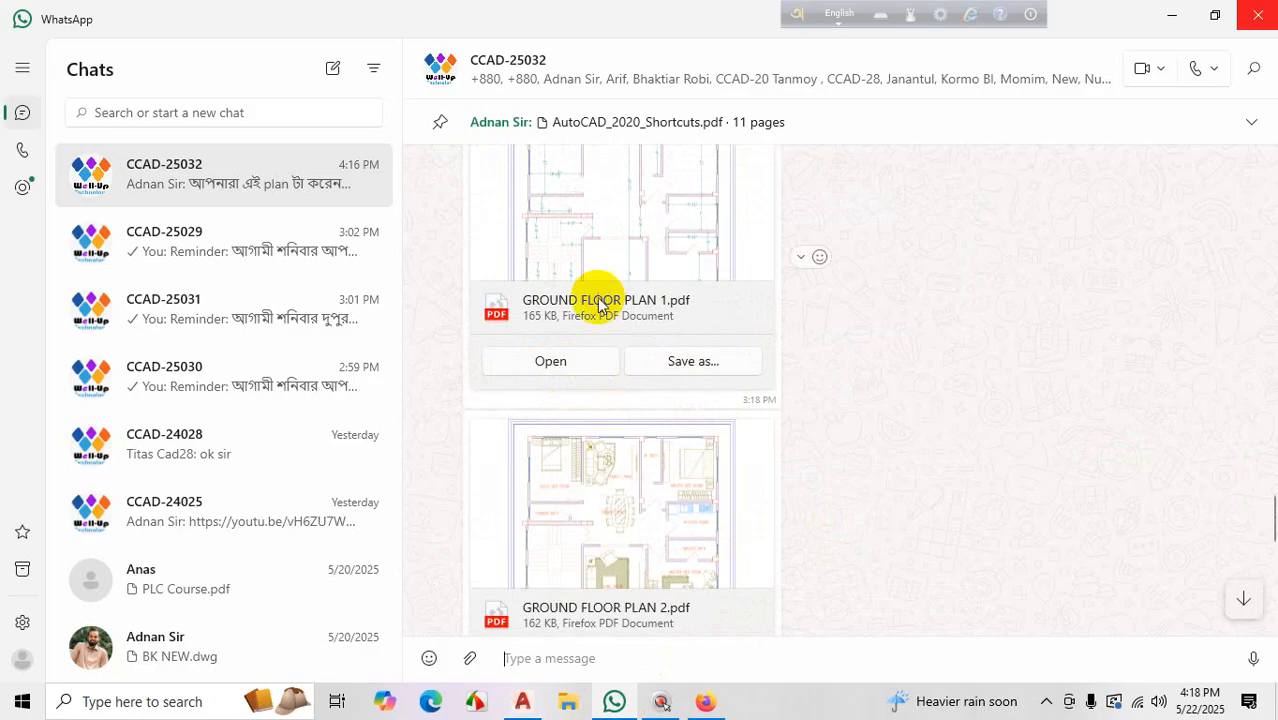
Switch to File Explorer and open the recent file GROUND FLOOR PLAN 1.pdf
{"action": "left_click", "coordinate": [565, 707]}
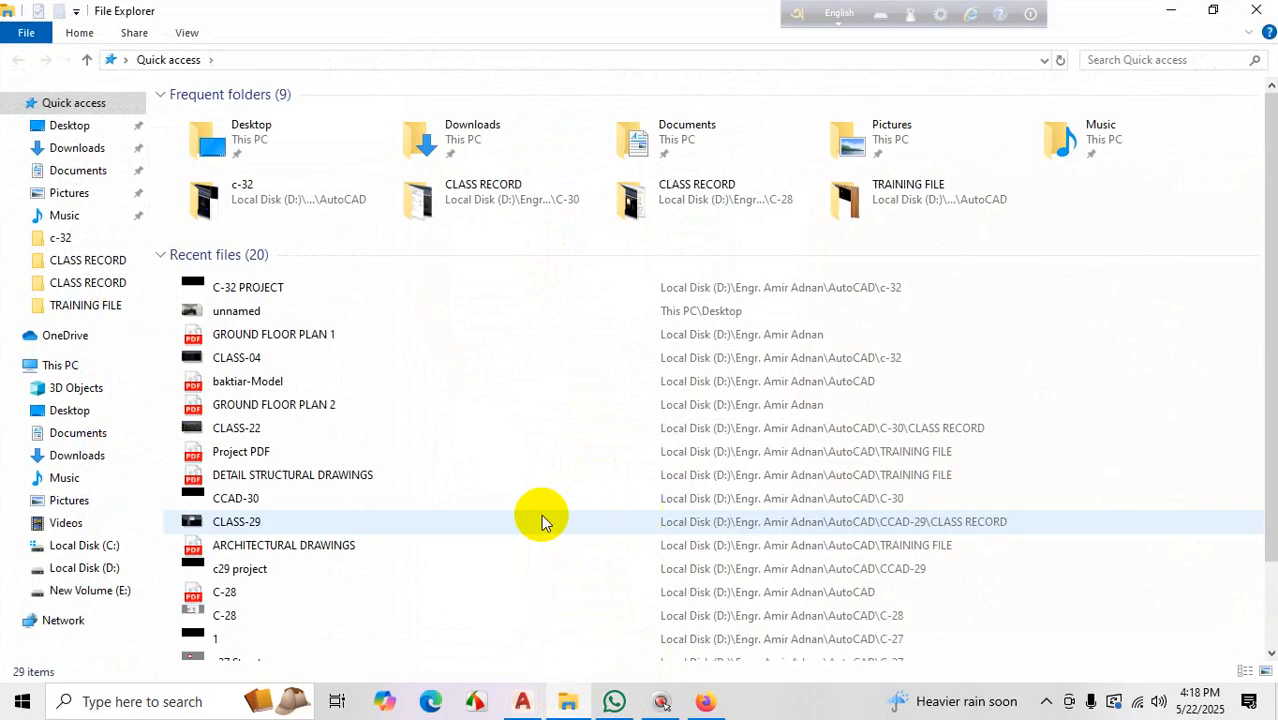
{"action": "left_click", "coordinate": [318, 340]}
{"action": "double_click", "coordinate": [318, 340]}
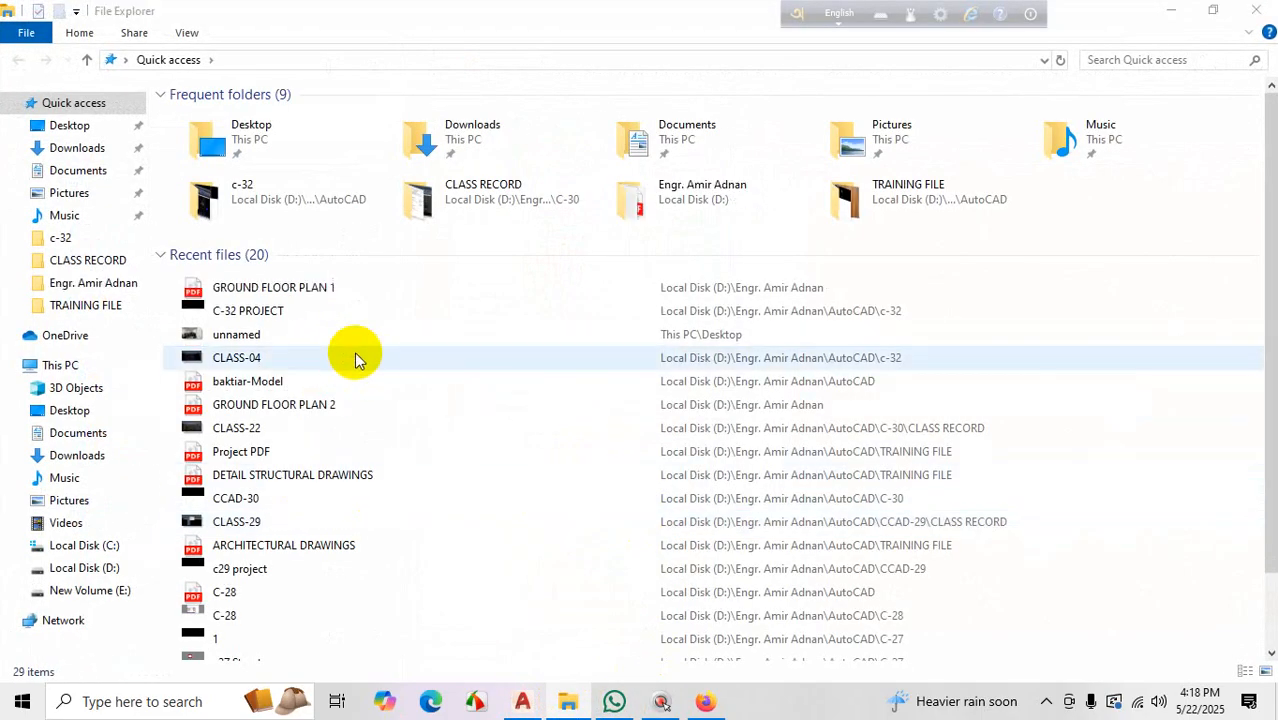
{"action": "double_click", "coordinate": [337, 286]}
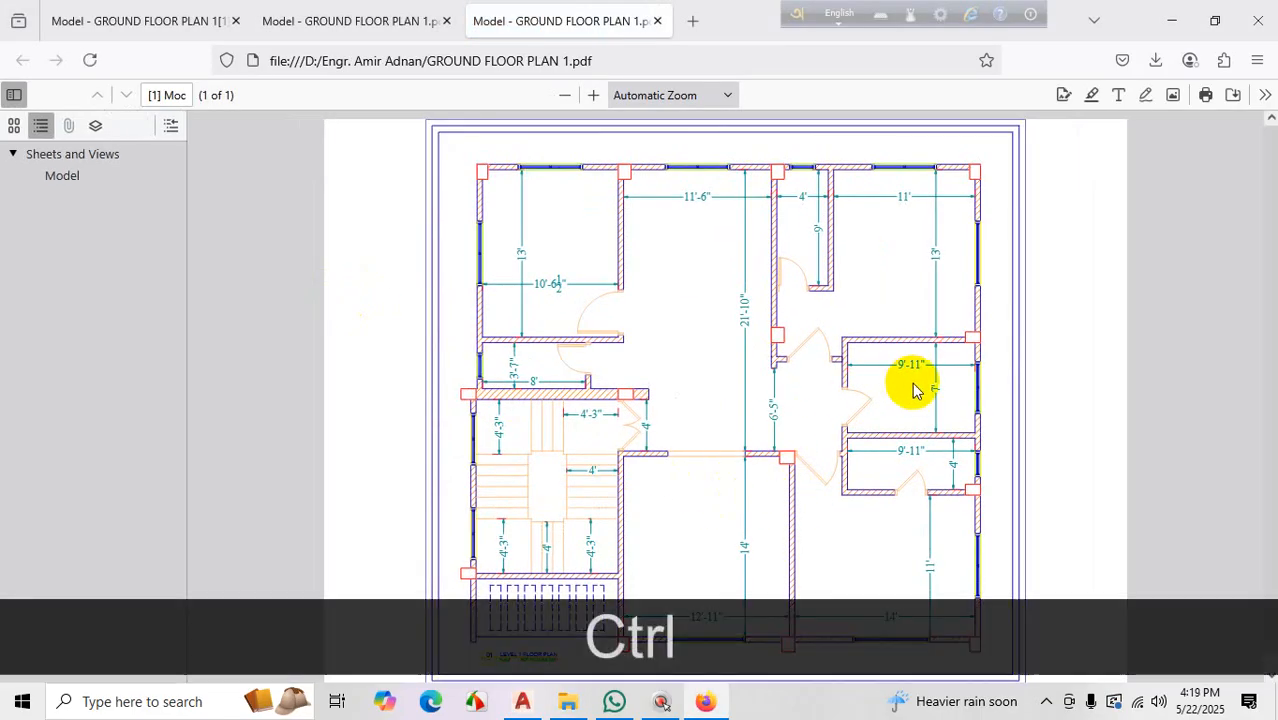
Magnify the plan, mark in red the offset between the door wall and the adjoining 9'-11" by 7' room's upper wall, and clear the marks
{"action": "key", "text": "ctrl+1"}
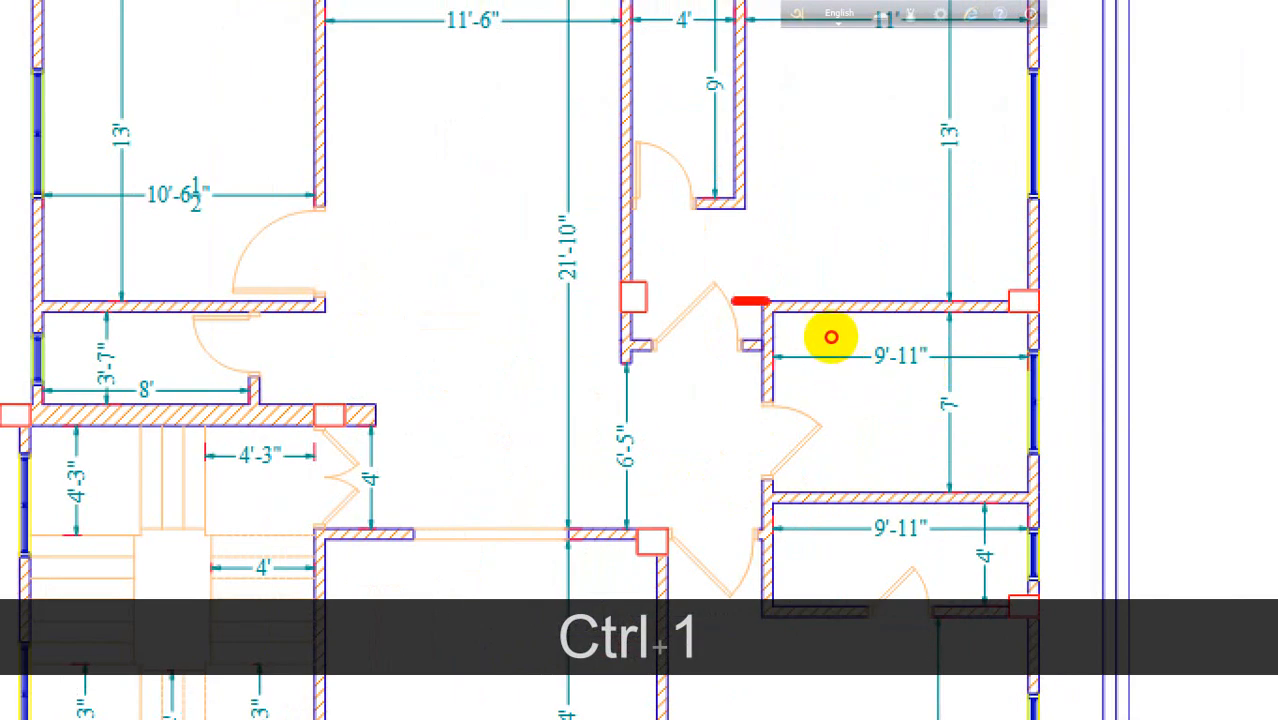
{"action": "left_click_drag", "start_coordinate": [626, 313], "coordinate": [771, 340]}
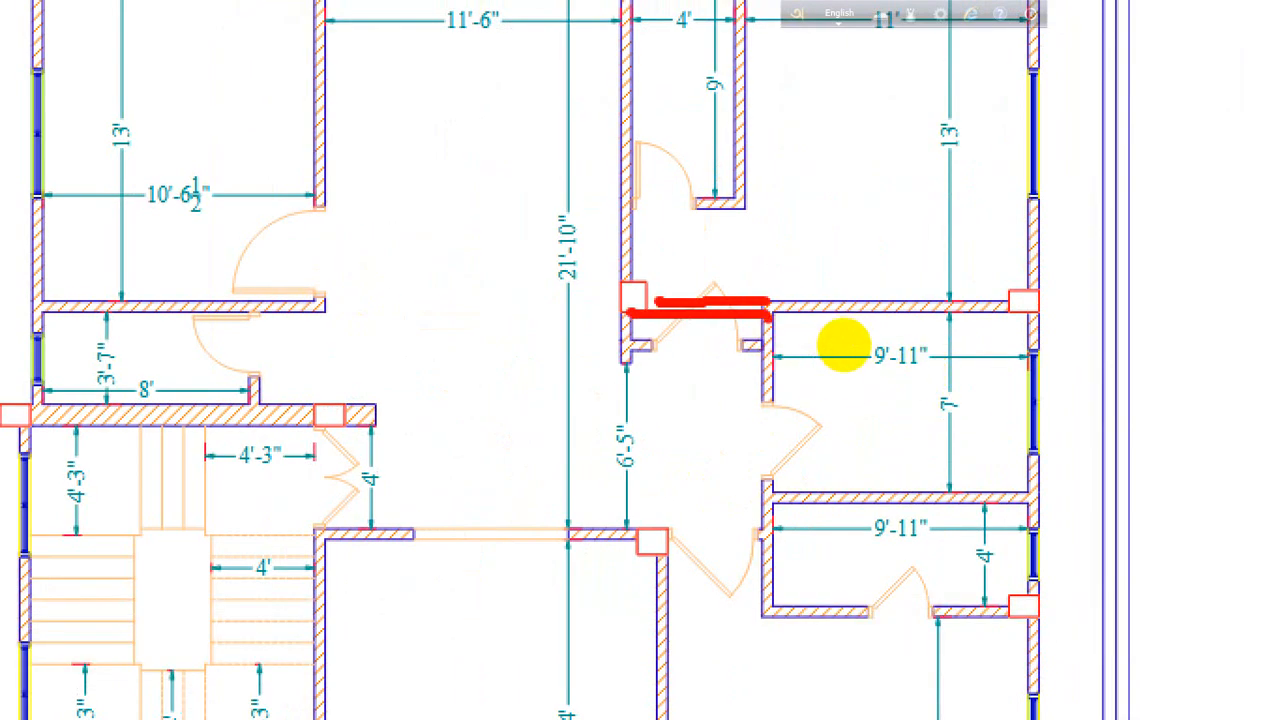
{"action": "left_click_drag", "start_coordinate": [656, 349], "coordinate": [768, 349]}
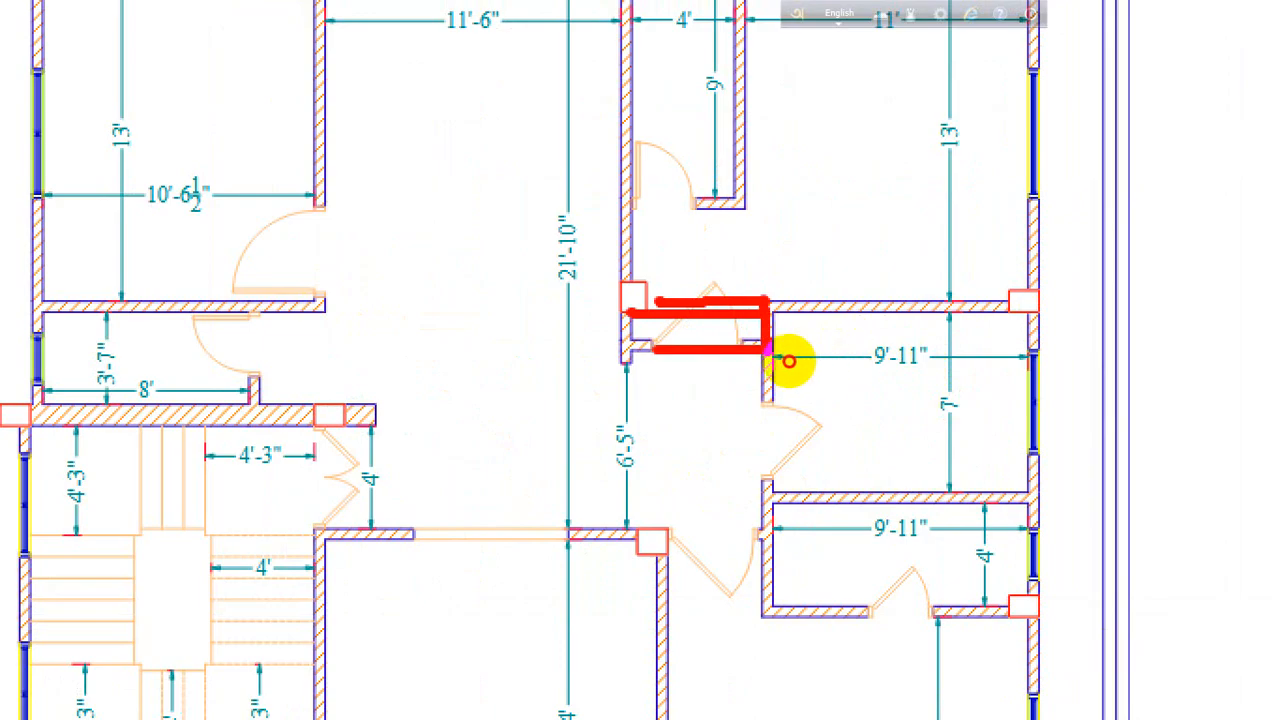
{"action": "key", "text": "Escape"}
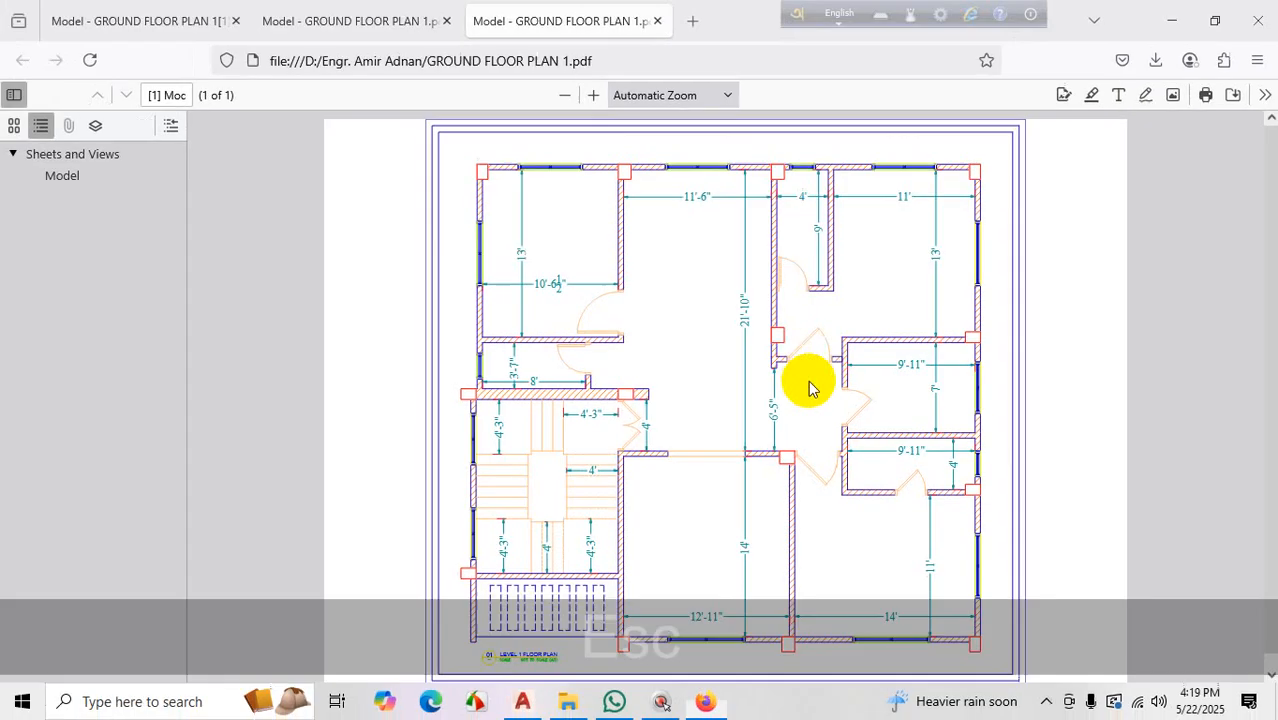
Switch to AutoCAD and open the BK_NEW drawing from the recent files
{"action": "left_click", "coordinate": [524, 702]}
{"action": "left_click", "coordinate": [80, 171]}
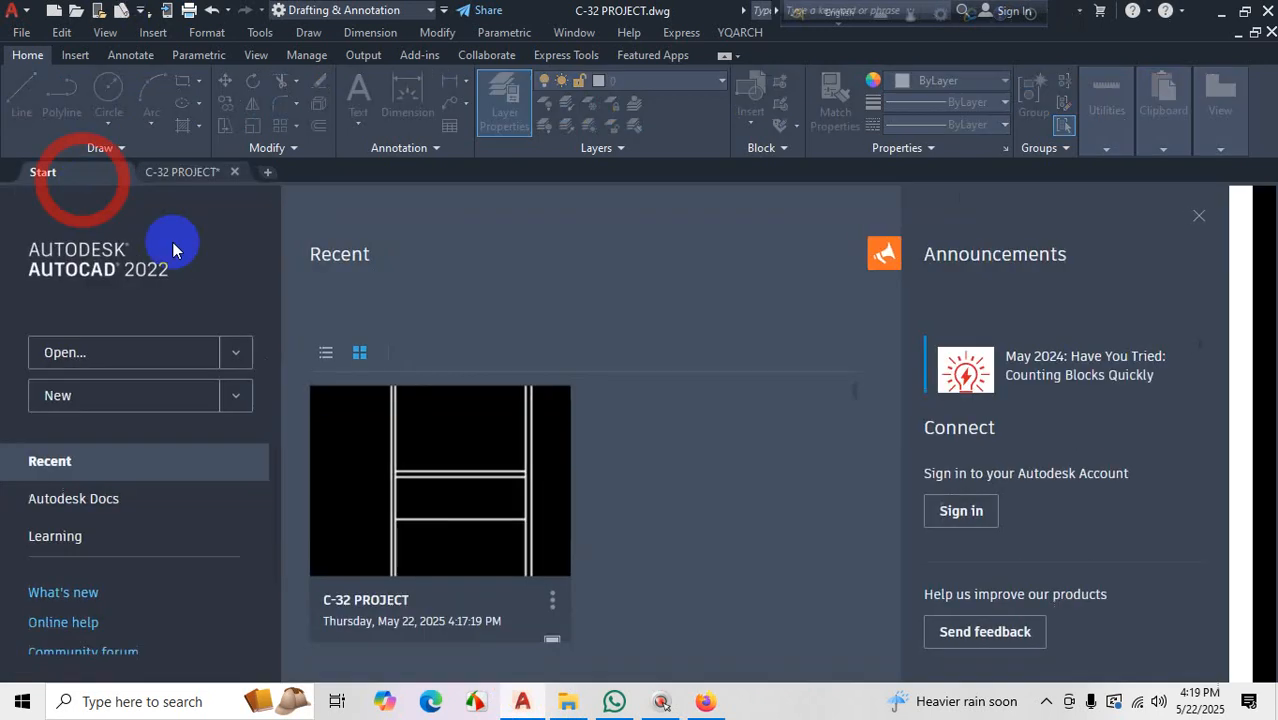
{"action": "left_click", "coordinate": [665, 508]}
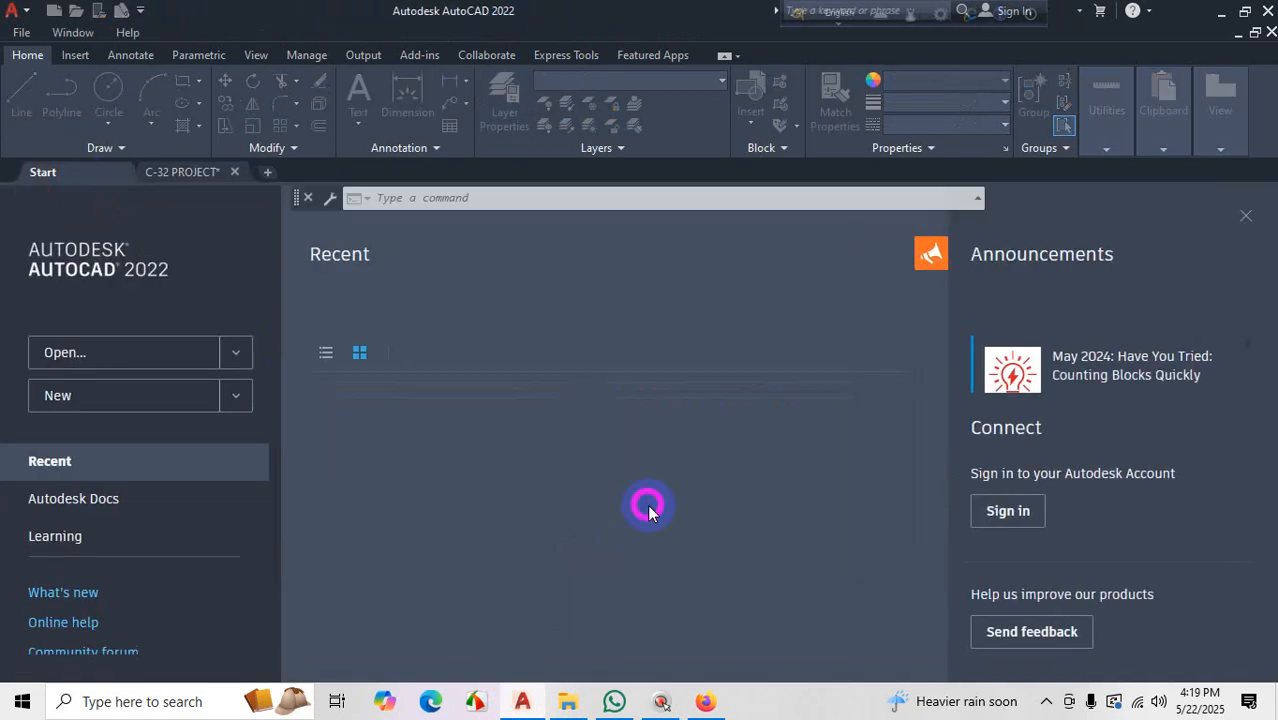
{"action": "left_click", "coordinate": [713, 396]}
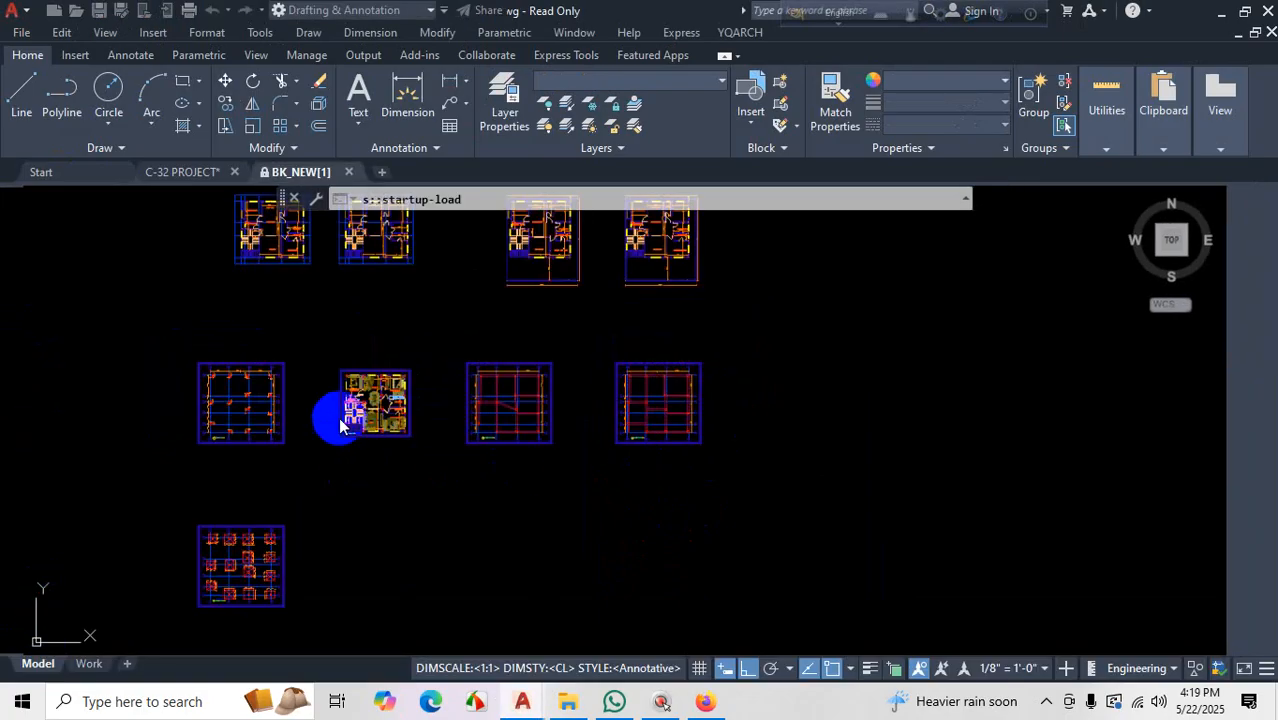
Dimension the vertical distance from the kitchen's outer upper-left wall corner to the upper face of the short door wall
{"action": "scroll", "coordinate": [340, 425], "scroll_direction": "up", "scroll_amount": 10}
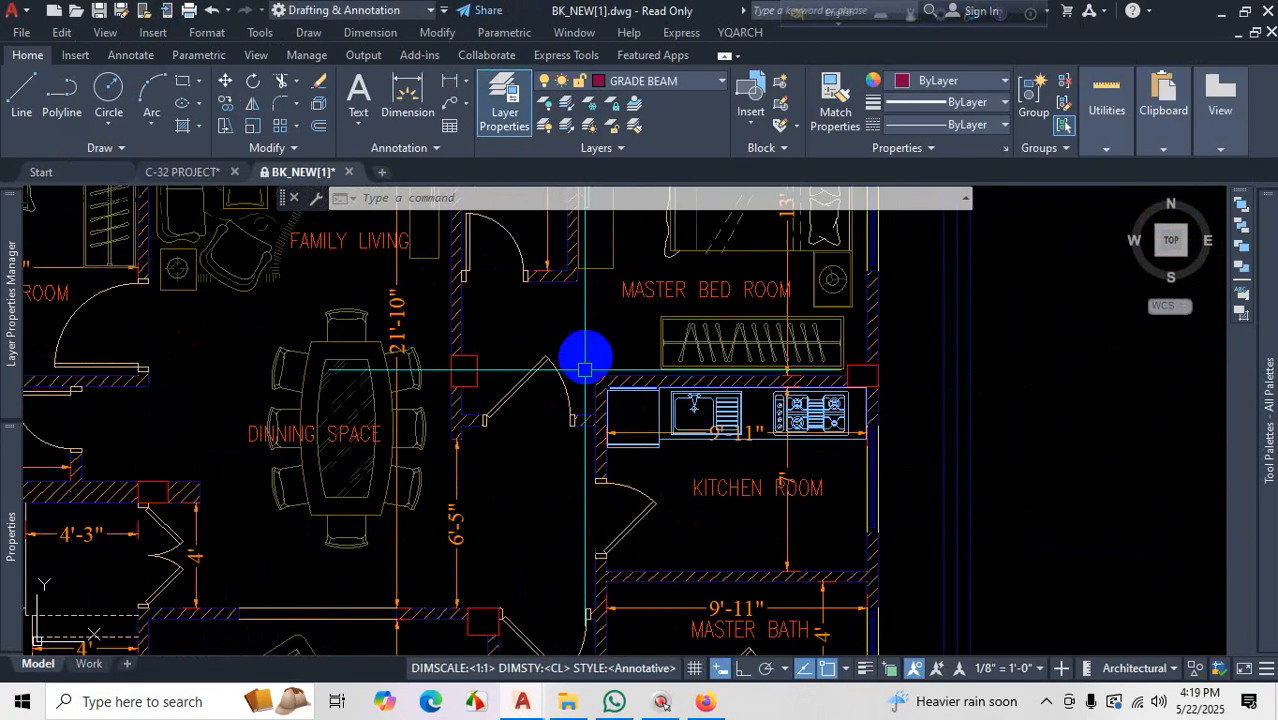
{"action": "scroll", "coordinate": [585, 368], "scroll_direction": "up", "scroll_amount": 5}
{"action": "left_click", "coordinate": [407, 100]}
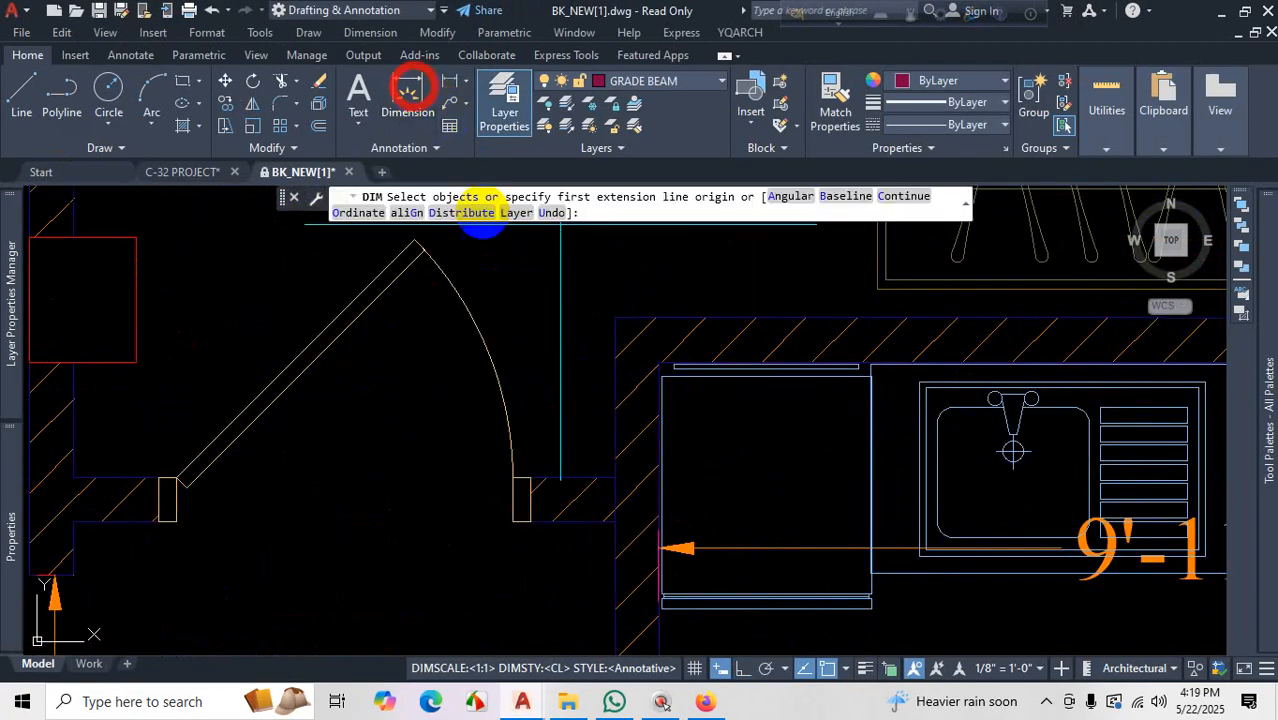
{"action": "left_click", "coordinate": [613, 318]}
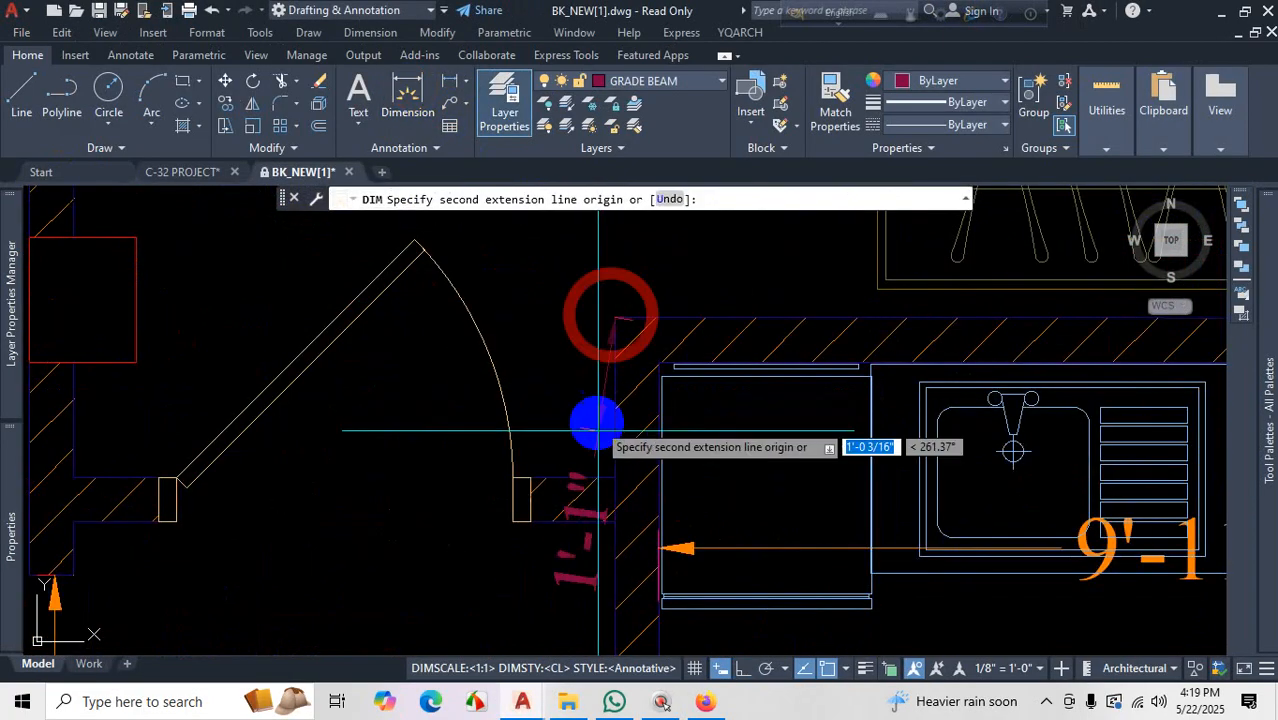
{"action": "left_click", "coordinate": [615, 478]}
{"action": "left_click", "coordinate": [557, 390]}
{"action": "scroll", "coordinate": [541, 481], "scroll_direction": "down", "scroll_amount": 2}
{"action": "key", "text": "Escape"}
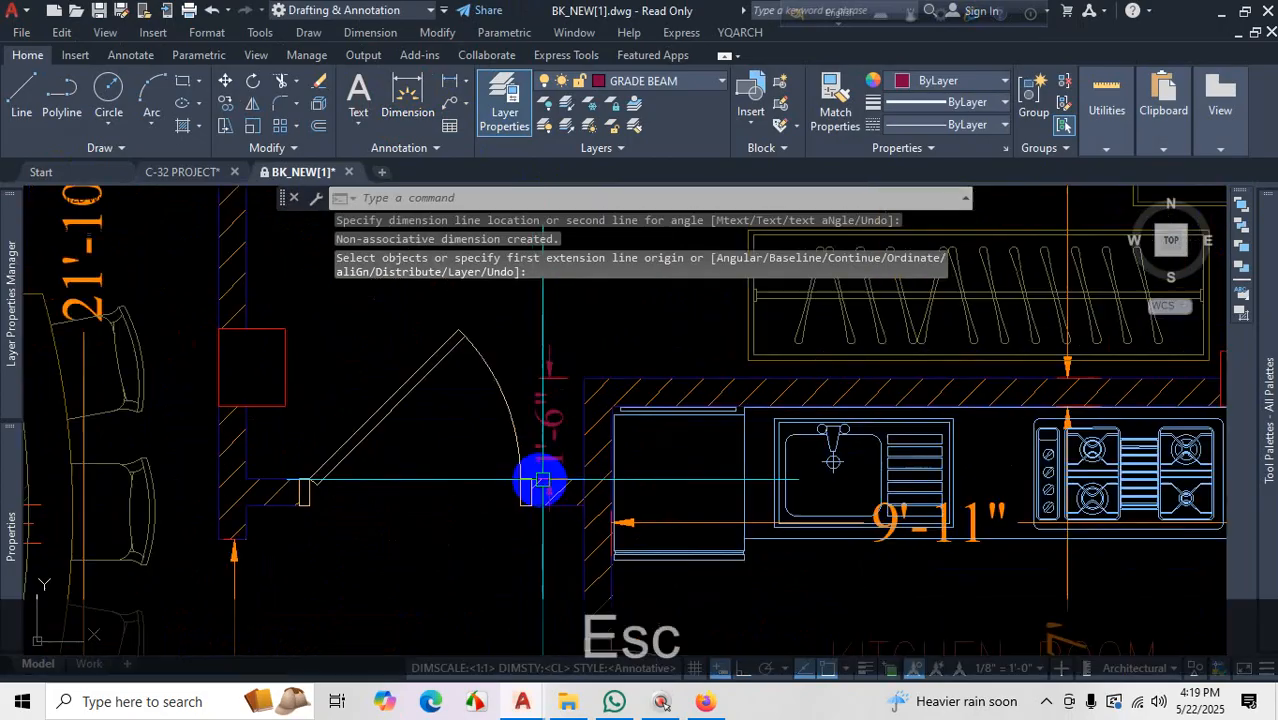
{"action": "scroll", "coordinate": [560, 456], "scroll_direction": "up", "scroll_amount": 4}
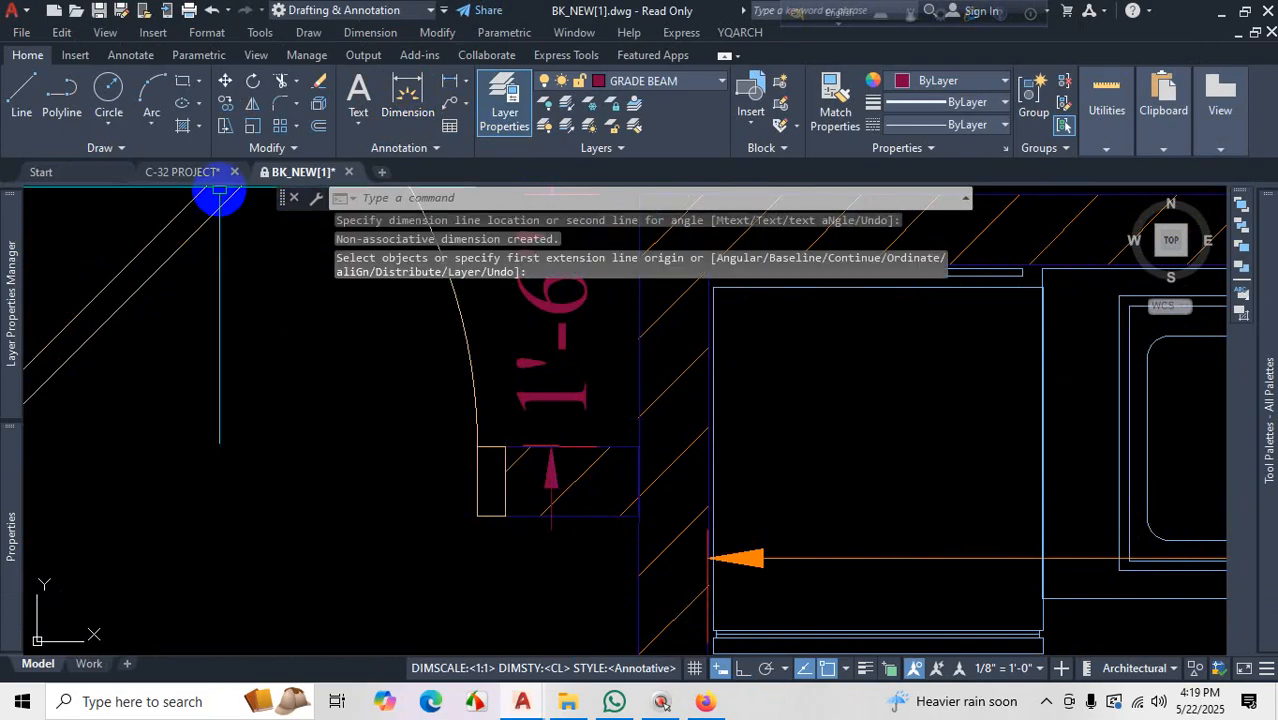
Switch to the C-32 PROJECT drawing and bring the kitchen's outer upper-left wall corner into view
{"action": "left_click", "coordinate": [197, 172]}
{"action": "scroll", "coordinate": [579, 448], "scroll_direction": "down", "scroll_amount": 3}
{"action": "scroll", "coordinate": [562, 417], "scroll_direction": "up", "scroll_amount": 5}
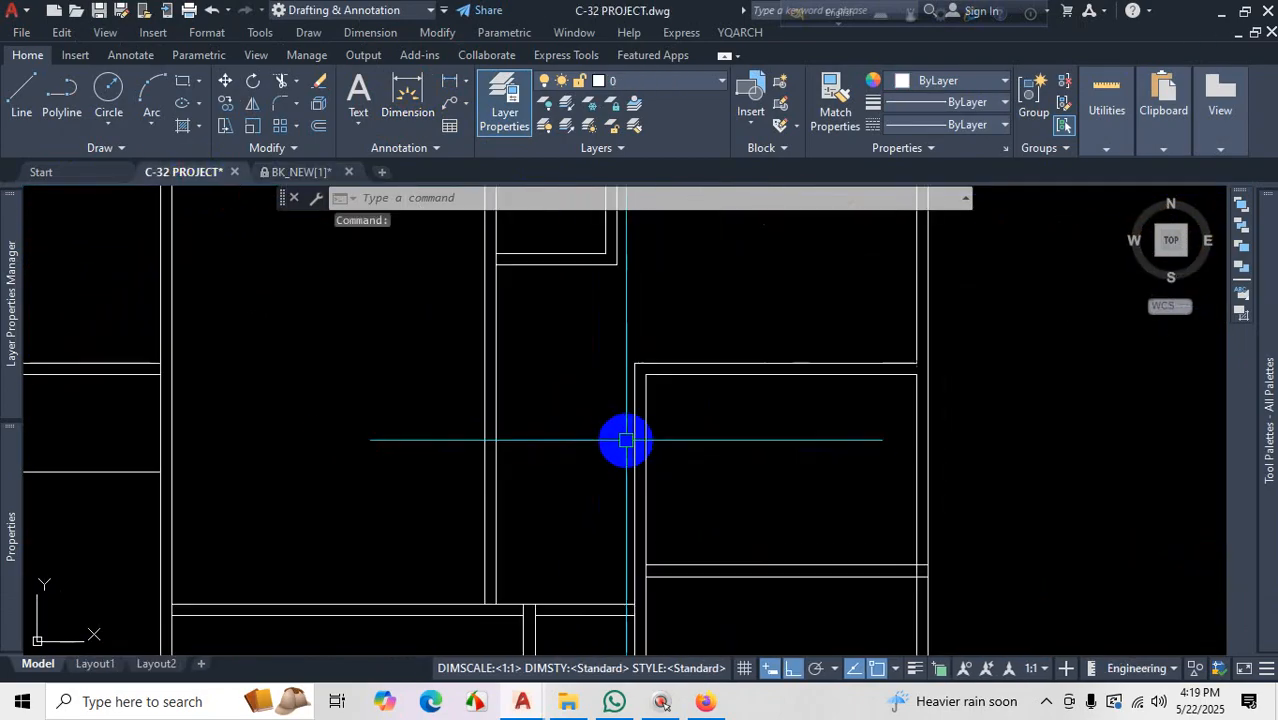
{"action": "scroll", "coordinate": [600, 360], "scroll_direction": "up", "scroll_amount": 4}
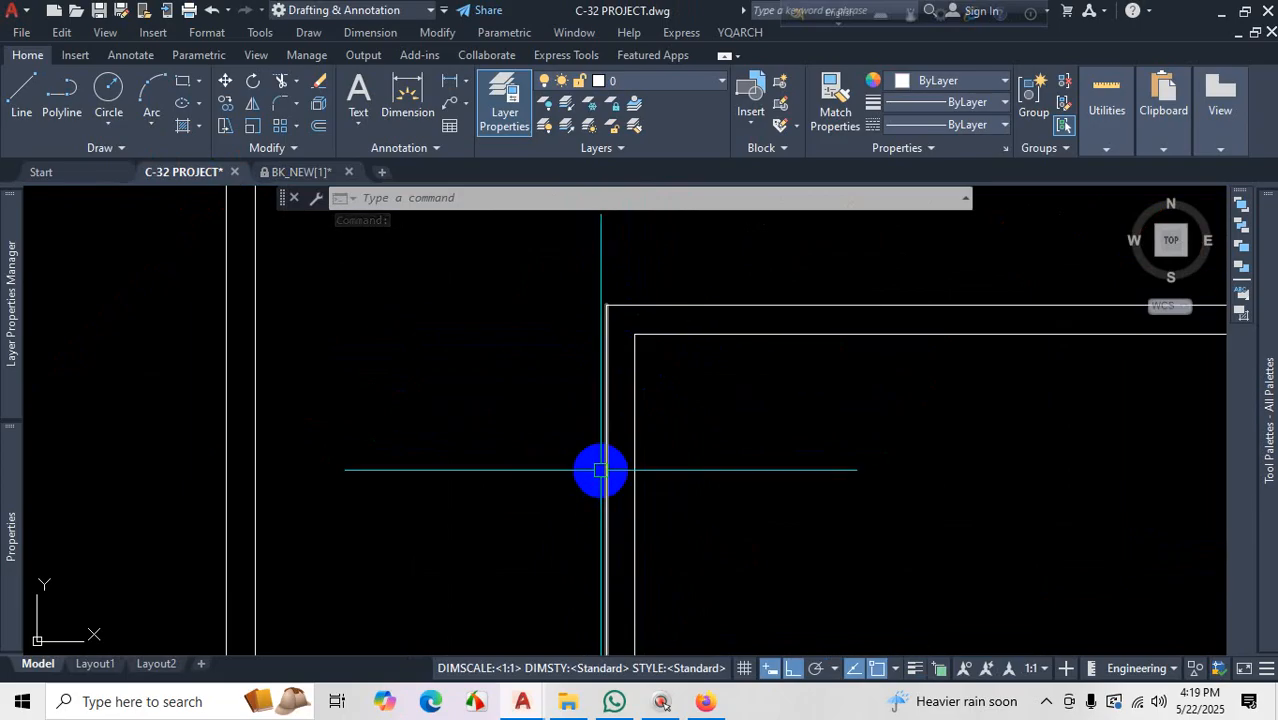
Offset the kitchen's outer upper wall line downward by 1'6, and offset the resulting line 5" further down
{"action": "type", "text": "o"}
{"action": "key", "text": "Return"}
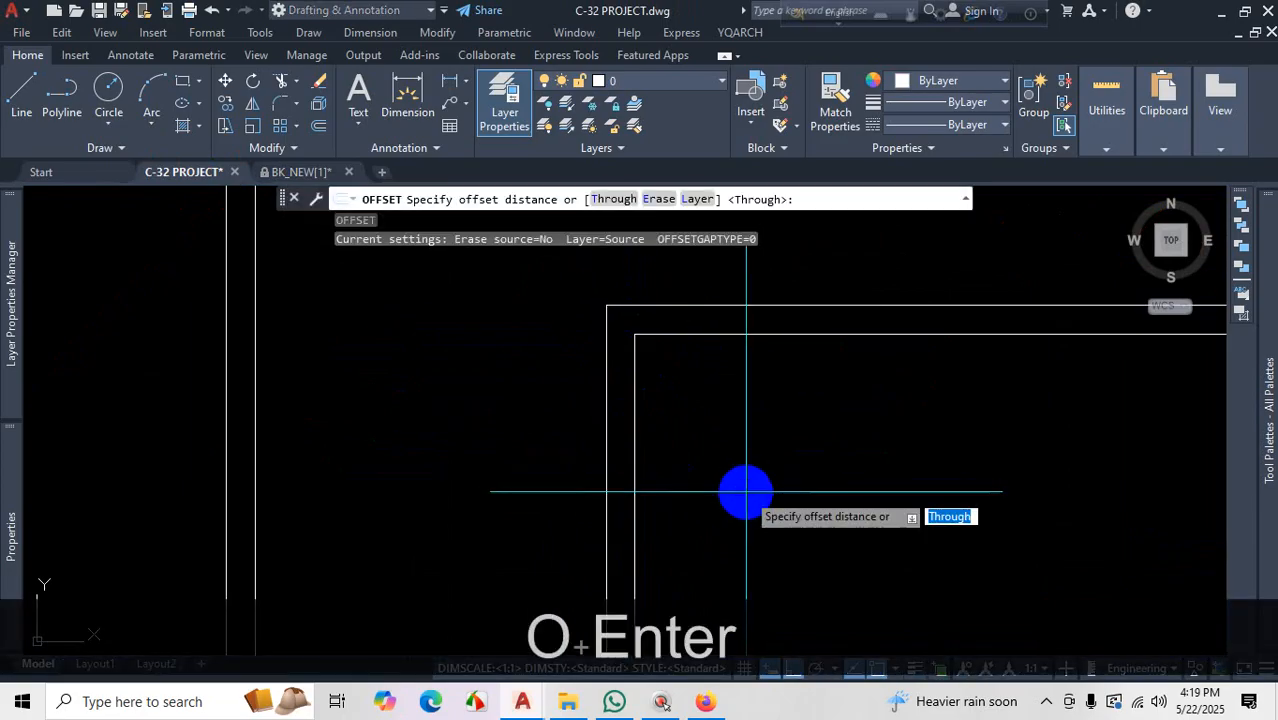
{"action": "type", "text": "1'6"}
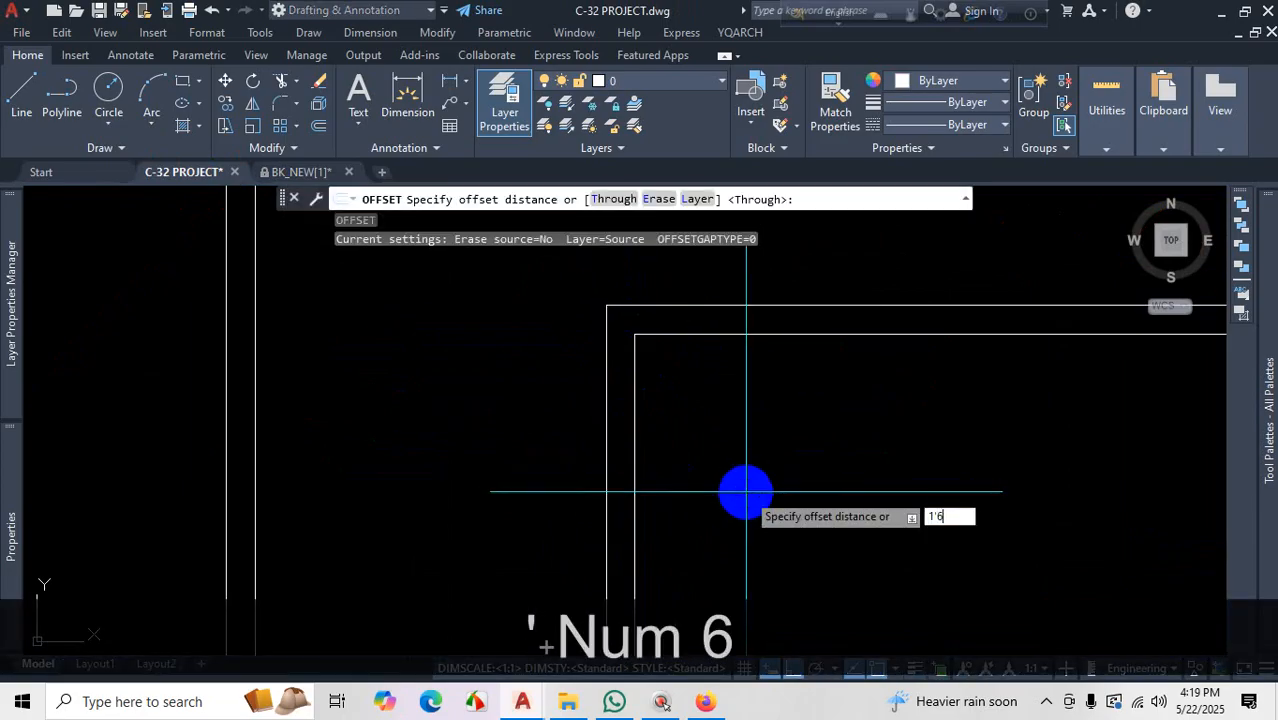
{"action": "key", "text": "Return"}
{"action": "left_click", "coordinate": [695, 305]}
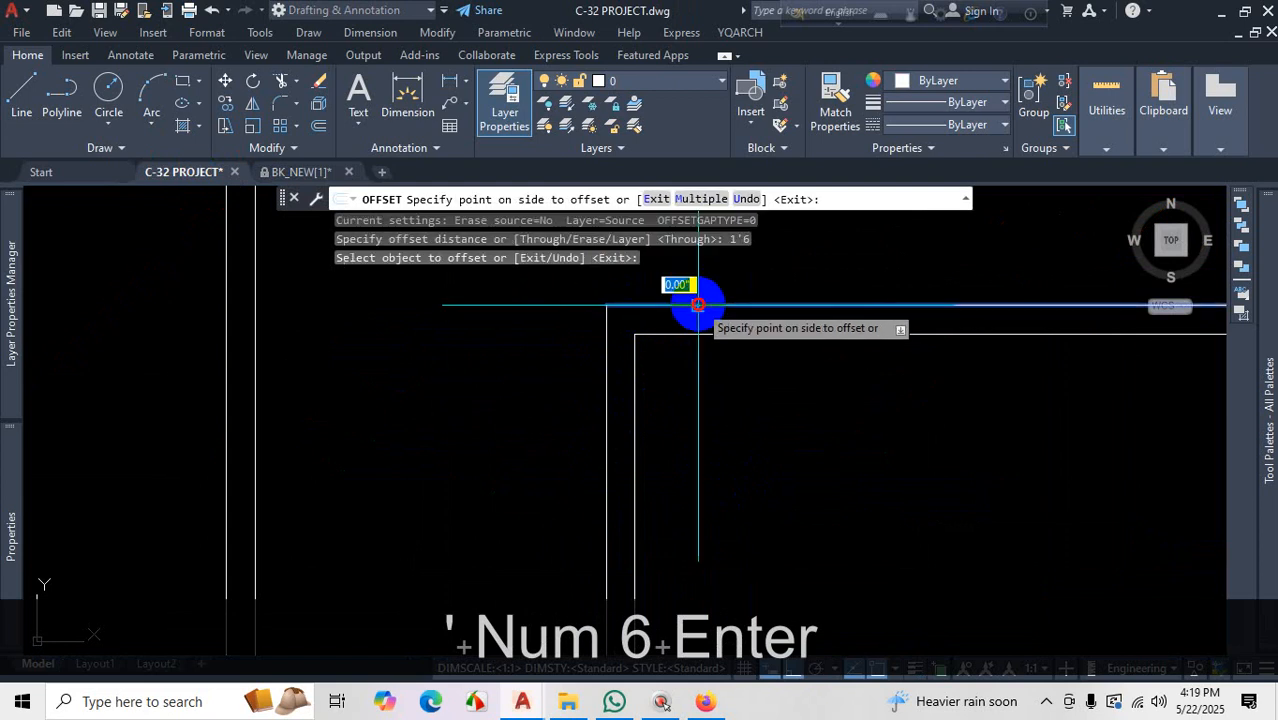
{"action": "left_click", "coordinate": [692, 450]}
{"action": "left_click", "coordinate": [699, 409]}
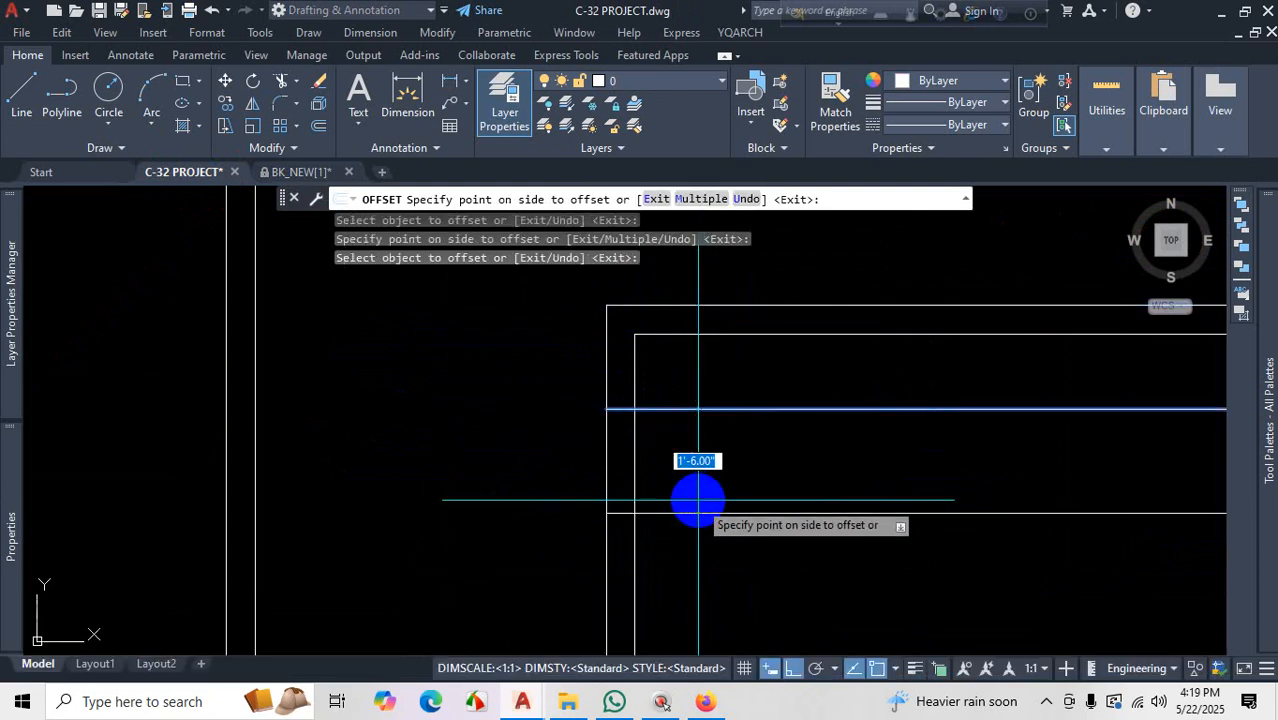
{"action": "type", "text": "5"}
{"action": "key", "text": "Return"}
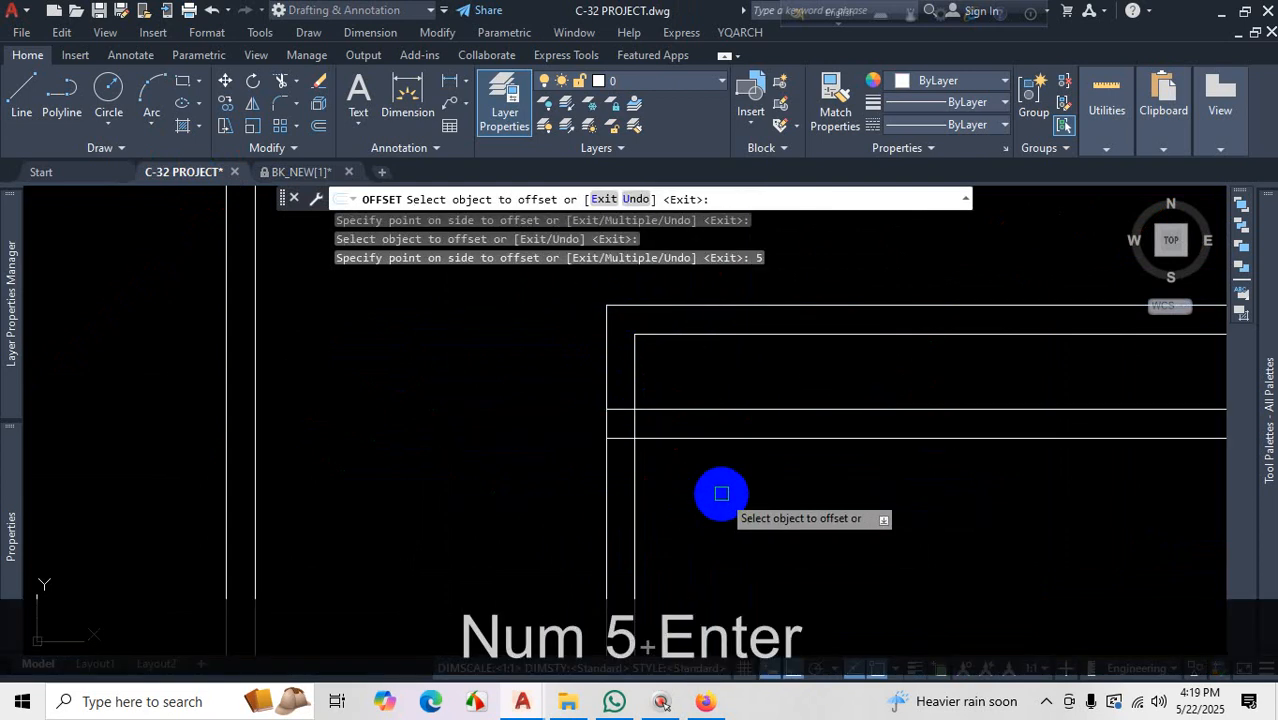
{"action": "key", "text": "Escape"}
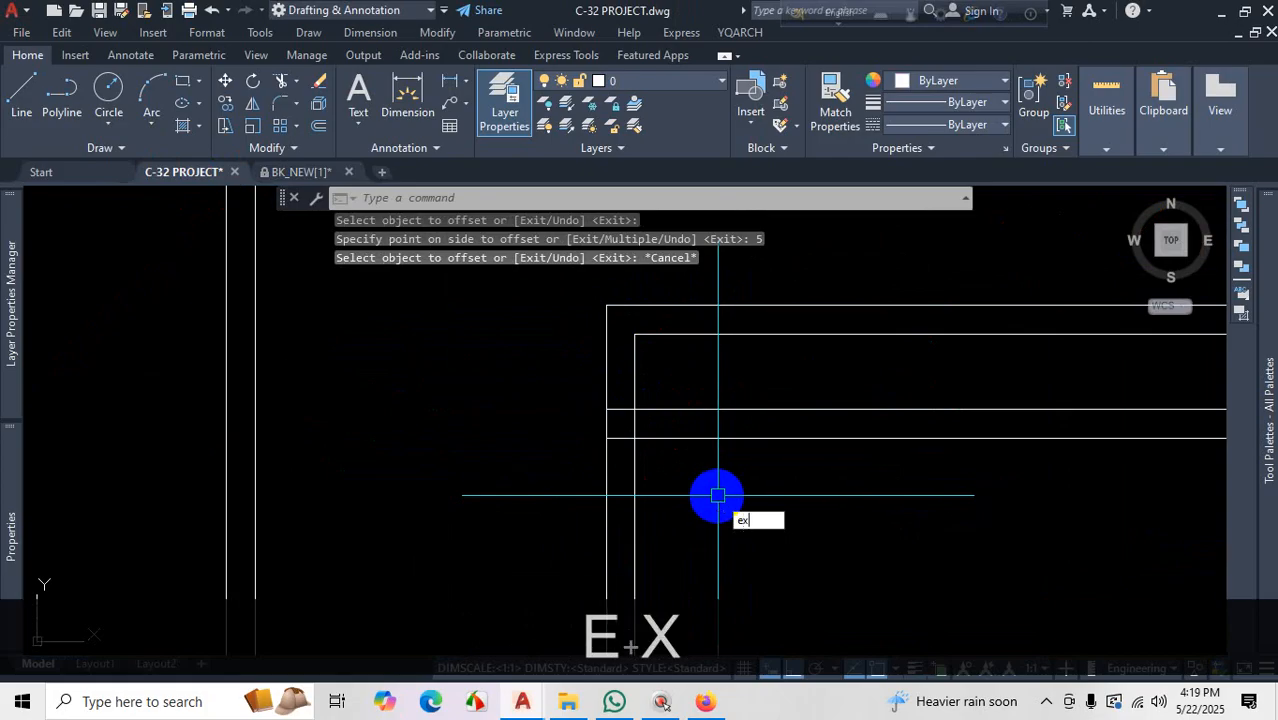
Extend the two offset lines left to the long vertical wall of the passage
{"action": "type", "text": "ex"}
{"action": "key", "text": "Return"}
{"action": "left_click", "coordinate": [672, 410]}
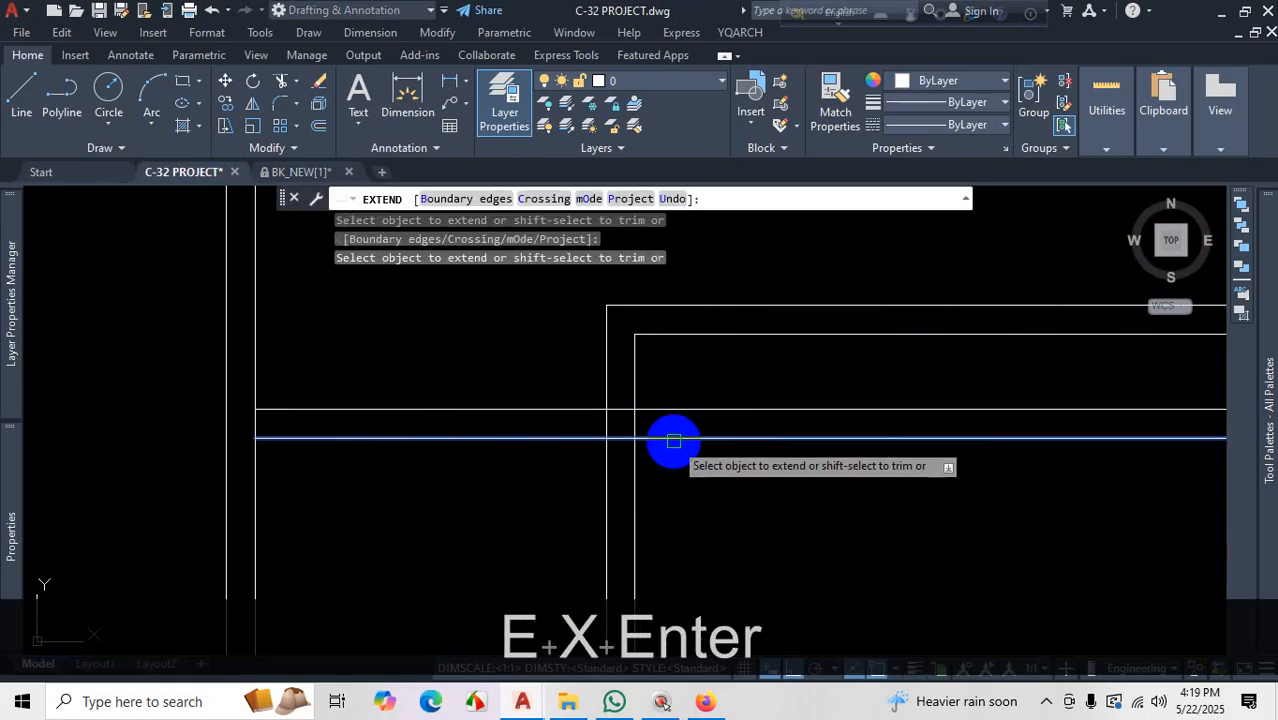
{"action": "left_click", "coordinate": [674, 441]}
Trim the two extended lines inside the kitchen and clean up their junction with the kitchen's left wall
{"action": "left_click", "coordinate": [789, 379], "text": "shift"}
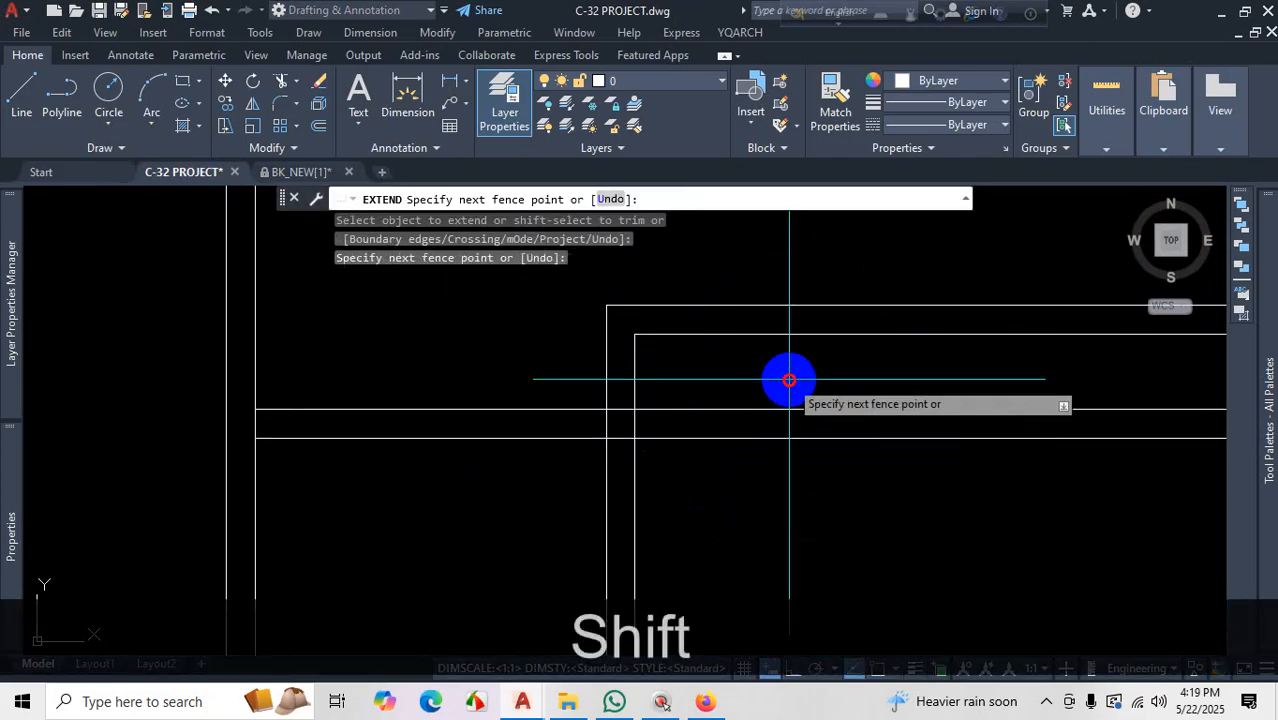
{"action": "left_click", "coordinate": [742, 491], "text": "shift"}
{"action": "scroll", "coordinate": [622, 390], "scroll_direction": "up", "scroll_amount": 2}
{"action": "left_click", "coordinate": [624, 389], "text": "shift"}
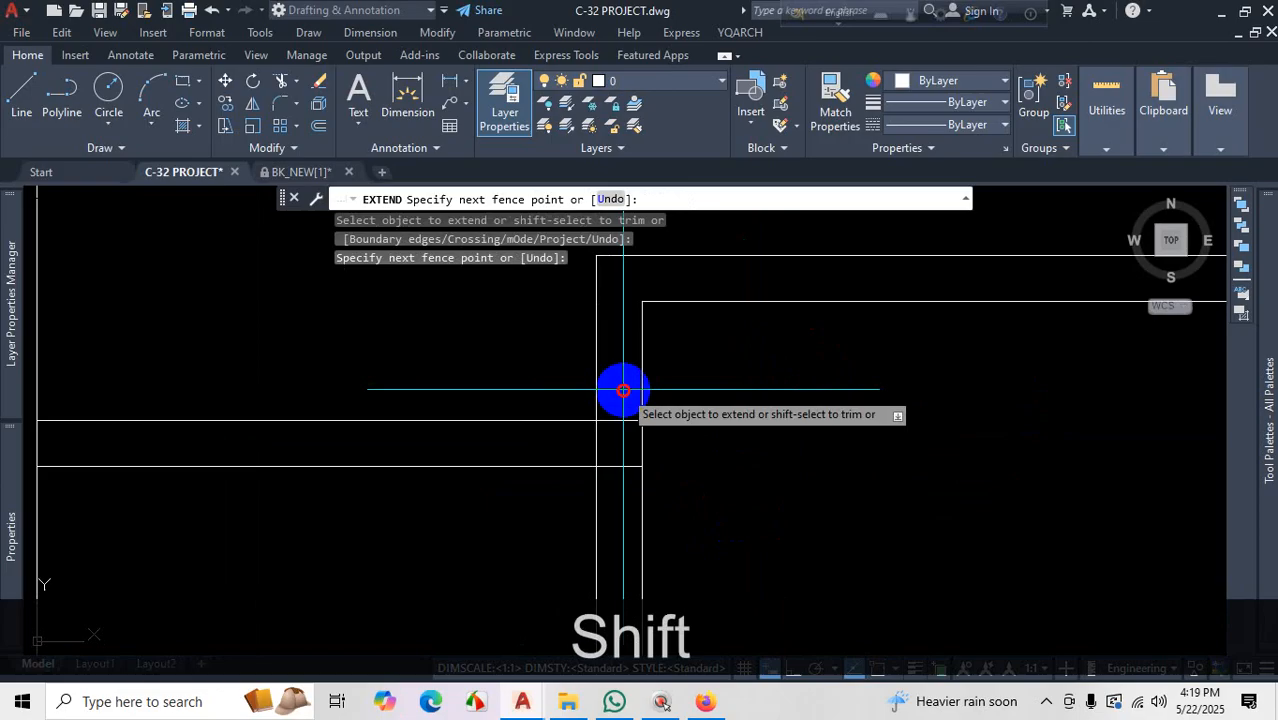
{"action": "left_click", "coordinate": [609, 487], "text": "shift"}
{"action": "left_click", "coordinate": [611, 439], "text": "shift"}
{"action": "left_click", "coordinate": [562, 441], "text": "shift"}
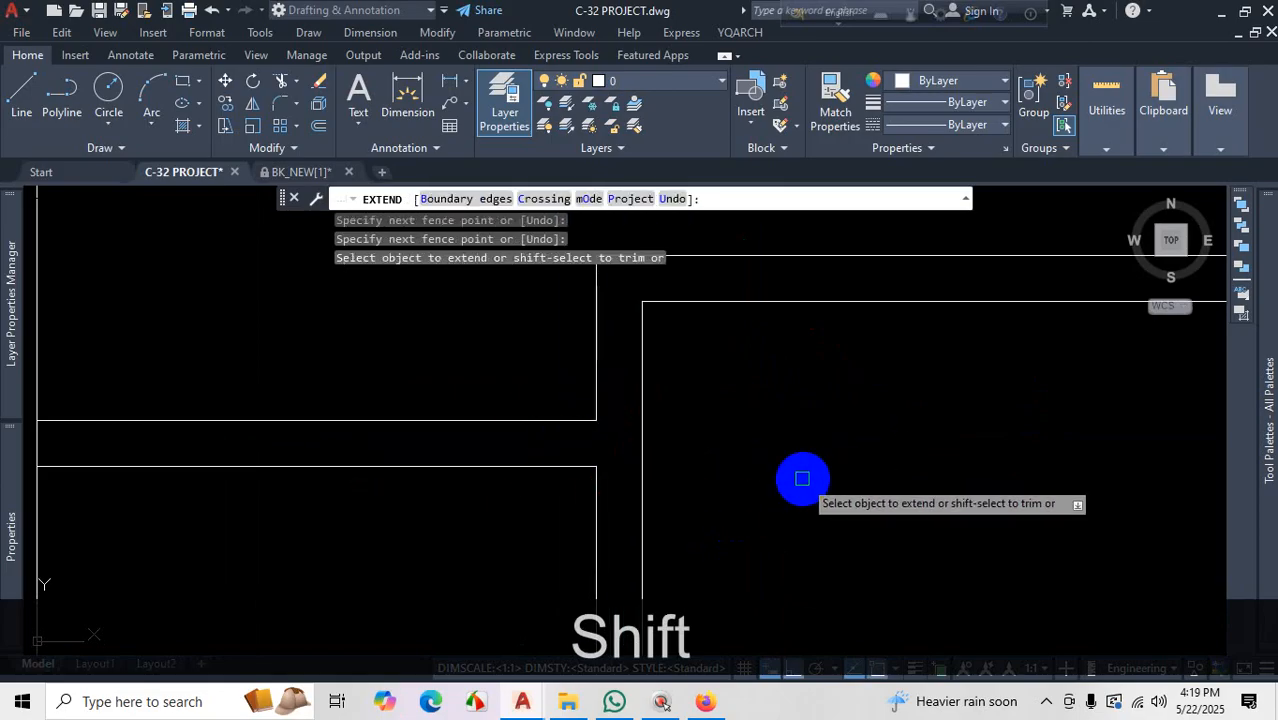
{"action": "scroll", "coordinate": [802, 479], "scroll_direction": "down", "scroll_amount": 4}
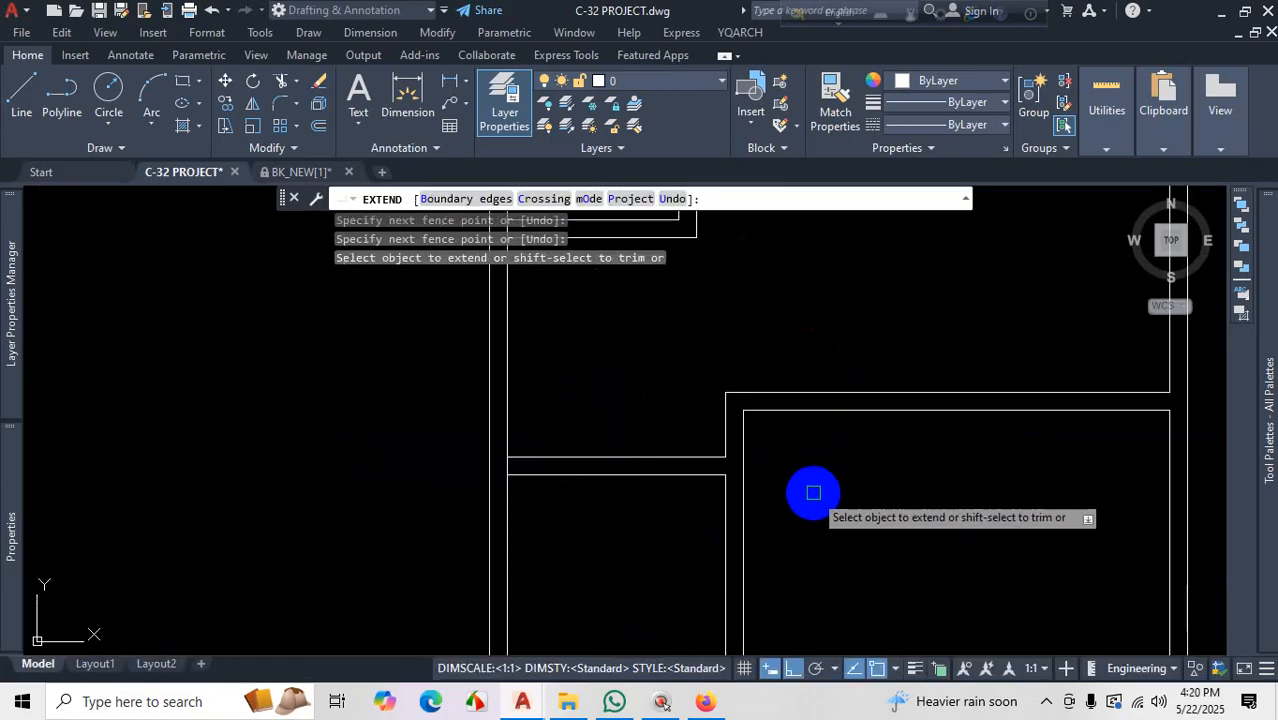
Undo the trims, the extensions and the offsets of the door wall lines
{"action": "key", "text": "ctrl+z"}
{"action": "key", "text": "ctrl+z"}
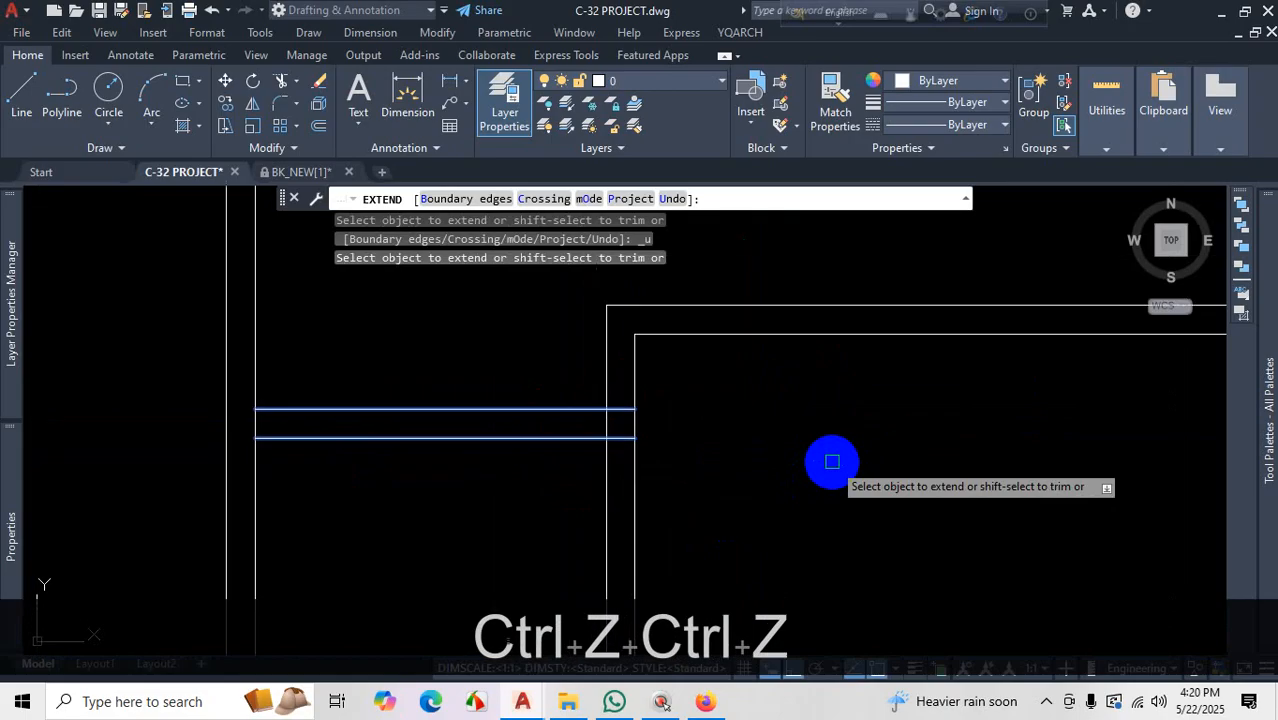
{"action": "key", "text": "ctrl+z"}
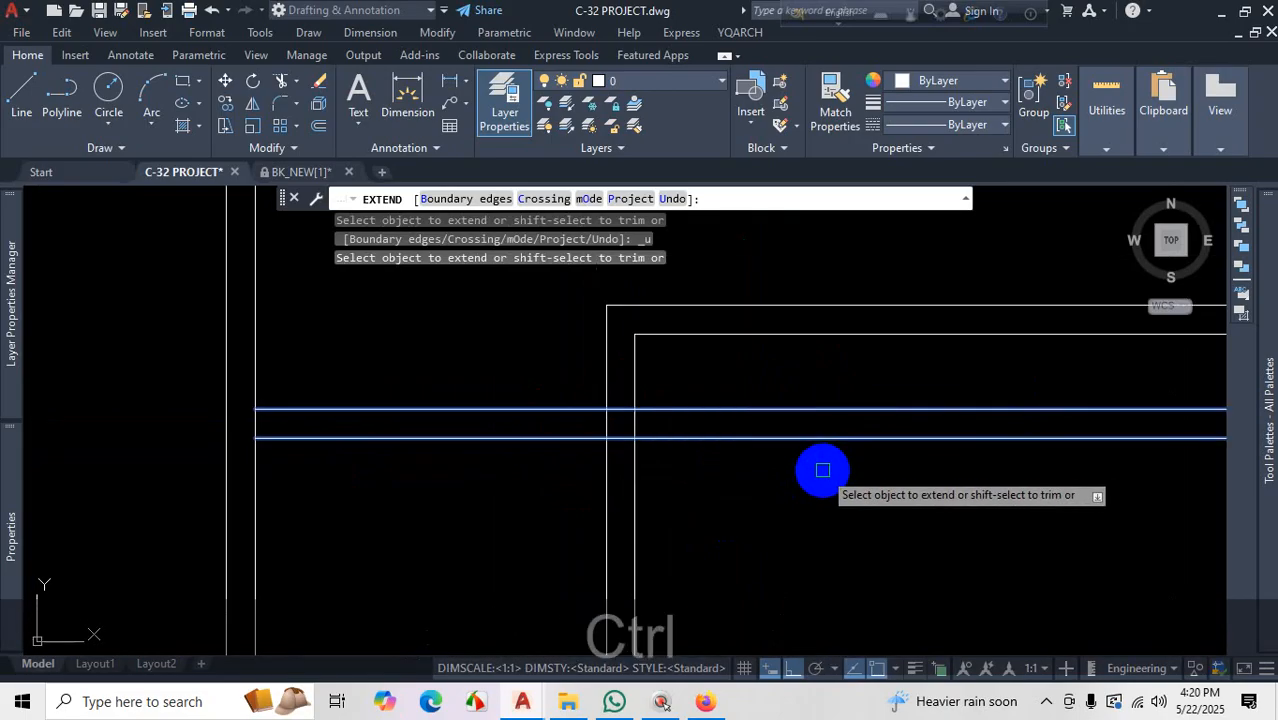
{"action": "key", "text": "ctrl+z"}
{"action": "key", "text": "ctrl+z"}
{"action": "key", "text": "ctrl+z"}
{"action": "key", "text": "ctrl+z"}
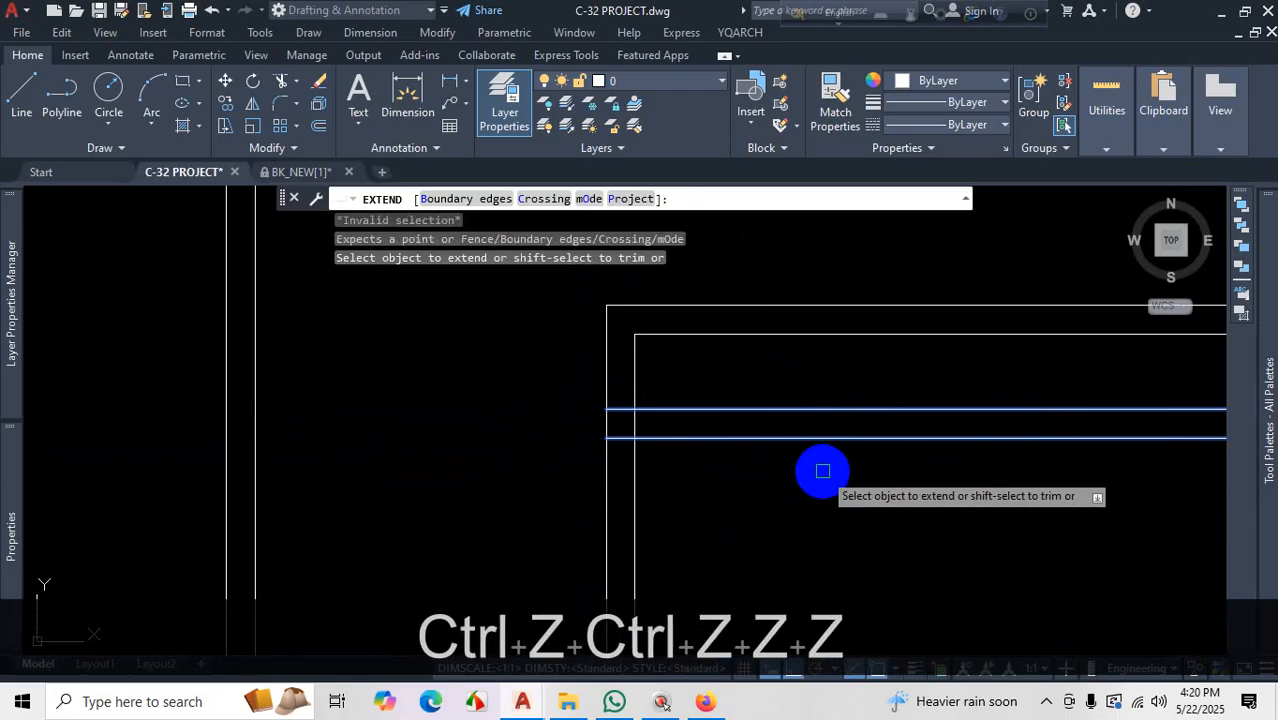
{"action": "key", "text": "ctrl+z"}
{"action": "key", "text": "ctrl+z"}
{"action": "key", "text": "Escape"}
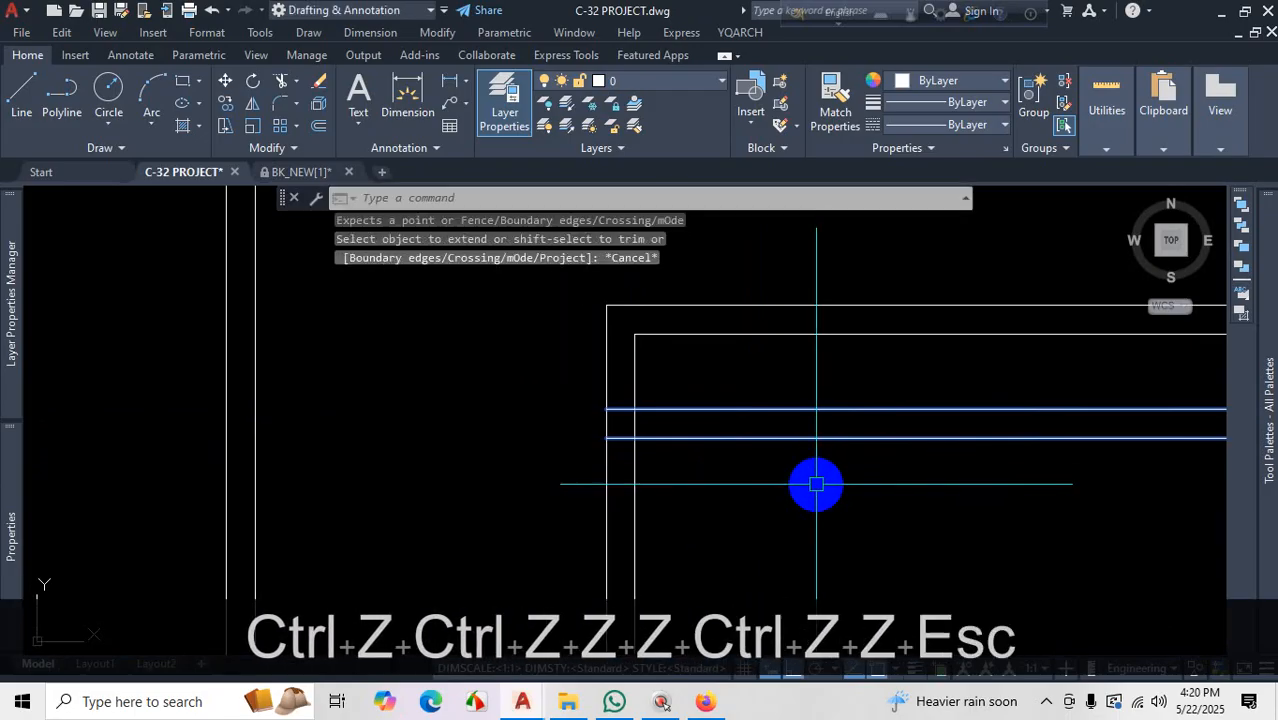
{"action": "key", "text": "ctrl+z"}
{"action": "key", "text": "ctrl+z"}
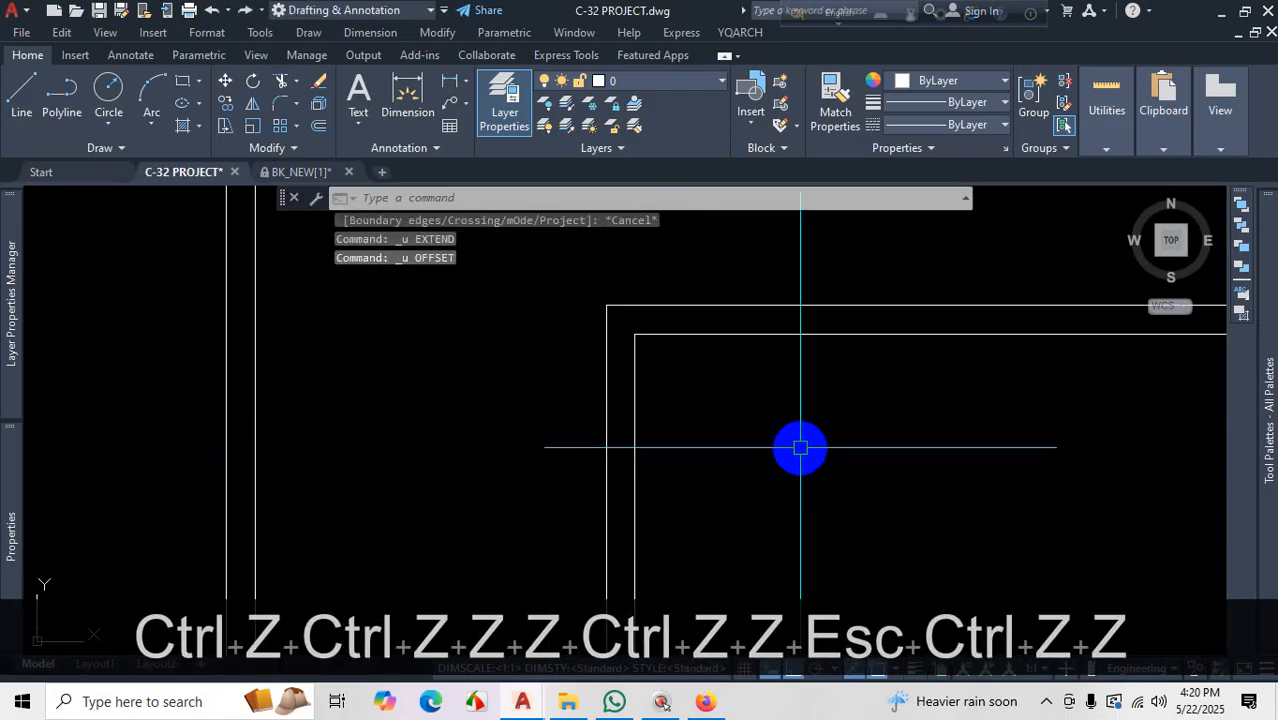
Turn on object snap tracking for drawing from the kitchen's upper-left wall corner
{"action": "left_click", "coordinate": [856, 669]}
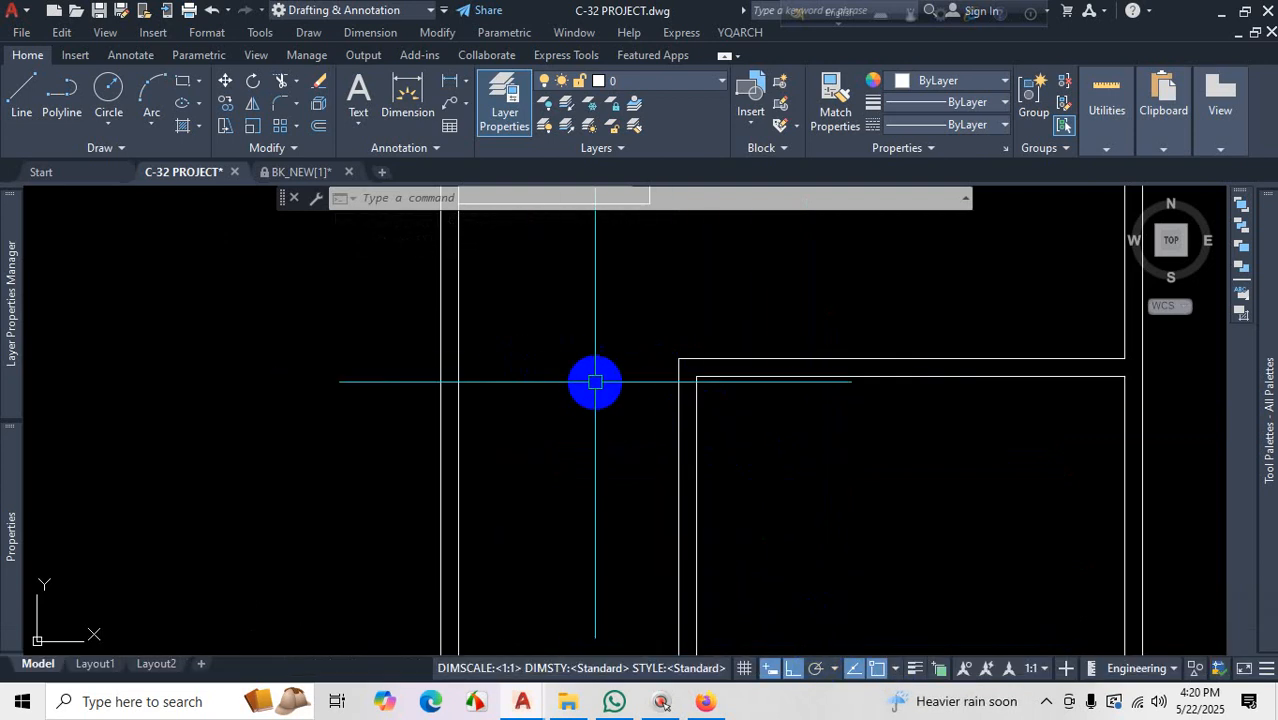
{"action": "scroll", "coordinate": [697, 361], "scroll_direction": "up", "scroll_amount": 6}
{"action": "scroll", "coordinate": [630, 367], "scroll_direction": "up", "scroll_amount": 4}
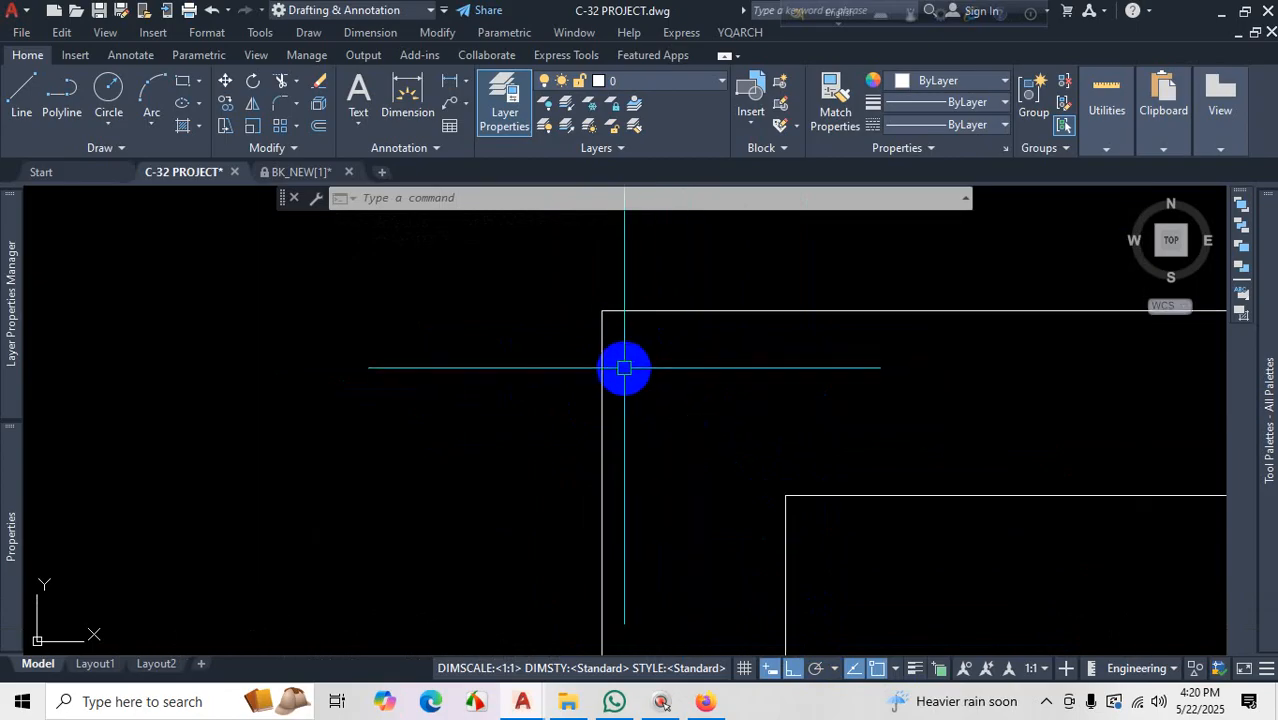
{"action": "scroll", "coordinate": [690, 328], "scroll_direction": "down", "scroll_amount": 8}
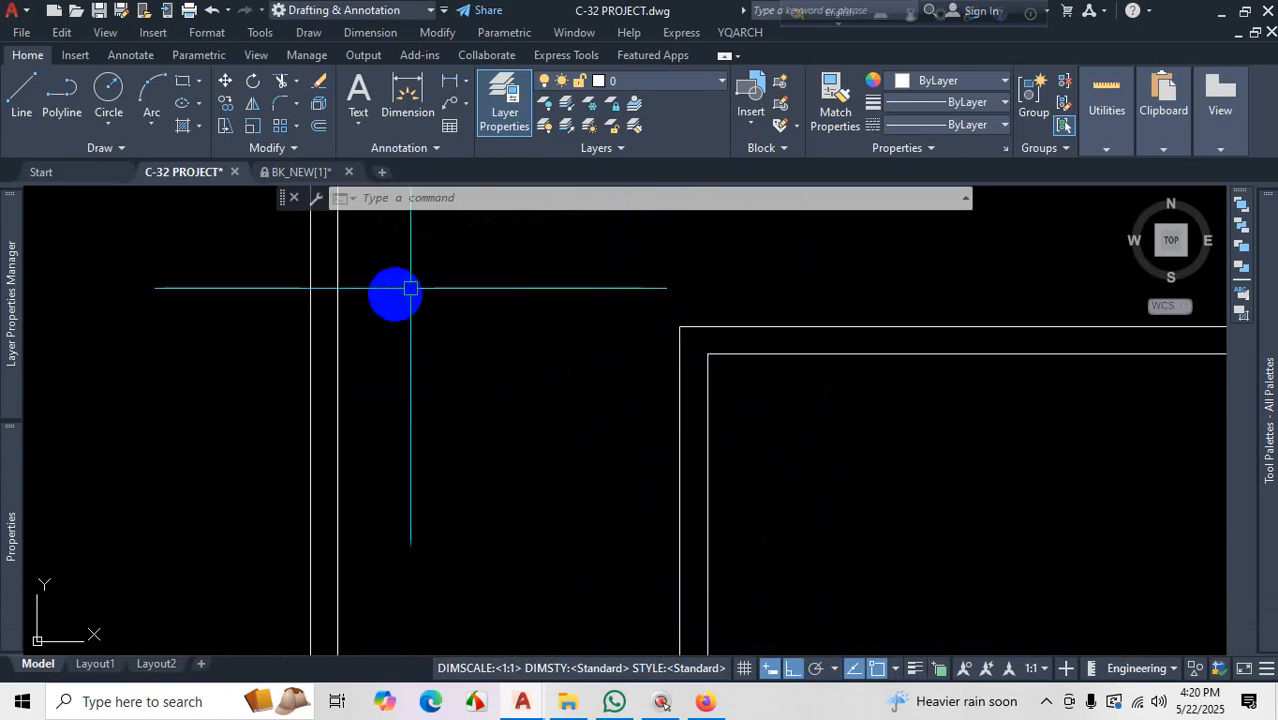
{"action": "left_click", "coordinate": [28, 95]}
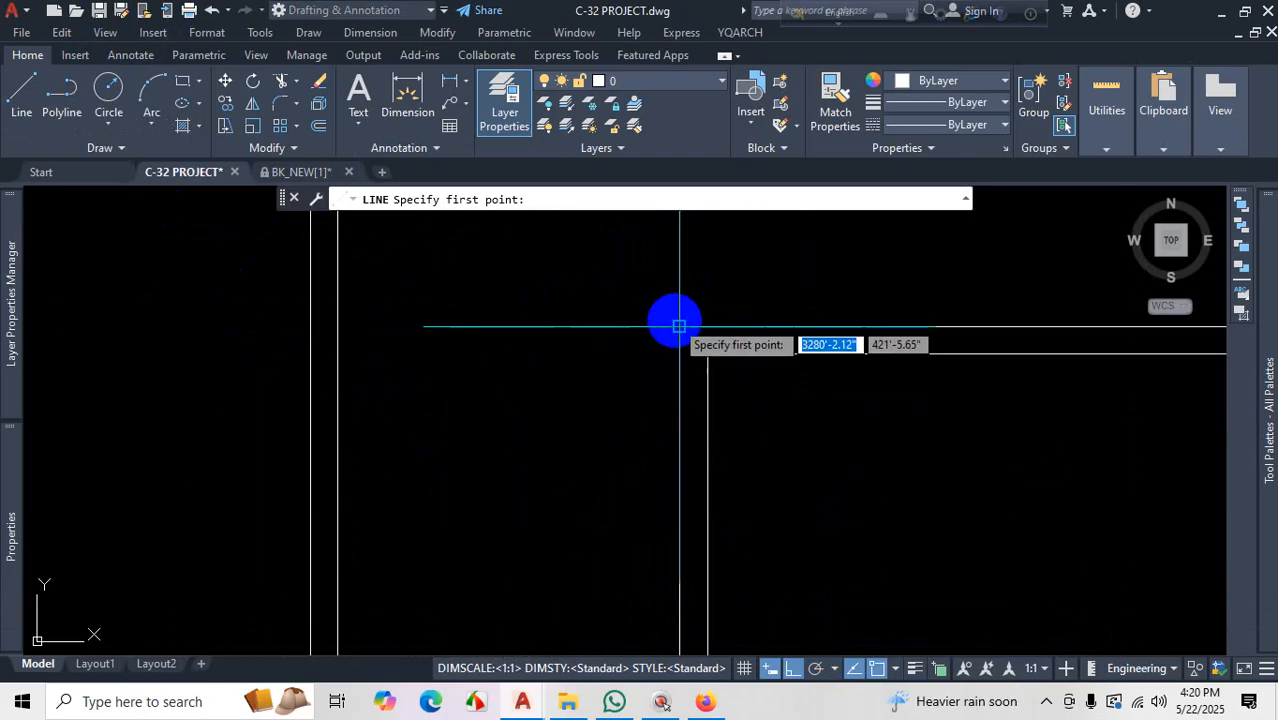
{"action": "key", "text": "ctrl+1"}
{"action": "left_click", "coordinate": [671, 427]}
{"action": "key", "text": "ctrl+1"}
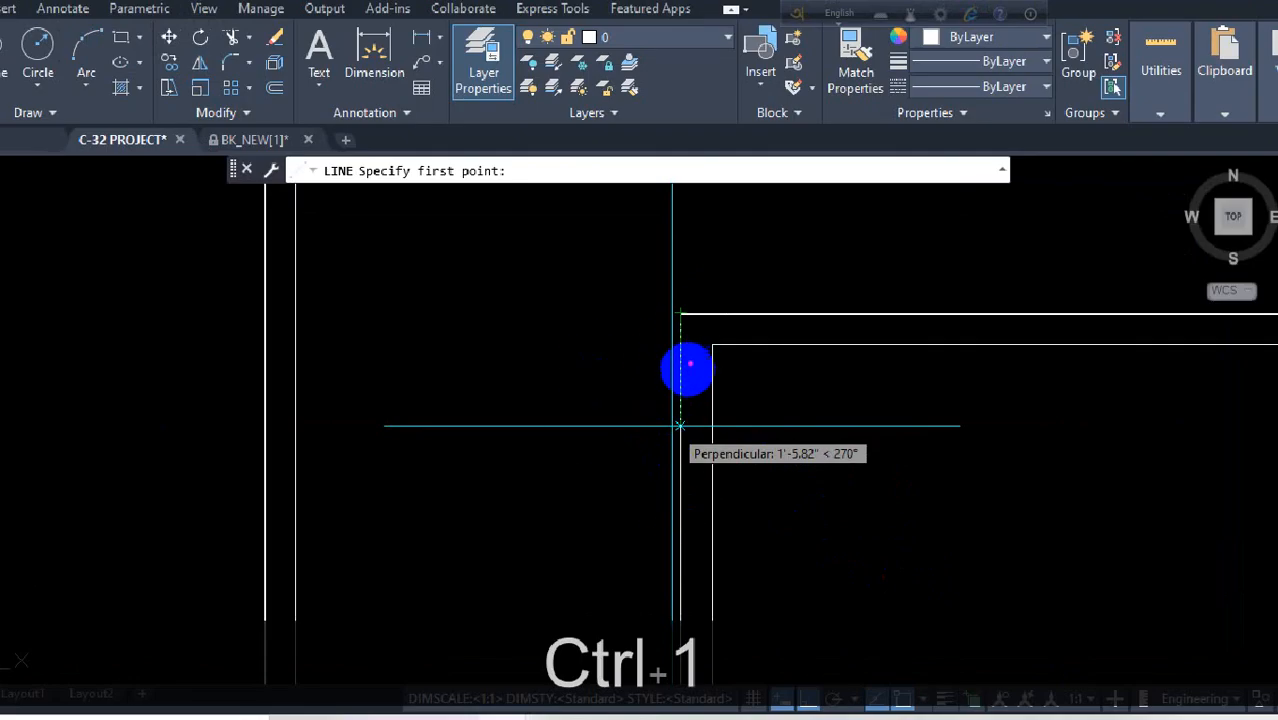
{"action": "key", "text": "Escape"}
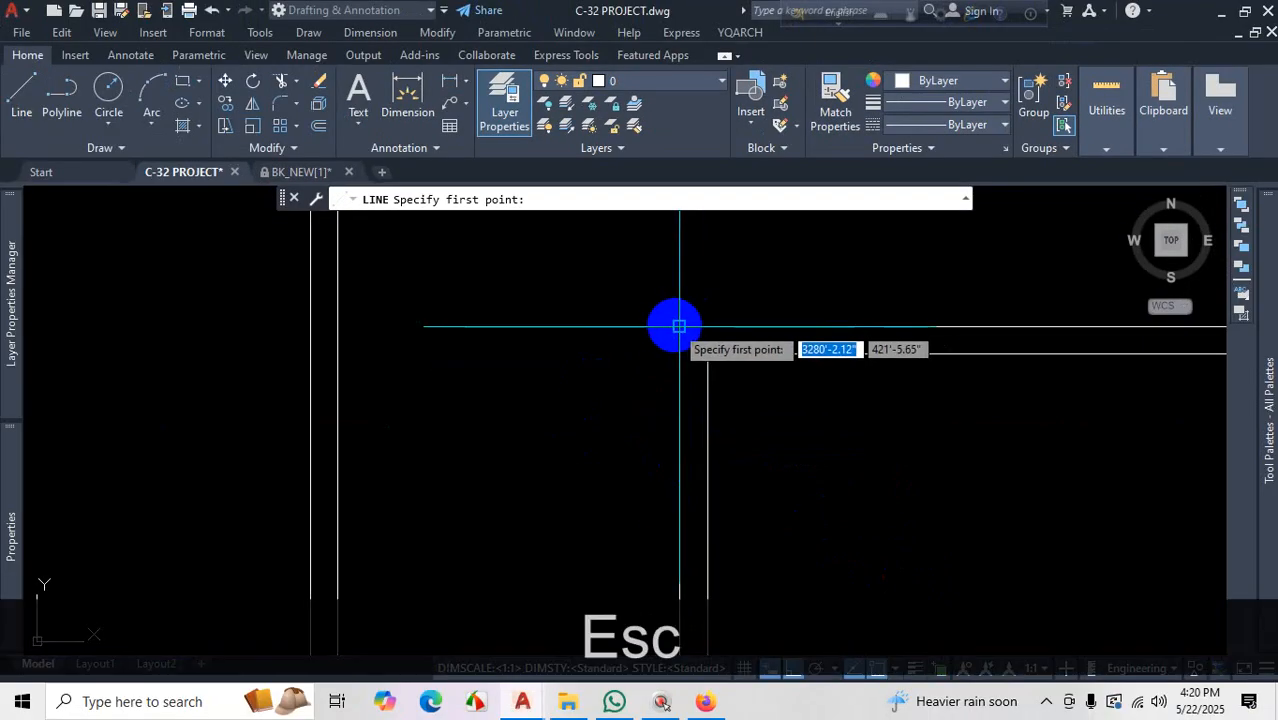
{"action": "scroll", "coordinate": [679, 336], "scroll_direction": "down", "scroll_amount": 3}
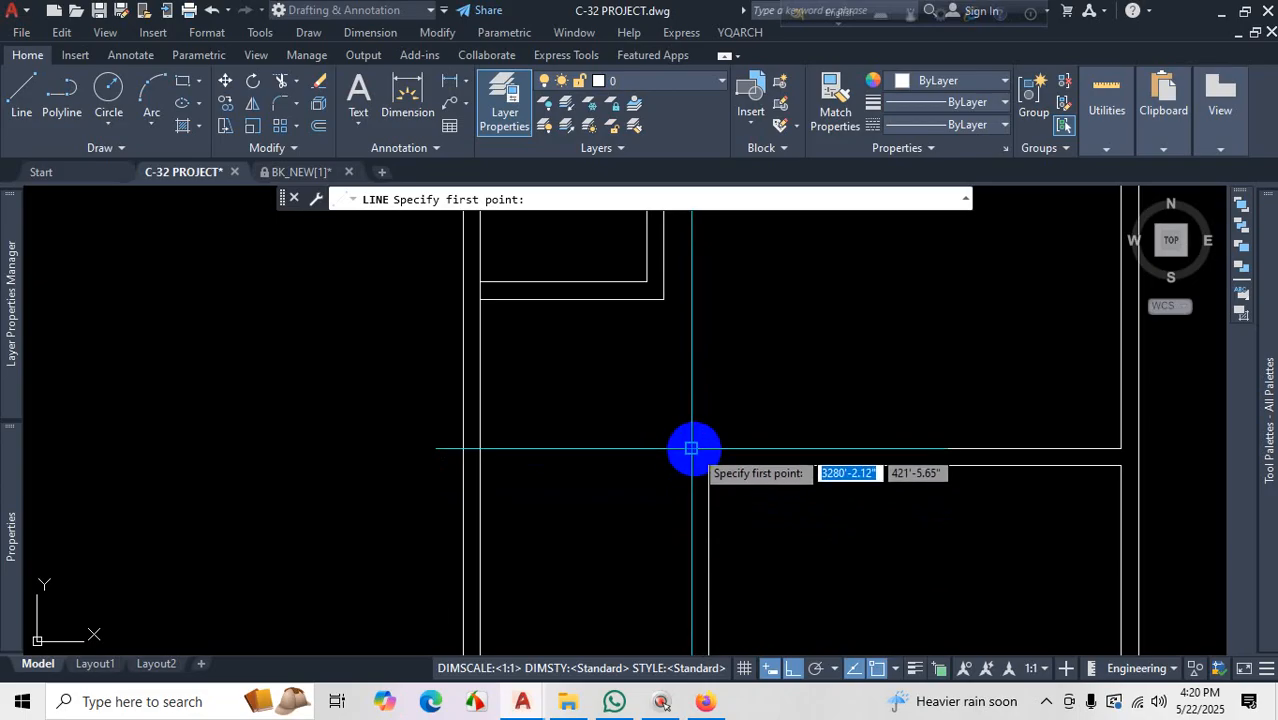
{"action": "key", "text": "ctrl+1"}
{"action": "left_click", "coordinate": [697, 537]}
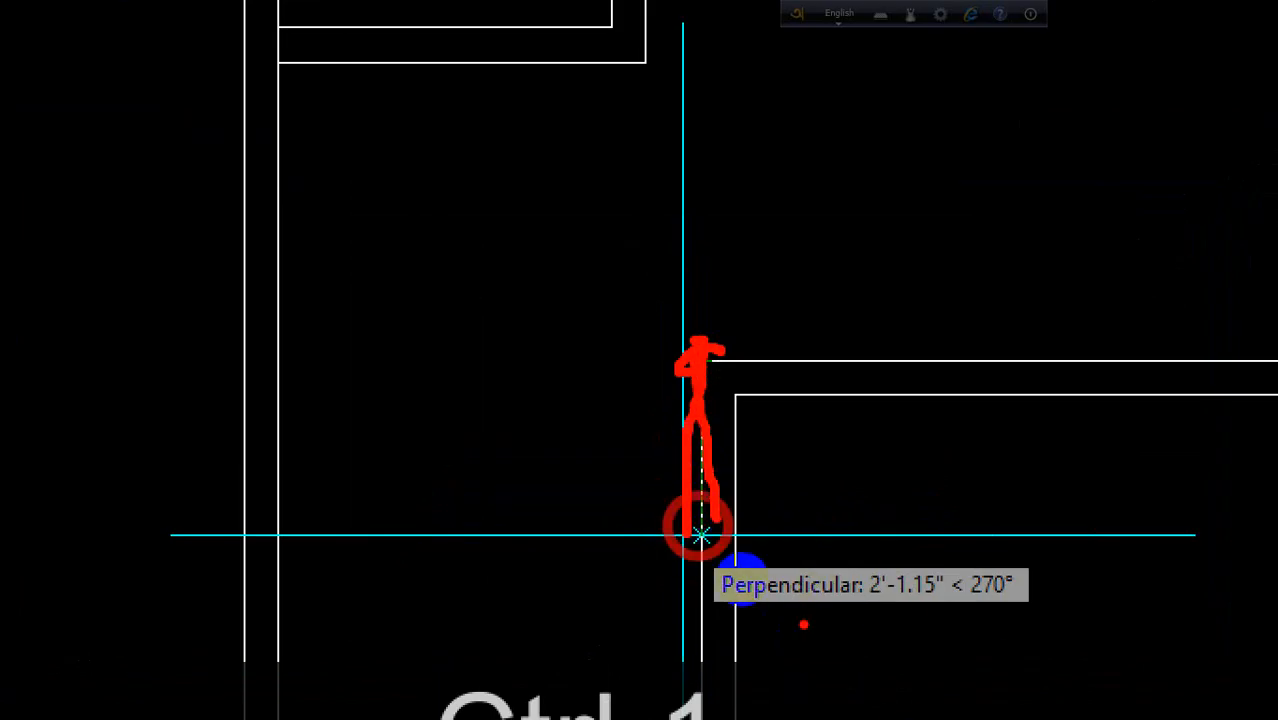
{"action": "key", "text": "Escape"}
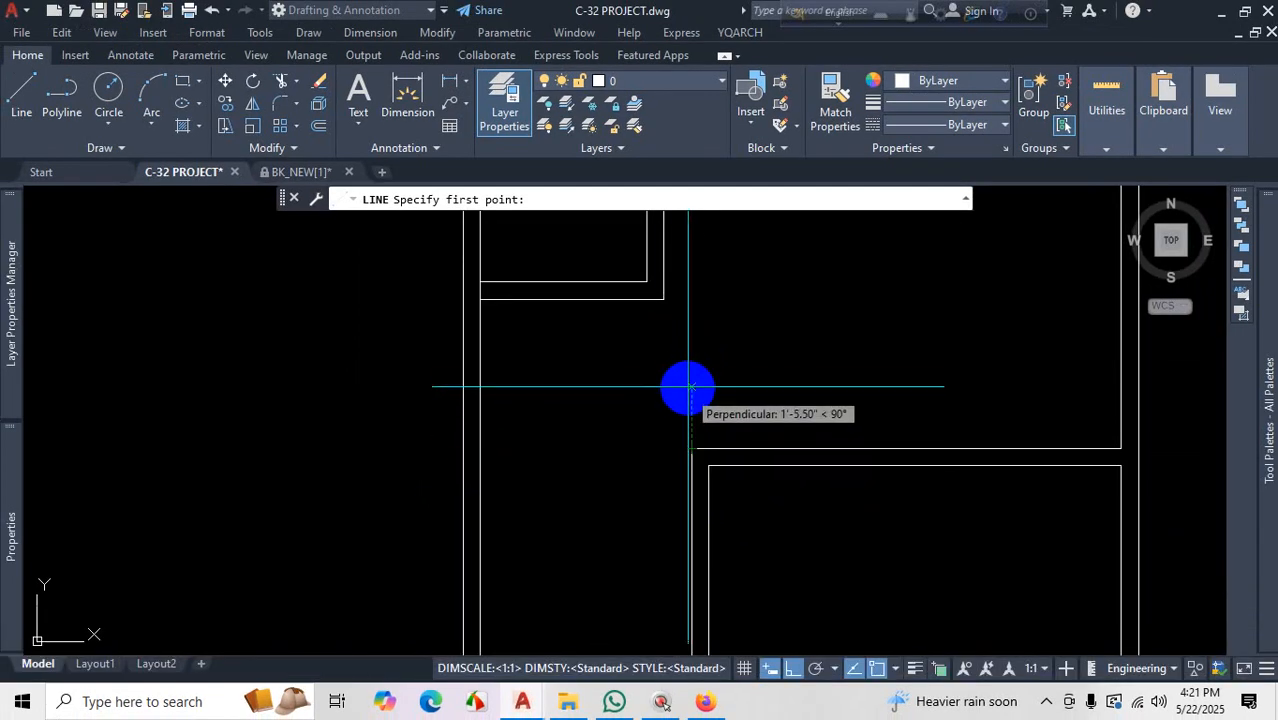
{"action": "type", "text": "18"}
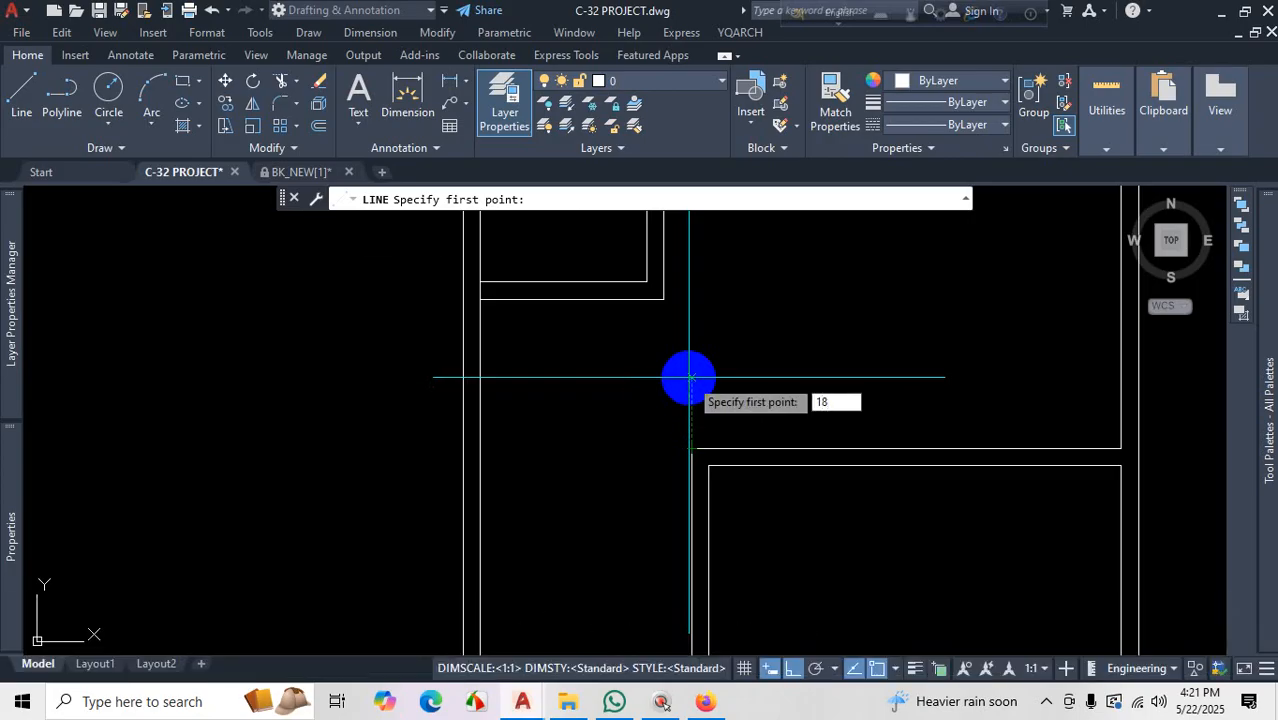
{"action": "key", "text": "Return"}
{"action": "scroll", "coordinate": [668, 380], "scroll_direction": "up", "scroll_amount": 3}
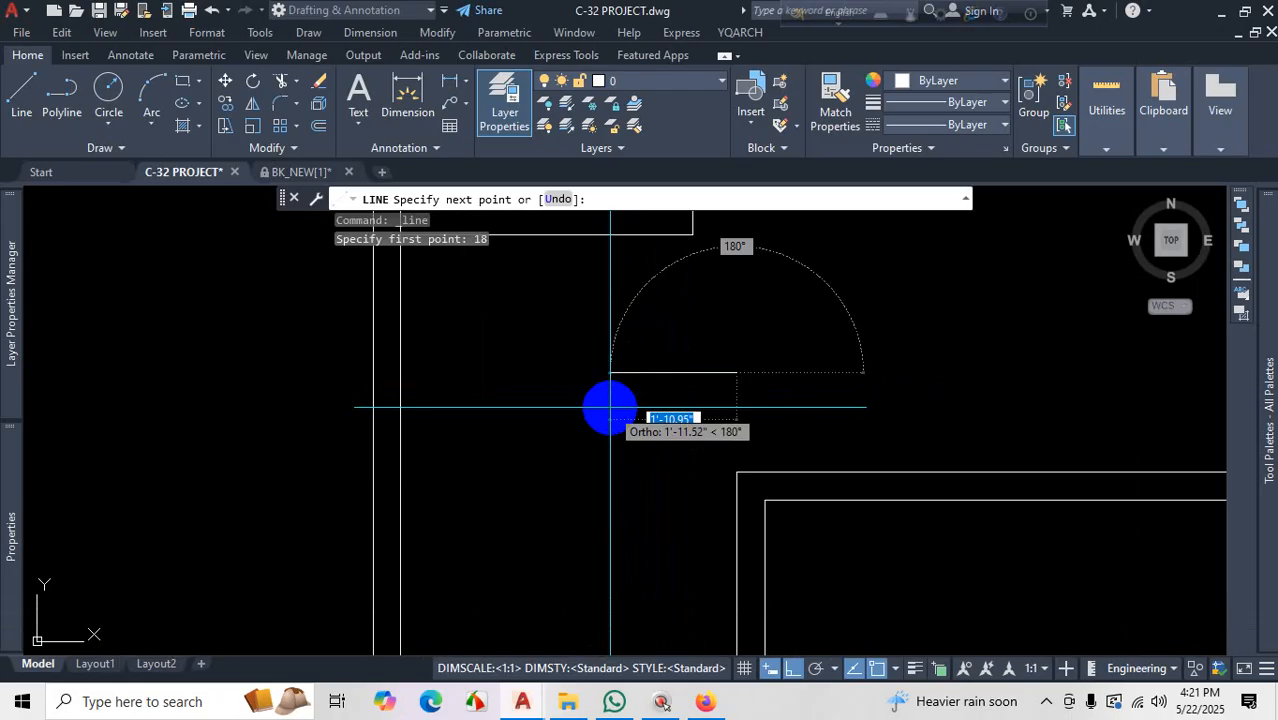
{"action": "key", "text": "Escape"}
{"action": "scroll", "coordinate": [696, 417], "scroll_direction": "down", "scroll_amount": 2}
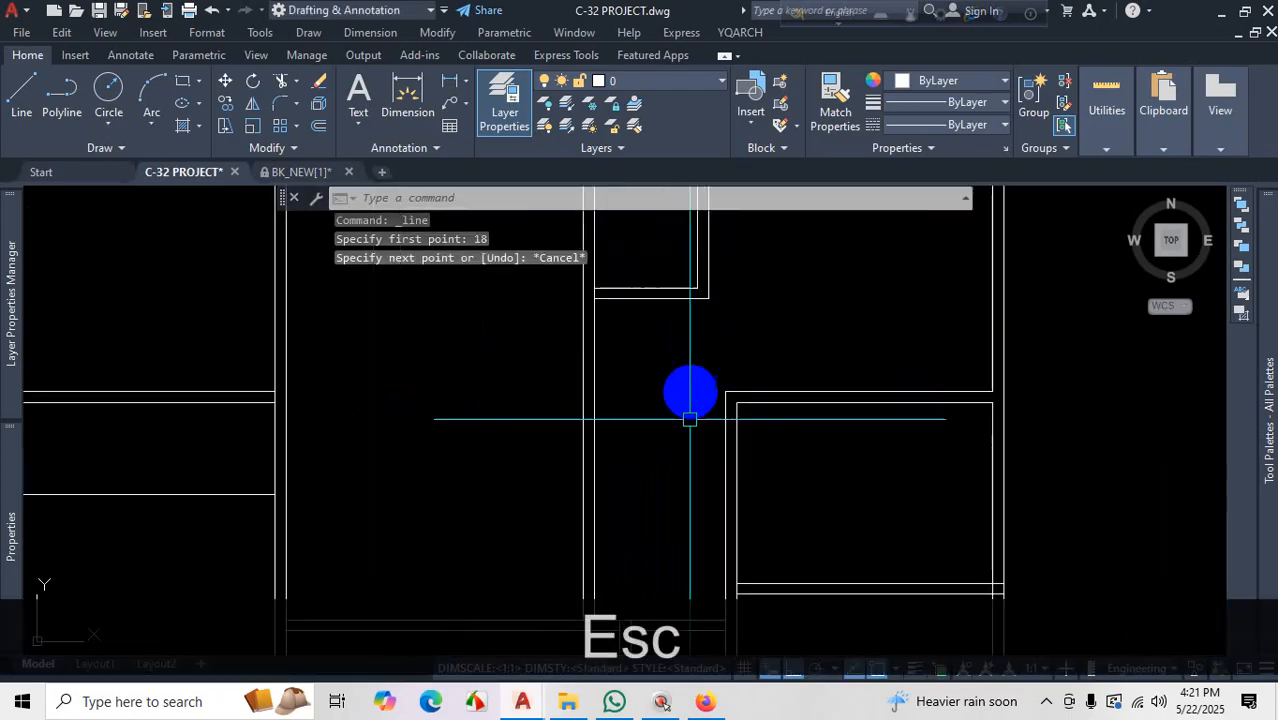
Start a line on the kitchen's outer left wall, tracked 18" straight down from its outer upper-left corner
{"action": "scroll", "coordinate": [688, 394], "scroll_direction": "up", "scroll_amount": 2}
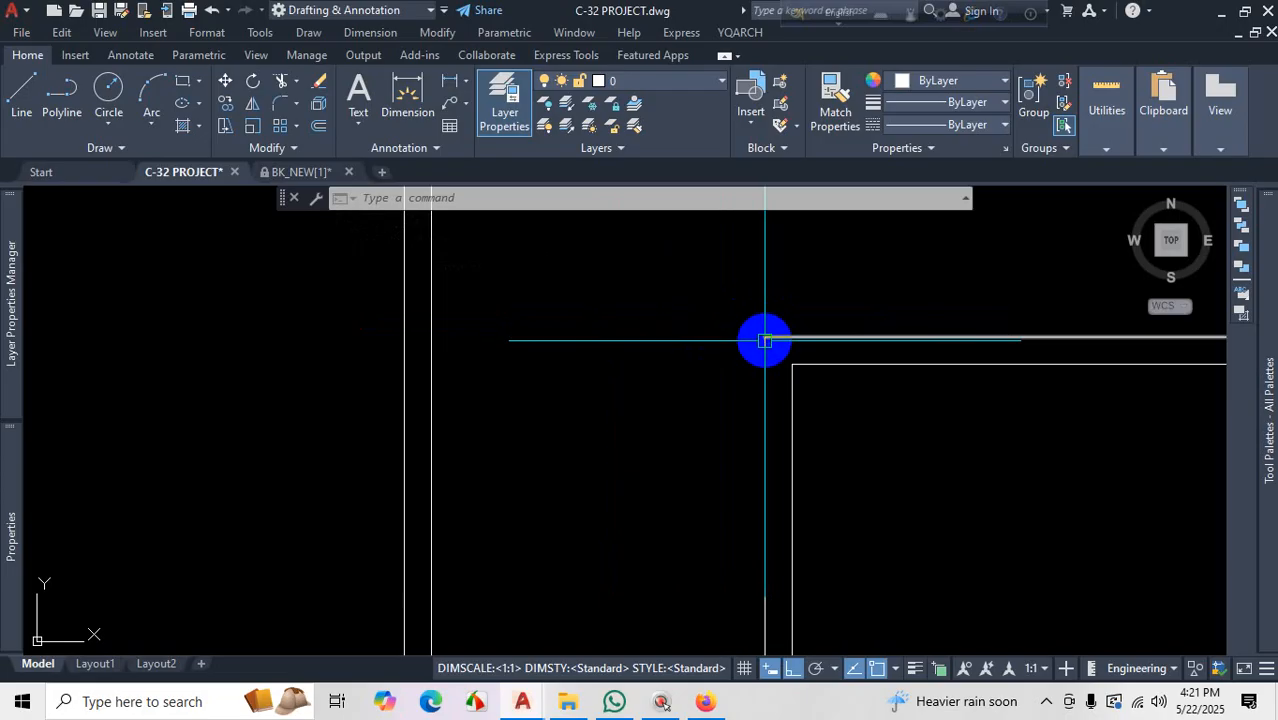
{"action": "left_click", "coordinate": [20, 95]}
{"action": "scroll", "coordinate": [471, 331], "scroll_direction": "down", "scroll_amount": 3}
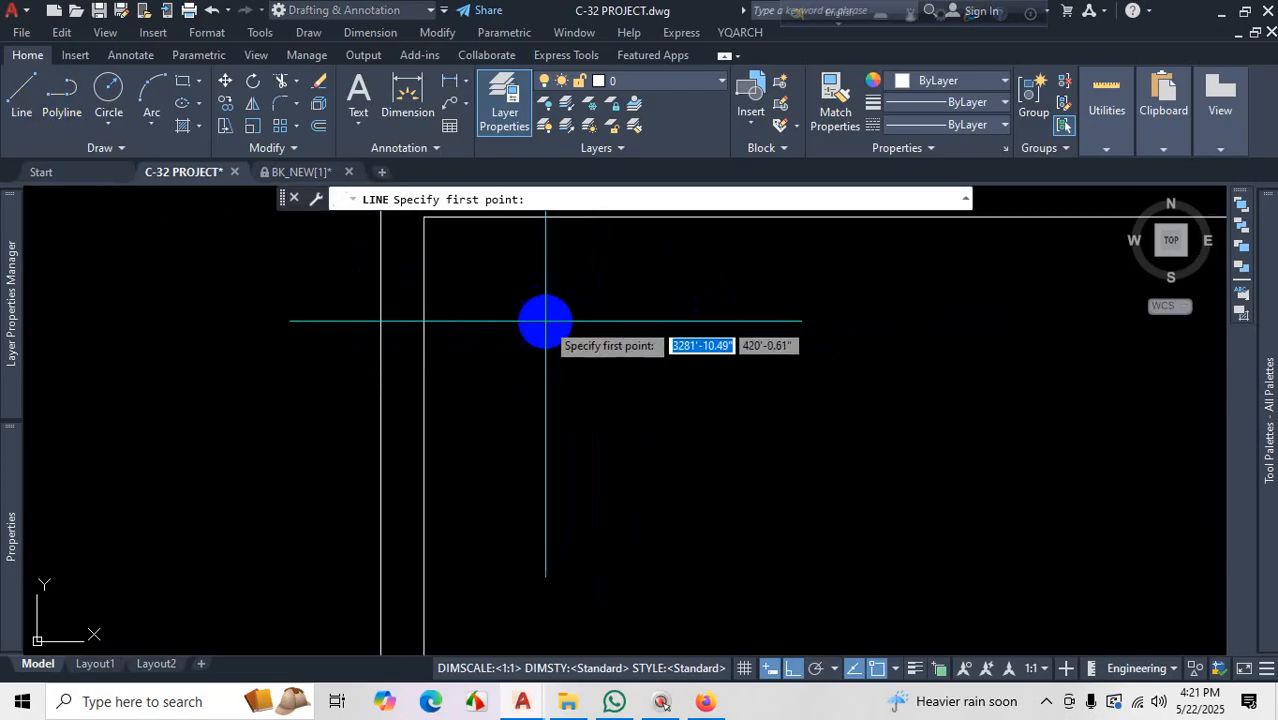
{"action": "scroll", "coordinate": [499, 326], "scroll_direction": "up", "scroll_amount": 3}
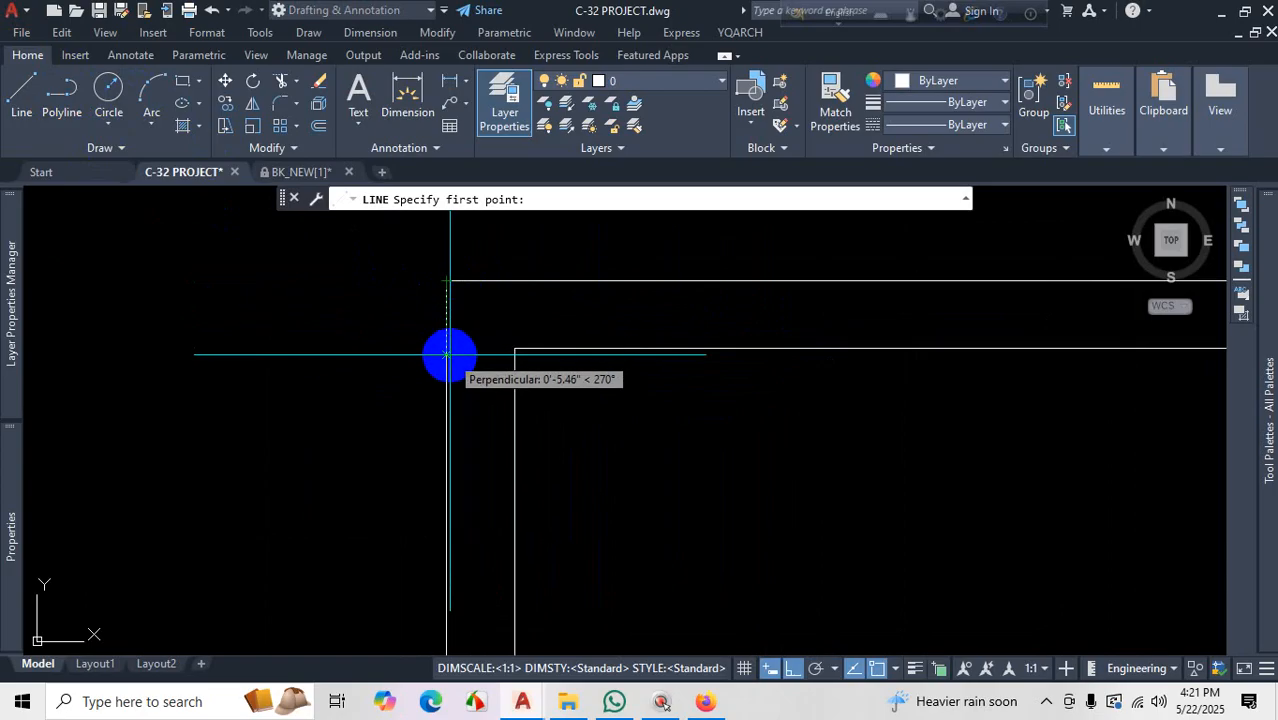
{"action": "type", "text": "18"}
{"action": "key", "text": "Return"}
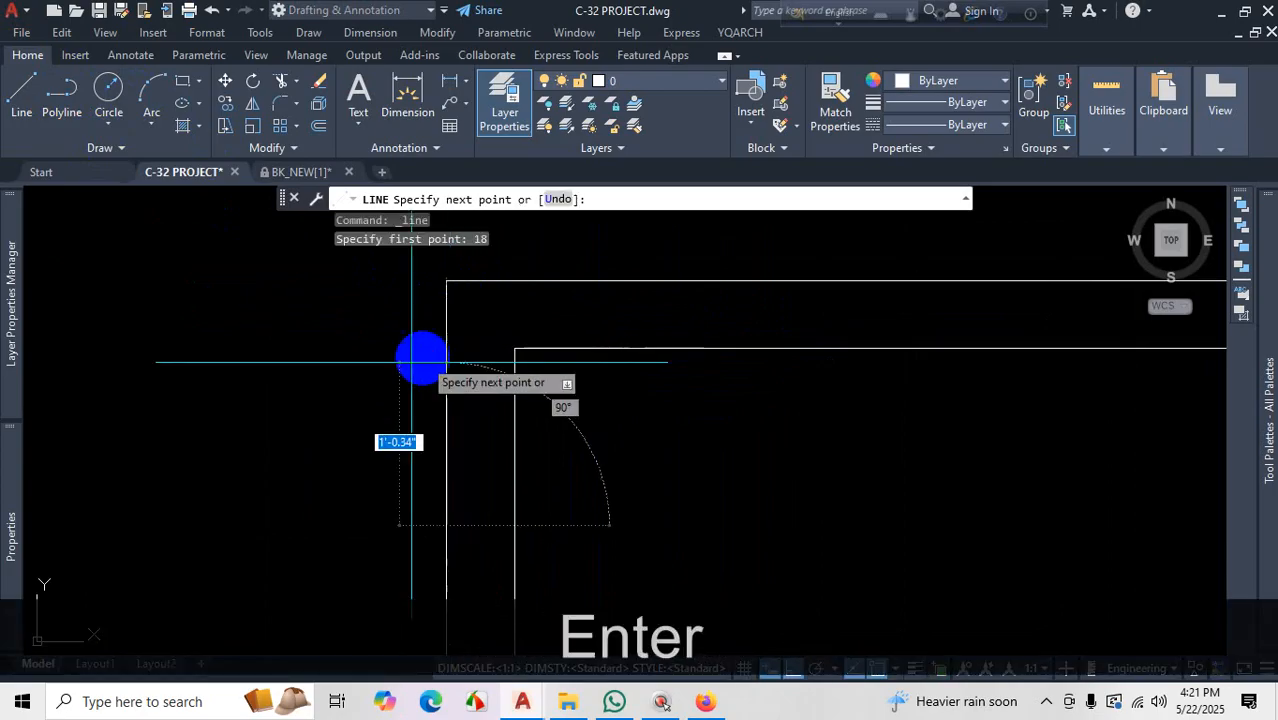
{"action": "scroll", "coordinate": [383, 468], "scroll_direction": "down", "scroll_amount": 2}
{"action": "scroll", "coordinate": [376, 548], "scroll_direction": "down", "scroll_amount": 3}
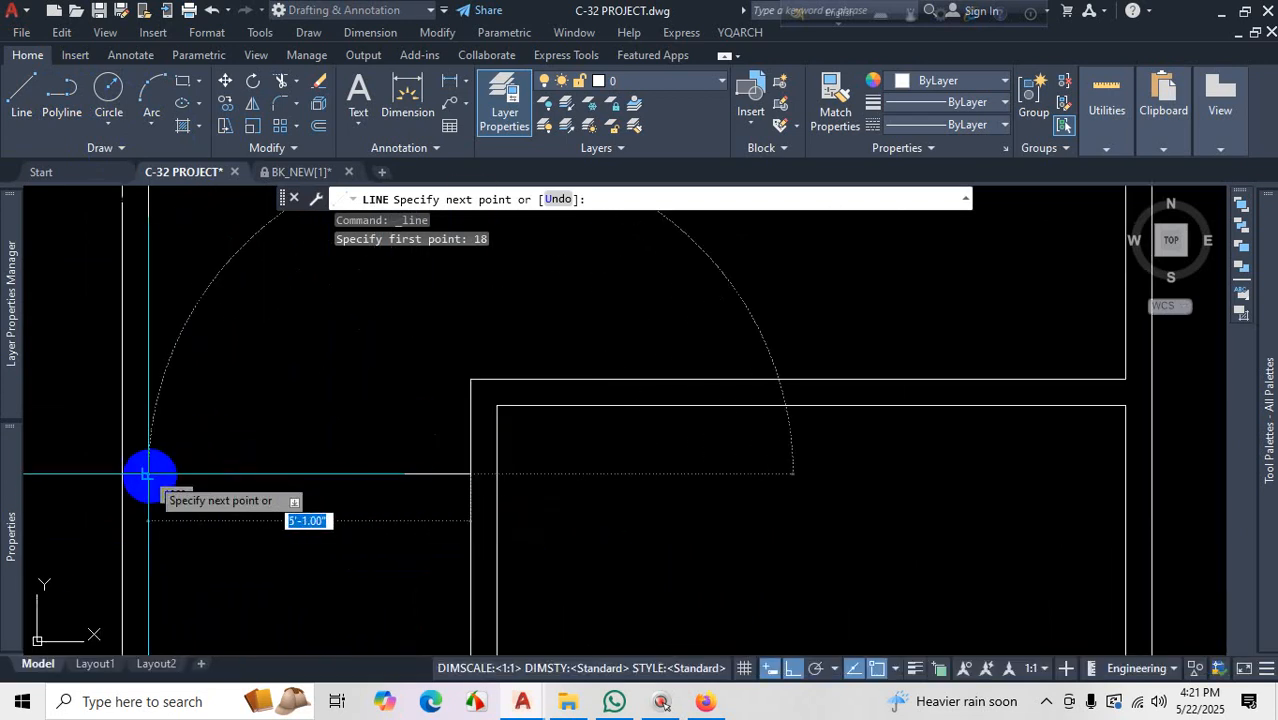
{"action": "scroll", "coordinate": [312, 404], "scroll_direction": "down", "scroll_amount": 5}
{"action": "scroll", "coordinate": [276, 406], "scroll_direction": "up", "scroll_amount": 5}
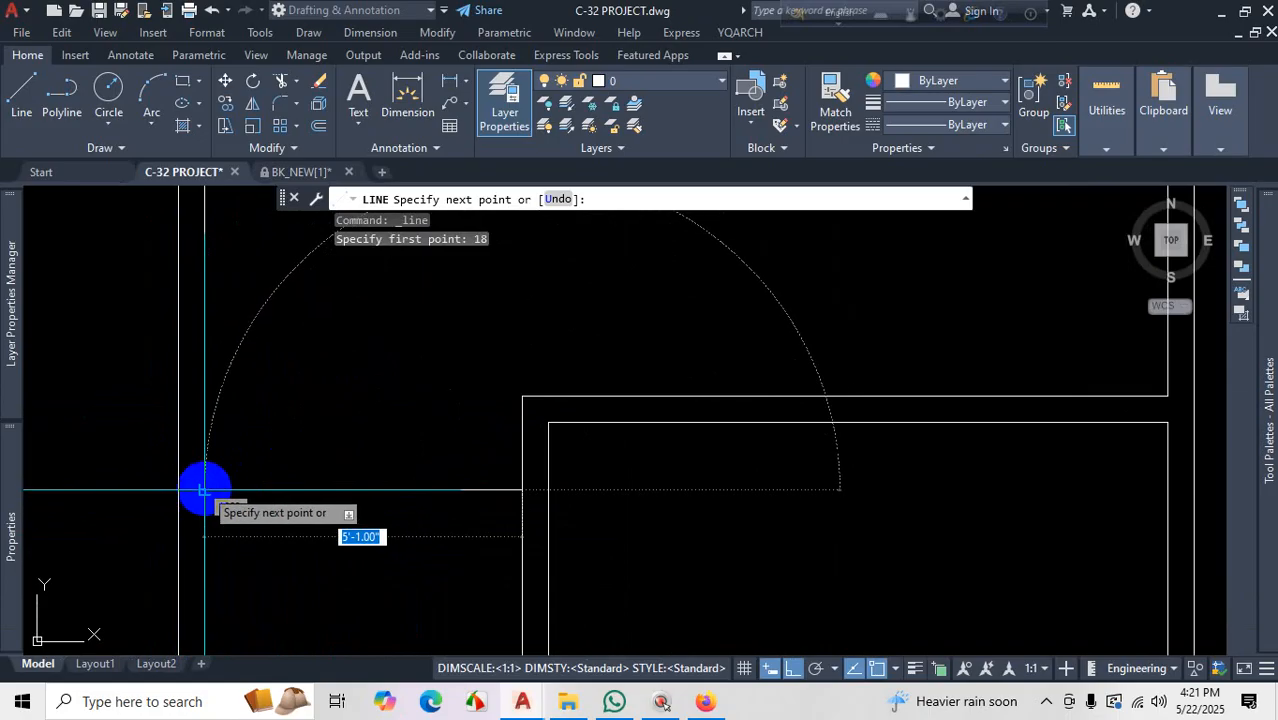
Review the available object snap modes, paying attention to Perpendicular and Nearest
{"action": "key", "text": "ctrl+1"}
{"action": "left_click", "coordinate": [205, 489]}
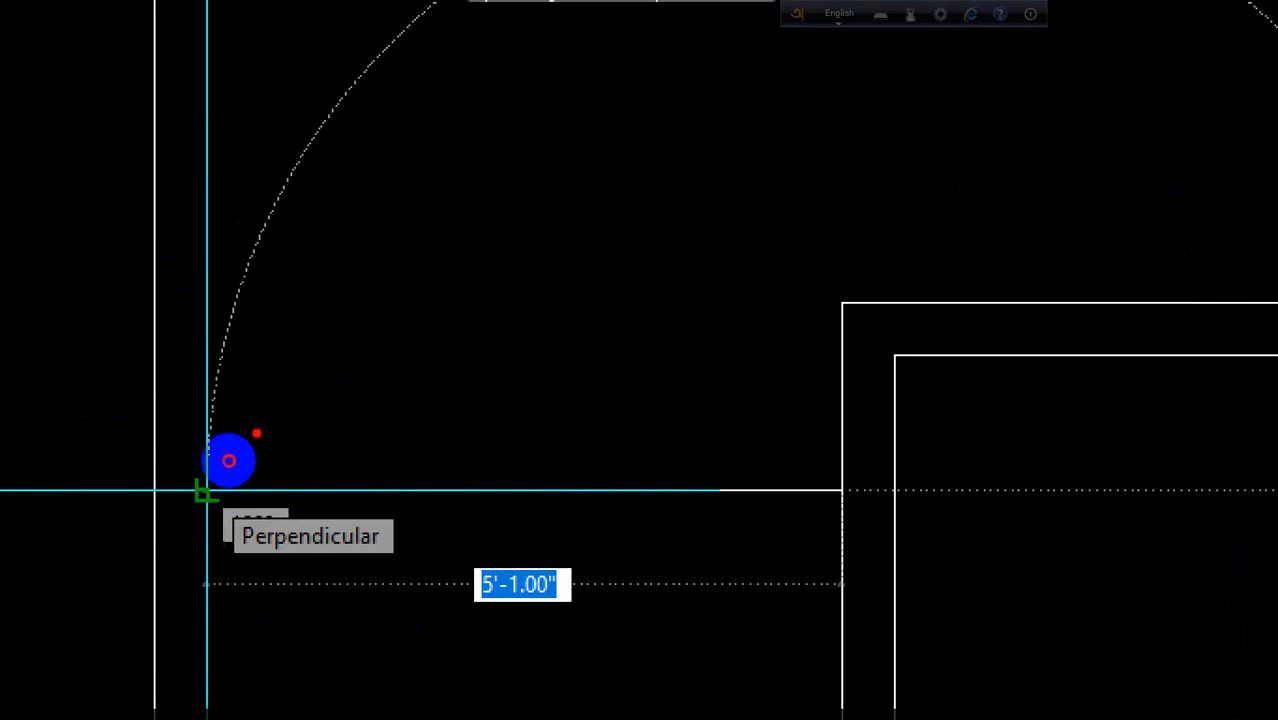
{"action": "left_click_drag", "start_coordinate": [257, 432], "coordinate": [240, 575]}
{"action": "left_click_drag", "start_coordinate": [212, 532], "coordinate": [228, 414]}
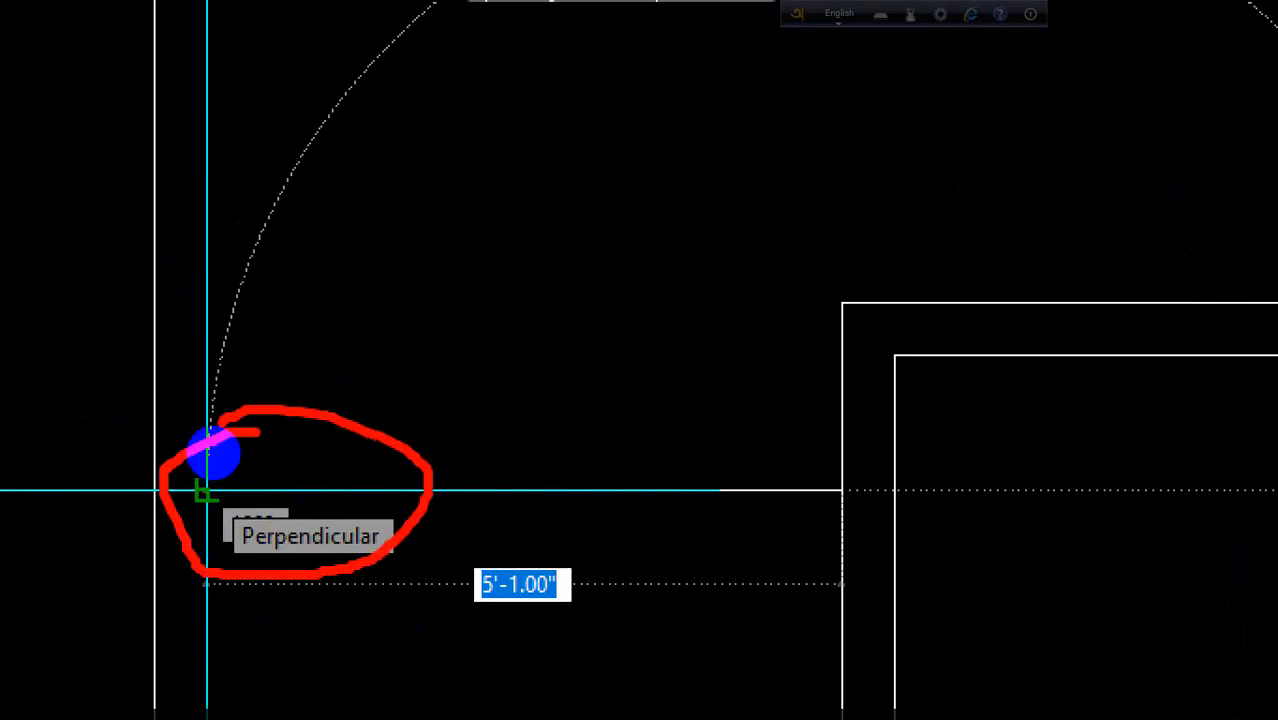
{"action": "left_click_drag", "start_coordinate": [308, 436], "coordinate": [530, 330]}
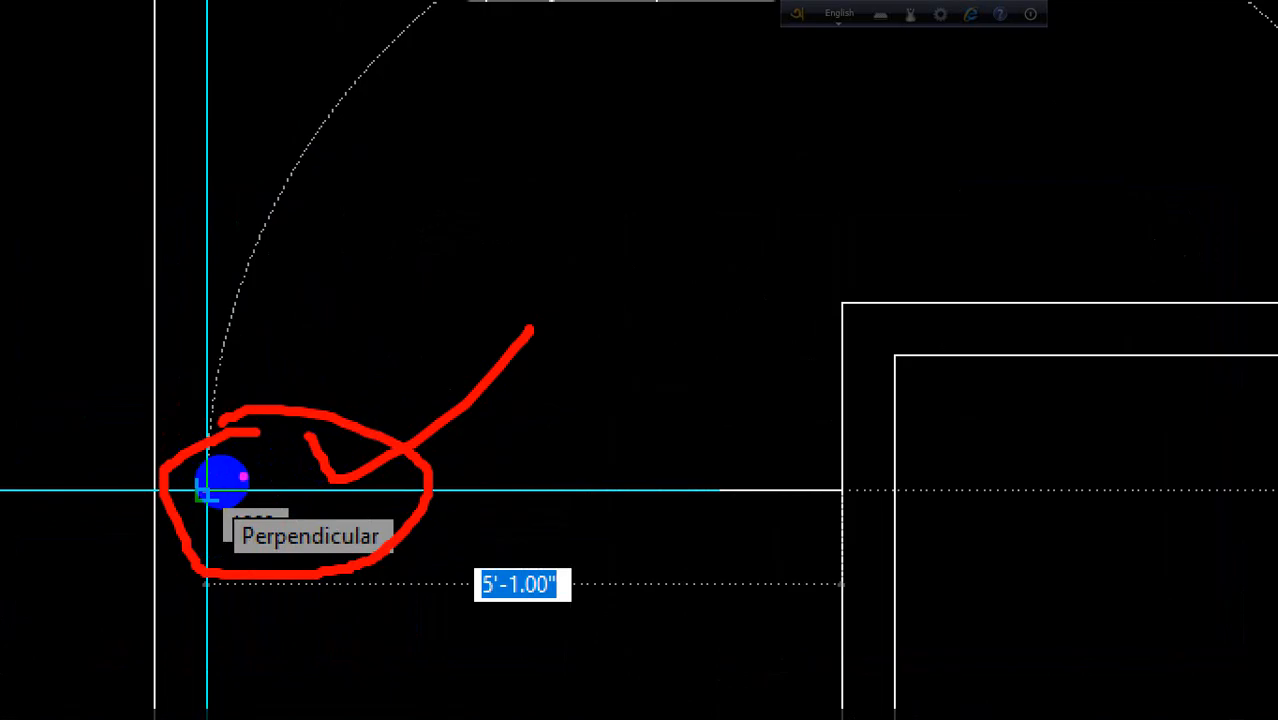
{"action": "key", "text": "Escape"}
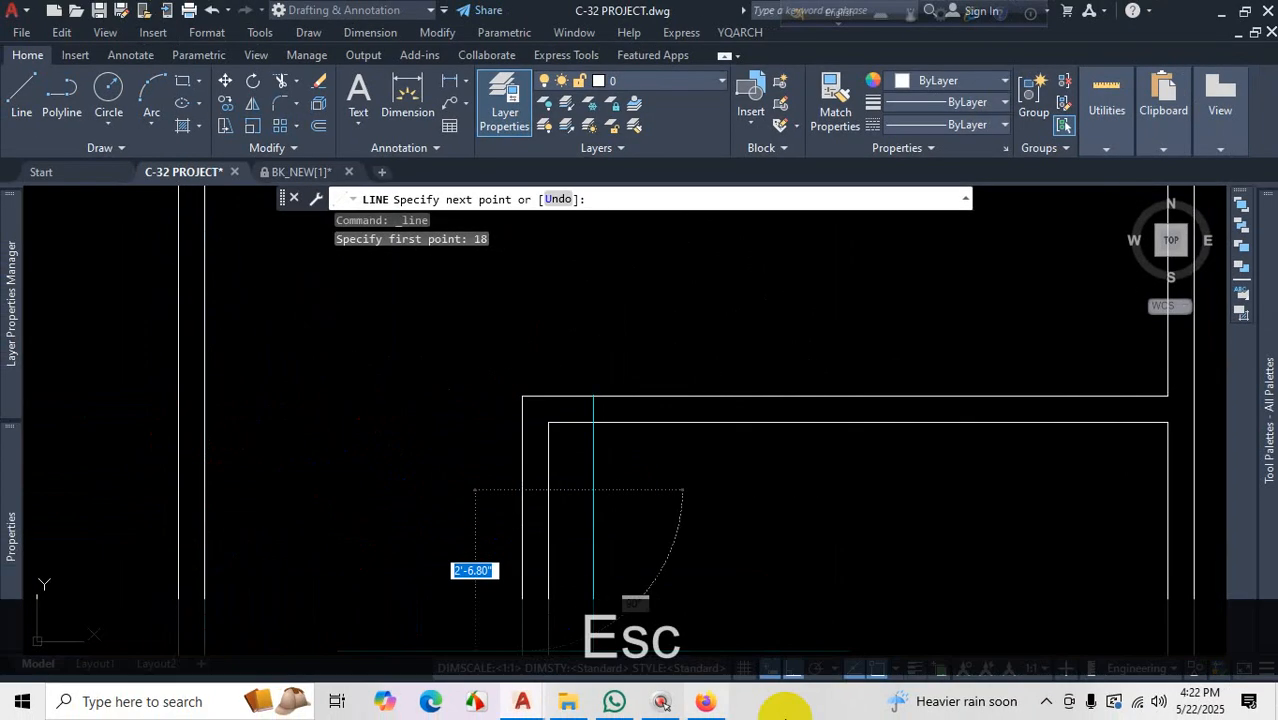
{"action": "left_click", "coordinate": [897, 668]}
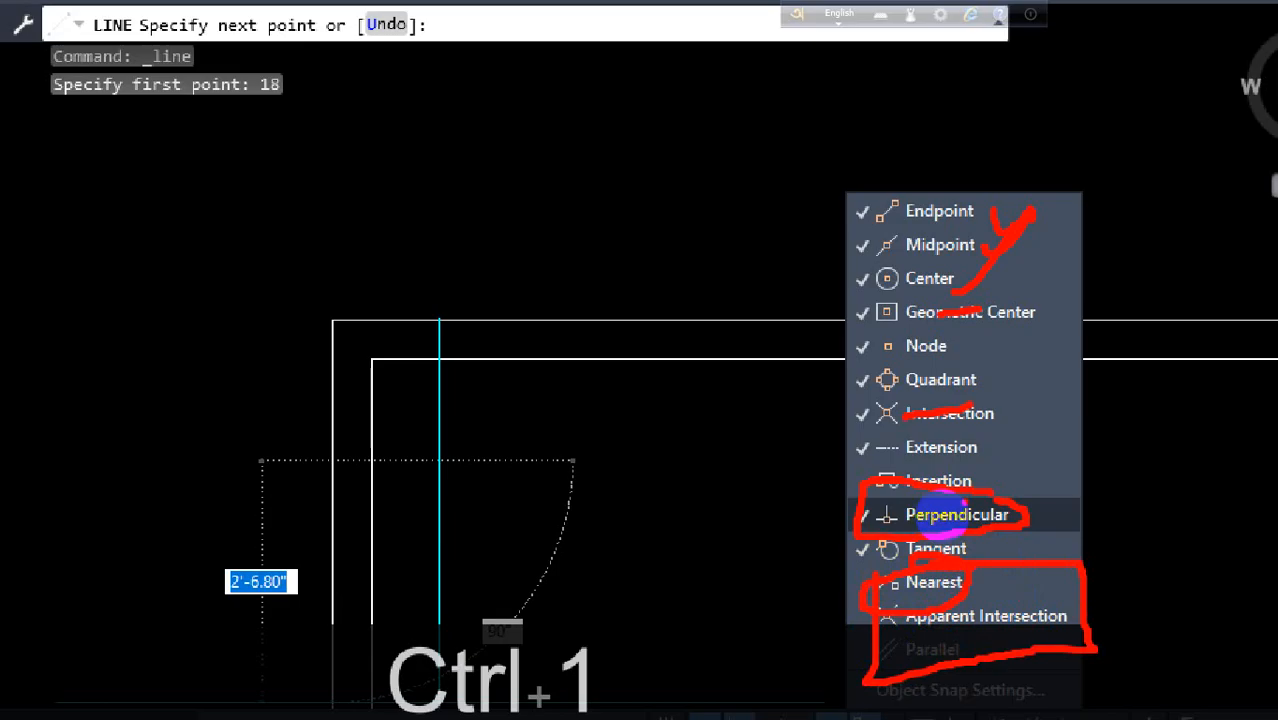
{"action": "key", "text": "Escape"}
Finish the line with Ortho on, perpendicular to the near face of the passage's long vertical wall, 5'-1" long
{"action": "scroll", "coordinate": [747, 551], "scroll_direction": "up", "scroll_amount": 5}
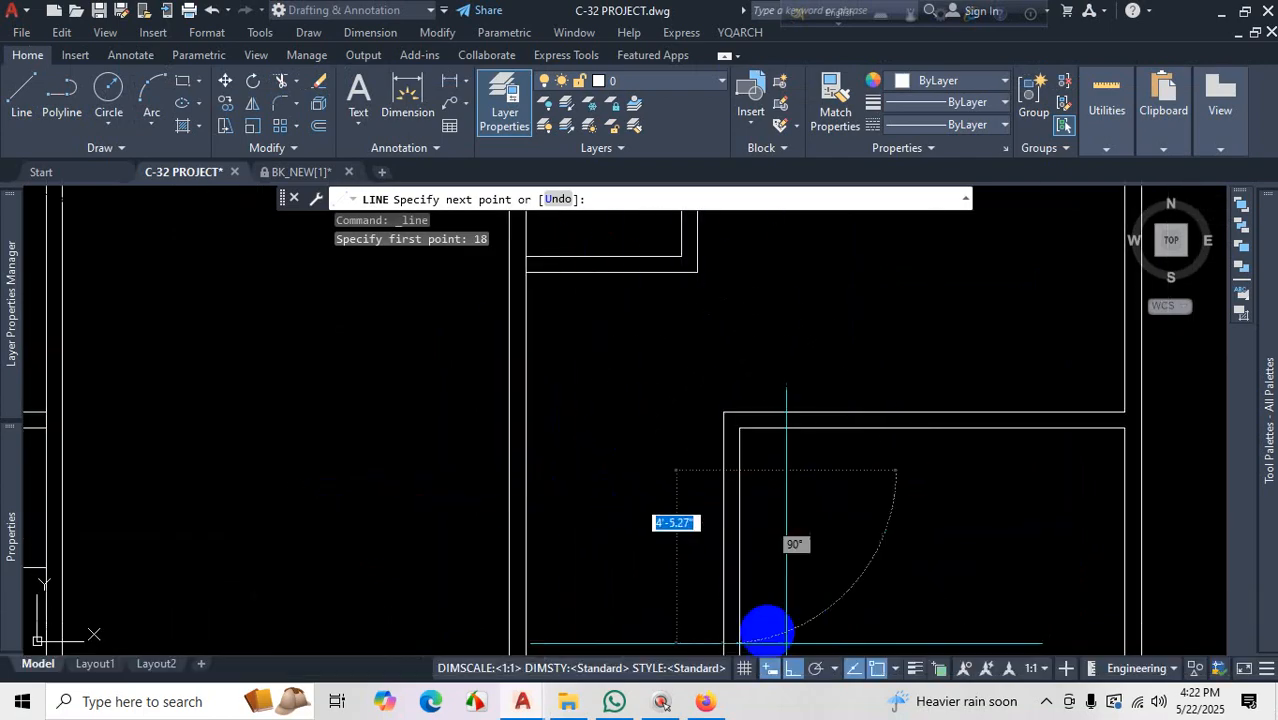
{"action": "left_click", "coordinate": [792, 672]}
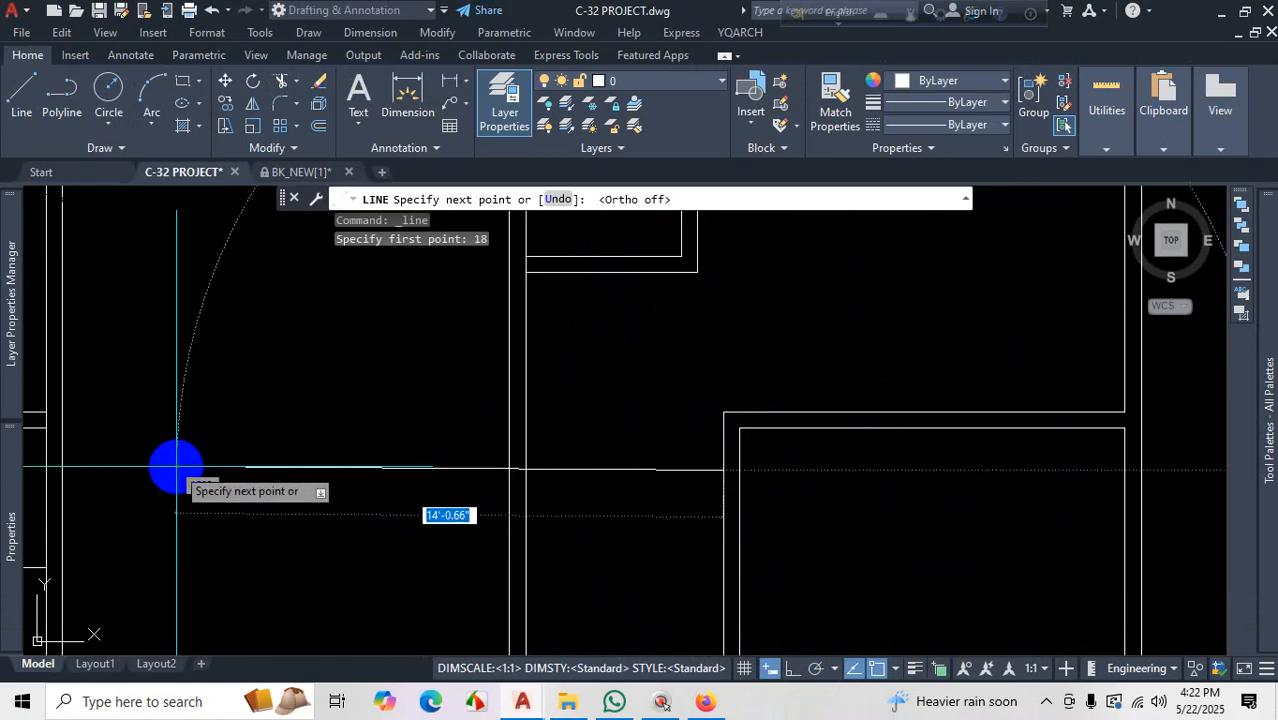
{"action": "left_click", "coordinate": [791, 671]}
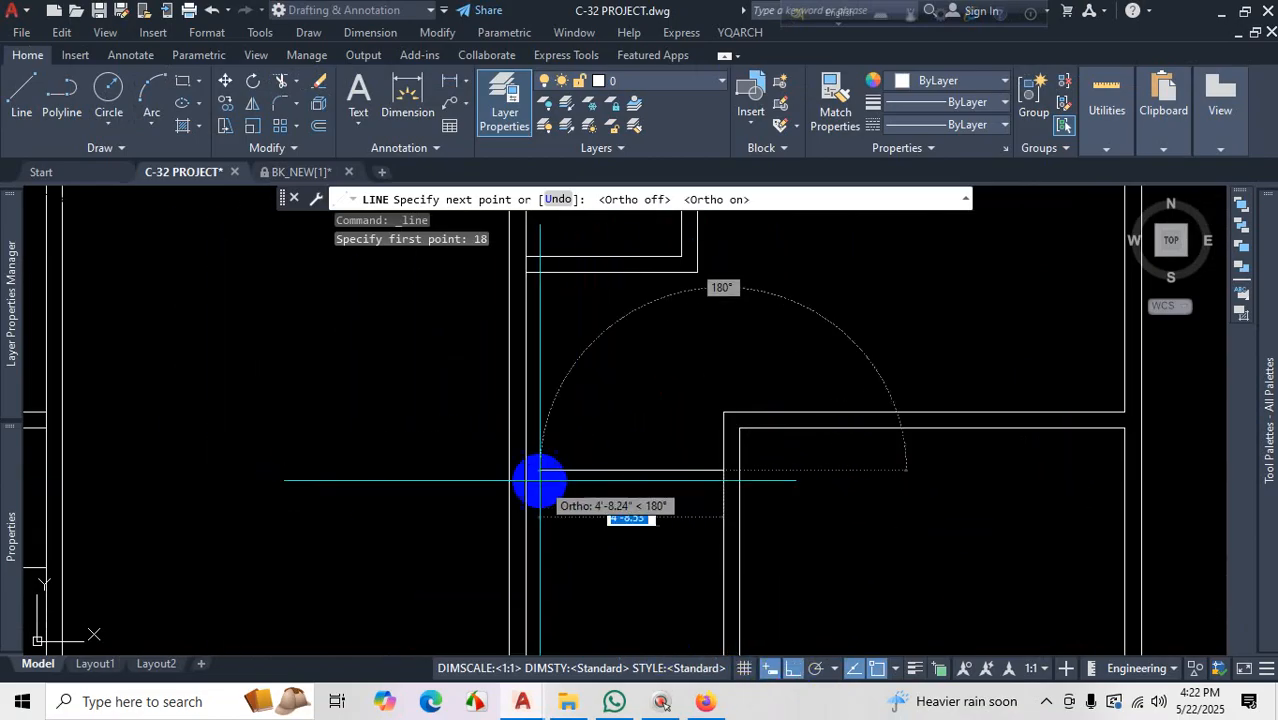
{"action": "scroll", "coordinate": [540, 478], "scroll_direction": "up", "scroll_amount": 4}
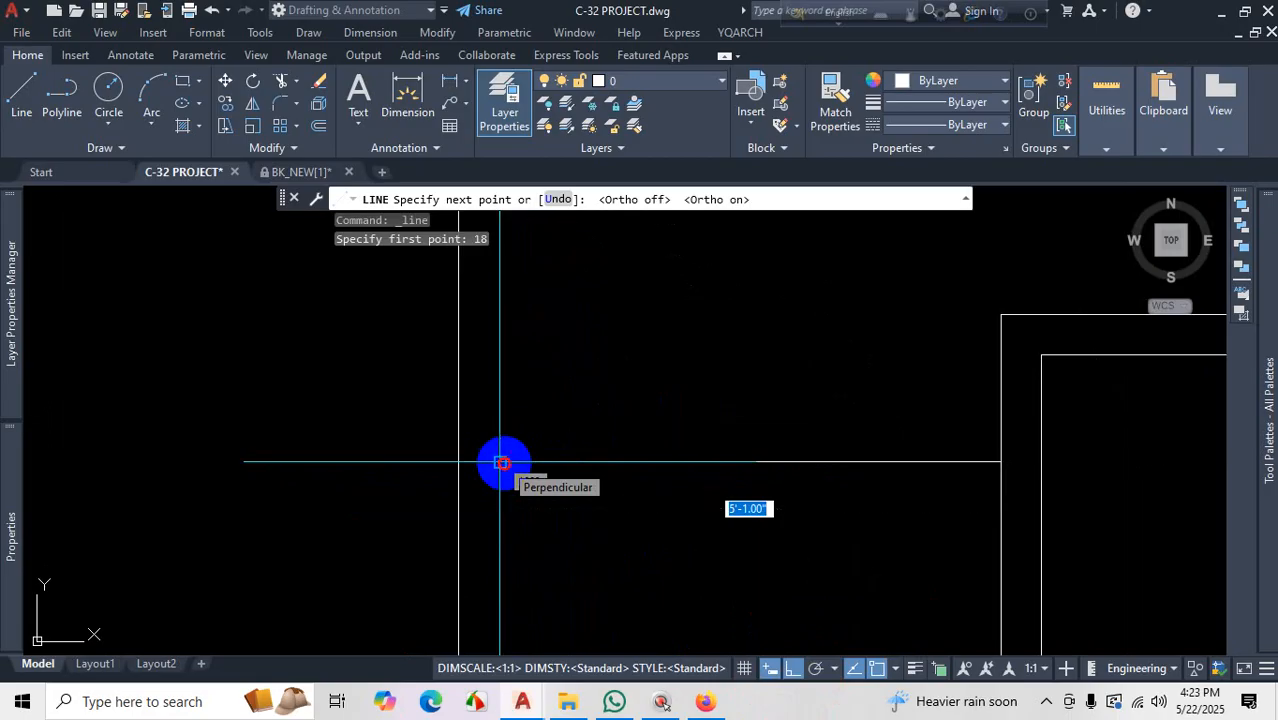
{"action": "key", "text": "Escape"}
{"action": "scroll", "coordinate": [785, 562], "scroll_direction": "down", "scroll_amount": 4}
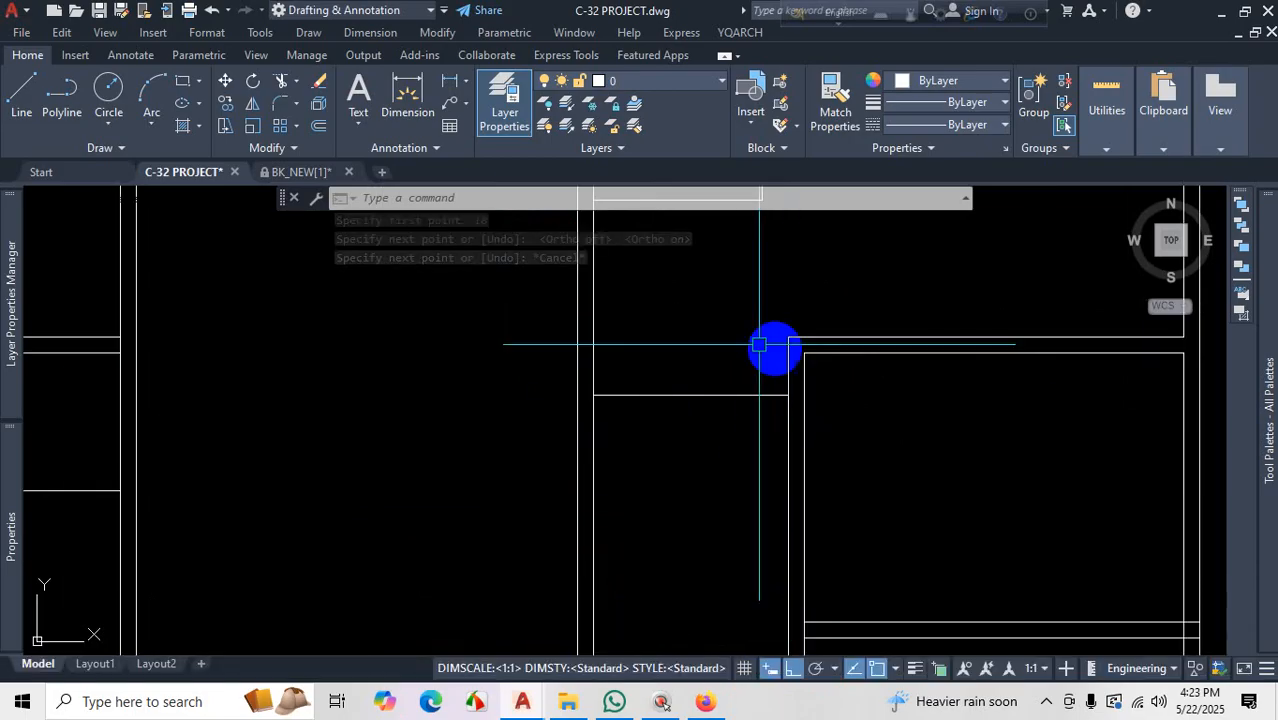
{"action": "scroll", "coordinate": [664, 438], "scroll_direction": "down", "scroll_amount": 4}
{"action": "scroll", "coordinate": [713, 357], "scroll_direction": "up", "scroll_amount": 2}
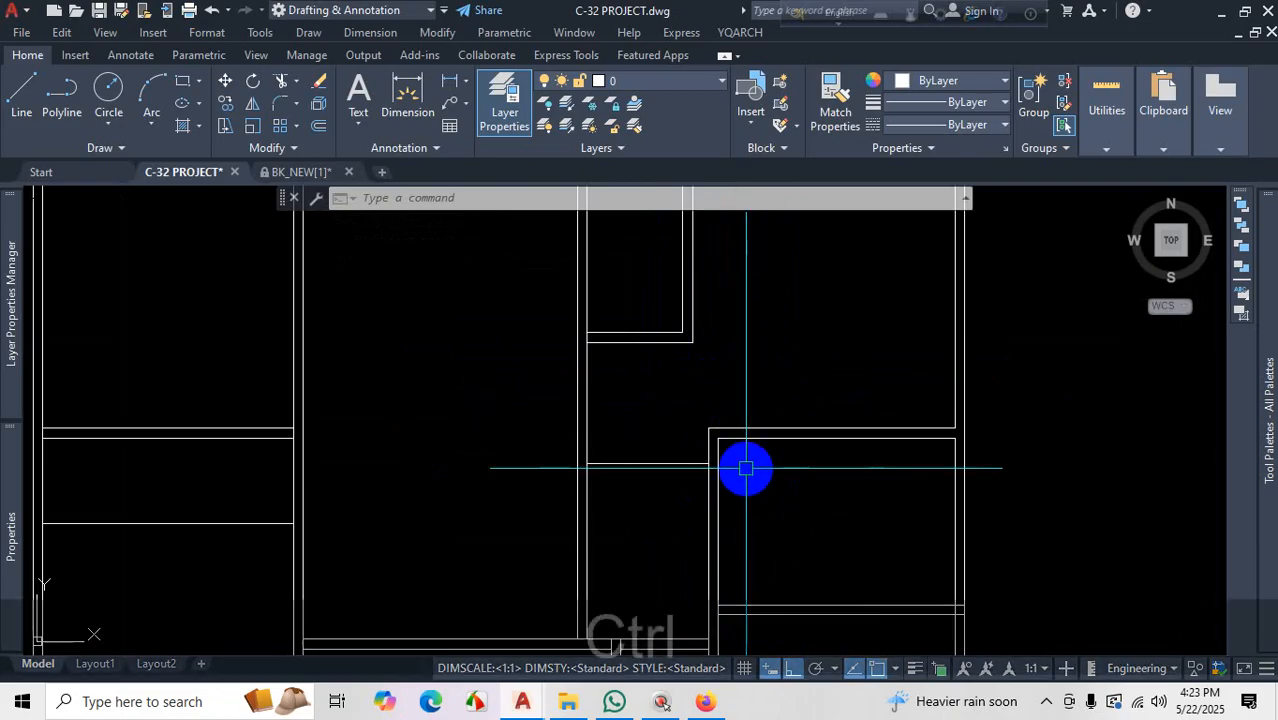
{"action": "key", "text": "ctrl+0"}
{"action": "left_click", "coordinate": [716, 475]}
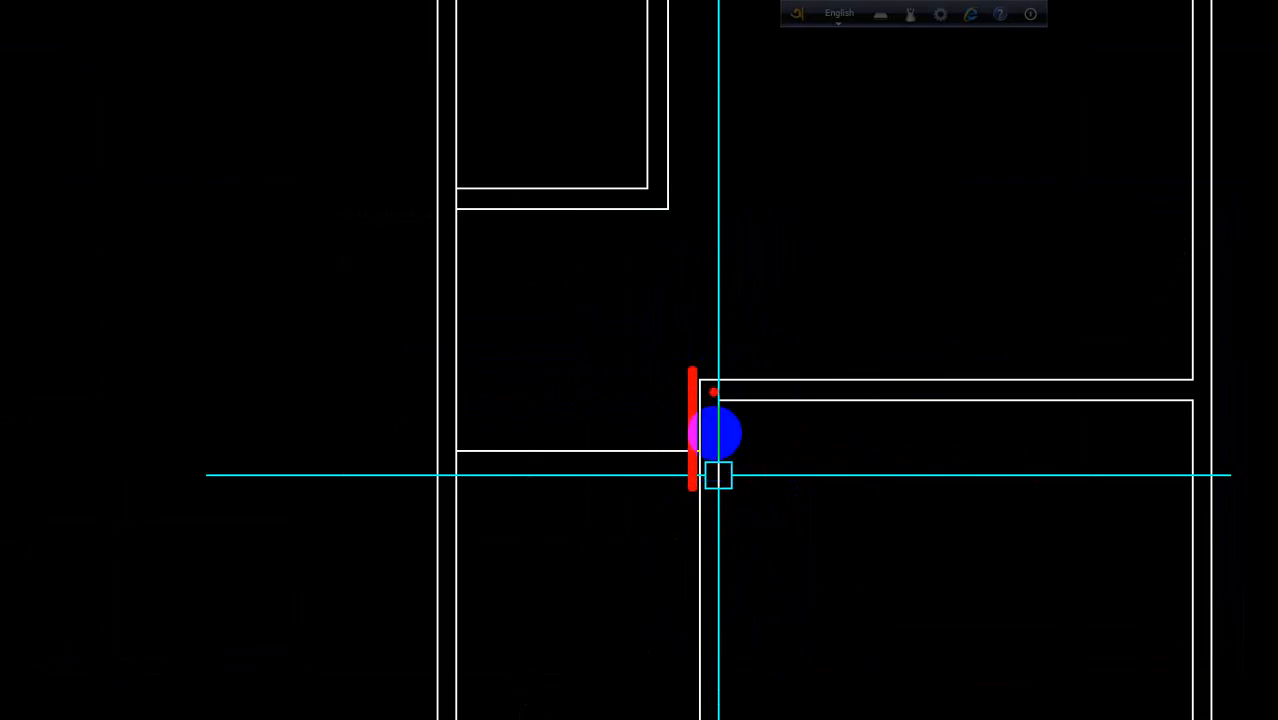
{"action": "left_click_drag", "start_coordinate": [748, 376], "coordinate": [814, 236]}
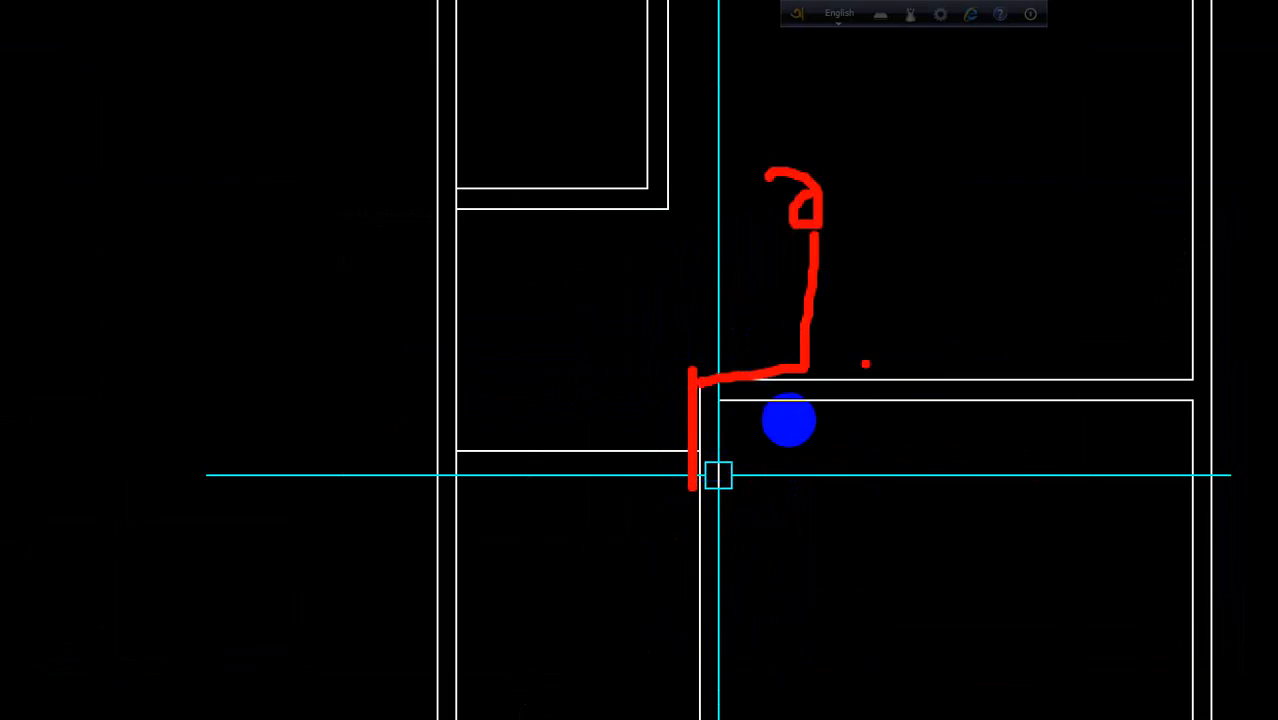
{"action": "left_click_drag", "start_coordinate": [695, 208], "coordinate": [766, 185]}
{"action": "key", "text": "Escape"}
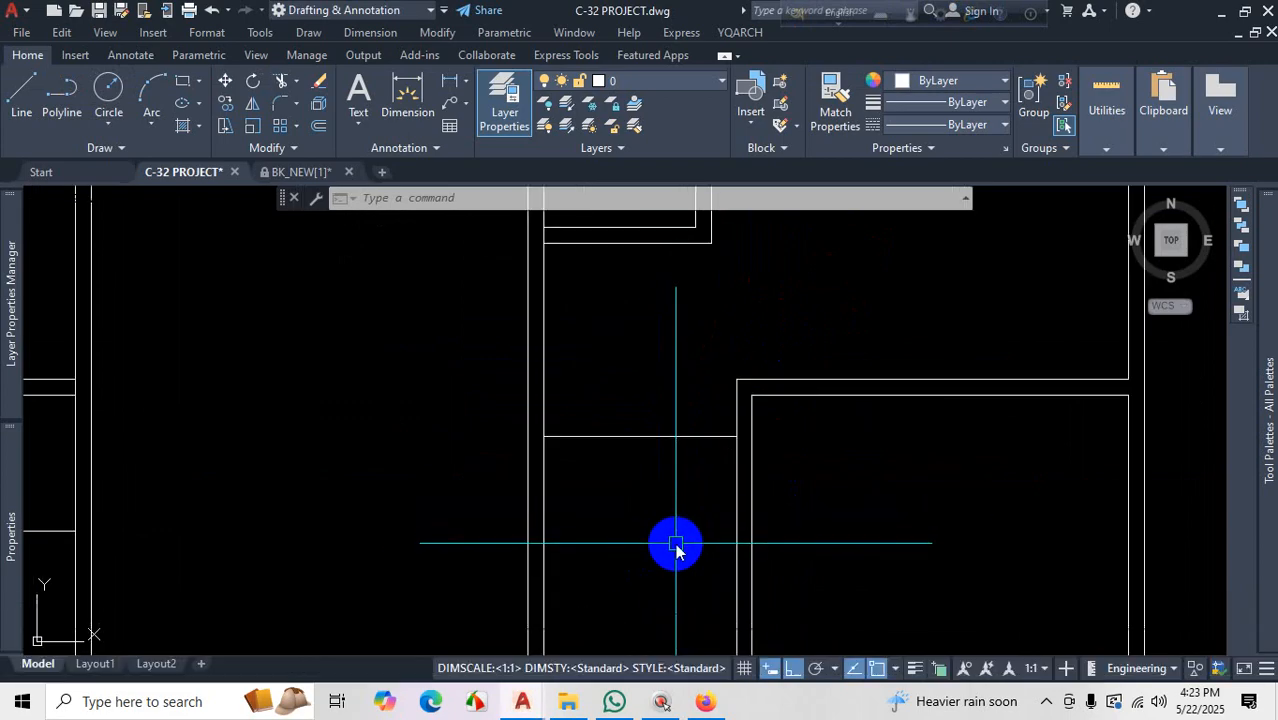
{"action": "type", "text": "0"}
{"action": "key", "text": "Return"}
{"action": "type", "text": "5"}
{"action": "key", "text": "Return"}
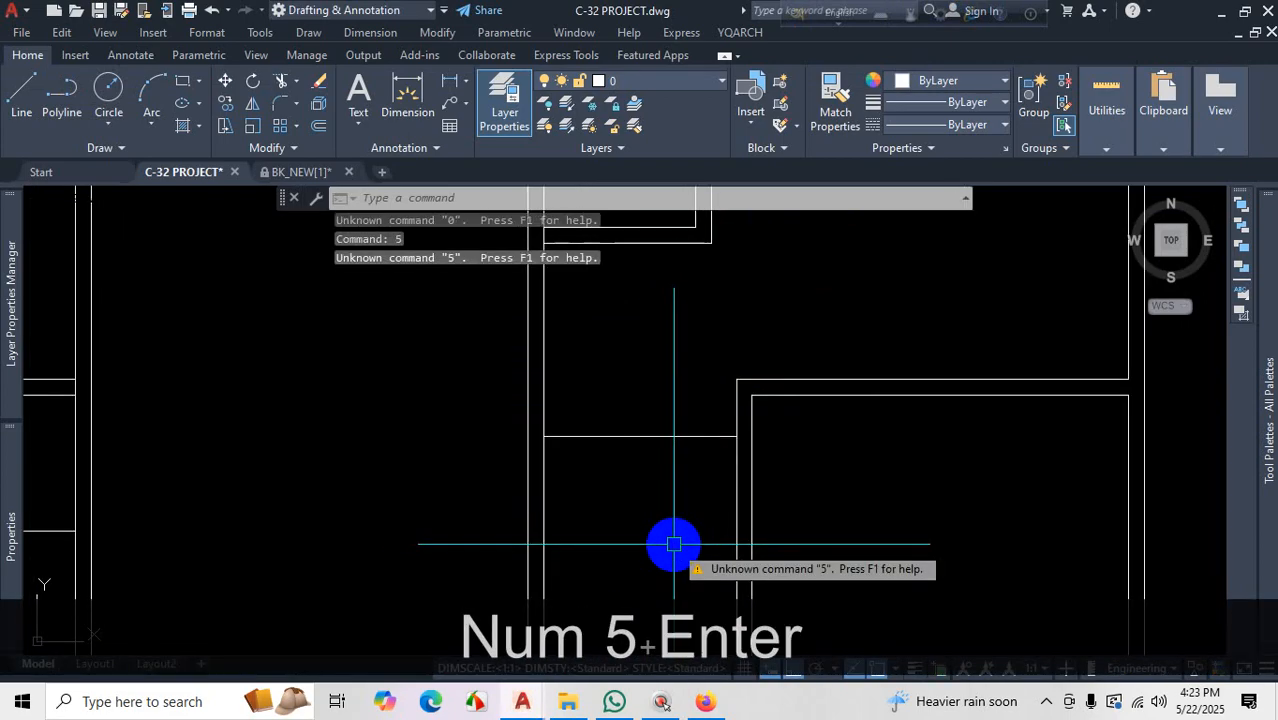
{"action": "key", "text": "Escape"}
Offset the new horizontal line between the passage wall and the kitchen's left wall 5" downward
{"action": "type", "text": "o"}
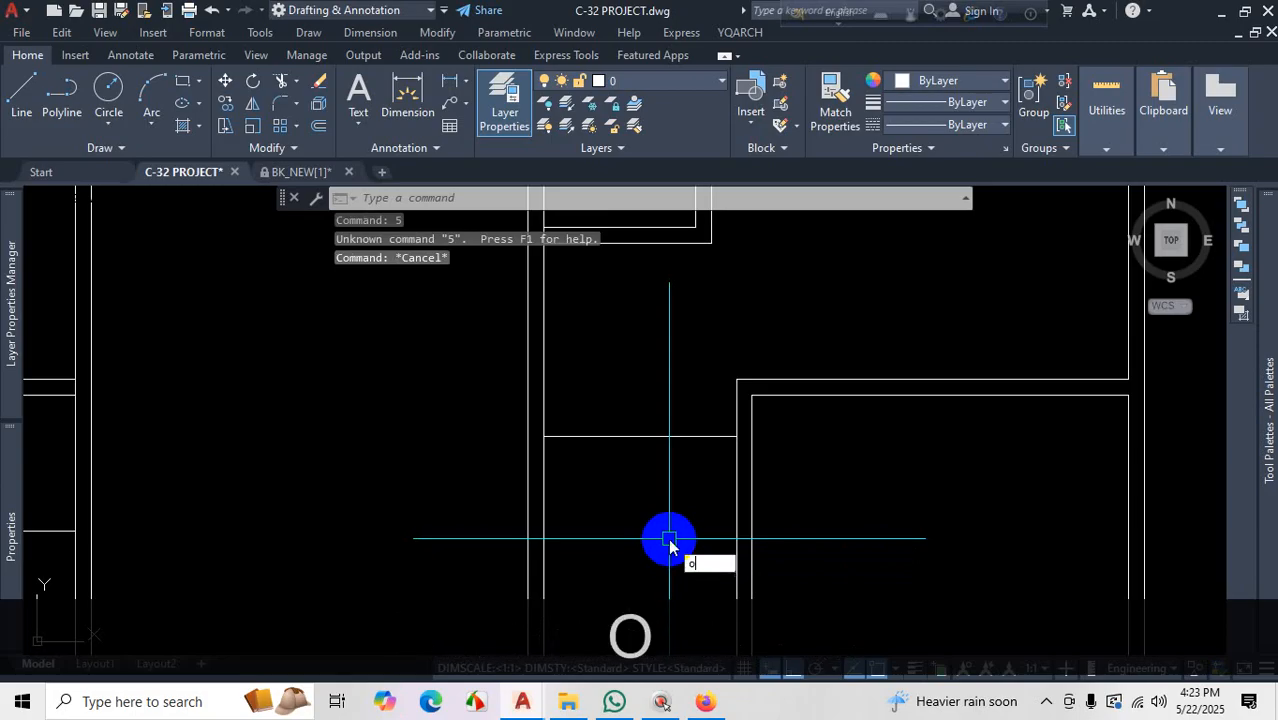
{"action": "key", "text": "Return"}
{"action": "type", "text": "5"}
{"action": "key", "text": "Return"}
{"action": "left_click", "coordinate": [651, 437]}
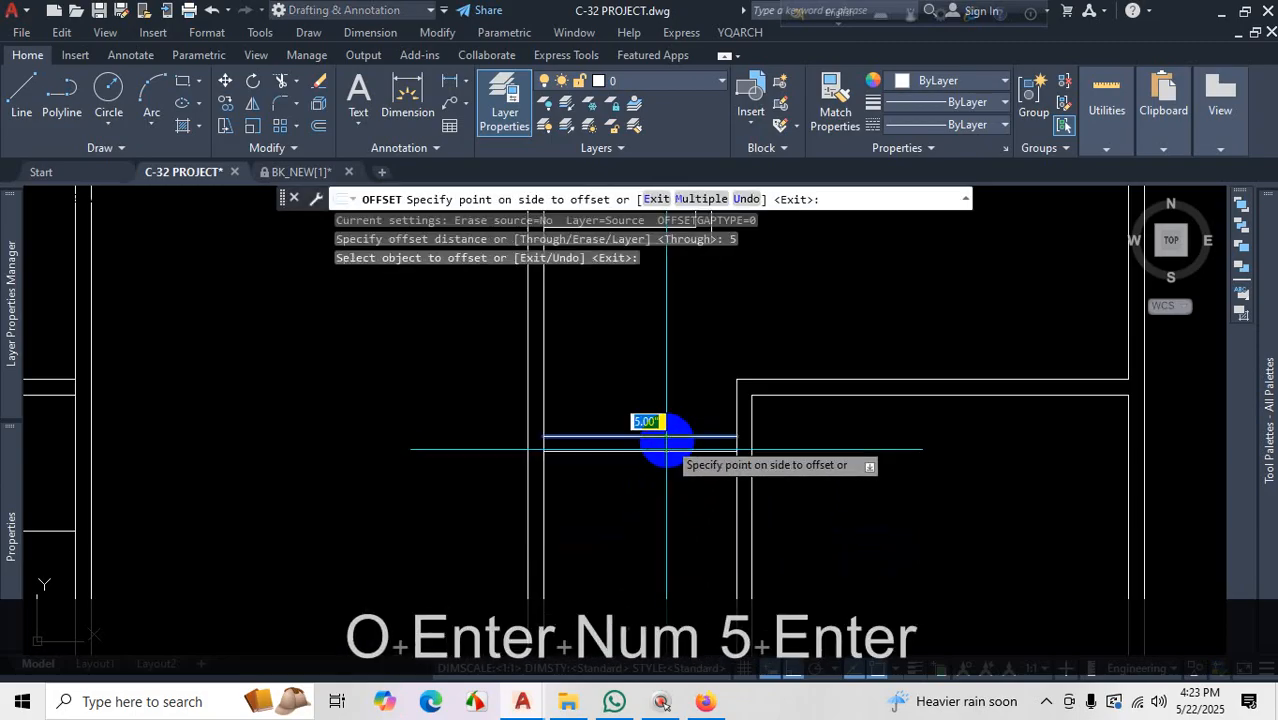
{"action": "left_click", "coordinate": [652, 512]}
{"action": "key", "text": "Escape"}
Examine the wall layout around the new door wall and the rooms in the lower part of the floor plan
{"action": "scroll", "coordinate": [880, 447], "scroll_direction": "down", "scroll_amount": 2}
{"action": "scroll", "coordinate": [879, 447], "scroll_direction": "up", "scroll_amount": 2}
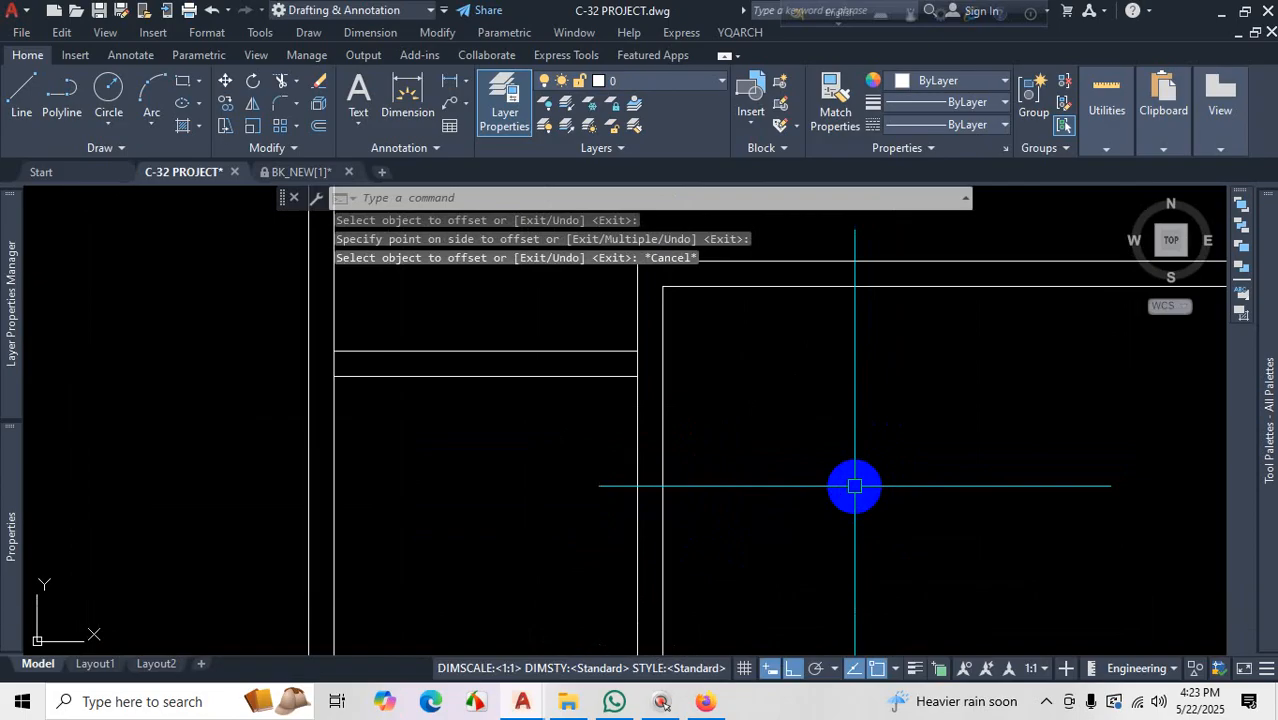
{"action": "scroll", "coordinate": [855, 484], "scroll_direction": "down", "scroll_amount": 3}
{"action": "scroll", "coordinate": [761, 519], "scroll_direction": "up", "scroll_amount": 3}
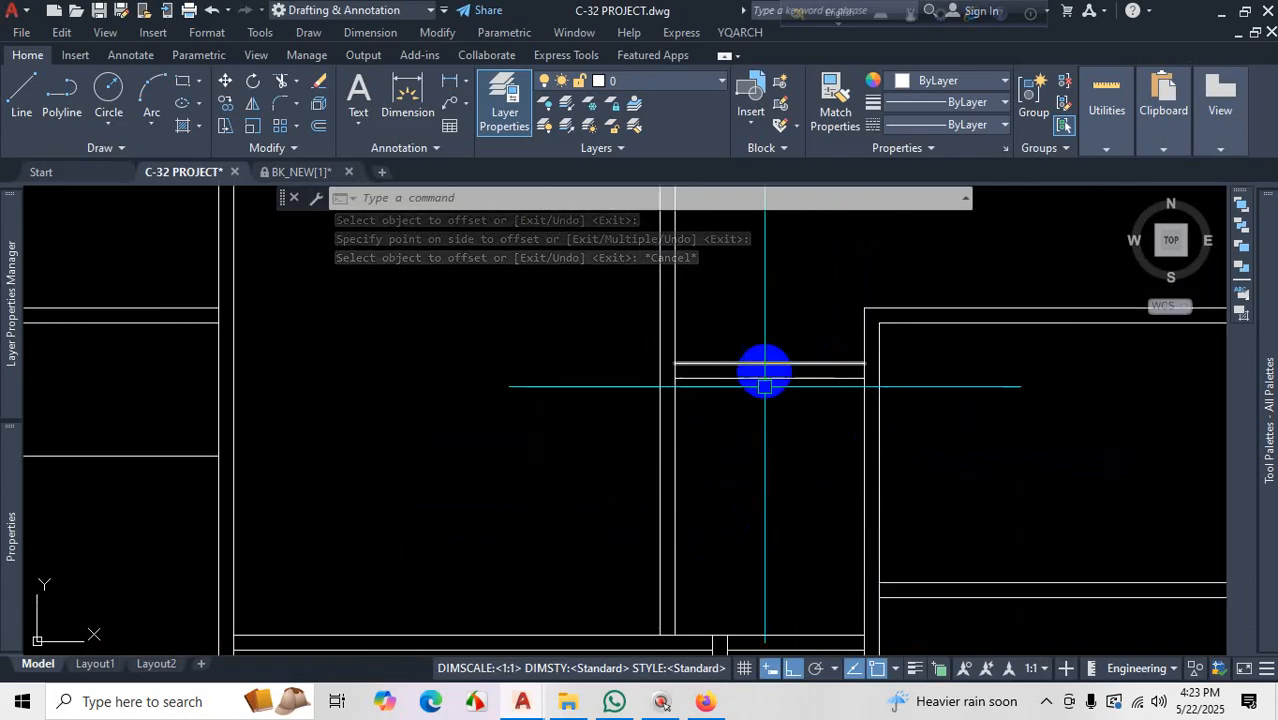
{"action": "scroll", "coordinate": [803, 411], "scroll_direction": "down", "scroll_amount": 3}
{"action": "scroll", "coordinate": [803, 421], "scroll_direction": "down", "scroll_amount": 2}
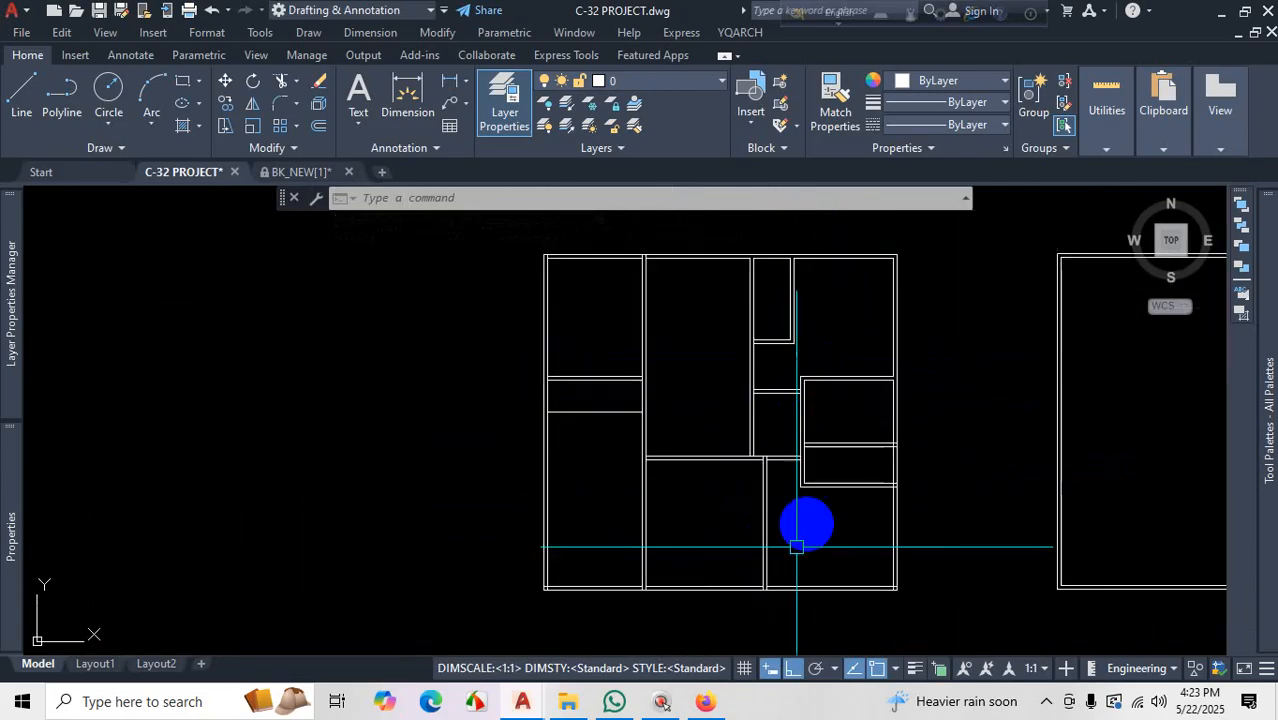
{"action": "scroll", "coordinate": [772, 550], "scroll_direction": "down", "scroll_amount": 2}
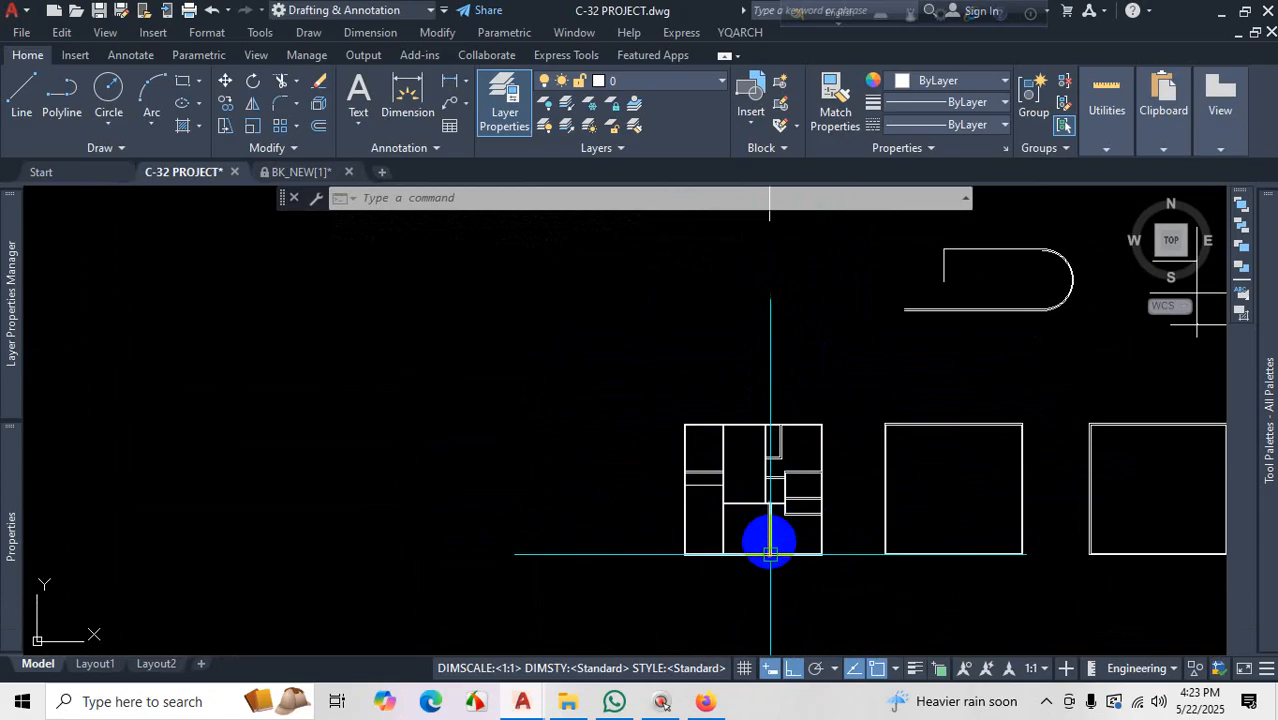
{"action": "scroll", "coordinate": [776, 560], "scroll_direction": "up", "scroll_amount": 6}
{"action": "scroll", "coordinate": [715, 538], "scroll_direction": "down", "scroll_amount": 3}
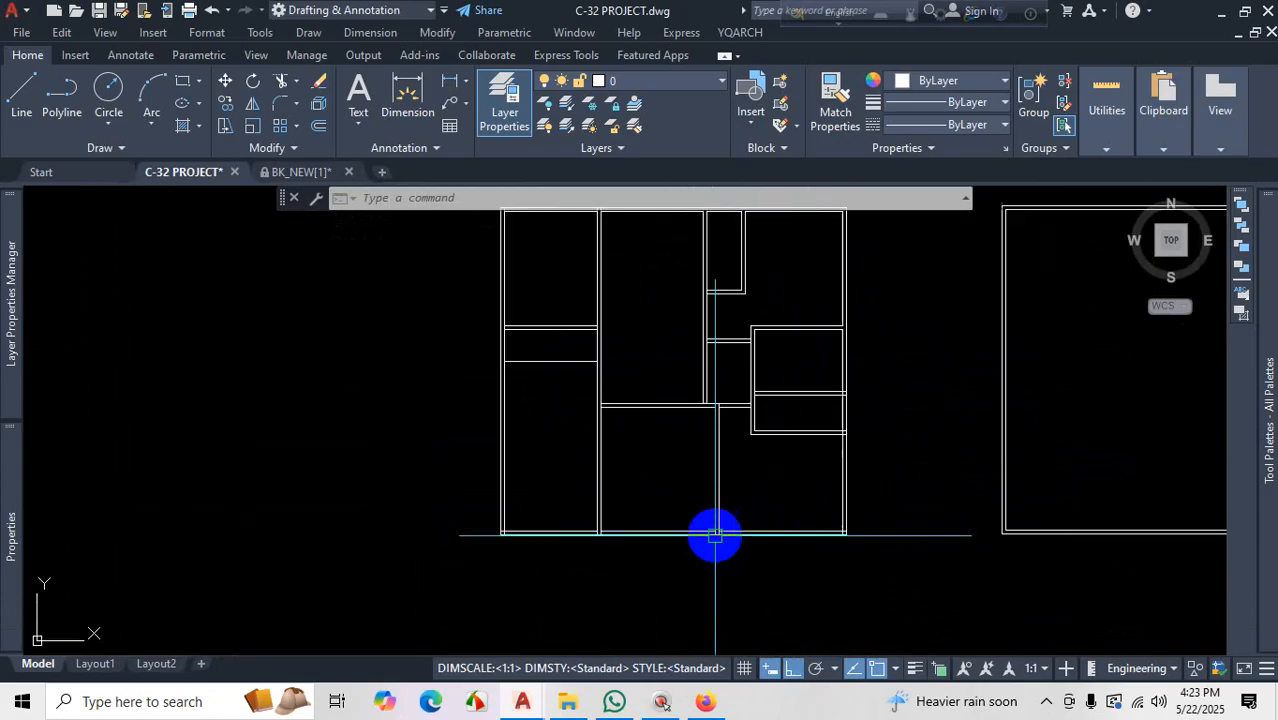
{"action": "scroll", "coordinate": [824, 517], "scroll_direction": "up", "scroll_amount": 2}
{"action": "scroll", "coordinate": [793, 531], "scroll_direction": "down", "scroll_amount": 2}
{"action": "scroll", "coordinate": [818, 377], "scroll_direction": "up", "scroll_amount": 2}
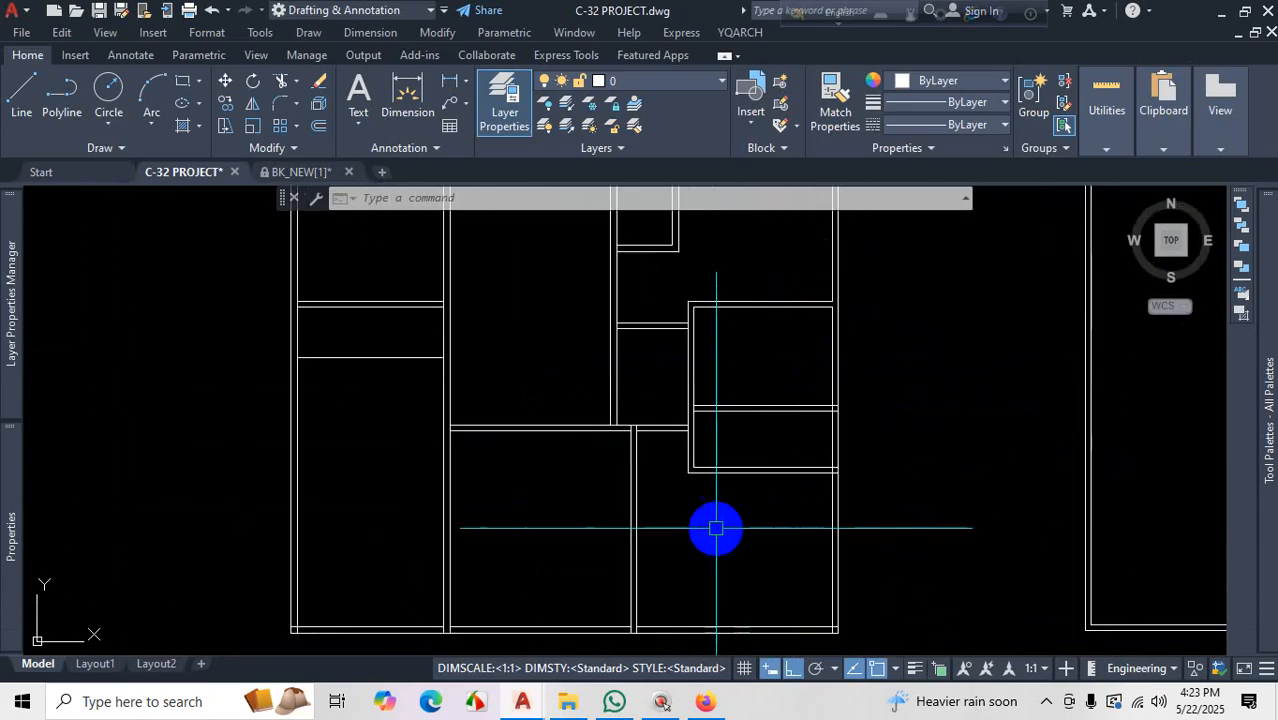
{"action": "scroll", "coordinate": [713, 513], "scroll_direction": "down", "scroll_amount": 3}
{"action": "scroll", "coordinate": [773, 437], "scroll_direction": "up", "scroll_amount": 4}
{"action": "scroll", "coordinate": [760, 400], "scroll_direction": "down", "scroll_amount": 1}
{"action": "scroll", "coordinate": [760, 385], "scroll_direction": "up", "scroll_amount": 2}
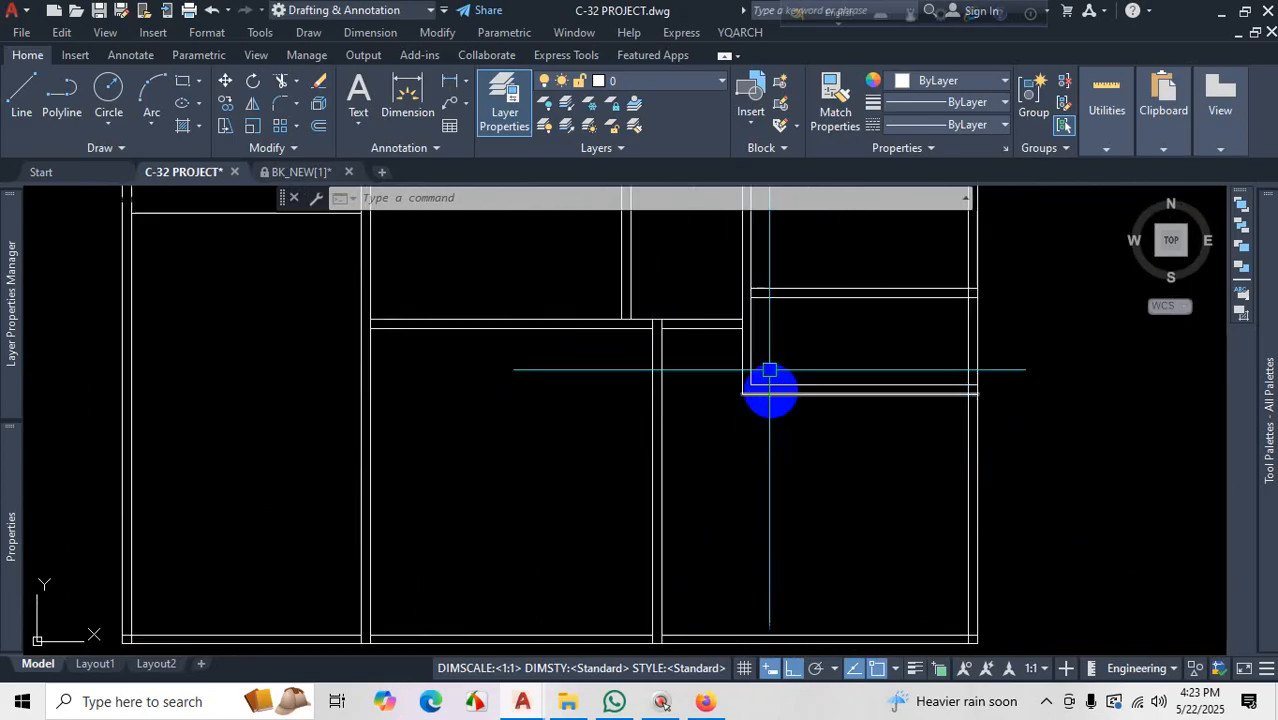
Extend both vertical lines of the kitchen-side left wall down to the plan's bottom exterior wall
{"action": "type", "text": "ex"}
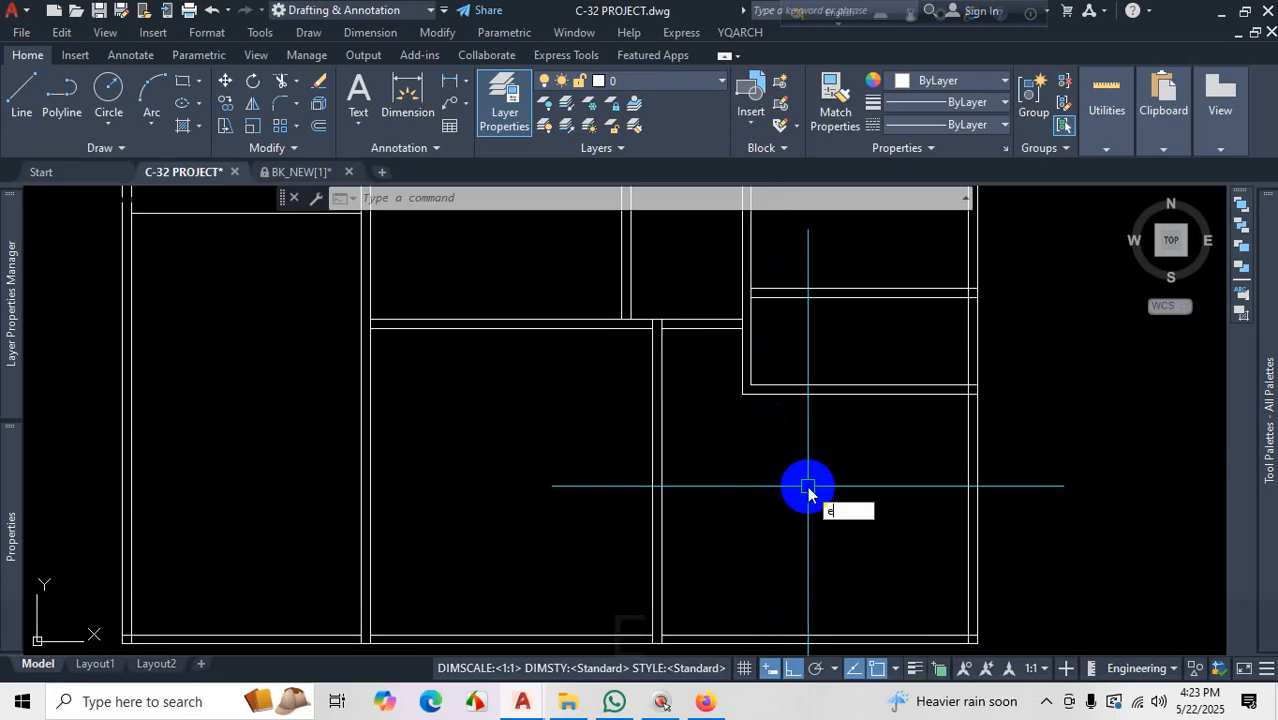
{"action": "key", "text": "Return"}
{"action": "left_click", "coordinate": [741, 373]}
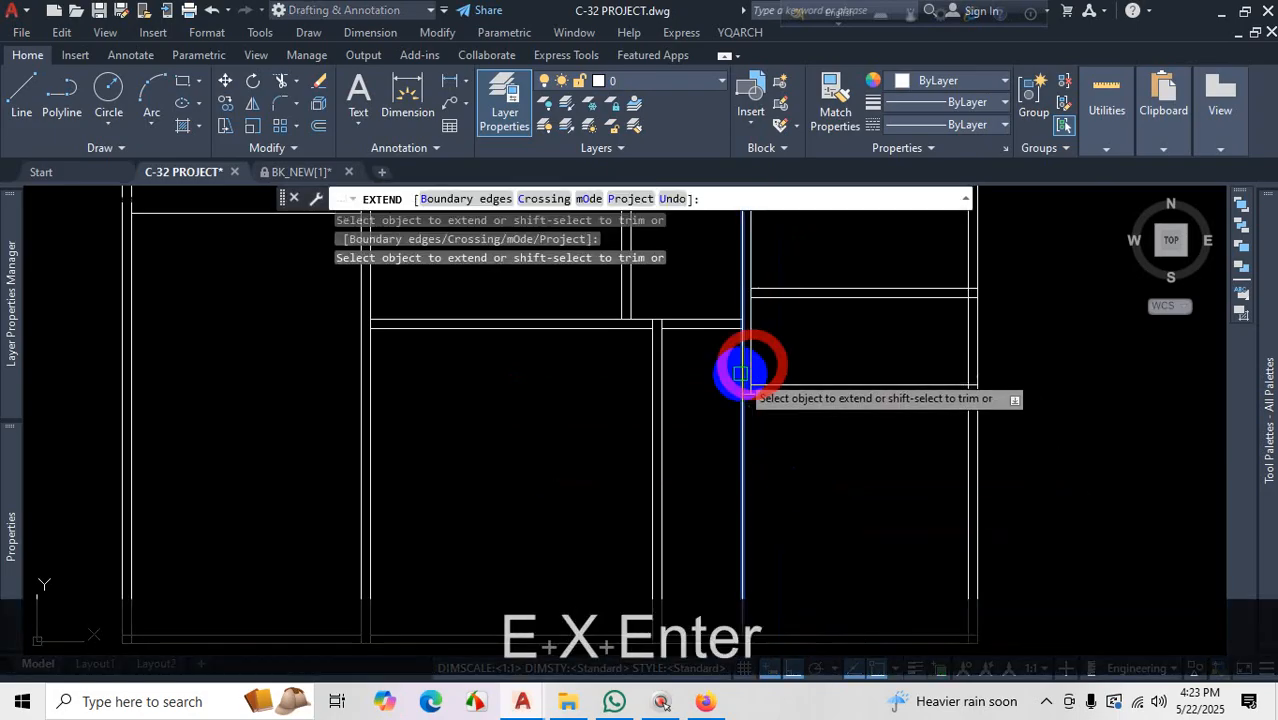
{"action": "scroll", "coordinate": [740, 373], "scroll_direction": "up", "scroll_amount": 2}
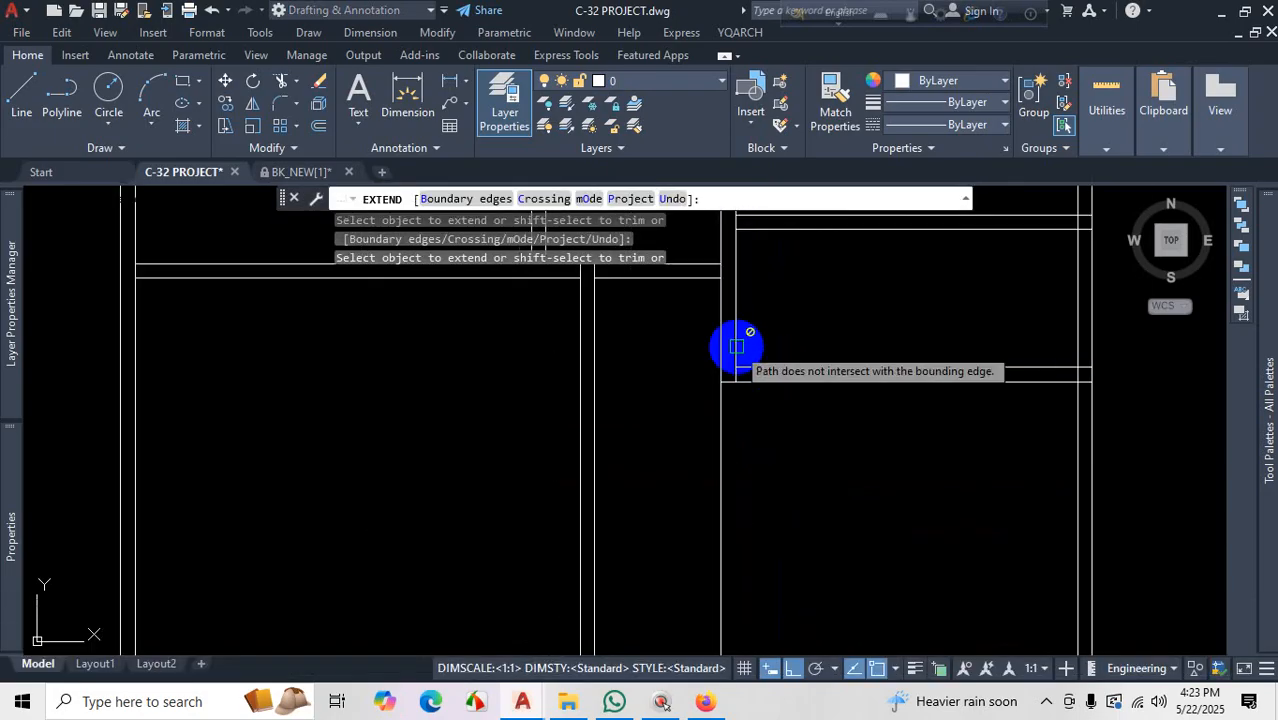
{"action": "left_click", "coordinate": [737, 346]}
{"action": "scroll", "coordinate": [737, 355], "scroll_direction": "down", "scroll_amount": 2}
{"action": "left_click", "coordinate": [737, 351]}
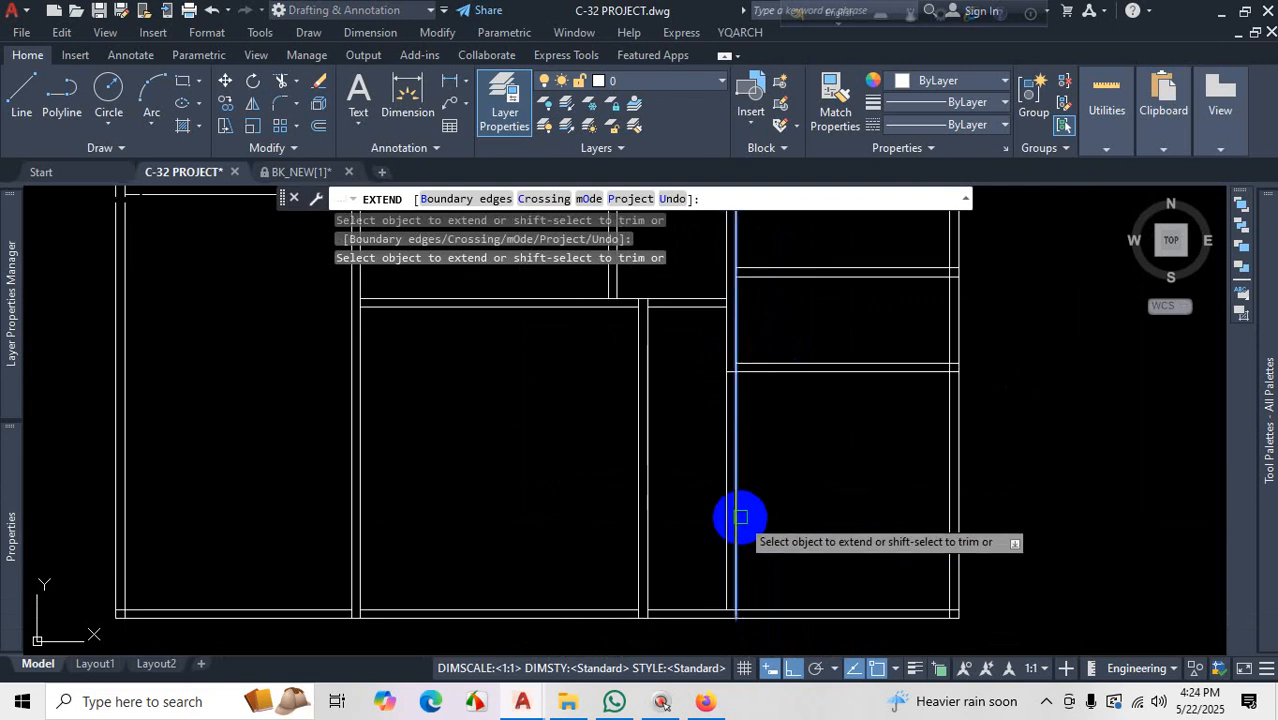
{"action": "key", "text": "Escape"}
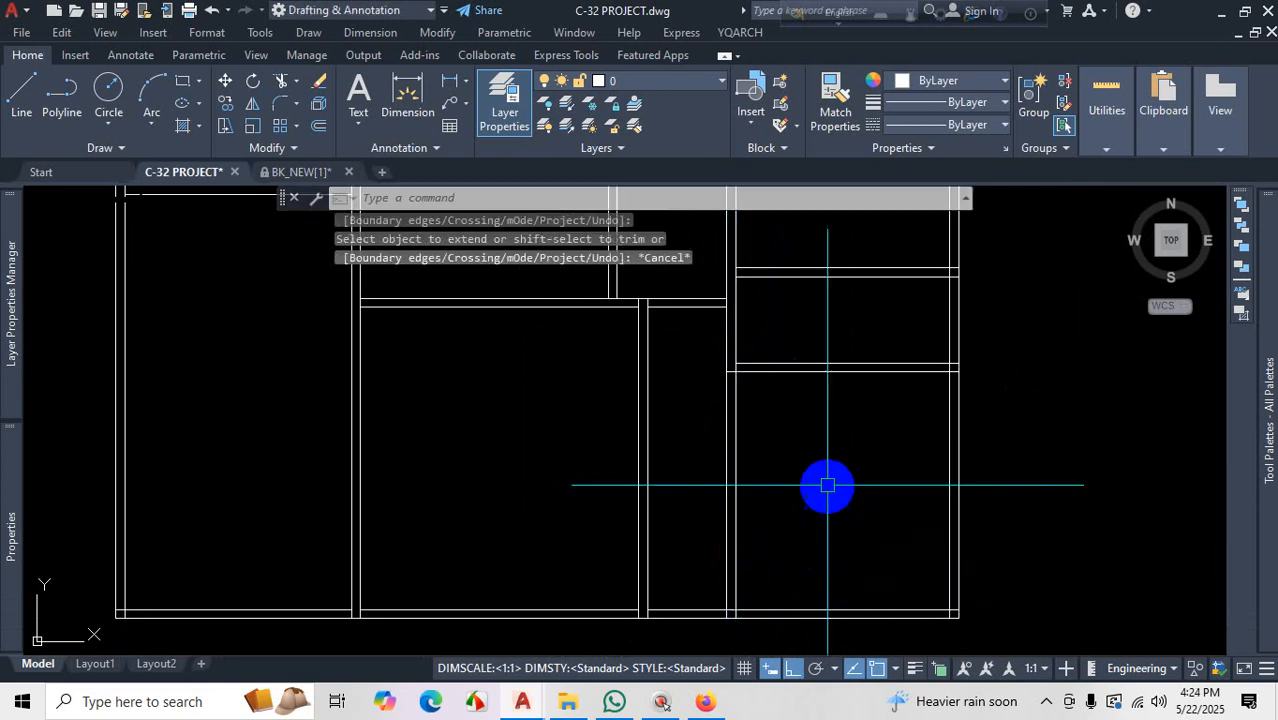
Trim the bottom exterior wall's inner line between the two extended vertical wall lines
{"action": "scroll", "coordinate": [785, 440], "scroll_direction": "down", "scroll_amount": 3}
{"action": "scroll", "coordinate": [842, 467], "scroll_direction": "up", "scroll_amount": 3}
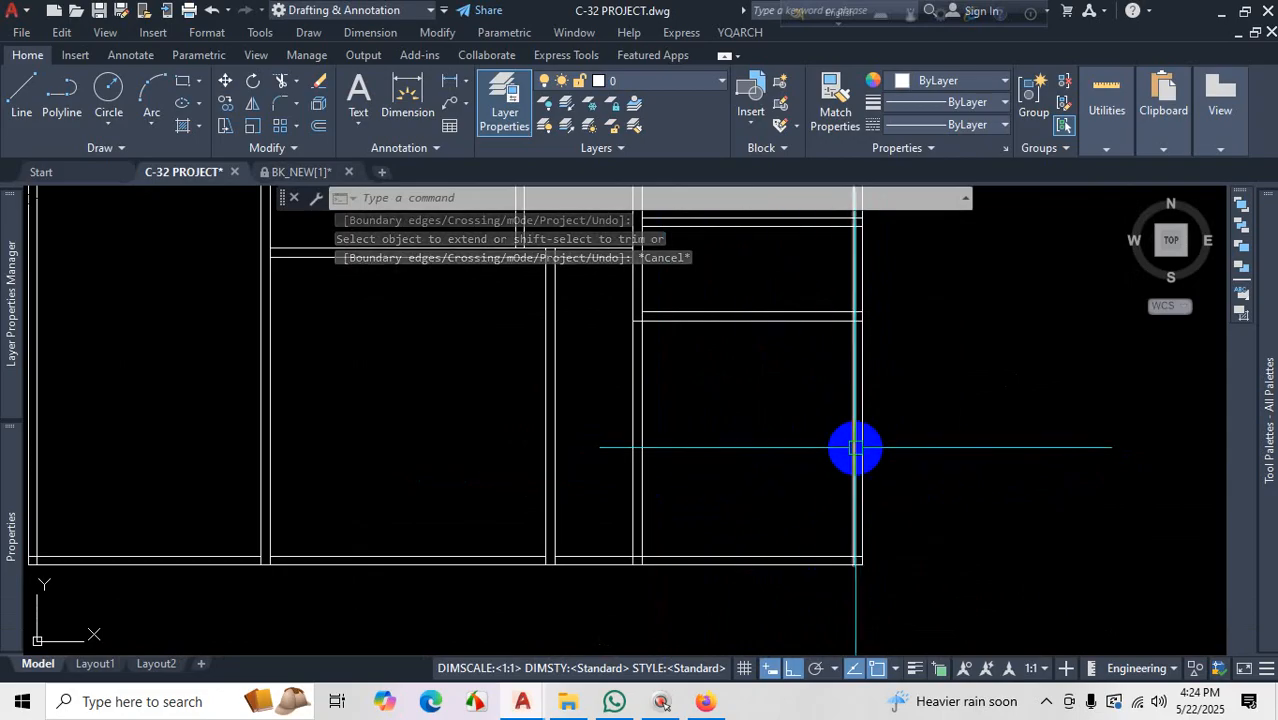
{"action": "scroll", "coordinate": [690, 458], "scroll_direction": "down", "scroll_amount": 2}
{"action": "scroll", "coordinate": [621, 521], "scroll_direction": "up", "scroll_amount": 2}
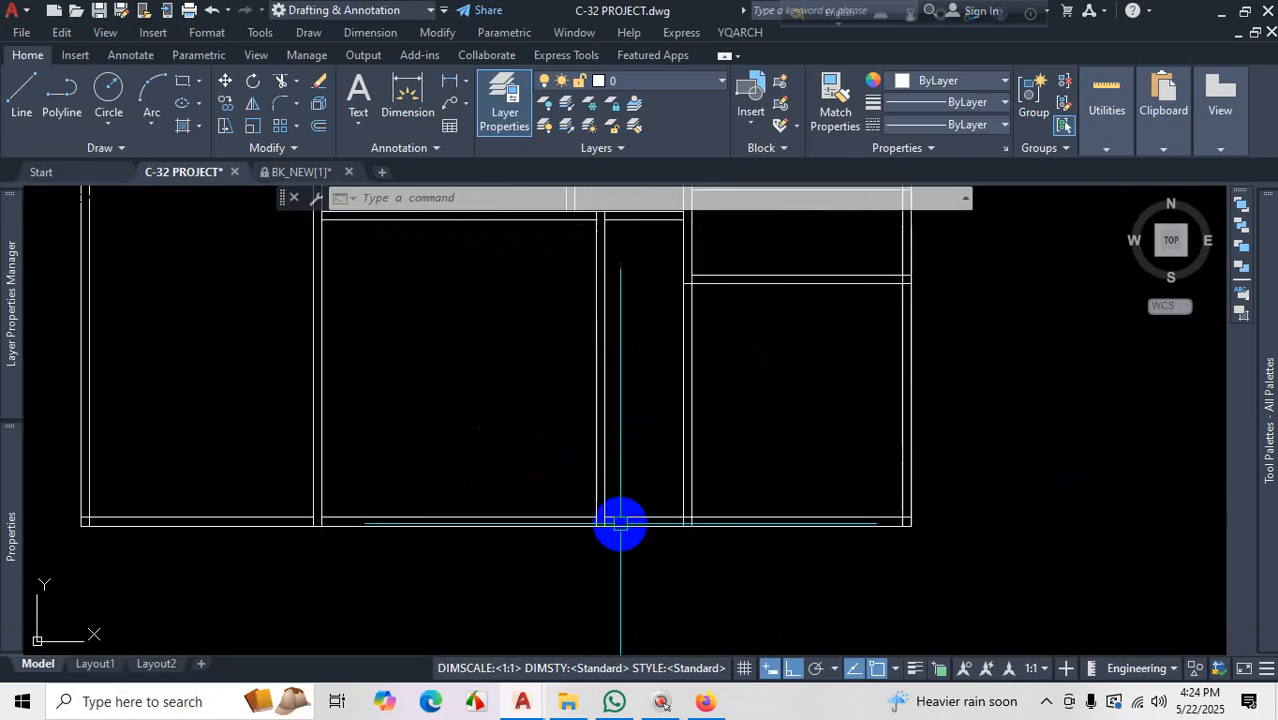
{"action": "scroll", "coordinate": [608, 529], "scroll_direction": "up", "scroll_amount": 4}
{"action": "scroll", "coordinate": [507, 491], "scroll_direction": "down", "scroll_amount": 3}
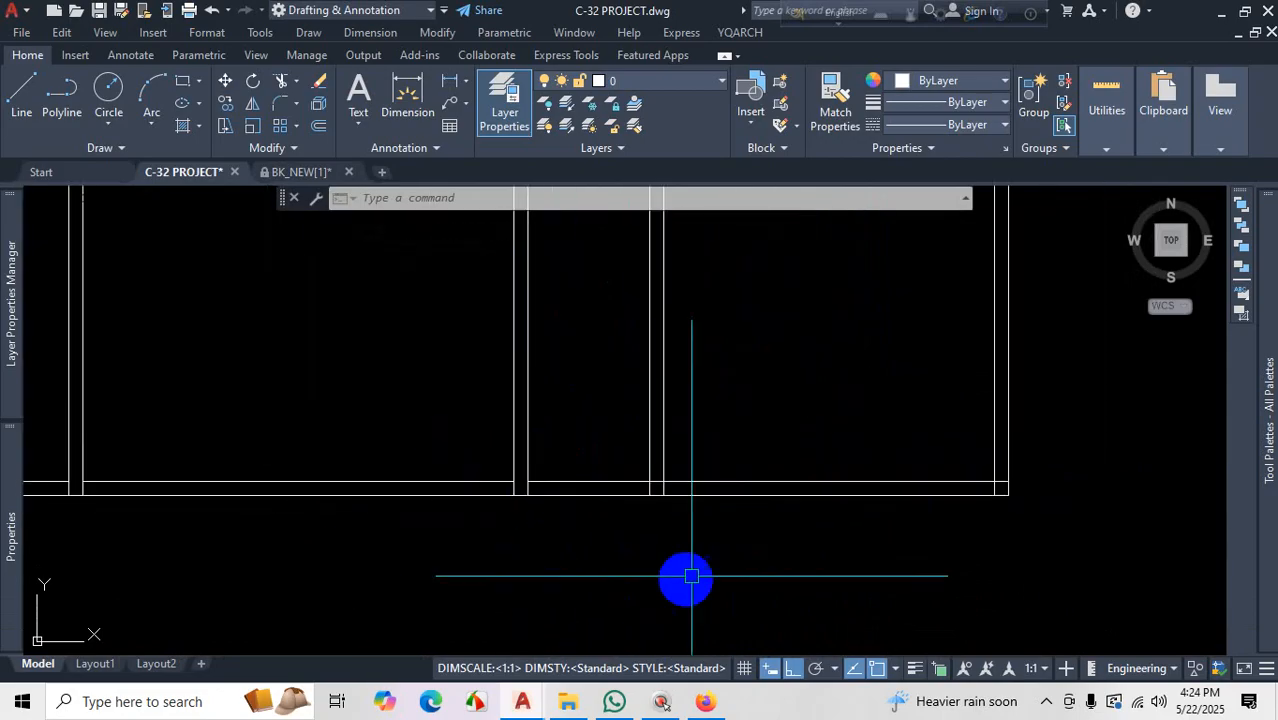
{"action": "scroll", "coordinate": [691, 576], "scroll_direction": "up", "scroll_amount": 3}
{"action": "type", "text": "t"}
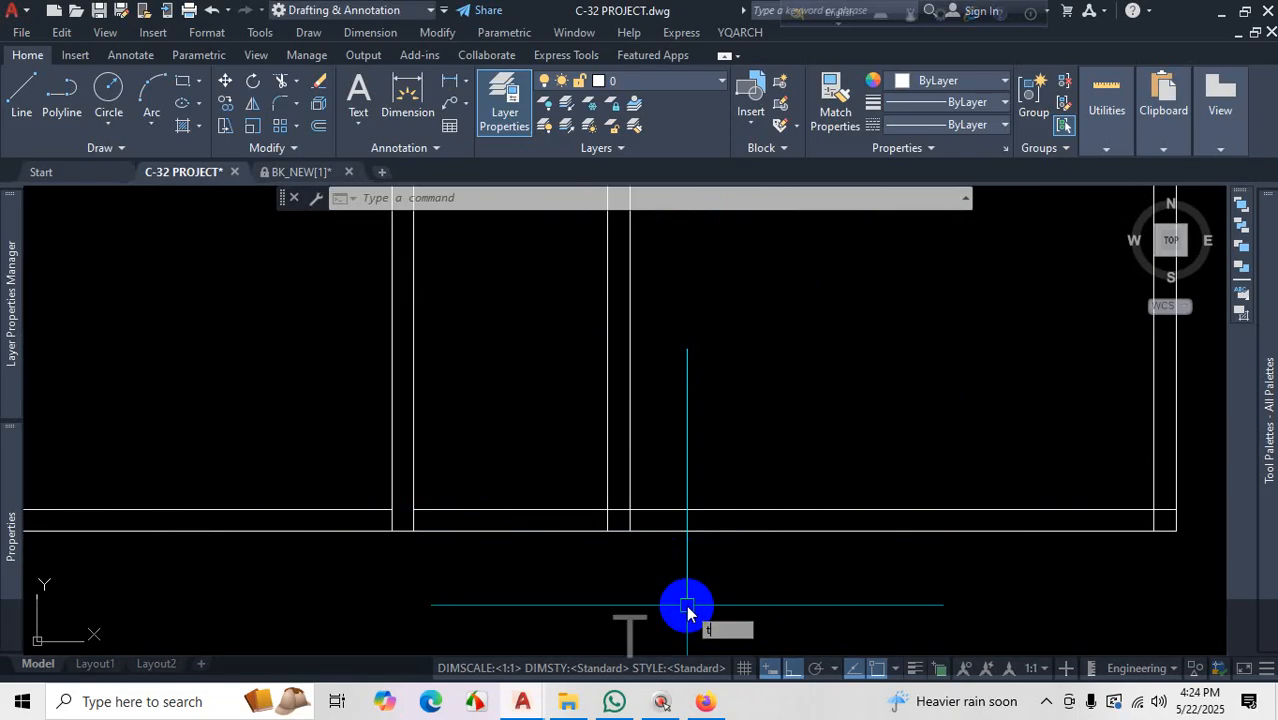
{"action": "type", "text": "r"}
{"action": "key", "text": "Return"}
{"action": "scroll", "coordinate": [605, 520], "scroll_direction": "up", "scroll_amount": 3}
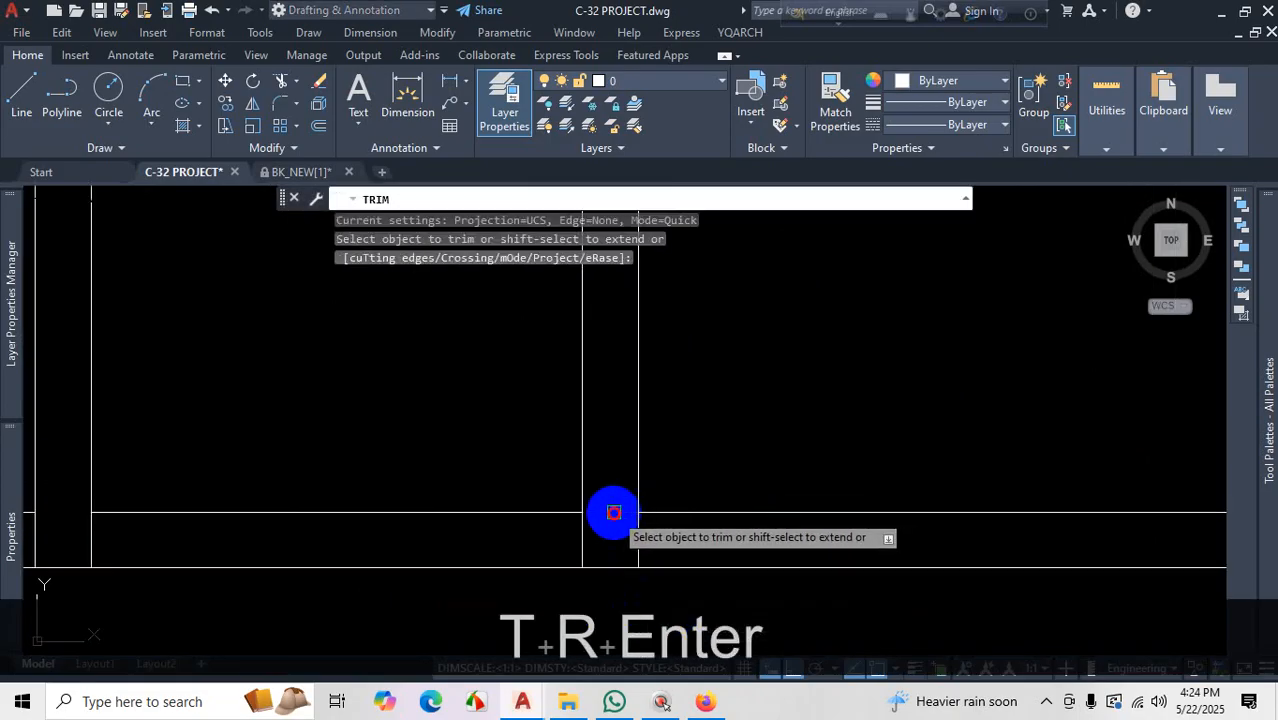
{"action": "scroll", "coordinate": [614, 513], "scroll_direction": "down", "scroll_amount": 5}
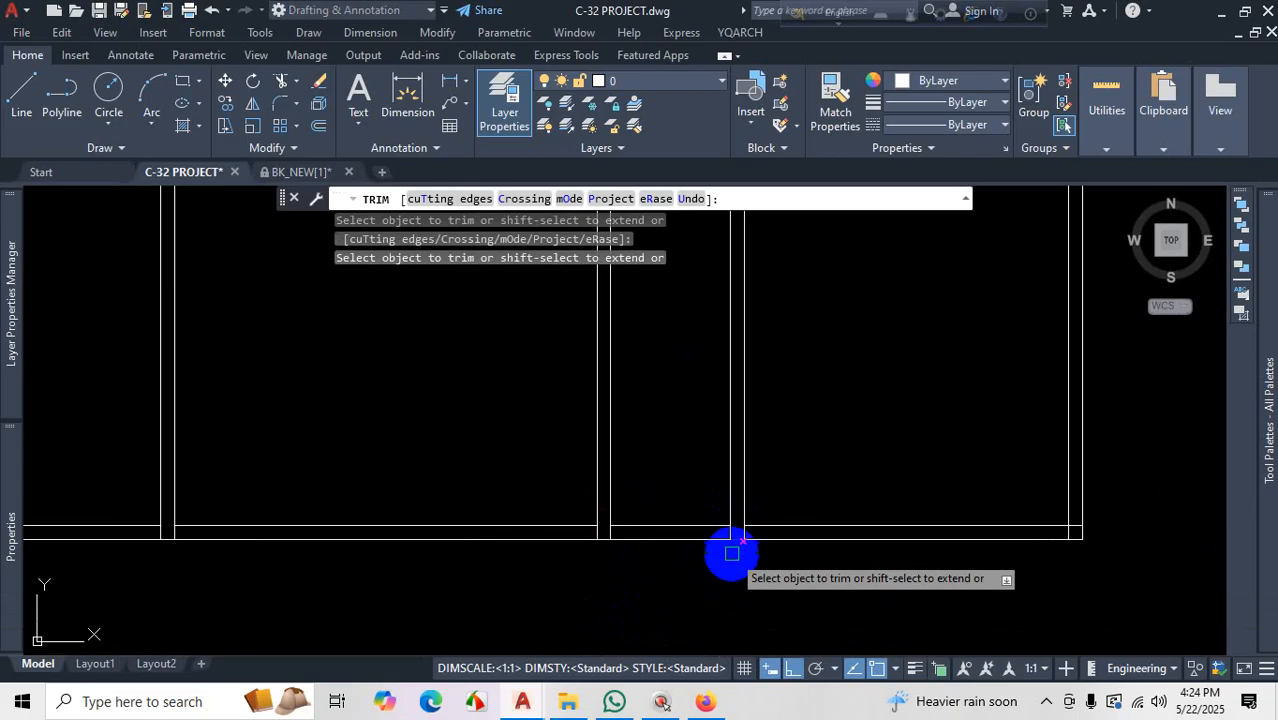
Trim both extended vertical lines with a fence between the kitchen side's lower wall and the bottom exterior wall
{"action": "scroll", "coordinate": [738, 555], "scroll_direction": "down", "scroll_amount": 4}
{"action": "scroll", "coordinate": [722, 431], "scroll_direction": "up", "scroll_amount": 3}
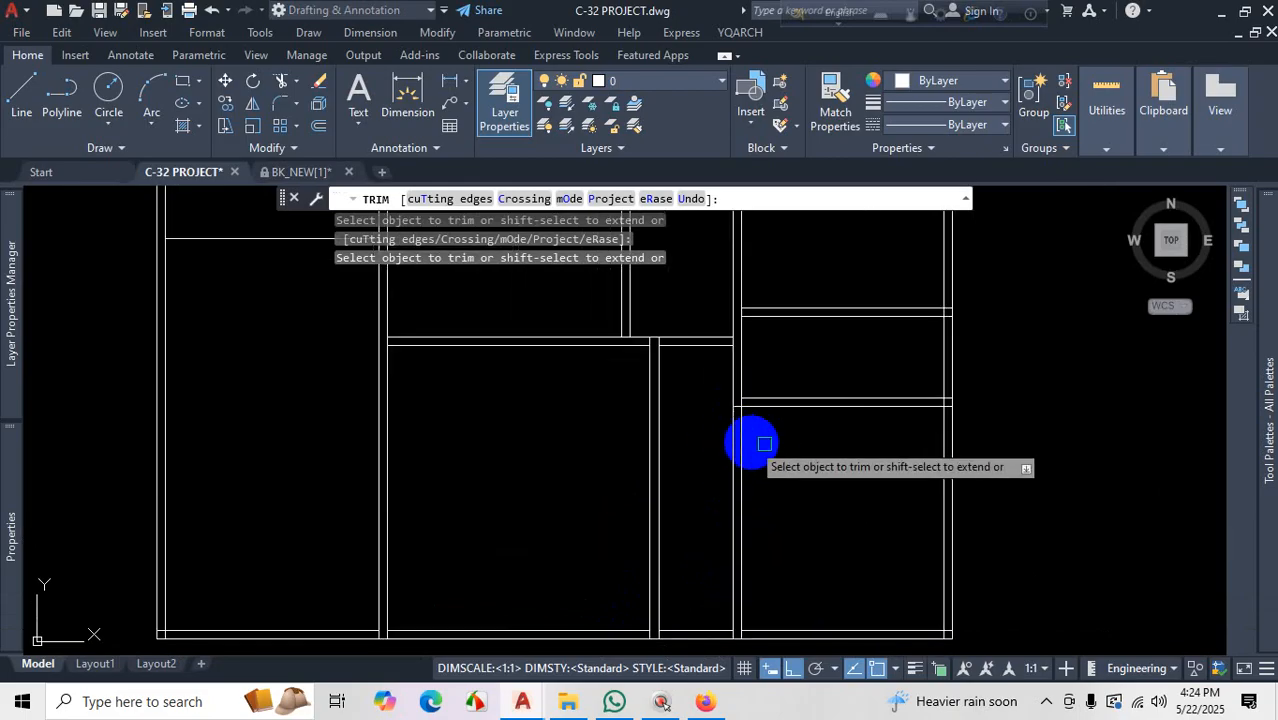
{"action": "left_click", "coordinate": [765, 451], "text": "shift"}
{"action": "left_click", "coordinate": [716, 464], "text": "shift"}
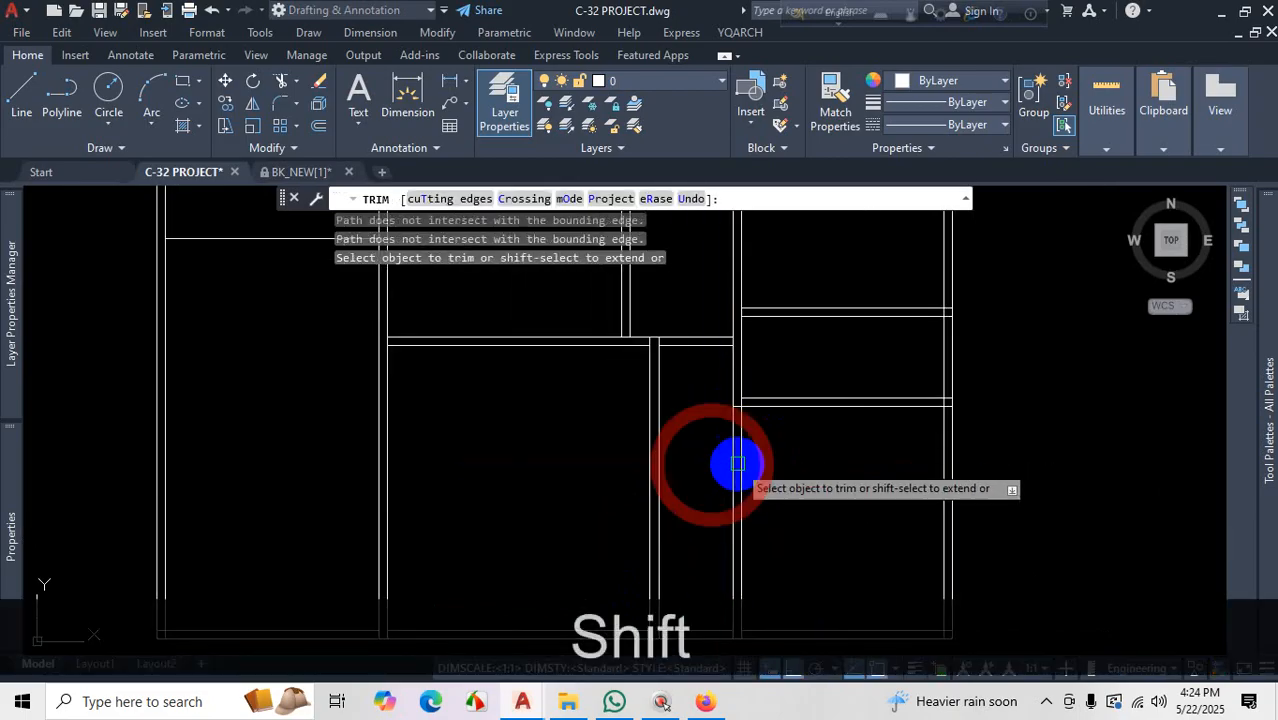
{"action": "left_click", "coordinate": [754, 463], "text": "shift"}
{"action": "key", "text": "Return"}
{"action": "scroll", "coordinate": [740, 438], "scroll_direction": "down", "scroll_amount": 3}
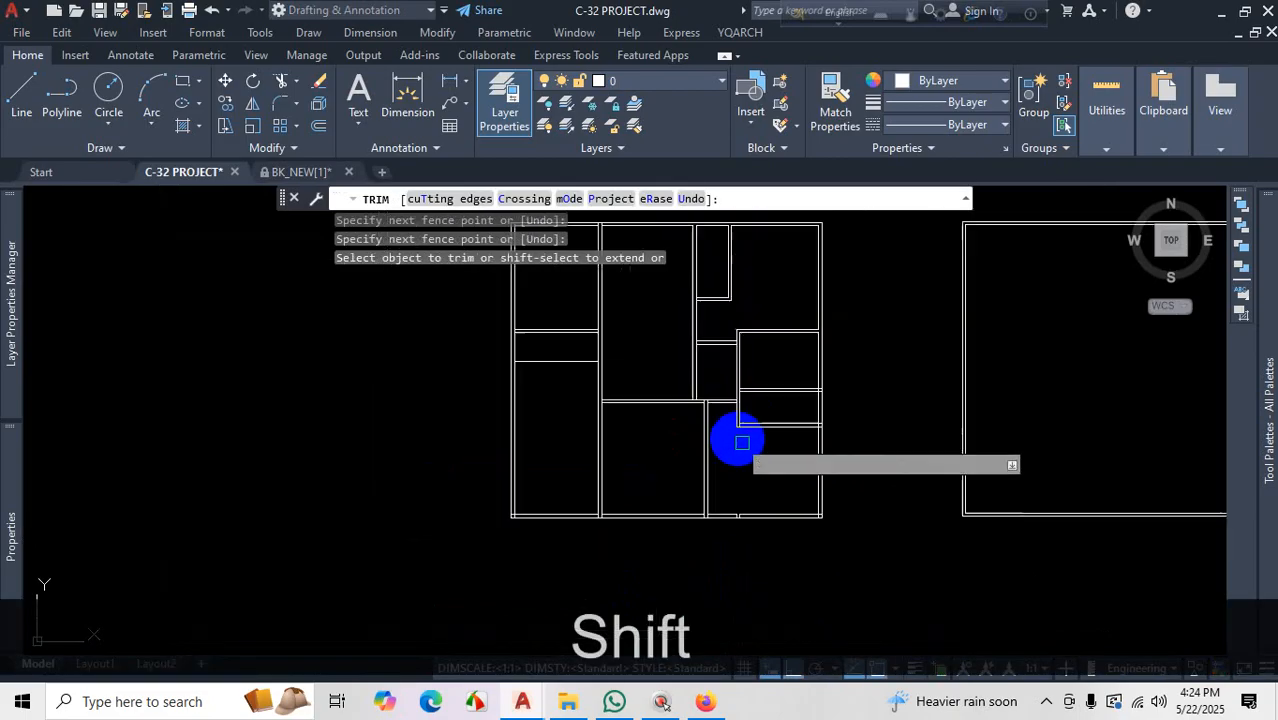
{"action": "key", "text": "Escape"}
Erase the two short vertical stubs left inside the bottom exterior wall
{"action": "scroll", "coordinate": [740, 530], "scroll_direction": "up", "scroll_amount": 5}
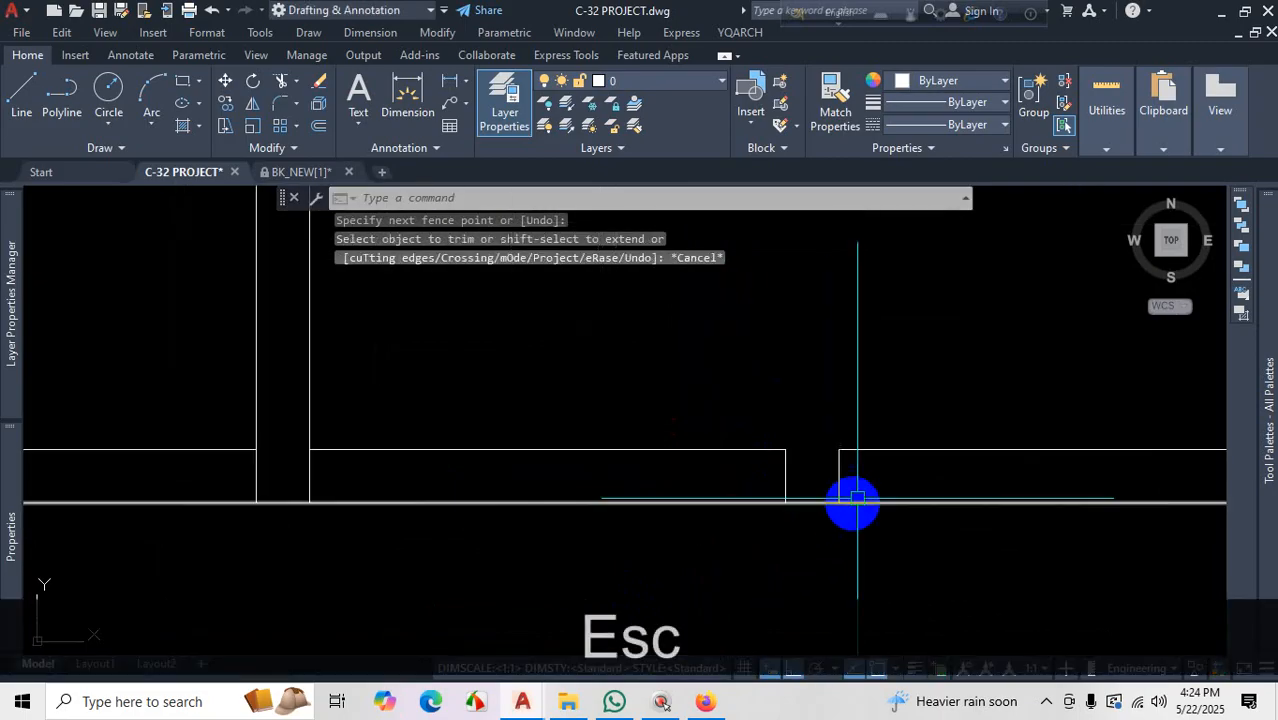
{"action": "left_click", "coordinate": [862, 486]}
{"action": "left_click", "coordinate": [724, 486]}
{"action": "key", "text": "Delete"}
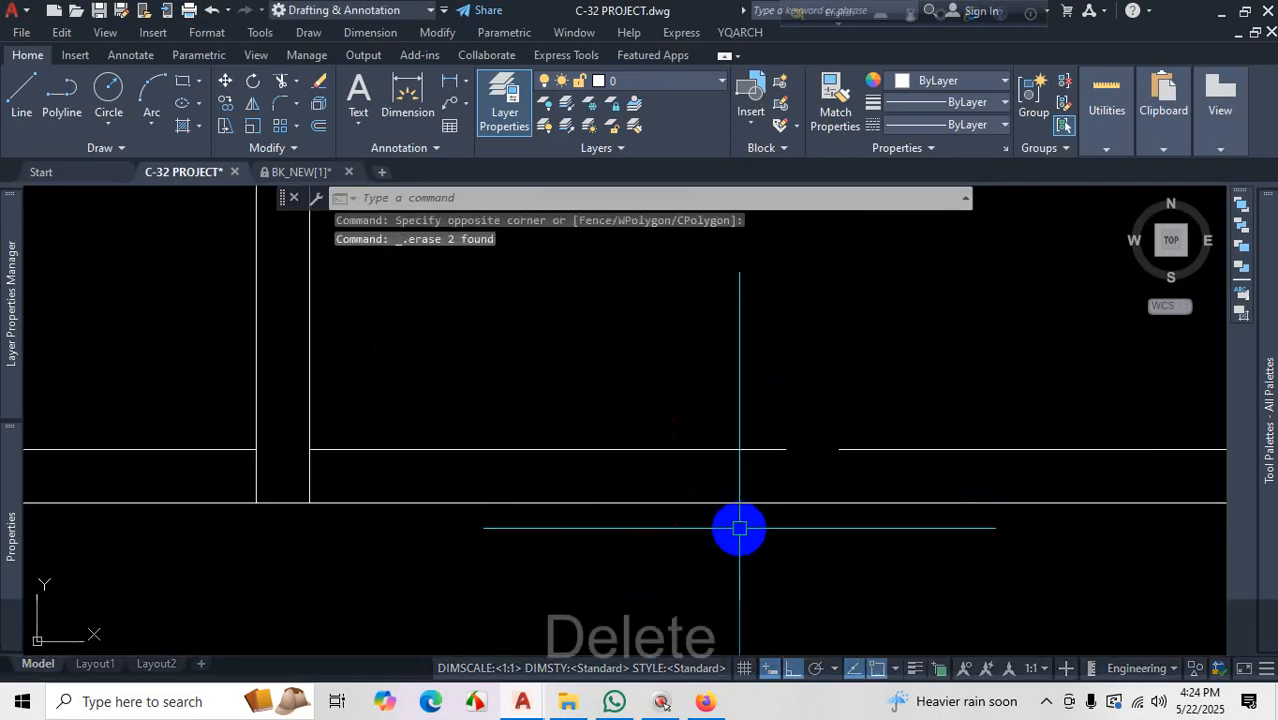
Examine the gap in the bottom exterior wall's inner line and the neighbouring vertical wall's junction
{"action": "scroll", "coordinate": [810, 555], "scroll_direction": "down", "scroll_amount": 3}
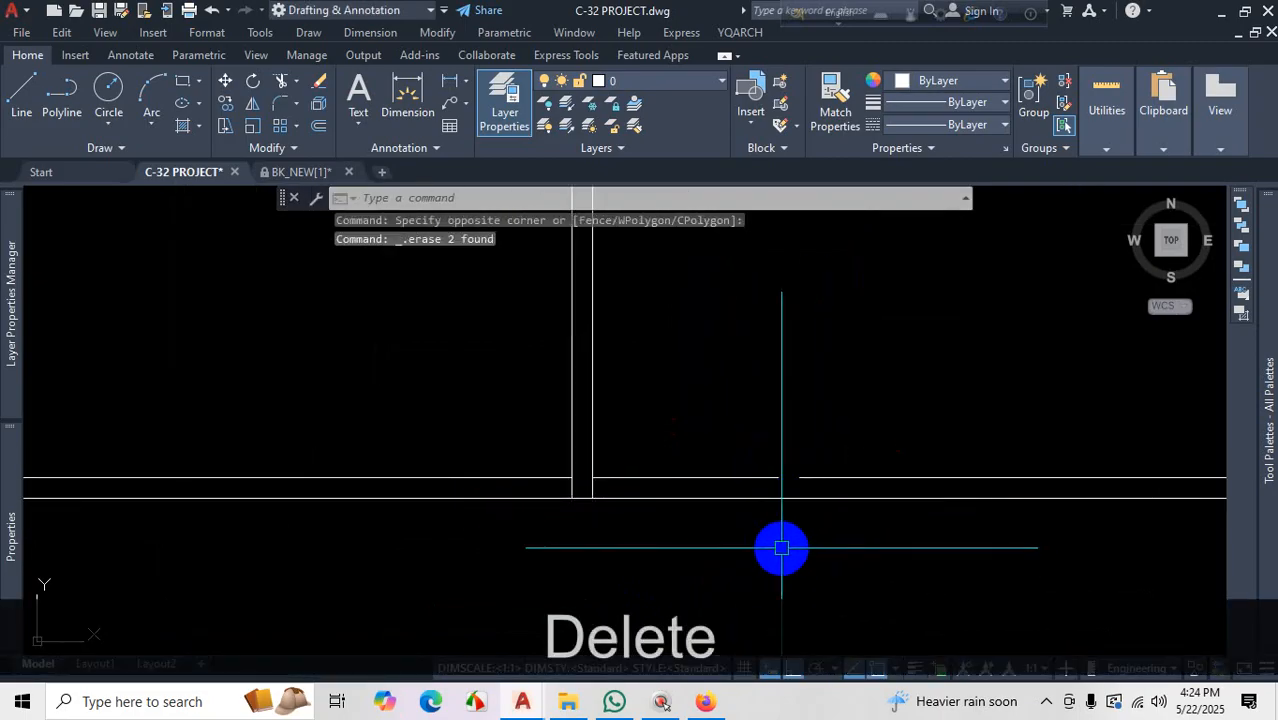
{"action": "scroll", "coordinate": [786, 526], "scroll_direction": "up", "scroll_amount": 4}
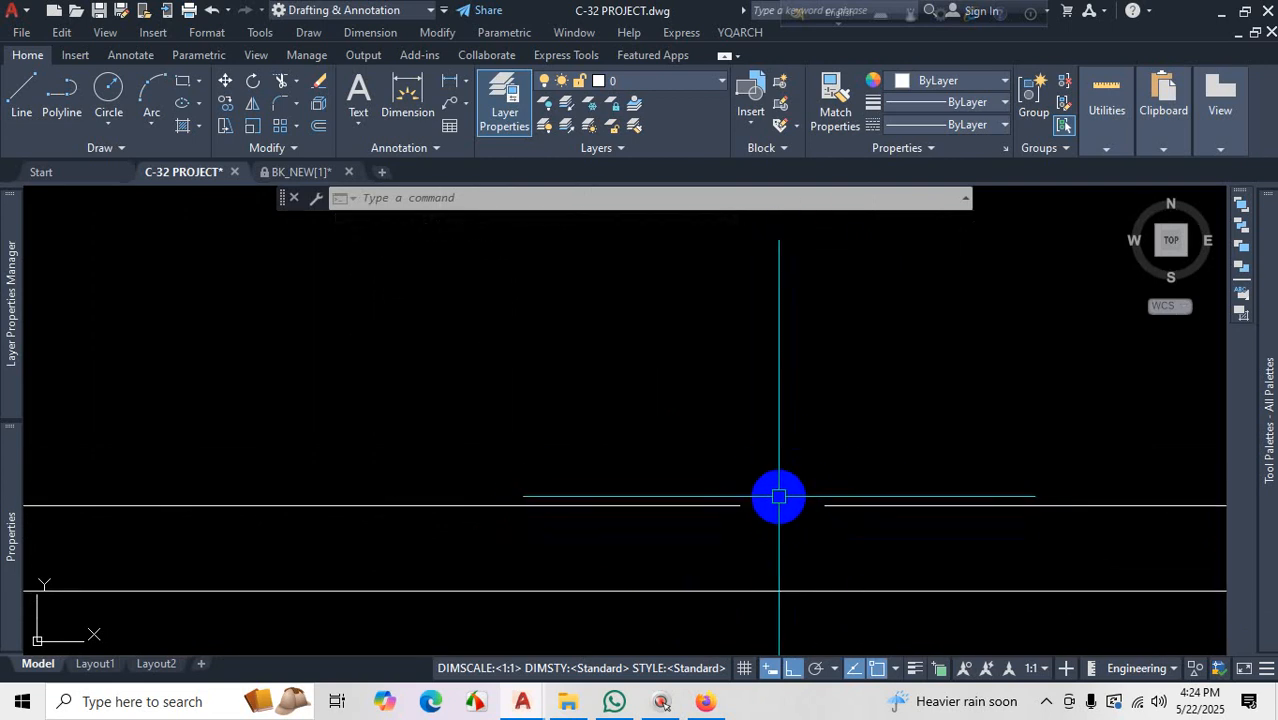
{"action": "scroll", "coordinate": [779, 496], "scroll_direction": "down", "scroll_amount": 4}
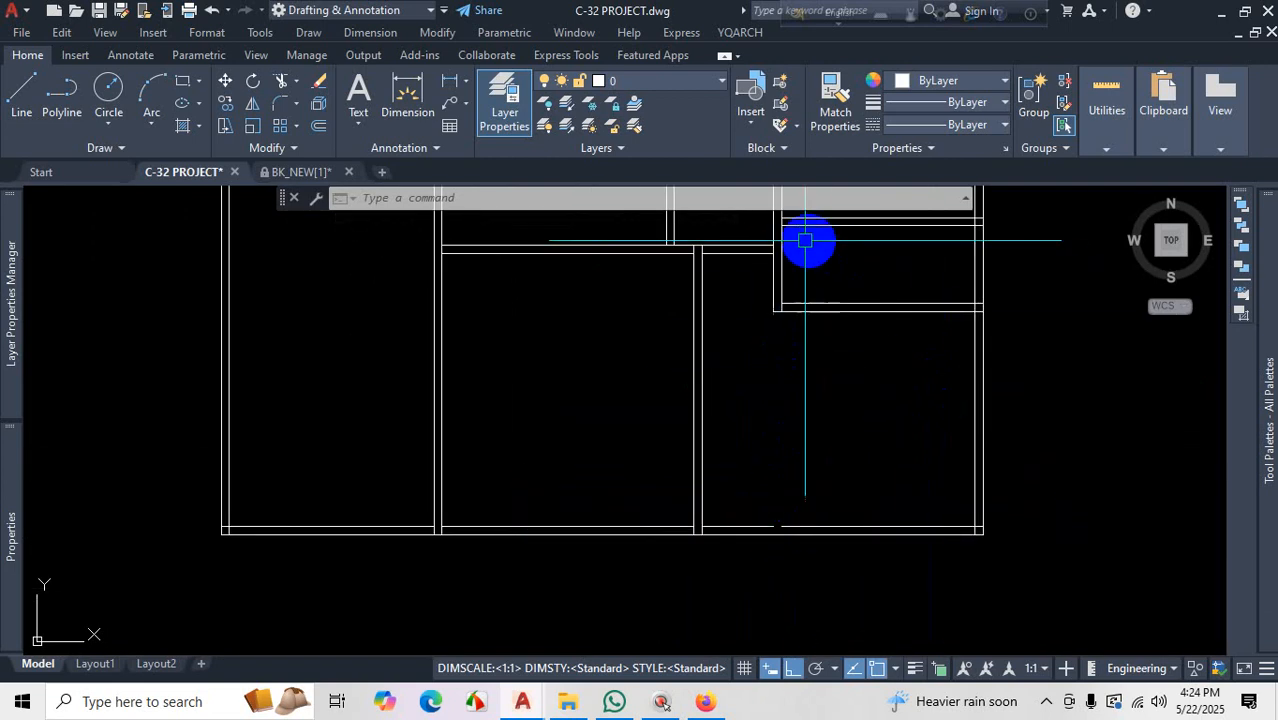
{"action": "scroll", "coordinate": [696, 560], "scroll_direction": "up", "scroll_amount": 4}
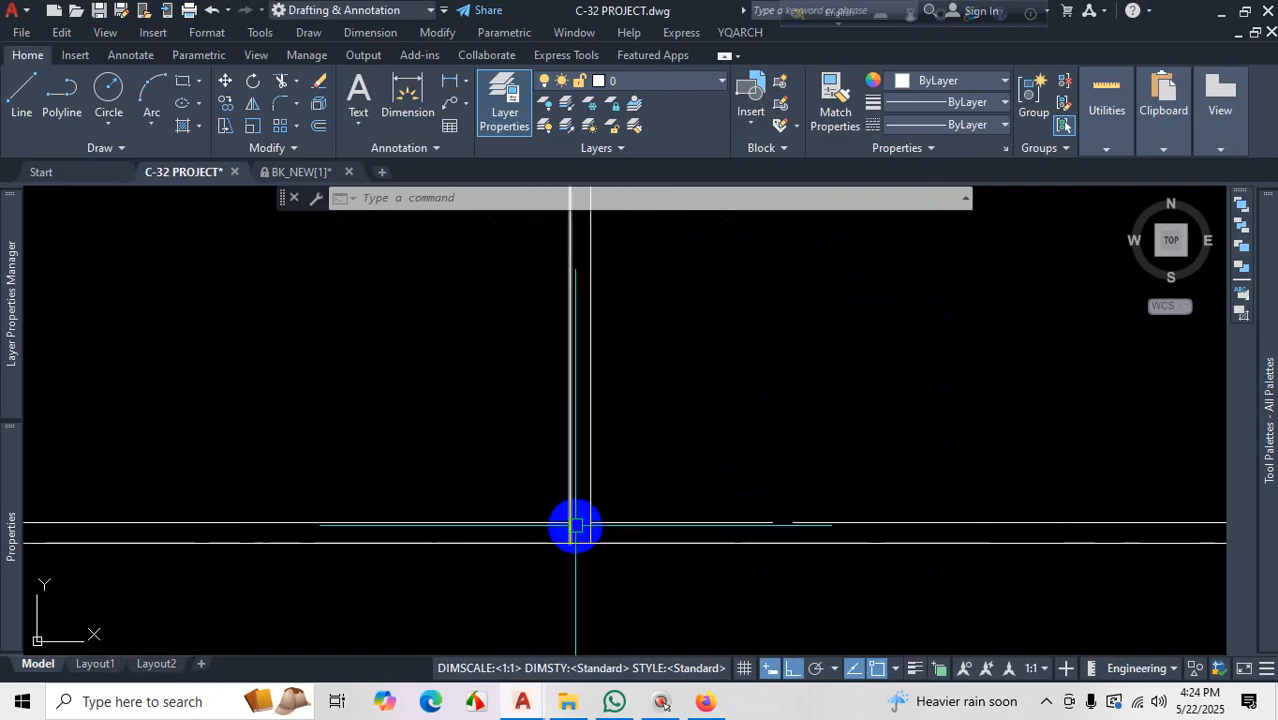
{"action": "scroll", "coordinate": [786, 522], "scroll_direction": "down", "scroll_amount": 4}
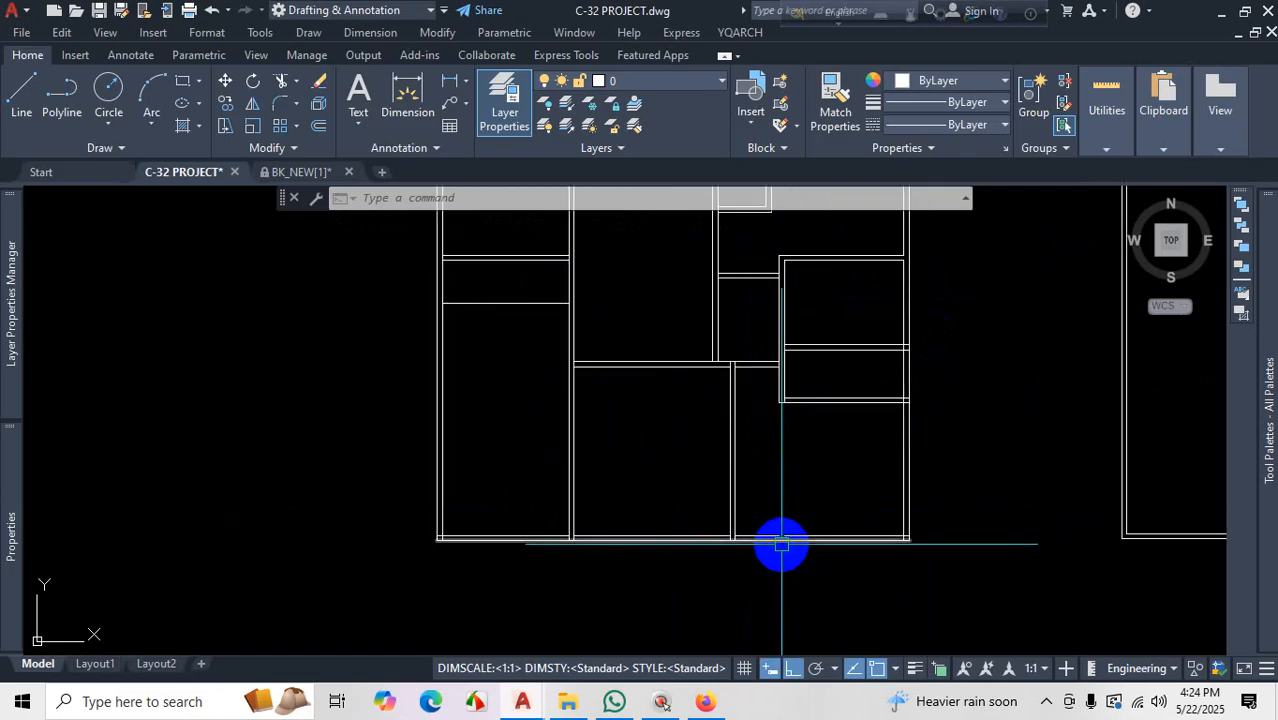
{"action": "scroll", "coordinate": [802, 366], "scroll_direction": "up", "scroll_amount": 4}
{"action": "scroll", "coordinate": [745, 440], "scroll_direction": "down", "scroll_amount": 3}
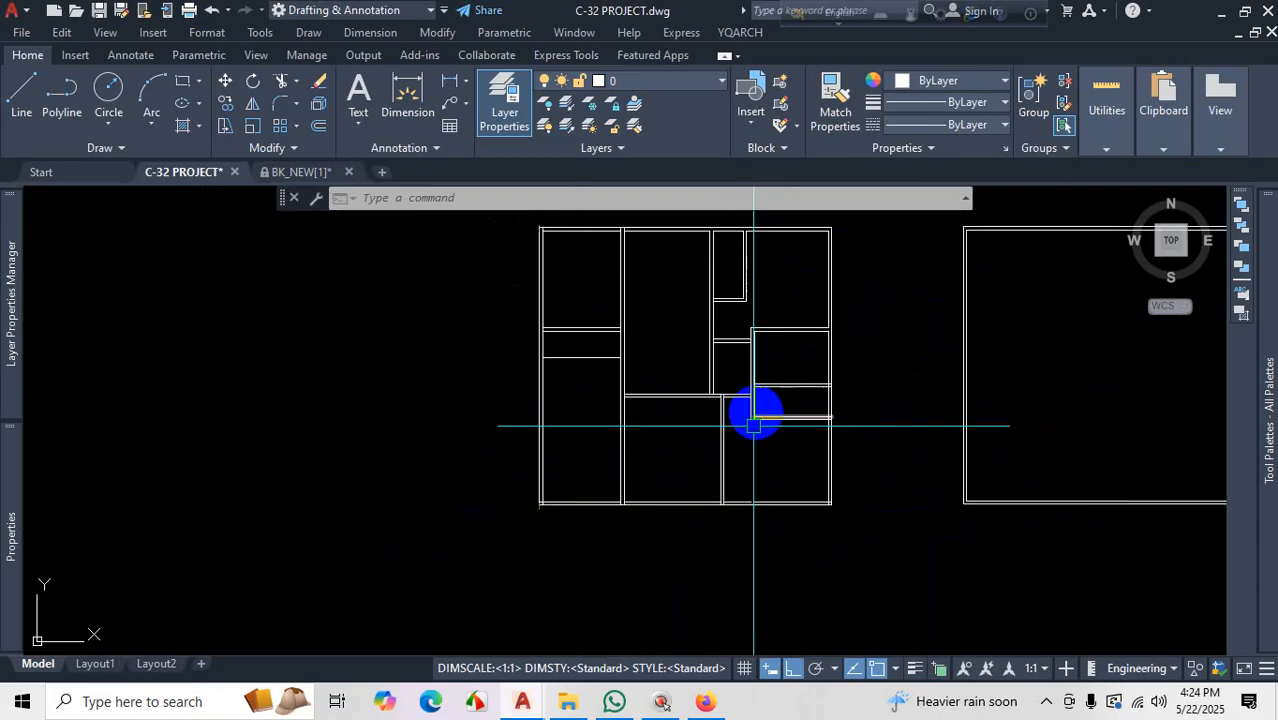
{"action": "scroll", "coordinate": [742, 520], "scroll_direction": "up", "scroll_amount": 6}
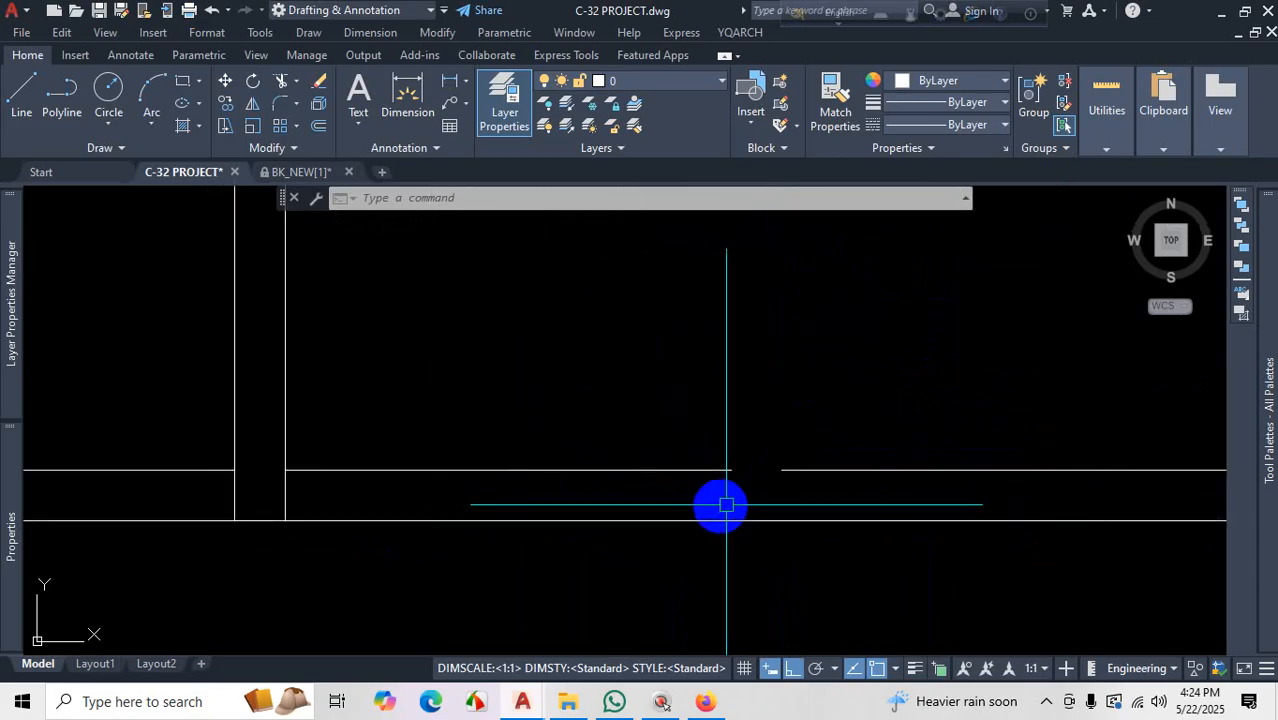
{"action": "scroll", "coordinate": [765, 450], "scroll_direction": "down", "scroll_amount": 3}
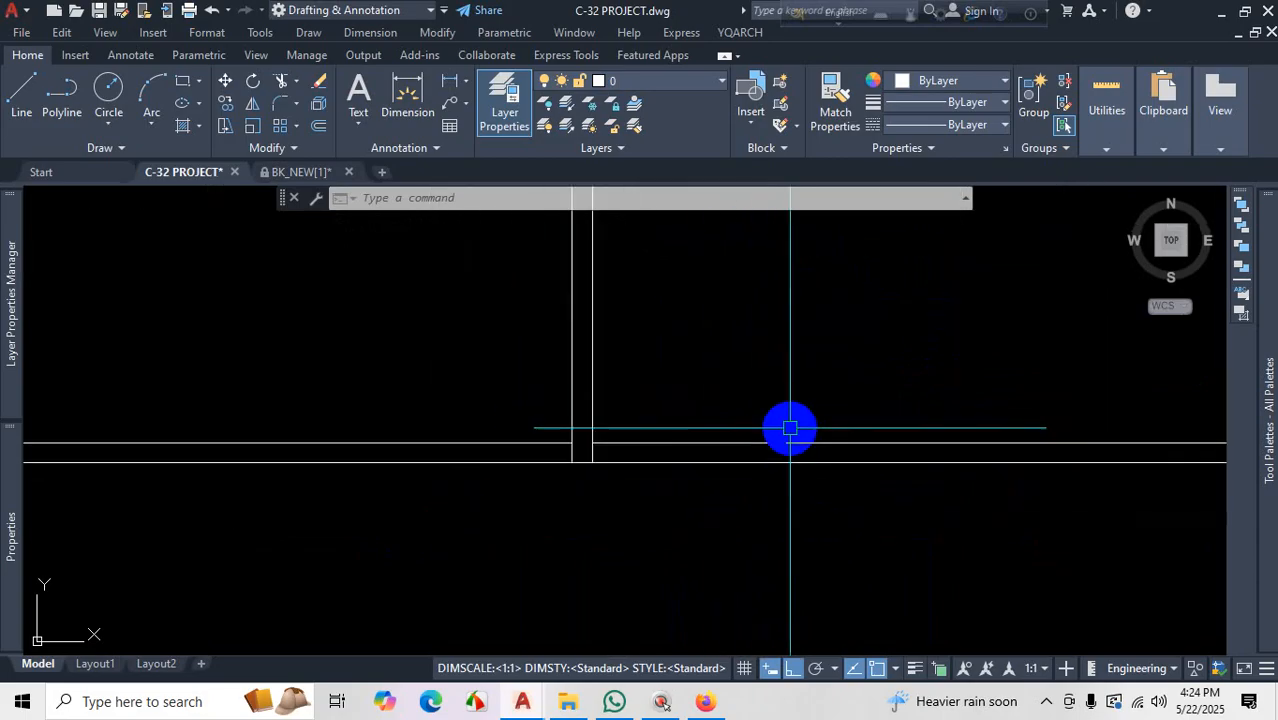
{"action": "scroll", "coordinate": [600, 470], "scroll_direction": "up", "scroll_amount": 3}
{"action": "left_click", "coordinate": [683, 471]}
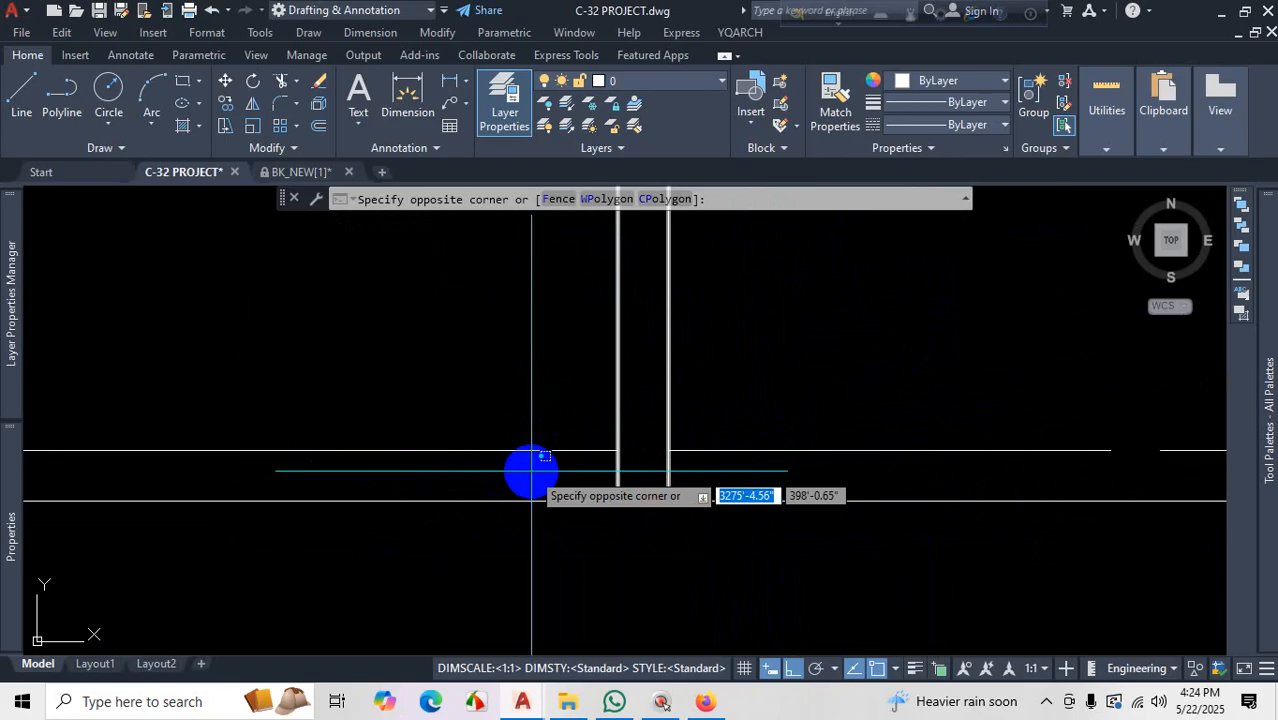
{"action": "key", "text": "Escape"}
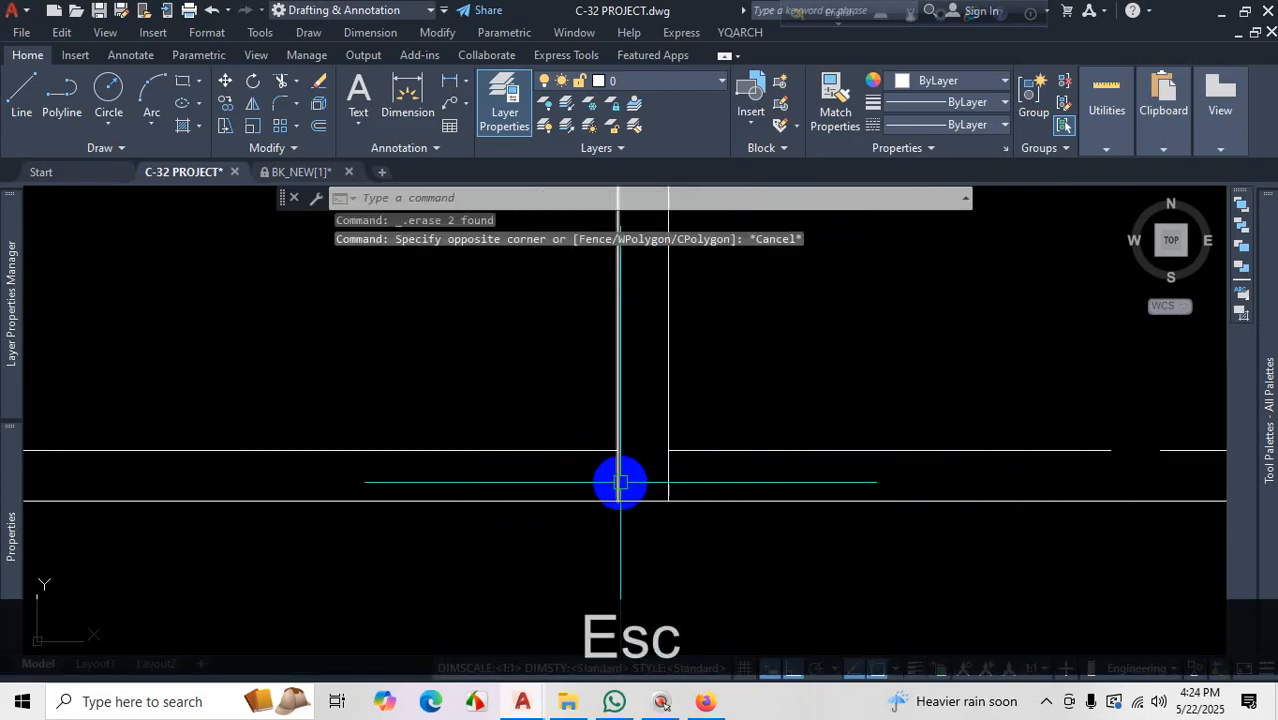
Look up the Join command's description among the modify tools
{"action": "scroll", "coordinate": [605, 450], "scroll_direction": "down", "scroll_amount": 3}
{"action": "scroll", "coordinate": [760, 430], "scroll_direction": "up", "scroll_amount": 3}
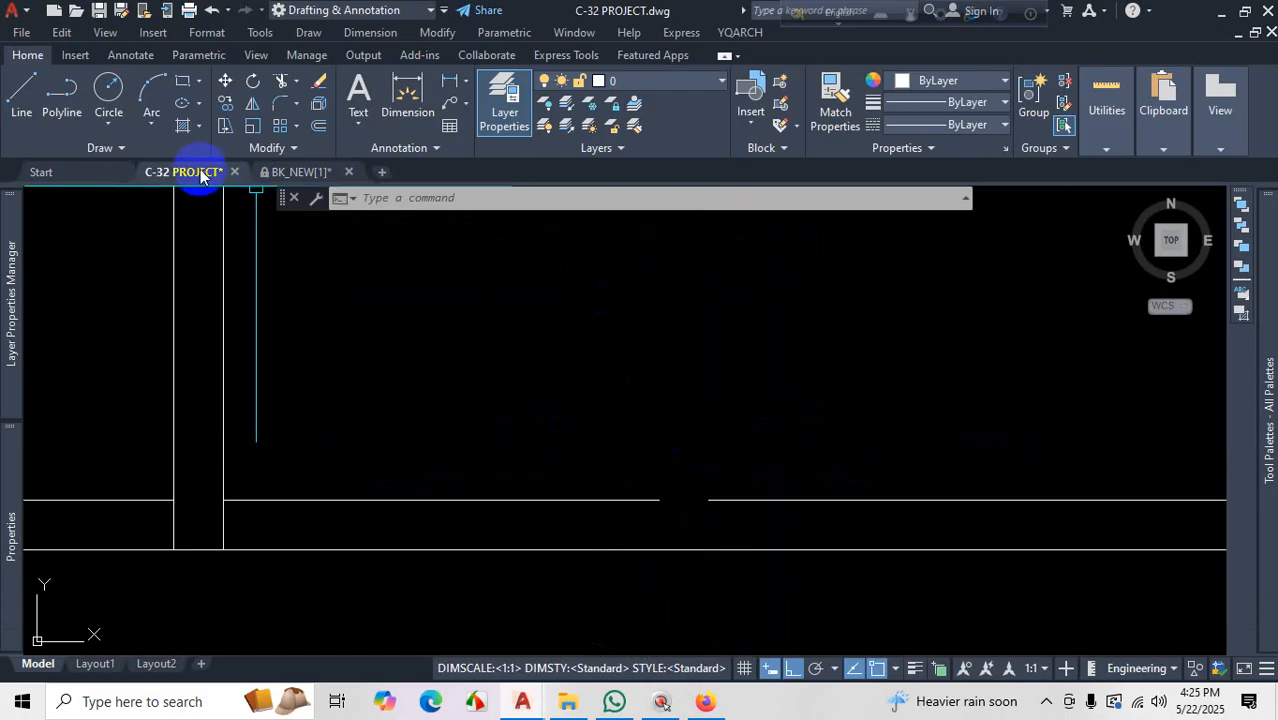
{"action": "left_click", "coordinate": [256, 147]}
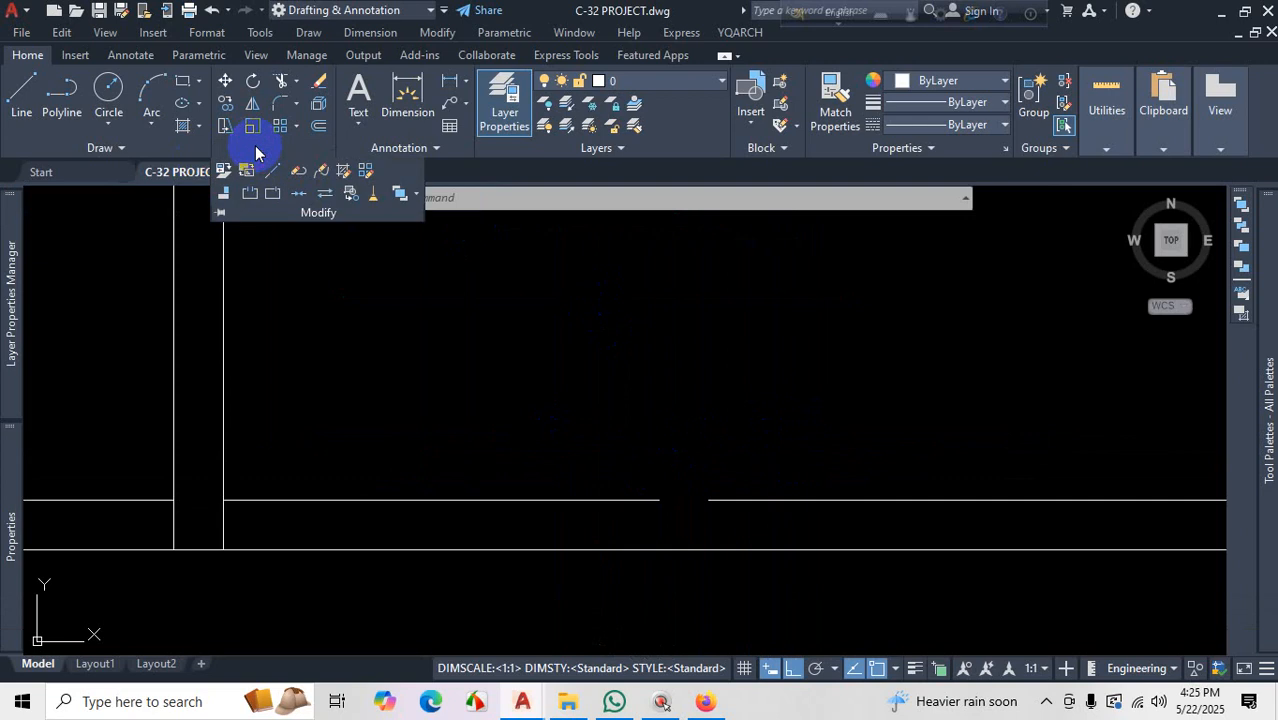
{"action": "key", "text": "ctrl+1"}
{"action": "left_click", "coordinate": [298, 190]}
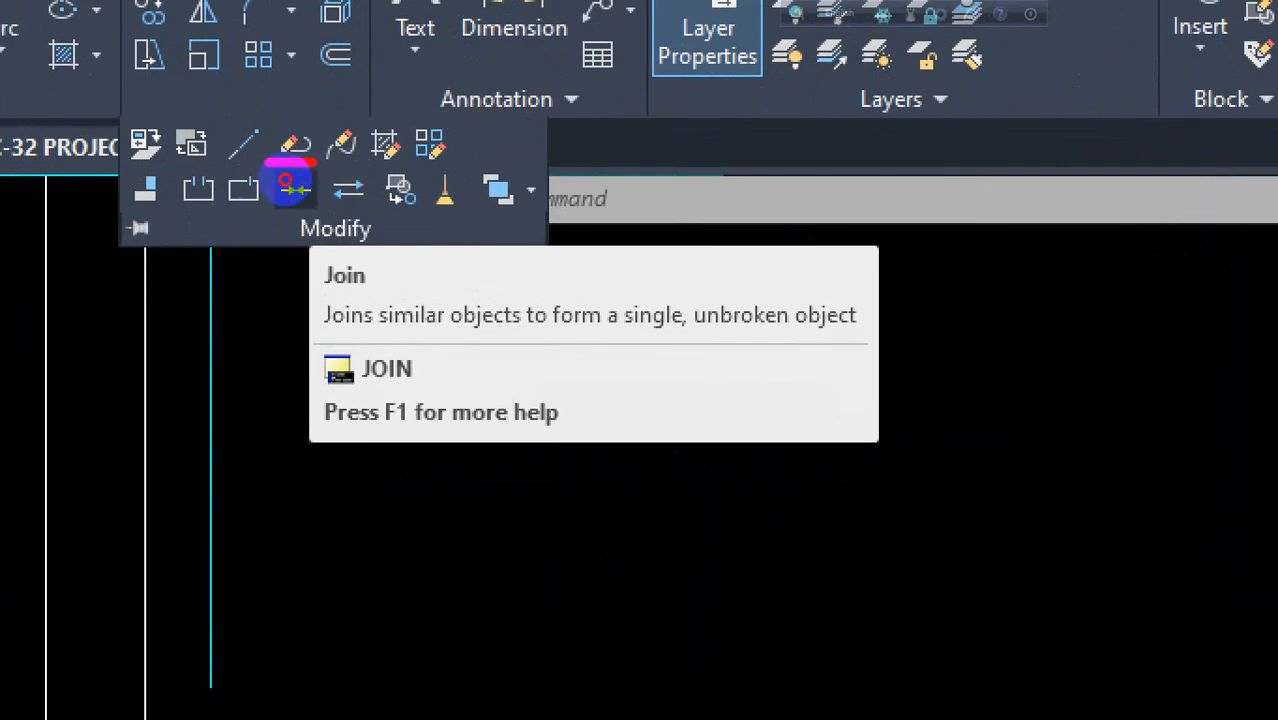
{"action": "key", "text": "Escape"}
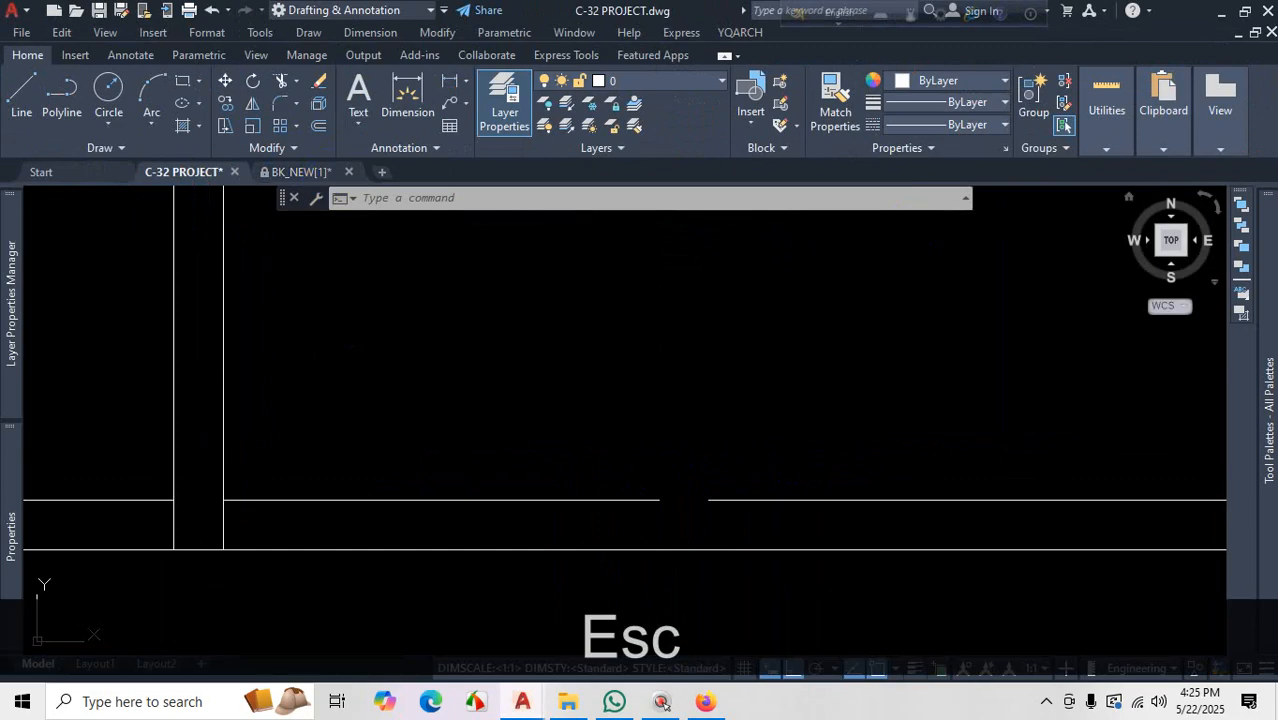
Trim both vertical wall lines between the inner and outer lines of the bottom exterior wall with one fence
{"action": "scroll", "coordinate": [669, 437], "scroll_direction": "down", "scroll_amount": 3}
{"action": "scroll", "coordinate": [673, 491], "scroll_direction": "up", "scroll_amount": 2}
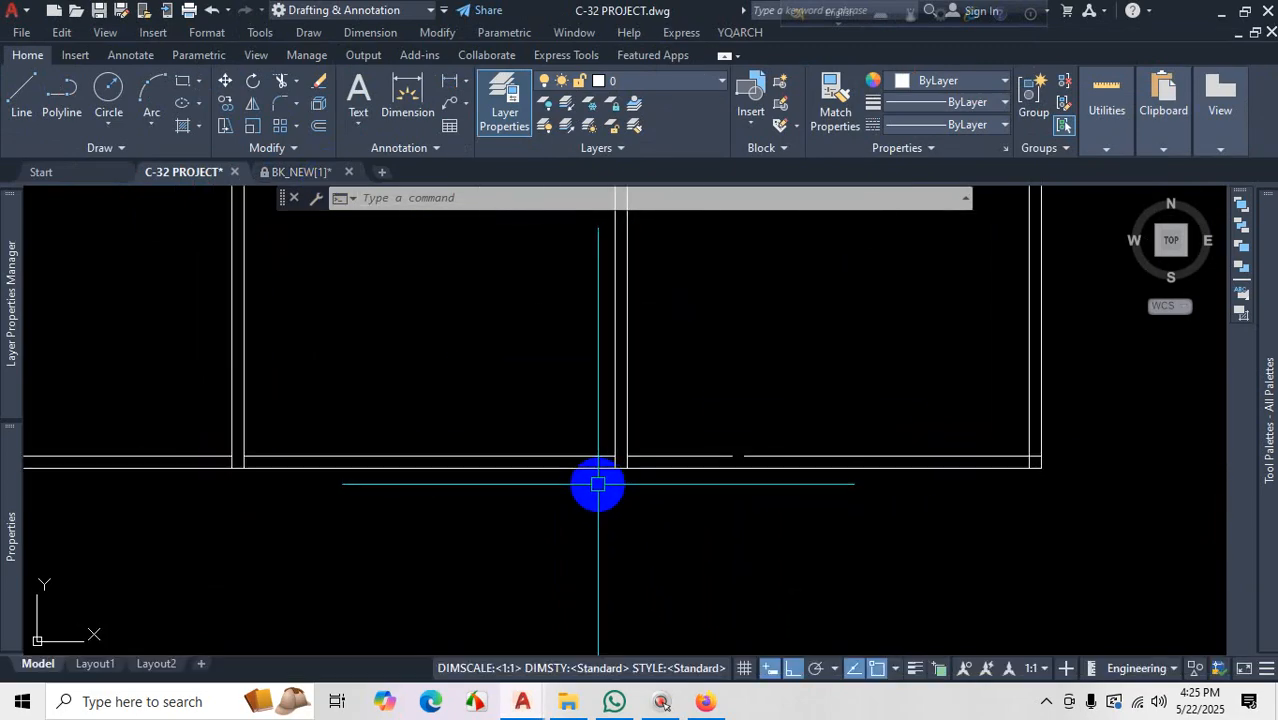
{"action": "scroll", "coordinate": [596, 485], "scroll_direction": "down", "scroll_amount": 2}
{"action": "scroll", "coordinate": [528, 496], "scroll_direction": "up", "scroll_amount": 3}
{"action": "scroll", "coordinate": [491, 474], "scroll_direction": "up", "scroll_amount": 5}
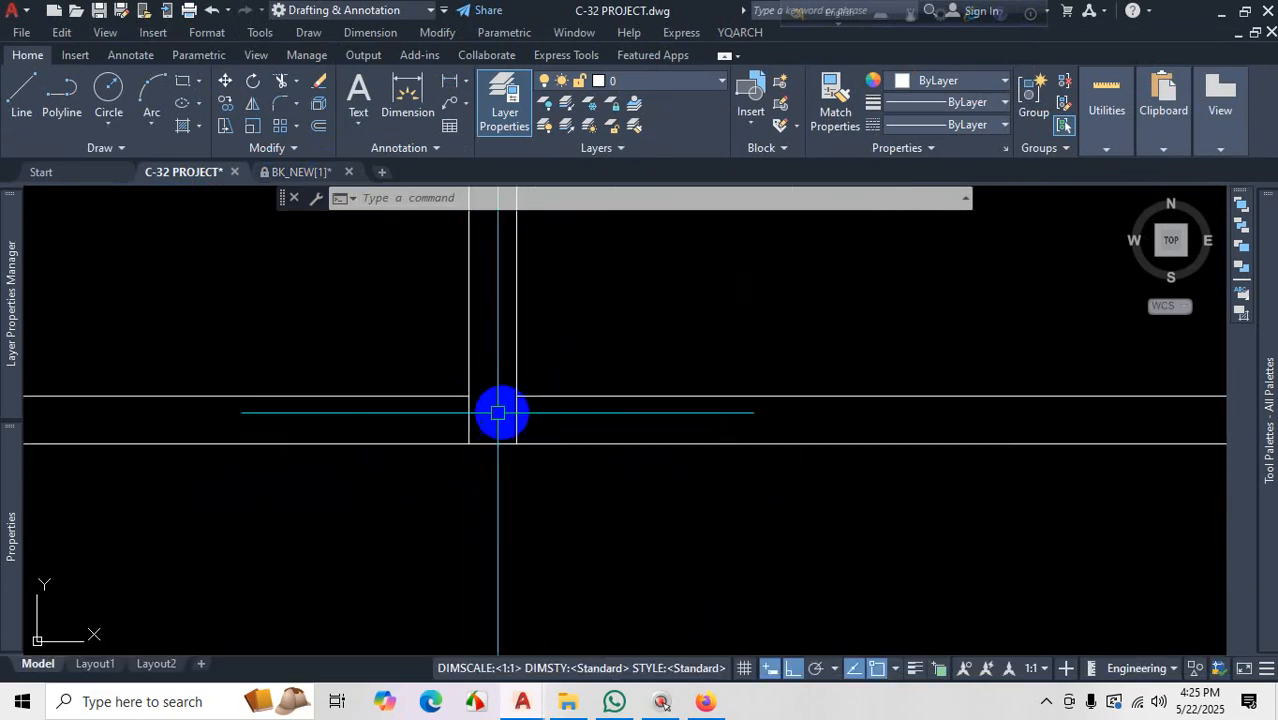
{"action": "type", "text": "tr"}
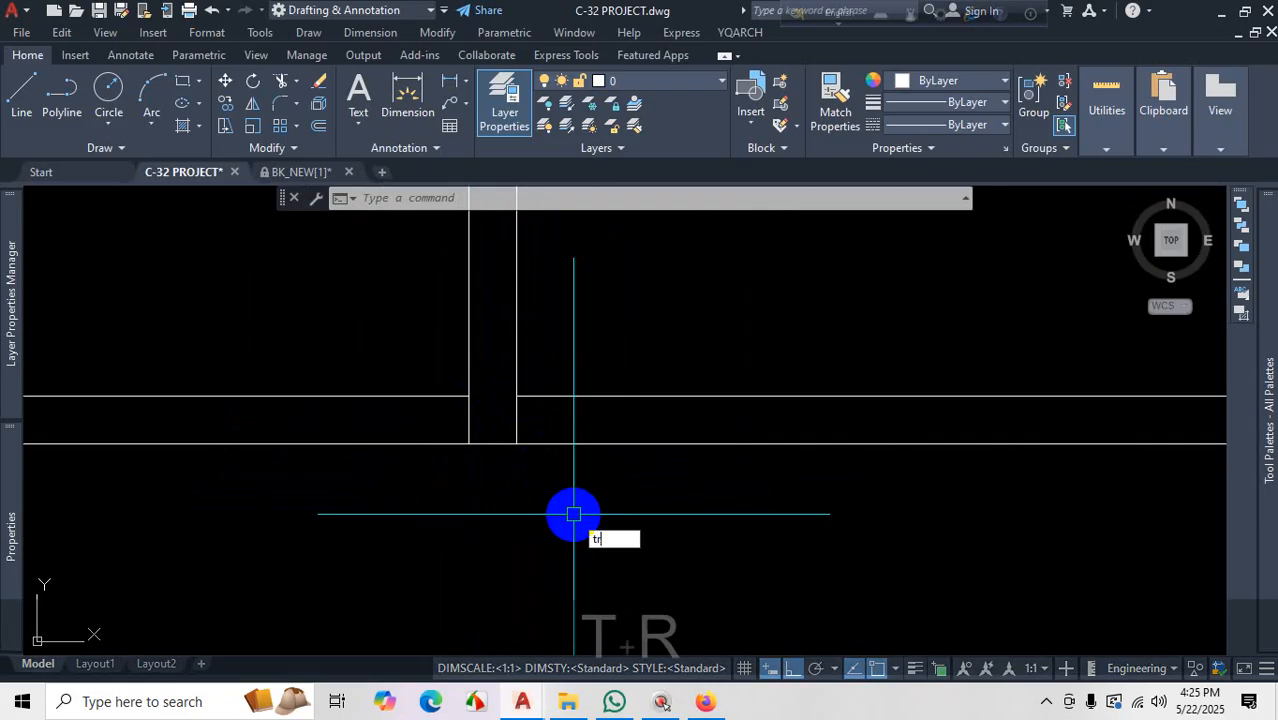
{"action": "key", "text": "Return"}
{"action": "left_click_drag", "start_coordinate": [528, 427], "coordinate": [425, 420]}
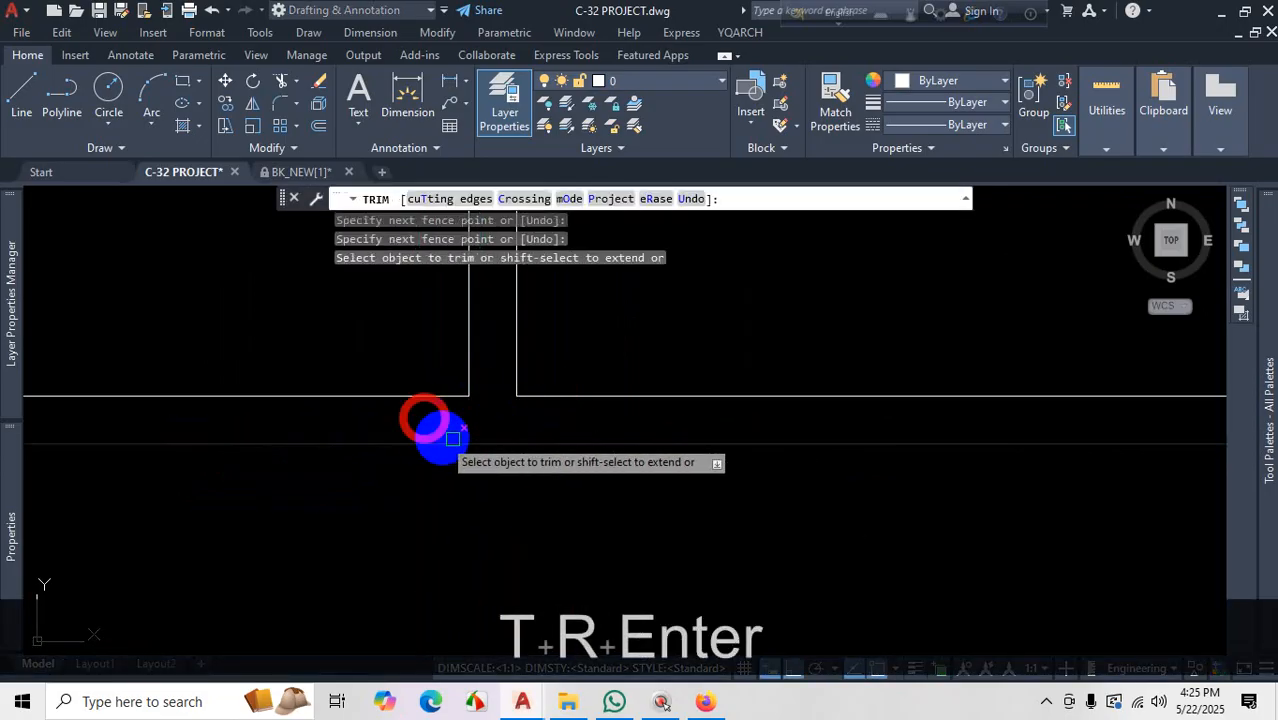
{"action": "key", "text": "Escape"}
Examine the bottom exterior wall's inner line at the vertical wall junctions and around the remaining gap
{"action": "scroll", "coordinate": [563, 457], "scroll_direction": "down", "scroll_amount": 5}
{"action": "scroll", "coordinate": [562, 460], "scroll_direction": "up", "scroll_amount": 5}
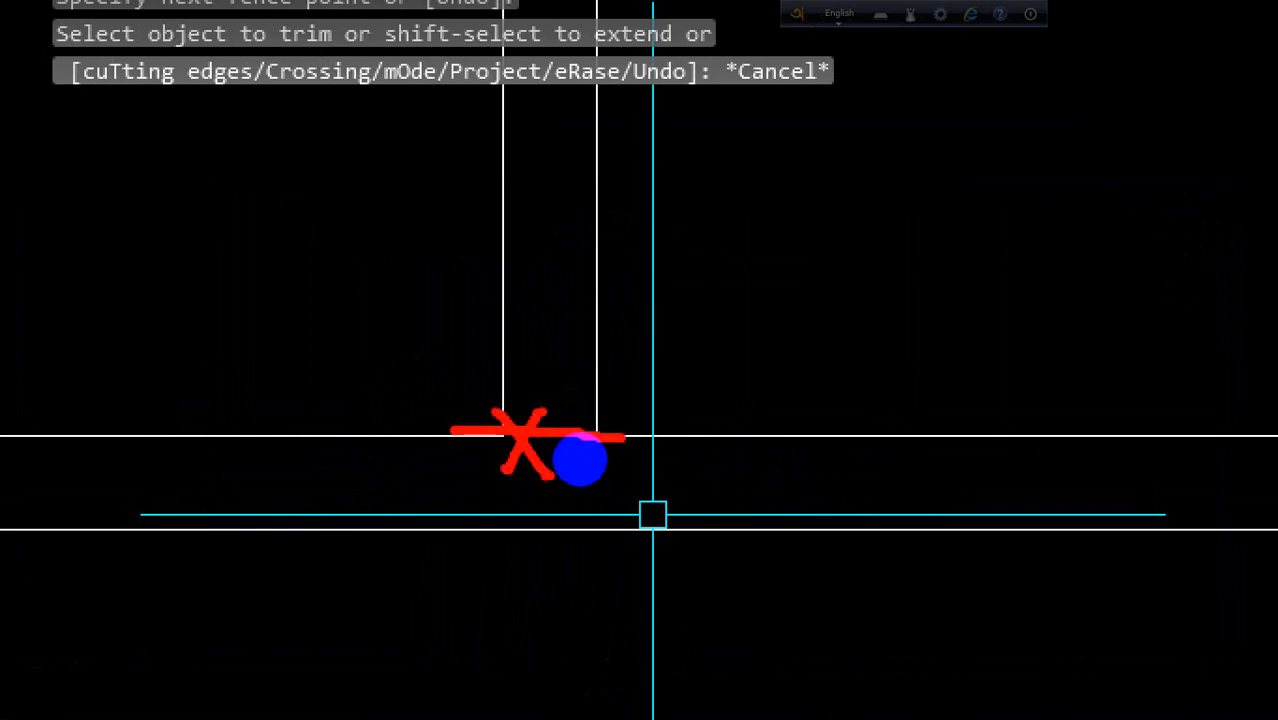
{"action": "key", "text": "Escape"}
{"action": "scroll", "coordinate": [571, 470], "scroll_direction": "down", "scroll_amount": 7}
{"action": "scroll", "coordinate": [881, 473], "scroll_direction": "up", "scroll_amount": 5}
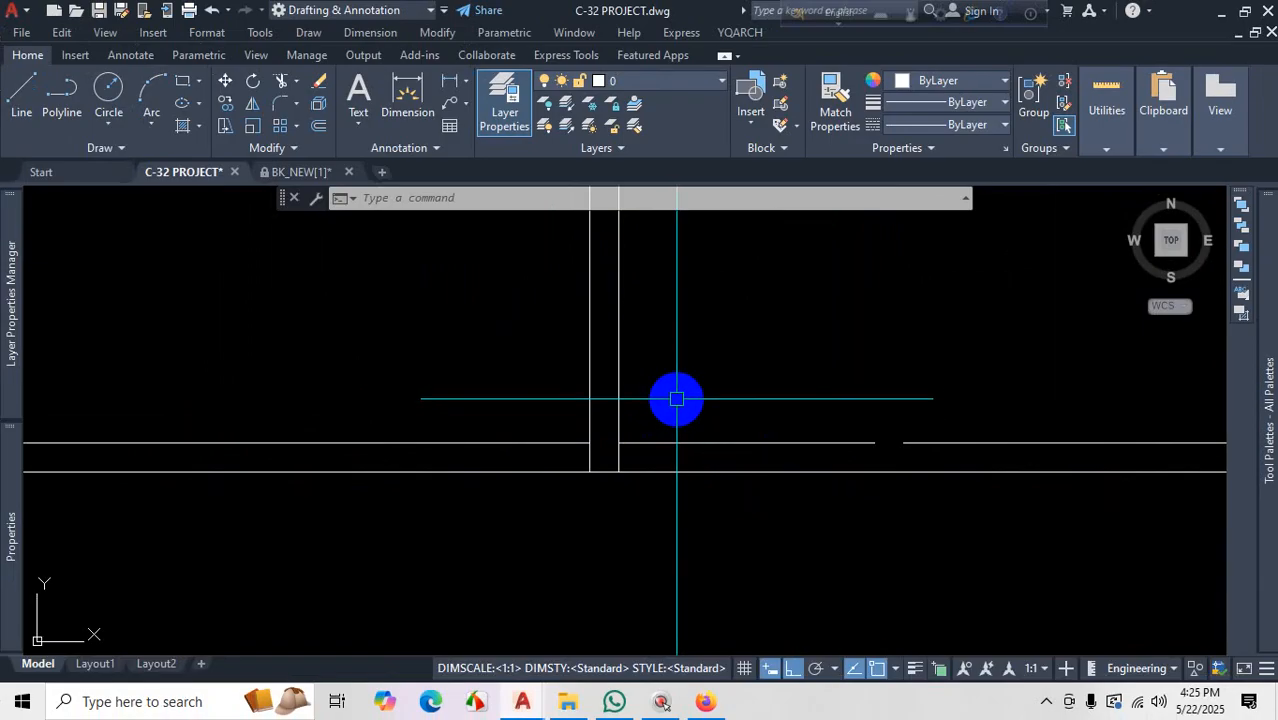
{"action": "scroll", "coordinate": [598, 394], "scroll_direction": "down", "scroll_amount": 2}
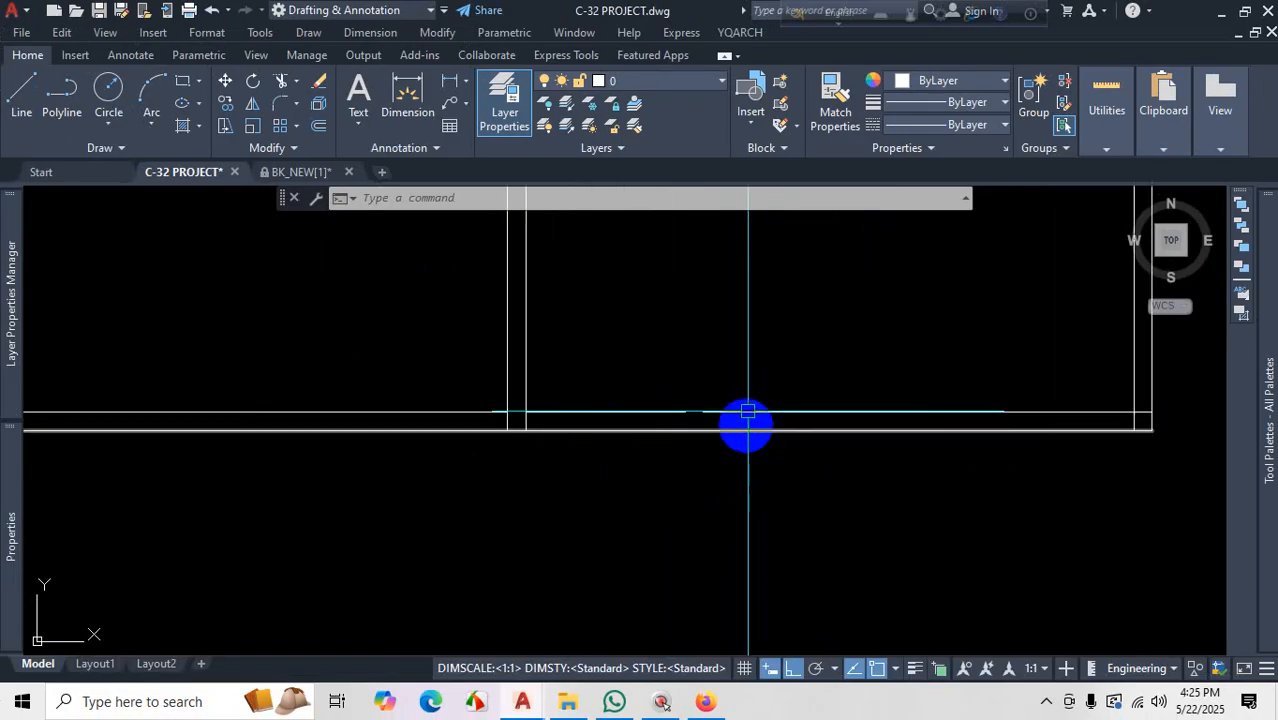
{"action": "scroll", "coordinate": [747, 410], "scroll_direction": "up", "scroll_amount": 2}
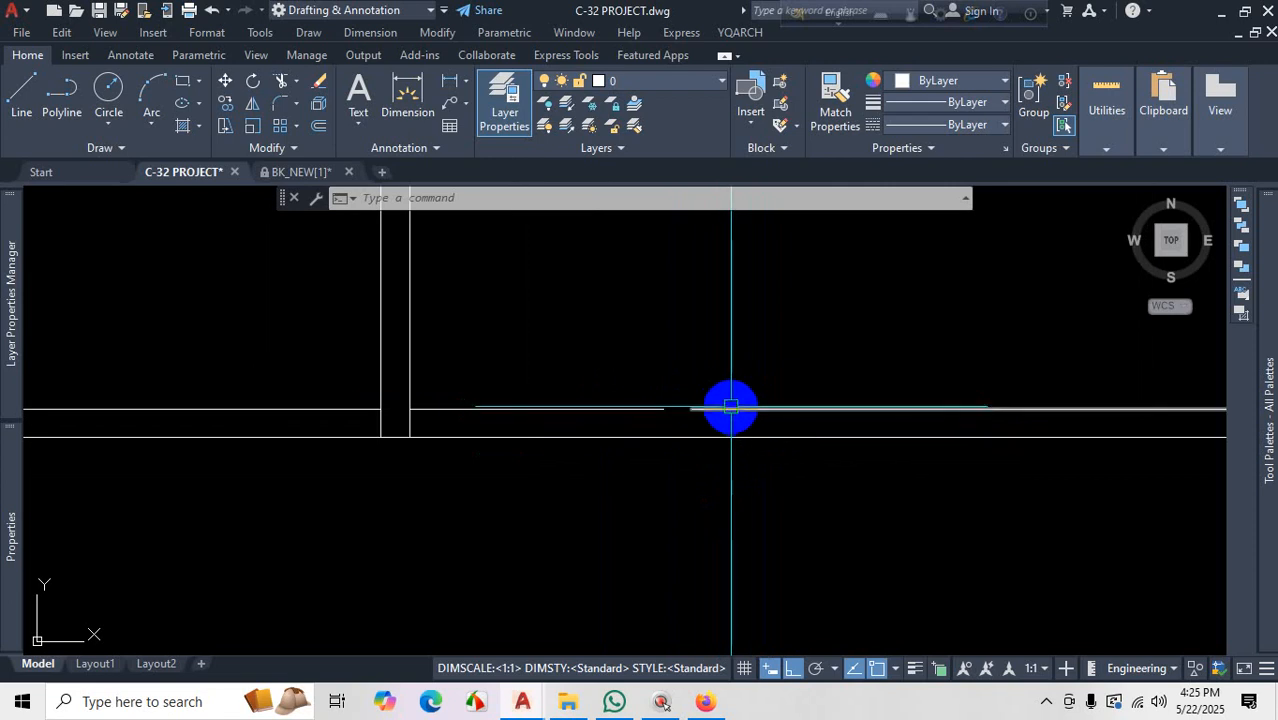
{"action": "scroll", "coordinate": [726, 445], "scroll_direction": "down", "scroll_amount": 2}
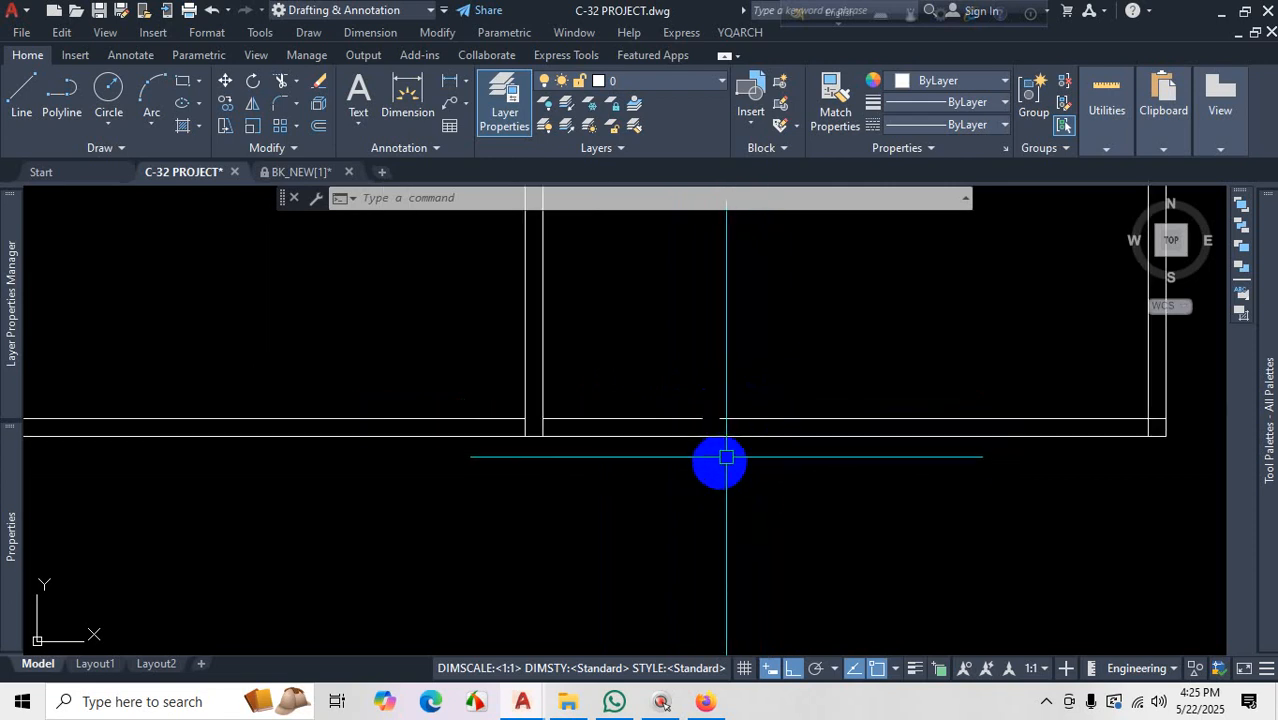
{"action": "scroll", "coordinate": [745, 420], "scroll_direction": "up", "scroll_amount": 2}
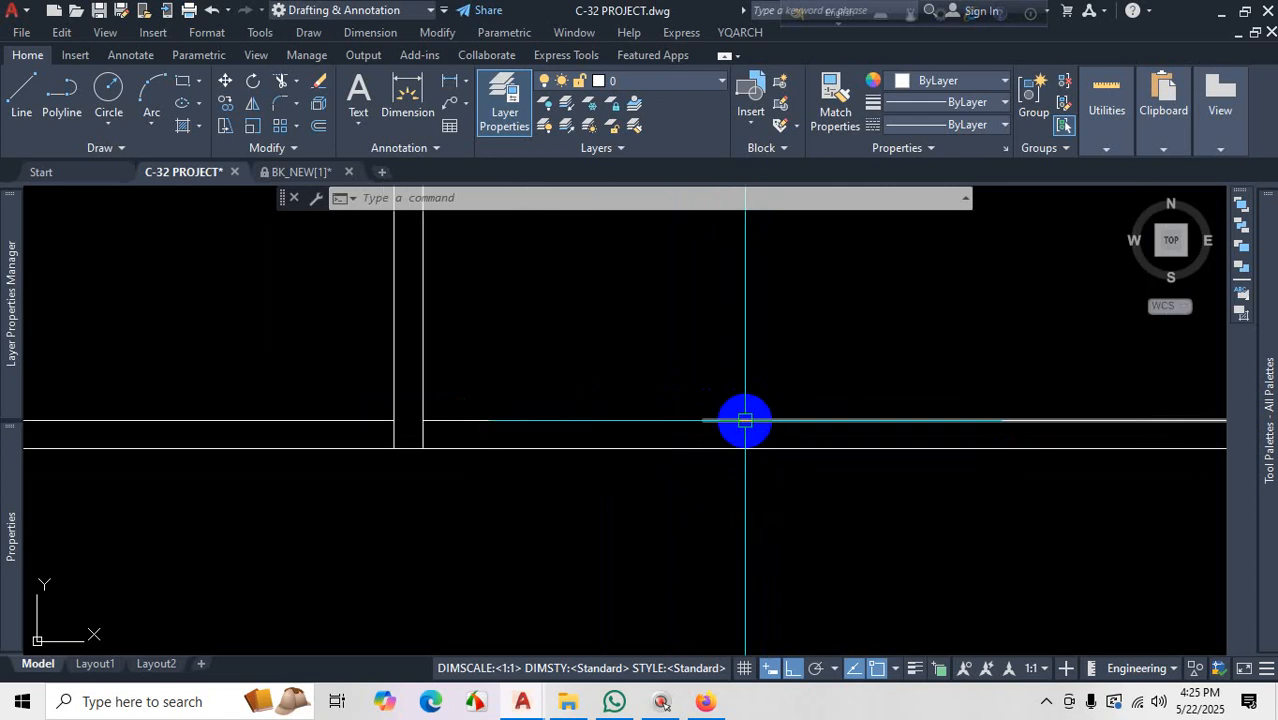
{"action": "scroll", "coordinate": [742, 410], "scroll_direction": "up", "scroll_amount": 2}
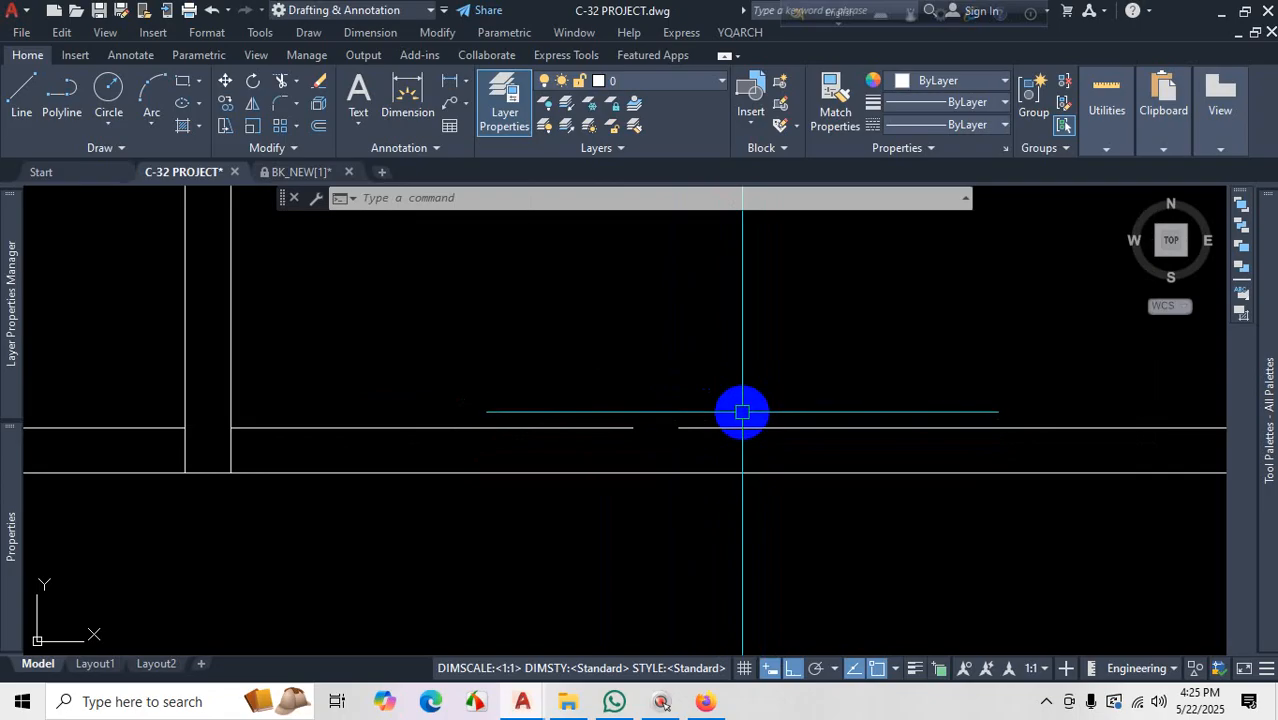
{"action": "scroll", "coordinate": [740, 418], "scroll_direction": "down", "scroll_amount": 2}
{"action": "scroll", "coordinate": [710, 419], "scroll_direction": "up", "scroll_amount": 3}
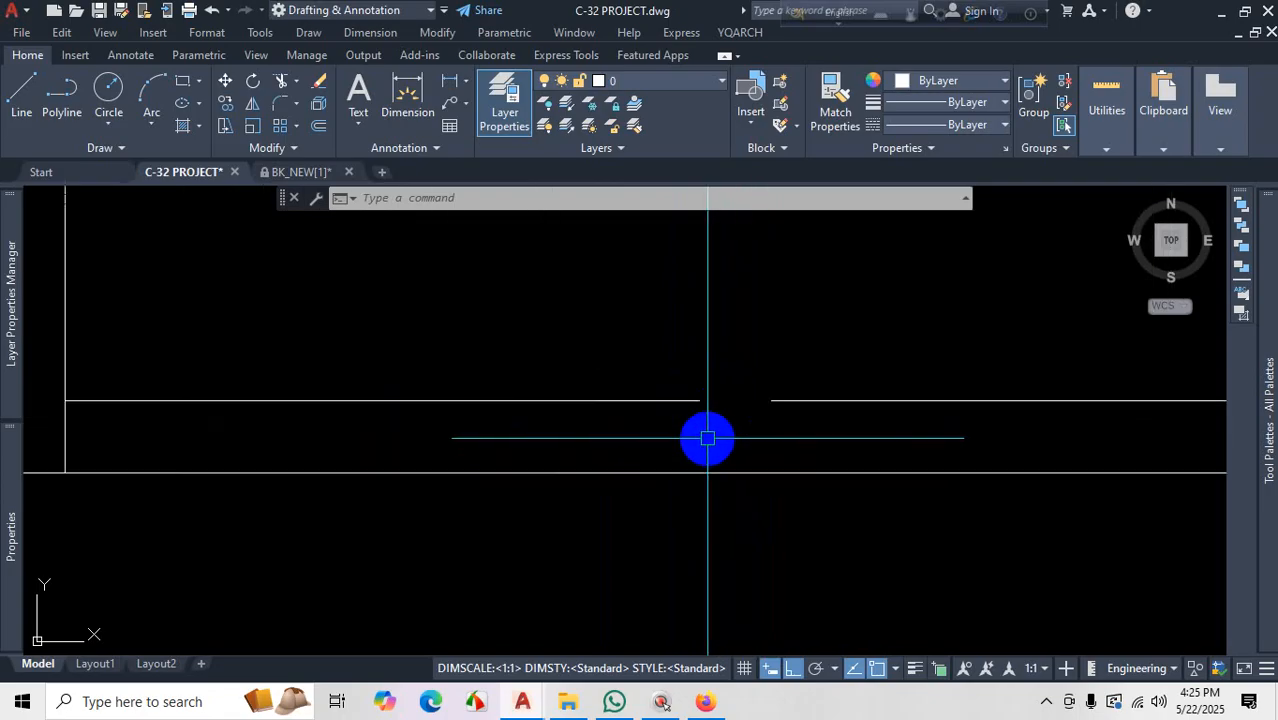
Extend the inner line segment right of the gap leftward to the neighbouring vertical wall
{"action": "type", "text": "E"}
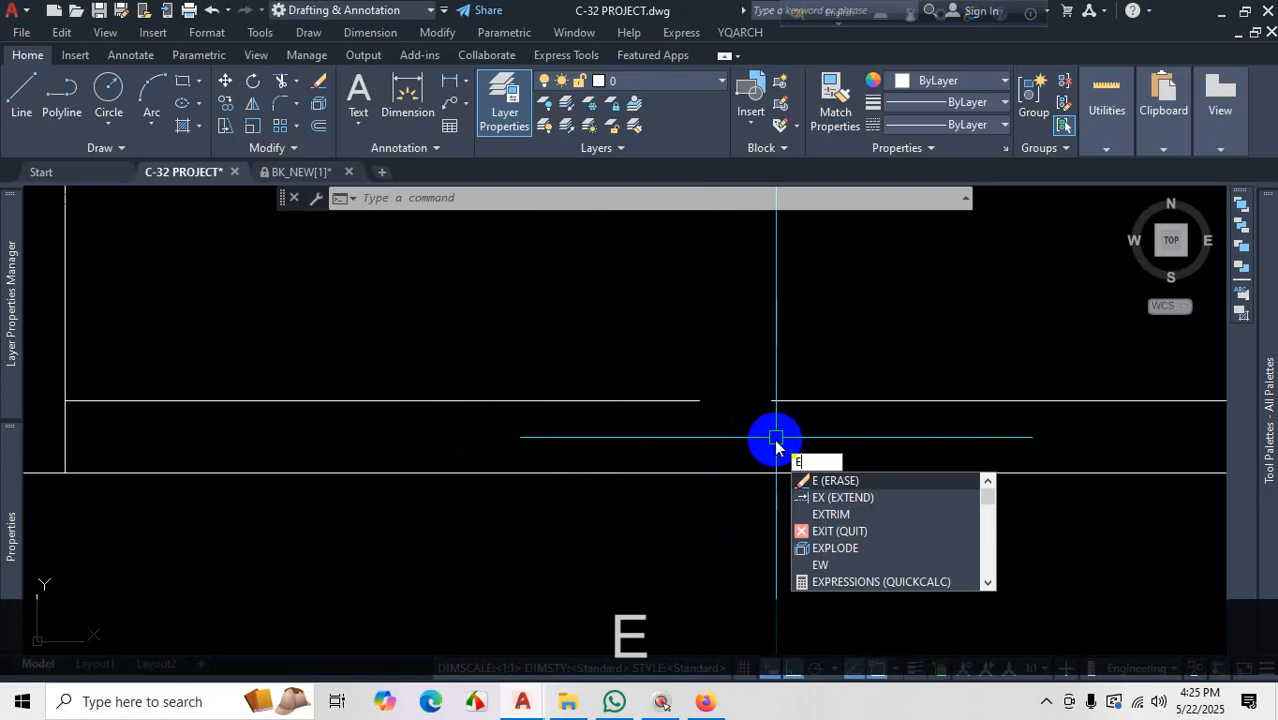
{"action": "type", "text": "x"}
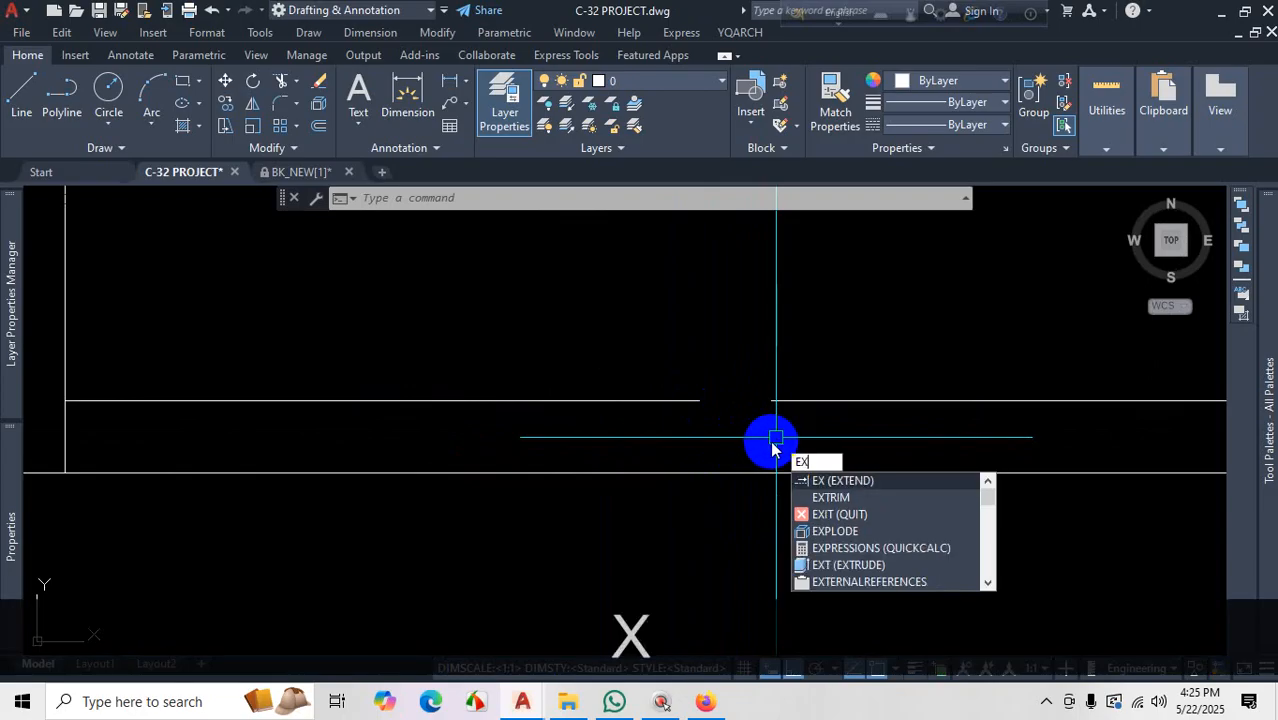
{"action": "key", "text": "Return"}
{"action": "scroll", "coordinate": [790, 437], "scroll_direction": "down", "scroll_amount": 2}
{"action": "left_click", "coordinate": [812, 413]}
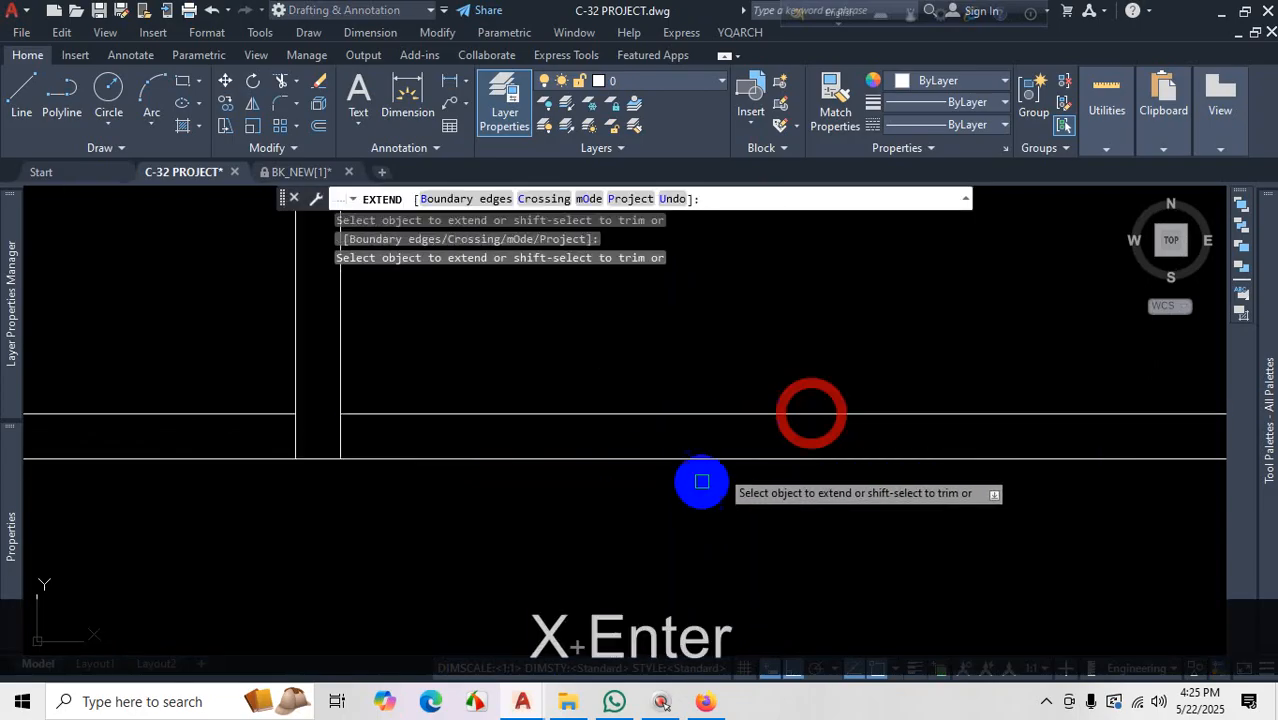
{"action": "scroll", "coordinate": [648, 534], "scroll_direction": "down", "scroll_amount": 3}
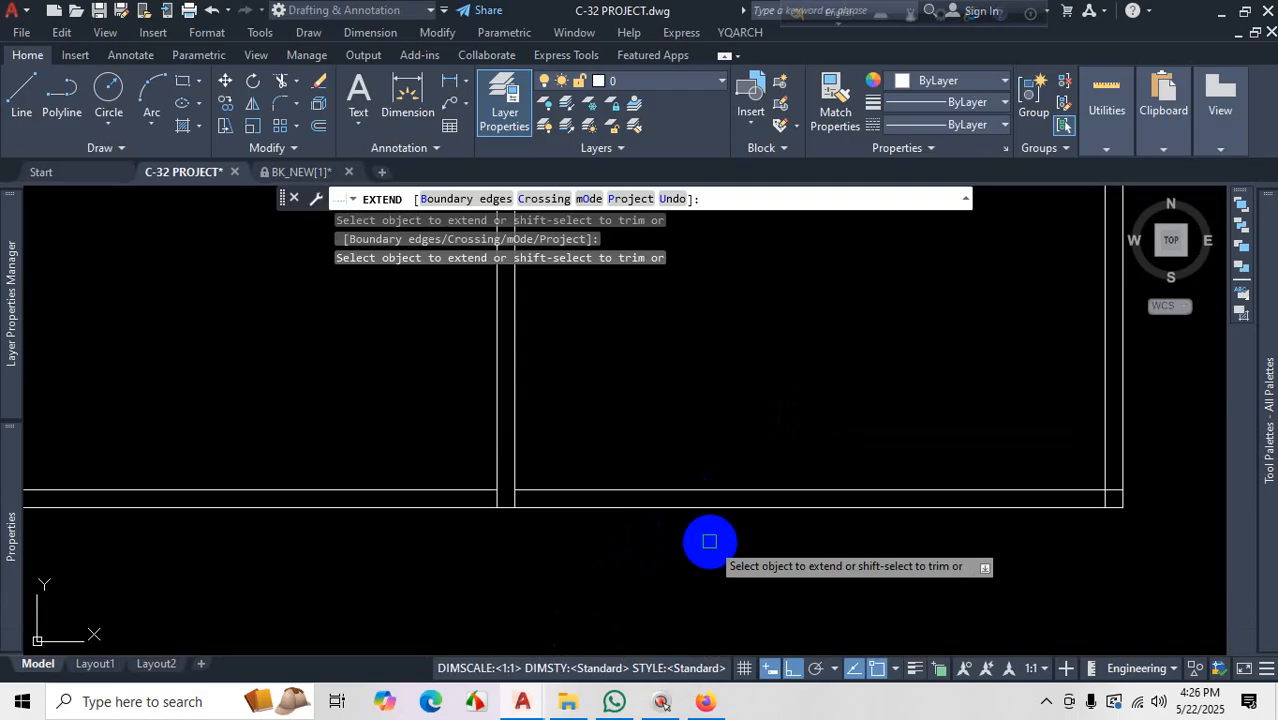
{"action": "key", "text": "Escape"}
Inspect the extended inner line and the short segment beside the vertical wall by selecting each, then clear the selection
{"action": "scroll", "coordinate": [810, 497], "scroll_direction": "down", "scroll_amount": 2}
{"action": "scroll", "coordinate": [904, 507], "scroll_direction": "up", "scroll_amount": 3}
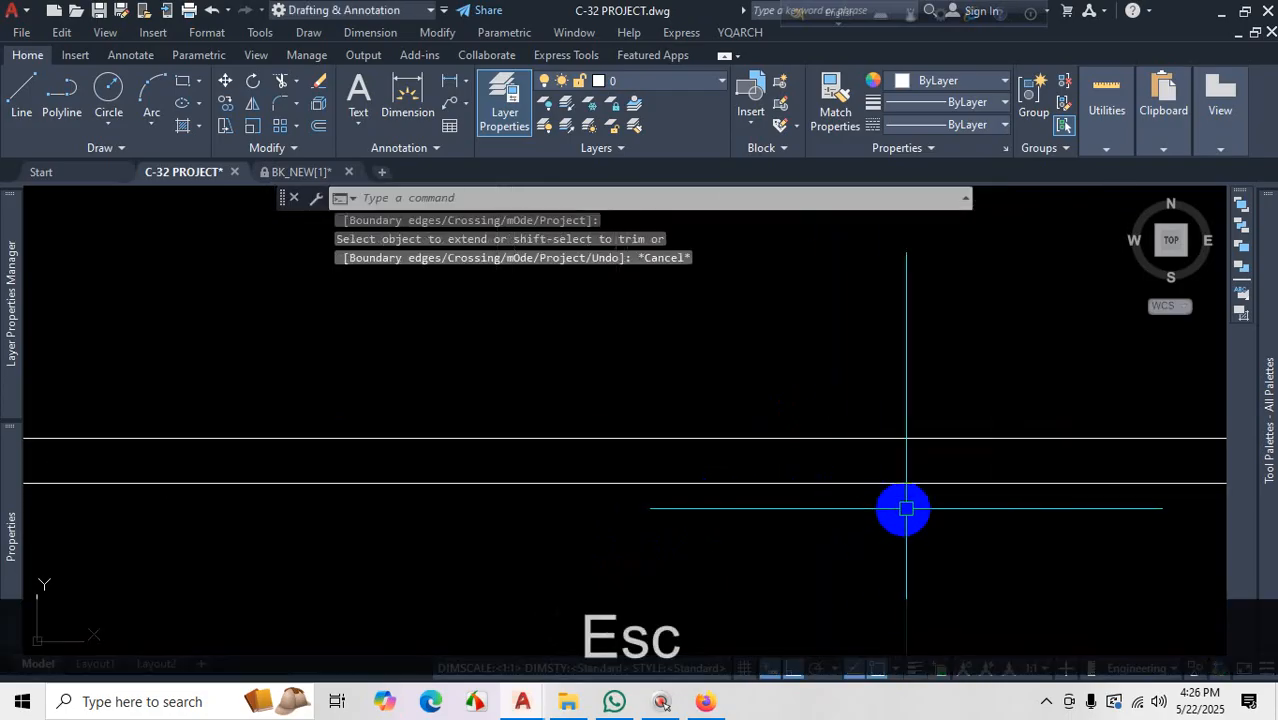
{"action": "left_click", "coordinate": [958, 439]}
{"action": "scroll", "coordinate": [950, 412], "scroll_direction": "down", "scroll_amount": 4}
{"action": "scroll", "coordinate": [783, 428], "scroll_direction": "up", "scroll_amount": 4}
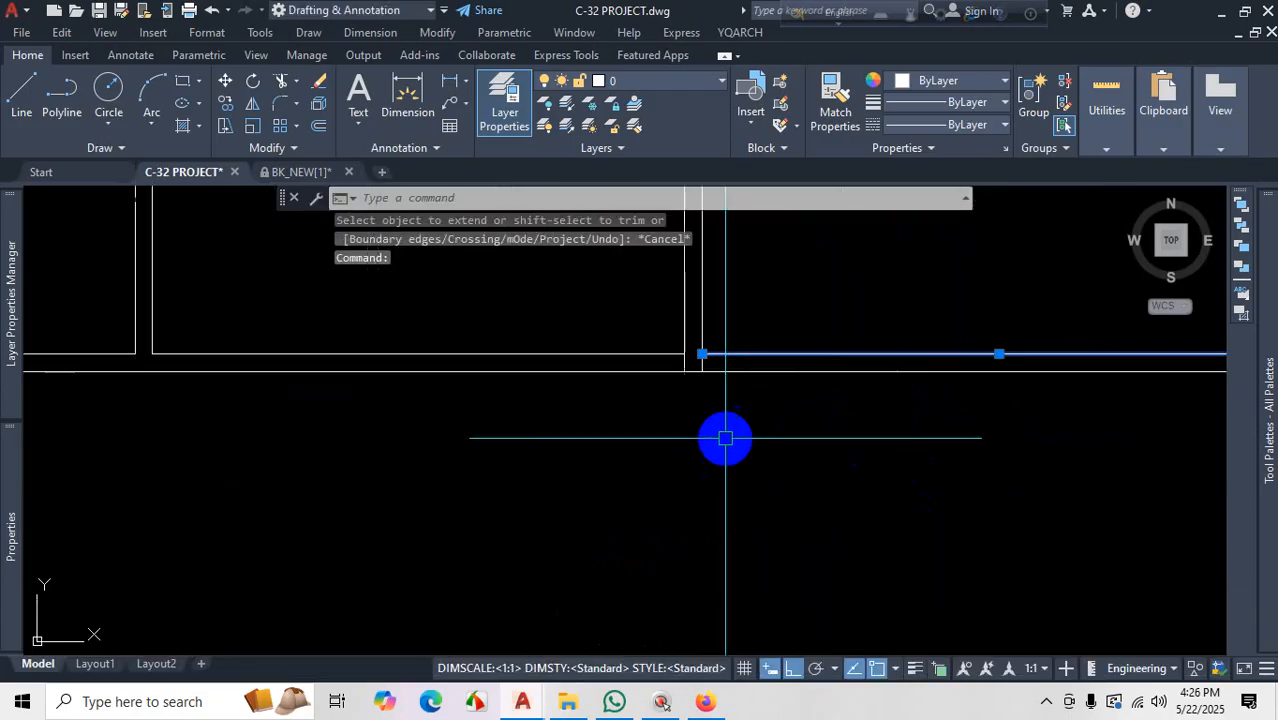
{"action": "scroll", "coordinate": [730, 383], "scroll_direction": "down", "scroll_amount": 2}
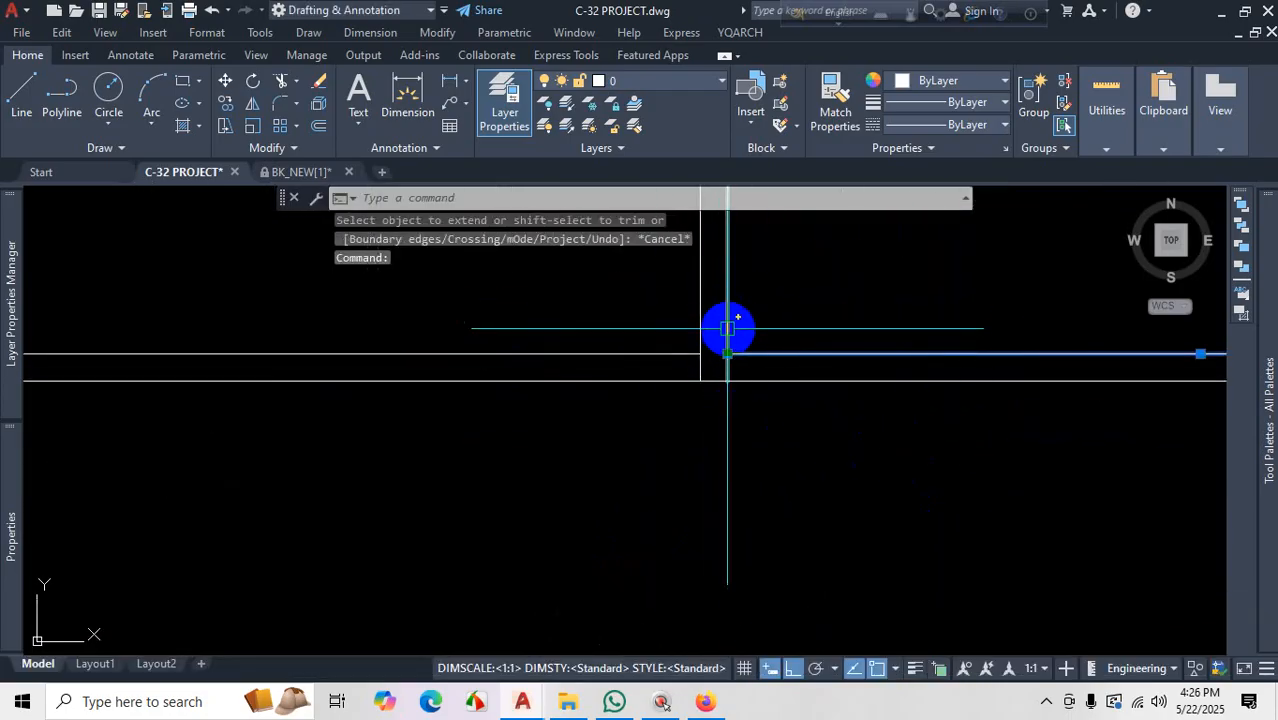
{"action": "key", "text": "Escape"}
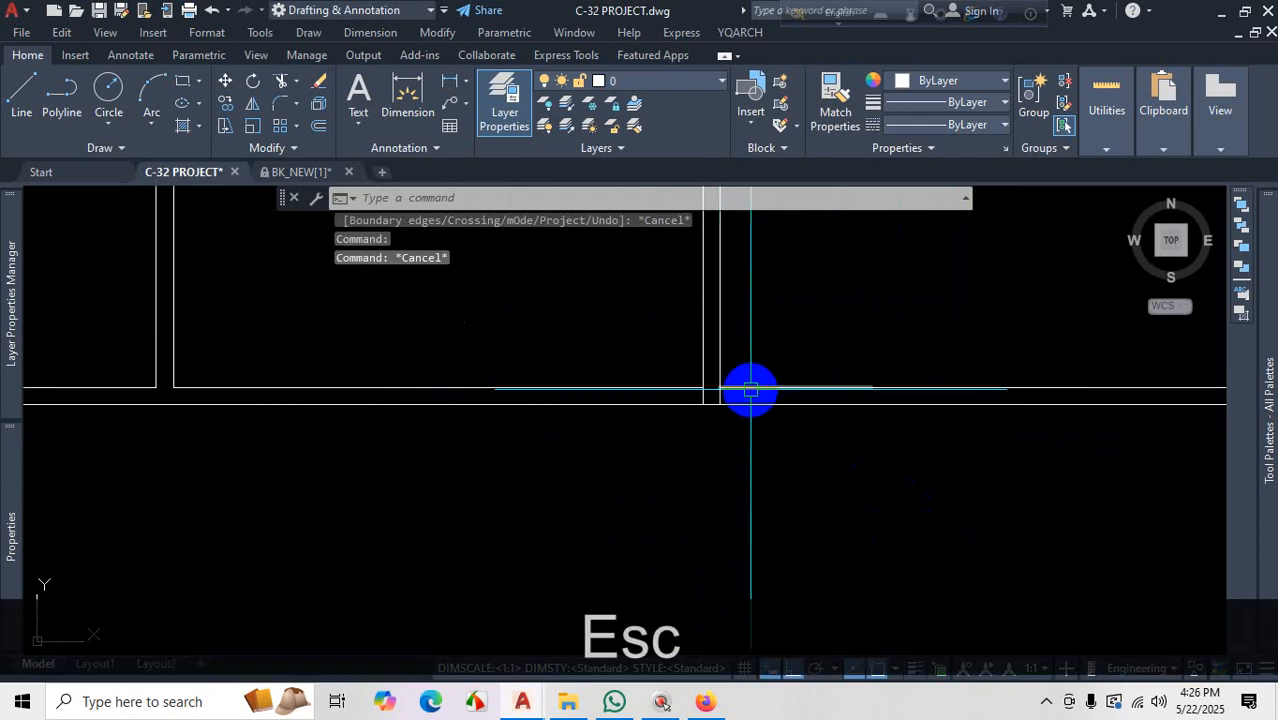
{"action": "left_click", "coordinate": [747, 386]}
{"action": "scroll", "coordinate": [639, 485], "scroll_direction": "down", "scroll_amount": 2}
{"action": "scroll", "coordinate": [739, 496], "scroll_direction": "up", "scroll_amount": 2}
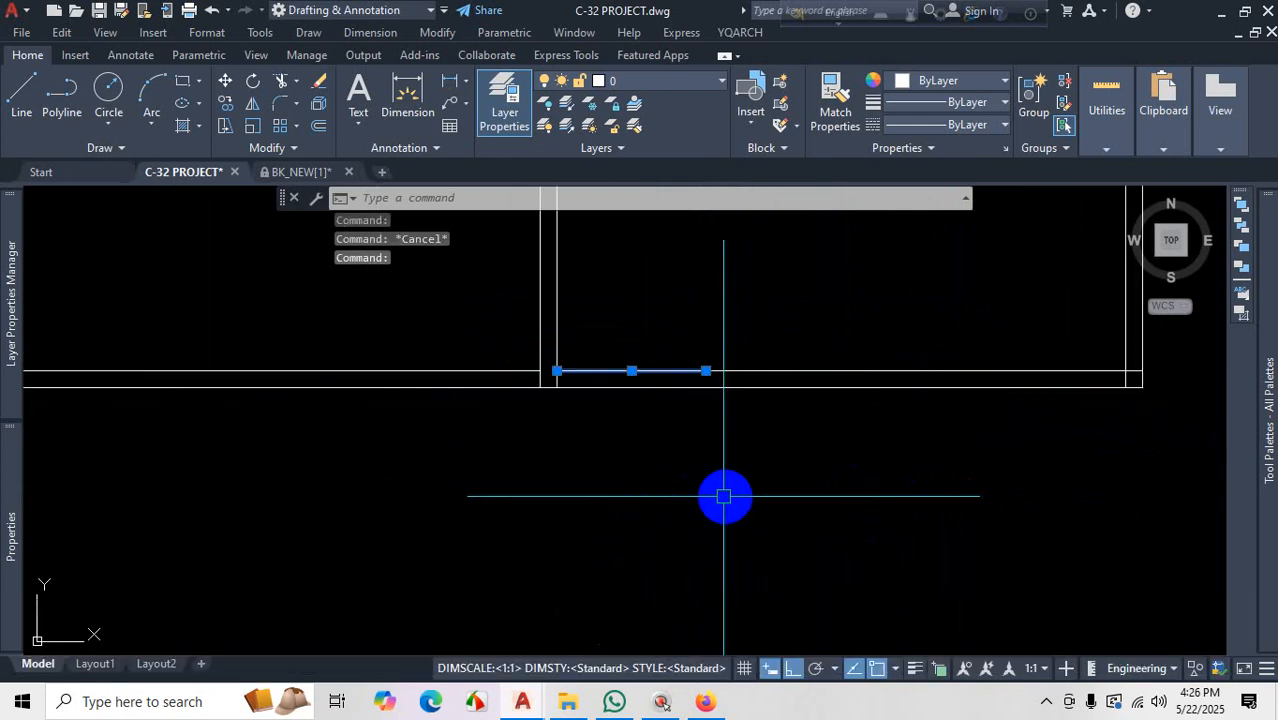
{"action": "scroll", "coordinate": [690, 349], "scroll_direction": "up", "scroll_amount": 2}
{"action": "scroll", "coordinate": [695, 350], "scroll_direction": "up", "scroll_amount": 2}
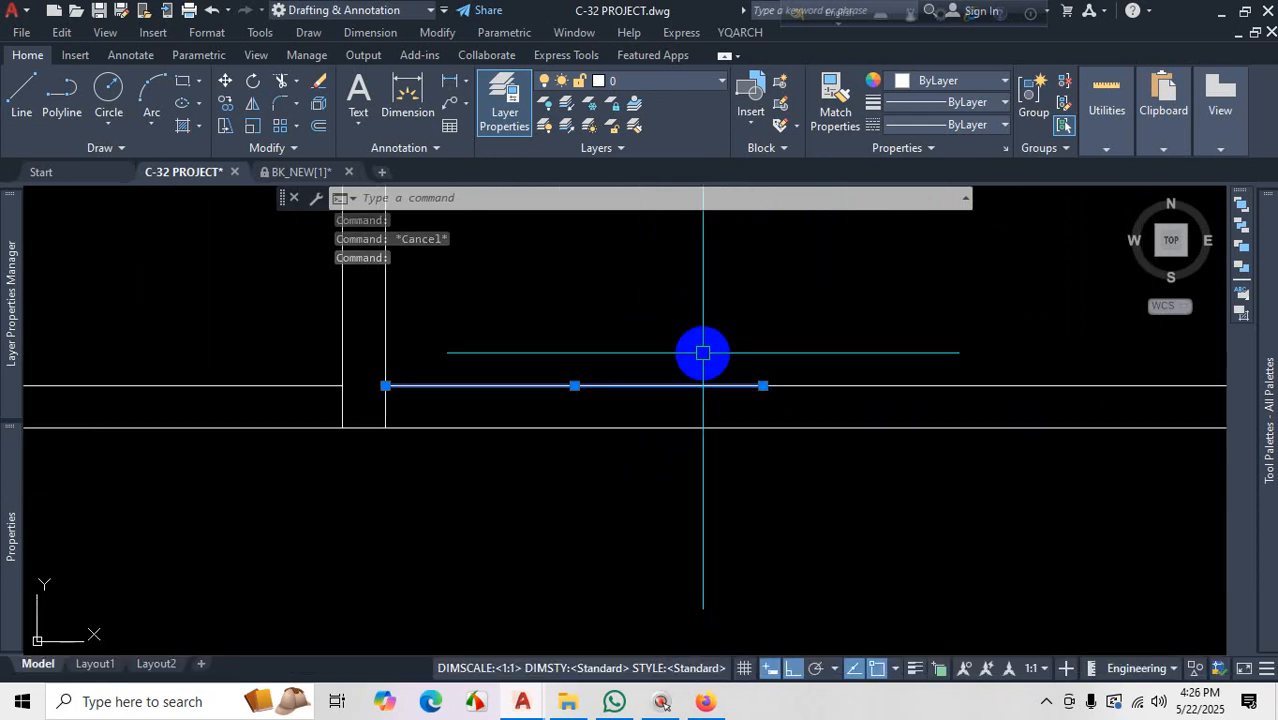
{"action": "scroll", "coordinate": [726, 401], "scroll_direction": "down", "scroll_amount": 4}
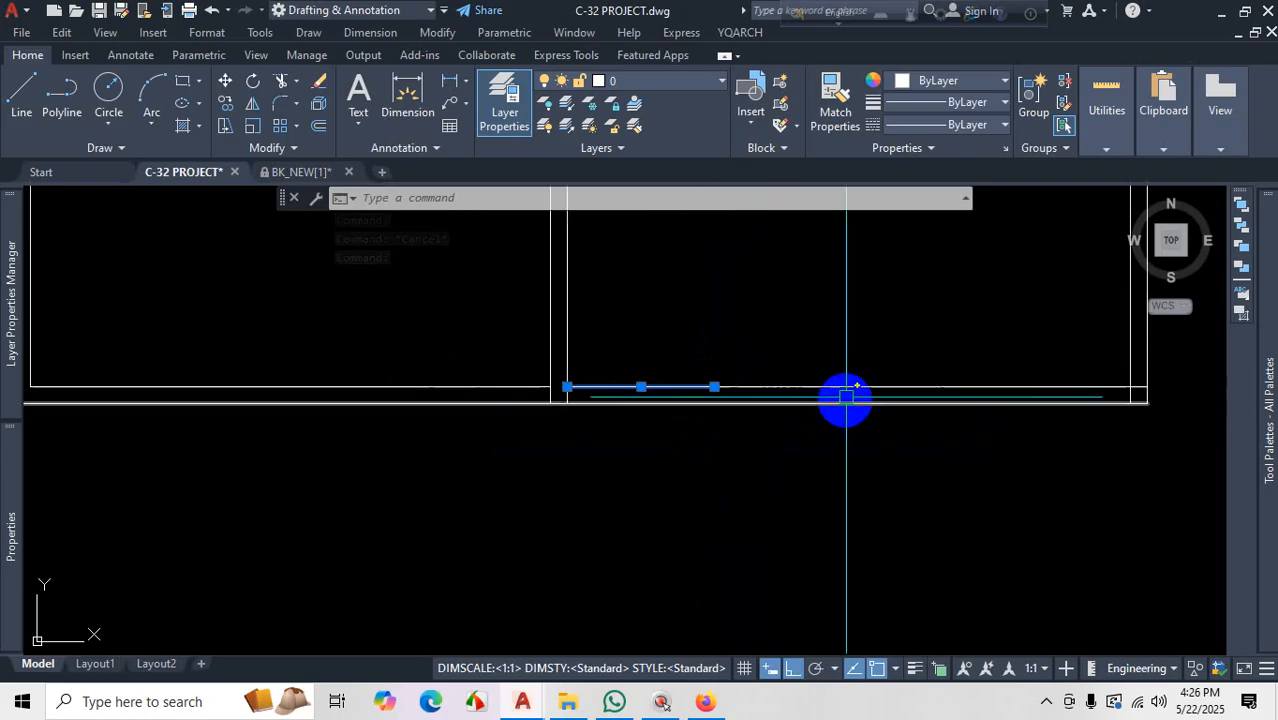
{"action": "left_click", "coordinate": [988, 386]}
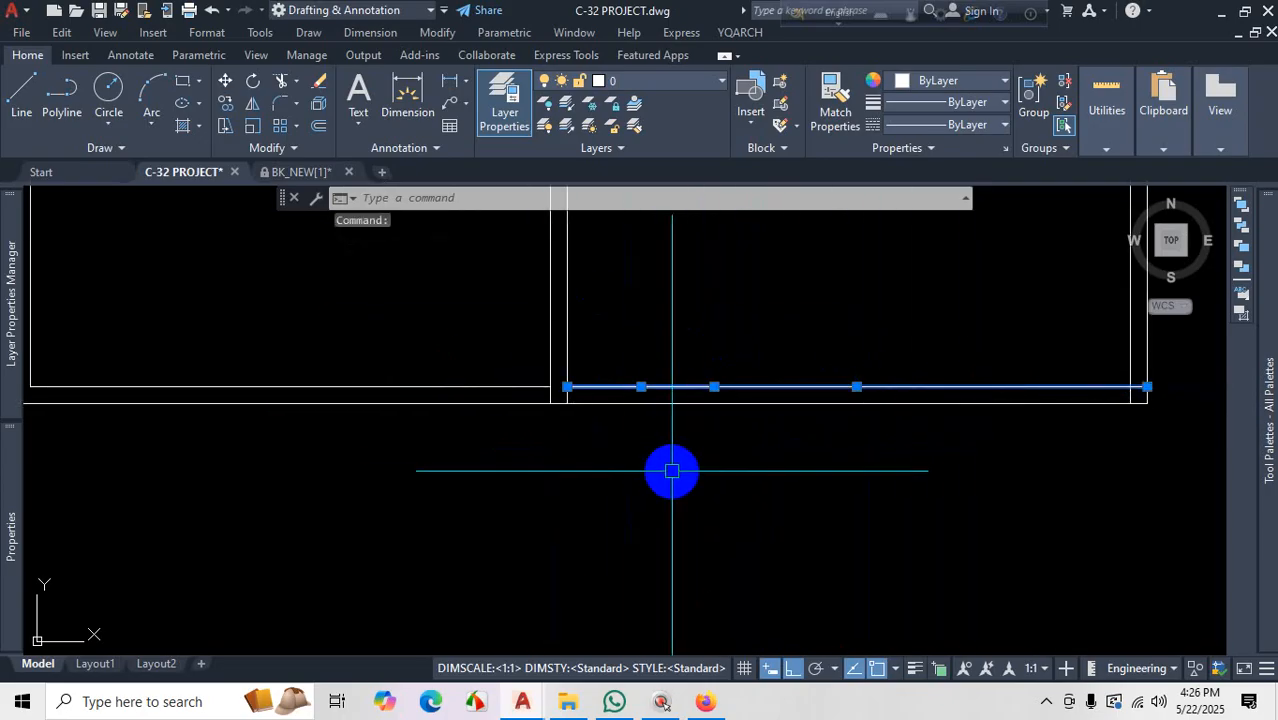
{"action": "key", "text": "Escape"}
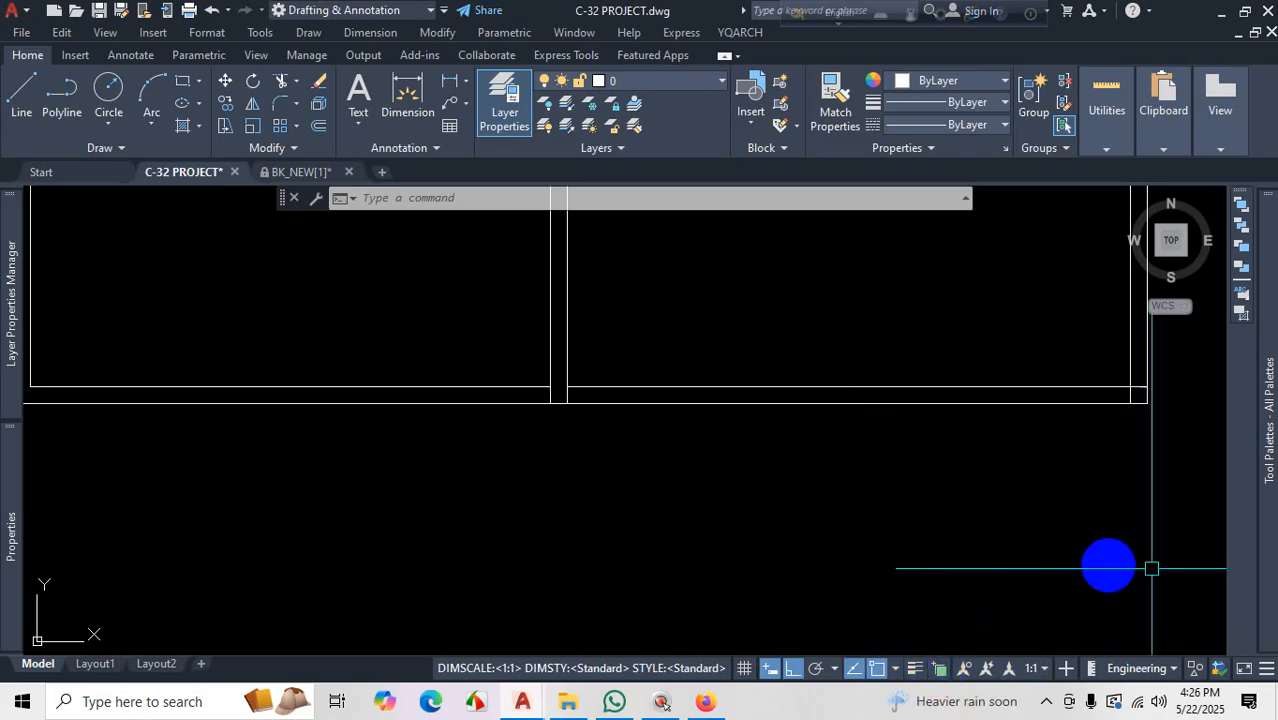
Check the Selection Cycling entry in the status bar customization list and turn selection cycling on
{"action": "left_click", "coordinate": [1268, 671]}
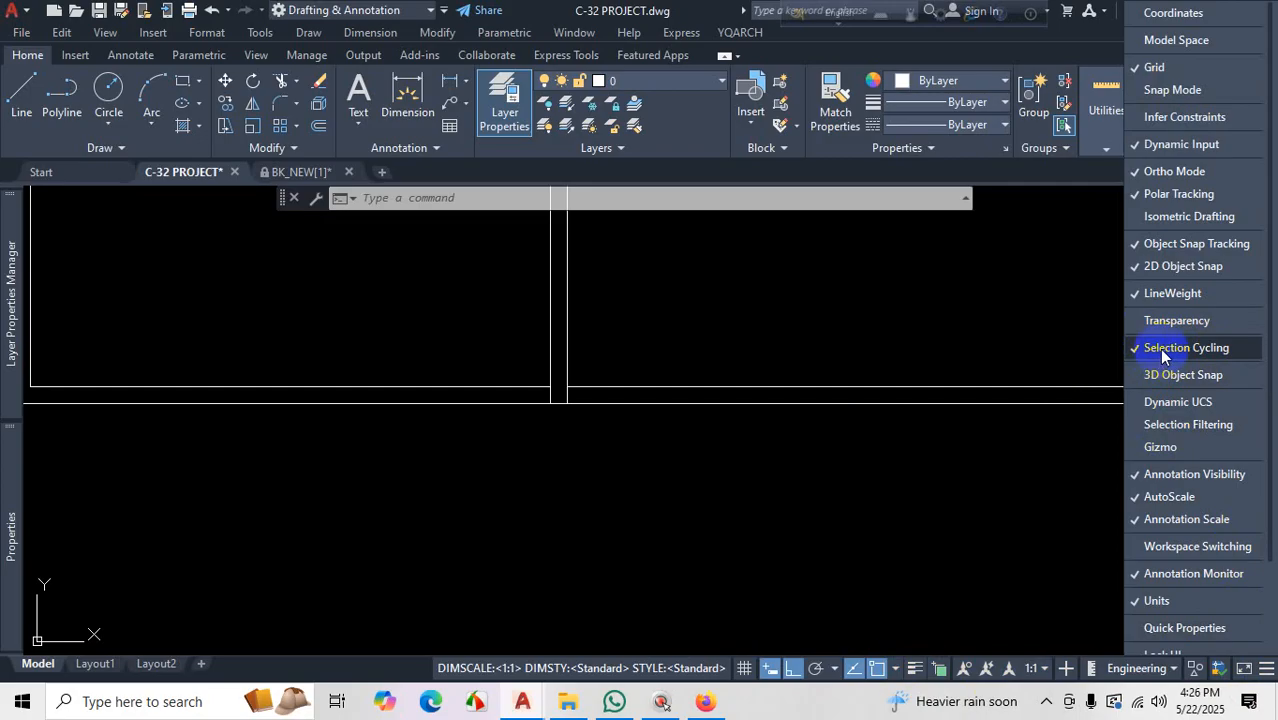
{"action": "left_click", "coordinate": [960, 578]}
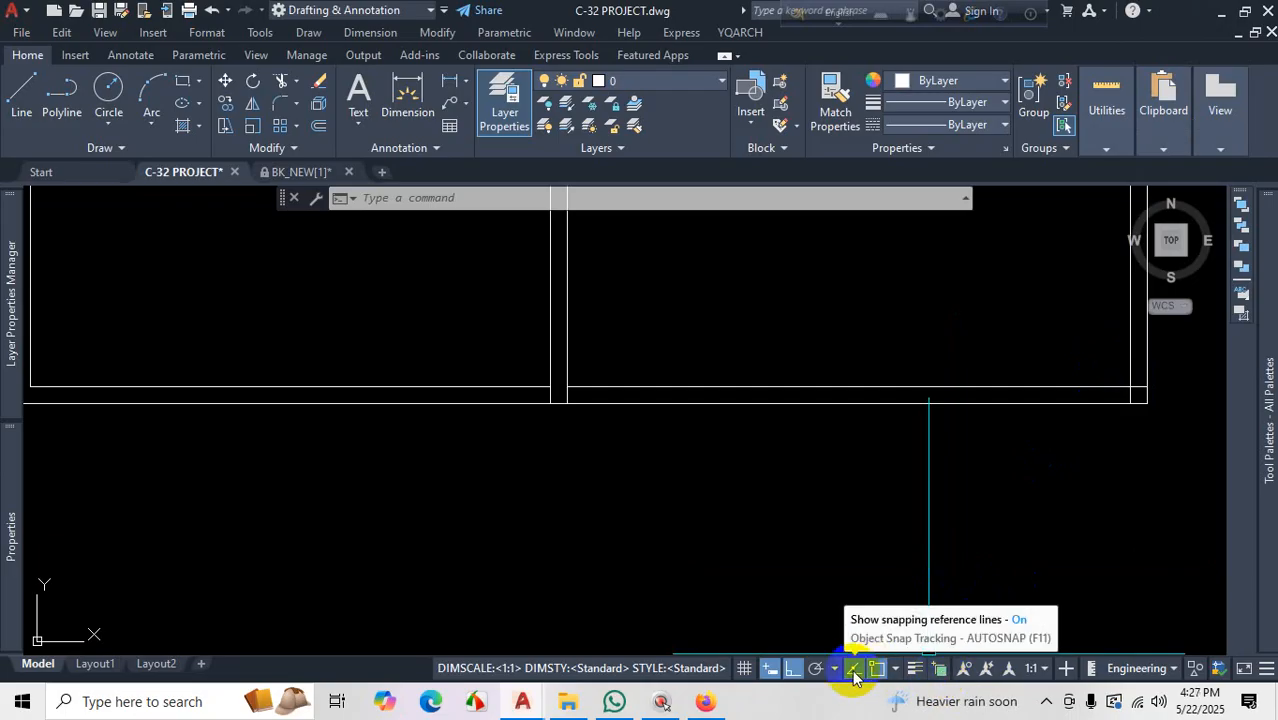
{"action": "left_click", "coordinate": [943, 673]}
Select the inner line of the rightmost room's bottom wall to check for overlapping segments, then clear the selection
{"action": "scroll", "coordinate": [916, 588], "scroll_direction": "down", "scroll_amount": 2}
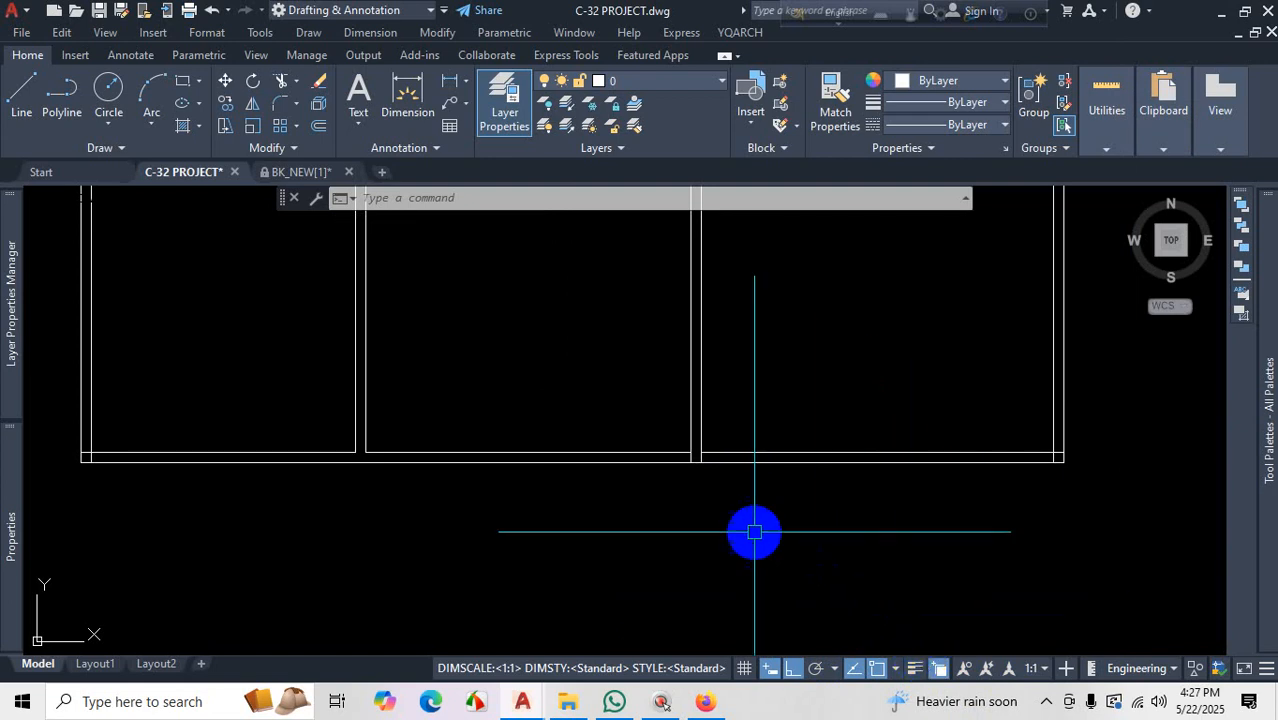
{"action": "scroll", "coordinate": [765, 524], "scroll_direction": "down", "scroll_amount": 2}
{"action": "scroll", "coordinate": [758, 490], "scroll_direction": "up", "scroll_amount": 4}
{"action": "scroll", "coordinate": [767, 519], "scroll_direction": "down", "scroll_amount": 4}
{"action": "scroll", "coordinate": [831, 495], "scroll_direction": "up", "scroll_amount": 4}
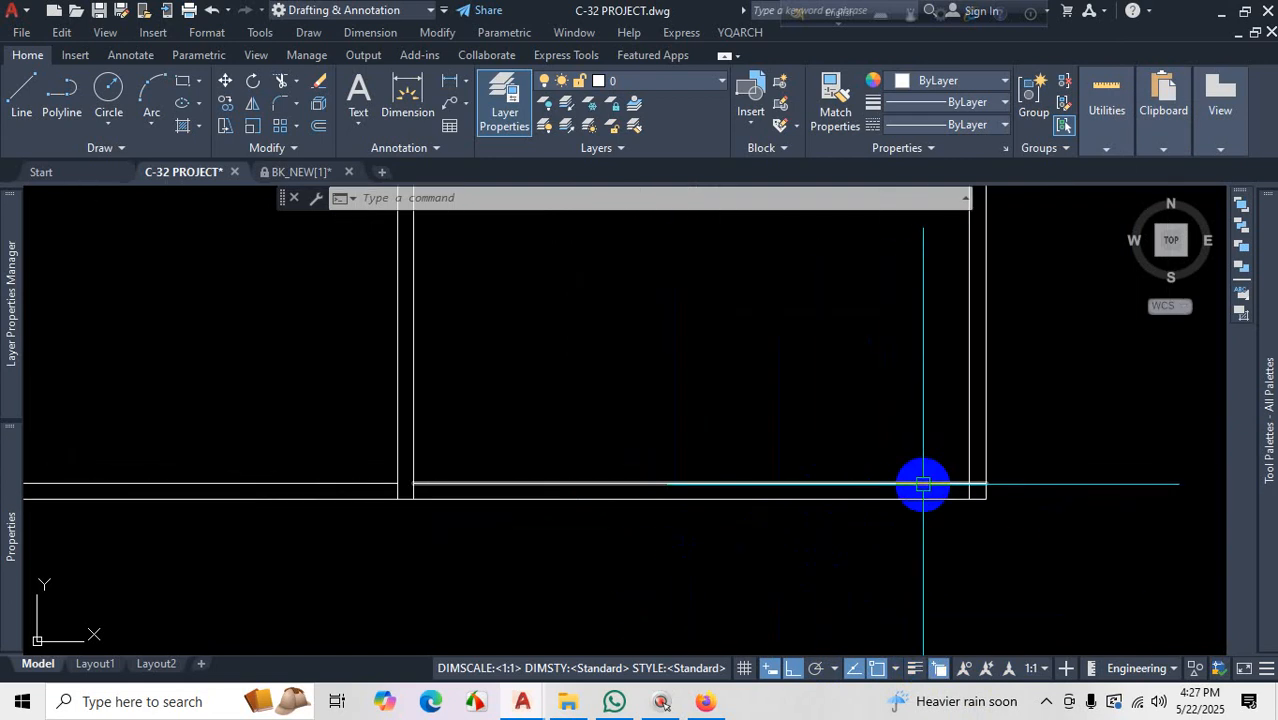
{"action": "left_click", "coordinate": [921, 484]}
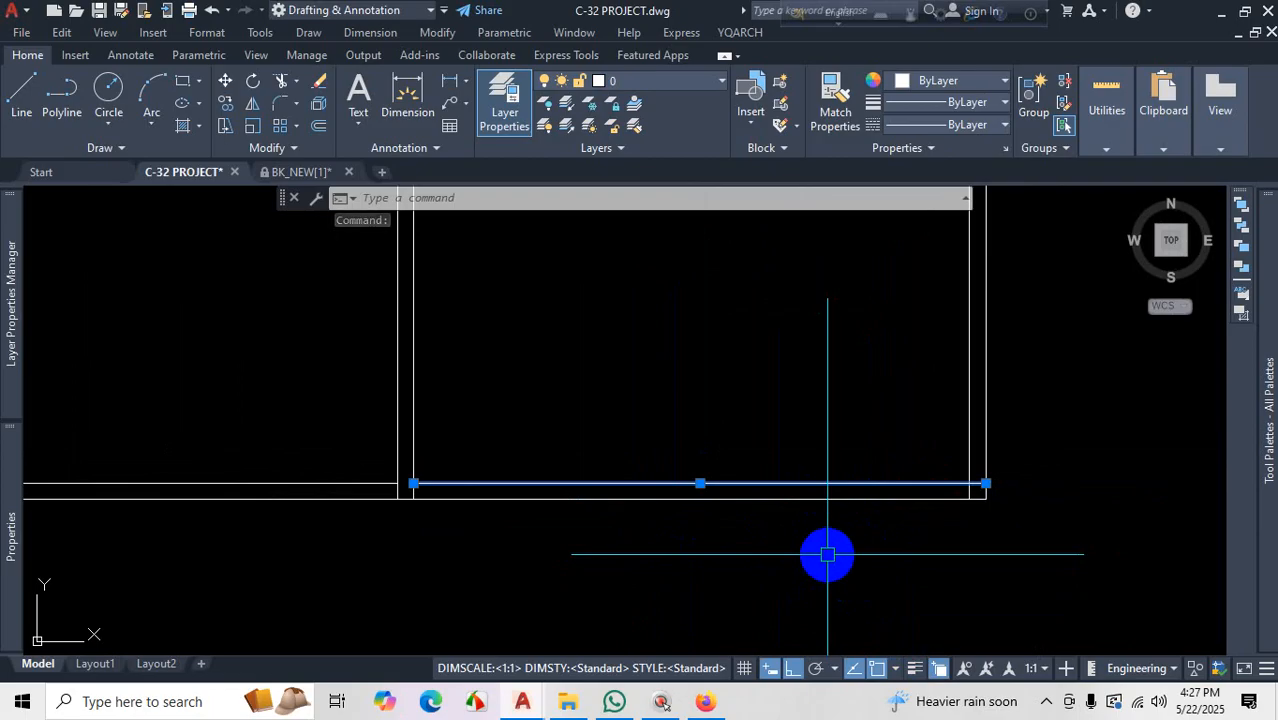
{"action": "key", "text": "Escape"}
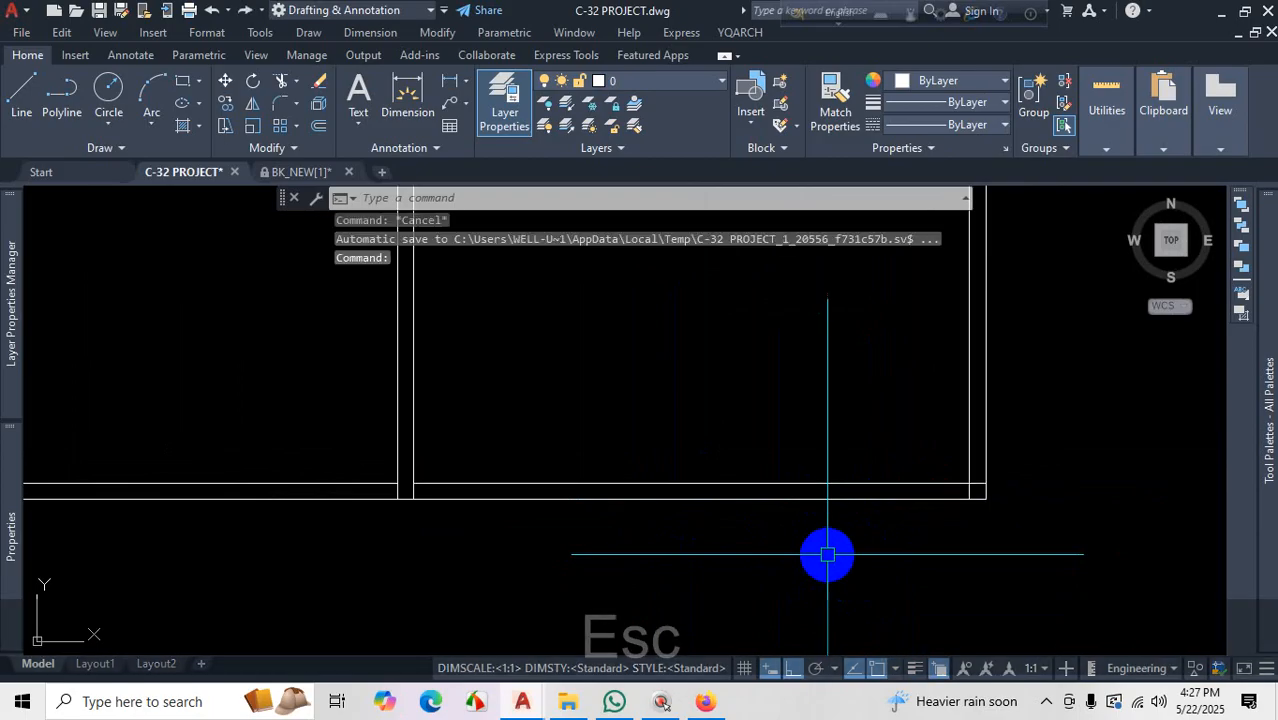
Check the bottom wall of the rightmost room for overlapping lines with selection cycling, then dismiss the selection list
{"action": "left_click", "coordinate": [467, 483]}
{"action": "left_click_drag", "start_coordinate": [628, 530], "coordinate": [697, 262]}
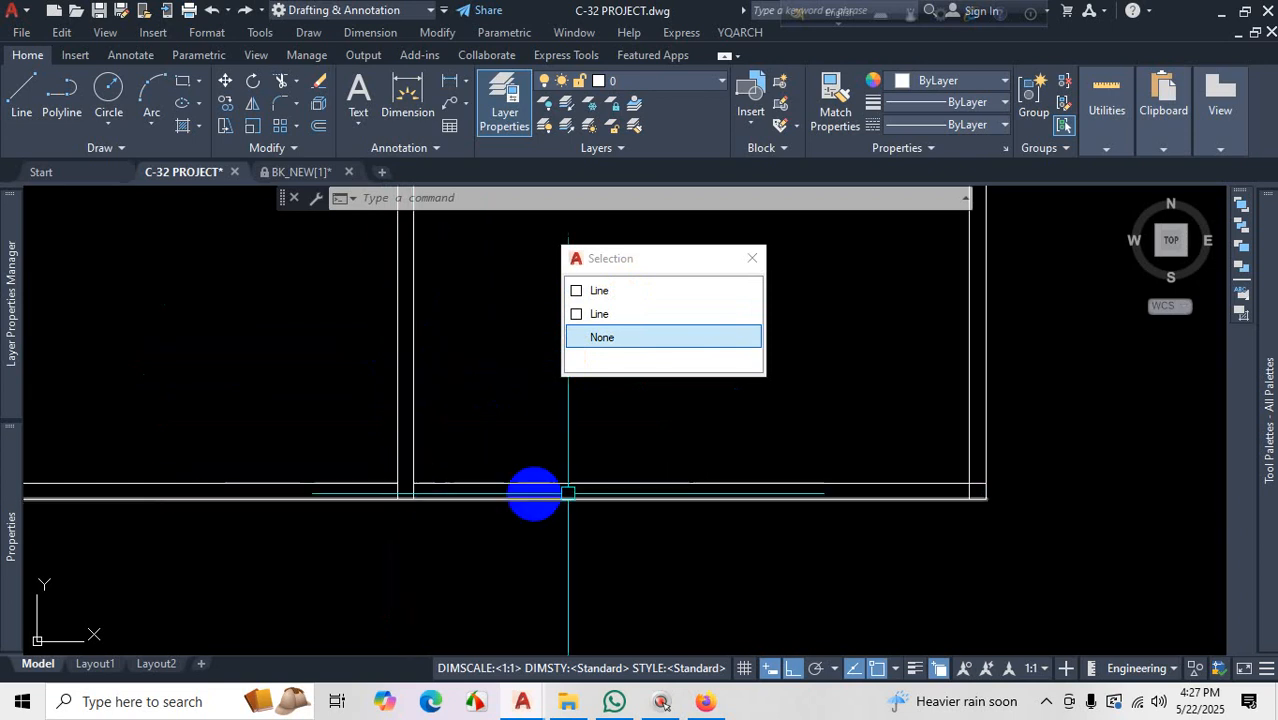
{"action": "mouse_move", "coordinate": [445, 489]}
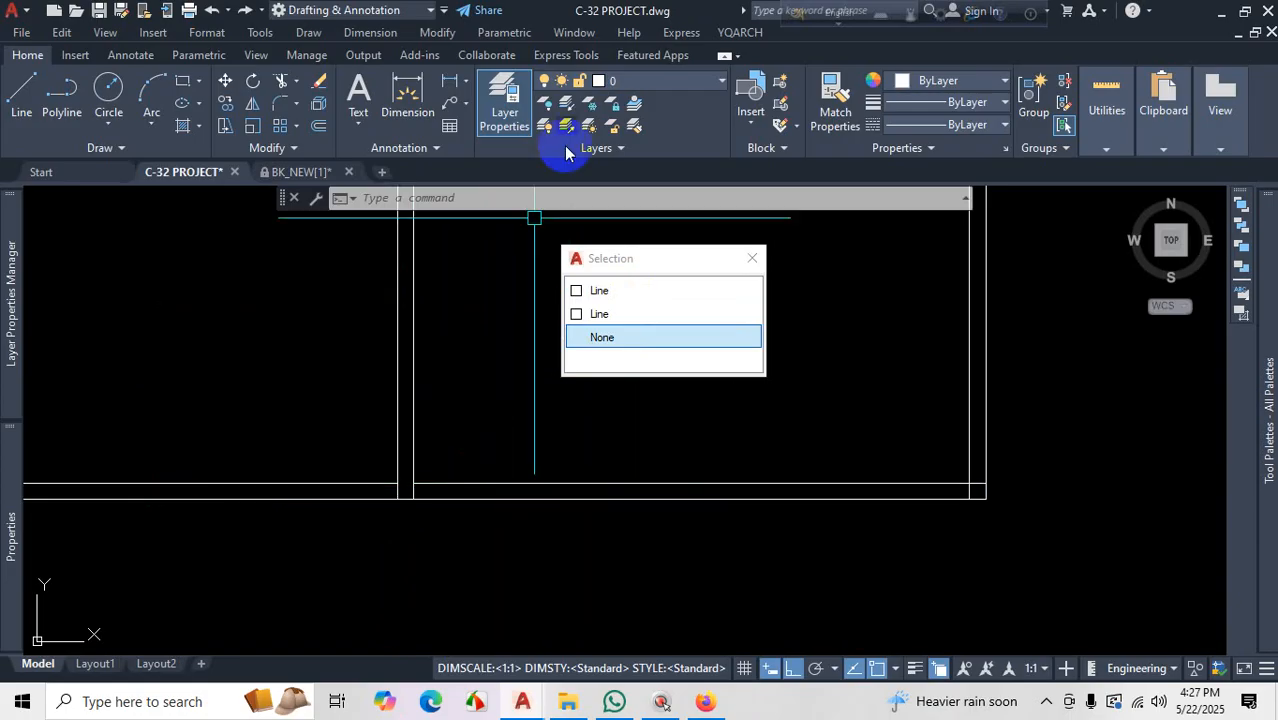
{"action": "key", "text": "Escape"}
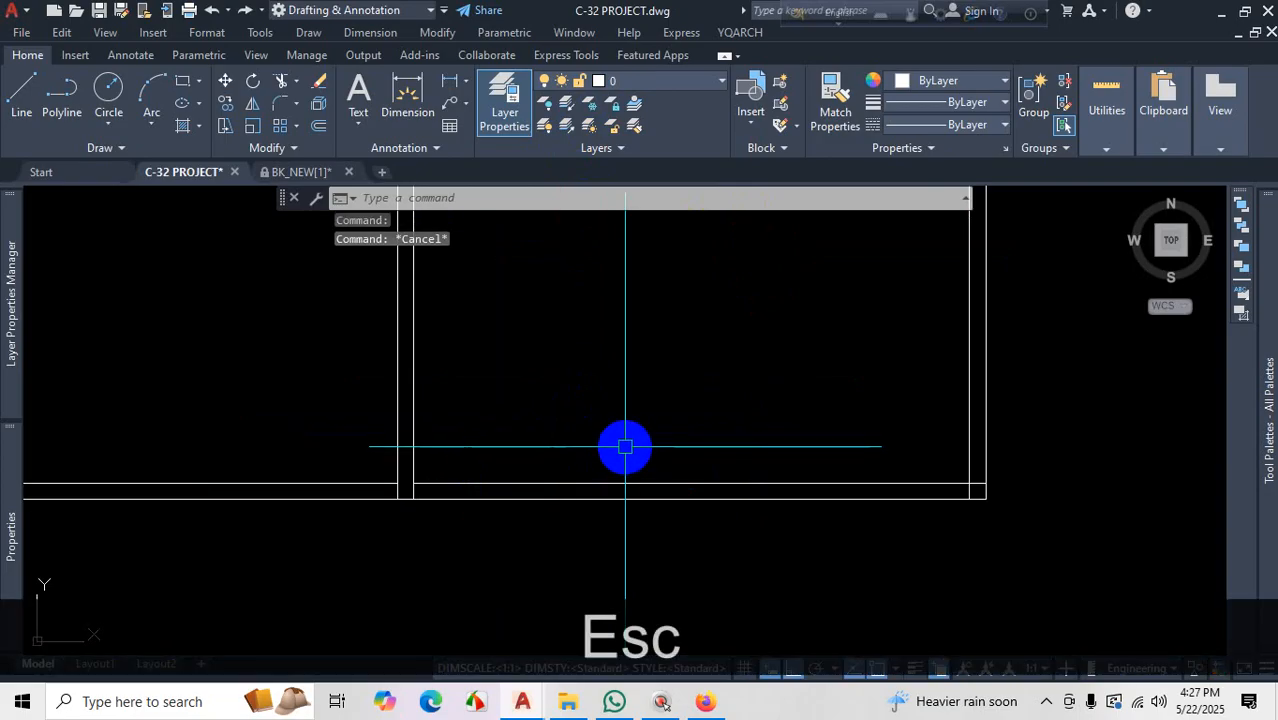
Undo the last extension of the inner bottom wall line in the rightmost room
{"action": "key", "text": "ctrl+z"}
{"action": "key", "text": "ctrl+z"}
{"action": "scroll", "coordinate": [618, 420], "scroll_direction": "down", "scroll_amount": 6}
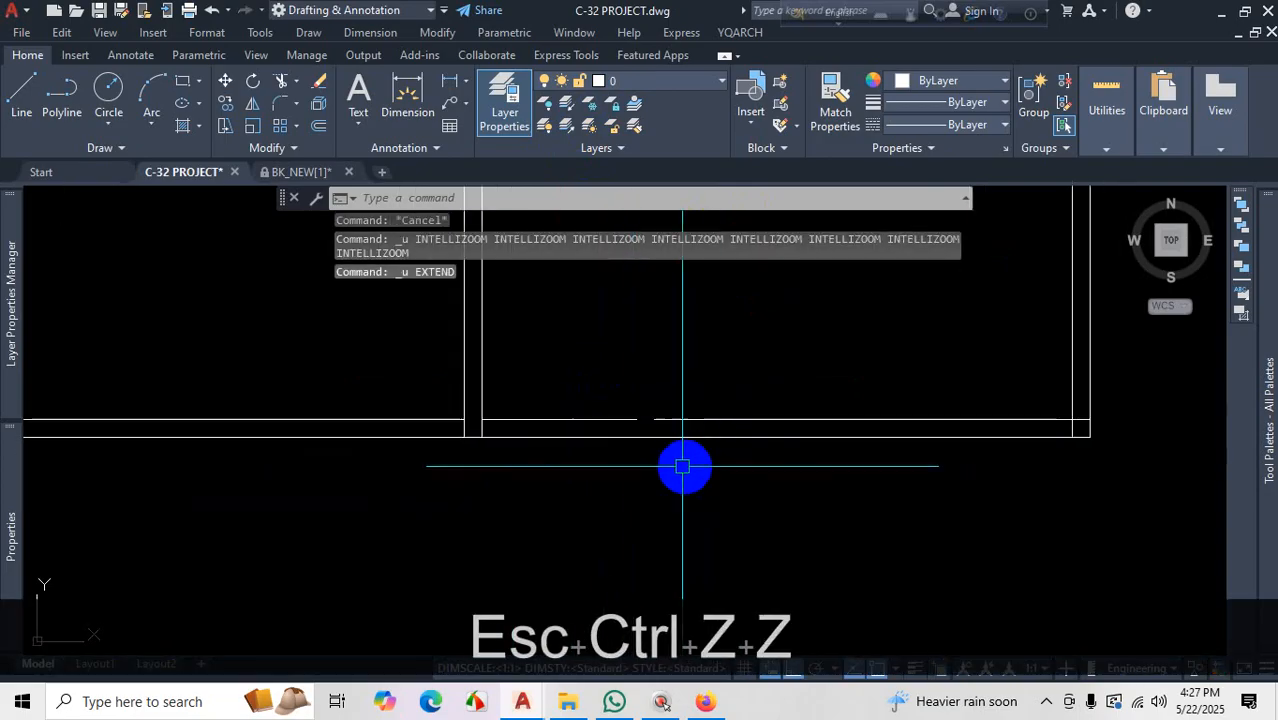
{"action": "scroll", "coordinate": [682, 465], "scroll_direction": "up", "scroll_amount": 2}
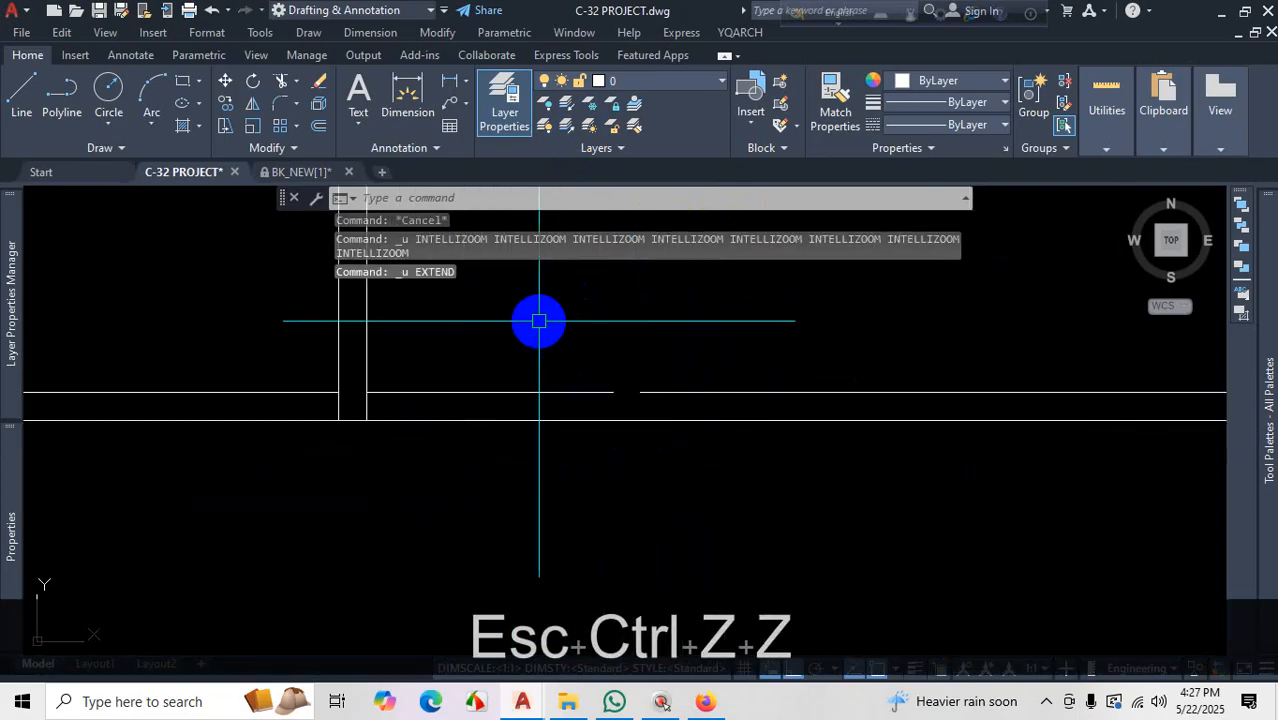
Find the Join command among the extended modify tools and read its description
{"action": "left_click", "coordinate": [307, 151]}
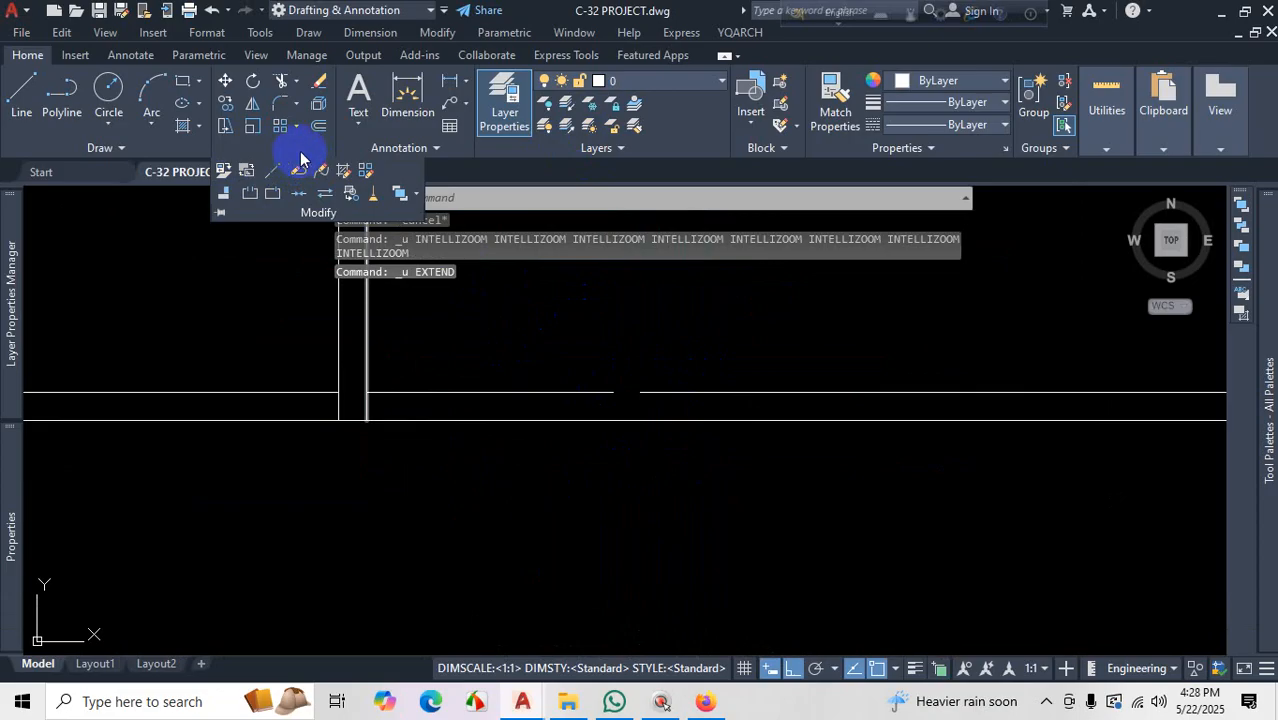
{"action": "key", "text": "ctrl"}
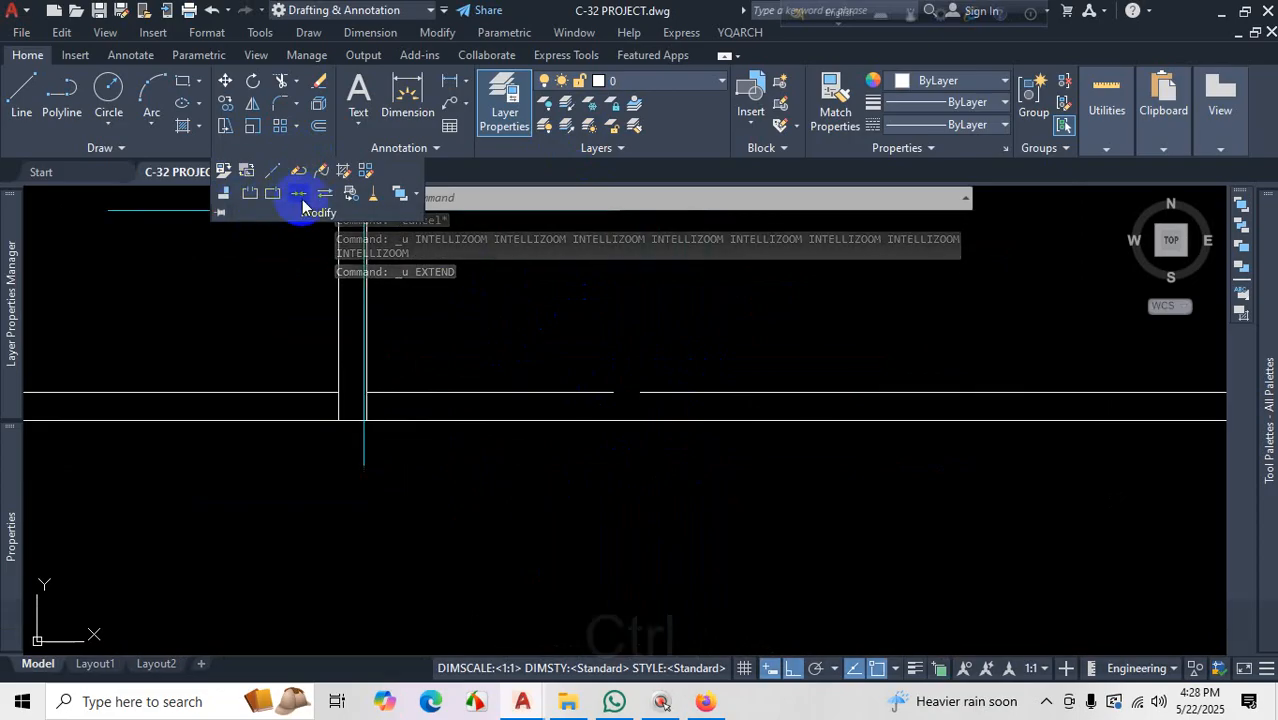
{"action": "key", "text": "ctrl+1"}
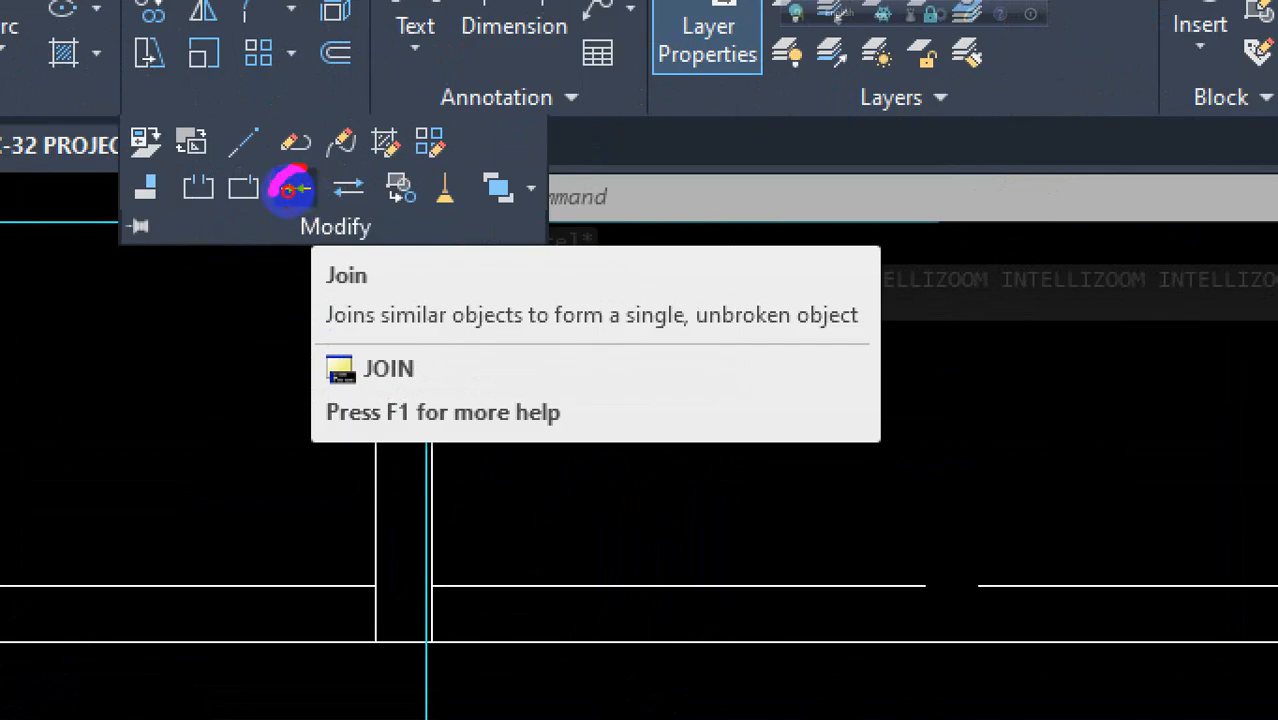
{"action": "left_click_drag", "start_coordinate": [290, 188], "coordinate": [340, 192]}
{"action": "left_click_drag", "start_coordinate": [310, 232], "coordinate": [312, 275]}
{"action": "key", "text": "Escape"}
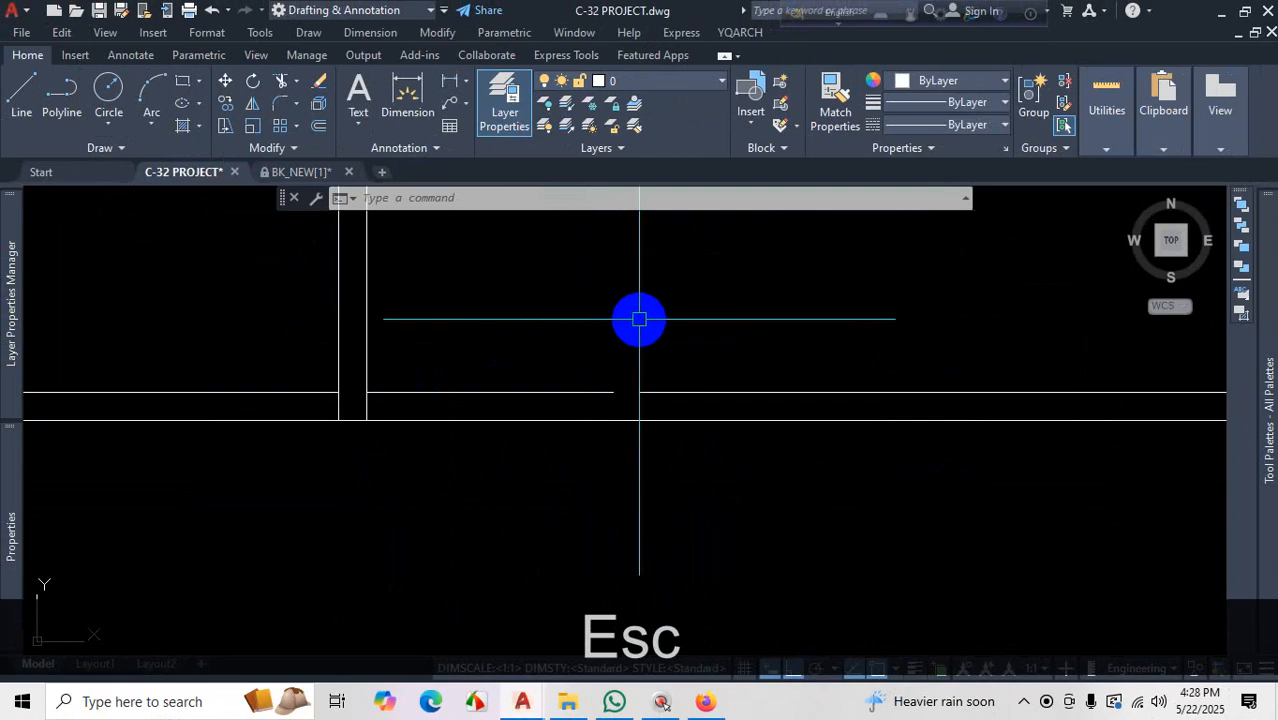
Join the two inner line segments on either side of the gap in the rightmost room's bottom wall
{"action": "type", "text": "j"}
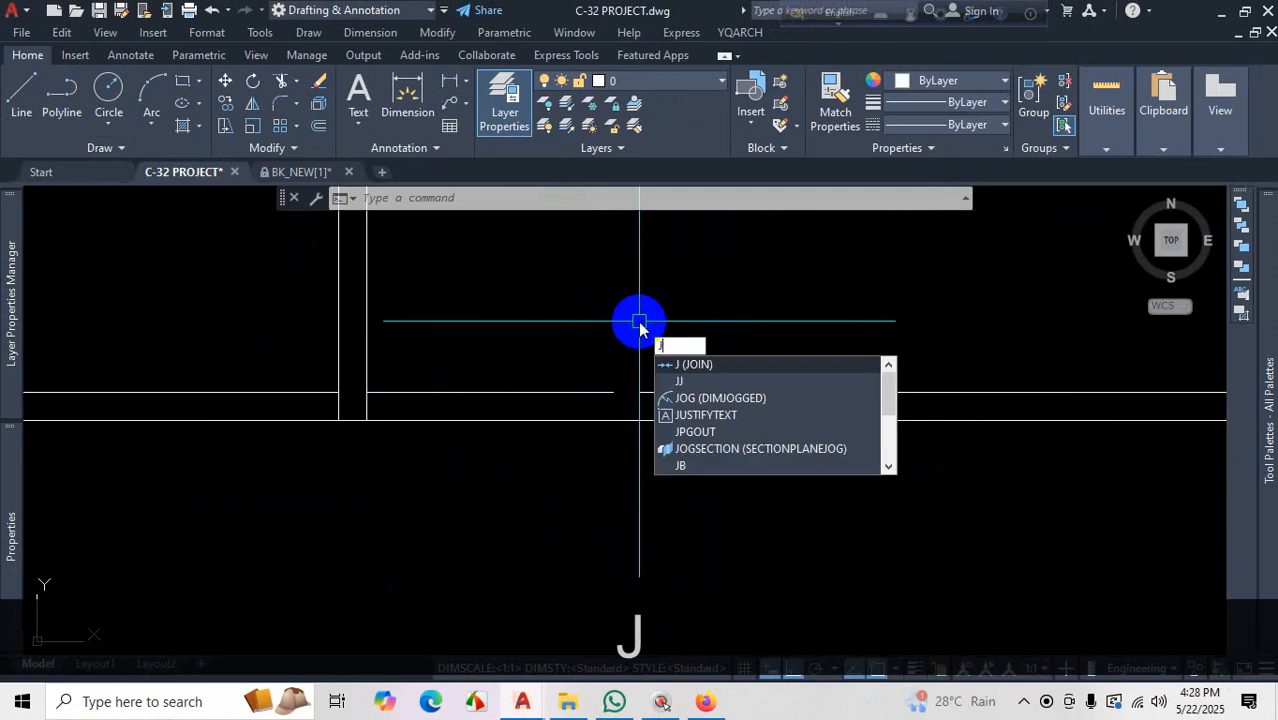
{"action": "key", "text": "Return"}
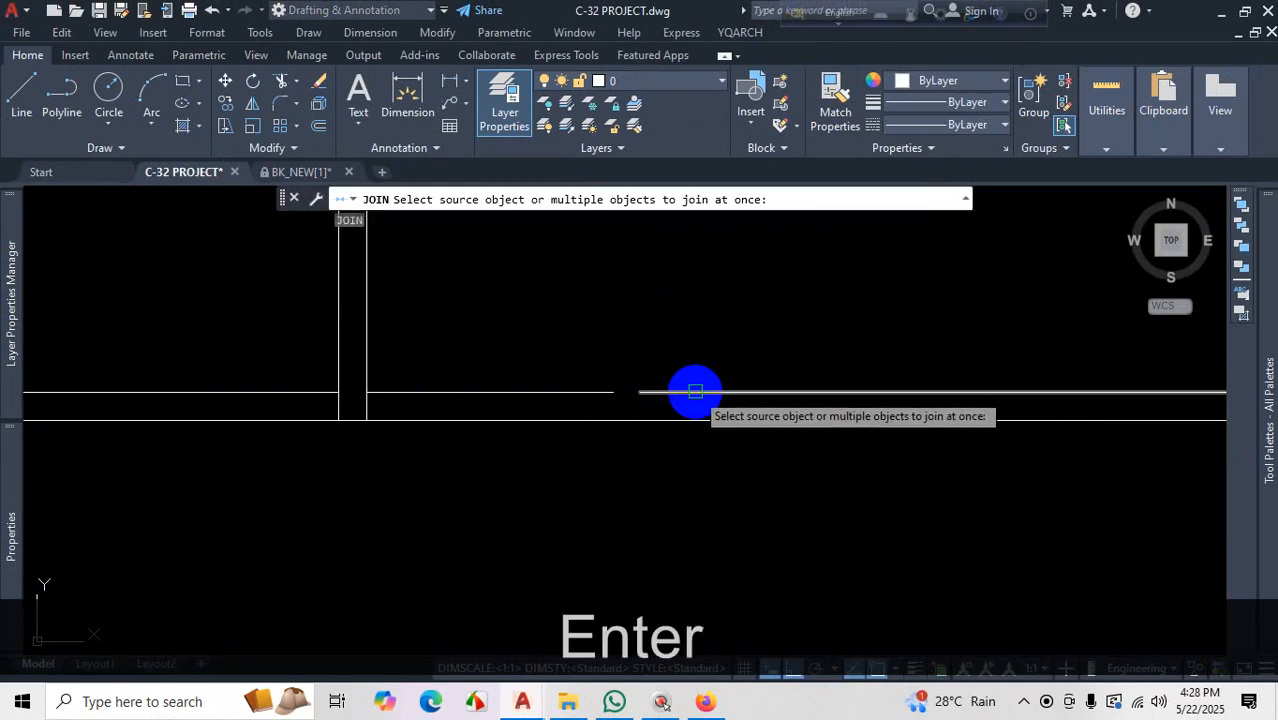
{"action": "left_click", "coordinate": [690, 392]}
{"action": "left_click", "coordinate": [592, 393]}
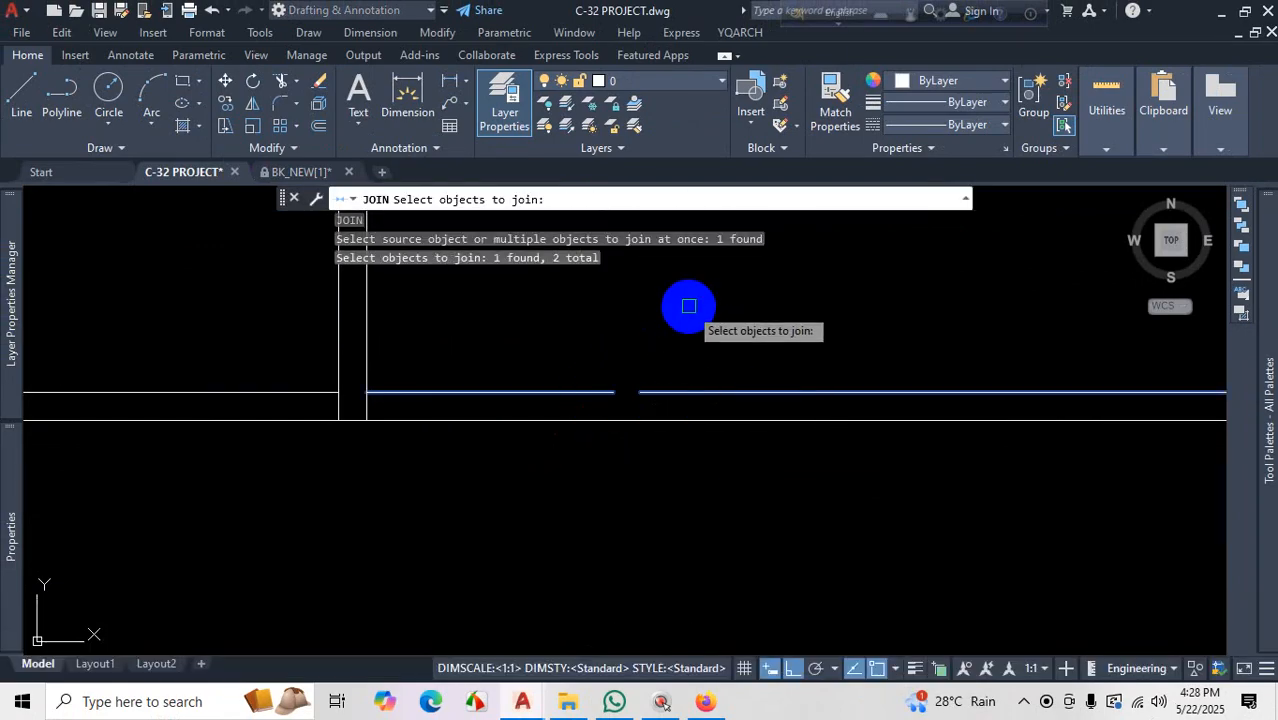
{"action": "key", "text": "Return"}
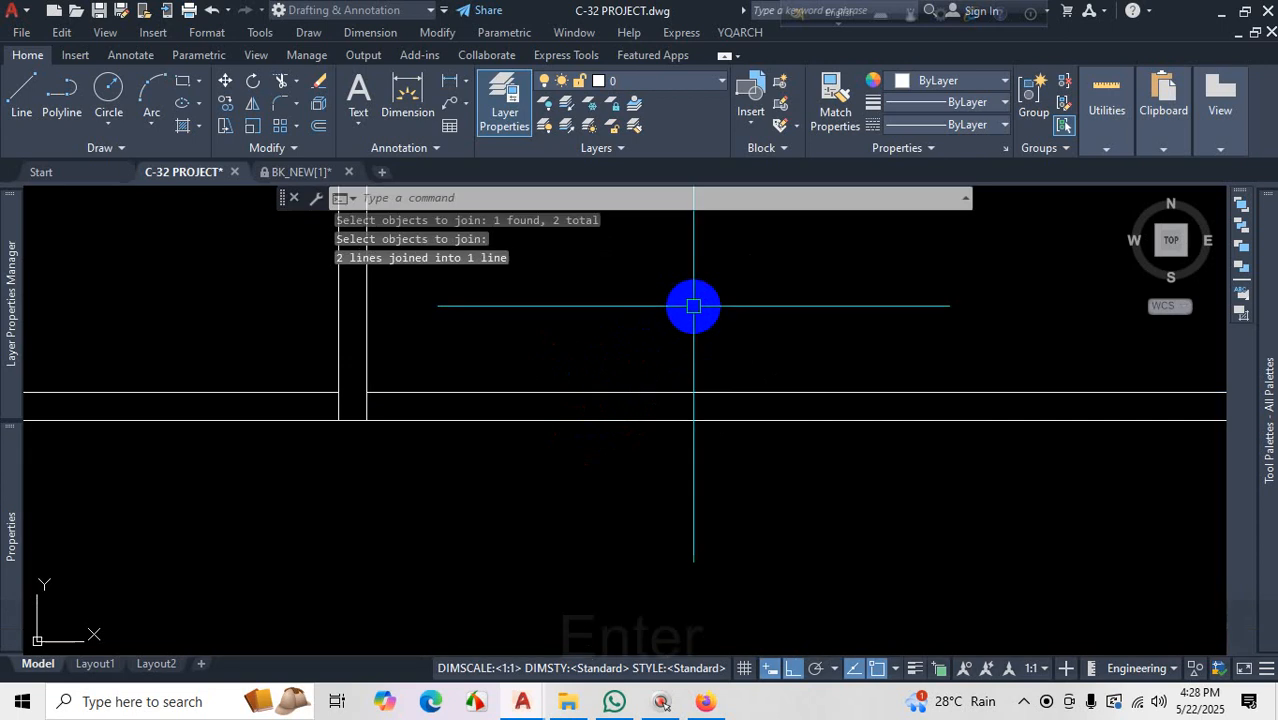
Select the joined inner bottom wall line to inspect its full extent, then clear the selection
{"action": "left_click", "coordinate": [650, 392]}
{"action": "scroll", "coordinate": [542, 419], "scroll_direction": "down", "scroll_amount": 3}
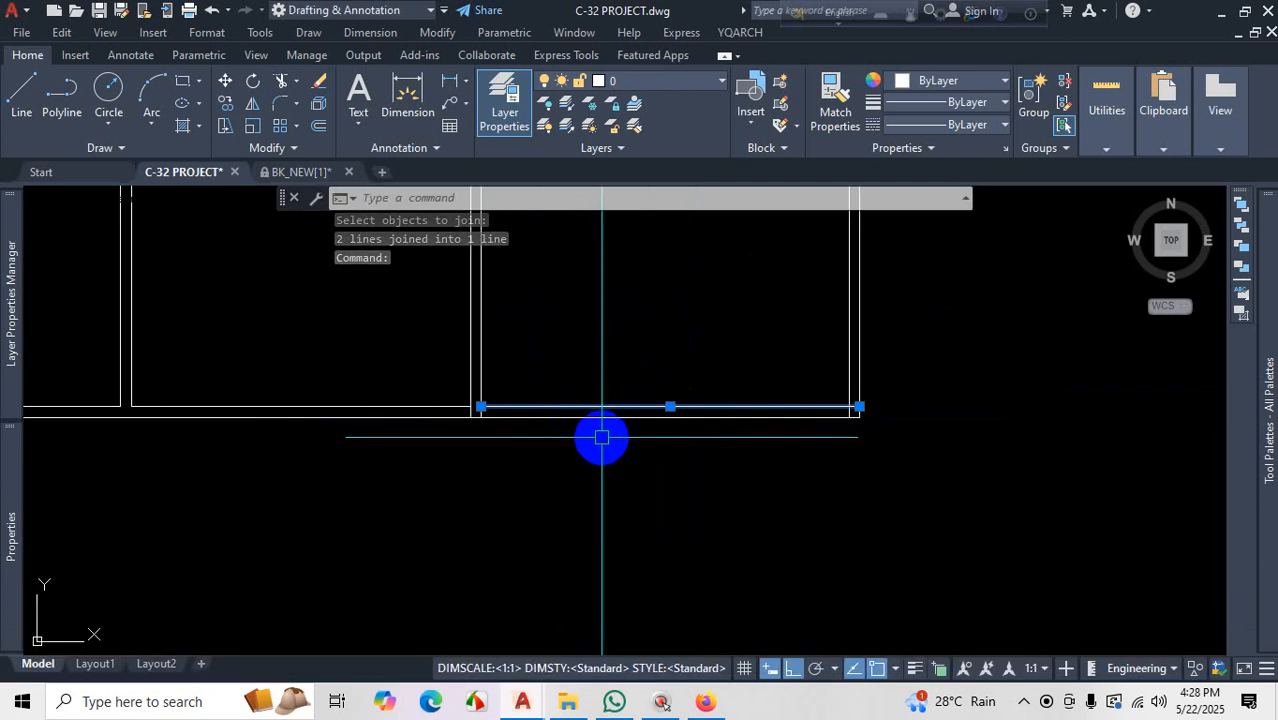
{"action": "key", "text": "Escape"}
{"action": "key", "text": "Escape"}
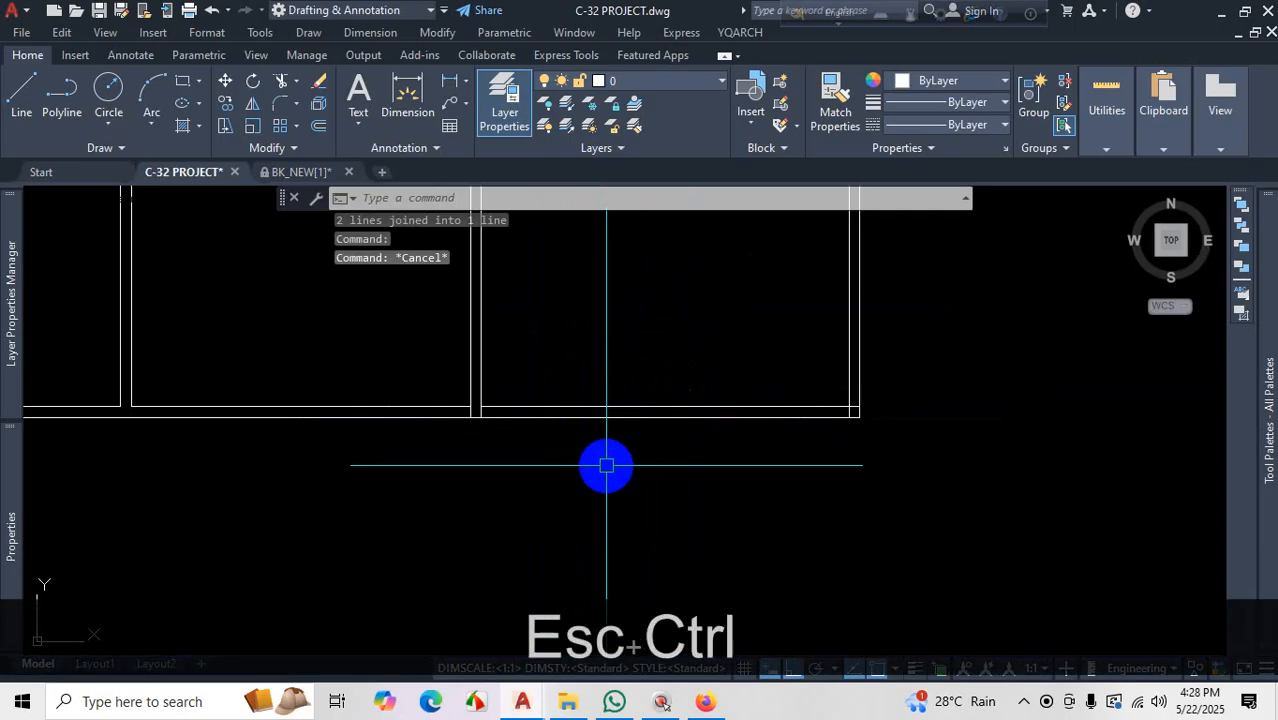
Undo the join of the two inner bottom wall segments
{"action": "key", "text": "ctrl+z"}
{"action": "key", "text": "ctrl+z"}
{"action": "scroll", "coordinate": [625, 422], "scroll_direction": "up", "scroll_amount": 3}
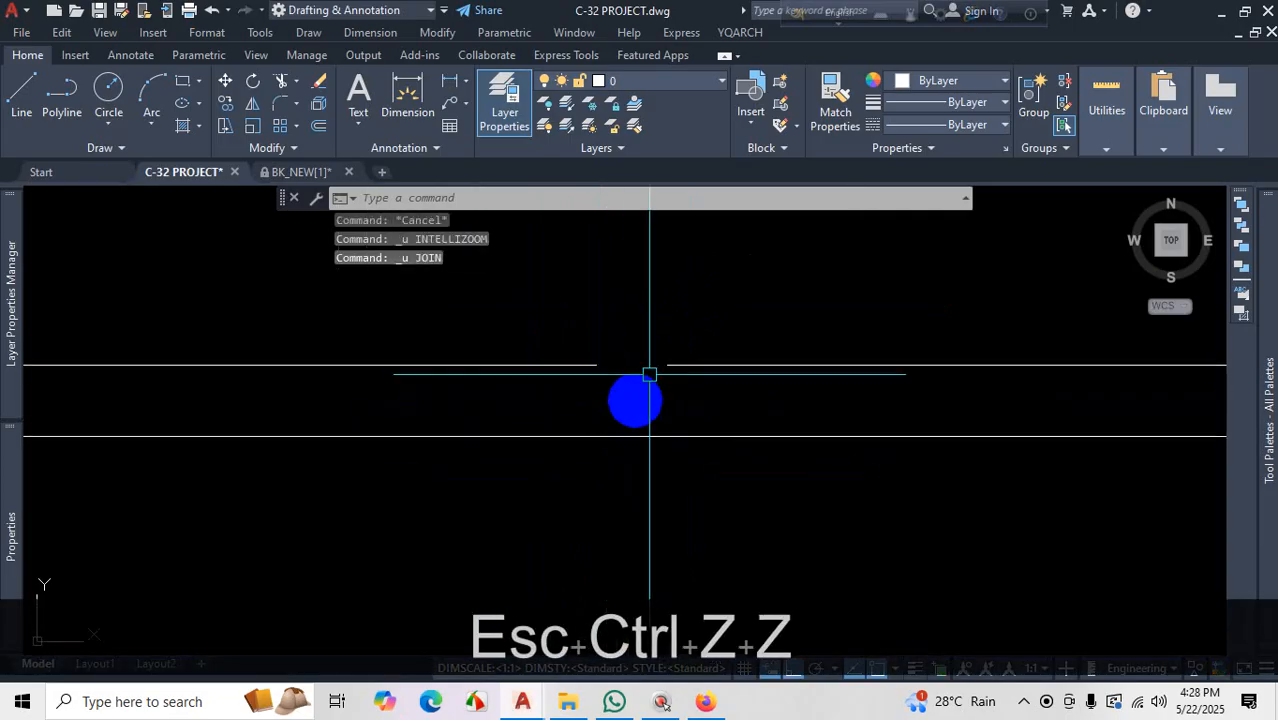
{"action": "left_click", "coordinate": [712, 320]}
{"action": "left_click", "coordinate": [538, 392]}
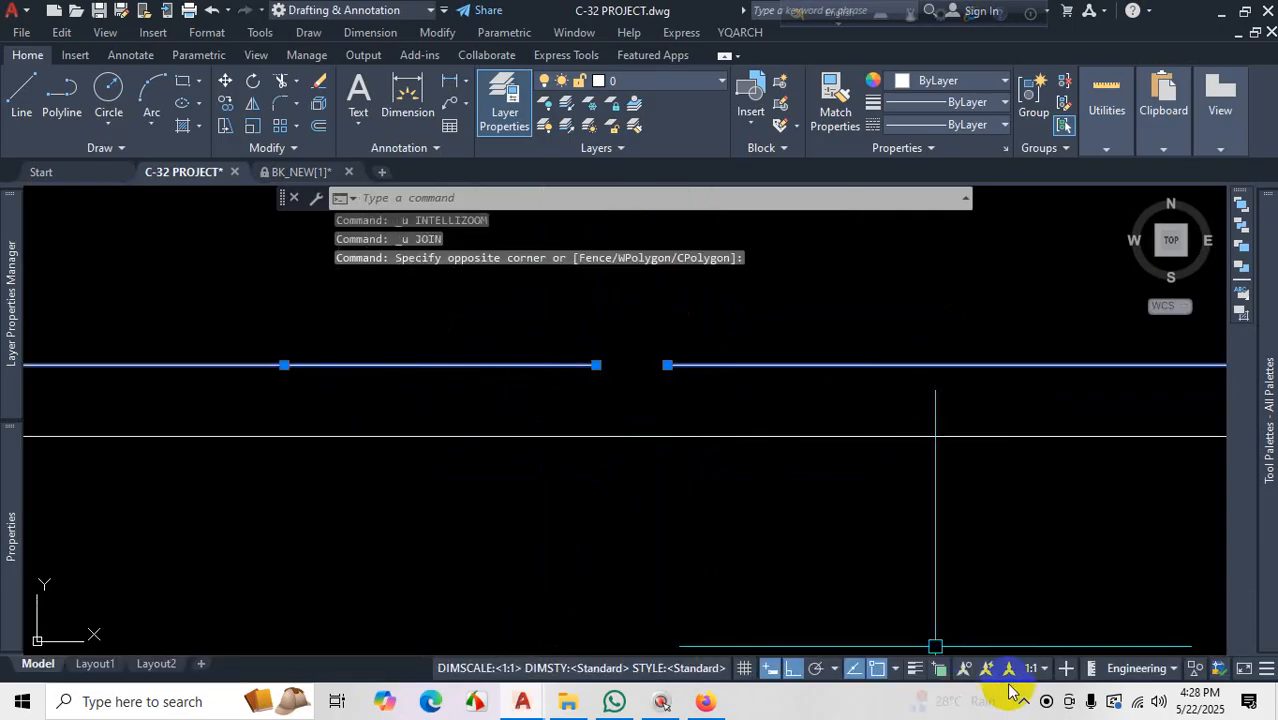
{"action": "left_click", "coordinate": [1025, 706]}
{"action": "left_click", "coordinate": [1047, 629]}
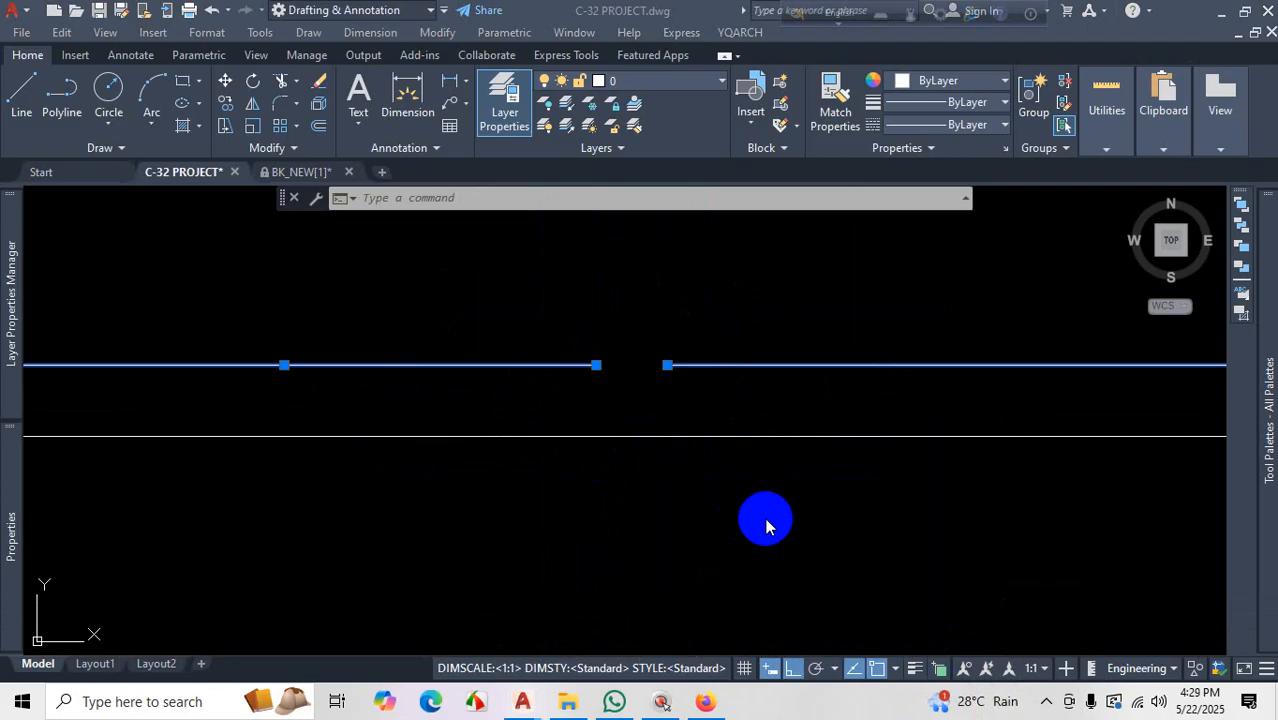
{"action": "key", "text": "Escape"}
{"action": "scroll", "coordinate": [768, 514], "scroll_direction": "down", "scroll_amount": 2}
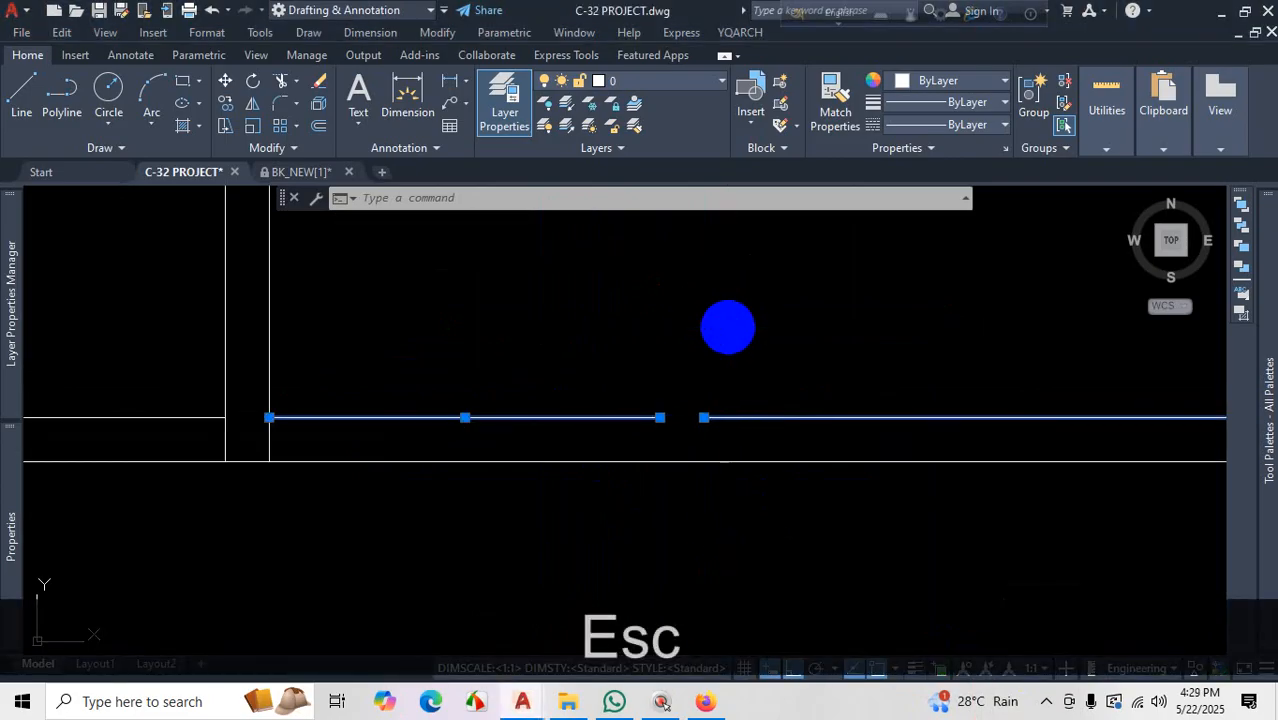
{"action": "key", "text": "Escape"}
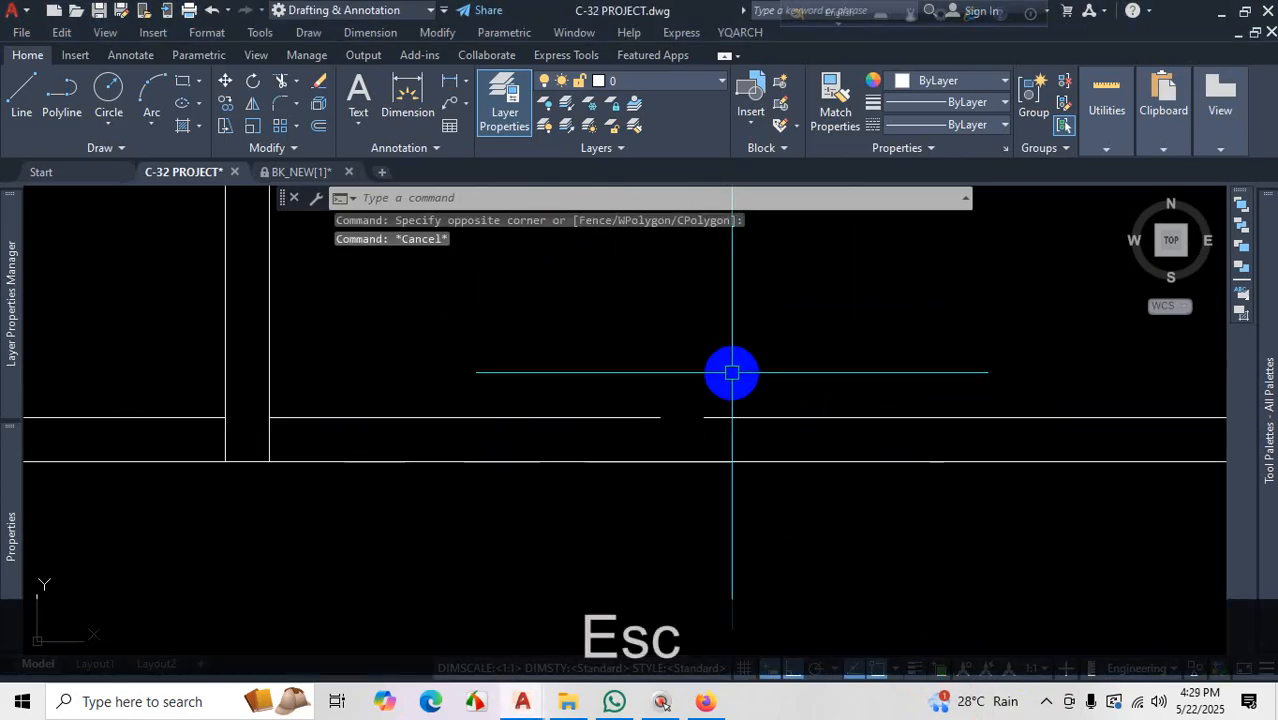
Preselect both inner bottom wall segments beside the gap with a crossing window and join them into one line
{"action": "left_click", "coordinate": [721, 384]}
{"action": "left_click", "coordinate": [652, 427]}
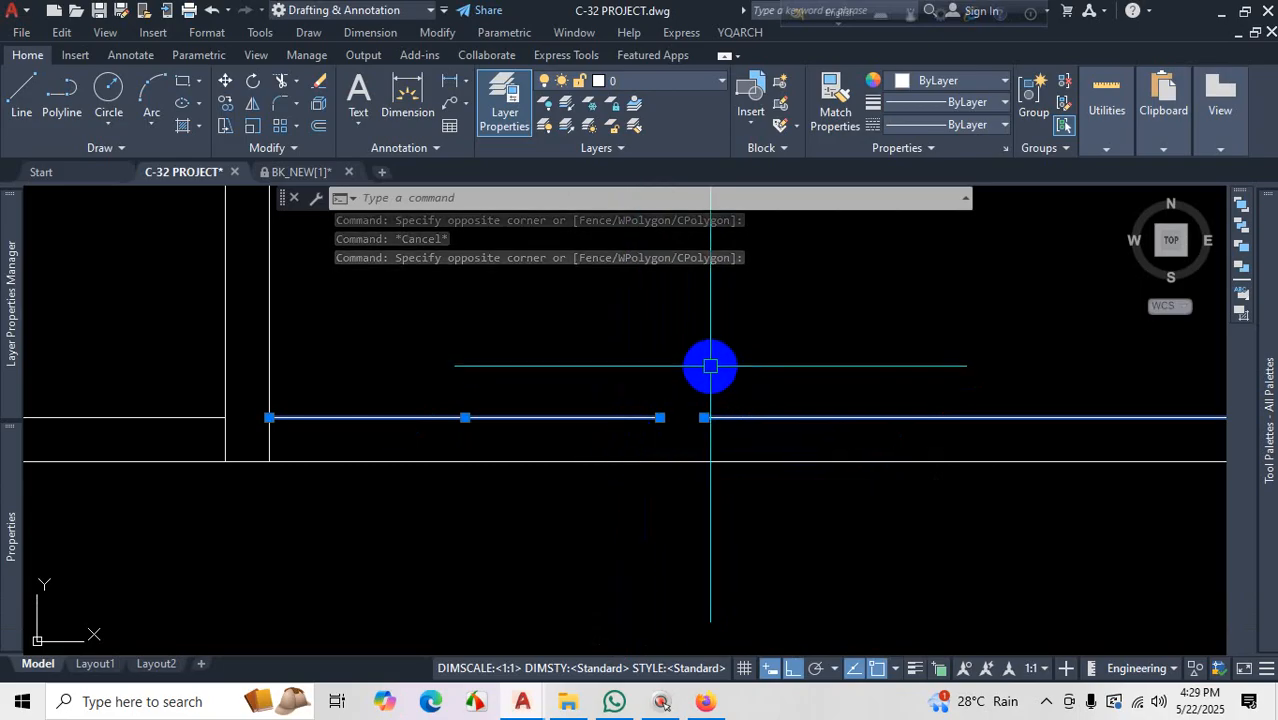
{"action": "type", "text": "j"}
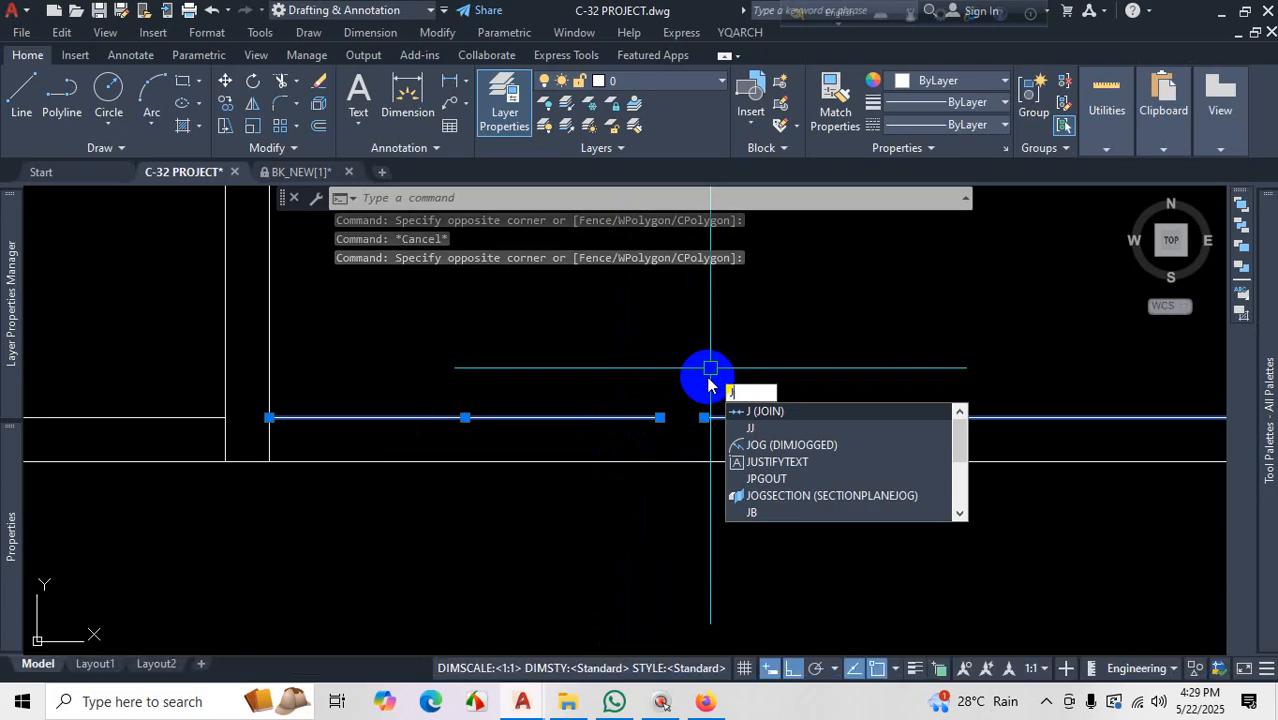
{"action": "key", "text": "Return"}
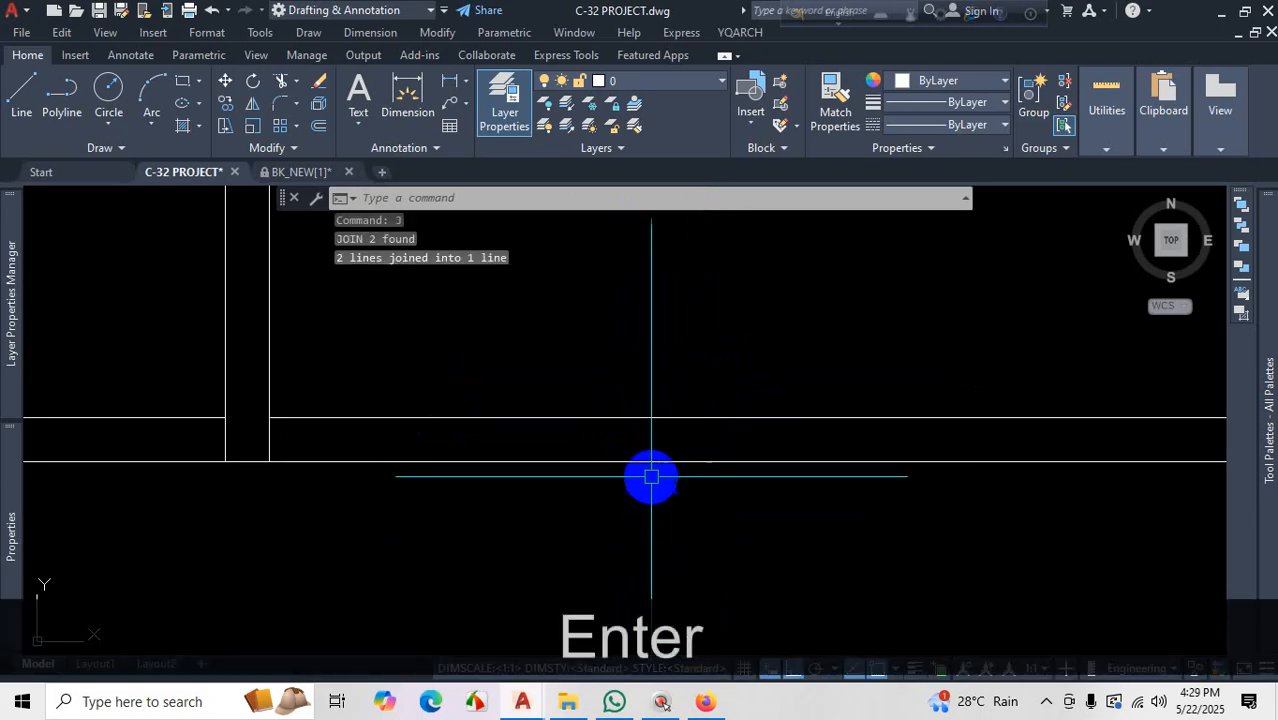
Look over the floor plan's walls and review the detailed description of the Join tool
{"action": "scroll", "coordinate": [650, 474], "scroll_direction": "down", "scroll_amount": 4}
{"action": "scroll", "coordinate": [723, 287], "scroll_direction": "up", "scroll_amount": 4}
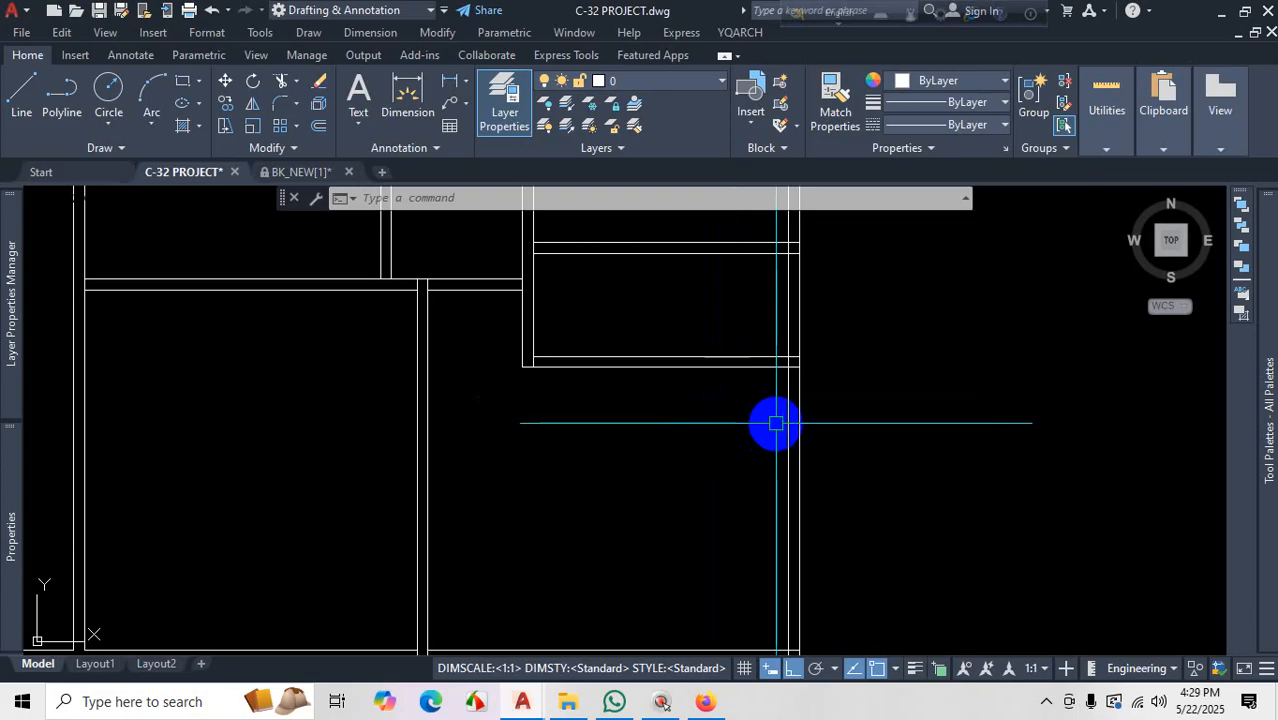
{"action": "scroll", "coordinate": [772, 484], "scroll_direction": "down", "scroll_amount": 2}
{"action": "scroll", "coordinate": [740, 483], "scroll_direction": "up", "scroll_amount": 2}
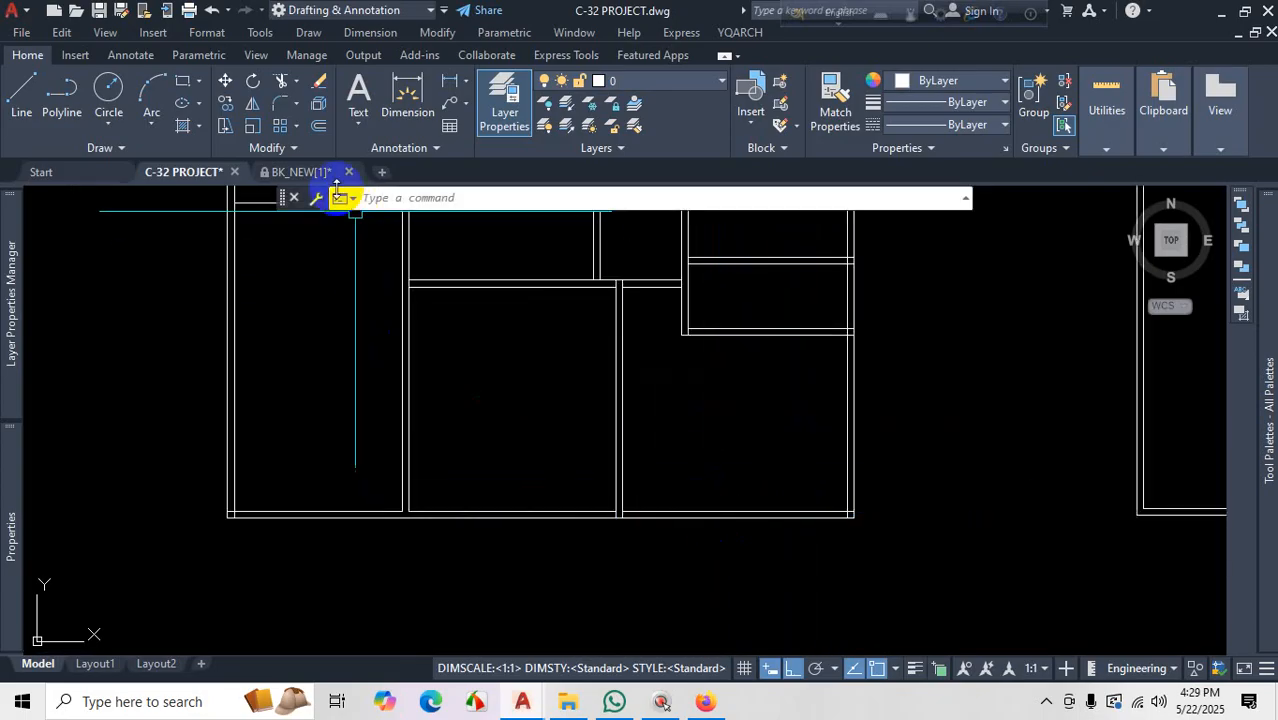
{"action": "left_click", "coordinate": [299, 150]}
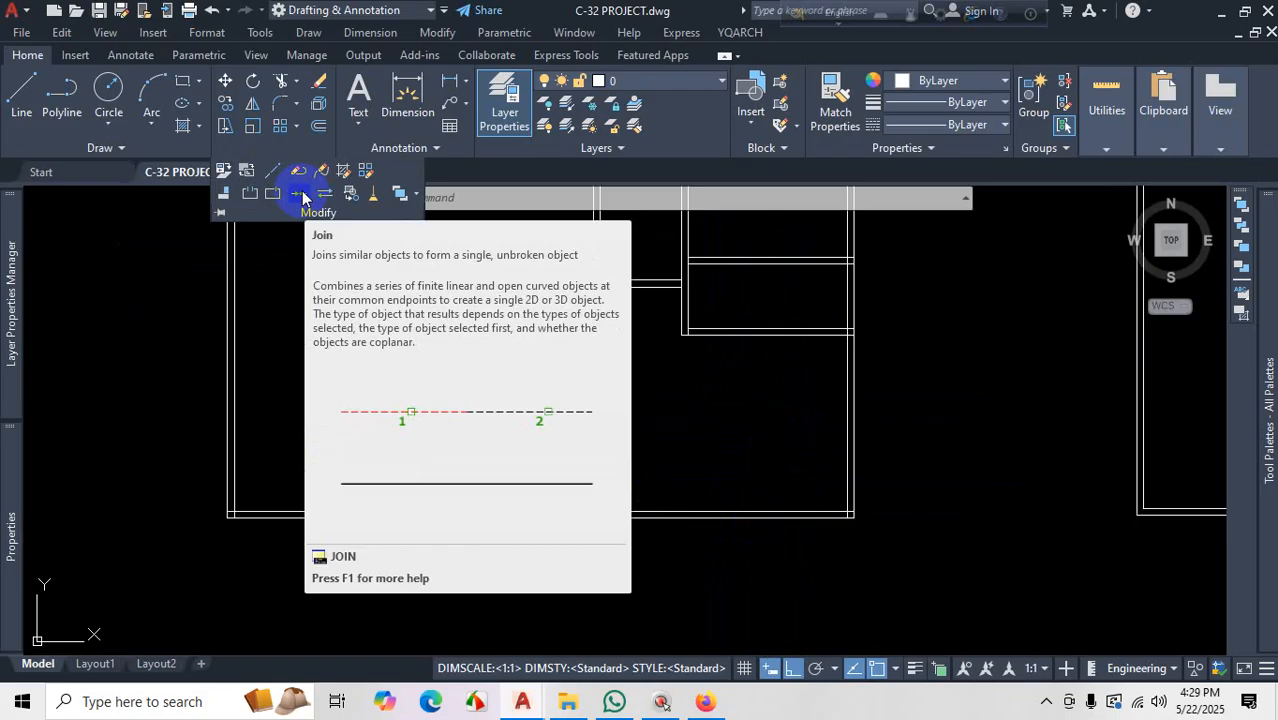
{"action": "left_click", "coordinate": [302, 191]}
{"action": "key", "text": "Escape"}
{"action": "scroll", "coordinate": [699, 451], "scroll_direction": "down", "scroll_amount": 5}
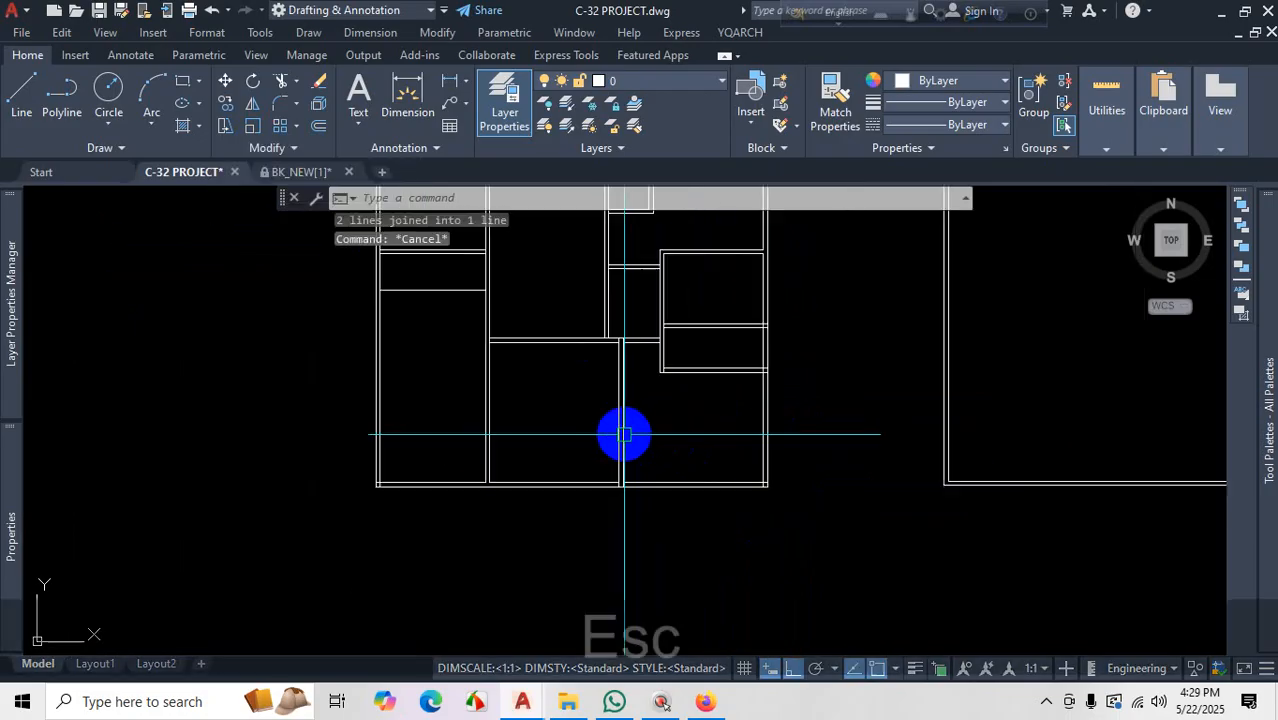
Trim the ends of both vertical partition lines inside the top wall, right of the top-left room, with a fence
{"action": "scroll", "coordinate": [700, 410], "scroll_direction": "up", "scroll_amount": 4}
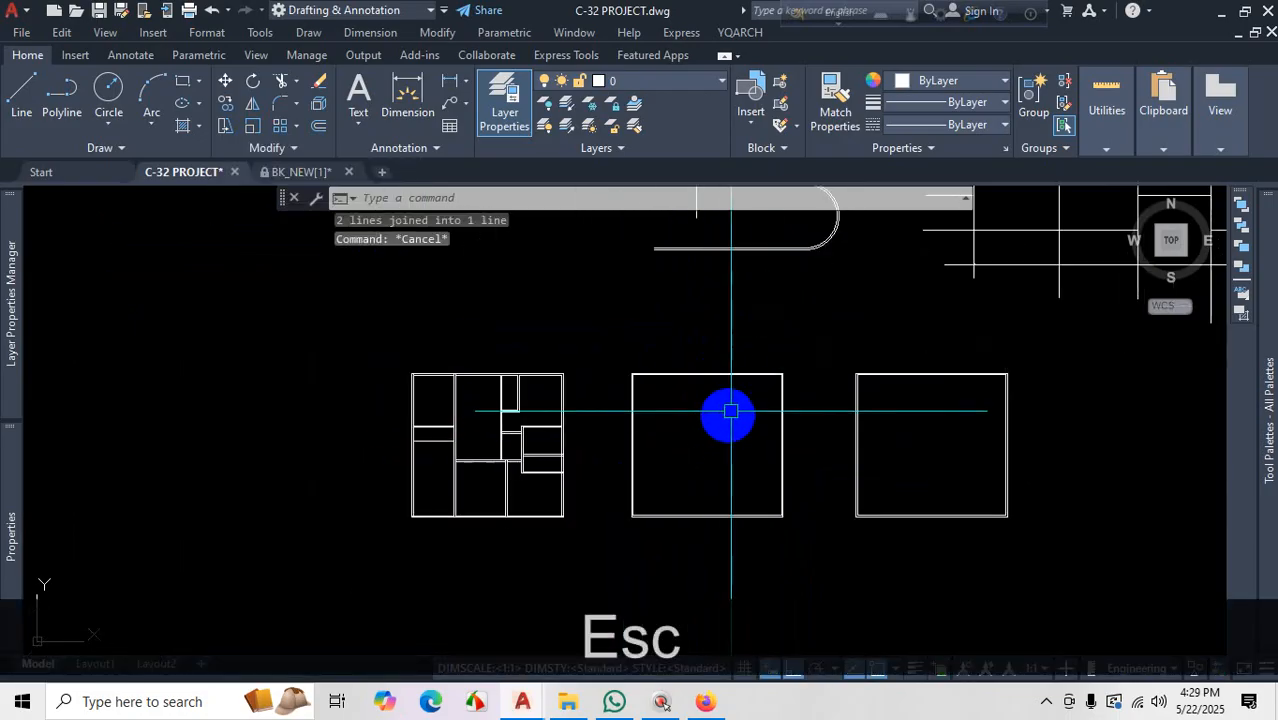
{"action": "scroll", "coordinate": [428, 348], "scroll_direction": "up", "scroll_amount": 8}
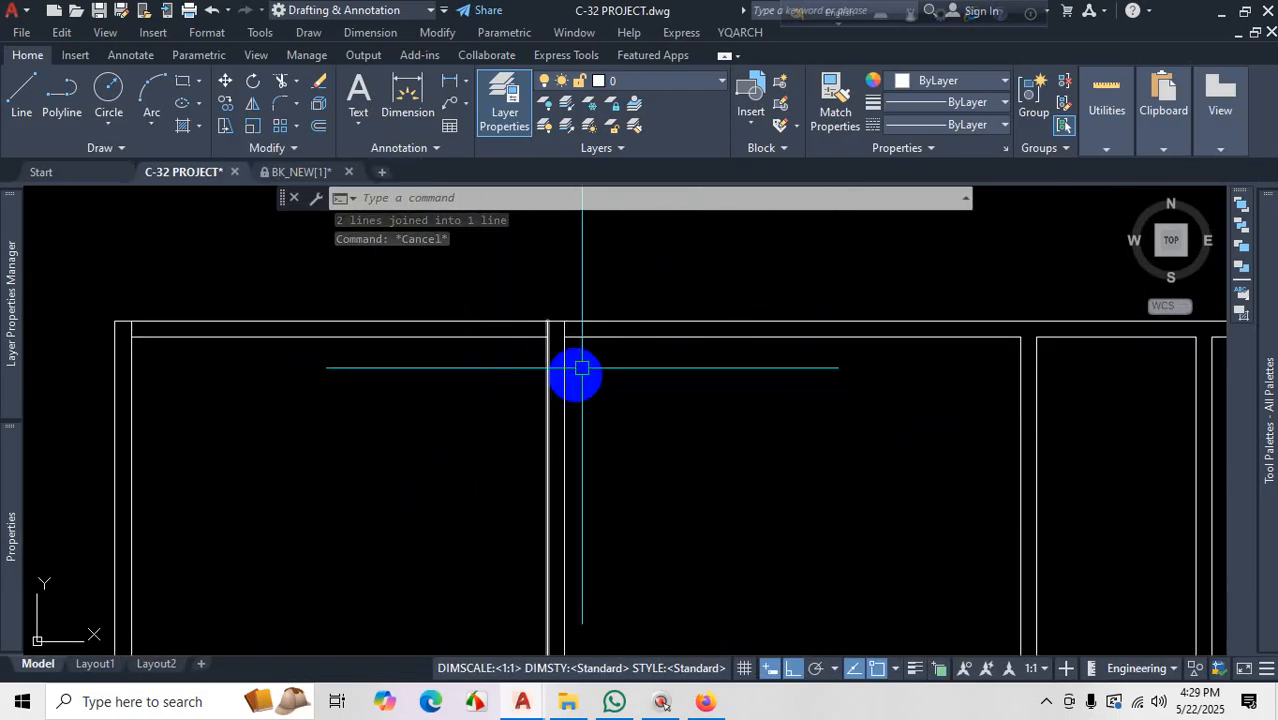
{"action": "scroll", "coordinate": [565, 318], "scroll_direction": "down", "scroll_amount": 3}
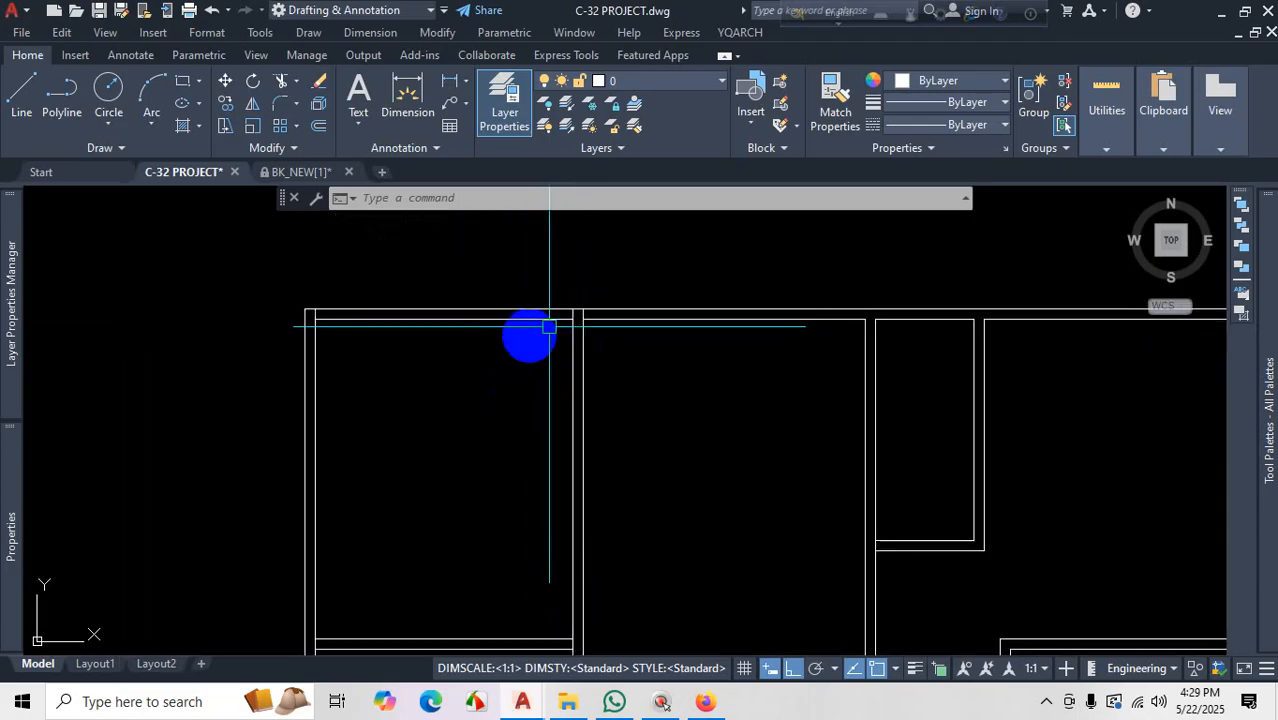
{"action": "scroll", "coordinate": [583, 313], "scroll_direction": "up", "scroll_amount": 4}
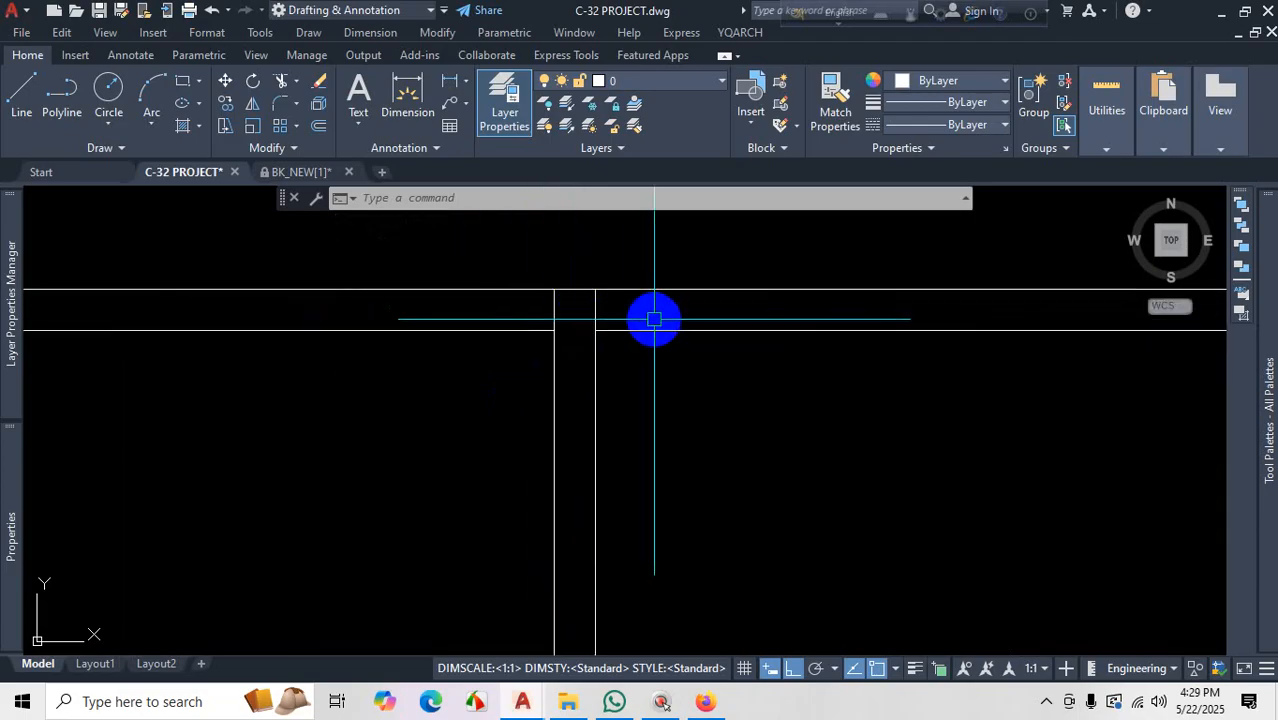
{"action": "type", "text": "tr"}
{"action": "key", "text": "Return"}
{"action": "left_click", "coordinate": [624, 309]}
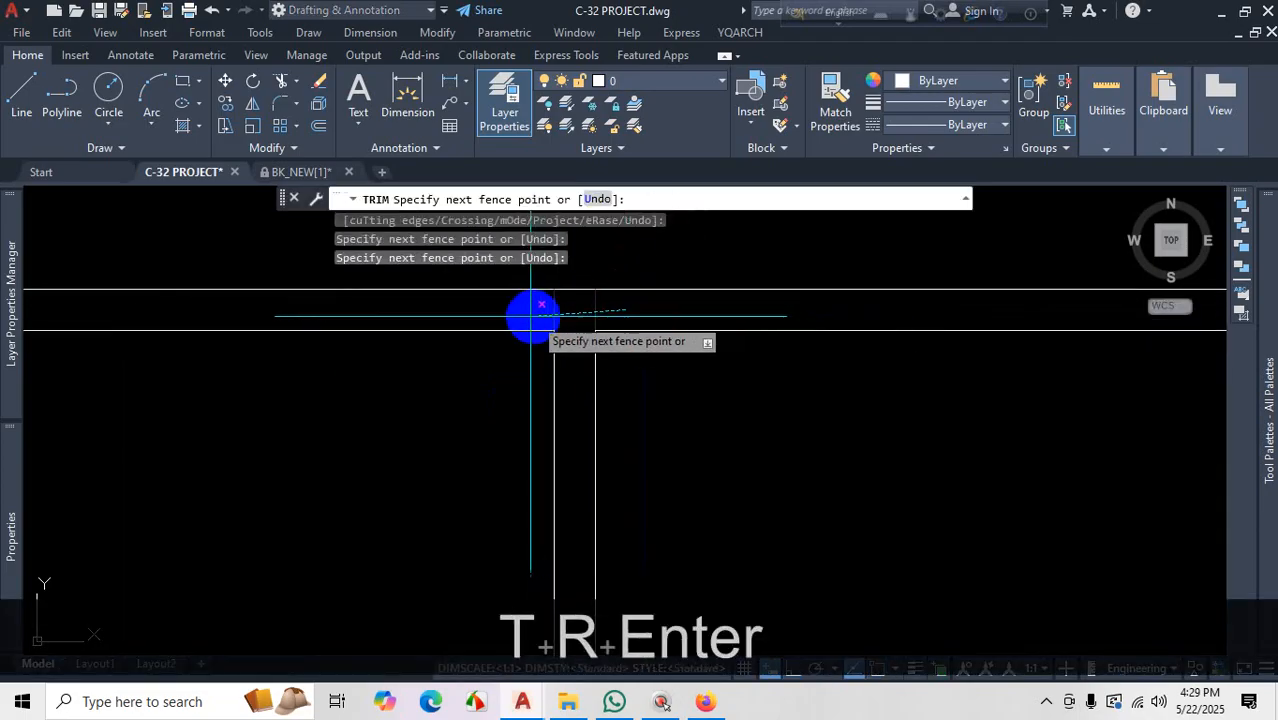
{"action": "key", "text": "Return"}
{"action": "key", "text": "Escape"}
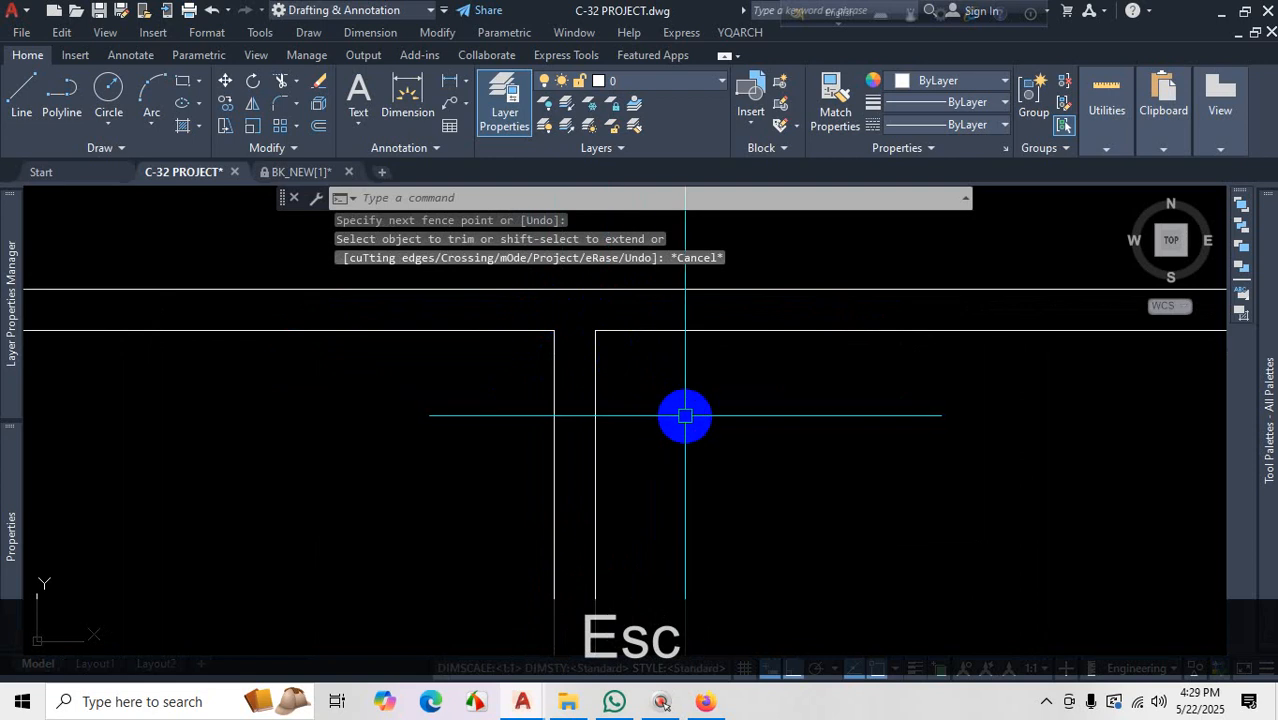
Join the top wall's inner line segments on either side of the partition into one line
{"action": "type", "text": "j"}
{"action": "key", "text": "Return"}
{"action": "left_click", "coordinate": [508, 331]}
{"action": "left_click", "coordinate": [627, 331]}
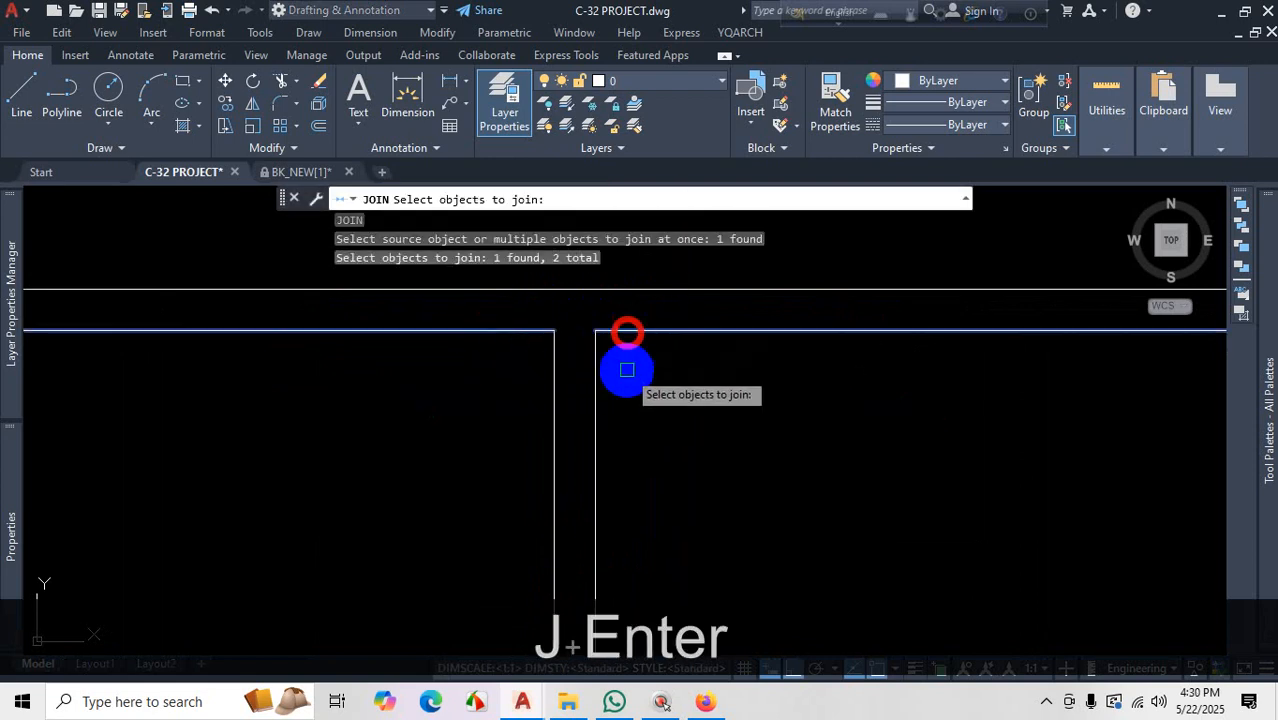
{"action": "key", "text": "Return"}
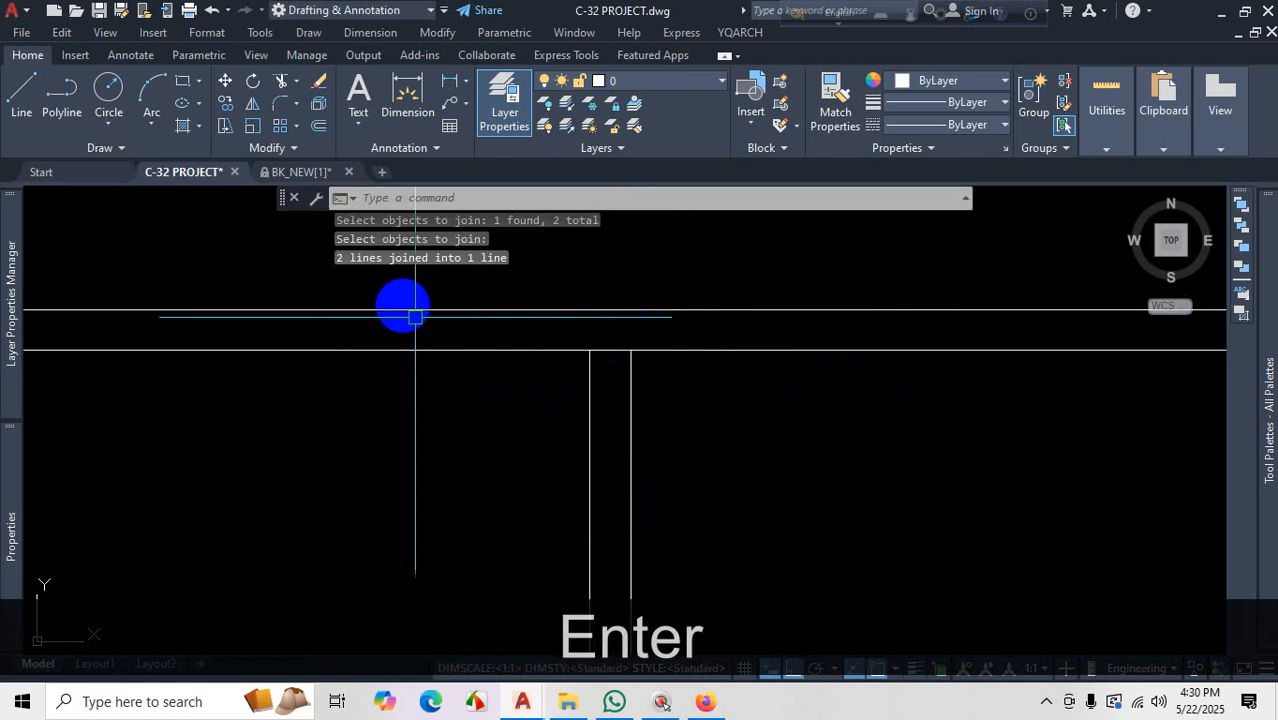
Select the joined inner line of the top wall and examine its extent across the partition between the two rooms
{"action": "scroll", "coordinate": [608, 345], "scroll_direction": "up", "scroll_amount": 2}
{"action": "left_click", "coordinate": [608, 355]}
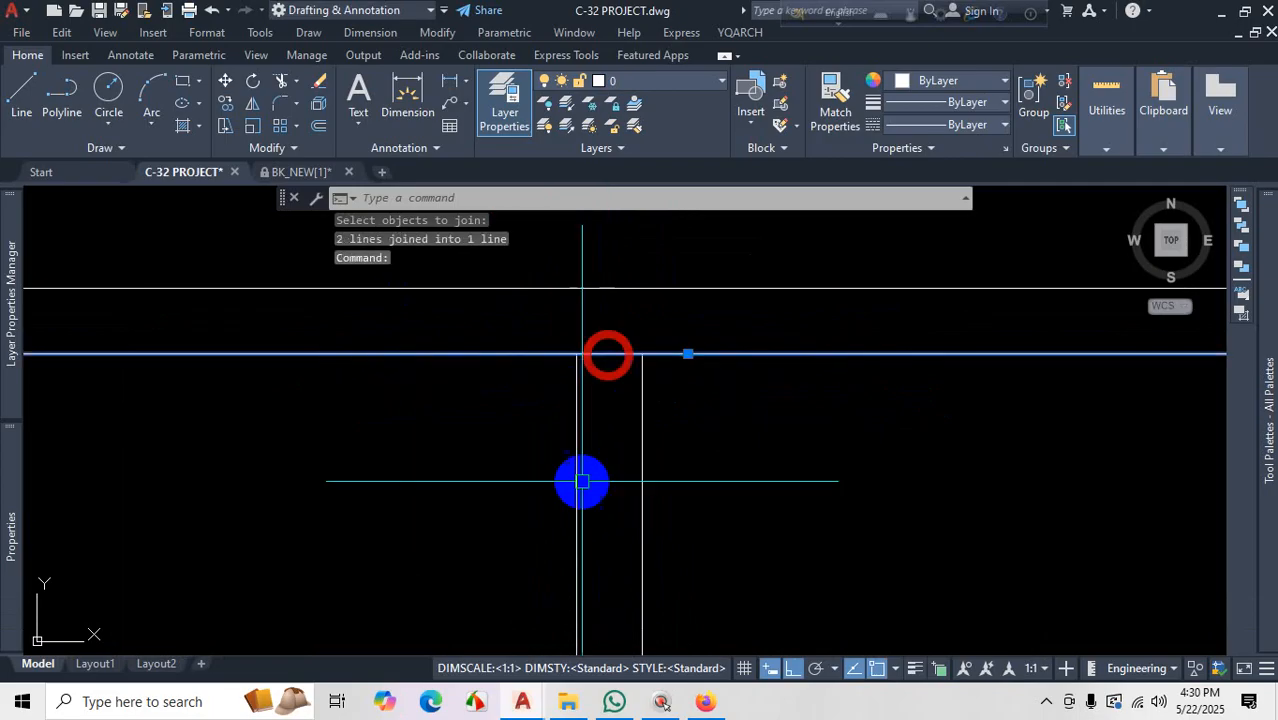
{"action": "scroll", "coordinate": [719, 389], "scroll_direction": "down", "scroll_amount": 2}
{"action": "scroll", "coordinate": [652, 369], "scroll_direction": "up", "scroll_amount": 1}
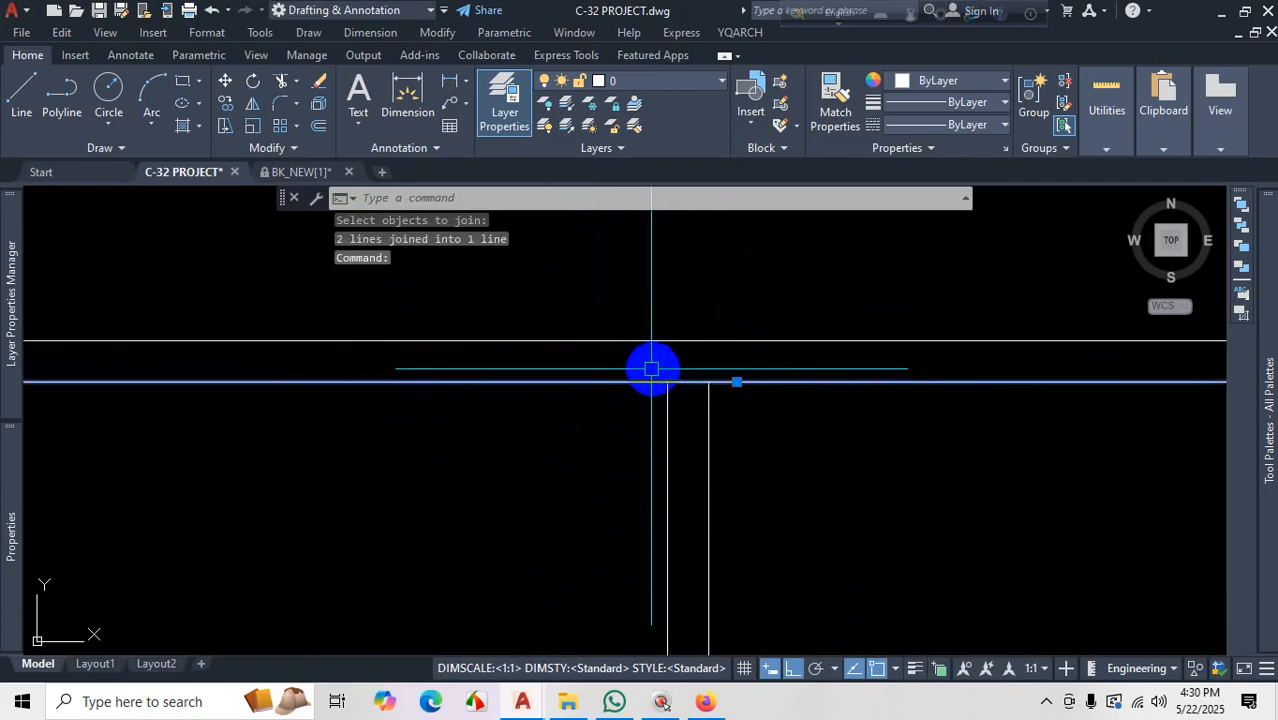
{"action": "scroll", "coordinate": [652, 369], "scroll_direction": "up", "scroll_amount": 2}
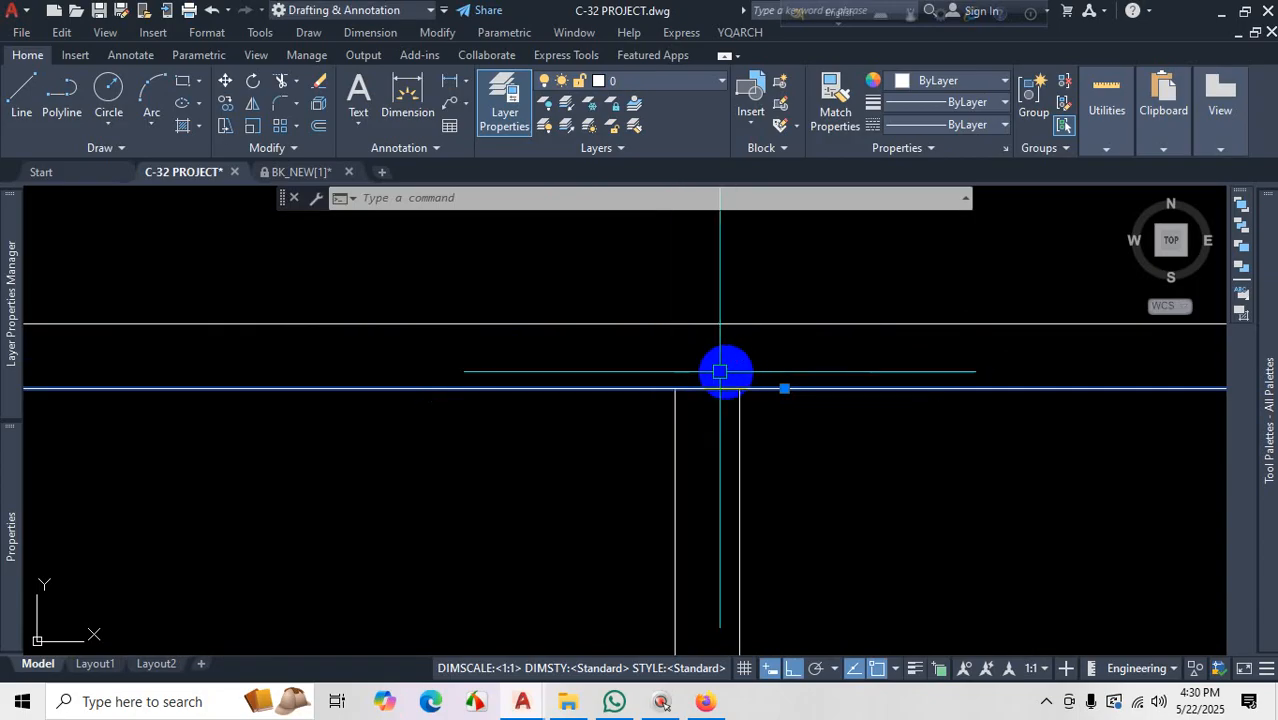
{"action": "scroll", "coordinate": [771, 484], "scroll_direction": "down", "scroll_amount": 5}
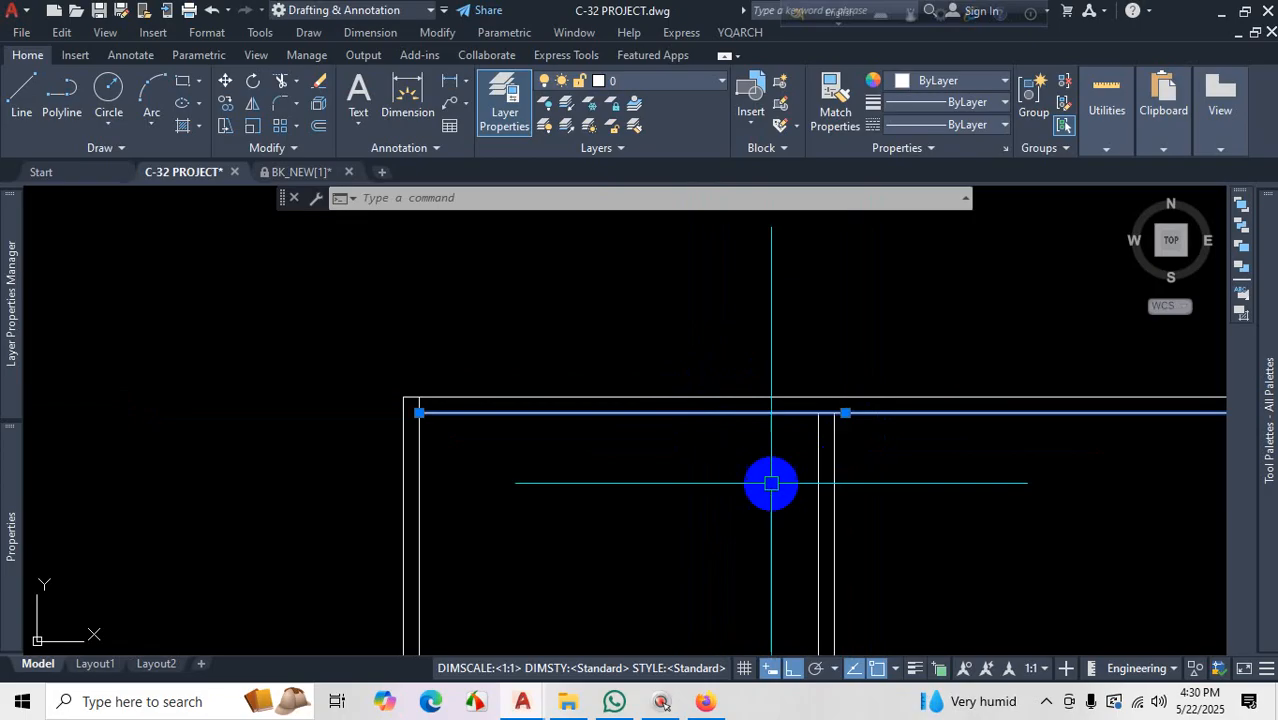
{"action": "key", "text": "Escape"}
{"action": "scroll", "coordinate": [787, 318], "scroll_direction": "down", "scroll_amount": 4}
{"action": "scroll", "coordinate": [812, 347], "scroll_direction": "up", "scroll_amount": 4}
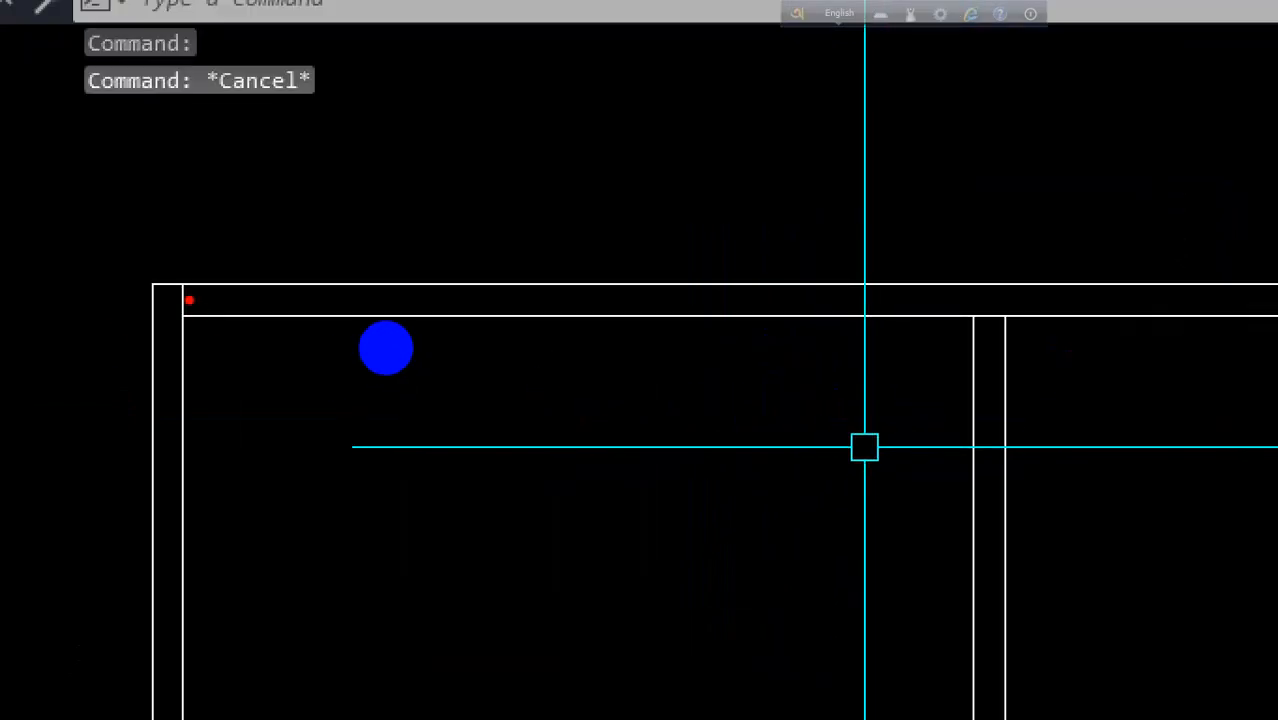
{"action": "left_click_drag", "start_coordinate": [189, 299], "coordinate": [190, 362]}
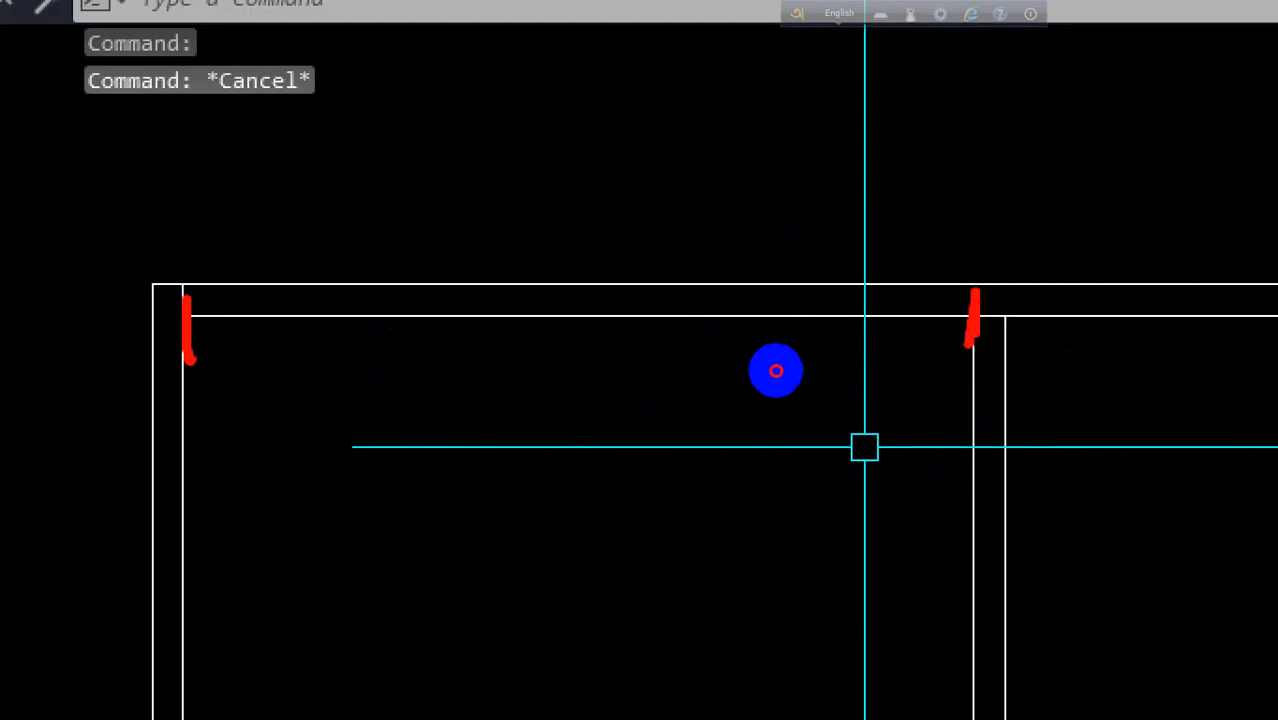
{"action": "left_click_drag", "start_coordinate": [973, 325], "coordinate": [357, 267]}
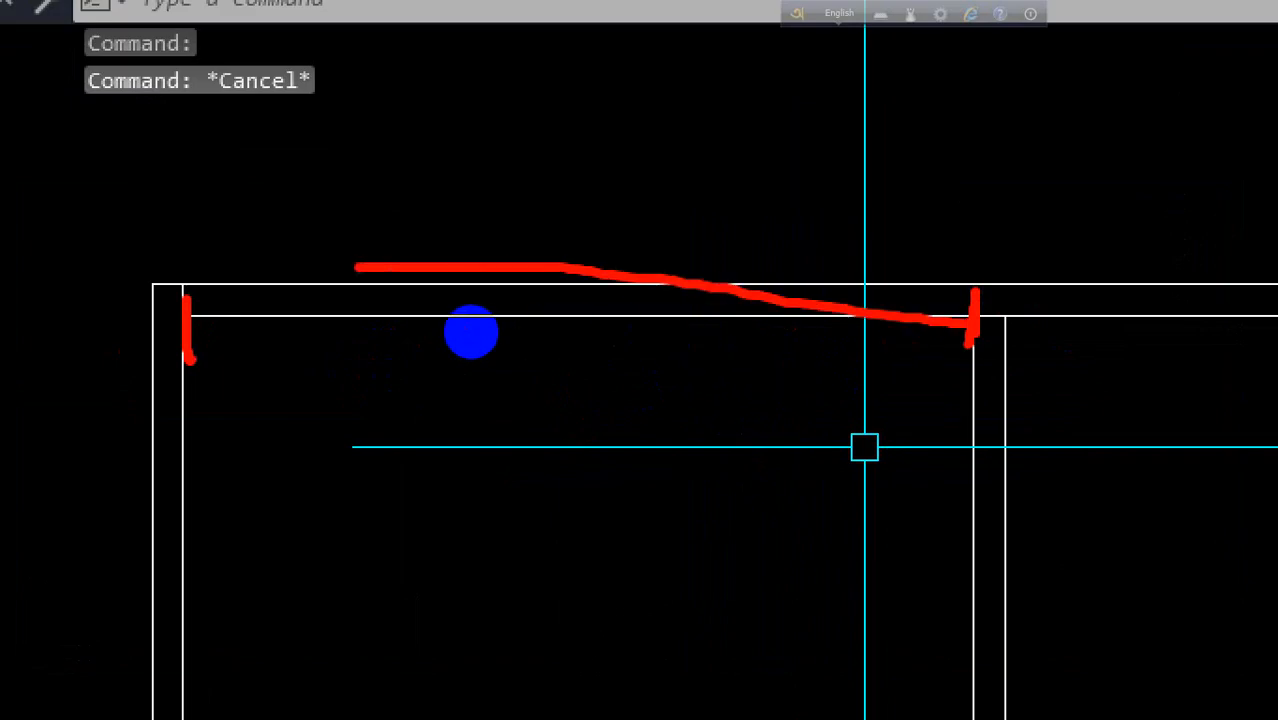
{"action": "key", "text": "Escape"}
{"action": "left_click", "coordinate": [830, 357]}
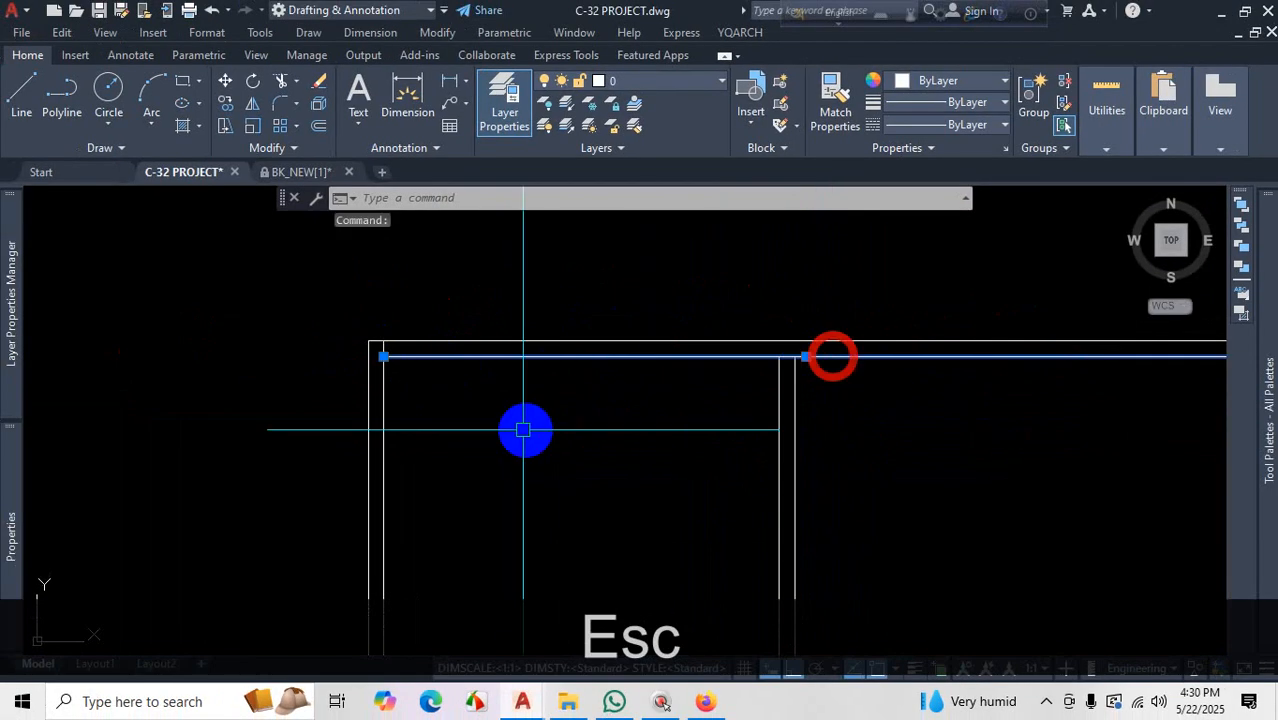
{"action": "scroll", "coordinate": [653, 450], "scroll_direction": "down", "scroll_amount": 4}
{"action": "scroll", "coordinate": [661, 443], "scroll_direction": "up", "scroll_amount": 3}
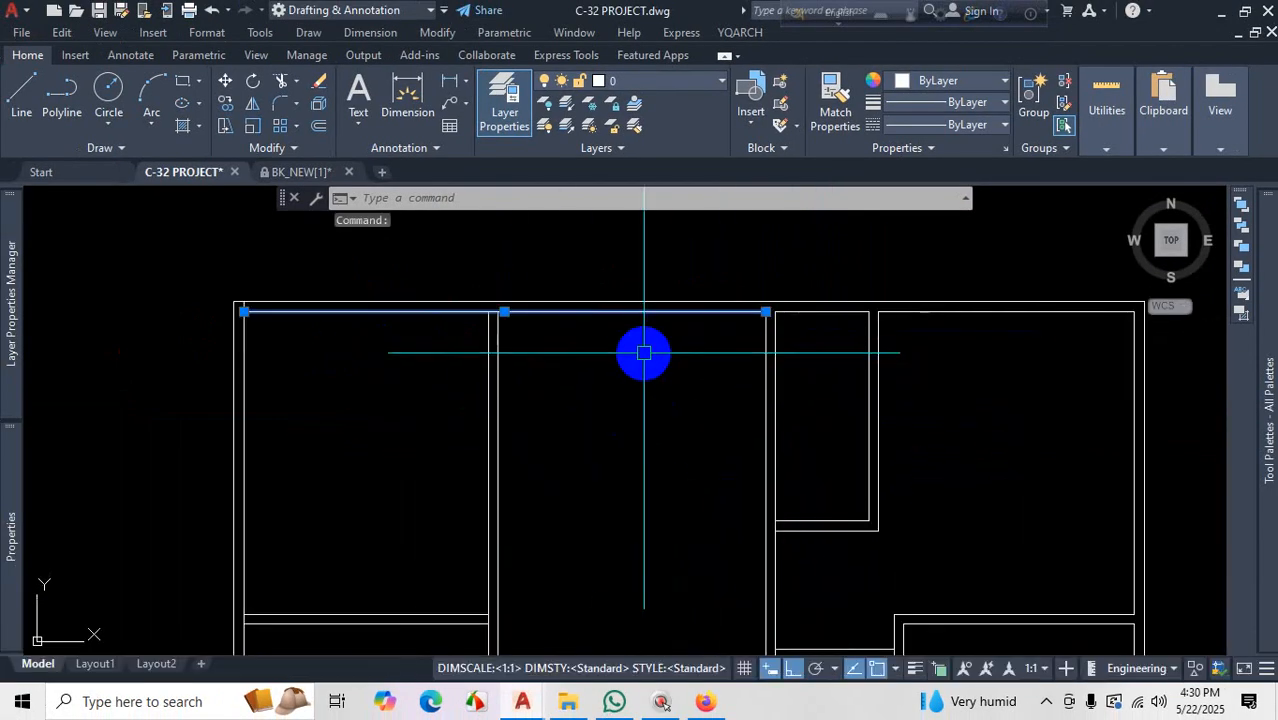
{"action": "key", "text": "Escape"}
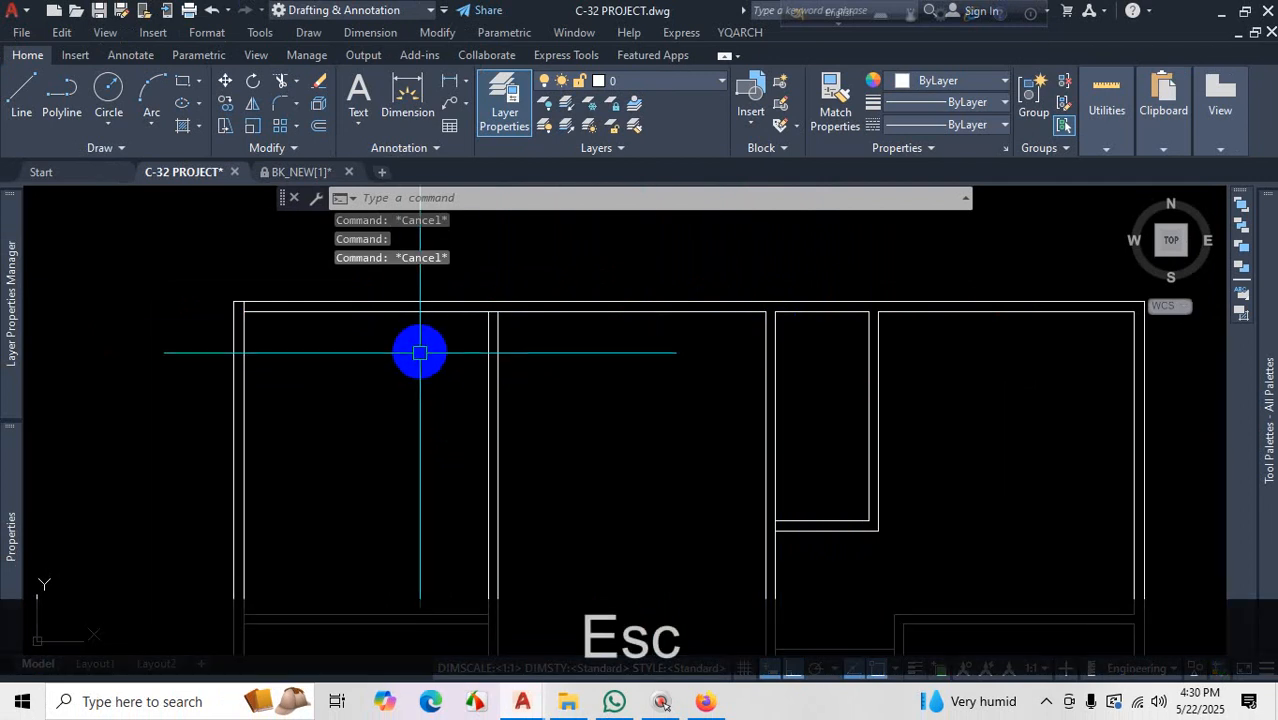
{"action": "key", "text": "ctrl+1"}
{"action": "left_click", "coordinate": [350, 363]}
{"action": "key", "text": "Escape"}
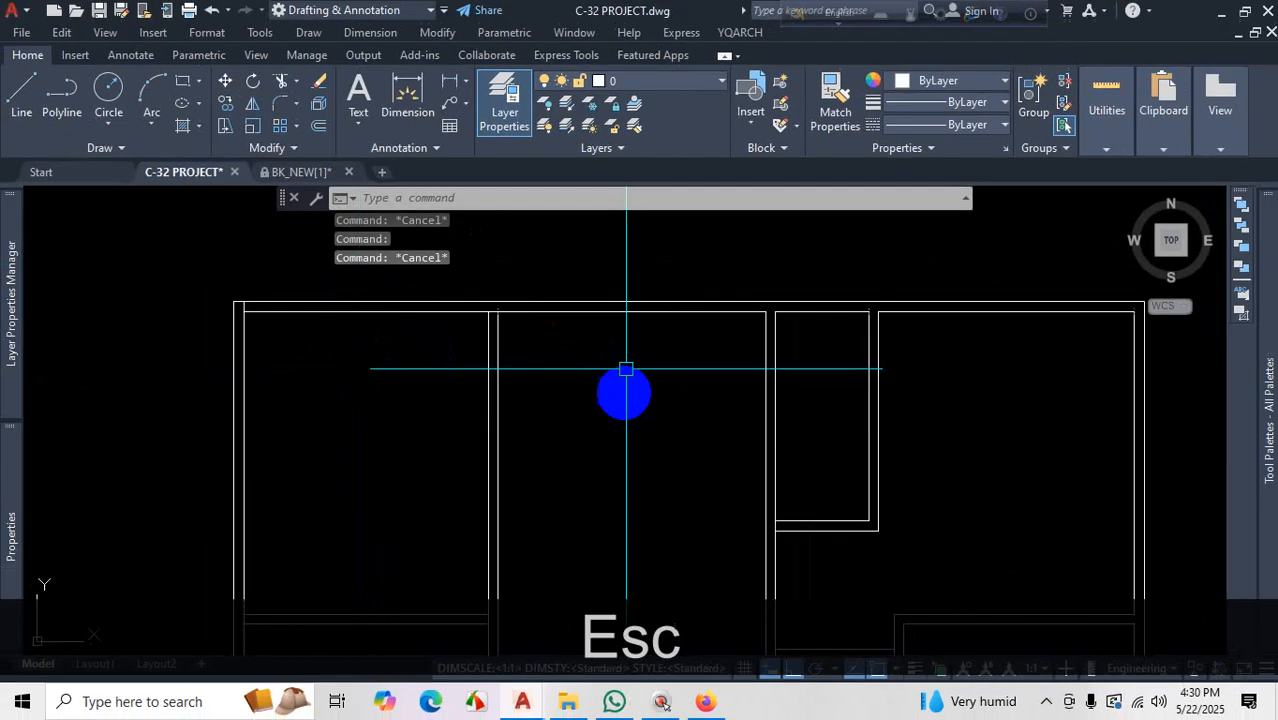
Offset the joined inner top wall line 10' downward into the two rooms
{"action": "type", "text": "o"}
{"action": "key", "text": "Return"}
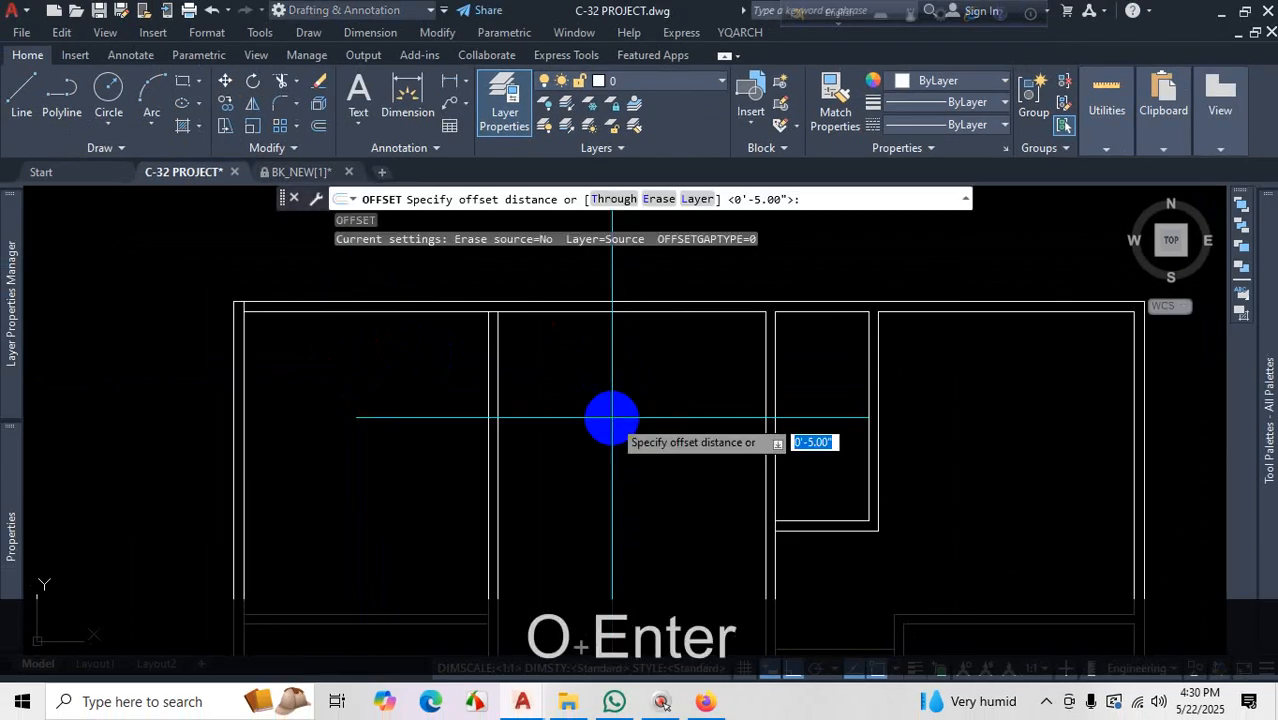
{"action": "type", "text": "10'"}
{"action": "key", "text": "Return"}
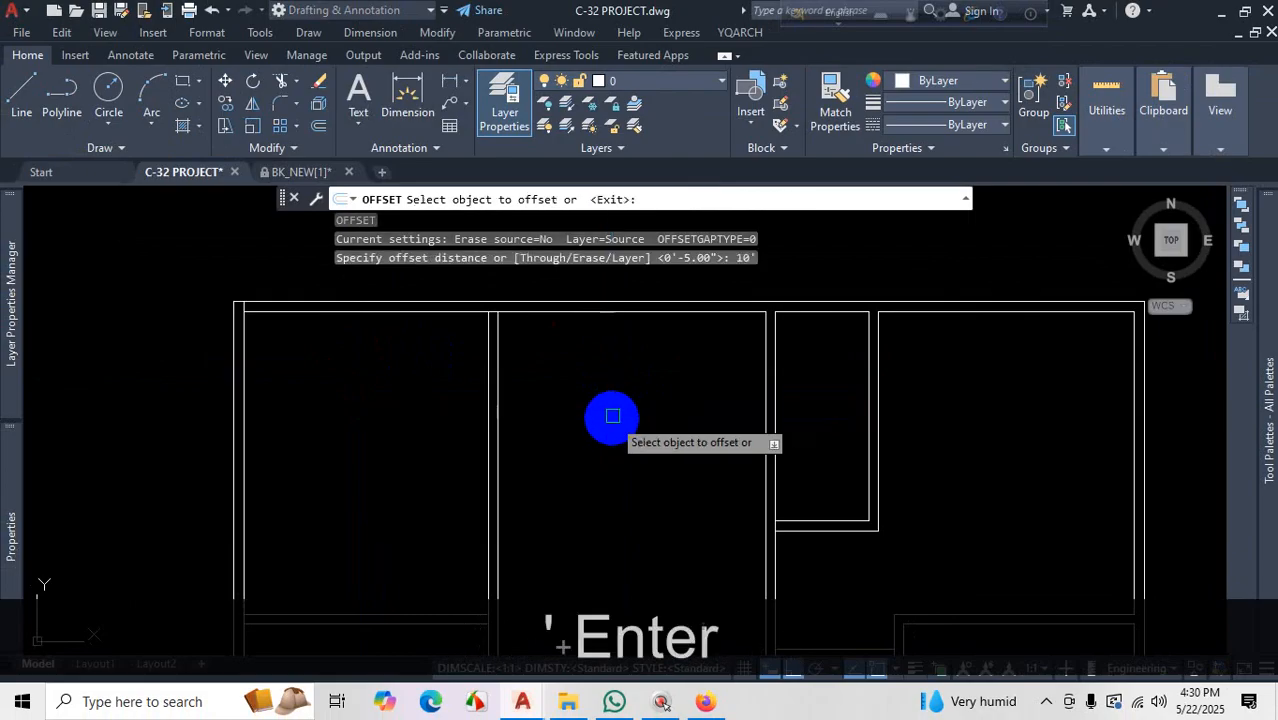
{"action": "left_click", "coordinate": [635, 315]}
{"action": "left_click", "coordinate": [637, 408]}
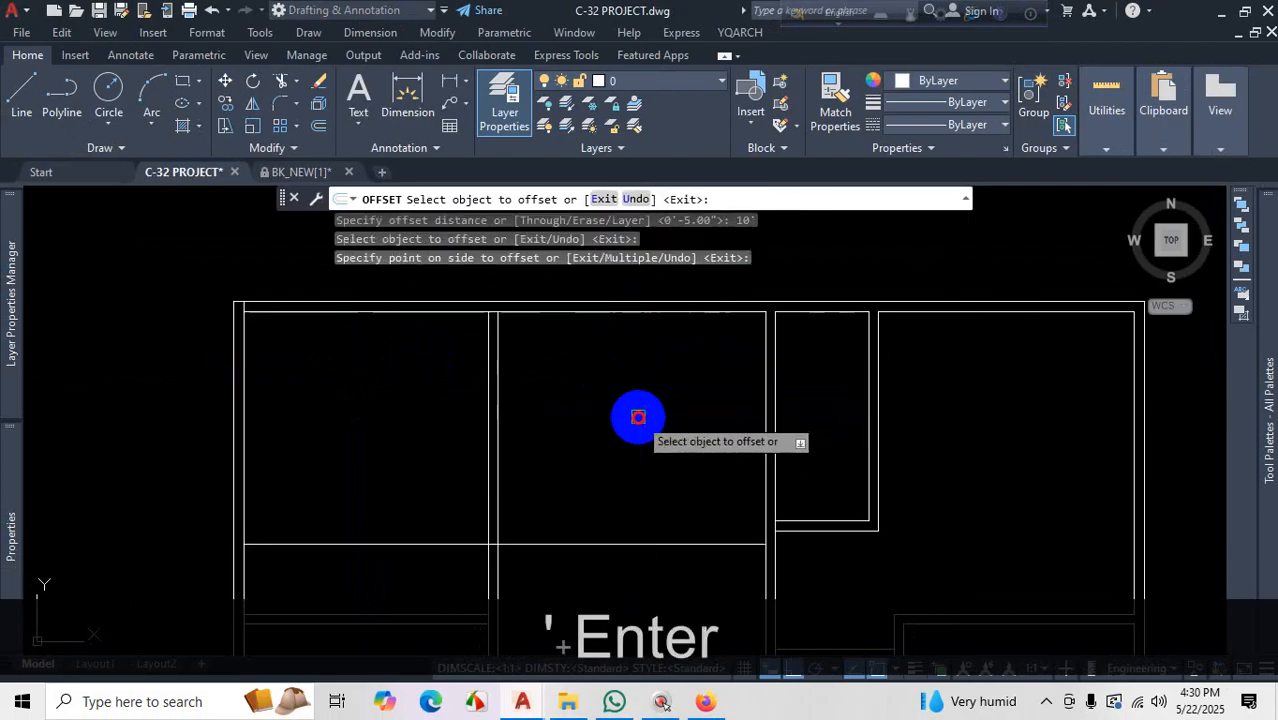
{"action": "key", "text": "Escape"}
Erase the offset line that crosses the two upper rooms and their partition
{"action": "scroll", "coordinate": [642, 348], "scroll_direction": "down", "scroll_amount": 3}
{"action": "scroll", "coordinate": [595, 432], "scroll_direction": "up", "scroll_amount": 3}
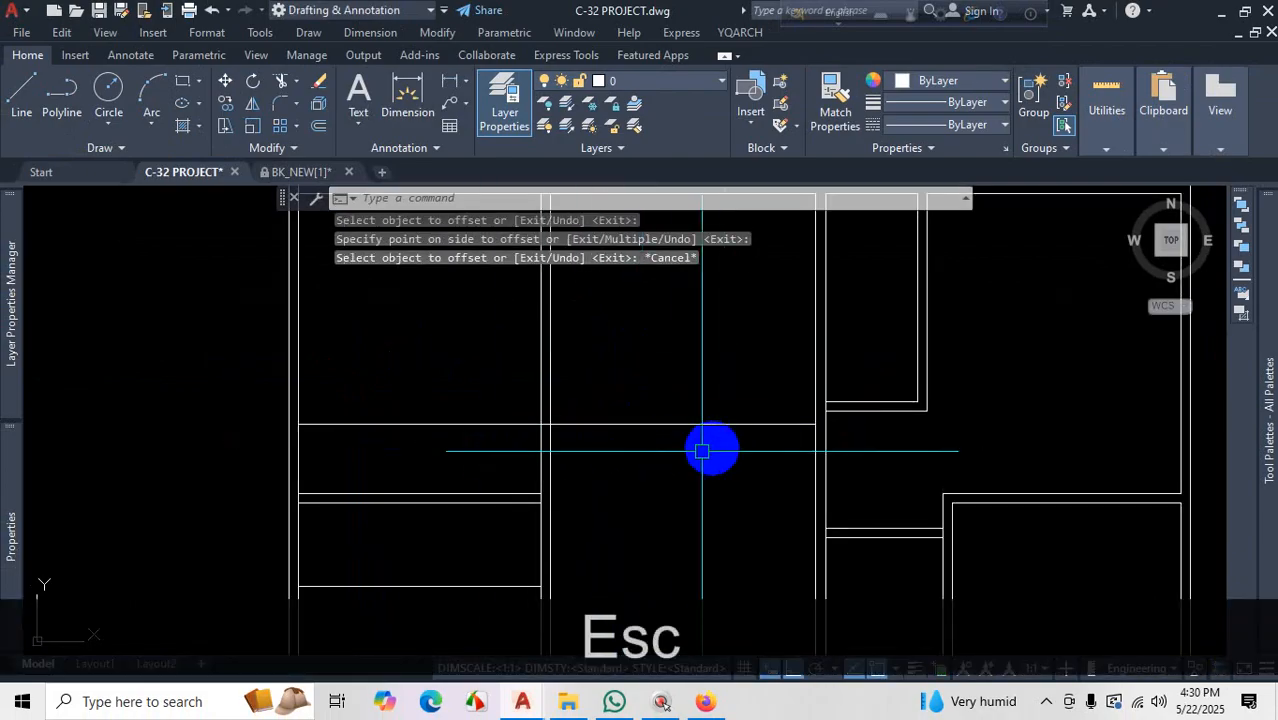
{"action": "scroll", "coordinate": [591, 448], "scroll_direction": "up", "scroll_amount": 2}
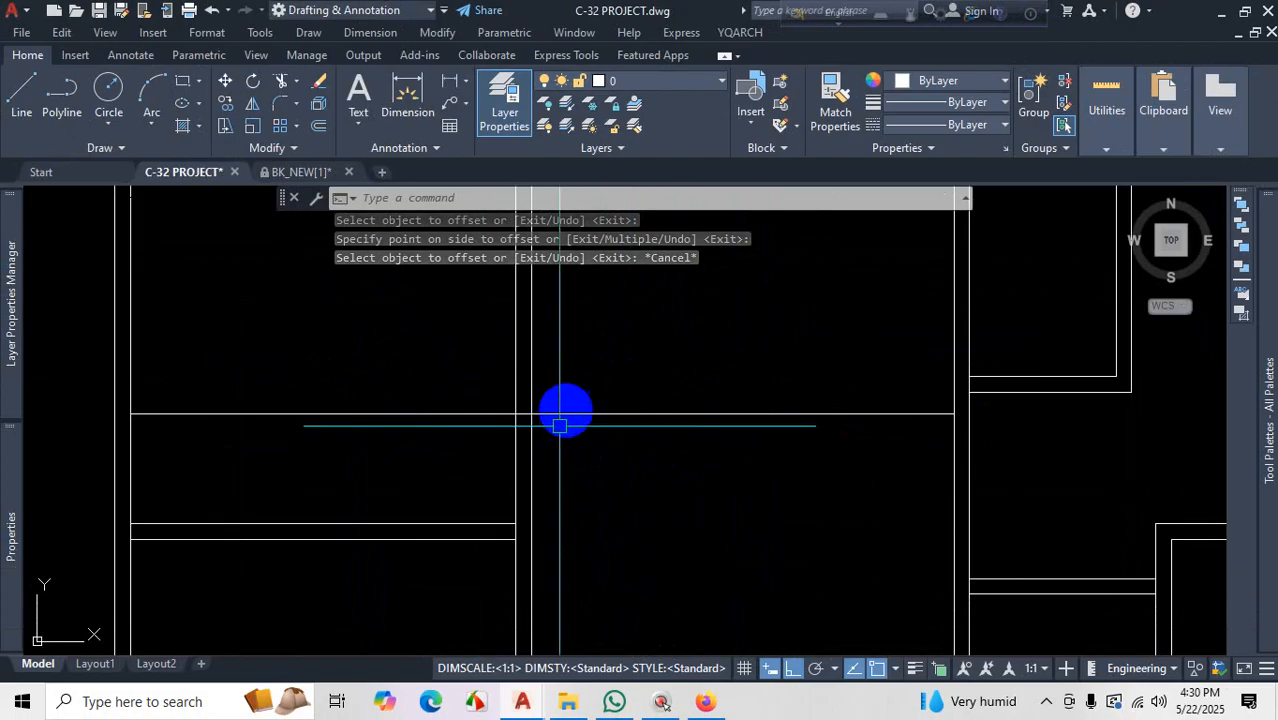
{"action": "scroll", "coordinate": [640, 420], "scroll_direction": "down", "scroll_amount": 3}
{"action": "scroll", "coordinate": [600, 480], "scroll_direction": "up", "scroll_amount": 3}
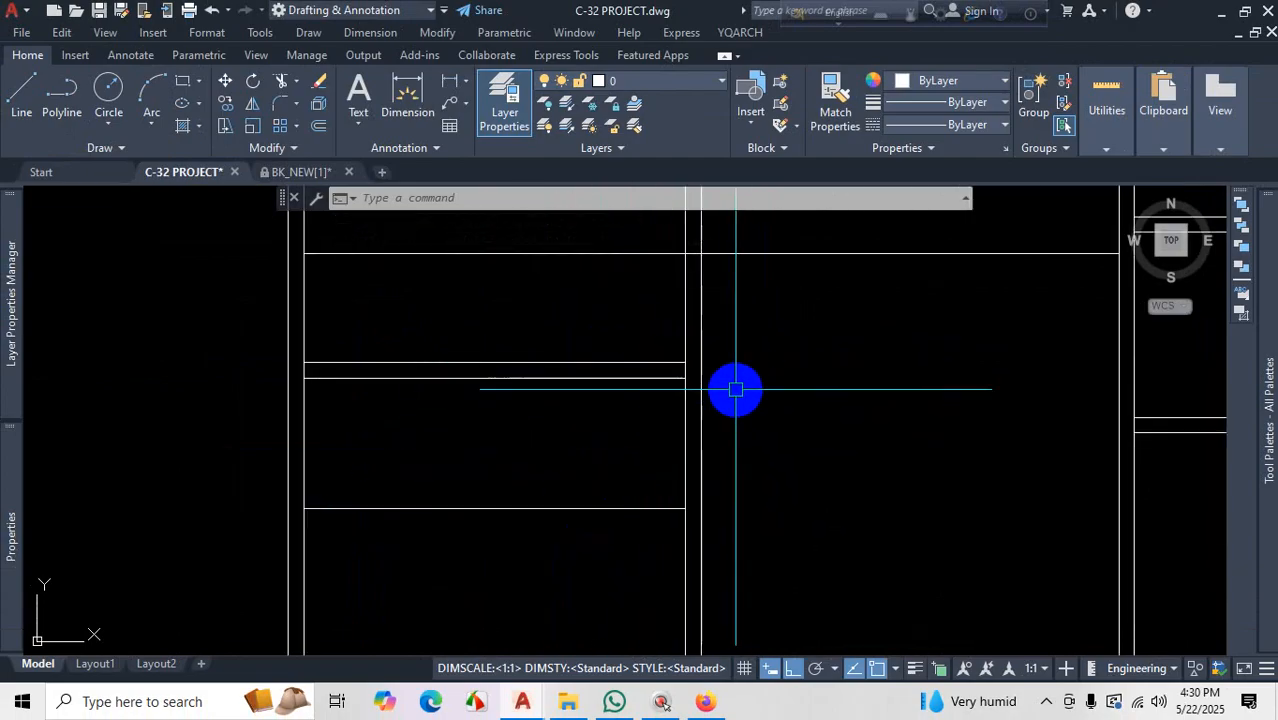
{"action": "key", "text": "Escape"}
{"action": "scroll", "coordinate": [750, 360], "scroll_direction": "down", "scroll_amount": 3}
{"action": "left_click", "coordinate": [786, 332]}
{"action": "left_click", "coordinate": [762, 413]}
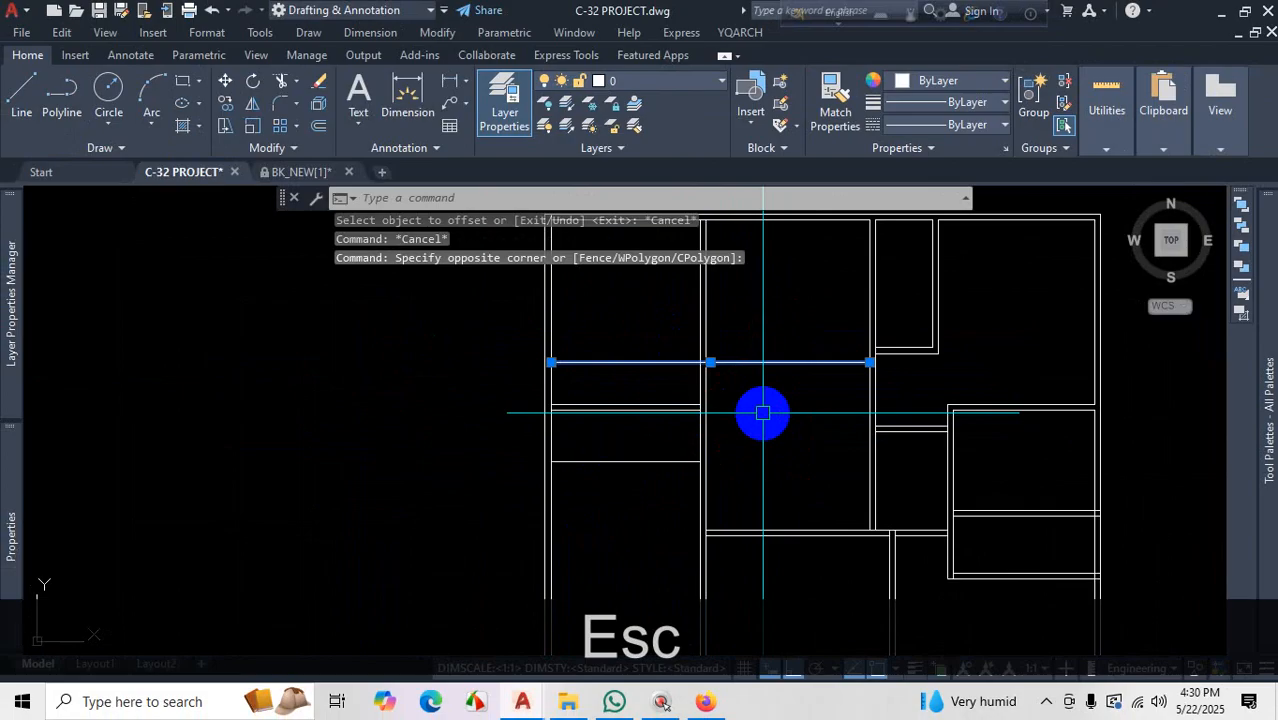
{"action": "key", "text": "Delete"}
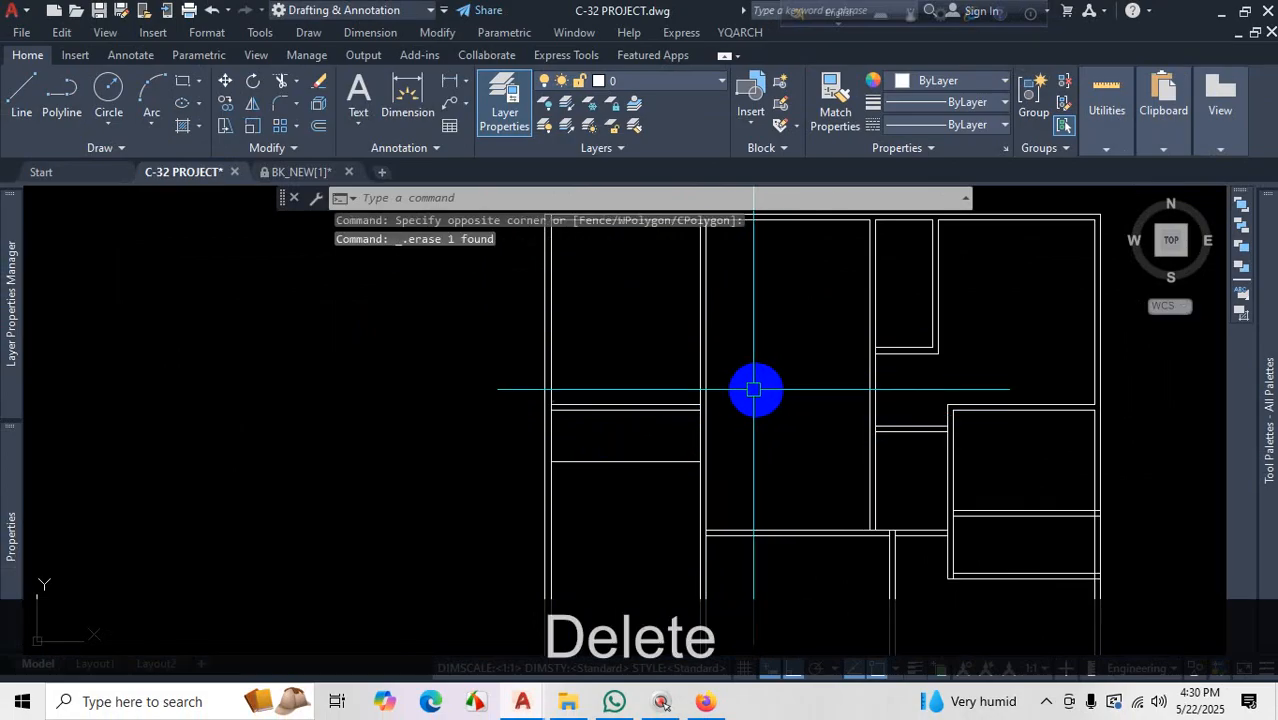
Review the Break and Break at Point commands among the additional modify tools
{"action": "scroll", "coordinate": [742, 314], "scroll_direction": "down", "scroll_amount": 1}
{"action": "scroll", "coordinate": [734, 309], "scroll_direction": "up", "scroll_amount": 4}
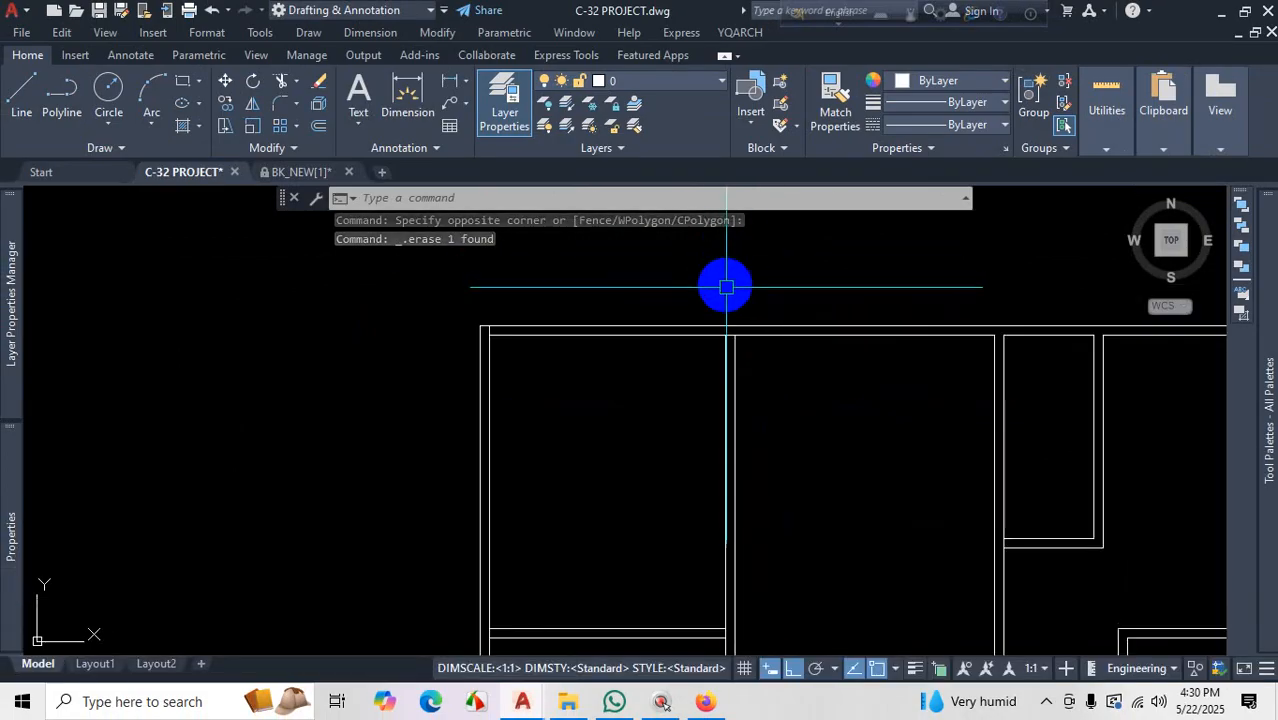
{"action": "left_click", "coordinate": [293, 149]}
{"action": "key", "text": "ctrl+1"}
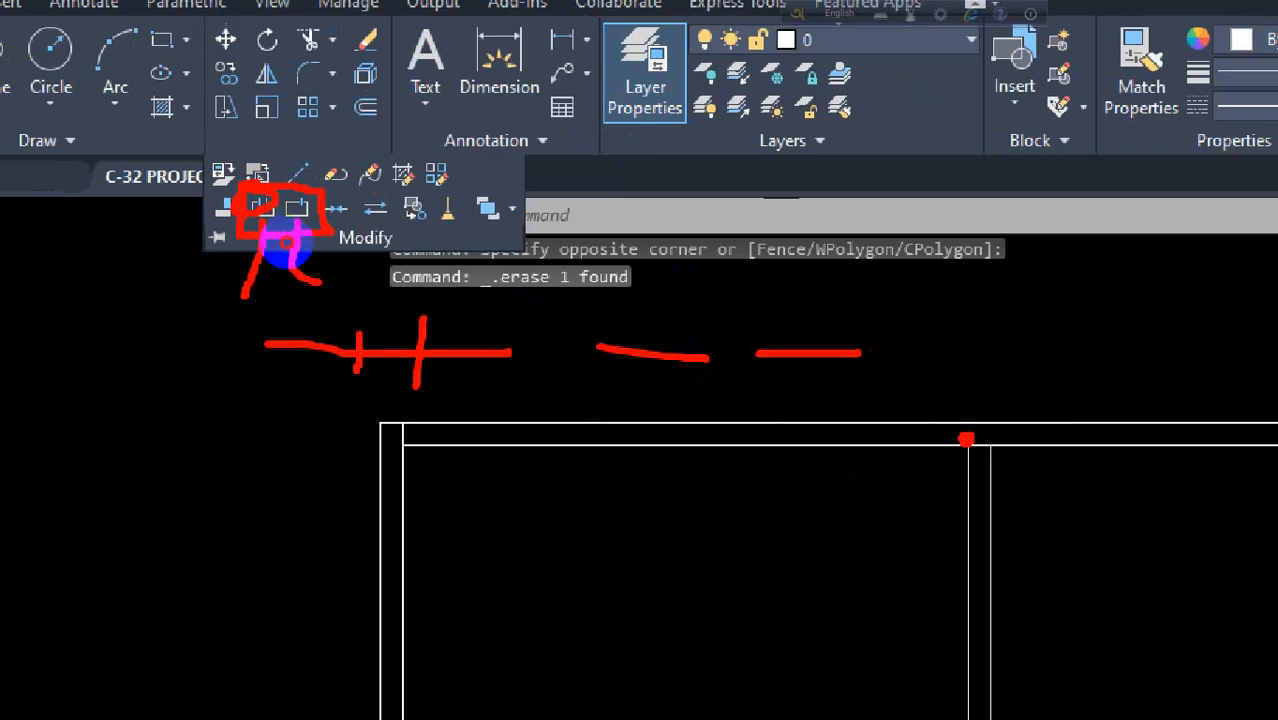
{"action": "key", "text": "Escape"}
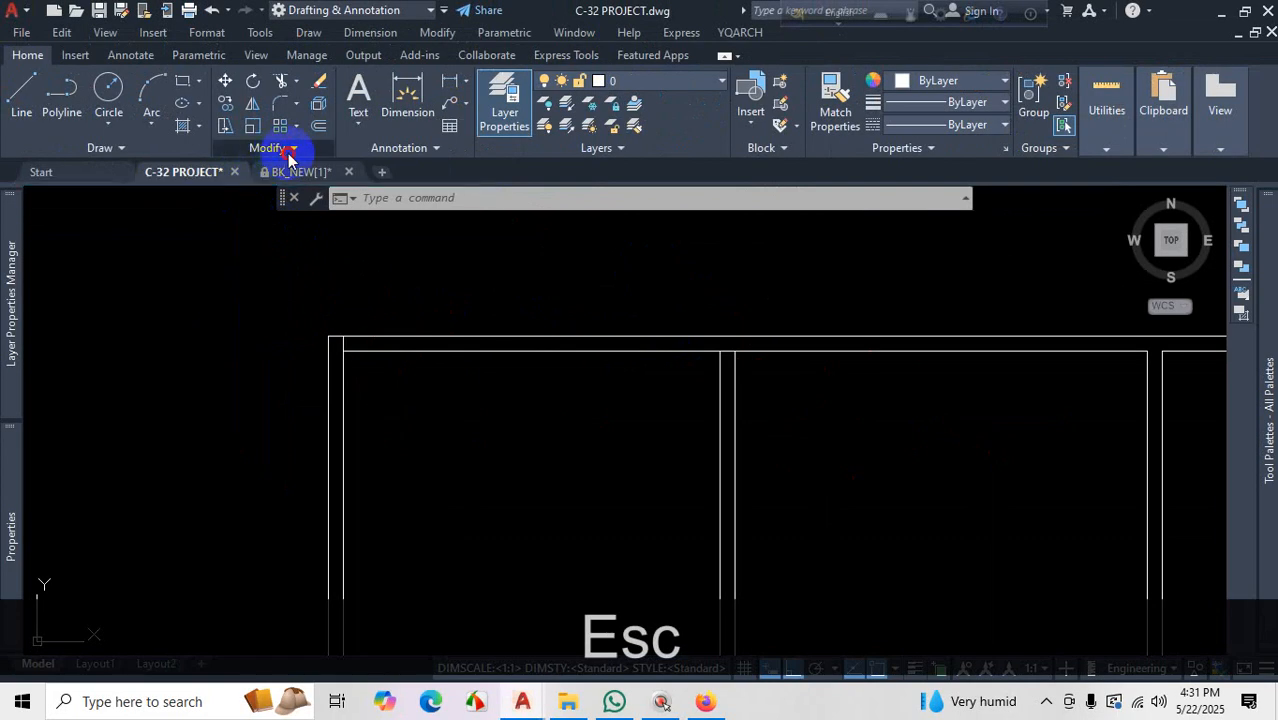
Break the inner top wall line with Break at Point at the upper endpoint of the partition's left line
{"action": "left_click", "coordinate": [290, 150]}
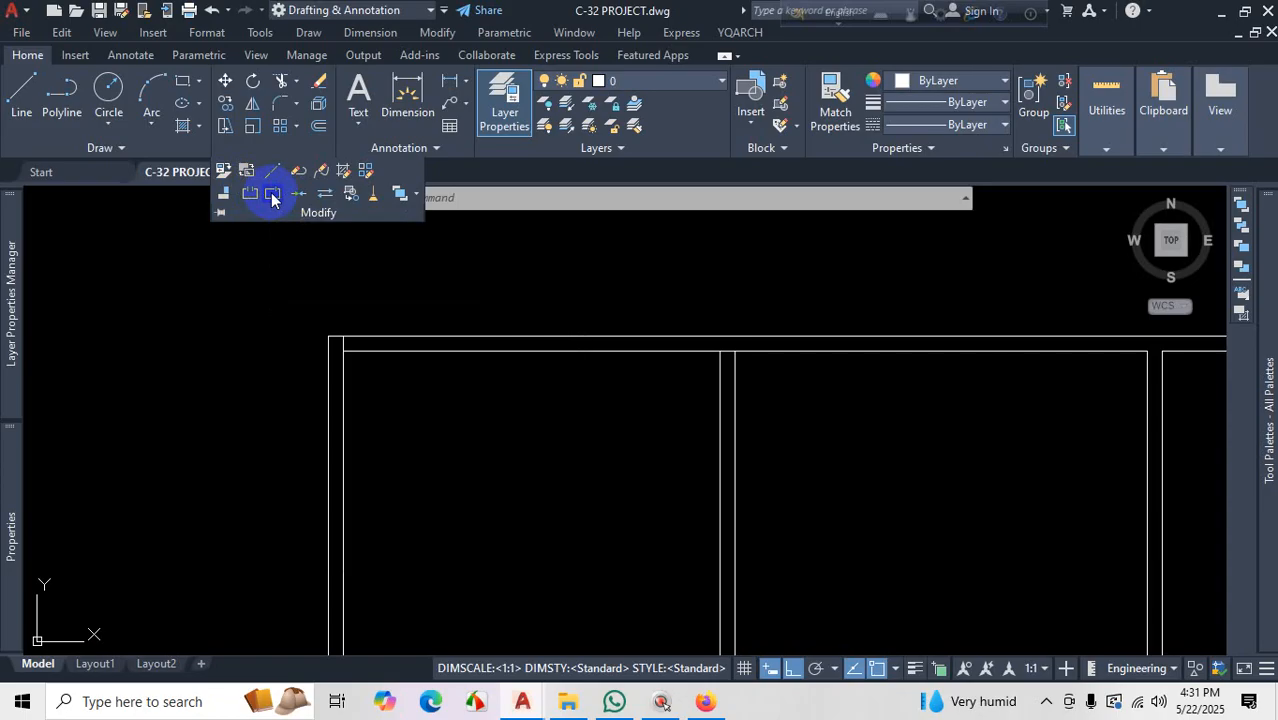
{"action": "left_click", "coordinate": [272, 199]}
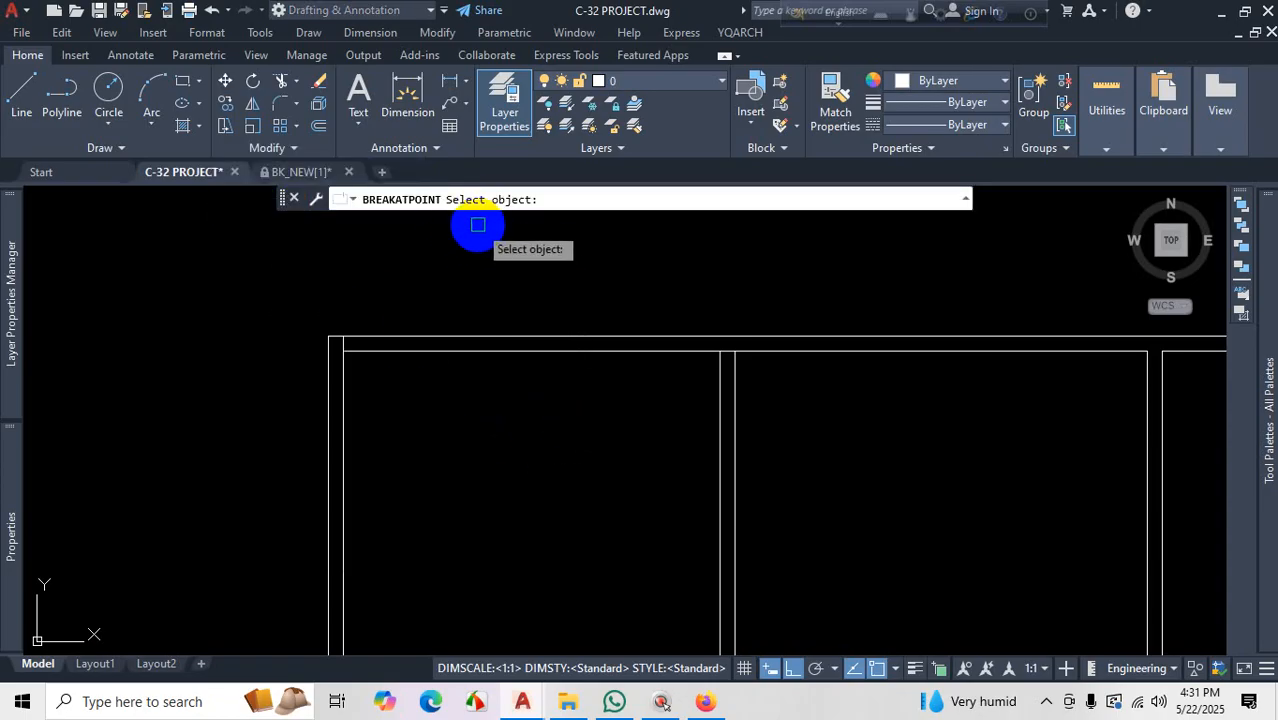
{"action": "left_click", "coordinate": [612, 349]}
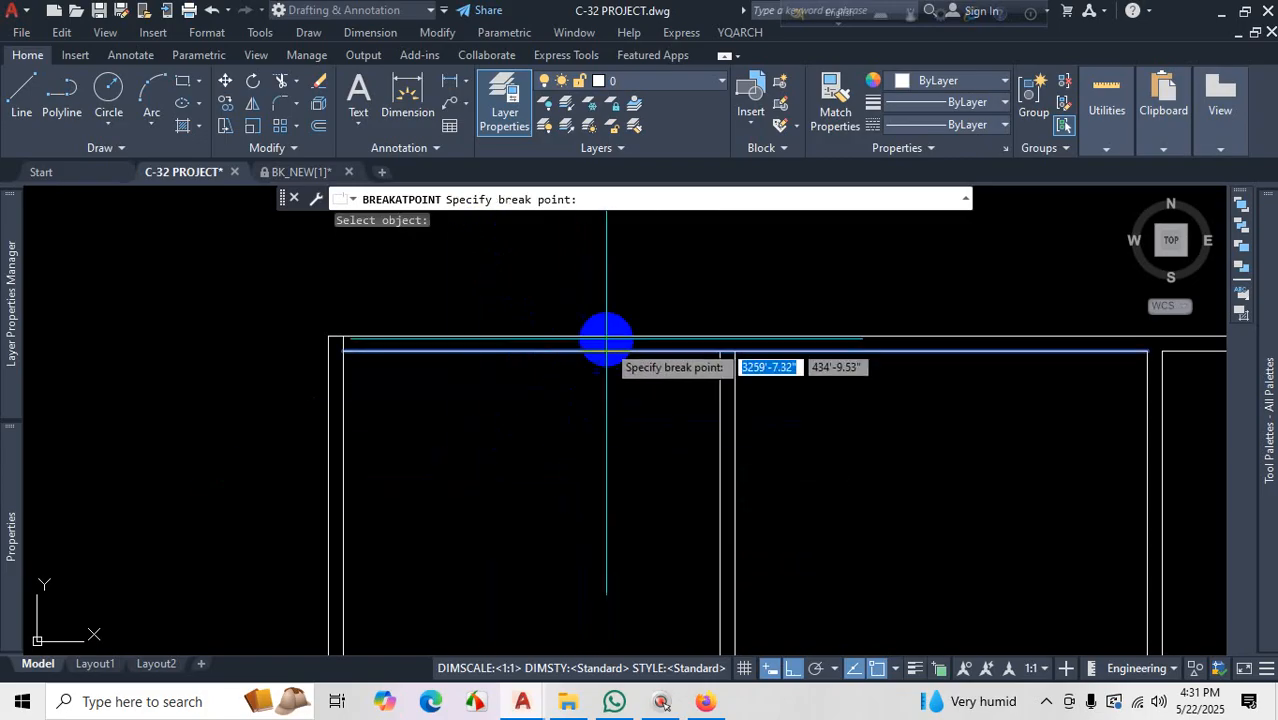
{"action": "key", "text": "ctrl+1"}
{"action": "left_click", "coordinate": [612, 278]}
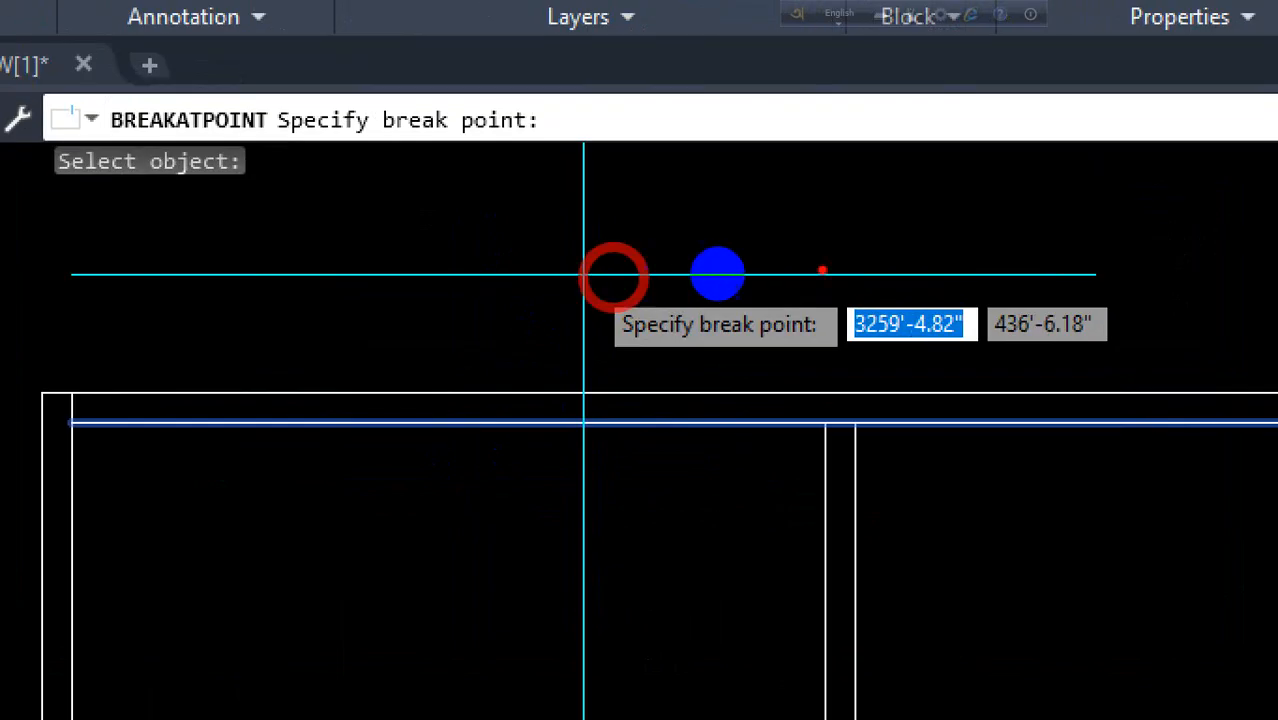
{"action": "mouse_move", "coordinate": [822, 270]}
{"action": "left_mouse_down"}
{"action": "mouse_move", "coordinate": [645, 277]}
{"action": "mouse_move", "coordinate": [745, 305]}
{"action": "left_mouse_up"}
{"action": "key", "text": "Escape"}
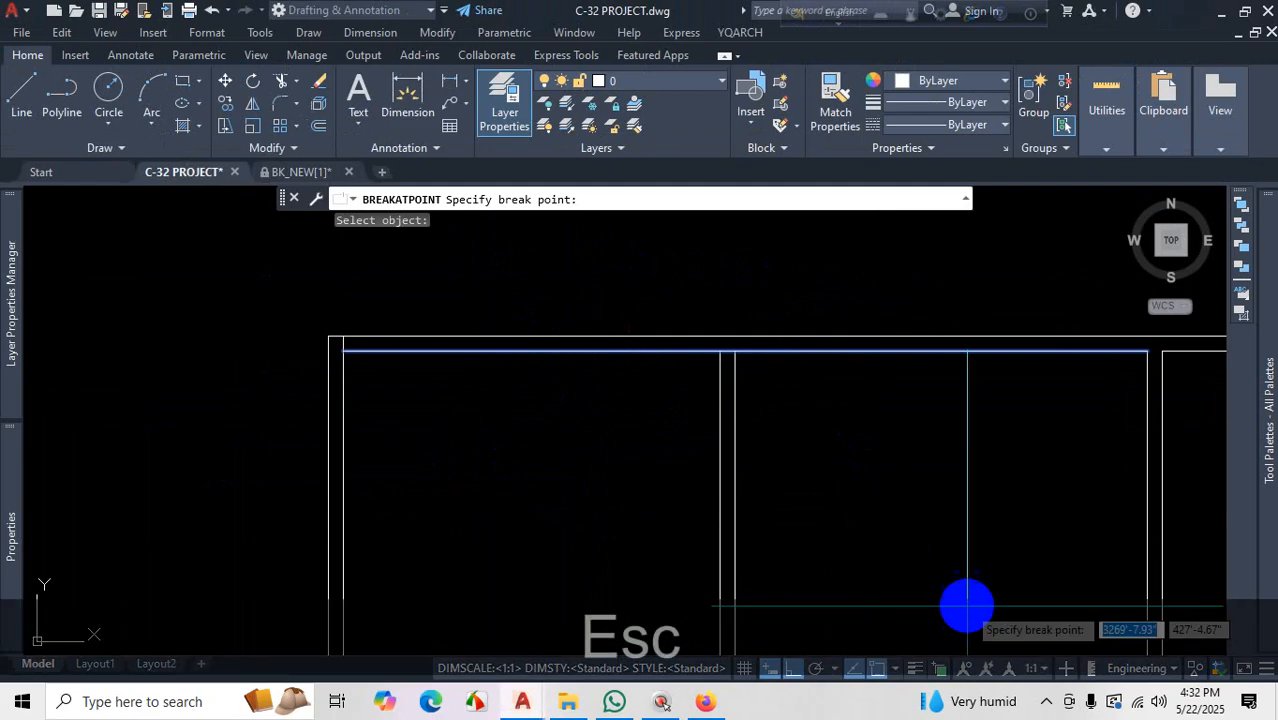
{"action": "left_click", "coordinate": [1046, 701]}
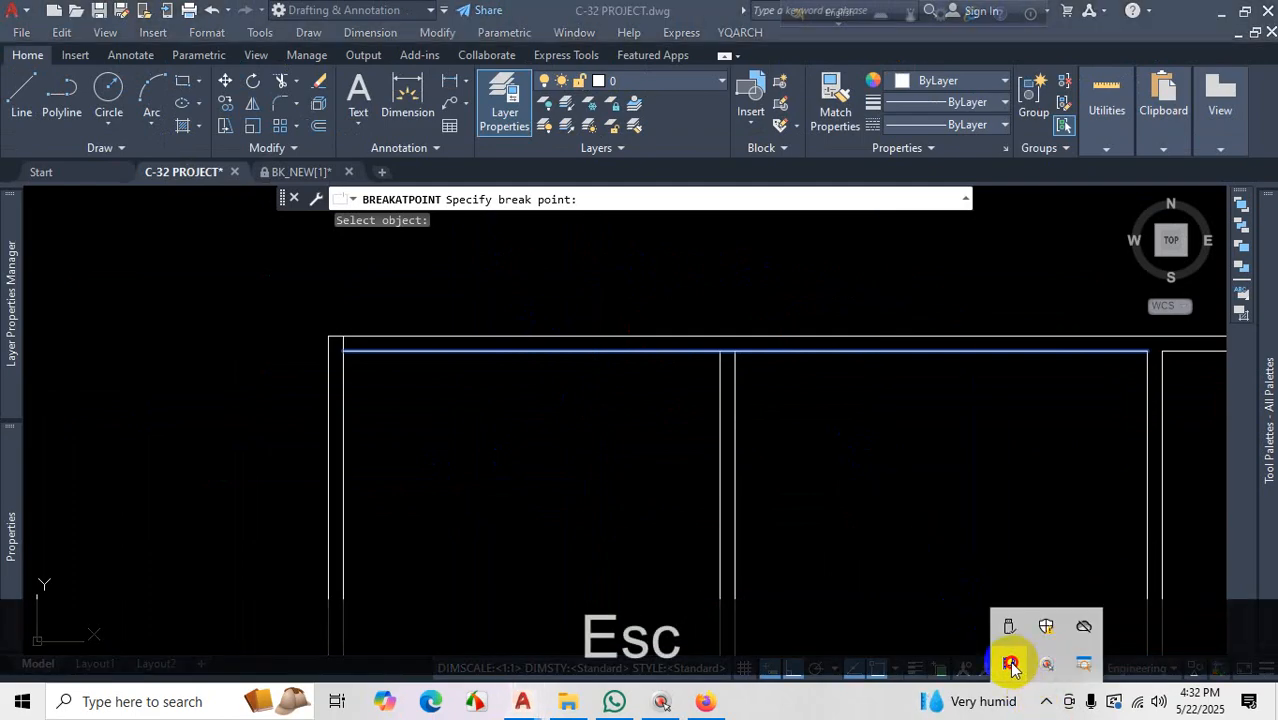
{"action": "left_click", "coordinate": [1012, 664]}
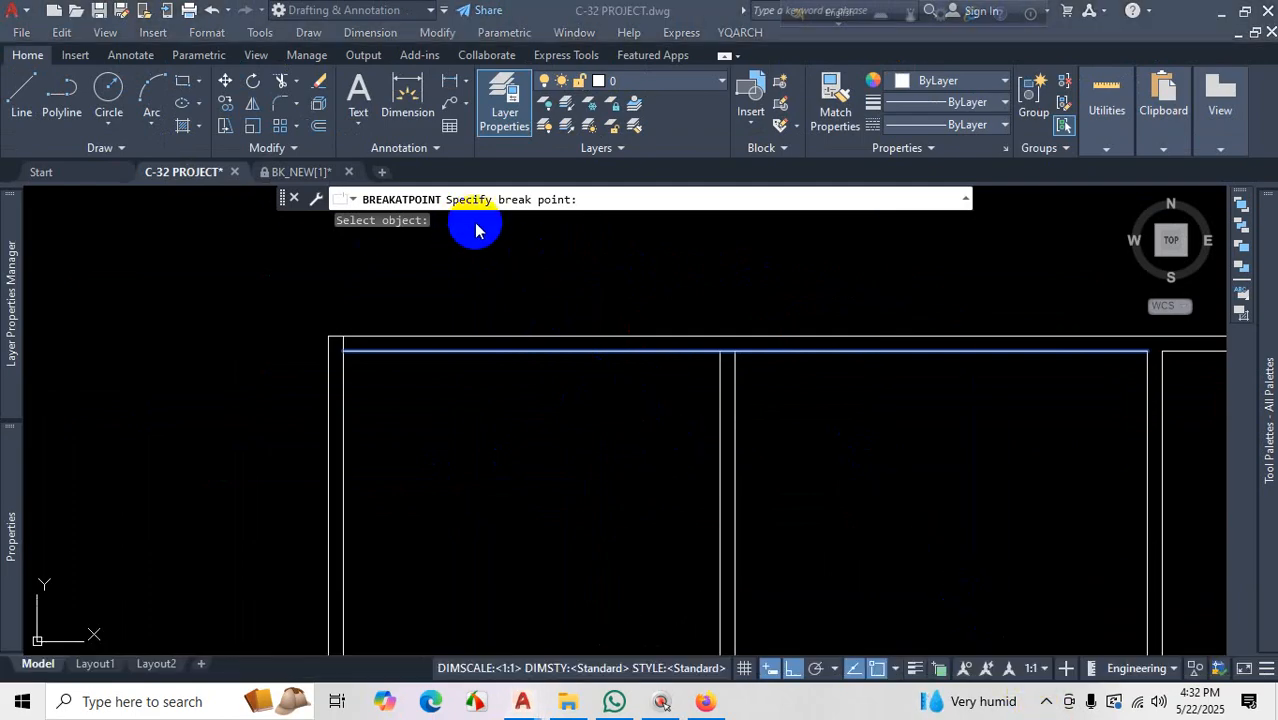
{"action": "left_click", "coordinate": [656, 415]}
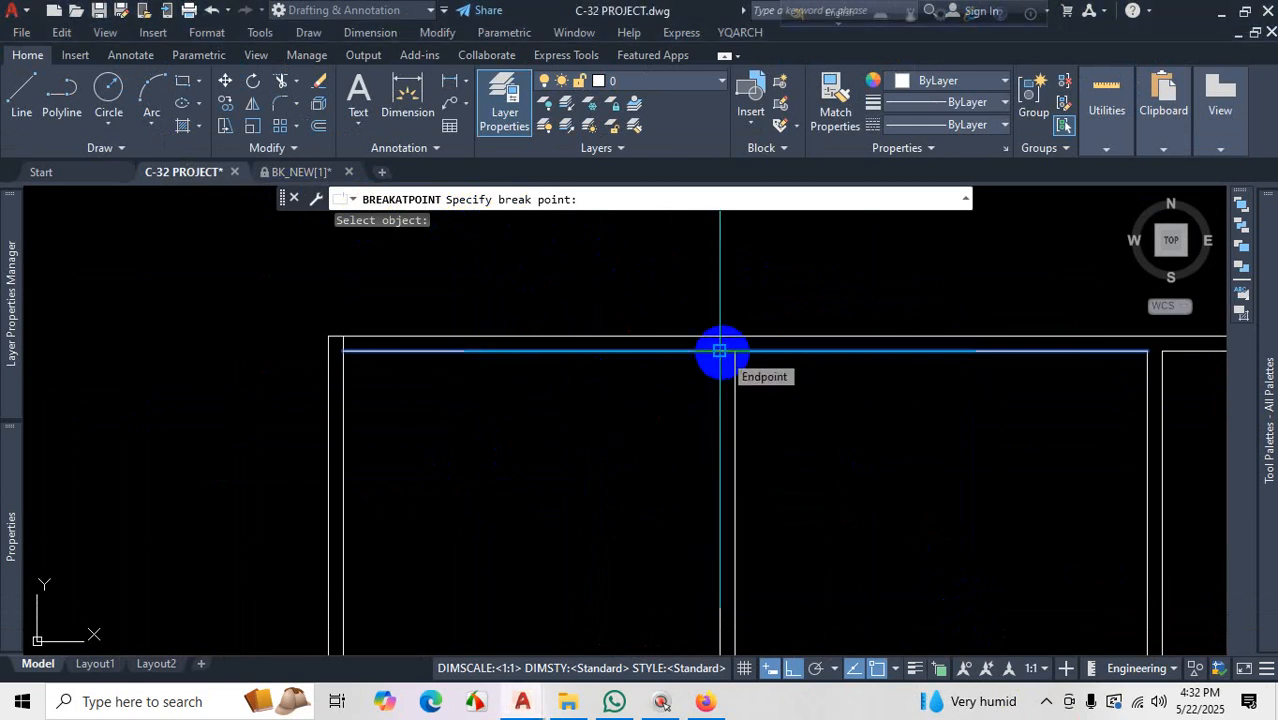
{"action": "key", "text": "Escape"}
Select the inner top wall segments on both sides of the break point to check the split
{"action": "scroll", "coordinate": [642, 400], "scroll_direction": "down", "scroll_amount": 3}
{"action": "scroll", "coordinate": [616, 345], "scroll_direction": "up", "scroll_amount": 3}
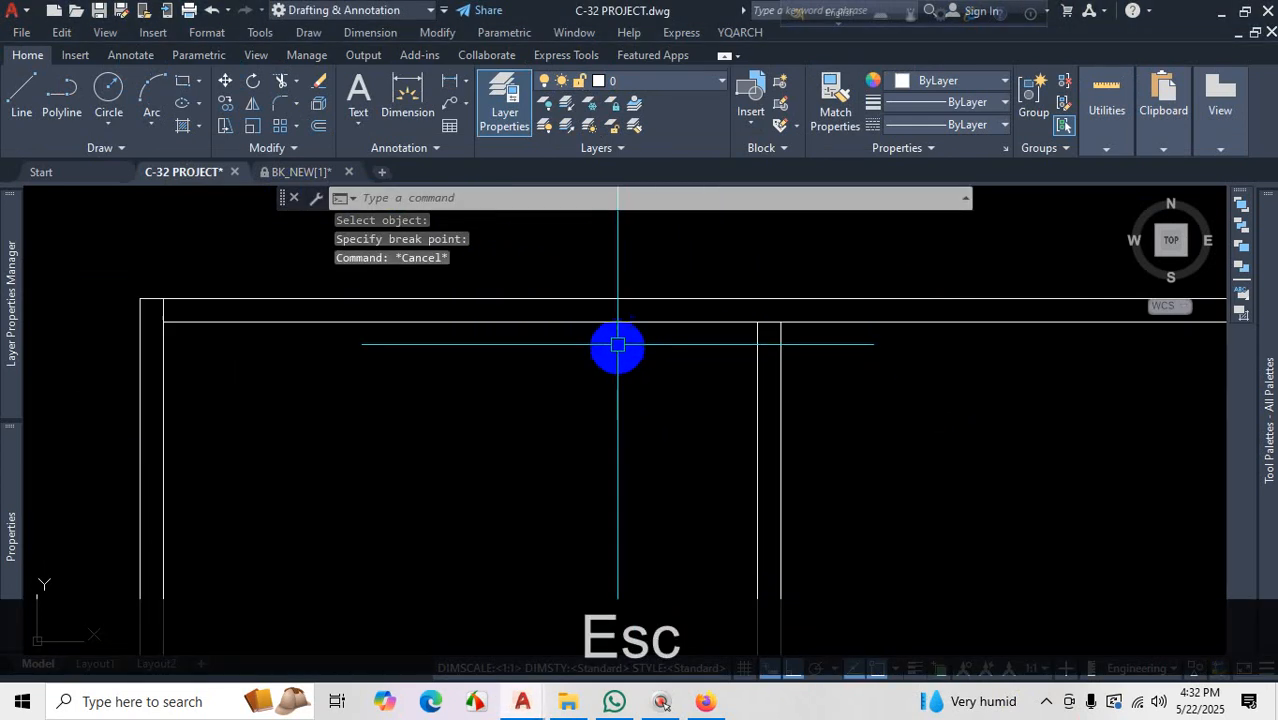
{"action": "left_click", "coordinate": [616, 322]}
{"action": "scroll", "coordinate": [462, 436], "scroll_direction": "down", "scroll_amount": 3}
{"action": "left_click", "coordinate": [672, 395]}
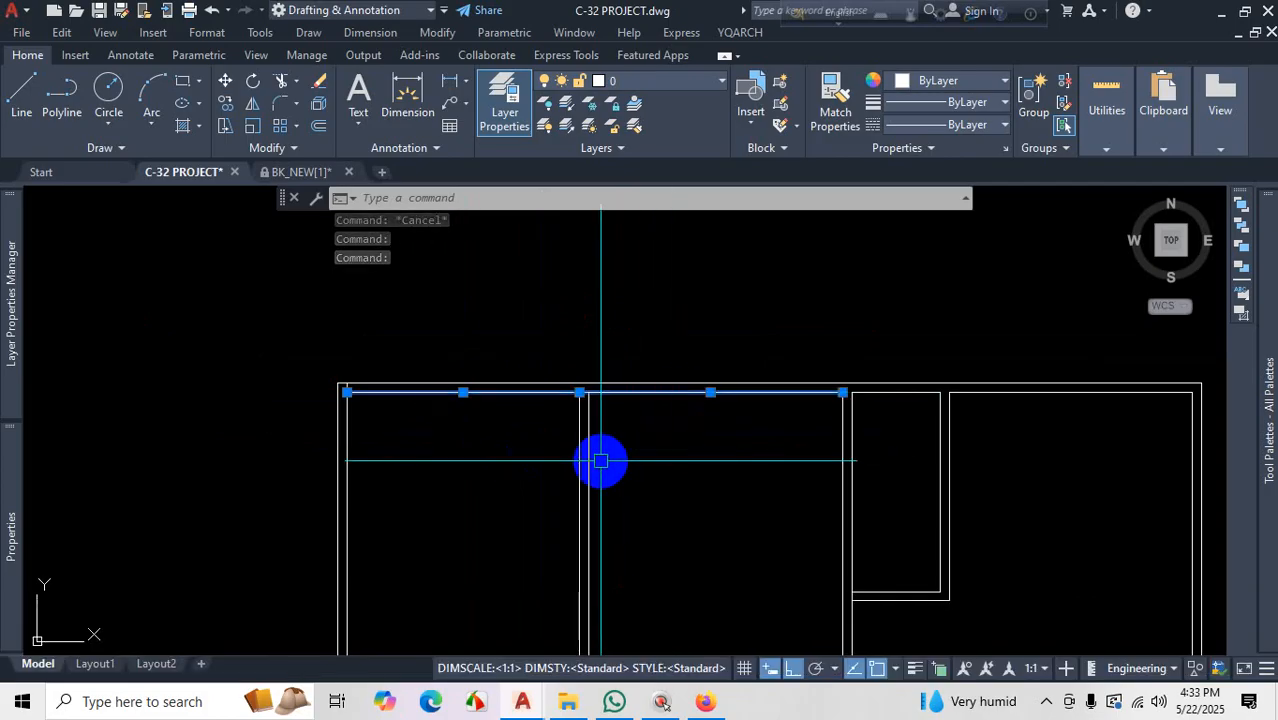
{"action": "mouse_move", "coordinate": [573, 456]}
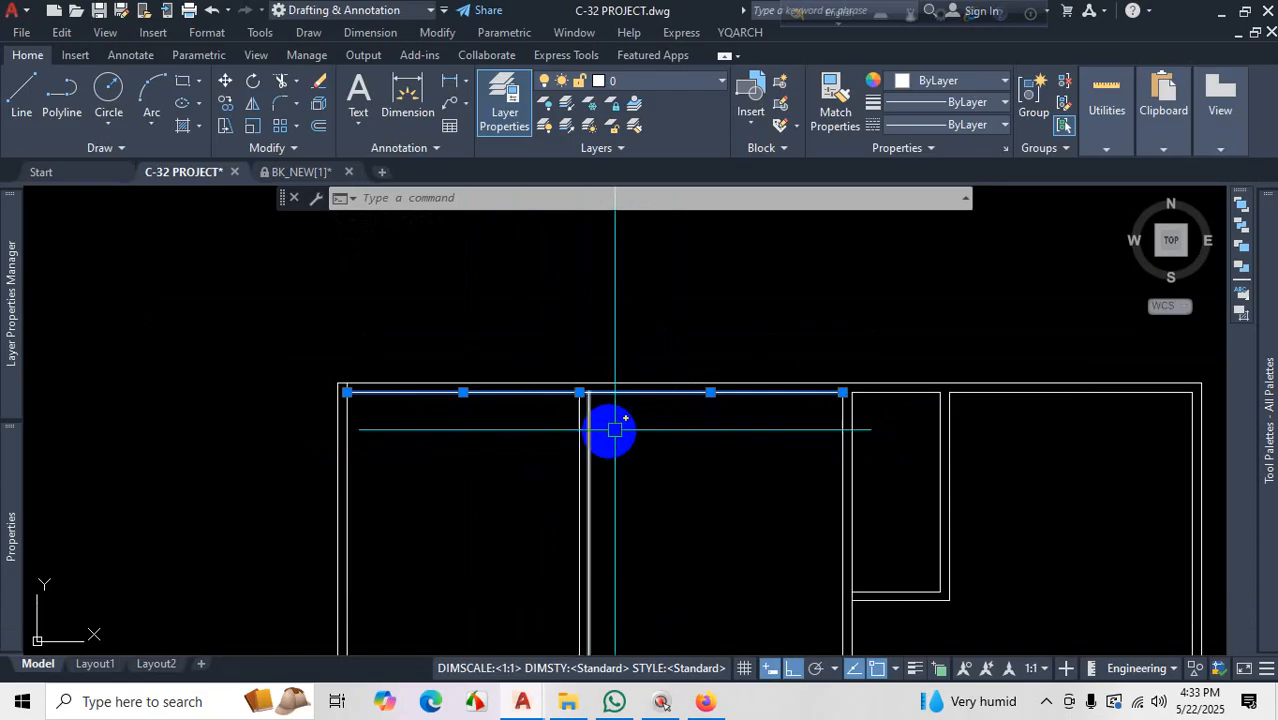
{"action": "scroll", "coordinate": [742, 470], "scroll_direction": "down", "scroll_amount": 6}
{"action": "scroll", "coordinate": [705, 610], "scroll_direction": "up", "scroll_amount": 5}
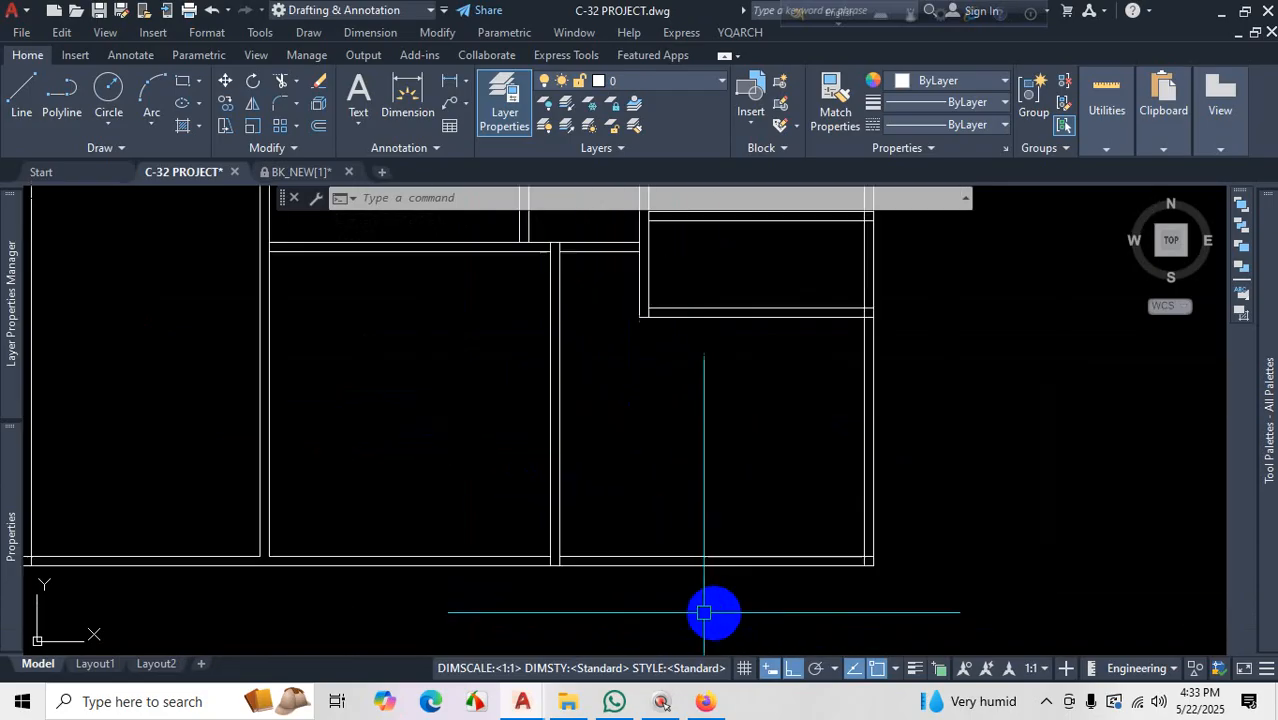
{"action": "key", "text": "ctrl+1"}
{"action": "left_click", "coordinate": [575, 606]}
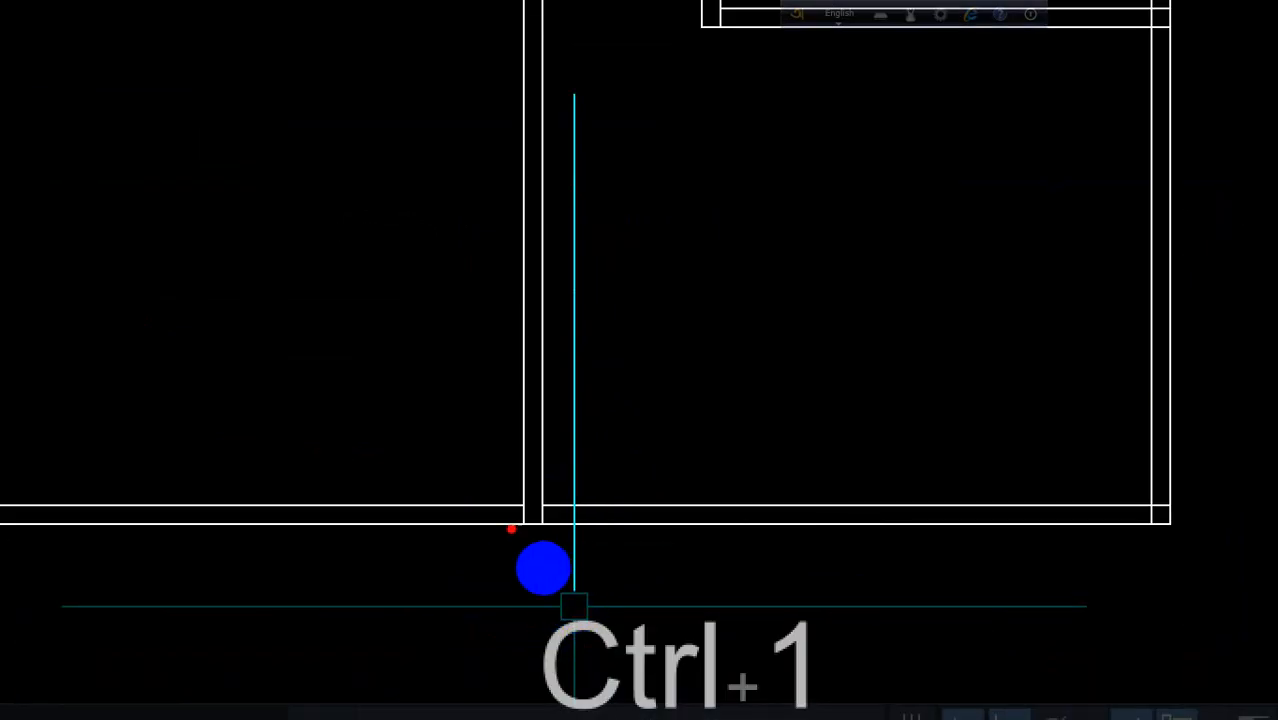
{"action": "key", "text": "Escape"}
{"action": "scroll", "coordinate": [642, 579], "scroll_direction": "up", "scroll_amount": 5}
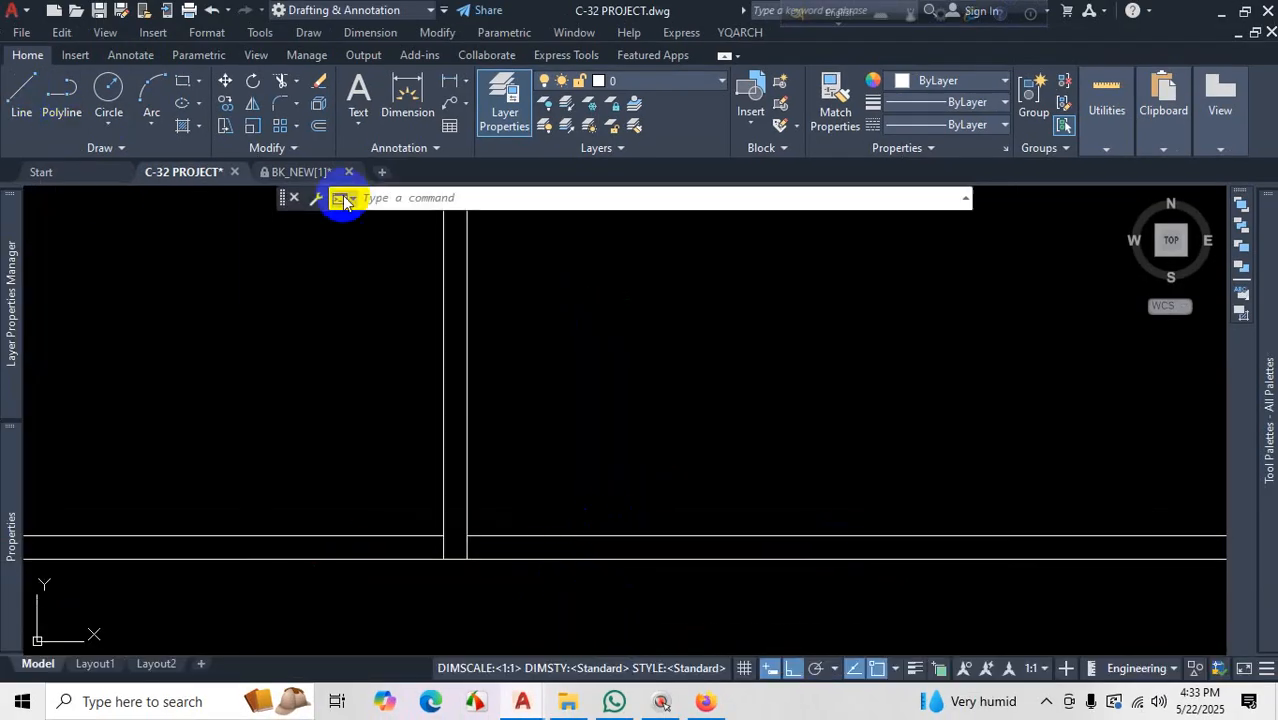
{"action": "left_click", "coordinate": [288, 148]}
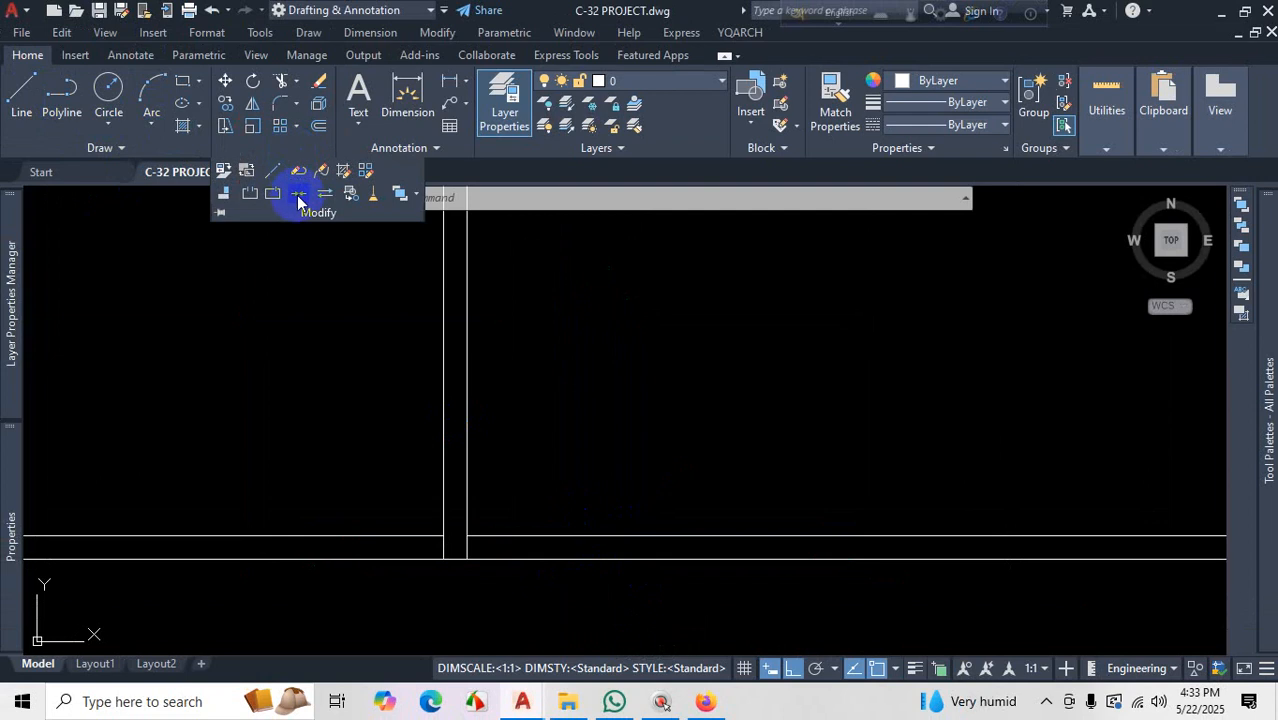
{"action": "left_click", "coordinate": [283, 195]}
{"action": "left_click", "coordinate": [588, 538]}
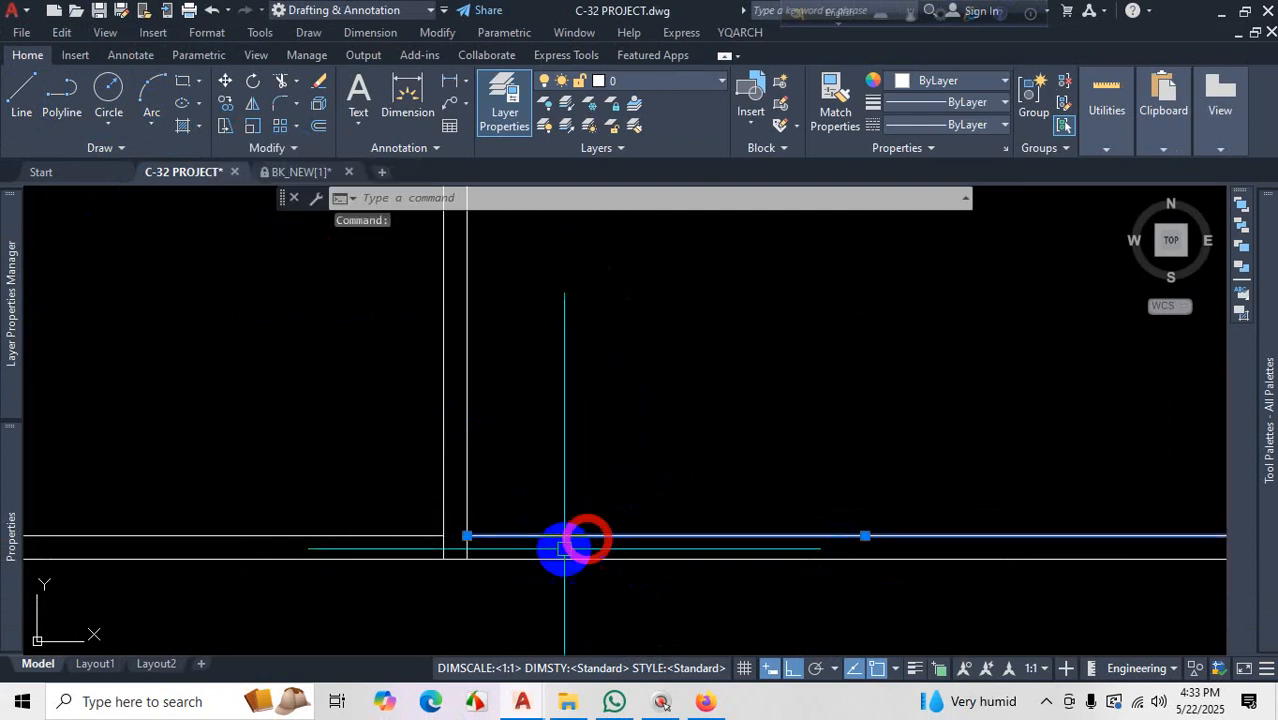
{"action": "key", "text": "Escape"}
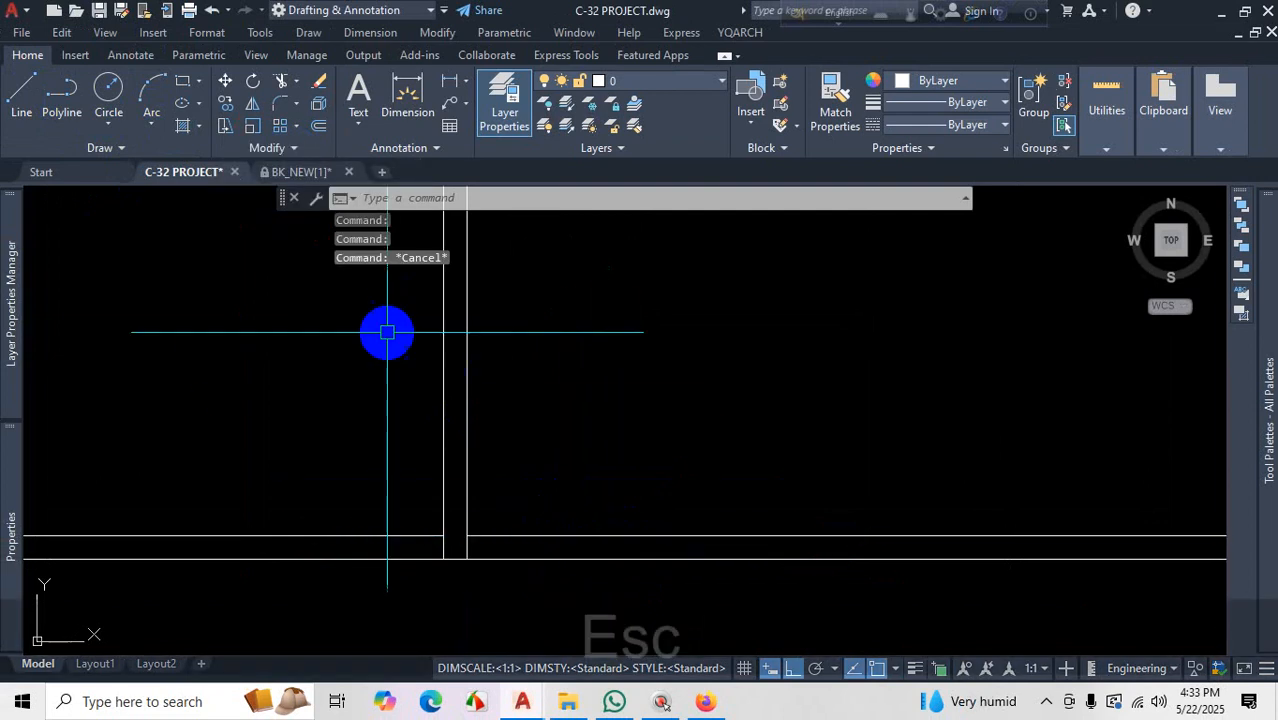
Break the inner bottom wall line with Break at Point just right of the lower partition and erase the short piece adjoining the partition
{"action": "left_click", "coordinate": [293, 148]}
{"action": "left_click", "coordinate": [268, 197]}
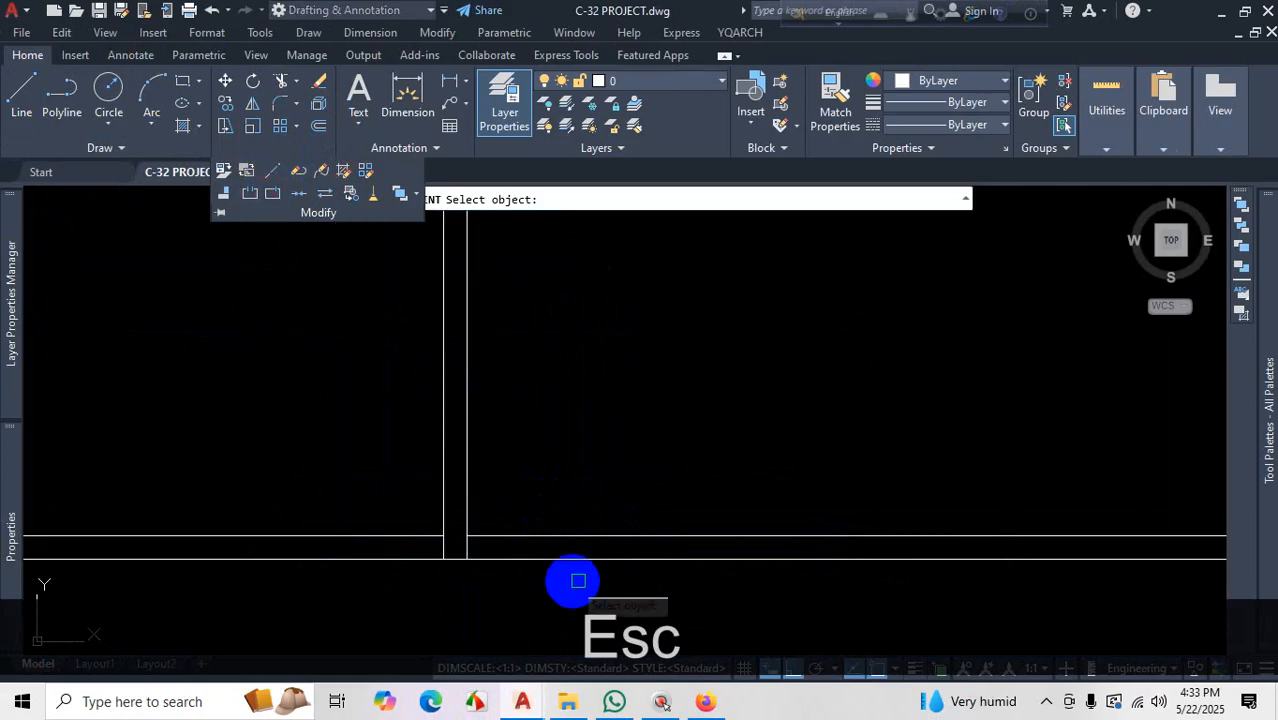
{"action": "left_click", "coordinate": [596, 537]}
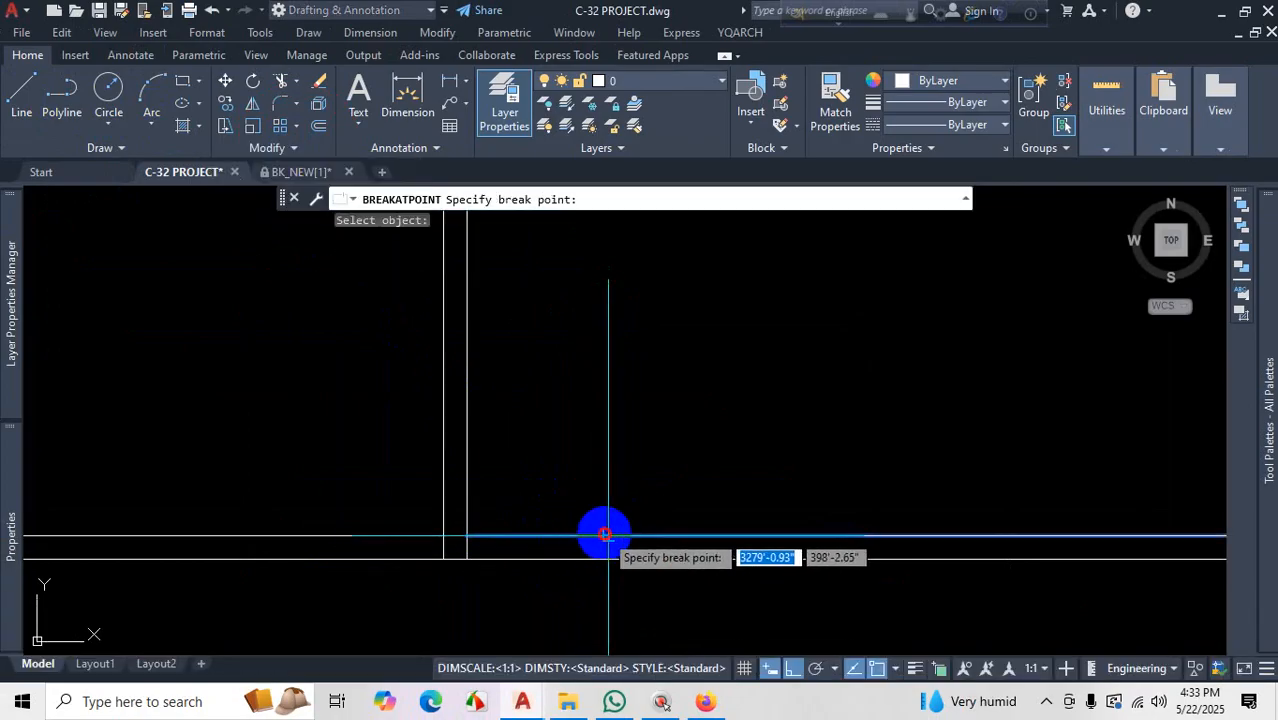
{"action": "key", "text": "Escape"}
{"action": "left_click", "coordinate": [537, 536]}
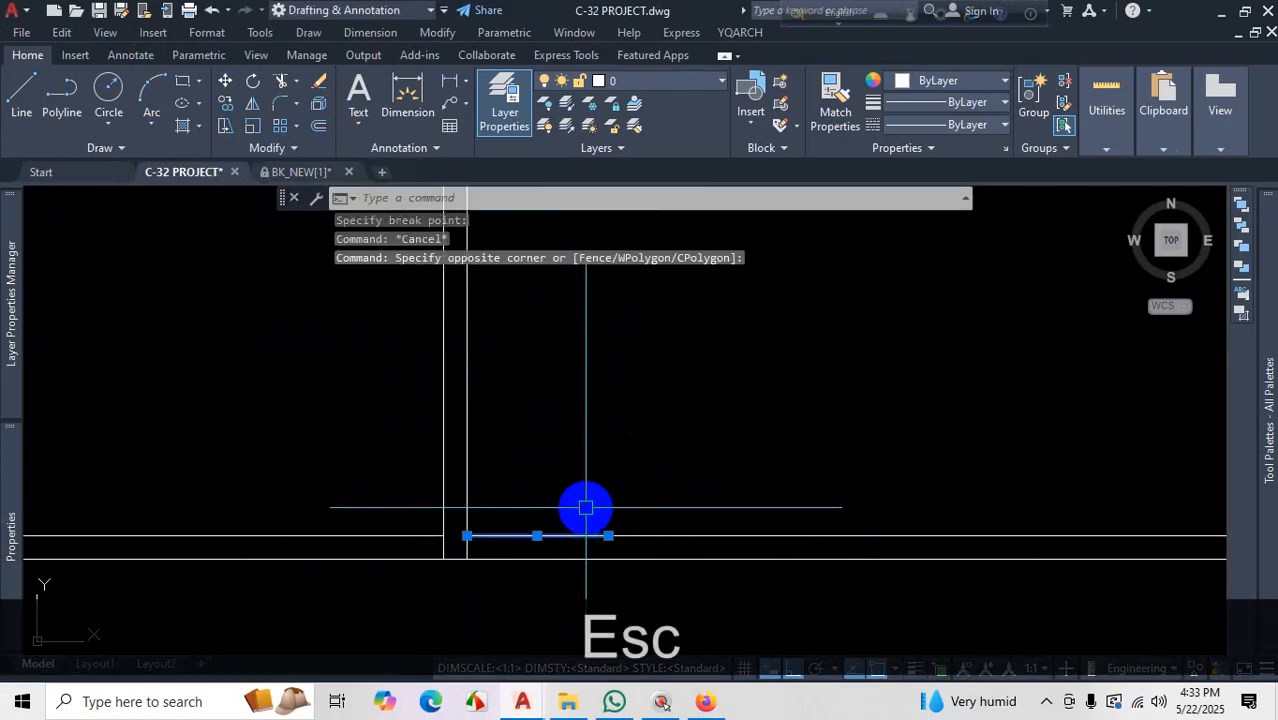
{"action": "key", "text": "Delete"}
{"action": "scroll", "coordinate": [585, 508], "scroll_direction": "down", "scroll_amount": 3}
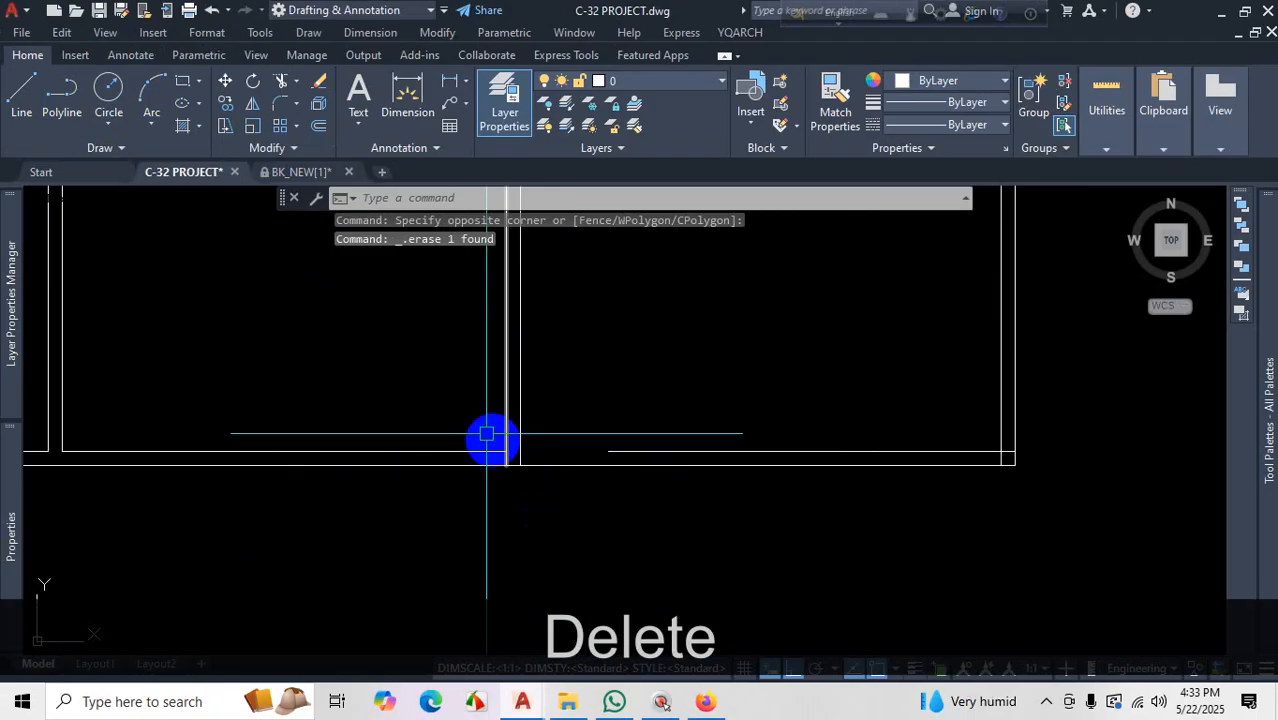
{"action": "scroll", "coordinate": [543, 351], "scroll_direction": "up", "scroll_amount": 2}
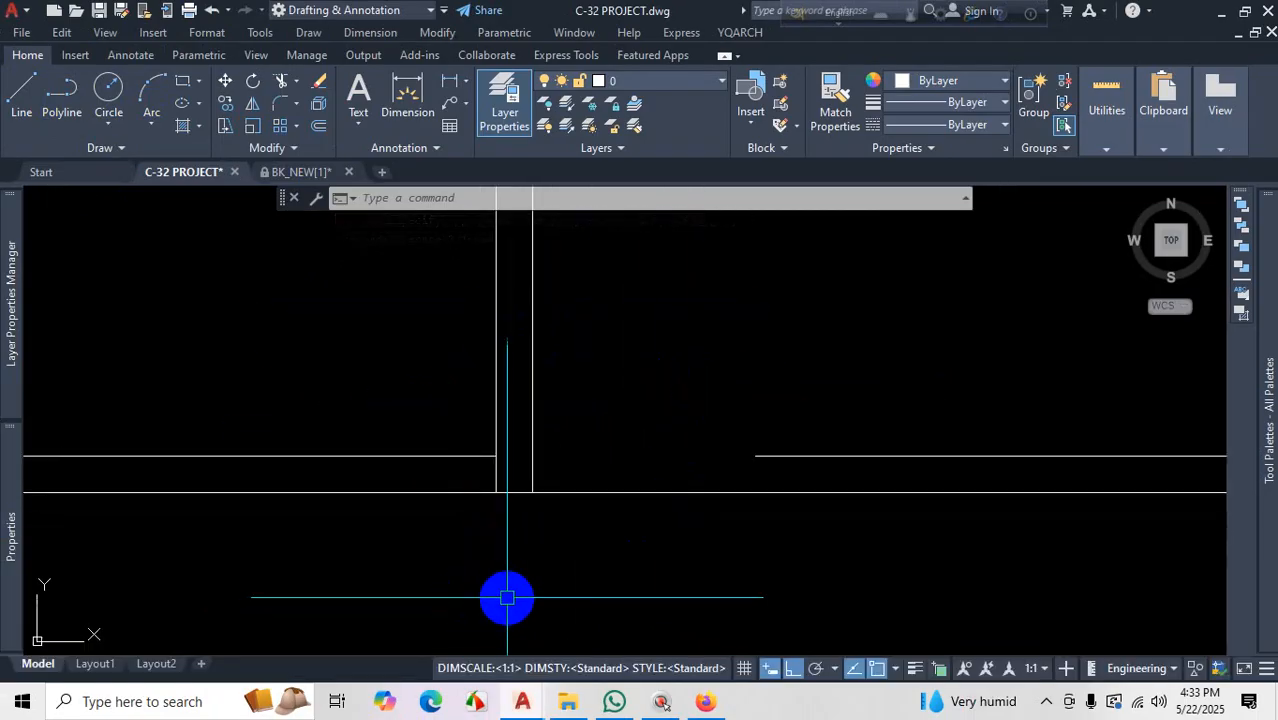
{"action": "key", "text": "ctrl+1"}
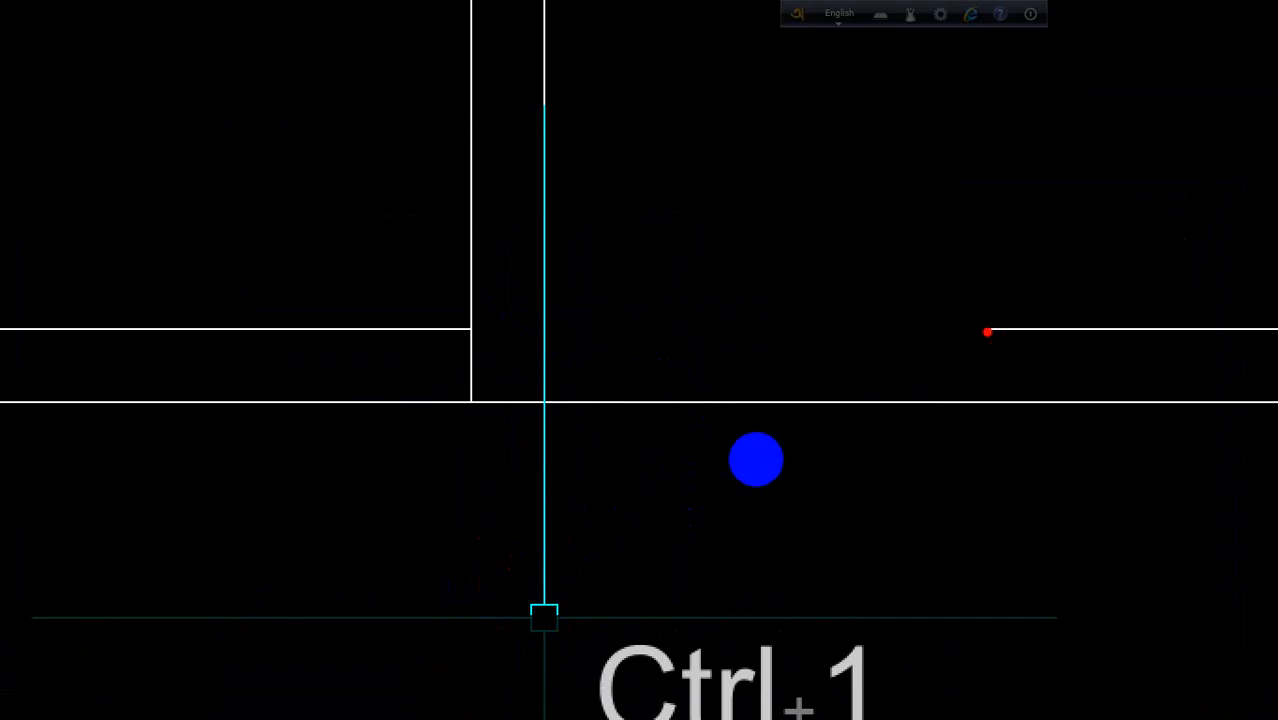
{"action": "mouse_move", "coordinate": [987, 332]}
{"action": "left_mouse_down"}
{"action": "mouse_move", "coordinate": [722, 313]}
{"action": "mouse_move", "coordinate": [528, 327]}
{"action": "left_mouse_up"}
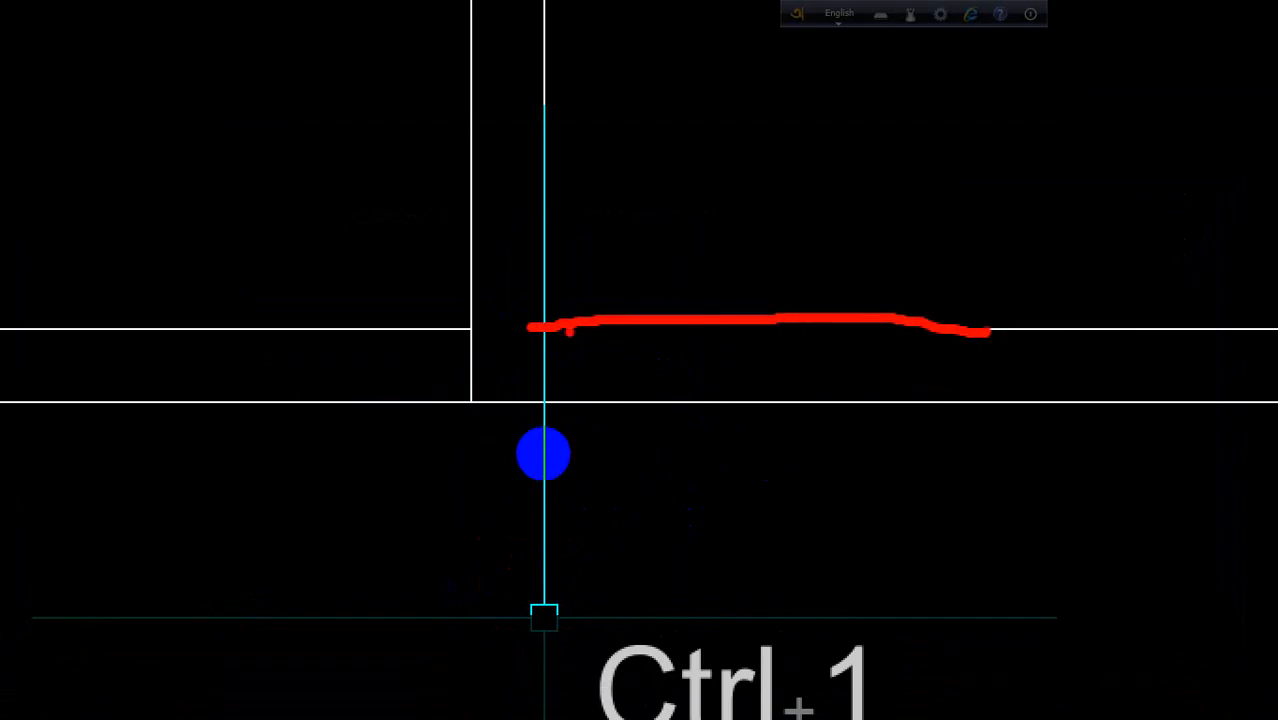
{"action": "key", "text": "Escape"}
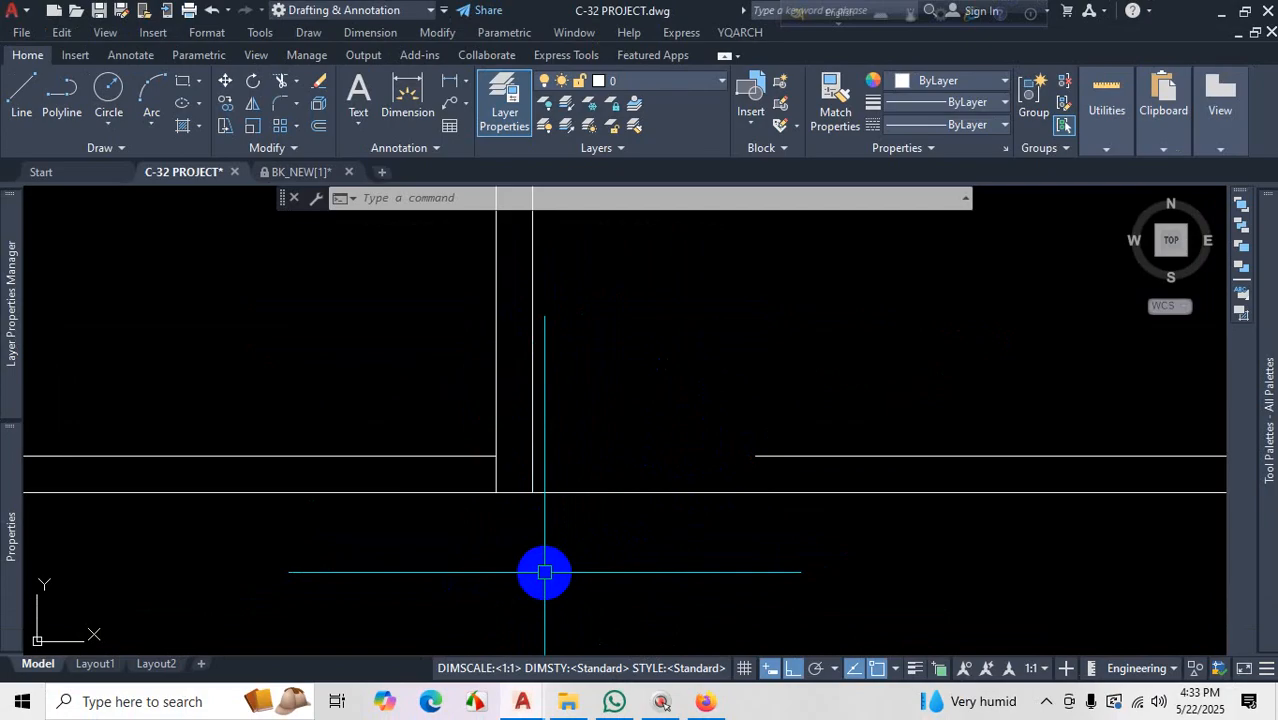
Select the inner bottom wall segments on both sides of the gap to examine their endpoints, and clear the selection
{"action": "left_click", "coordinate": [414, 460]}
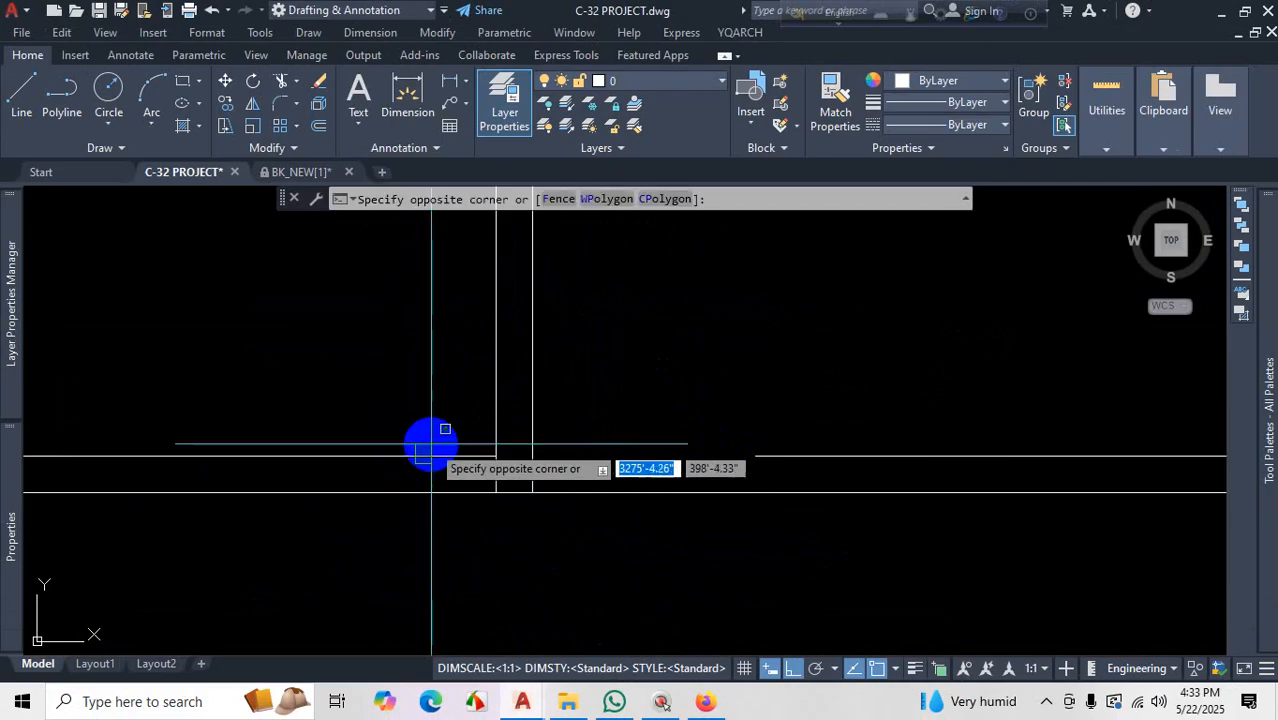
{"action": "left_click", "coordinate": [431, 444]}
{"action": "left_click", "coordinate": [437, 445]}
{"action": "left_click", "coordinate": [414, 460]}
{"action": "left_click", "coordinate": [889, 437]}
{"action": "left_click", "coordinate": [856, 474]}
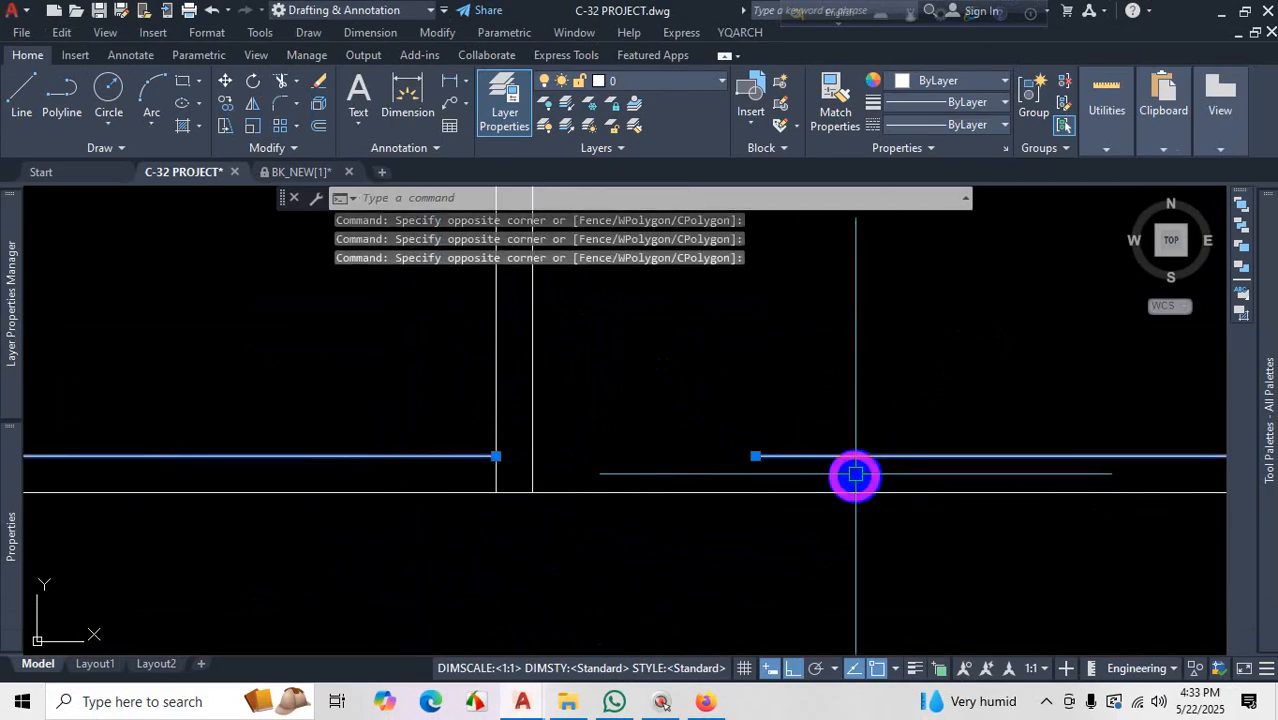
{"action": "scroll", "coordinate": [743, 460], "scroll_direction": "up", "scroll_amount": 2}
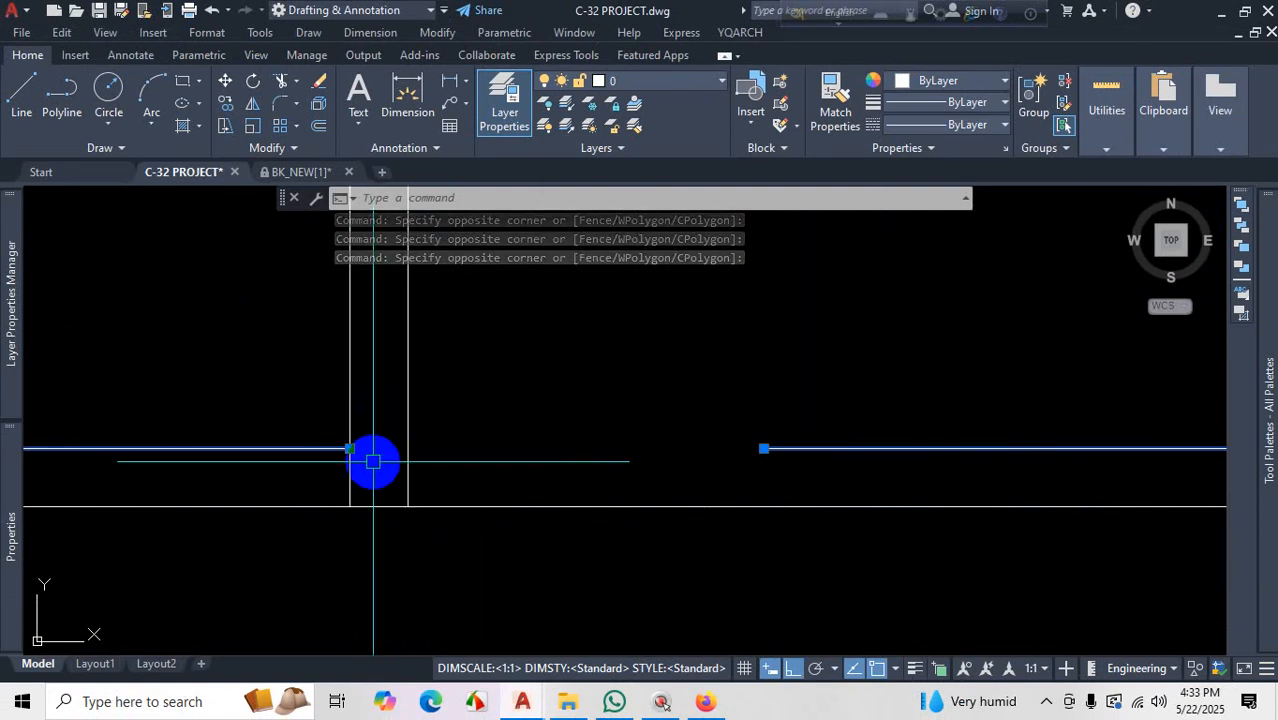
{"action": "key", "text": "Escape"}
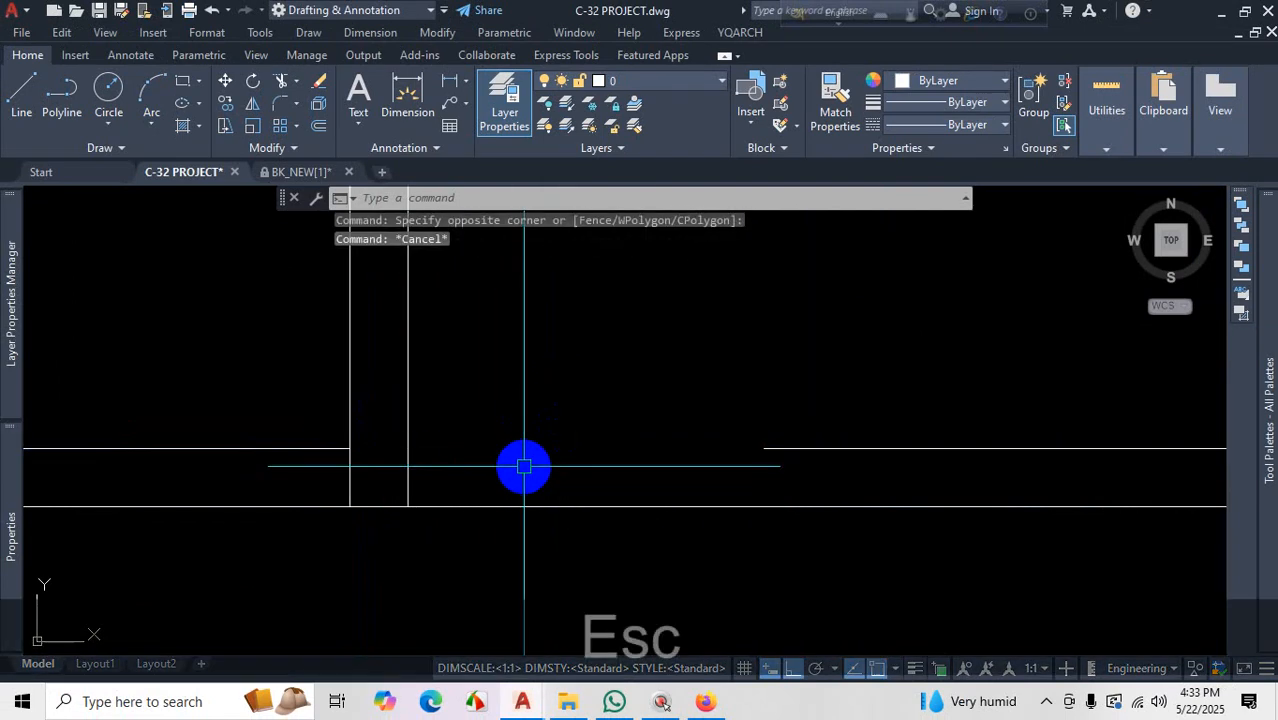
Extend the right-hand inner bottom wall line across the gap to the partition's right line
{"action": "scroll", "coordinate": [524, 465], "scroll_direction": "down", "scroll_amount": 2}
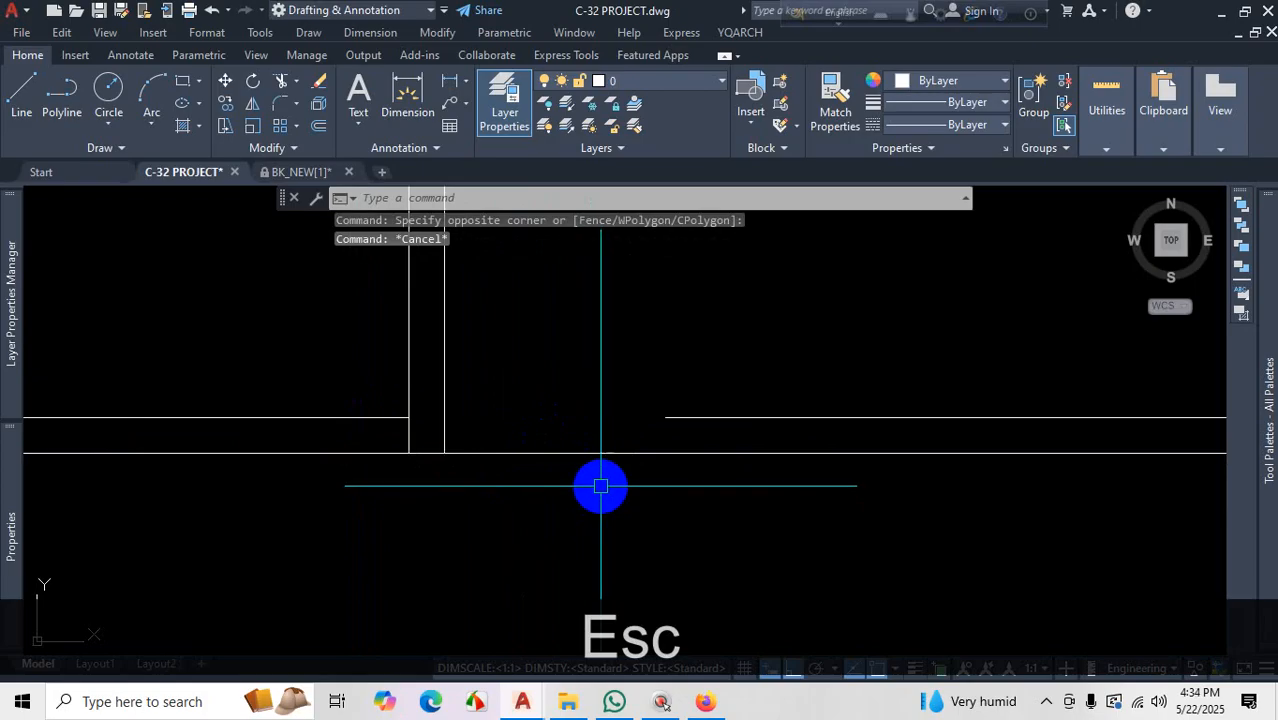
{"action": "type", "text": "EX"}
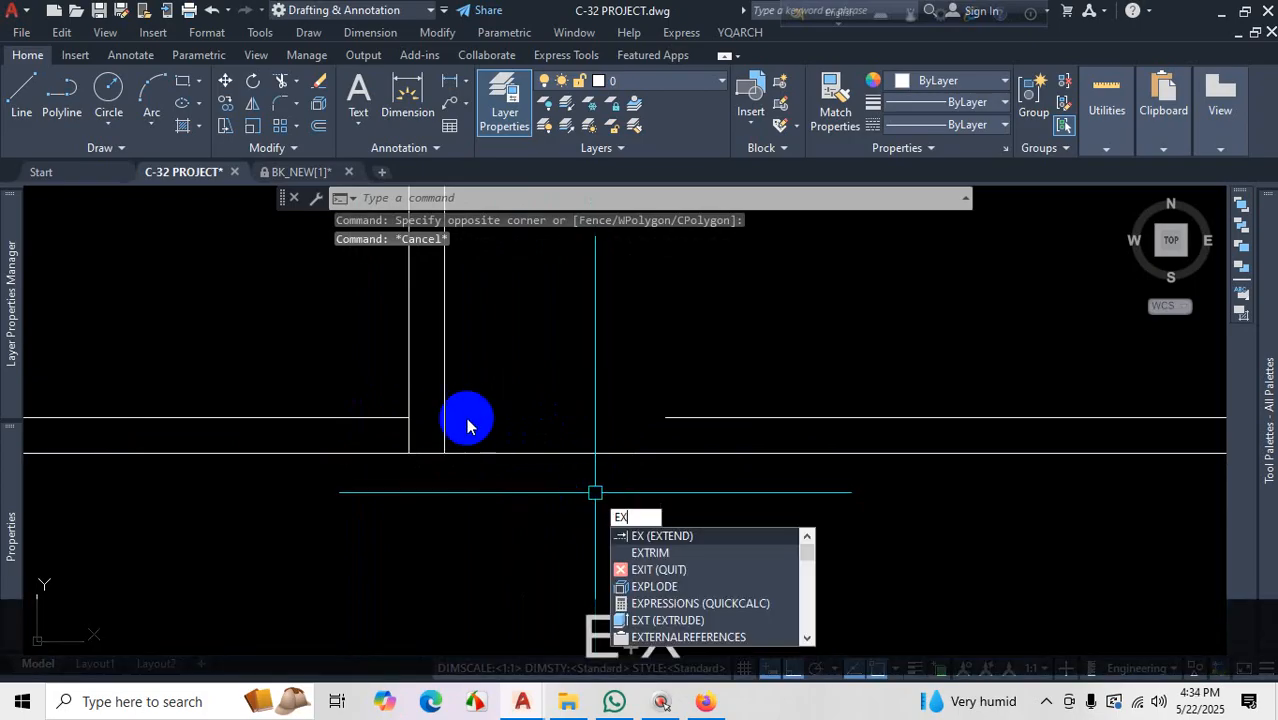
{"action": "key", "text": "Return"}
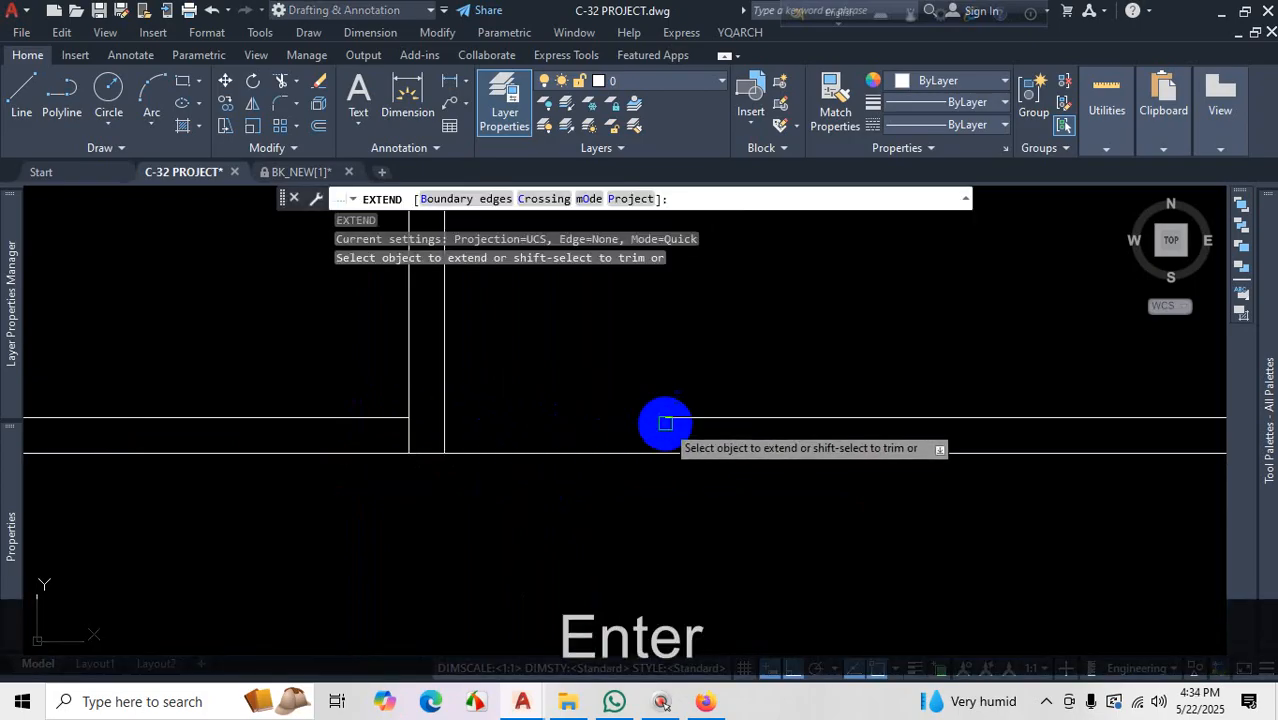
{"action": "left_click", "coordinate": [770, 417]}
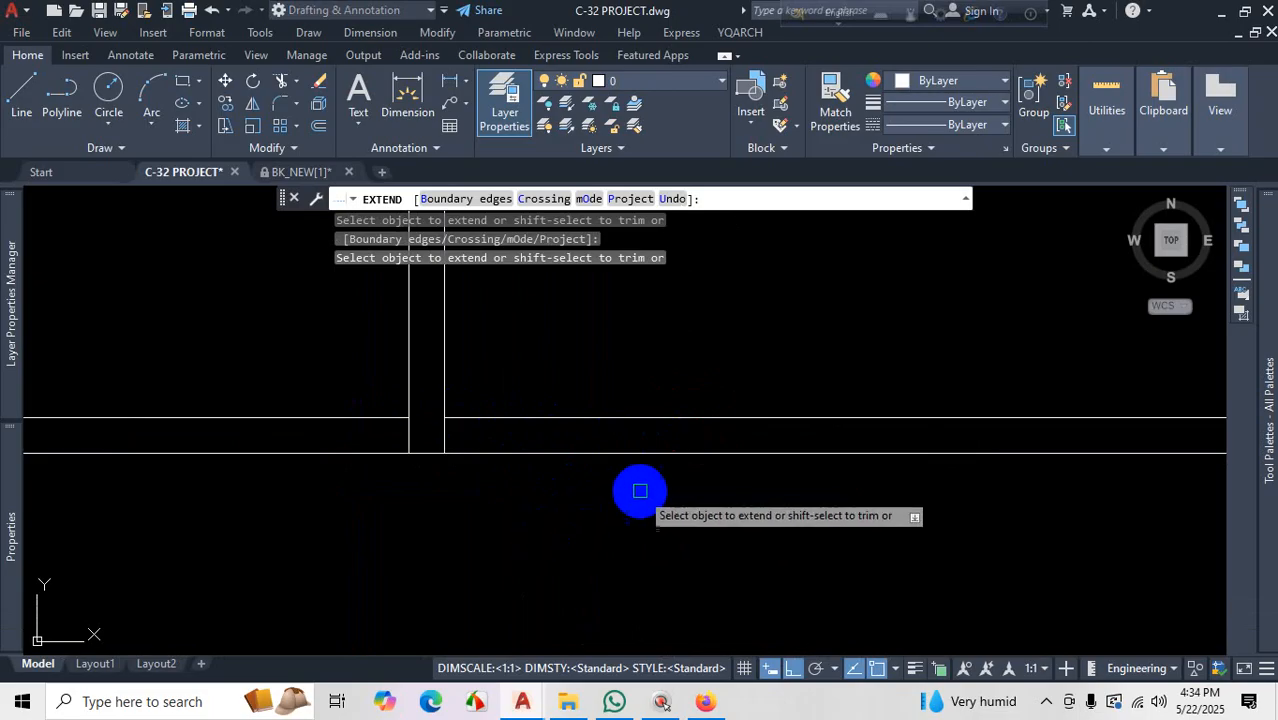
{"action": "key", "text": "Escape"}
{"action": "scroll", "coordinate": [645, 488], "scroll_direction": "down", "scroll_amount": 3}
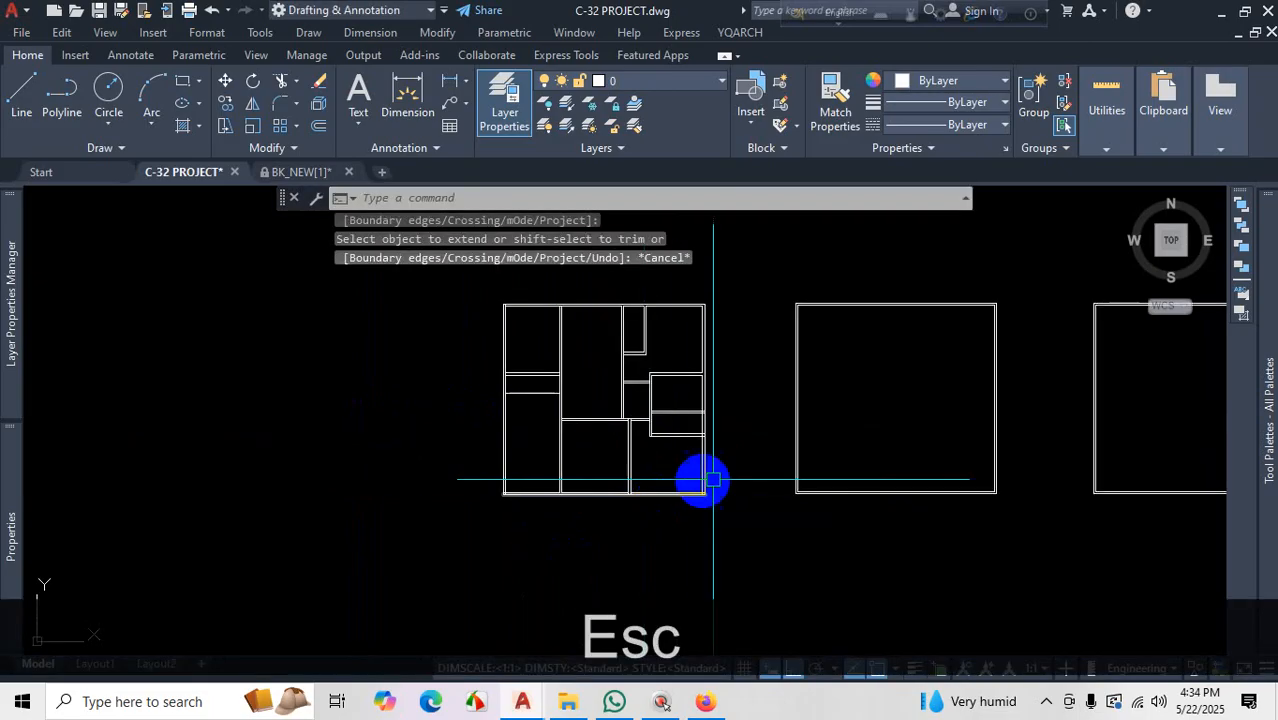
Switch to the reference floor plan PDF in Firefox and examine the room layout of both mirrored apartments at 80% zoom
{"action": "left_click", "coordinate": [294, 147]}
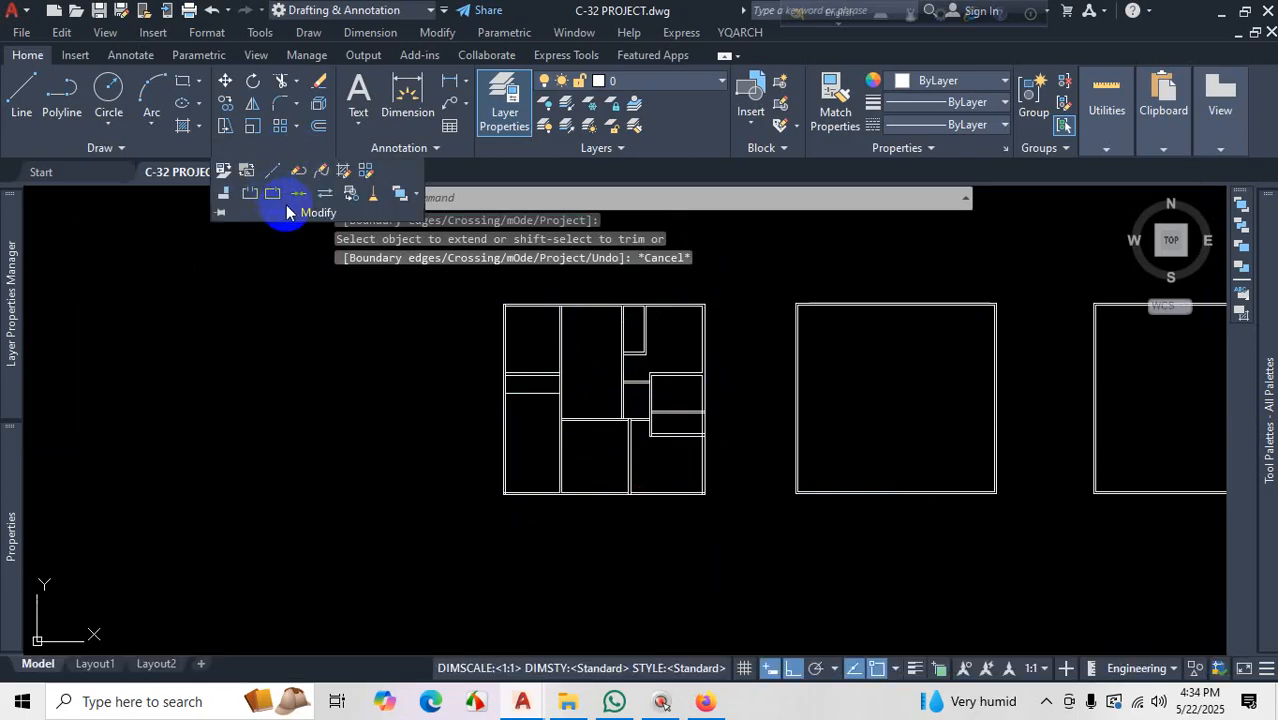
{"action": "left_click", "coordinate": [1046, 701]}
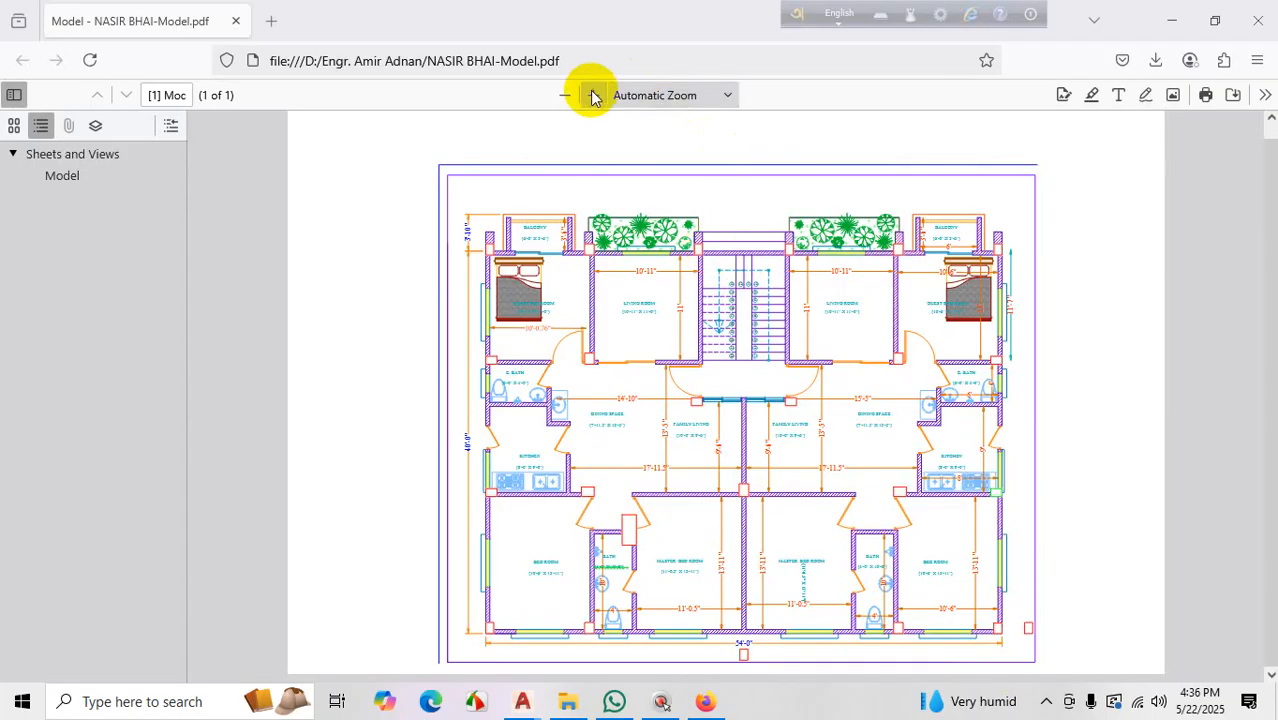
{"action": "left_click", "coordinate": [595, 96]}
{"action": "scroll", "coordinate": [530, 370], "scroll_direction": "down", "scroll_amount": 4}
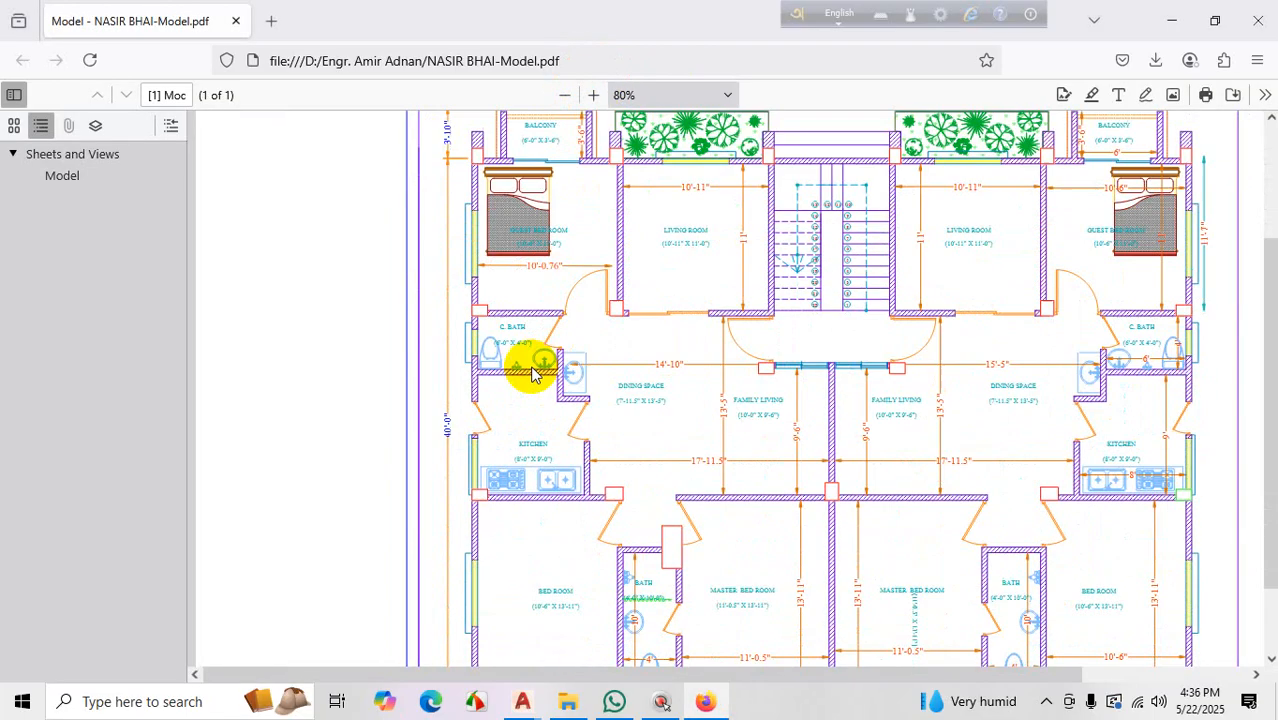
{"action": "scroll", "coordinate": [1093, 428], "scroll_direction": "up", "scroll_amount": 2}
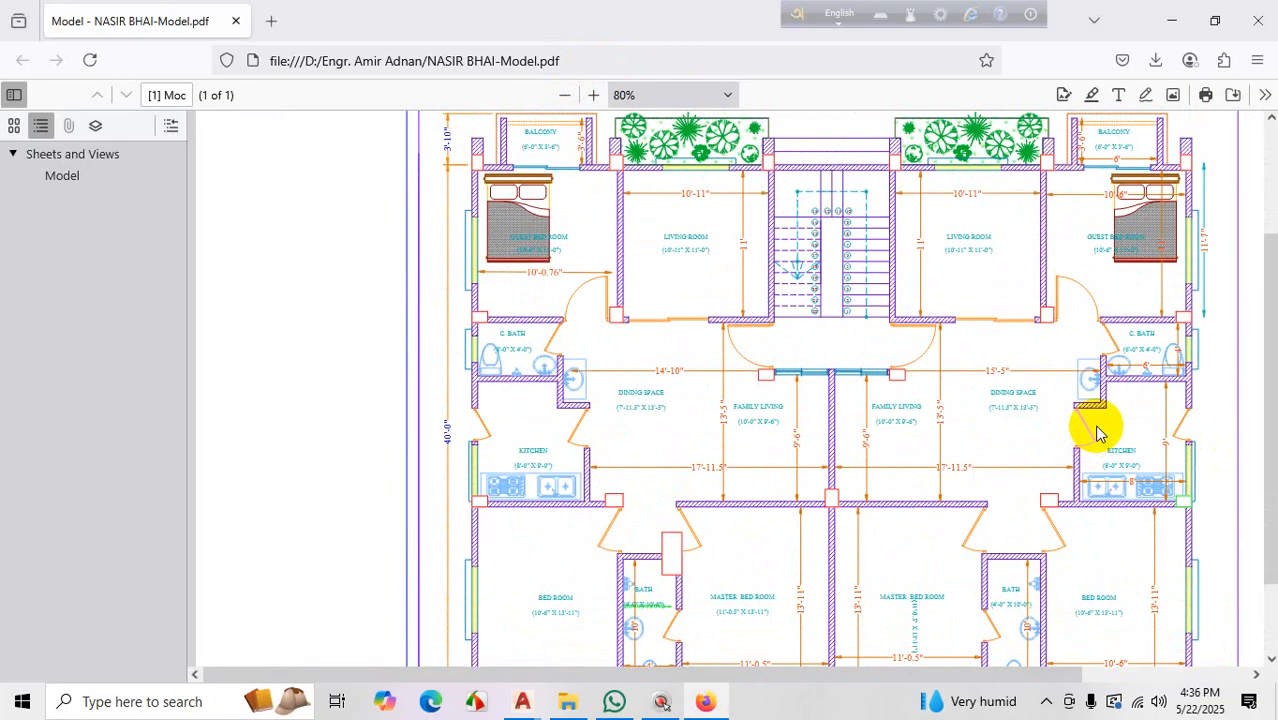
{"action": "scroll", "coordinate": [1050, 427], "scroll_direction": "down", "scroll_amount": 2}
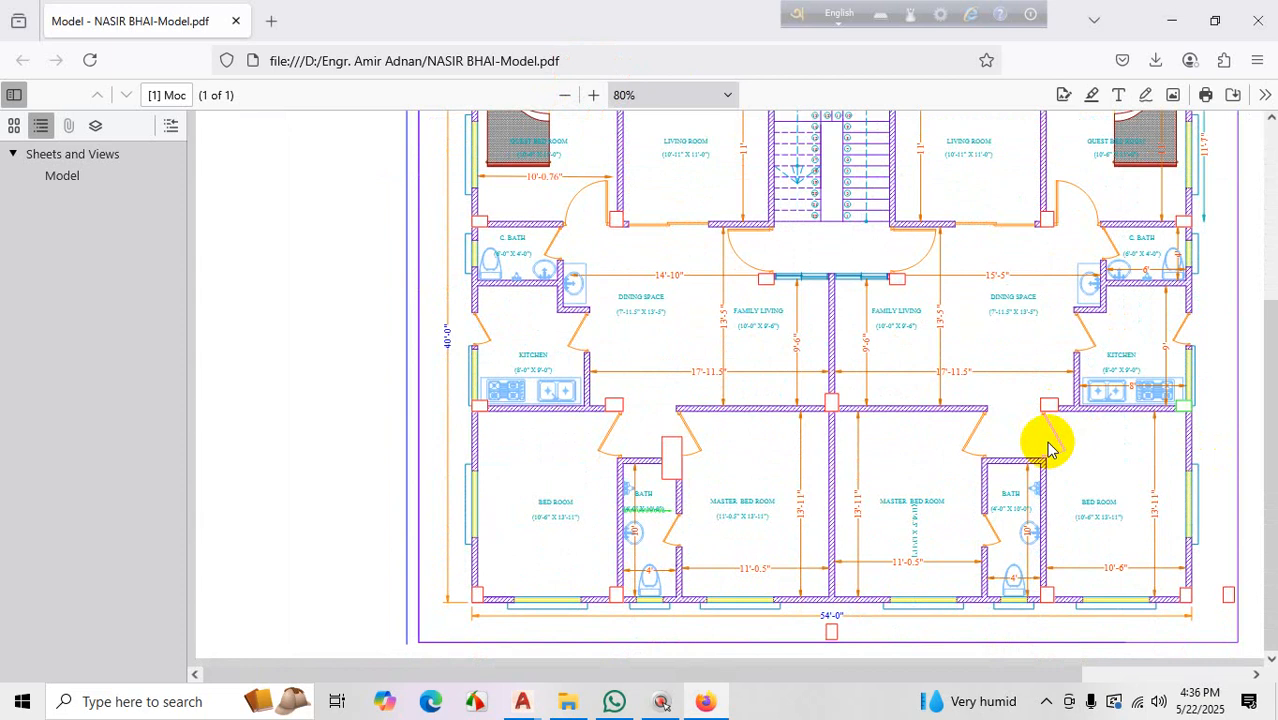
{"action": "scroll", "coordinate": [1000, 460], "scroll_direction": "up", "scroll_amount": 2}
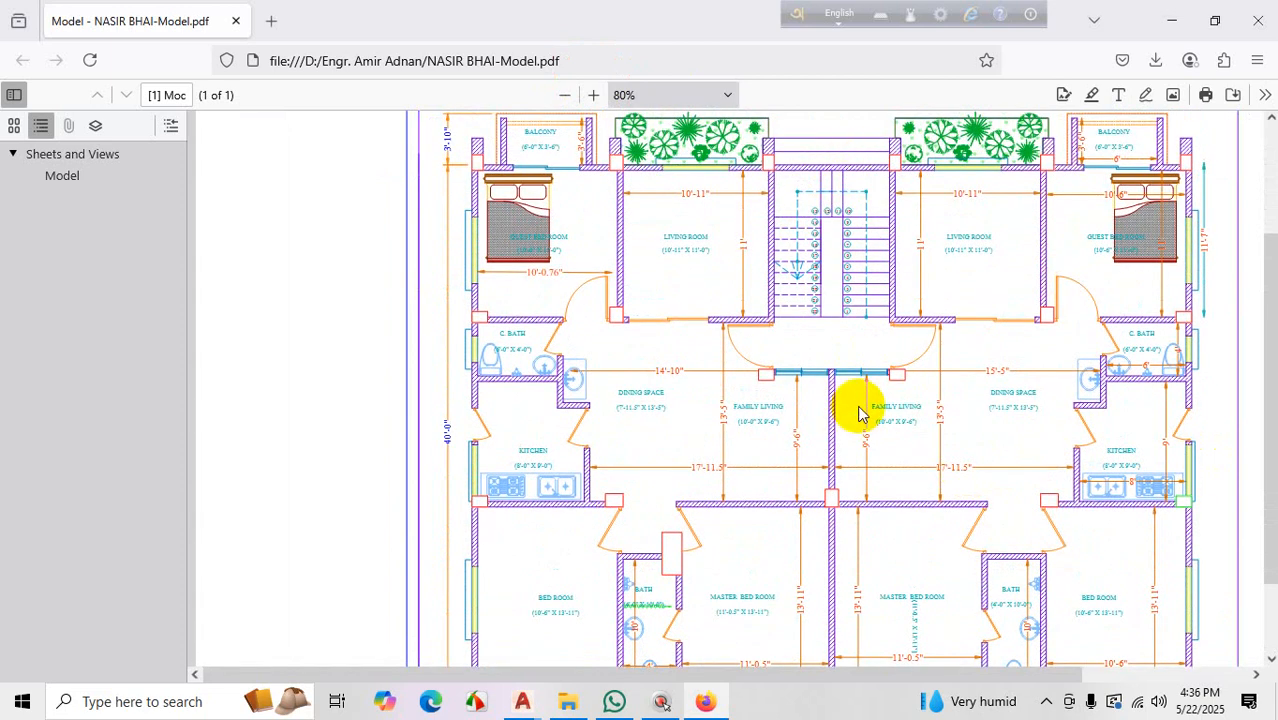
{"action": "scroll", "coordinate": [865, 400], "scroll_direction": "down", "scroll_amount": 2}
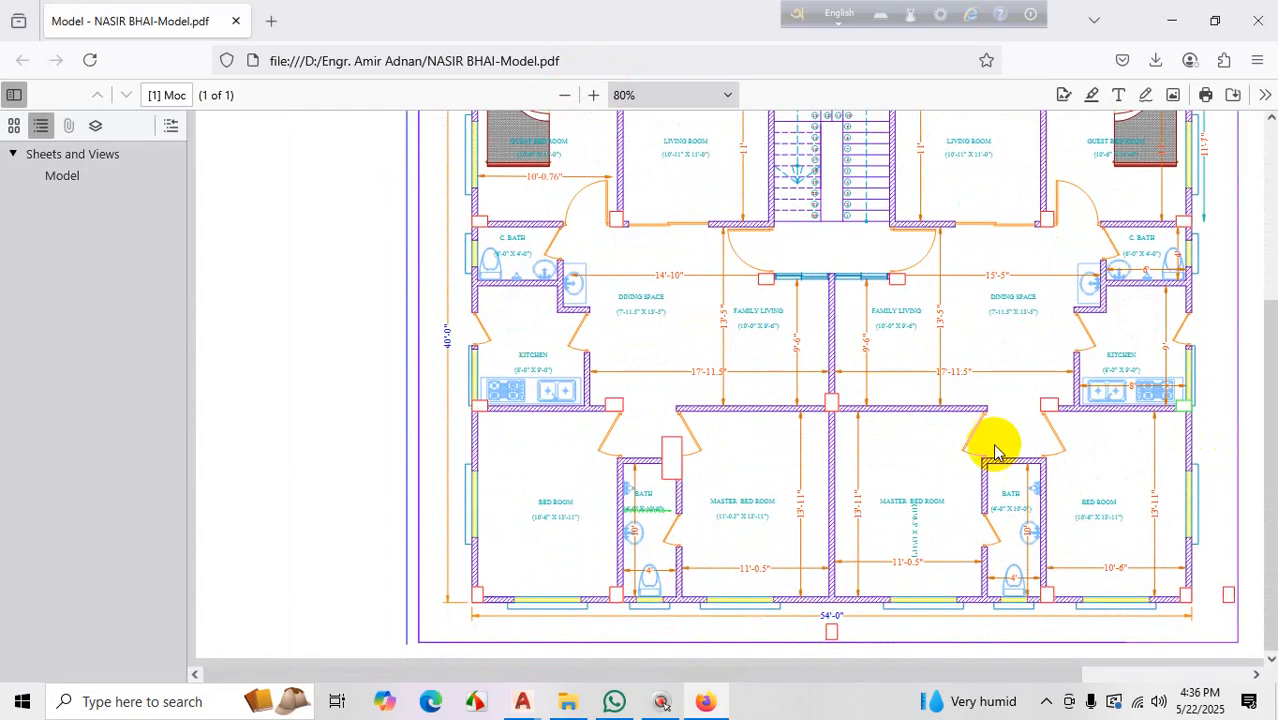
{"action": "key", "text": "ctrl+1"}
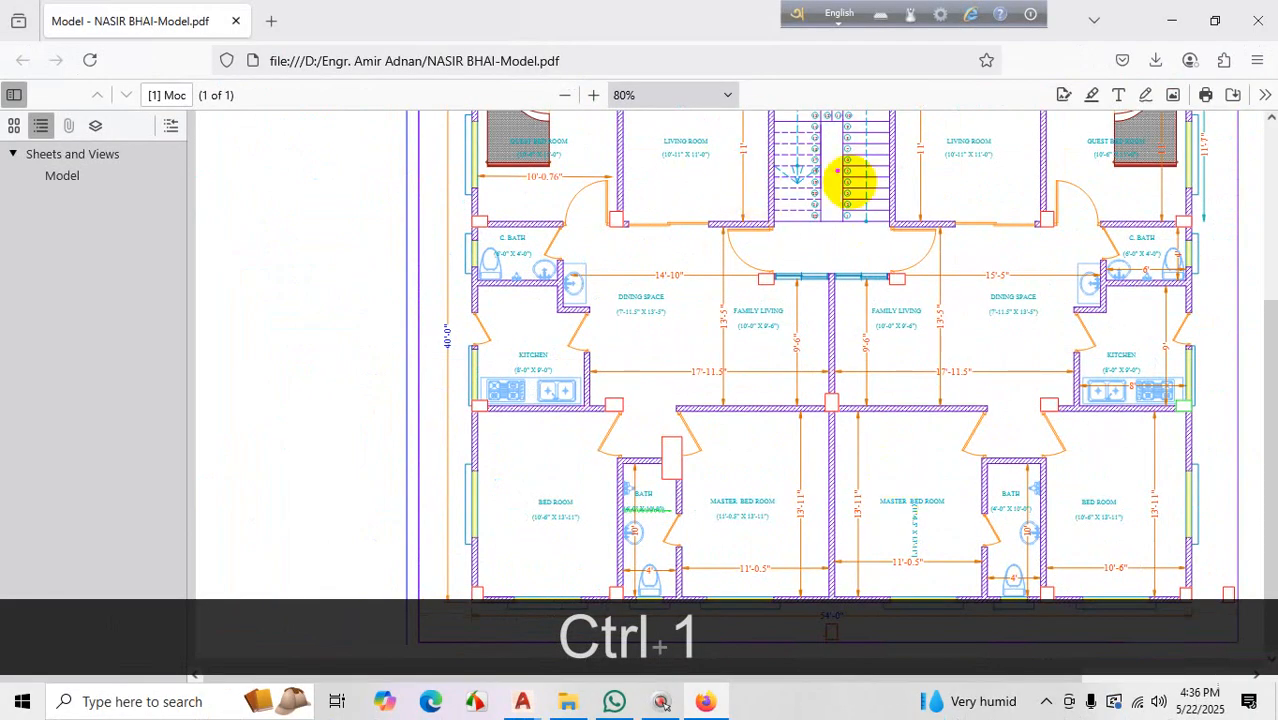
{"action": "left_click_drag", "start_coordinate": [826, 85], "coordinate": [816, 476]}
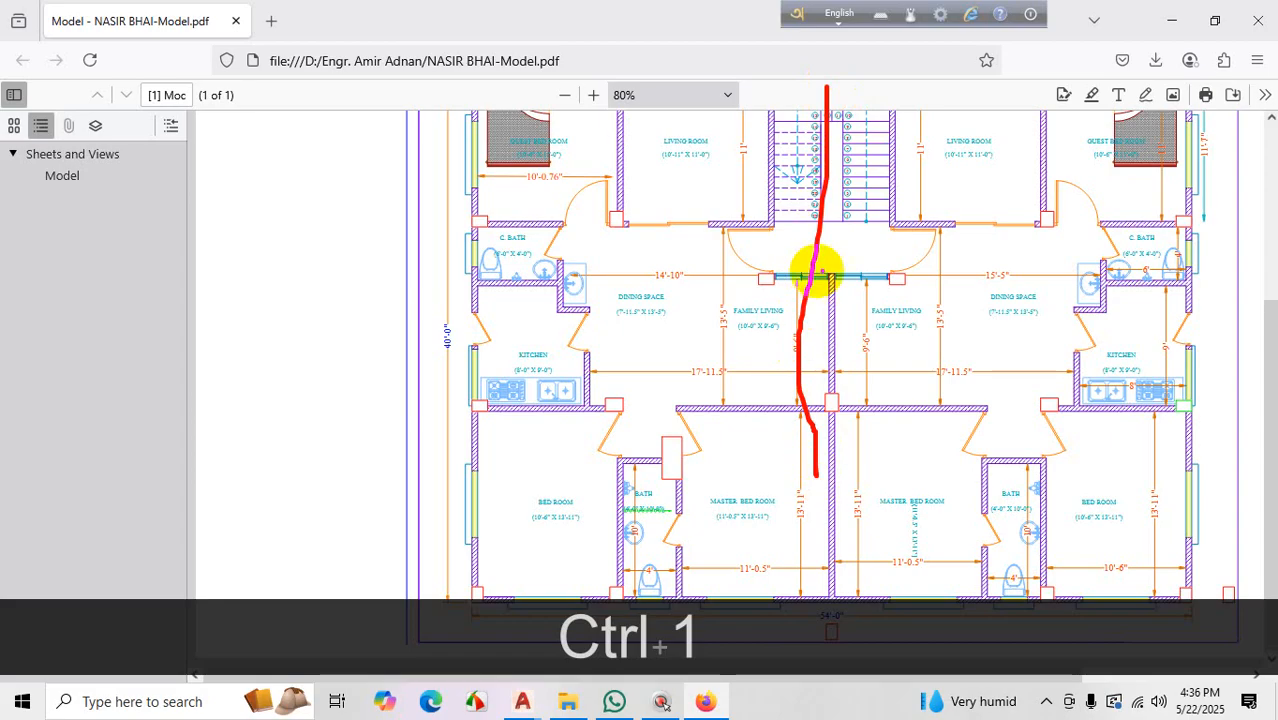
{"action": "left_click_drag", "start_coordinate": [916, 265], "coordinate": [1079, 265]}
{"action": "left_click_drag", "start_coordinate": [847, 271], "coordinate": [753, 282]}
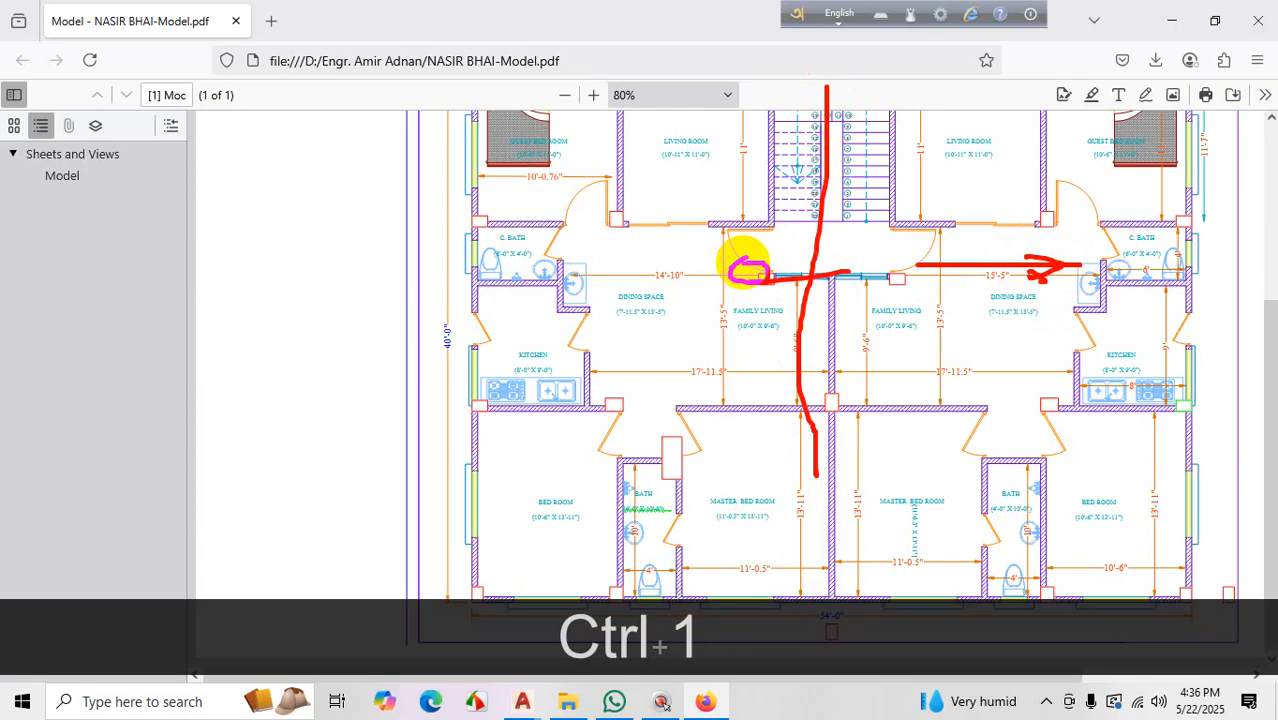
{"action": "left_click_drag", "start_coordinate": [748, 264], "coordinate": [762, 270]}
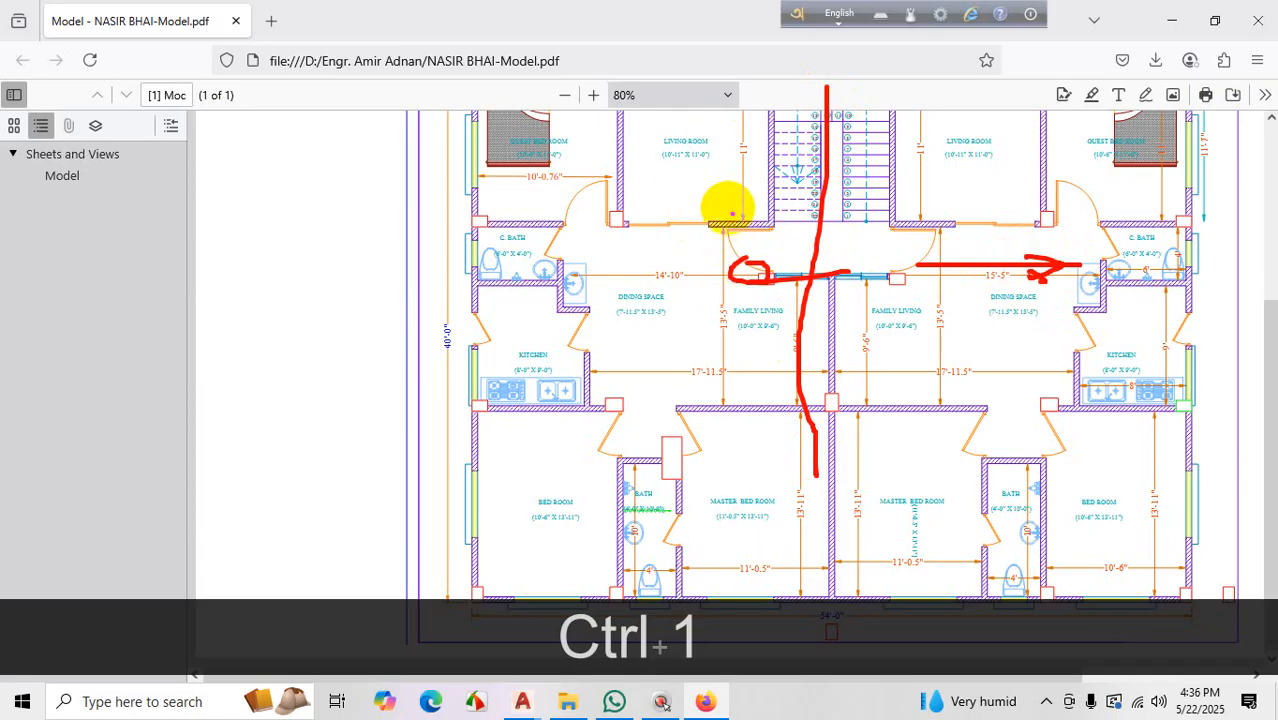
{"action": "left_click_drag", "start_coordinate": [826, 86], "coordinate": [860, 630]}
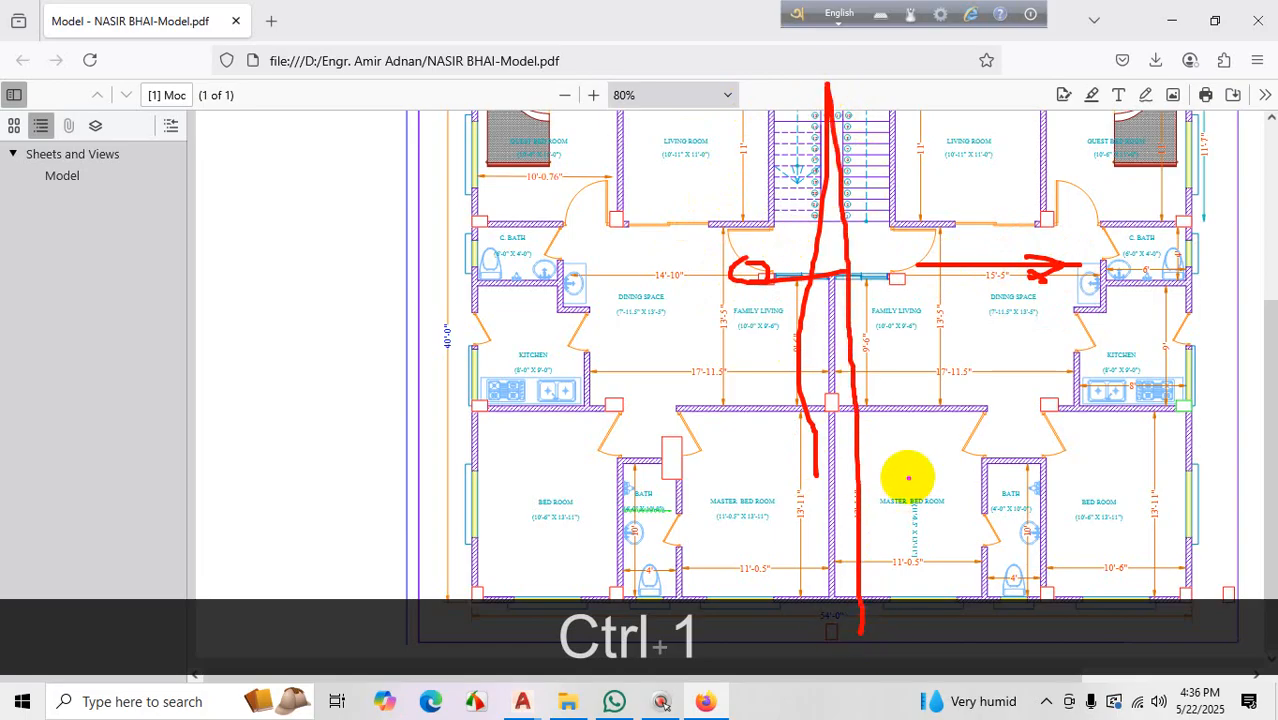
Examine how the dining and family living areas mirror each other across the central wall in the reference floor plan
{"action": "mouse_move", "coordinate": [845, 273]}
{"action": "left_mouse_down"}
{"action": "mouse_move", "coordinate": [830, 294]}
{"action": "mouse_move", "coordinate": [652, 207]}
{"action": "left_mouse_up"}
{"action": "left_click_drag", "start_coordinate": [1022, 181], "coordinate": [897, 328]}
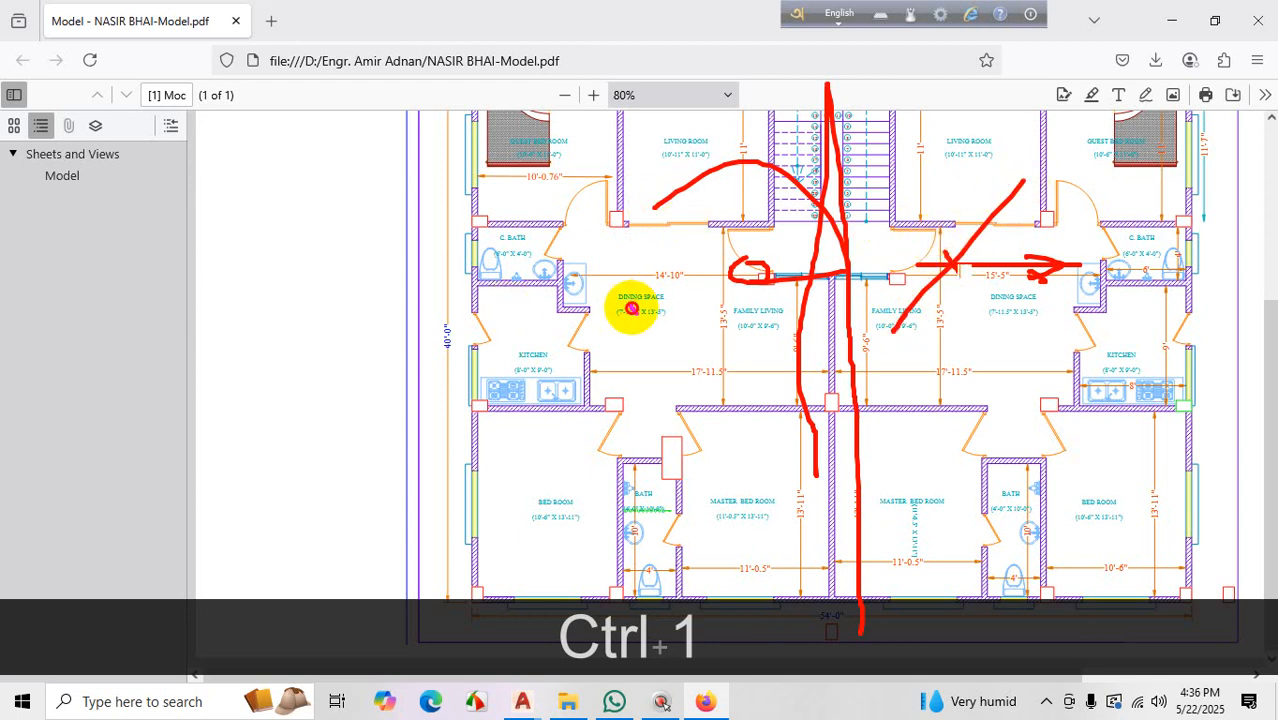
{"action": "left_click_drag", "start_coordinate": [631, 309], "coordinate": [677, 279]}
{"action": "left_click_drag", "start_coordinate": [918, 296], "coordinate": [950, 302]}
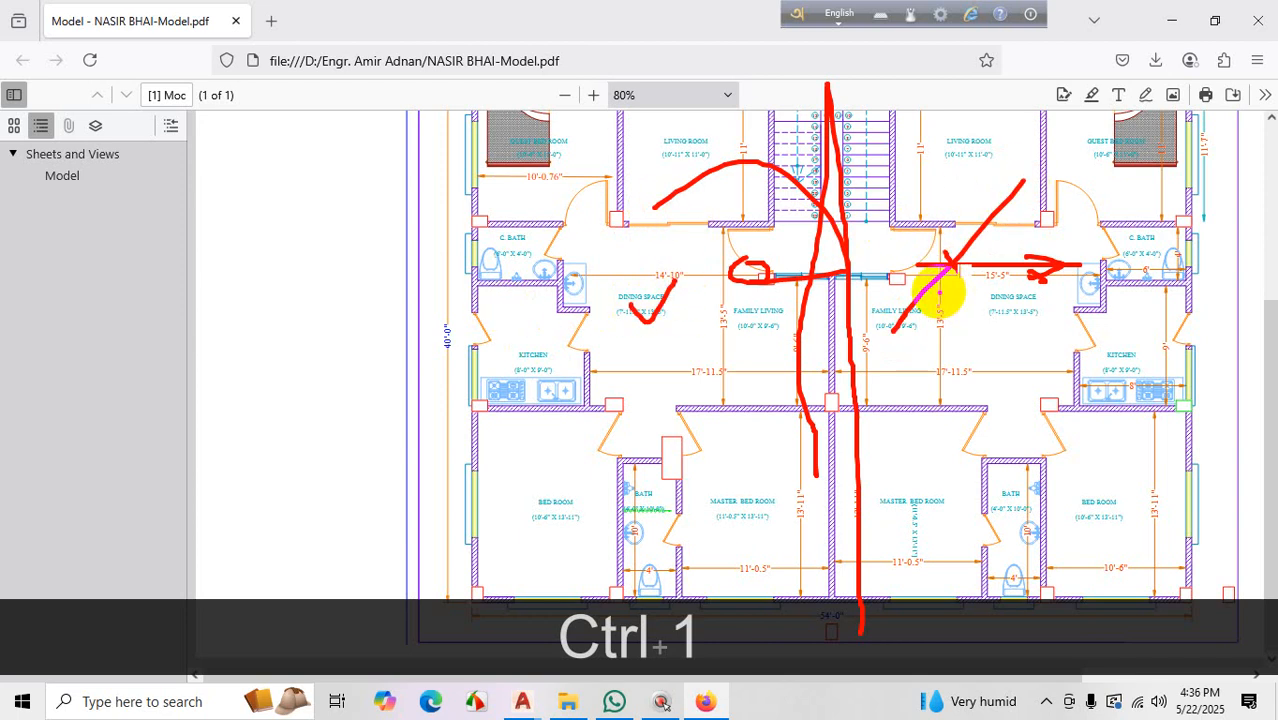
{"action": "key", "text": "Escape"}
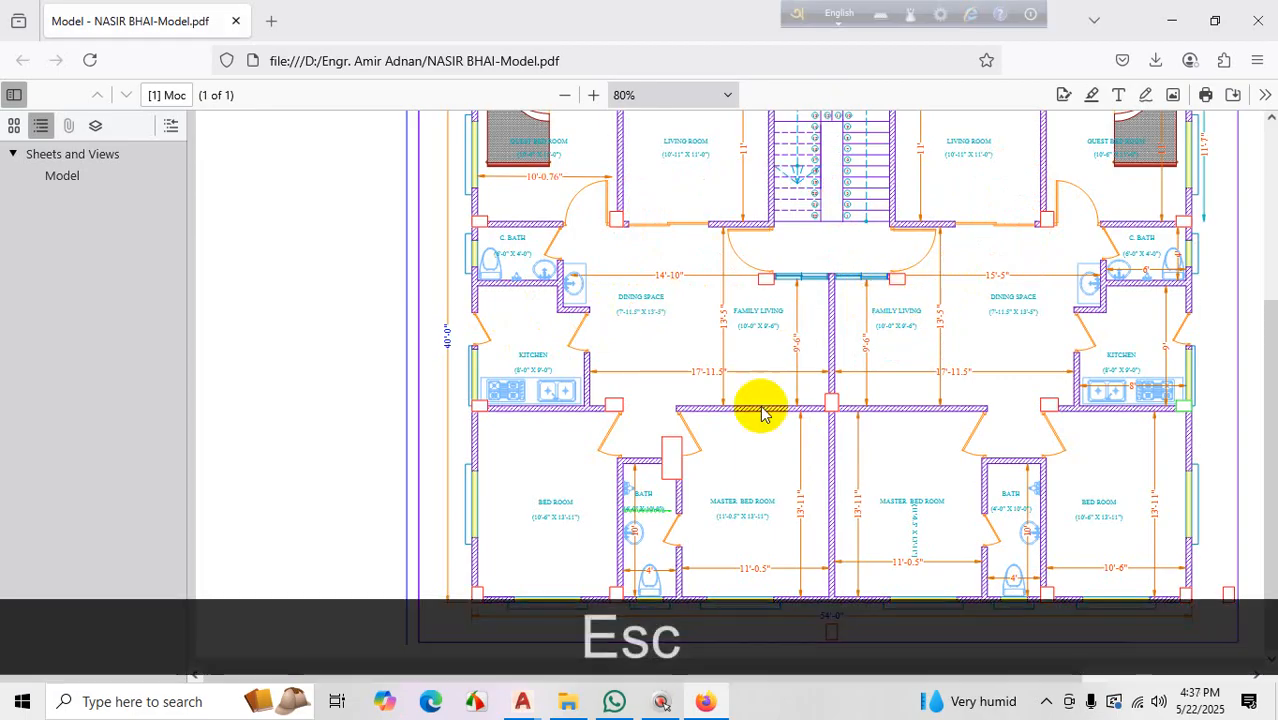
{"action": "scroll", "coordinate": [840, 375], "scroll_direction": "up", "scroll_amount": 3}
{"action": "scroll", "coordinate": [856, 285], "scroll_direction": "down", "scroll_amount": 5}
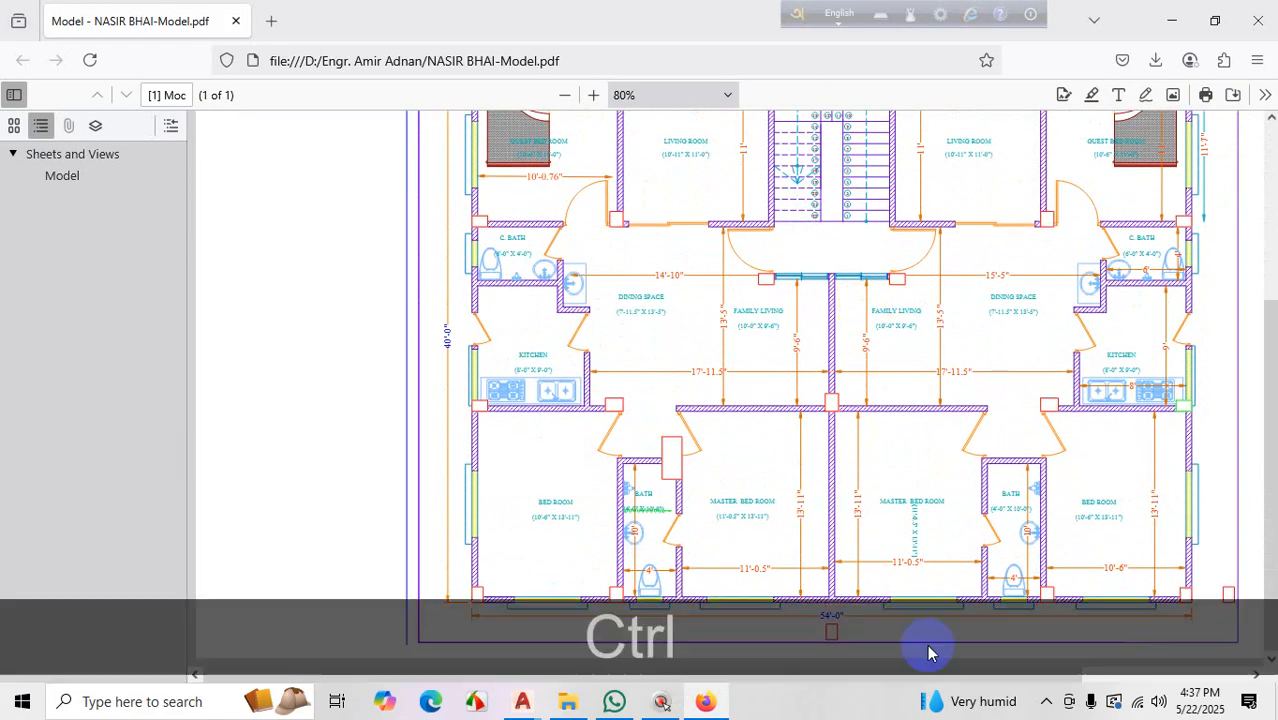
Examine the overall width and depth dimensions and the column positions along the reference plan's outer walls
{"action": "key", "text": "ctrl+1"}
{"action": "left_click_drag", "start_coordinate": [815, 605], "coordinate": [765, 599]}
{"action": "key", "text": "Escape"}
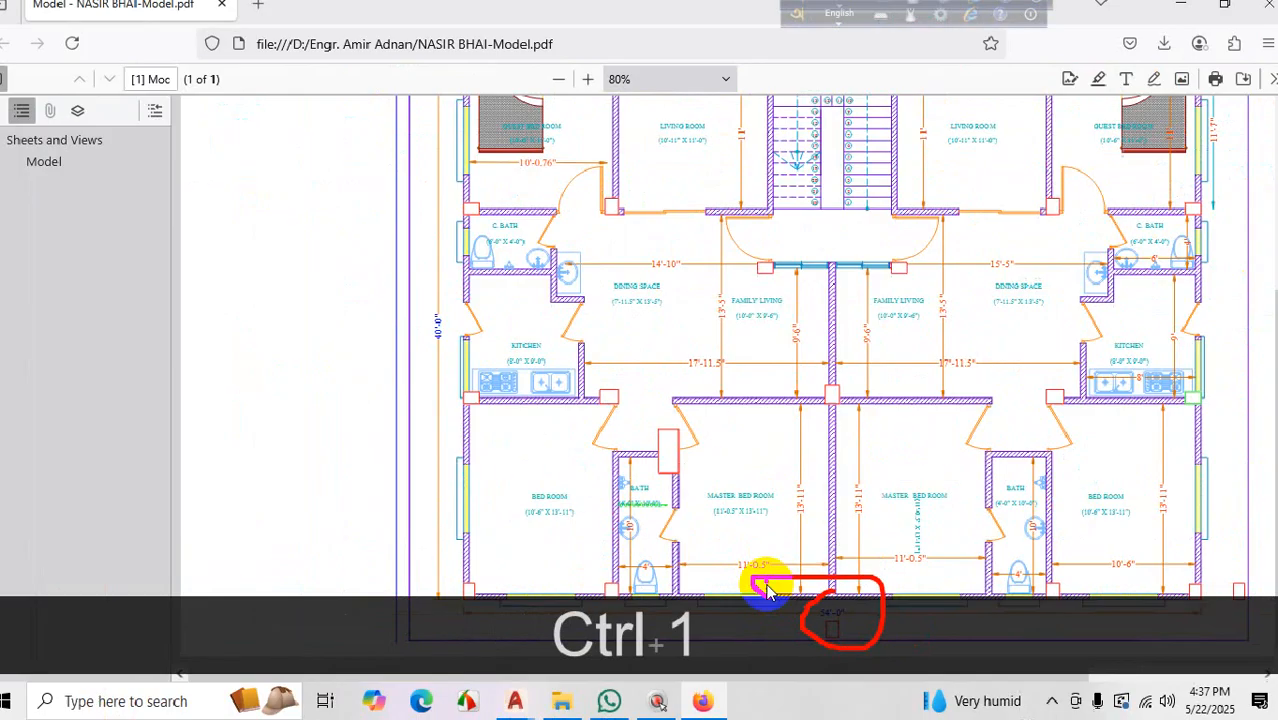
{"action": "scroll", "coordinate": [976, 516], "scroll_direction": "up", "scroll_amount": 3}
{"action": "scroll", "coordinate": [950, 515], "scroll_direction": "down", "scroll_amount": 3}
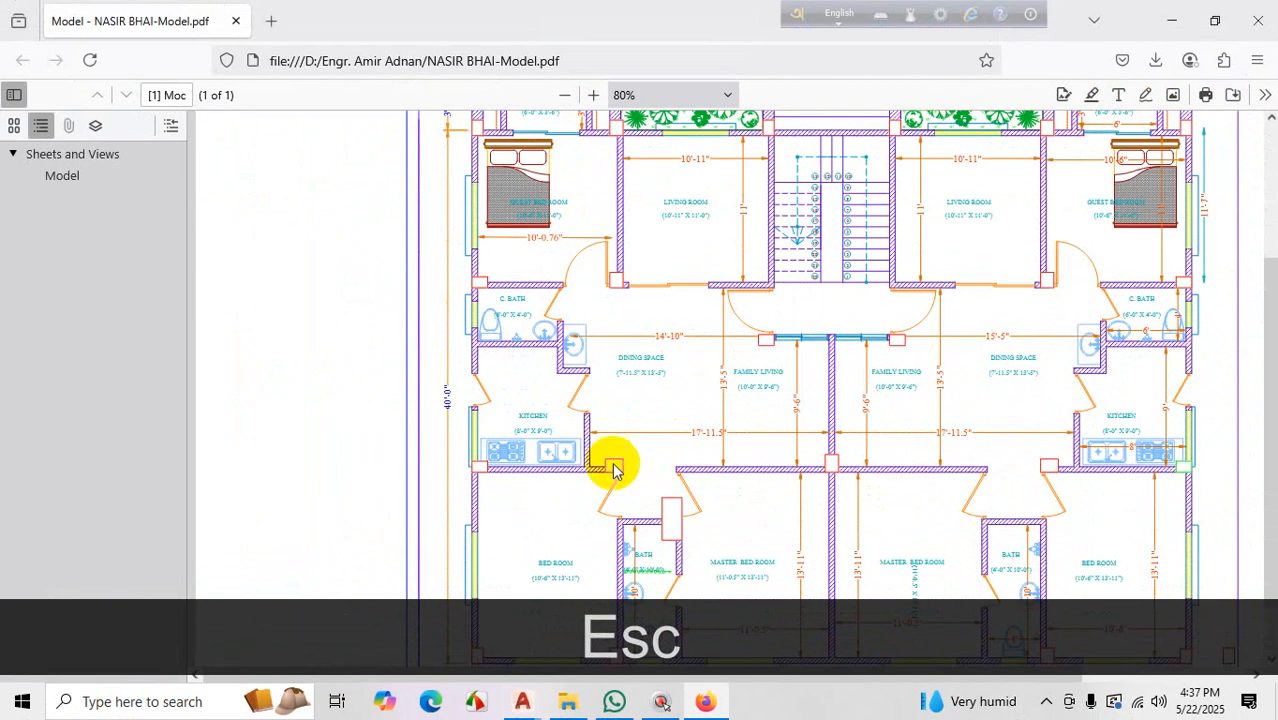
{"action": "scroll", "coordinate": [448, 420], "scroll_direction": "up", "scroll_amount": 2}
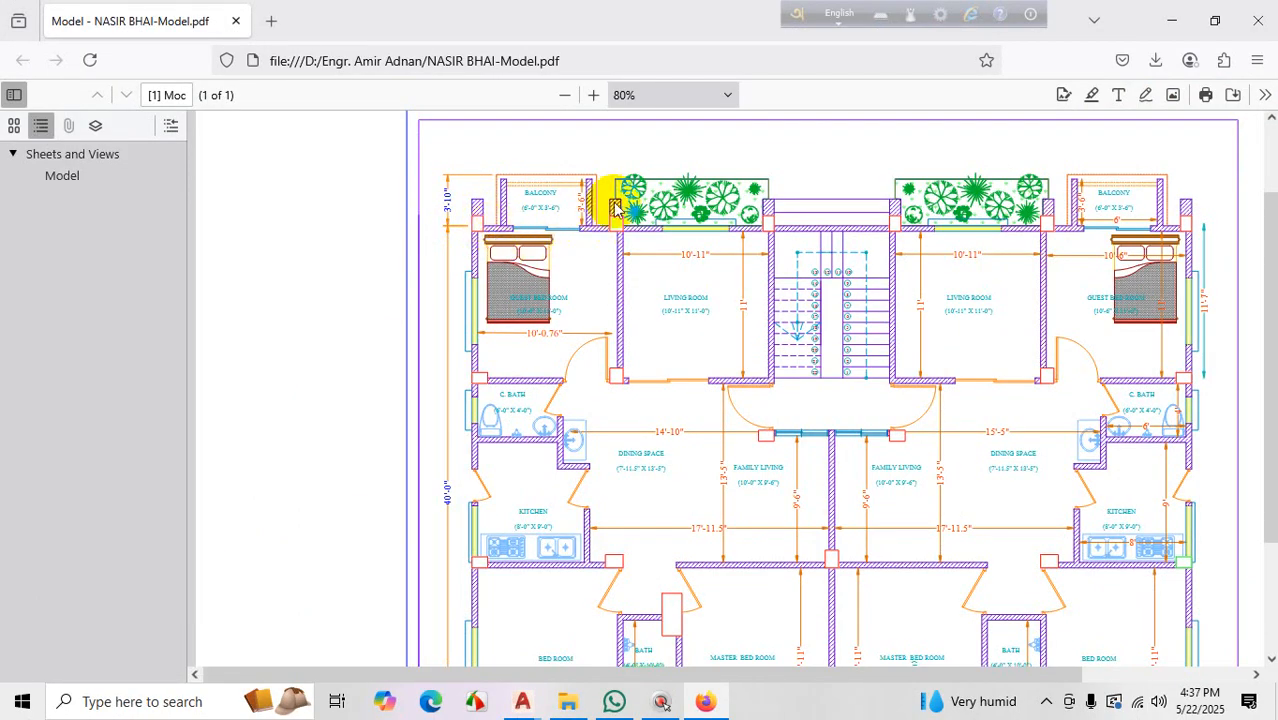
{"action": "scroll", "coordinate": [482, 375], "scroll_direction": "down", "scroll_amount": 2}
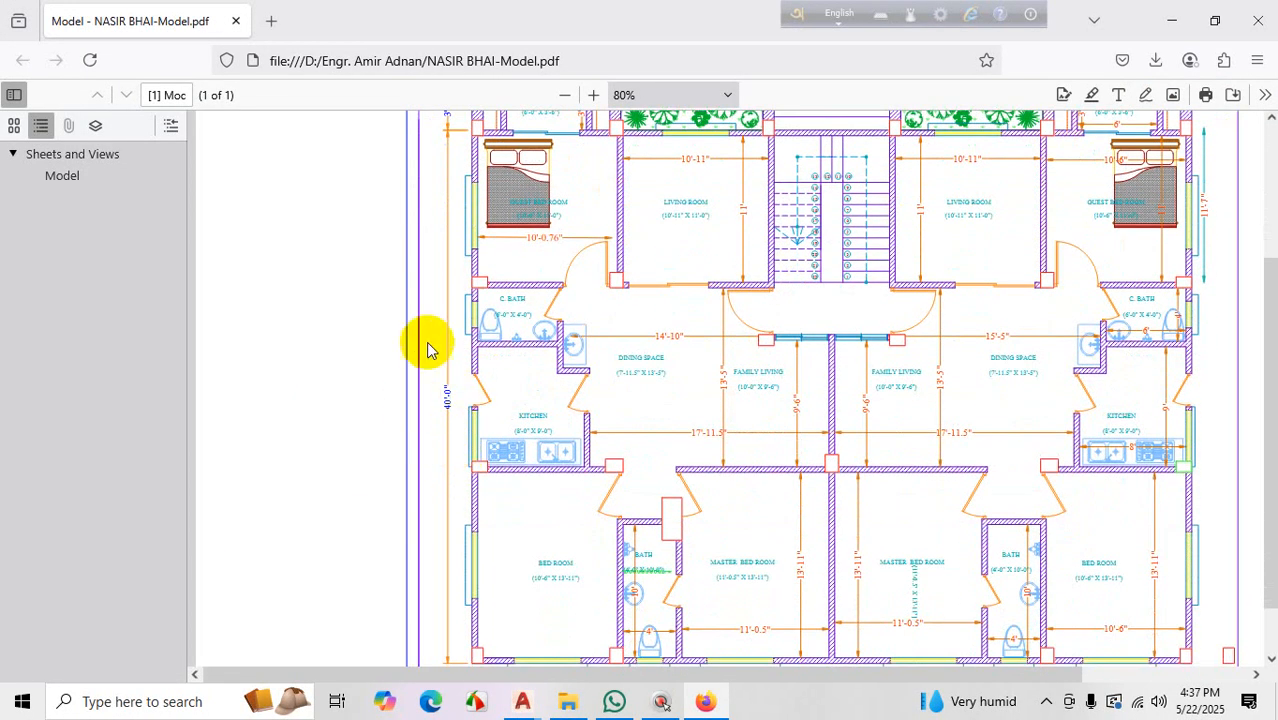
{"action": "scroll", "coordinate": [510, 430], "scroll_direction": "down", "scroll_amount": 1}
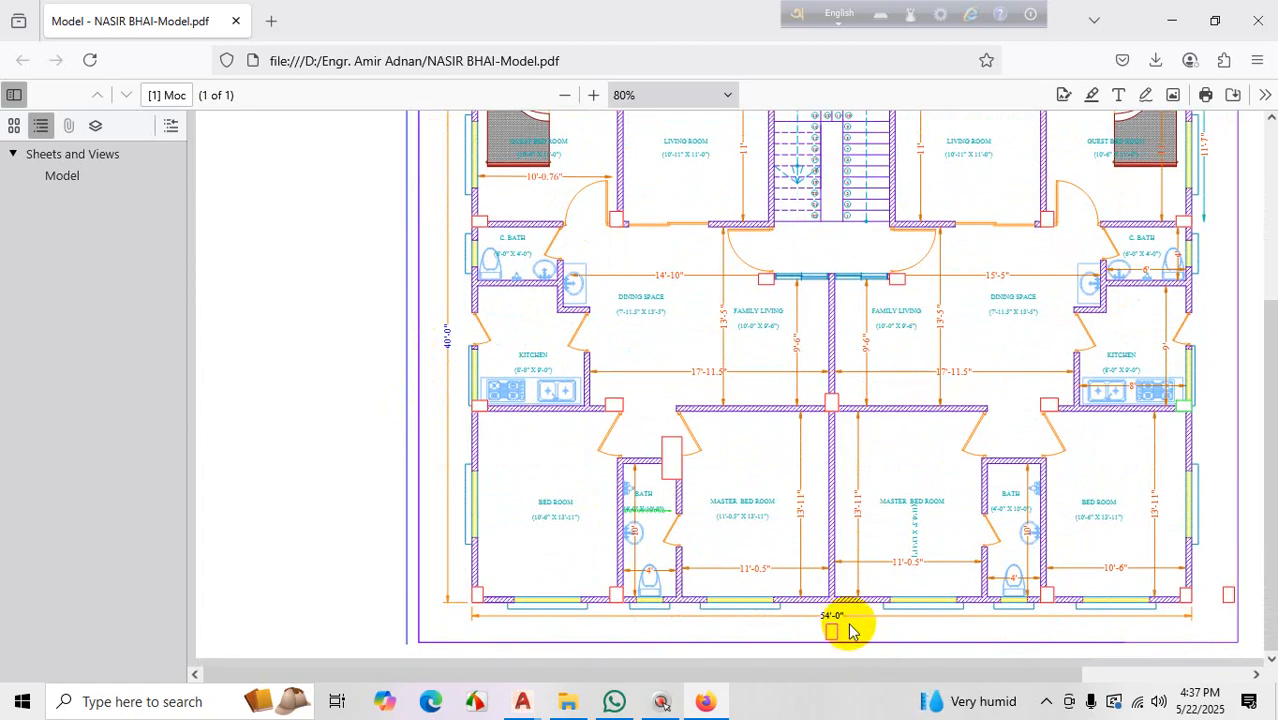
Switch back to the C-32 PROJECT drawing in AutoCAD and erase the two empty double-line squares beside the floor plan
{"action": "left_click", "coordinate": [1172, 22]}
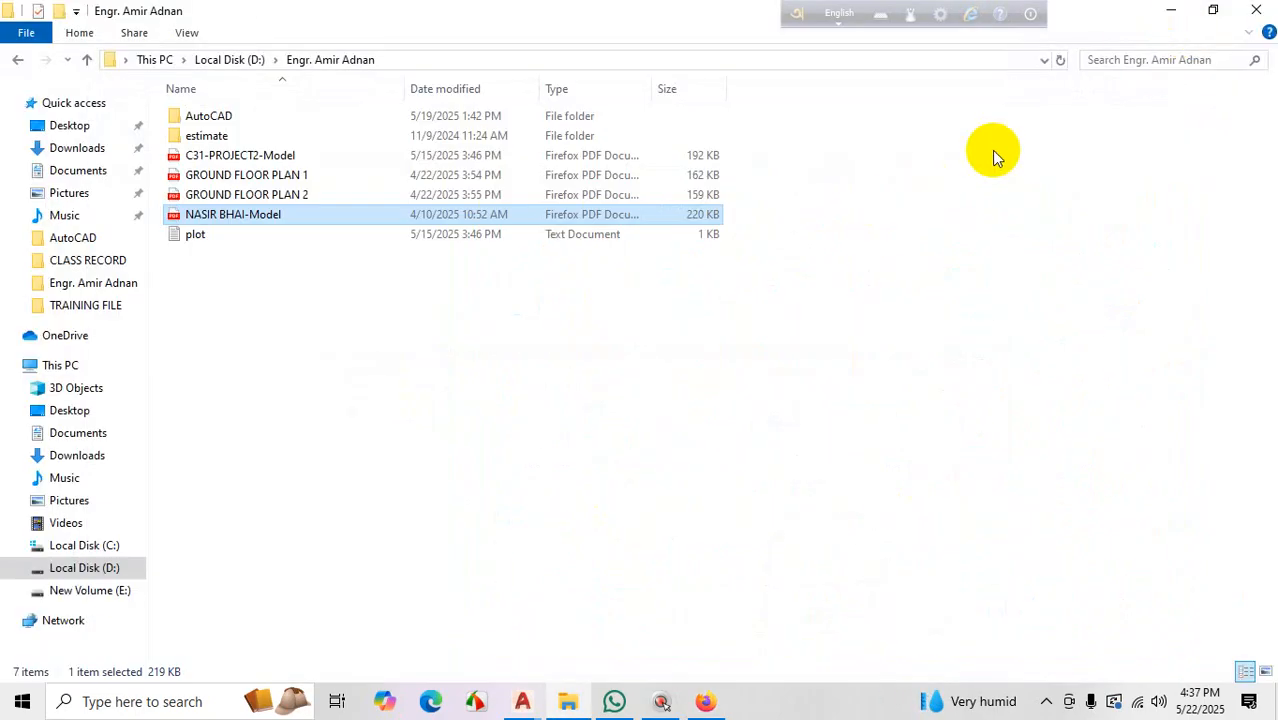
{"action": "left_click", "coordinate": [1174, 14]}
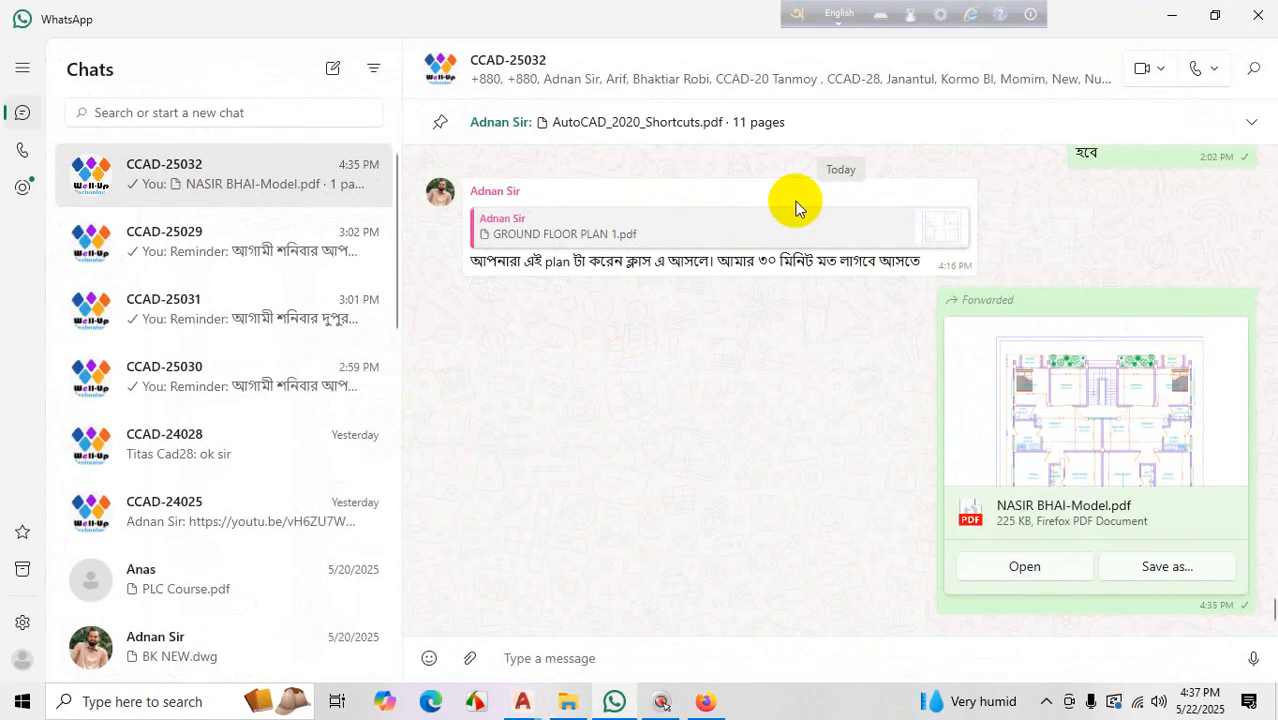
{"action": "left_click", "coordinate": [1152, 17]}
{"action": "scroll", "coordinate": [556, 399], "scroll_direction": "down", "scroll_amount": 5}
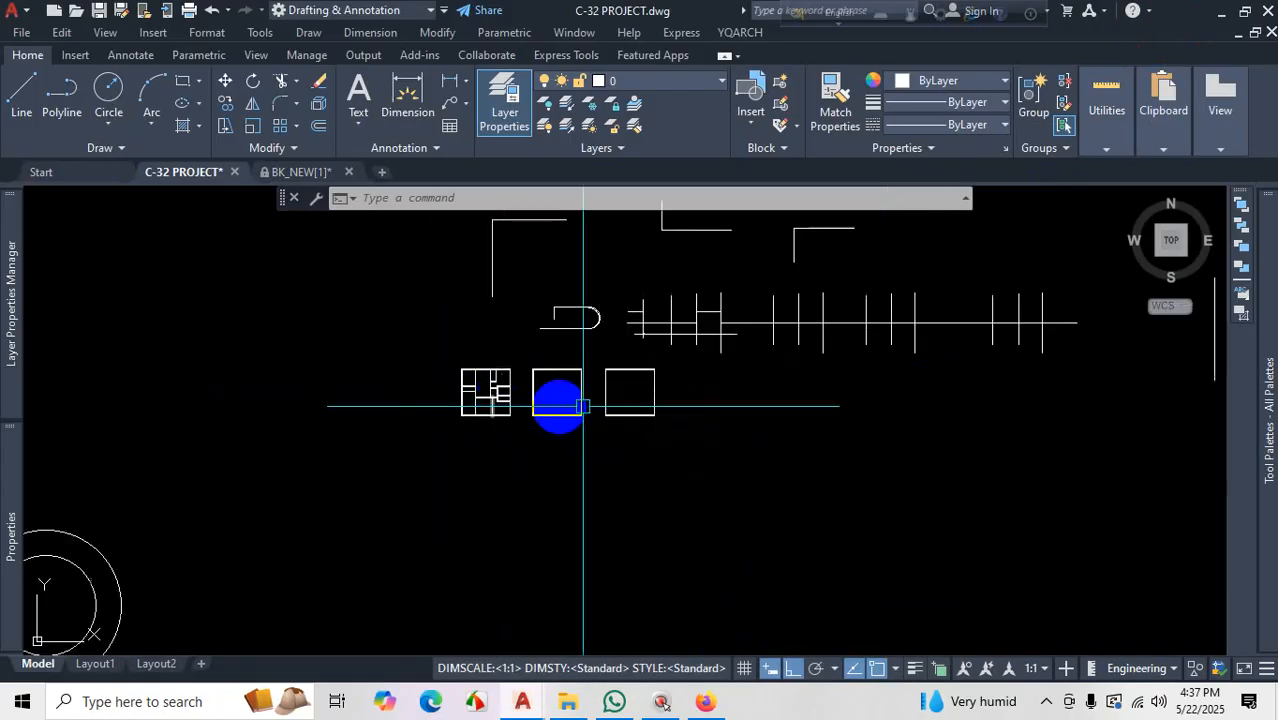
{"action": "scroll", "coordinate": [514, 379], "scroll_direction": "up", "scroll_amount": 2}
{"action": "scroll", "coordinate": [541, 419], "scroll_direction": "down", "scroll_amount": 3}
{"action": "scroll", "coordinate": [541, 419], "scroll_direction": "up", "scroll_amount": 5}
{"action": "left_click", "coordinate": [590, 314]}
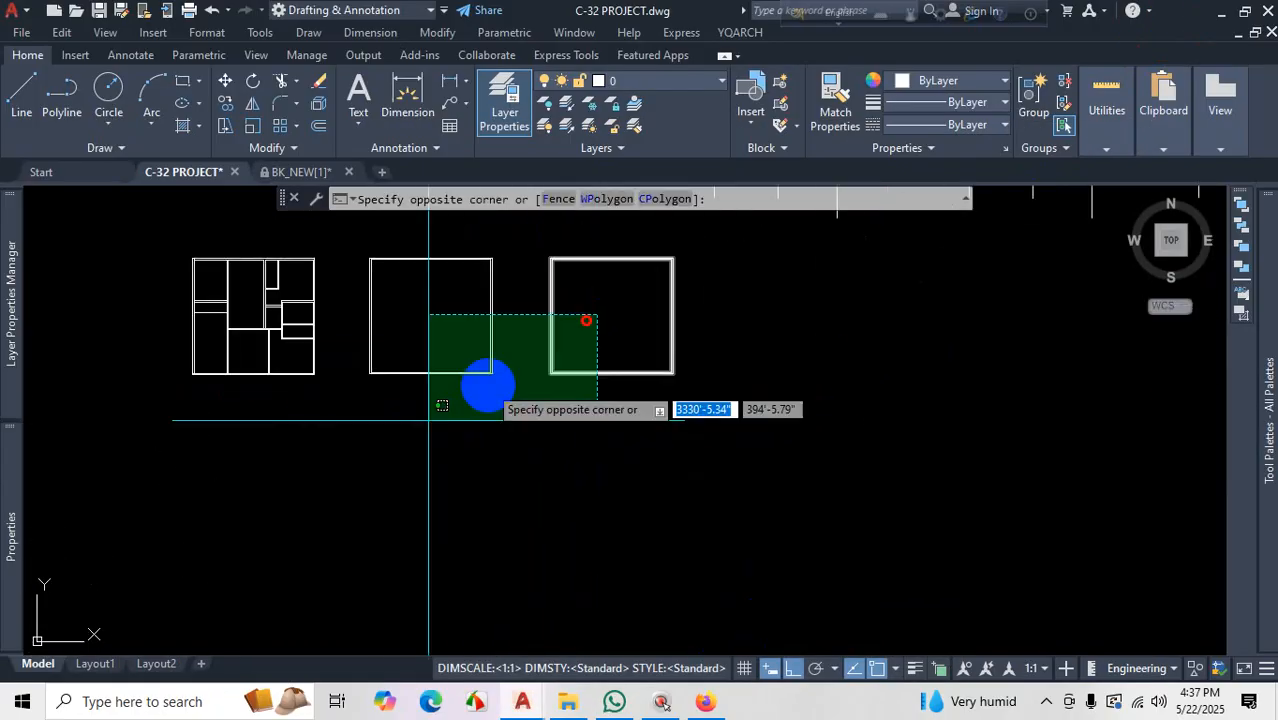
{"action": "left_click", "coordinate": [432, 402]}
{"action": "key", "text": "Delete"}
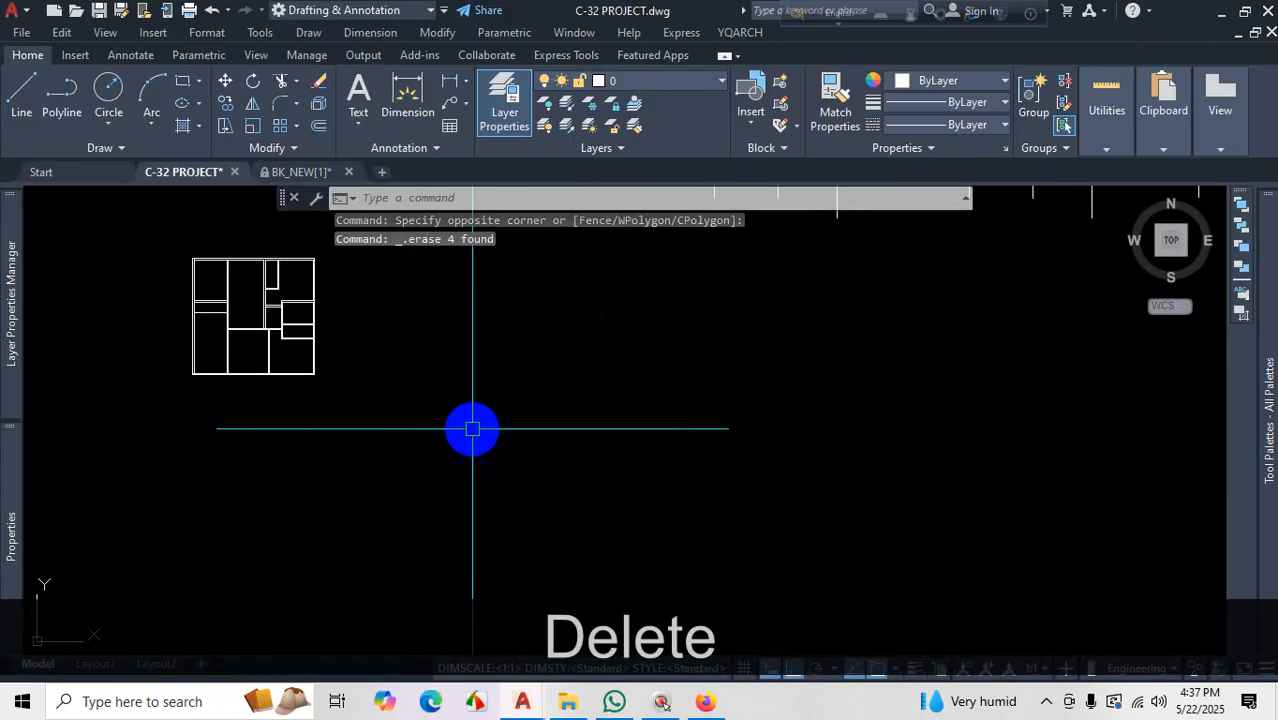
Start a rectangle with its first corner in the empty space right of the floor plan, about level with its top wall
{"action": "scroll", "coordinate": [494, 458], "scroll_direction": "down", "scroll_amount": 3}
{"action": "scroll", "coordinate": [491, 410], "scroll_direction": "up", "scroll_amount": 4}
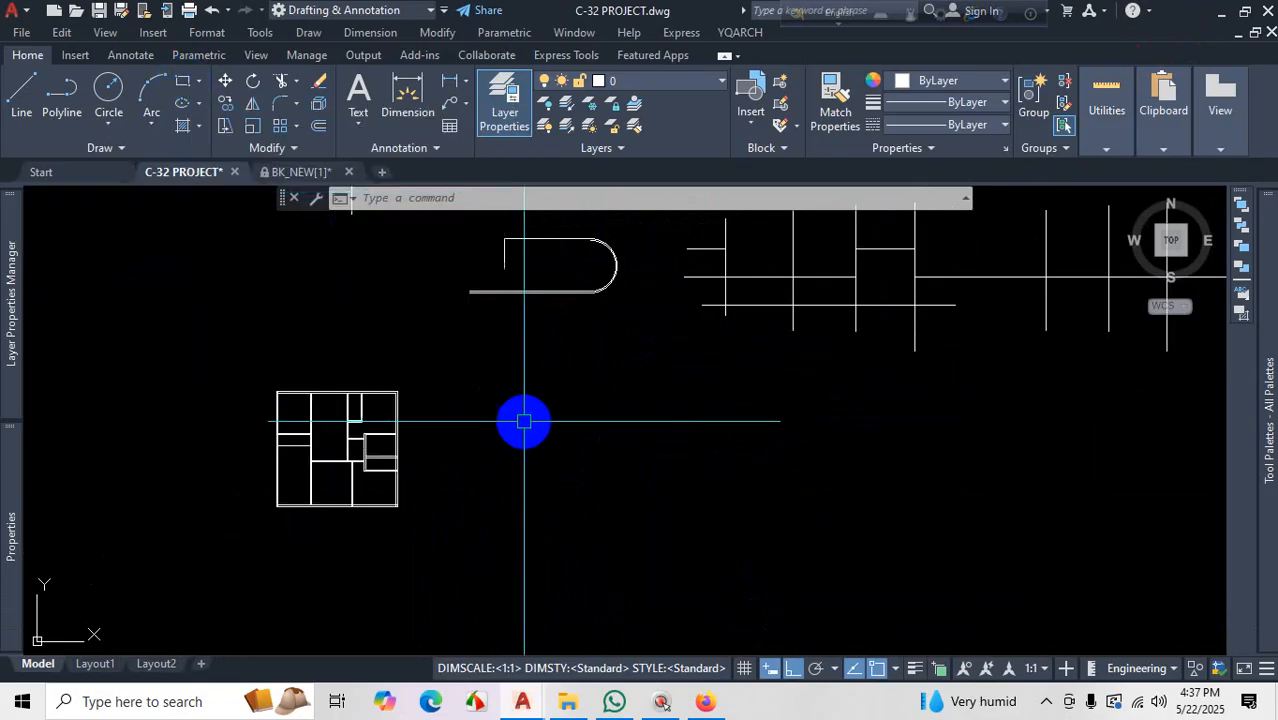
{"action": "type", "text": "rec"}
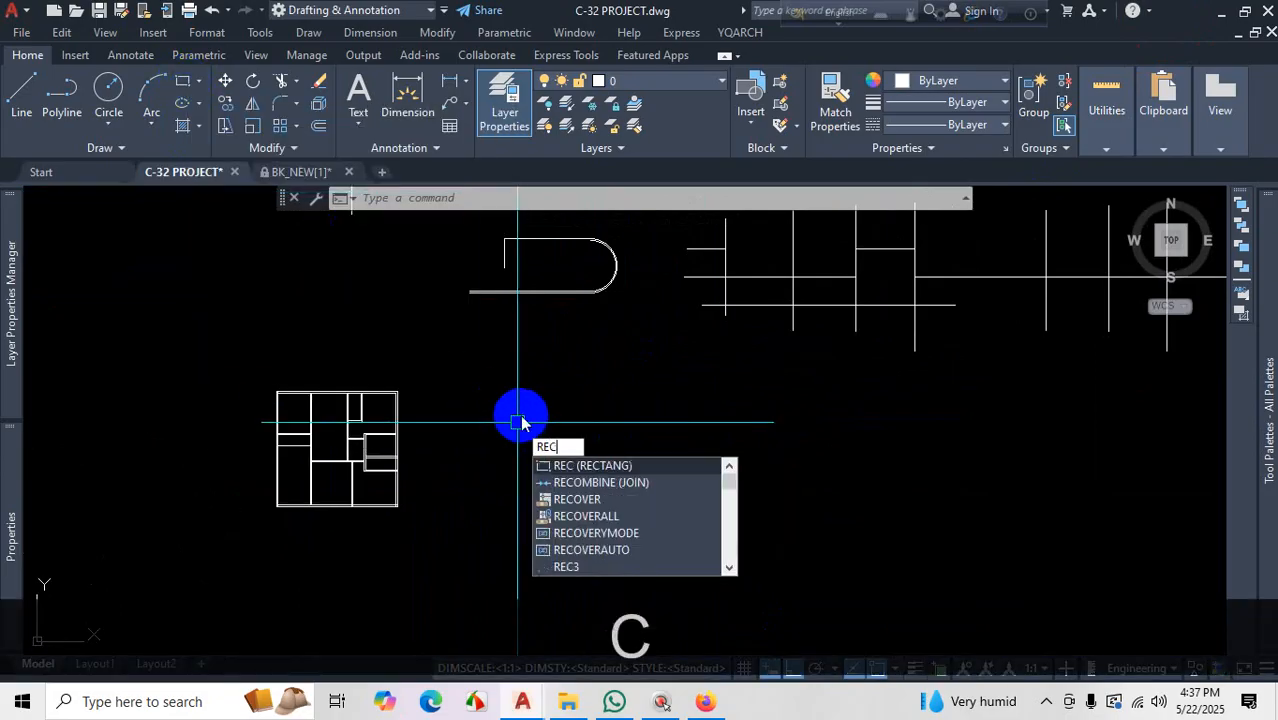
{"action": "key", "text": "Return"}
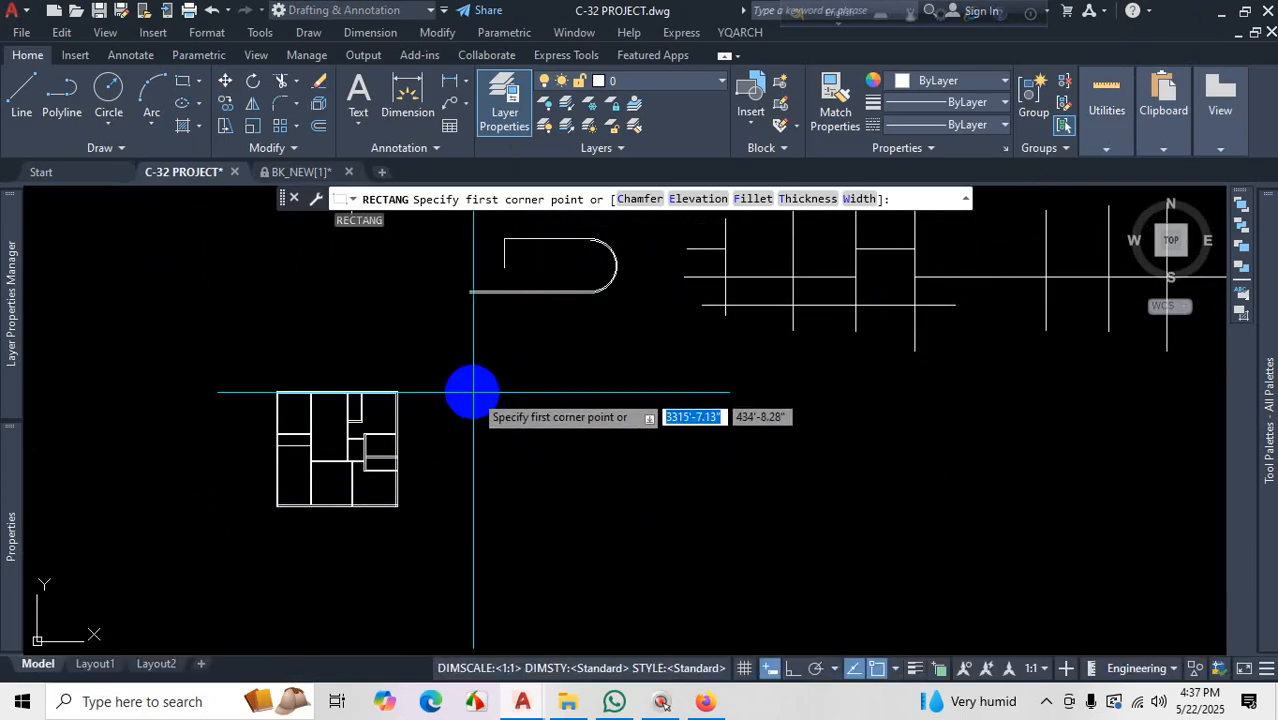
{"action": "scroll", "coordinate": [478, 404], "scroll_direction": "up", "scroll_amount": 2}
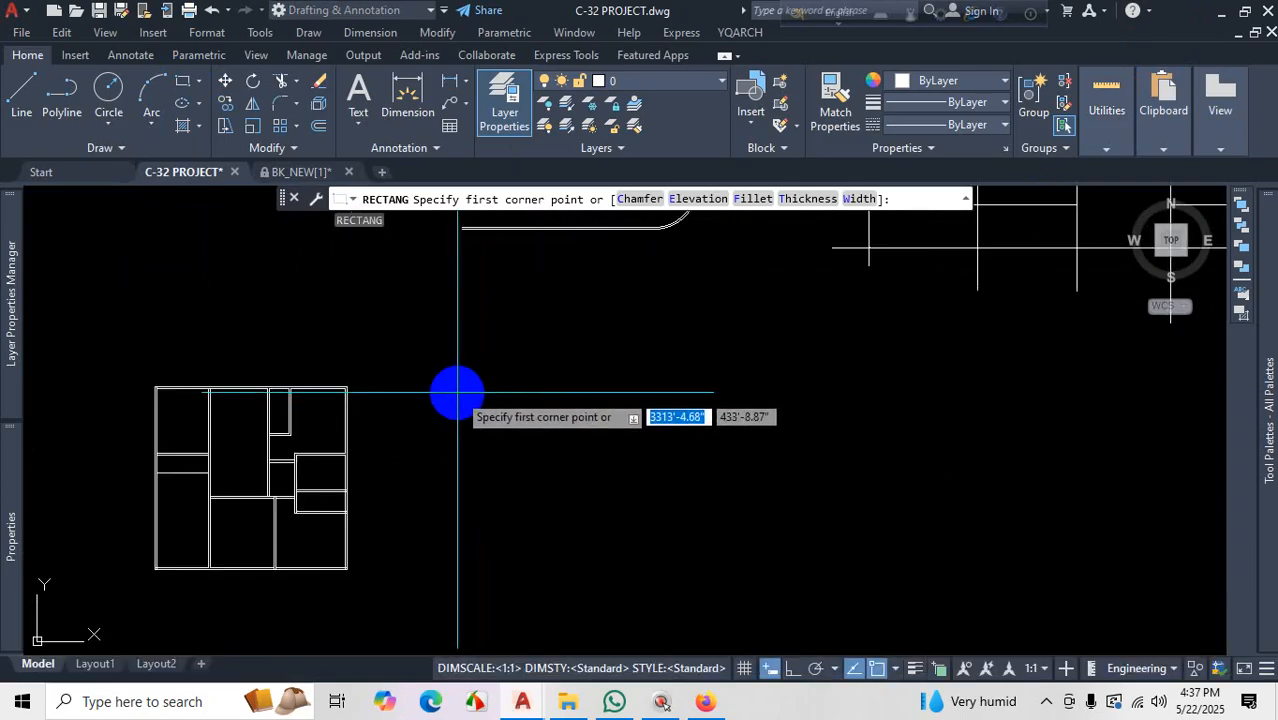
{"action": "left_click", "coordinate": [457, 389]}
{"action": "scroll", "coordinate": [590, 505], "scroll_direction": "down", "scroll_amount": 3}
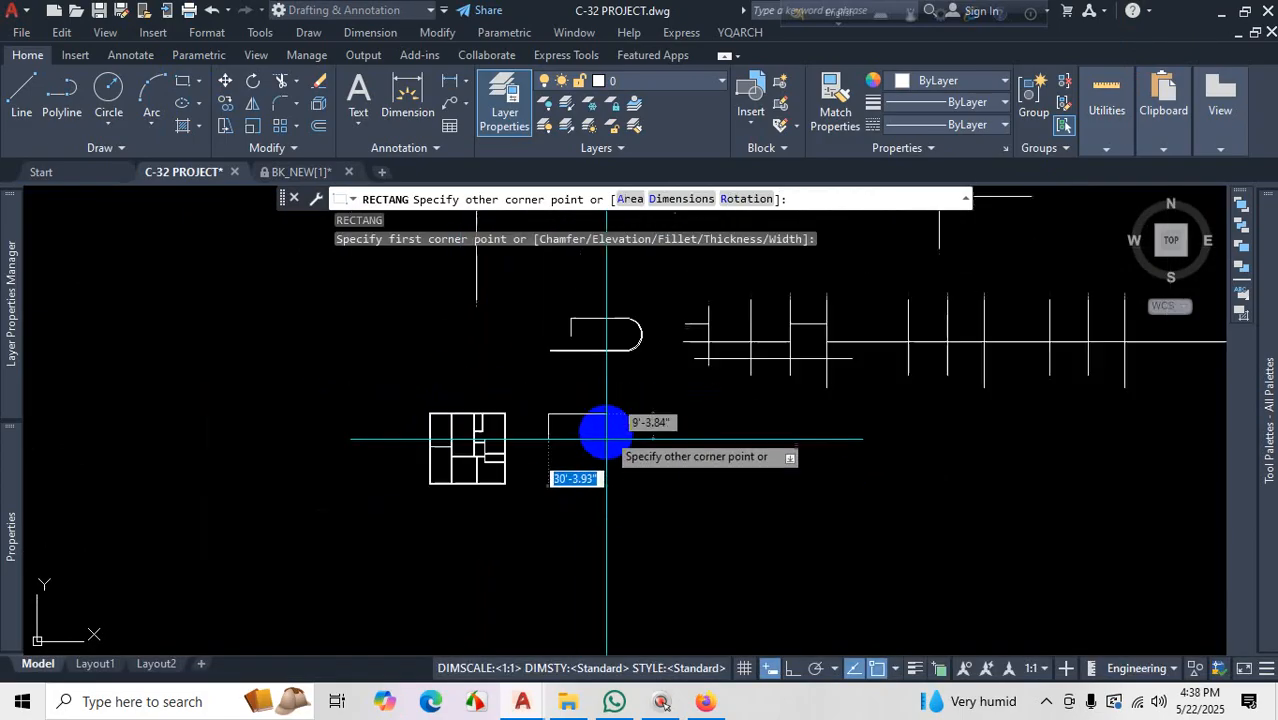
{"action": "scroll", "coordinate": [608, 510], "scroll_direction": "up", "scroll_amount": 4}
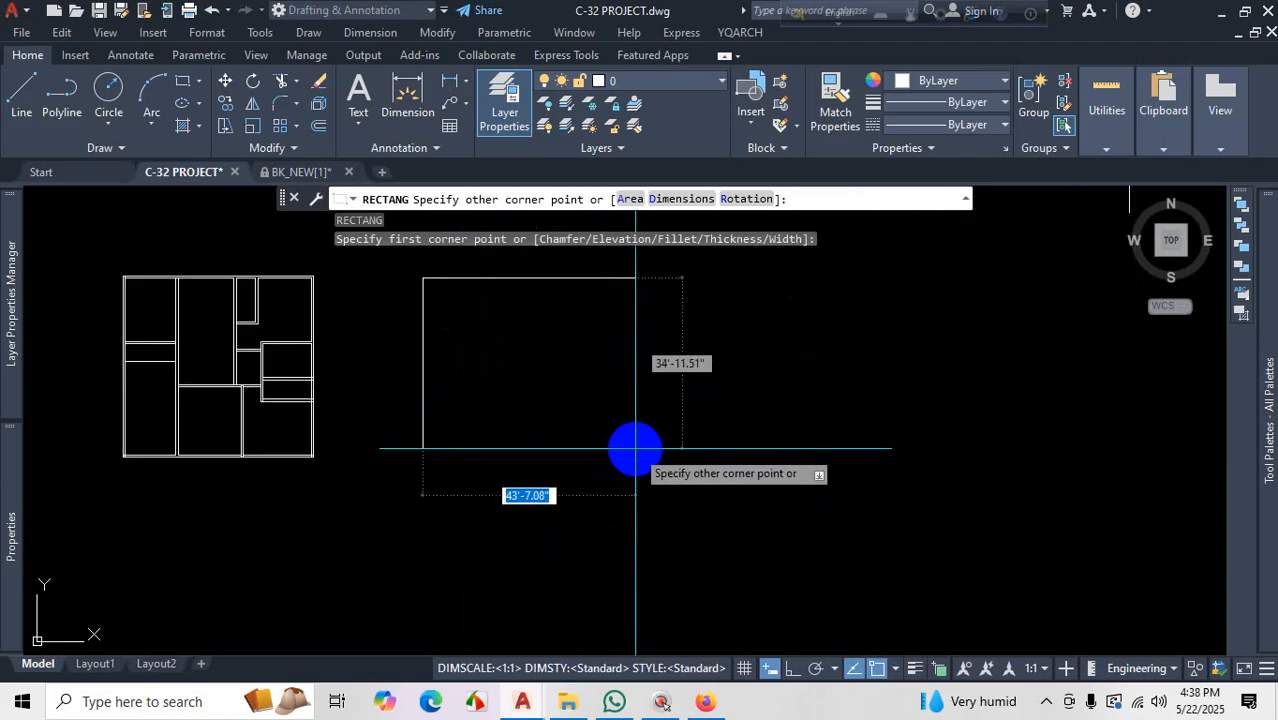
Check the overall dimensions in the reference PDF in Firefox and return to AutoCAD to relate them to the rectangle's width and height
{"action": "left_click", "coordinate": [706, 701]}
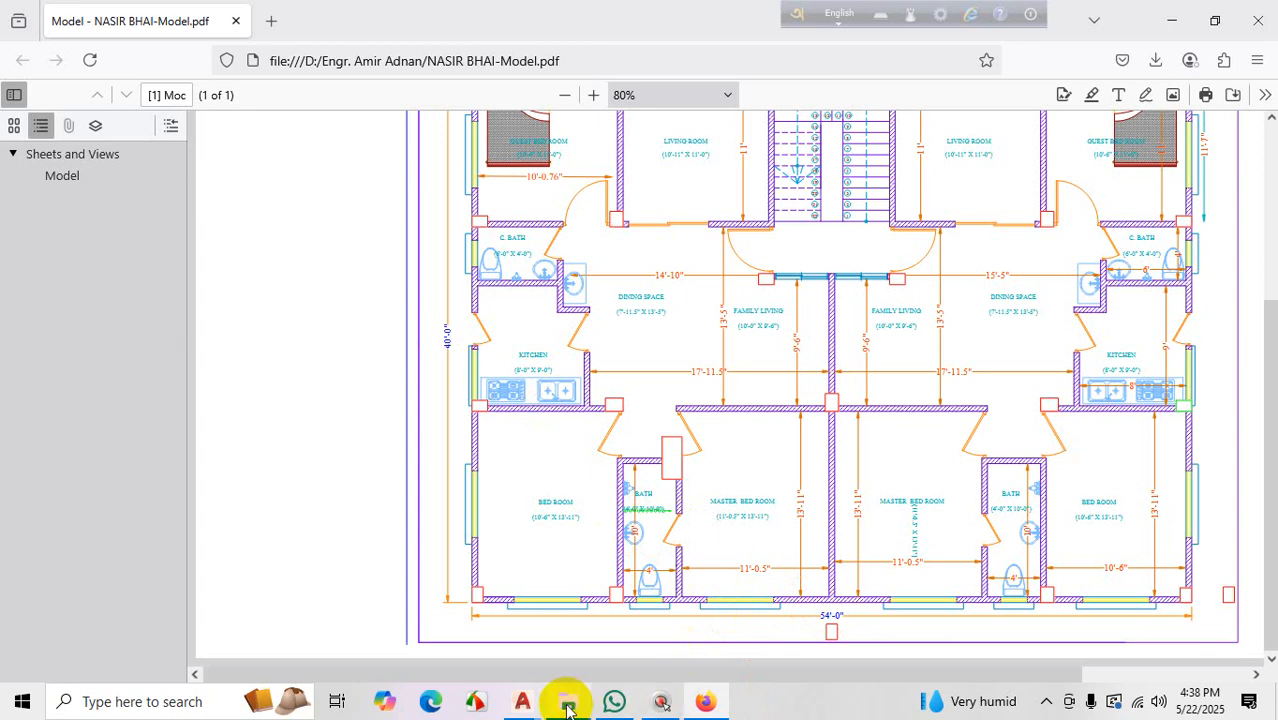
{"action": "mouse_move", "coordinate": [522, 703]}
{"action": "left_click", "coordinate": [434, 610]}
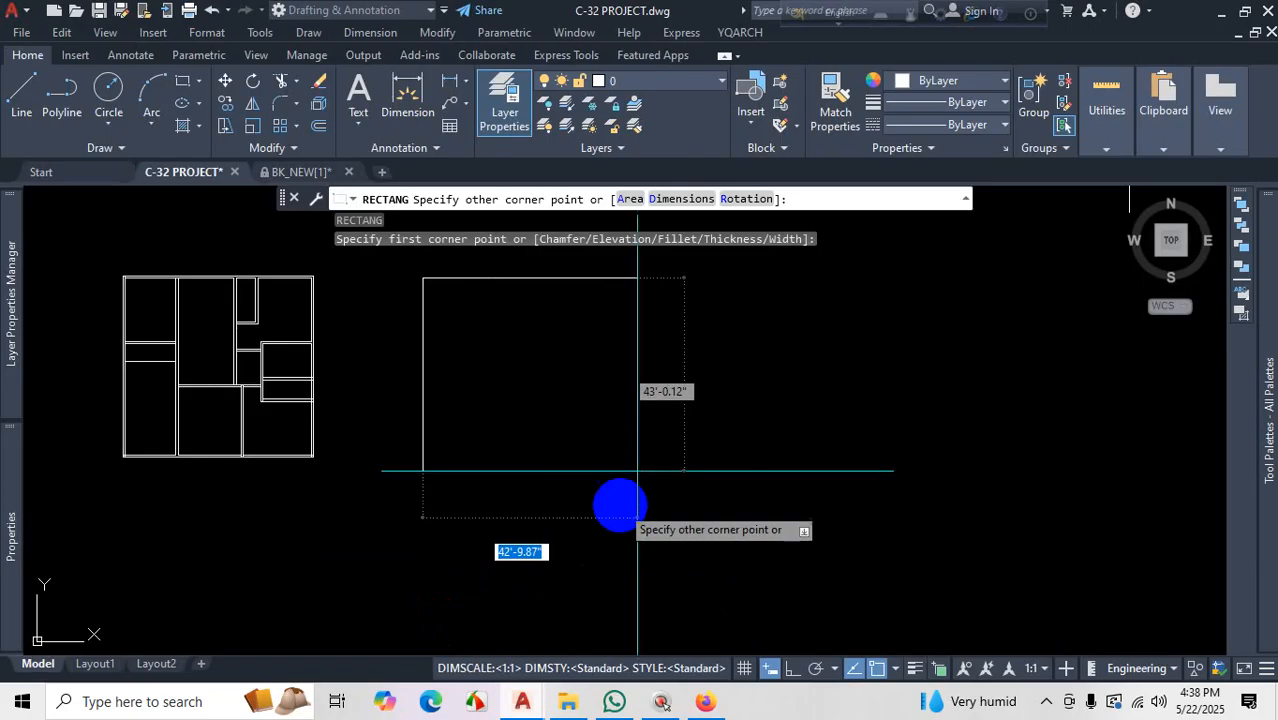
{"action": "key", "text": "ctrl+1"}
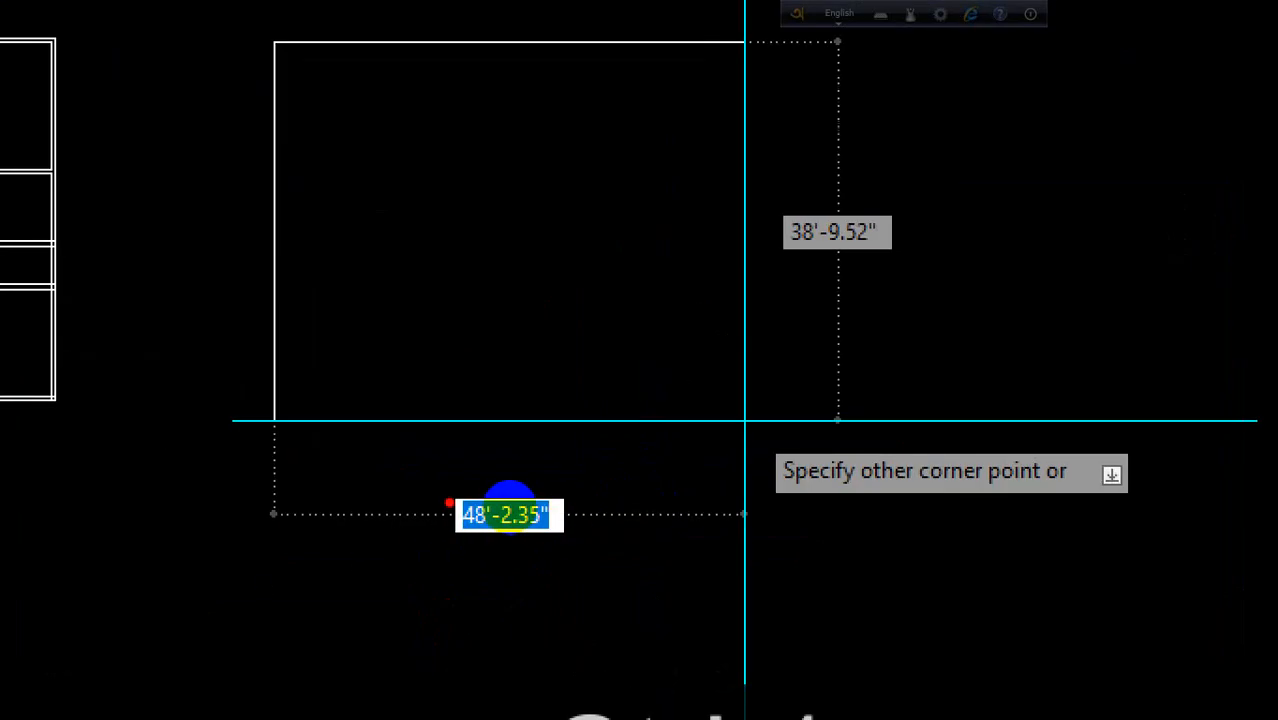
{"action": "left_click_drag", "start_coordinate": [496, 497], "coordinate": [537, 533]}
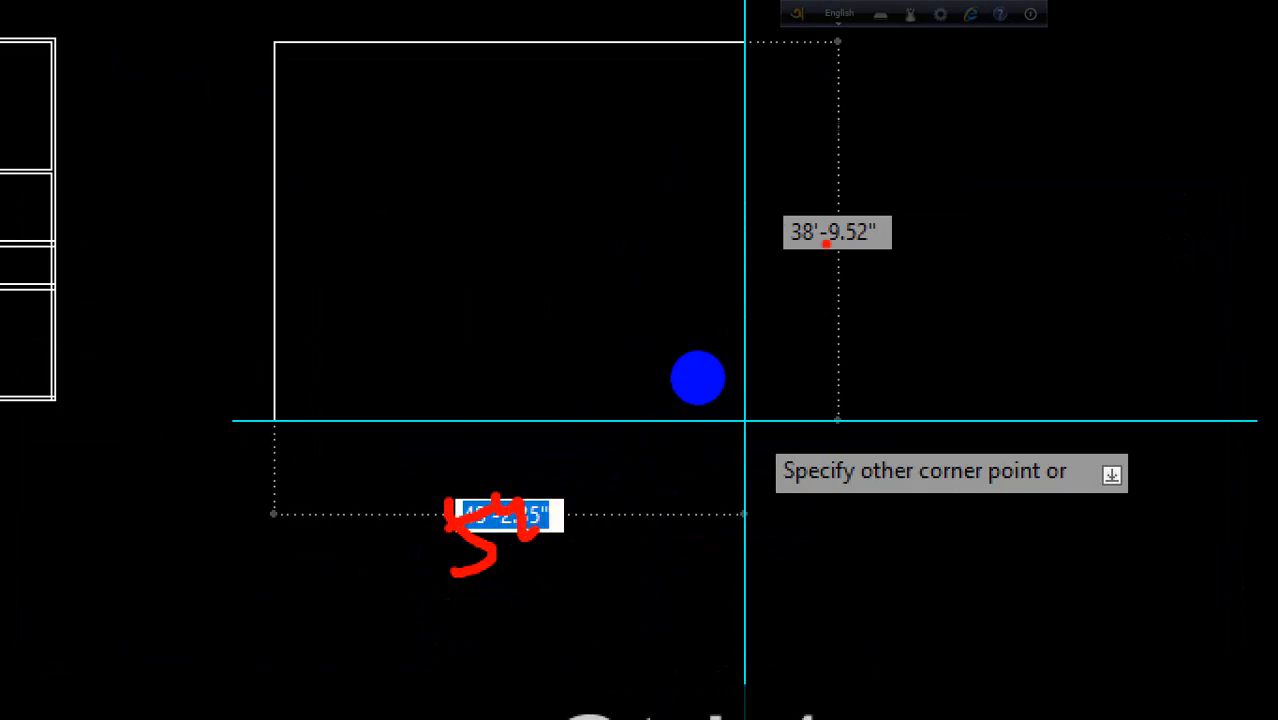
{"action": "mouse_move", "coordinate": [825, 203]}
{"action": "left_mouse_down"}
{"action": "mouse_move", "coordinate": [904, 215]}
{"action": "mouse_move", "coordinate": [931, 259]}
{"action": "left_mouse_up"}
{"action": "left_click_drag", "start_coordinate": [995, 166], "coordinate": [979, 166]}
{"action": "mouse_move", "coordinate": [562, 519]}
{"action": "left_mouse_down"}
{"action": "mouse_move", "coordinate": [855, 275]}
{"action": "mouse_move", "coordinate": [908, 320]}
{"action": "left_mouse_up"}
{"action": "key", "text": "Escape"}
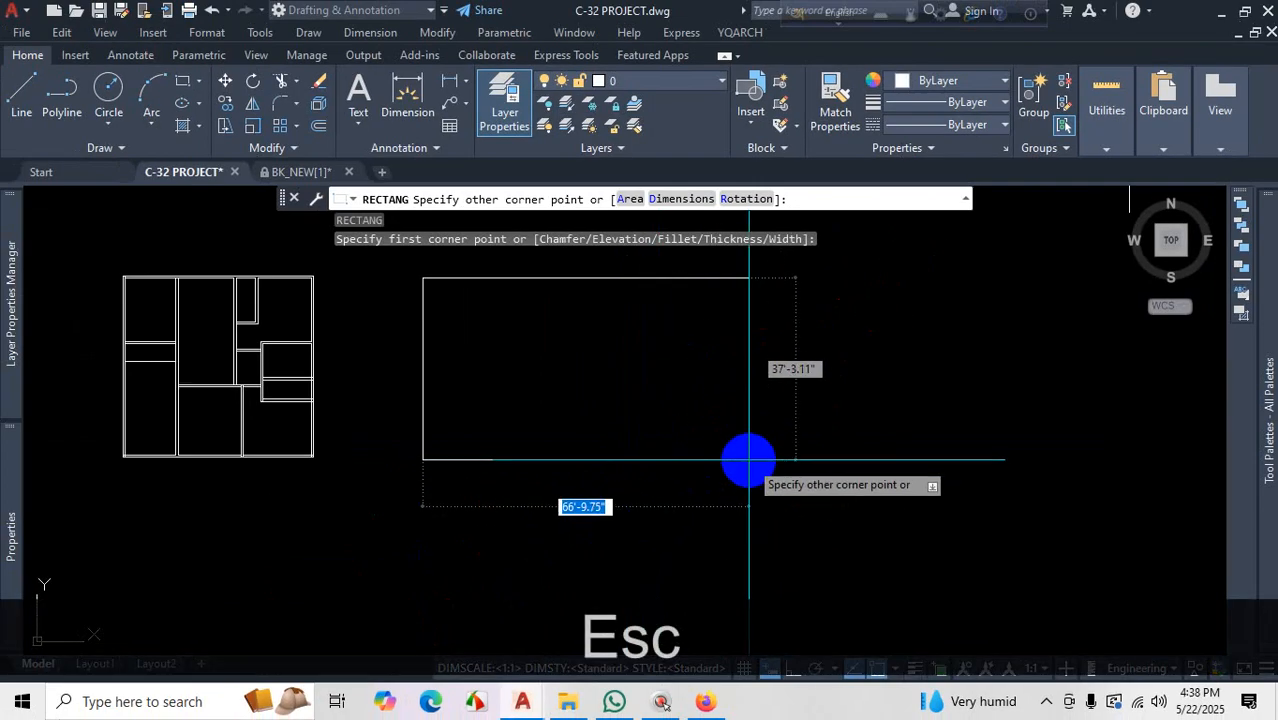
Complete the rectangle with a width of 54' and a height of 40'
{"action": "type", "text": "54"}
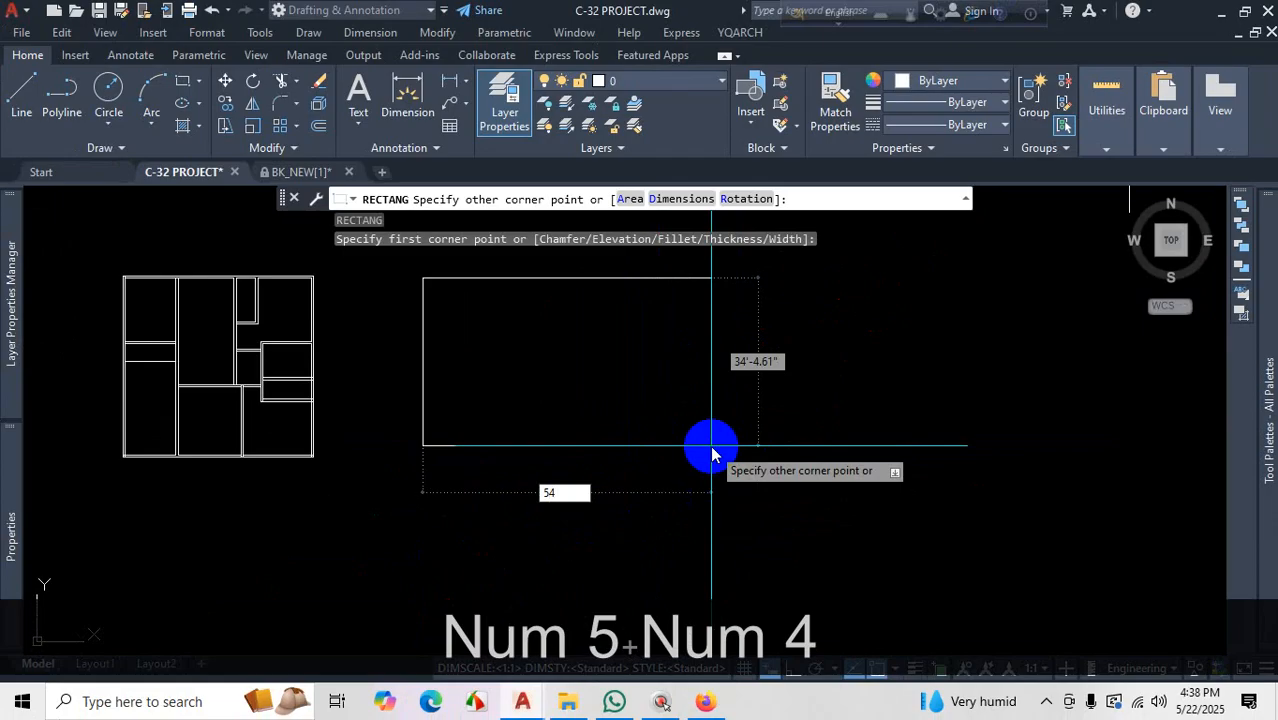
{"action": "type", "text": "'"}
{"action": "key", "text": "Tab"}
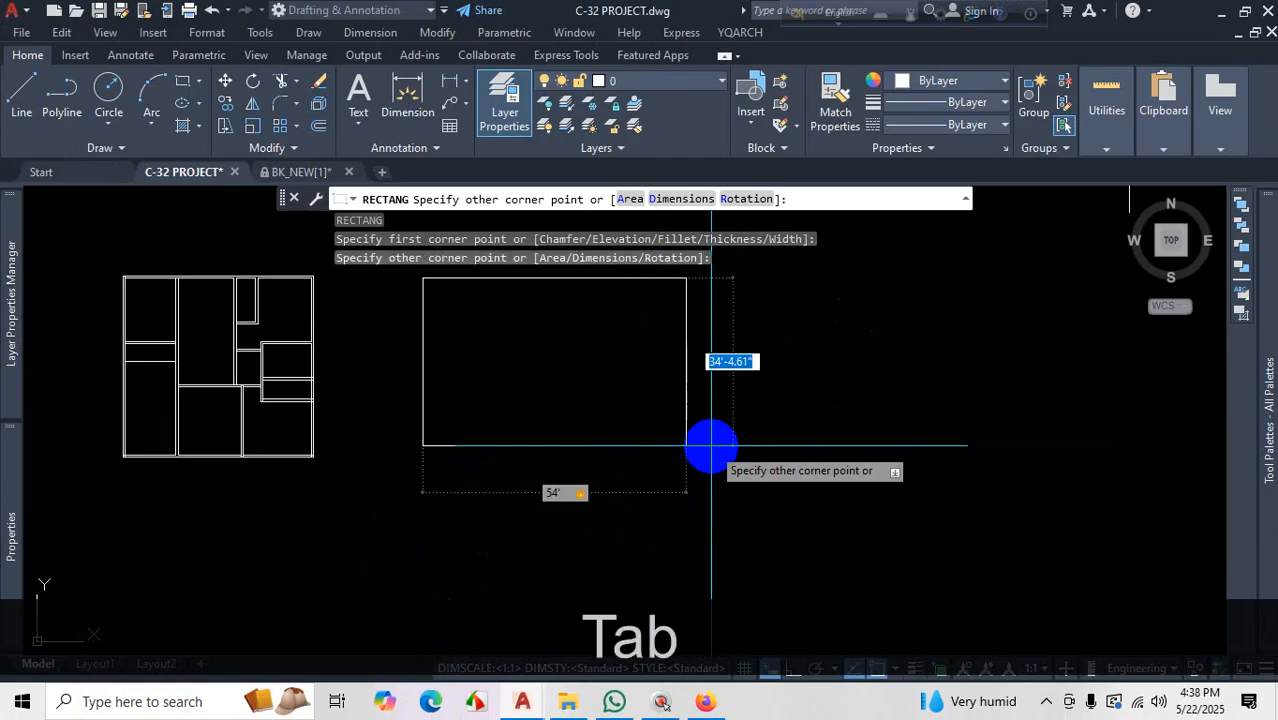
{"action": "type", "text": "40"}
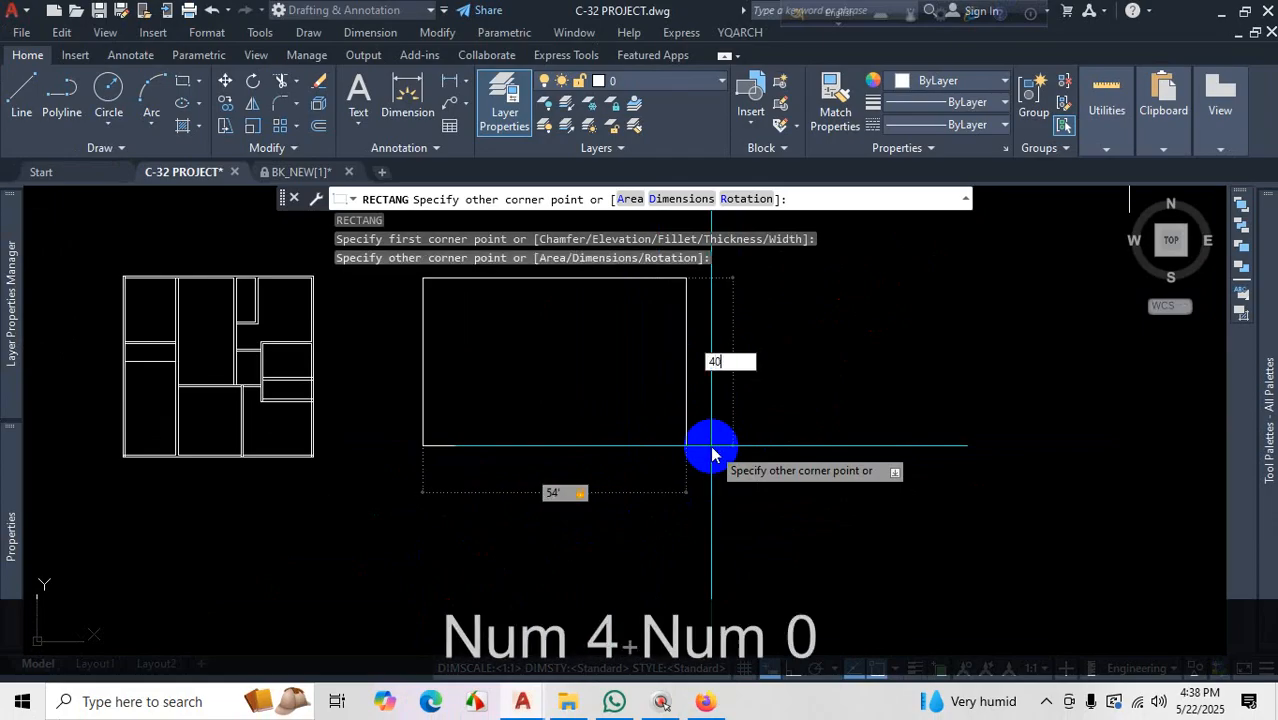
{"action": "type", "text": "'"}
{"action": "key", "text": "Return"}
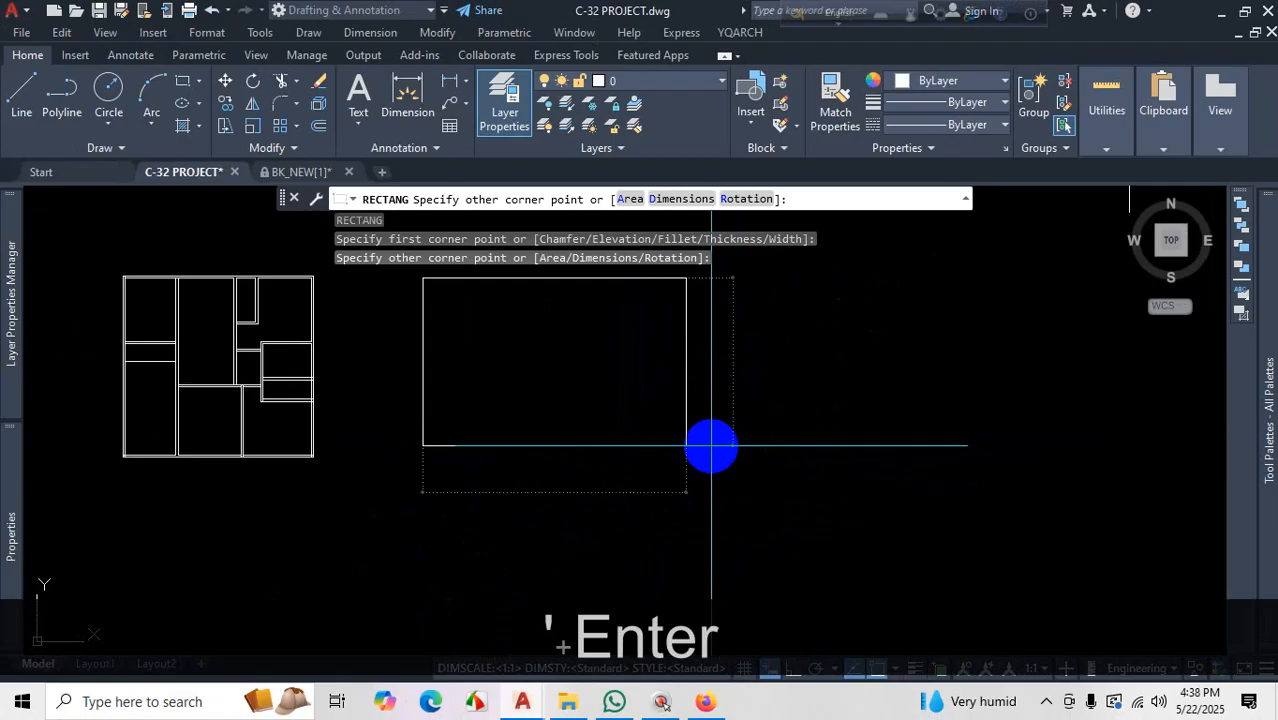
{"action": "scroll", "coordinate": [685, 462], "scroll_direction": "down", "scroll_amount": 5}
{"action": "scroll", "coordinate": [785, 542], "scroll_direction": "up", "scroll_amount": 5}
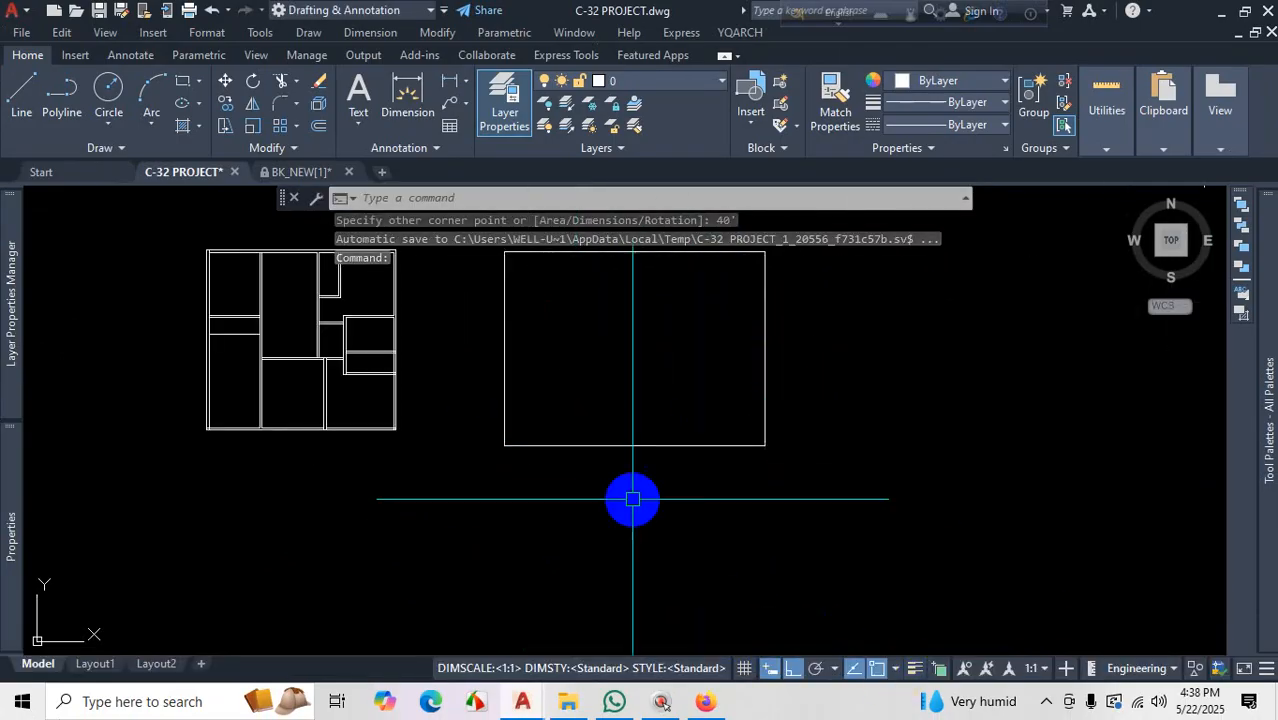
{"action": "scroll", "coordinate": [700, 480], "scroll_direction": "down", "scroll_amount": 3}
{"action": "scroll", "coordinate": [736, 434], "scroll_direction": "up", "scroll_amount": 3}
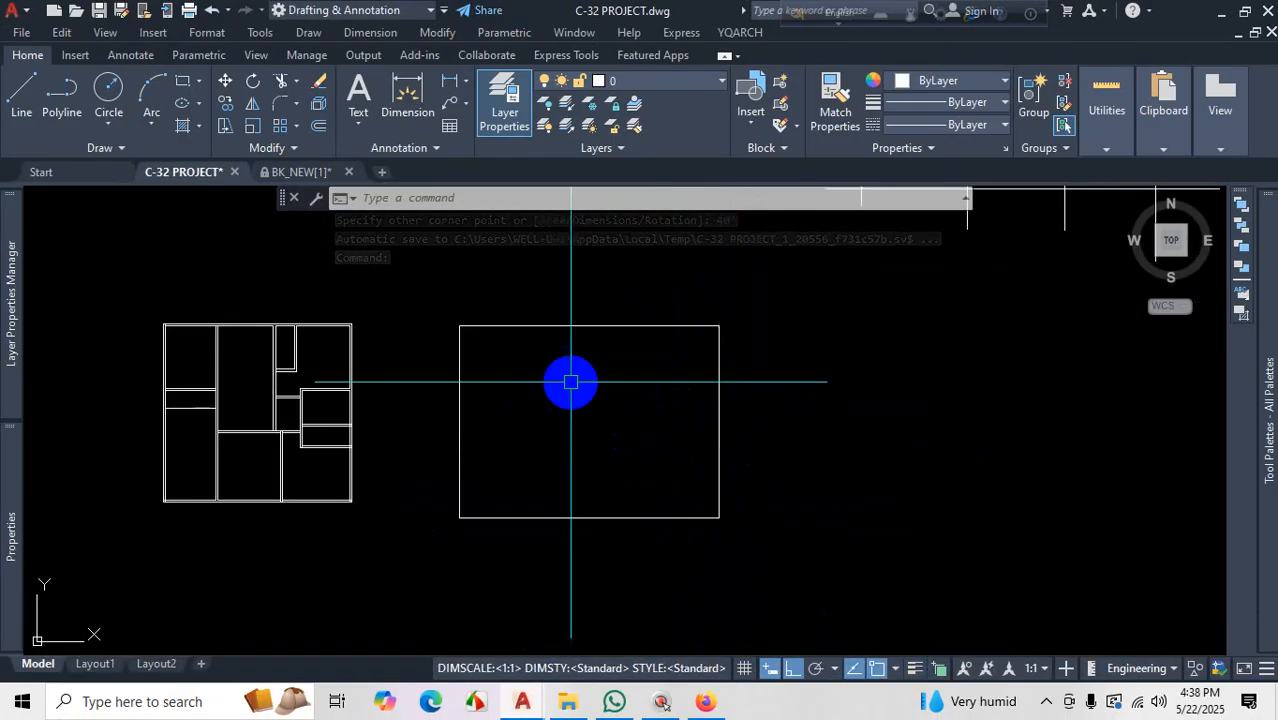
{"action": "left_click", "coordinate": [1046, 705]}
{"action": "left_click", "coordinate": [1019, 671]}
{"action": "left_click", "coordinate": [621, 406]}
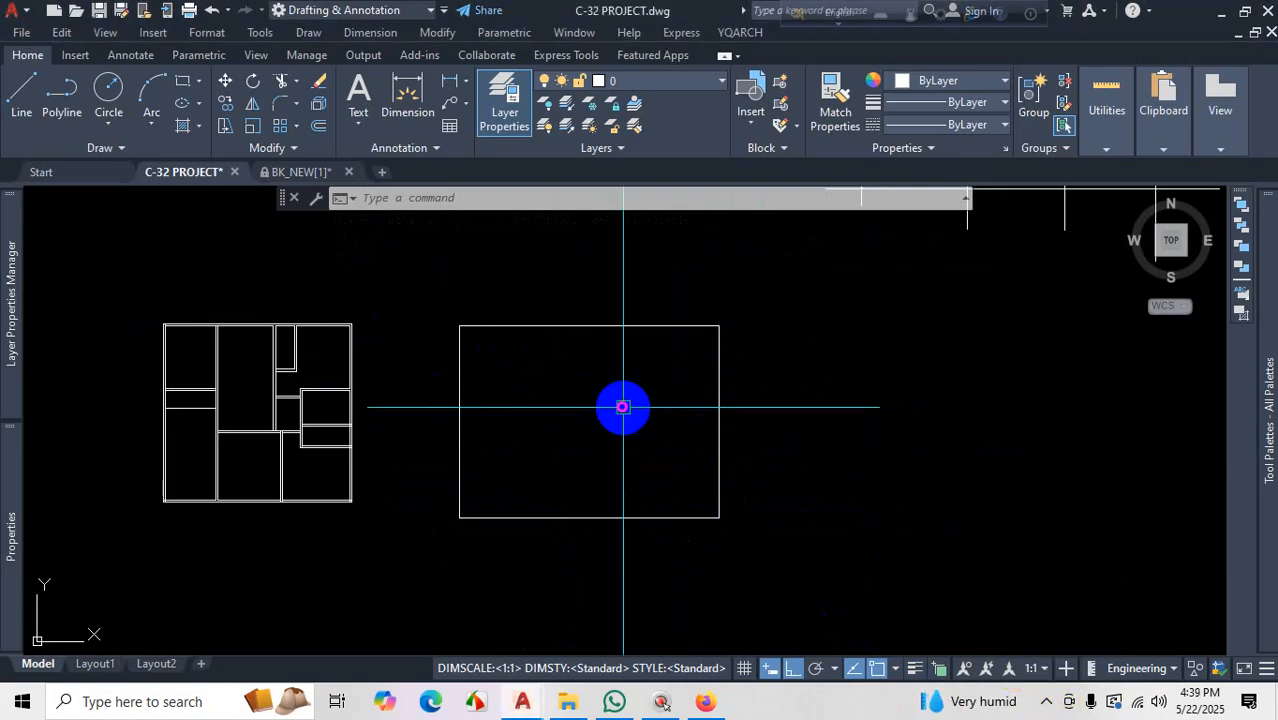
Offset the new 54' by 40' rectangle 5" to its inside to form the outer walls
{"action": "scroll", "coordinate": [580, 352], "scroll_direction": "up", "scroll_amount": 2}
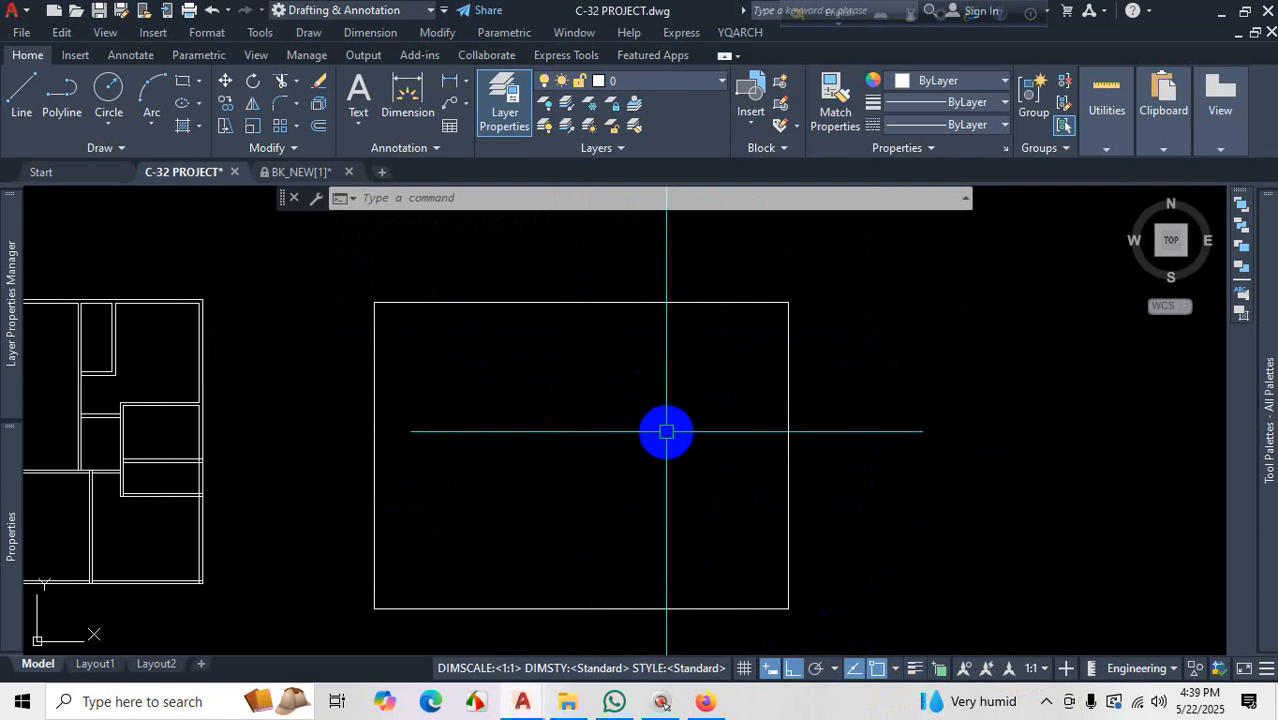
{"action": "type", "text": "o"}
{"action": "key", "text": "Return"}
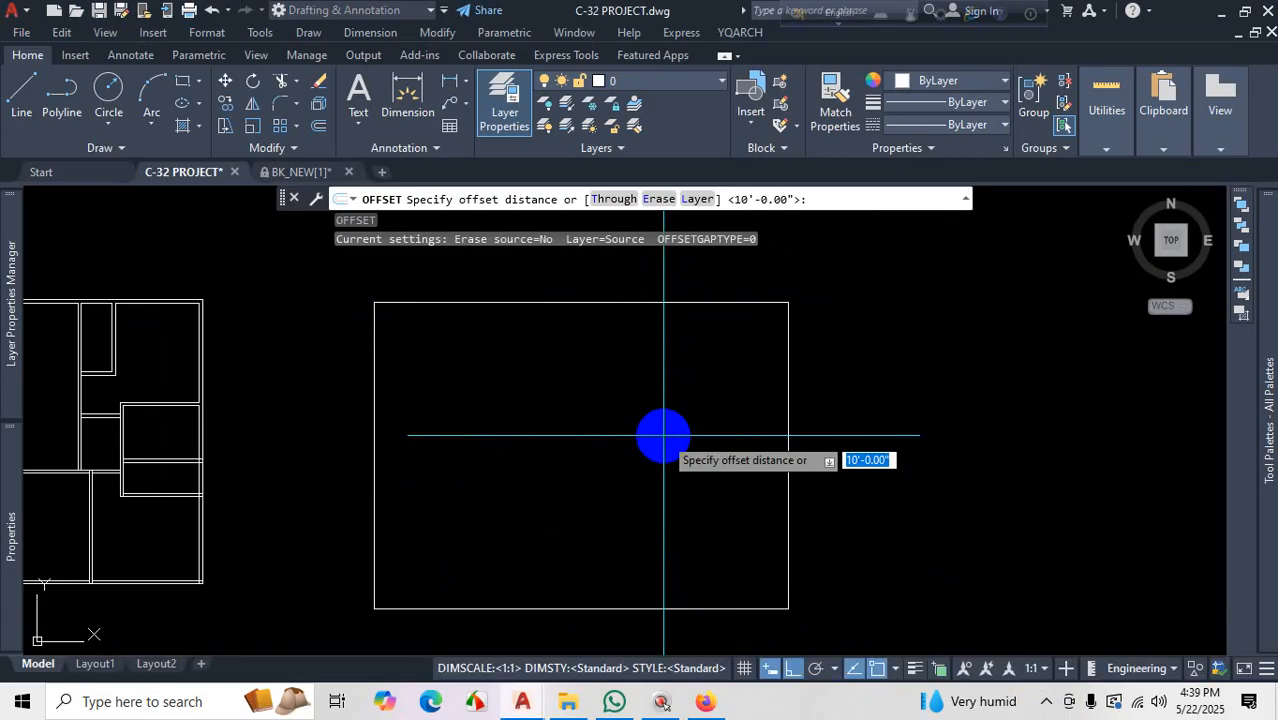
{"action": "type", "text": "5"}
{"action": "key", "text": "Return"}
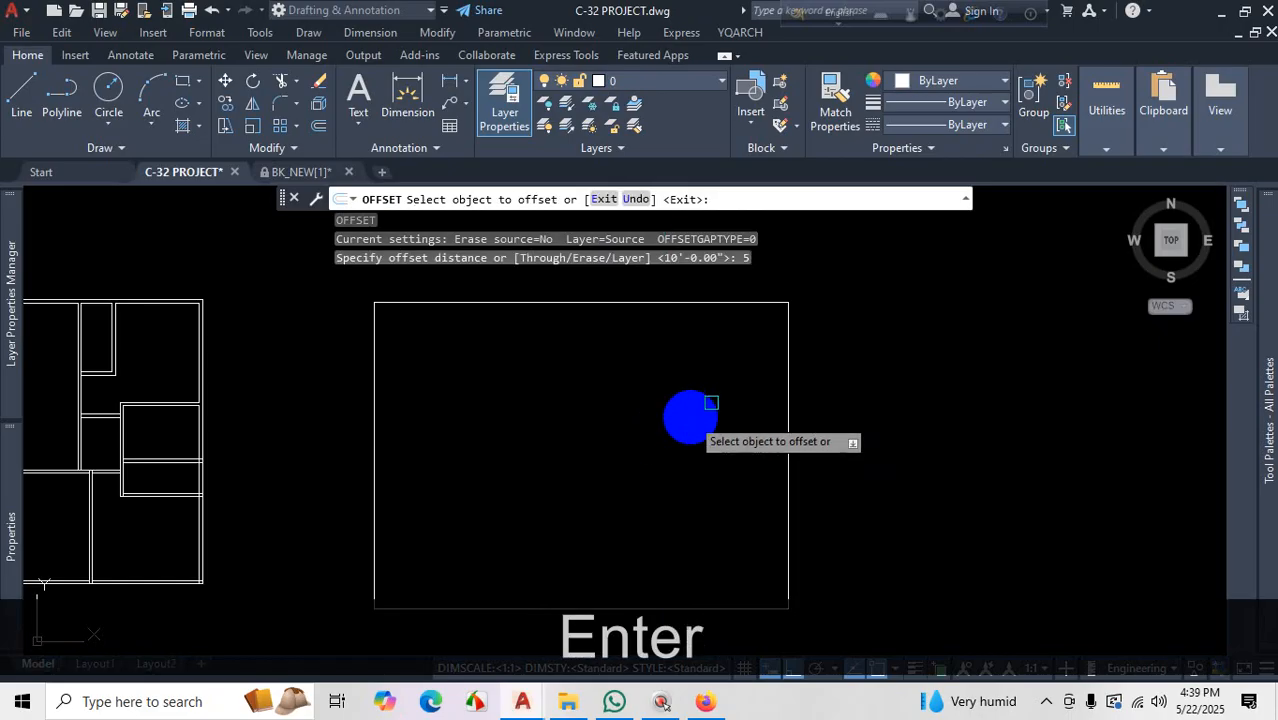
{"action": "left_click", "coordinate": [743, 305]}
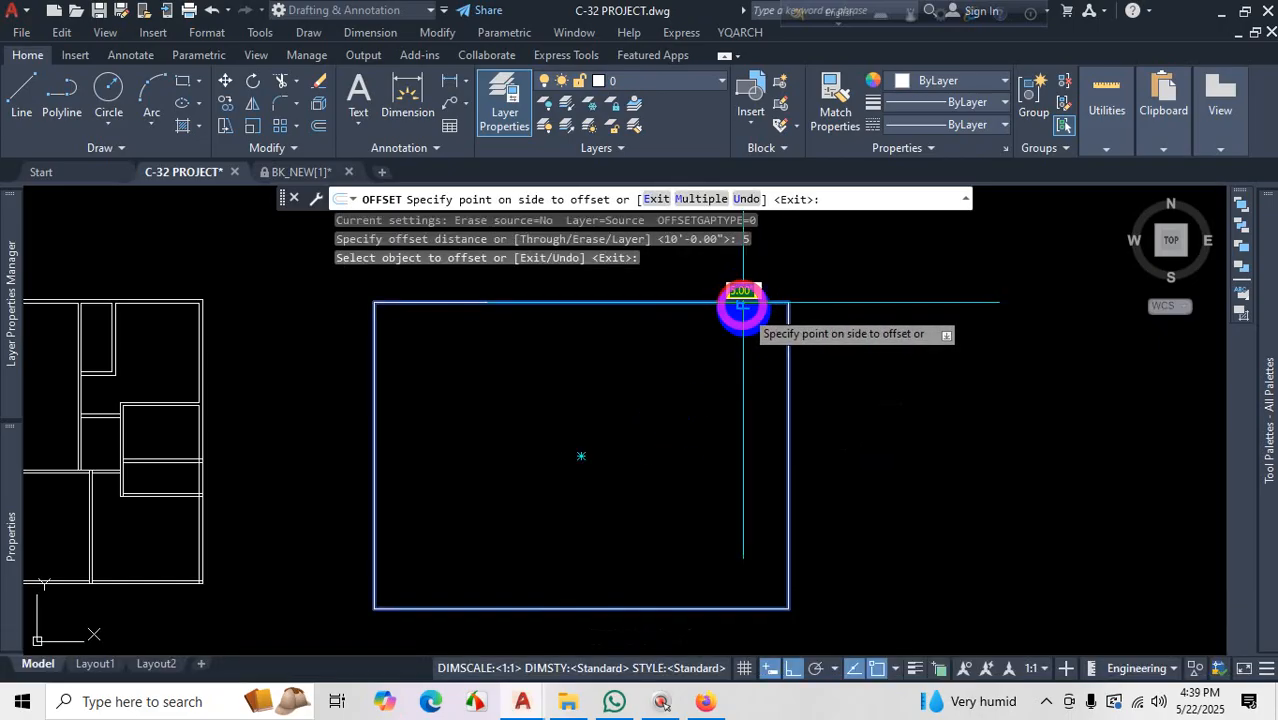
{"action": "left_click", "coordinate": [722, 367]}
Examine the double-line wall corners of the new outline and compare them with the neighbouring floor plan's outer walls
{"action": "scroll", "coordinate": [771, 306], "scroll_direction": "up", "scroll_amount": 4}
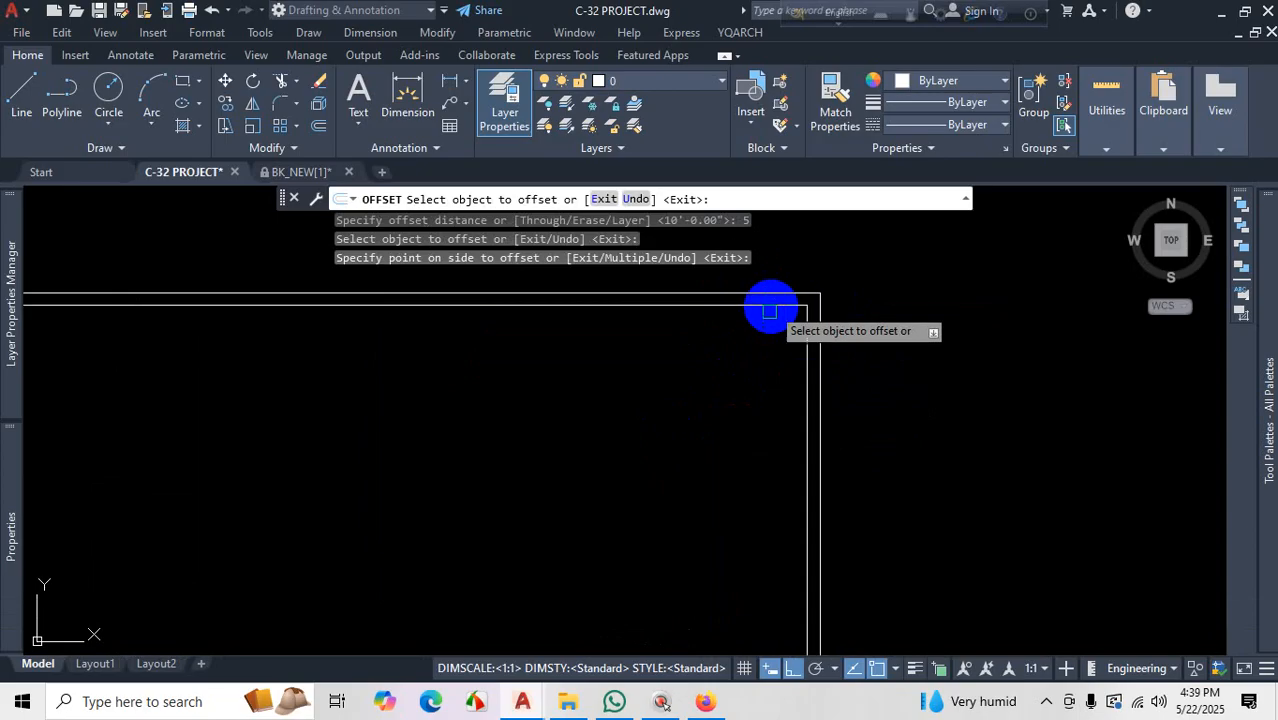
{"action": "scroll", "coordinate": [853, 280], "scroll_direction": "down", "scroll_amount": 6}
{"action": "scroll", "coordinate": [619, 299], "scroll_direction": "up", "scroll_amount": 2}
{"action": "scroll", "coordinate": [627, 376], "scroll_direction": "up", "scroll_amount": 3}
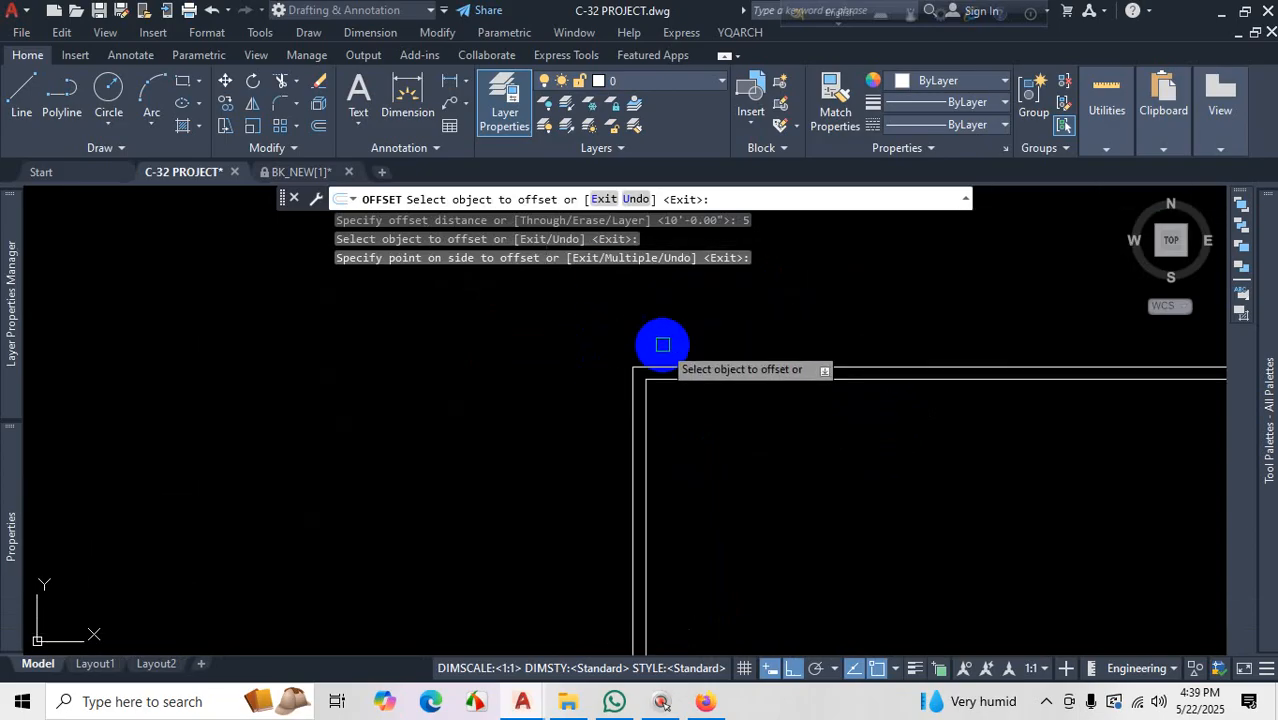
{"action": "scroll", "coordinate": [665, 385], "scroll_direction": "down", "scroll_amount": 6}
{"action": "scroll", "coordinate": [729, 407], "scroll_direction": "up", "scroll_amount": 6}
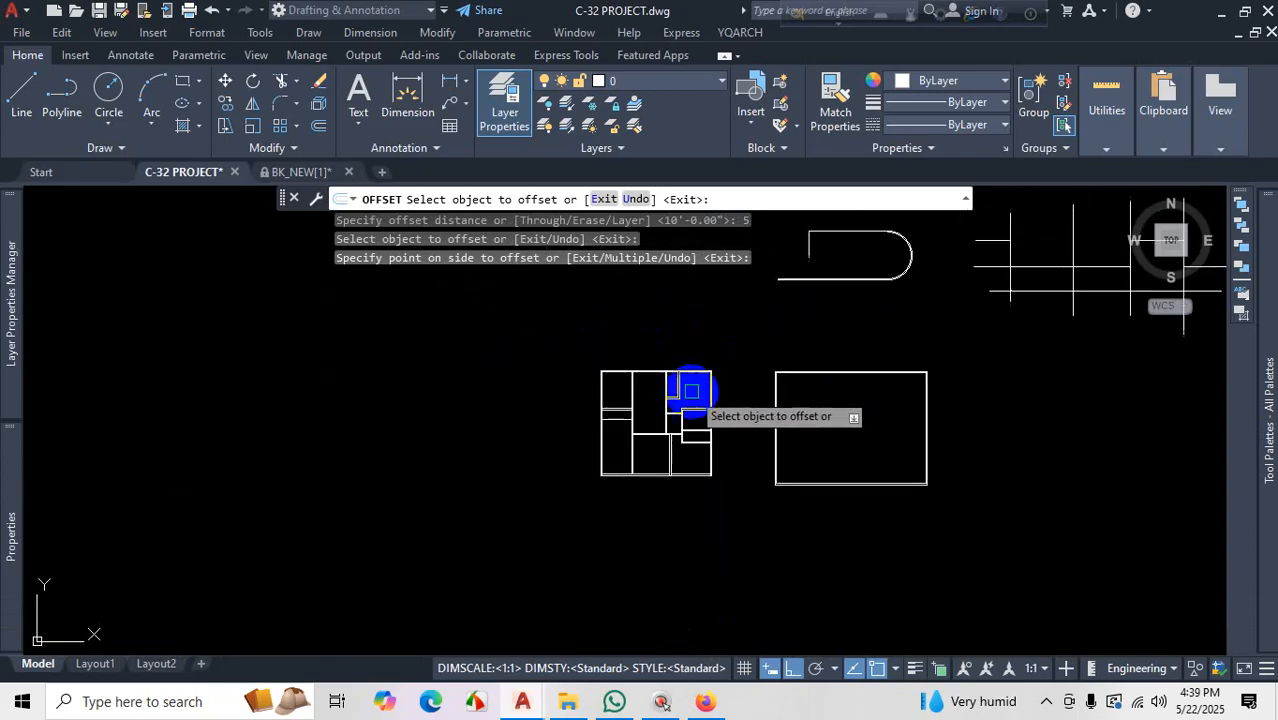
{"action": "scroll", "coordinate": [705, 400], "scroll_direction": "up", "scroll_amount": 5}
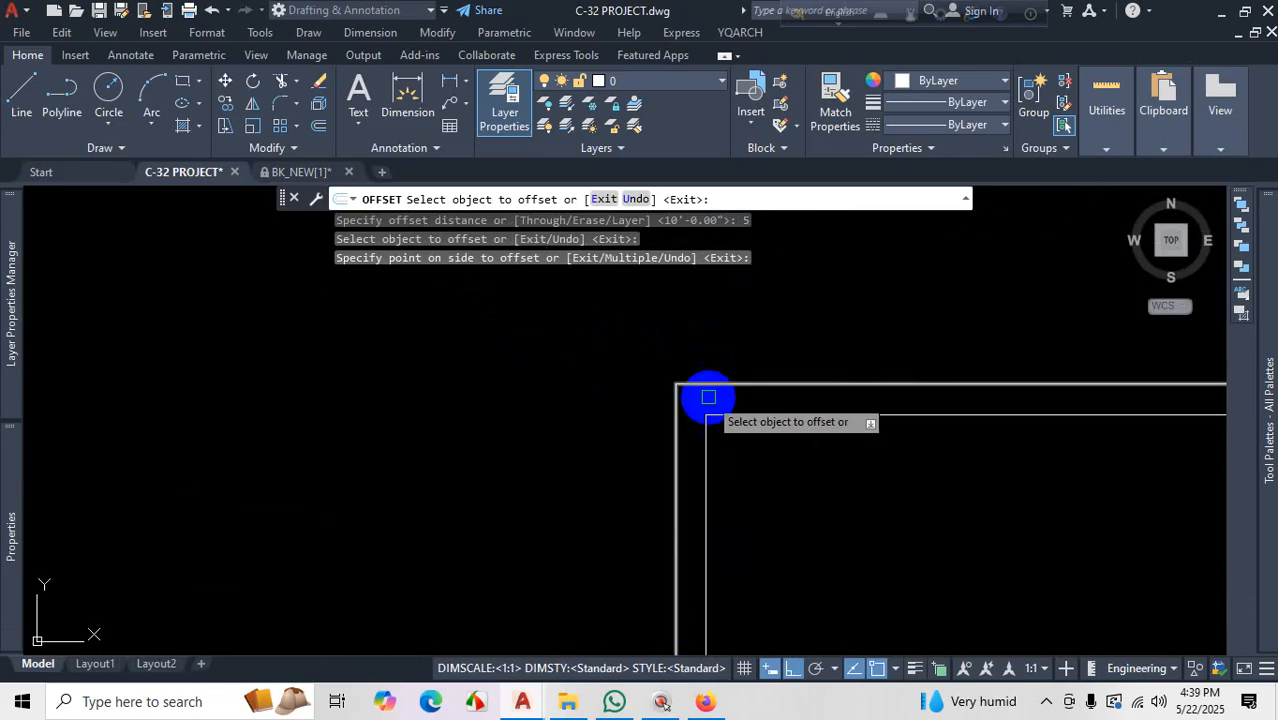
{"action": "scroll", "coordinate": [636, 407], "scroll_direction": "down", "scroll_amount": 6}
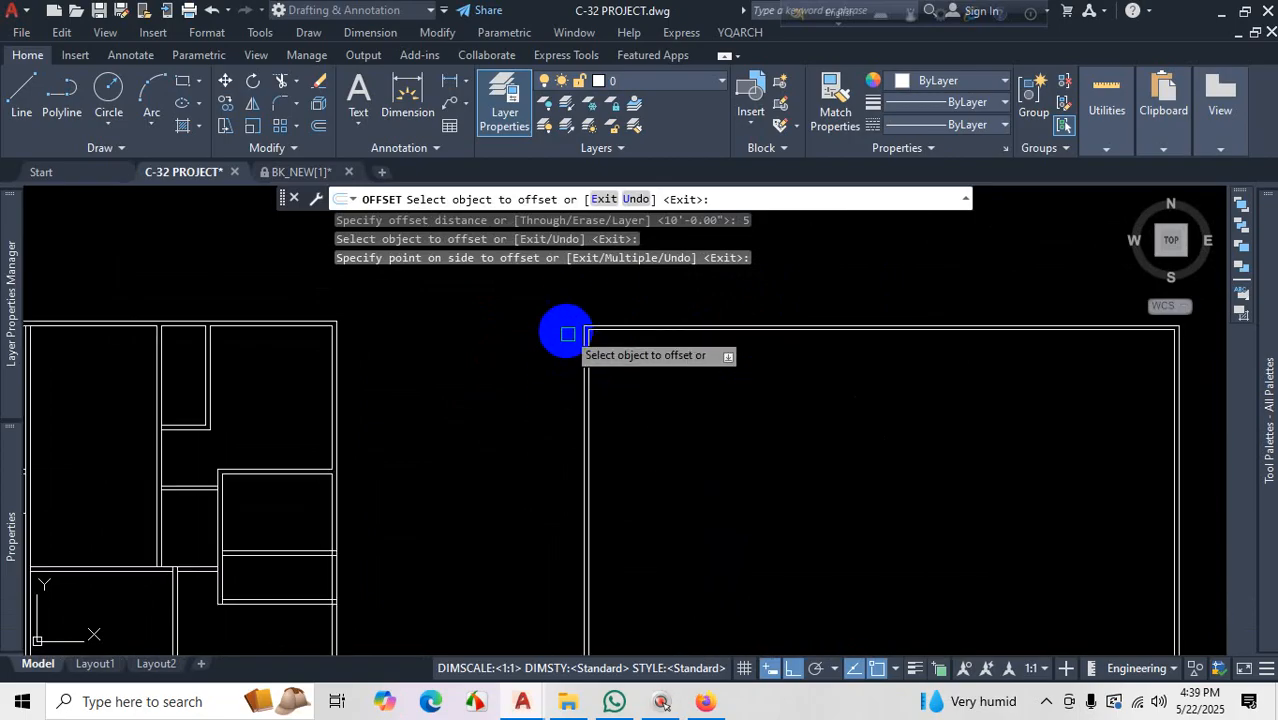
{"action": "scroll", "coordinate": [960, 285], "scroll_direction": "up", "scroll_amount": 5}
{"action": "scroll", "coordinate": [966, 309], "scroll_direction": "down", "scroll_amount": 5}
{"action": "scroll", "coordinate": [950, 450], "scroll_direction": "up", "scroll_amount": 2}
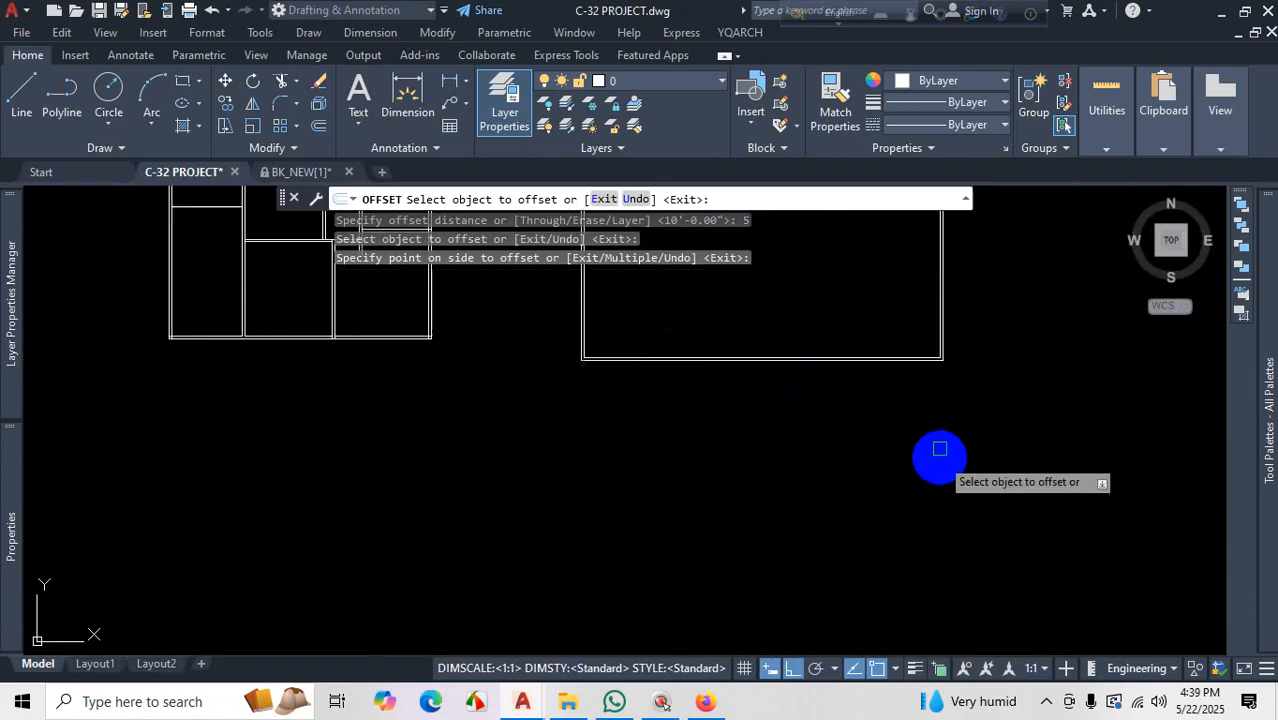
{"action": "left_click", "coordinate": [1046, 700]}
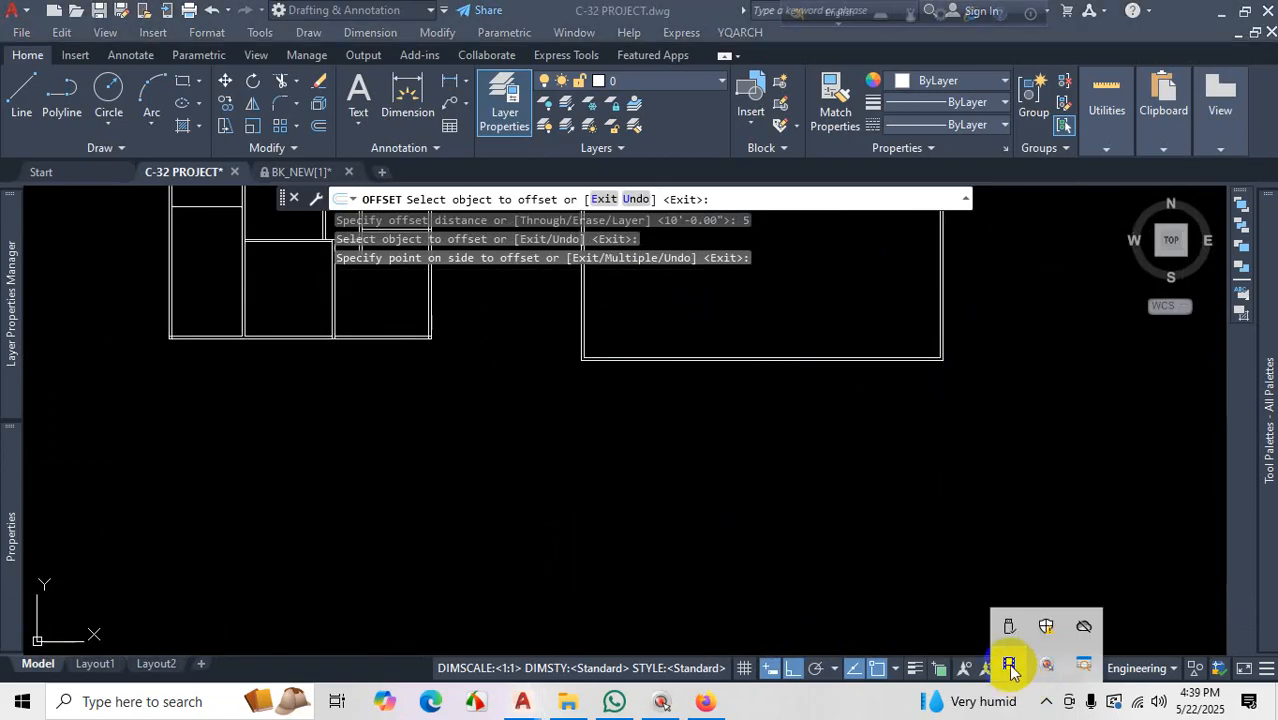
{"action": "left_click", "coordinate": [1010, 666]}
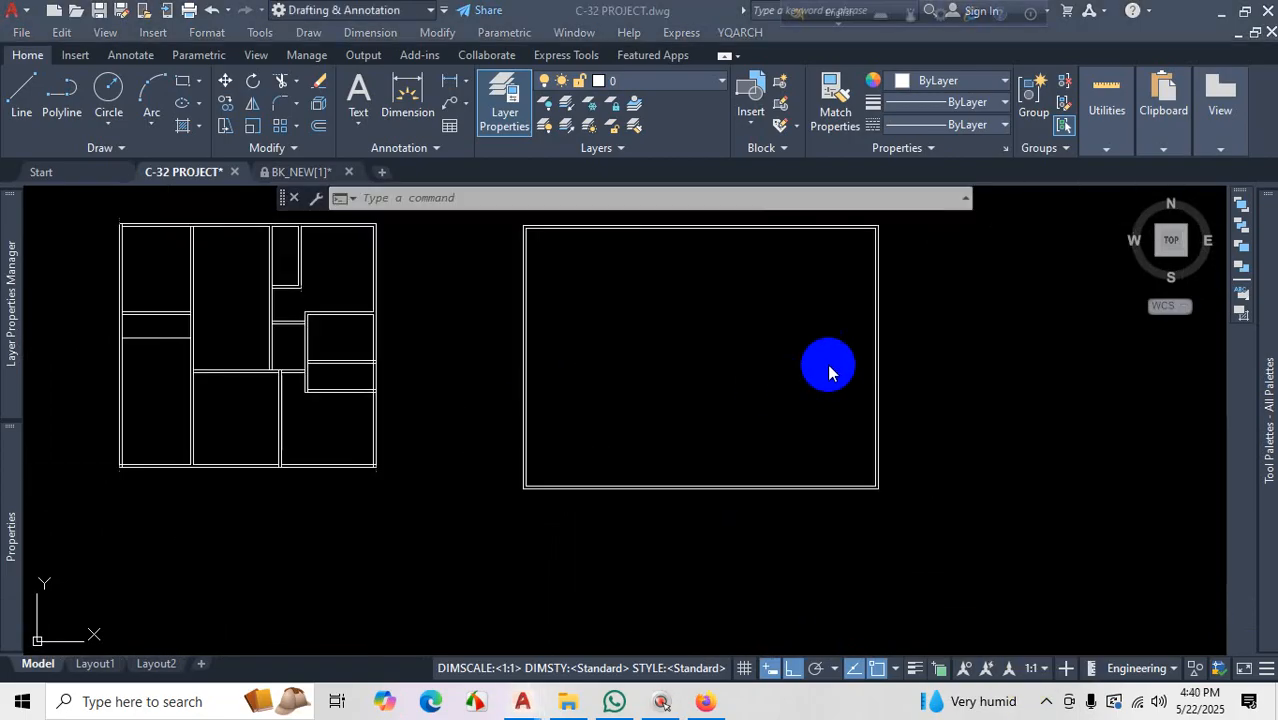
Start a line and check that Midpoint is among the active object snap modes
{"action": "left_click", "coordinate": [22, 97]}
{"action": "scroll", "coordinate": [633, 354], "scroll_direction": "down", "scroll_amount": 3}
{"action": "scroll", "coordinate": [642, 335], "scroll_direction": "up", "scroll_amount": 5}
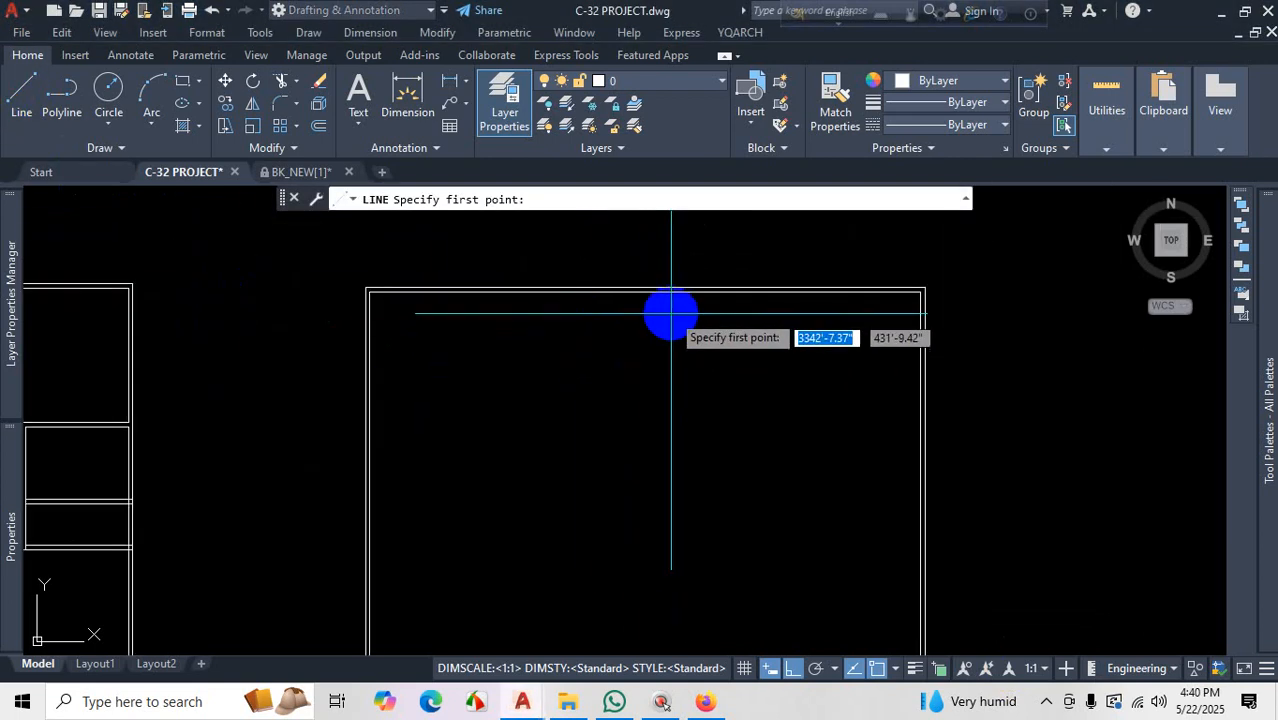
{"action": "scroll", "coordinate": [644, 293], "scroll_direction": "up", "scroll_amount": 4}
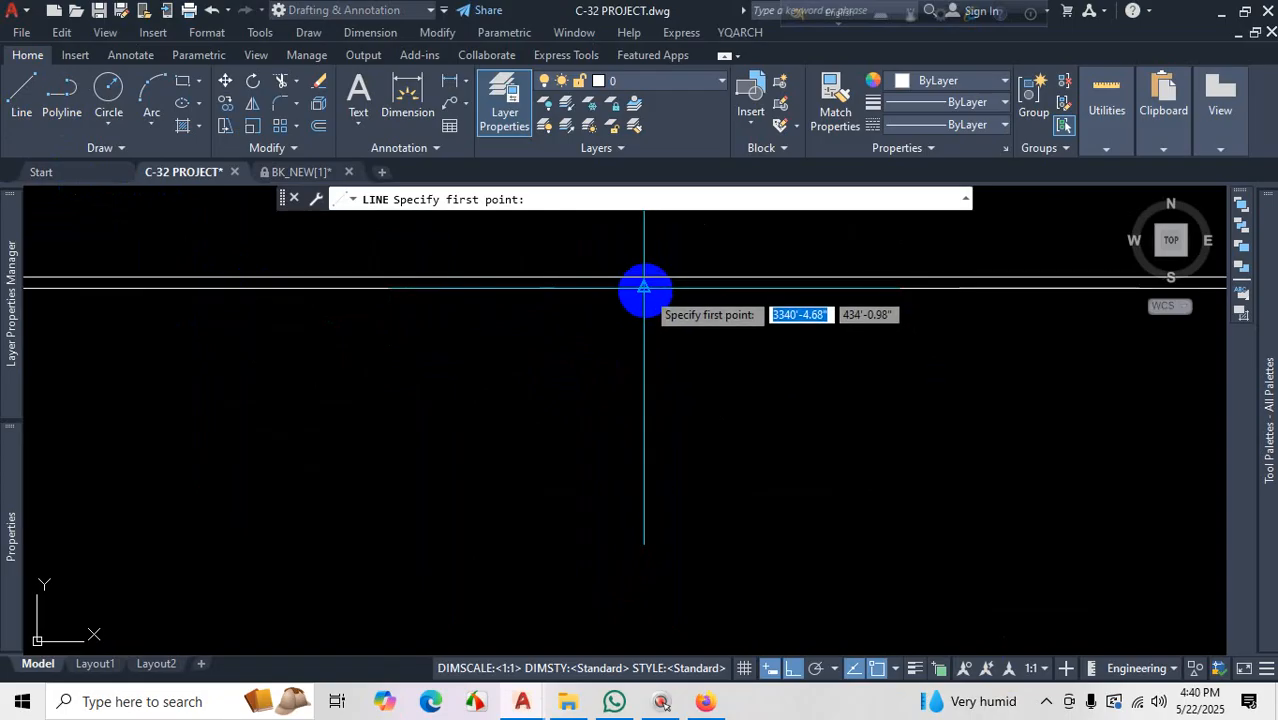
{"action": "left_click", "coordinate": [896, 669]}
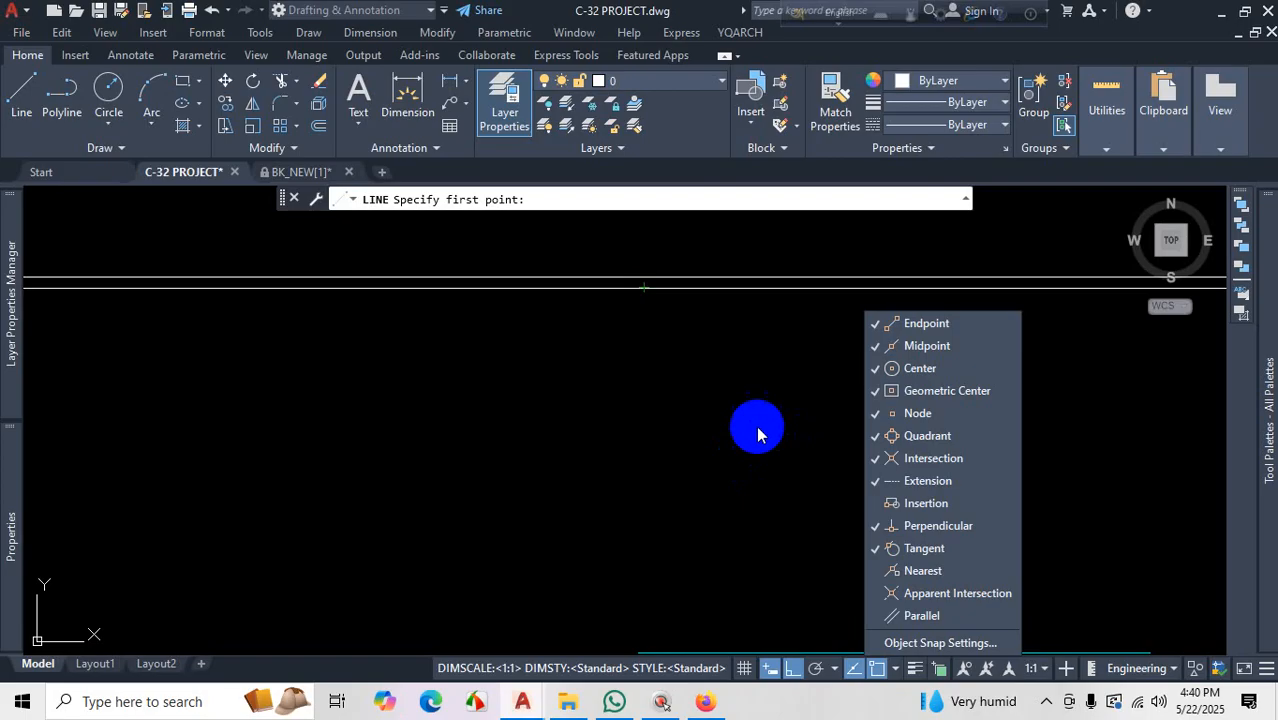
{"action": "left_click", "coordinate": [757, 435]}
Draw a vertical centre line from the midpoint of the top inner wall line to the midpoint of the bottom outer wall line
{"action": "scroll", "coordinate": [653, 408], "scroll_direction": "down", "scroll_amount": 5}
{"action": "scroll", "coordinate": [628, 411], "scroll_direction": "up", "scroll_amount": 3}
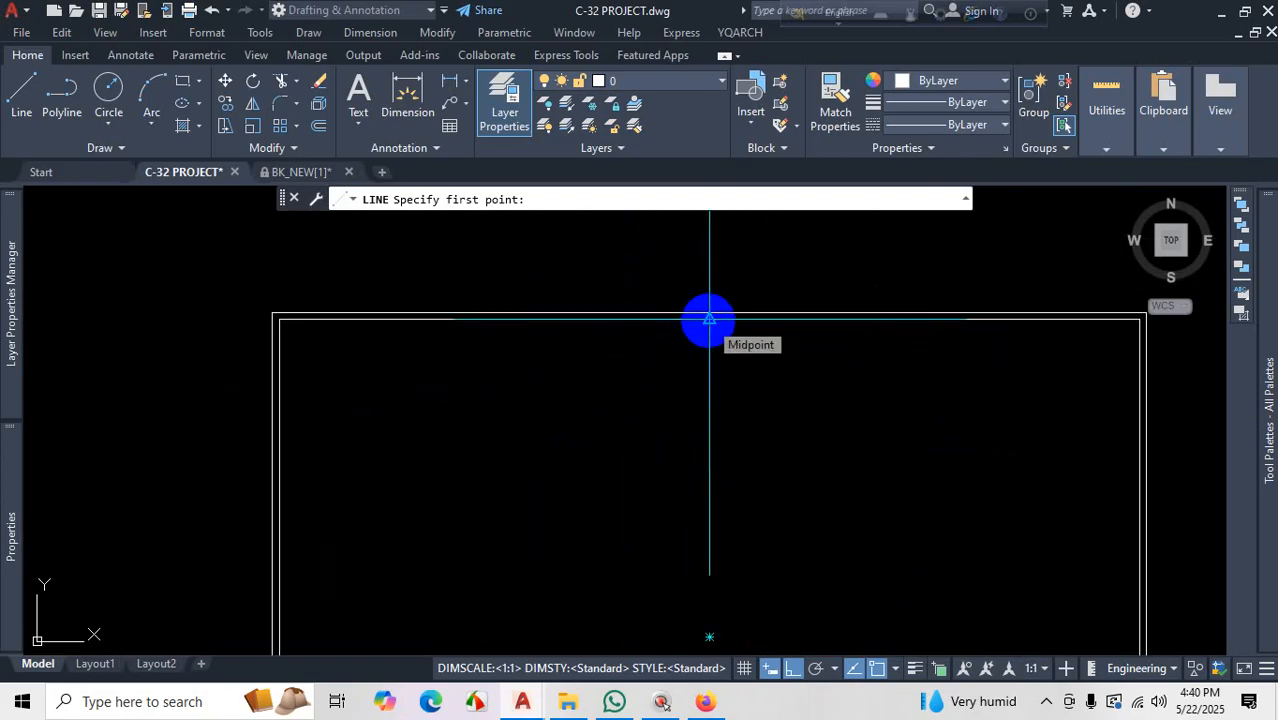
{"action": "left_click", "coordinate": [709, 319]}
{"action": "scroll", "coordinate": [708, 335], "scroll_direction": "down", "scroll_amount": 4}
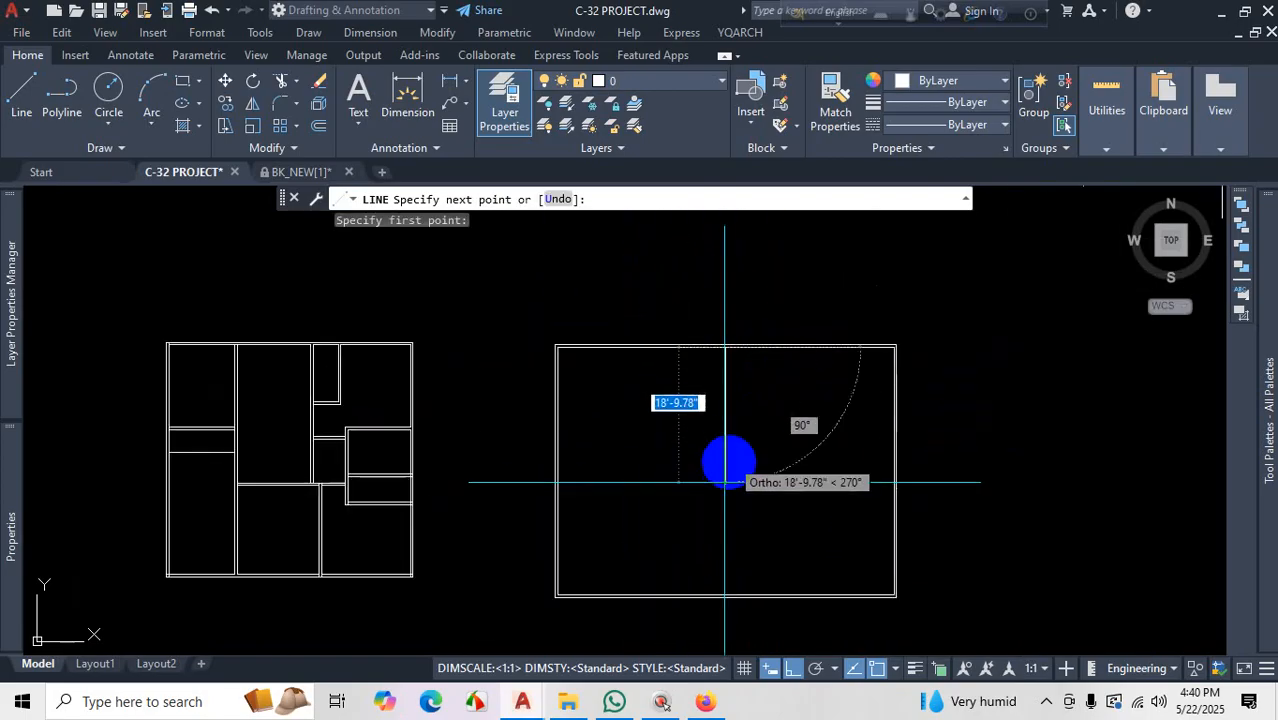
{"action": "scroll", "coordinate": [725, 612], "scroll_direction": "up", "scroll_amount": 6}
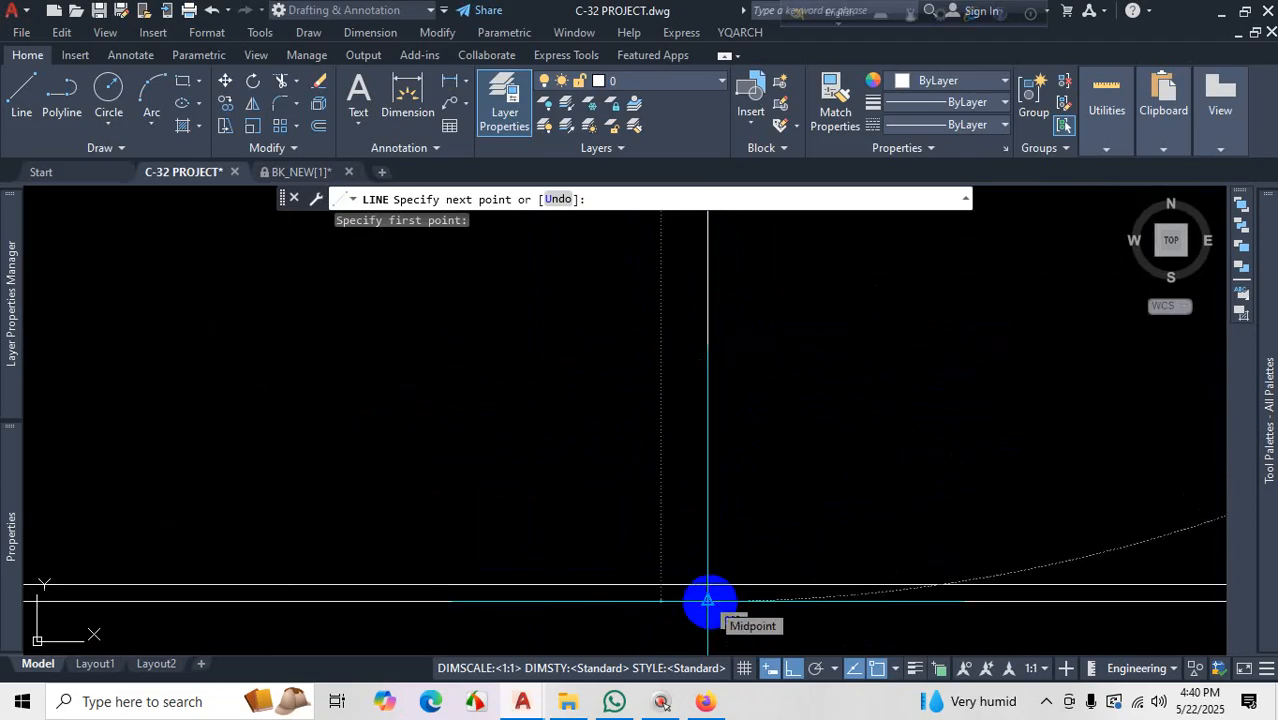
{"action": "left_click", "coordinate": [708, 600]}
{"action": "scroll", "coordinate": [690, 610], "scroll_direction": "down", "scroll_amount": 3}
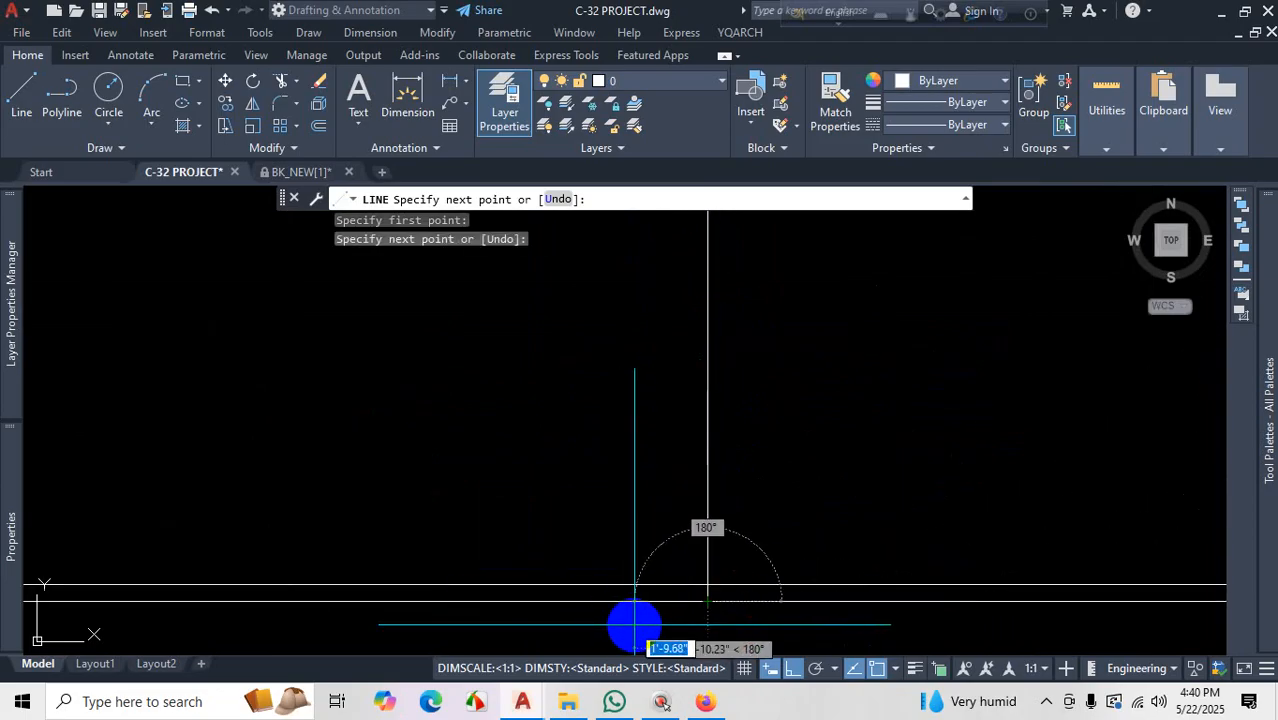
{"action": "key", "text": "Escape"}
Extend the upper end of the vertical centre line to the top outer wall line and inspect both of its ends
{"action": "scroll", "coordinate": [759, 505], "scroll_direction": "down", "scroll_amount": 2}
{"action": "scroll", "coordinate": [756, 420], "scroll_direction": "up", "scroll_amount": 6}
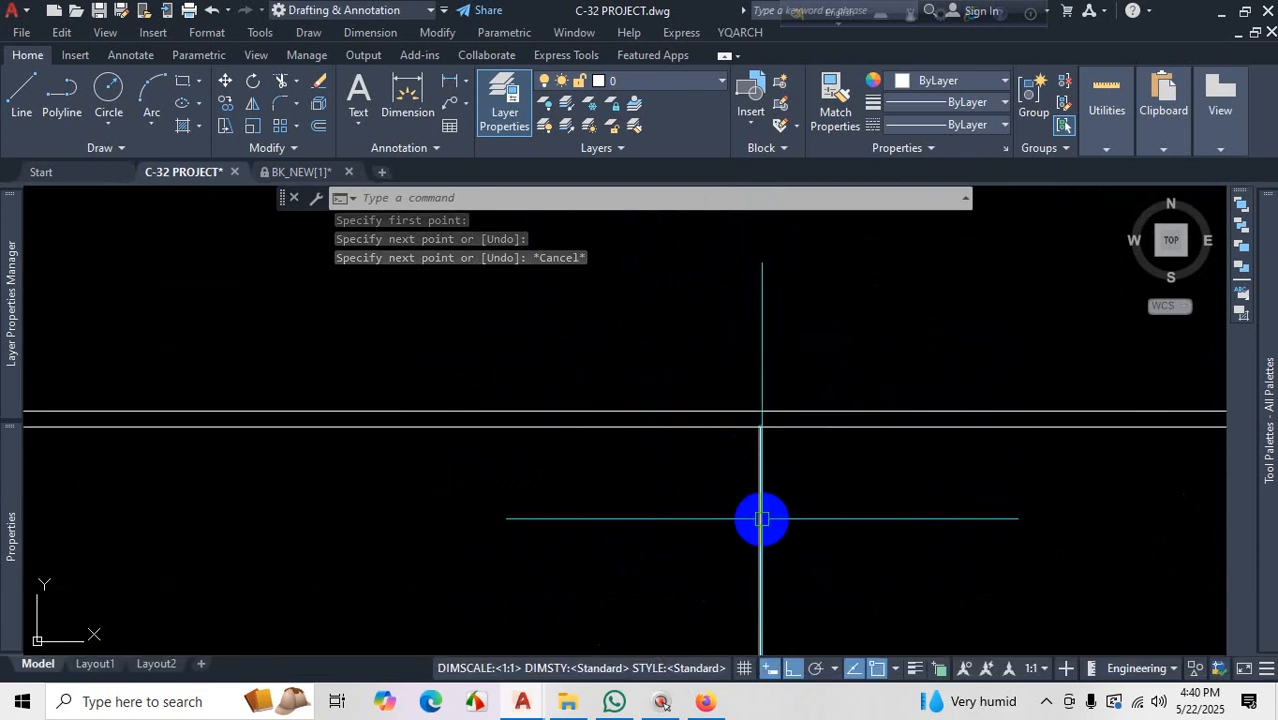
{"action": "type", "text": "ex"}
{"action": "key", "text": "Return"}
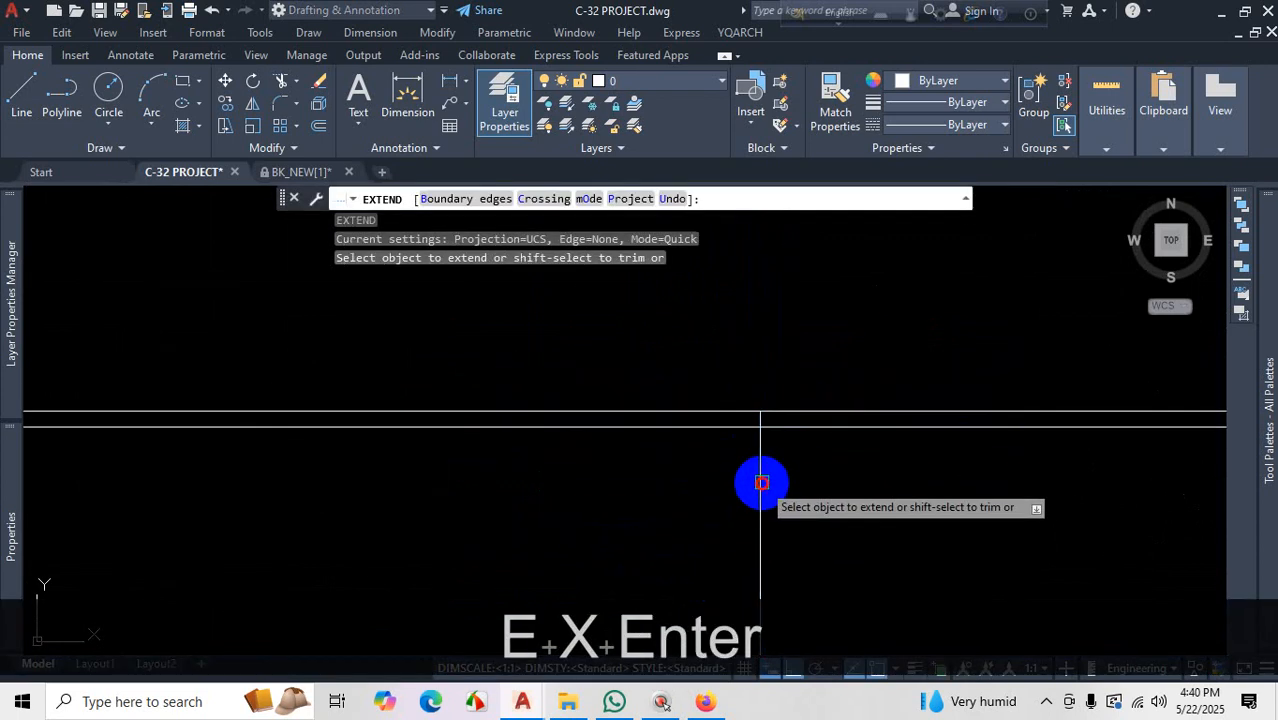
{"action": "key", "text": "Escape"}
{"action": "scroll", "coordinate": [780, 380], "scroll_direction": "down", "scroll_amount": 3}
{"action": "scroll", "coordinate": [765, 456], "scroll_direction": "up", "scroll_amount": 5}
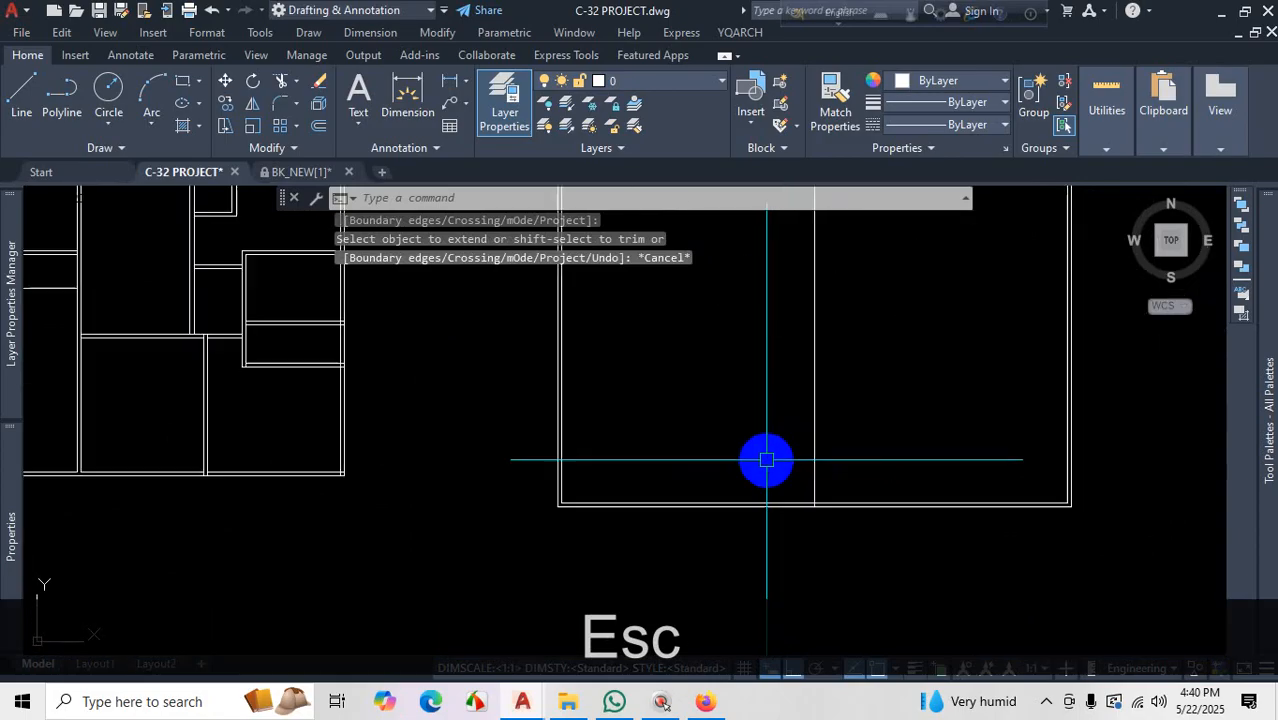
{"action": "scroll", "coordinate": [805, 470], "scroll_direction": "down", "scroll_amount": 4}
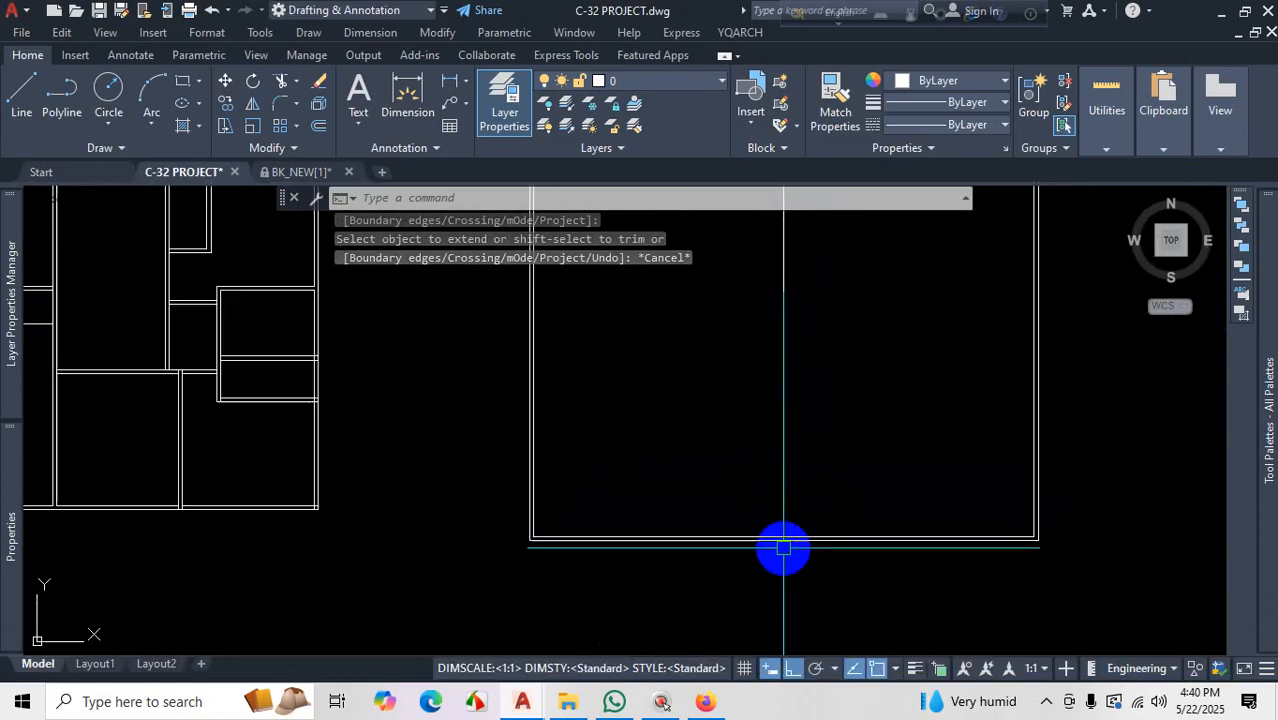
{"action": "scroll", "coordinate": [790, 337], "scroll_direction": "up", "scroll_amount": 3}
{"action": "scroll", "coordinate": [795, 345], "scroll_direction": "down", "scroll_amount": 4}
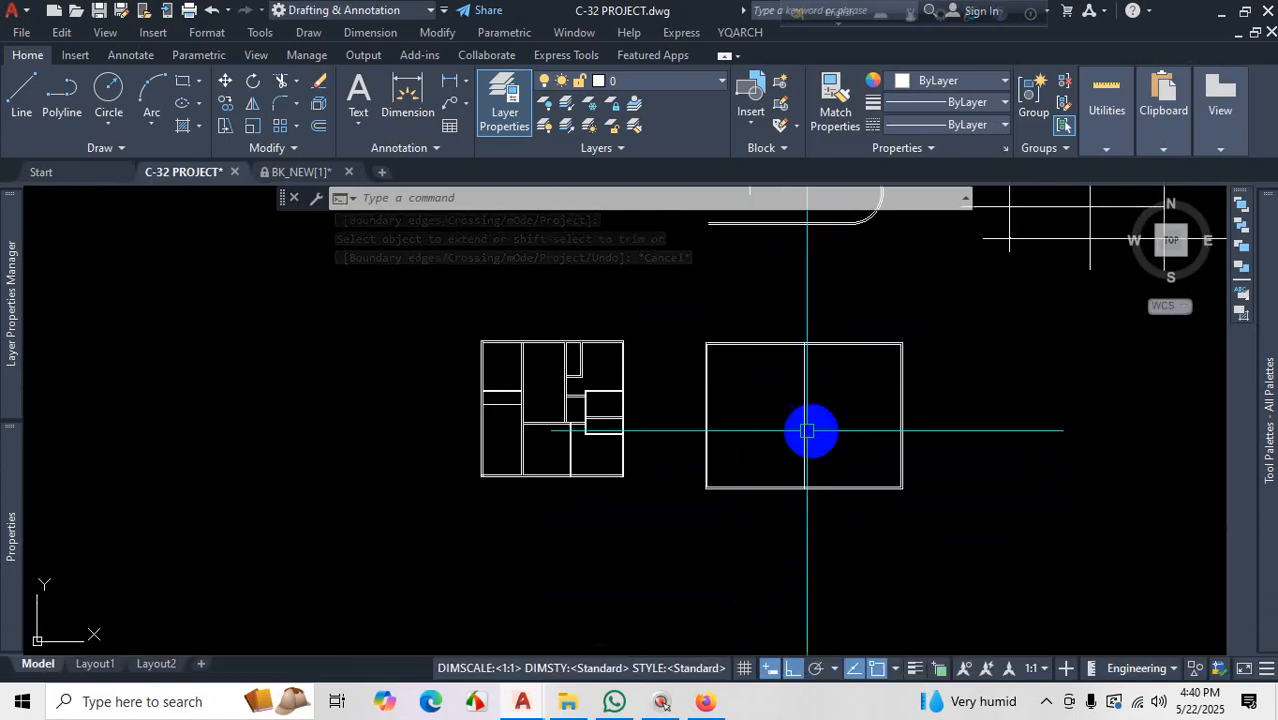
{"action": "scroll", "coordinate": [810, 367], "scroll_direction": "up", "scroll_amount": 4}
{"action": "left_click", "coordinate": [810, 367]}
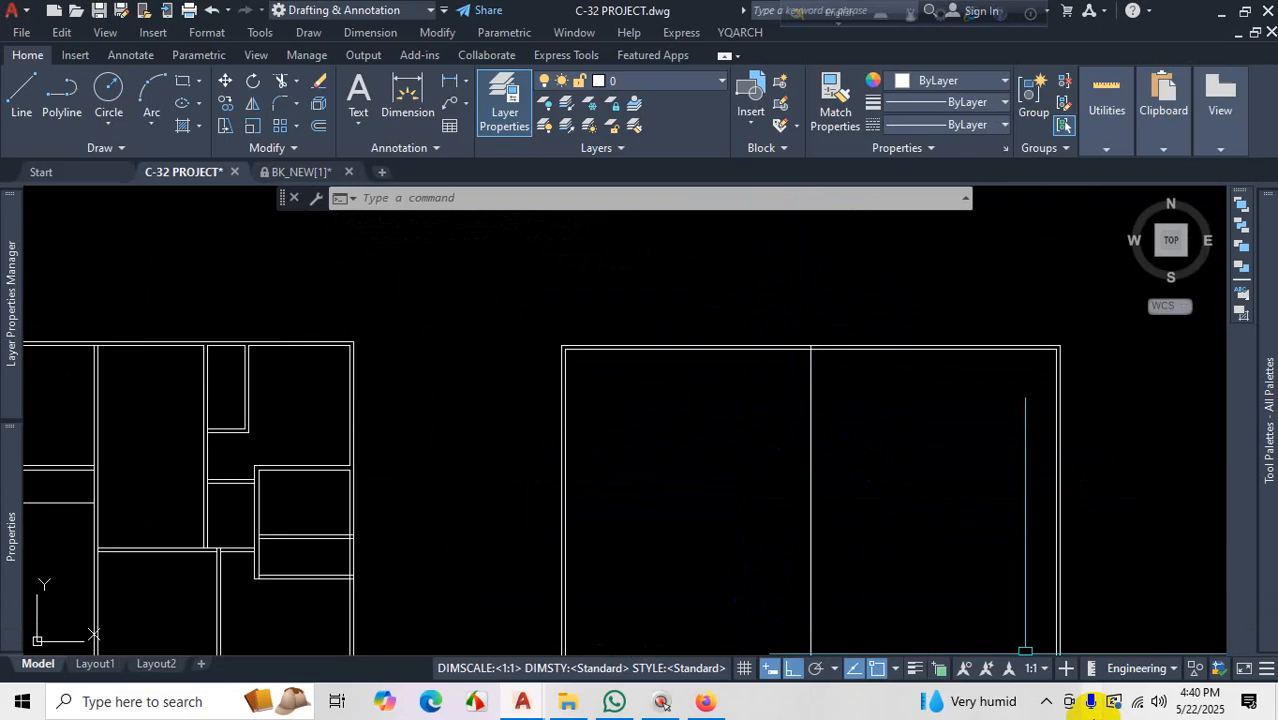
Study the central wall between the two family living rooms in the reference PDF in Firefox and return to the AutoCAD drawing
{"action": "left_click", "coordinate": [1065, 669]}
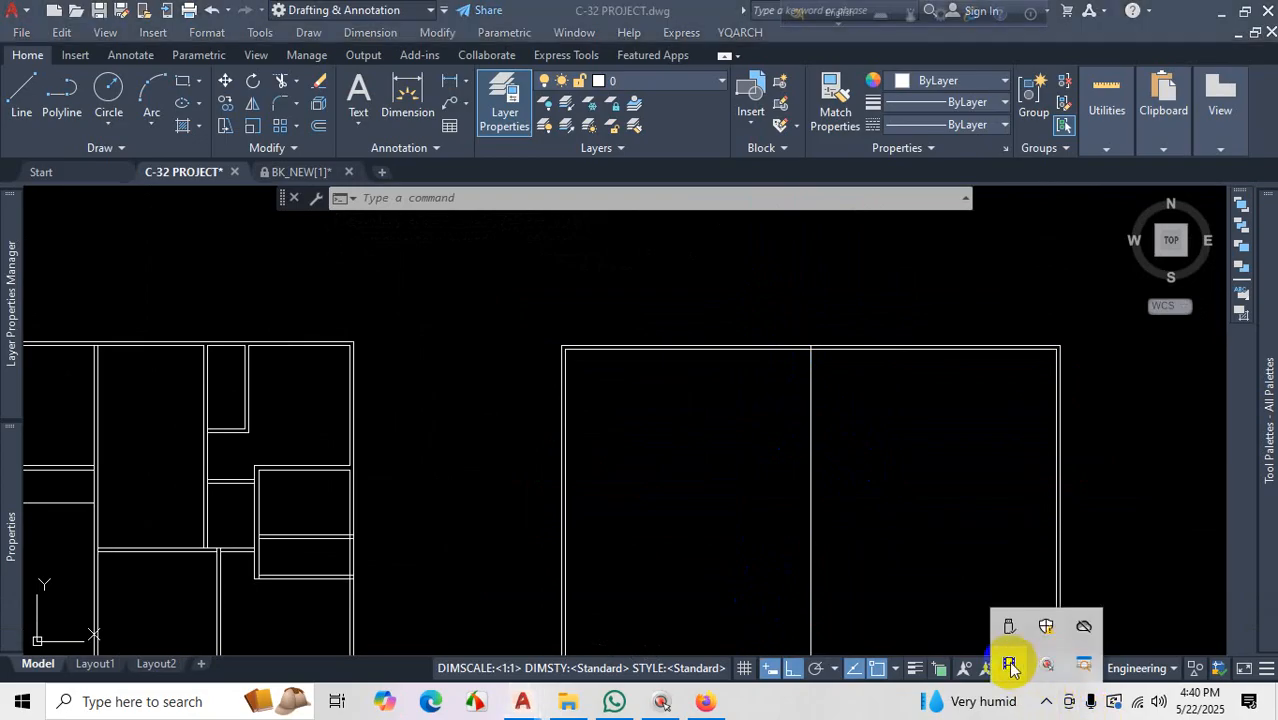
{"action": "left_click", "coordinate": [708, 702]}
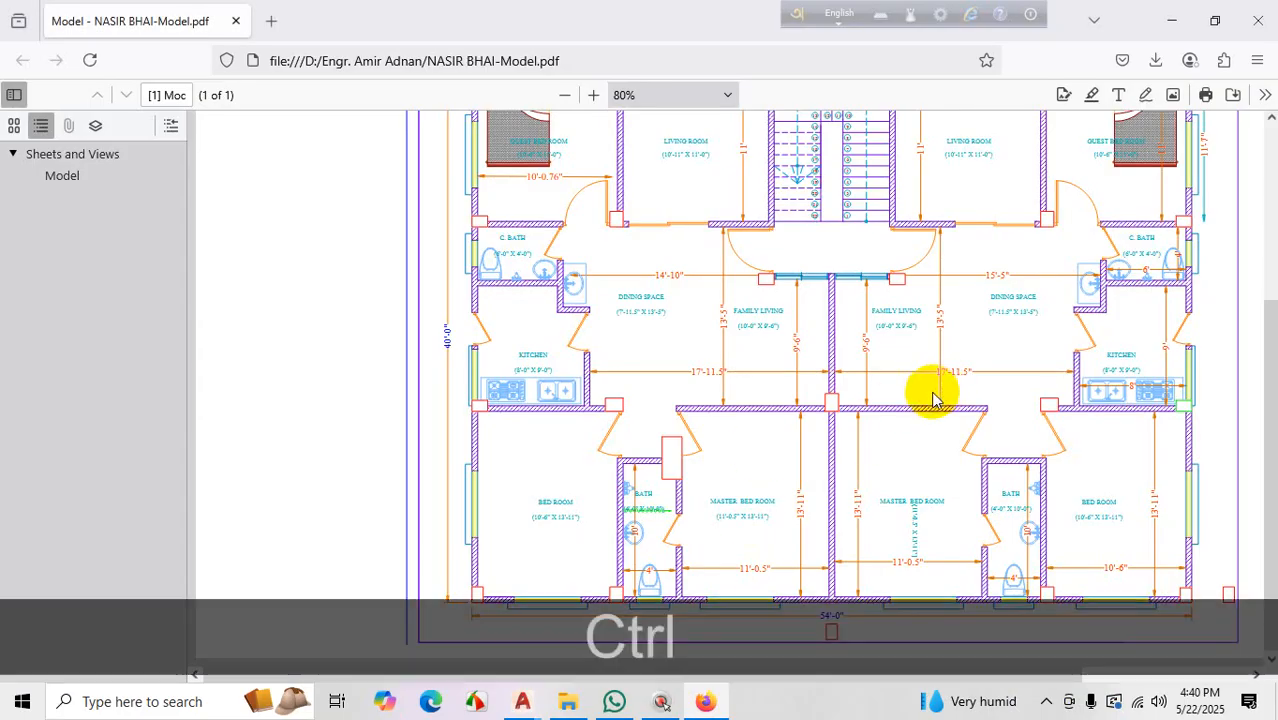
{"action": "key", "text": "ctrl+1"}
{"action": "left_click", "coordinate": [894, 374]}
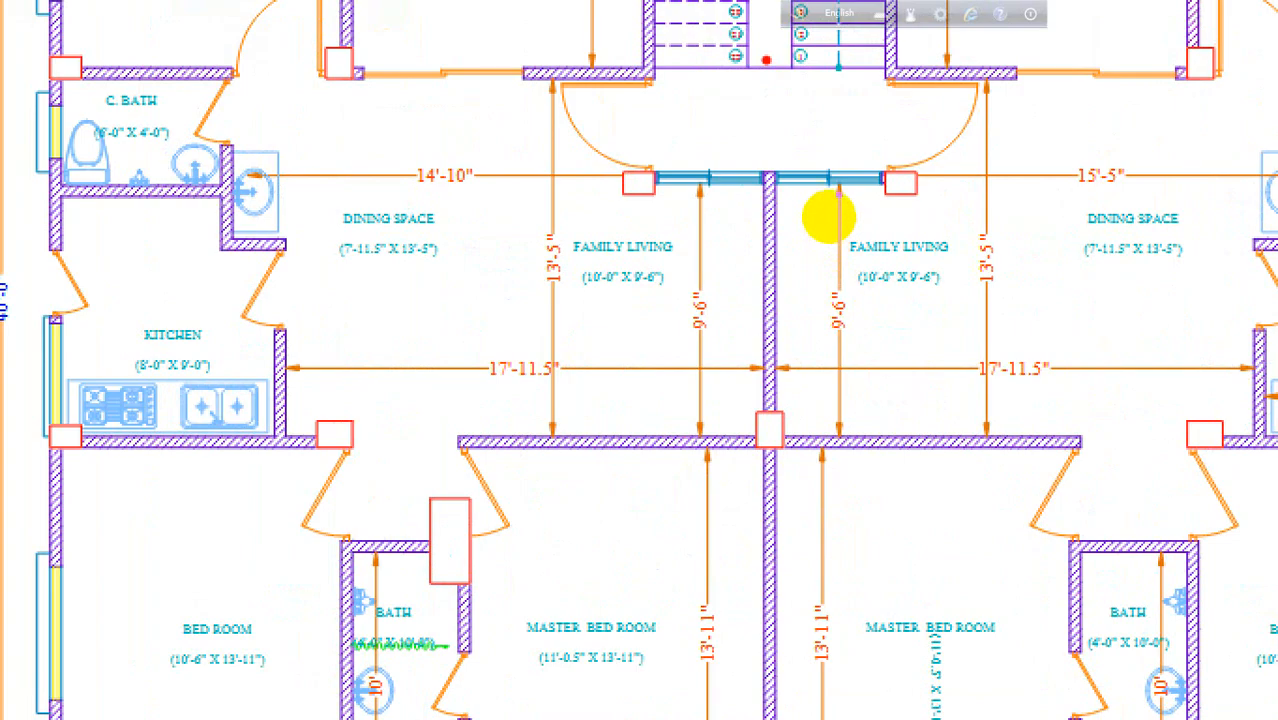
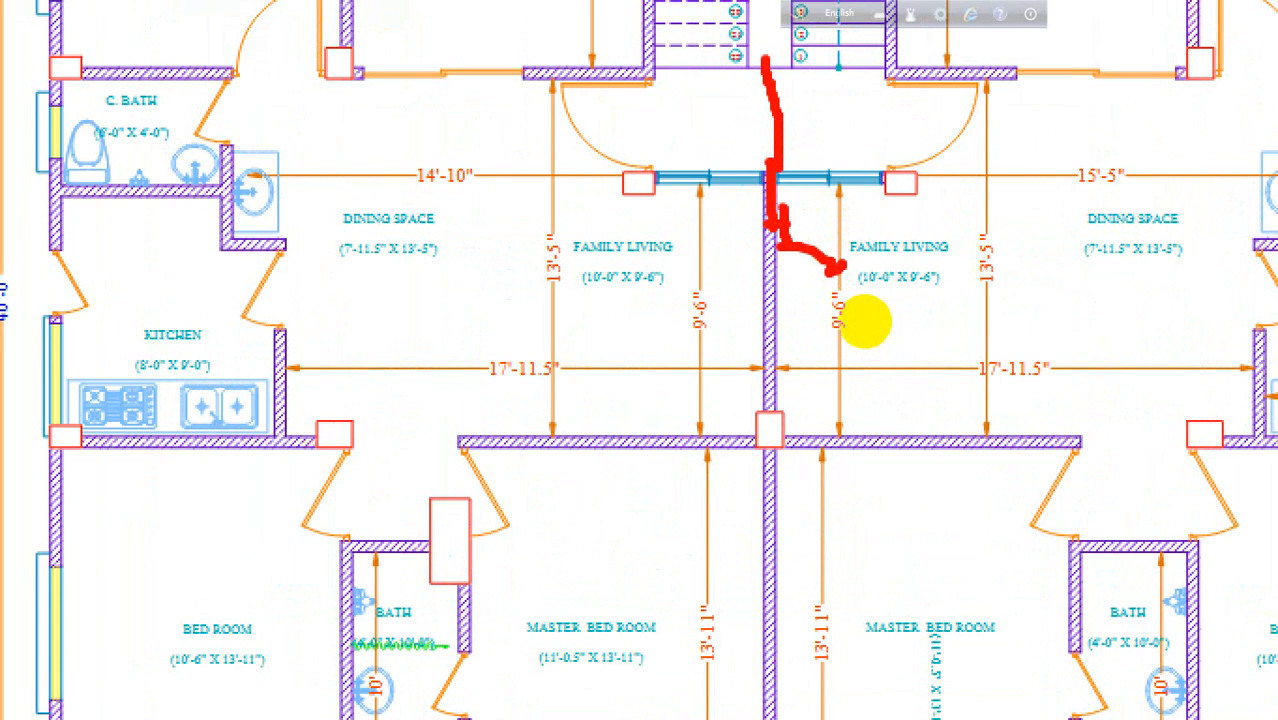
{"action": "key", "text": "ctrl+1"}
{"action": "key", "text": "Escape"}
{"action": "left_click", "coordinate": [1171, 30]}
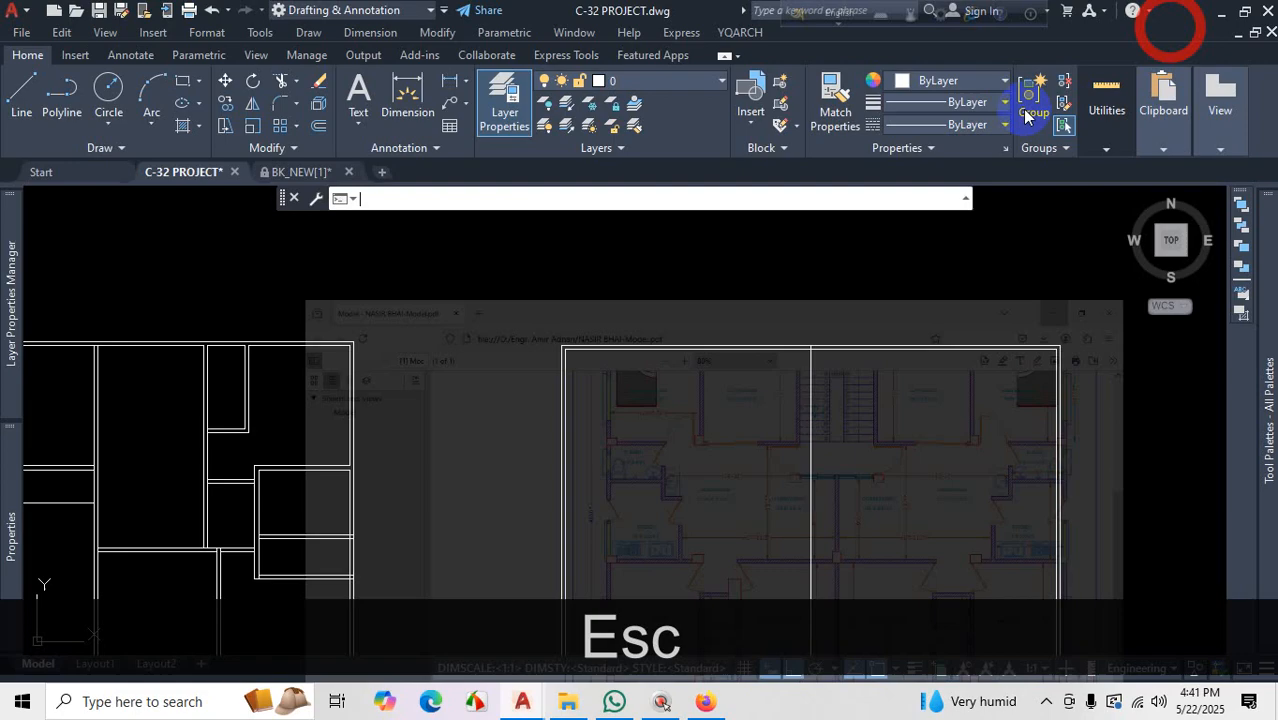
{"action": "scroll", "coordinate": [800, 470], "scroll_direction": "up", "scroll_amount": 5}
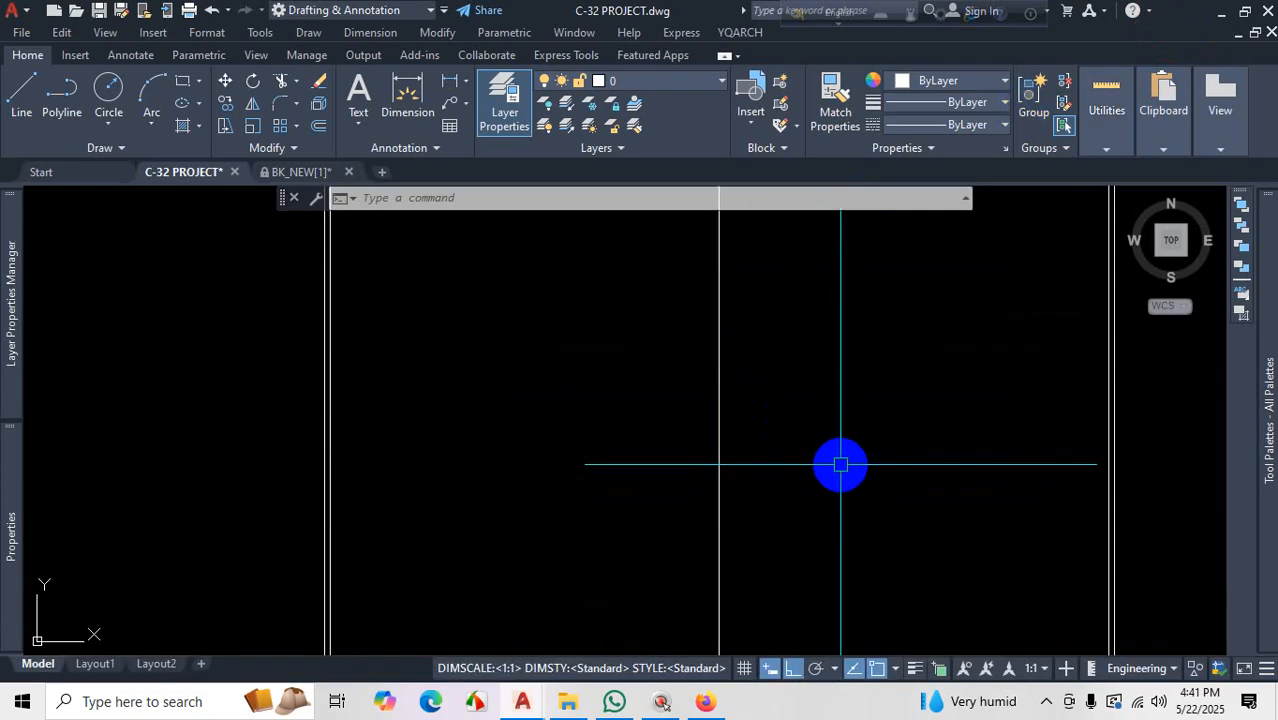
Offset the vertical centre line of the large rectangular outline by 2.5 inches to its right side
{"action": "scroll", "coordinate": [840, 455], "scroll_direction": "down", "scroll_amount": 3}
{"action": "scroll", "coordinate": [810, 505], "scroll_direction": "up", "scroll_amount": 2}
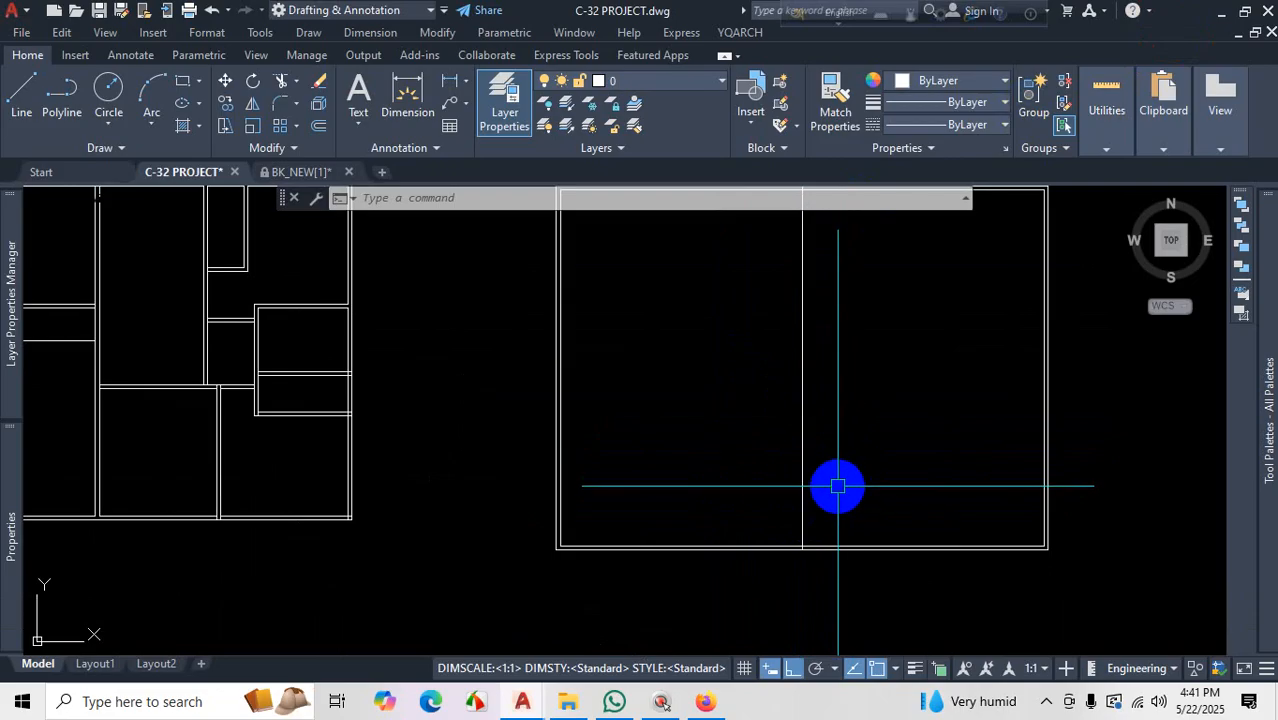
{"action": "type", "text": "o"}
{"action": "key", "text": "Return"}
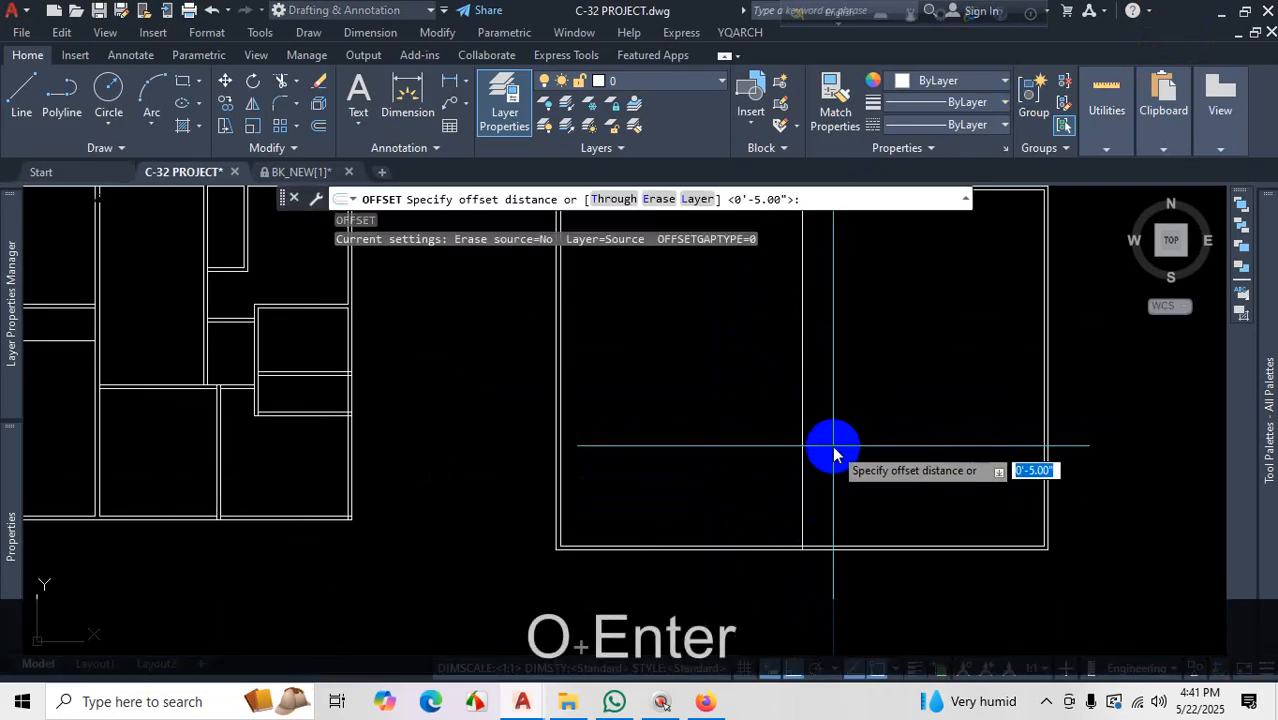
{"action": "type", "text": "2.5"}
{"action": "key", "text": "Return"}
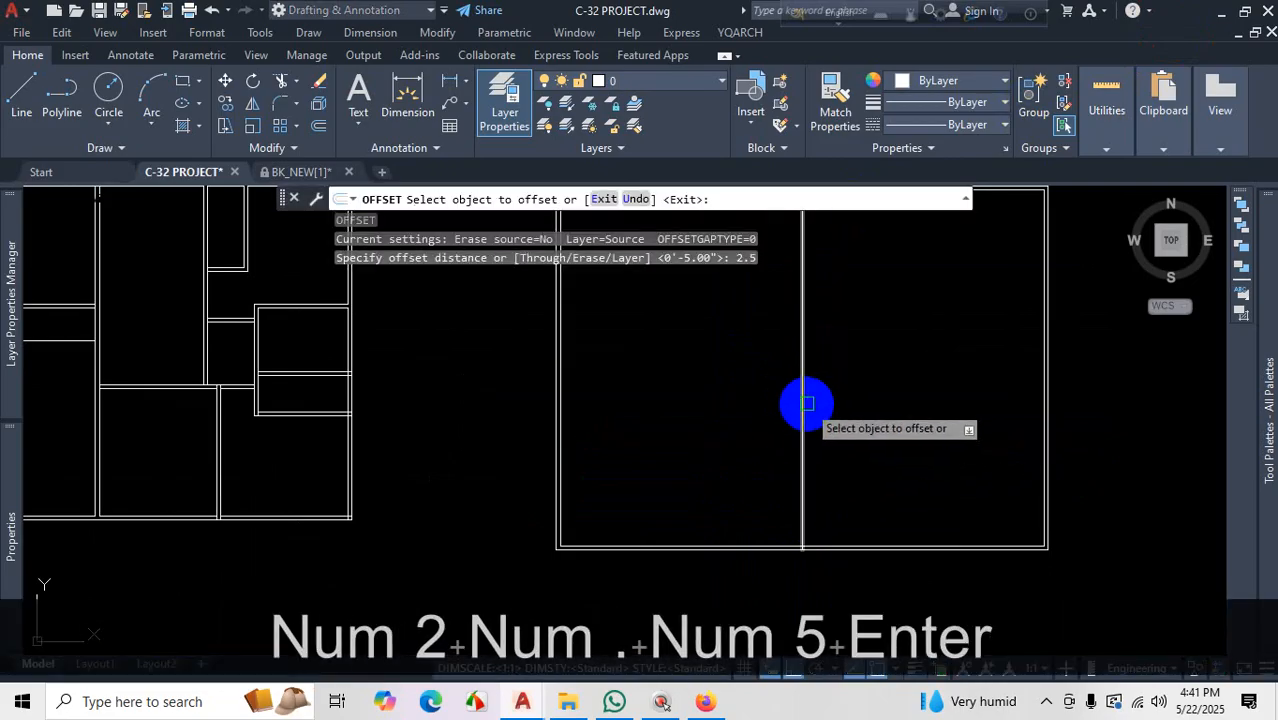
{"action": "left_click", "coordinate": [804, 402]}
{"action": "scroll", "coordinate": [845, 420], "scroll_direction": "up", "scroll_amount": 4}
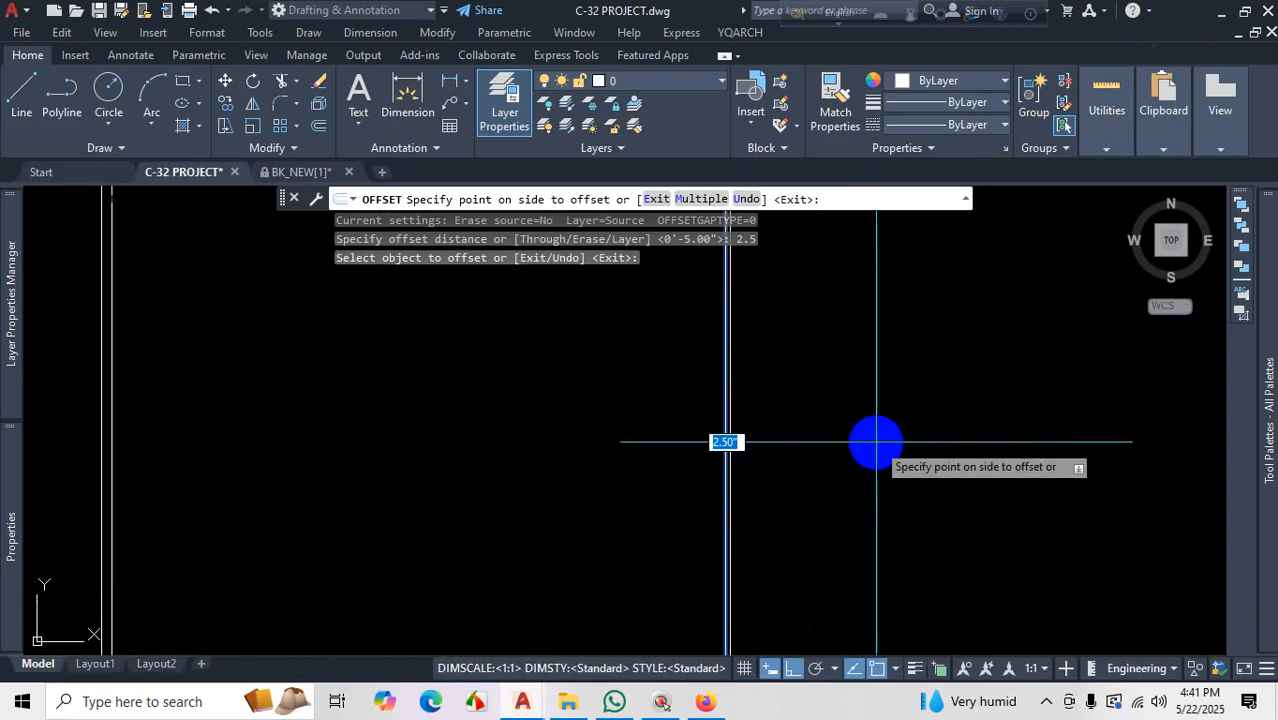
{"action": "left_click", "coordinate": [870, 448]}
{"action": "scroll", "coordinate": [876, 522], "scroll_direction": "down", "scroll_amount": 3}
{"action": "scroll", "coordinate": [846, 482], "scroll_direction": "up", "scroll_amount": 2}
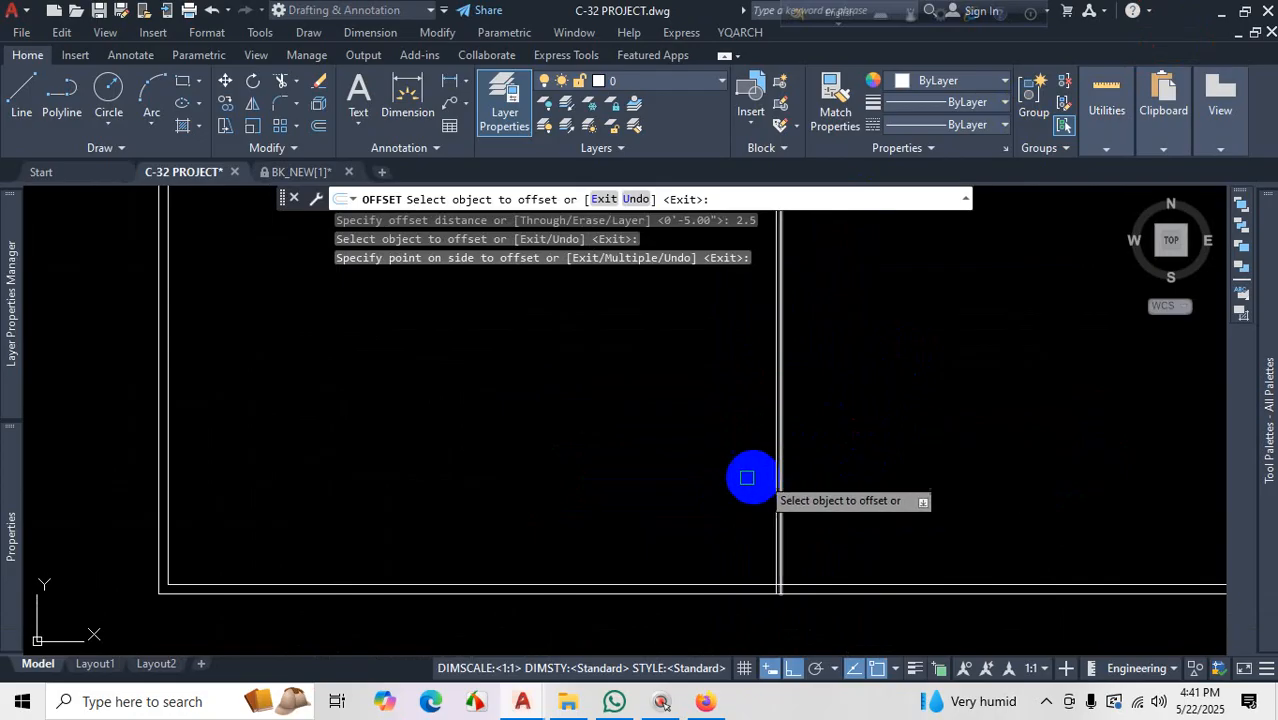
{"action": "scroll", "coordinate": [690, 540], "scroll_direction": "down", "scroll_amount": 5}
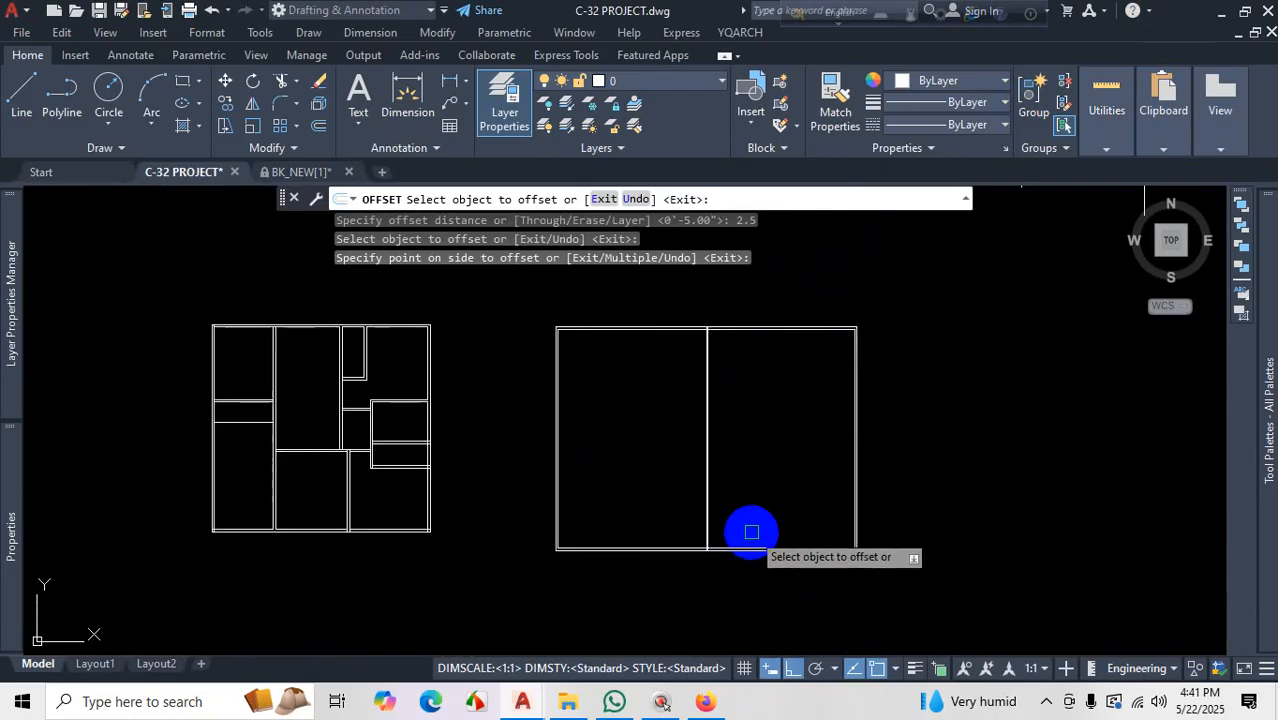
{"action": "key", "text": "Escape"}
{"action": "left_click", "coordinate": [1050, 705]}
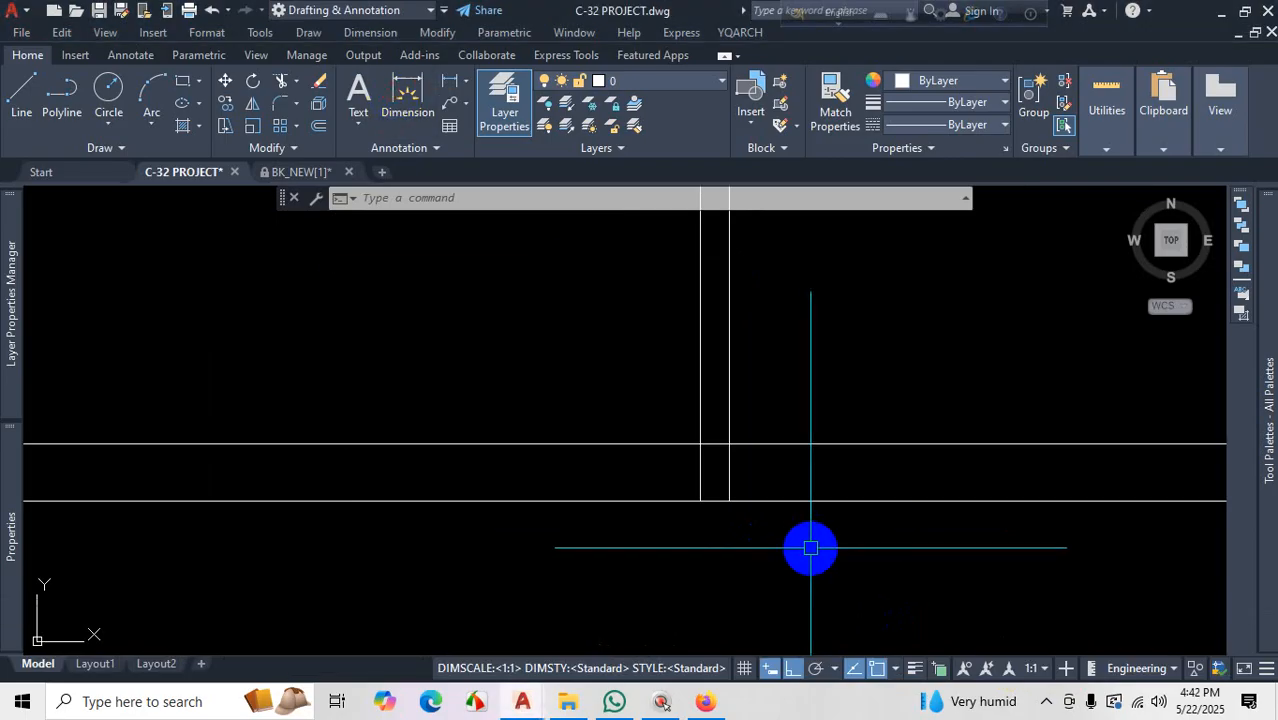
Dimension the gap between the two parallel centre lines at their lower end
{"action": "scroll", "coordinate": [749, 487], "scroll_direction": "up", "scroll_amount": 2}
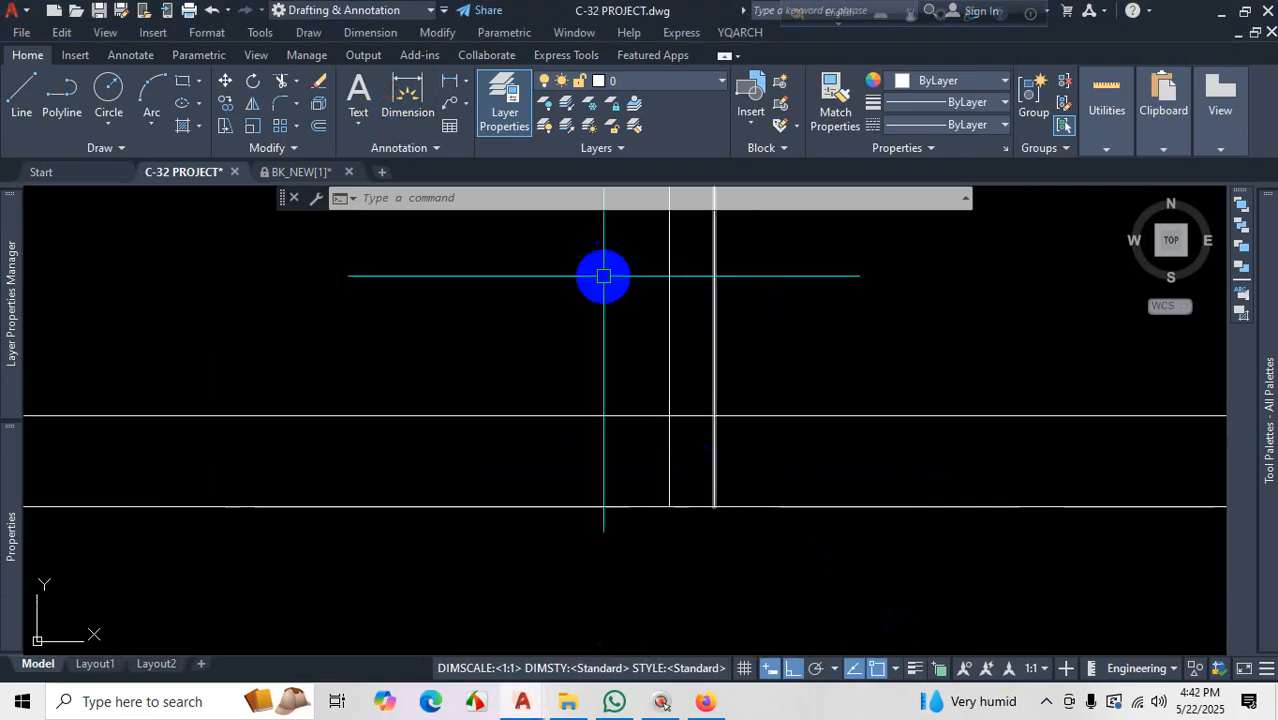
{"action": "left_click", "coordinate": [407, 100]}
{"action": "left_click", "coordinate": [669, 415]}
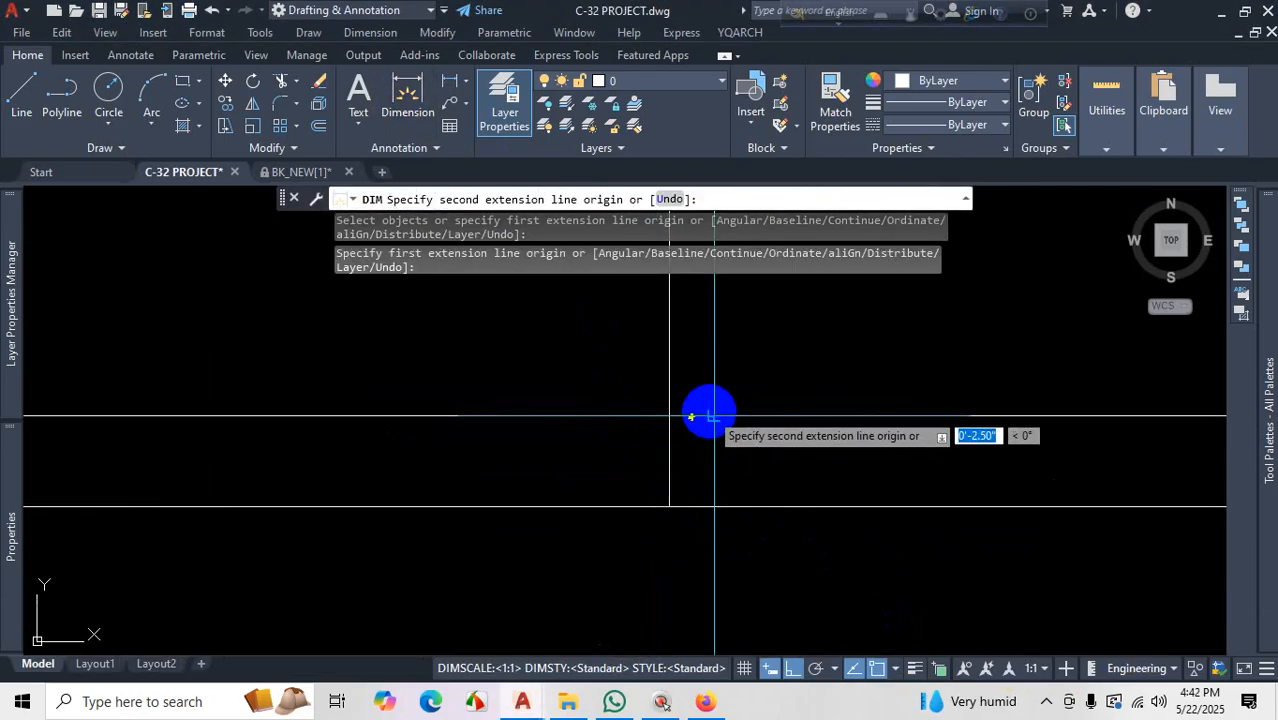
{"action": "left_click", "coordinate": [714, 416]}
{"action": "scroll", "coordinate": [705, 390], "scroll_direction": "up", "scroll_amount": 8}
{"action": "left_click", "coordinate": [701, 385]}
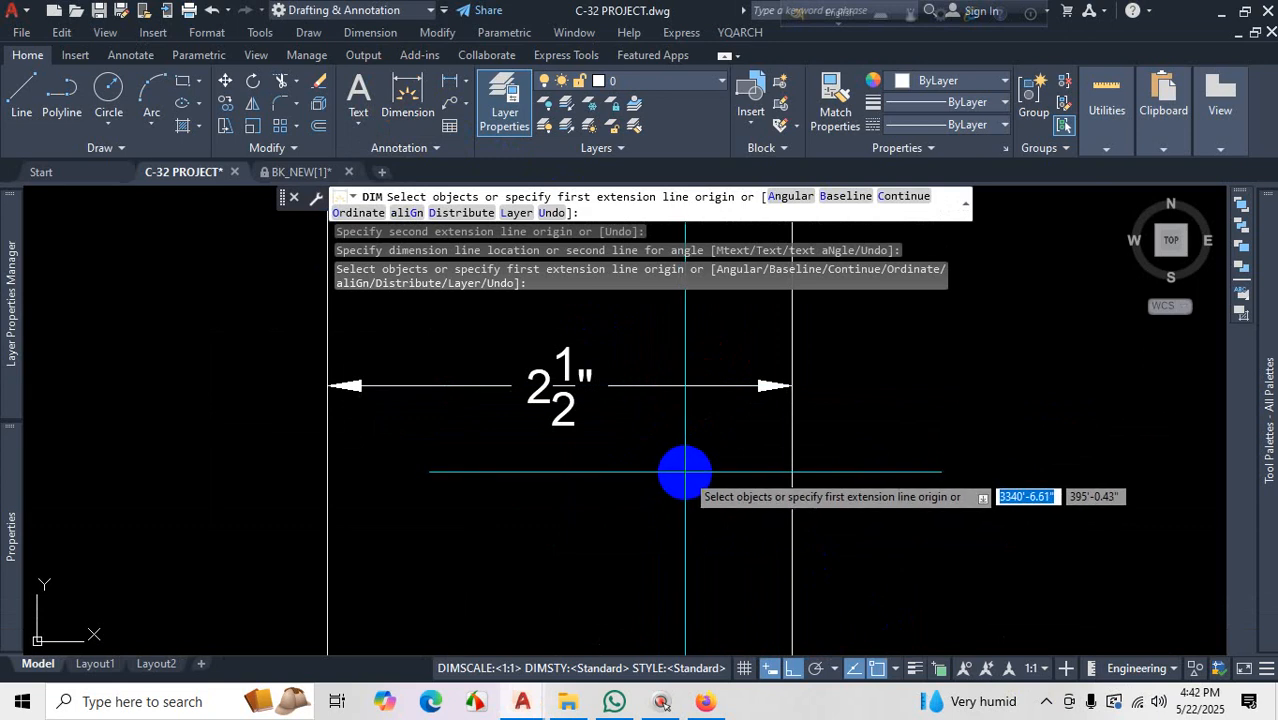
{"action": "scroll", "coordinate": [676, 481], "scroll_direction": "down", "scroll_amount": 2}
{"action": "key", "text": "Escape"}
Delete the check dimension between the two centre lines
{"action": "left_click", "coordinate": [681, 378]}
{"action": "left_click", "coordinate": [585, 473]}
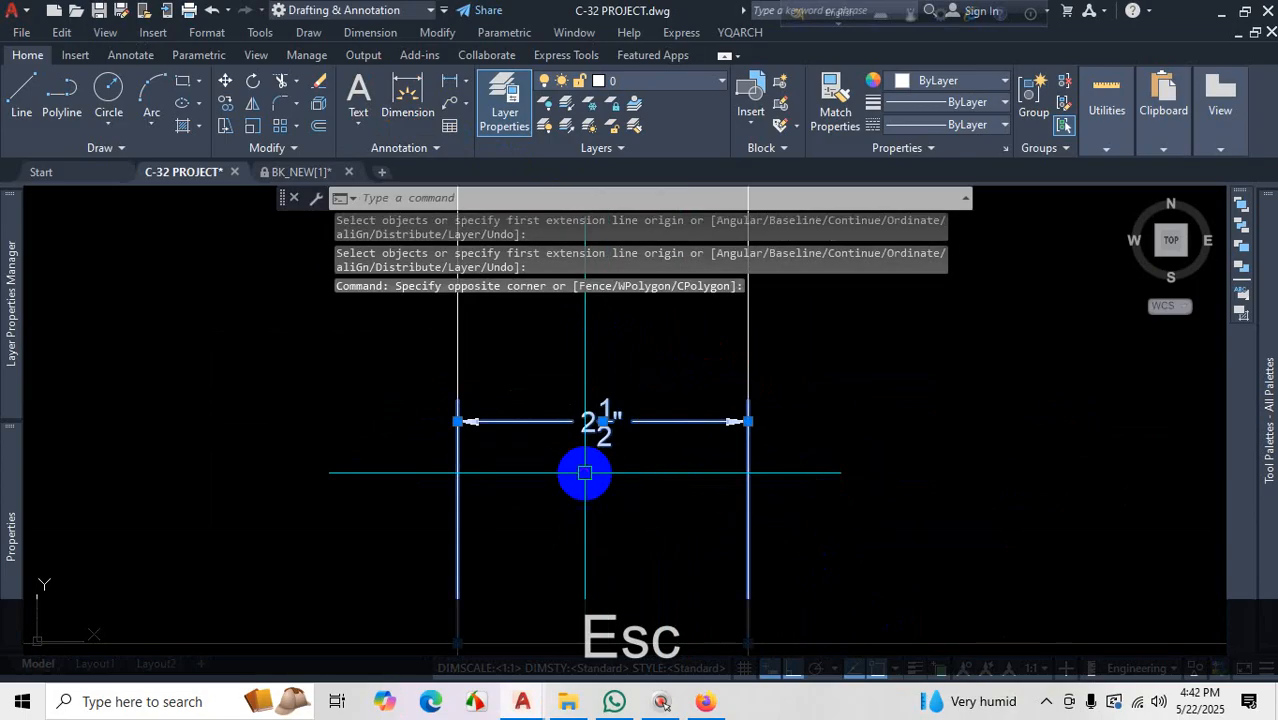
{"action": "key", "text": "Delete"}
{"action": "scroll", "coordinate": [640, 478], "scroll_direction": "down", "scroll_amount": 3}
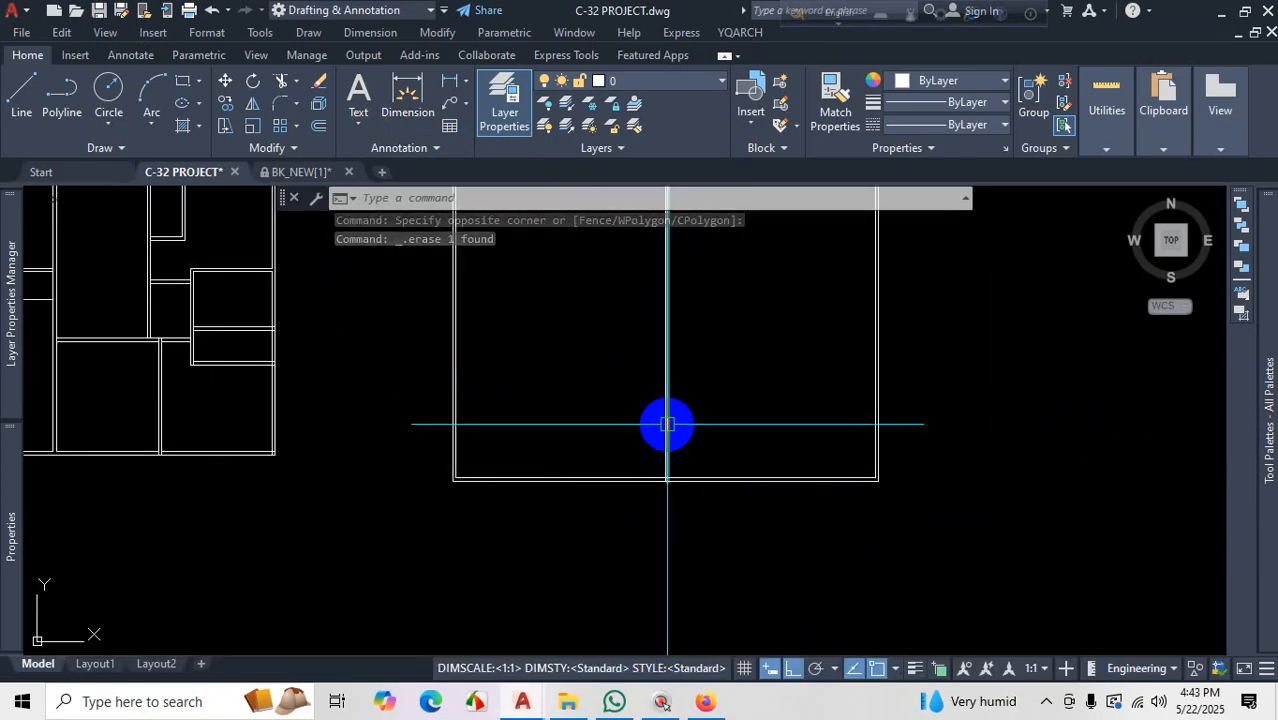
Trim away the wall lines of the large outline's left half using fence selections
{"action": "scroll", "coordinate": [628, 460], "scroll_direction": "down", "scroll_amount": 2}
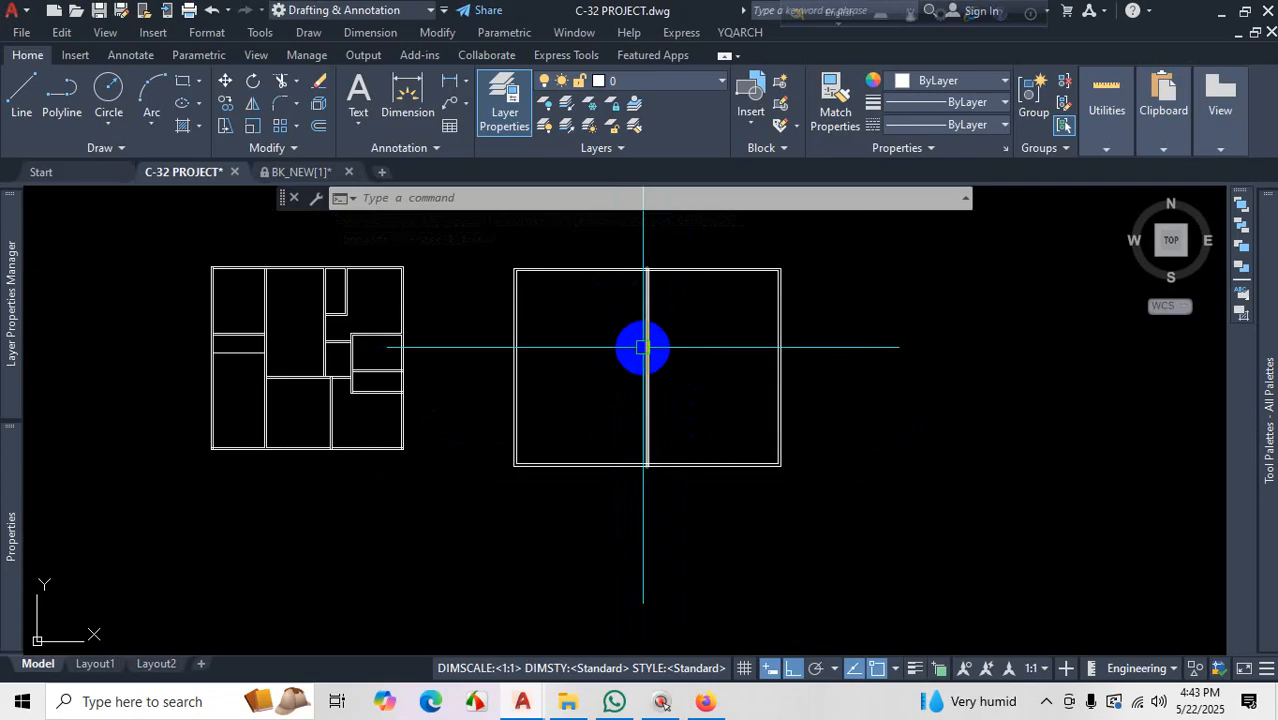
{"action": "scroll", "coordinate": [610, 392], "scroll_direction": "down", "scroll_amount": 1}
{"action": "scroll", "coordinate": [640, 350], "scroll_direction": "up", "scroll_amount": 3}
{"action": "scroll", "coordinate": [745, 285], "scroll_direction": "down", "scroll_amount": 2}
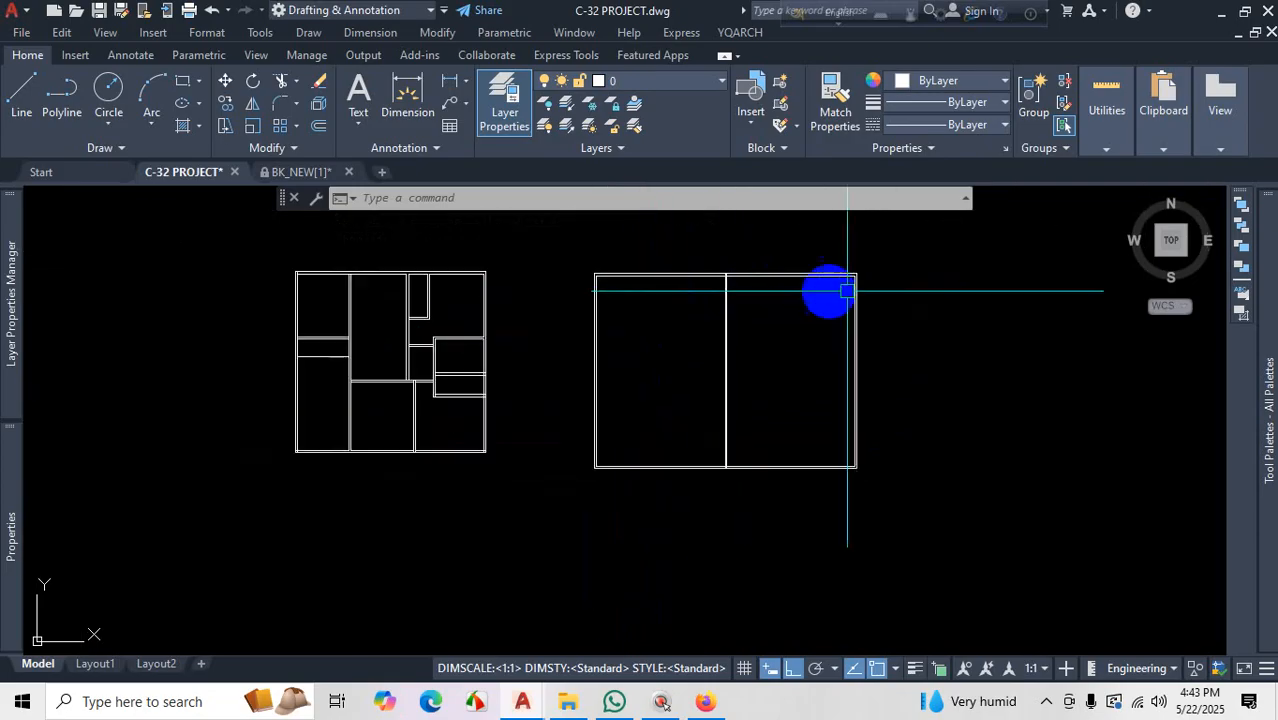
{"action": "scroll", "coordinate": [700, 318], "scroll_direction": "up", "scroll_amount": 2}
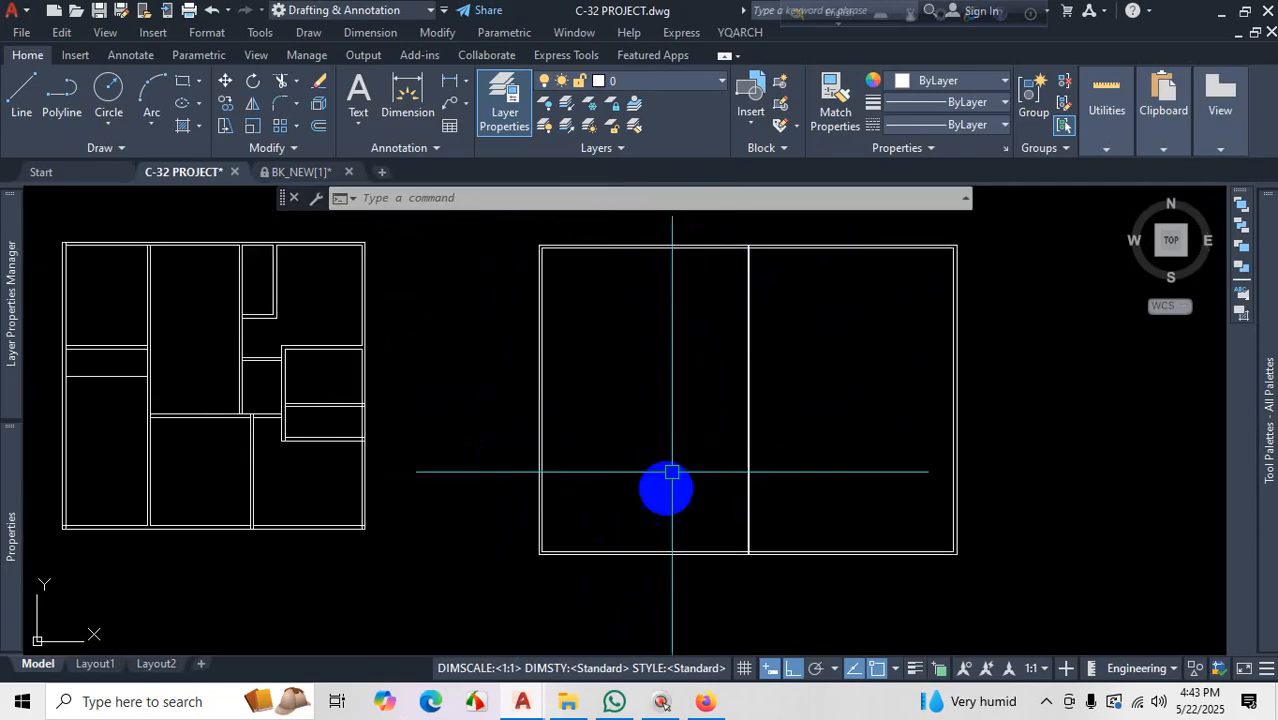
{"action": "scroll", "coordinate": [643, 390], "scroll_direction": "down", "scroll_amount": 2}
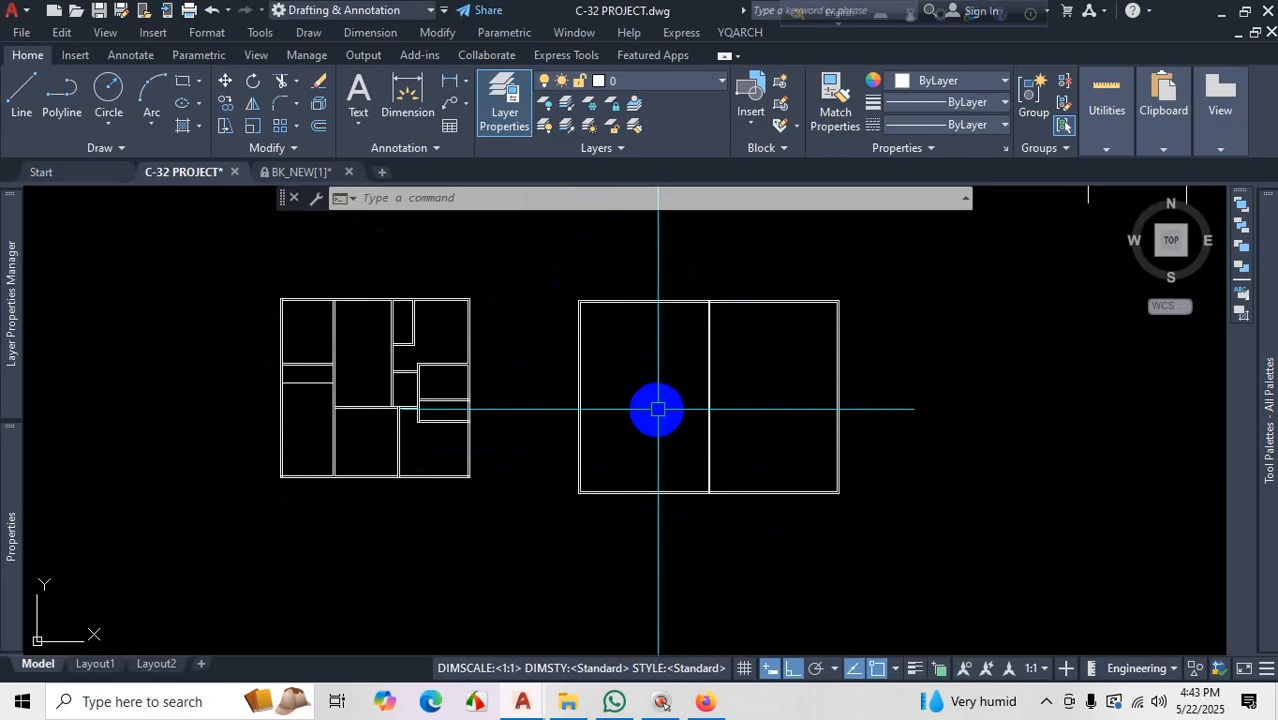
{"action": "type", "text": "tr"}
{"action": "key", "text": "Return"}
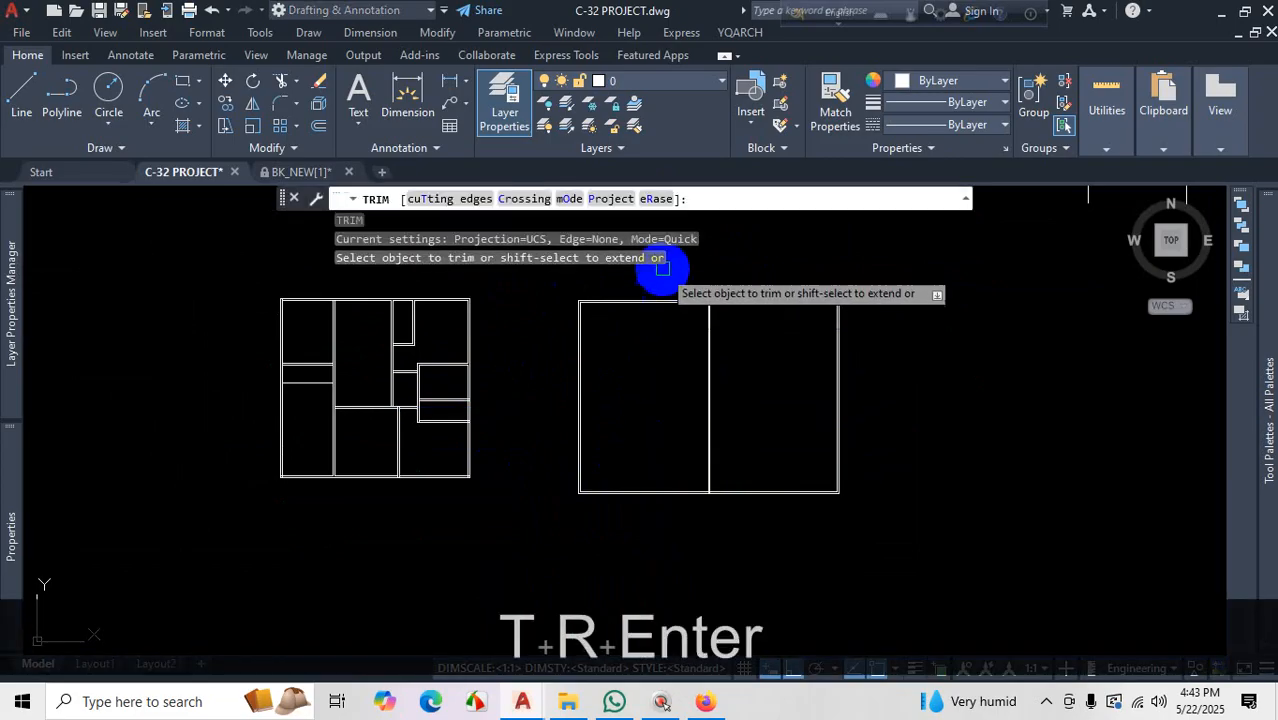
{"action": "left_click_drag", "start_coordinate": [661, 268], "coordinate": [646, 372]}
{"action": "mouse_move", "coordinate": [640, 526]}
{"action": "left_mouse_down"}
{"action": "mouse_move", "coordinate": [640, 434]}
{"action": "mouse_move", "coordinate": [614, 357]}
{"action": "left_mouse_up"}
{"action": "scroll", "coordinate": [560, 410], "scroll_direction": "down", "scroll_amount": 2}
{"action": "key", "text": "Escape"}
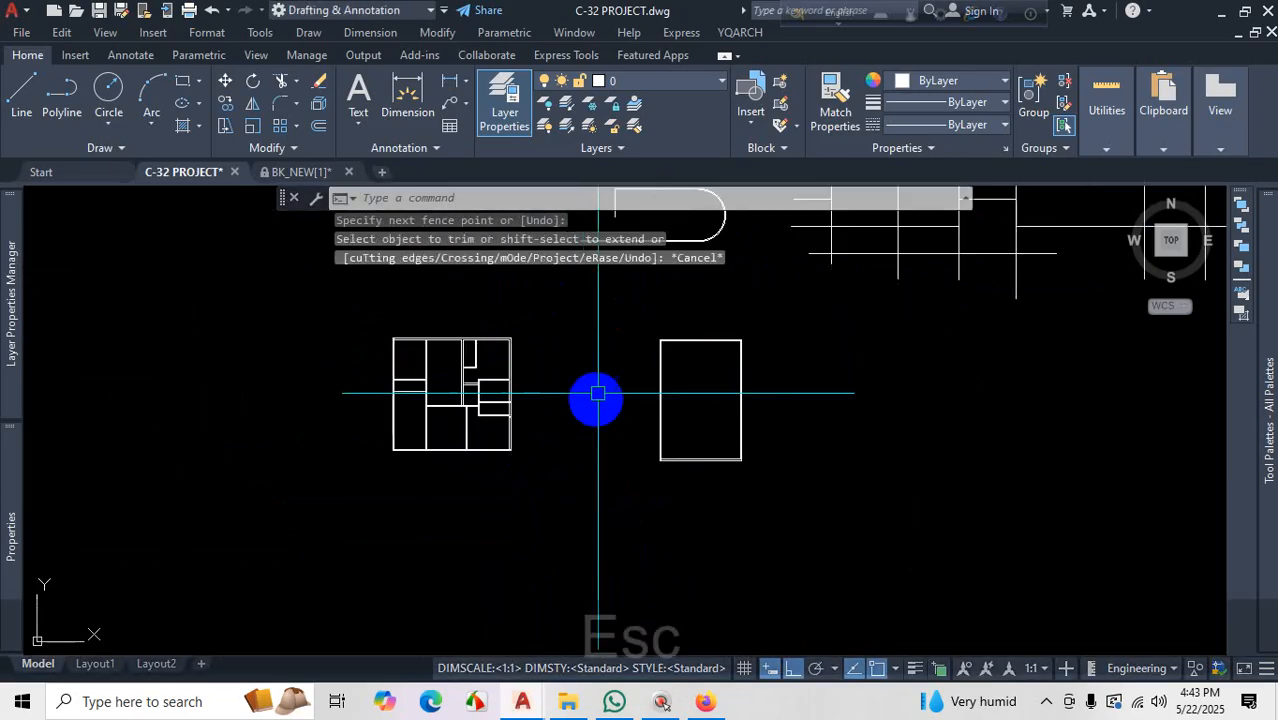
Undo the last trim of the outline's left half
{"action": "scroll", "coordinate": [594, 367], "scroll_direction": "up", "scroll_amount": 4}
{"action": "scroll", "coordinate": [760, 400], "scroll_direction": "down", "scroll_amount": 2}
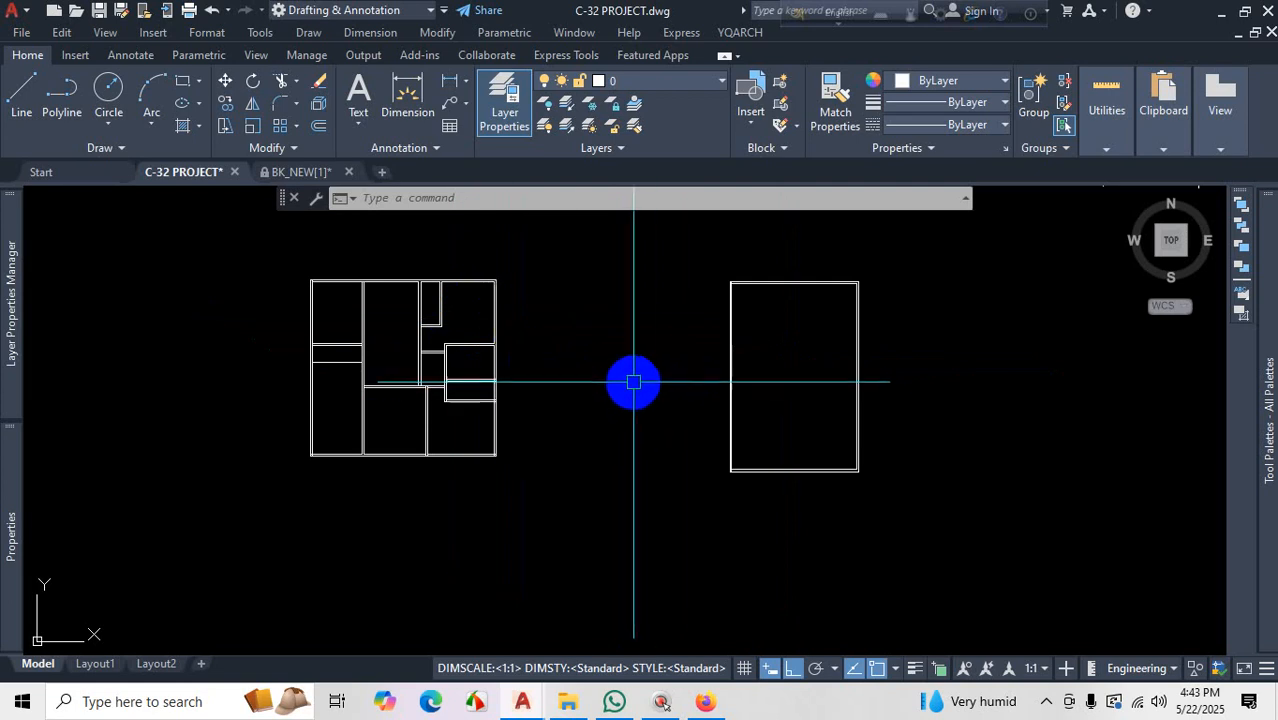
{"action": "key", "text": "ctrl+z"}
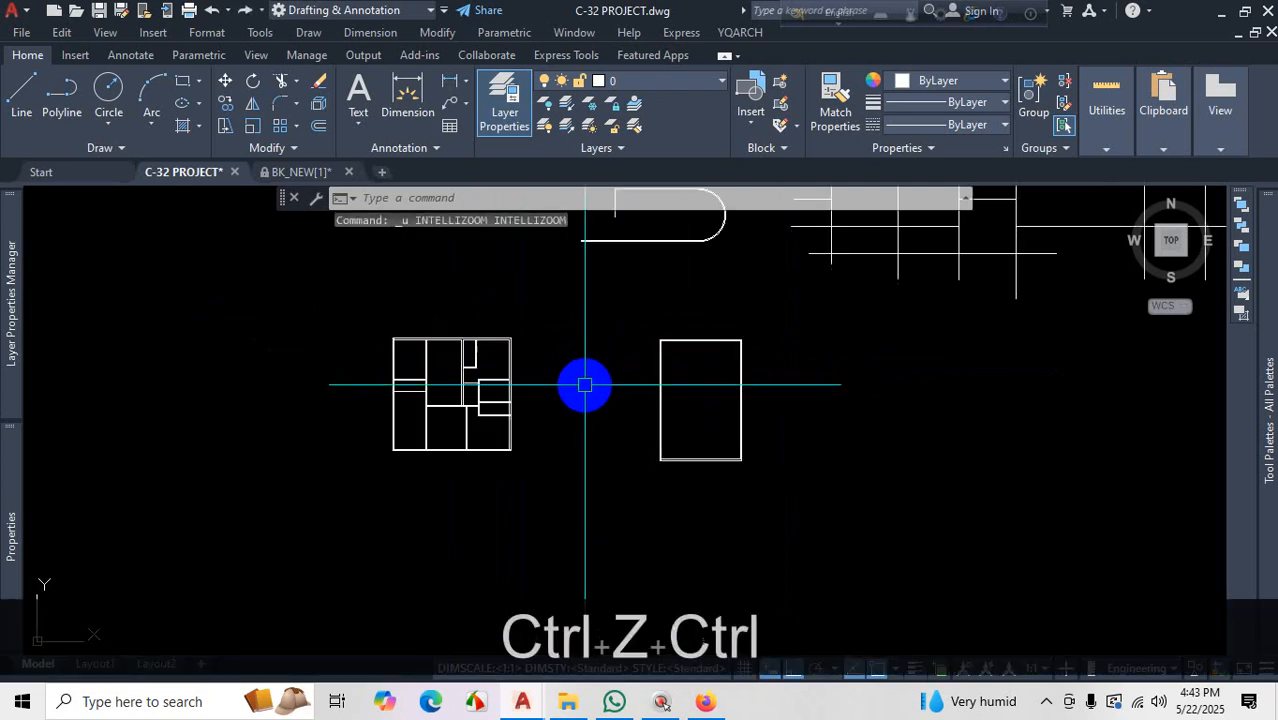
{"action": "key", "text": "ctrl+z"}
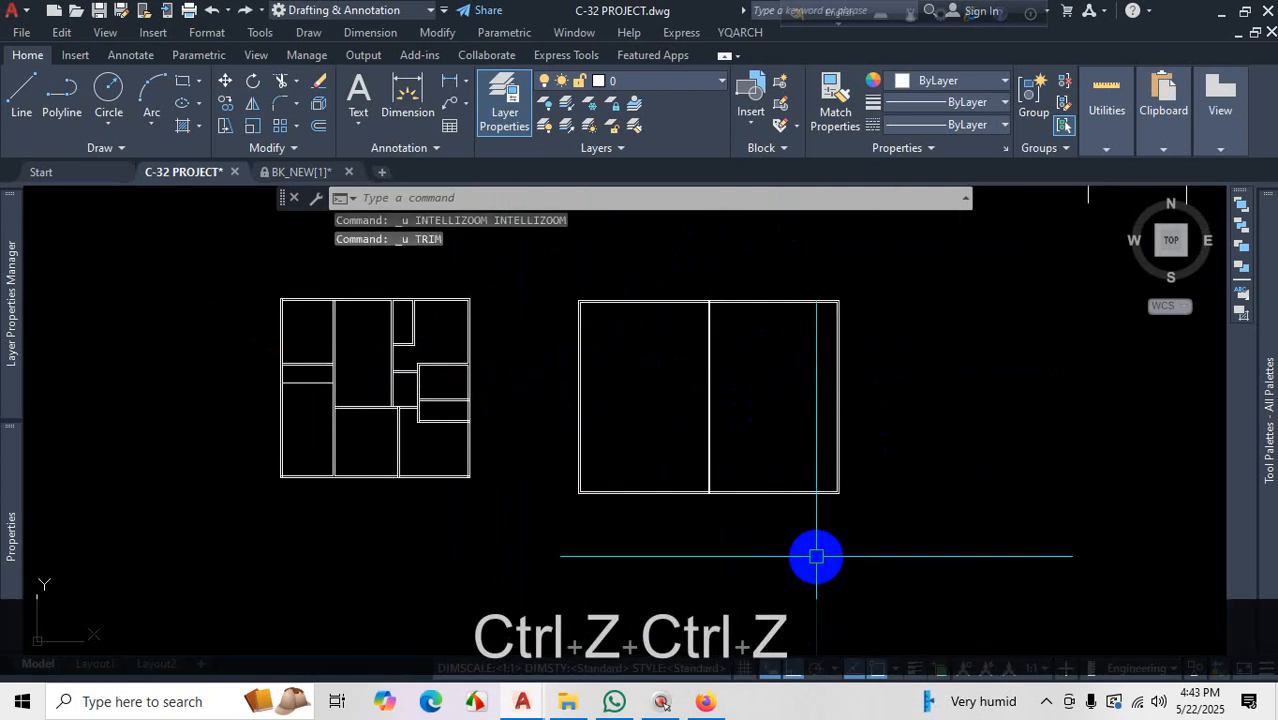
Check the room layout in the PDF floor plan in Firefox and return to the C-32 PROJECT drawing in AutoCAD
{"action": "left_click", "coordinate": [690, 708]}
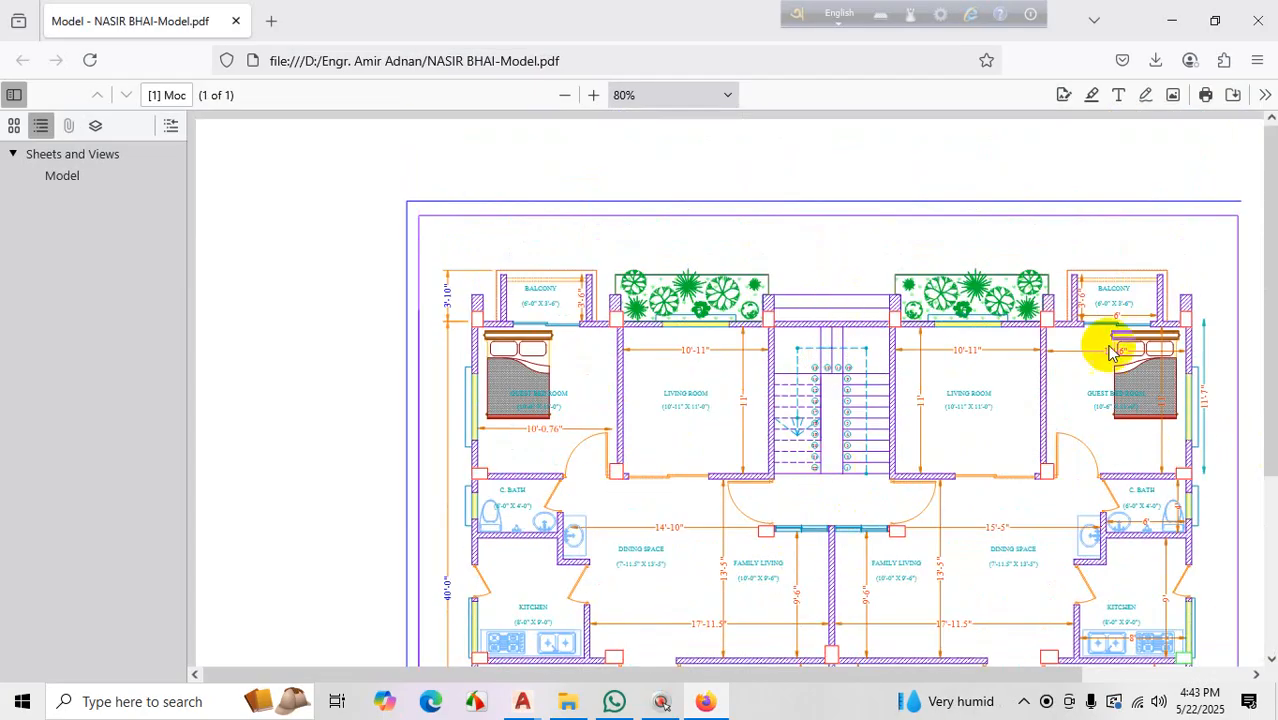
{"action": "scroll", "coordinate": [1110, 350], "scroll_direction": "down", "scroll_amount": 4}
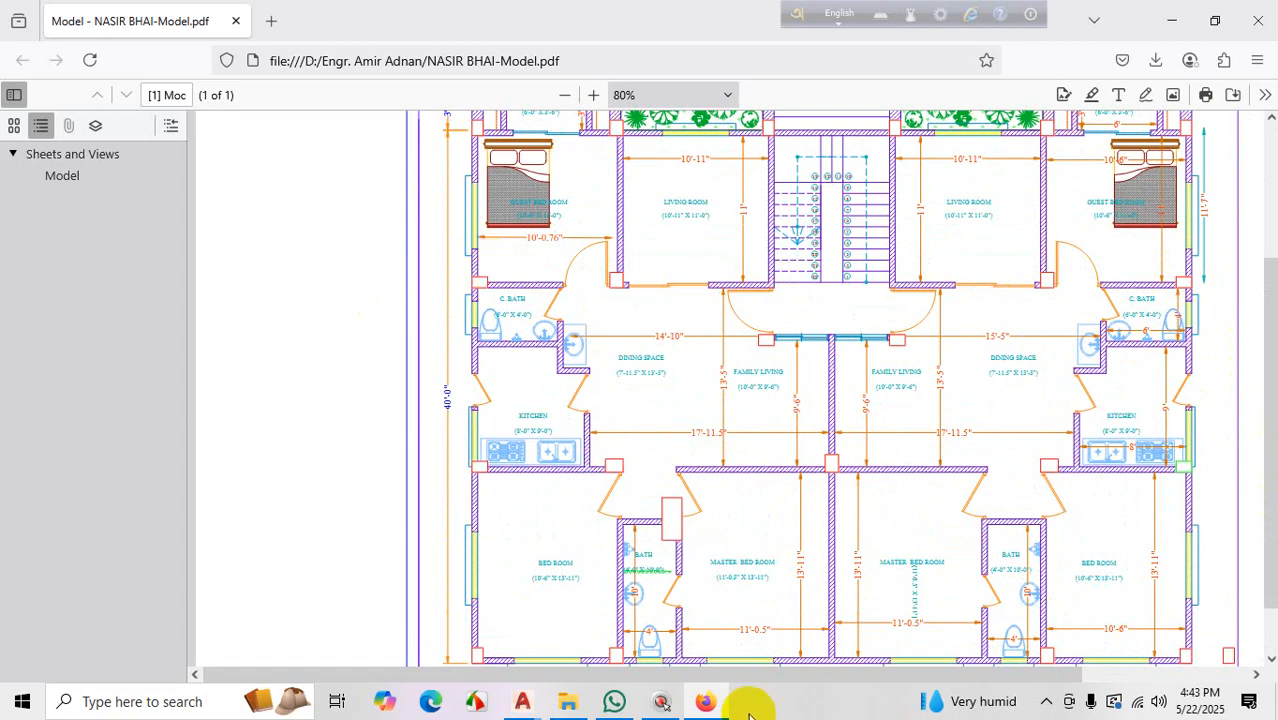
{"action": "left_click", "coordinate": [521, 703]}
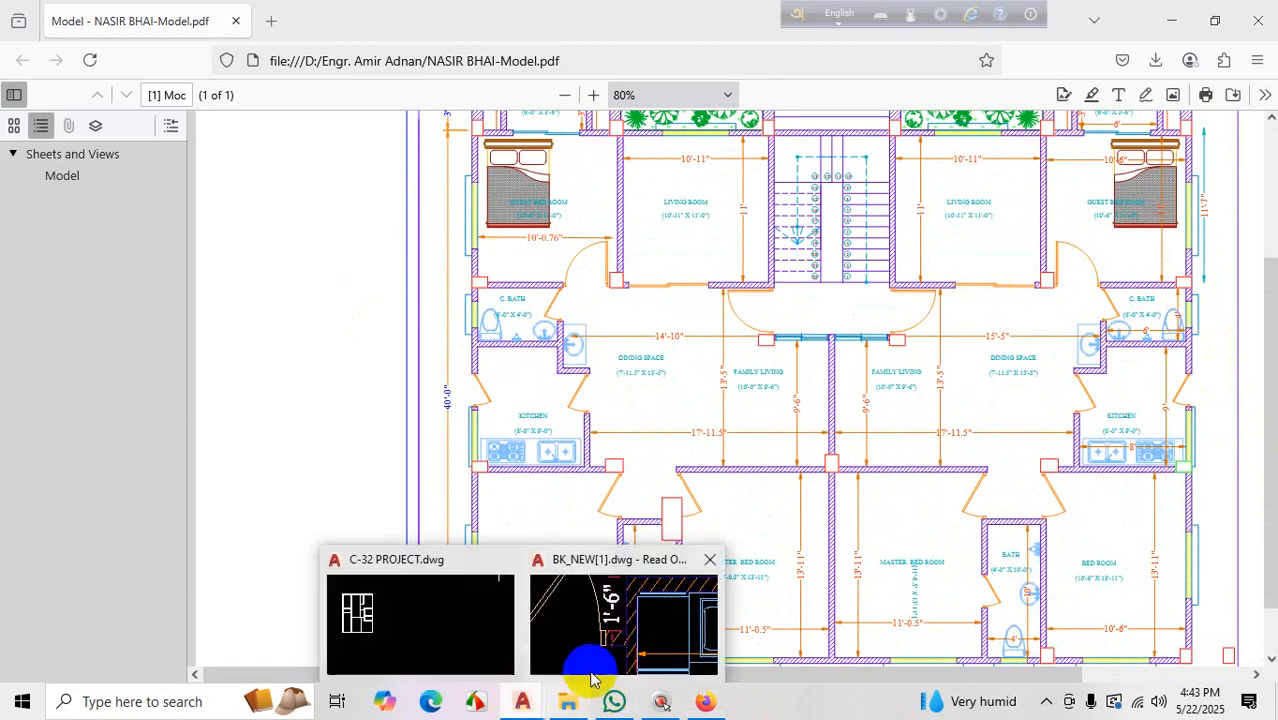
{"action": "left_click", "coordinate": [448, 612]}
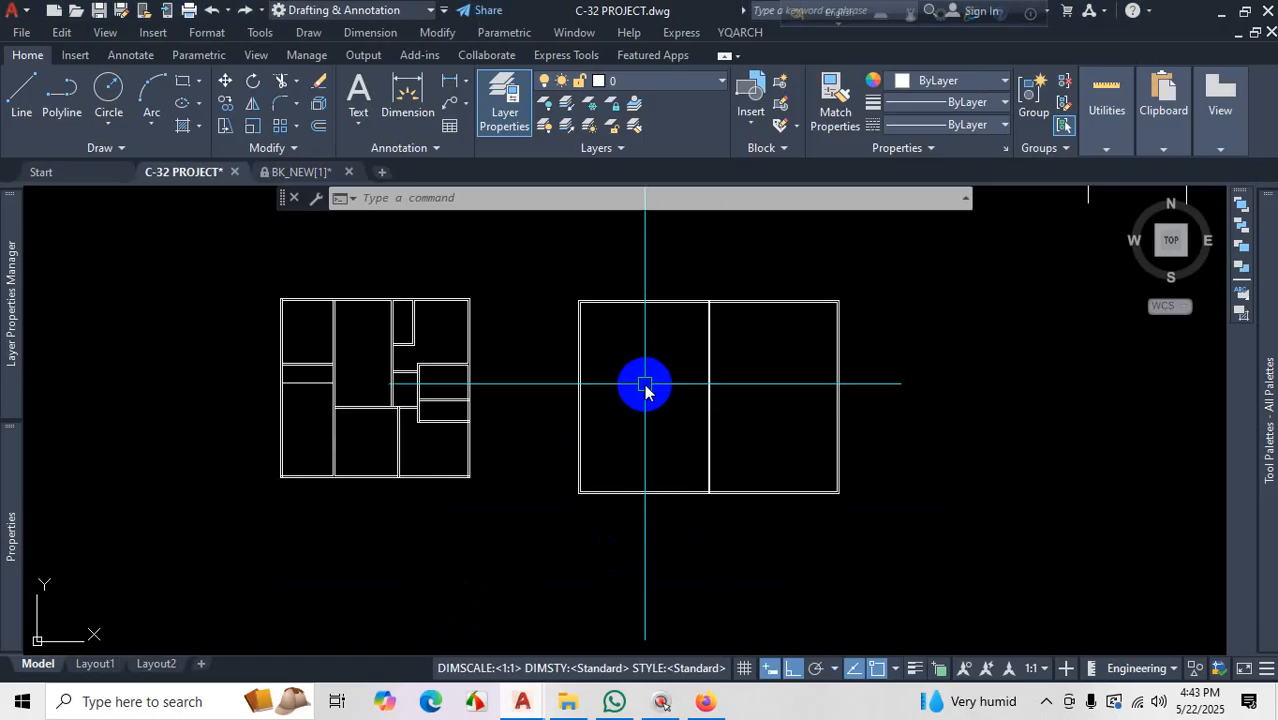
Trim the upper and lower horizontal wall lines of the large outline on the left side of the centre wall
{"action": "type", "text": "tr"}
{"action": "key", "text": "Return"}
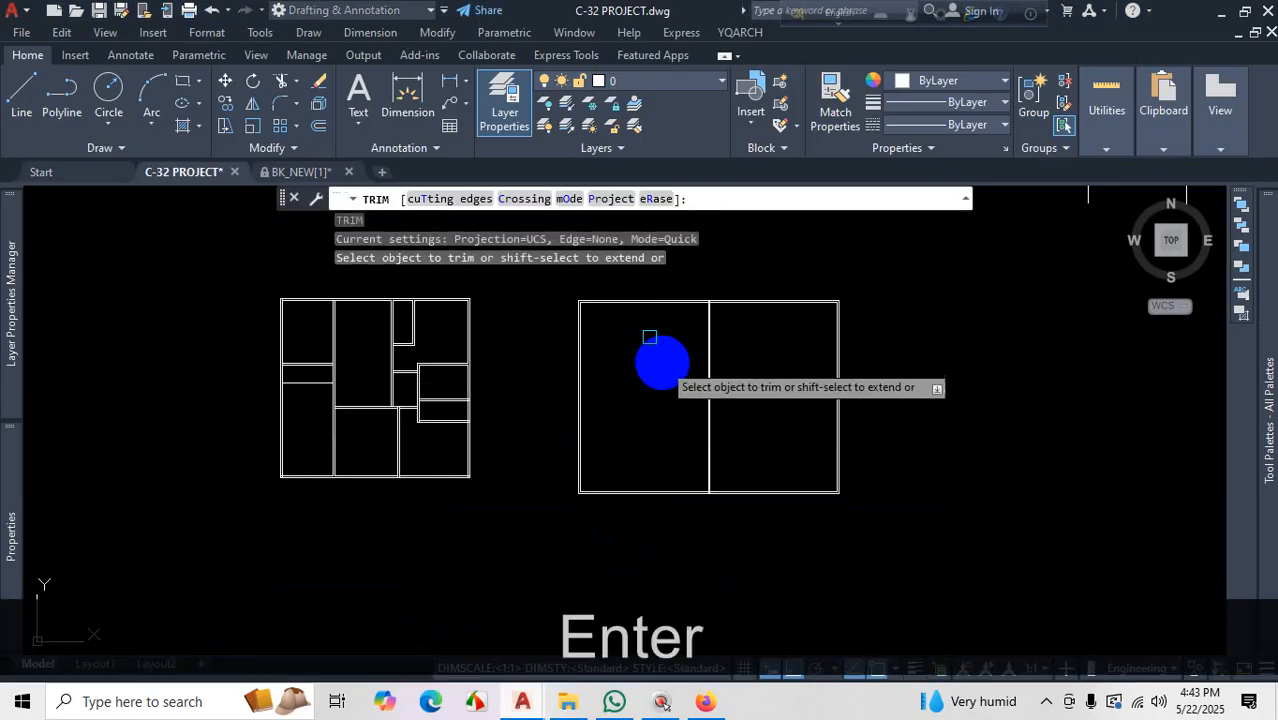
{"action": "scroll", "coordinate": [650, 337], "scroll_direction": "up", "scroll_amount": 5}
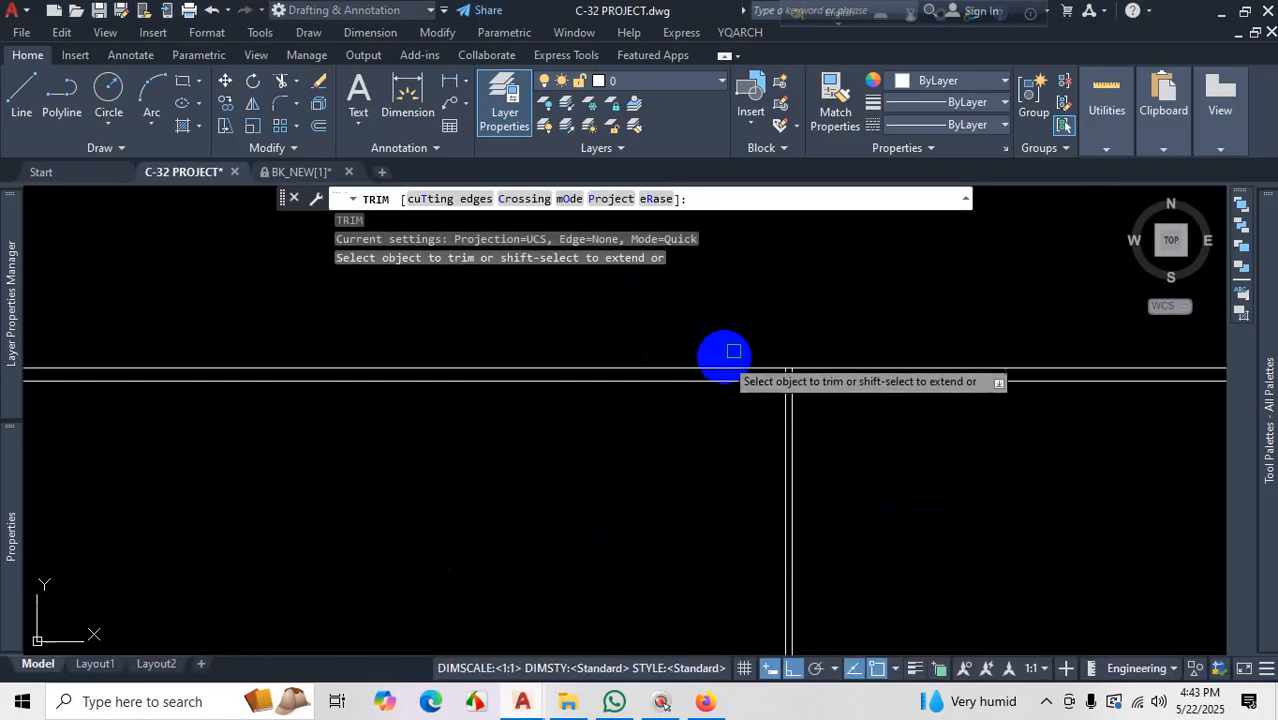
{"action": "scroll", "coordinate": [806, 348], "scroll_direction": "down", "scroll_amount": 3}
{"action": "left_click", "coordinate": [693, 317]}
{"action": "left_click", "coordinate": [645, 391]}
{"action": "scroll", "coordinate": [710, 310], "scroll_direction": "down", "scroll_amount": 4}
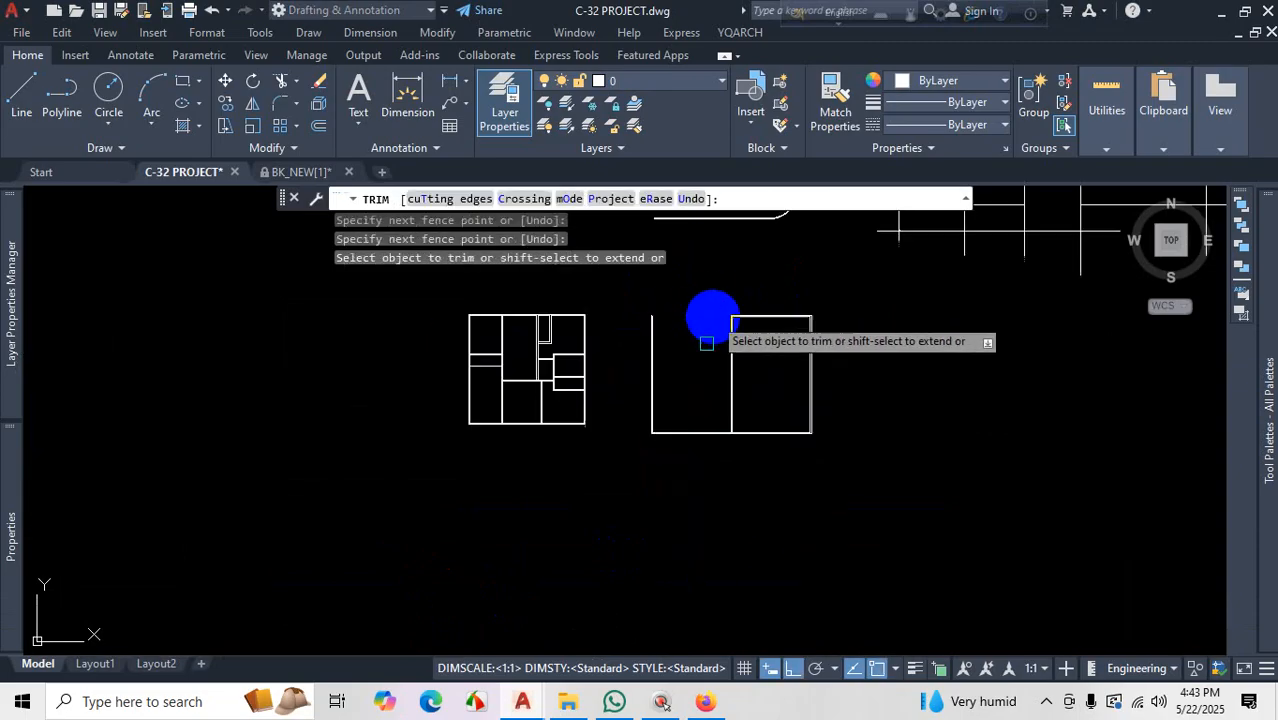
{"action": "left_click", "coordinate": [690, 394]}
{"action": "left_click", "coordinate": [677, 469]}
Remove the leftover vertical double line of the former left outer wall with Trim
{"action": "scroll", "coordinate": [685, 394], "scroll_direction": "up", "scroll_amount": 4}
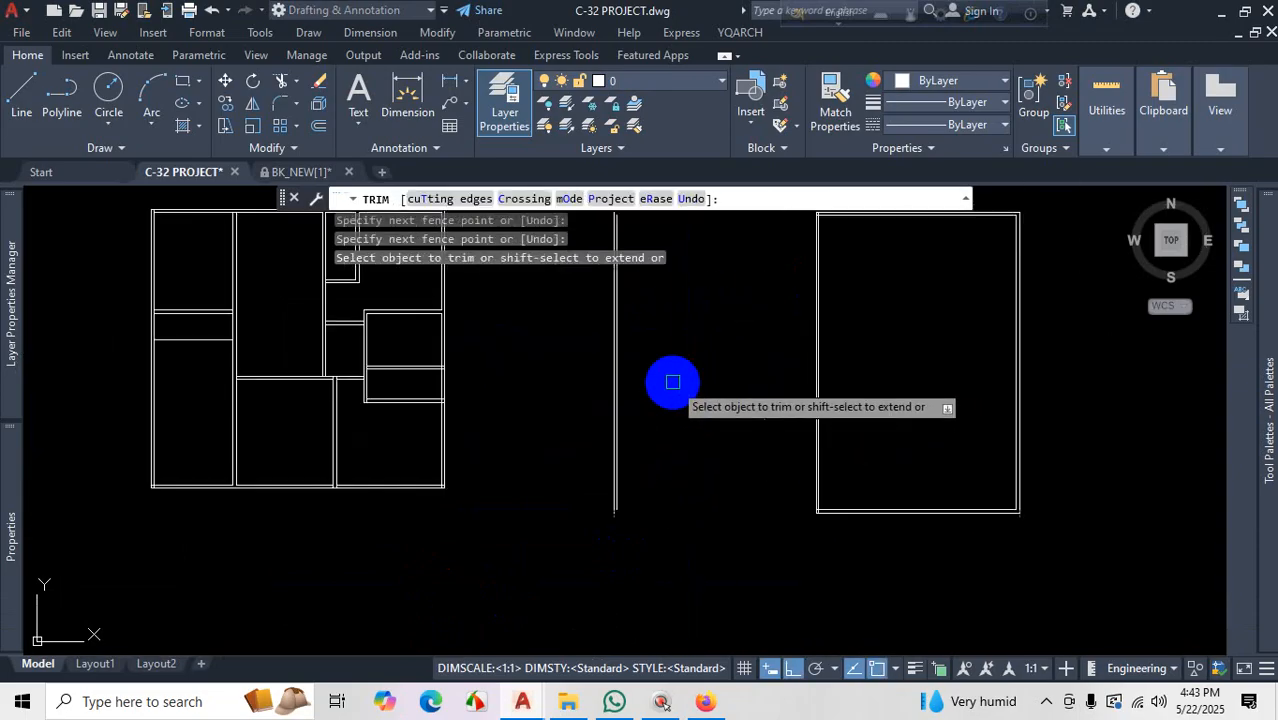
{"action": "left_click", "coordinate": [657, 356]}
{"action": "left_click", "coordinate": [588, 393]}
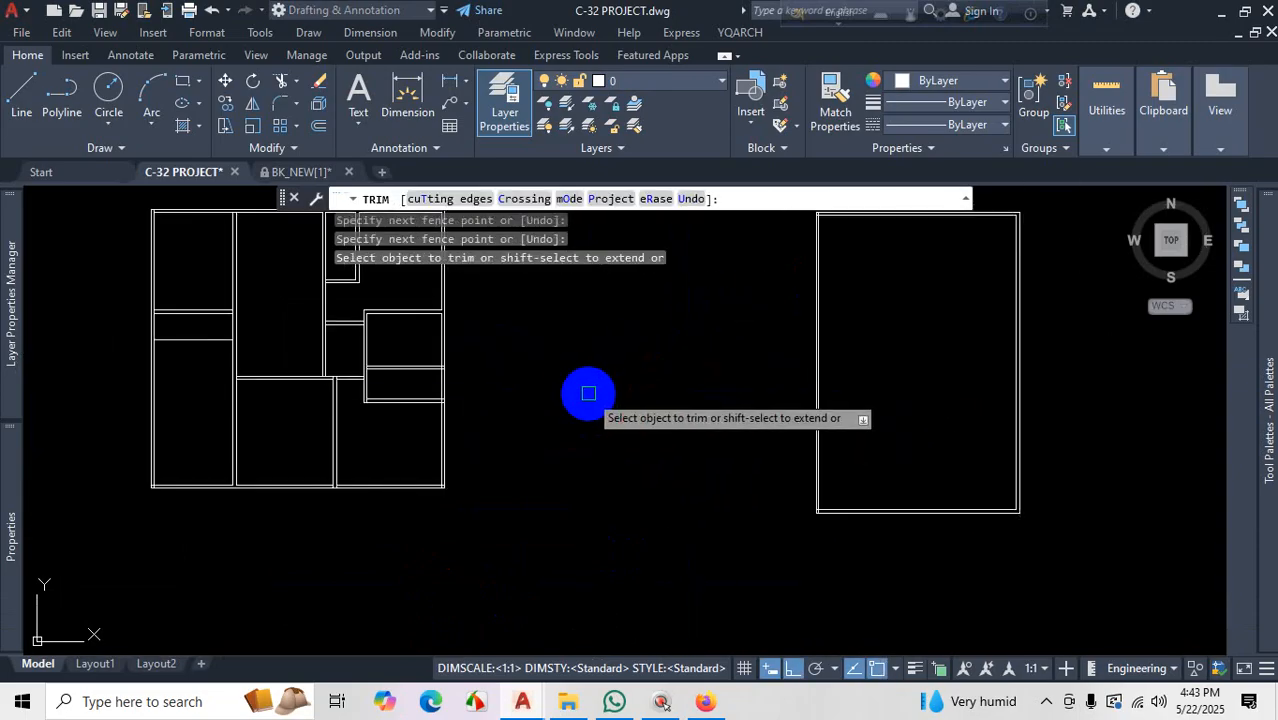
{"action": "scroll", "coordinate": [600, 440], "scroll_direction": "down", "scroll_amount": 4}
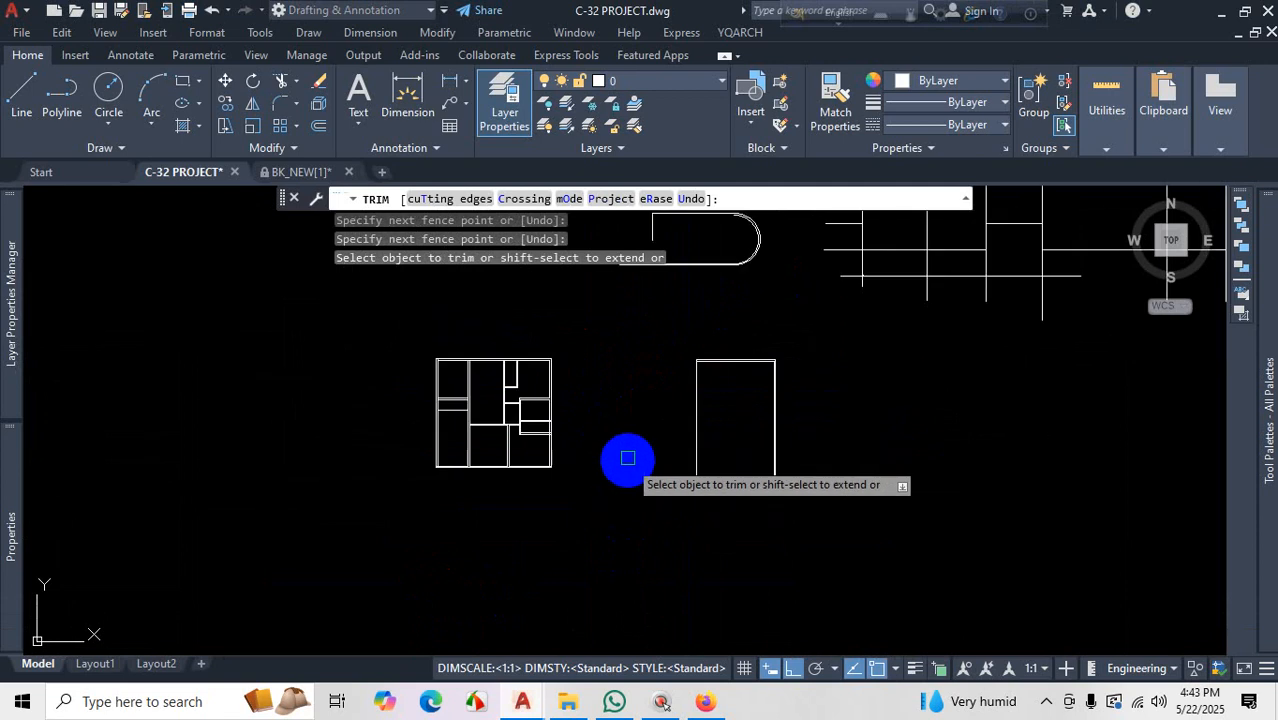
{"action": "middle_click_drag", "start_coordinate": [677, 541], "coordinate": [681, 383]}
{"action": "key", "text": "Escape"}
{"action": "scroll", "coordinate": [682, 383], "scroll_direction": "up", "scroll_amount": 3}
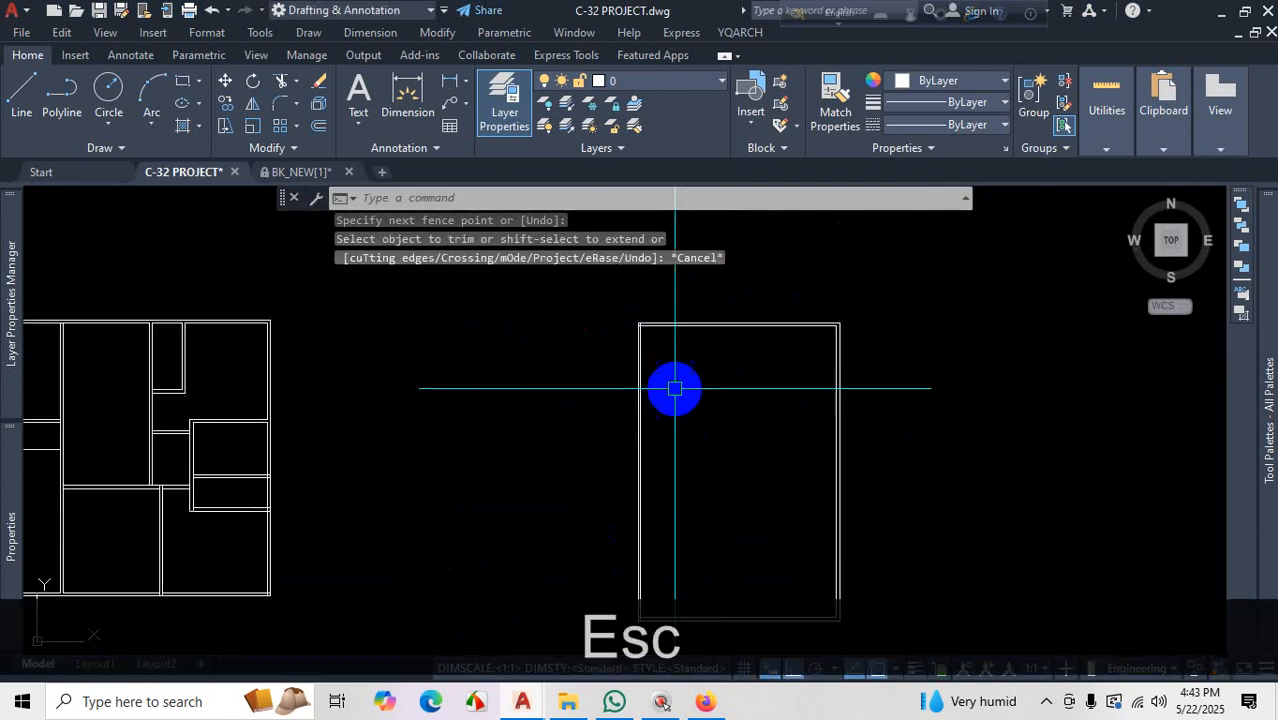
Examine the bedroom and bath dimensions in the lower part of the PDF floor plan, and return to the C-32 PROJECT drawing in AutoCAD
{"action": "left_click", "coordinate": [1047, 703]}
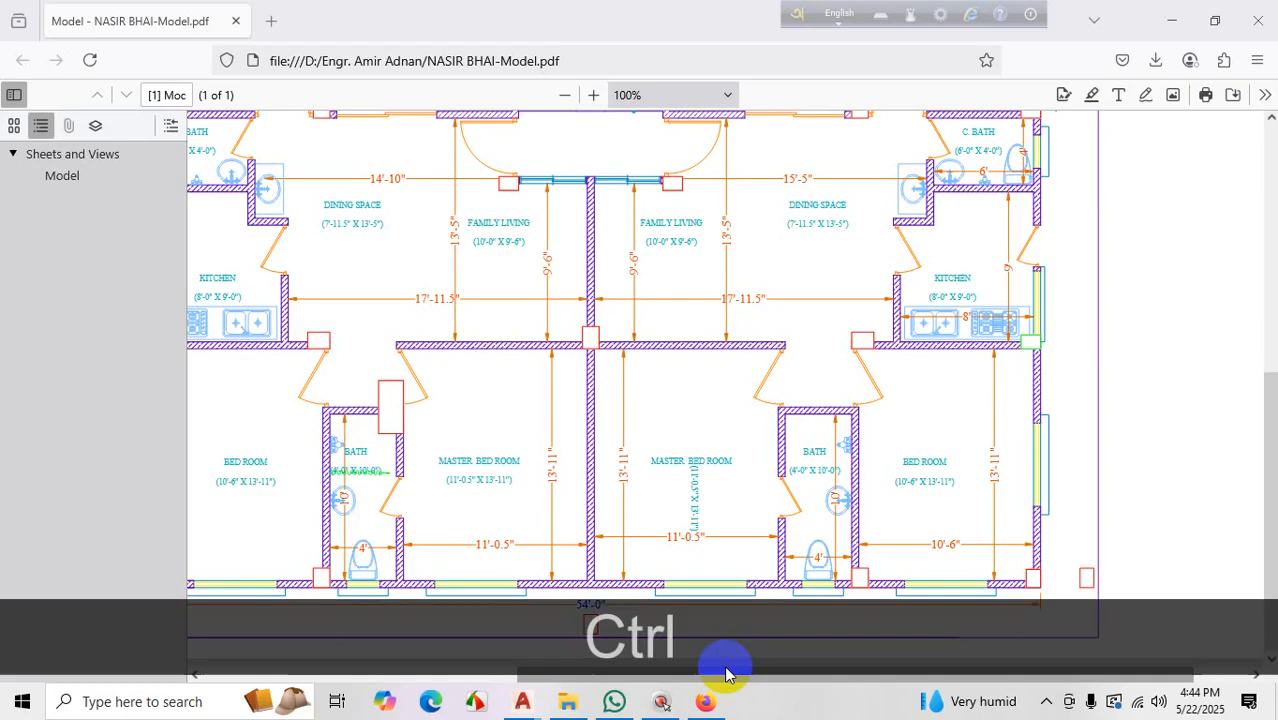
{"action": "key", "text": "ctrl+1"}
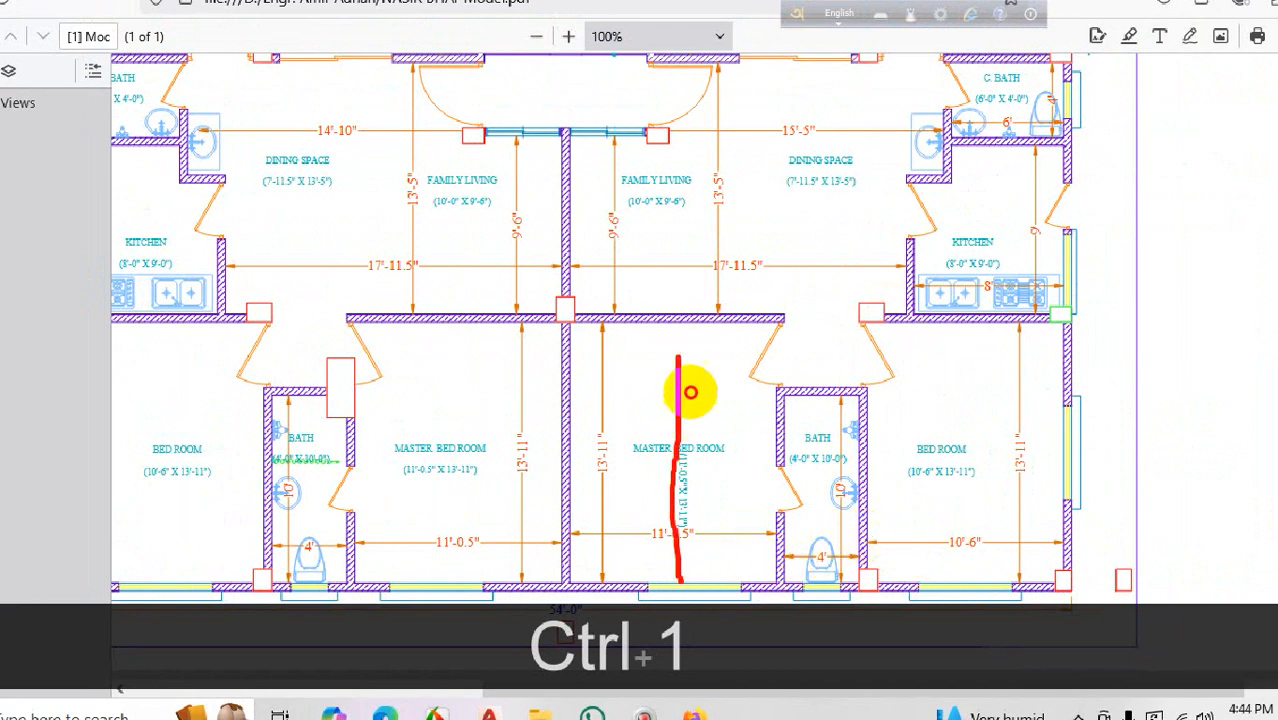
{"action": "right_click", "coordinate": [785, 557]}
{"action": "left_click", "coordinate": [740, 634]}
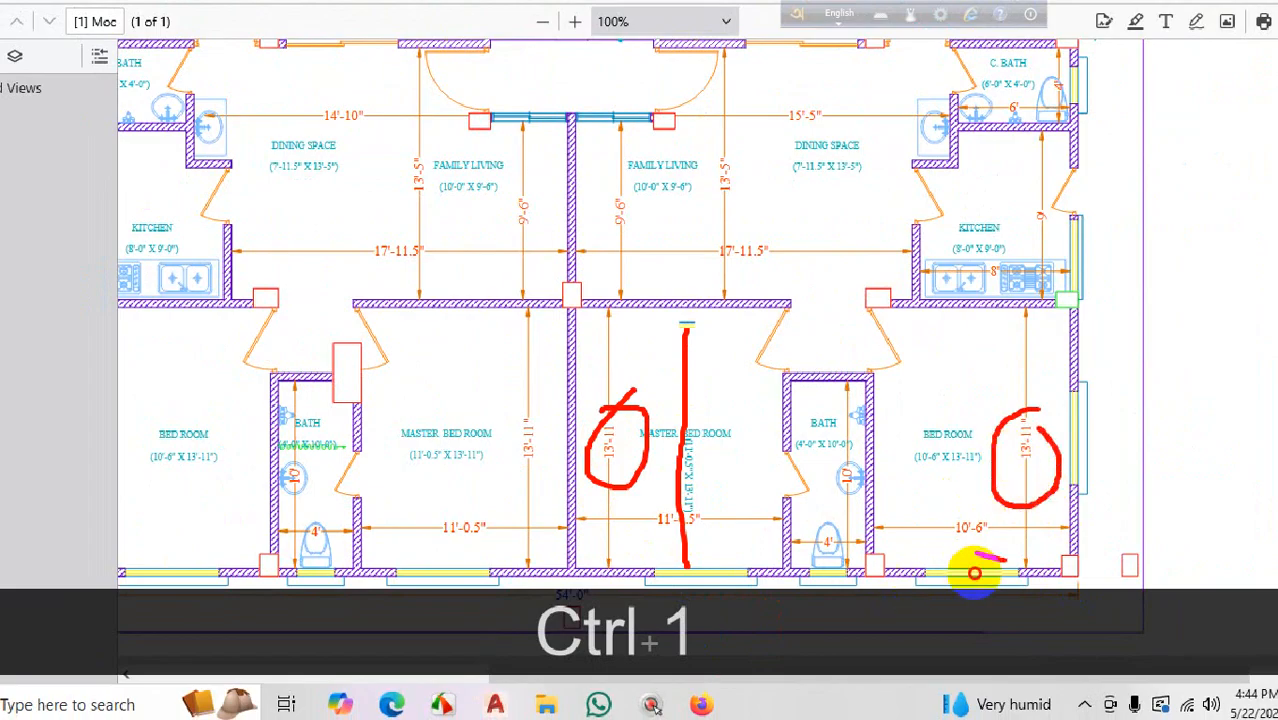
{"action": "left_click_drag", "start_coordinate": [975, 573], "coordinate": [923, 562]}
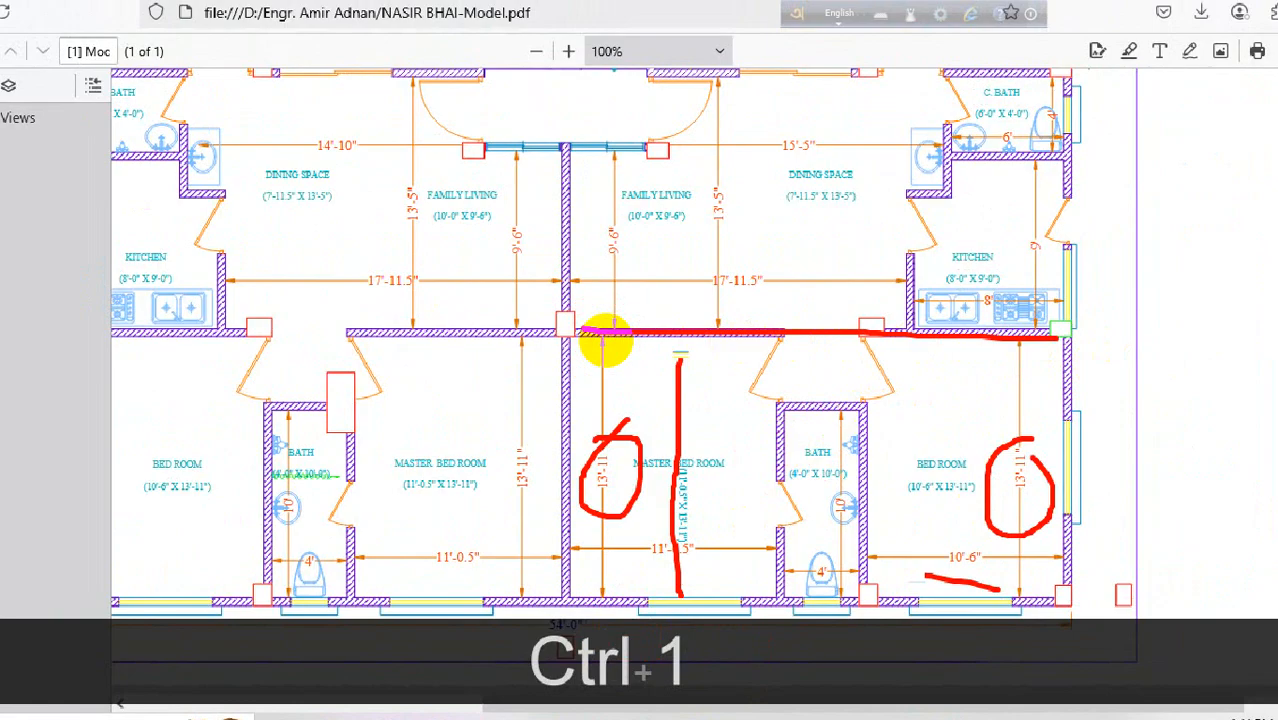
{"action": "key", "text": "Escape"}
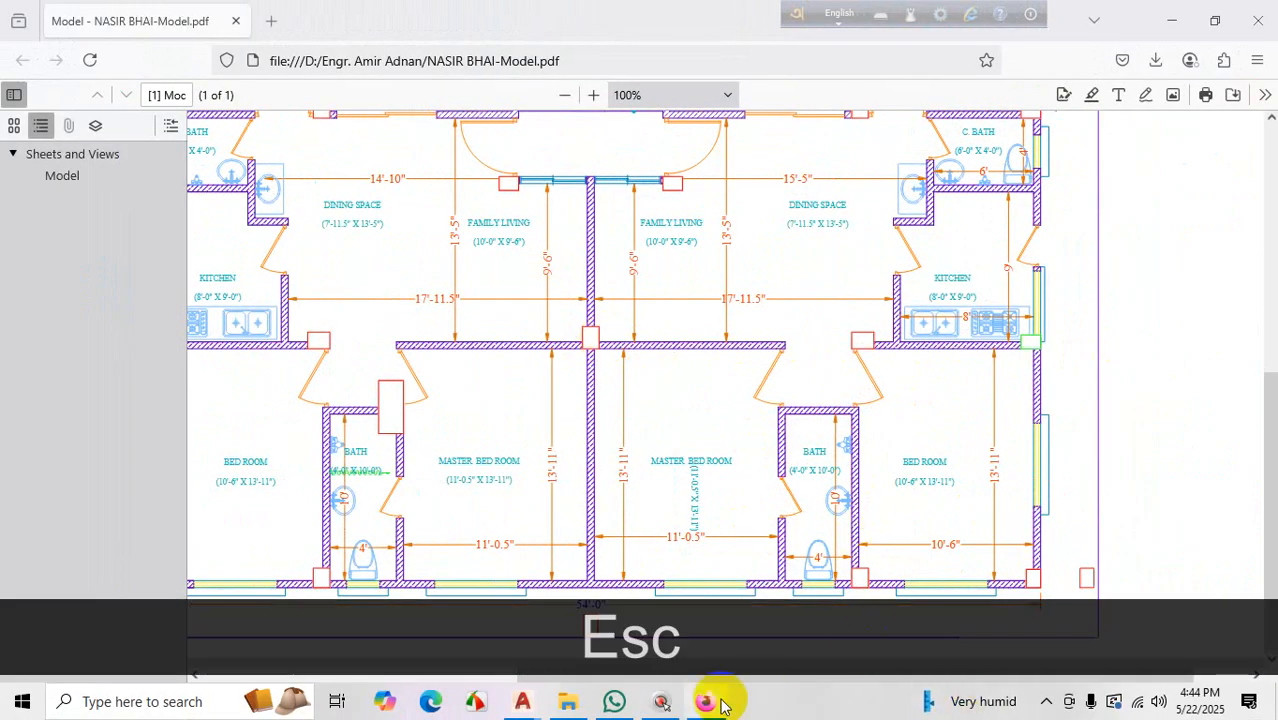
{"action": "left_click", "coordinate": [518, 703]}
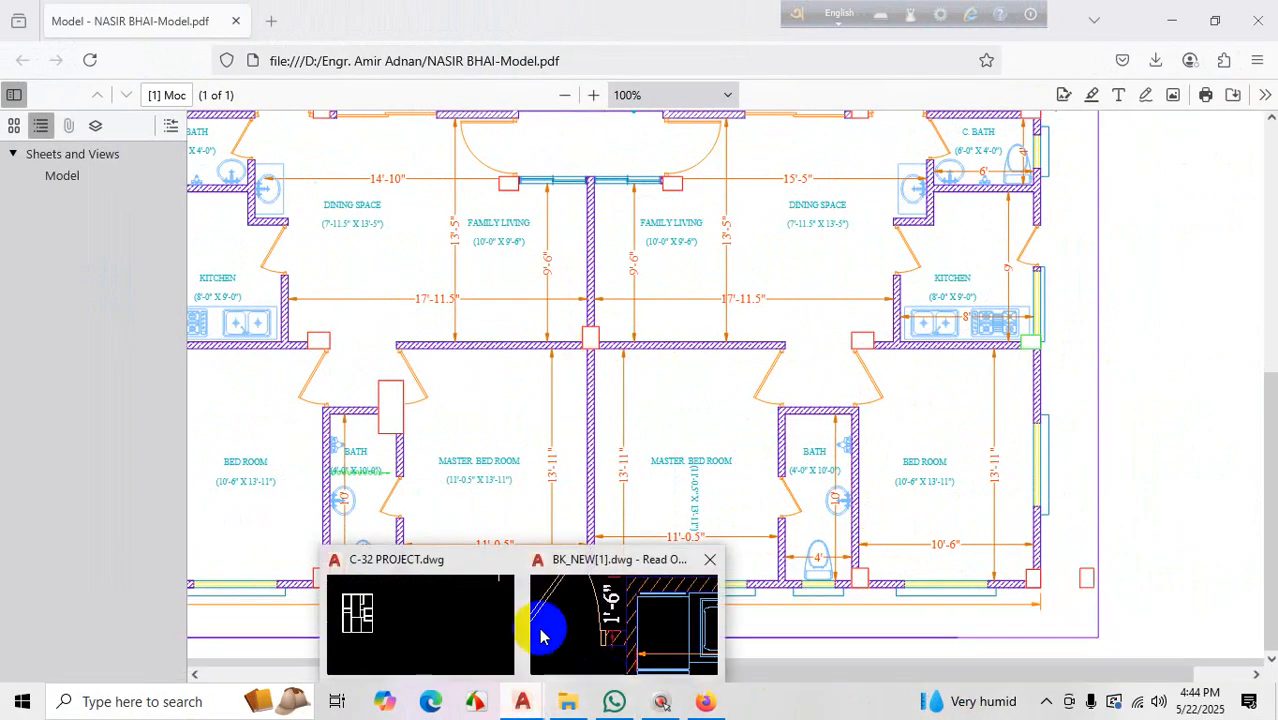
{"action": "left_click", "coordinate": [407, 619]}
{"action": "scroll", "coordinate": [785, 513], "scroll_direction": "down", "scroll_amount": 3}
{"action": "scroll", "coordinate": [1113, 579], "scroll_direction": "up", "scroll_amount": 5}
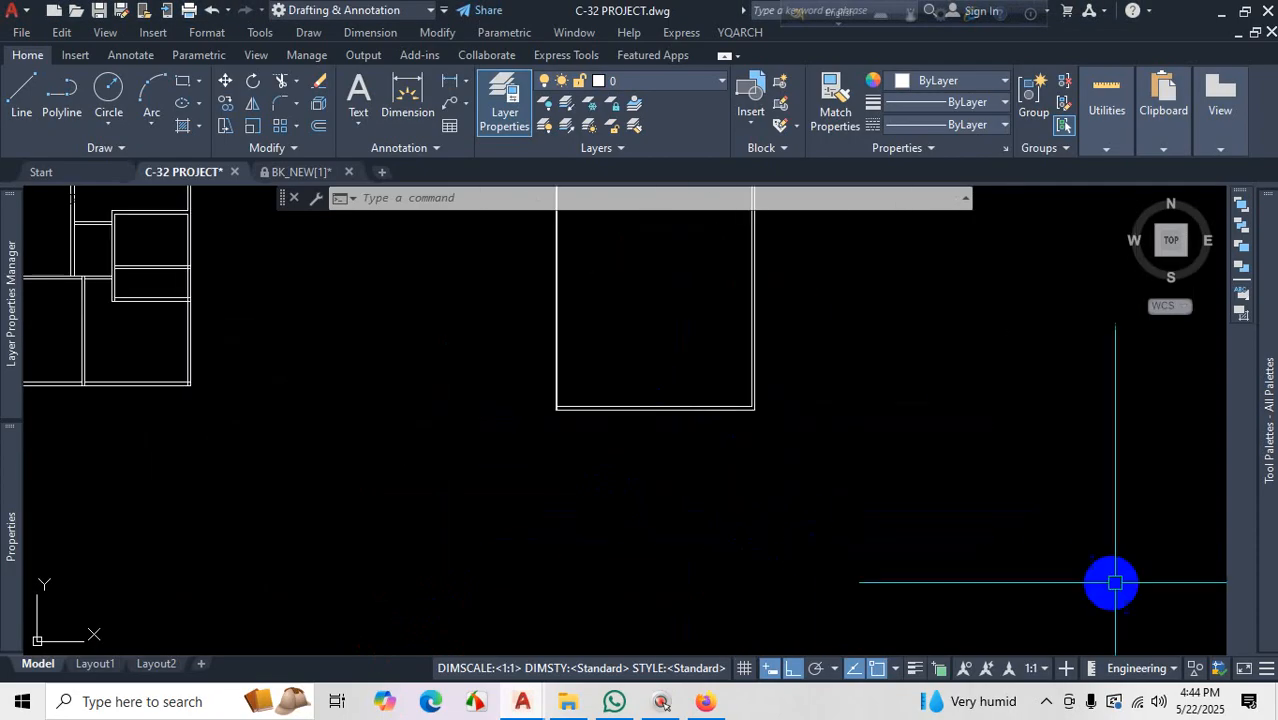
{"action": "left_click", "coordinate": [1046, 701]}
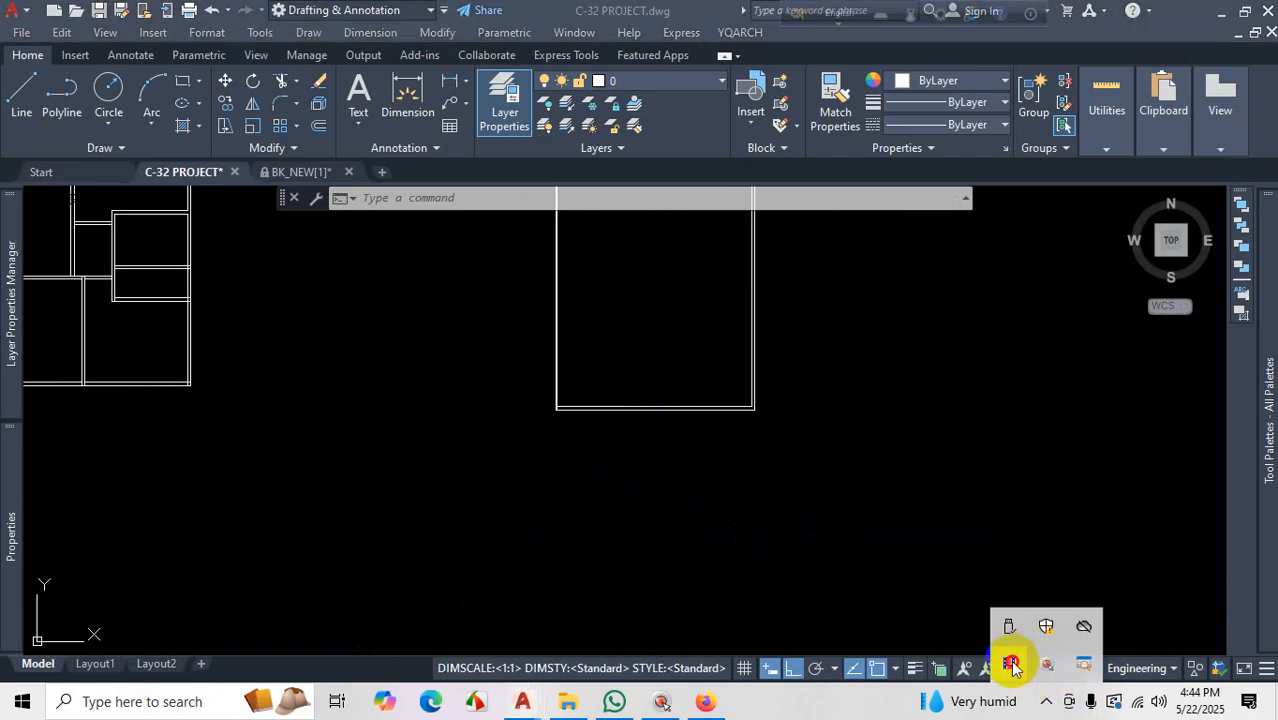
{"action": "key", "text": "Escape"}
{"action": "key", "text": "Escape"}
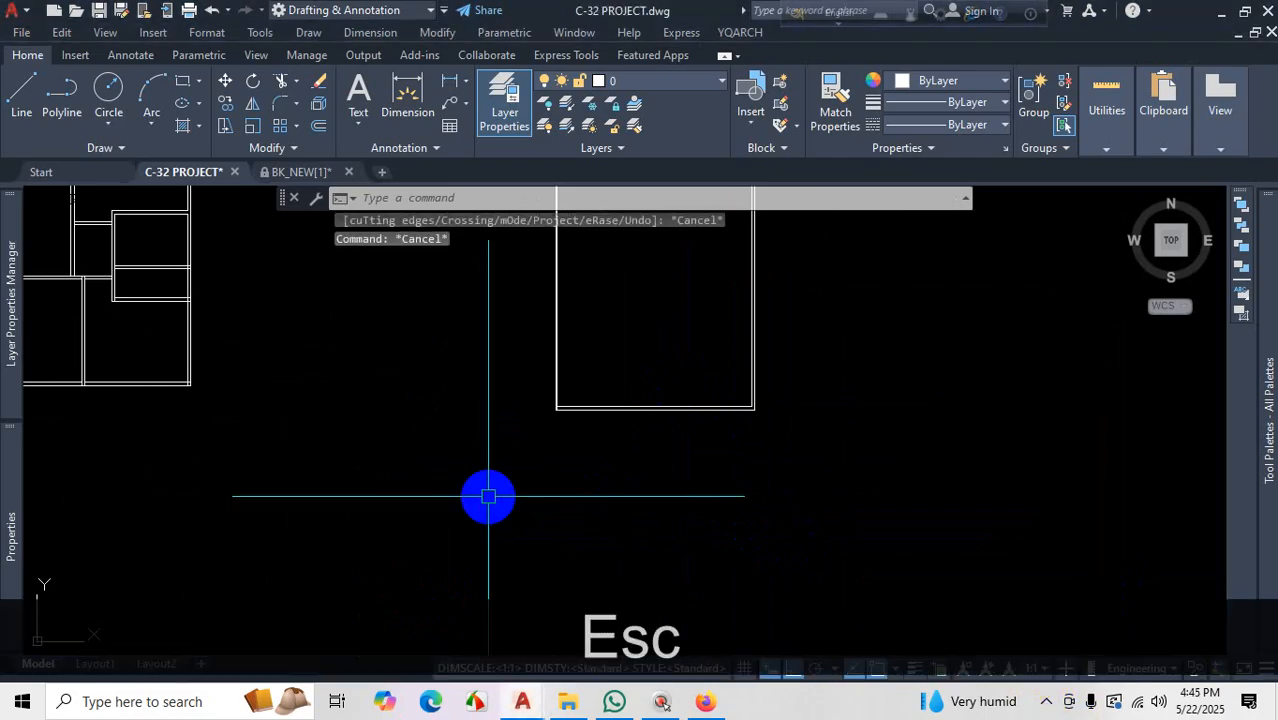
Try to offset the inner outline 13'11" inward from the lower wall with the Through option, after checking the distance in the PDF plan
{"action": "key", "text": "o"}
{"action": "key", "text": "Return"}
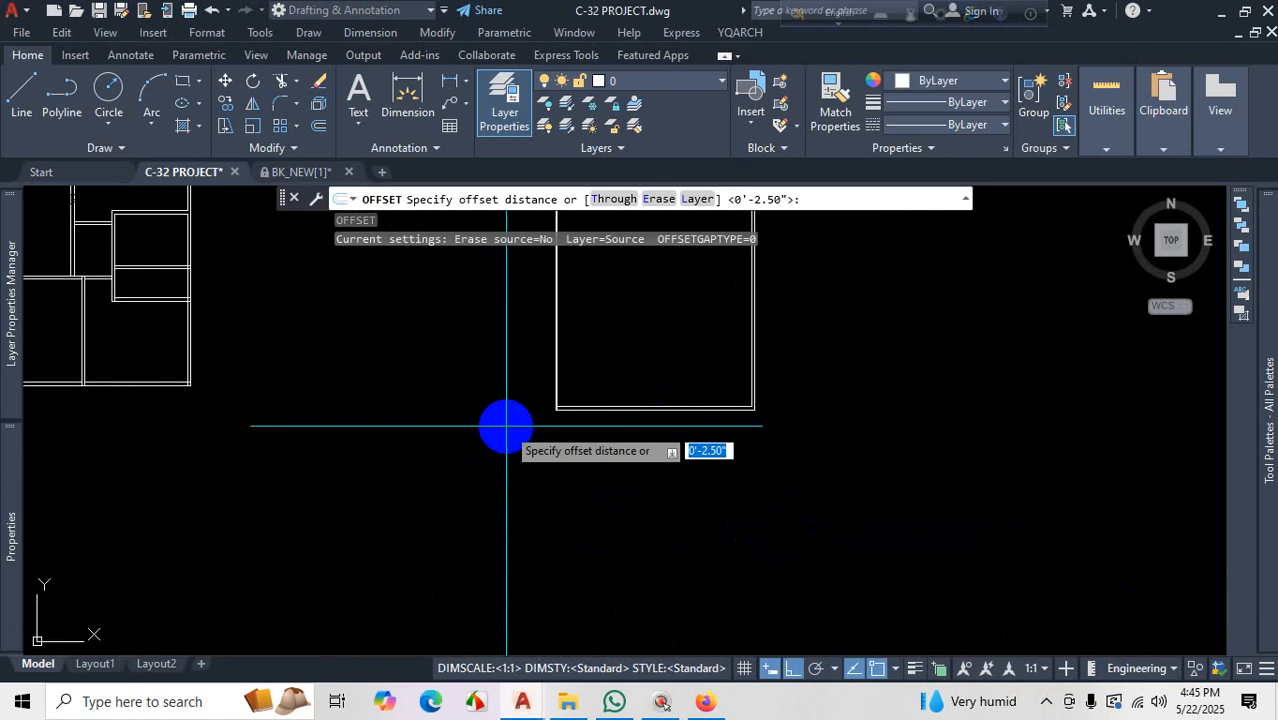
{"action": "left_click", "coordinate": [706, 700]}
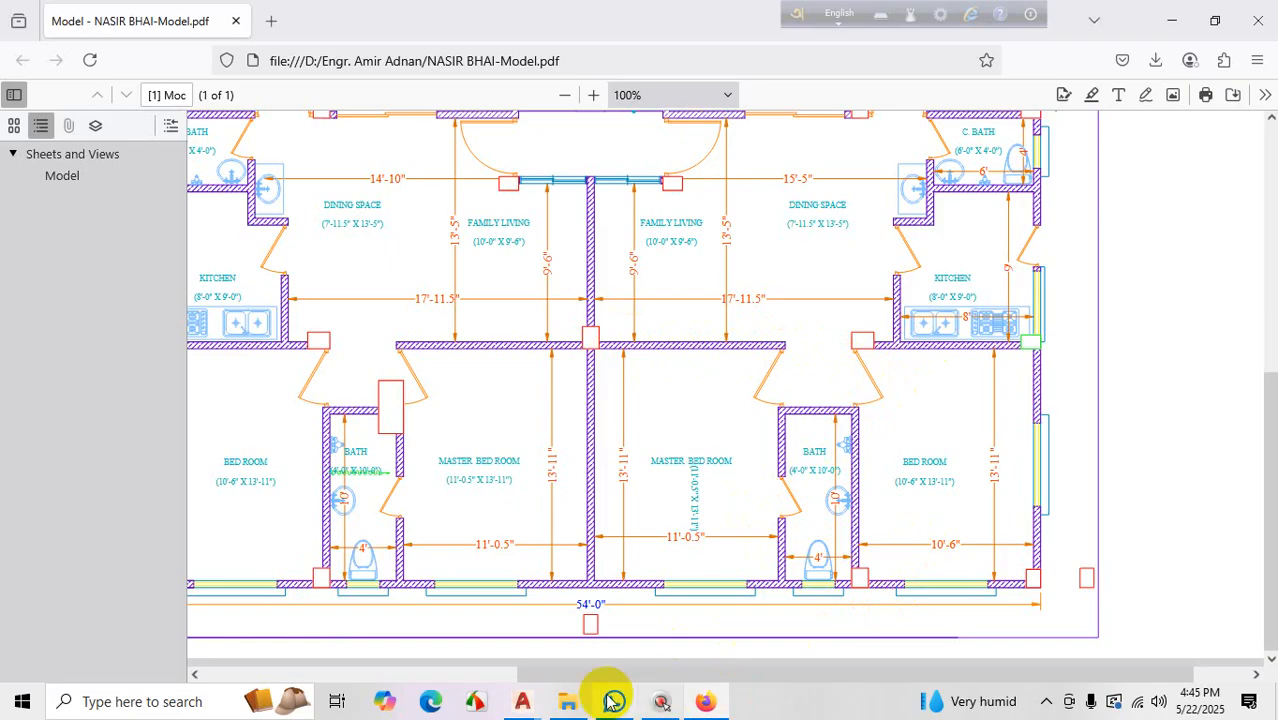
{"action": "mouse_move", "coordinate": [522, 703]}
{"action": "left_click", "coordinate": [448, 620]}
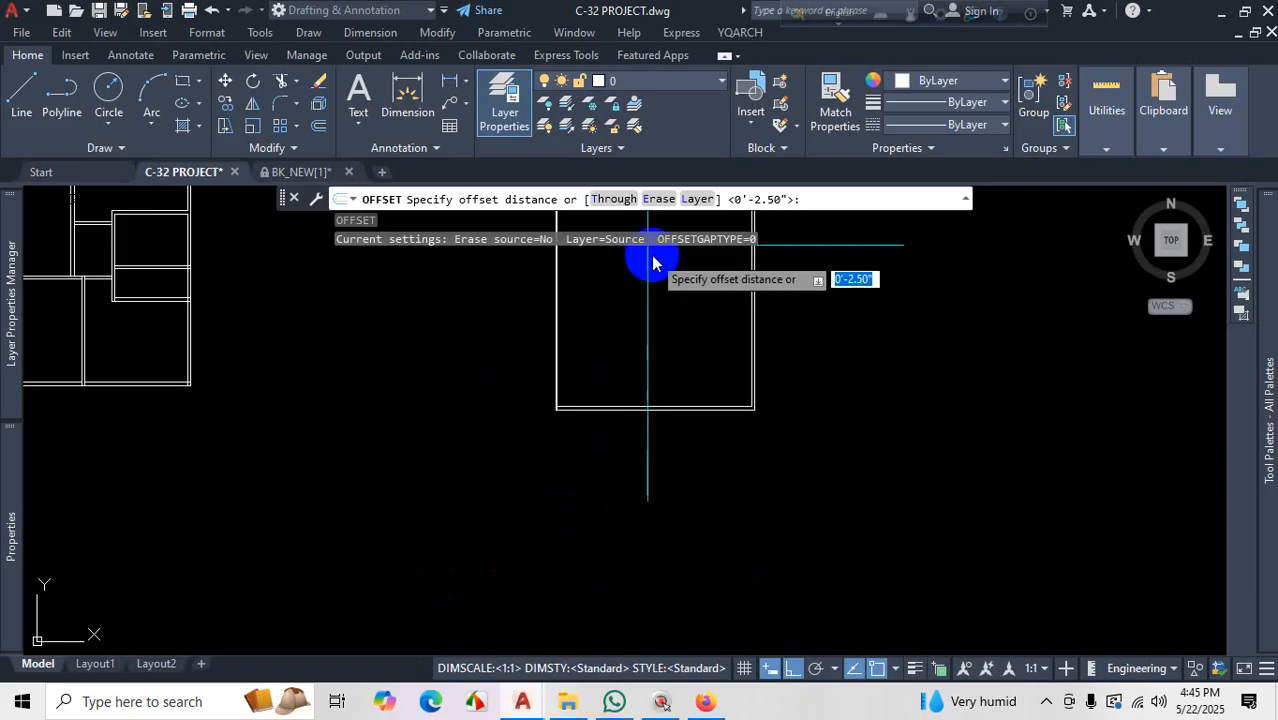
{"action": "left_click", "coordinate": [611, 199]}
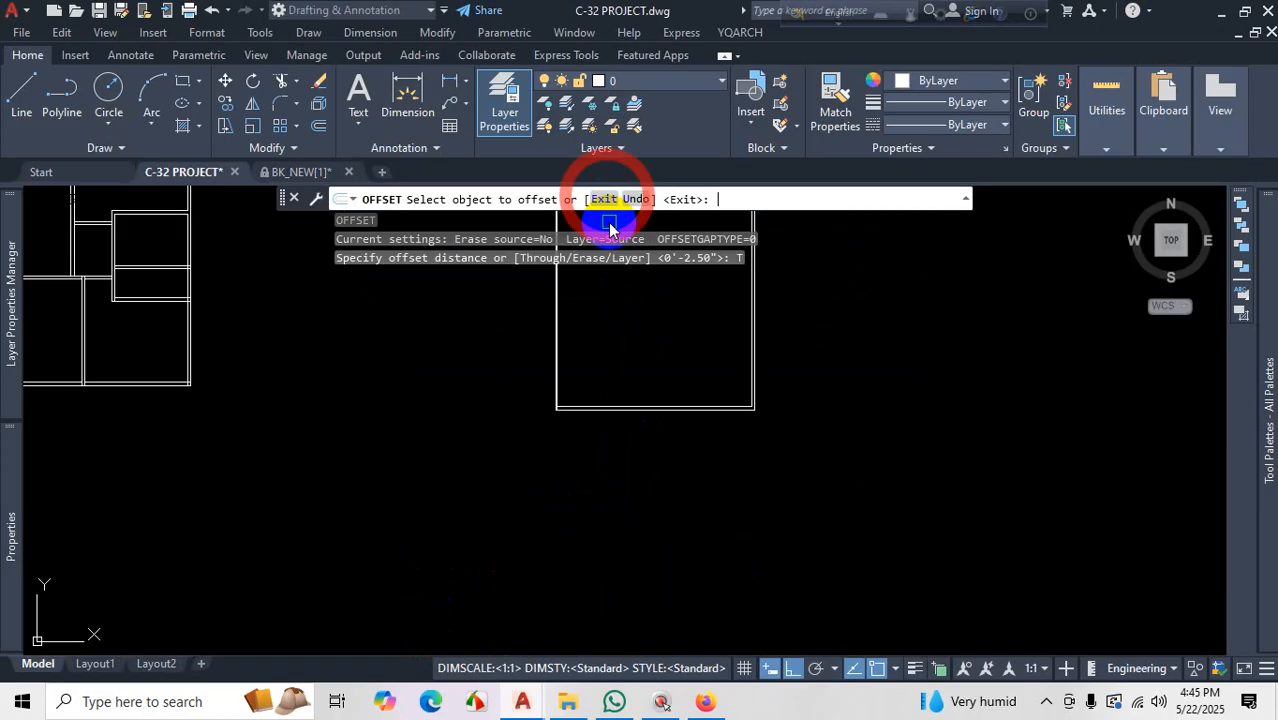
{"action": "scroll", "coordinate": [671, 380], "scroll_direction": "up", "scroll_amount": 4}
{"action": "left_click", "coordinate": [679, 489]}
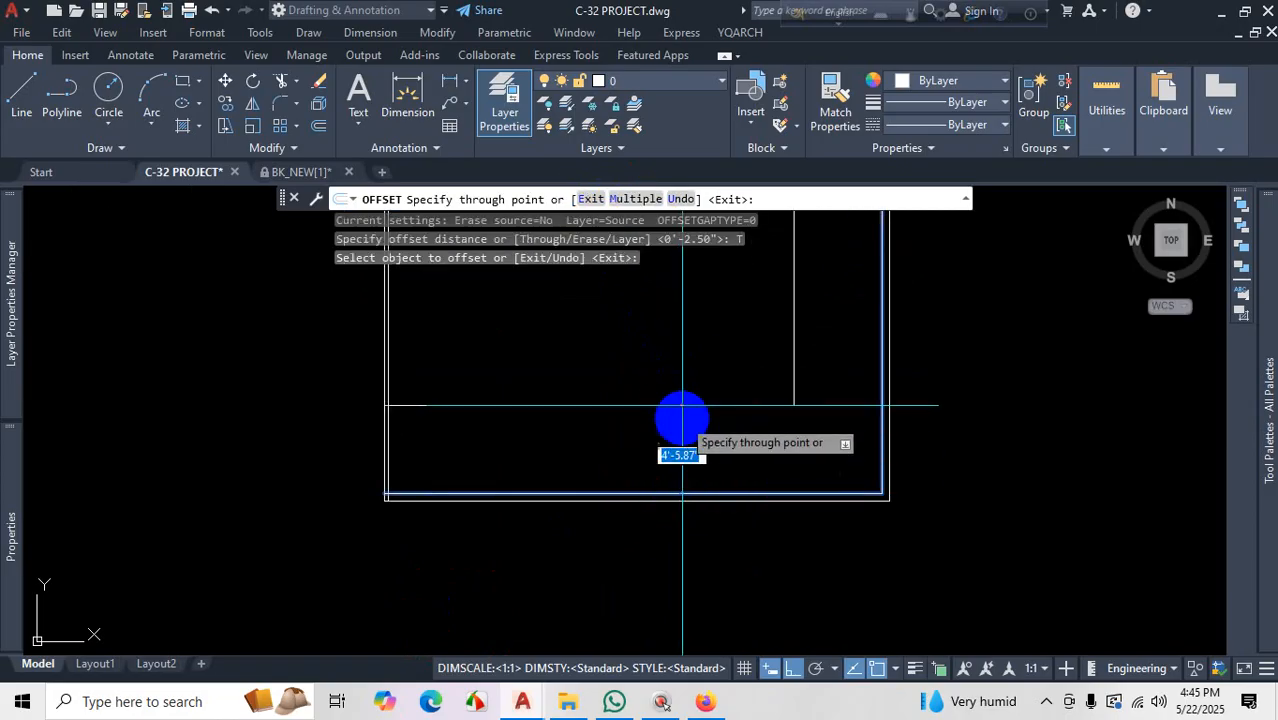
{"action": "type", "text": "13'11"}
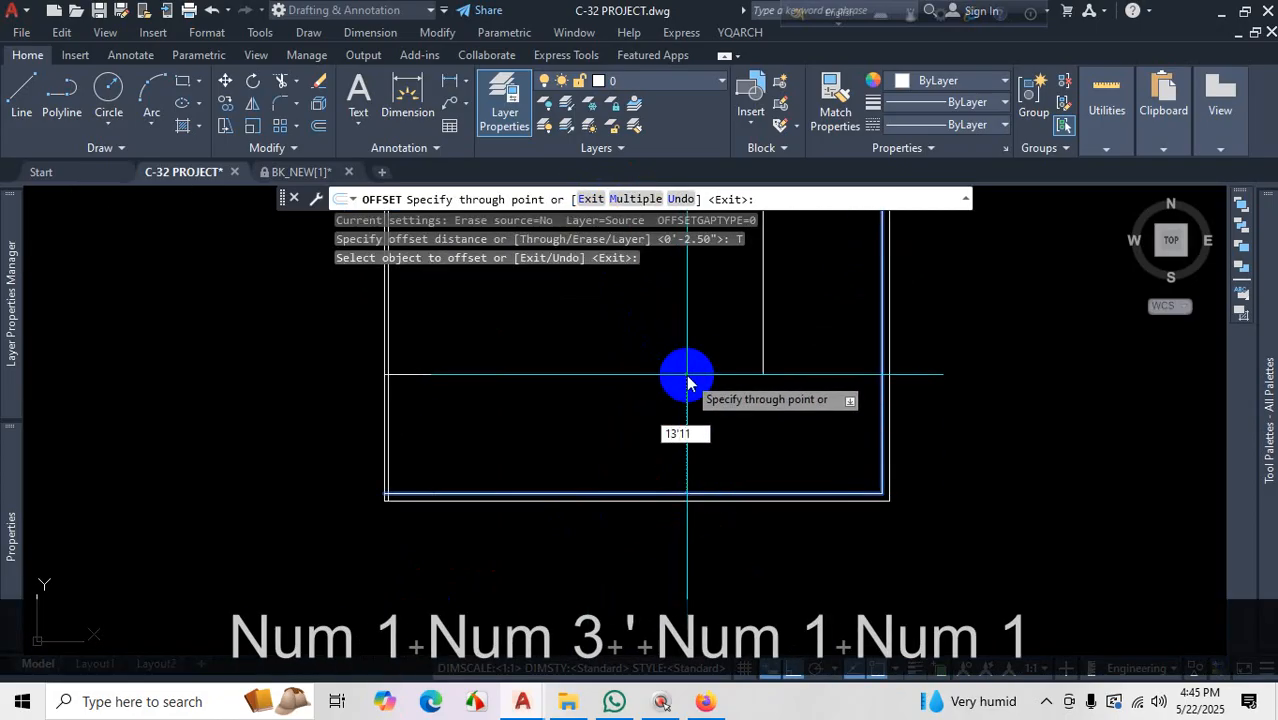
{"action": "key", "text": "Return"}
{"action": "scroll", "coordinate": [762, 442], "scroll_direction": "down", "scroll_amount": 3}
{"action": "scroll", "coordinate": [758, 367], "scroll_direction": "up", "scroll_amount": 3}
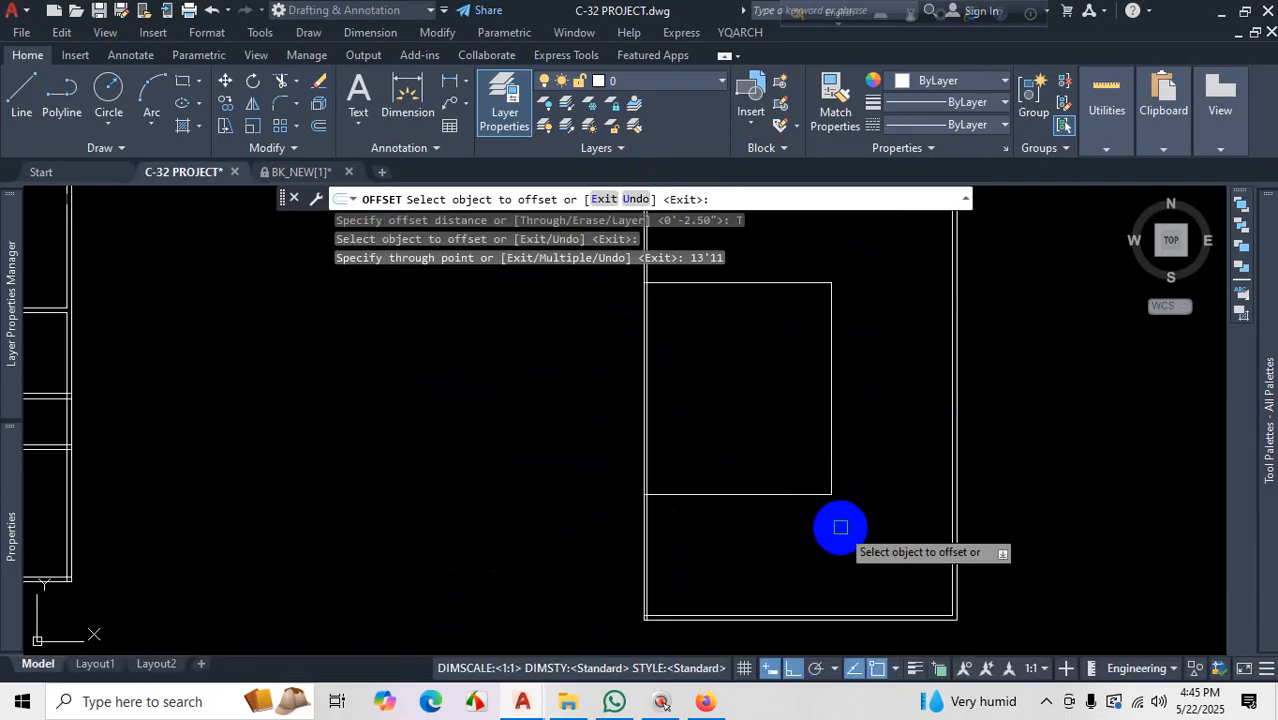
{"action": "scroll", "coordinate": [813, 580], "scroll_direction": "up", "scroll_amount": 2}
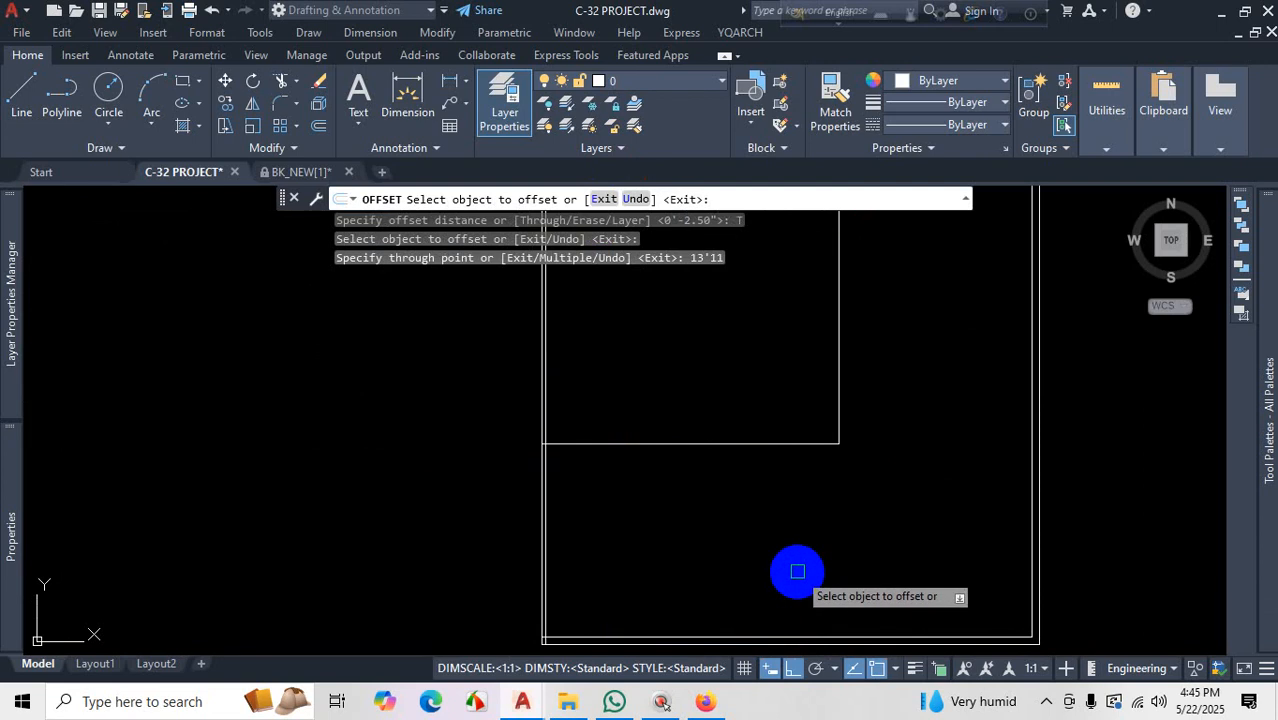
{"action": "key", "text": "Escape"}
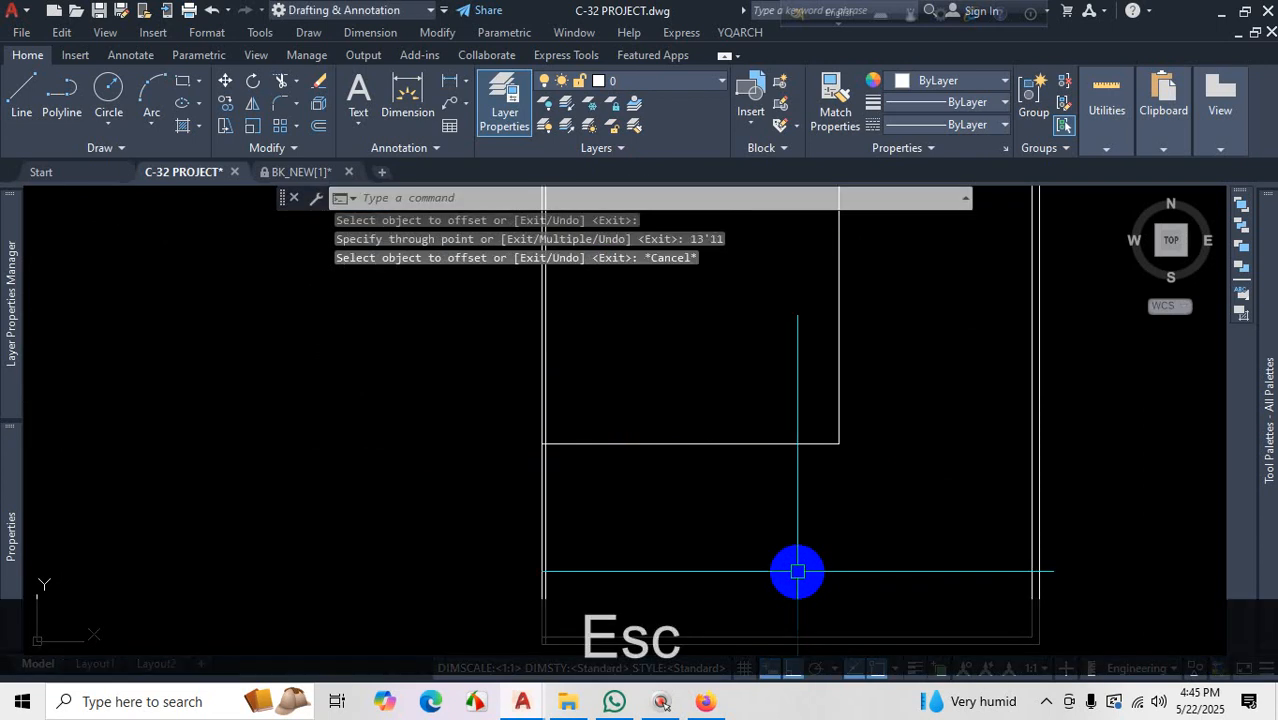
Delete the offset copy of the inner outline
{"action": "left_click", "coordinate": [805, 394]}
{"action": "left_click", "coordinate": [730, 508]}
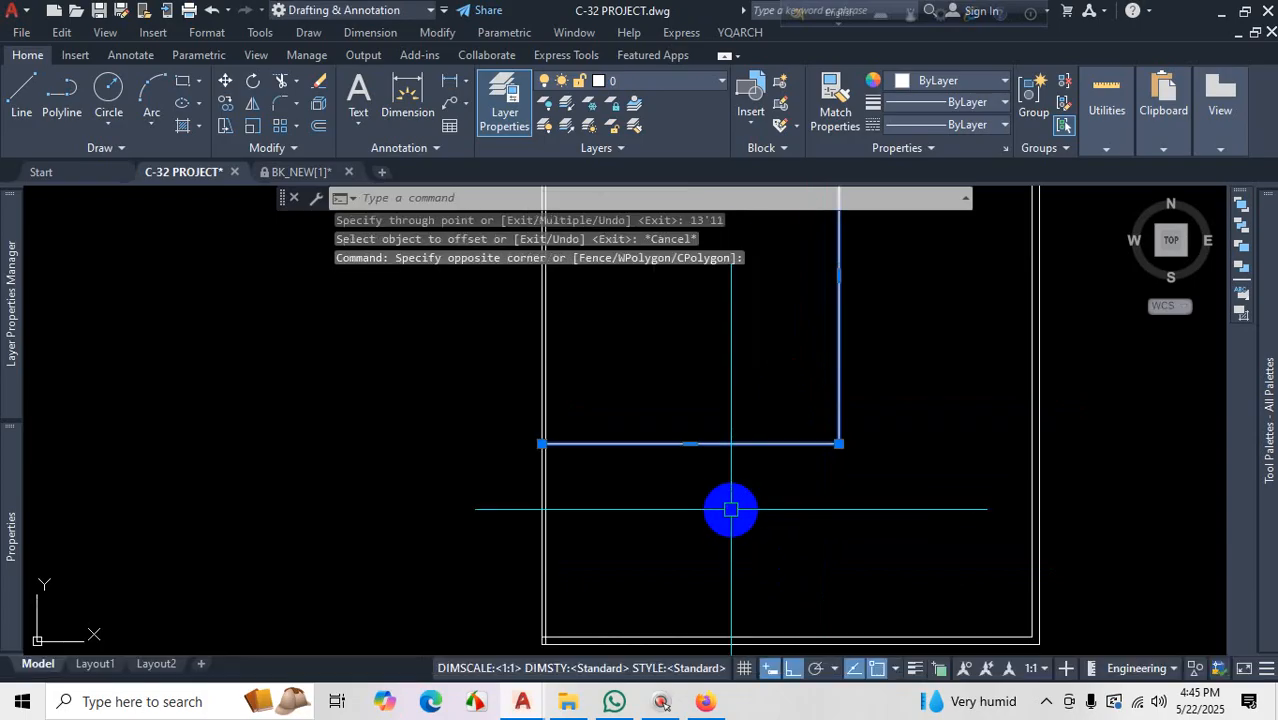
{"action": "key", "text": "Delete"}
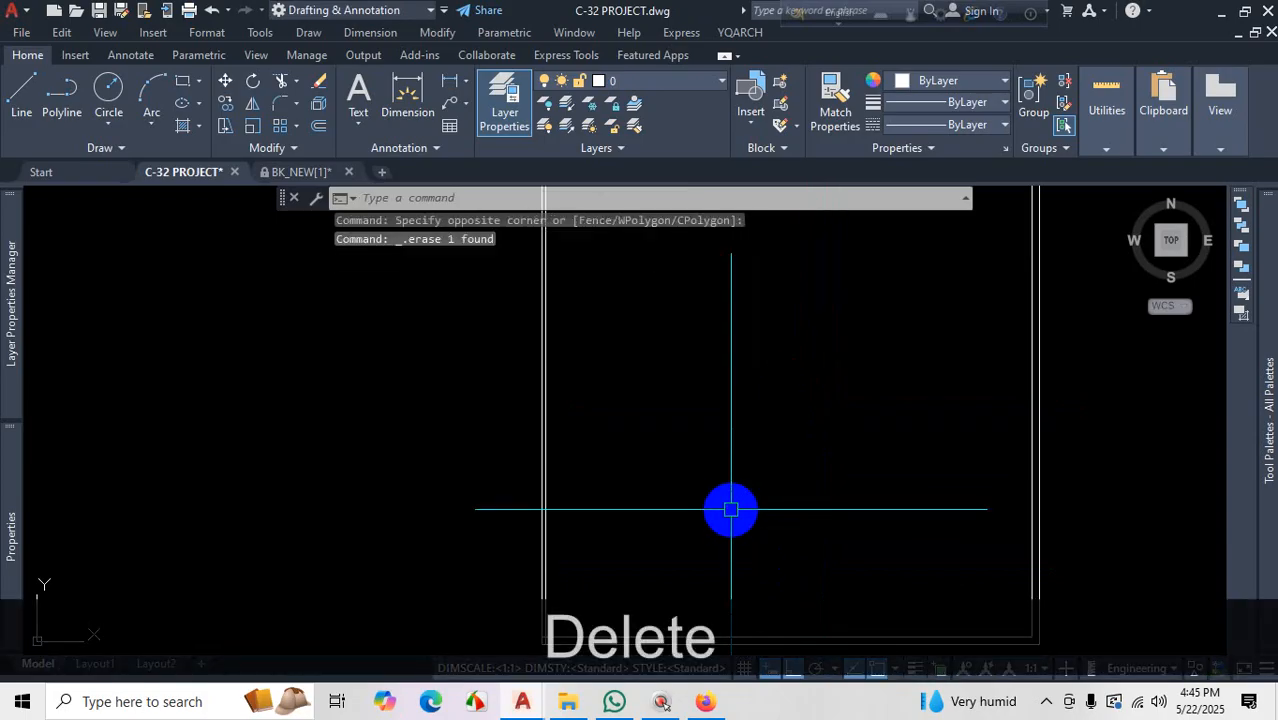
Select both polylines of the half-plan outline, examine which walls they join, and clear the selection
{"action": "scroll", "coordinate": [765, 495], "scroll_direction": "down", "scroll_amount": 2}
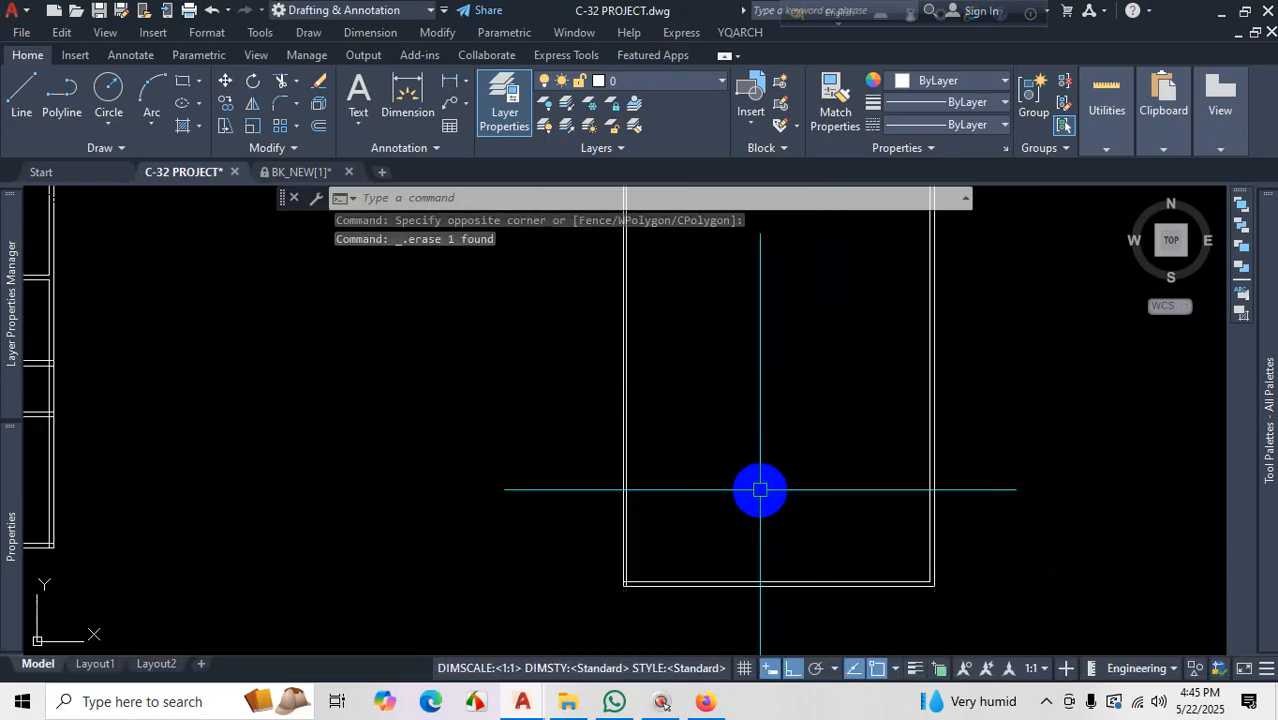
{"action": "scroll", "coordinate": [946, 455], "scroll_direction": "up", "scroll_amount": 2}
{"action": "left_click", "coordinate": [946, 453]}
{"action": "left_click", "coordinate": [907, 468]}
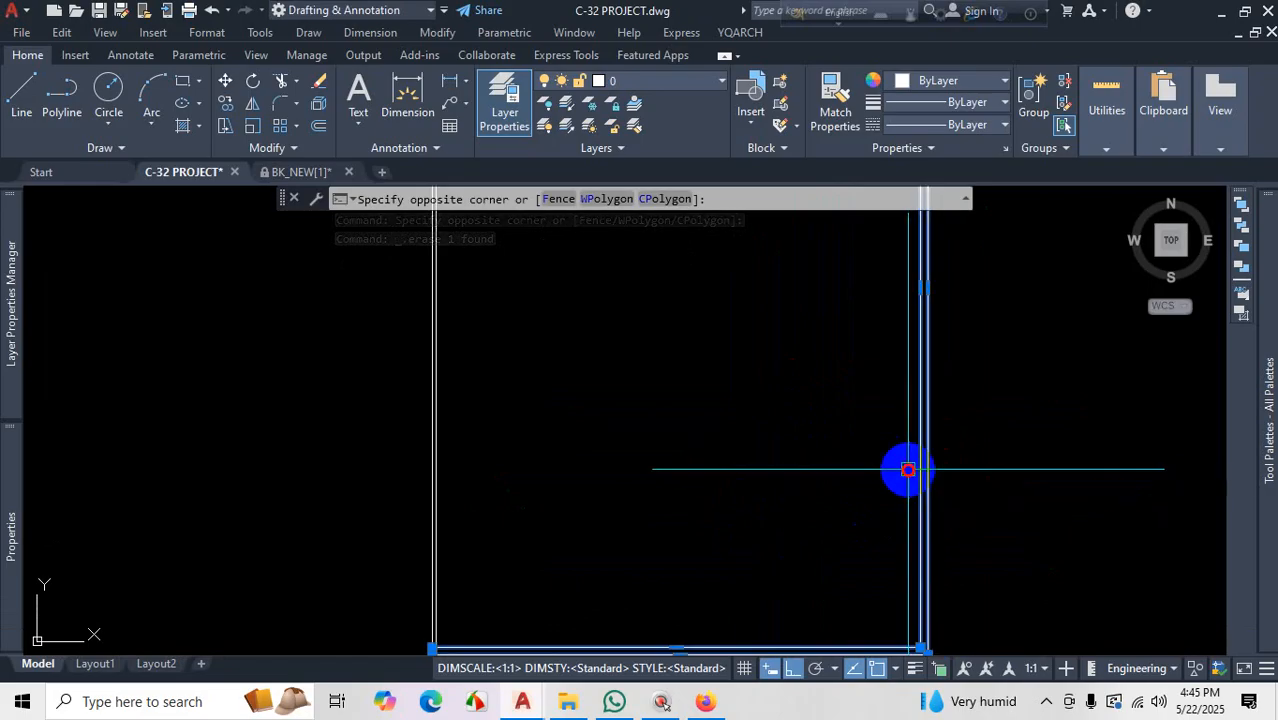
{"action": "scroll", "coordinate": [887, 485], "scroll_direction": "down", "scroll_amount": 7}
{"action": "scroll", "coordinate": [887, 397], "scroll_direction": "up", "scroll_amount": 6}
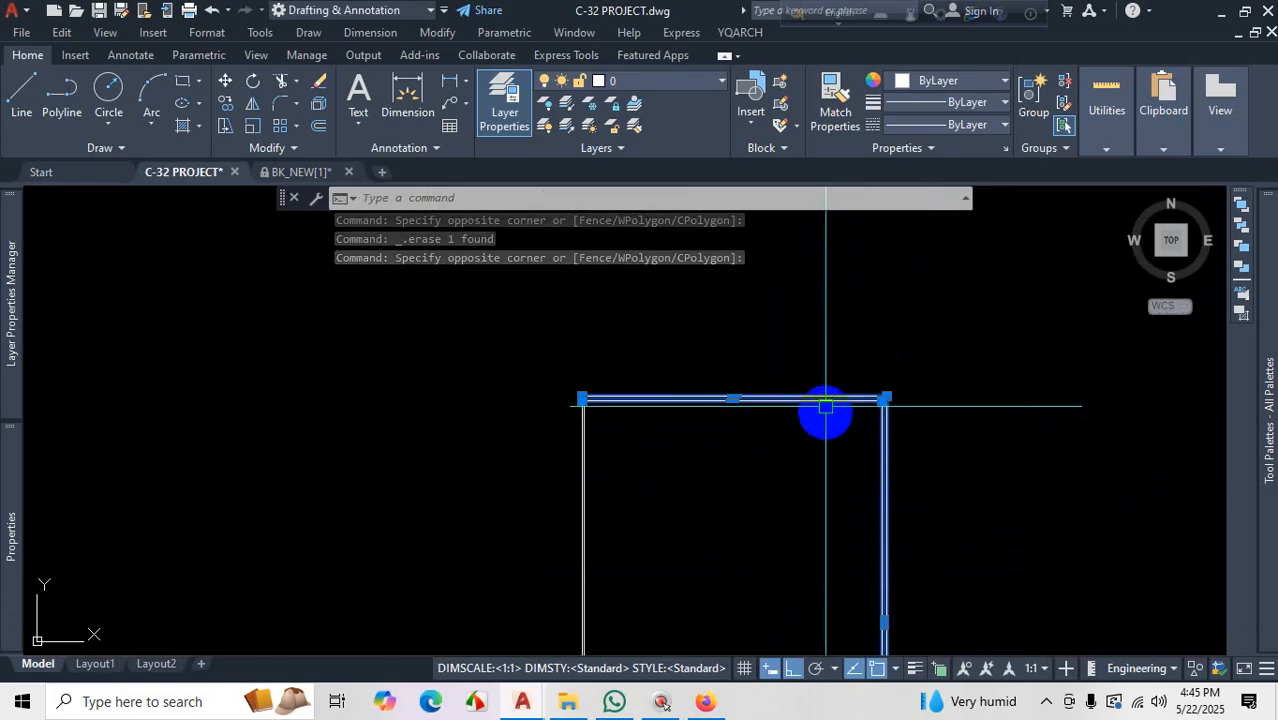
{"action": "scroll", "coordinate": [822, 395], "scroll_direction": "down", "scroll_amount": 6}
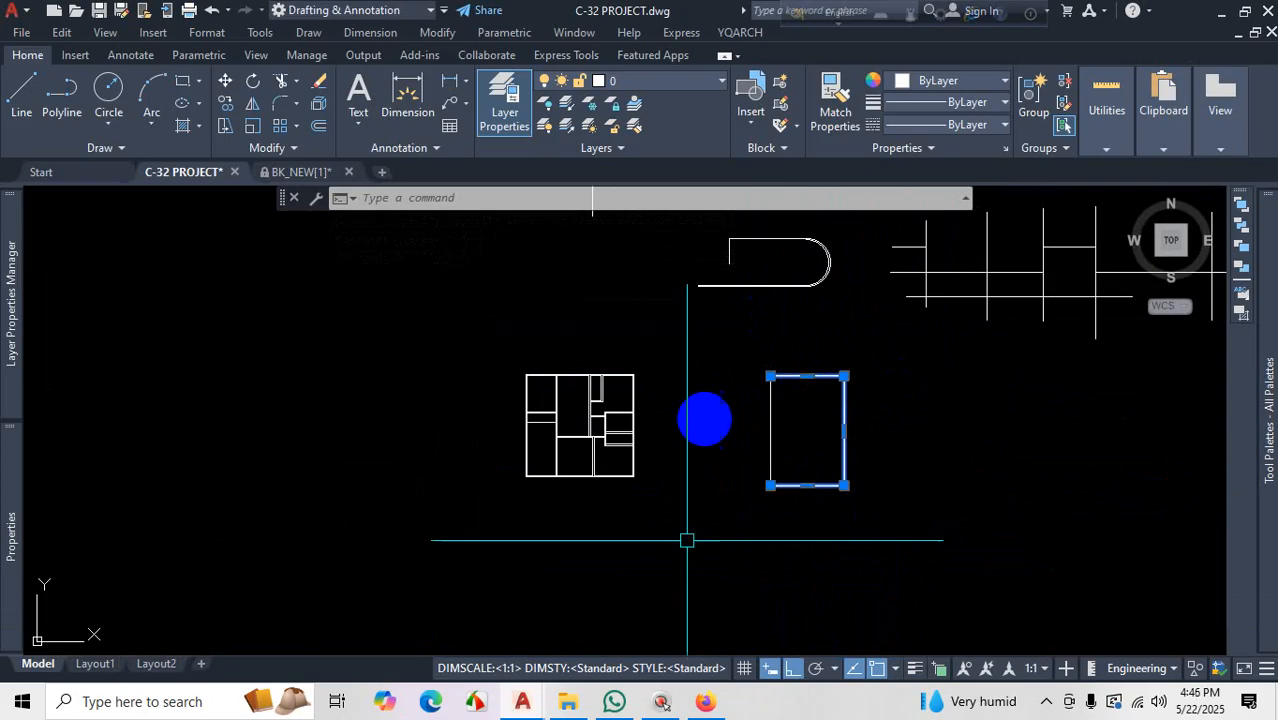
{"action": "scroll", "coordinate": [848, 490], "scroll_direction": "up", "scroll_amount": 4}
{"action": "scroll", "coordinate": [889, 486], "scroll_direction": "down", "scroll_amount": 2}
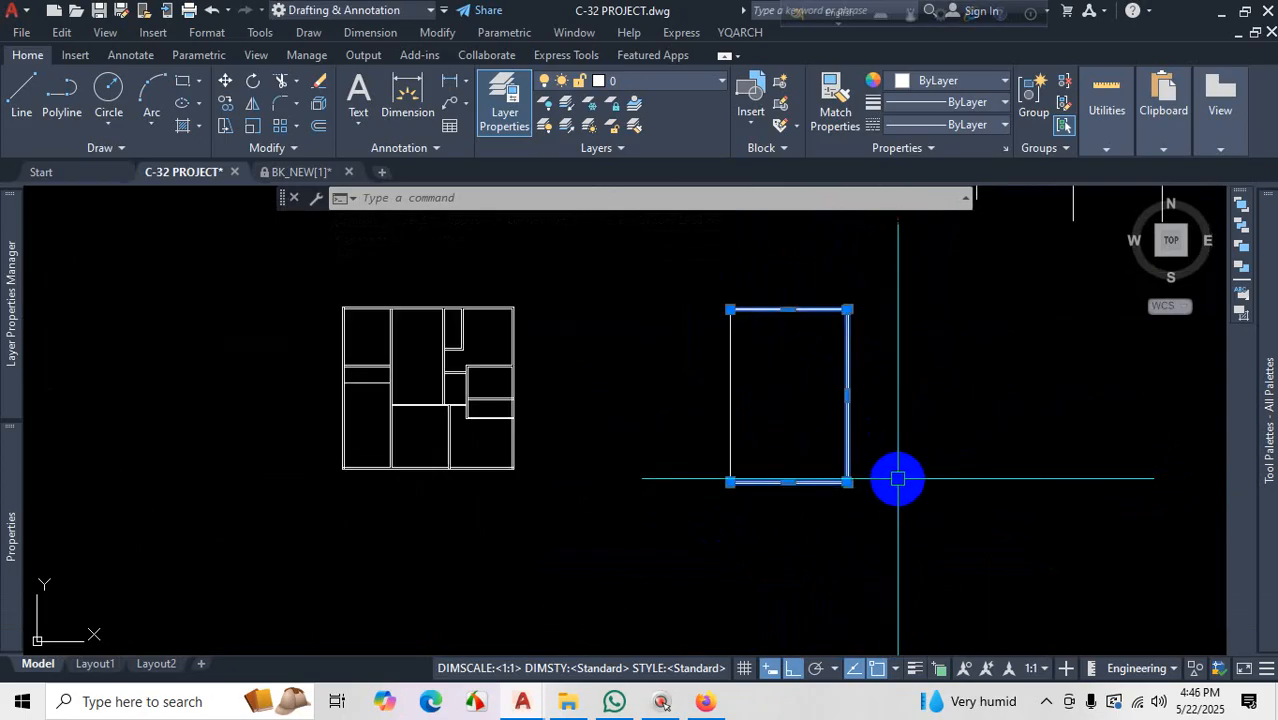
{"action": "scroll", "coordinate": [808, 352], "scroll_direction": "up", "scroll_amount": 4}
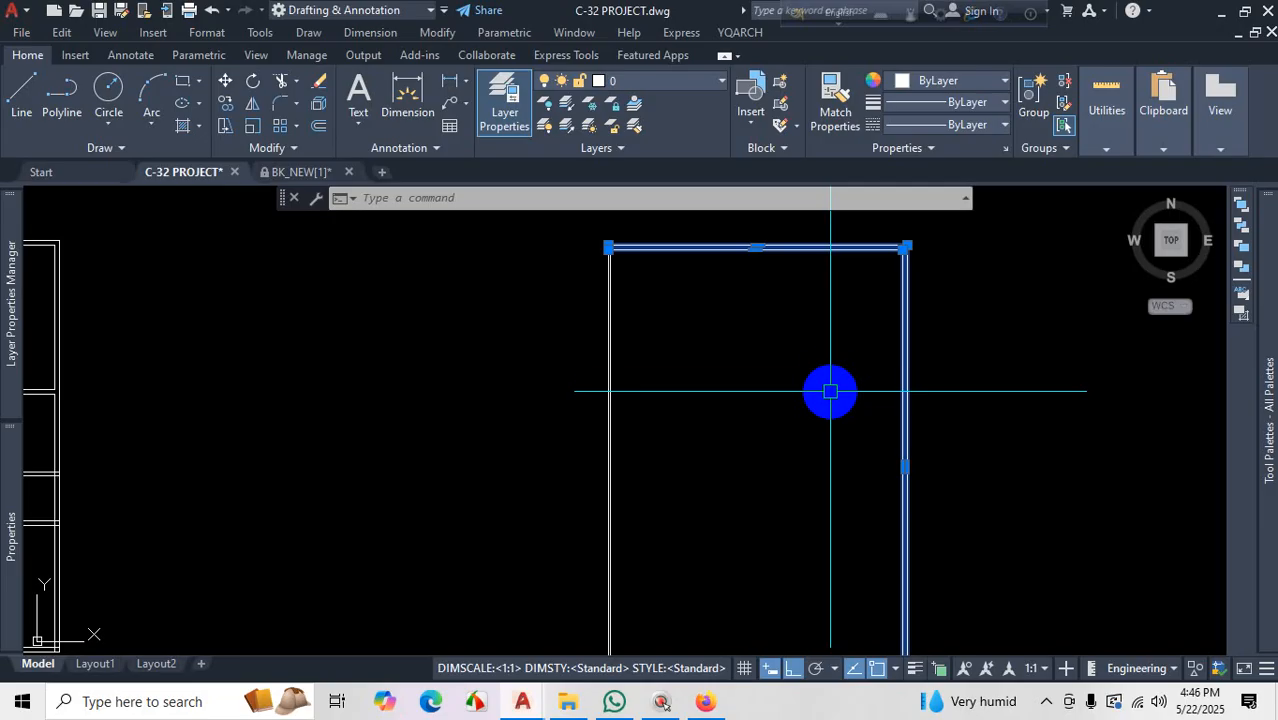
{"action": "key", "text": "Escape"}
{"action": "scroll", "coordinate": [848, 368], "scroll_direction": "down", "scroll_amount": 2}
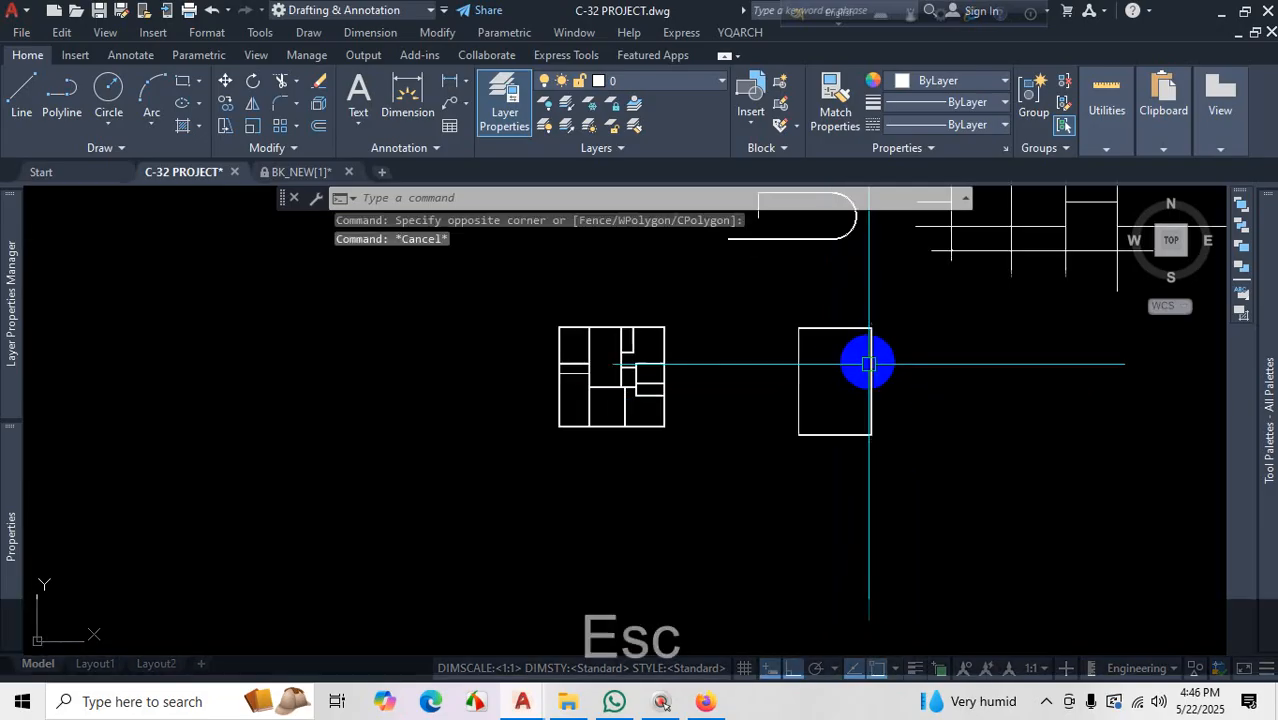
Examine the double line of the lower wall and how it connects at the lower-right corner
{"action": "scroll", "coordinate": [864, 359], "scroll_direction": "up", "scroll_amount": 5}
{"action": "key", "text": "ctrl+0"}
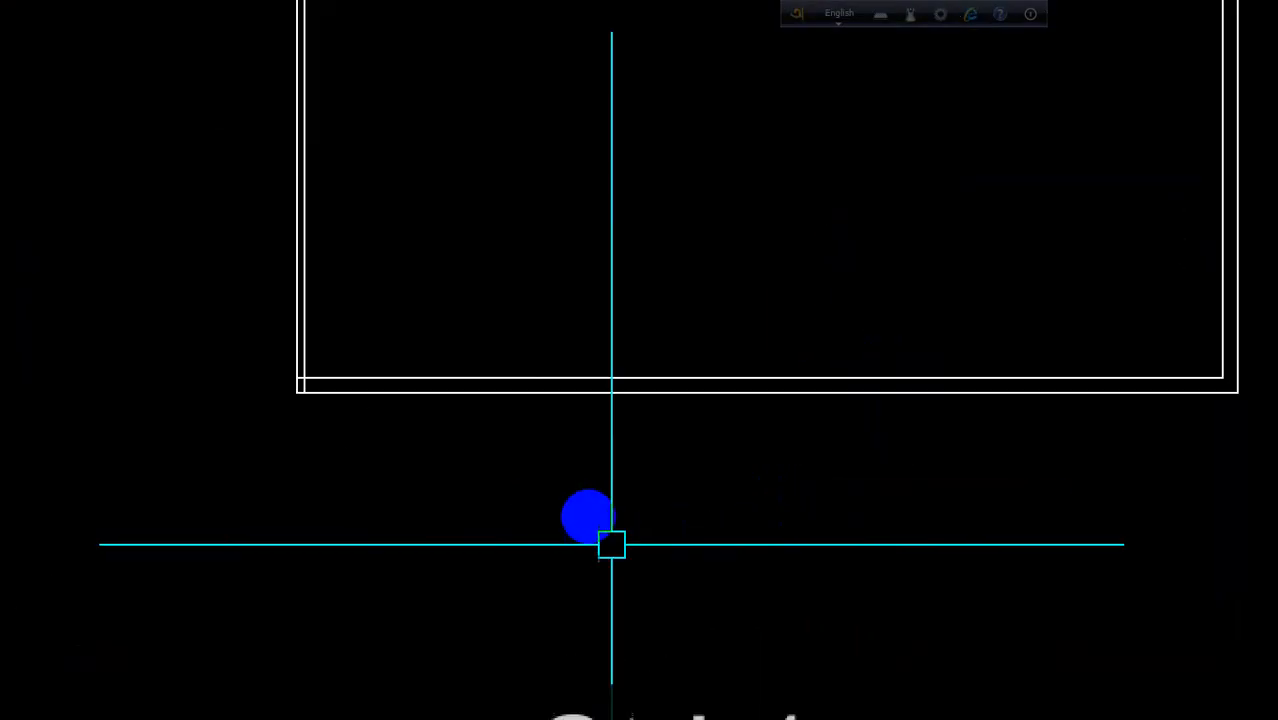
{"action": "left_click_drag", "start_coordinate": [291, 382], "coordinate": [1228, 379]}
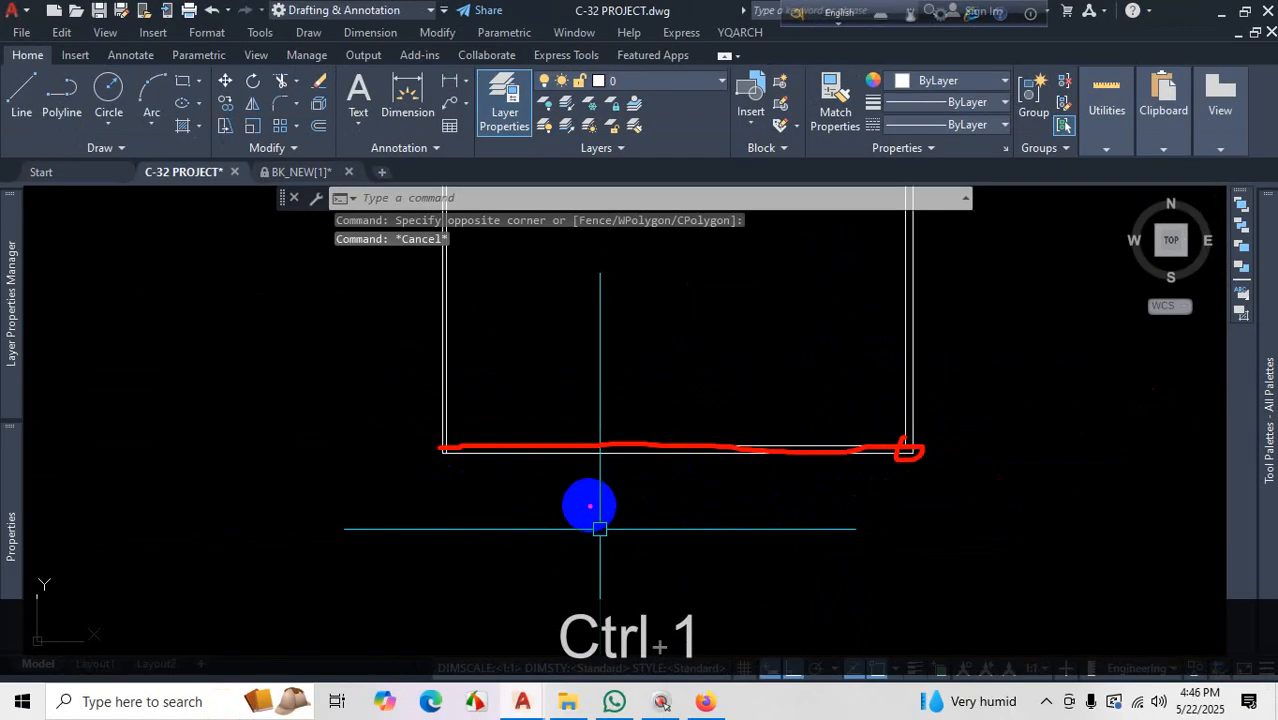
{"action": "key", "text": "Escape"}
{"action": "scroll", "coordinate": [595, 517], "scroll_direction": "down", "scroll_amount": 4}
{"action": "scroll", "coordinate": [636, 463], "scroll_direction": "up", "scroll_amount": 4}
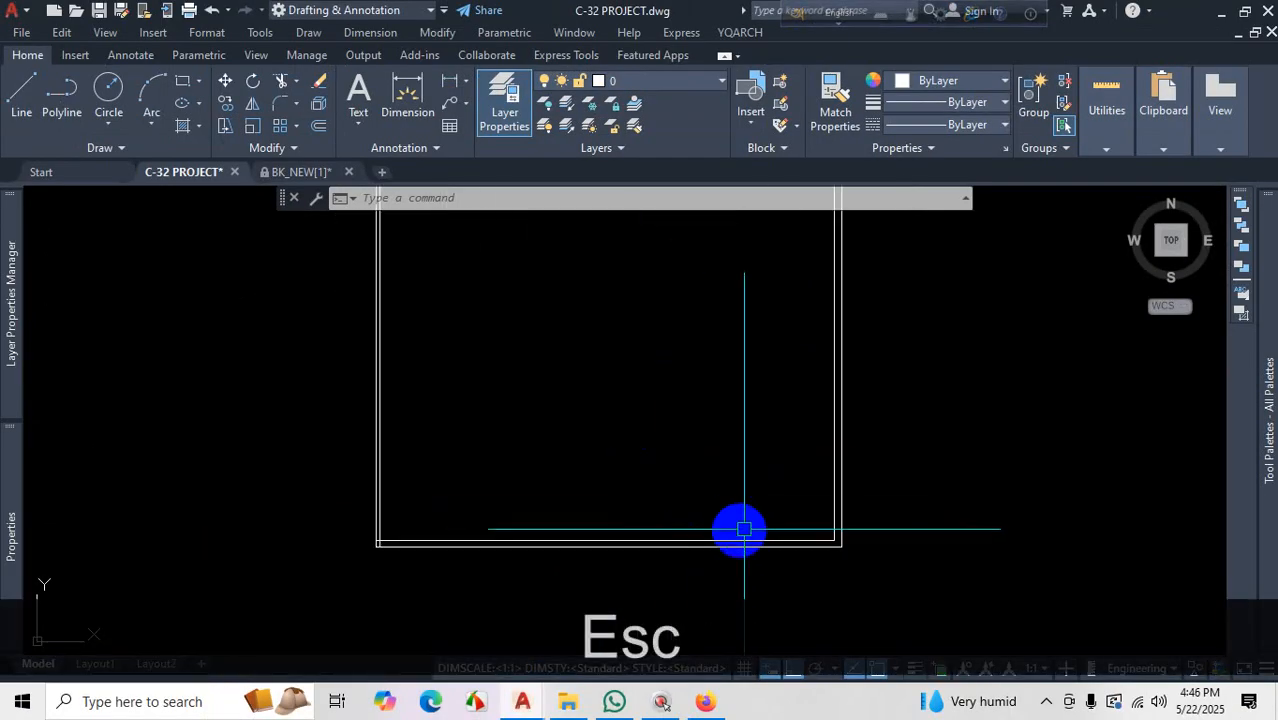
Examine the outline's upper wall, both side walls and lower-right corner joint
{"action": "scroll", "coordinate": [708, 550], "scroll_direction": "down", "scroll_amount": 4}
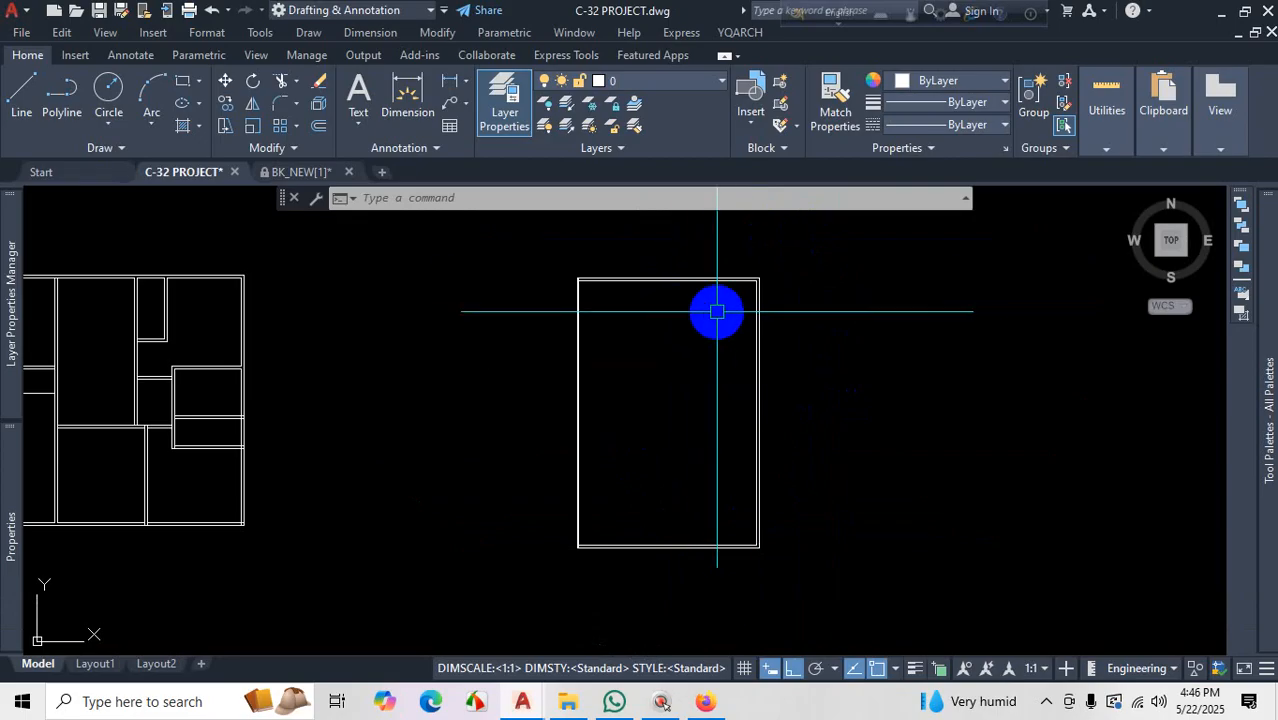
{"action": "scroll", "coordinate": [736, 271], "scroll_direction": "up", "scroll_amount": 4}
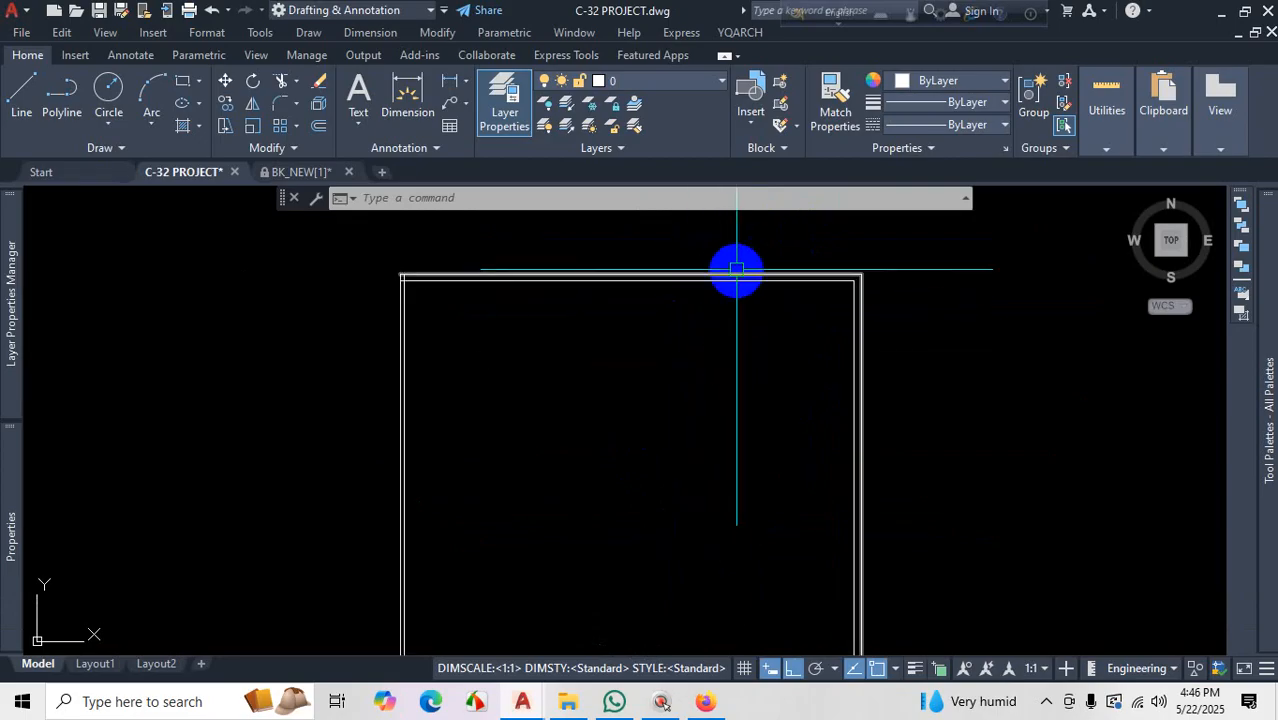
{"action": "scroll", "coordinate": [790, 265], "scroll_direction": "down", "scroll_amount": 4}
{"action": "scroll", "coordinate": [815, 330], "scroll_direction": "up", "scroll_amount": 4}
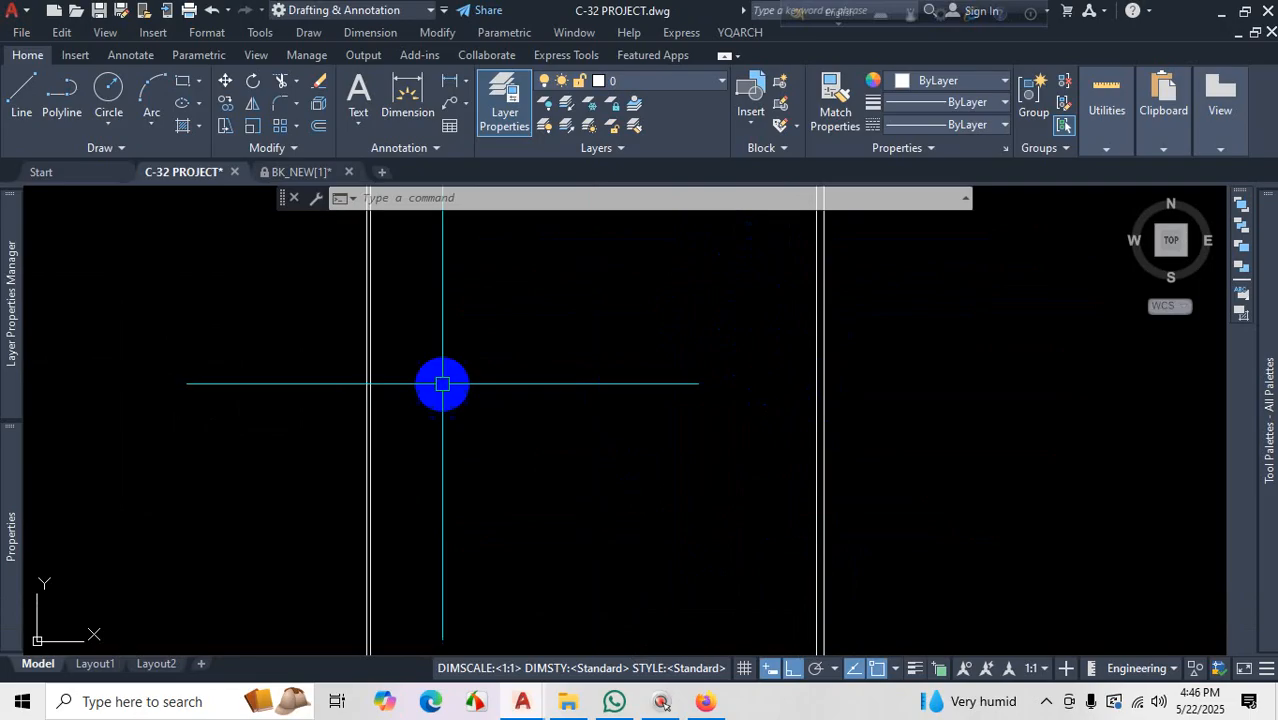
{"action": "scroll", "coordinate": [603, 383], "scroll_direction": "down", "scroll_amount": 3}
{"action": "scroll", "coordinate": [756, 291], "scroll_direction": "up", "scroll_amount": 6}
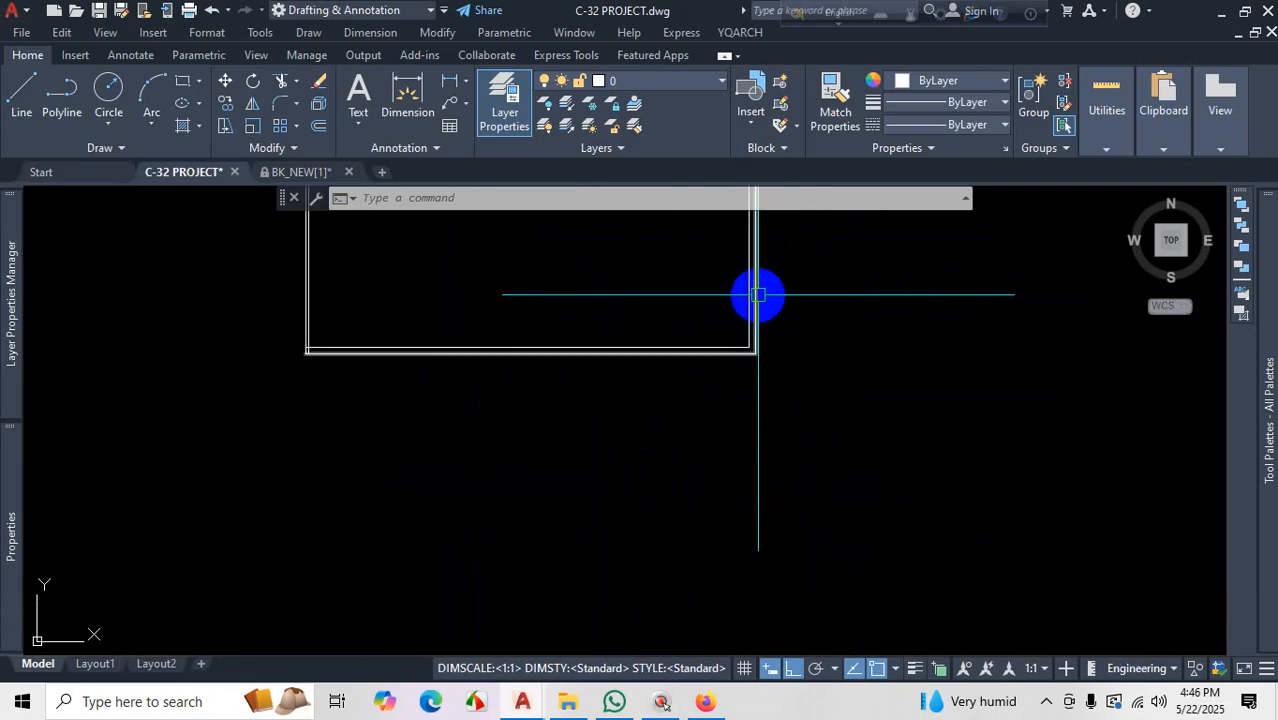
{"action": "key", "text": "ctrl+0"}
{"action": "scroll", "coordinate": [732, 431], "scroll_direction": "up", "scroll_amount": 3}
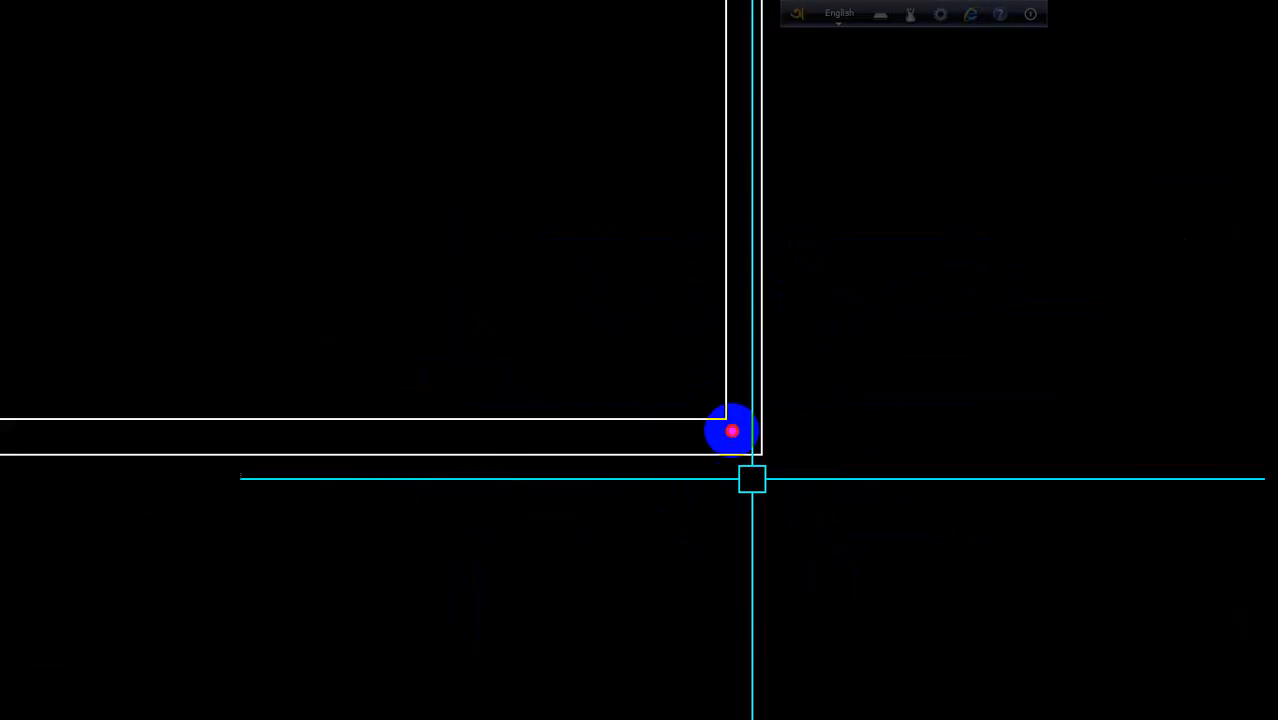
Examine how the inner and outer wall lines meet at the outline's lower-right corner
{"action": "left_click_drag", "start_coordinate": [718, 427], "coordinate": [727, 418]}
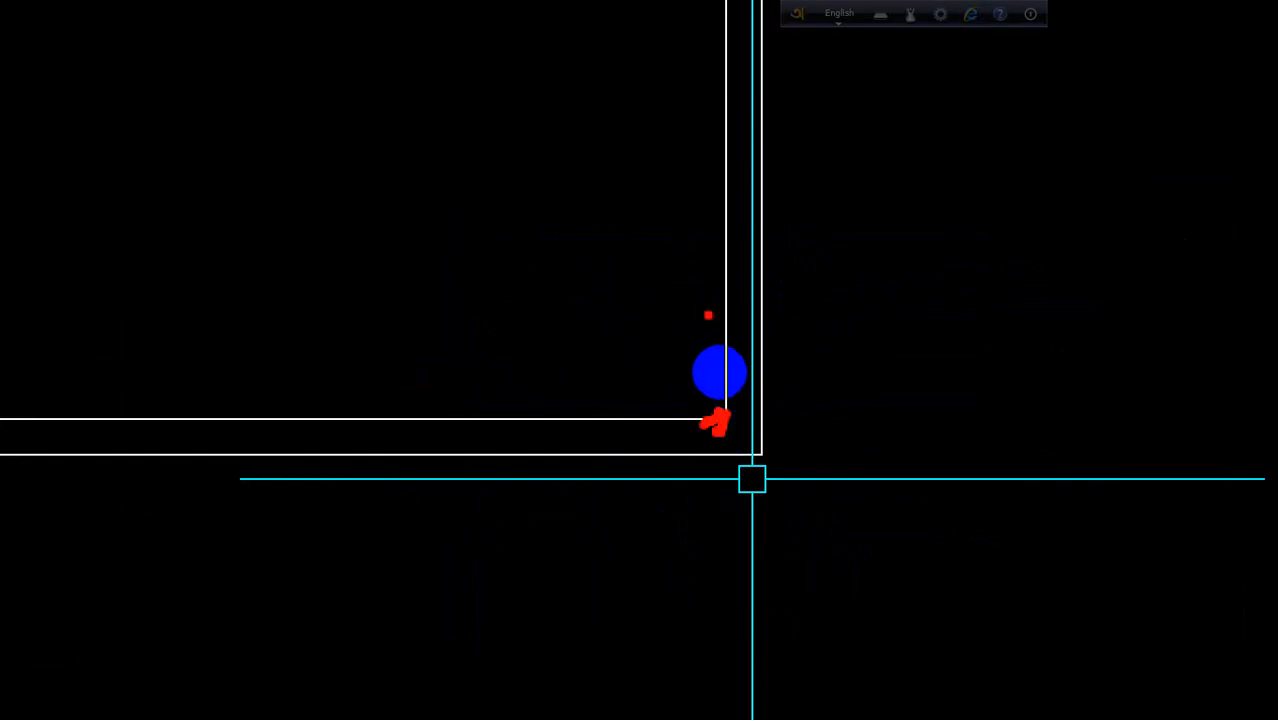
{"action": "left_click_drag", "start_coordinate": [719, 371], "coordinate": [716, 215]}
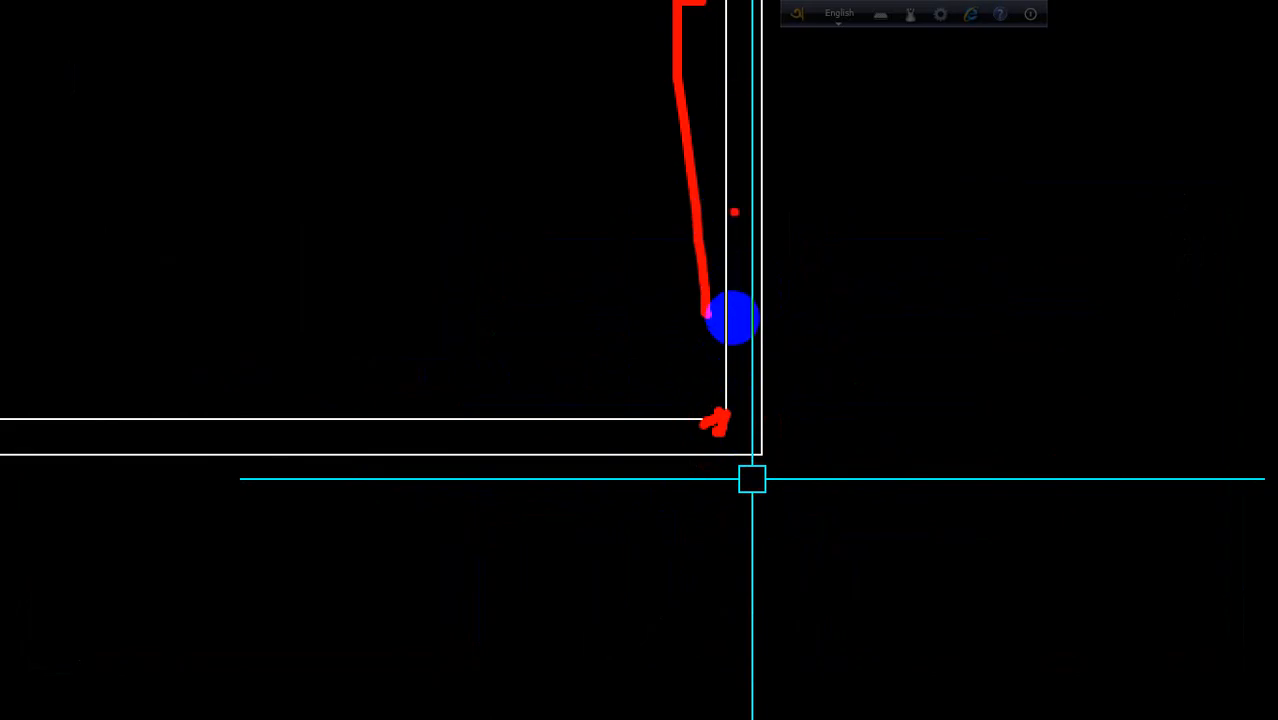
{"action": "key", "text": "Escape"}
{"action": "scroll", "coordinate": [739, 428], "scroll_direction": "down", "scroll_amount": 4}
{"action": "scroll", "coordinate": [714, 275], "scroll_direction": "up", "scroll_amount": 2}
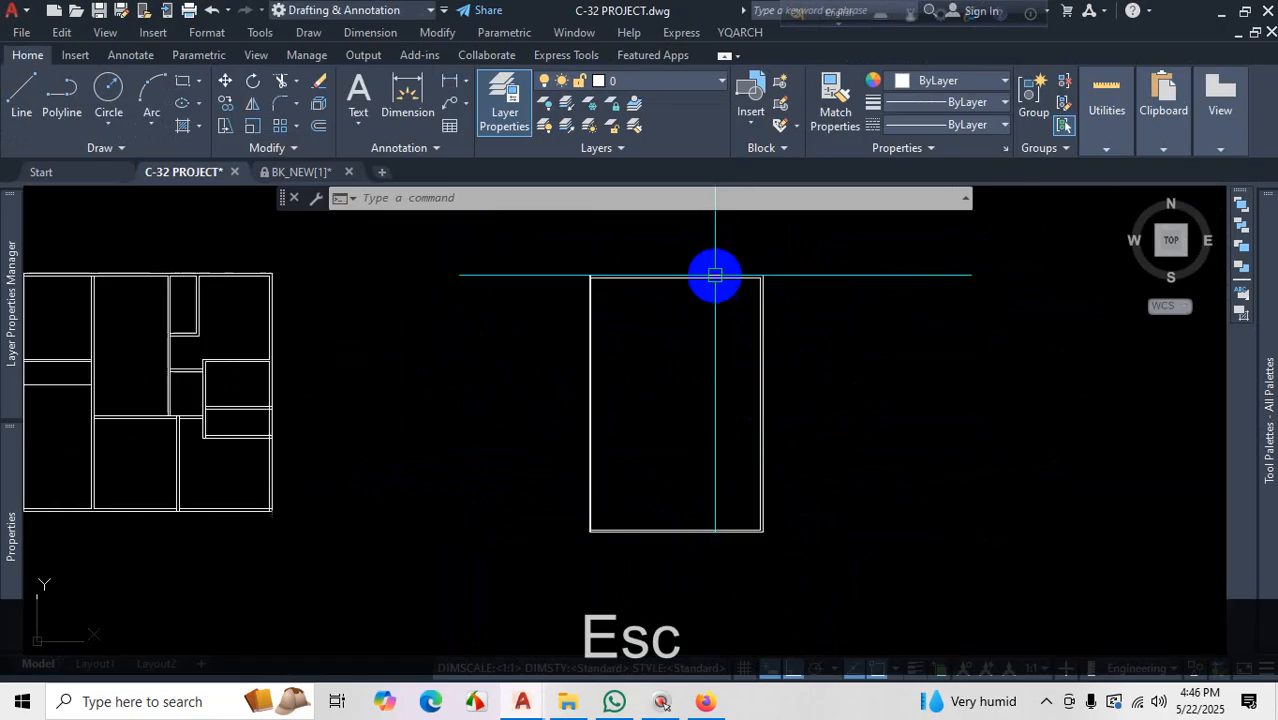
Locate the Explode command and read its description of breaking compound objects into components
{"action": "scroll", "coordinate": [714, 275], "scroll_direction": "up", "scroll_amount": 5}
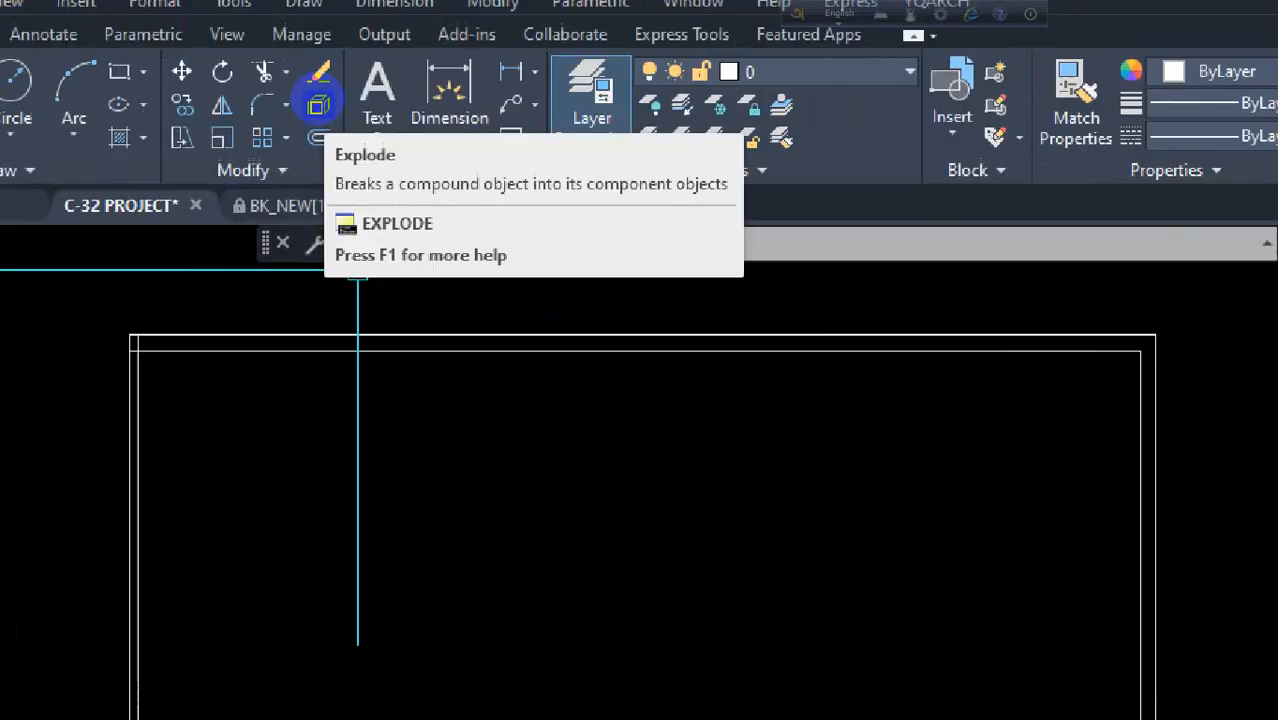
{"action": "left_click", "coordinate": [318, 102]}
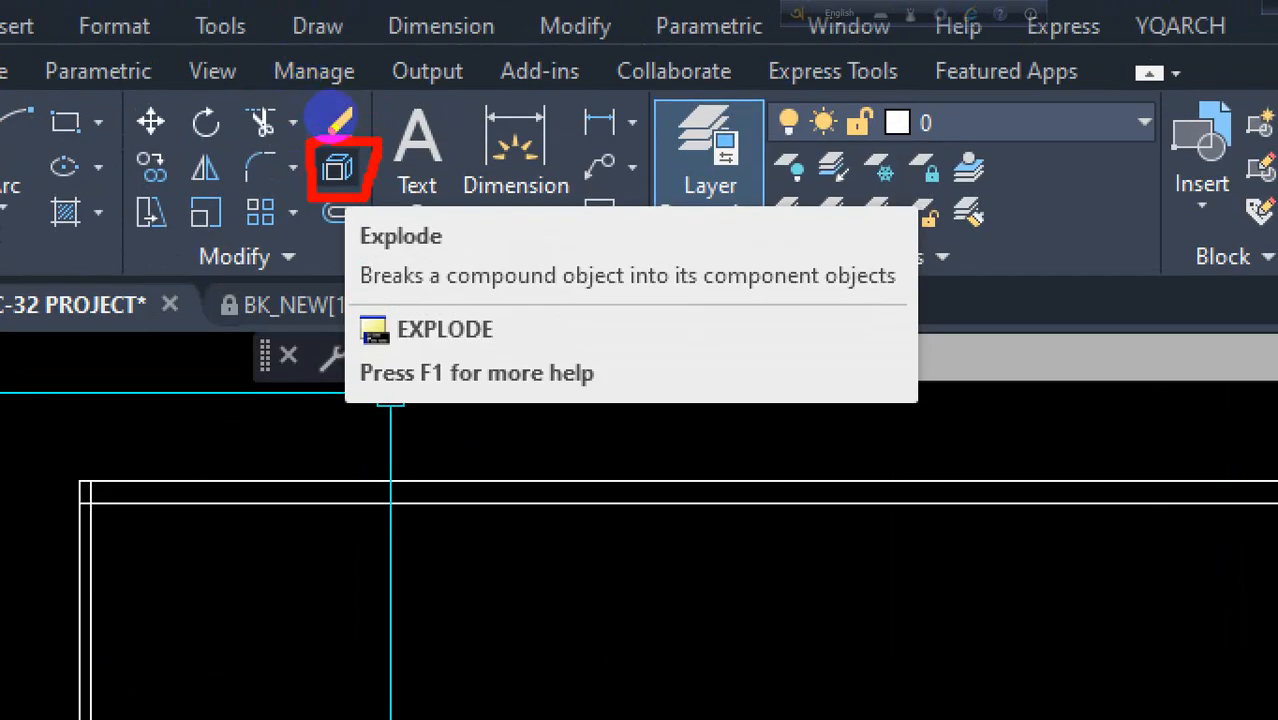
{"action": "mouse_move", "coordinate": [371, 160]}
{"action": "left_mouse_down"}
{"action": "mouse_move", "coordinate": [518, 516]}
{"action": "mouse_move", "coordinate": [607, 457]}
{"action": "mouse_move", "coordinate": [675, 588]}
{"action": "left_mouse_up"}
{"action": "left_click_drag", "start_coordinate": [572, 407], "coordinate": [668, 421]}
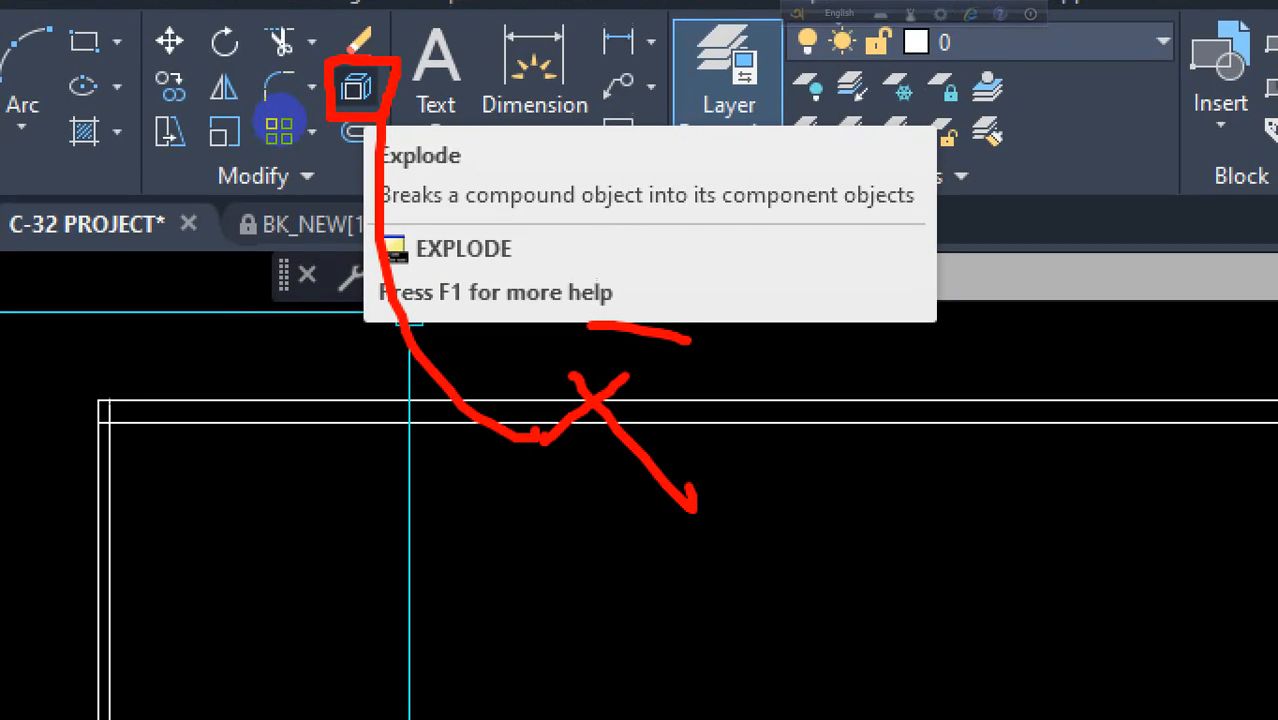
{"action": "key", "text": "ctrl+1"}
{"action": "key", "text": "Escape"}
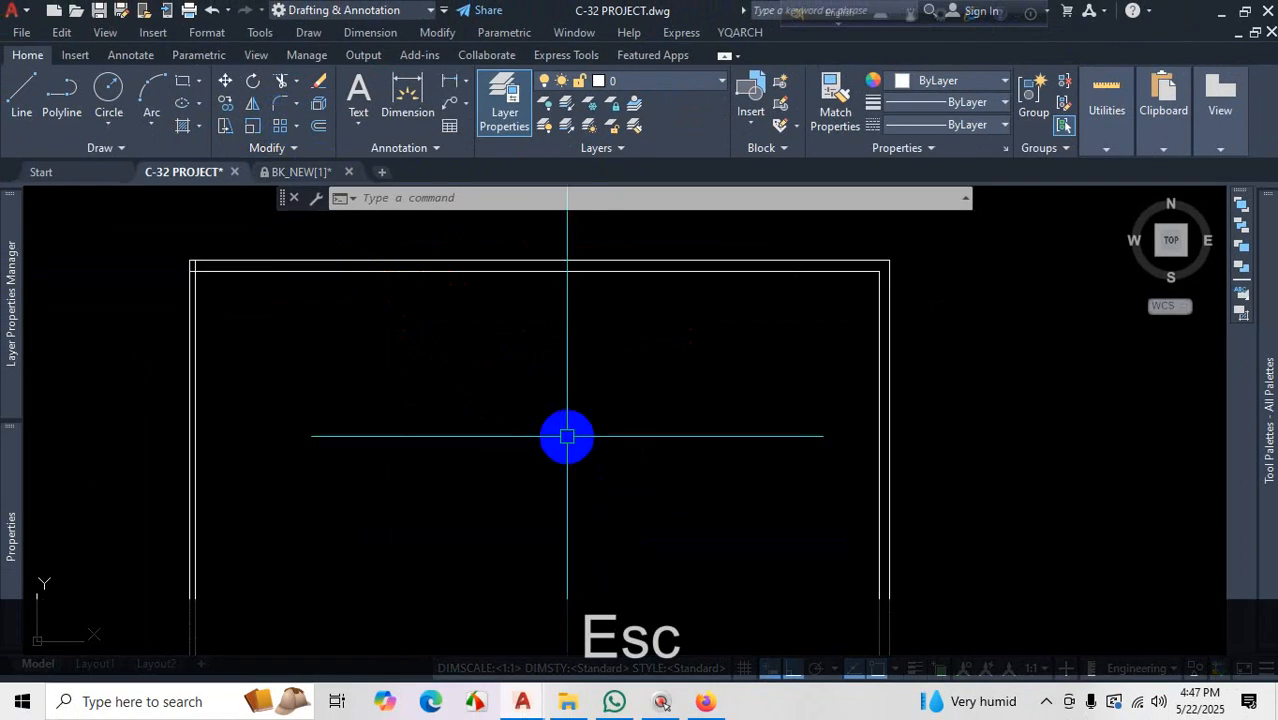
Select both outline polylines across the right-hand wall, examine their full extent, and clear the selection
{"action": "scroll", "coordinate": [620, 390], "scroll_direction": "down", "scroll_amount": 4}
{"action": "scroll", "coordinate": [736, 414], "scroll_direction": "down", "scroll_amount": 4}
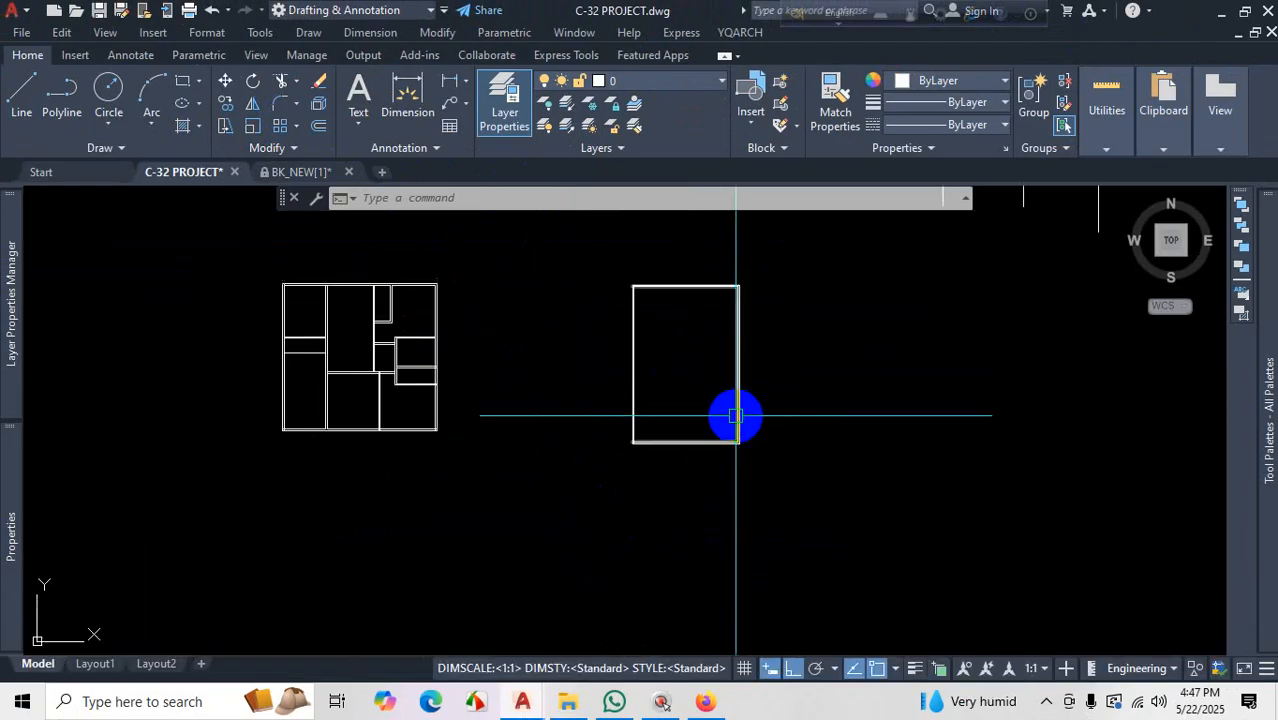
{"action": "scroll", "coordinate": [736, 414], "scroll_direction": "up", "scroll_amount": 7}
{"action": "left_click", "coordinate": [812, 373]}
{"action": "left_click", "coordinate": [744, 384]}
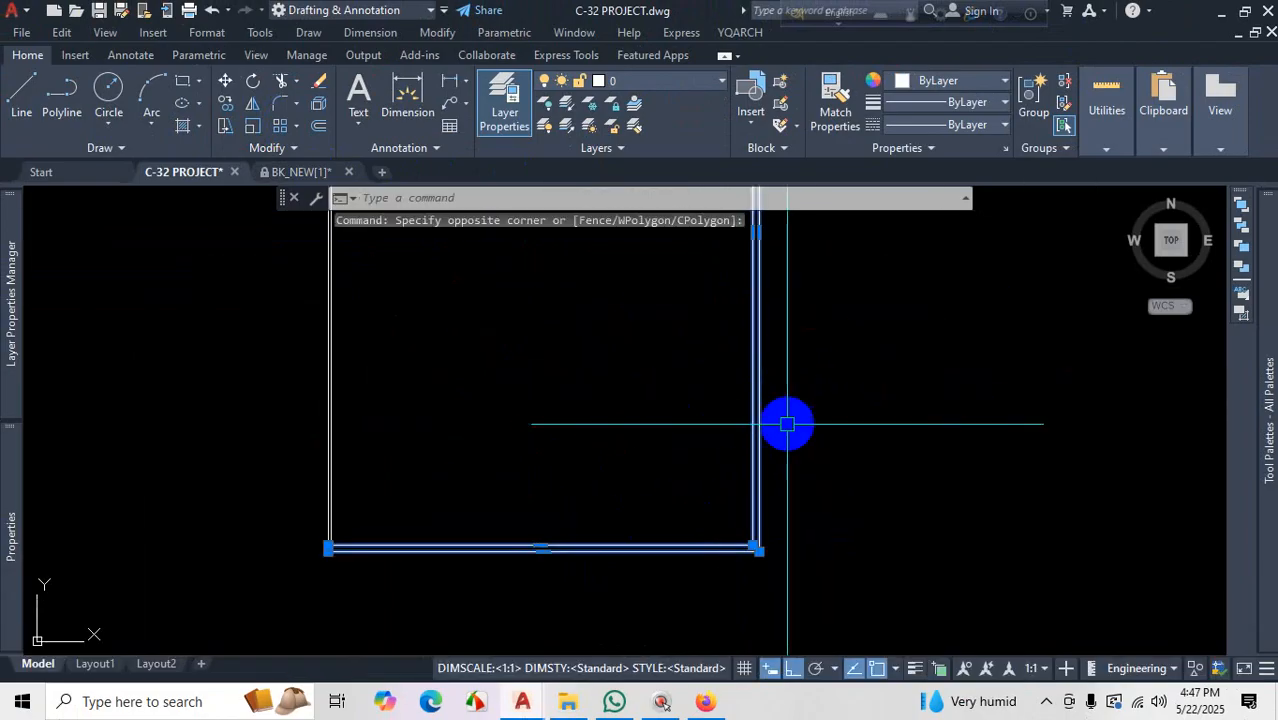
{"action": "scroll", "coordinate": [785, 422], "scroll_direction": "down", "scroll_amount": 4}
{"action": "scroll", "coordinate": [736, 410], "scroll_direction": "up", "scroll_amount": 5}
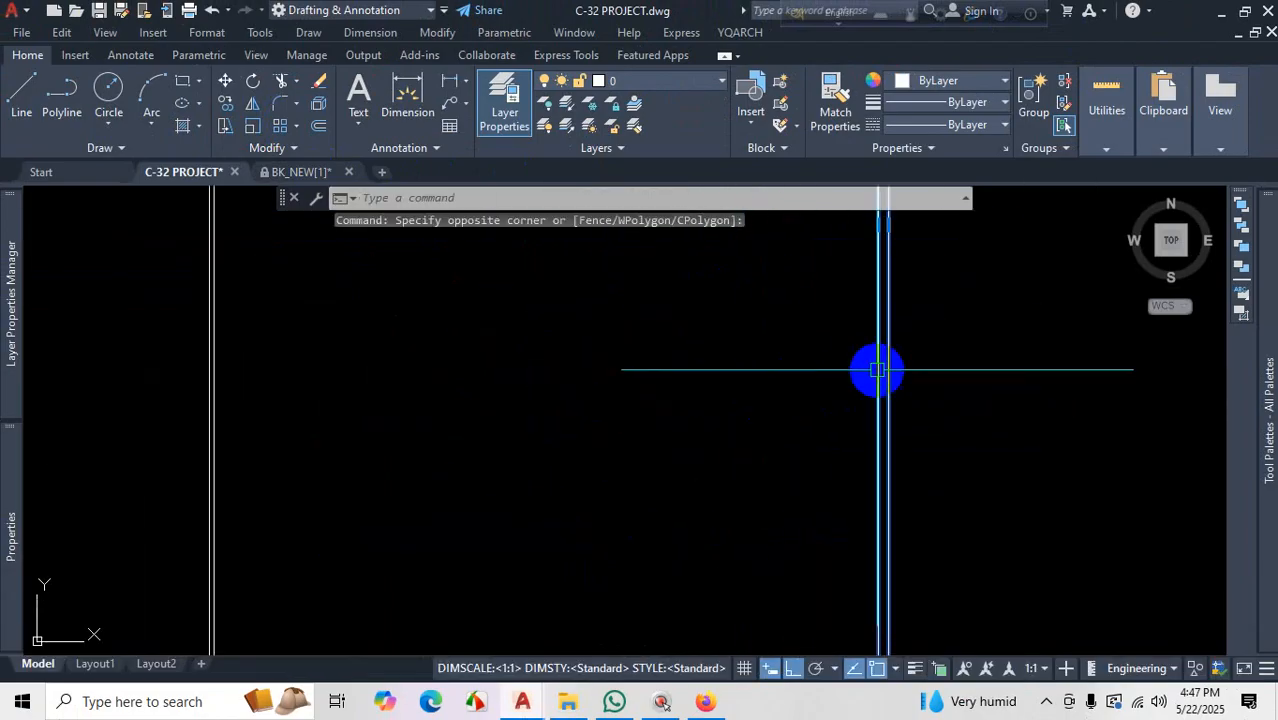
{"action": "scroll", "coordinate": [752, 420], "scroll_direction": "down", "scroll_amount": 5}
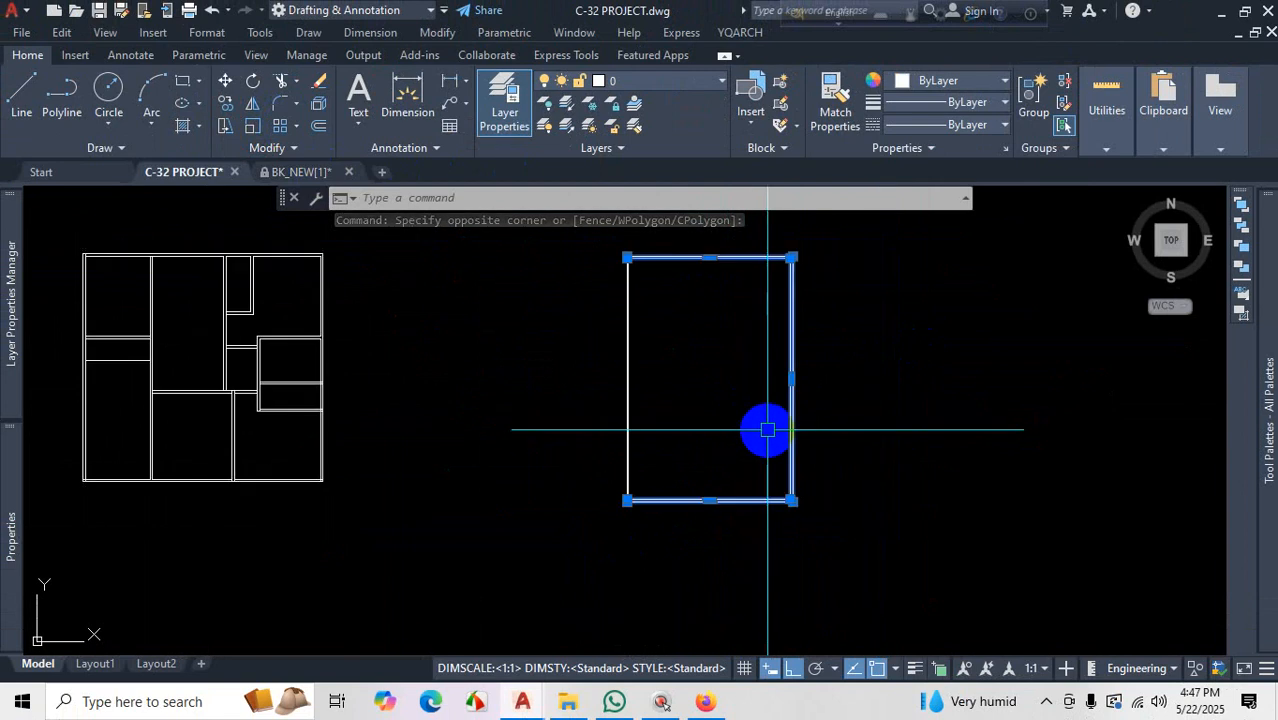
{"action": "scroll", "coordinate": [730, 442], "scroll_direction": "up", "scroll_amount": 2}
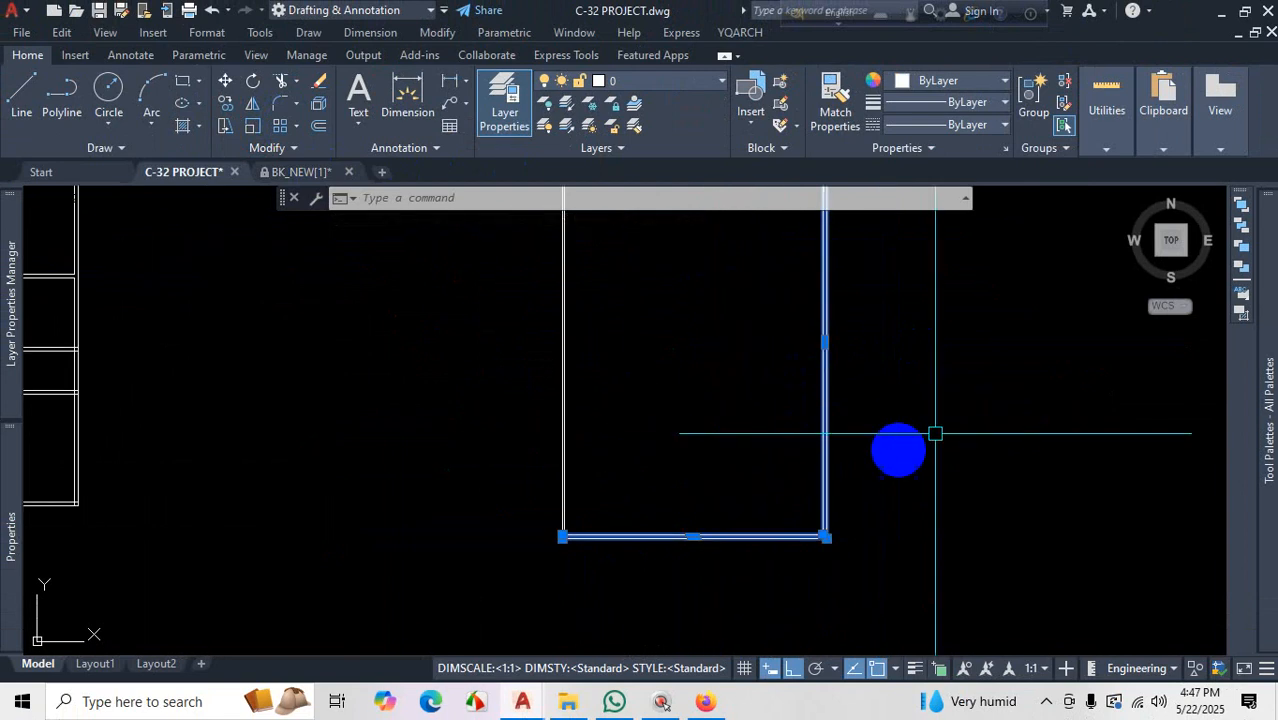
{"action": "key", "text": "Escape"}
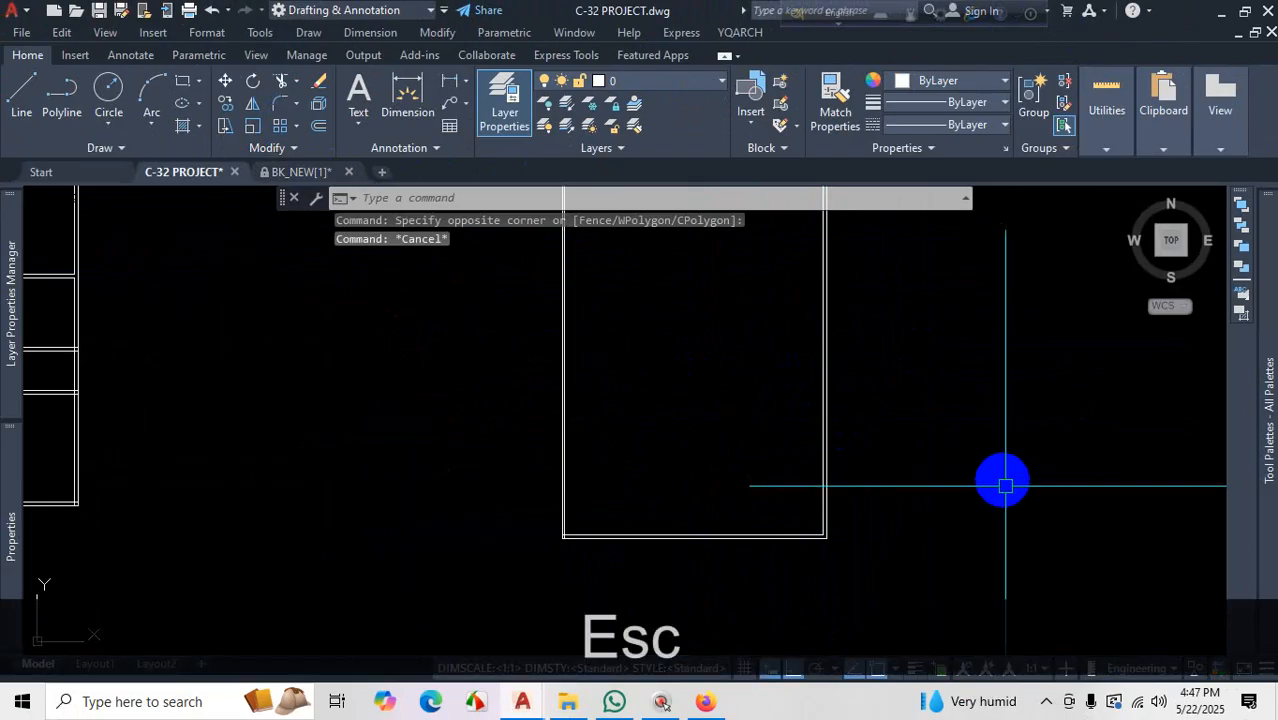
{"action": "left_click", "coordinate": [1044, 704]}
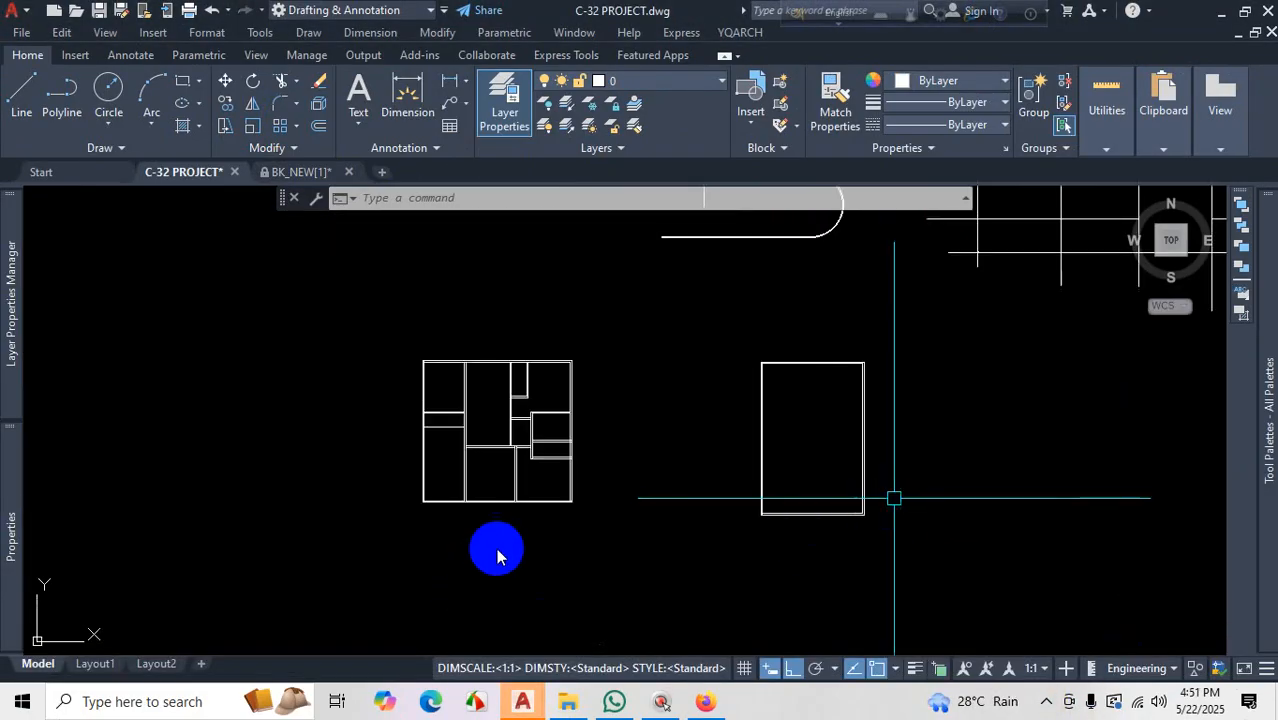
{"action": "left_click", "coordinate": [476, 540]}
{"action": "key", "text": "Escape"}
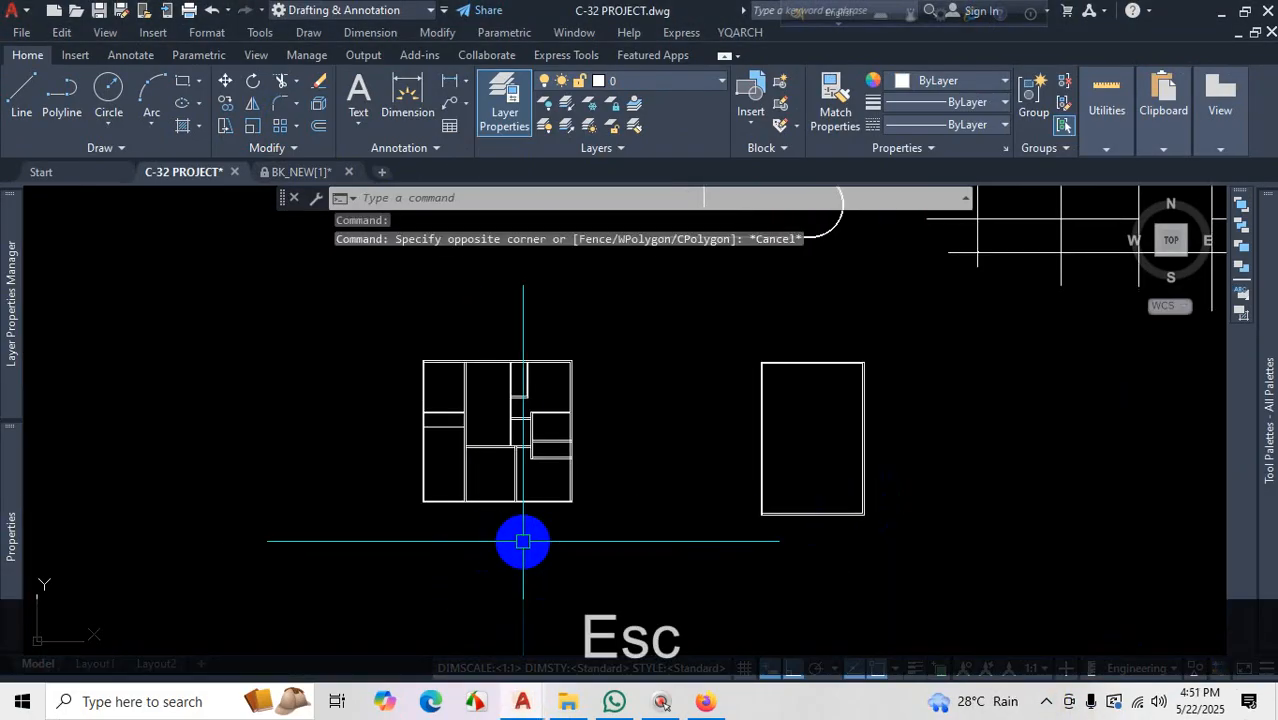
Select only the inner polyline of the half-plan outline, examine which walls it joins, and clear the selection
{"action": "scroll", "coordinate": [865, 337], "scroll_direction": "up", "scroll_amount": 8}
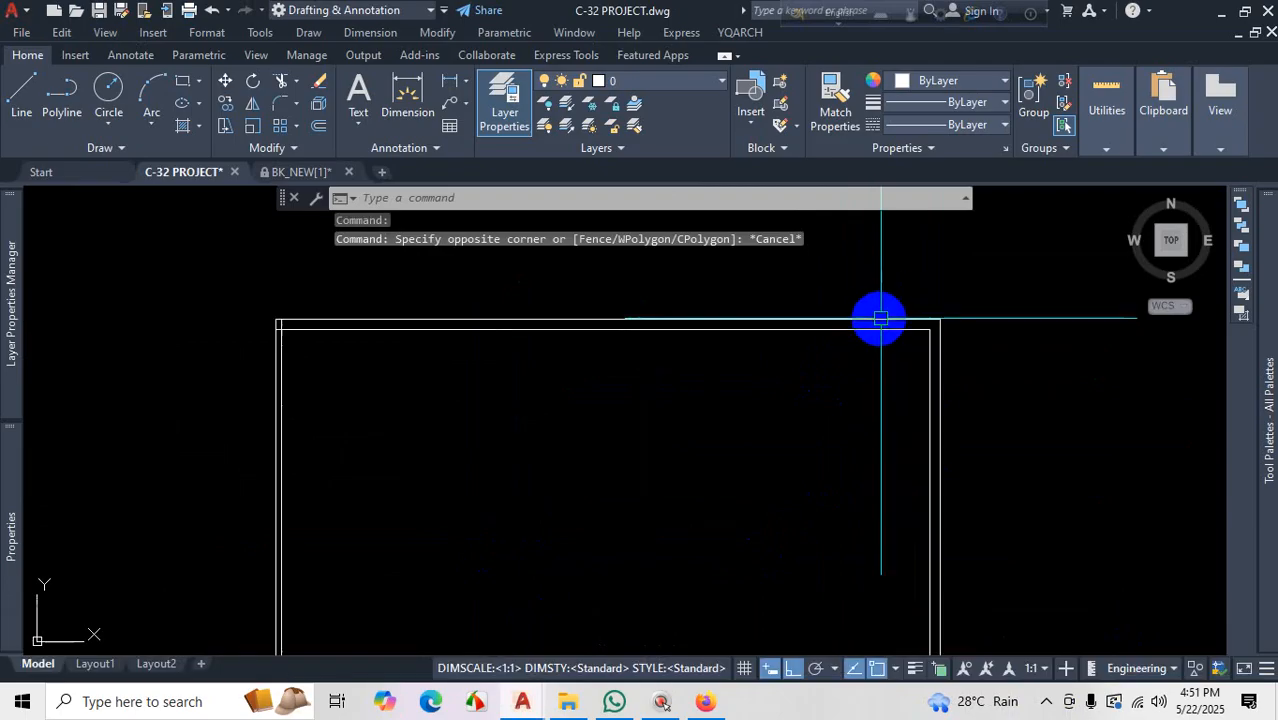
{"action": "left_click", "coordinate": [890, 333]}
{"action": "scroll", "coordinate": [847, 417], "scroll_direction": "down", "scroll_amount": 6}
{"action": "scroll", "coordinate": [813, 494], "scroll_direction": "up", "scroll_amount": 4}
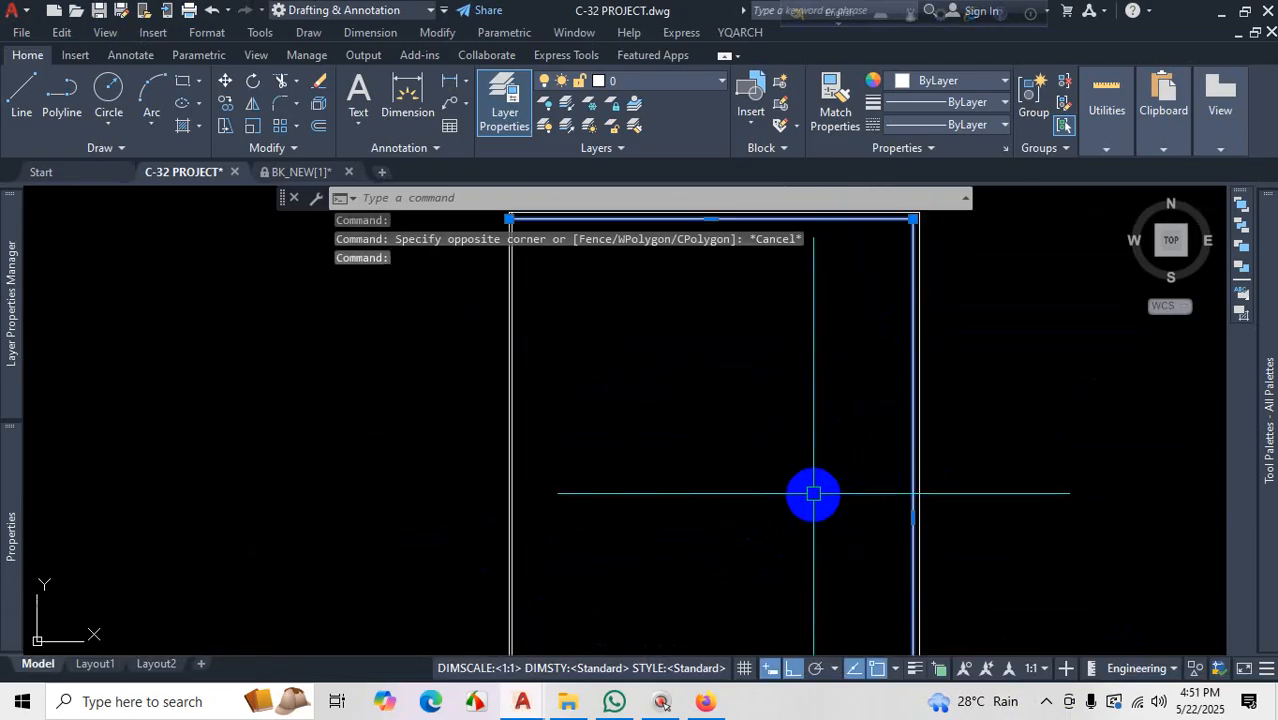
{"action": "scroll", "coordinate": [734, 386], "scroll_direction": "down", "scroll_amount": 2}
{"action": "scroll", "coordinate": [824, 320], "scroll_direction": "down", "scroll_amount": 4}
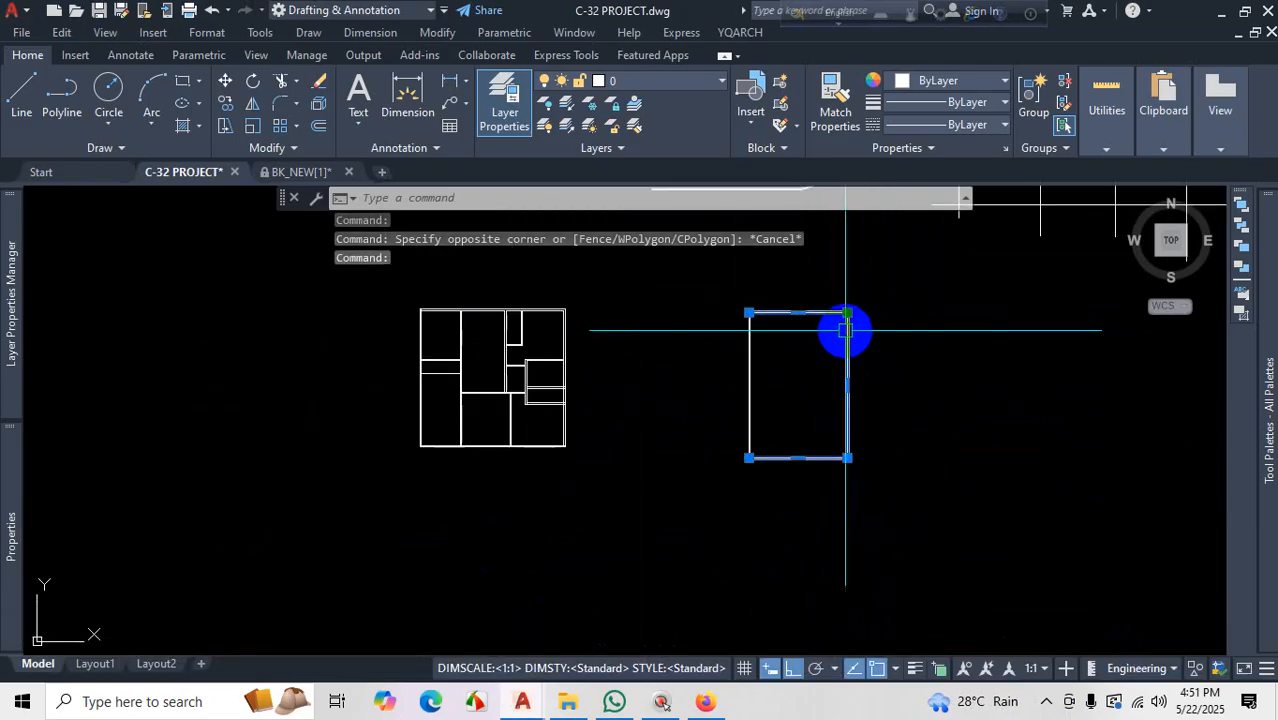
{"action": "scroll", "coordinate": [794, 341], "scroll_direction": "up", "scroll_amount": 6}
{"action": "scroll", "coordinate": [794, 341], "scroll_direction": "up", "scroll_amount": 2}
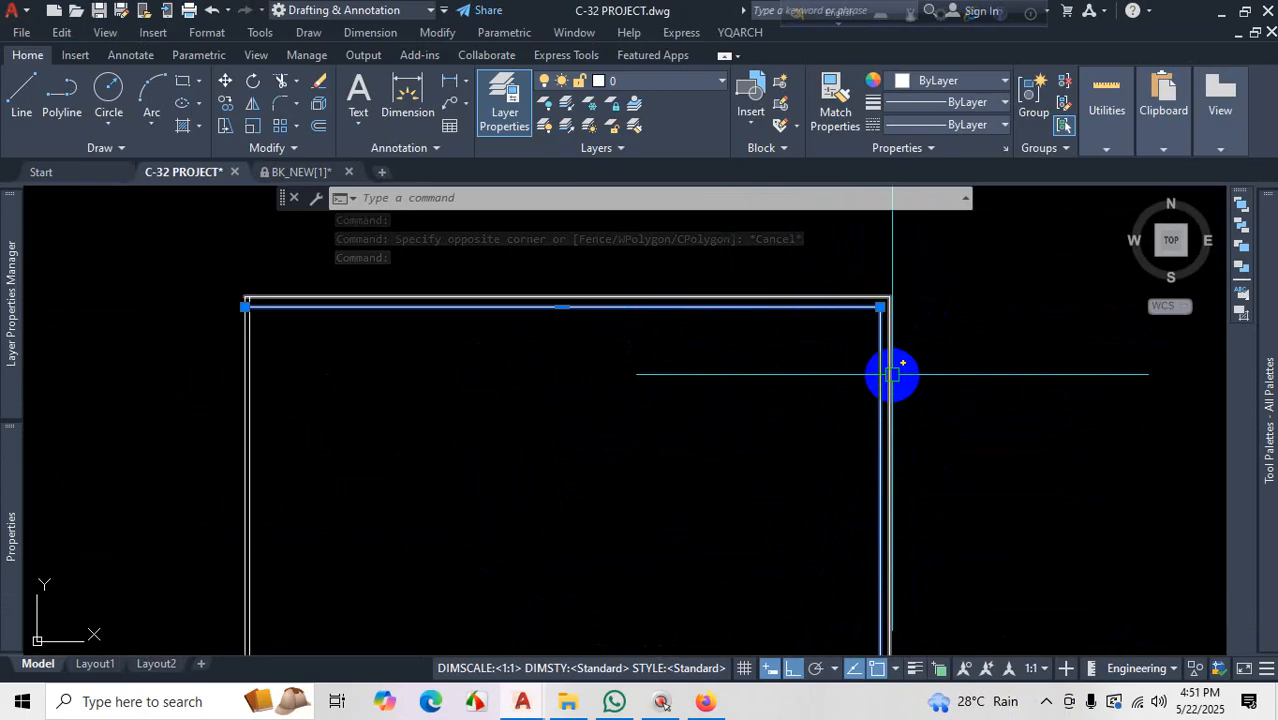
{"action": "key", "text": "Escape"}
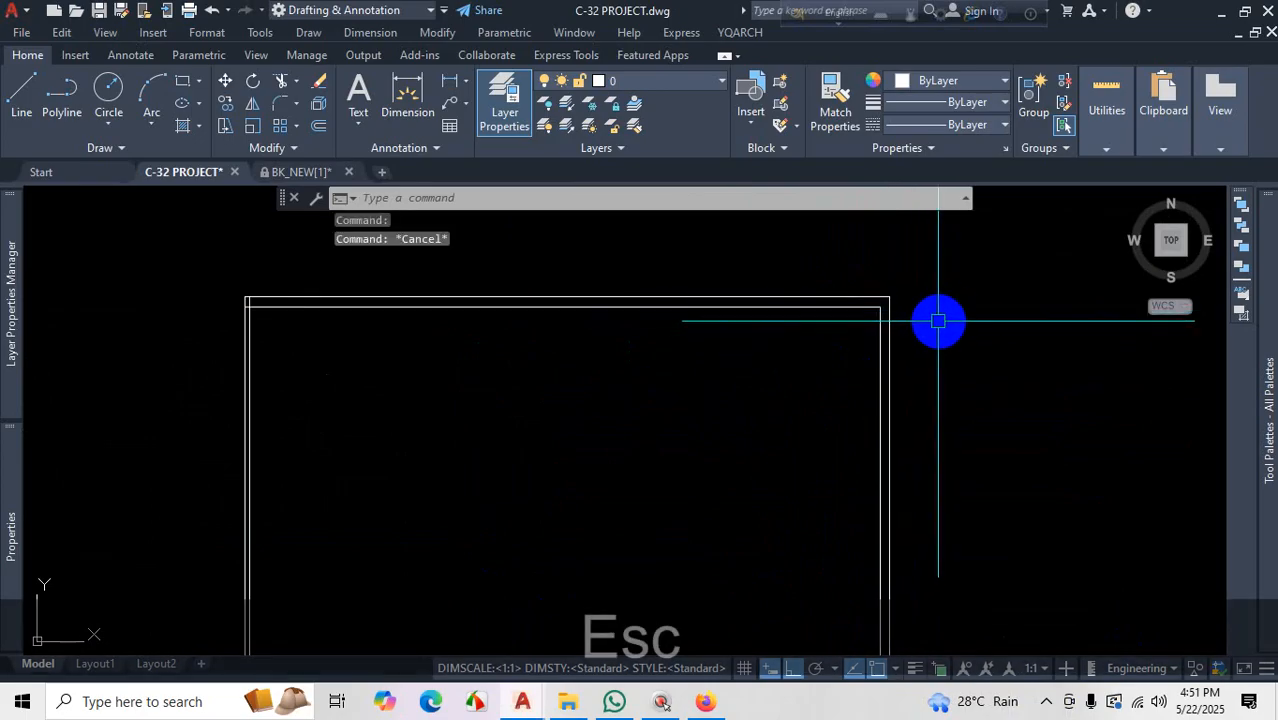
Select both outline polylines with a crossing window at the upper-right corner, clear them, and check the inner polyline alone
{"action": "left_click", "coordinate": [941, 357]}
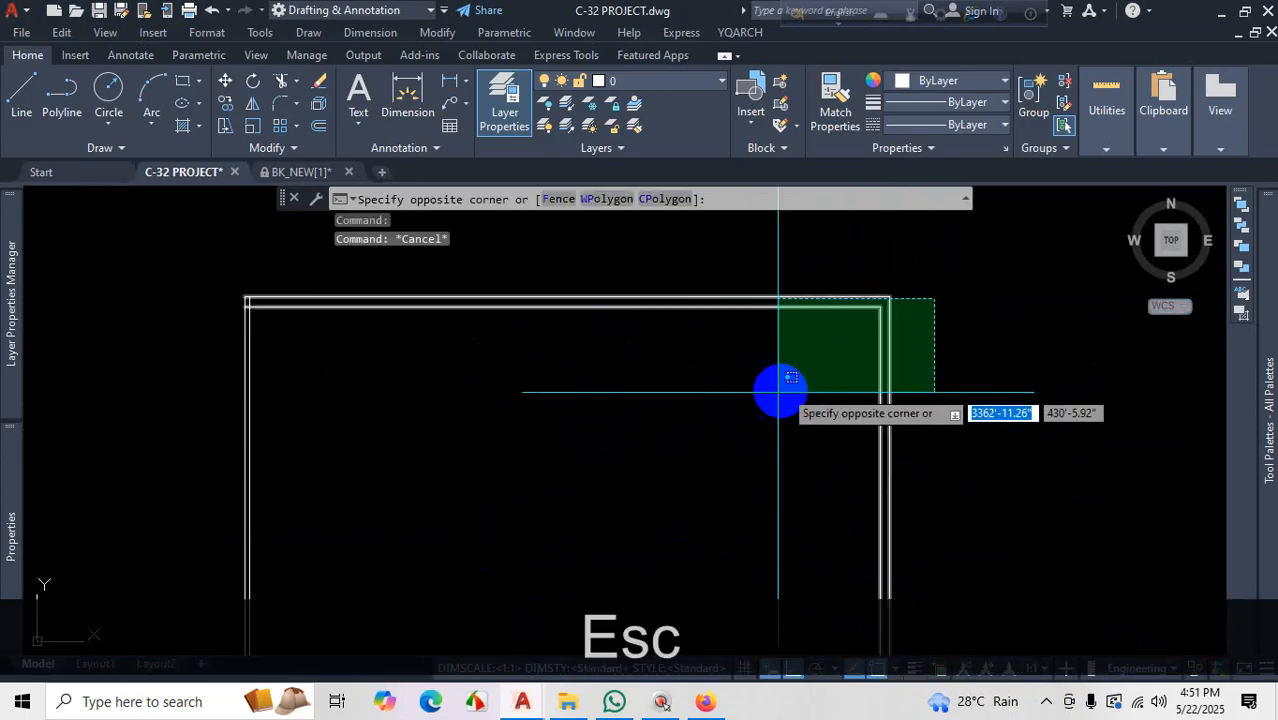
{"action": "left_click", "coordinate": [772, 392]}
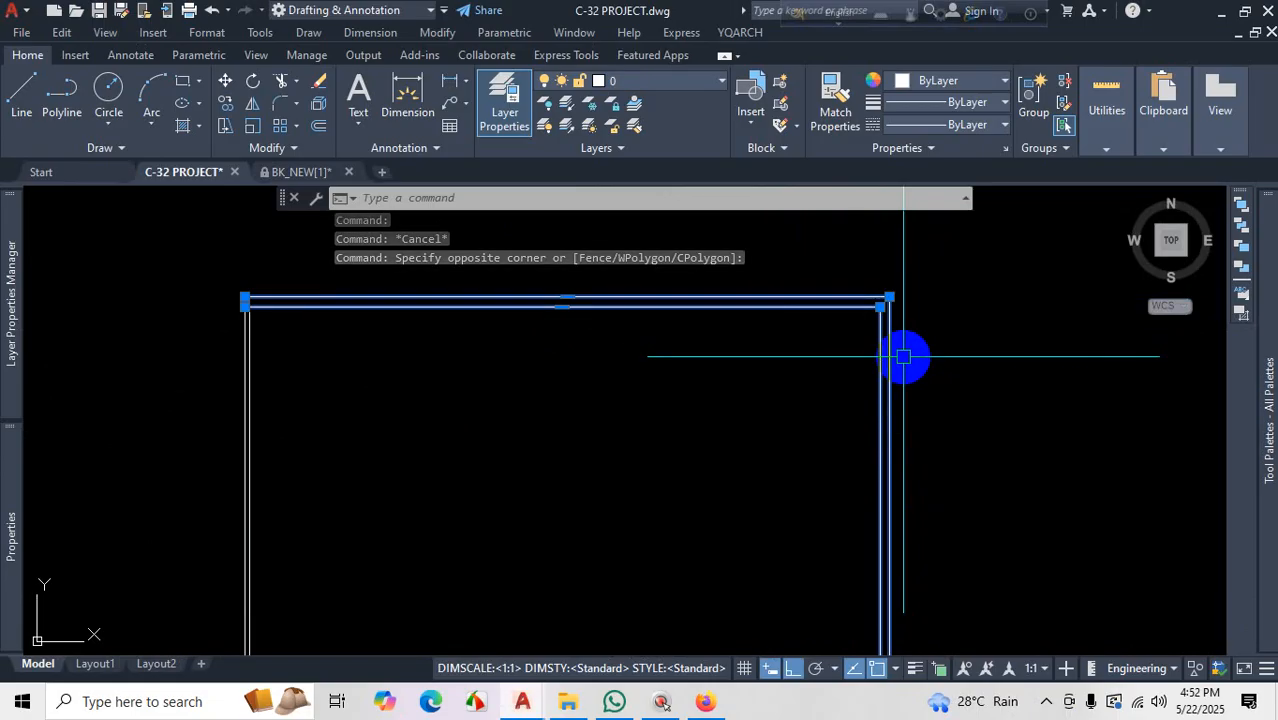
{"action": "key", "text": "Escape"}
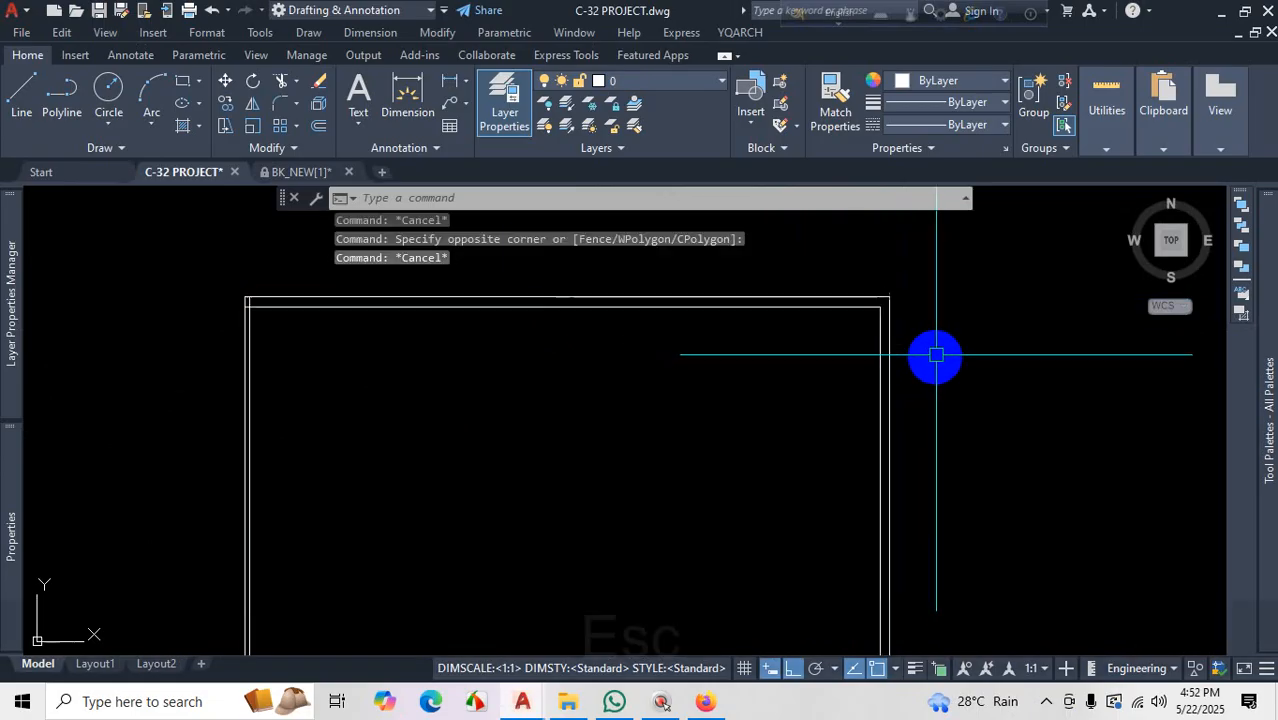
{"action": "scroll", "coordinate": [833, 397], "scroll_direction": "up", "scroll_amount": 2}
{"action": "scroll", "coordinate": [893, 375], "scroll_direction": "down", "scroll_amount": 2}
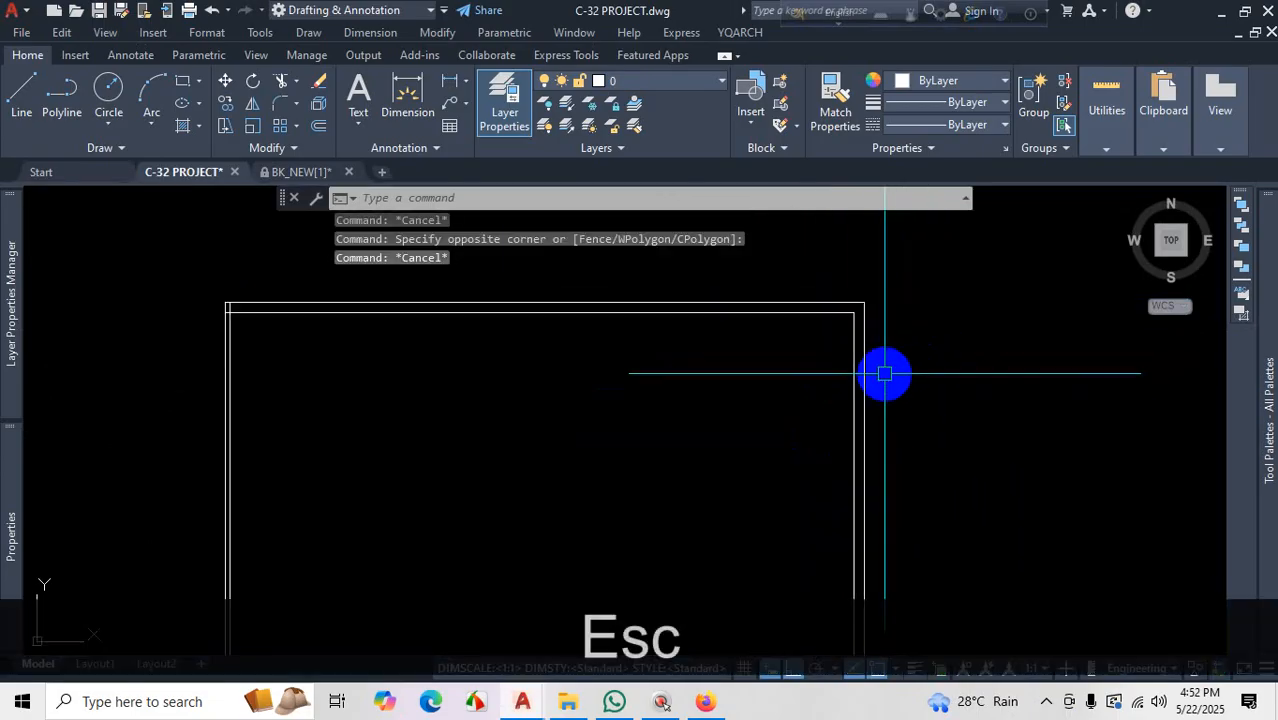
{"action": "scroll", "coordinate": [872, 386], "scroll_direction": "up", "scroll_amount": 2}
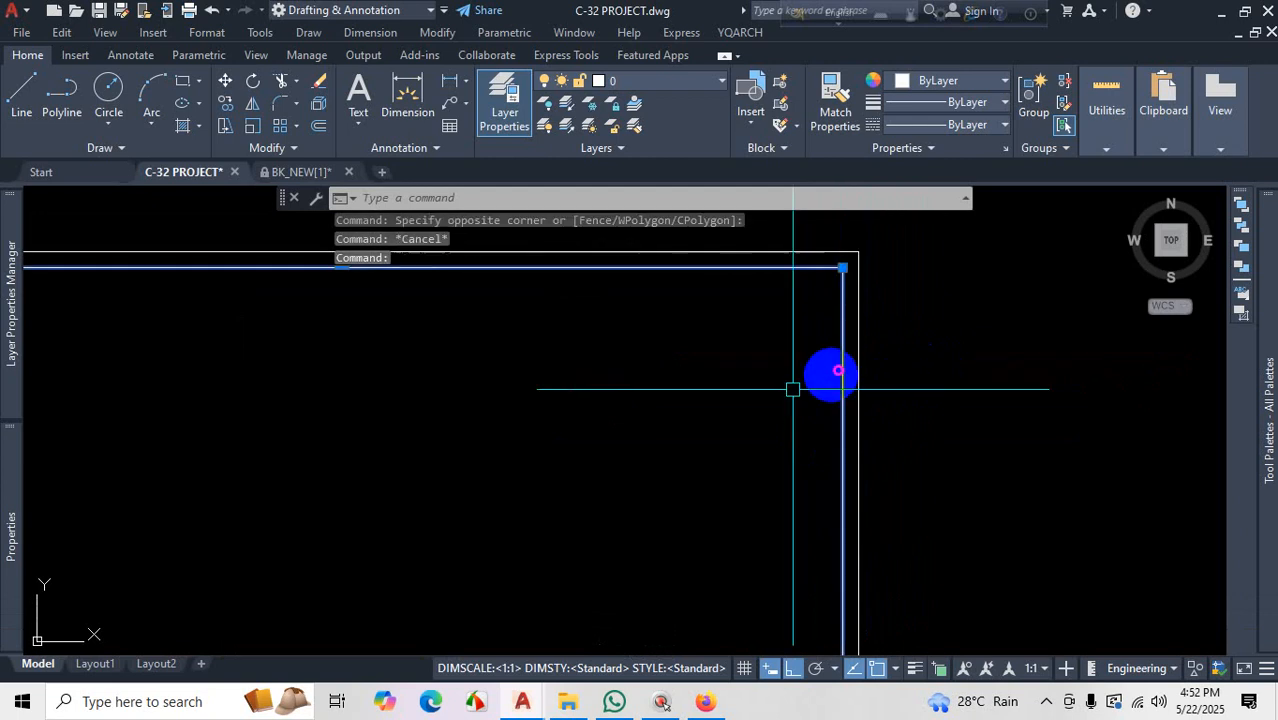
{"action": "key", "text": "Escape"}
Try selection windows that do not fully enclose the outline around its upper-right corner
{"action": "scroll", "coordinate": [800, 432], "scroll_direction": "down", "scroll_amount": 2}
{"action": "left_click", "coordinate": [632, 286]}
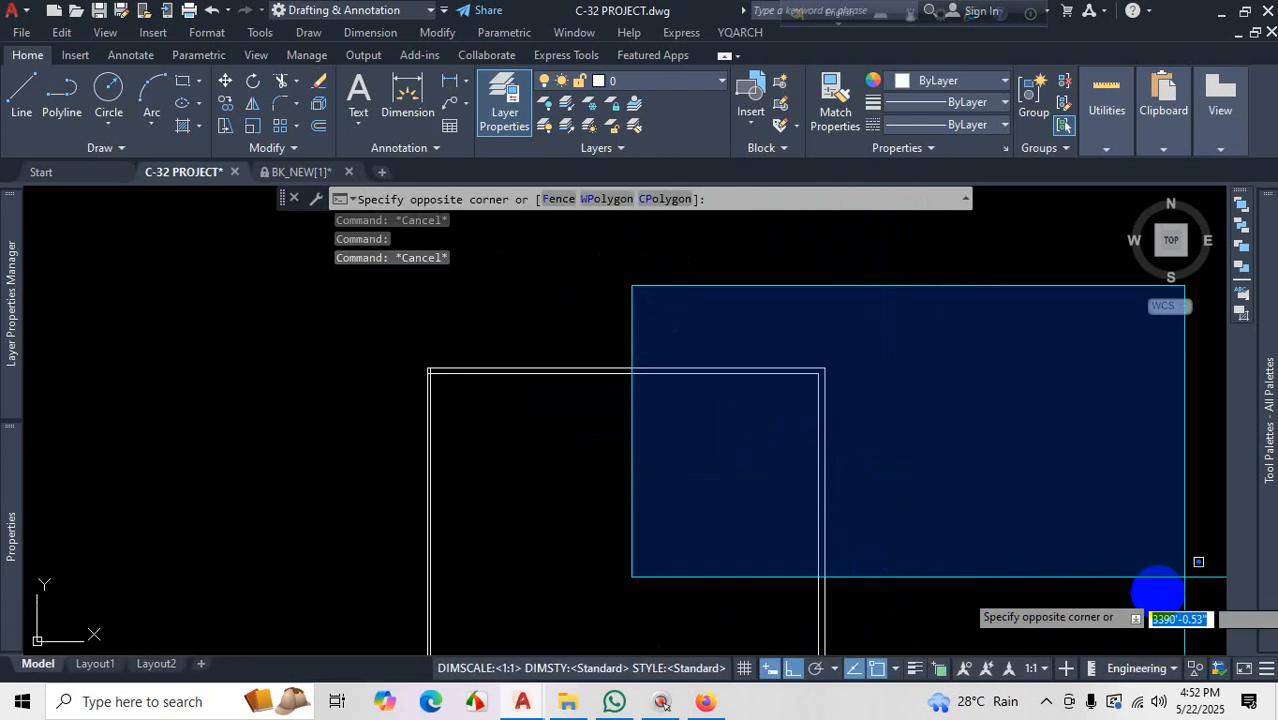
{"action": "left_click", "coordinate": [670, 502]}
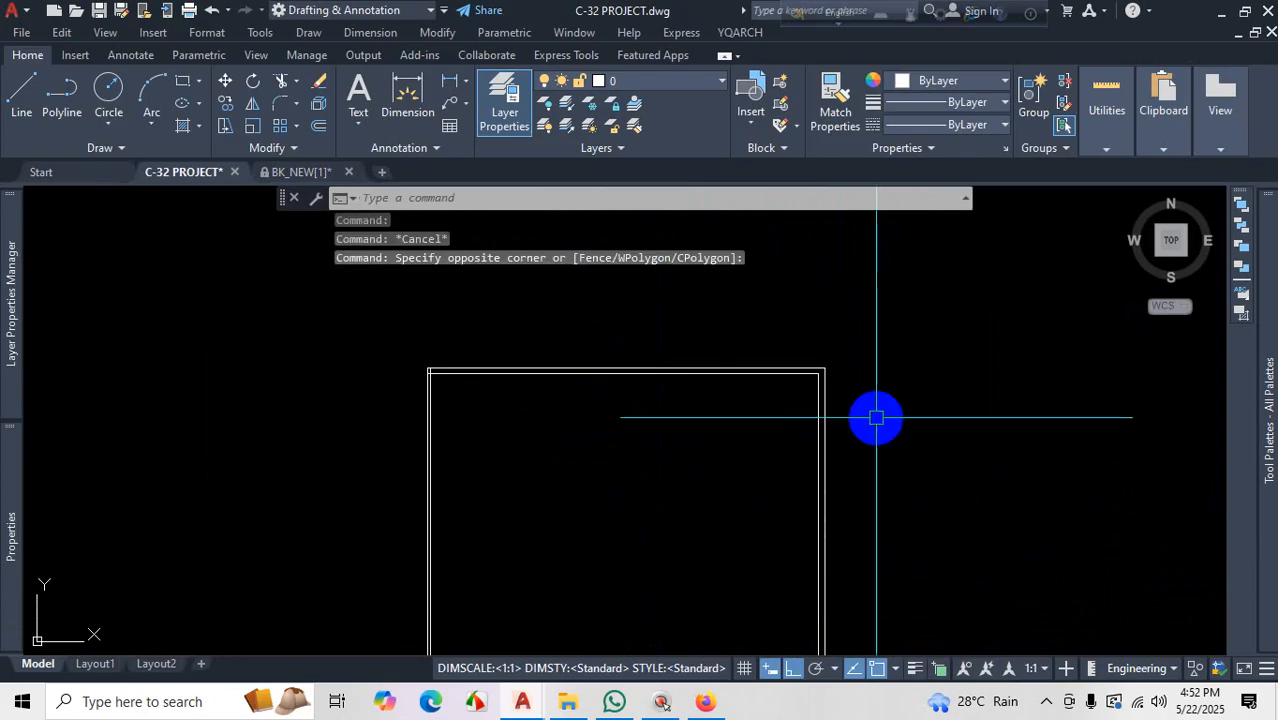
{"action": "left_click", "coordinate": [910, 405]}
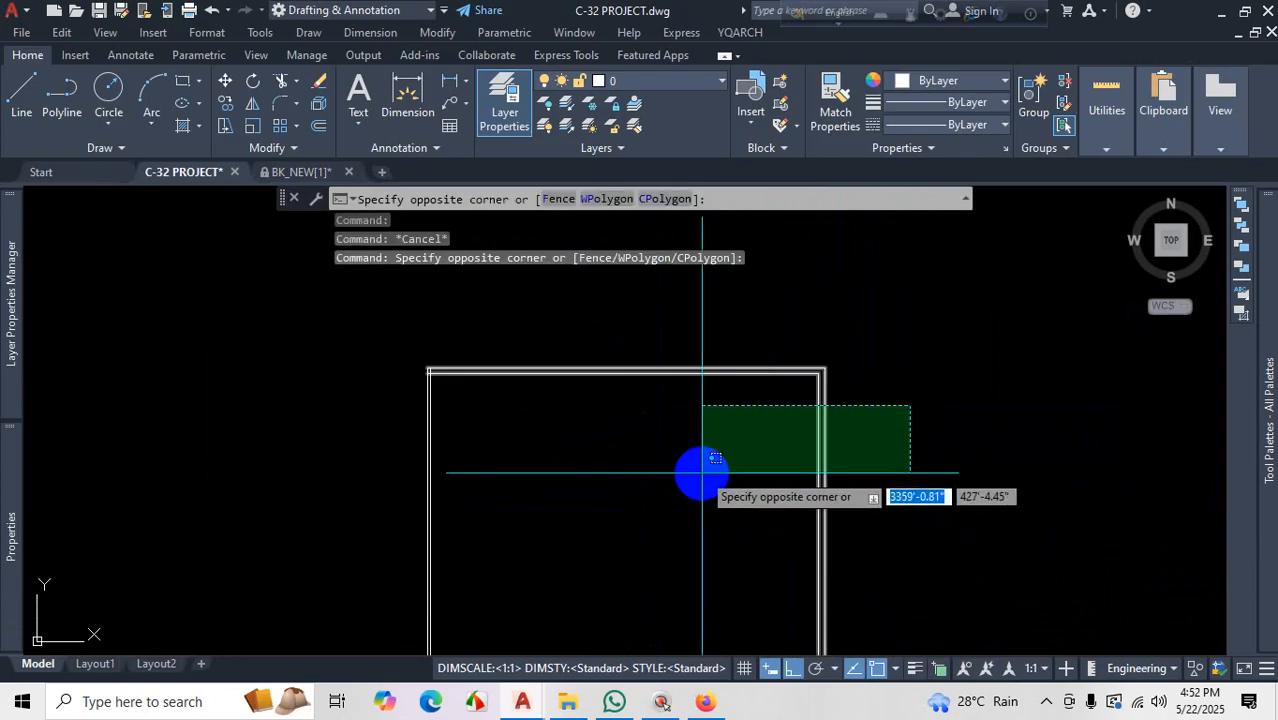
{"action": "left_click", "coordinate": [985, 465]}
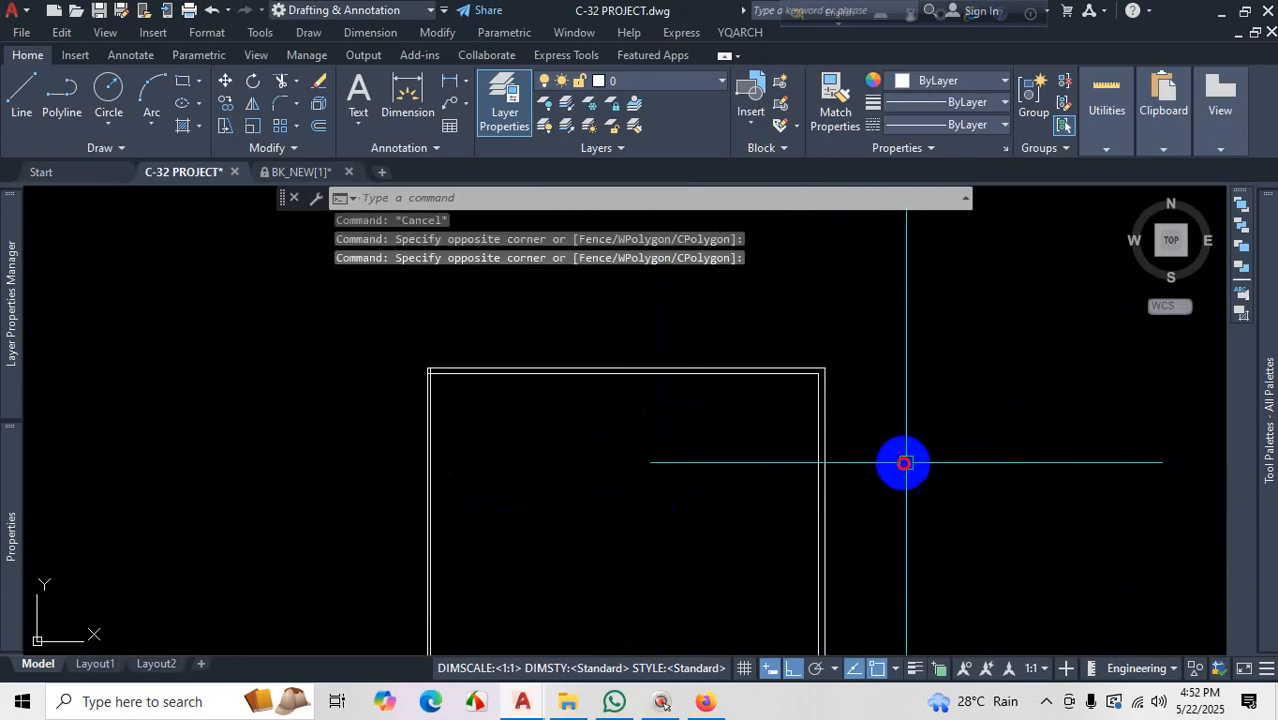
Pick the inner and outer outline polylines individually and clear the selection
{"action": "left_click", "coordinate": [816, 443]}
{"action": "scroll", "coordinate": [820, 440], "scroll_direction": "up", "scroll_amount": 2}
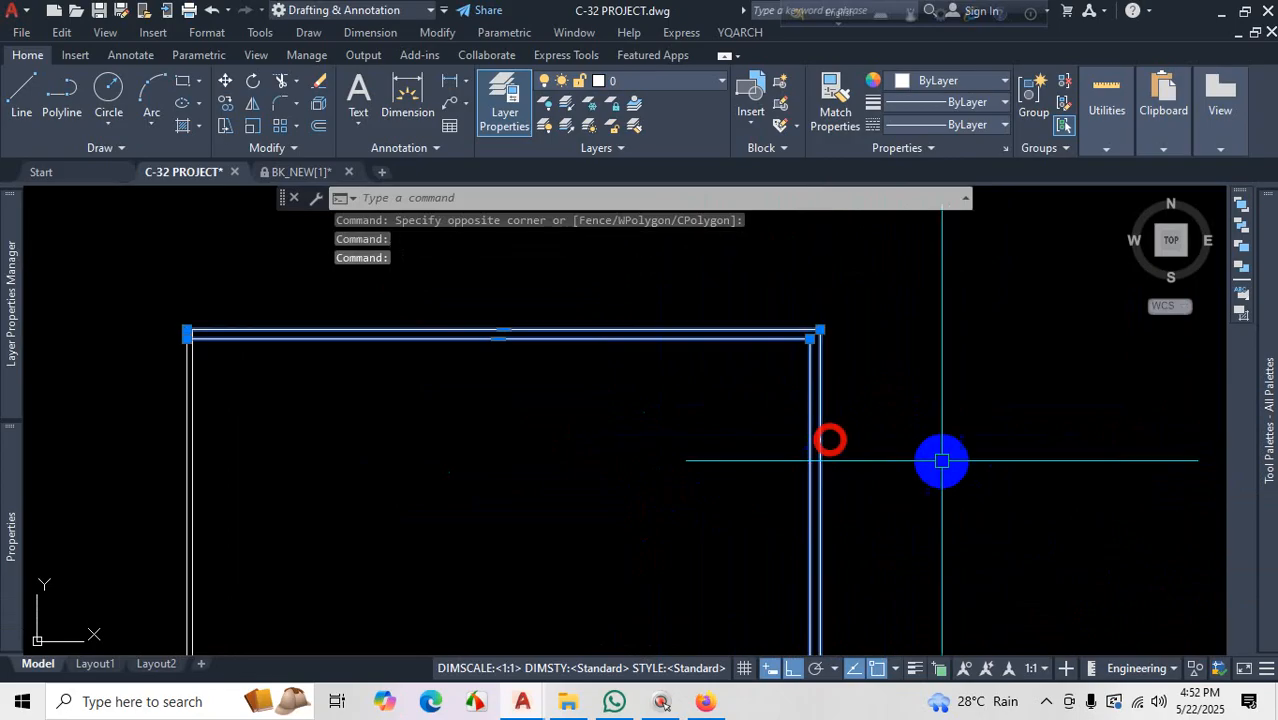
{"action": "key", "text": "Escape"}
Select both outline polylines with a crossing window over the upper part of the right-hand wall
{"action": "left_click", "coordinate": [898, 390]}
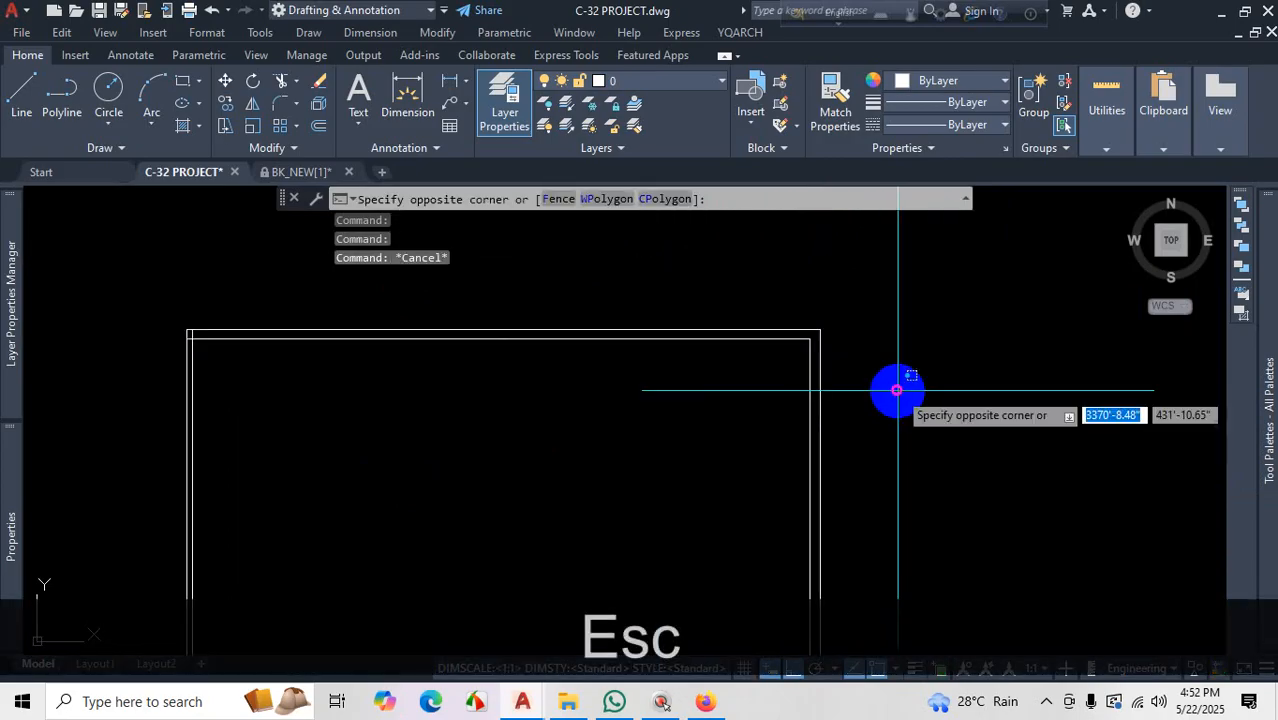
{"action": "left_click", "coordinate": [708, 498]}
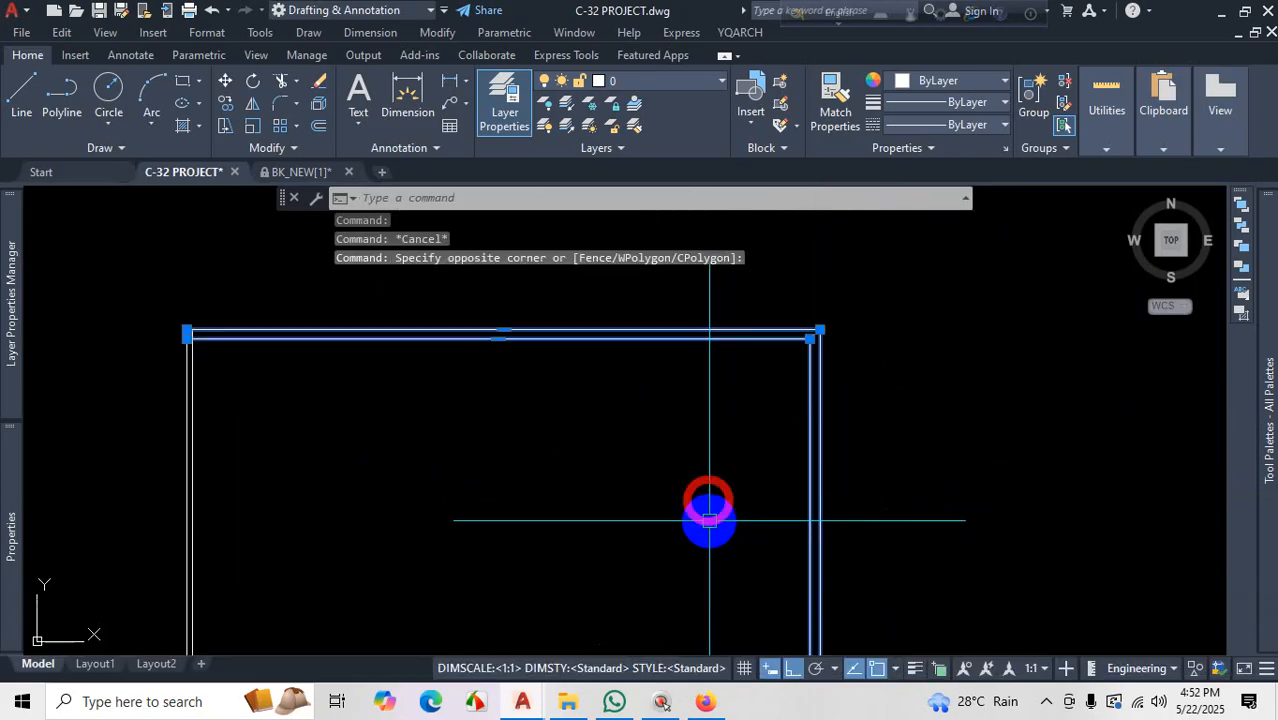
{"action": "scroll", "coordinate": [837, 481], "scroll_direction": "down", "scroll_amount": 2}
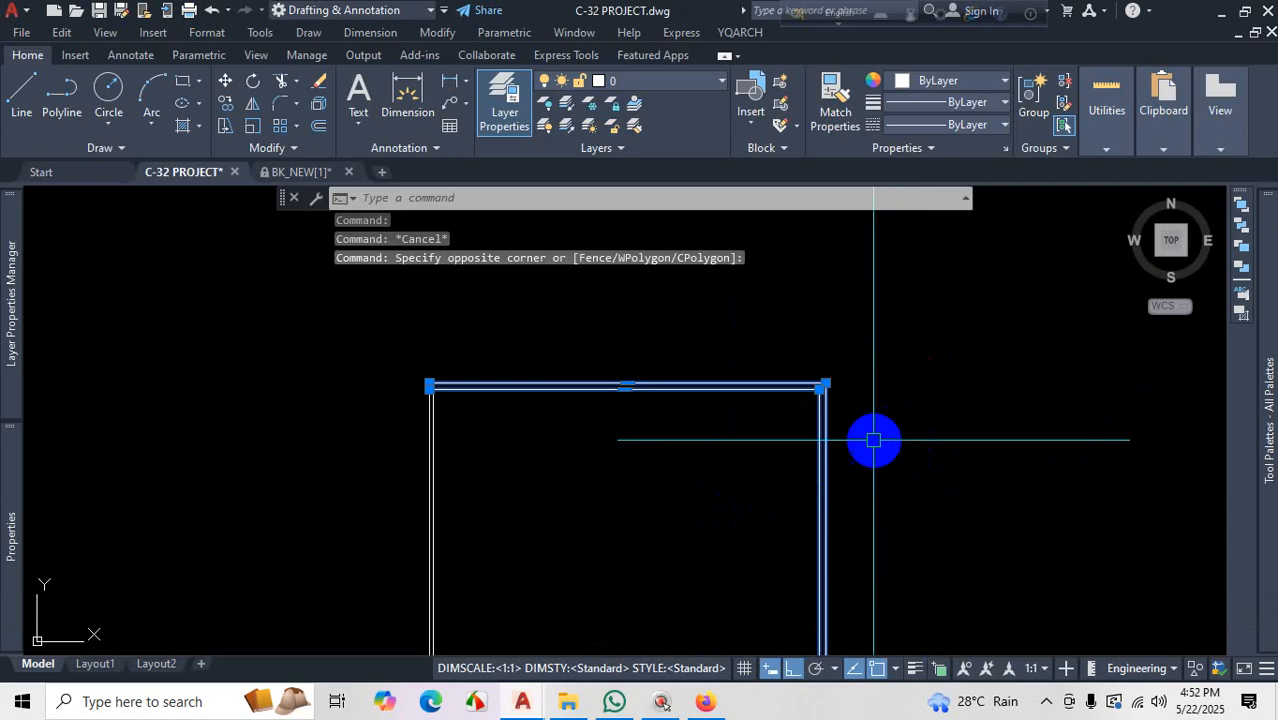
{"action": "left_click", "coordinate": [891, 419]}
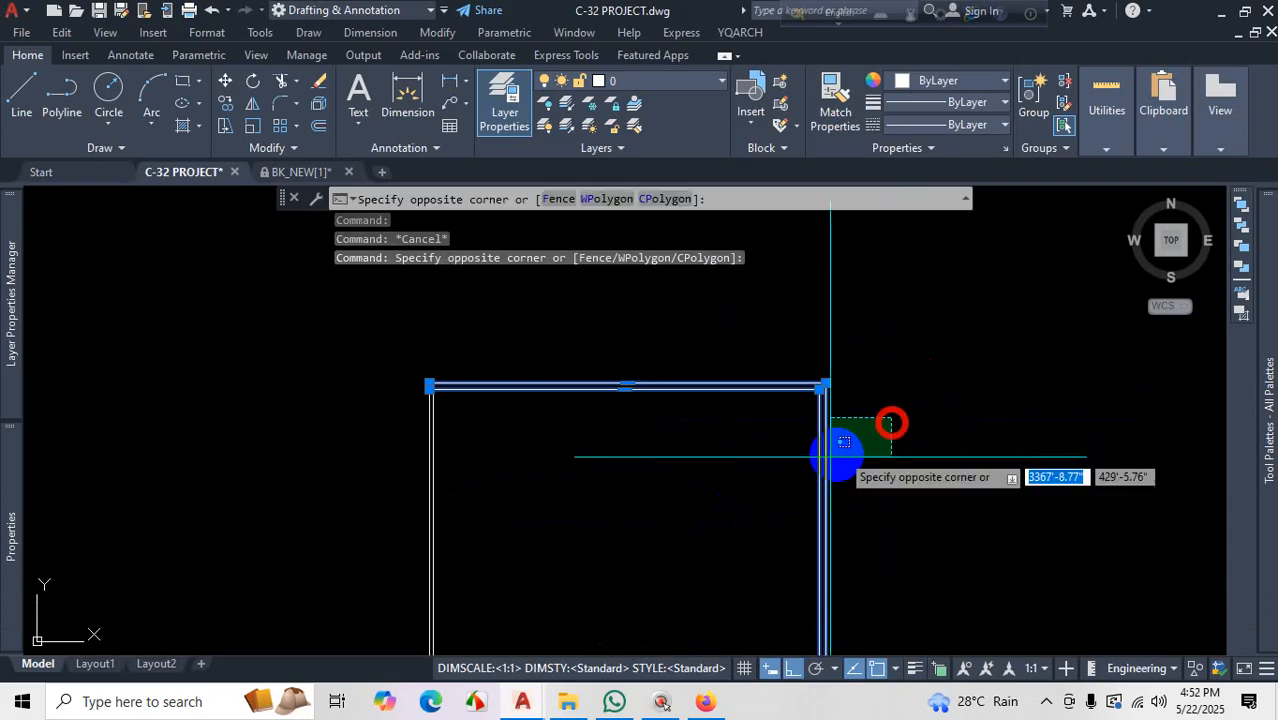
{"action": "left_click", "coordinate": [922, 460]}
{"action": "right_click", "coordinate": [922, 460]}
{"action": "left_click", "coordinate": [876, 502]}
{"action": "left_click", "coordinate": [924, 414]}
{"action": "left_click", "coordinate": [960, 392]}
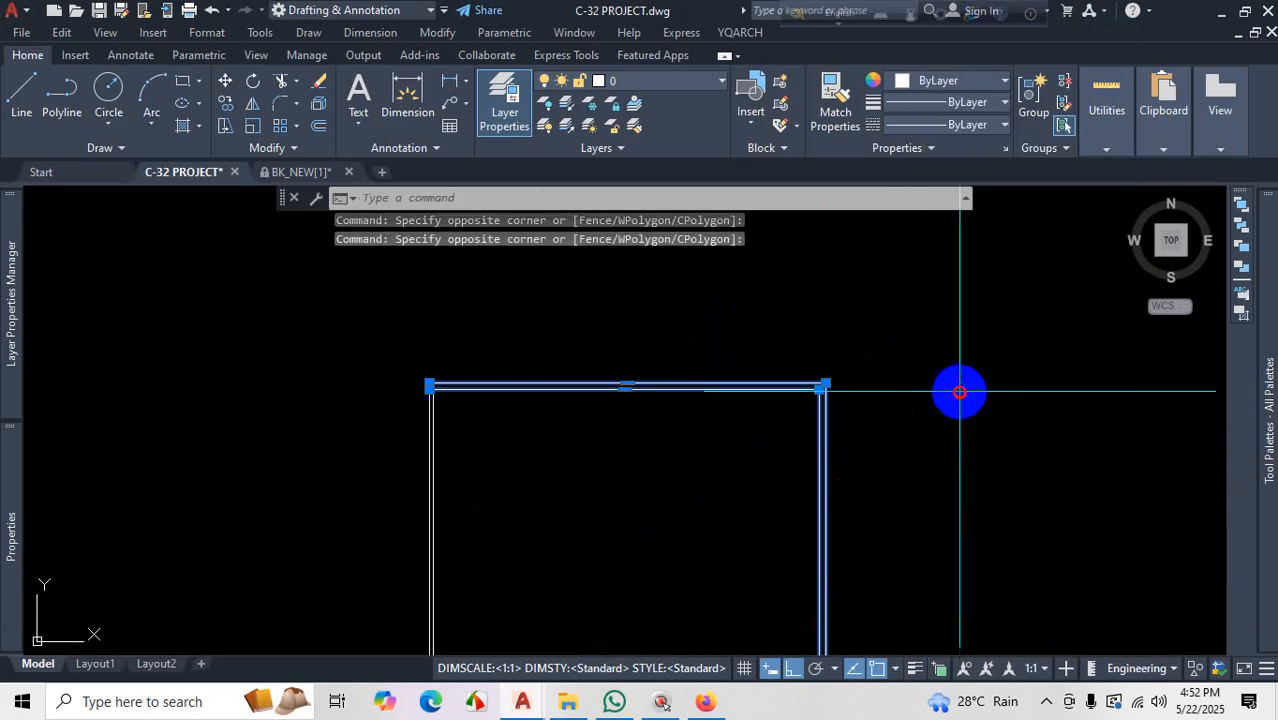
Try crossing and enclosing selection windows over the outline's right-hand wall, clearing the selection between attempts
{"action": "mouse_move", "coordinate": [960, 392]}
{"action": "left_mouse_down"}
{"action": "mouse_move", "coordinate": [950, 491]}
{"action": "mouse_move", "coordinate": [1036, 417]}
{"action": "mouse_move", "coordinate": [1061, 374]}
{"action": "mouse_move", "coordinate": [1035, 512]}
{"action": "left_mouse_up"}
{"action": "left_click", "coordinate": [898, 415]}
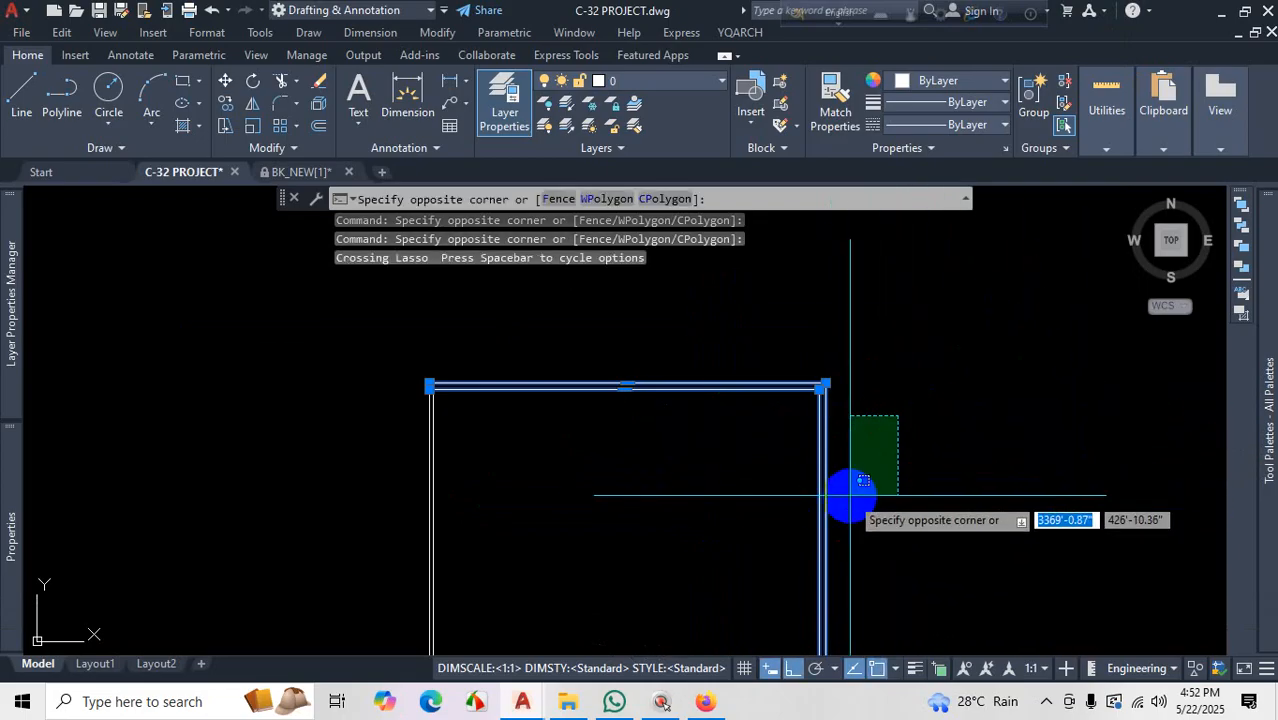
{"action": "left_click", "coordinate": [688, 534]}
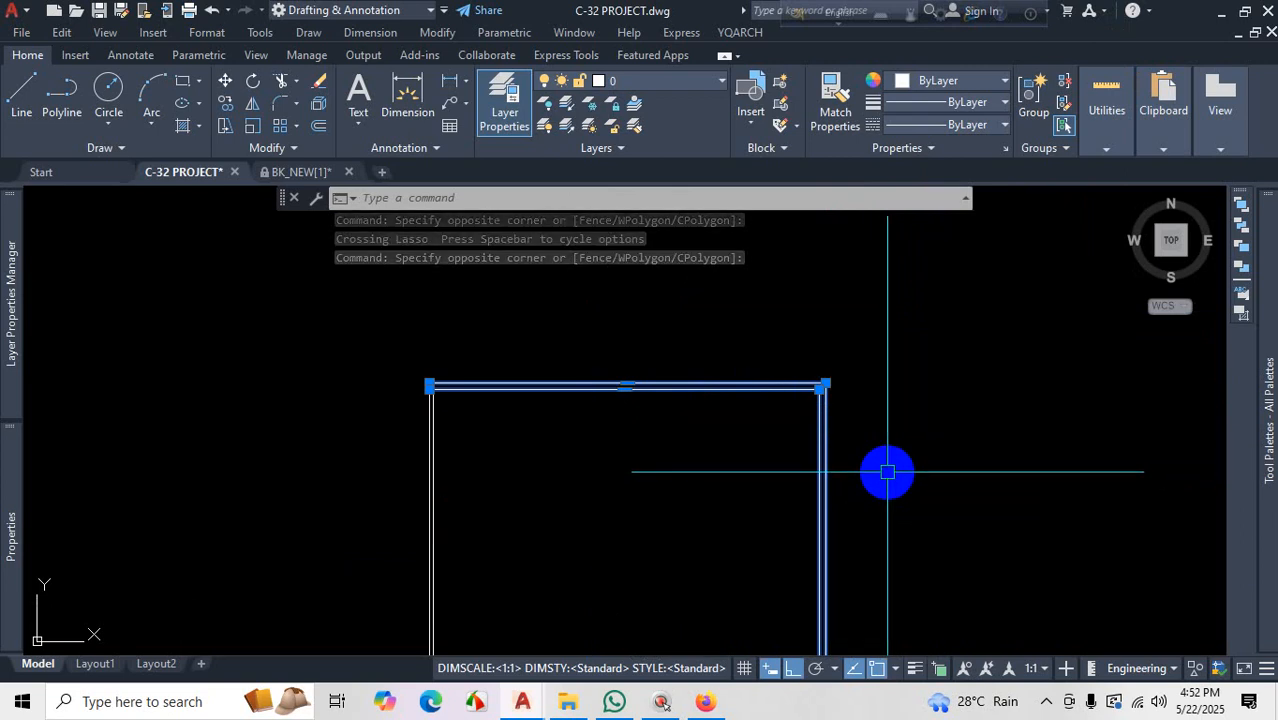
{"action": "key", "text": "Escape"}
{"action": "scroll", "coordinate": [817, 407], "scroll_direction": "down", "scroll_amount": 3}
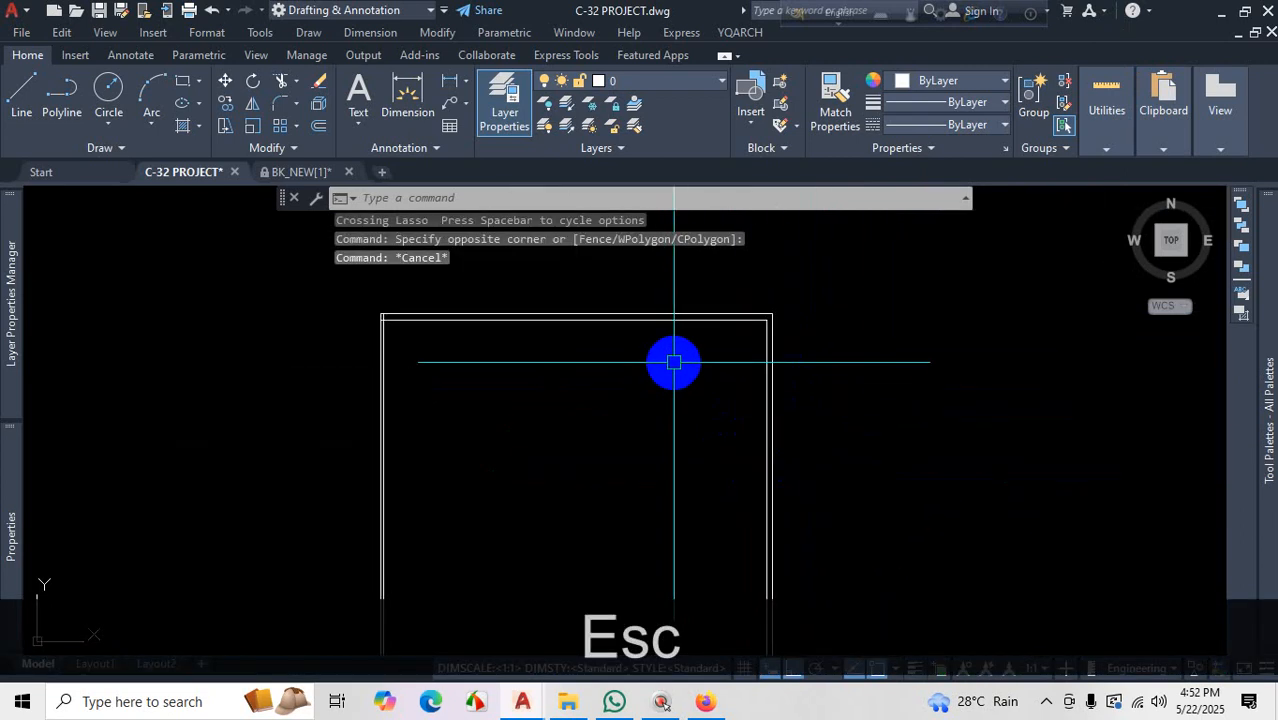
{"action": "left_click", "coordinate": [674, 362]}
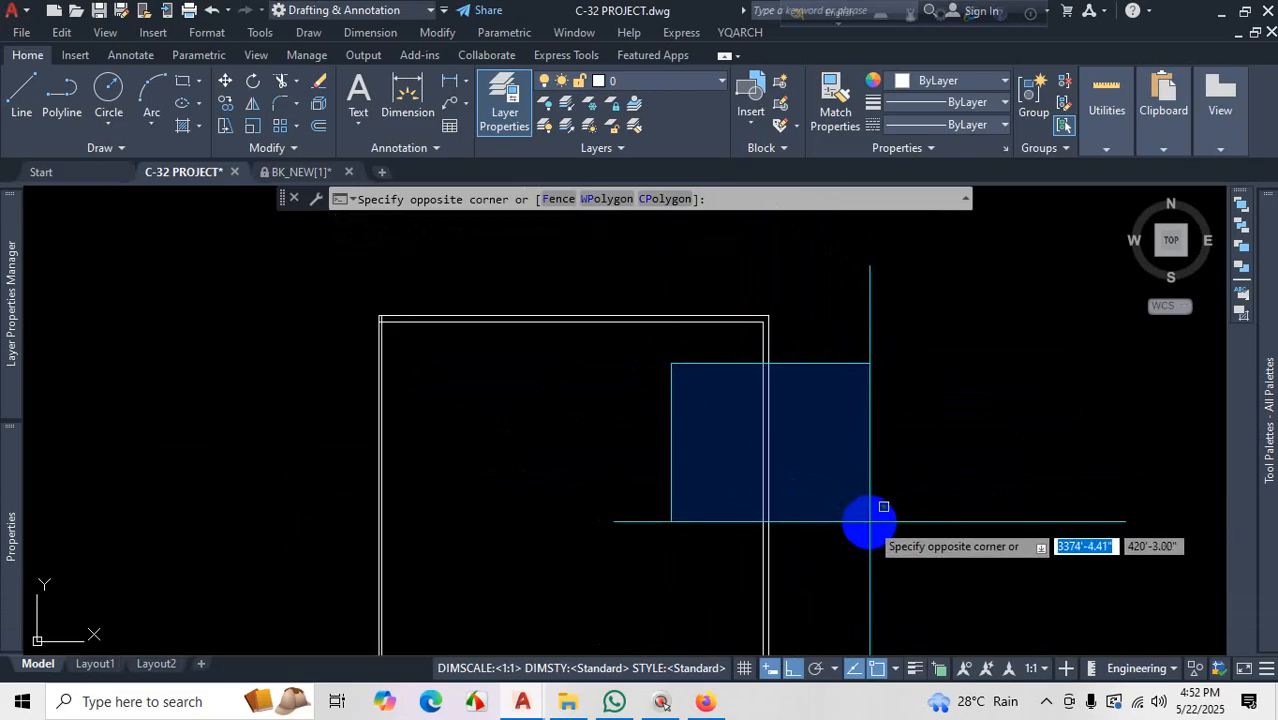
{"action": "left_click", "coordinate": [869, 521]}
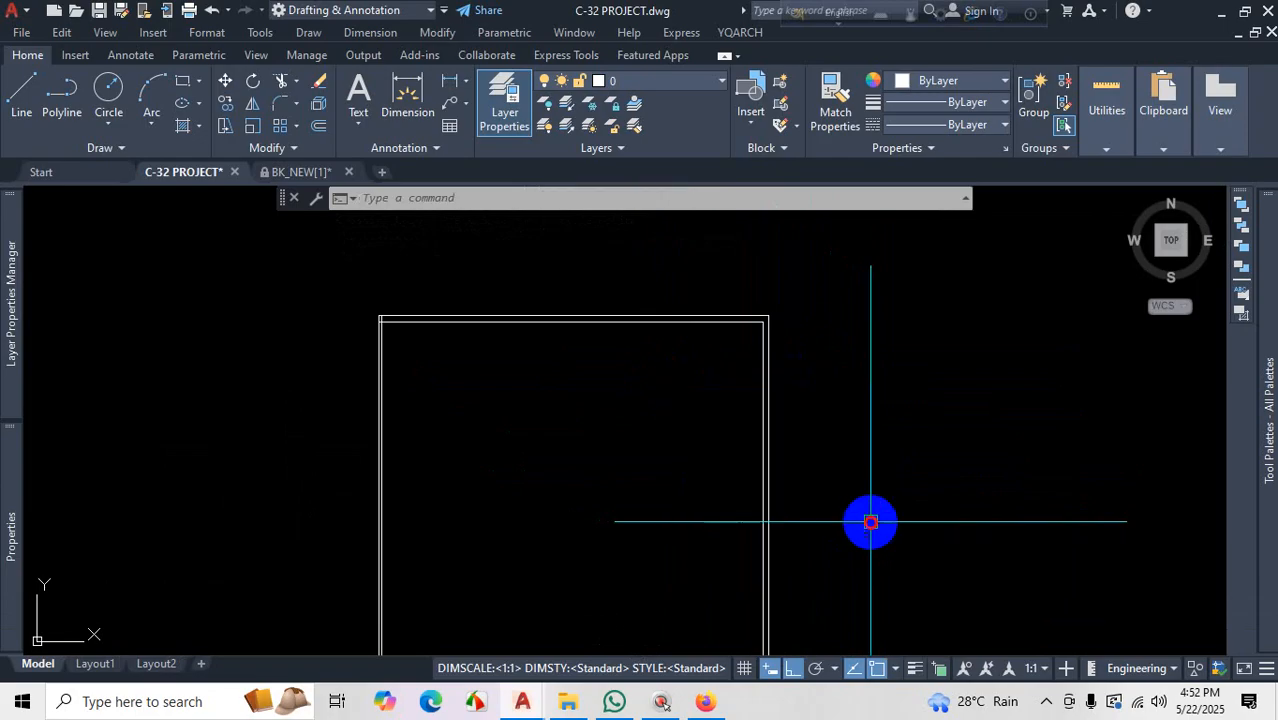
Select both outline polylines with a crossing window over the right-hand wall and explode them into separate lines
{"action": "left_click", "coordinate": [830, 364]}
{"action": "left_click", "coordinate": [745, 428]}
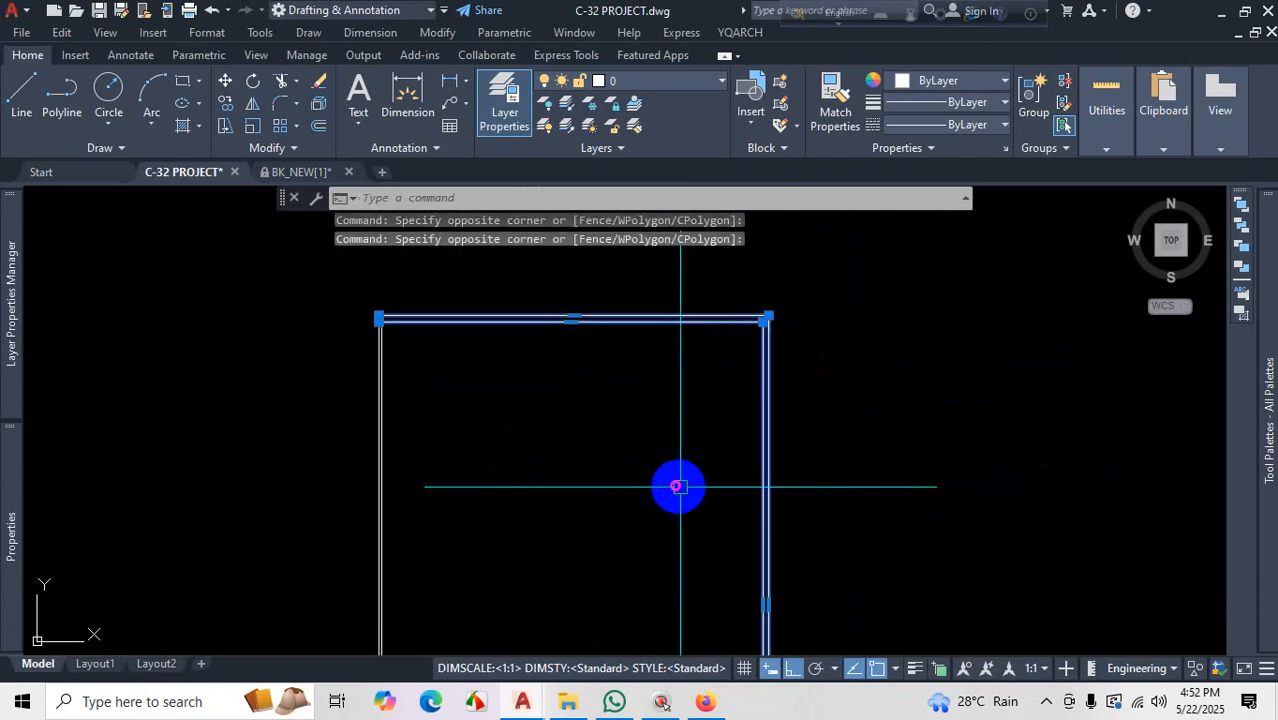
{"action": "scroll", "coordinate": [864, 345], "scroll_direction": "down", "scroll_amount": 4}
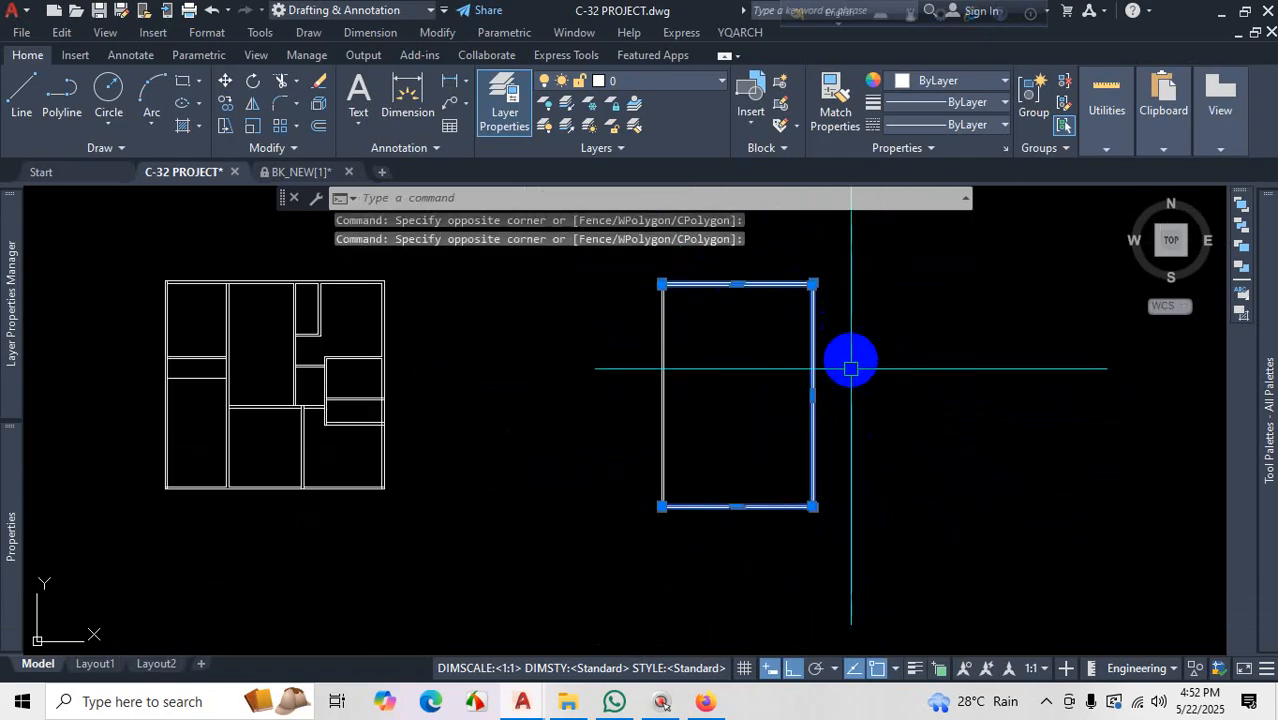
{"action": "scroll", "coordinate": [800, 430], "scroll_direction": "up", "scroll_amount": 6}
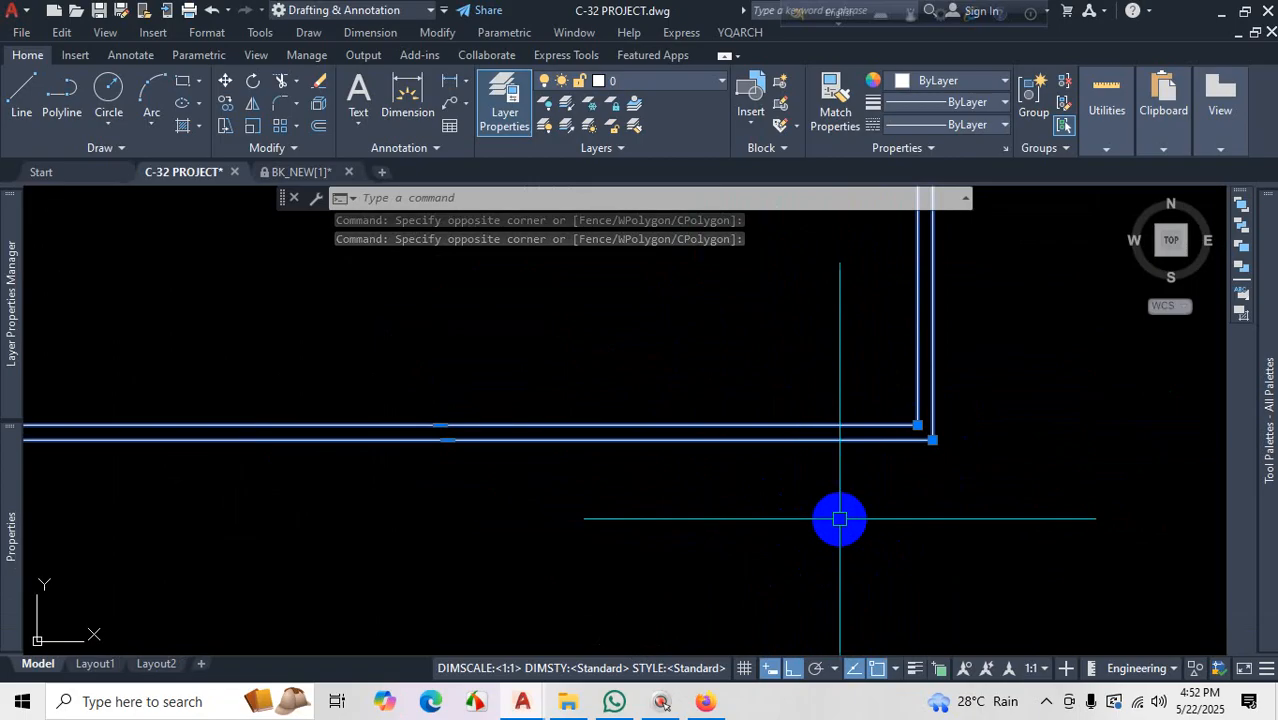
{"action": "scroll", "coordinate": [830, 517], "scroll_direction": "down", "scroll_amount": 5}
{"action": "scroll", "coordinate": [592, 534], "scroll_direction": "down", "scroll_amount": 4}
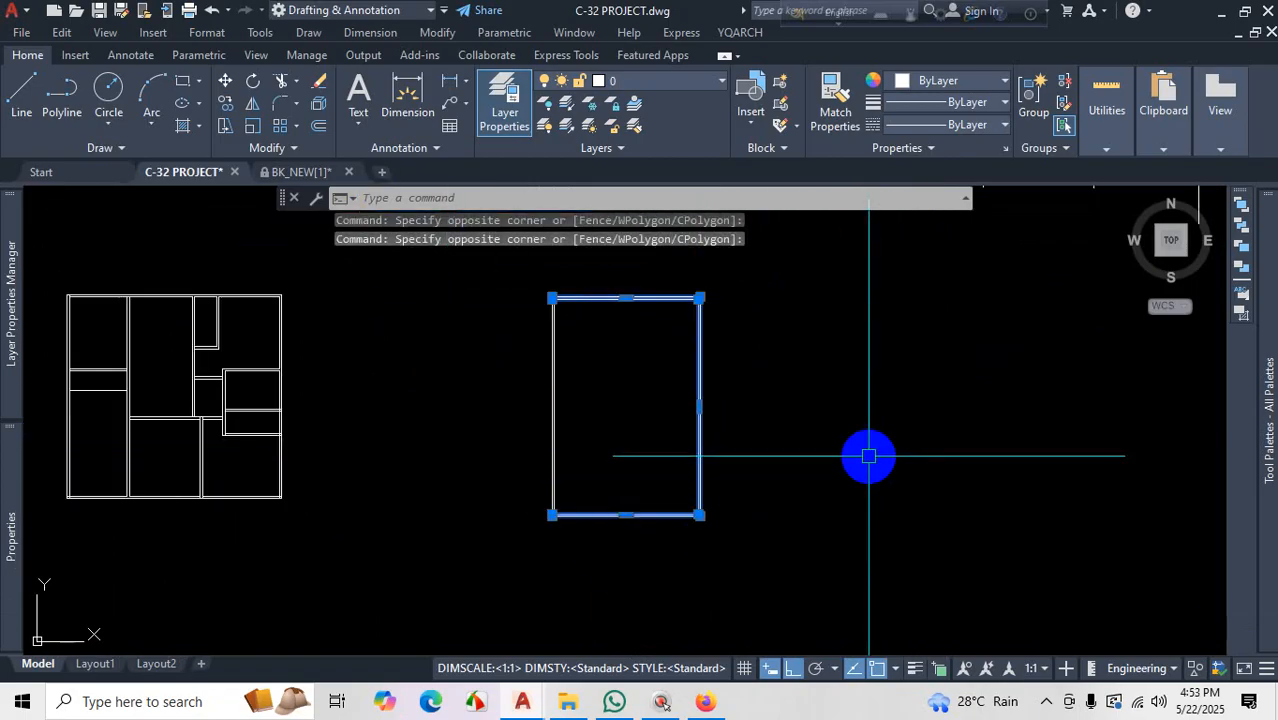
{"action": "type", "text": "X"}
{"action": "key", "text": "Return"}
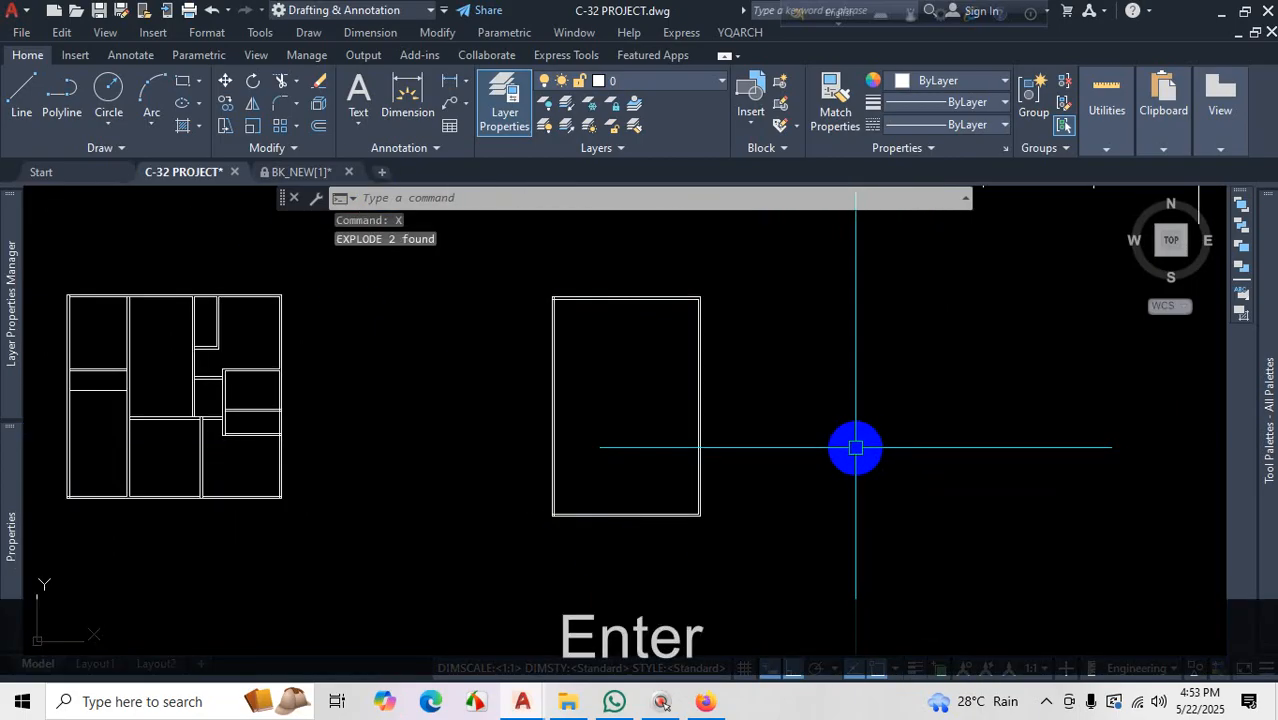
Pick individual bottom and right-hand wall lines of the exploded outline to check them, and clear the selection
{"action": "scroll", "coordinate": [684, 571], "scroll_direction": "up", "scroll_amount": 8}
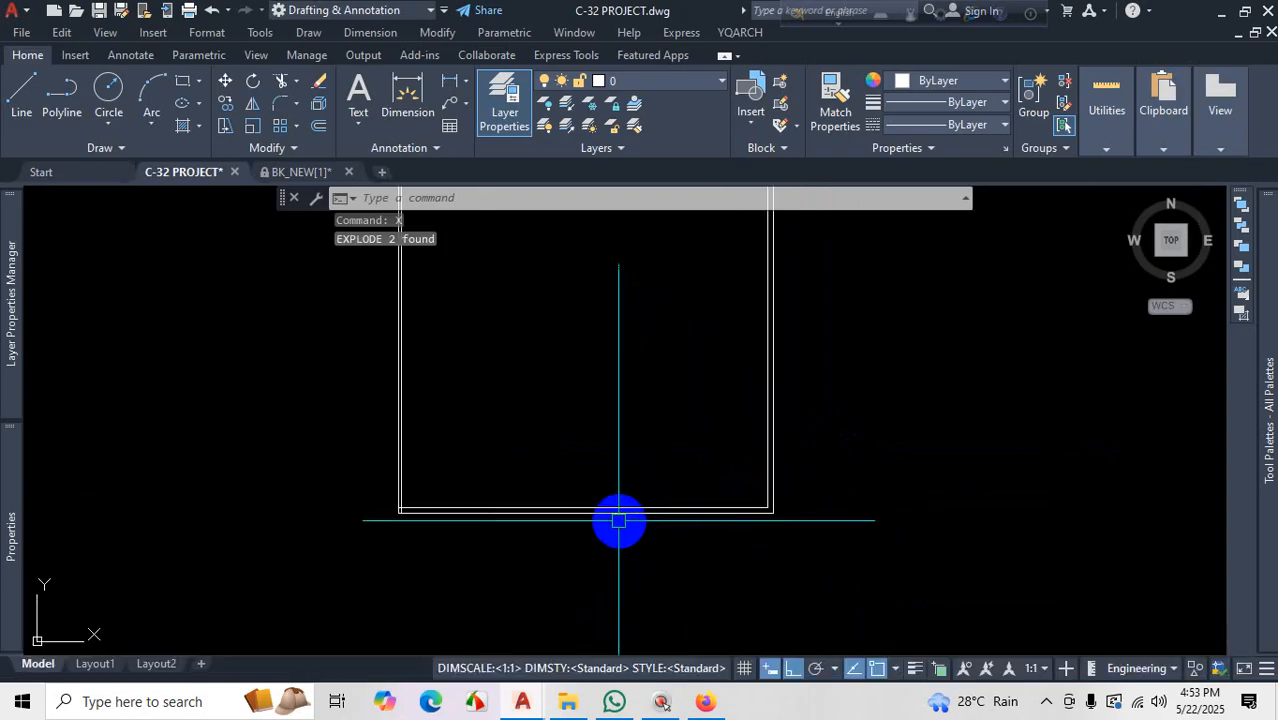
{"action": "left_click", "coordinate": [724, 483]}
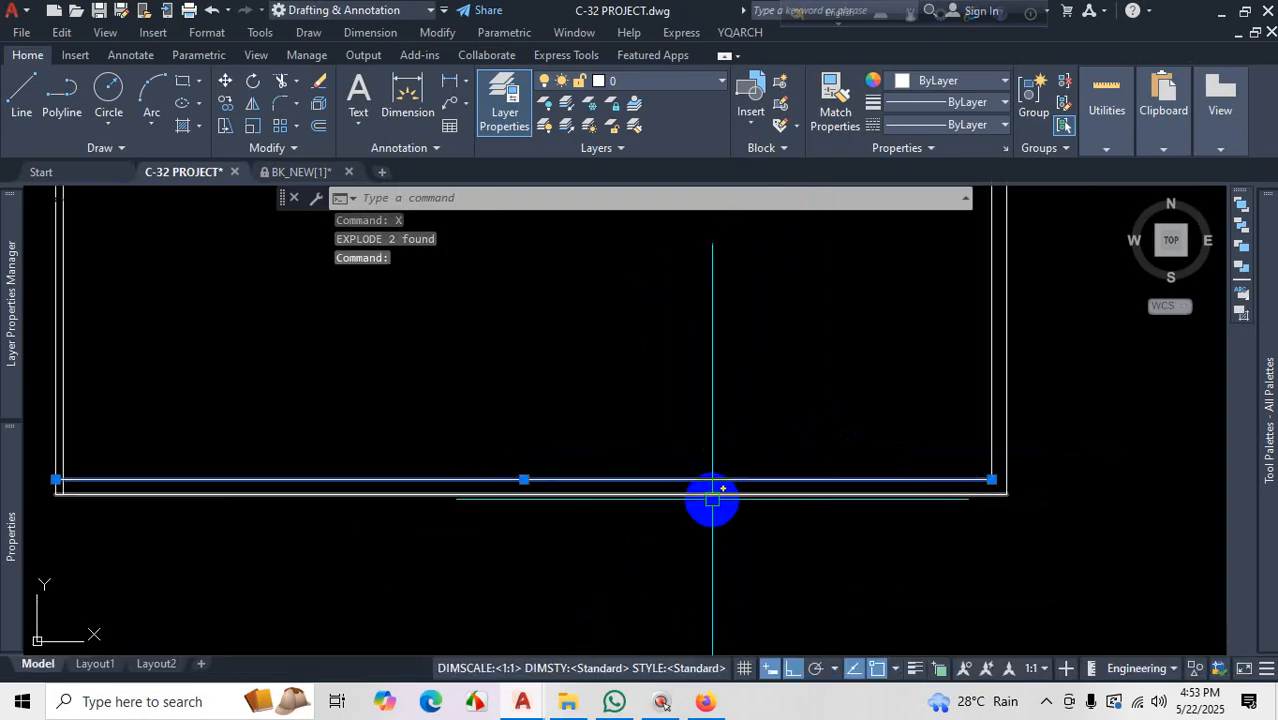
{"action": "scroll", "coordinate": [676, 530], "scroll_direction": "down", "scroll_amount": 2}
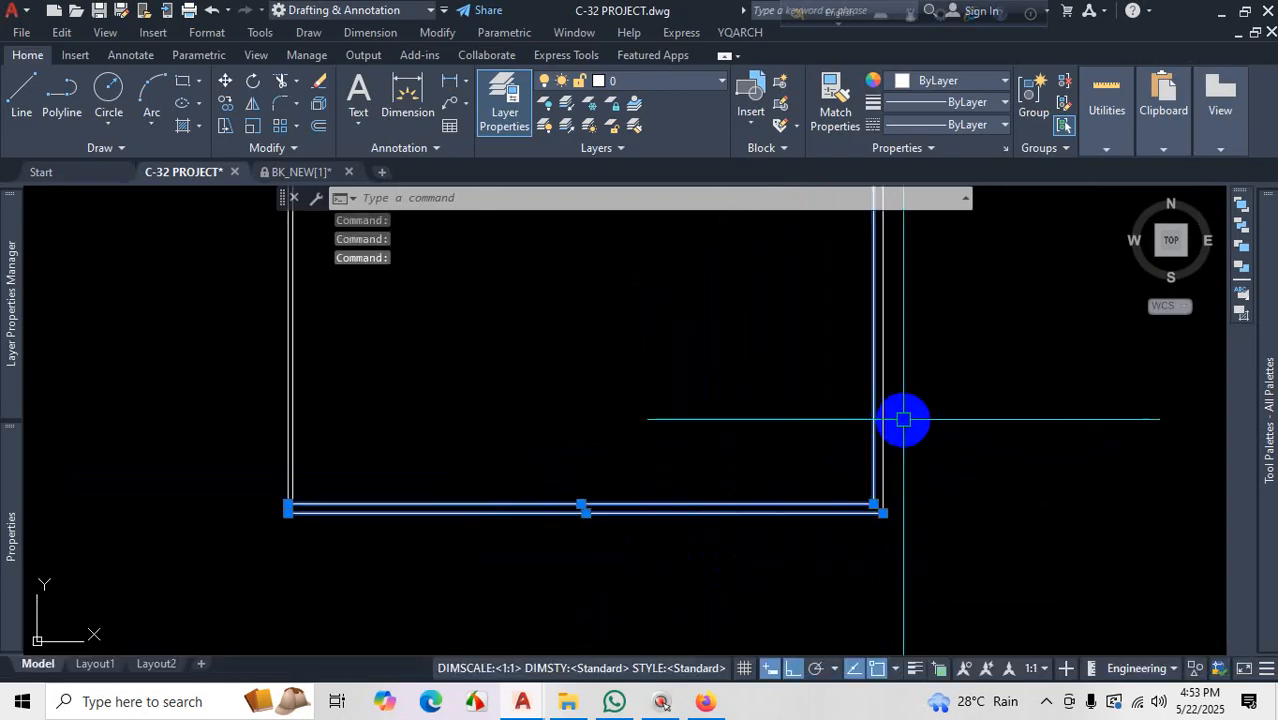
{"action": "left_click", "coordinate": [880, 424]}
{"action": "scroll", "coordinate": [906, 498], "scroll_direction": "down", "scroll_amount": 5}
{"action": "scroll", "coordinate": [866, 275], "scroll_direction": "up", "scroll_amount": 6}
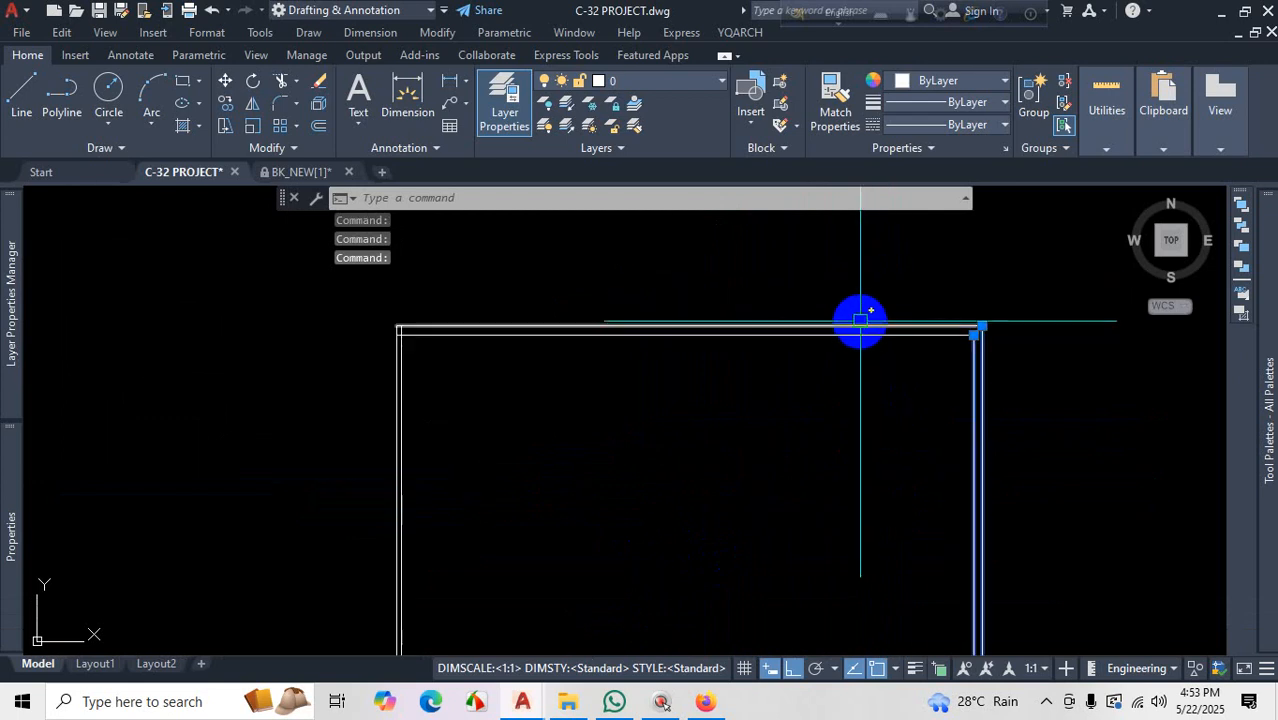
{"action": "key", "text": "Escape"}
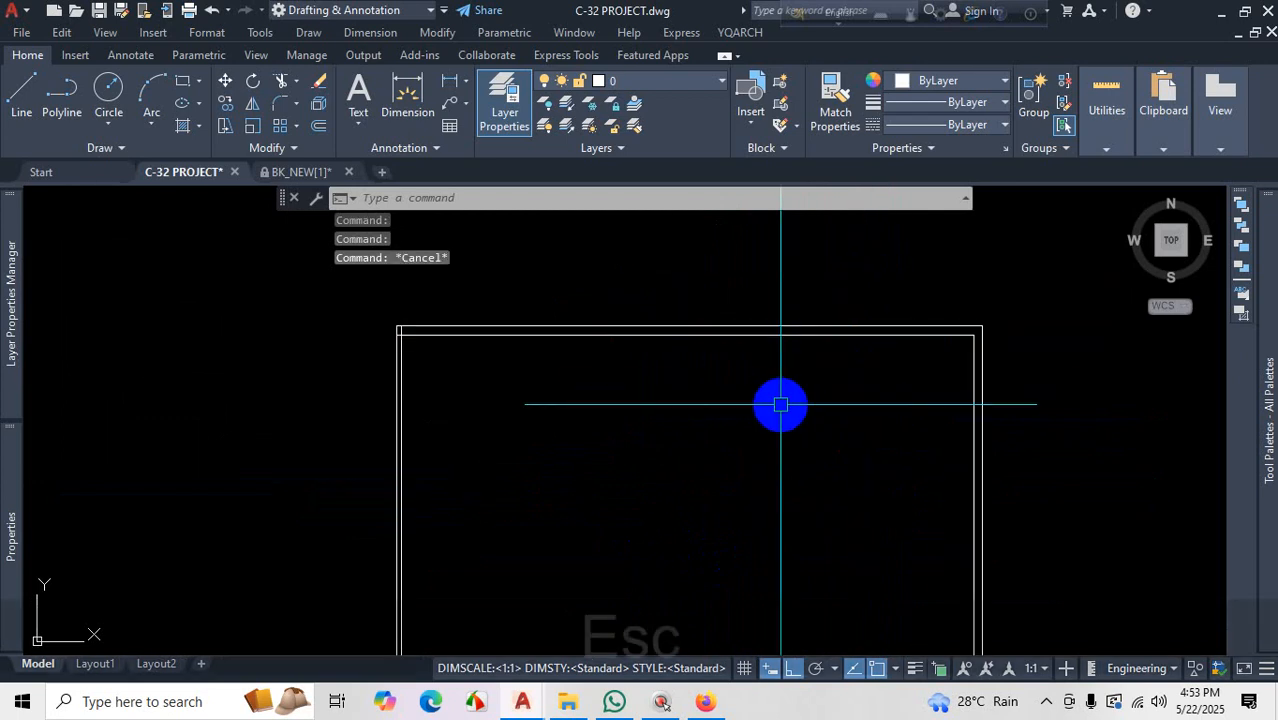
{"action": "scroll", "coordinate": [780, 405], "scroll_direction": "down", "scroll_amount": 7}
{"action": "scroll", "coordinate": [822, 476], "scroll_direction": "up", "scroll_amount": 4}
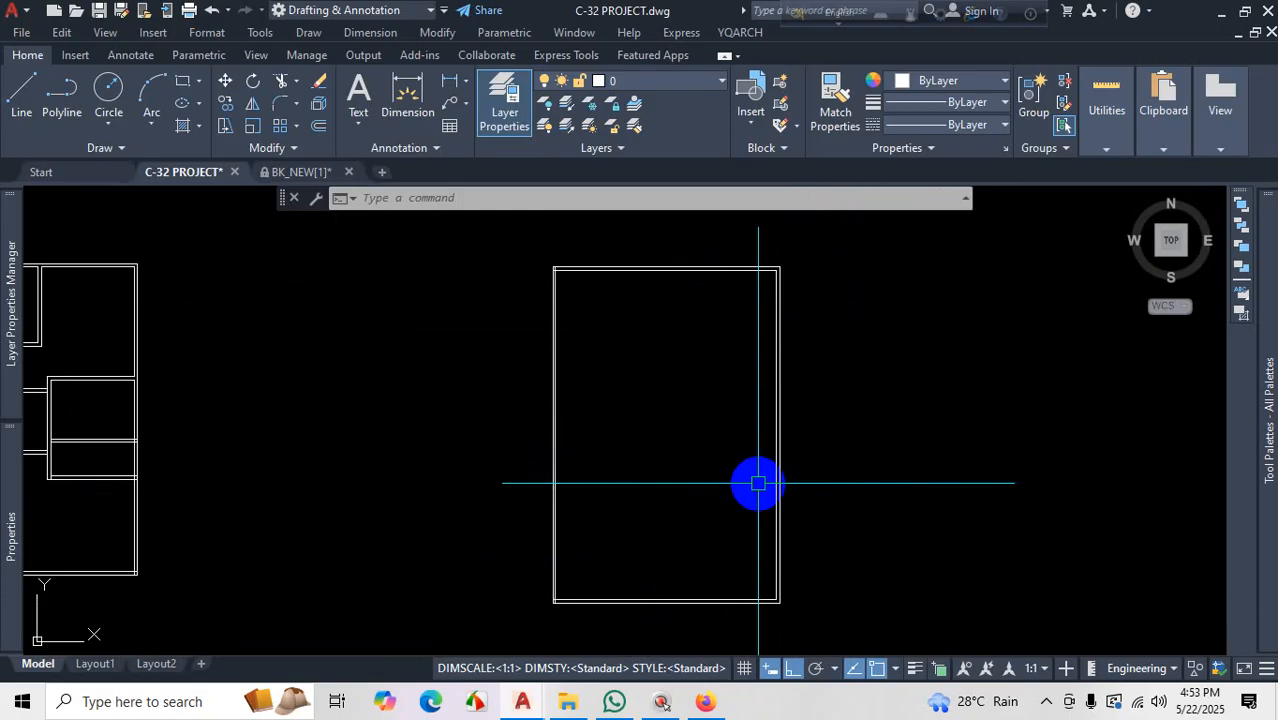
{"action": "scroll", "coordinate": [805, 426], "scroll_direction": "down", "scroll_amount": 2}
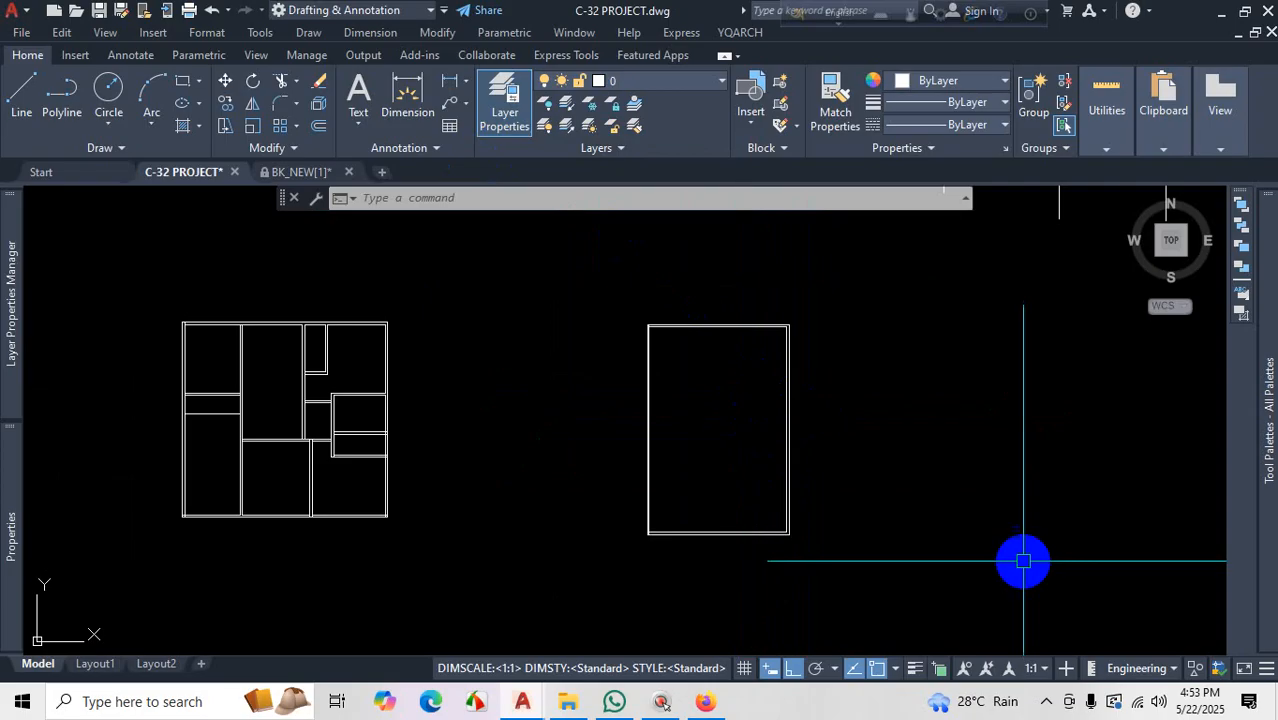
{"action": "scroll", "coordinate": [765, 288], "scroll_direction": "down", "scroll_amount": 3}
{"action": "scroll", "coordinate": [760, 398], "scroll_direction": "up", "scroll_amount": 3}
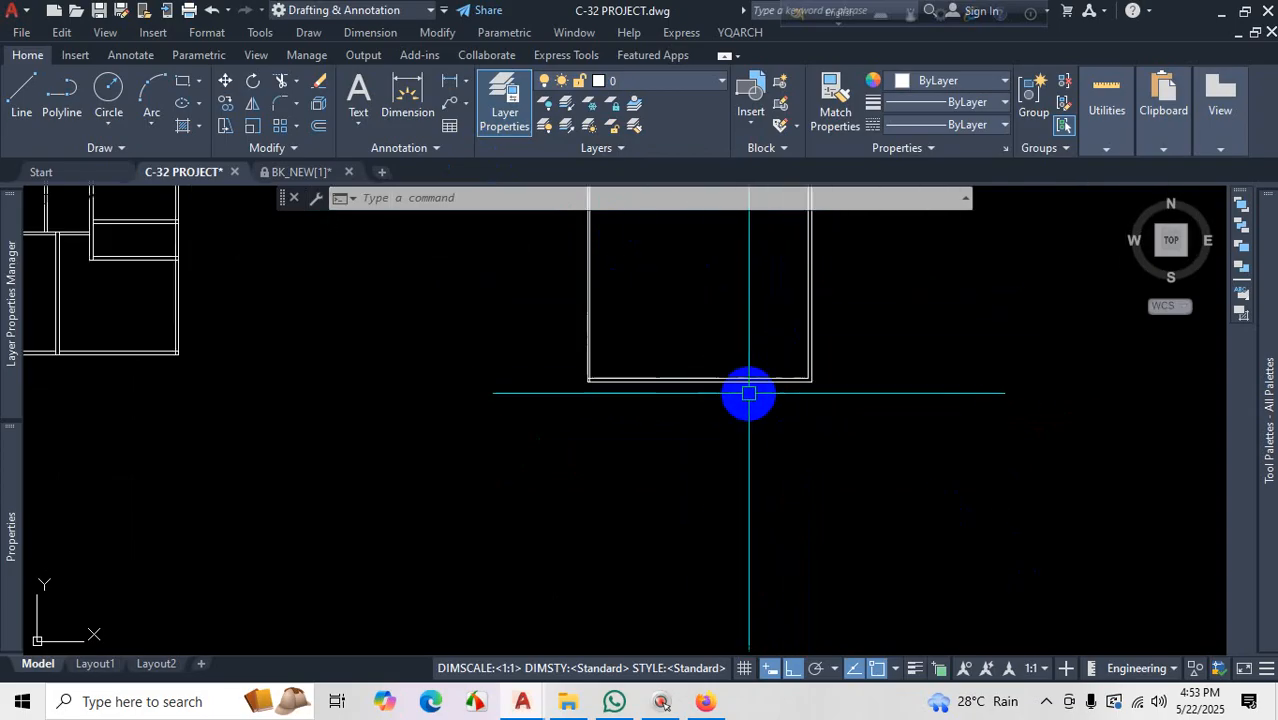
{"action": "scroll", "coordinate": [716, 382], "scroll_direction": "down", "scroll_amount": 3}
{"action": "scroll", "coordinate": [688, 522], "scroll_direction": "up", "scroll_amount": 6}
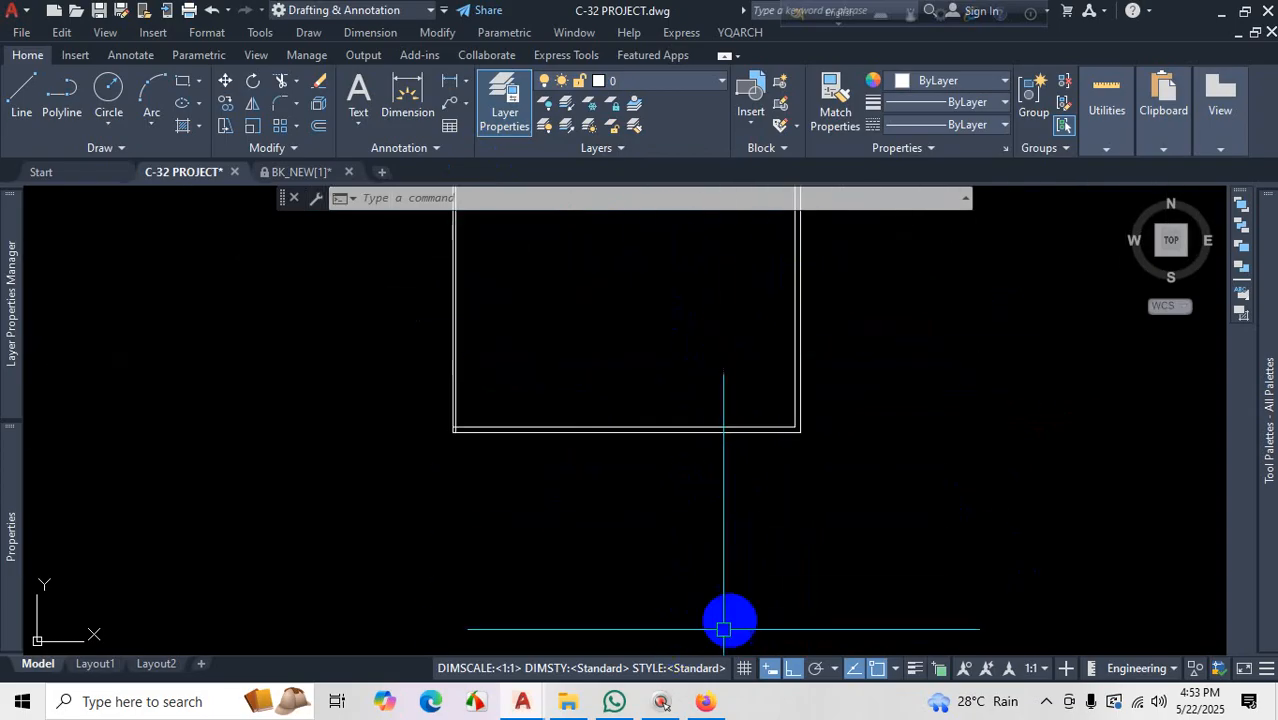
Switch to the reference plan PDF in Firefox and temporarily mark the horizontal wall lines above the bedrooms and bath
{"action": "left_click", "coordinate": [704, 697]}
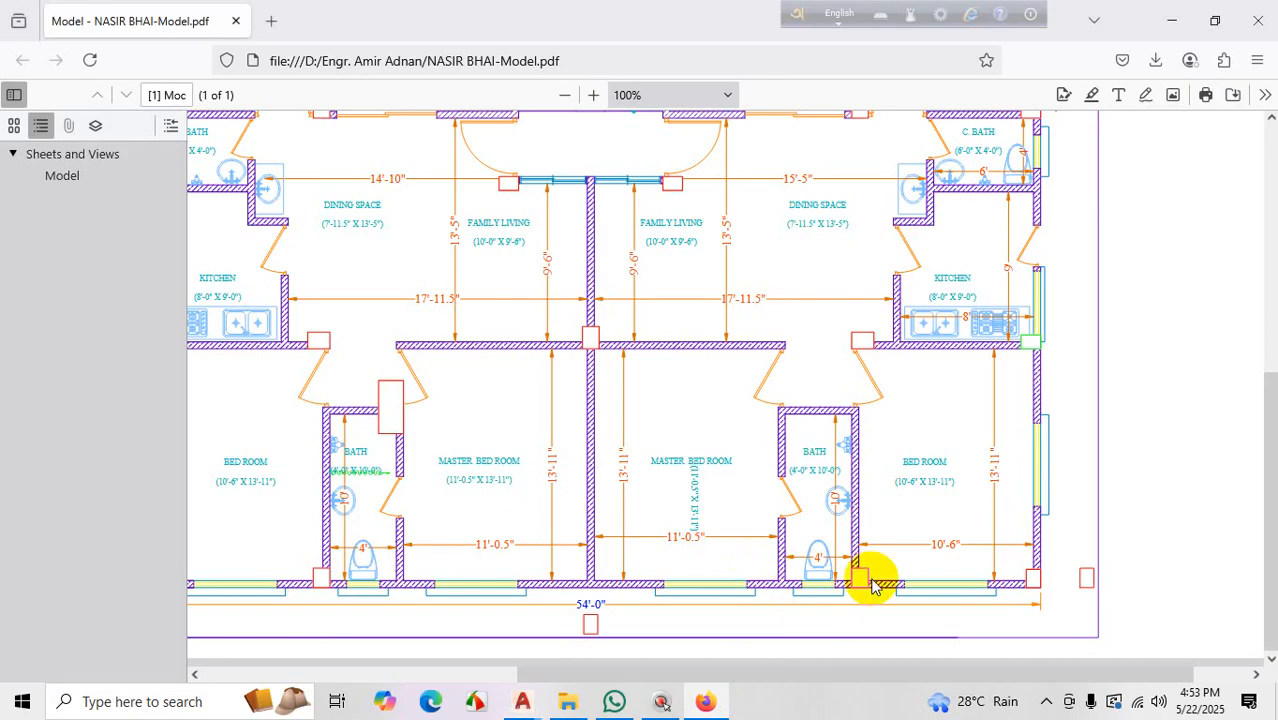
{"action": "key", "text": "ctrl+1"}
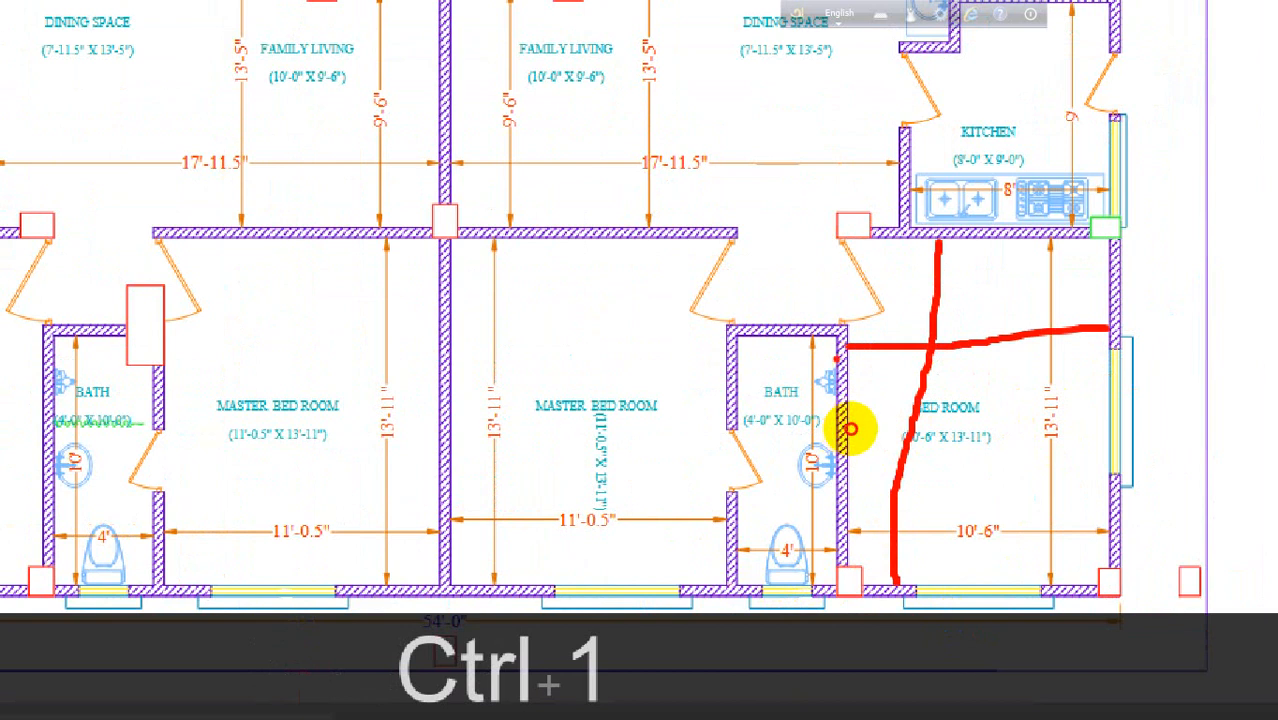
{"action": "left_click_drag", "start_coordinate": [472, 240], "coordinate": [691, 240]}
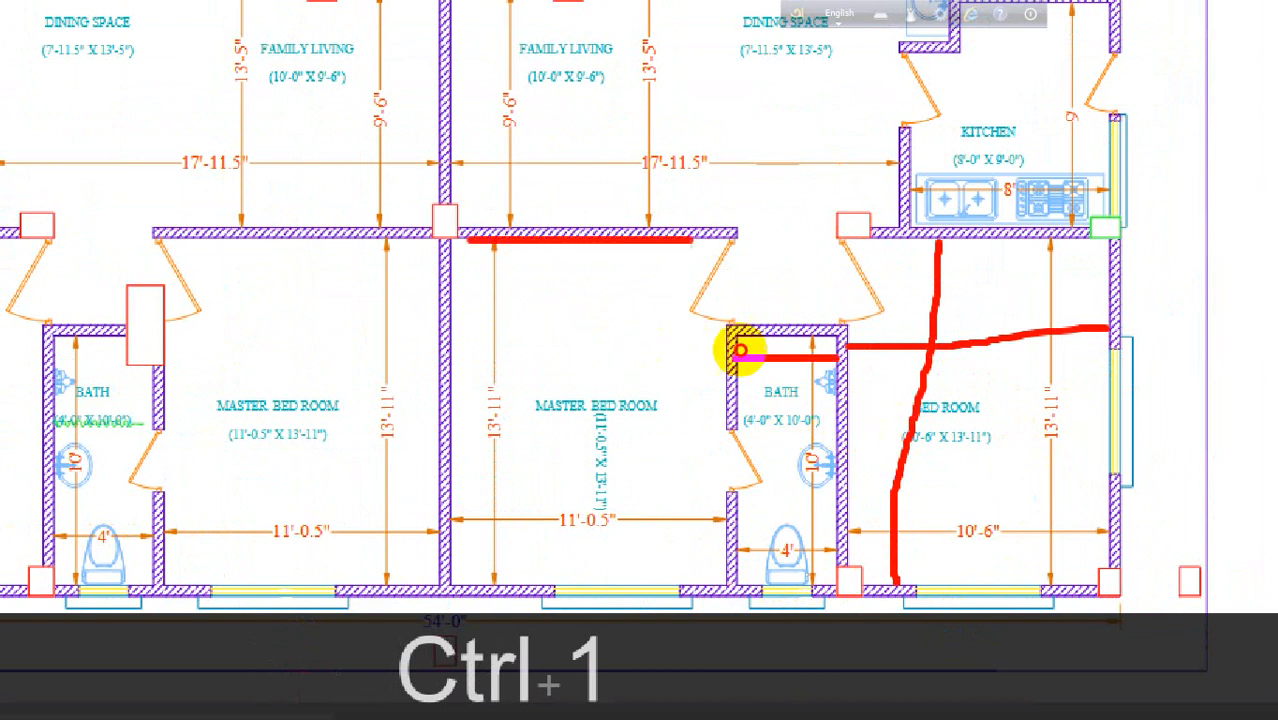
{"action": "left_click_drag", "start_coordinate": [463, 224], "coordinate": [726, 224]}
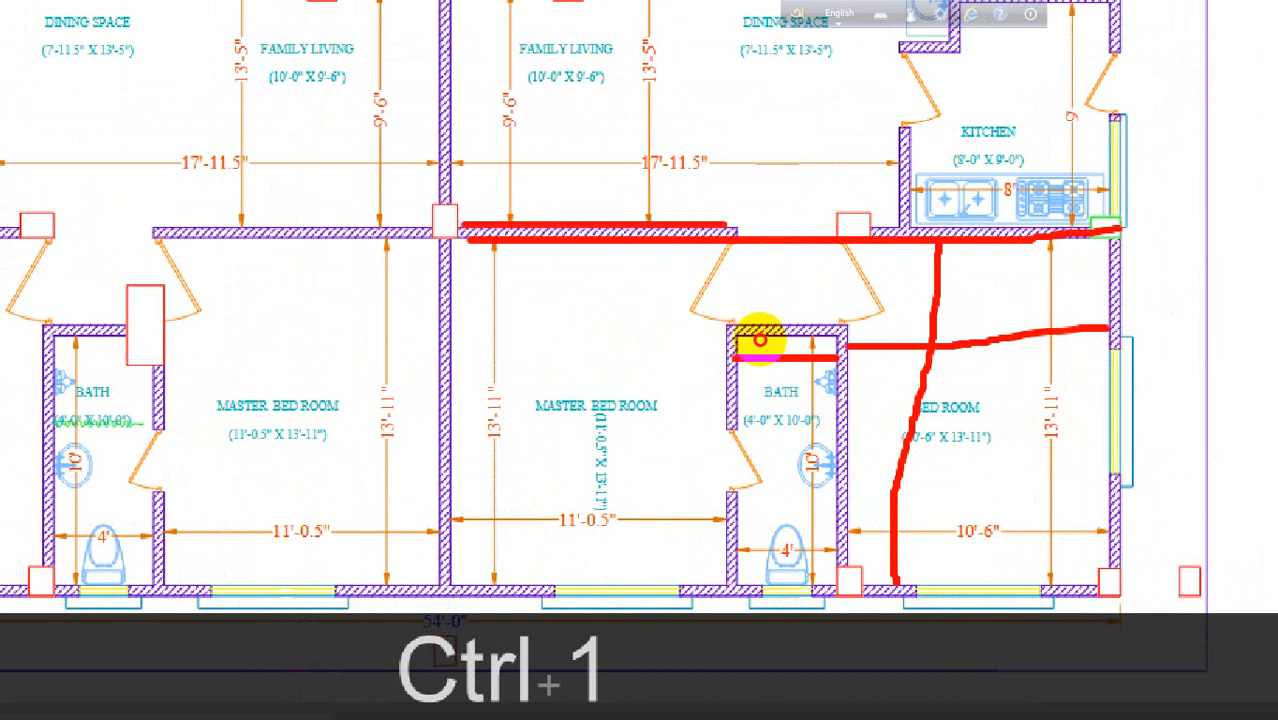
{"action": "key", "text": "Escape"}
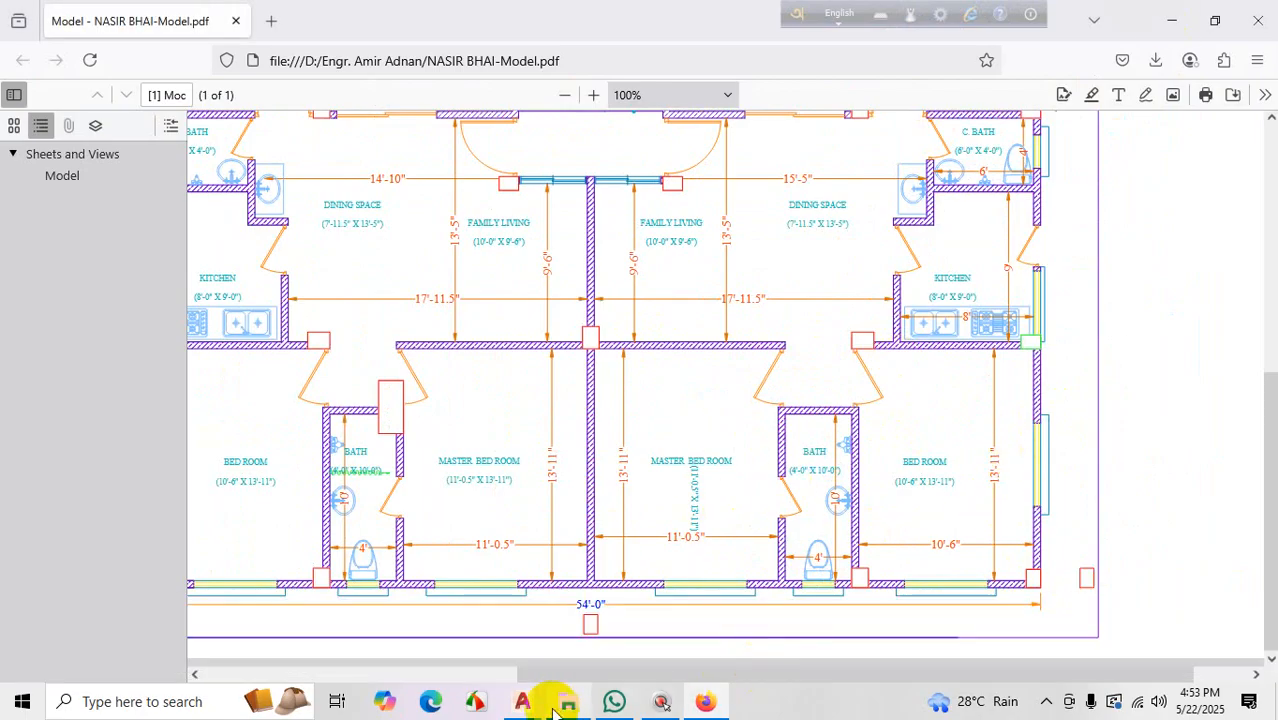
Switch back to AutoCAD and offset the inner bottom wall line 13'11" upward inside the half outline
{"action": "mouse_move", "coordinate": [522, 702]}
{"action": "left_click", "coordinate": [414, 615]}
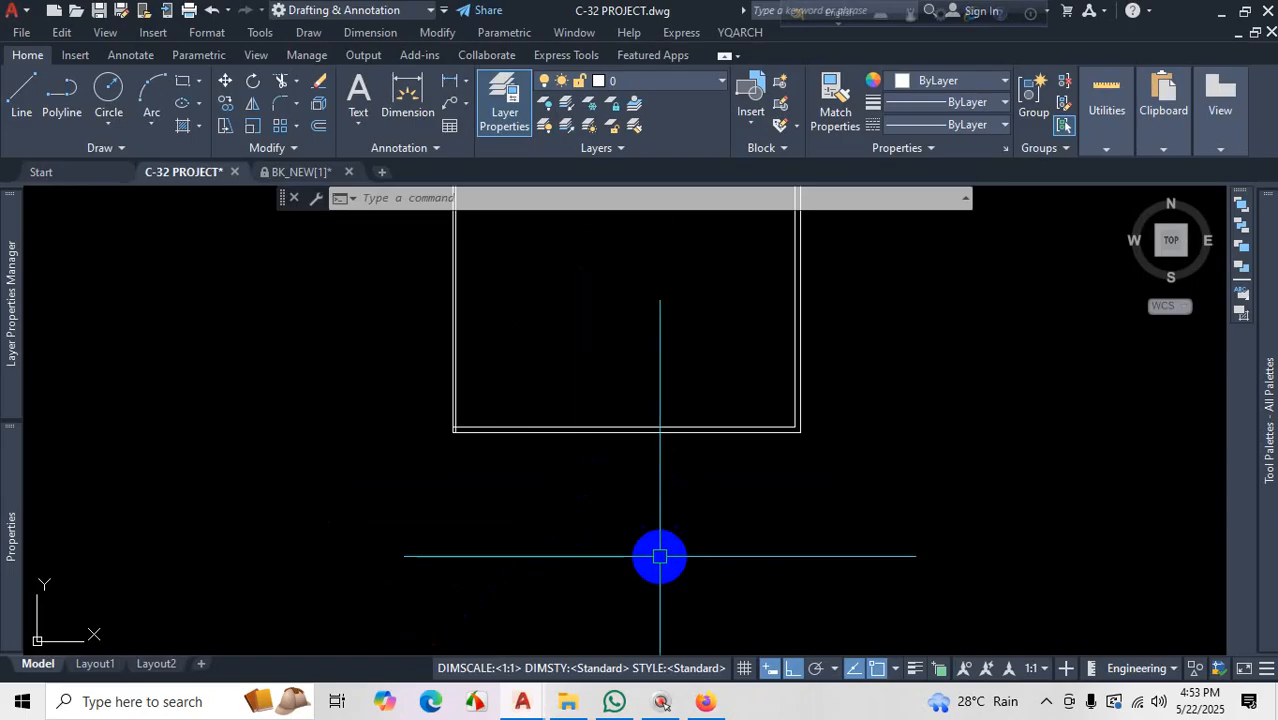
{"action": "scroll", "coordinate": [660, 556], "scroll_direction": "down", "scroll_amount": 4}
{"action": "scroll", "coordinate": [646, 501], "scroll_direction": "up", "scroll_amount": 4}
{"action": "type", "text": "o"}
{"action": "key", "text": "Return"}
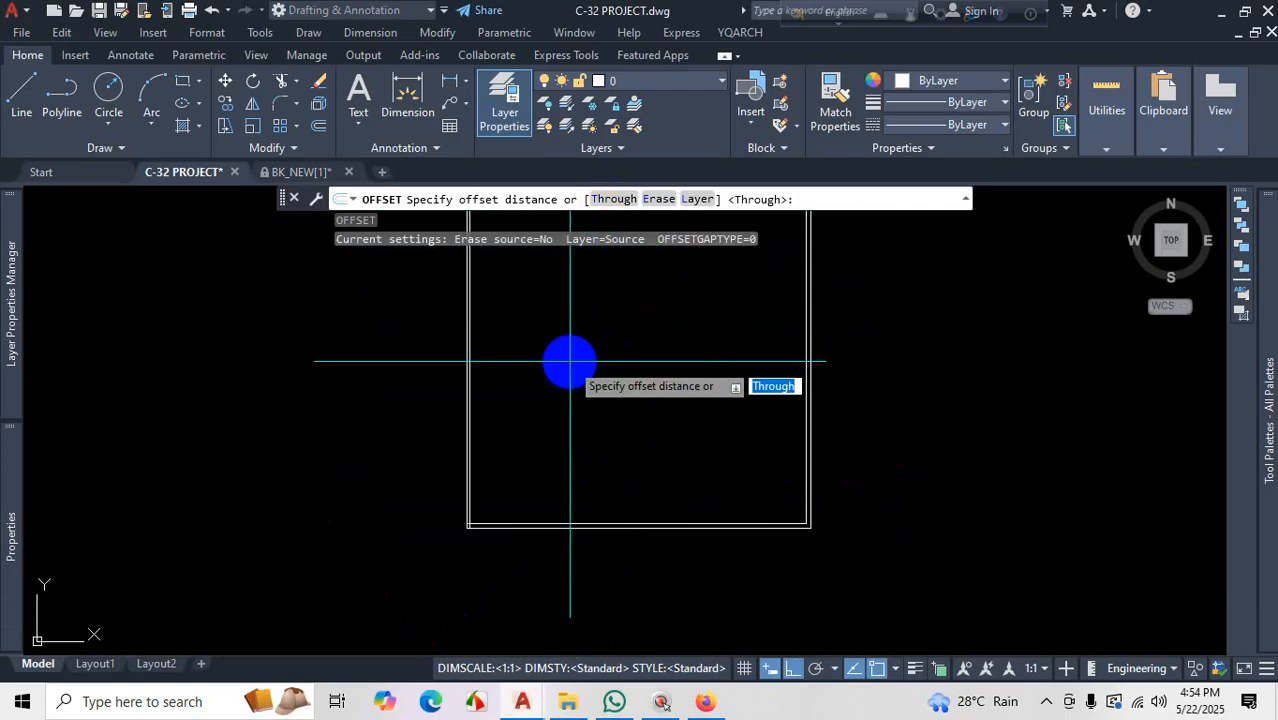
{"action": "key", "text": "Return"}
{"action": "scroll", "coordinate": [600, 528], "scroll_direction": "up", "scroll_amount": 5}
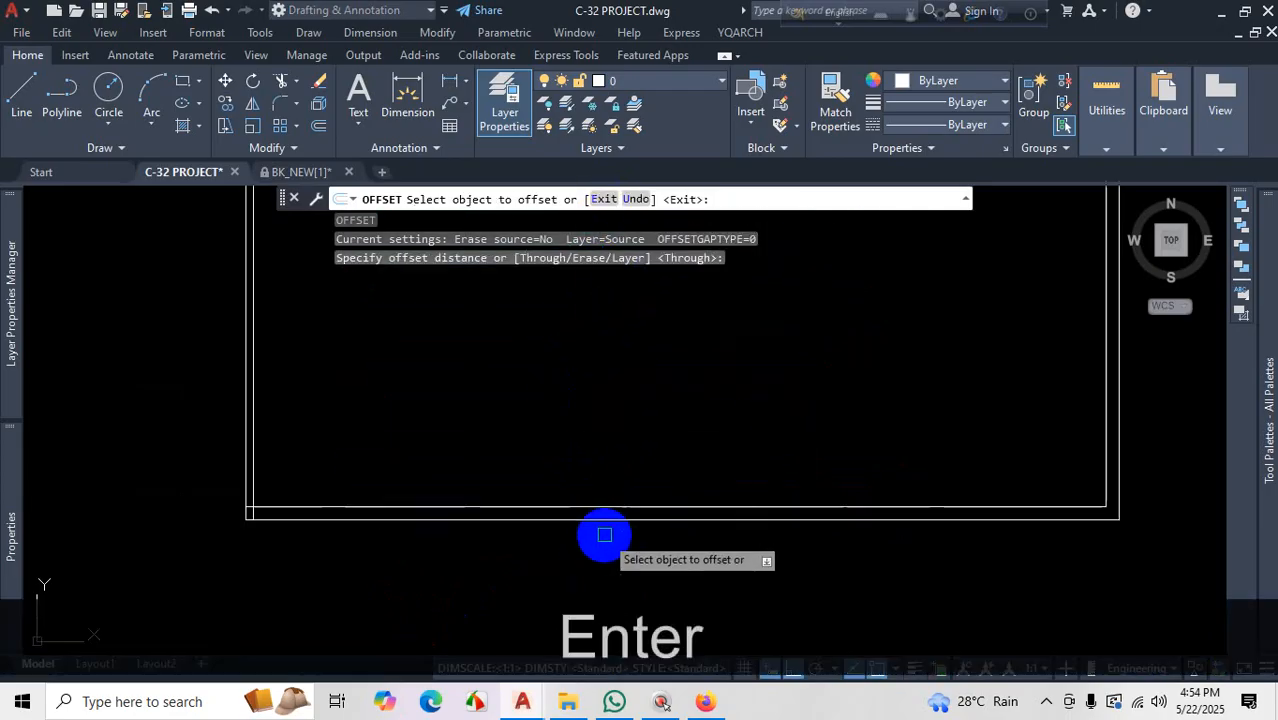
{"action": "left_click", "coordinate": [692, 510]}
{"action": "scroll", "coordinate": [688, 480], "scroll_direction": "down", "scroll_amount": 3}
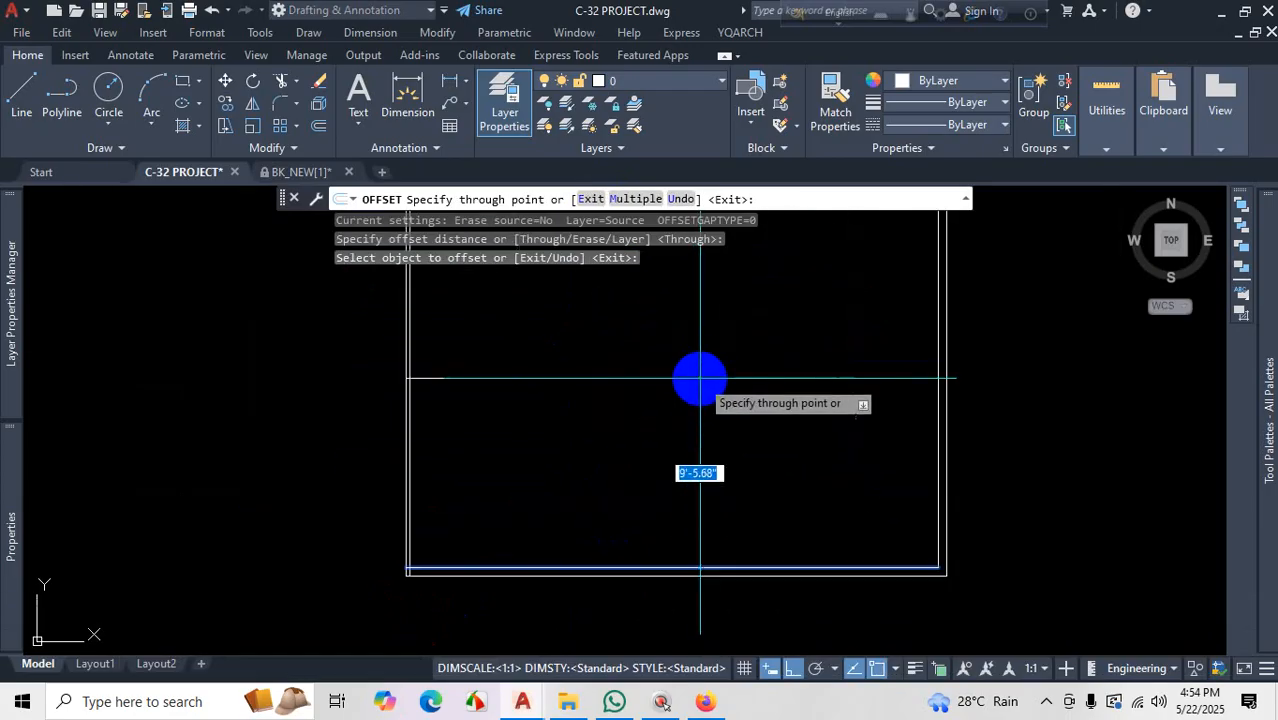
{"action": "type", "text": "13"}
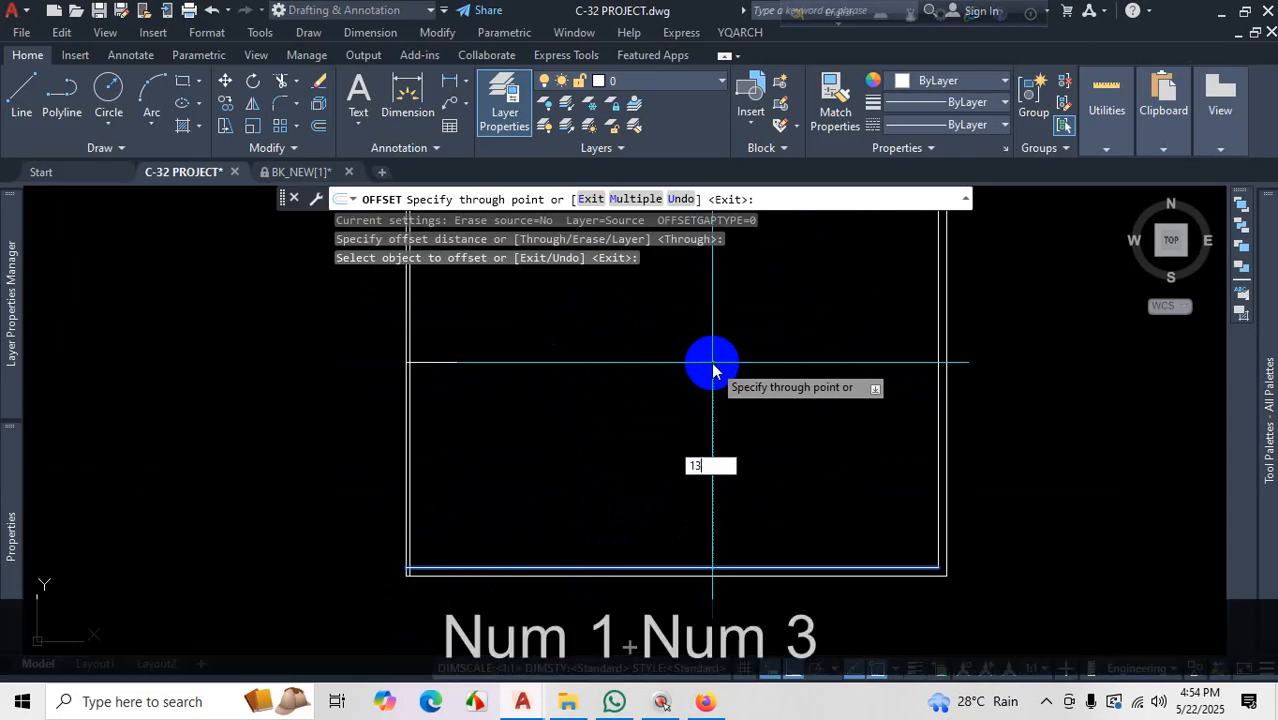
{"action": "type", "text": "'11"}
{"action": "key", "text": "Return"}
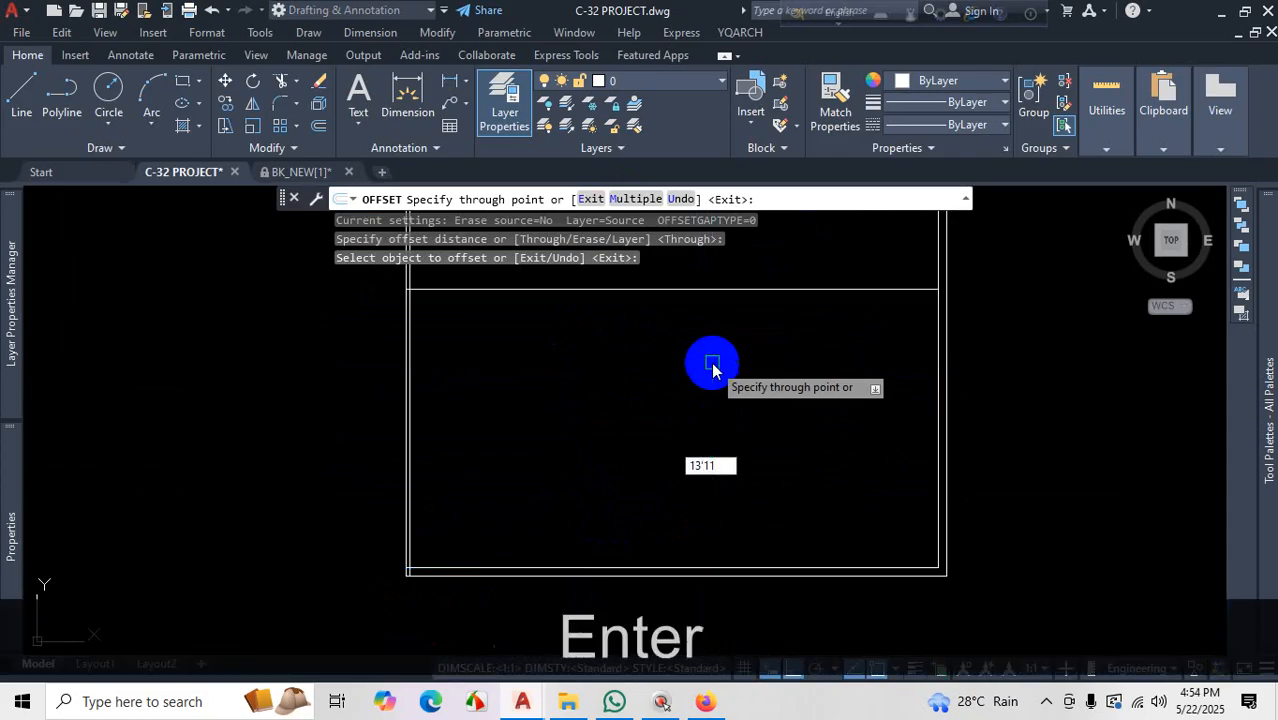
Offset the new horizontal line 5" upward to form the thickness of the bedroom wall, and end the command
{"action": "left_click", "coordinate": [709, 360]}
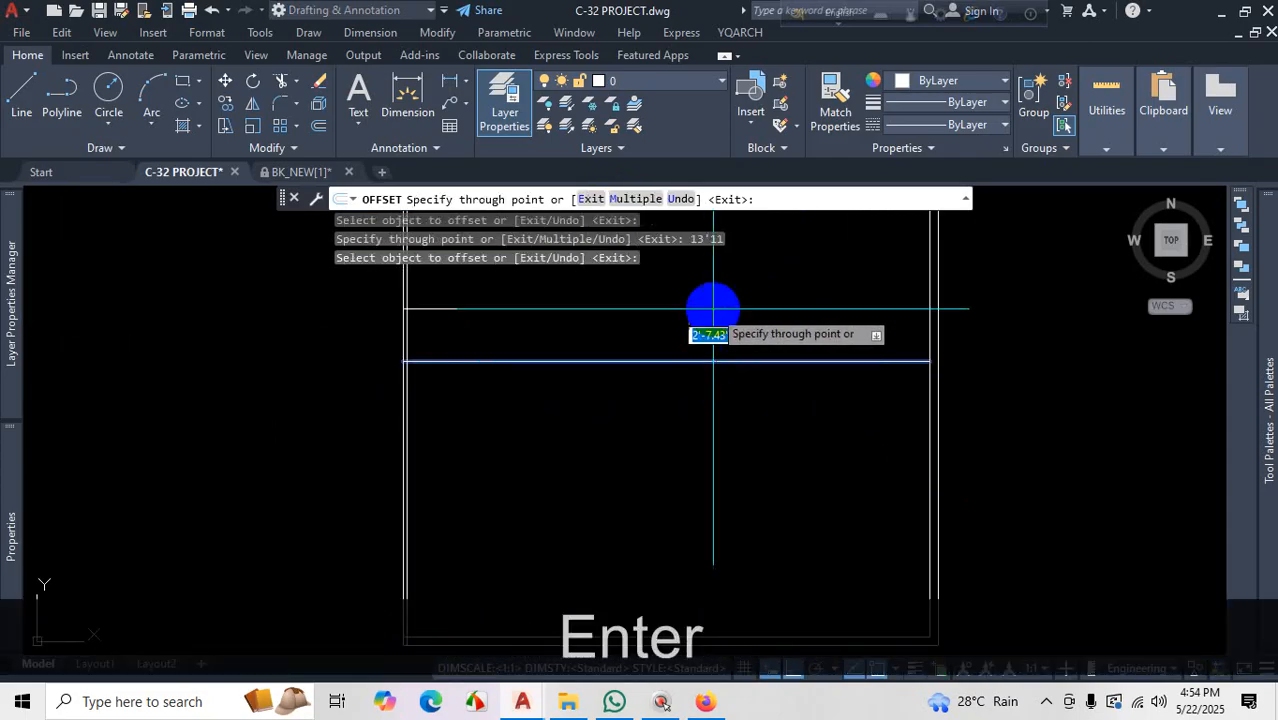
{"action": "type", "text": "5"}
{"action": "key", "text": "Return"}
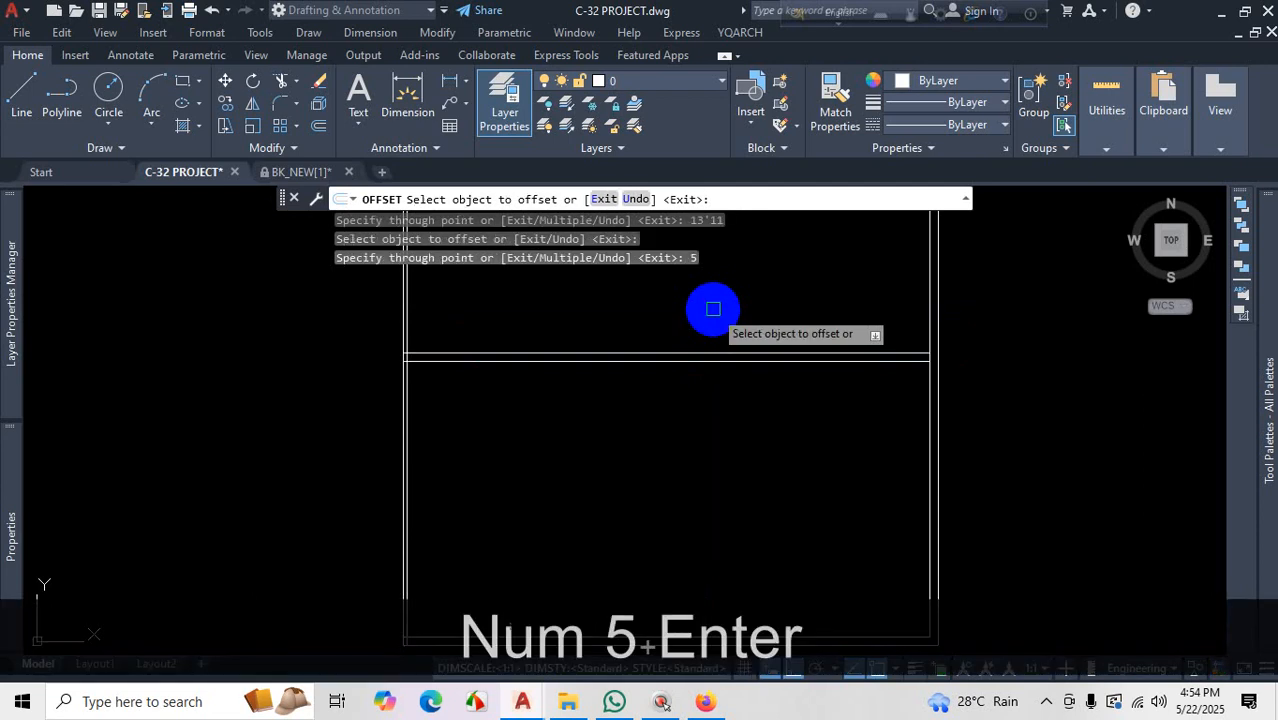
{"action": "scroll", "coordinate": [793, 363], "scroll_direction": "down", "scroll_amount": 2}
{"action": "key", "text": "Escape"}
{"action": "scroll", "coordinate": [793, 363], "scroll_direction": "down", "scroll_amount": 4}
{"action": "scroll", "coordinate": [800, 375], "scroll_direction": "up", "scroll_amount": 4}
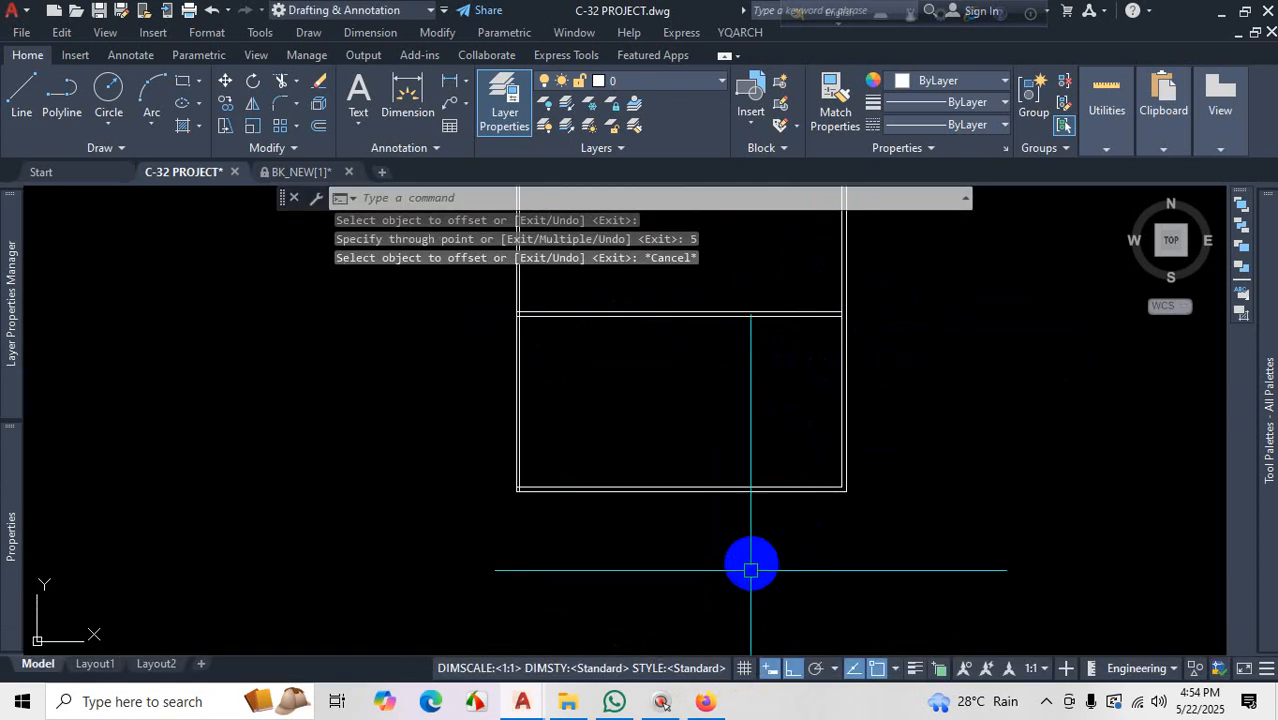
{"action": "scroll", "coordinate": [825, 387], "scroll_direction": "up", "scroll_amount": 2}
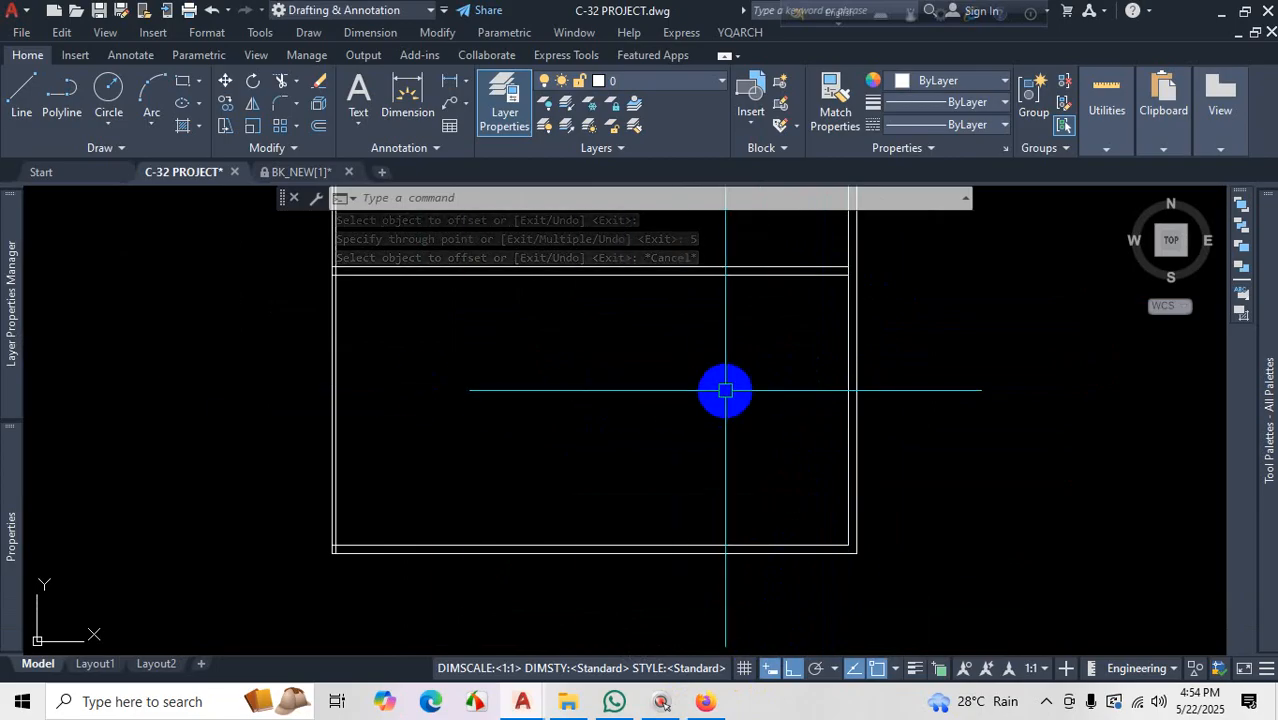
Switch to the reference plan PDF in Firefox and temporarily mark the outer right wall beside the kitchen and bedroom, then clear the marks
{"action": "left_click", "coordinate": [706, 704]}
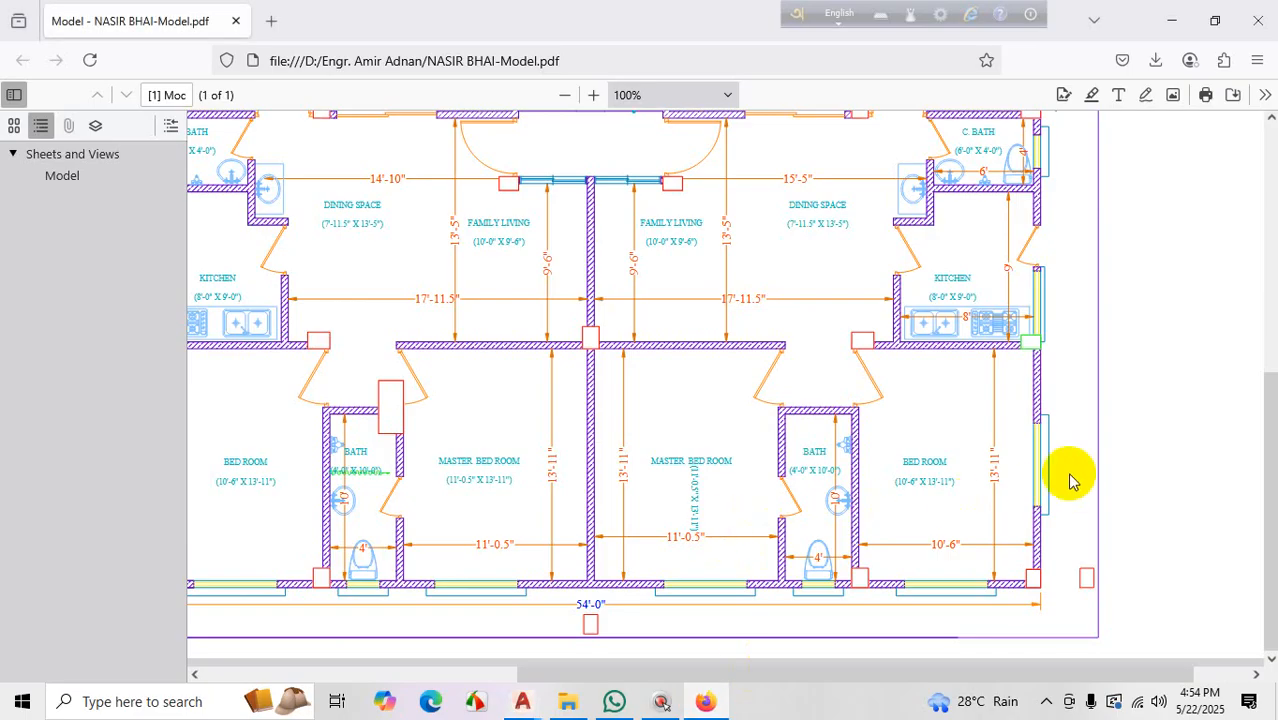
{"action": "key", "text": "ctrl+1"}
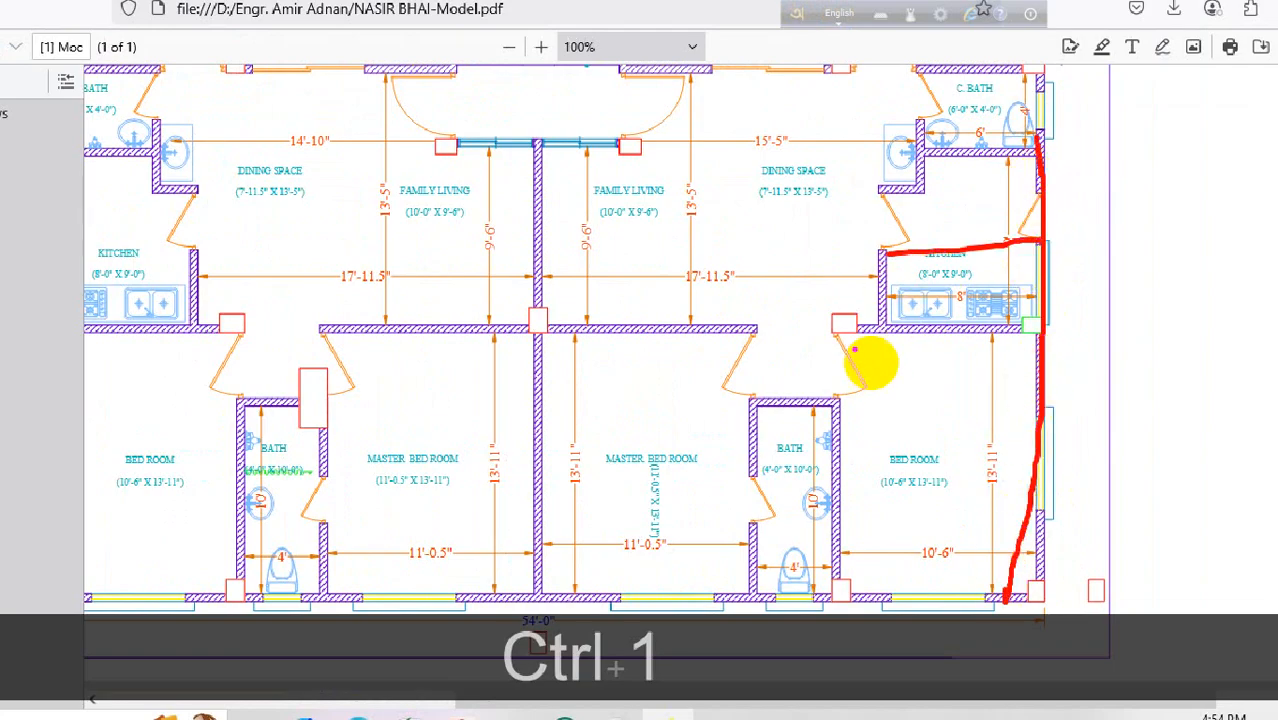
{"action": "left_click_drag", "start_coordinate": [868, 476], "coordinate": [869, 481]}
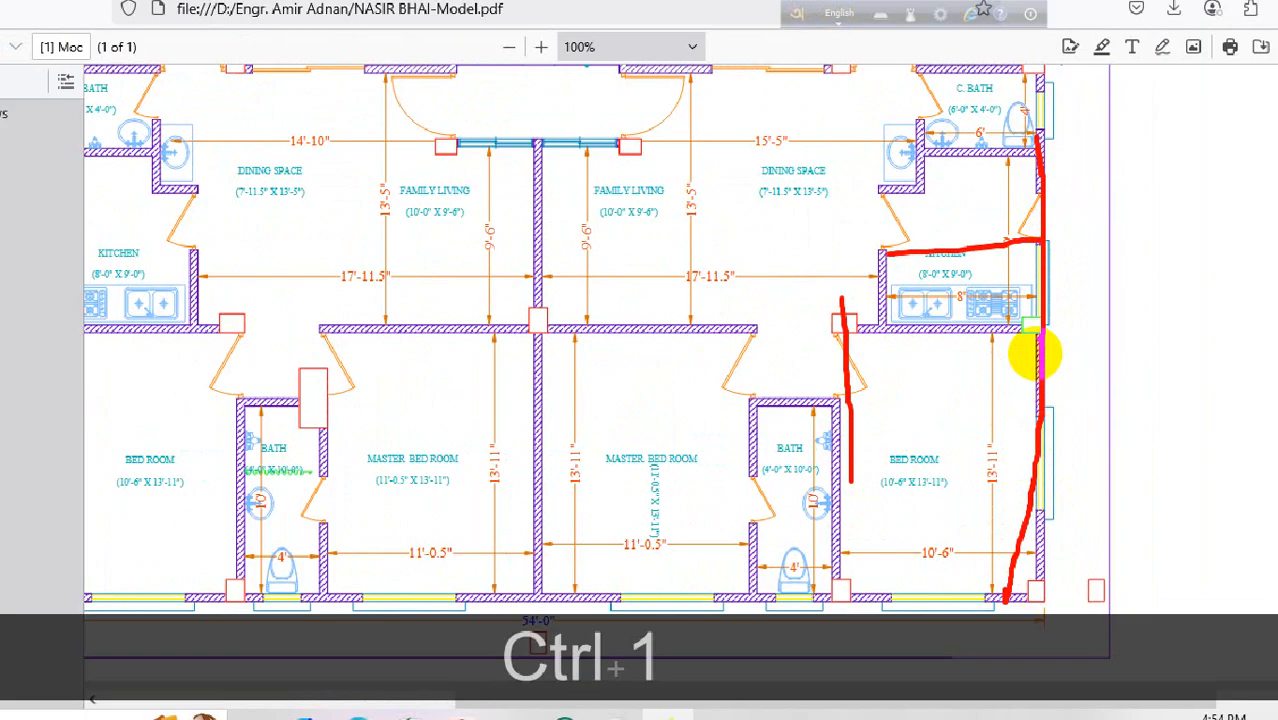
{"action": "mouse_move", "coordinate": [1031, 360]}
{"action": "left_mouse_down"}
{"action": "mouse_move", "coordinate": [1015, 487]}
{"action": "mouse_move", "coordinate": [1040, 357]}
{"action": "left_mouse_up"}
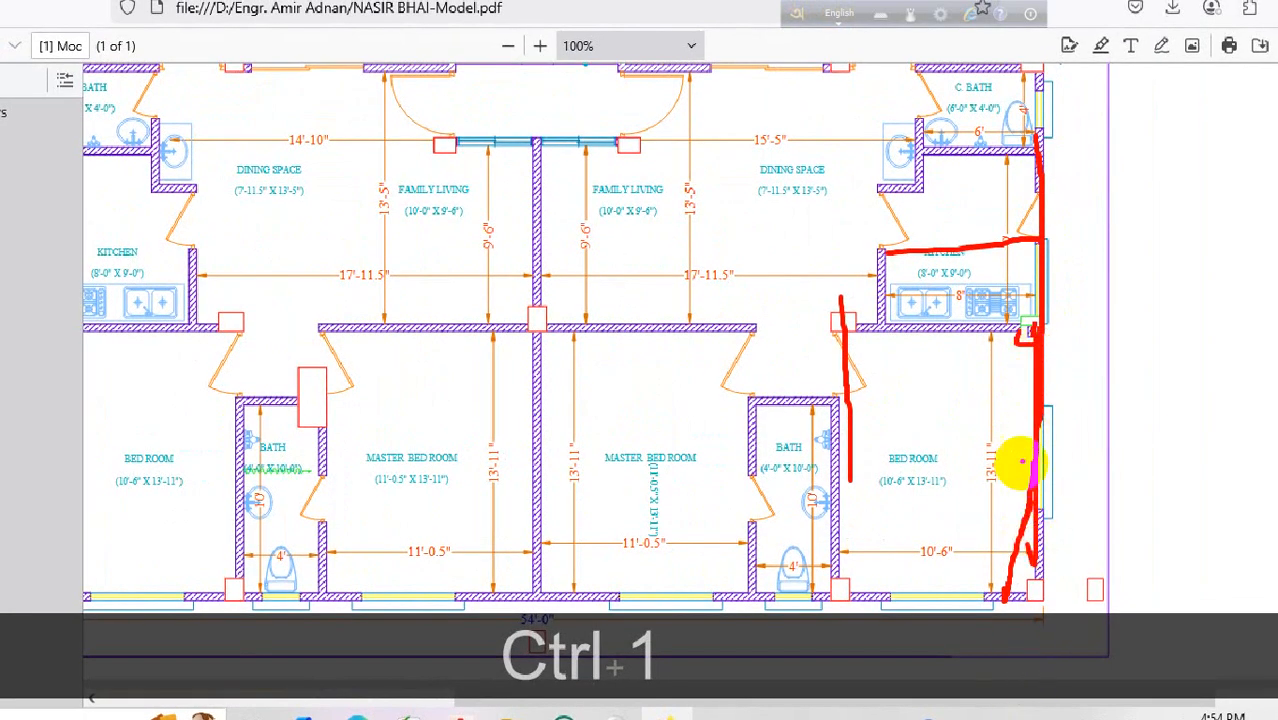
{"action": "left_click_drag", "start_coordinate": [1020, 462], "coordinate": [937, 460]}
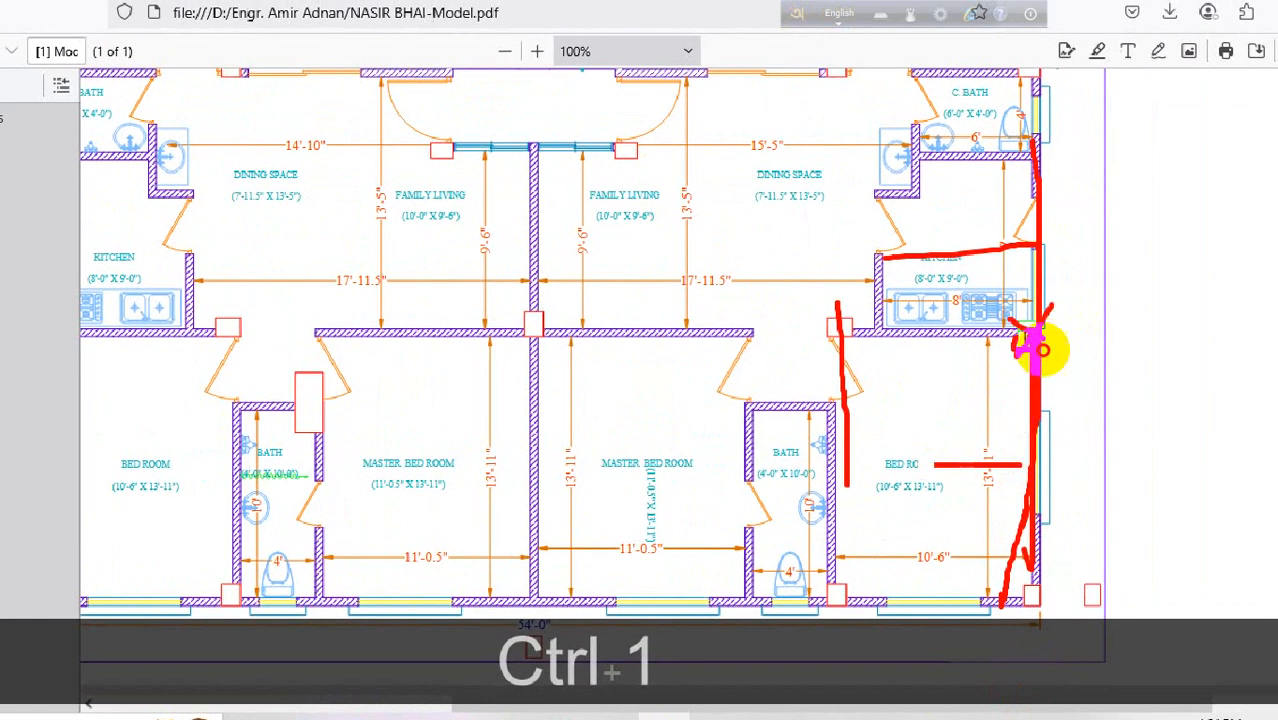
{"action": "key", "text": "Escape"}
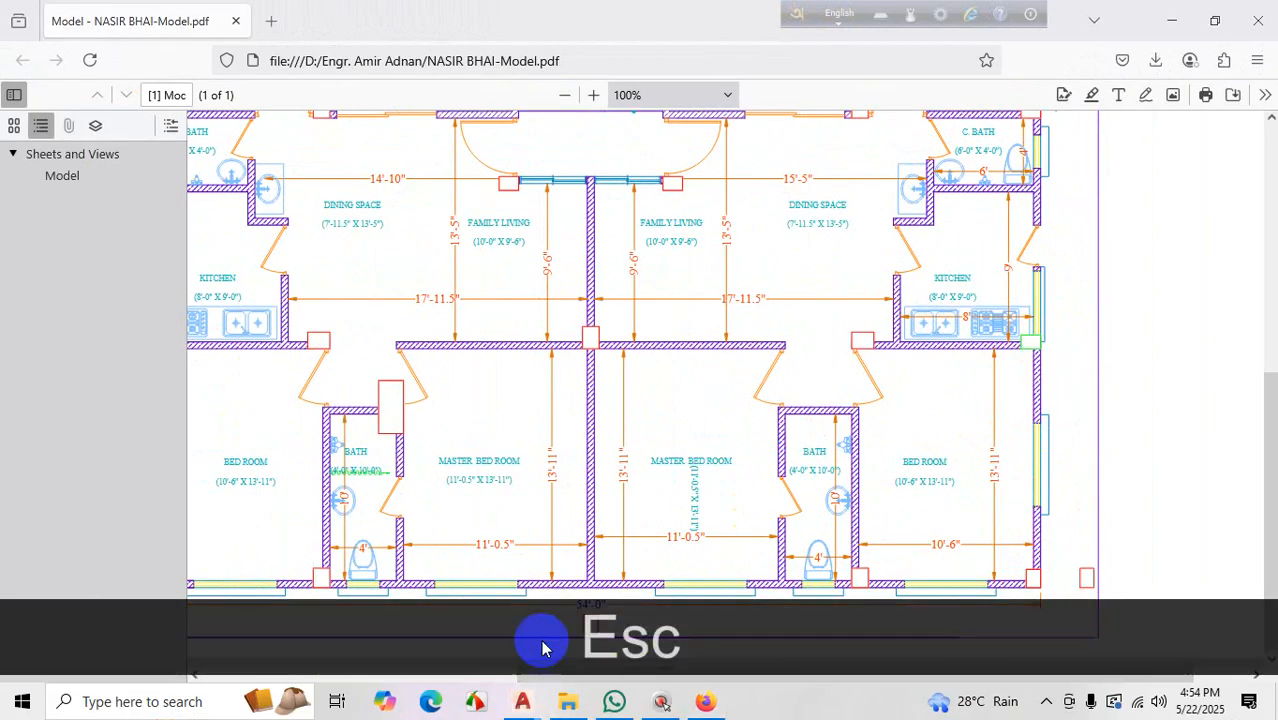
Switch back to AutoCAD and examine the junction of the horizontal bedroom wall with the right-hand outer wall
{"action": "mouse_move", "coordinate": [522, 701]}
{"action": "left_click", "coordinate": [442, 628]}
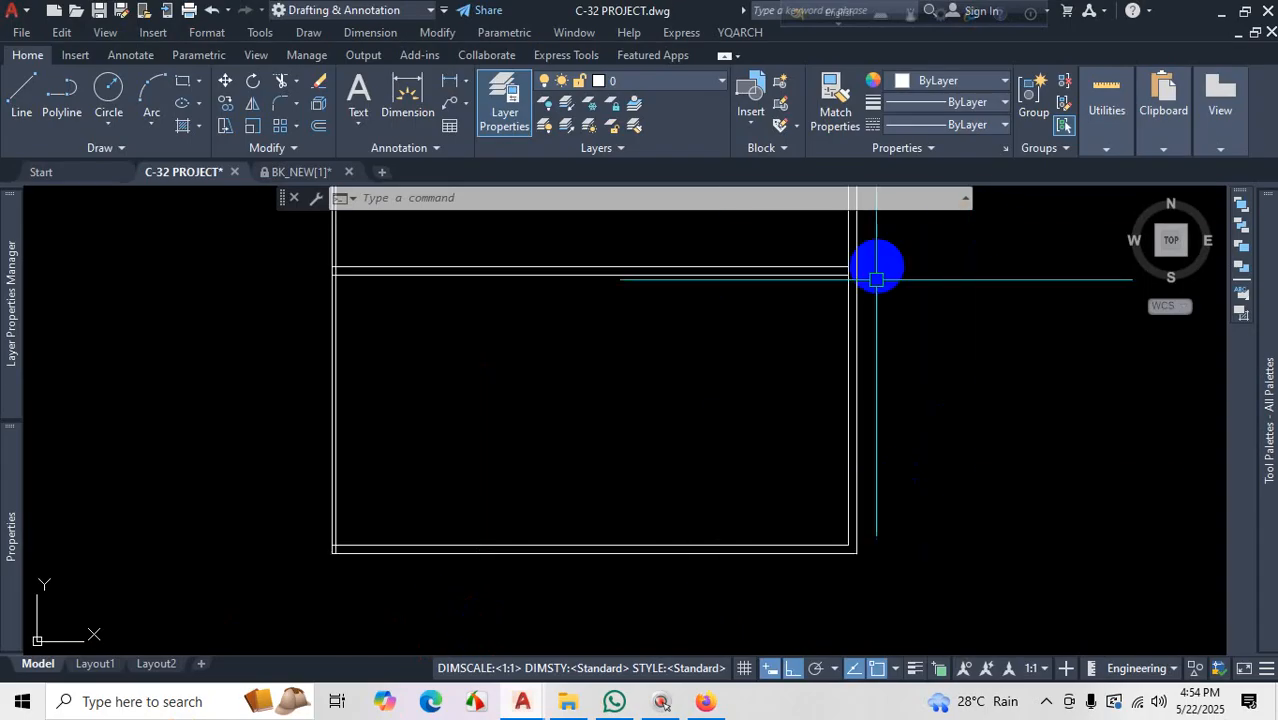
{"action": "scroll", "coordinate": [876, 210], "scroll_direction": "up", "scroll_amount": 4}
{"action": "scroll", "coordinate": [866, 315], "scroll_direction": "down", "scroll_amount": 4}
{"action": "scroll", "coordinate": [856, 330], "scroll_direction": "up", "scroll_amount": 4}
{"action": "scroll", "coordinate": [830, 364], "scroll_direction": "down", "scroll_amount": 6}
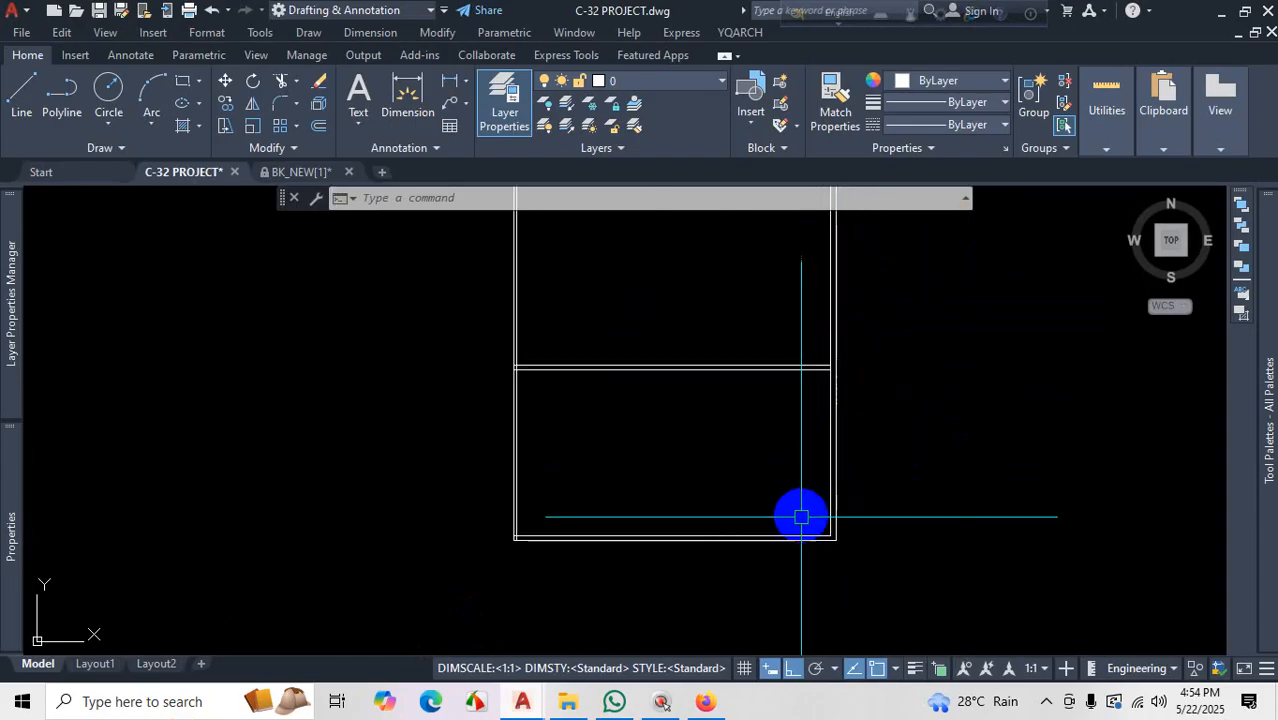
{"action": "scroll", "coordinate": [804, 357], "scroll_direction": "up", "scroll_amount": 6}
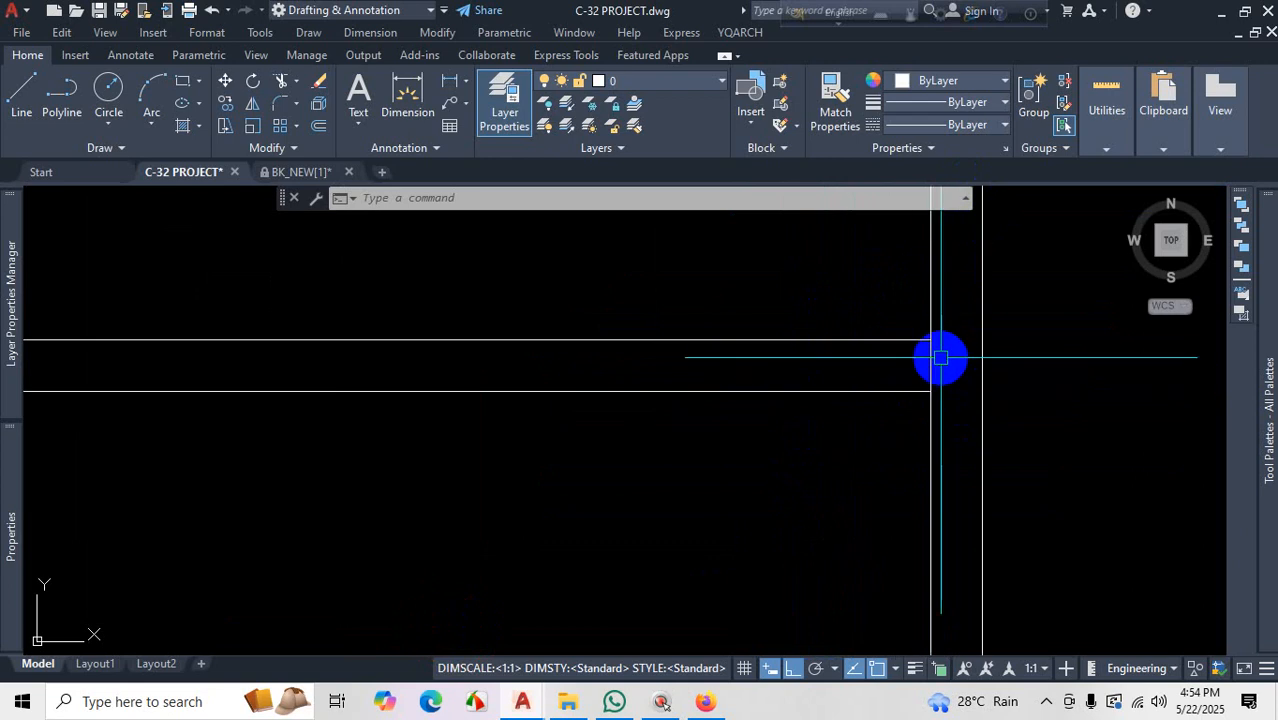
{"action": "scroll", "coordinate": [939, 358], "scroll_direction": "down", "scroll_amount": 5}
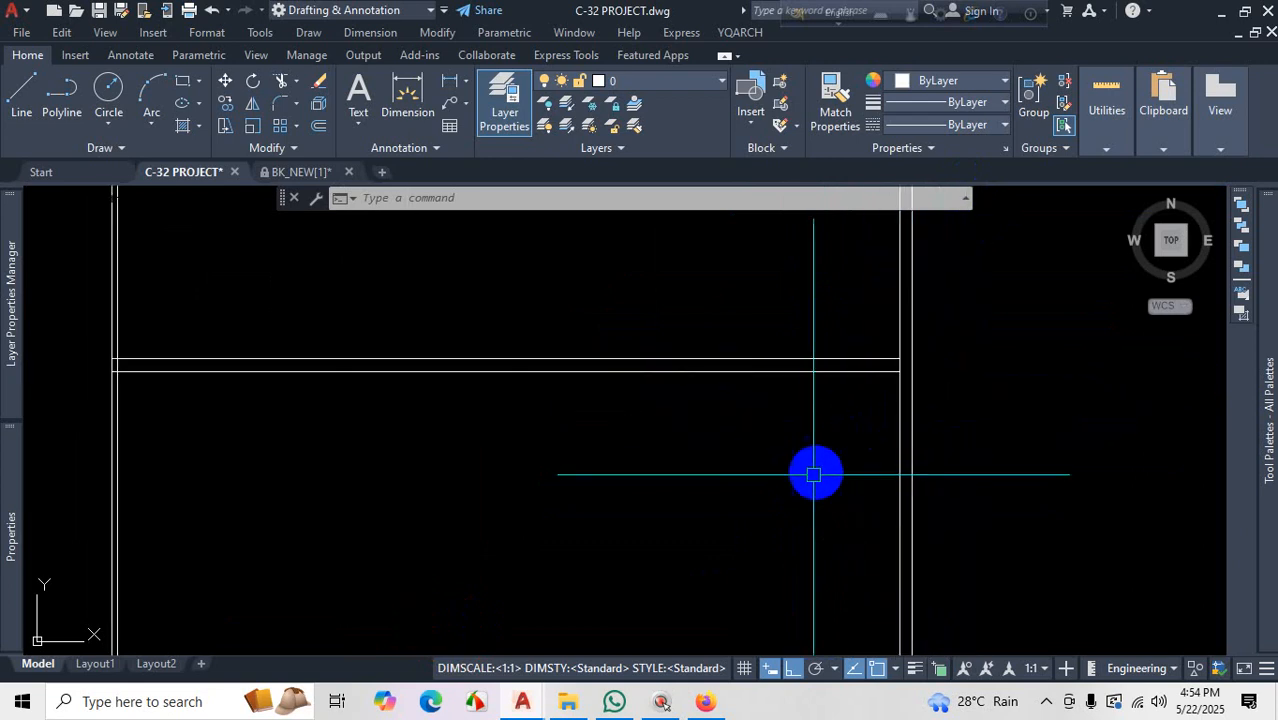
Trim the inner right-hand wall line between the two bedroom wall lines to open the wall junction, and end the command
{"action": "type", "text": "trt"}
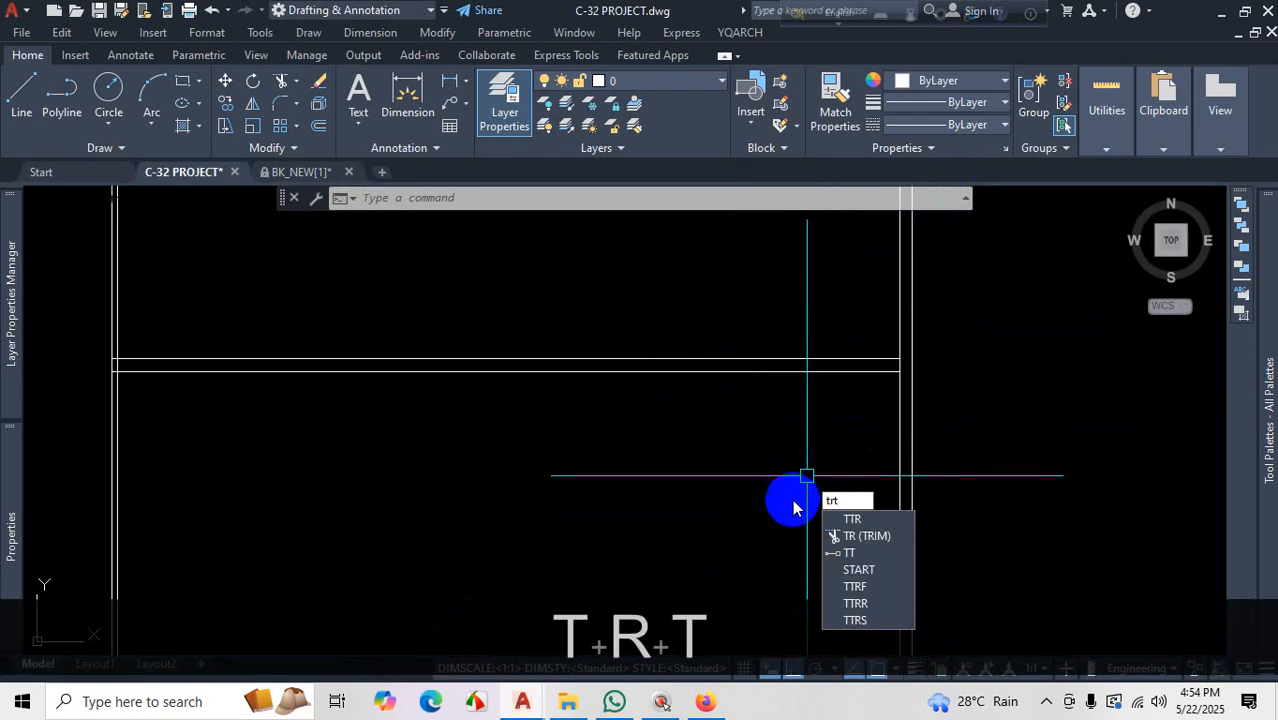
{"action": "key", "text": "BackSpace"}
{"action": "key", "text": "Return"}
{"action": "scroll", "coordinate": [993, 517], "scroll_direction": "down", "scroll_amount": 5}
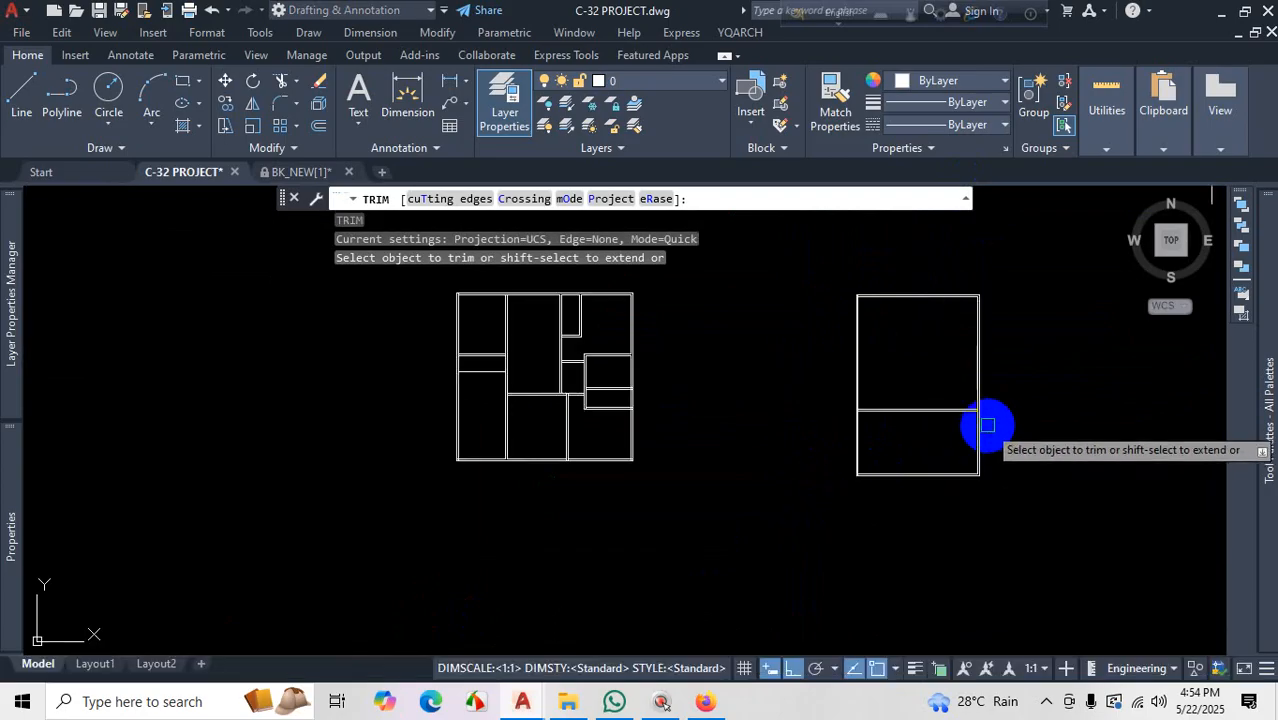
{"action": "scroll", "coordinate": [978, 409], "scroll_direction": "up", "scroll_amount": 5}
{"action": "scroll", "coordinate": [900, 392], "scroll_direction": "up", "scroll_amount": 4}
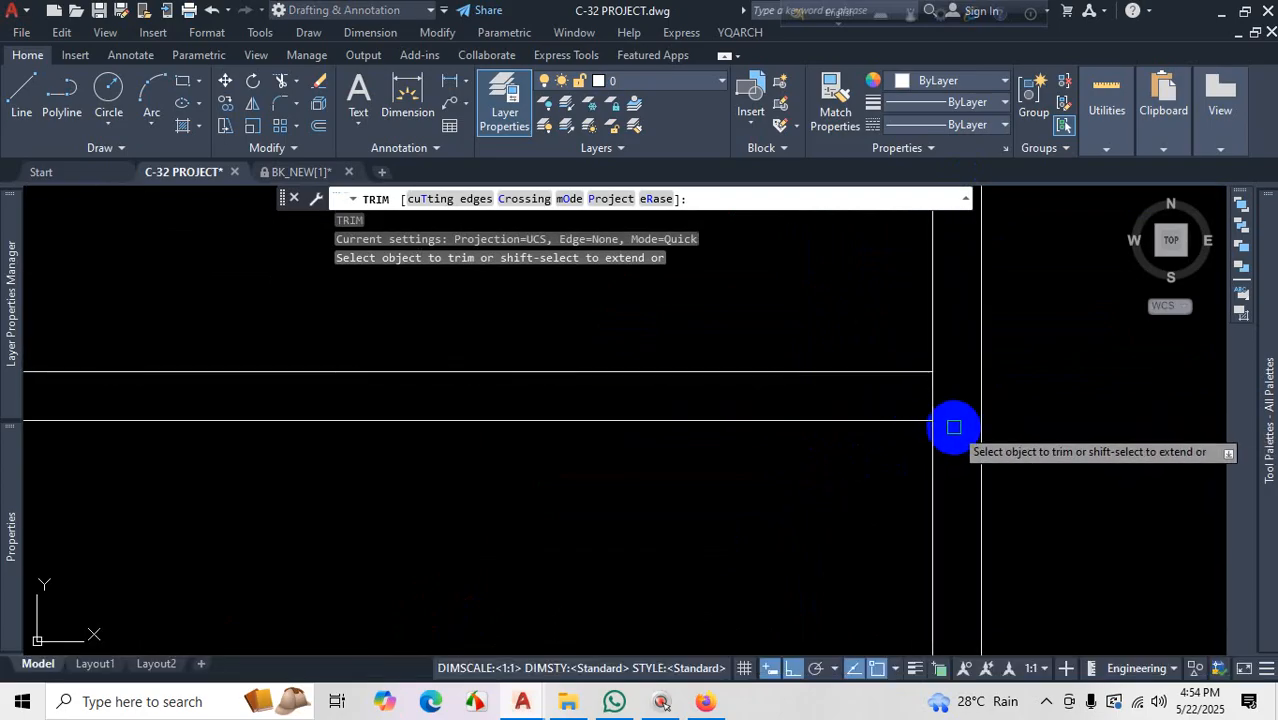
{"action": "scroll", "coordinate": [890, 485], "scroll_direction": "down", "scroll_amount": 8}
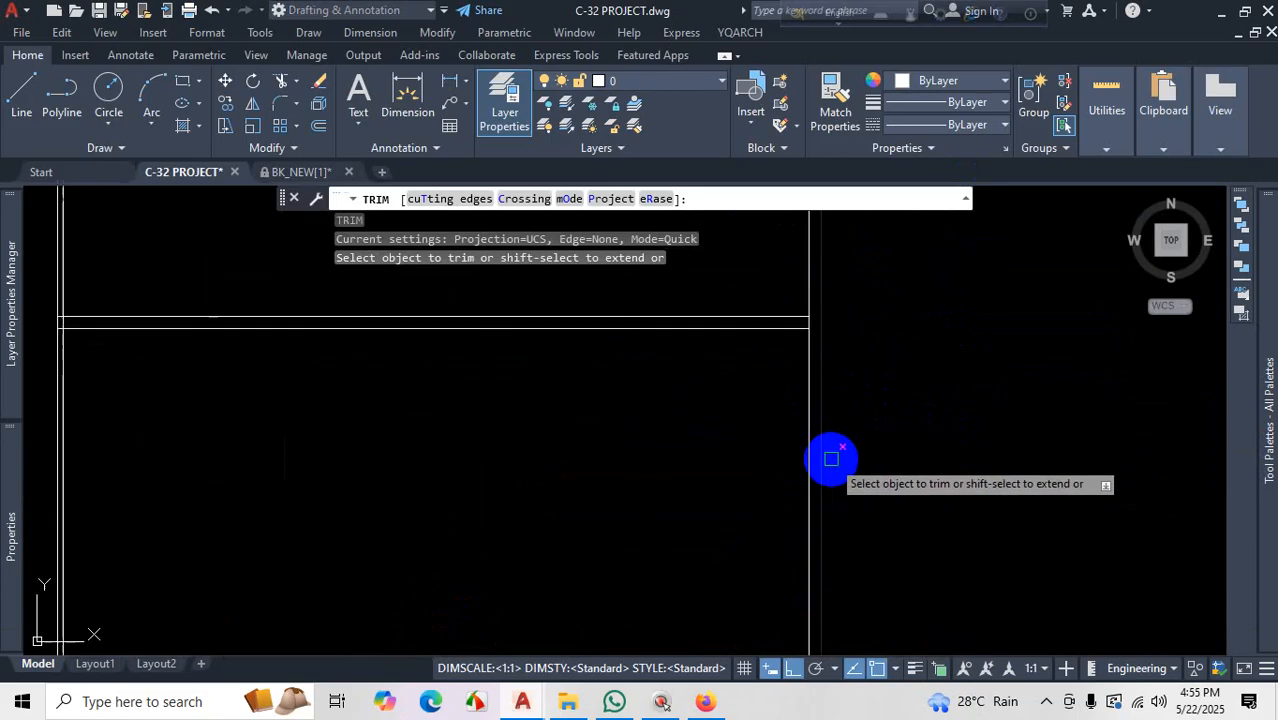
{"action": "scroll", "coordinate": [833, 461], "scroll_direction": "up", "scroll_amount": 6}
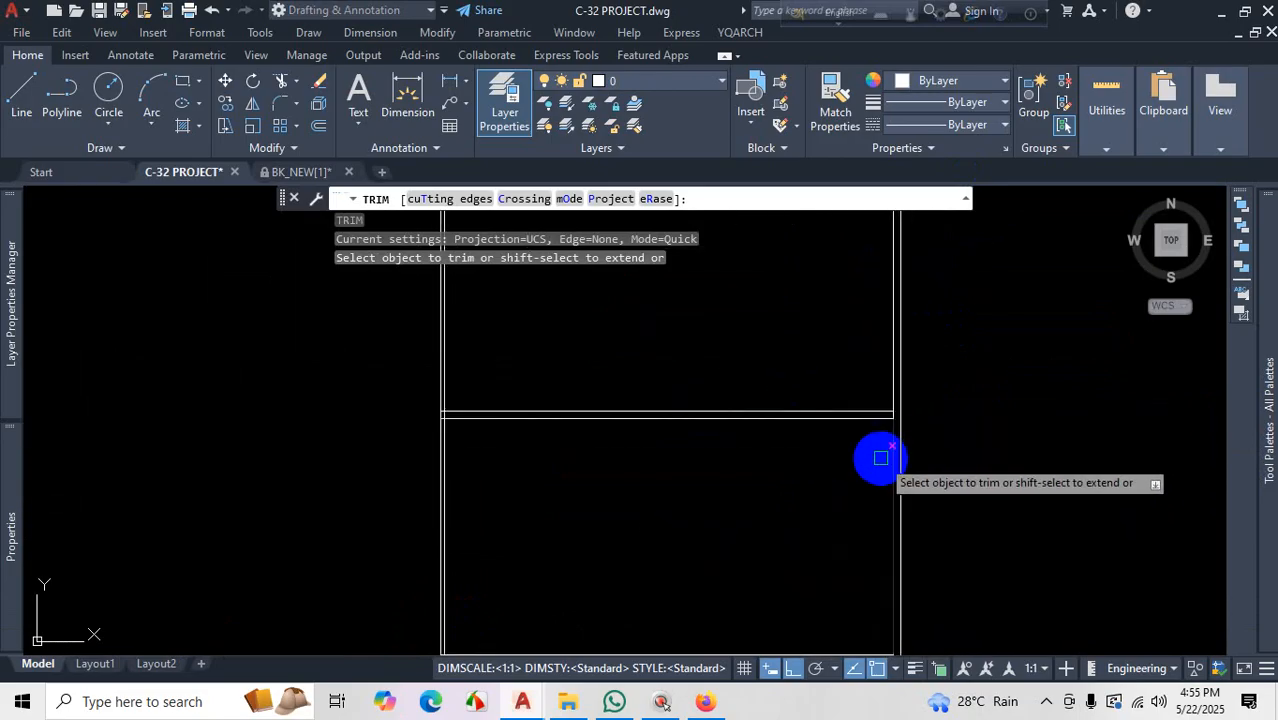
{"action": "scroll", "coordinate": [880, 425], "scroll_direction": "down", "scroll_amount": 4}
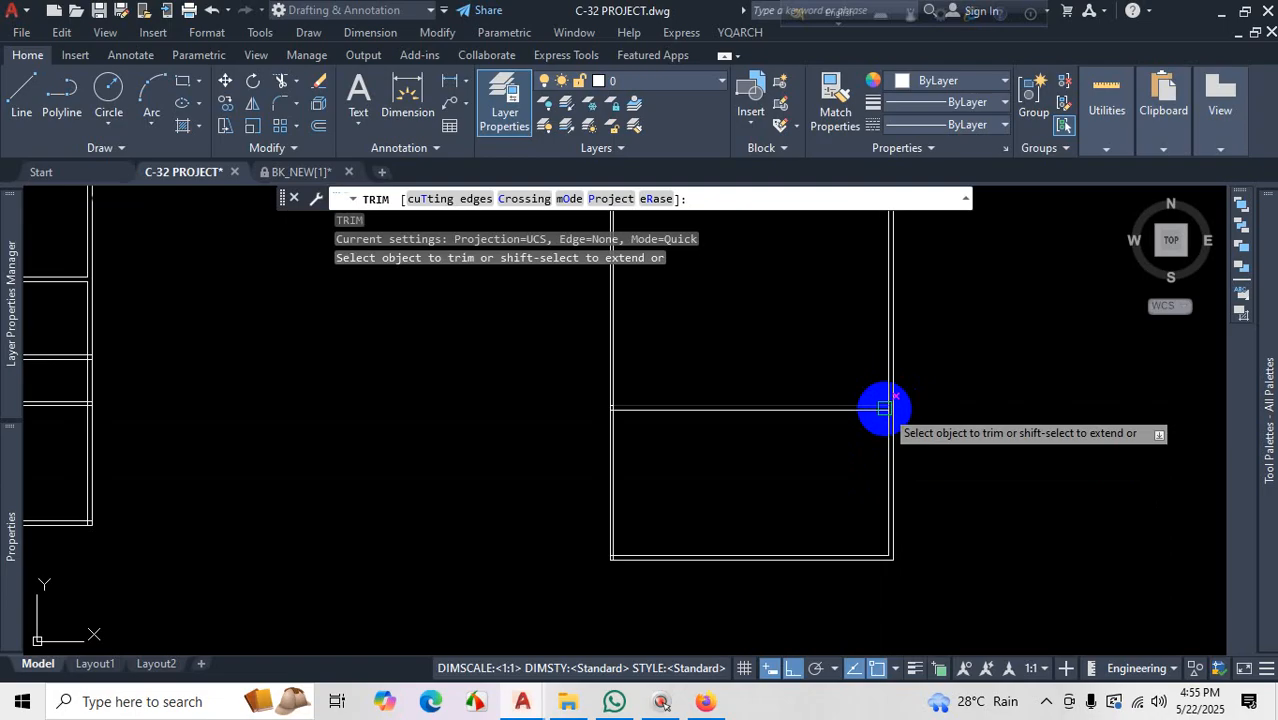
{"action": "scroll", "coordinate": [884, 408], "scroll_direction": "up", "scroll_amount": 5}
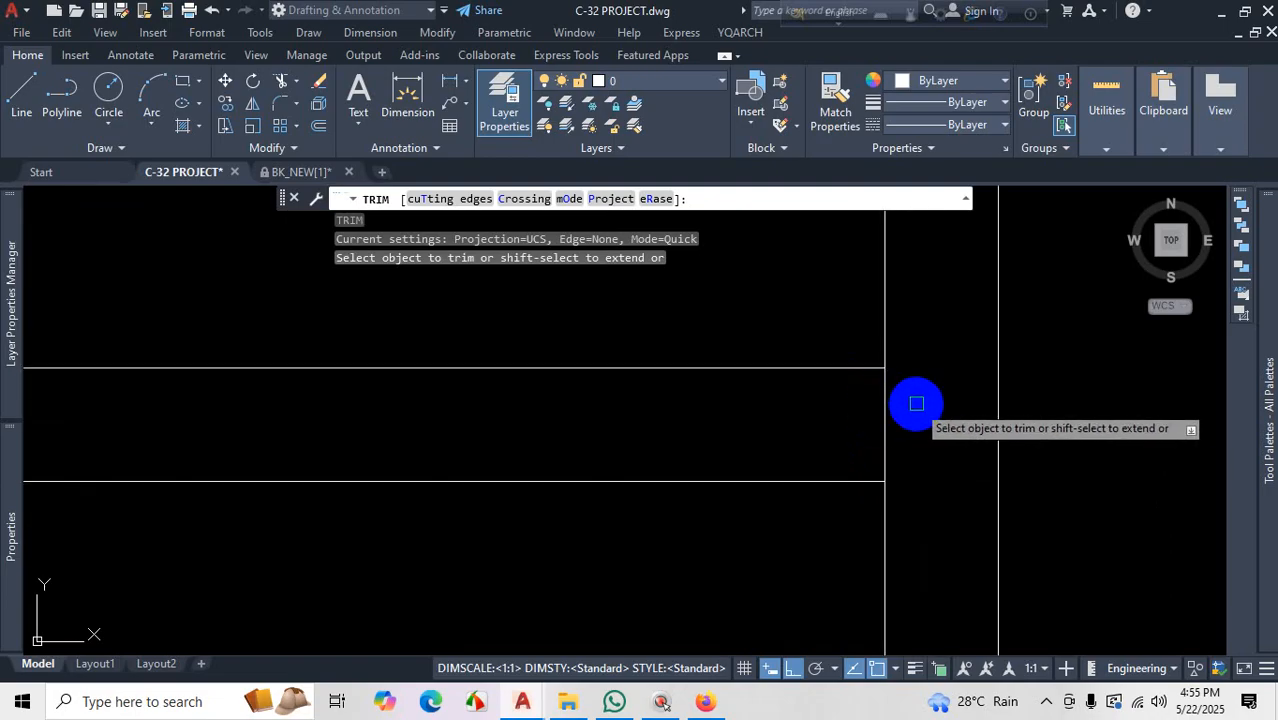
{"action": "left_click", "coordinate": [916, 403]}
{"action": "left_click", "coordinate": [849, 410]}
{"action": "scroll", "coordinate": [942, 396], "scroll_direction": "down", "scroll_amount": 4}
{"action": "scroll", "coordinate": [1000, 372], "scroll_direction": "down", "scroll_amount": 4}
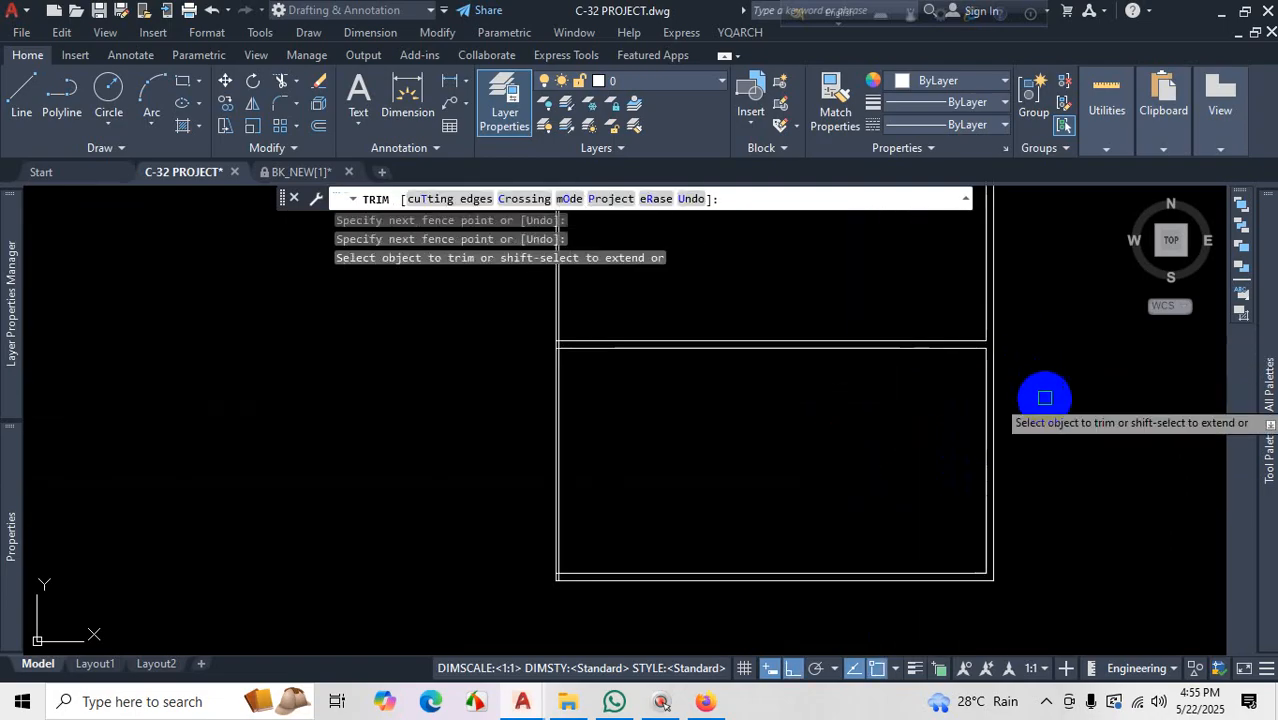
{"action": "key", "text": "Escape"}
{"action": "scroll", "coordinate": [1061, 502], "scroll_direction": "up", "scroll_amount": 2}
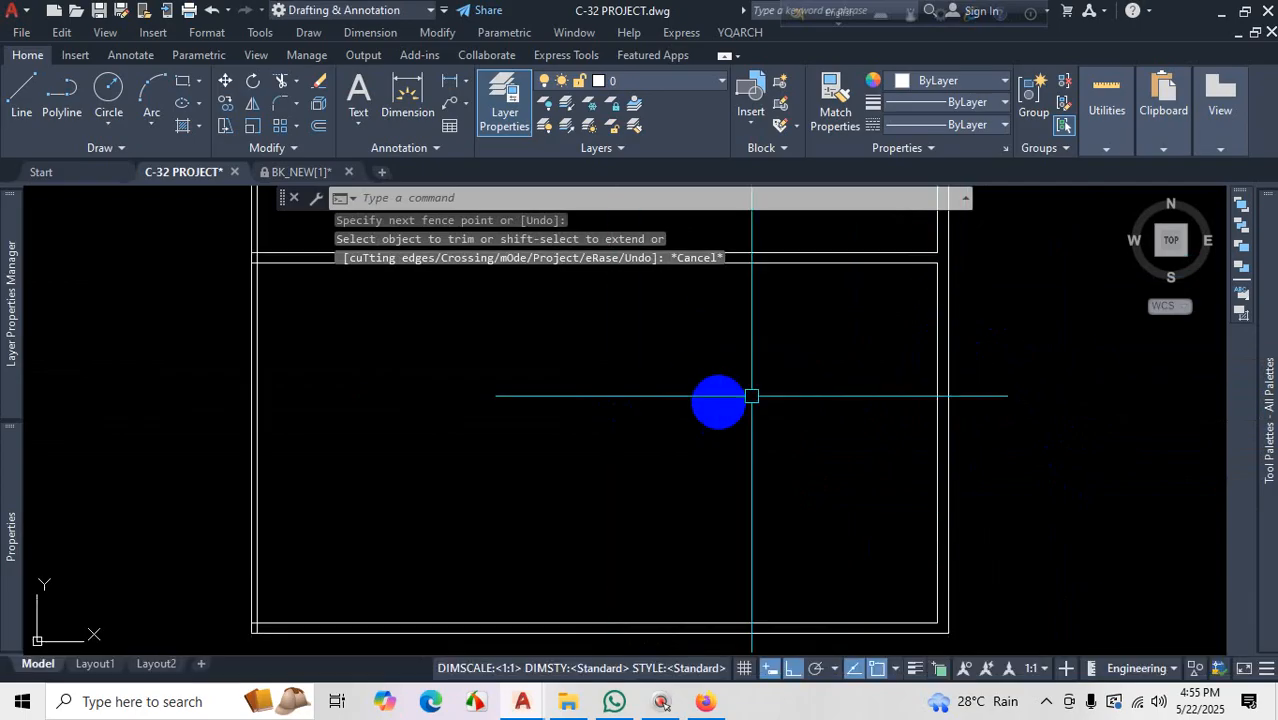
{"action": "scroll", "coordinate": [752, 396], "scroll_direction": "down", "scroll_amount": 3}
{"action": "left_click", "coordinate": [710, 700]}
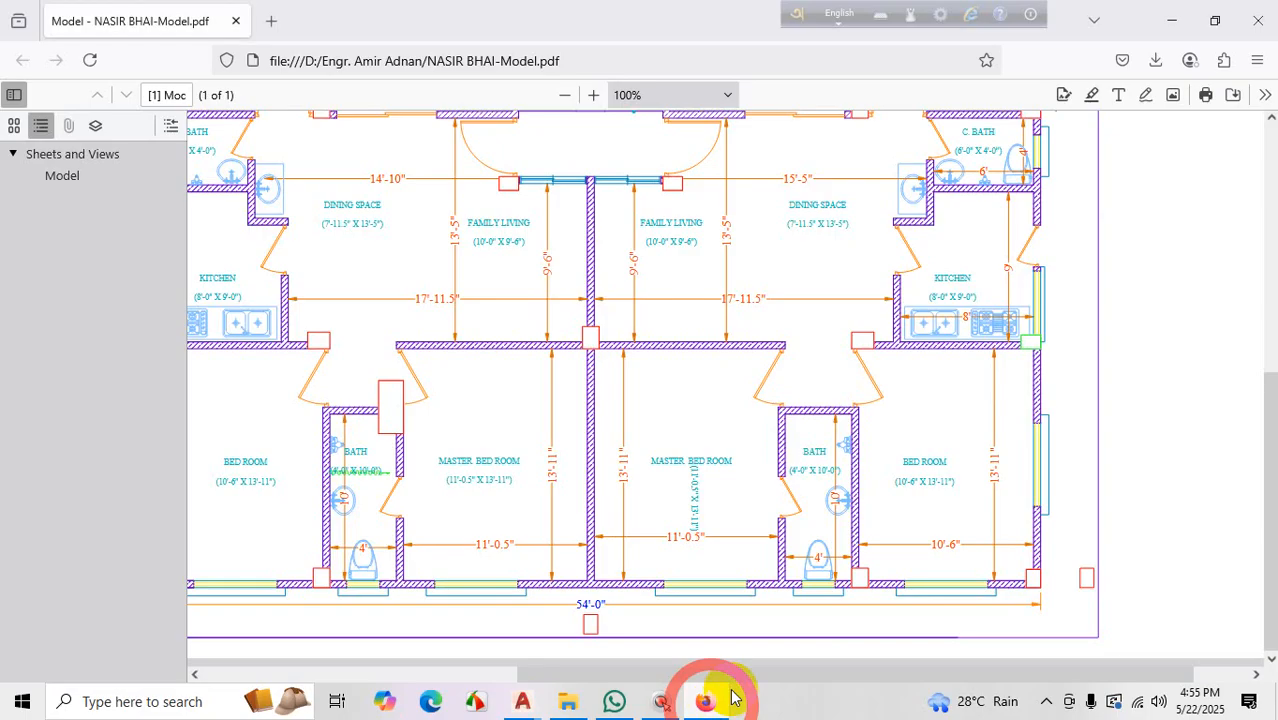
{"action": "left_click", "coordinate": [1046, 703]}
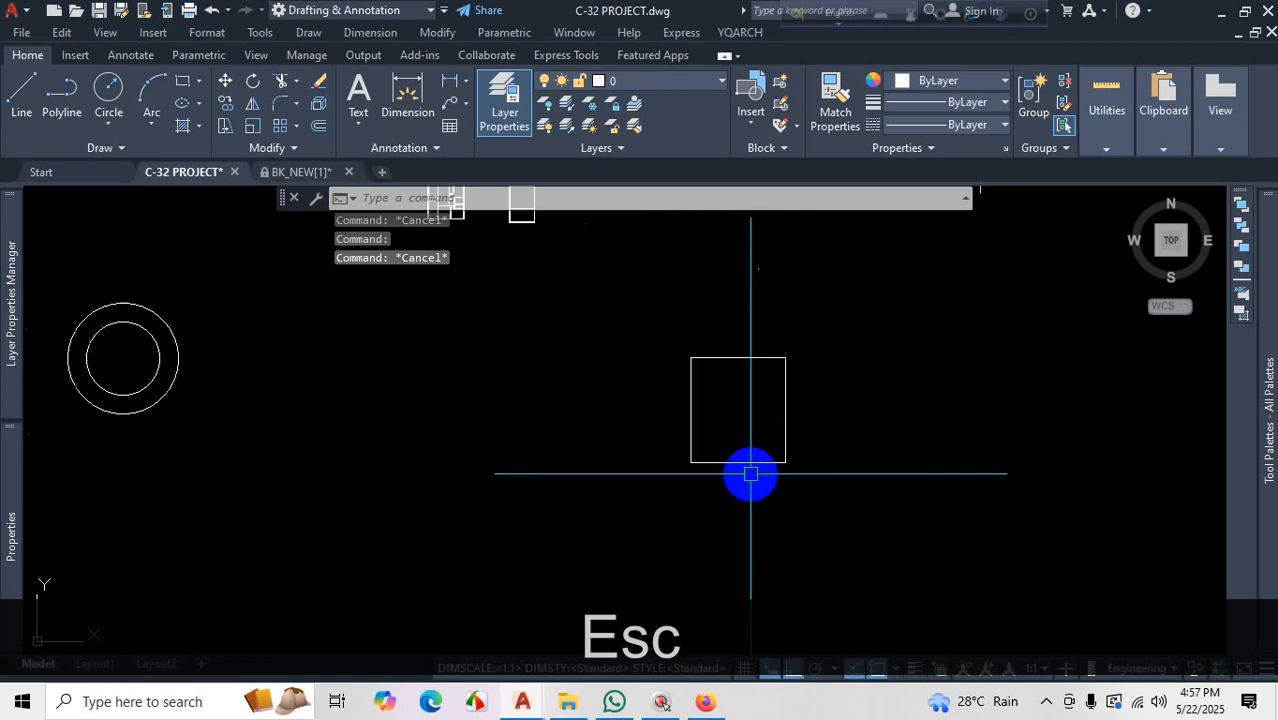
Explode the separate standalone rectangle below the floor plans into individual lines
{"action": "scroll", "coordinate": [751, 473], "scroll_direction": "up", "scroll_amount": 2}
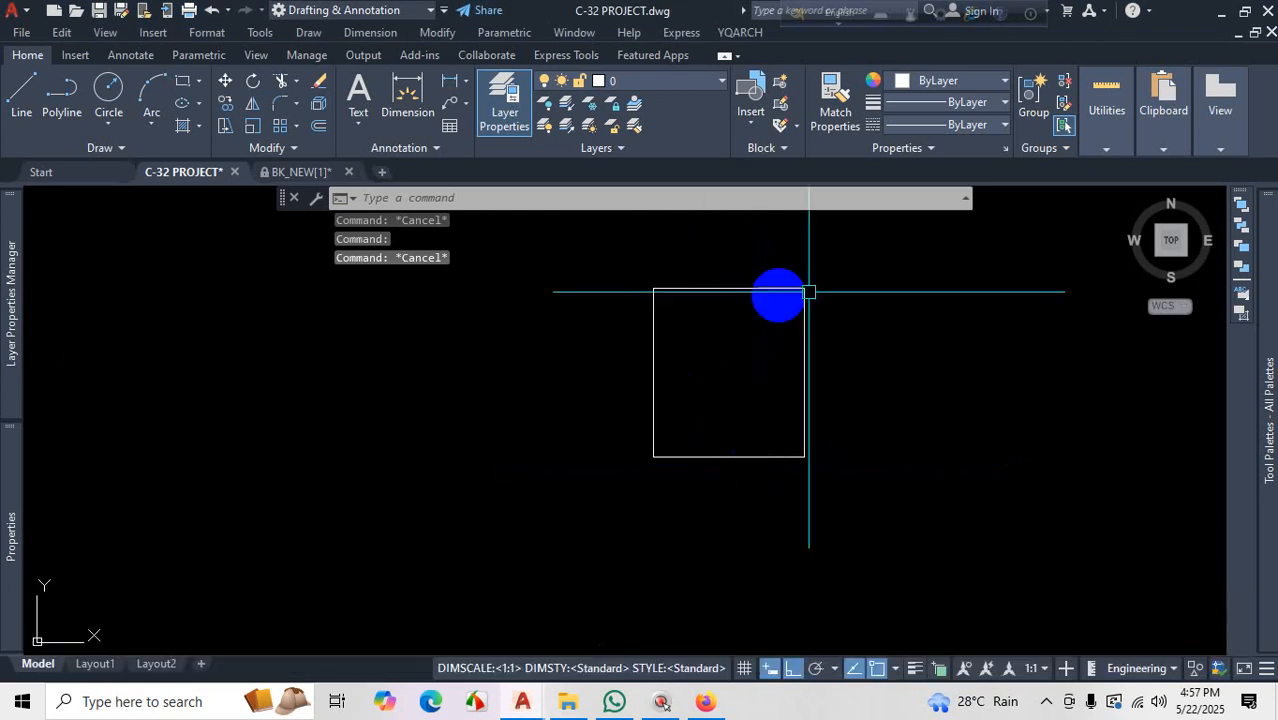
{"action": "left_click", "coordinate": [837, 315]}
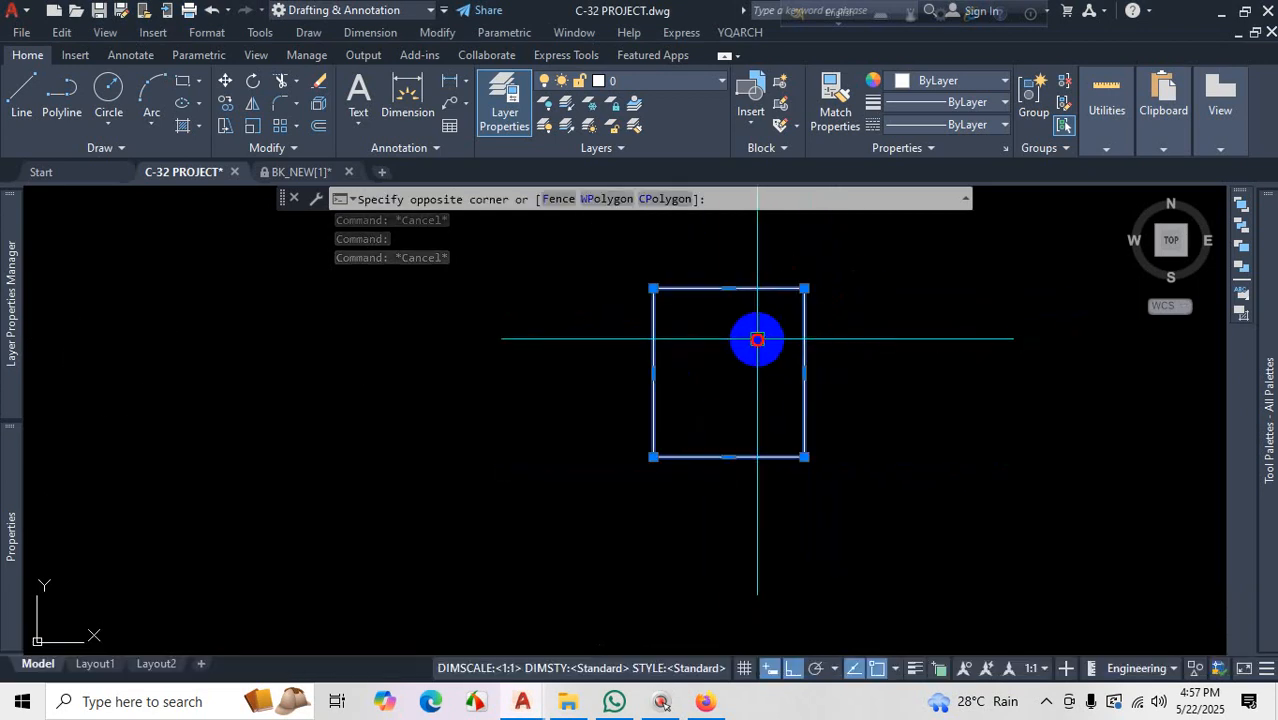
{"action": "left_click", "coordinate": [762, 341]}
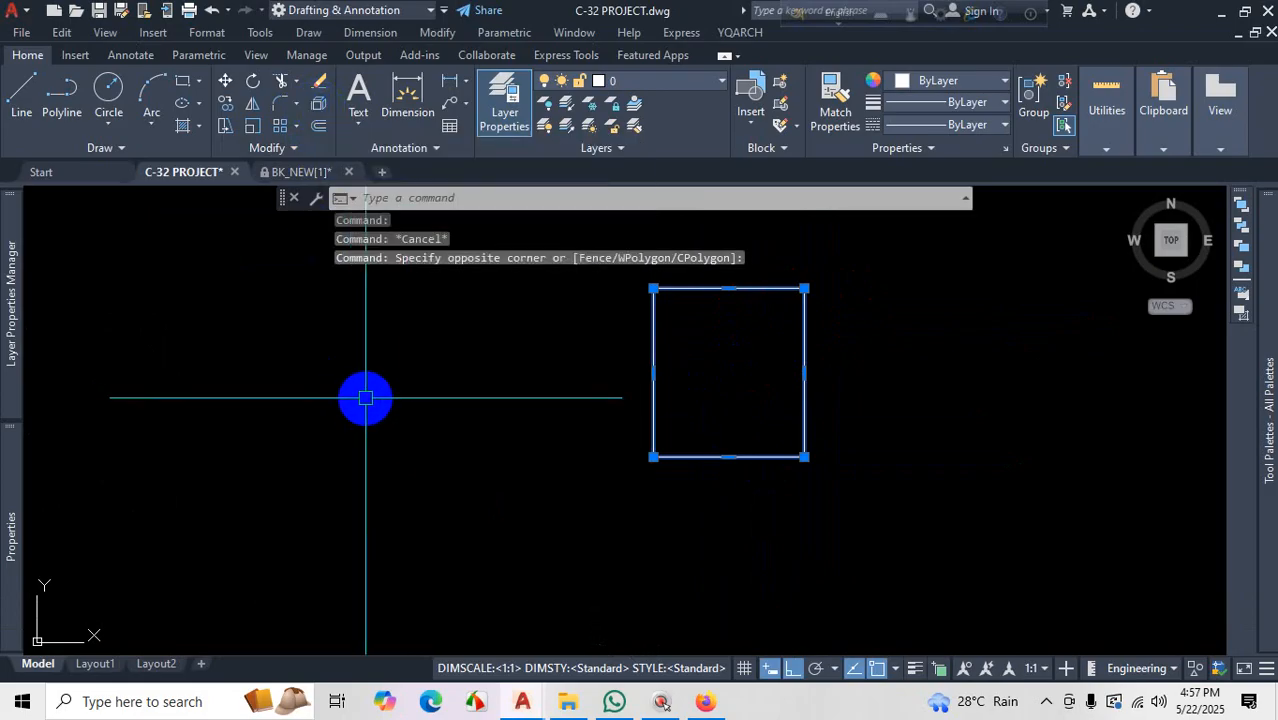
{"action": "type", "text": "X"}
{"action": "key", "text": "Return"}
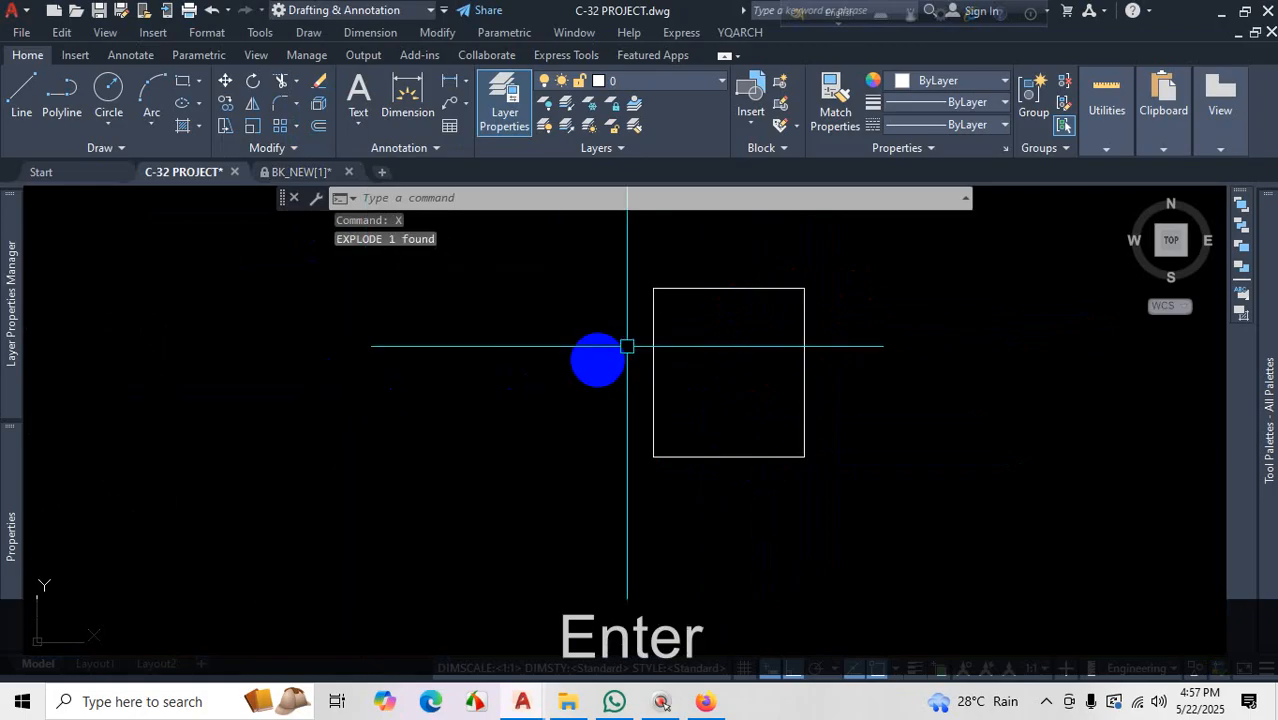
Pick each of the four sides of the exploded rectangle to check them as separate lines, and clear the selection
{"action": "left_click", "coordinate": [713, 288]}
{"action": "left_click", "coordinate": [653, 347]}
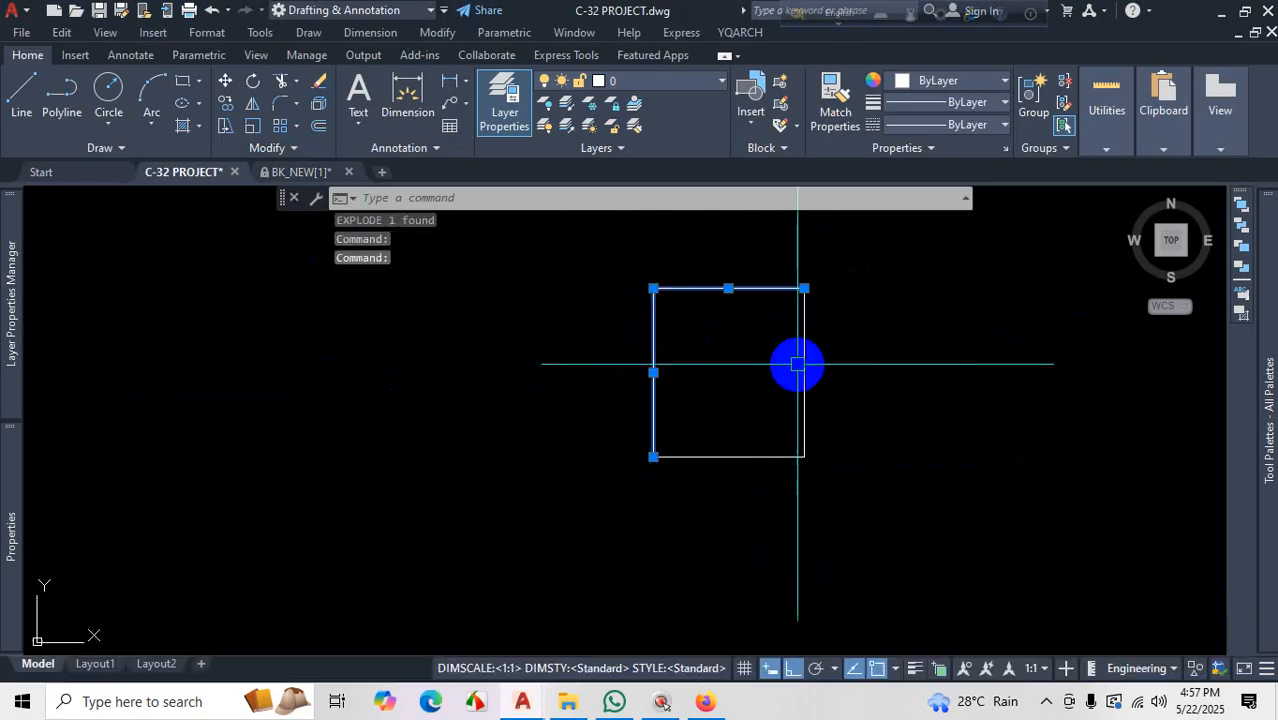
{"action": "left_click", "coordinate": [804, 360]}
{"action": "left_click", "coordinate": [735, 458]}
{"action": "key", "text": "Escape"}
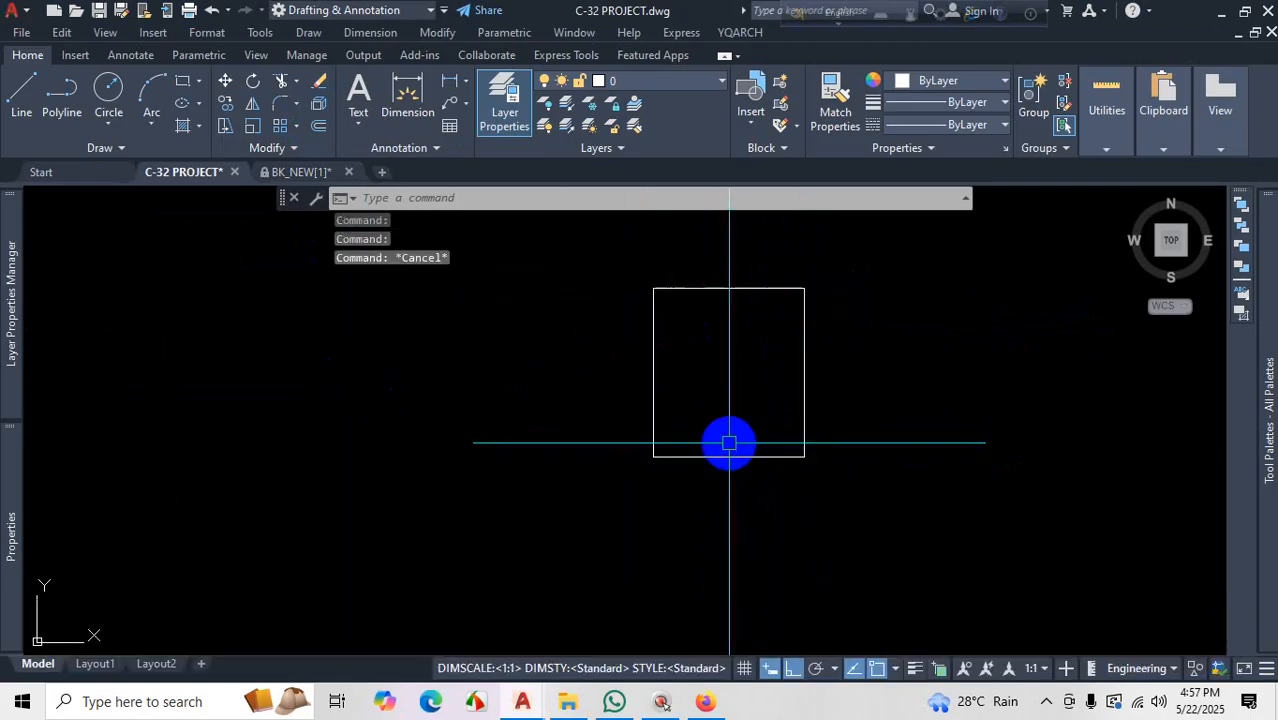
{"action": "scroll", "coordinate": [690, 479], "scroll_direction": "down", "scroll_amount": 5}
{"action": "scroll", "coordinate": [664, 442], "scroll_direction": "up", "scroll_amount": 4}
{"action": "scroll", "coordinate": [640, 433], "scroll_direction": "up", "scroll_amount": 5}
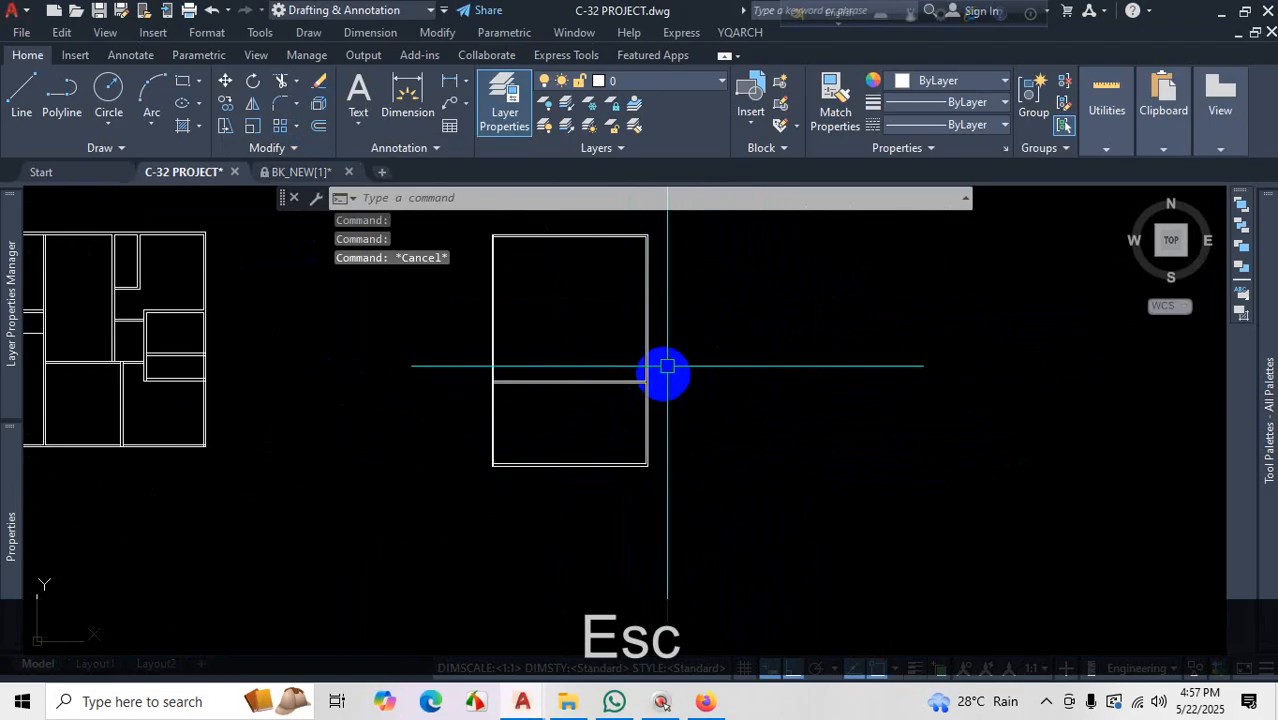
Select the right-hand wall lines of the half outline to check them, and clear the selection
{"action": "left_click", "coordinate": [648, 334]}
{"action": "key", "text": "Escape"}
{"action": "scroll", "coordinate": [682, 330], "scroll_direction": "down", "scroll_amount": 3}
{"action": "scroll", "coordinate": [687, 323], "scroll_direction": "up", "scroll_amount": 3}
{"action": "left_click", "coordinate": [685, 314]}
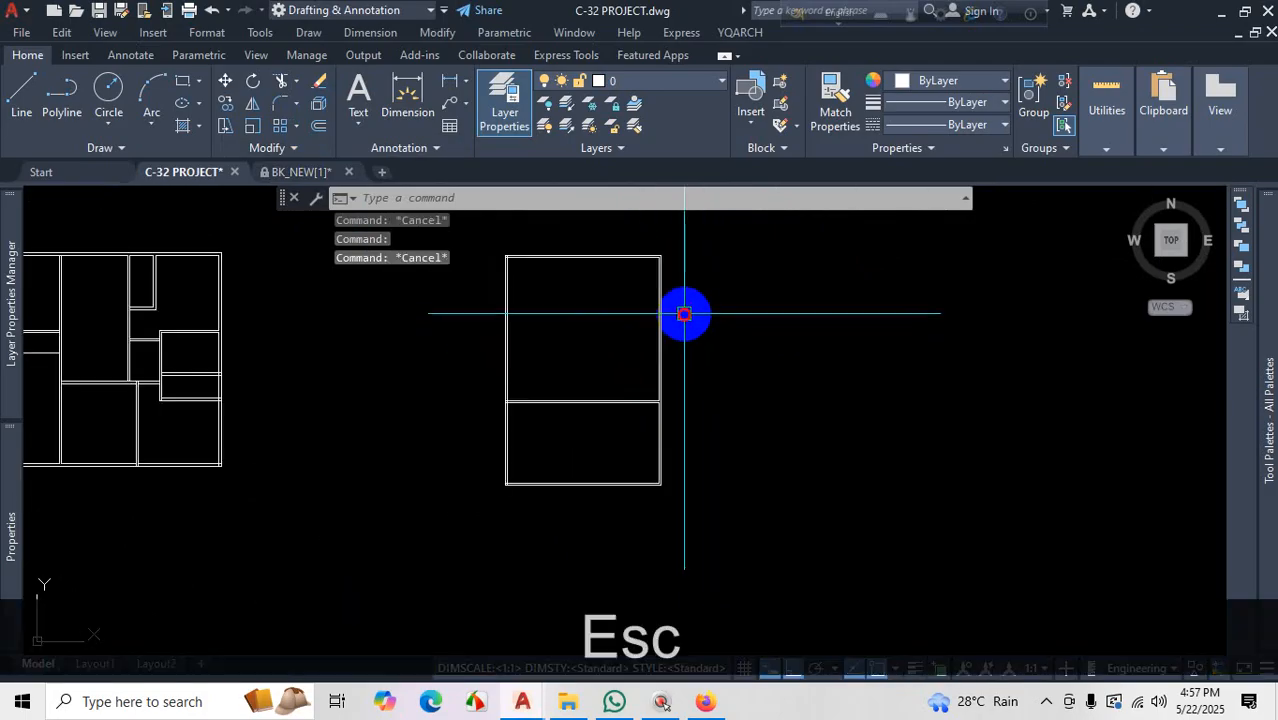
{"action": "left_click", "coordinate": [627, 335]}
{"action": "scroll", "coordinate": [624, 390], "scroll_direction": "down", "scroll_amount": 3}
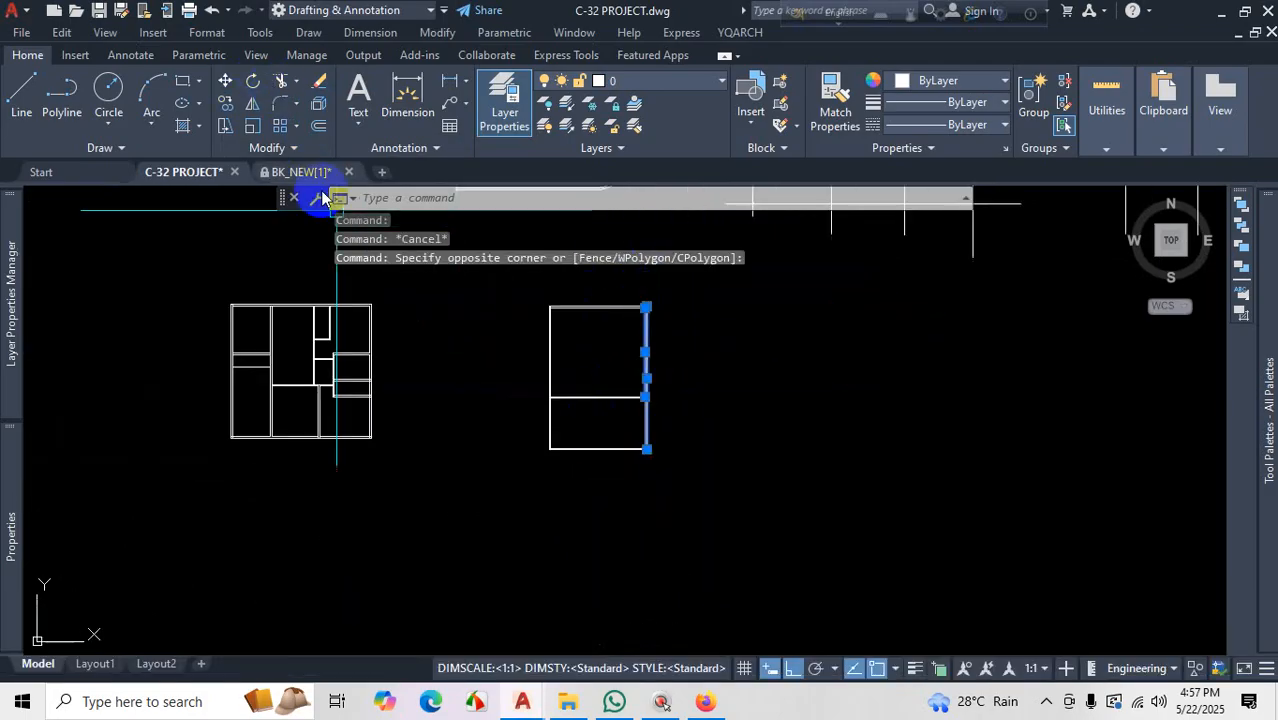
{"action": "key", "text": "Escape"}
Switch to the reference PDF, magnify the right-hand bedroom and bath, and mark the bedroom width and bath walls in red
{"action": "left_click", "coordinate": [1046, 701]}
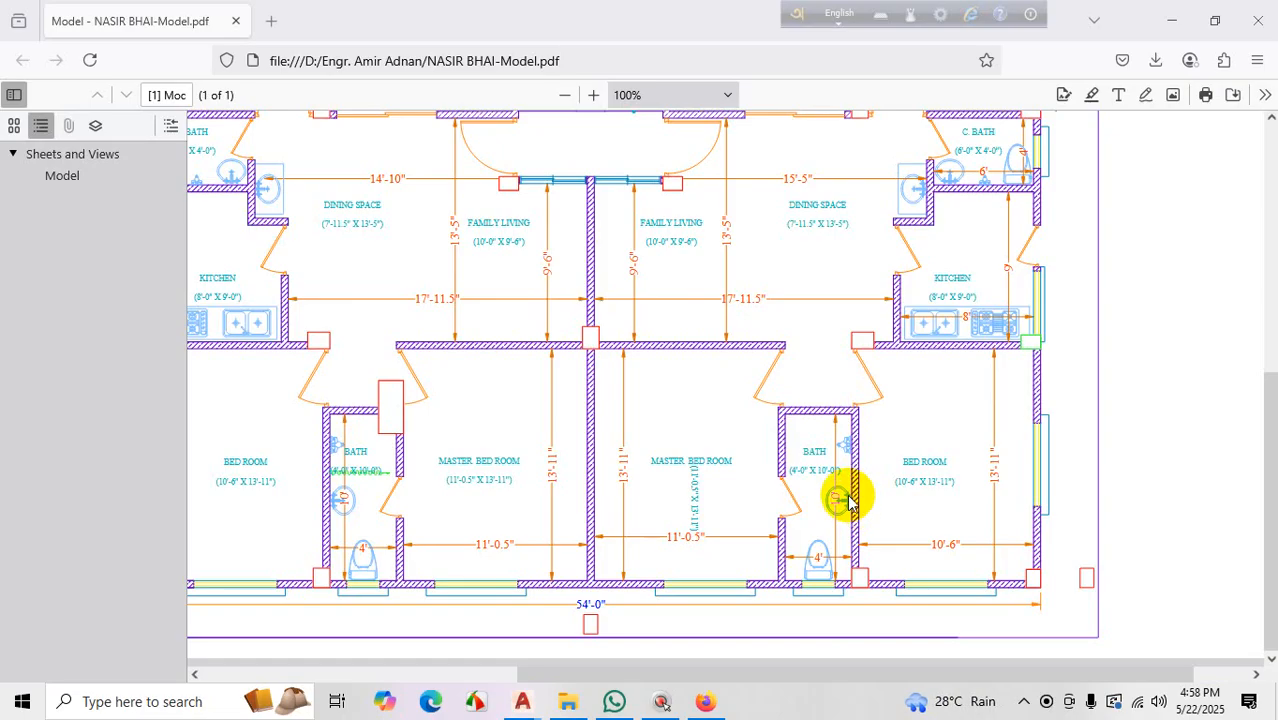
{"action": "key", "text": "ctrl+1"}
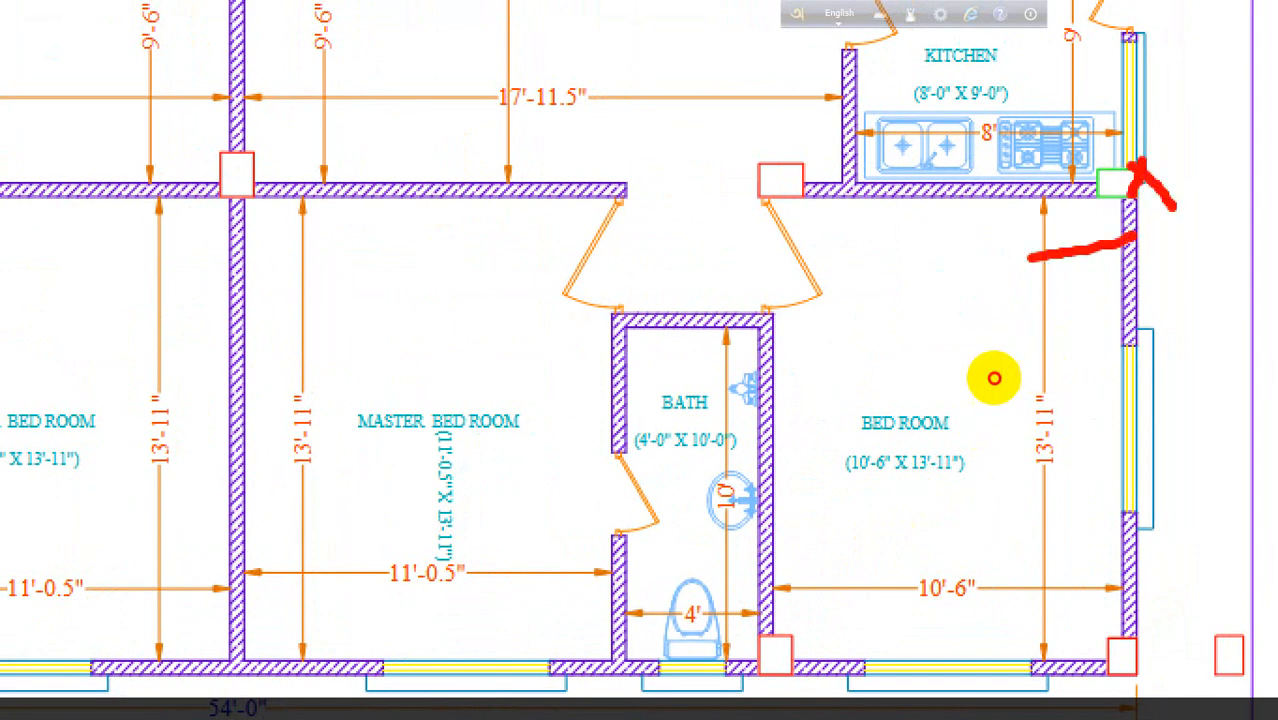
{"action": "left_click_drag", "start_coordinate": [994, 378], "coordinate": [863, 386]}
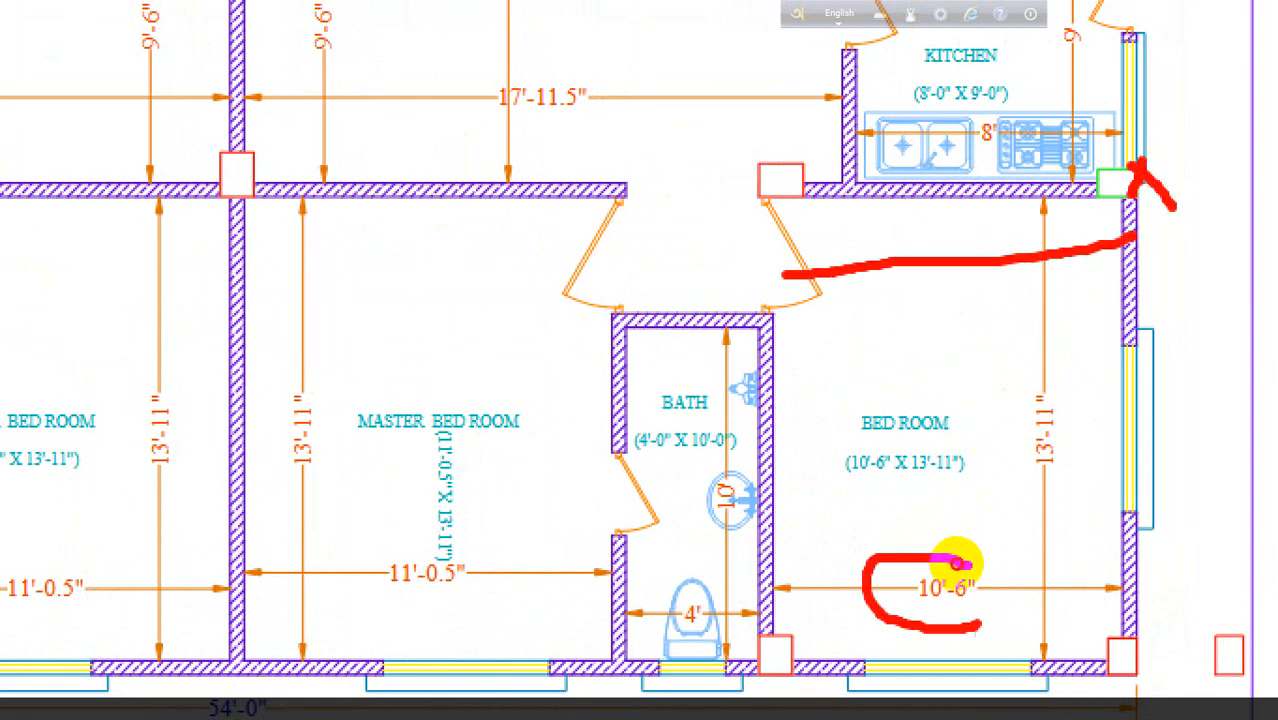
{"action": "left_click_drag", "start_coordinate": [977, 625], "coordinate": [979, 596]}
{"action": "left_click_drag", "start_coordinate": [774, 336], "coordinate": [774, 510]}
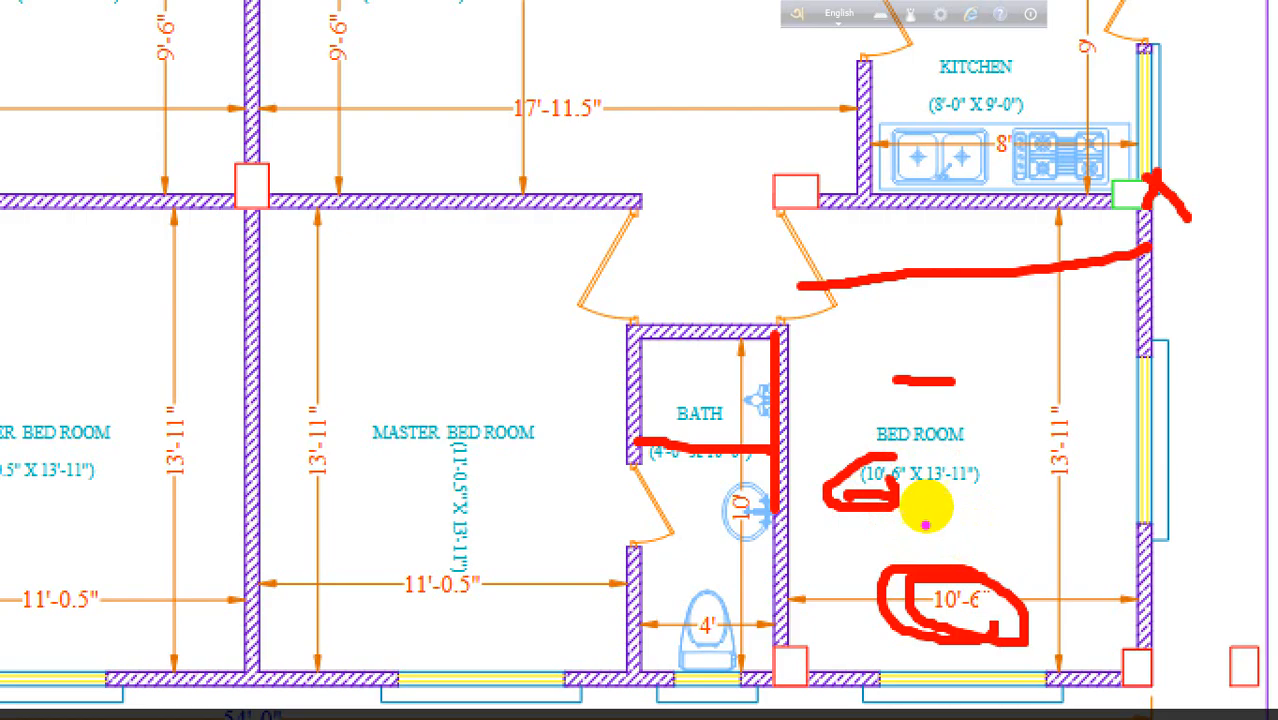
{"action": "mouse_move", "coordinate": [940, 540]}
{"action": "left_mouse_down"}
{"action": "mouse_move", "coordinate": [973, 588]}
{"action": "mouse_move", "coordinate": [950, 545]}
{"action": "left_mouse_up"}
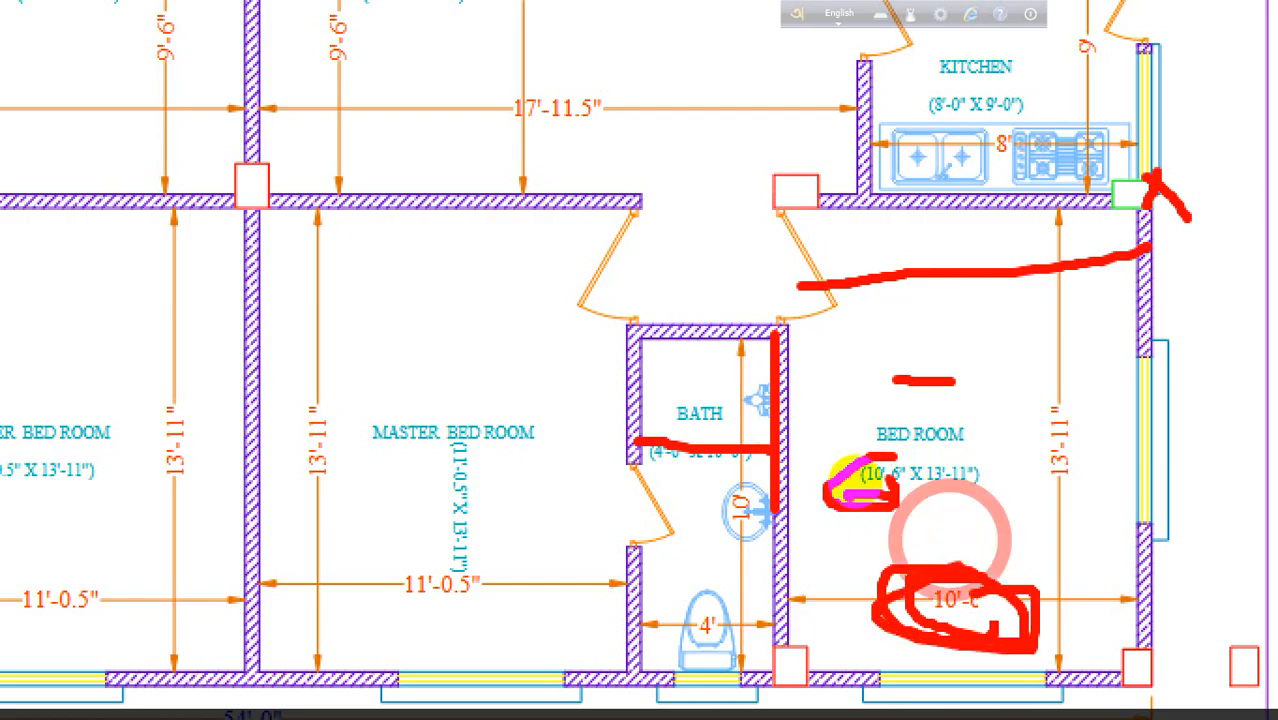
{"action": "scroll", "coordinate": [855, 487], "scroll_direction": "up", "scroll_amount": 1}
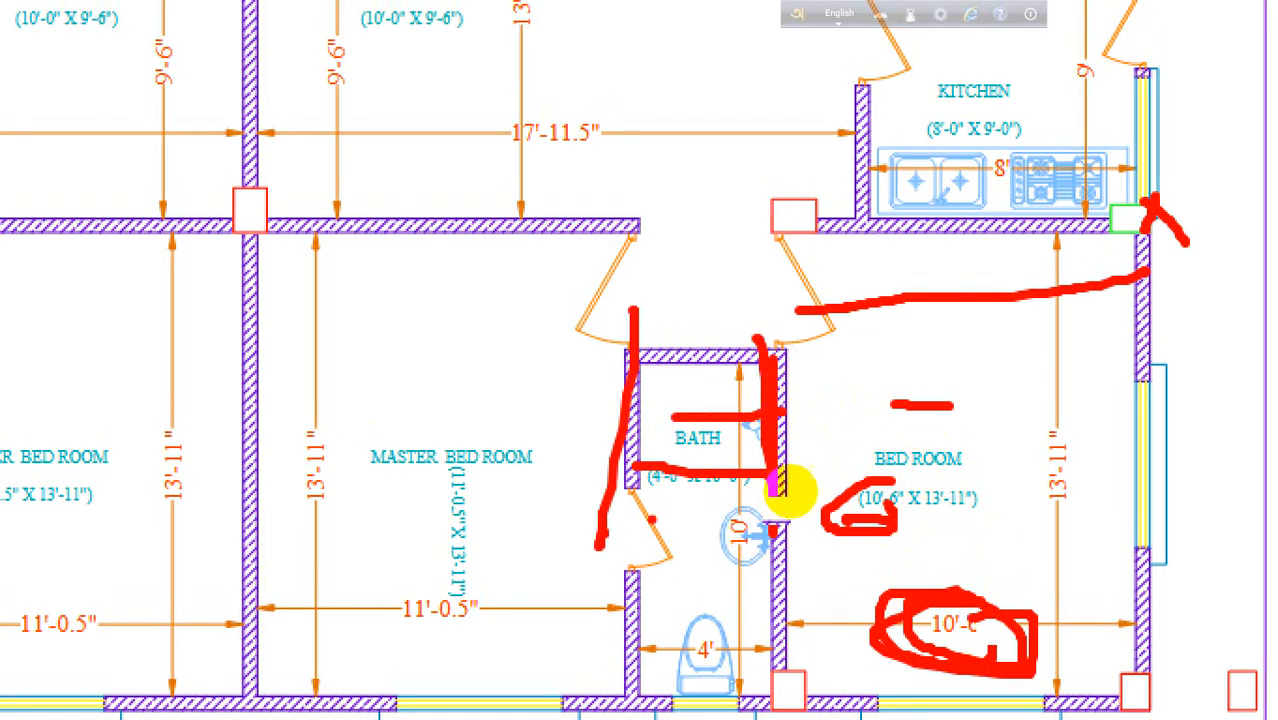
{"action": "key", "text": "Escape"}
Return to the C-32 PROJECT drawing and offset the lower room's inner right-hand wall line 10'6 to the left, using the Through option
{"action": "mouse_move", "coordinate": [522, 701]}
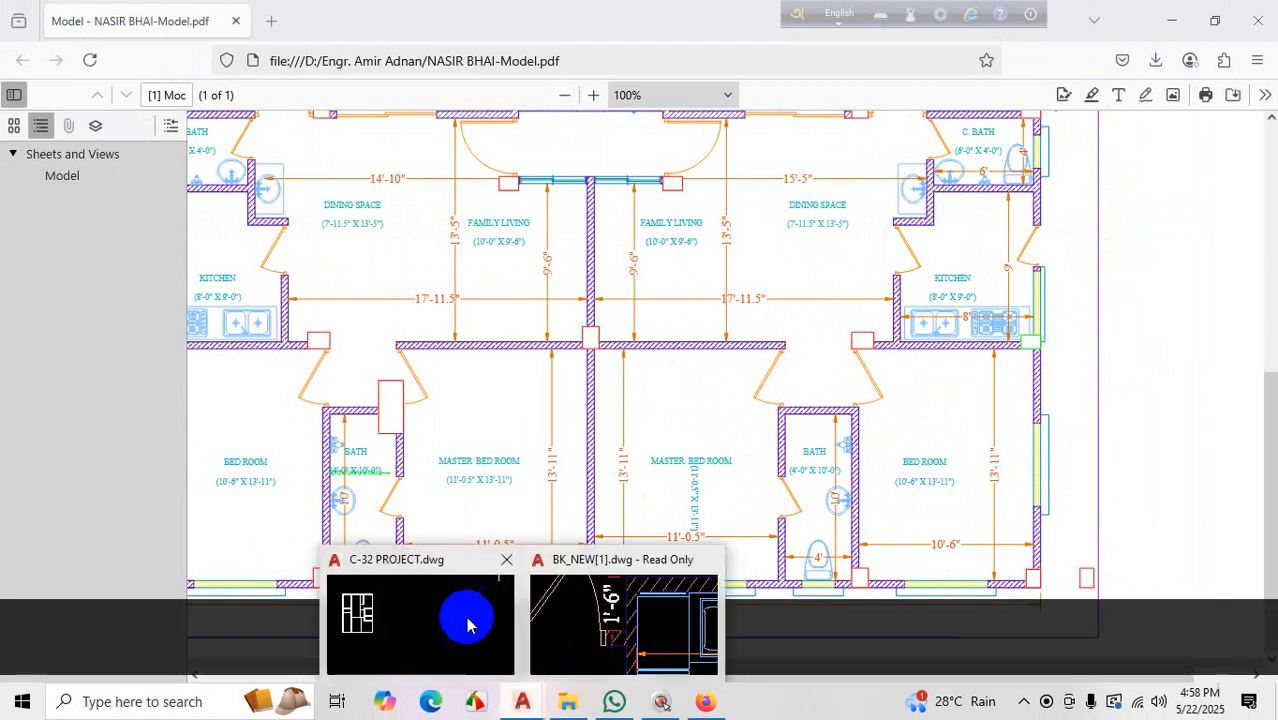
{"action": "left_click", "coordinate": [465, 611]}
{"action": "scroll", "coordinate": [606, 413], "scroll_direction": "up", "scroll_amount": 4}
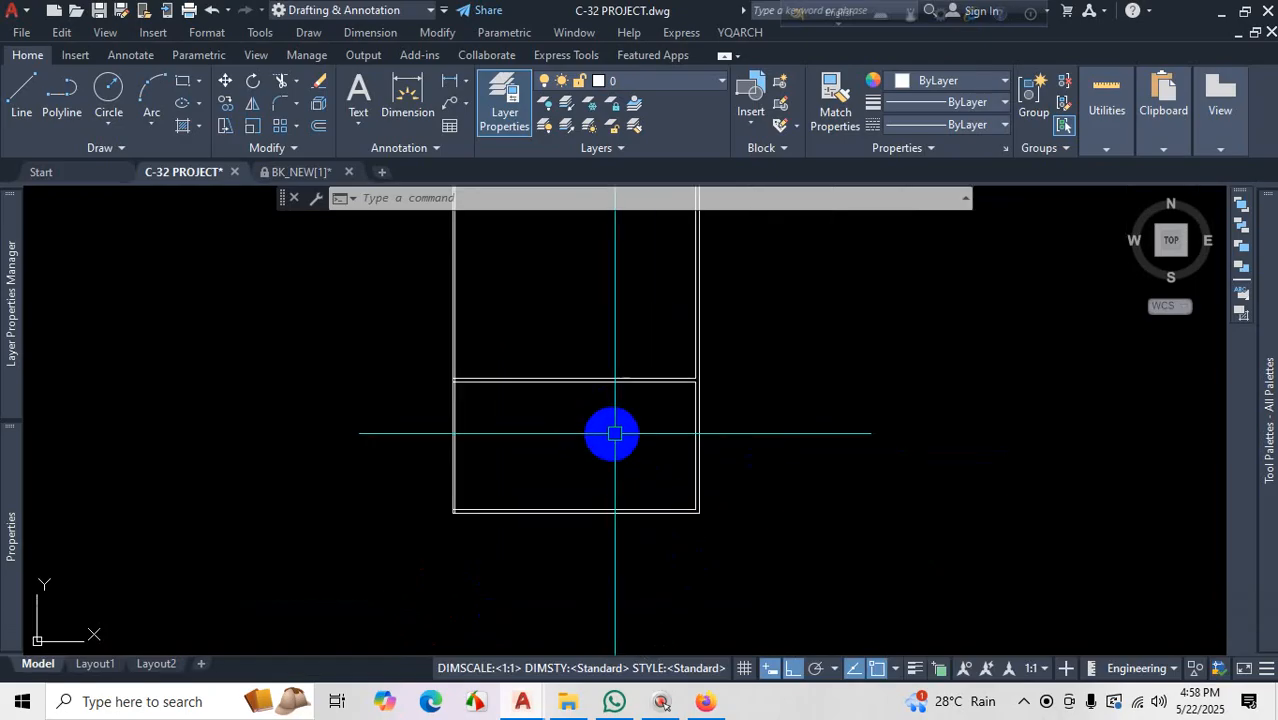
{"action": "scroll", "coordinate": [614, 433], "scroll_direction": "up", "scroll_amount": 6}
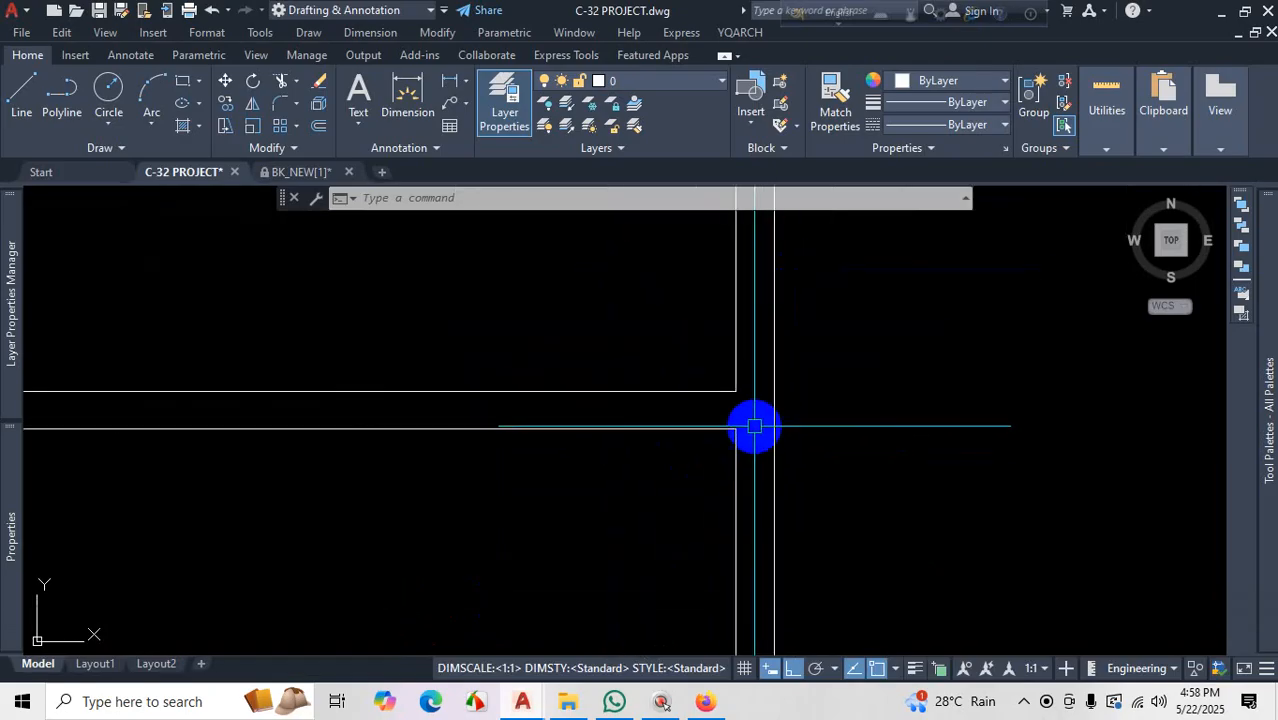
{"action": "scroll", "coordinate": [764, 413], "scroll_direction": "down", "scroll_amount": 5}
{"action": "scroll", "coordinate": [850, 391], "scroll_direction": "up", "scroll_amount": 3}
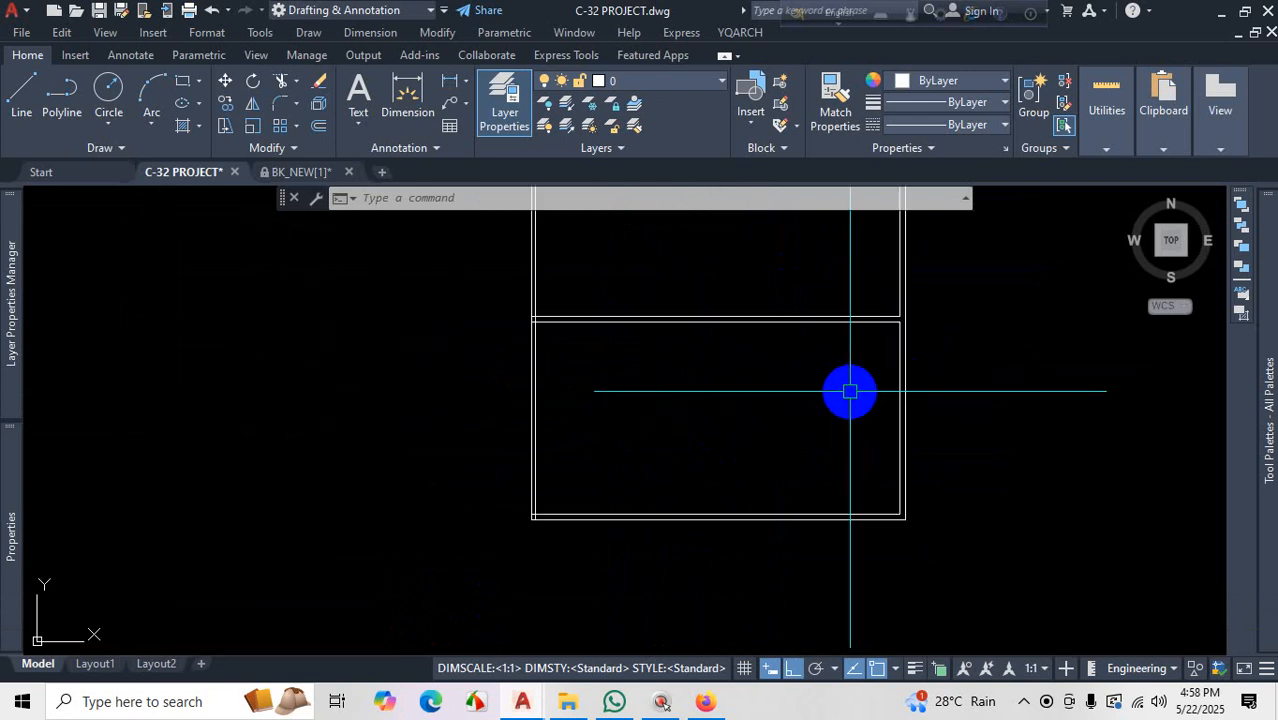
{"action": "key", "text": "Return"}
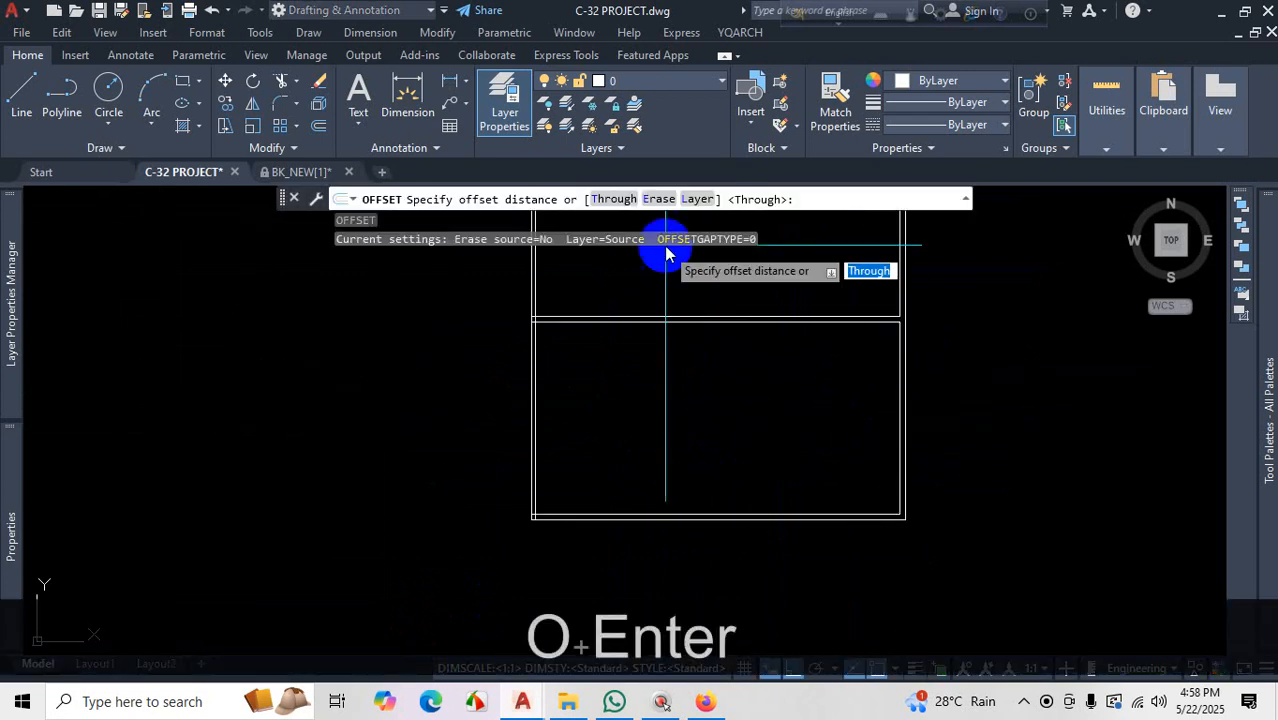
{"action": "left_click", "coordinate": [615, 200]}
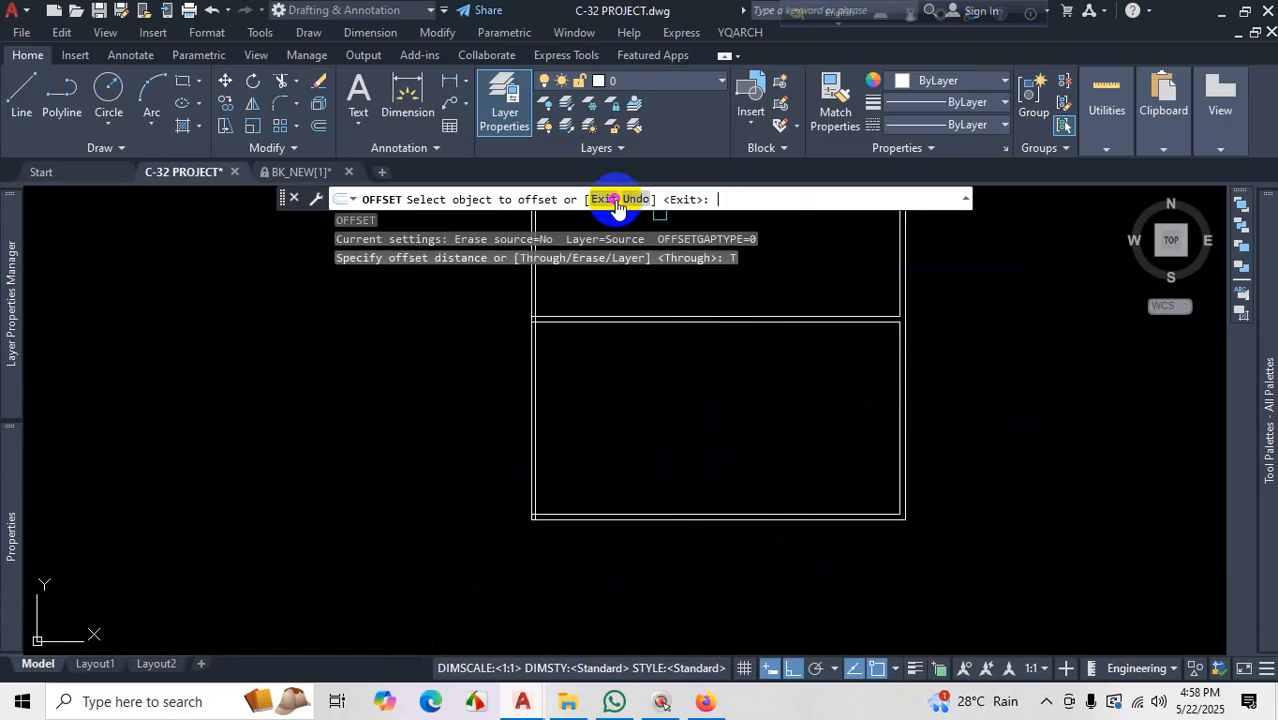
{"action": "scroll", "coordinate": [855, 379], "scroll_direction": "up", "scroll_amount": 2}
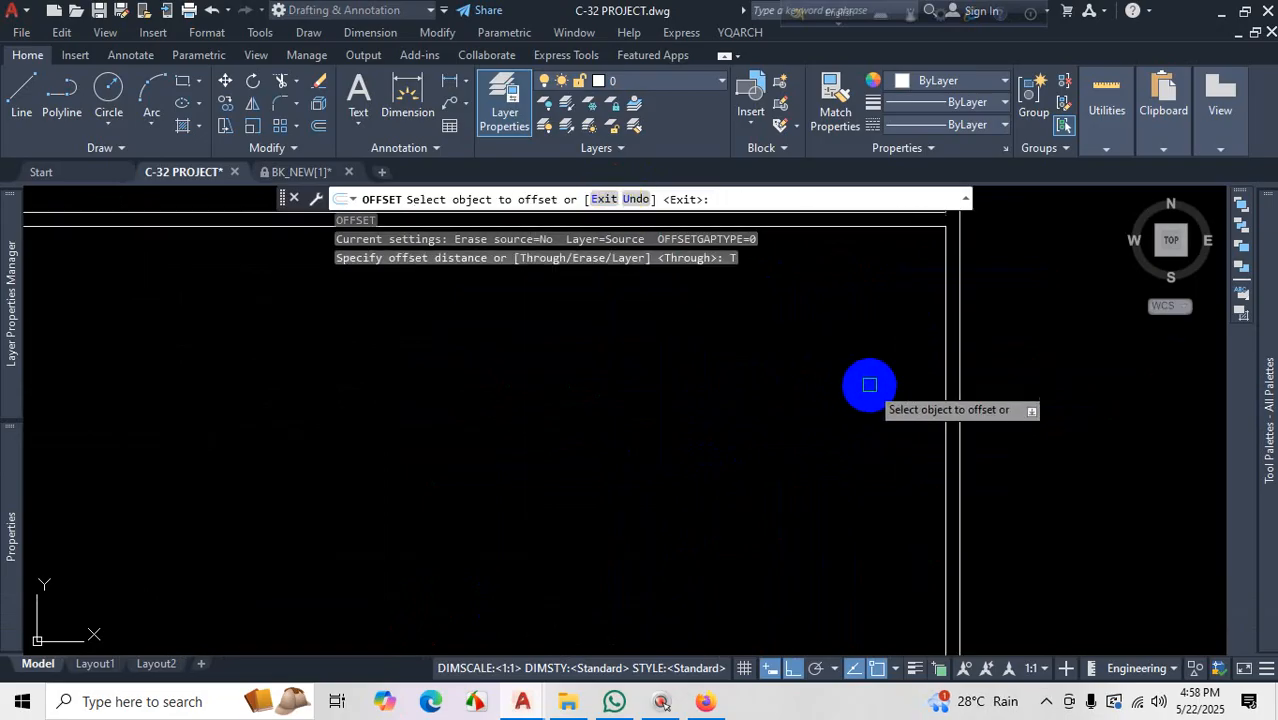
{"action": "left_click", "coordinate": [944, 417]}
{"action": "scroll", "coordinate": [727, 400], "scroll_direction": "down", "scroll_amount": 3}
{"action": "scroll", "coordinate": [727, 403], "scroll_direction": "up", "scroll_amount": 2}
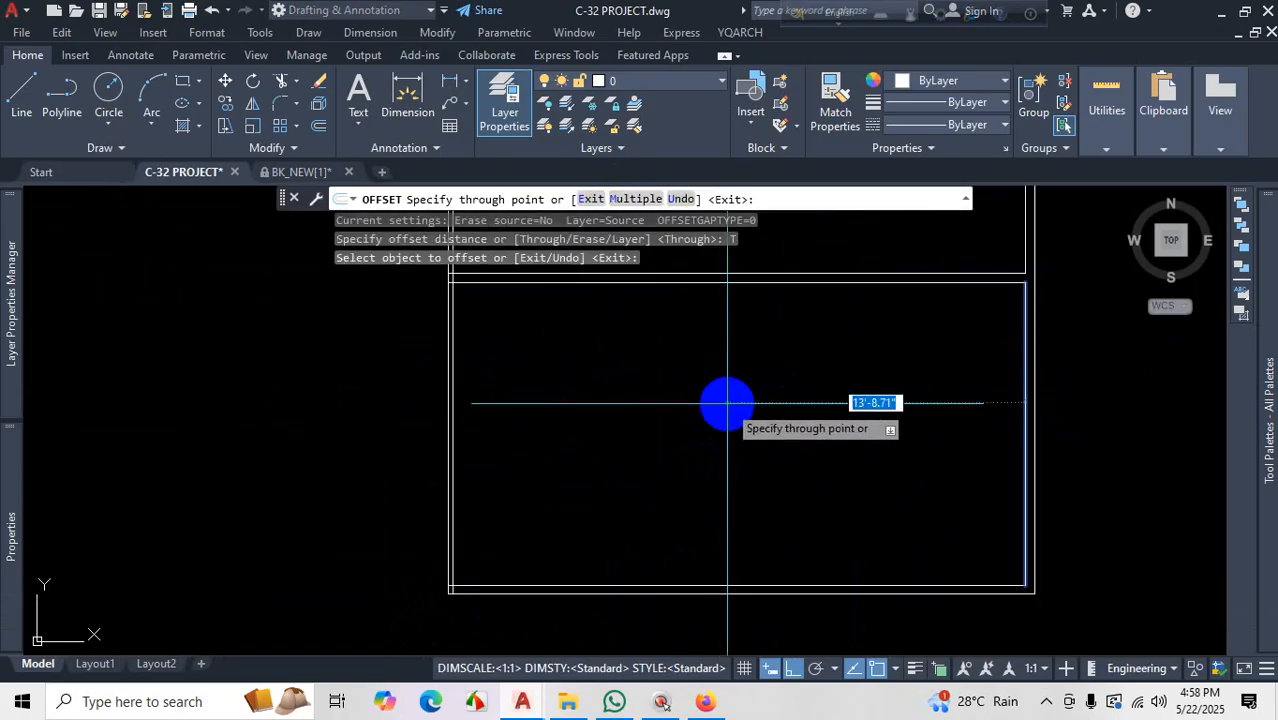
{"action": "type", "text": "10'6"}
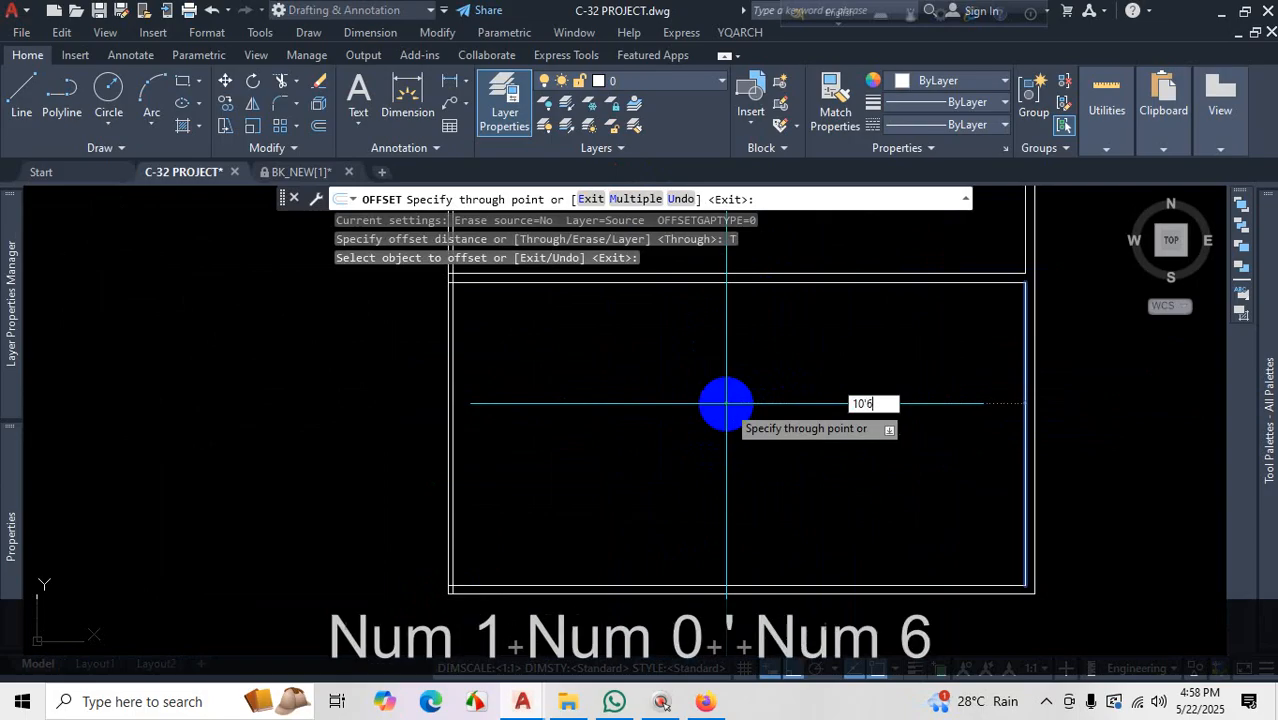
{"action": "key", "text": "Return"}
Offset the new bedroom partition line 5 to the left to form the wall thickness
{"action": "left_click", "coordinate": [796, 420]}
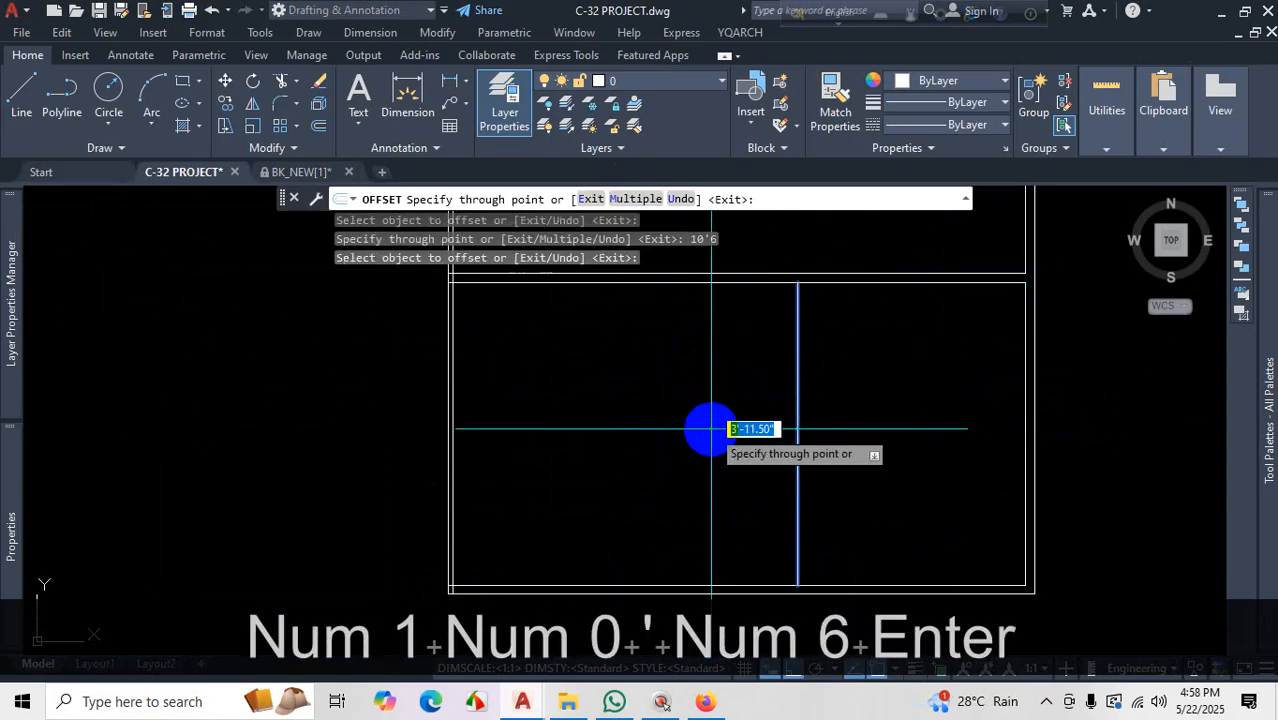
{"action": "type", "text": "5"}
{"action": "key", "text": "Return"}
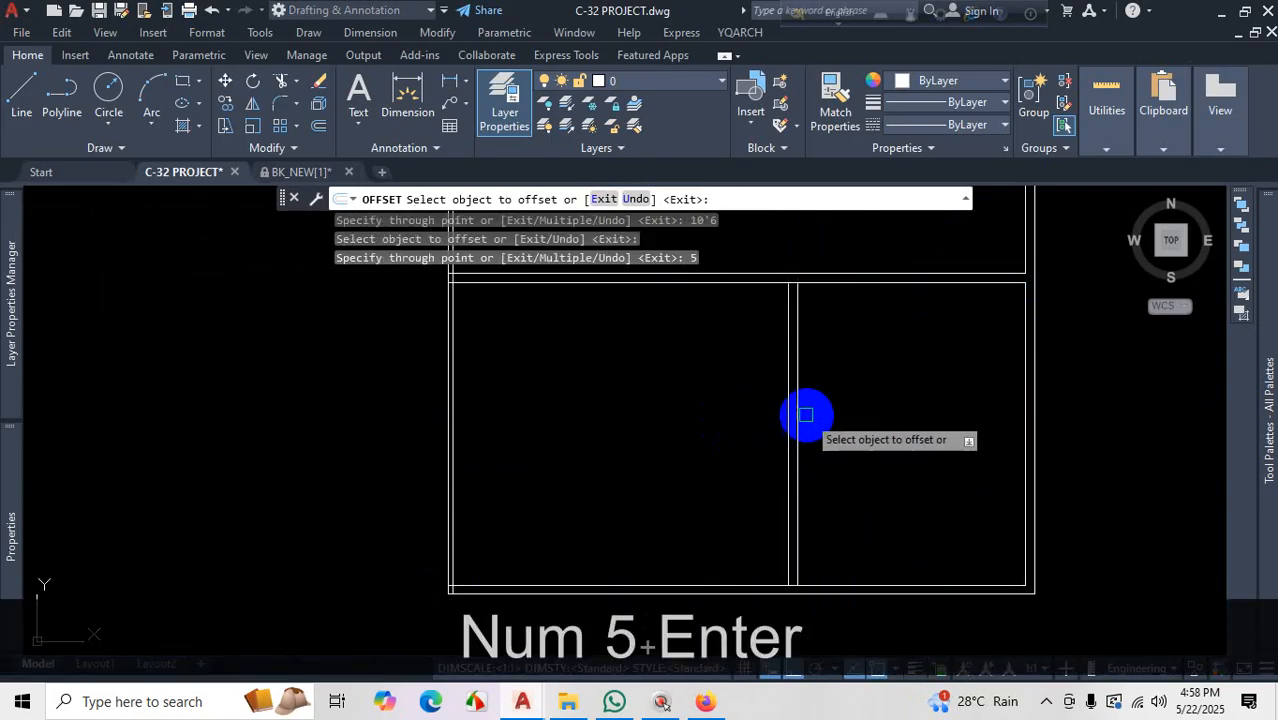
Offset the partition's left line 4' to the left for the bath, offset that line another 5, and end the command
{"action": "scroll", "coordinate": [800, 425], "scroll_direction": "up", "scroll_amount": 2}
{"action": "left_click", "coordinate": [770, 428]}
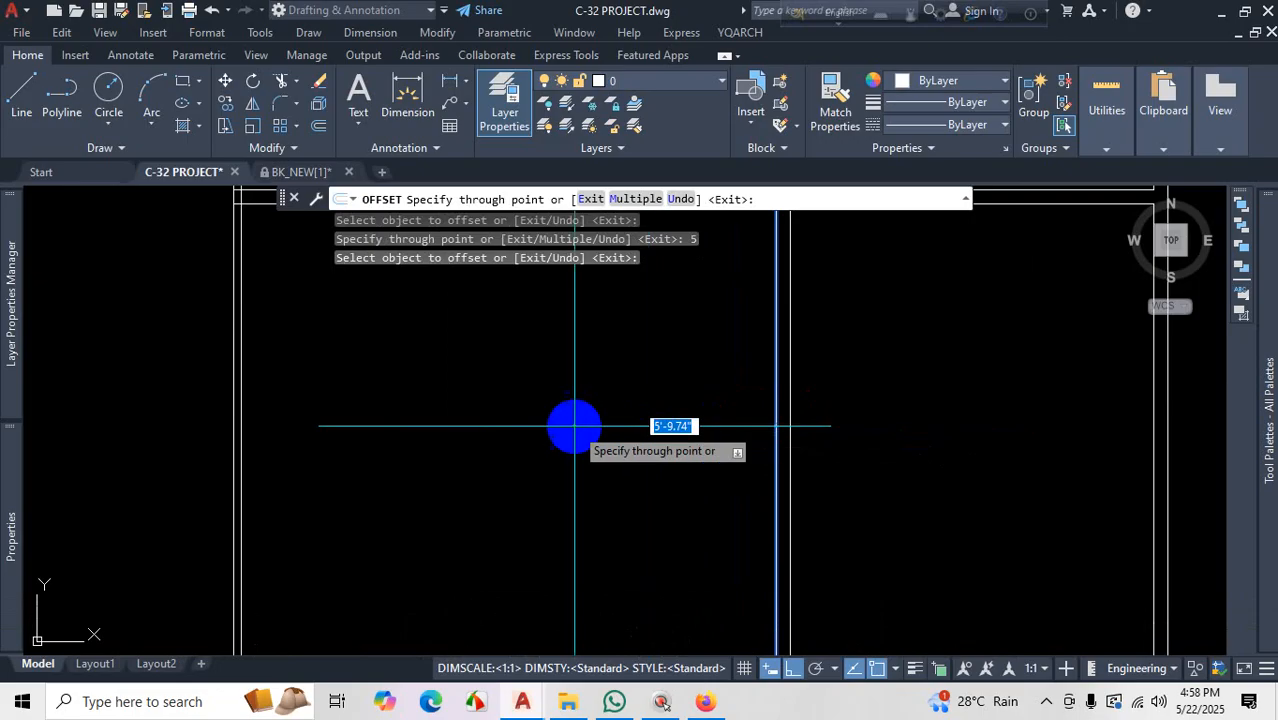
{"action": "scroll", "coordinate": [613, 424], "scroll_direction": "down", "scroll_amount": 3}
{"action": "scroll", "coordinate": [606, 425], "scroll_direction": "up", "scroll_amount": 2}
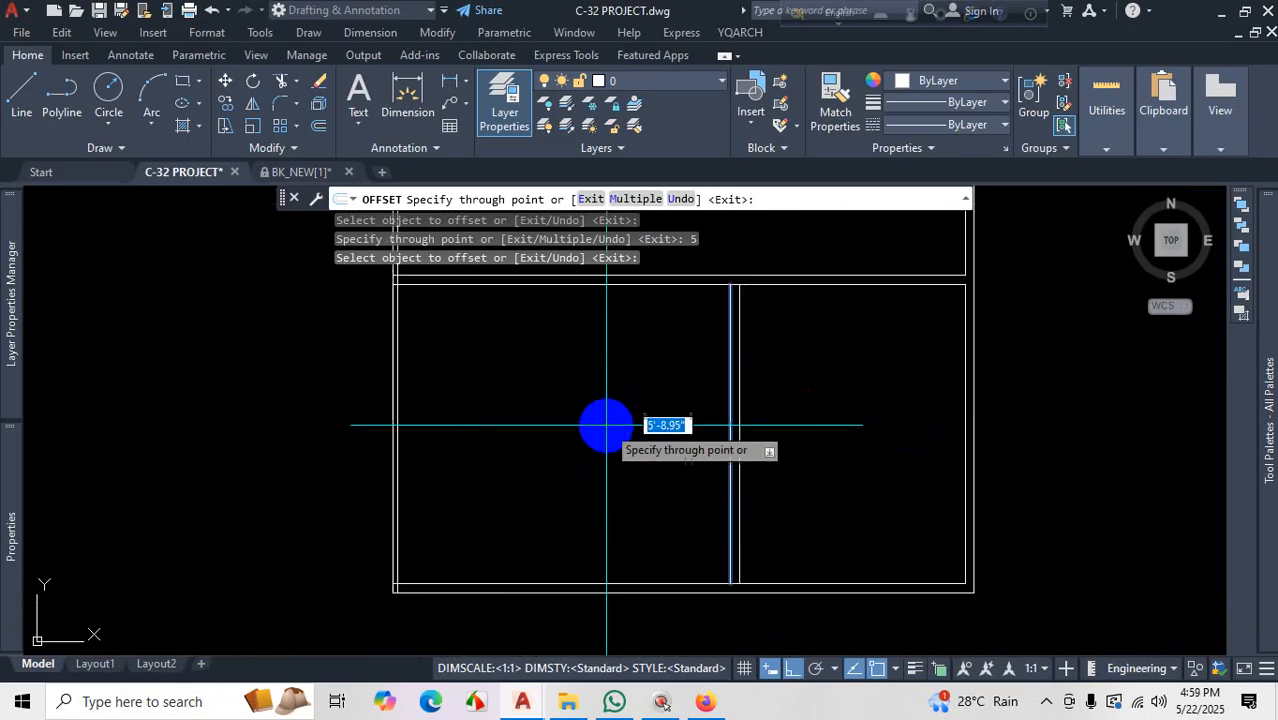
{"action": "type", "text": "4'"}
{"action": "key", "text": "Return"}
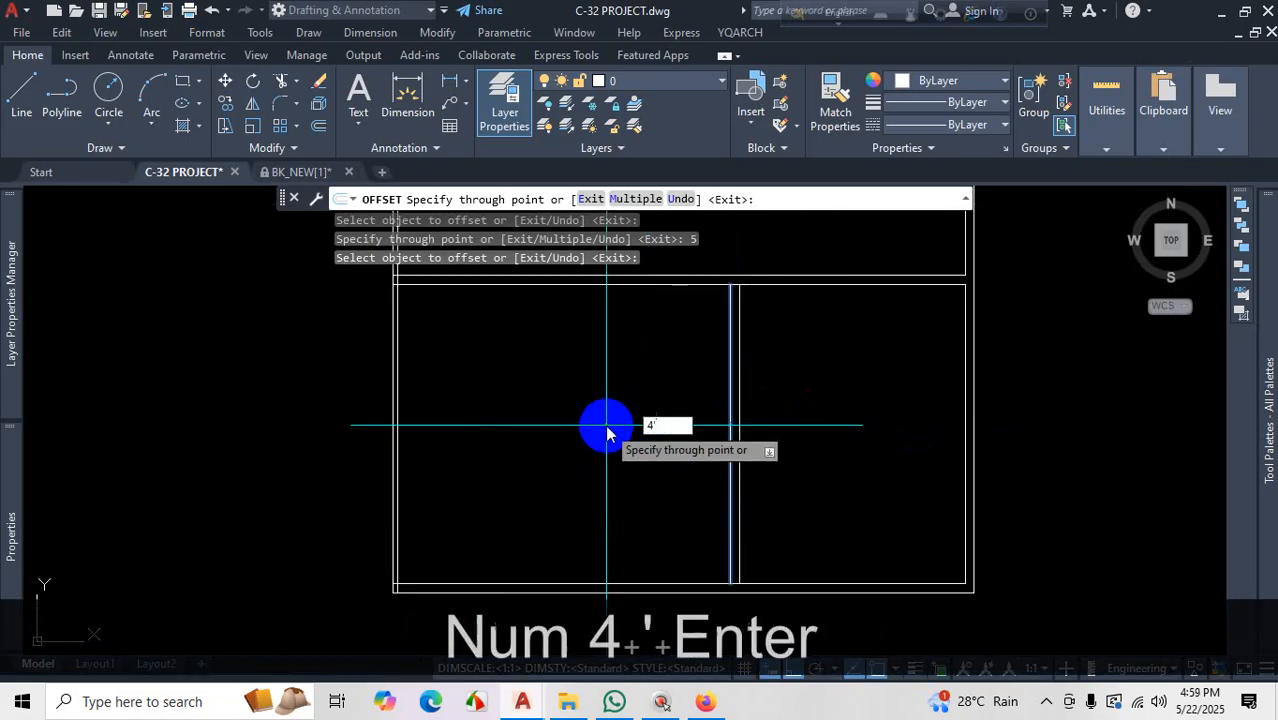
{"action": "left_click", "coordinate": [643, 418]}
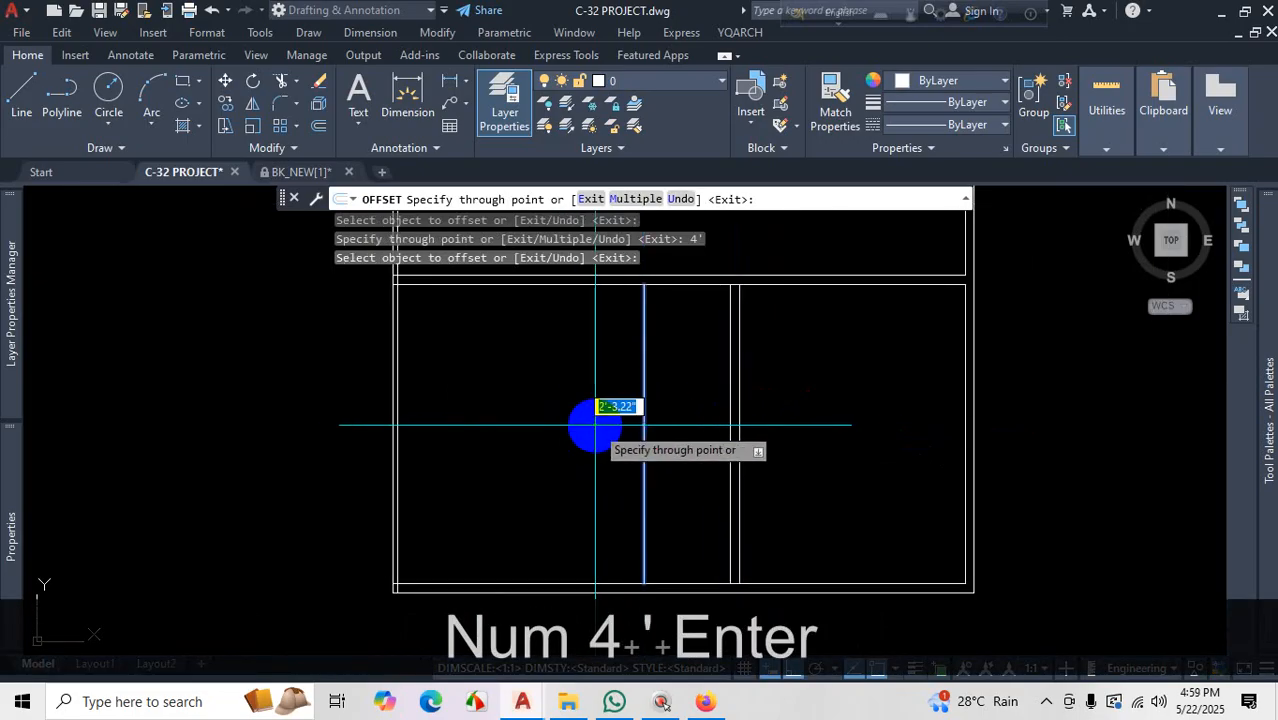
{"action": "type", "text": "5"}
{"action": "key", "text": "Return"}
{"action": "scroll", "coordinate": [676, 428], "scroll_direction": "down", "scroll_amount": 6}
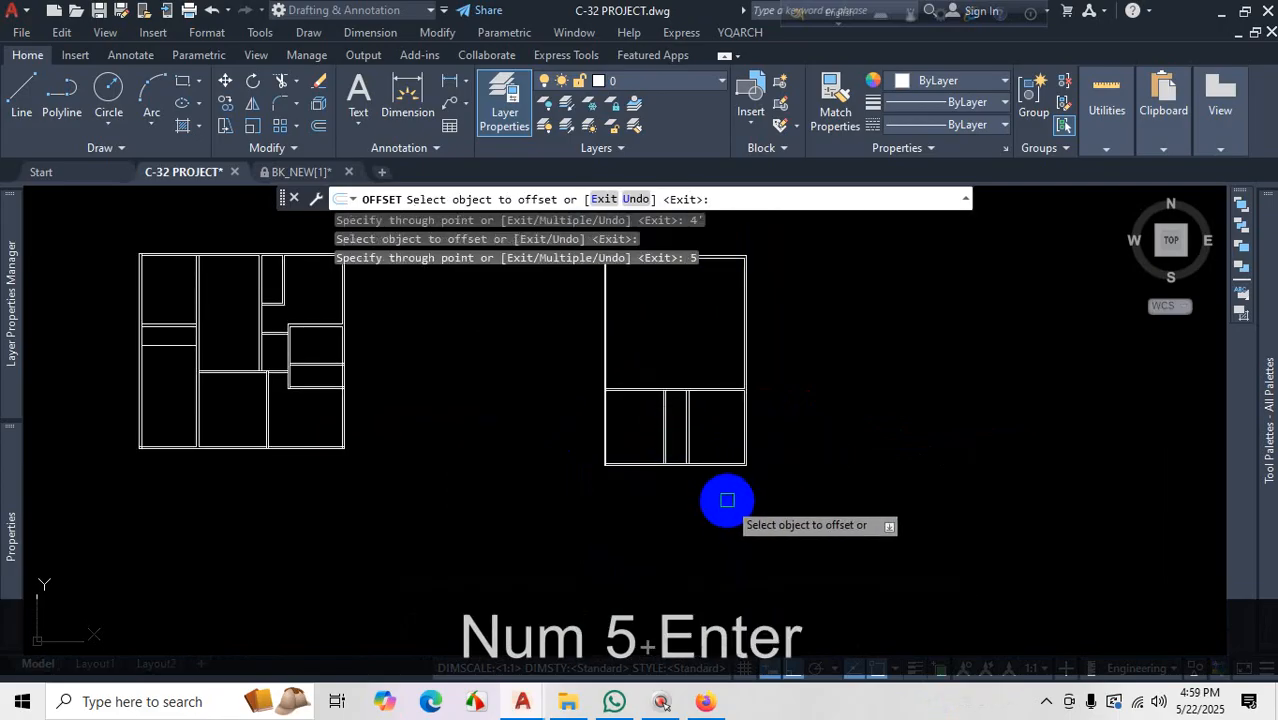
{"action": "scroll", "coordinate": [727, 500], "scroll_direction": "up", "scroll_amount": 2}
{"action": "left_click", "coordinate": [1047, 701]}
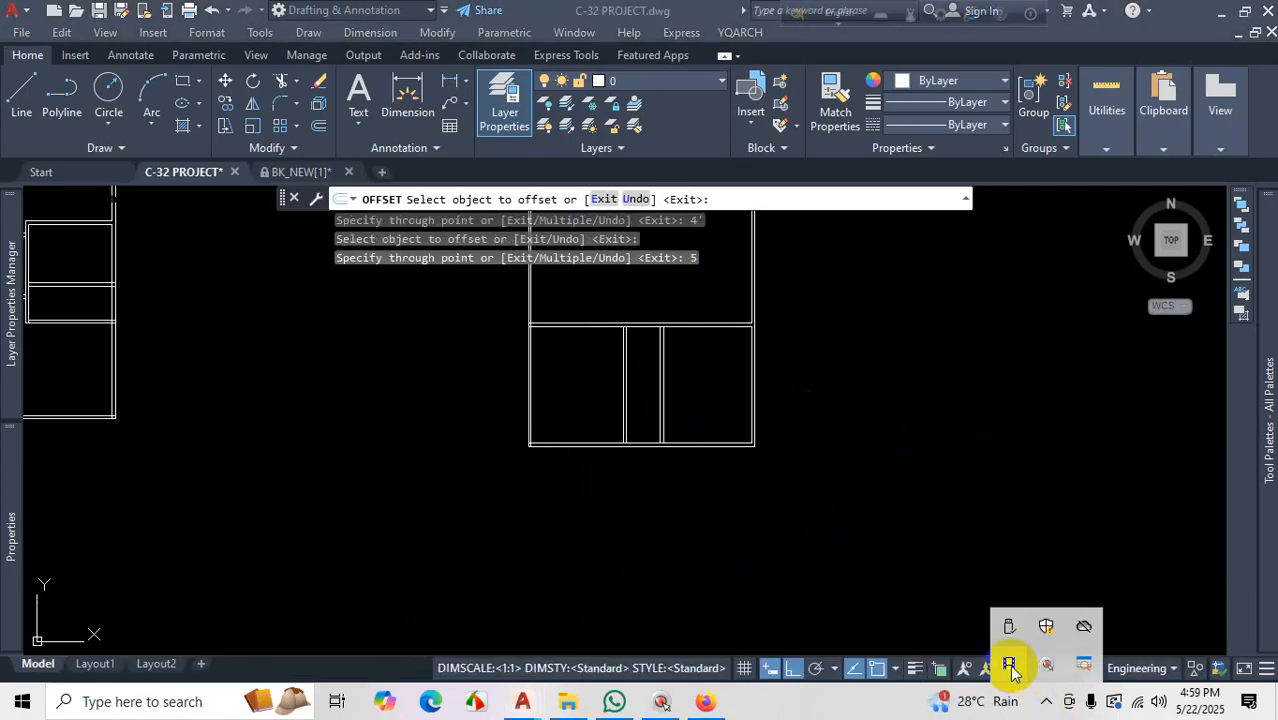
{"action": "left_click", "coordinate": [1012, 673]}
{"action": "scroll", "coordinate": [696, 445], "scroll_direction": "down", "scroll_amount": 4}
{"action": "scroll", "coordinate": [672, 420], "scroll_direction": "up", "scroll_amount": 2}
{"action": "scroll", "coordinate": [562, 502], "scroll_direction": "down", "scroll_amount": 8}
{"action": "left_click", "coordinate": [743, 506]}
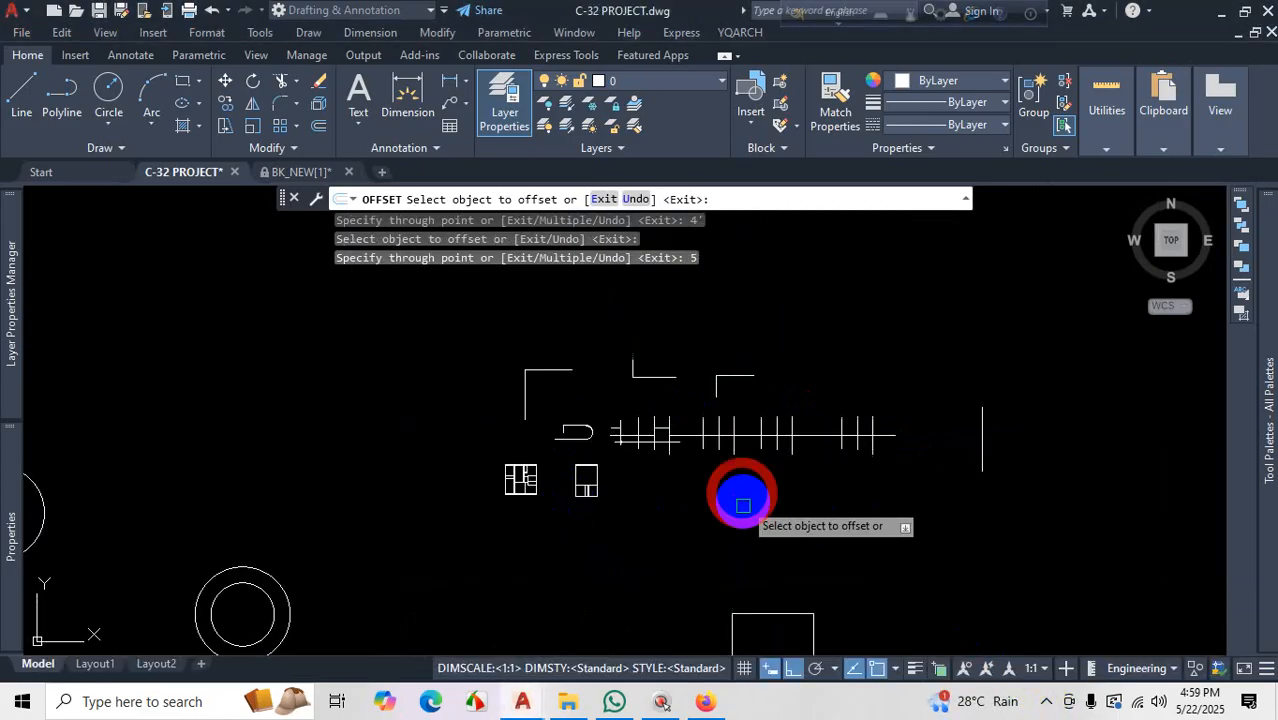
{"action": "key", "text": "Escape"}
Try to offset the upper side of the exploded rectangle by 5, and cancel the command
{"action": "scroll", "coordinate": [750, 530], "scroll_direction": "down", "scroll_amount": 4}
{"action": "scroll", "coordinate": [727, 490], "scroll_direction": "up", "scroll_amount": 10}
{"action": "scroll", "coordinate": [714, 513], "scroll_direction": "down", "scroll_amount": 7}
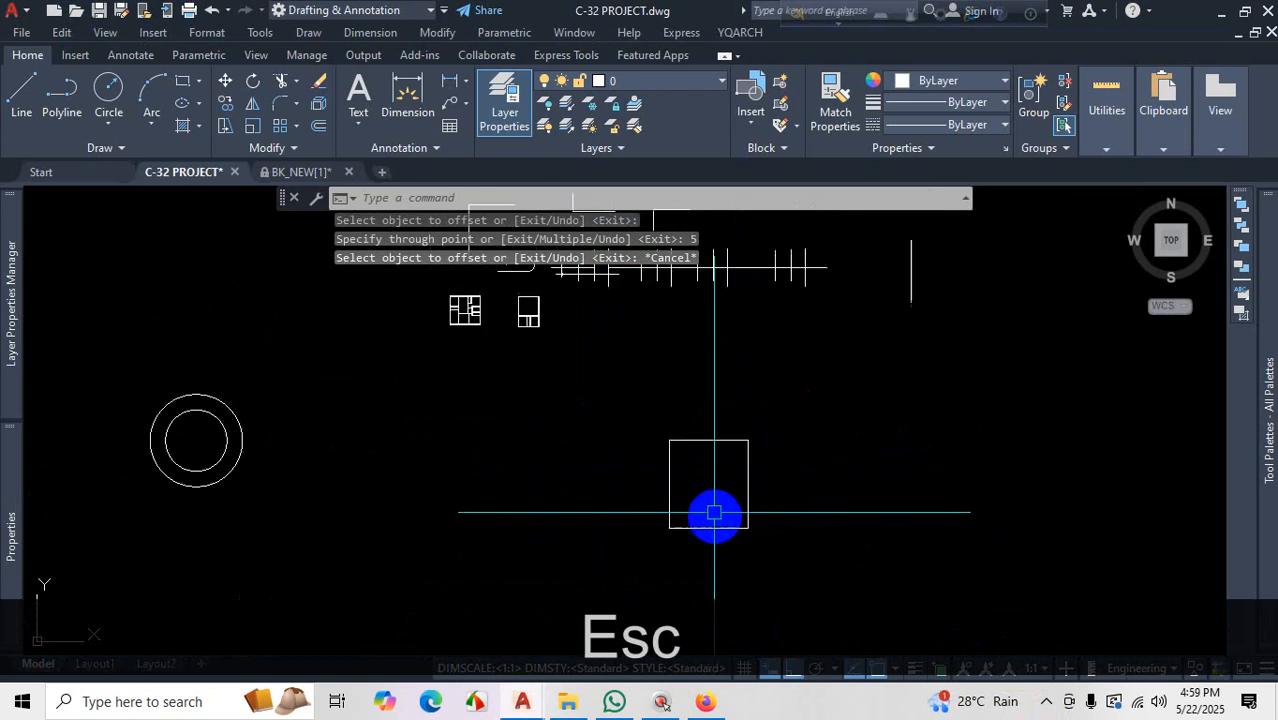
{"action": "scroll", "coordinate": [699, 508], "scroll_direction": "up", "scroll_amount": 4}
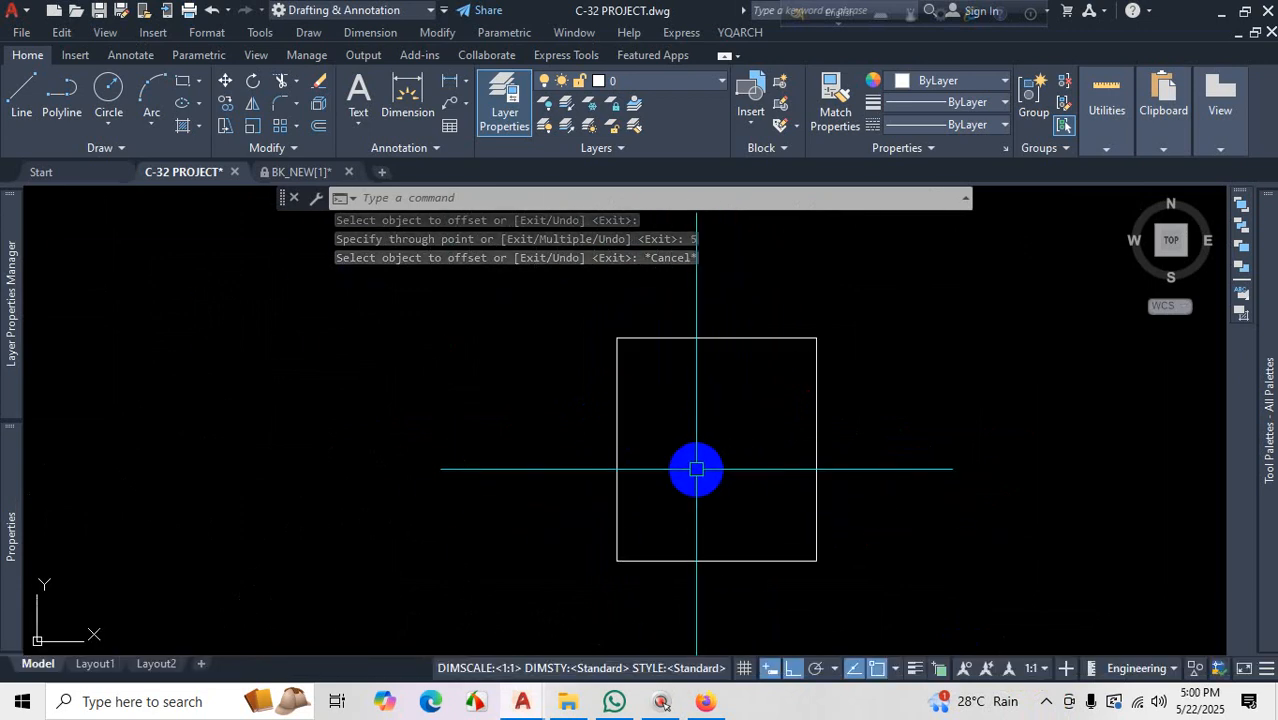
{"action": "type", "text": "o"}
{"action": "key", "text": "Return"}
{"action": "type", "text": "5"}
{"action": "key", "text": "Return"}
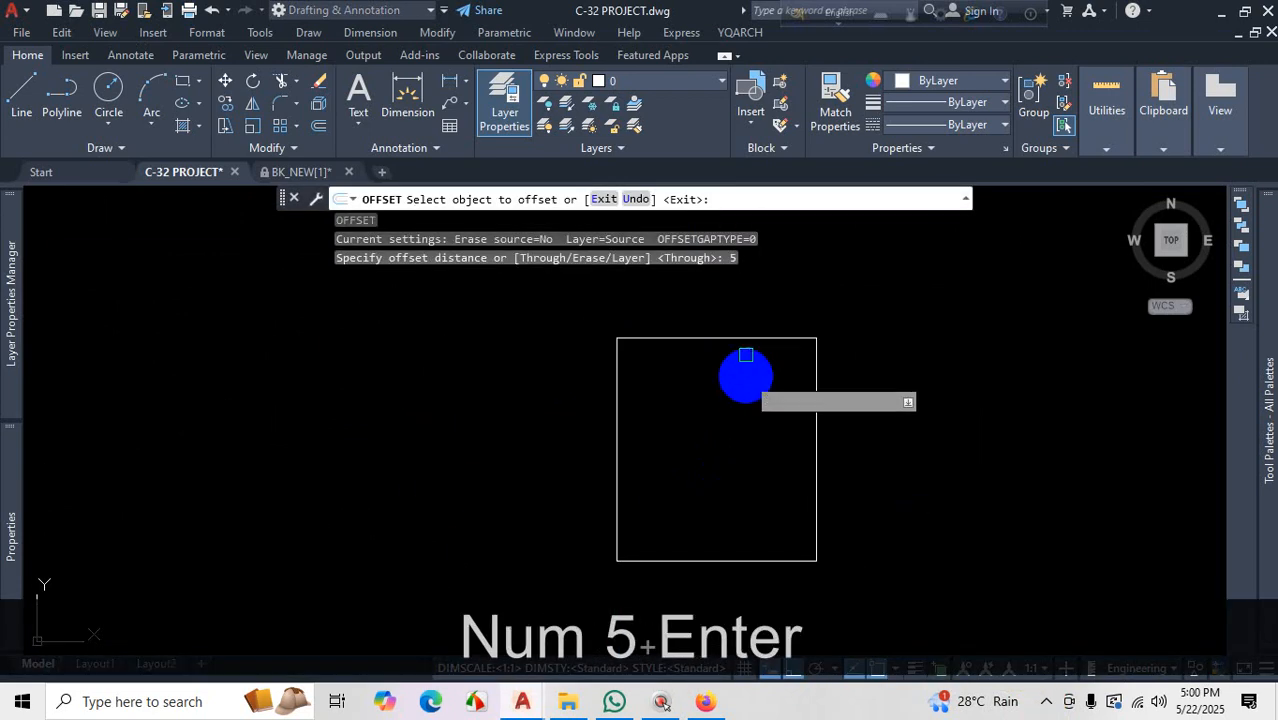
{"action": "left_click", "coordinate": [742, 338]}
{"action": "key", "text": "Escape"}
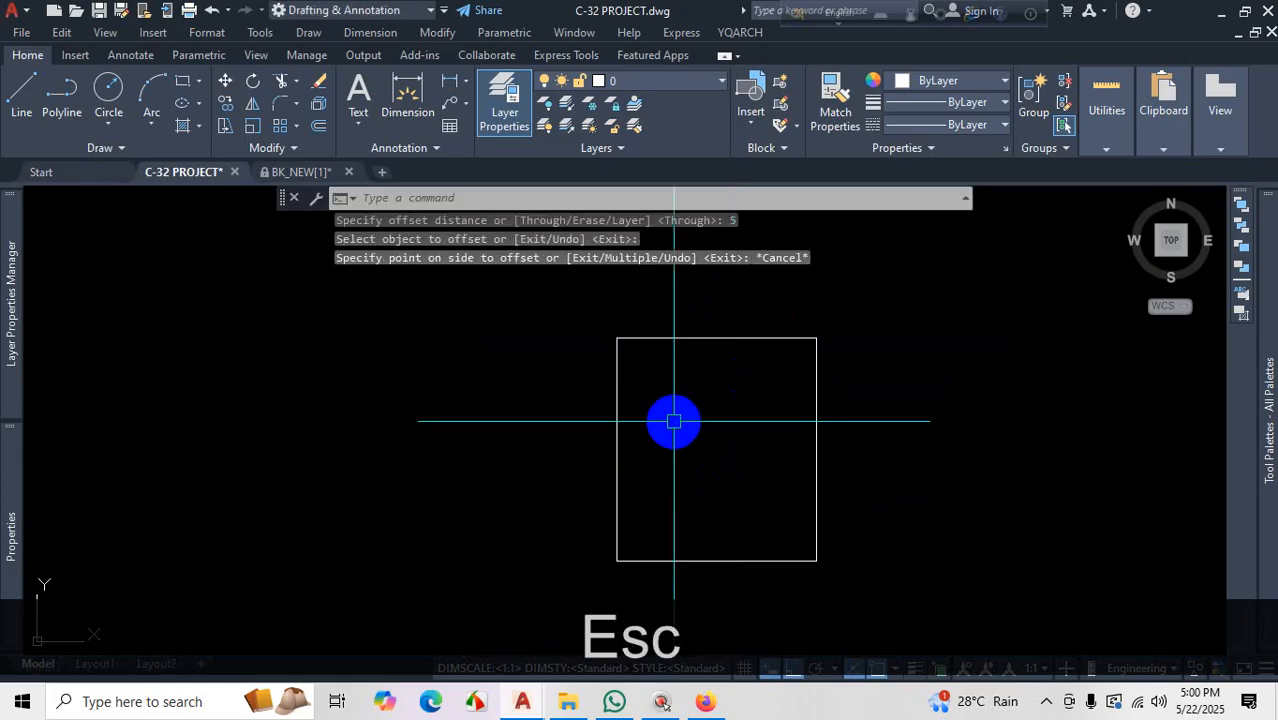
Draw a smaller freehand rectangle to the right of the exploded rectangle
{"action": "scroll", "coordinate": [673, 421], "scroll_direction": "down", "scroll_amount": 7}
{"action": "scroll", "coordinate": [696, 531], "scroll_direction": "up", "scroll_amount": 2}
{"action": "left_click", "coordinate": [183, 82]}
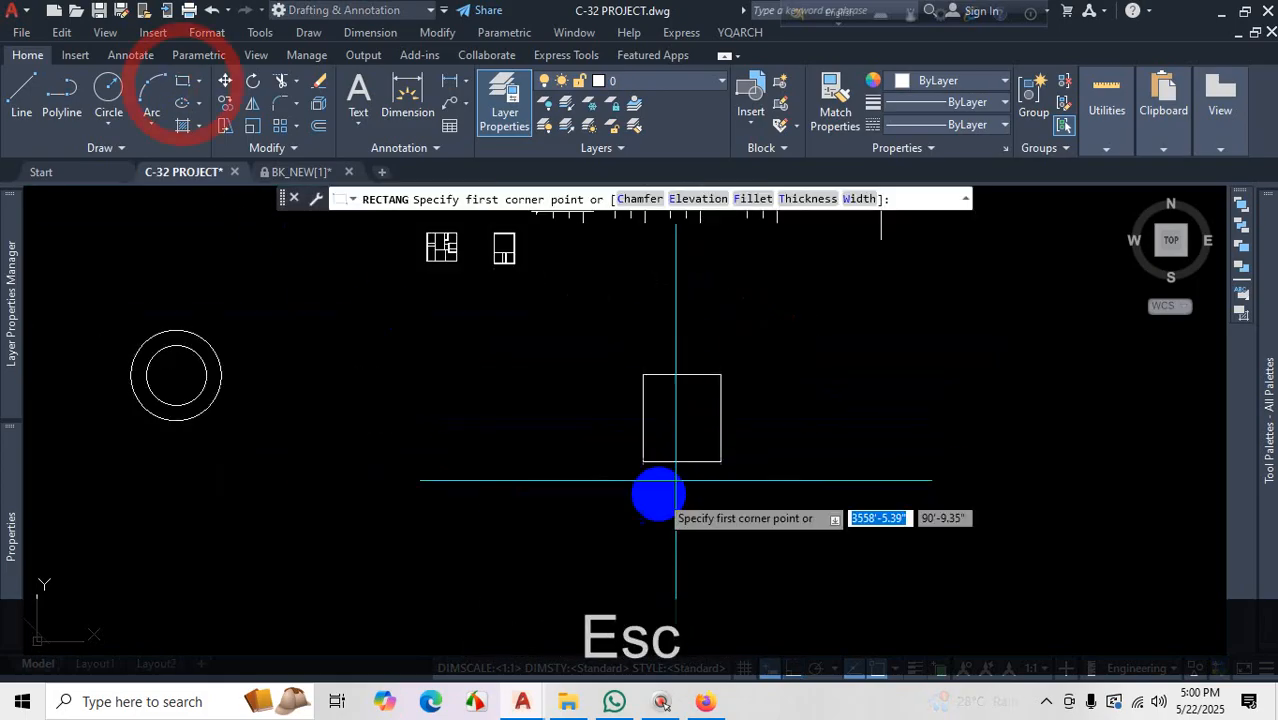
{"action": "scroll", "coordinate": [756, 379], "scroll_direction": "up", "scroll_amount": 2}
{"action": "left_click", "coordinate": [757, 382]}
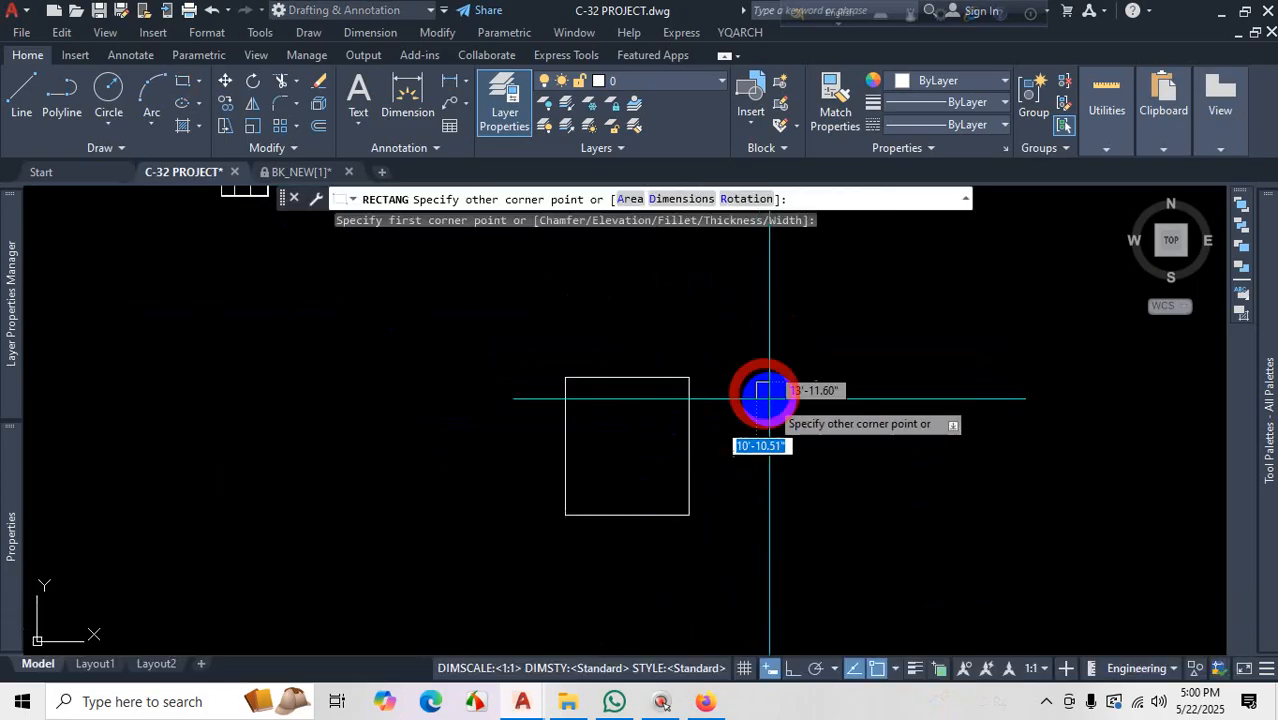
{"action": "left_click", "coordinate": [847, 478]}
{"action": "key", "text": "Escape"}
Offset the new unexploded rectangle 5 inward, end the command, and inspect its doubled outline
{"action": "scroll", "coordinate": [845, 450], "scroll_direction": "up", "scroll_amount": 2}
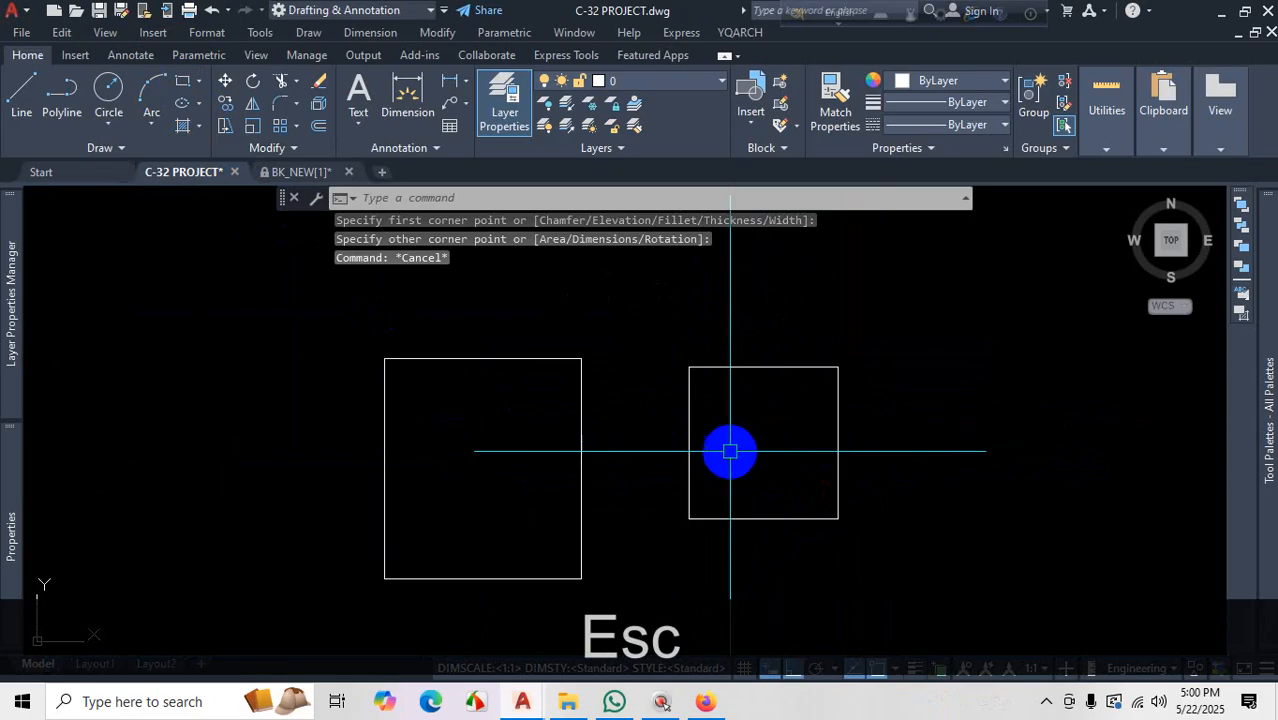
{"action": "type", "text": "o"}
{"action": "key", "text": "Return"}
{"action": "type", "text": "5"}
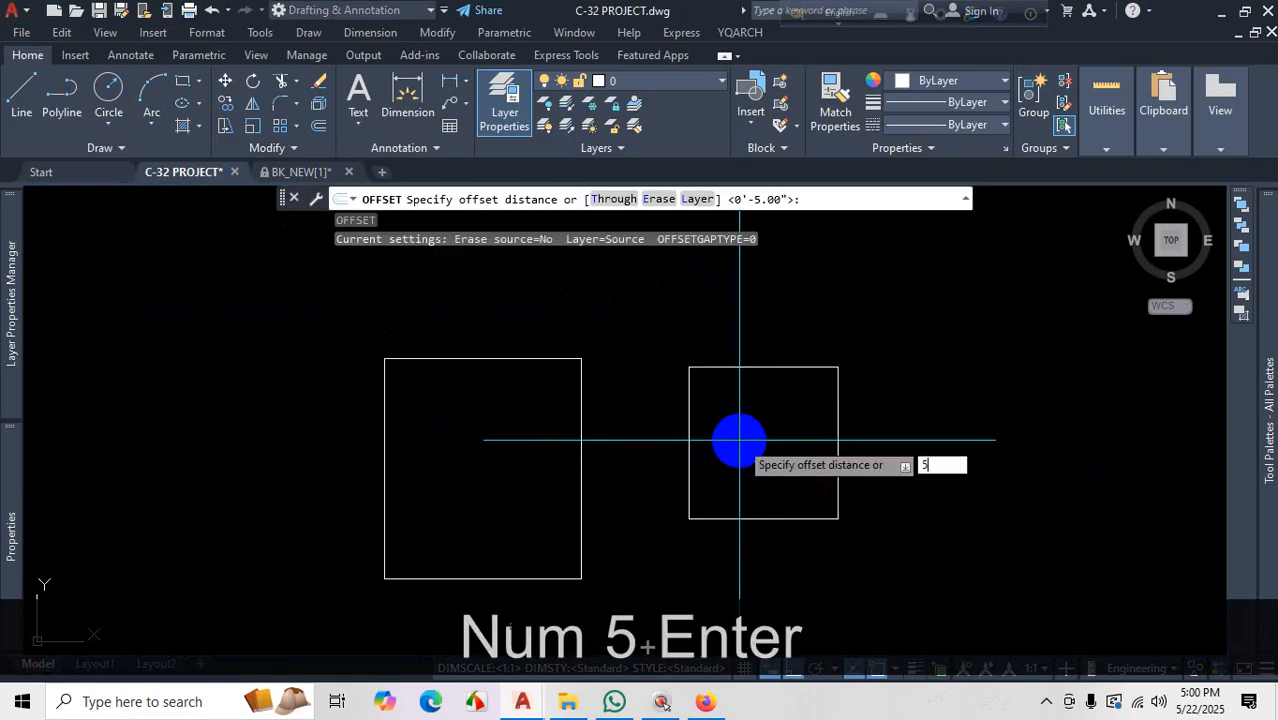
{"action": "key", "text": "Return"}
{"action": "left_click", "coordinate": [770, 368]}
{"action": "left_click", "coordinate": [836, 434]}
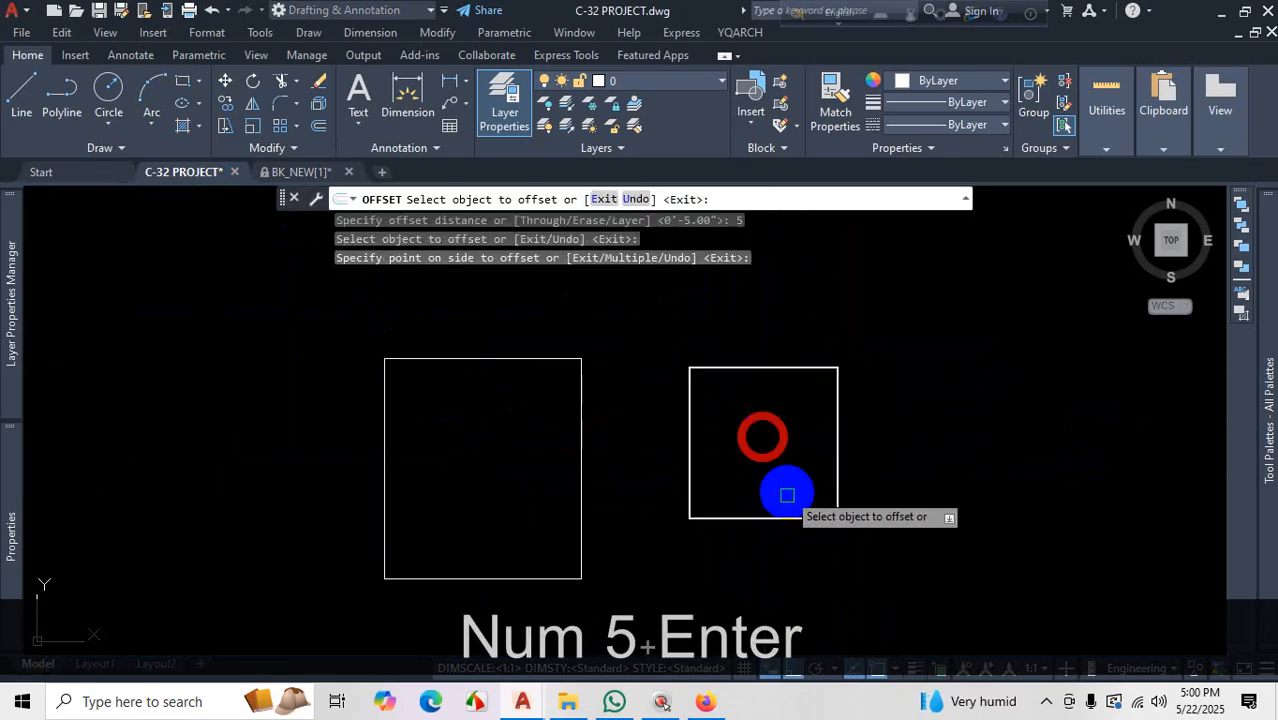
{"action": "scroll", "coordinate": [759, 528], "scroll_direction": "up", "scroll_amount": 5}
{"action": "scroll", "coordinate": [747, 522], "scroll_direction": "down", "scroll_amount": 3}
{"action": "key", "text": "Escape"}
{"action": "scroll", "coordinate": [755, 406], "scroll_direction": "down", "scroll_amount": 2}
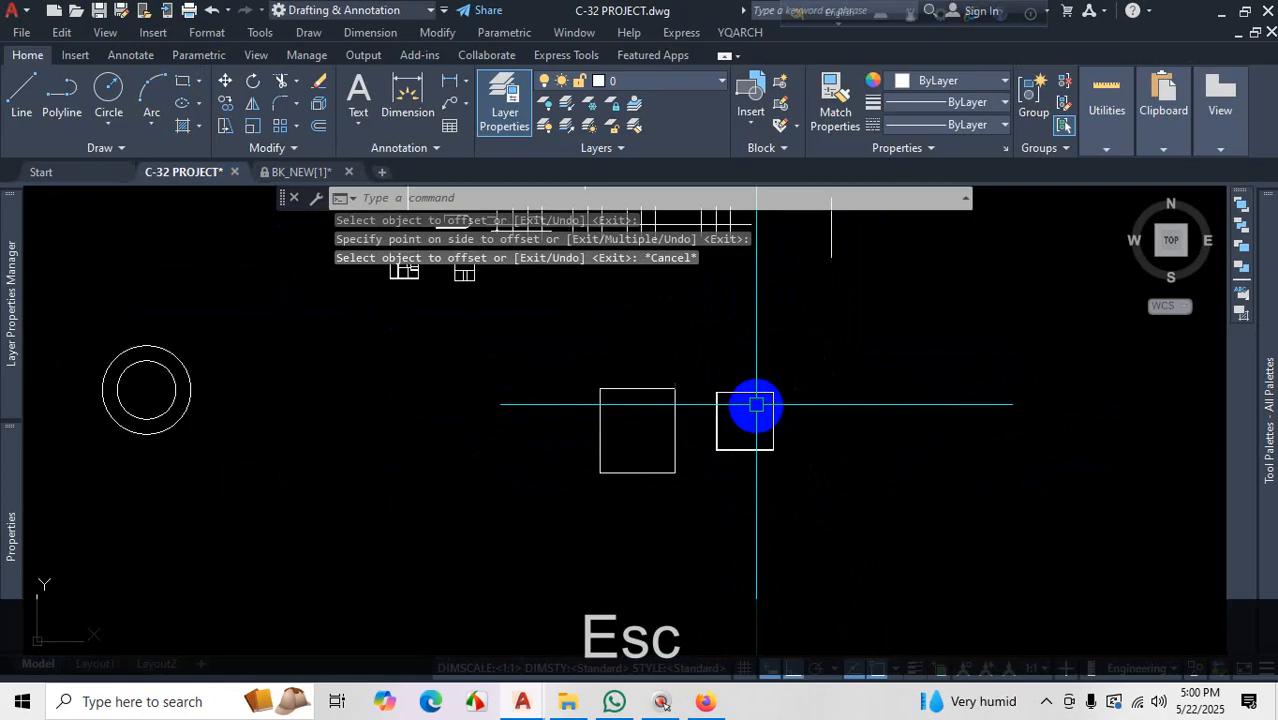
{"action": "scroll", "coordinate": [702, 345], "scroll_direction": "up", "scroll_amount": 6}
{"action": "scroll", "coordinate": [705, 362], "scroll_direction": "down", "scroll_amount": 3}
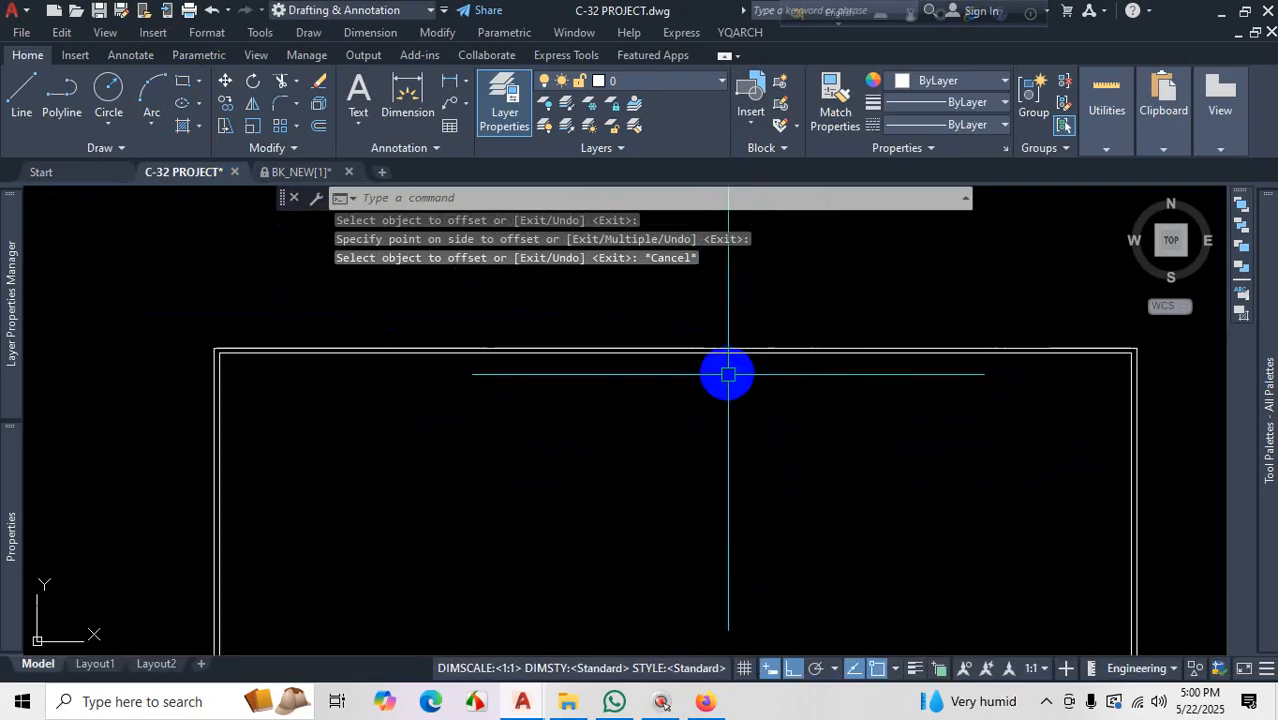
Draw a vertical line from the midpoint of the small rectangle's inner upper side down to its inner lower side
{"action": "left_click", "coordinate": [12, 96]}
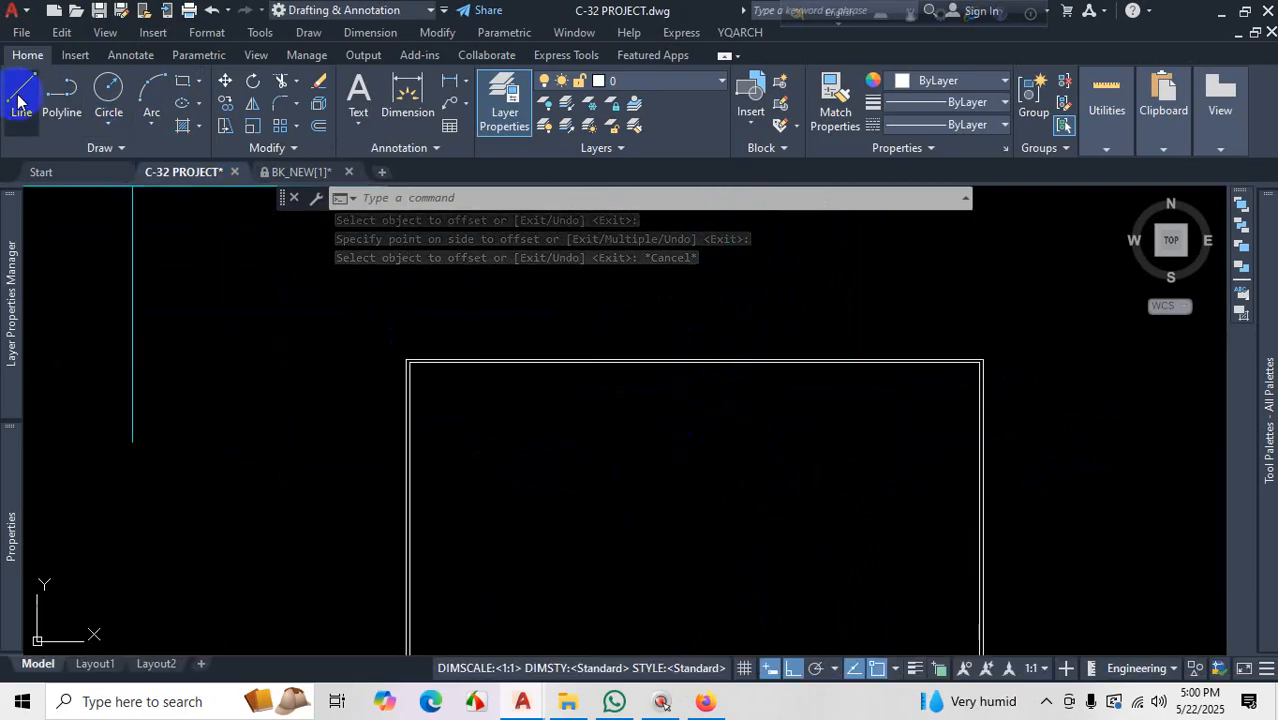
{"action": "scroll", "coordinate": [700, 362], "scroll_direction": "up", "scroll_amount": 4}
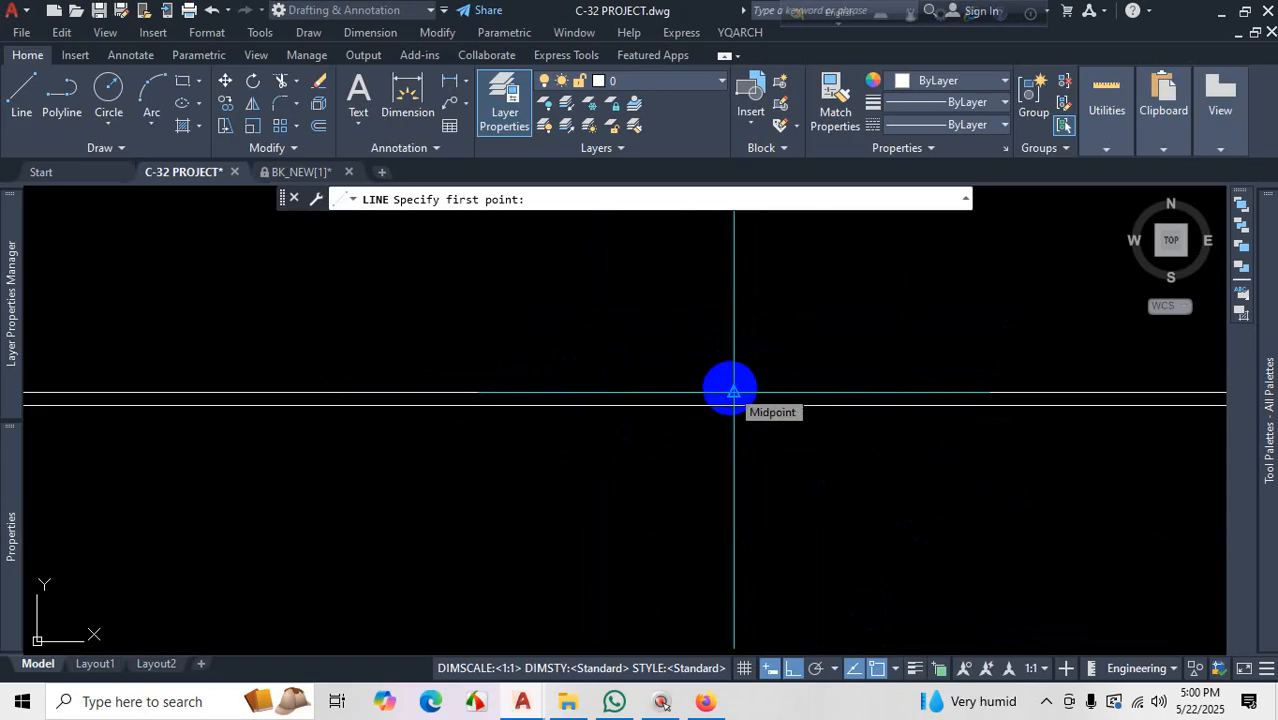
{"action": "middle_click_drag", "start_coordinate": [733, 391], "coordinate": [725, 380]}
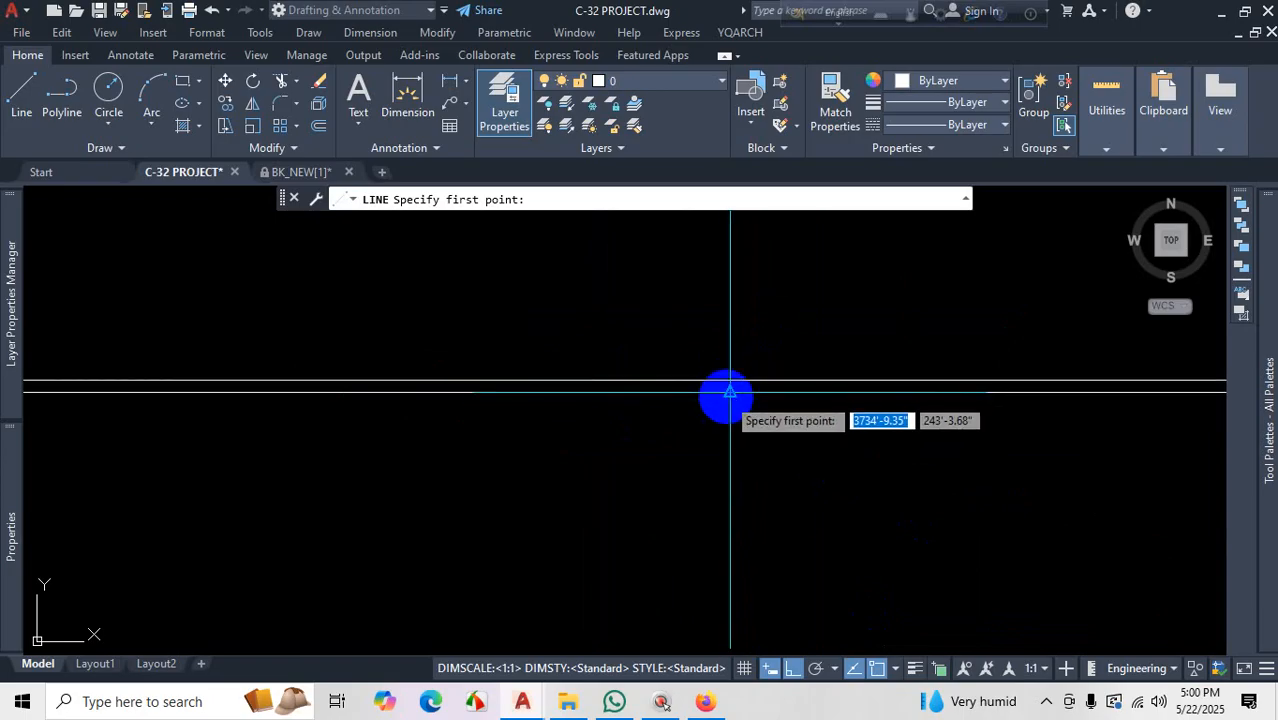
{"action": "scroll", "coordinate": [752, 300], "scroll_direction": "down", "scroll_amount": 8}
{"action": "scroll", "coordinate": [752, 460], "scroll_direction": "up", "scroll_amount": 7}
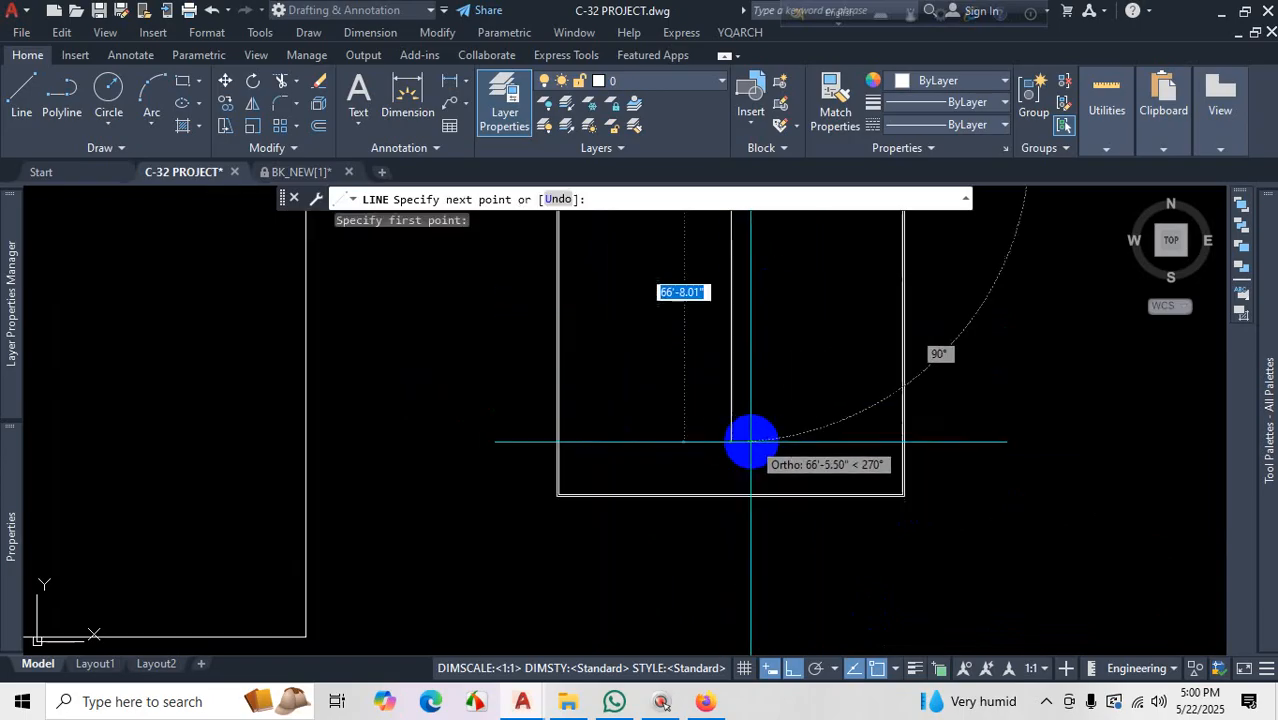
{"action": "left_click", "coordinate": [675, 588]}
{"action": "scroll", "coordinate": [730, 400], "scroll_direction": "down", "scroll_amount": 4}
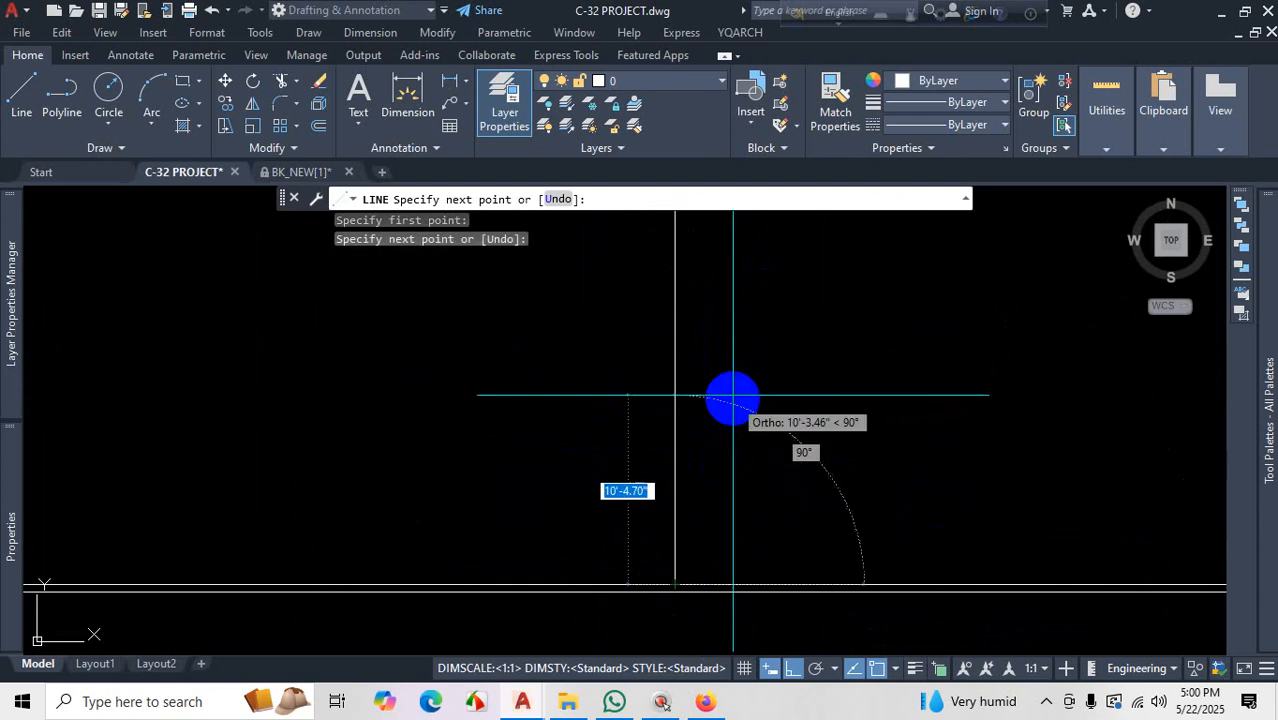
{"action": "key", "text": "Escape"}
{"action": "scroll", "coordinate": [730, 470], "scroll_direction": "up", "scroll_amount": 5}
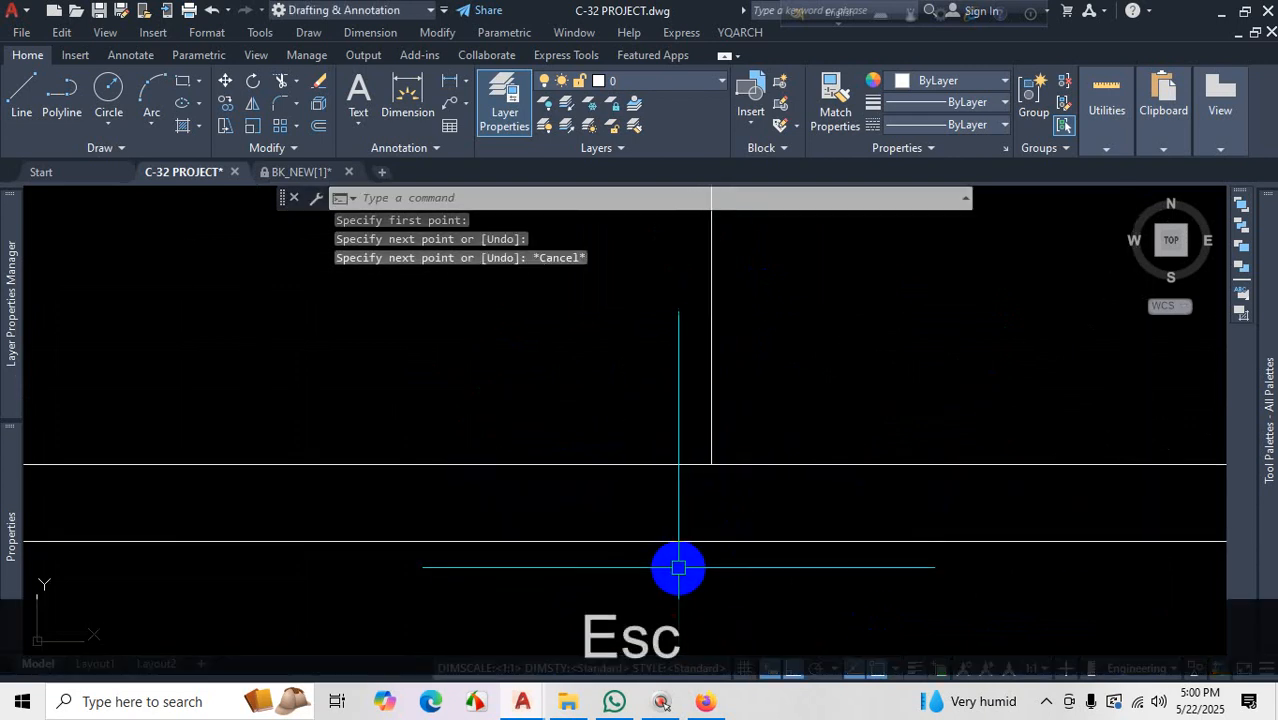
{"action": "scroll", "coordinate": [690, 557], "scroll_direction": "down", "scroll_amount": 5}
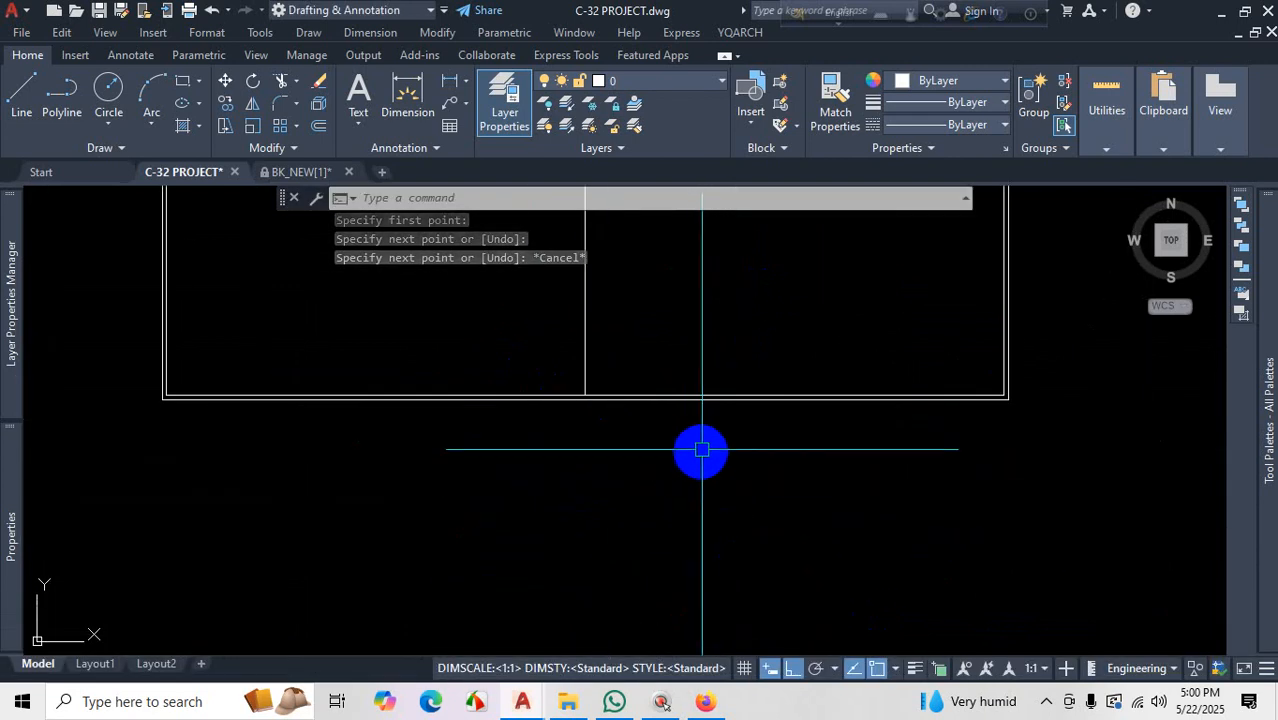
Extend the vertical centre line down to the small rectangle's outer lower side within the Trim command
{"action": "type", "text": "tr"}
{"action": "key", "text": "space"}
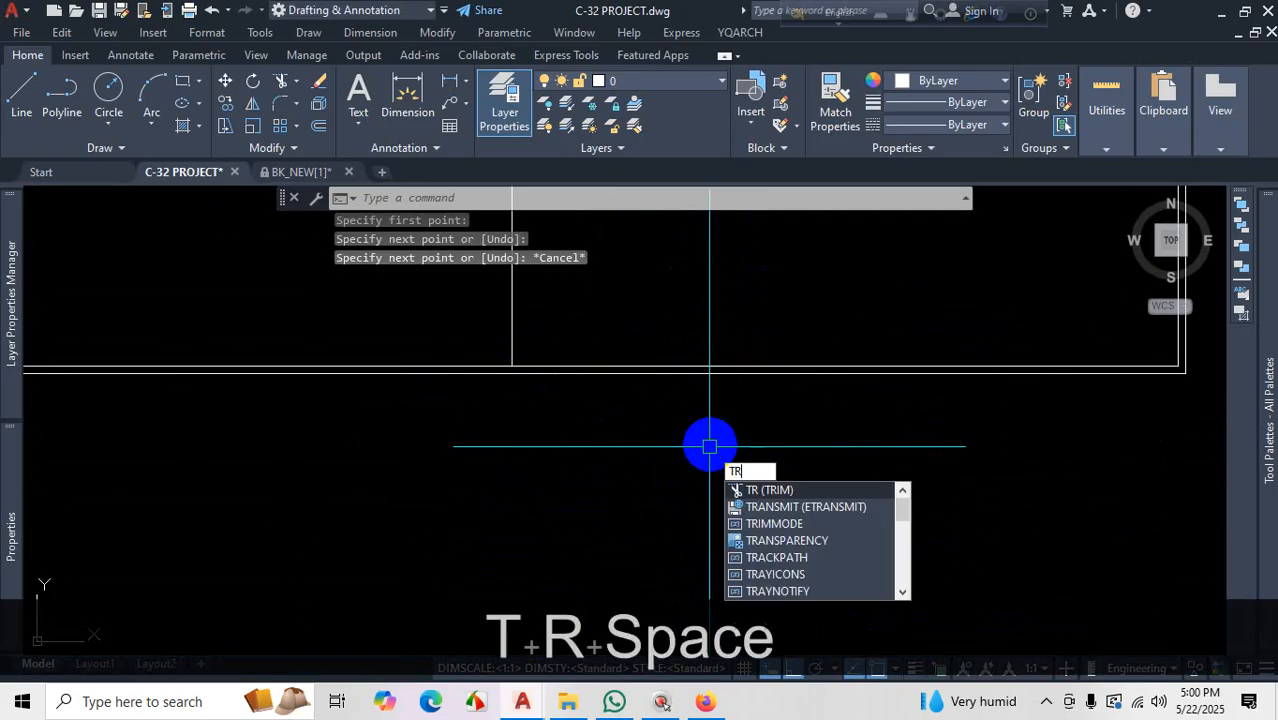
{"action": "scroll", "coordinate": [735, 412], "scroll_direction": "down", "scroll_amount": 2}
{"action": "scroll", "coordinate": [603, 411], "scroll_direction": "up", "scroll_amount": 2}
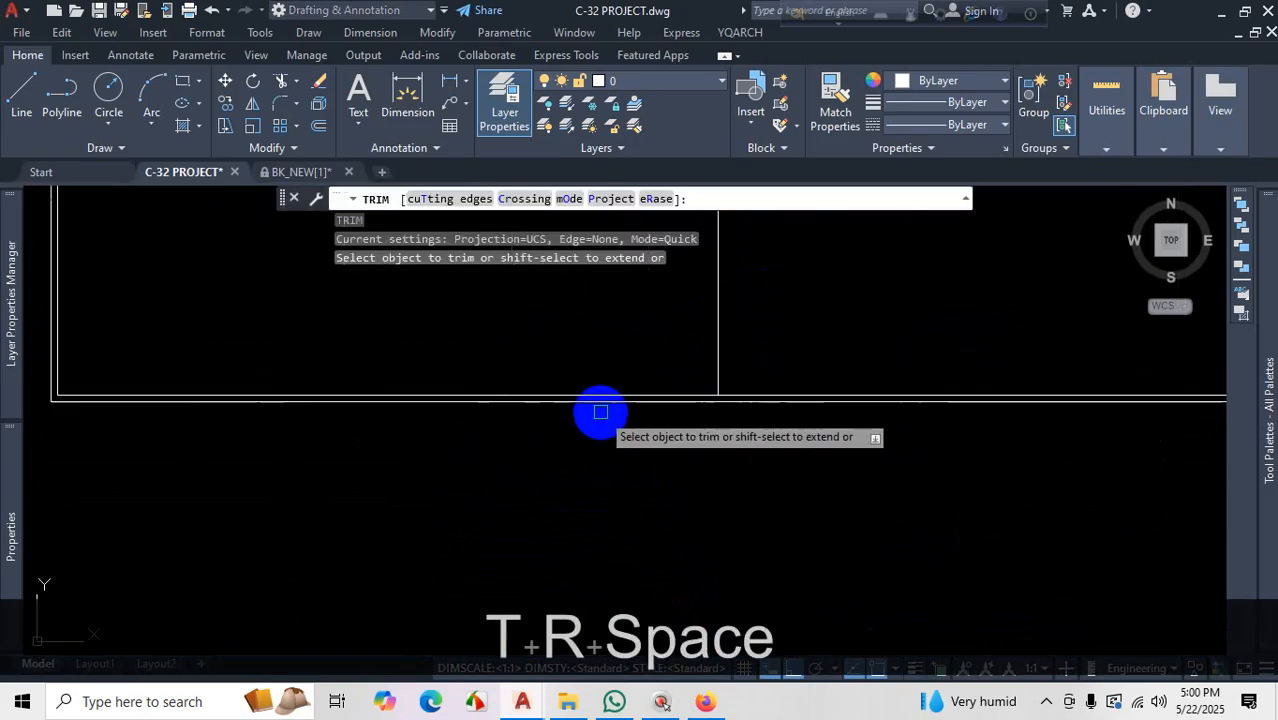
{"action": "scroll", "coordinate": [603, 406], "scroll_direction": "up", "scroll_amount": 1}
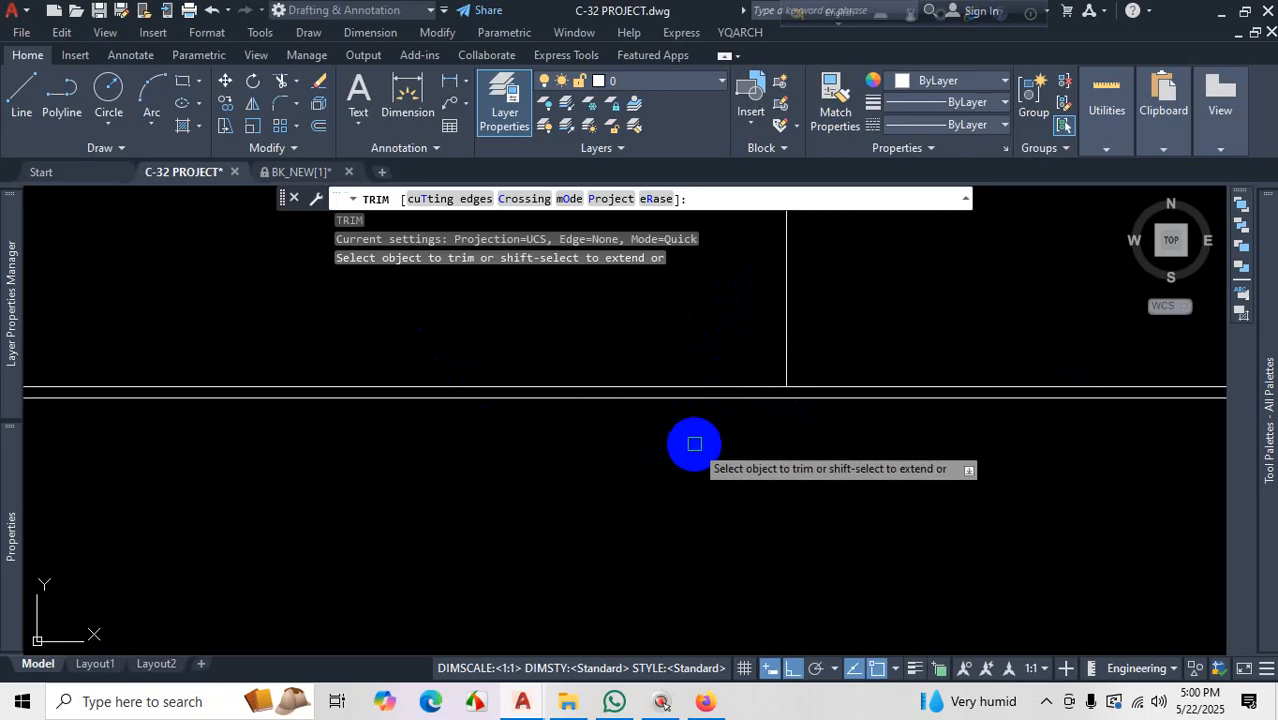
{"action": "key", "text": "shift"}
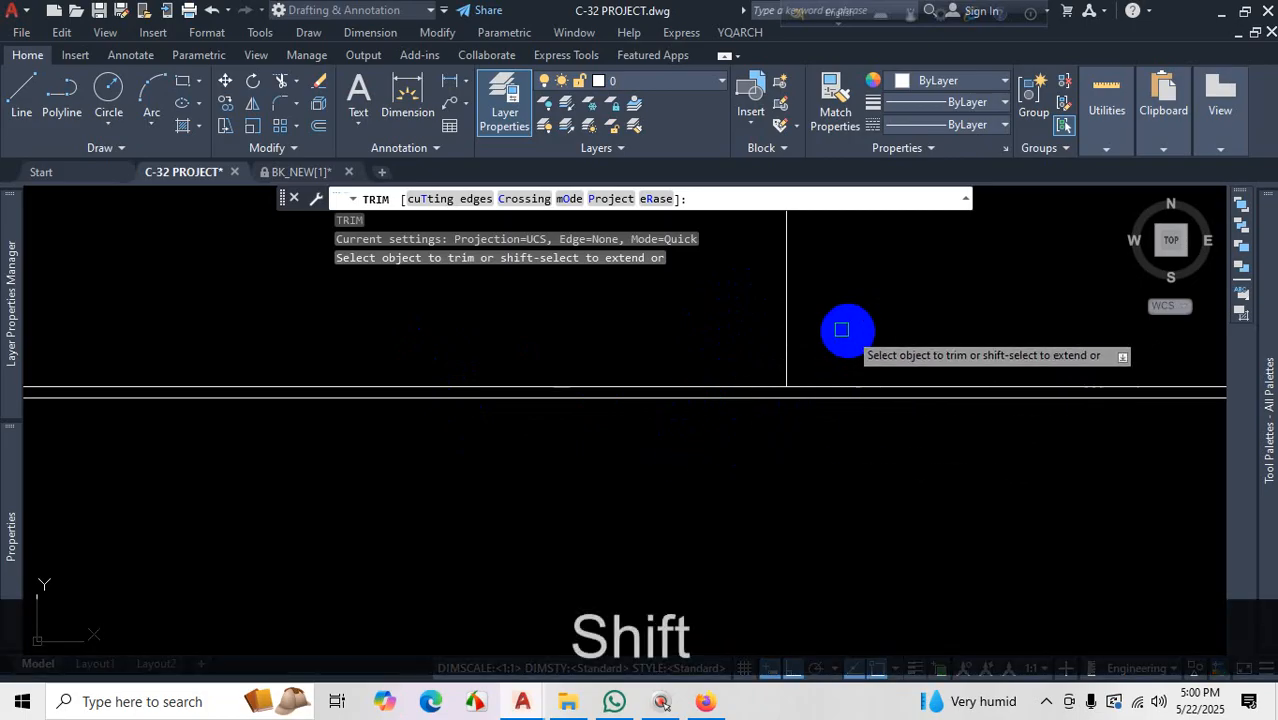
{"action": "left_click", "coordinate": [792, 338], "text": "shift"}
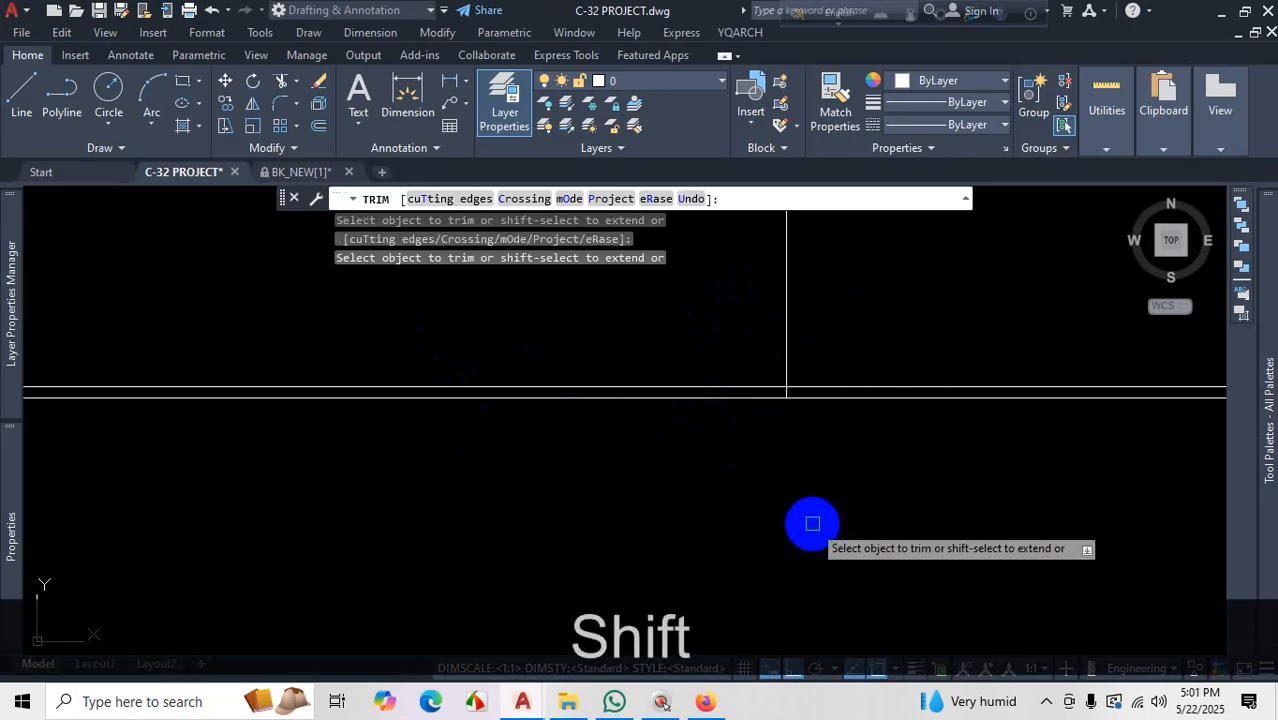
Trim the part of the outer lower side west of the centre line, and end the command
{"action": "left_click", "coordinate": [655, 397]}
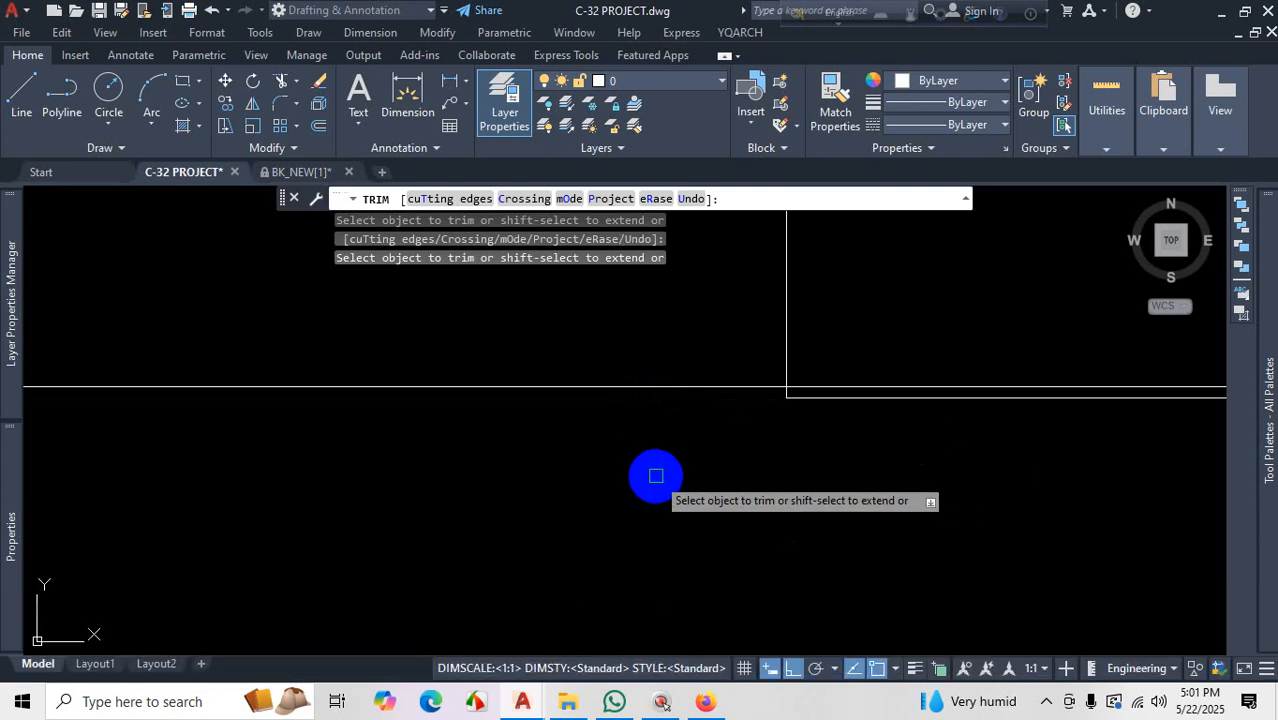
{"action": "scroll", "coordinate": [753, 331], "scroll_direction": "up", "scroll_amount": 4}
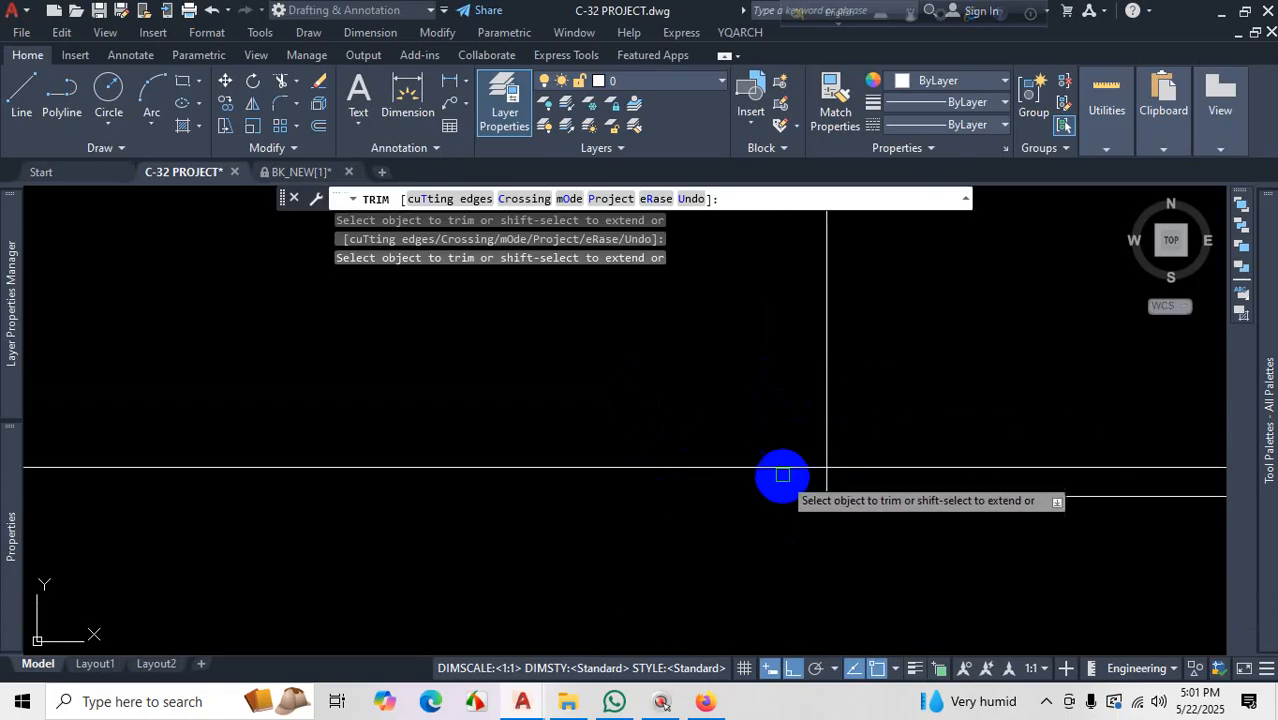
{"action": "scroll", "coordinate": [785, 480], "scroll_direction": "down", "scroll_amount": 5}
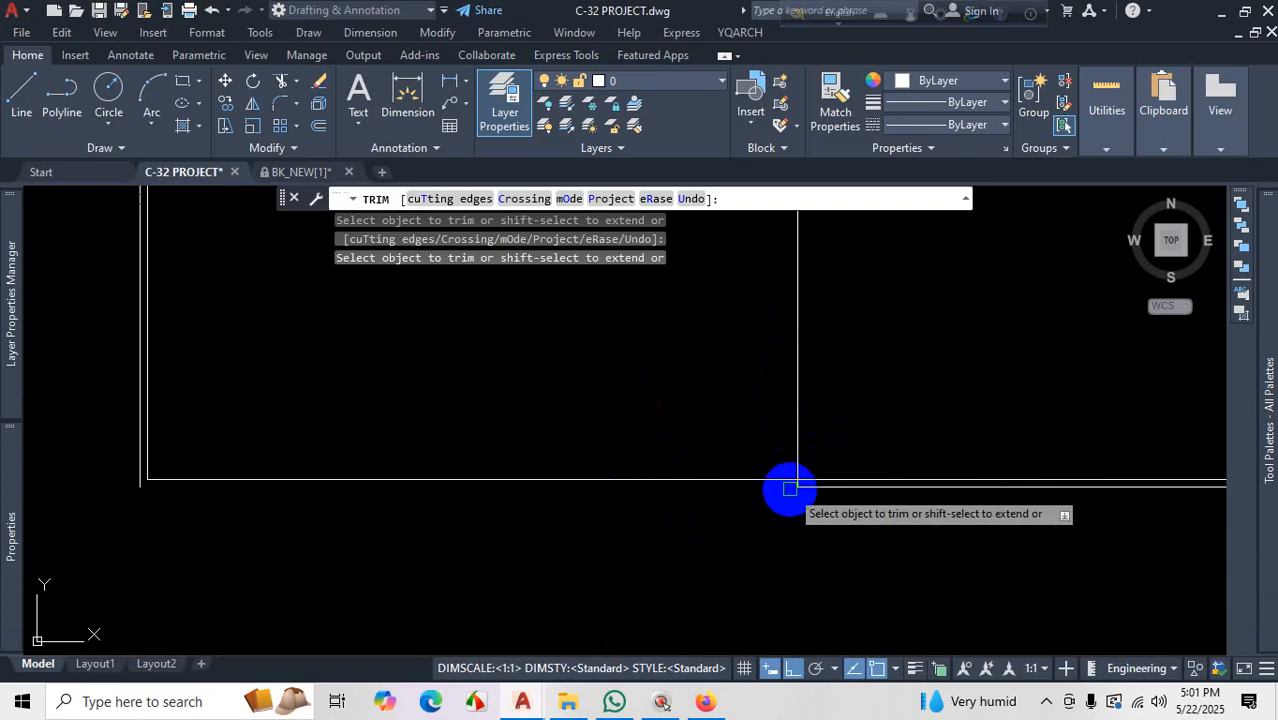
{"action": "key", "text": "Escape"}
{"action": "scroll", "coordinate": [788, 488], "scroll_direction": "down", "scroll_amount": 6}
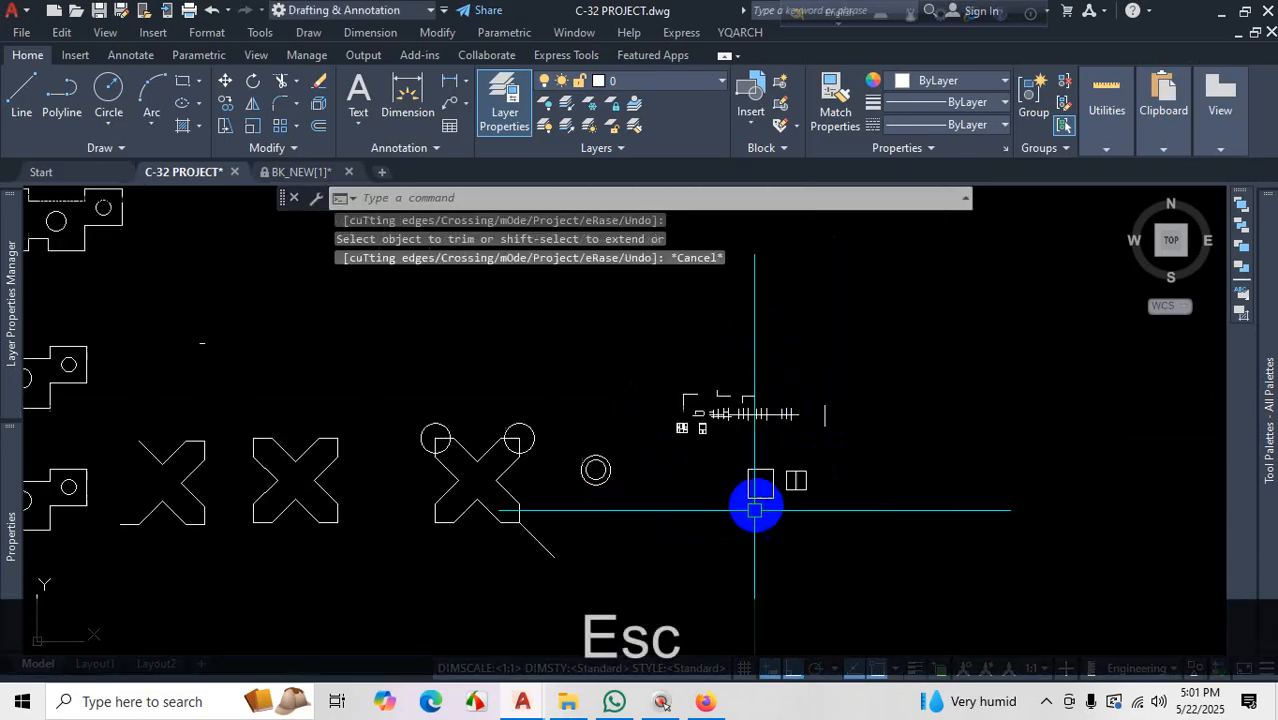
Switch to the reference PDF in Firefox and examine the dimensions of the dining space, kitchen and C. Bath, marking the wall lines in red
{"action": "left_click", "coordinate": [706, 703]}
{"action": "scroll", "coordinate": [860, 285], "scroll_direction": "up", "scroll_amount": 3}
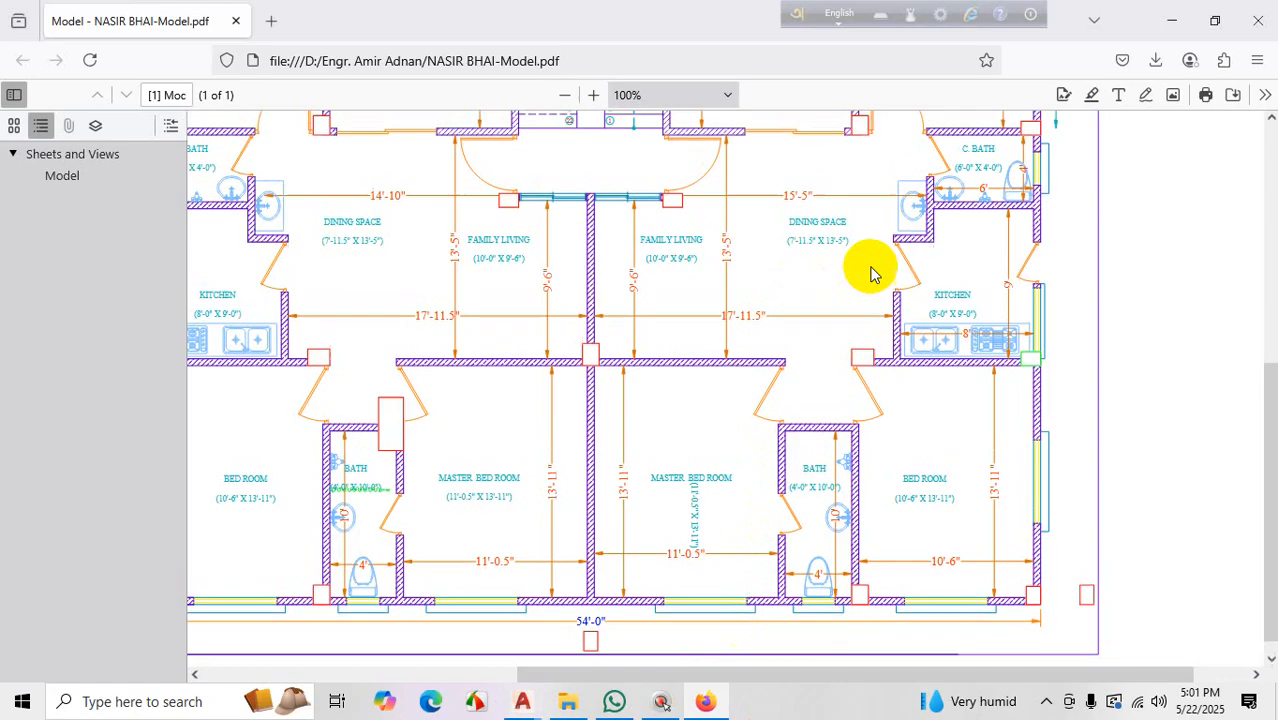
{"action": "scroll", "coordinate": [862, 378], "scroll_direction": "down", "scroll_amount": 2}
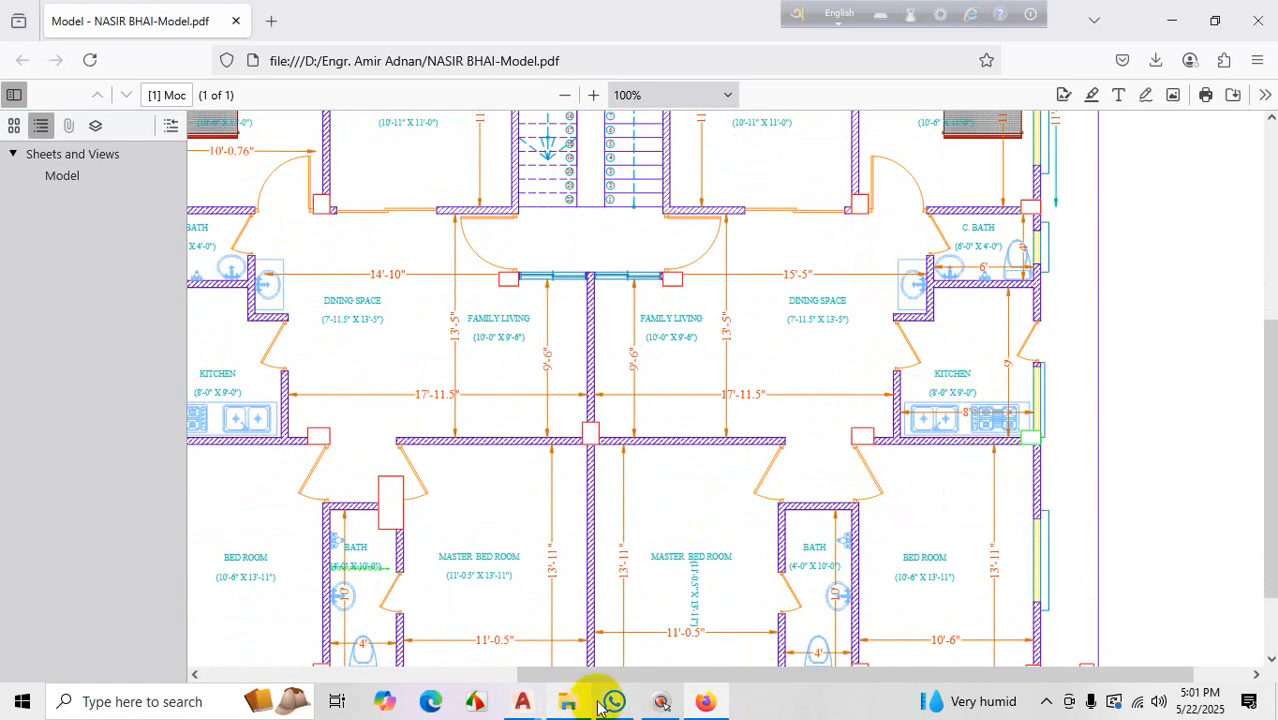
{"action": "key", "text": "ctrl+1"}
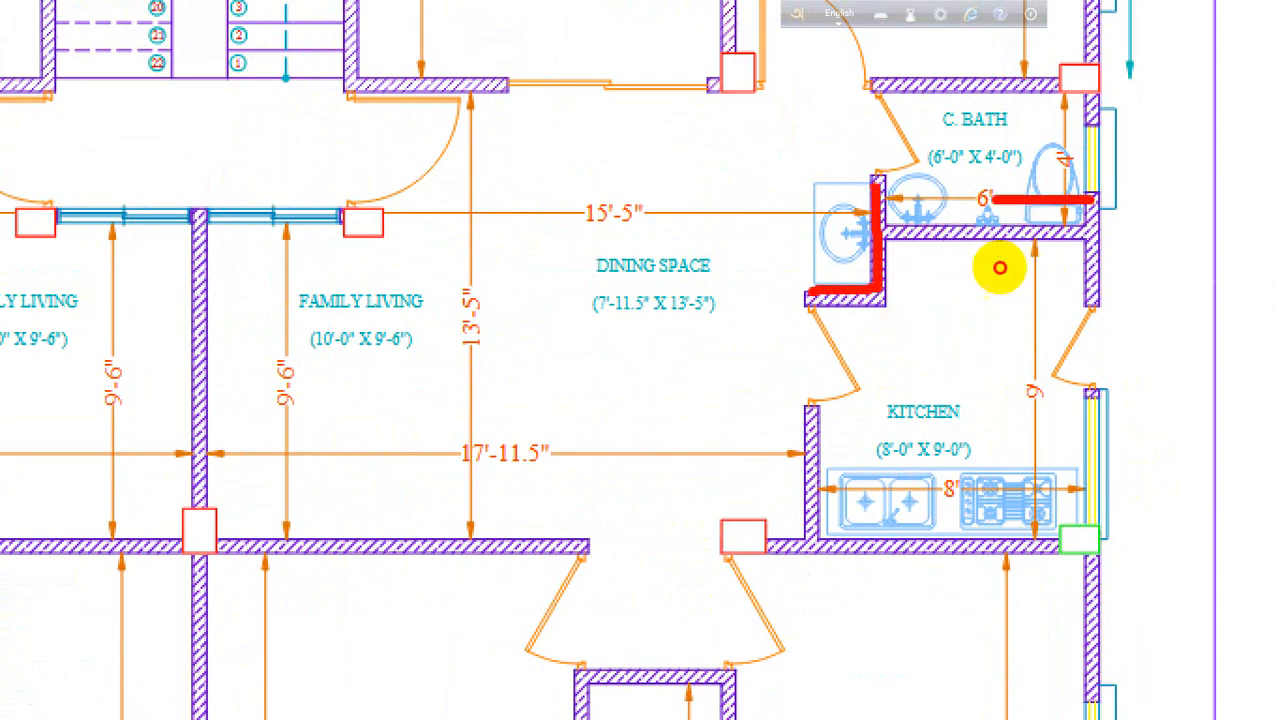
{"action": "left_click_drag", "start_coordinate": [1087, 489], "coordinate": [918, 482]}
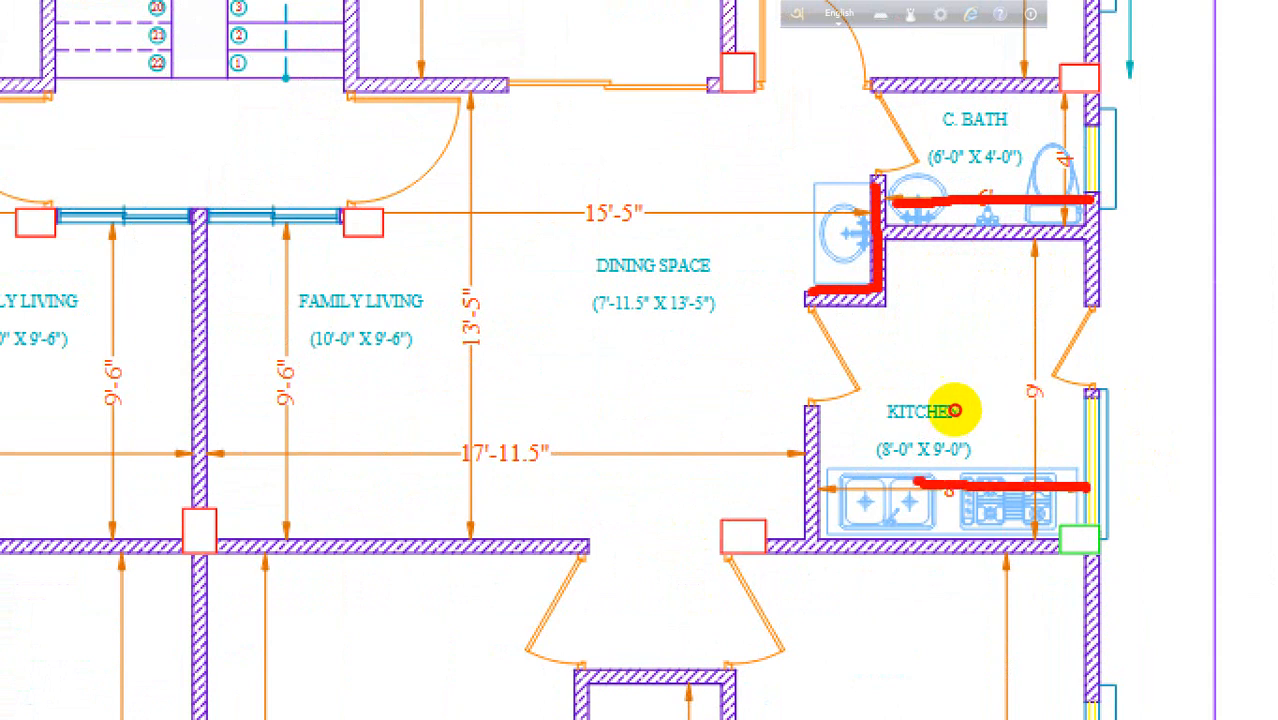
{"action": "scroll", "coordinate": [1030, 340], "scroll_direction": "down", "scroll_amount": 2}
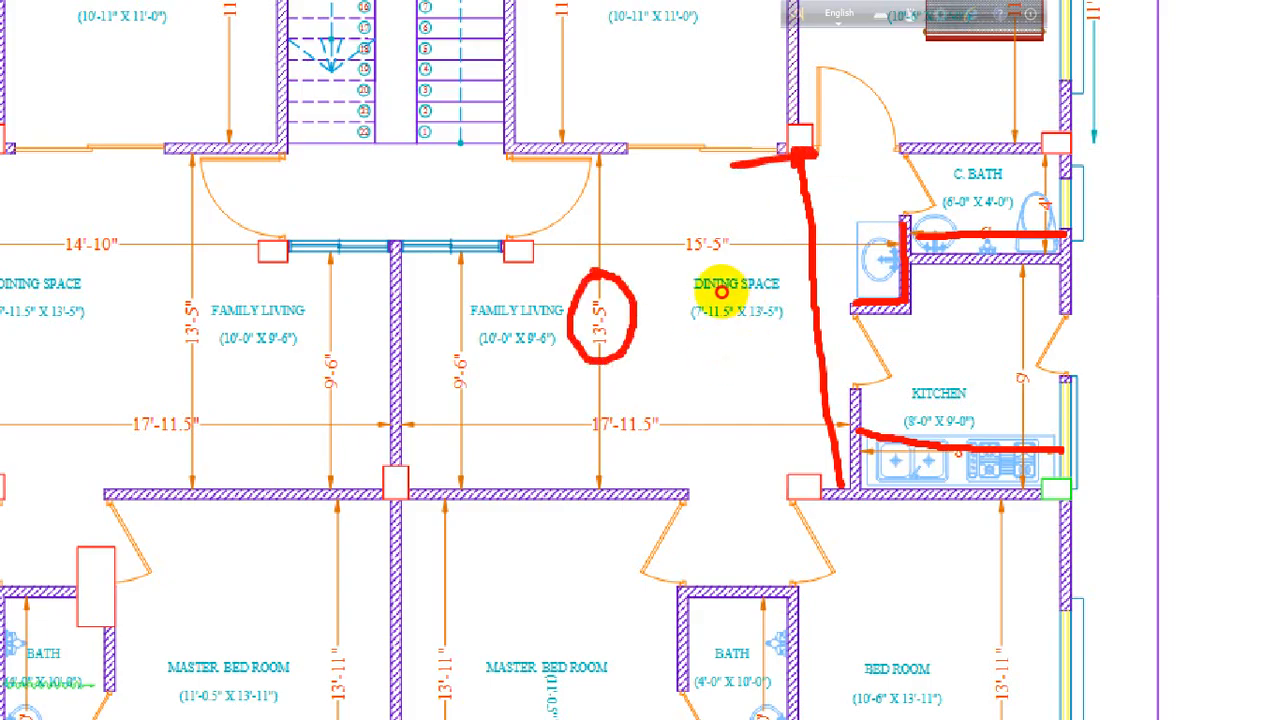
{"action": "left_click_drag", "start_coordinate": [913, 214], "coordinate": [599, 222]}
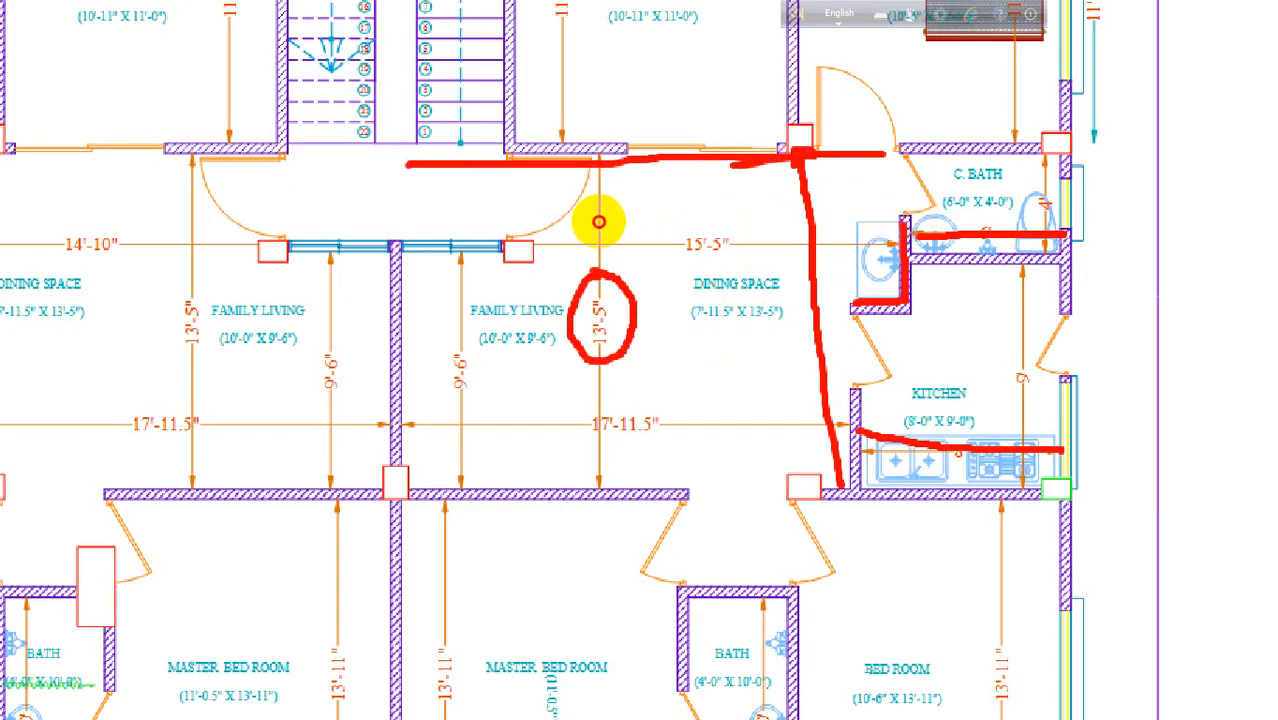
{"action": "left_click", "coordinate": [981, 322]}
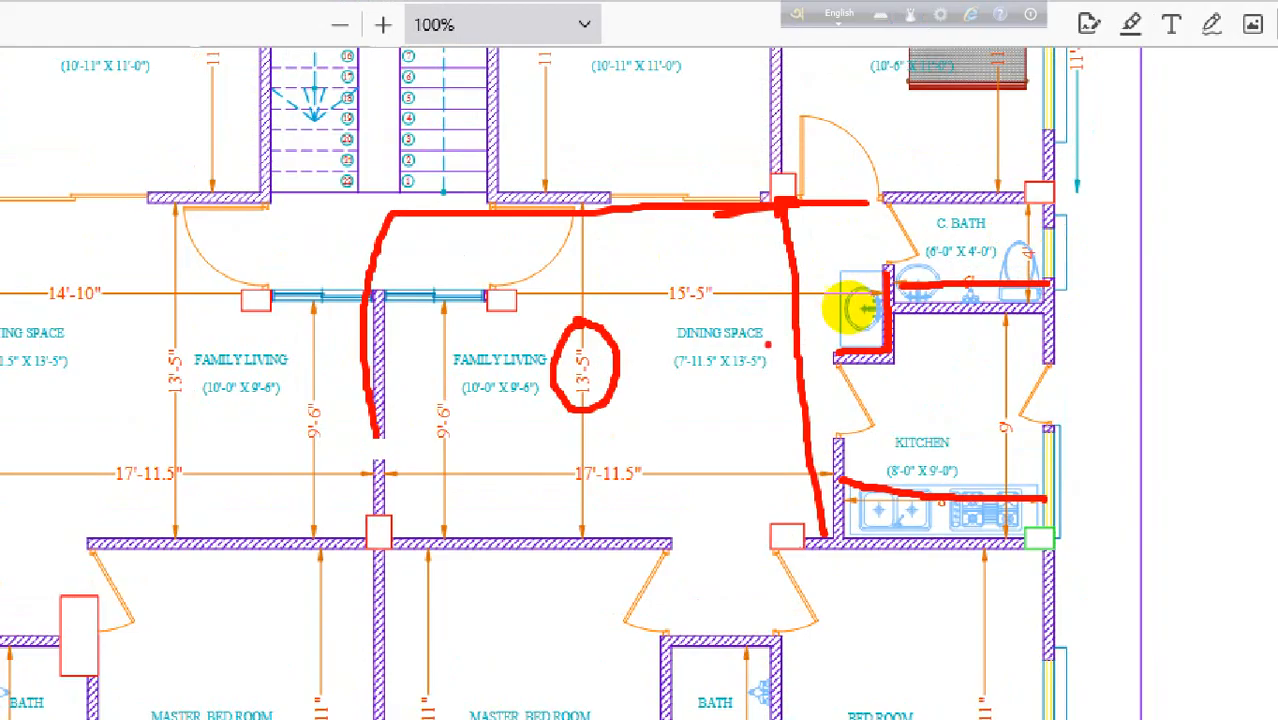
{"action": "left_click_drag", "start_coordinate": [843, 204], "coordinate": [866, 205]}
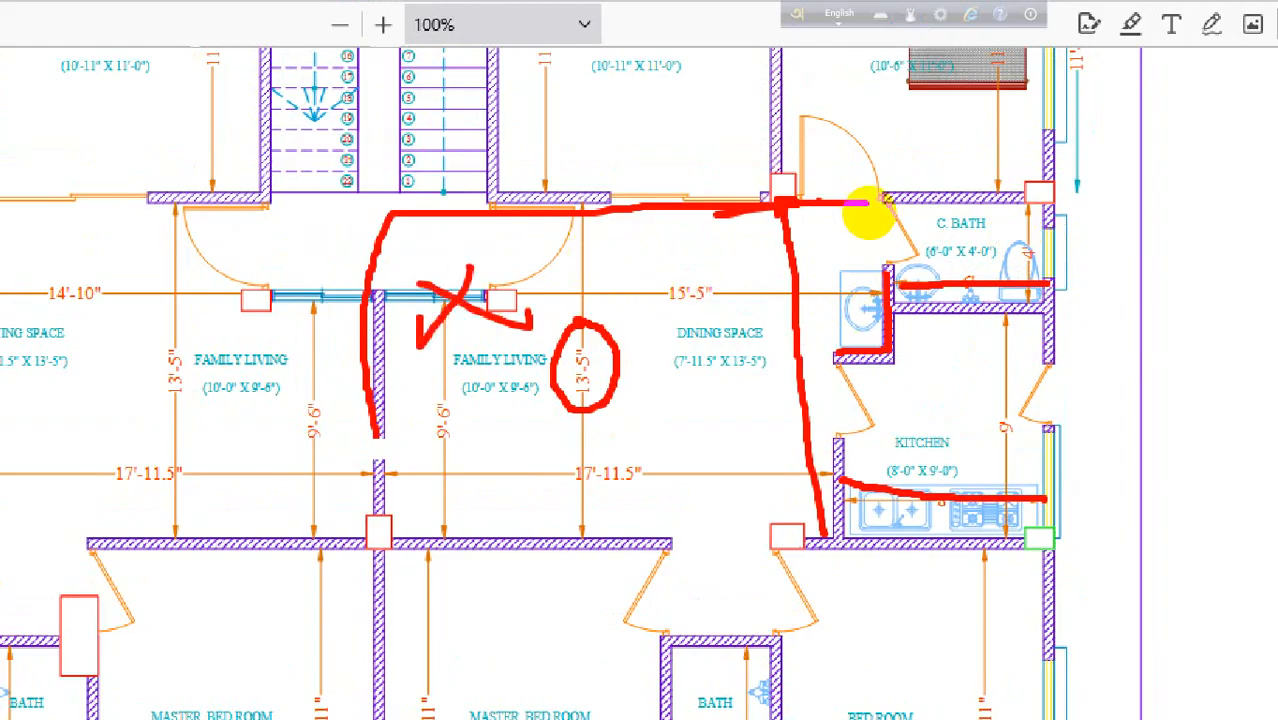
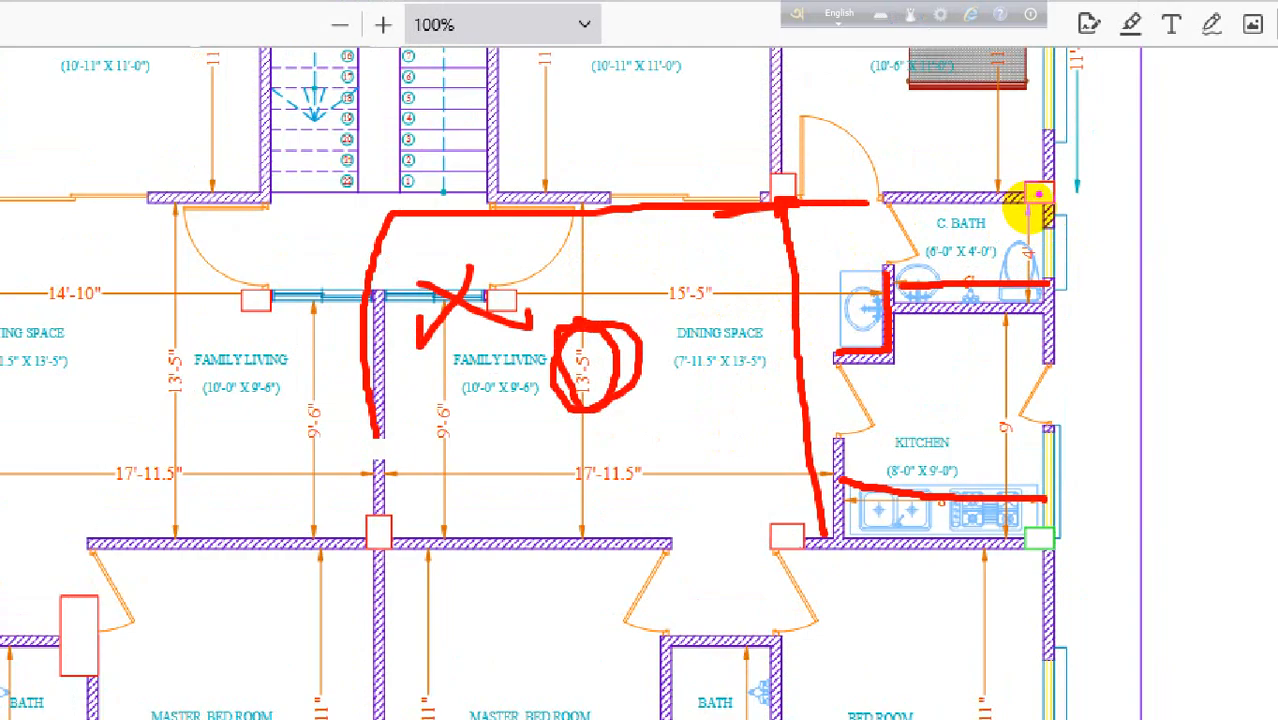
{"action": "left_click_drag", "start_coordinate": [1038, 193], "coordinate": [733, 193]}
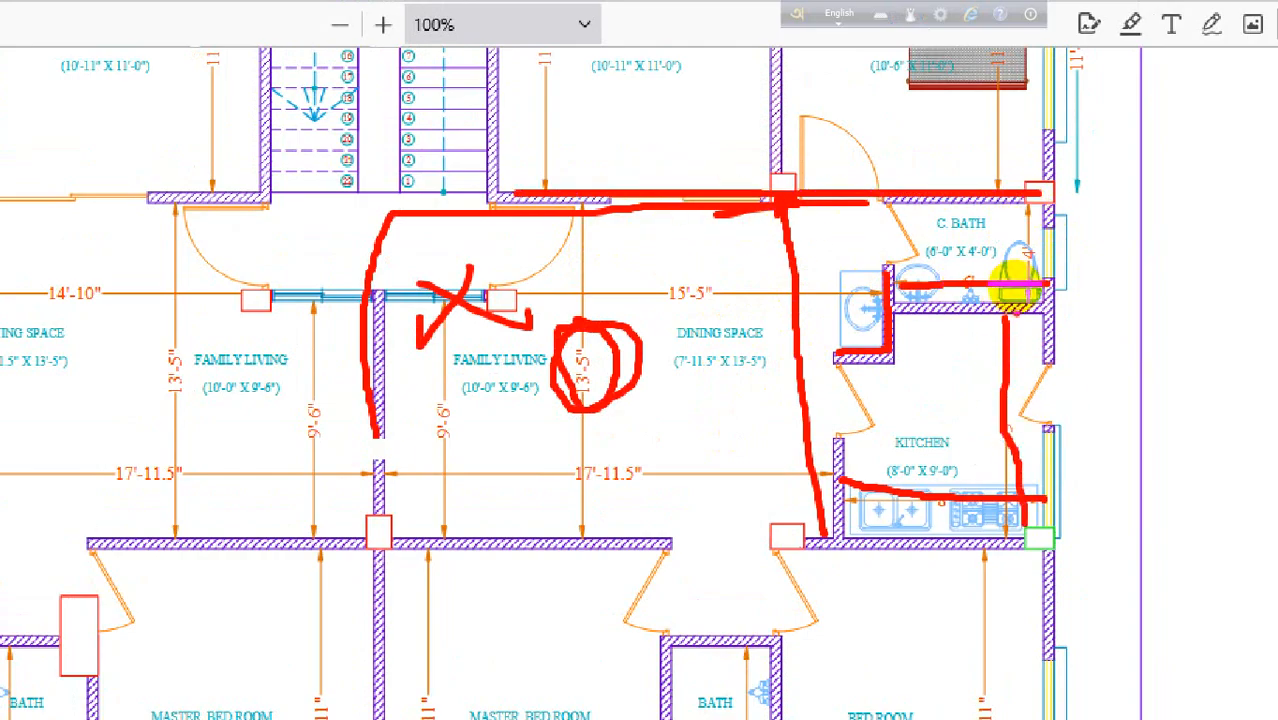
{"action": "key", "text": "Escape"}
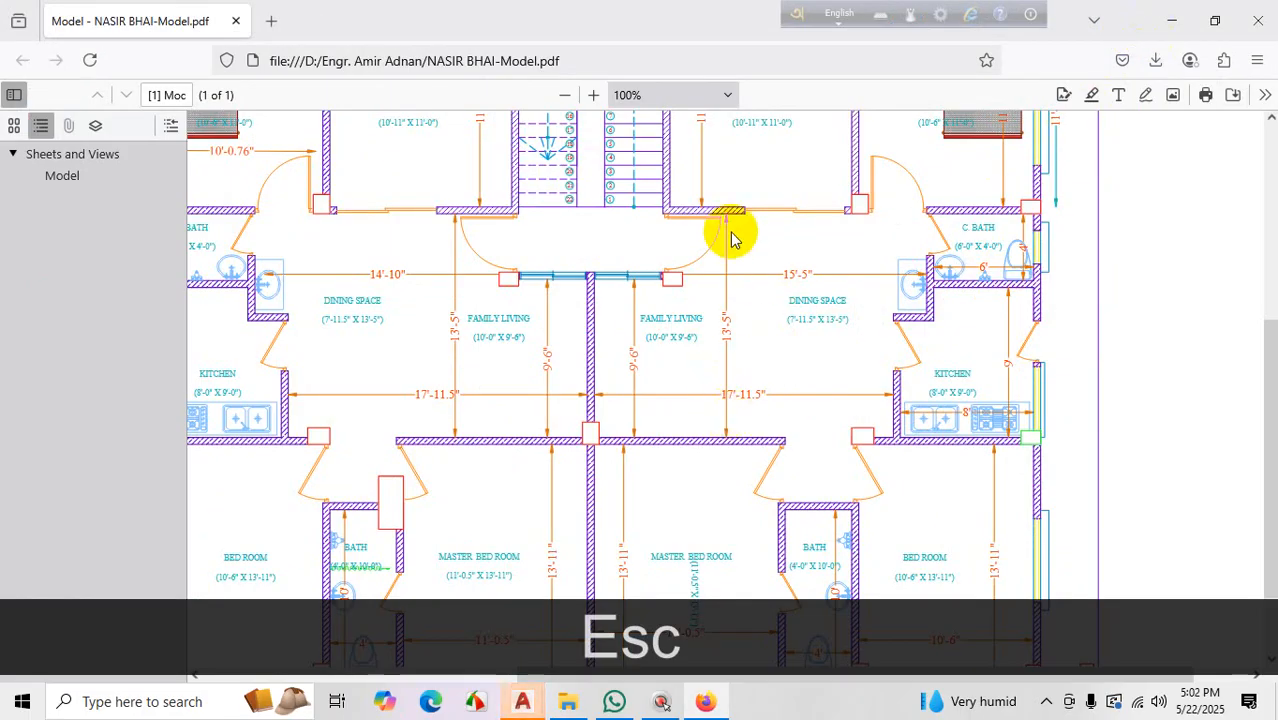
Return to C-32 PROJECT.dwg in AutoCAD and offset the upper line of the bedroom wall 13'5 upward
{"action": "mouse_move", "coordinate": [515, 706]}
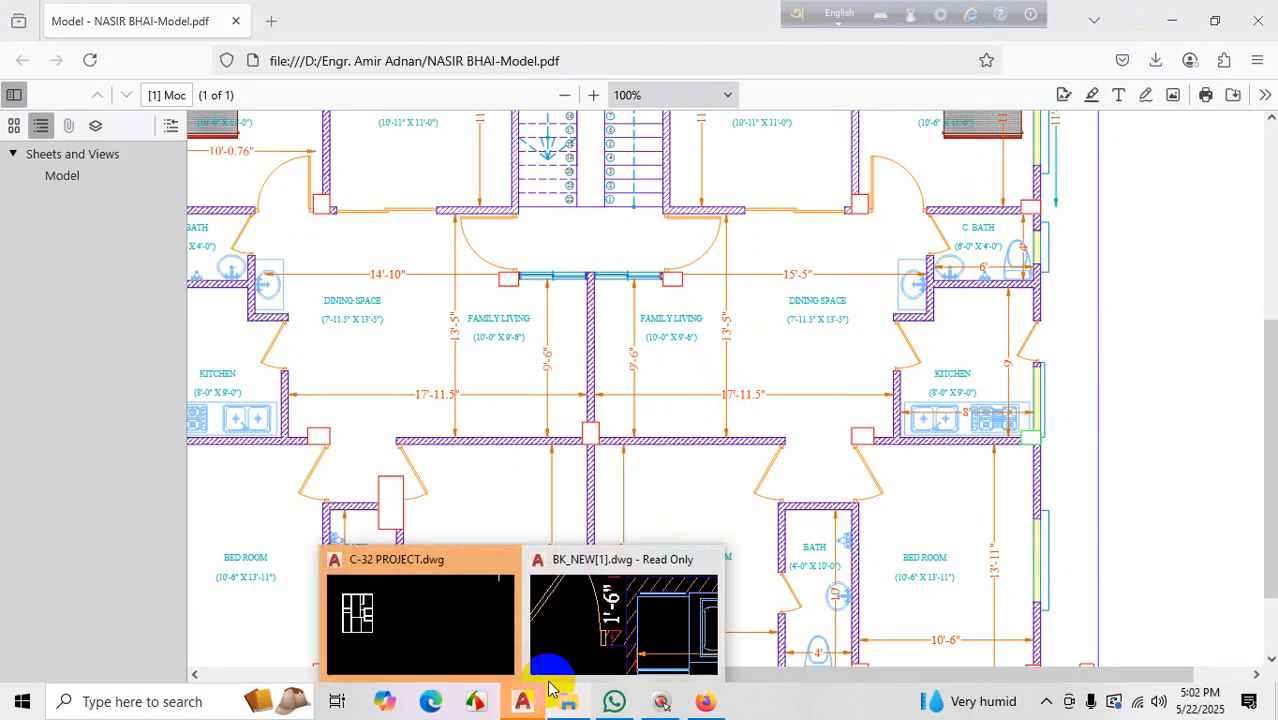
{"action": "left_click", "coordinate": [442, 633]}
{"action": "scroll", "coordinate": [790, 482], "scroll_direction": "down", "scroll_amount": 3}
{"action": "scroll", "coordinate": [770, 460], "scroll_direction": "up", "scroll_amount": 8}
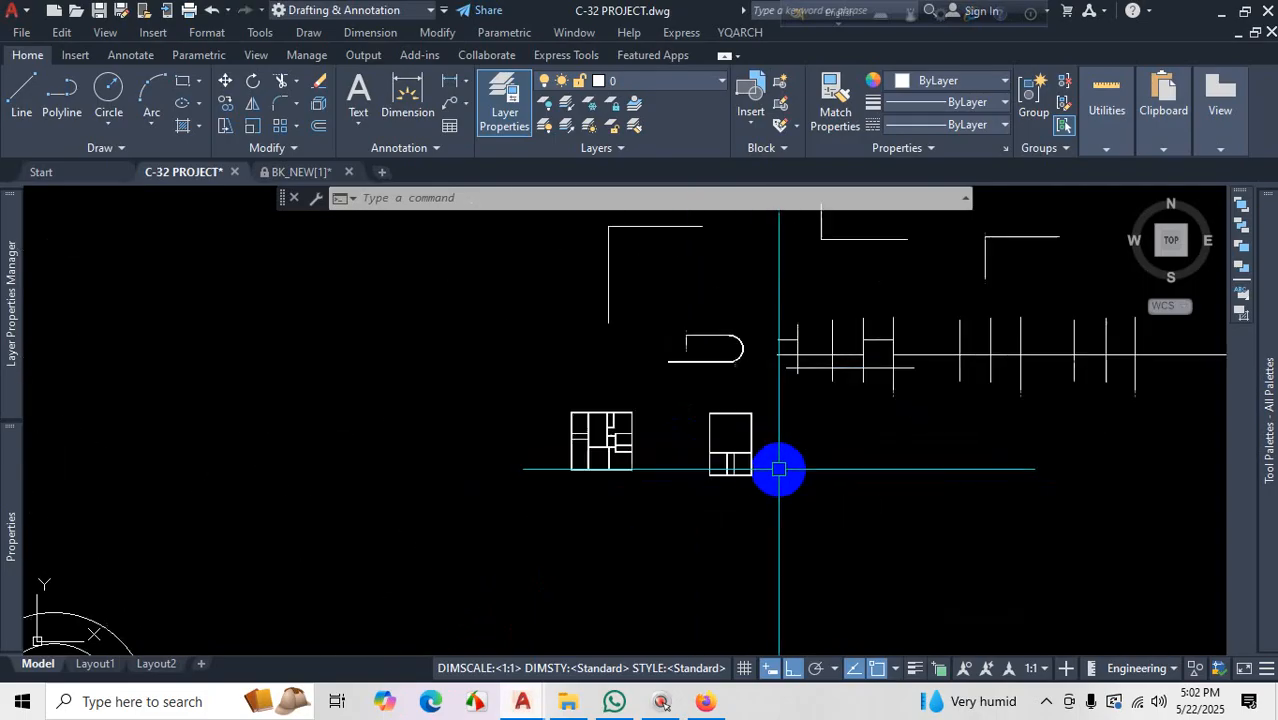
{"action": "type", "text": "o"}
{"action": "key", "text": "Return"}
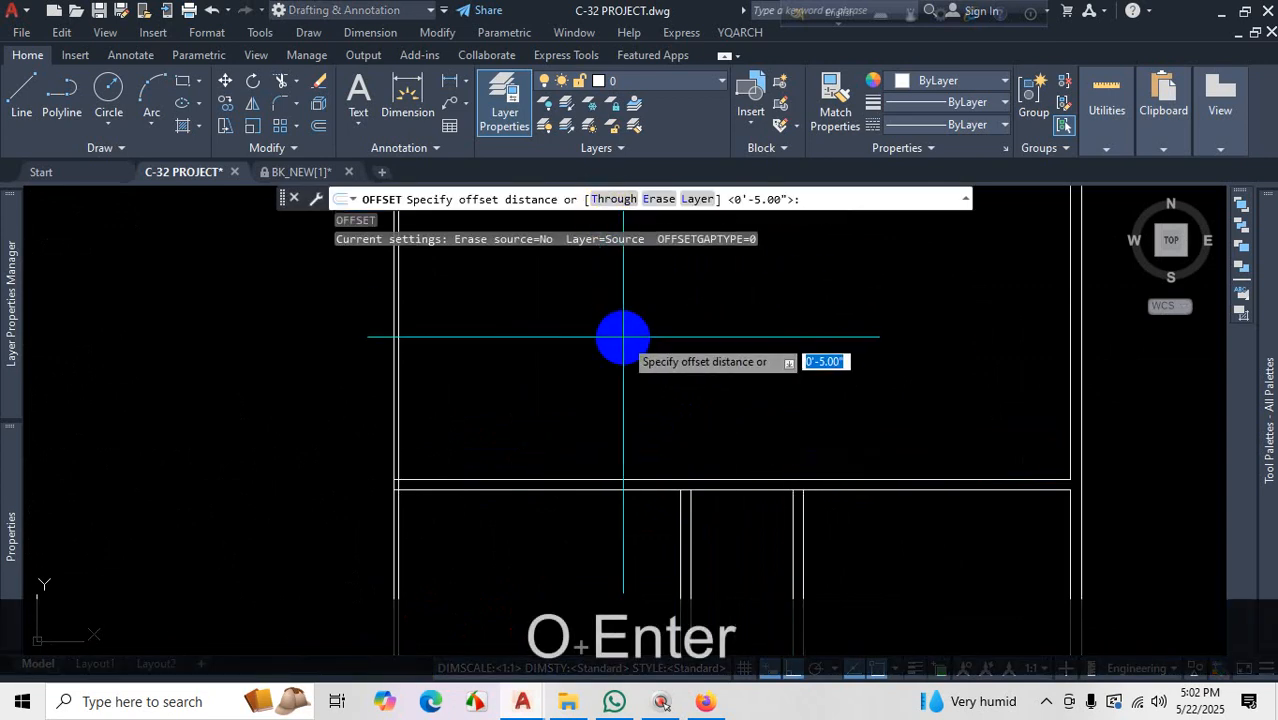
{"action": "key", "text": "Return"}
{"action": "left_click", "coordinate": [787, 560]}
{"action": "scroll", "coordinate": [805, 380], "scroll_direction": "down", "scroll_amount": 2}
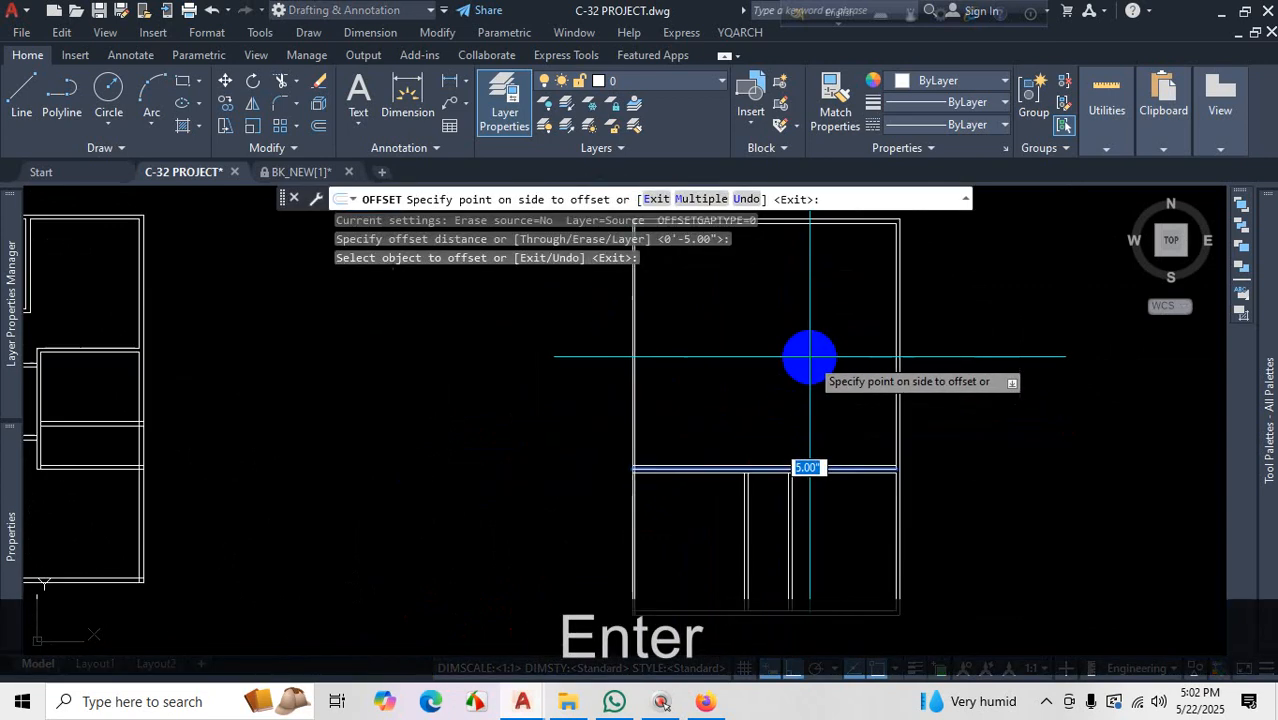
{"action": "scroll", "coordinate": [809, 356], "scroll_direction": "up", "scroll_amount": 2}
{"action": "type", "text": "13'"}
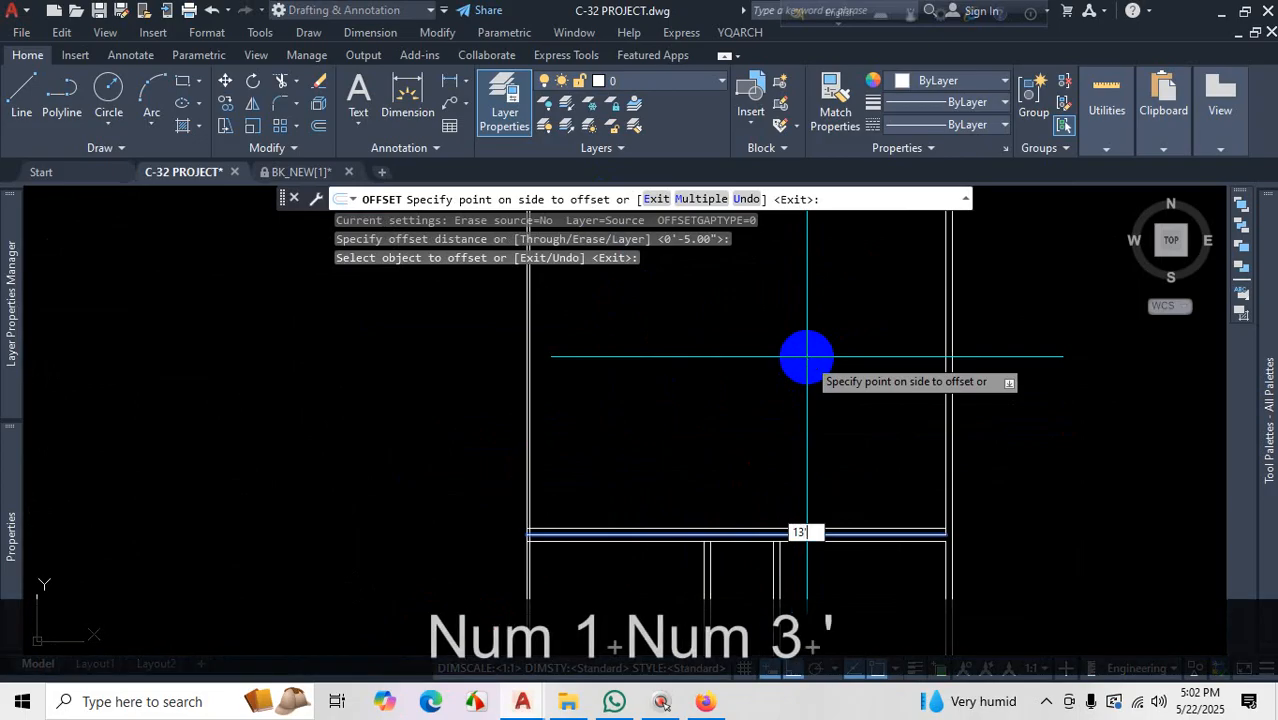
{"action": "type", "text": "5"}
{"action": "key", "text": "Return"}
{"action": "scroll", "coordinate": [790, 400], "scroll_direction": "down", "scroll_amount": 2}
{"action": "scroll", "coordinate": [793, 374], "scroll_direction": "up", "scroll_amount": 2}
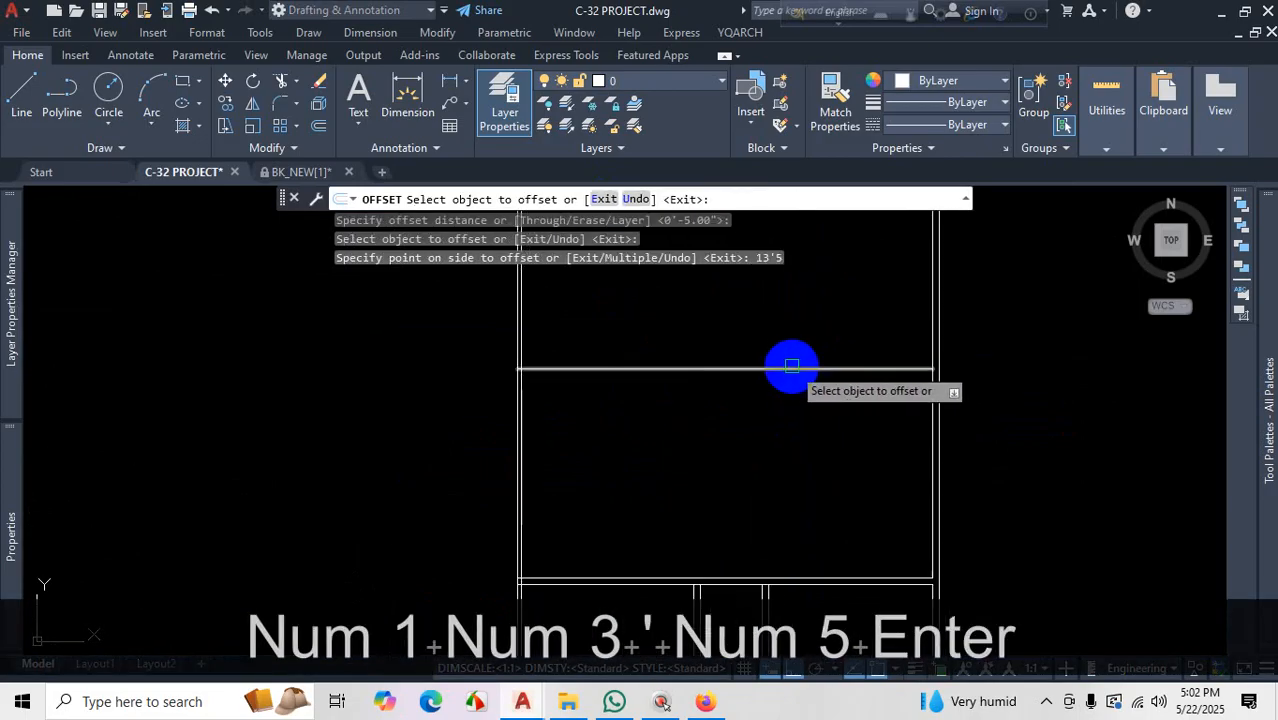
Offset the new horizontal line 5 upward to give the wall above the dining area its thickness
{"action": "left_click", "coordinate": [791, 367]}
{"action": "scroll", "coordinate": [789, 308], "scroll_direction": "up", "scroll_amount": 3}
{"action": "type", "text": "5"}
{"action": "key", "text": "Return"}
{"action": "scroll", "coordinate": [785, 305], "scroll_direction": "down", "scroll_amount": 3}
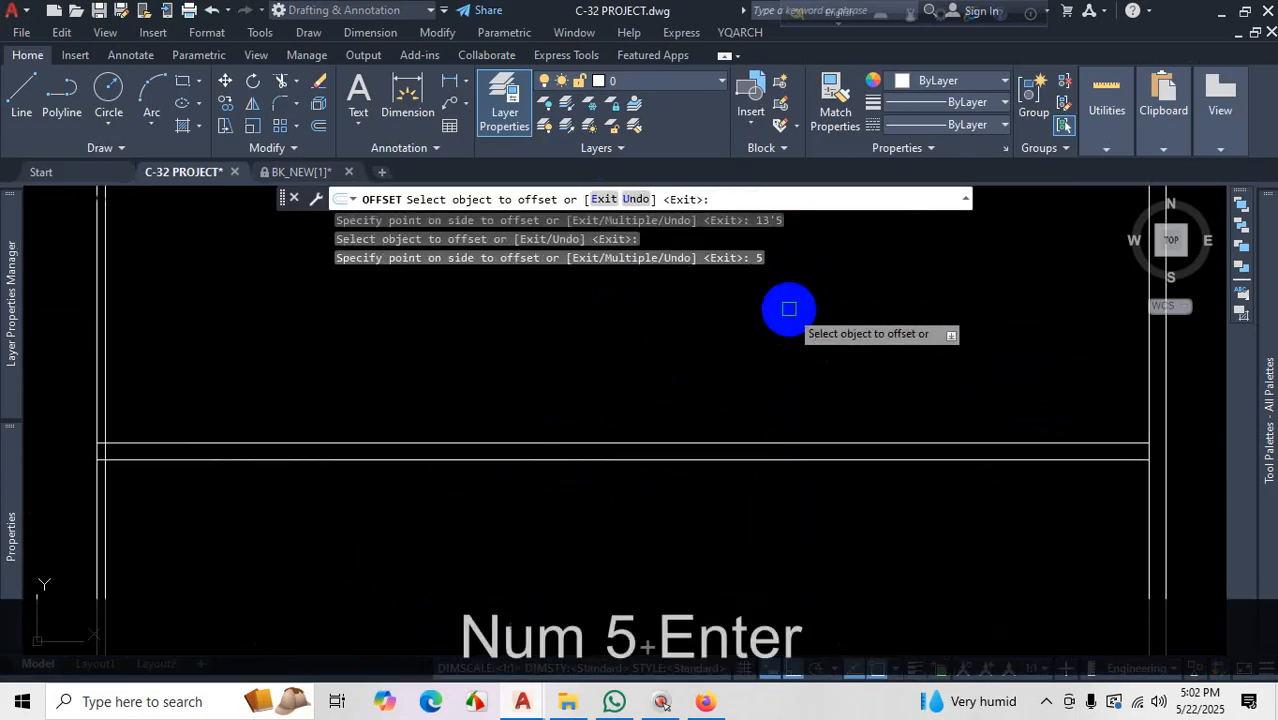
{"action": "scroll", "coordinate": [810, 456], "scroll_direction": "up", "scroll_amount": 3}
{"action": "scroll", "coordinate": [845, 405], "scroll_direction": "down", "scroll_amount": 3}
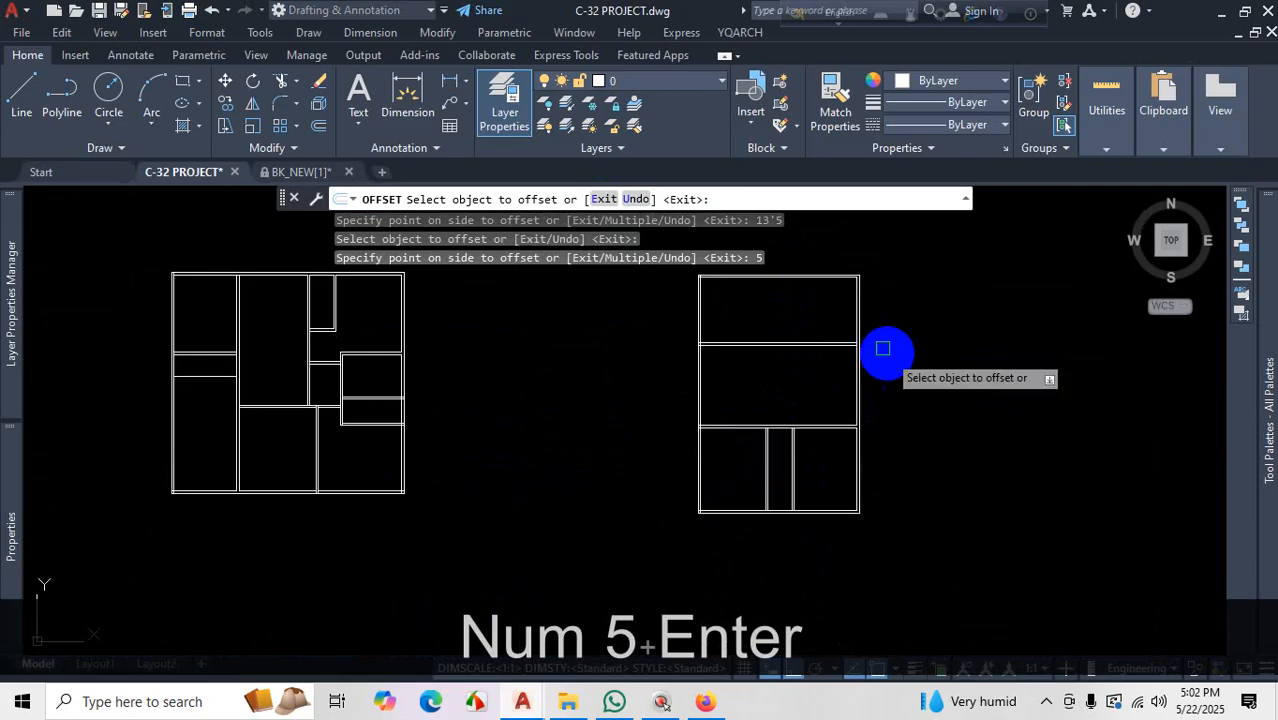
{"action": "scroll", "coordinate": [884, 348], "scroll_direction": "up", "scroll_amount": 4}
{"action": "scroll", "coordinate": [856, 354], "scroll_direction": "down", "scroll_amount": 2}
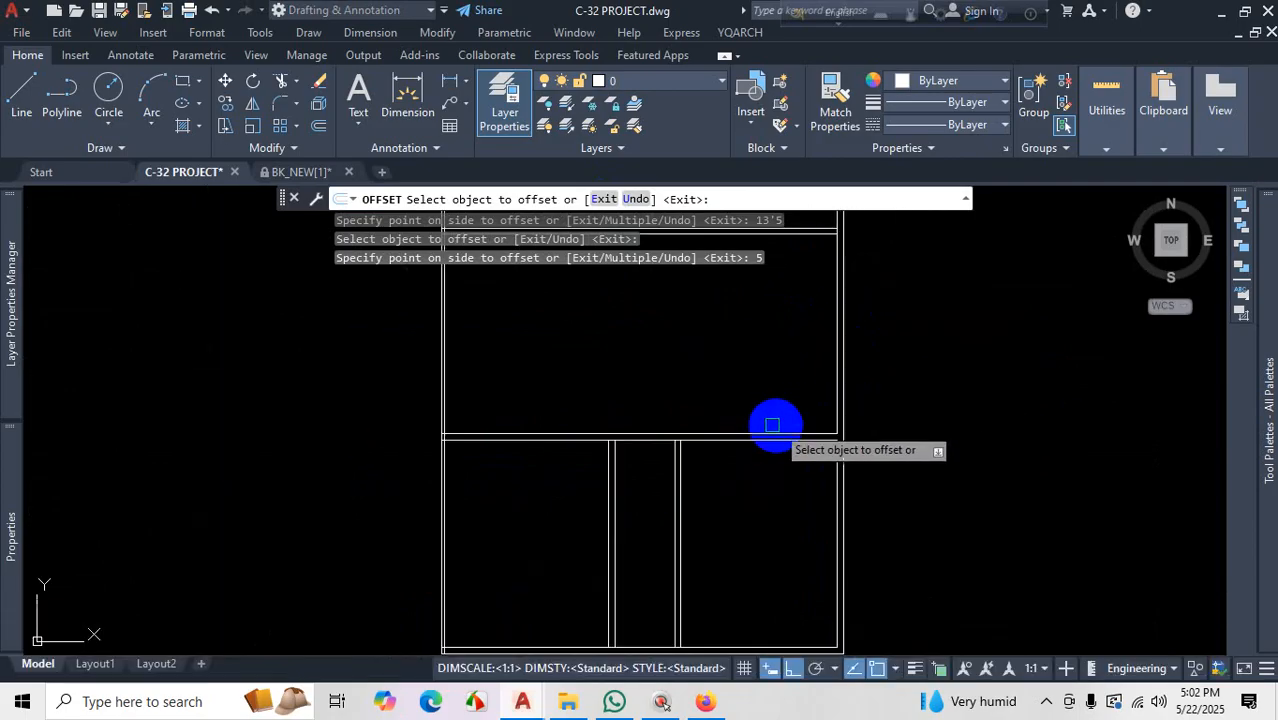
{"action": "left_click", "coordinate": [766, 427]}
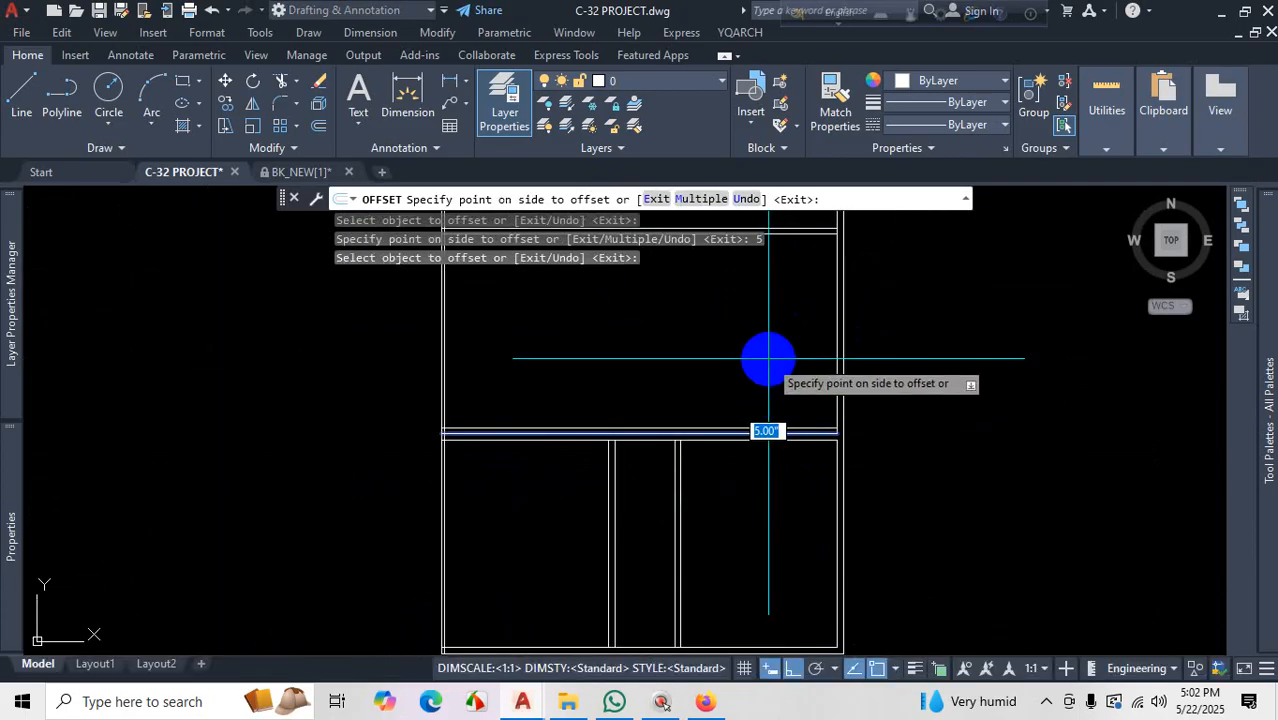
{"action": "key", "text": "Escape"}
Start a Through offset on the upper line of the bedroom wall and check the kitchen's depth in the reference PDF in Firefox
{"action": "type", "text": "o"}
{"action": "key", "text": "Return"}
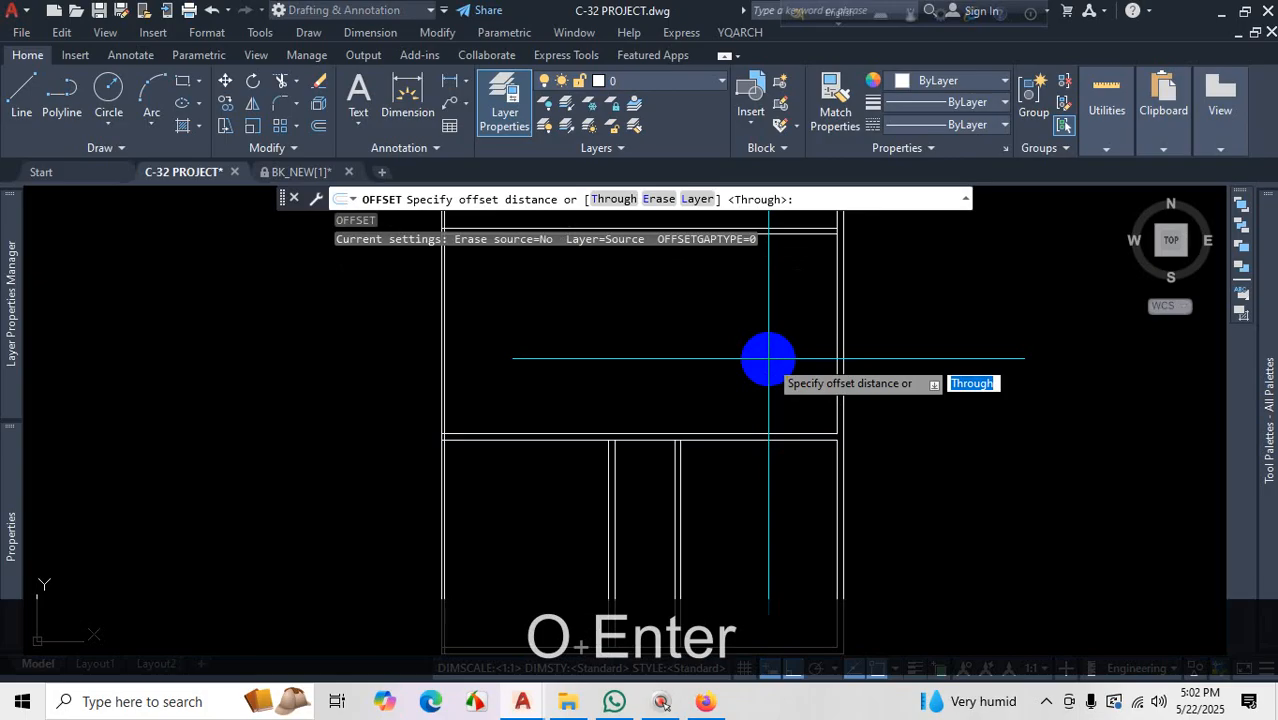
{"action": "key", "text": "Return"}
{"action": "scroll", "coordinate": [745, 420], "scroll_direction": "up", "scroll_amount": 4}
{"action": "left_click", "coordinate": [723, 440]}
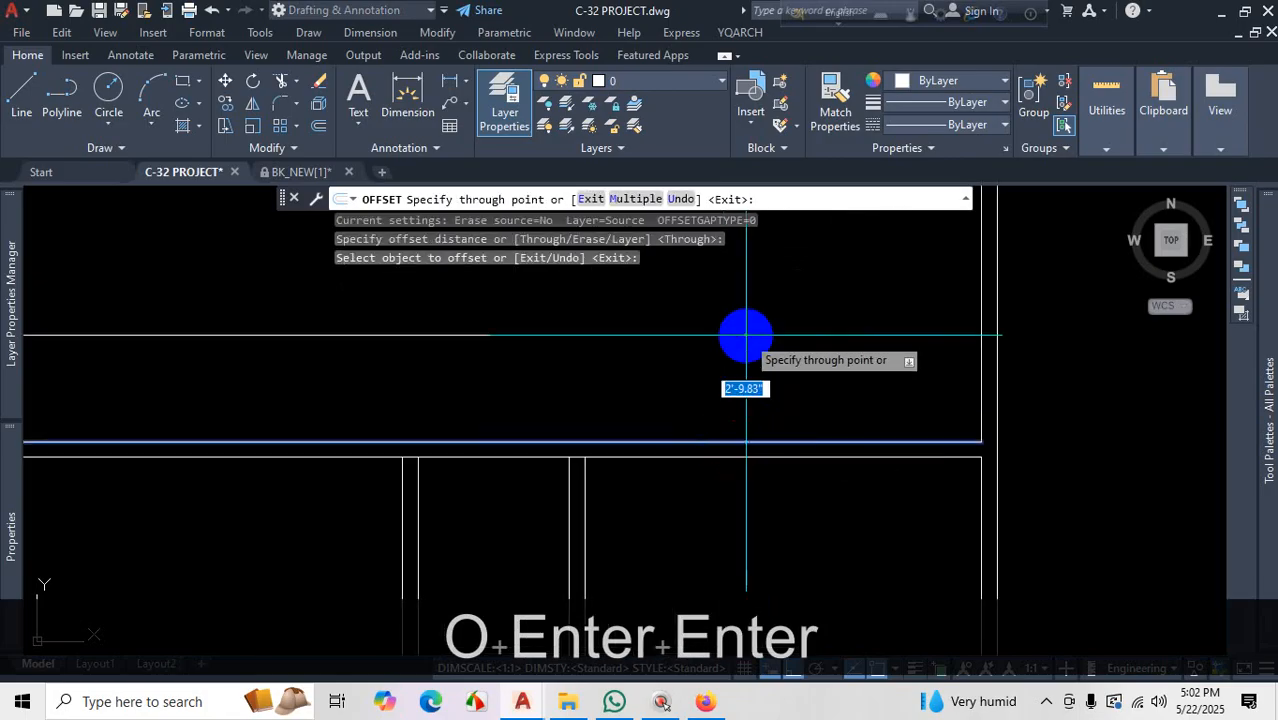
{"action": "scroll", "coordinate": [745, 334], "scroll_direction": "down", "scroll_amount": 5}
{"action": "left_click", "coordinate": [705, 702]}
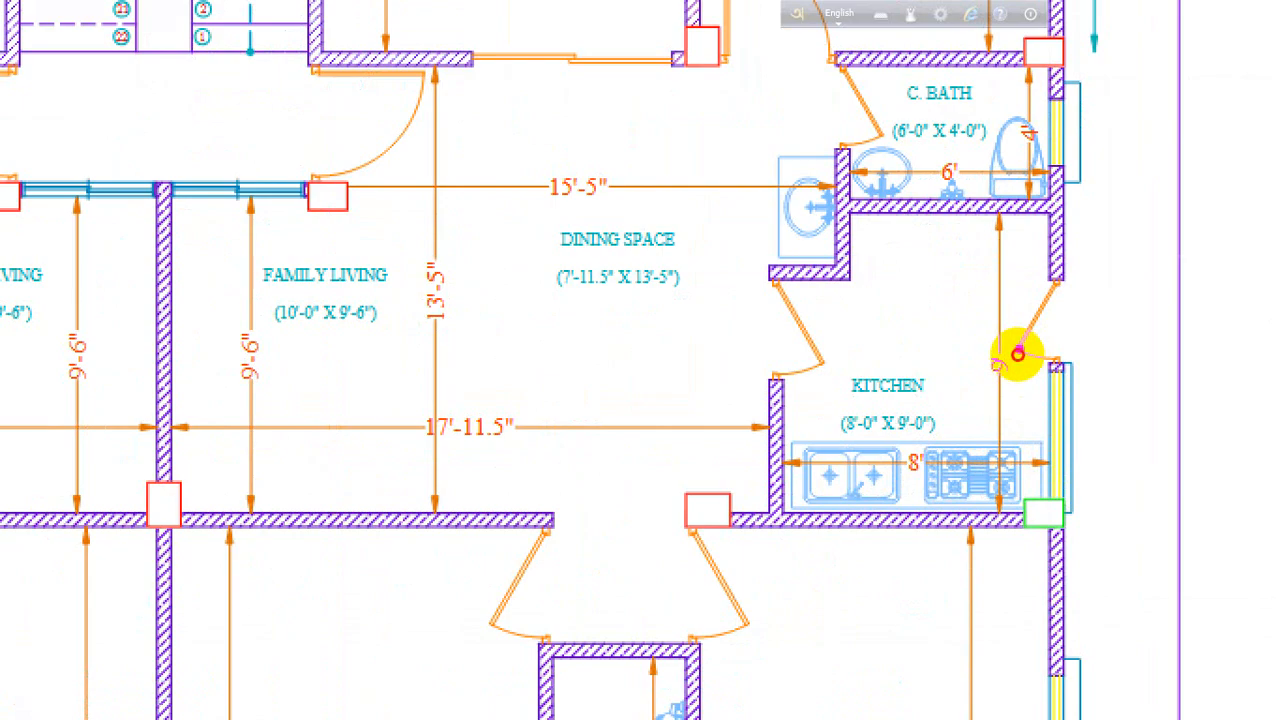
{"action": "left_click_drag", "start_coordinate": [1017, 354], "coordinate": [1016, 358]}
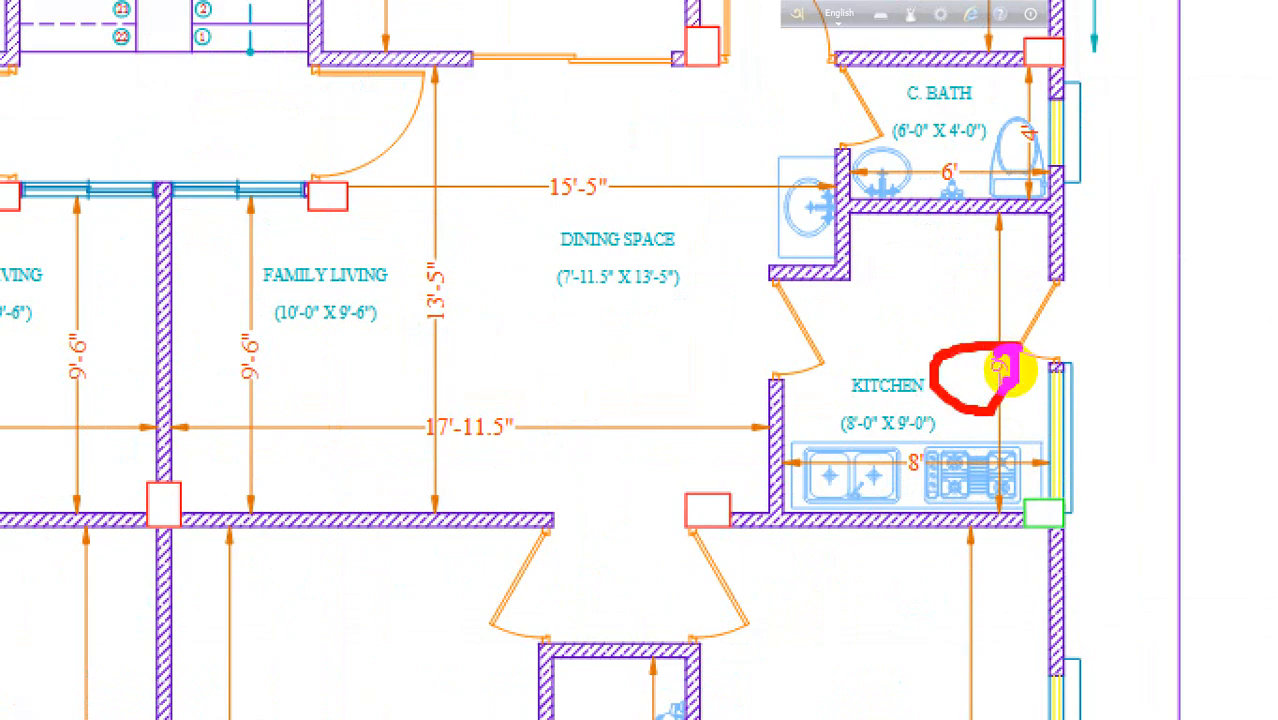
{"action": "key", "text": "Escape"}
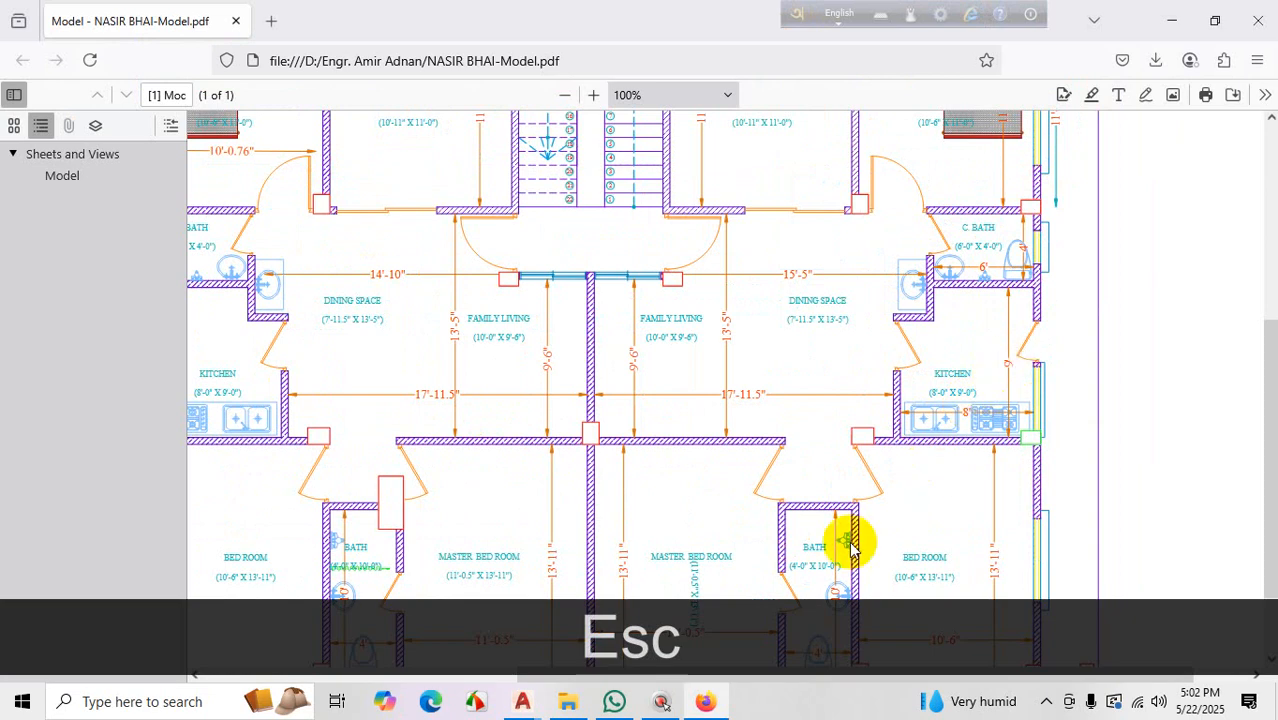
Return to C-32 PROJECT.dwg in AutoCAD and offset the selected bedroom wall line 9' upward
{"action": "mouse_move", "coordinate": [522, 702]}
{"action": "left_click", "coordinate": [485, 613]}
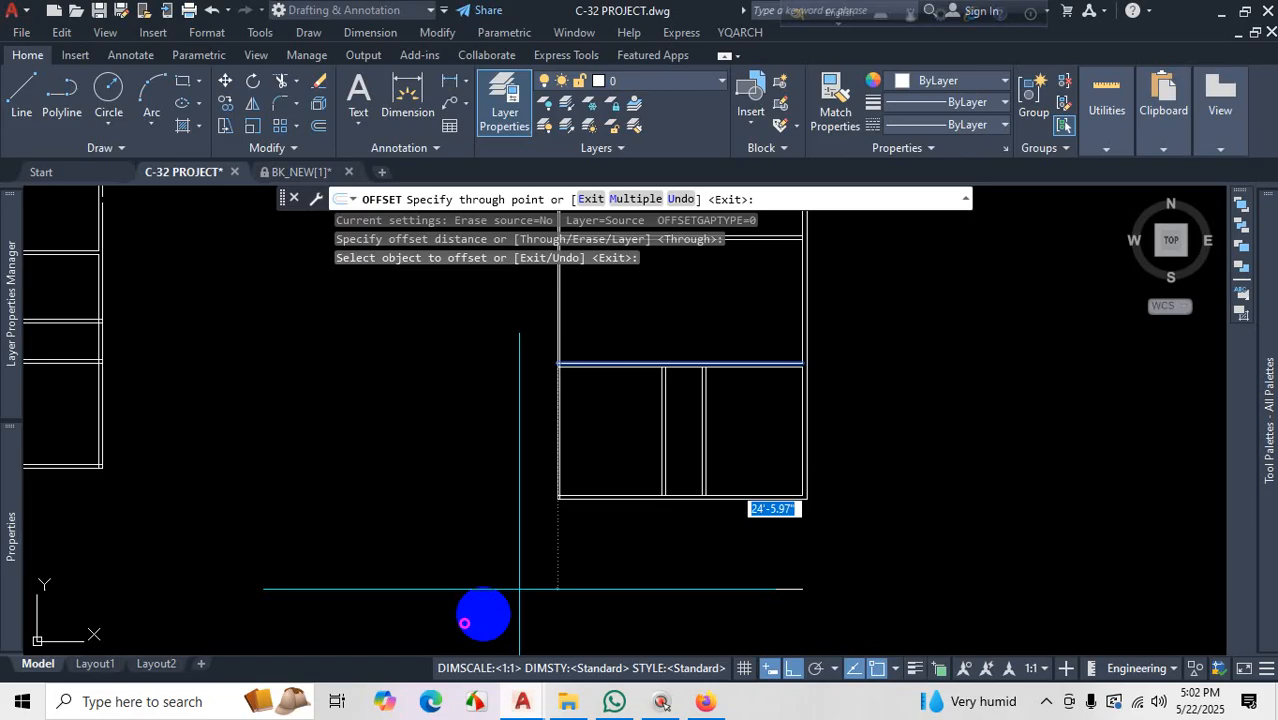
{"action": "scroll", "coordinate": [800, 305], "scroll_direction": "up", "scroll_amount": 3}
{"action": "type", "text": "9"}
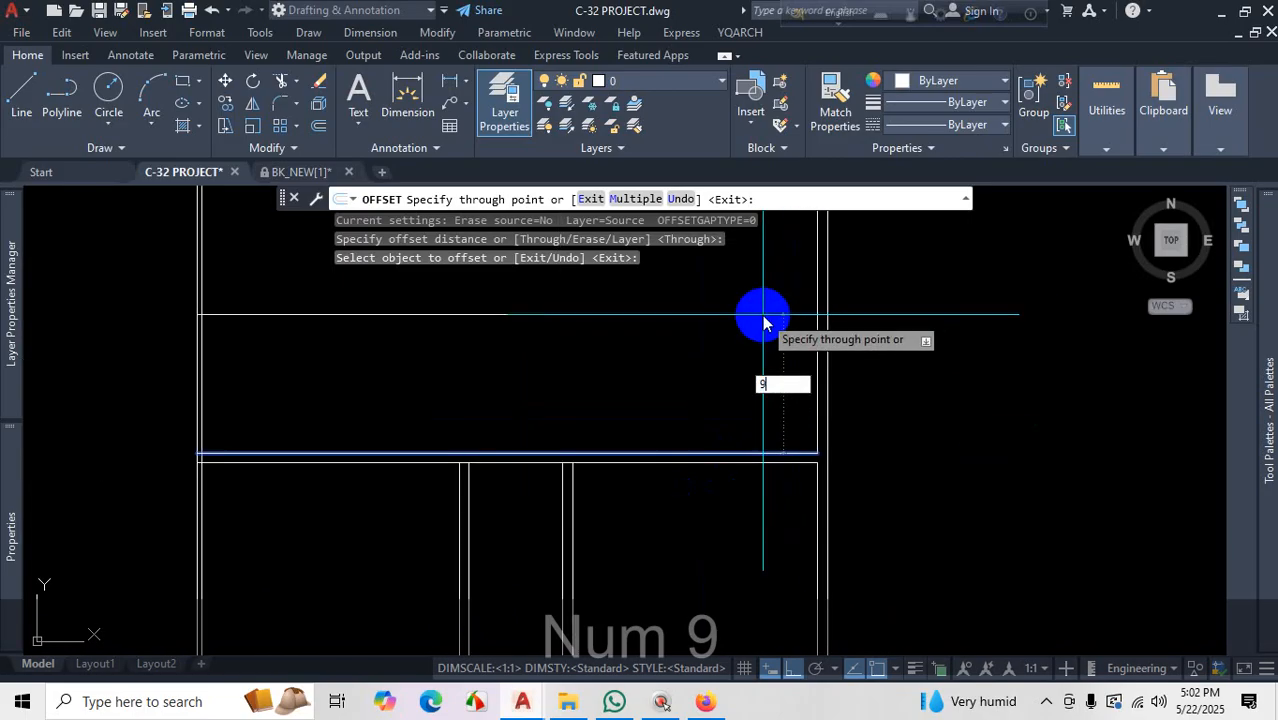
{"action": "type", "text": "'"}
{"action": "key", "text": "Return"}
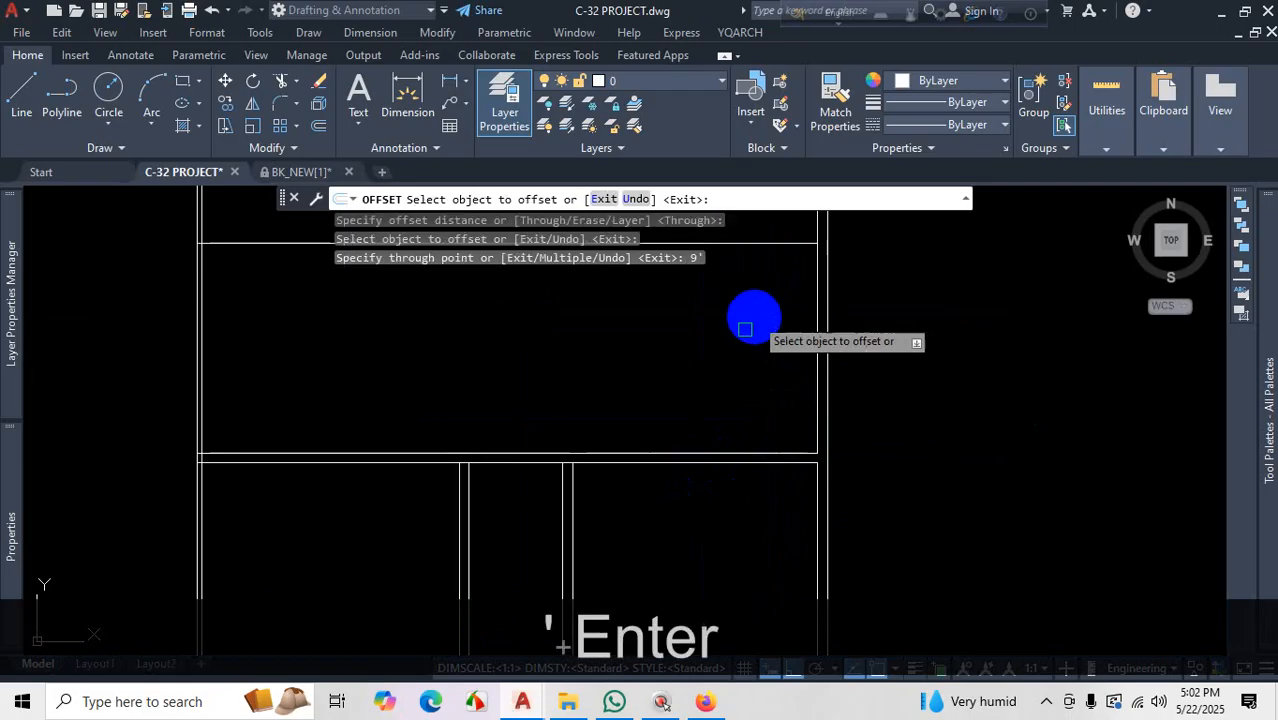
Offset the new horizontal line 5 upward to give the kitchen's upper wall its thickness, and end the command
{"action": "scroll", "coordinate": [750, 330], "scroll_direction": "down", "scroll_amount": 3}
{"action": "scroll", "coordinate": [764, 405], "scroll_direction": "up", "scroll_amount": 3}
{"action": "left_click", "coordinate": [744, 481]}
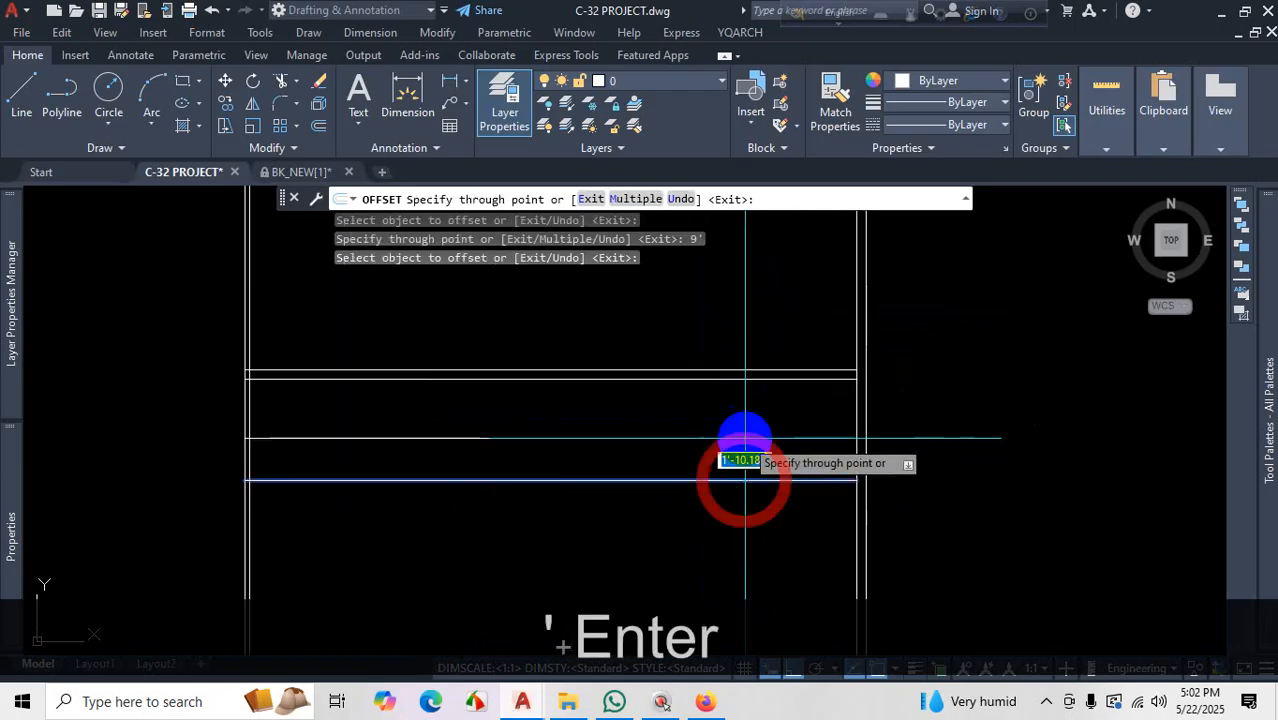
{"action": "scroll", "coordinate": [744, 438], "scroll_direction": "up", "scroll_amount": 2}
{"action": "type", "text": "5"}
{"action": "key", "text": "Return"}
{"action": "scroll", "coordinate": [782, 440], "scroll_direction": "down", "scroll_amount": 5}
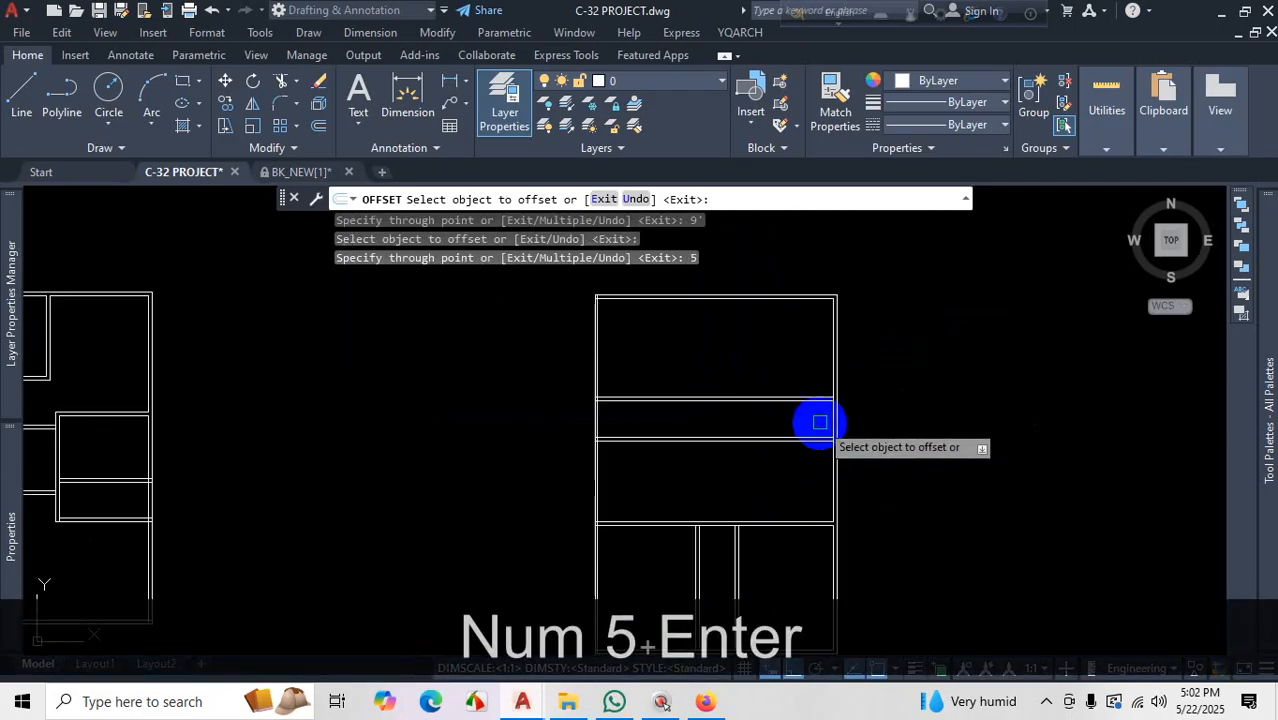
{"action": "scroll", "coordinate": [790, 438], "scroll_direction": "up", "scroll_amount": 4}
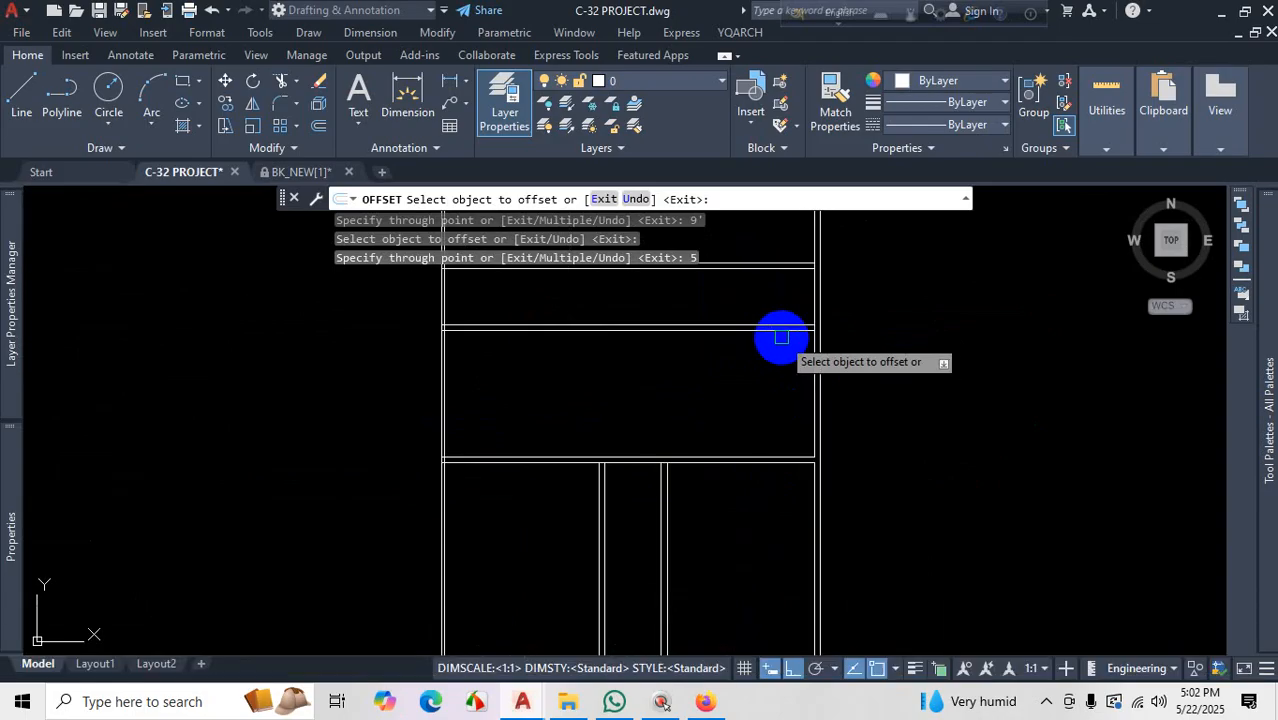
{"action": "key", "text": "Escape"}
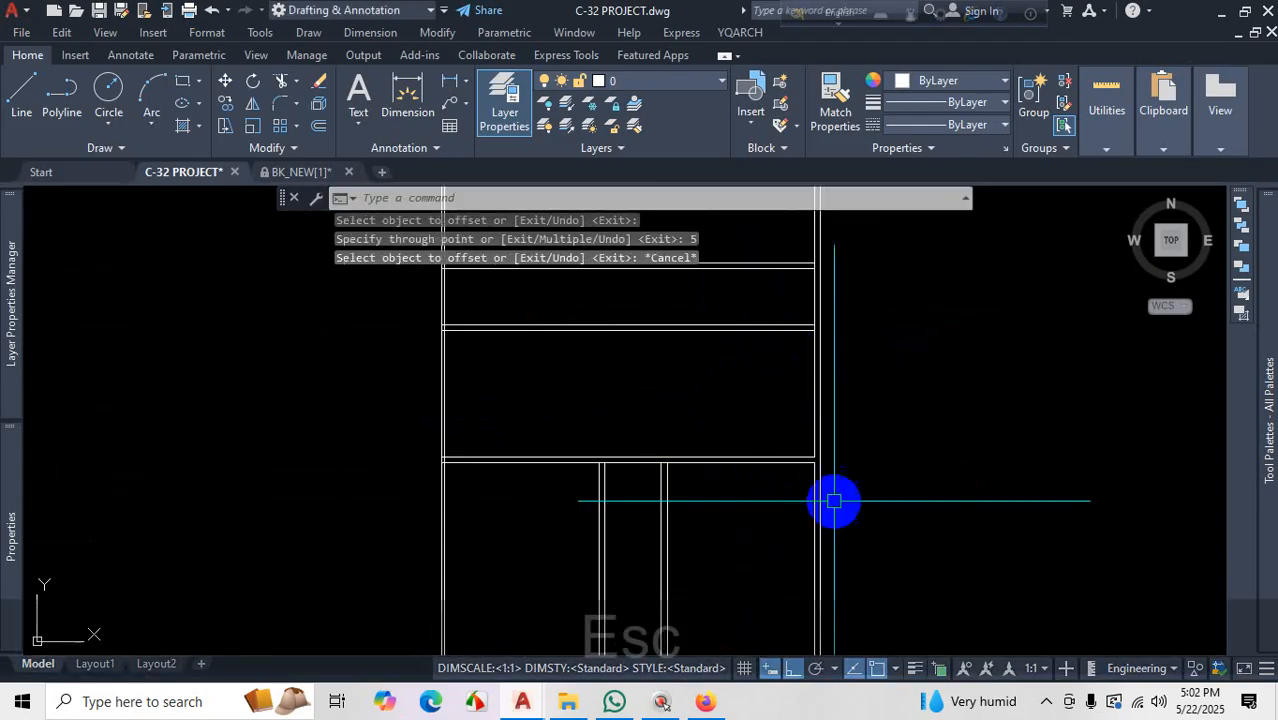
Examine the kitchen space against the east wall in C-32 PROJECT.dwg, marking its extent in red
{"action": "left_click", "coordinate": [1046, 701]}
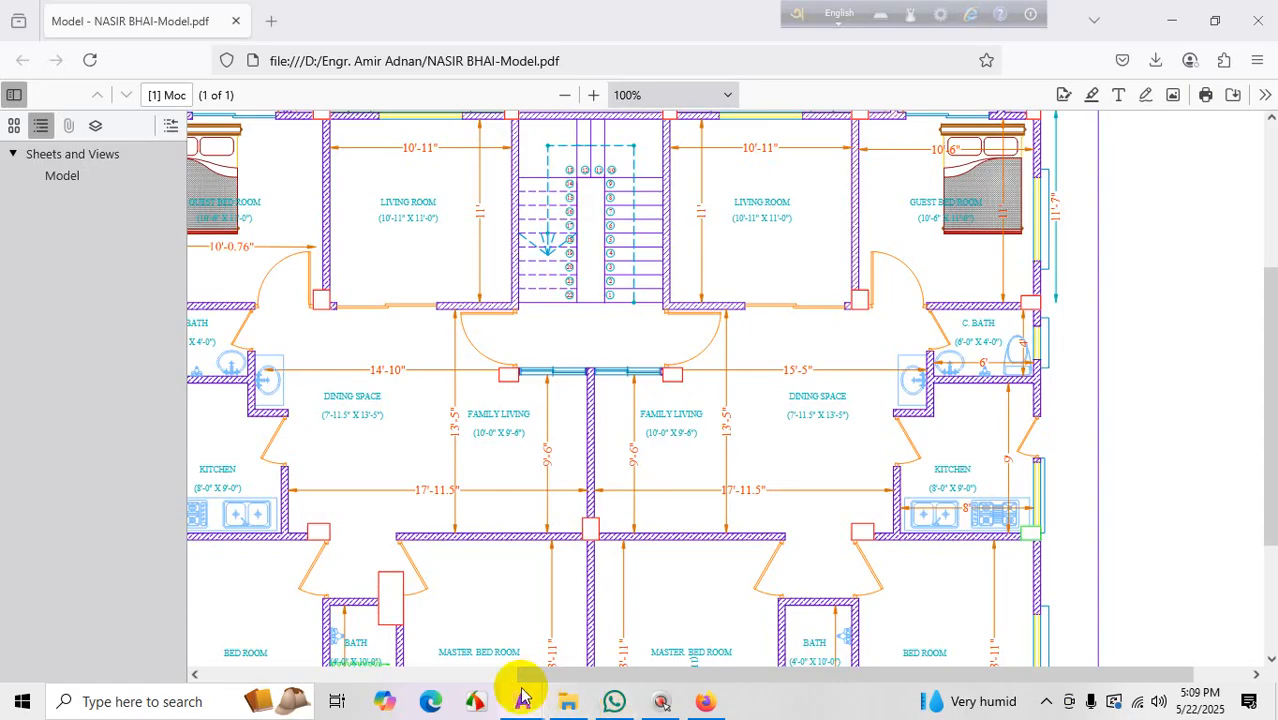
{"action": "left_click", "coordinate": [521, 694]}
{"action": "left_click", "coordinate": [465, 622]}
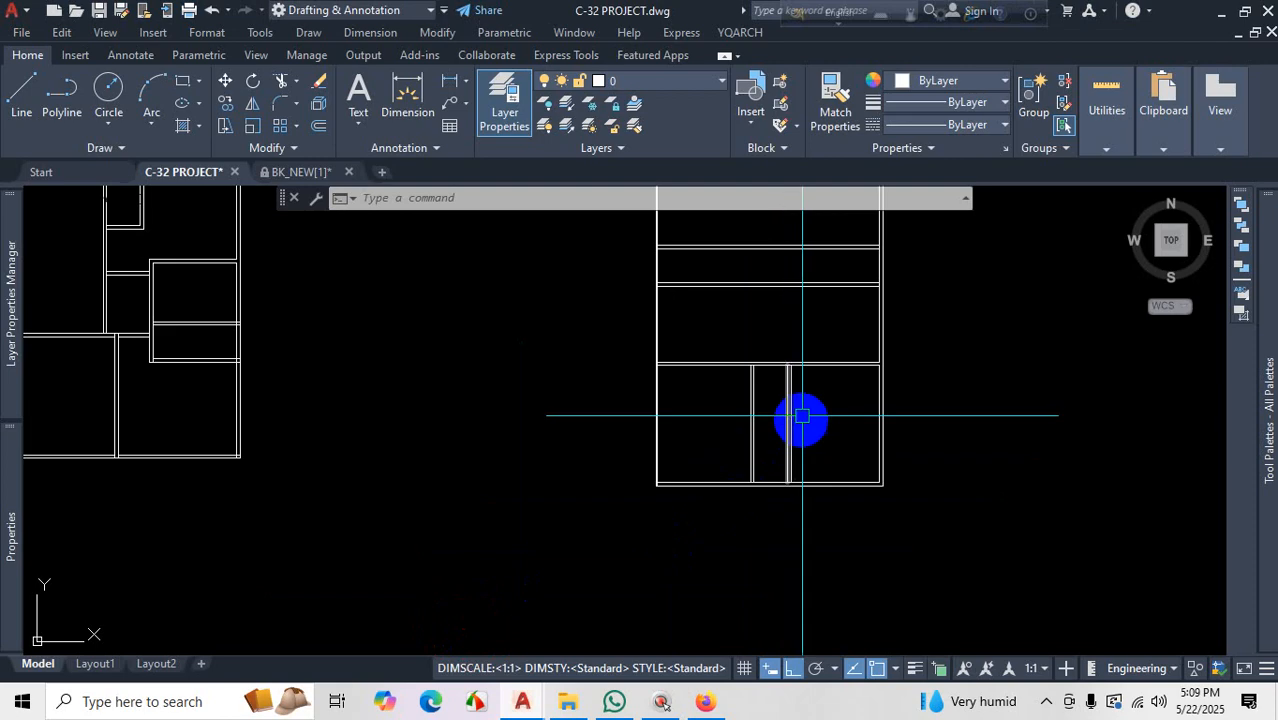
{"action": "scroll", "coordinate": [858, 300], "scroll_direction": "up", "scroll_amount": 2}
{"action": "key", "text": "ctrl+1"}
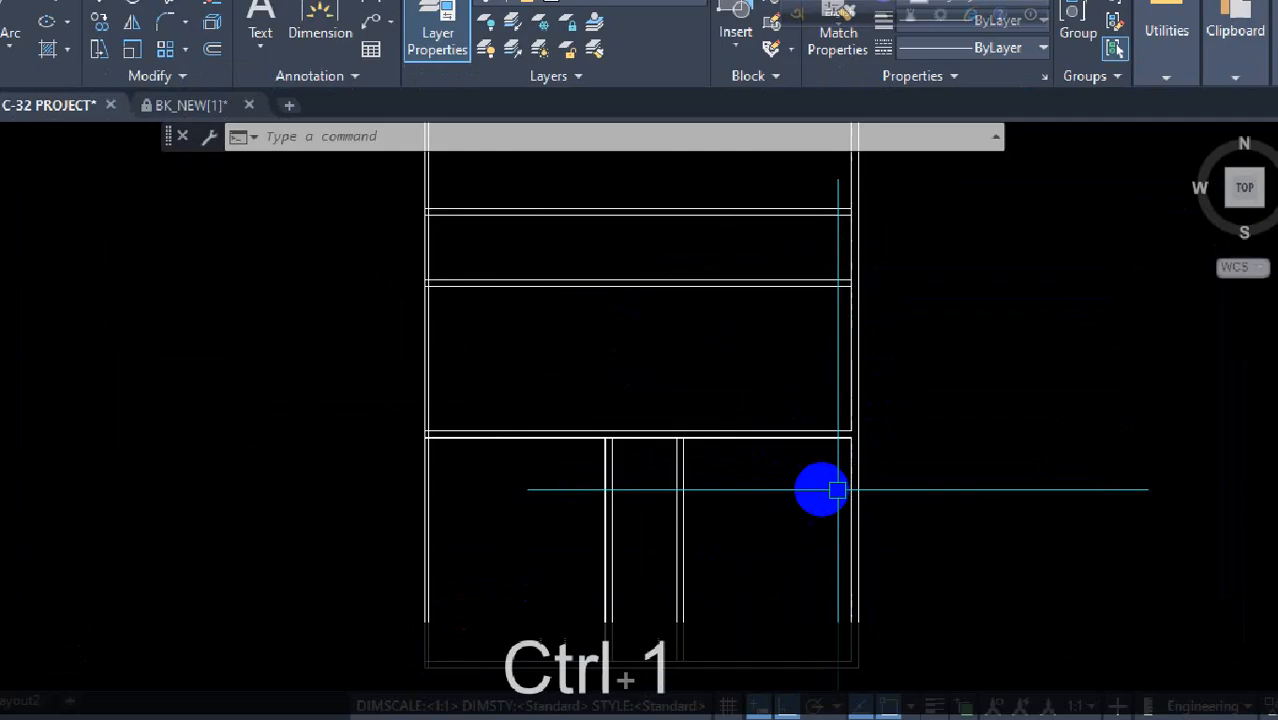
{"action": "left_click", "coordinate": [827, 490]}
{"action": "left_click_drag", "start_coordinate": [871, 278], "coordinate": [621, 258]}
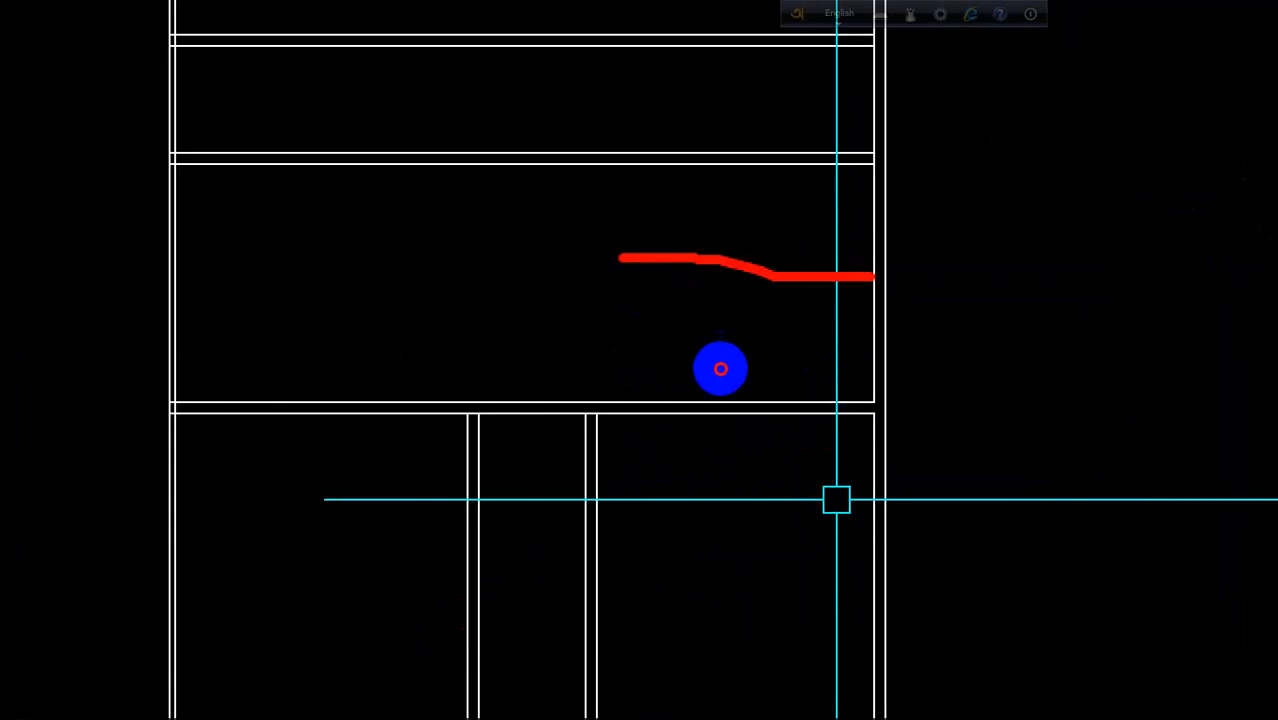
{"action": "left_click_drag", "start_coordinate": [588, 161], "coordinate": [573, 367]}
{"action": "key", "text": "Escape"}
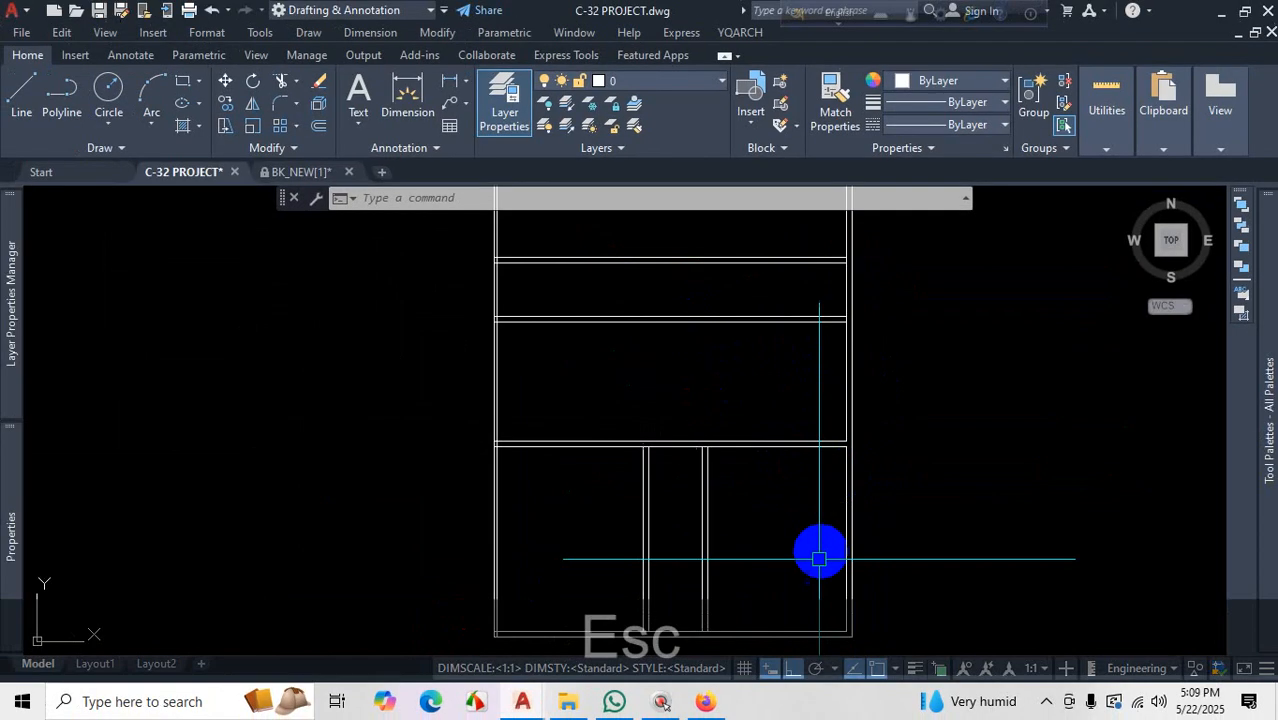
Switch to the reference PDF in Firefox and examine the kitchen's width and side walls, marking them in red
{"action": "left_click", "coordinate": [708, 702]}
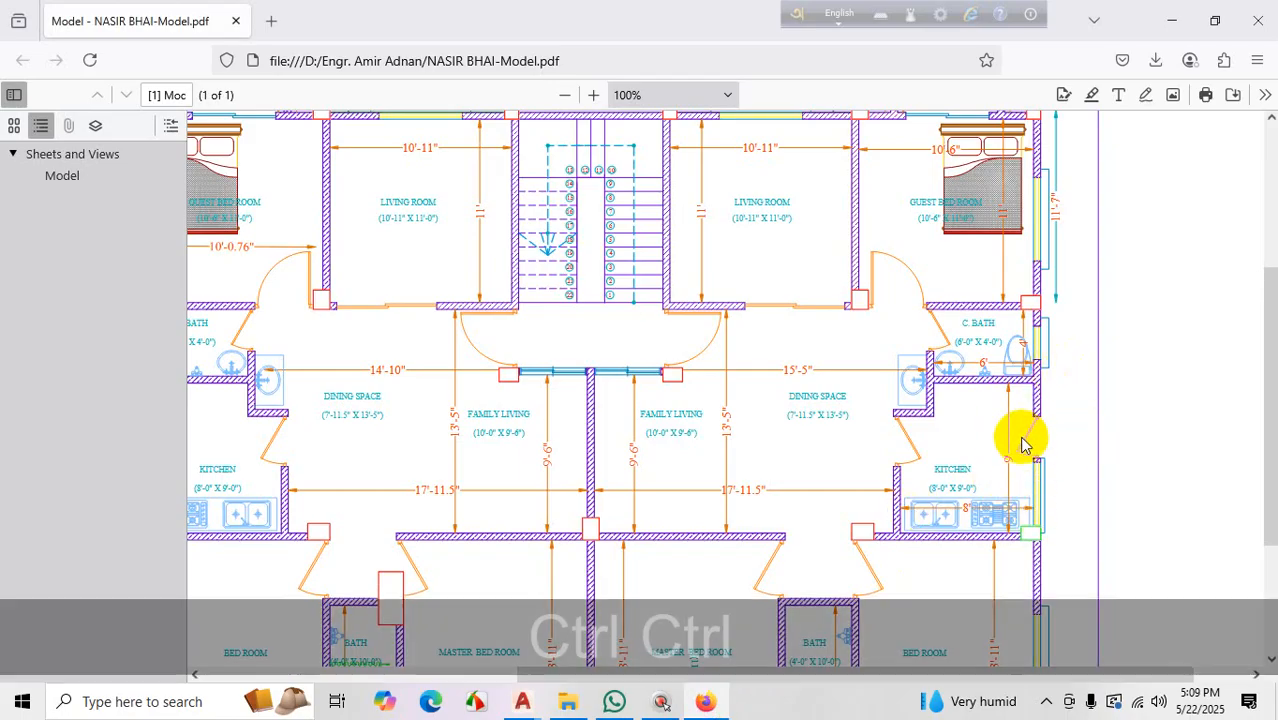
{"action": "key", "text": "ctrl+1"}
{"action": "left_click", "coordinate": [1024, 394]}
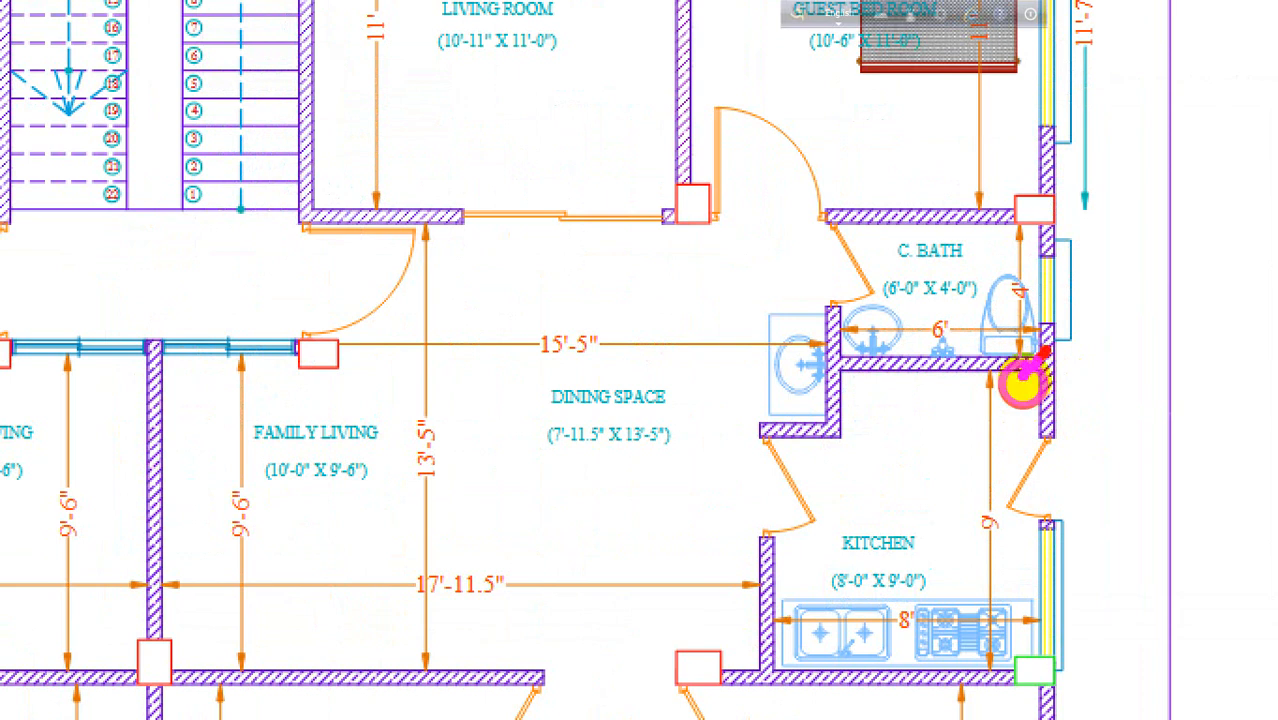
{"action": "mouse_move", "coordinate": [1024, 370]}
{"action": "left_mouse_down"}
{"action": "mouse_move", "coordinate": [1040, 362]}
{"action": "mouse_move", "coordinate": [1045, 470]}
{"action": "mouse_move", "coordinate": [1015, 650]}
{"action": "left_mouse_up"}
{"action": "mouse_move", "coordinate": [846, 495]}
{"action": "left_mouse_down"}
{"action": "mouse_move", "coordinate": [1050, 502]}
{"action": "mouse_move", "coordinate": [782, 490]}
{"action": "left_mouse_up"}
{"action": "left_click_drag", "start_coordinate": [761, 384], "coordinate": [768, 578]}
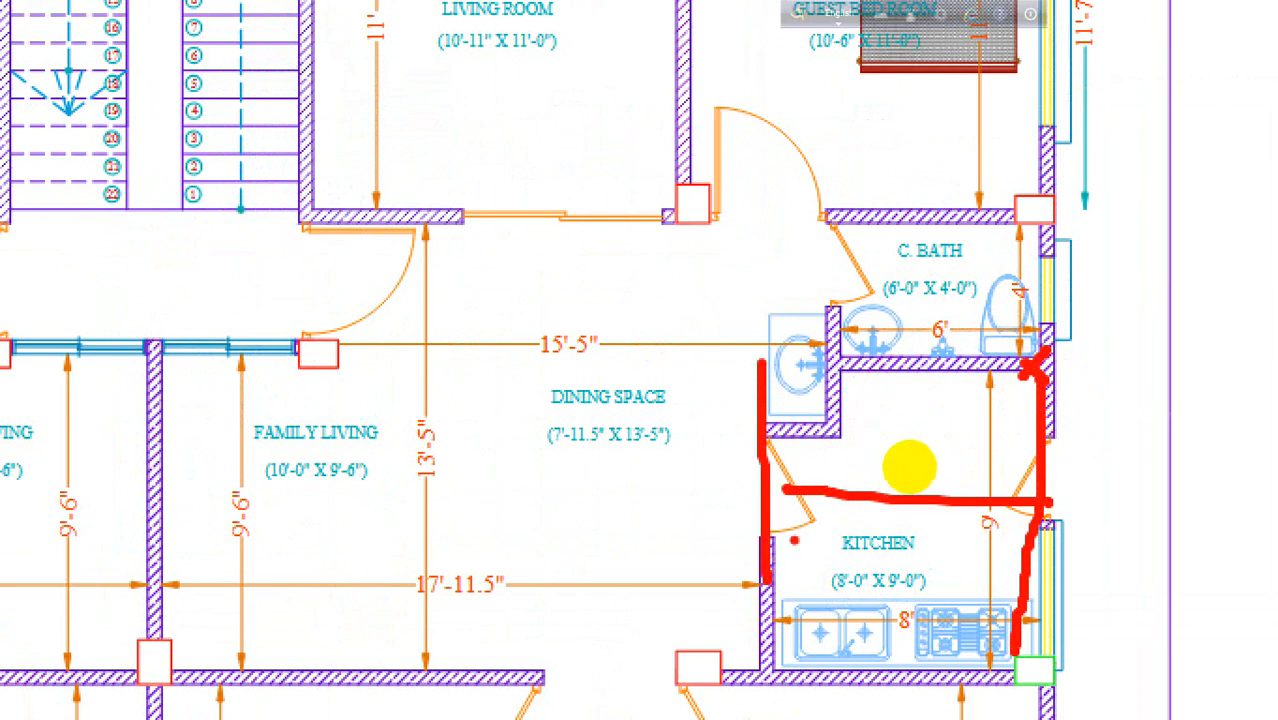
{"action": "left_click_drag", "start_coordinate": [877, 597], "coordinate": [896, 606]}
{"action": "key", "text": "Escape"}
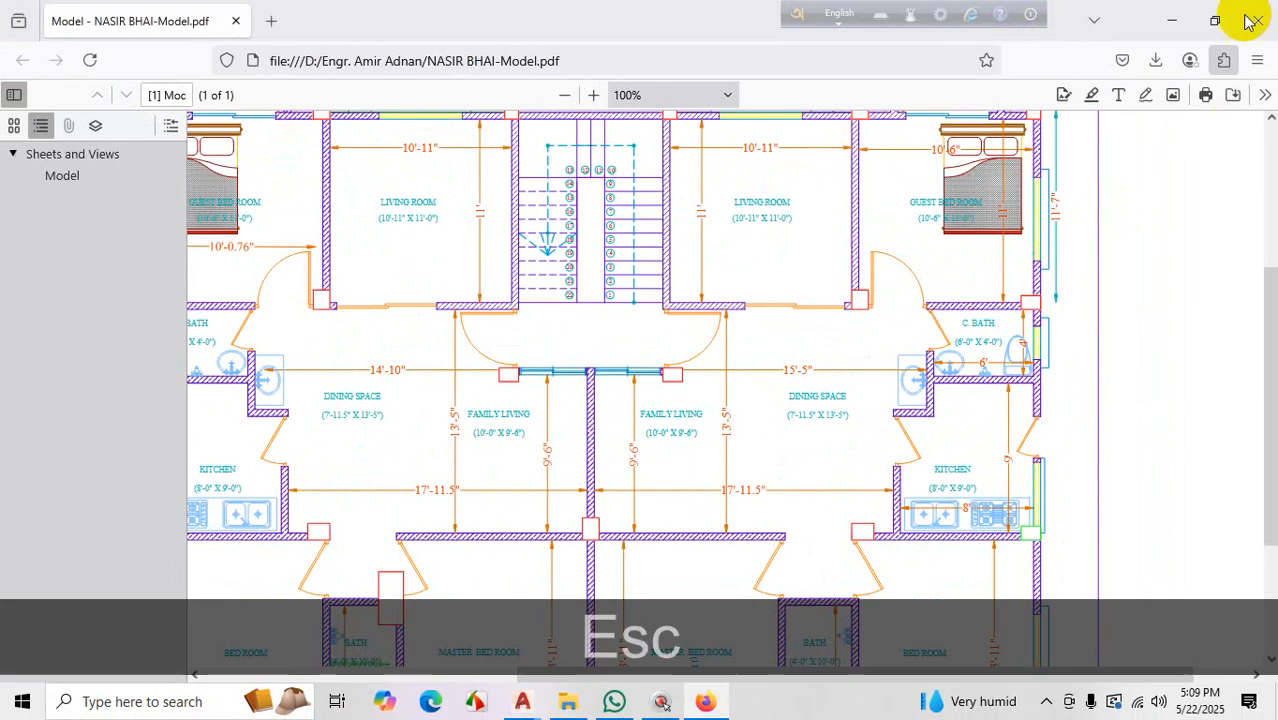
Return to C-32 PROJECT.dwg in AutoCAD and trim the east wall's inner line between the two lines of the kitchen's upper wall
{"action": "mouse_move", "coordinate": [522, 701]}
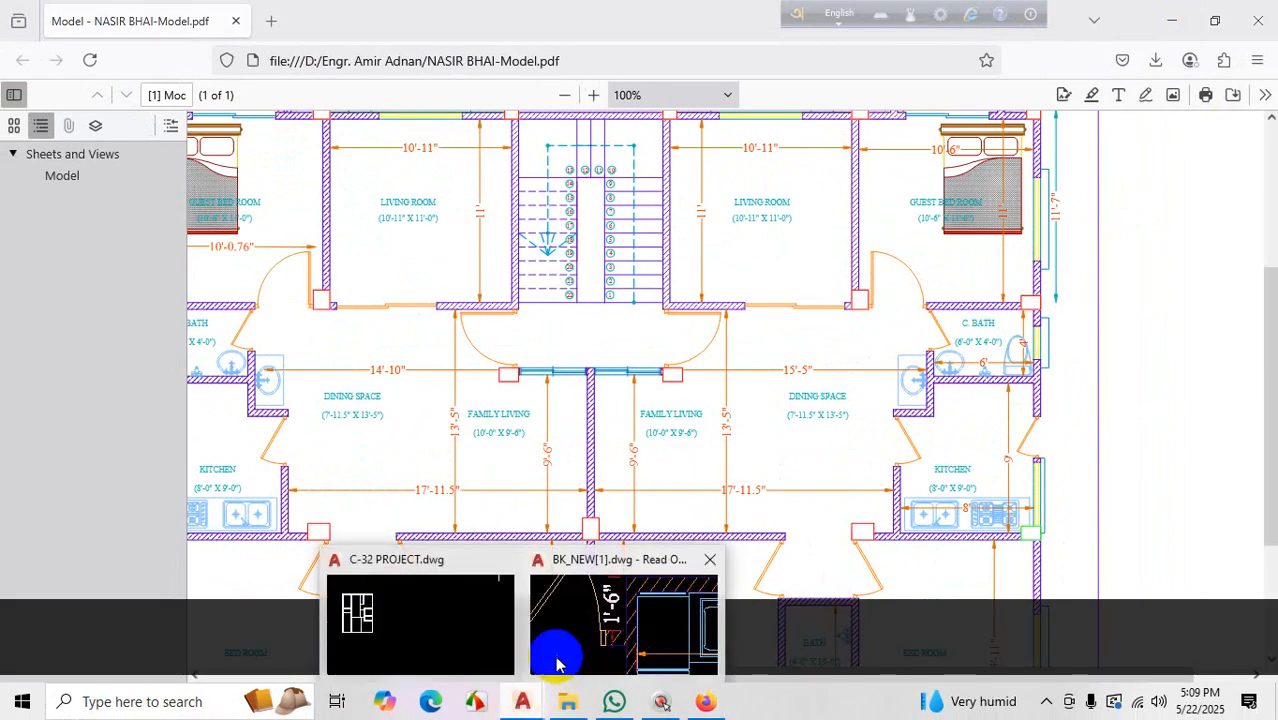
{"action": "left_click", "coordinate": [456, 633]}
{"action": "scroll", "coordinate": [835, 380], "scroll_direction": "down", "scroll_amount": 2}
{"action": "scroll", "coordinate": [860, 390], "scroll_direction": "up", "scroll_amount": 5}
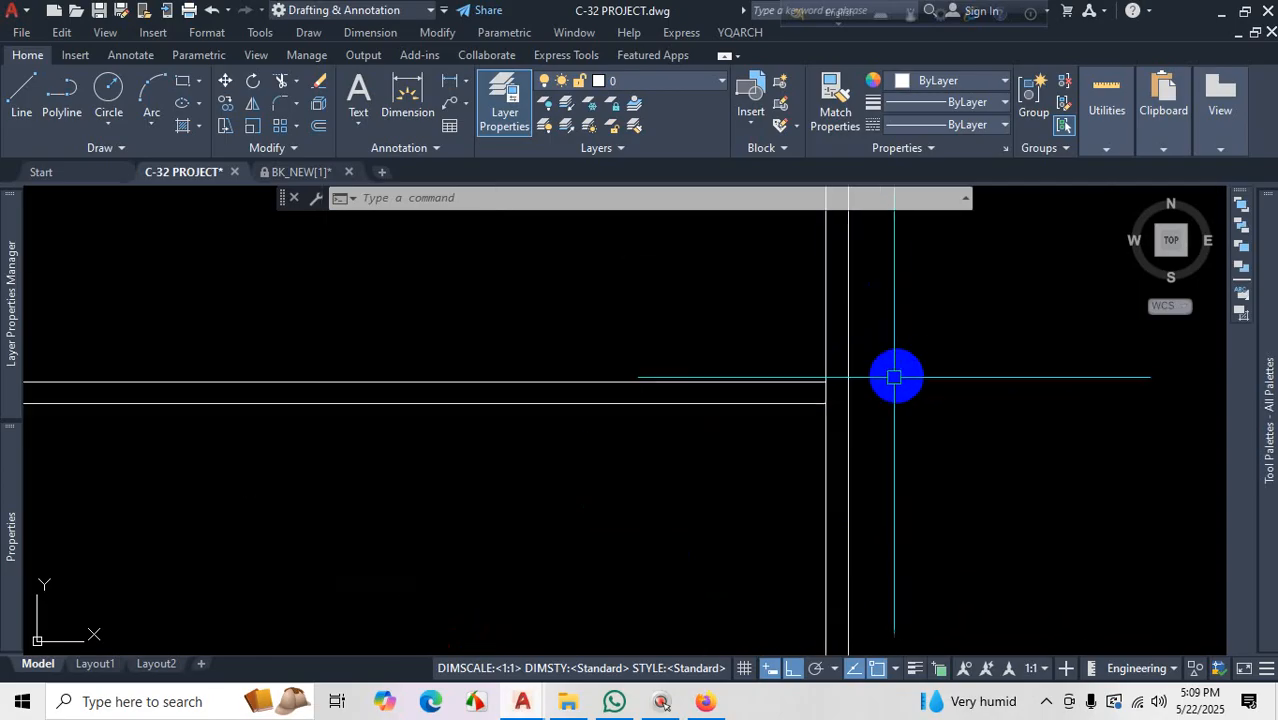
{"action": "scroll", "coordinate": [848, 422], "scroll_direction": "down", "scroll_amount": 3}
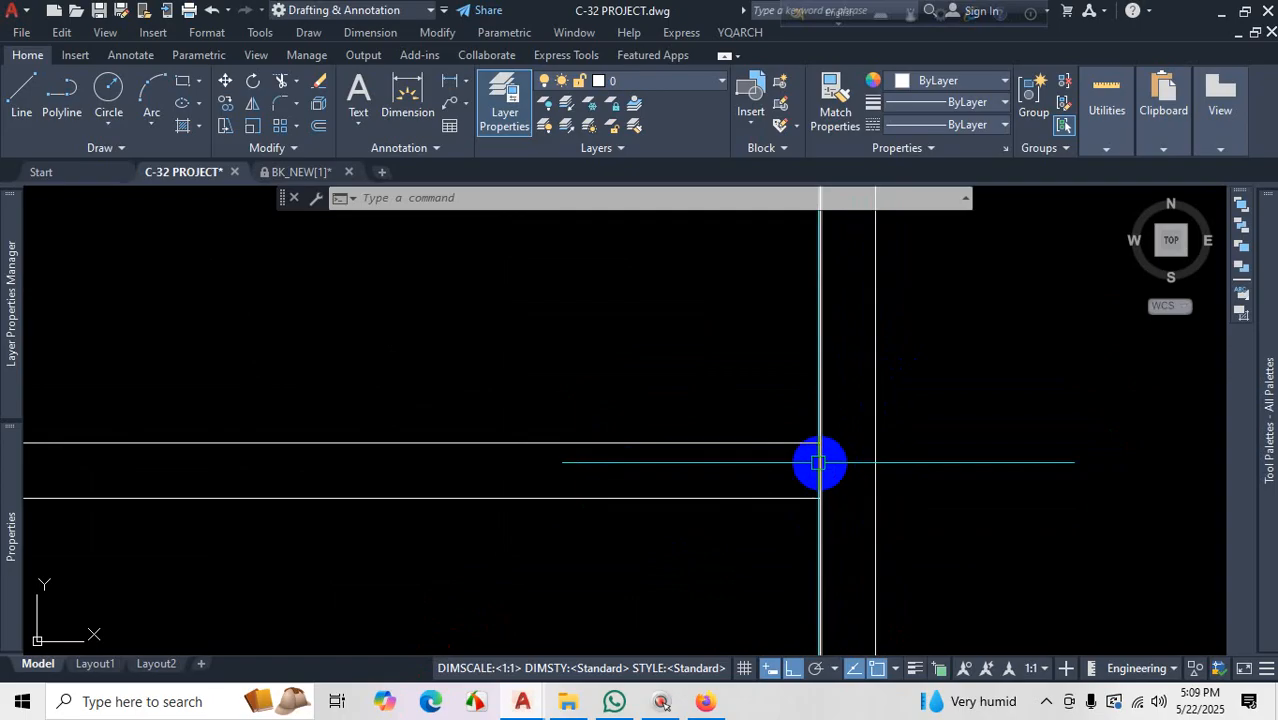
{"action": "scroll", "coordinate": [848, 403], "scroll_direction": "up", "scroll_amount": 4}
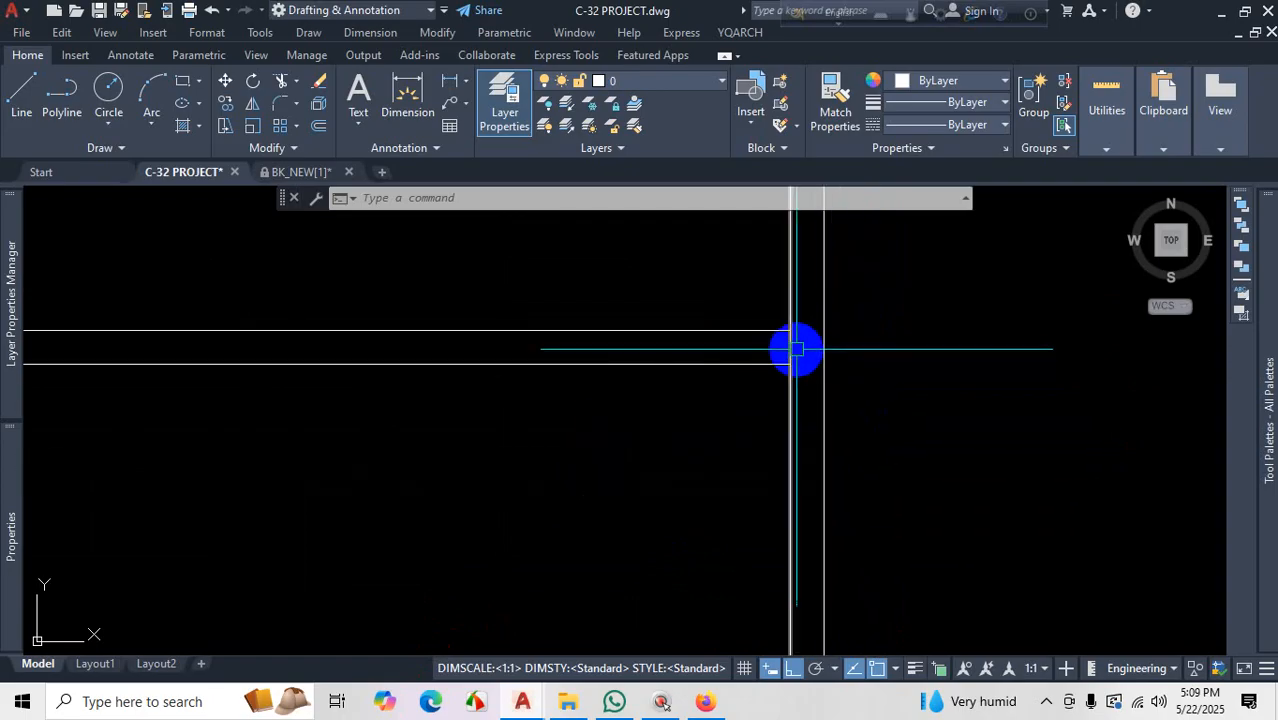
{"action": "scroll", "coordinate": [849, 366], "scroll_direction": "down", "scroll_amount": 4}
{"action": "type", "text": "tr"}
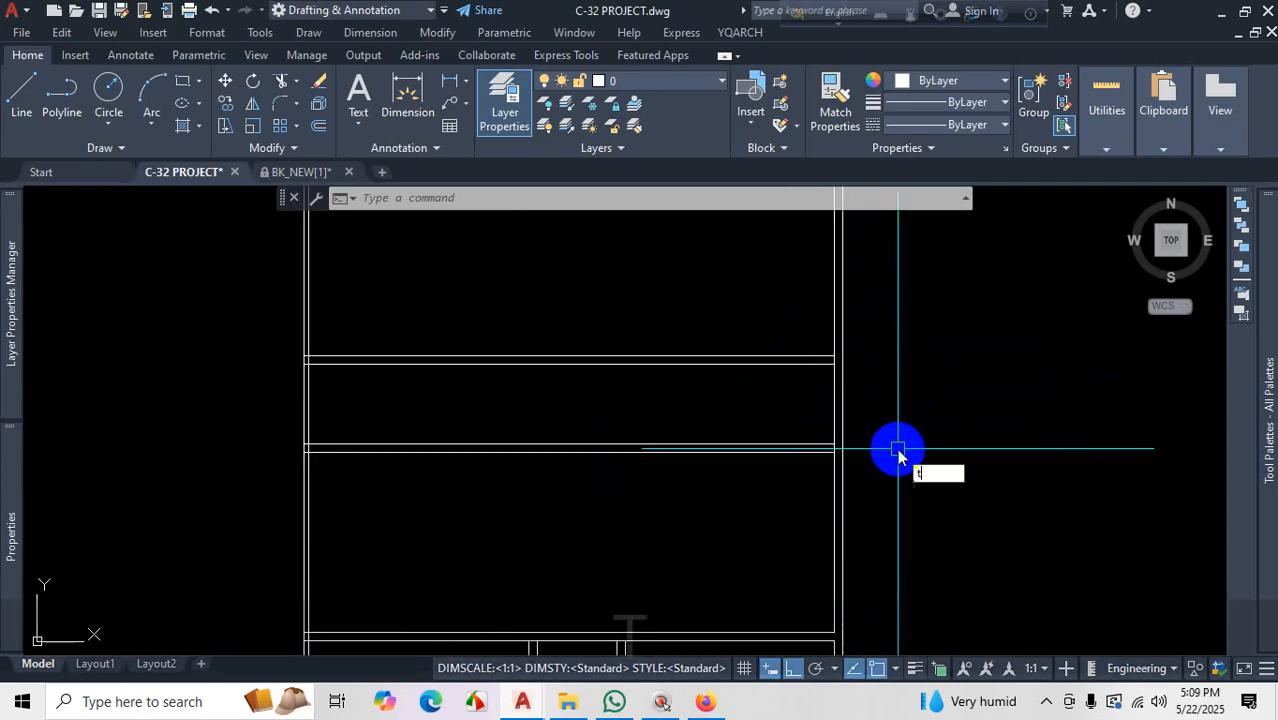
{"action": "key", "text": "Return"}
{"action": "scroll", "coordinate": [821, 457], "scroll_direction": "up", "scroll_amount": 2}
{"action": "left_click", "coordinate": [822, 455]}
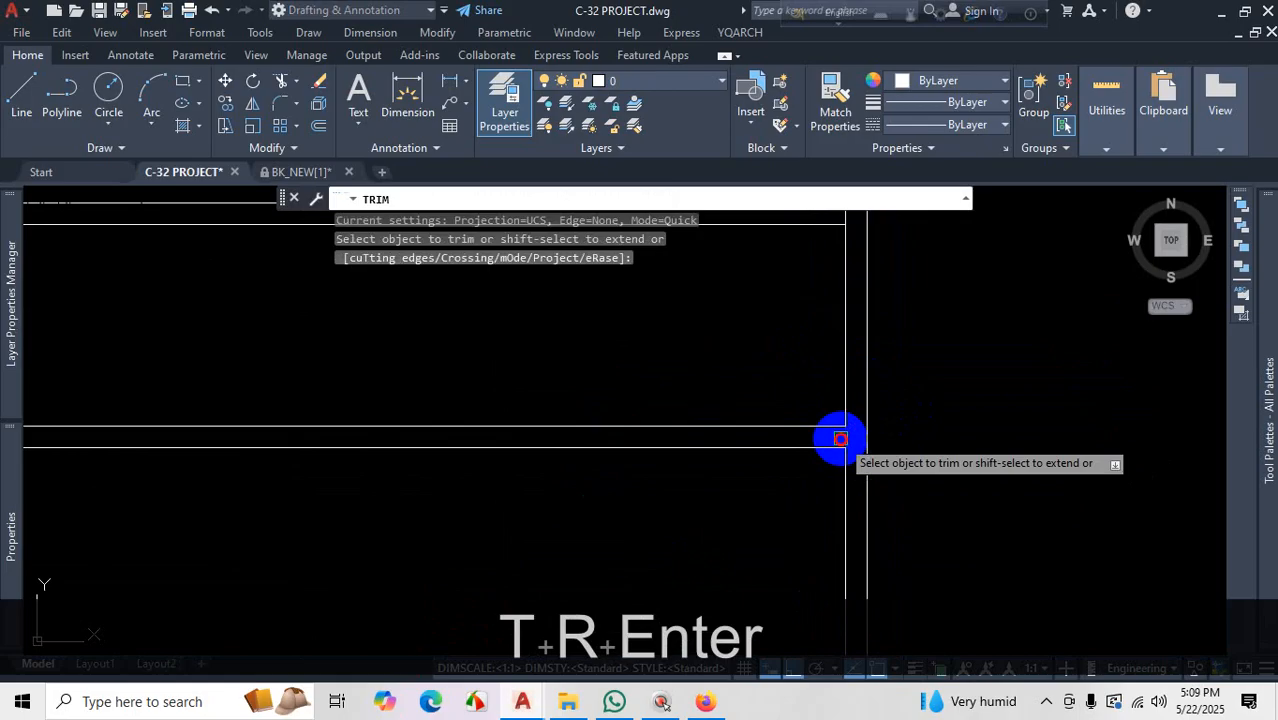
Trim the east wall's inner line between the two lines of the wall above the dining area, and end the command
{"action": "scroll", "coordinate": [953, 420], "scroll_direction": "down", "scroll_amount": 2}
{"action": "scroll", "coordinate": [913, 409], "scroll_direction": "up", "scroll_amount": 2}
{"action": "scroll", "coordinate": [913, 429], "scroll_direction": "up", "scroll_amount": 3}
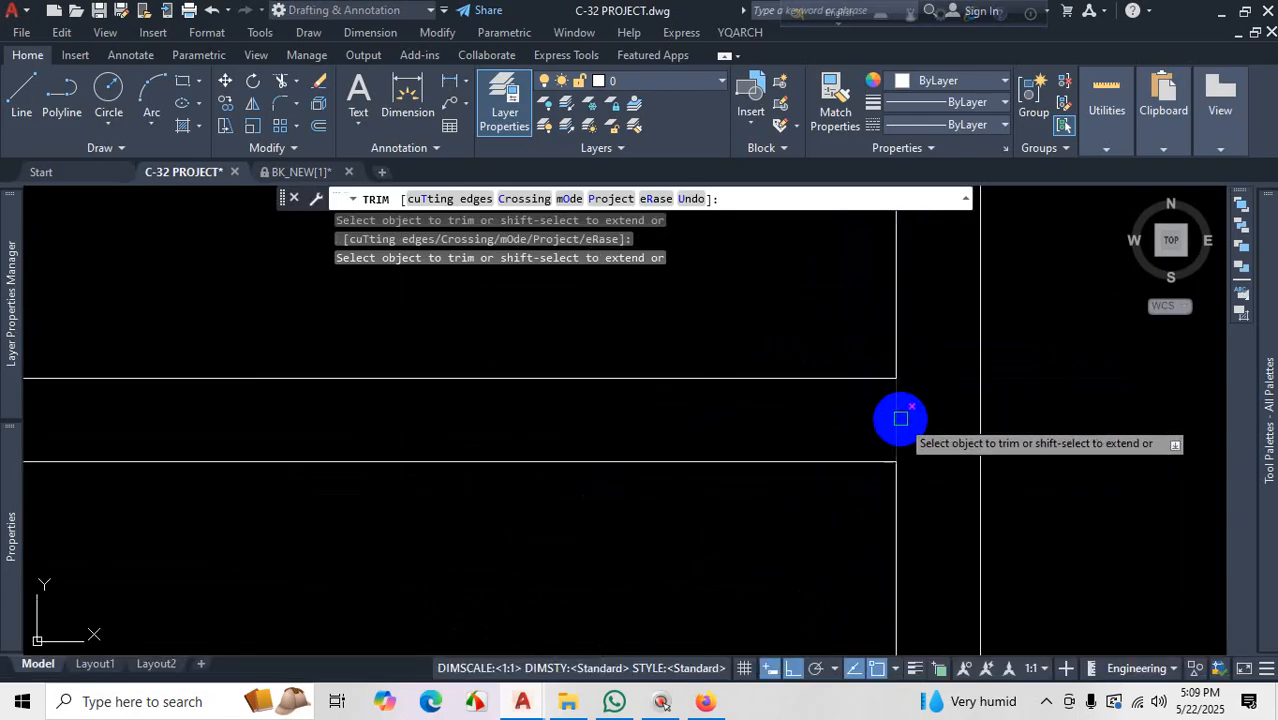
{"action": "left_click", "coordinate": [898, 417]}
{"action": "scroll", "coordinate": [969, 376], "scroll_direction": "down", "scroll_amount": 4}
{"action": "scroll", "coordinate": [1044, 445], "scroll_direction": "up", "scroll_amount": 3}
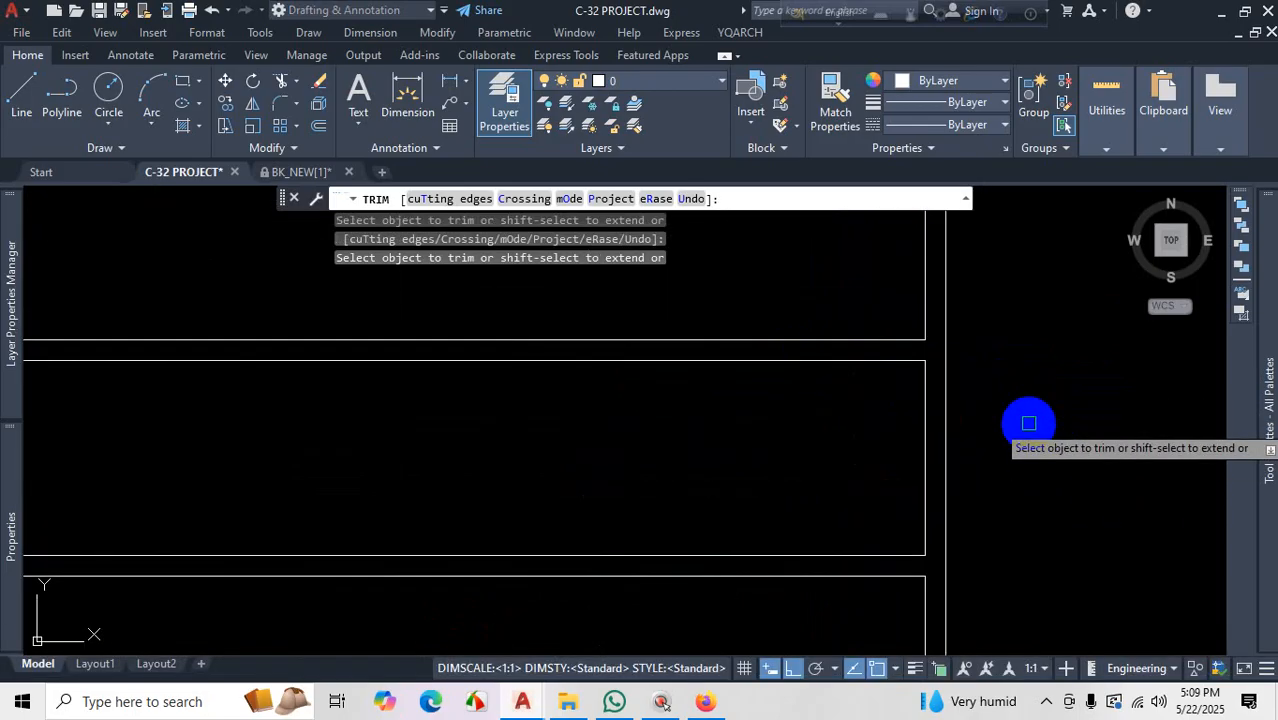
{"action": "scroll", "coordinate": [941, 291], "scroll_direction": "down", "scroll_amount": 3}
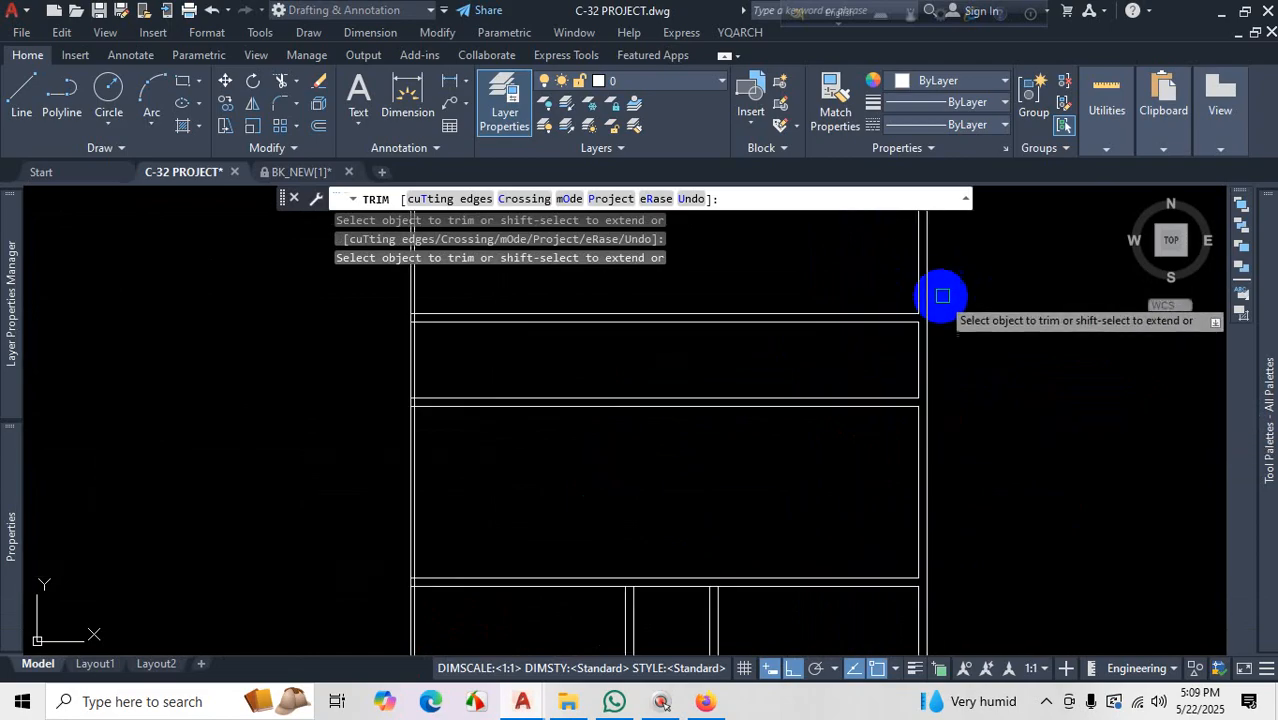
{"action": "key", "text": "Escape"}
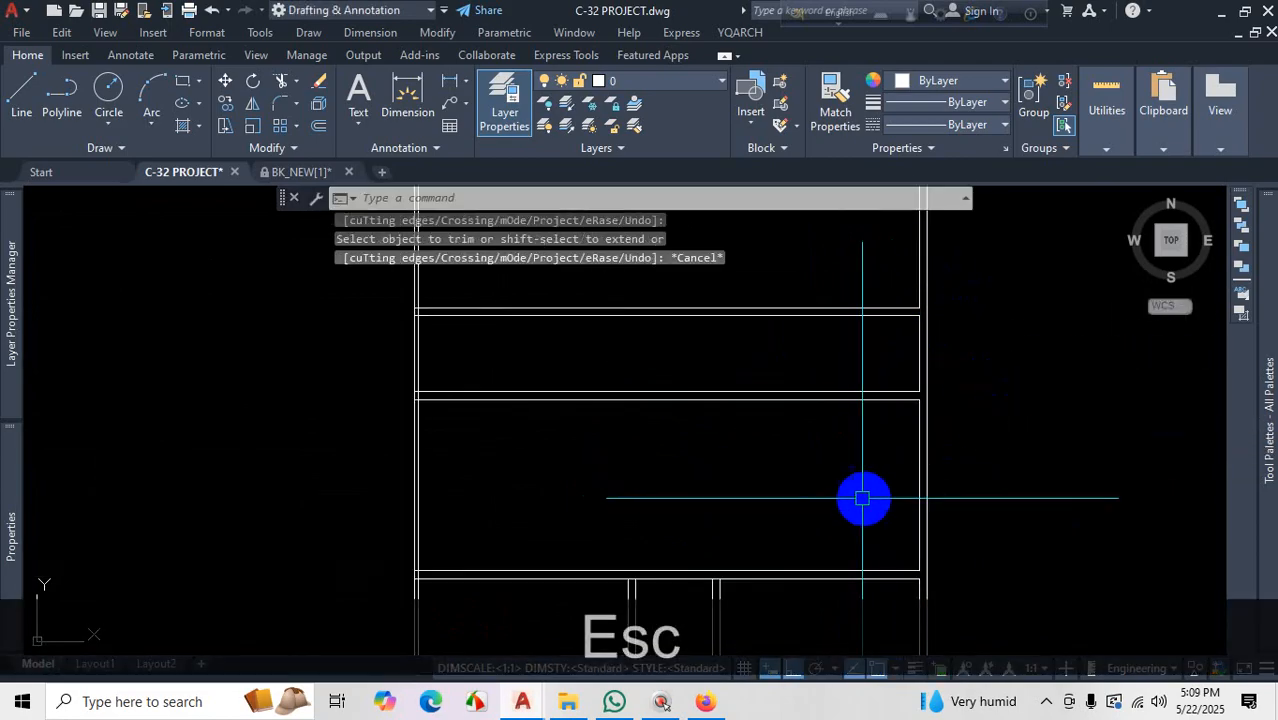
Offset the east wall's inner line beside the kitchen by 8' into the room, using the Through option
{"action": "type", "text": "o"}
{"action": "key", "text": "Return"}
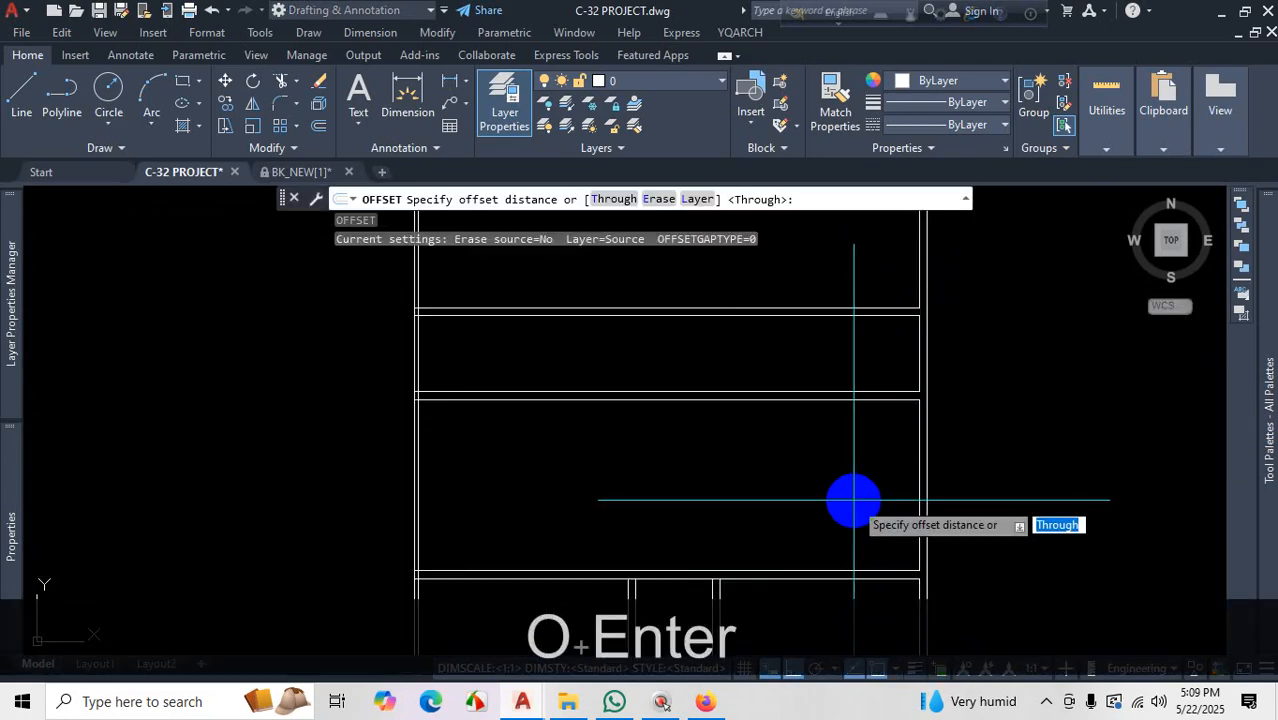
{"action": "key", "text": "Return"}
{"action": "scroll", "coordinate": [910, 505], "scroll_direction": "up", "scroll_amount": 5}
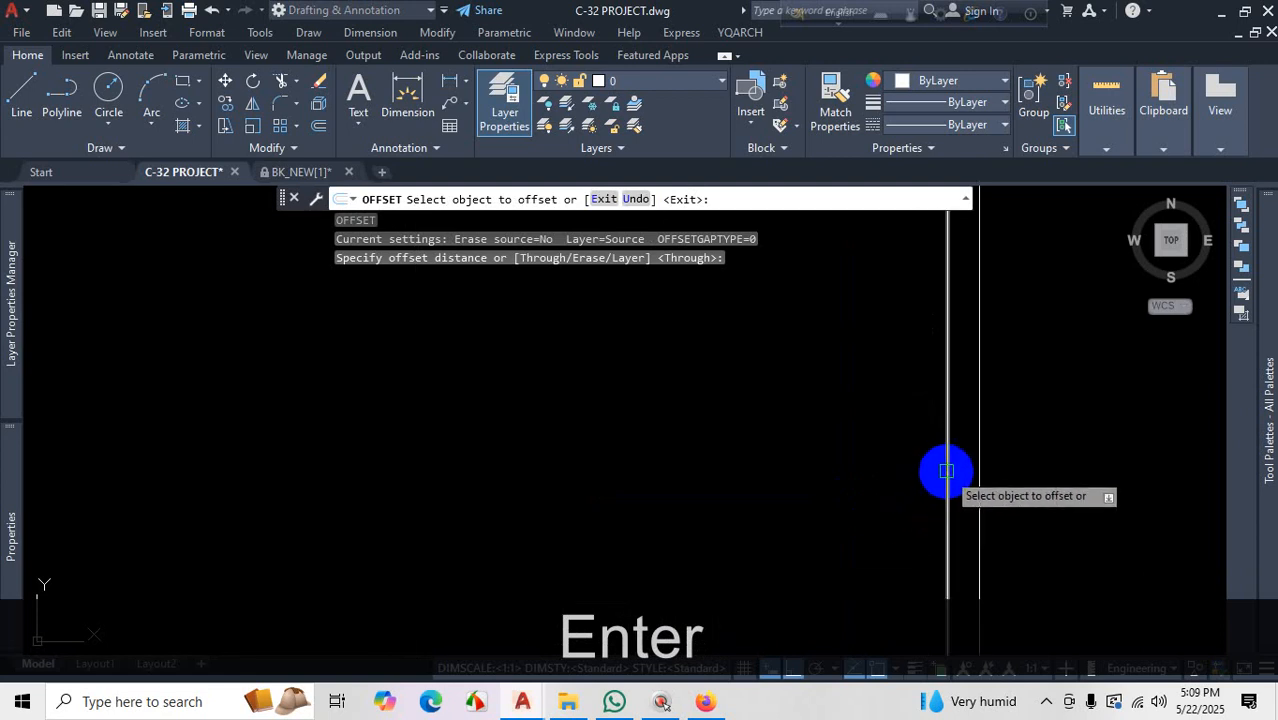
{"action": "left_click", "coordinate": [946, 471]}
{"action": "scroll", "coordinate": [700, 430], "scroll_direction": "down", "scroll_amount": 5}
{"action": "type", "text": "8"}
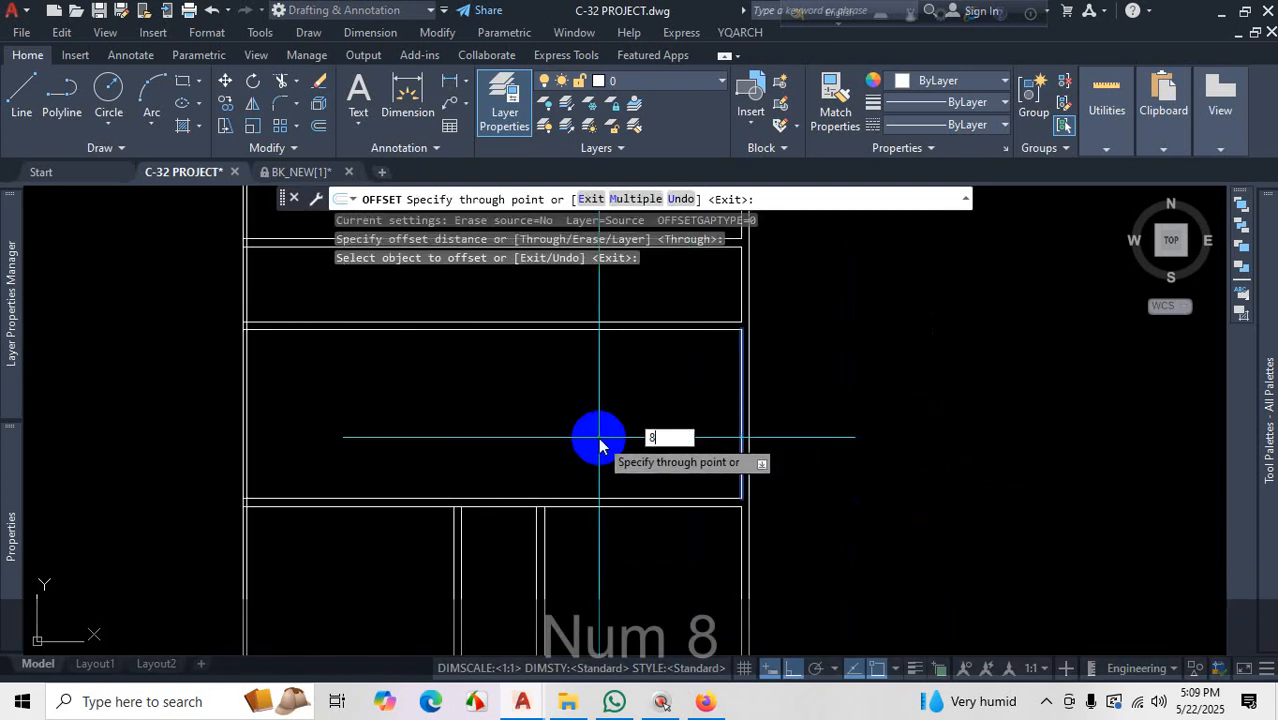
{"action": "type", "text": "'"}
{"action": "key", "text": "Return"}
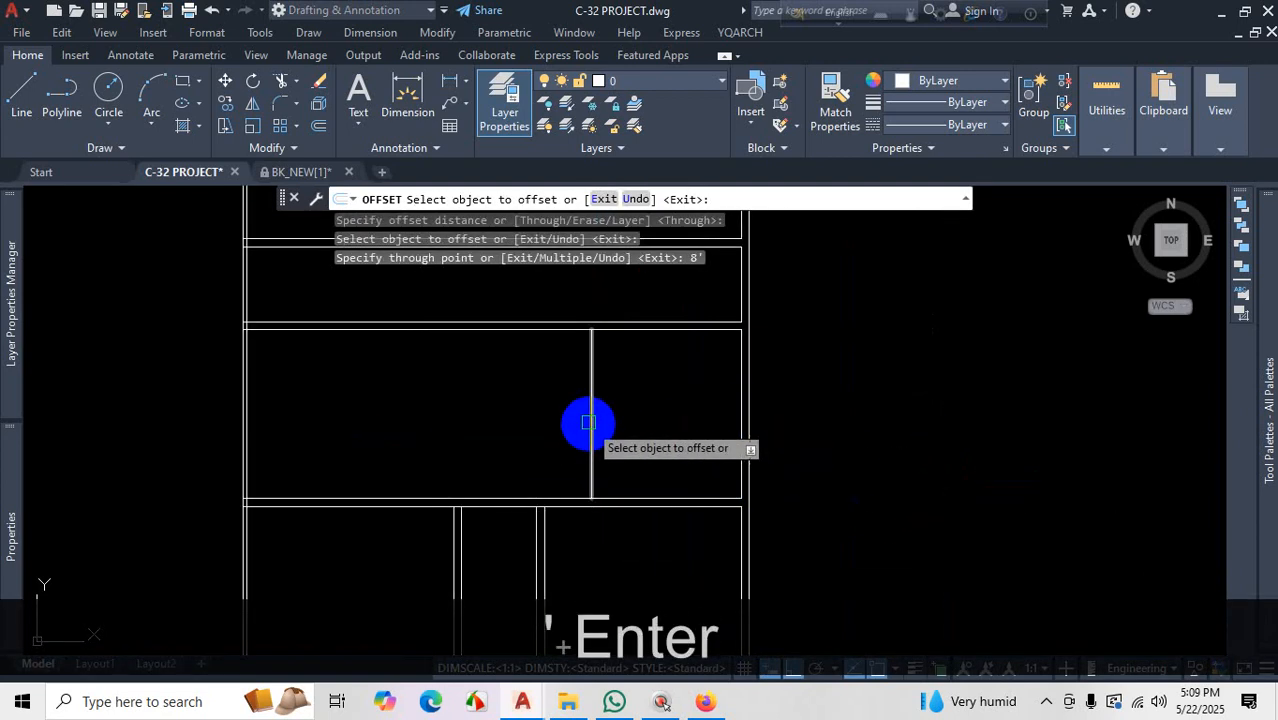
Offset the new kitchen side-wall line by 5 toward the dining area to give the wall its thickness
{"action": "left_click", "coordinate": [589, 420]}
{"action": "type", "text": "5"}
{"action": "key", "text": "Return"}
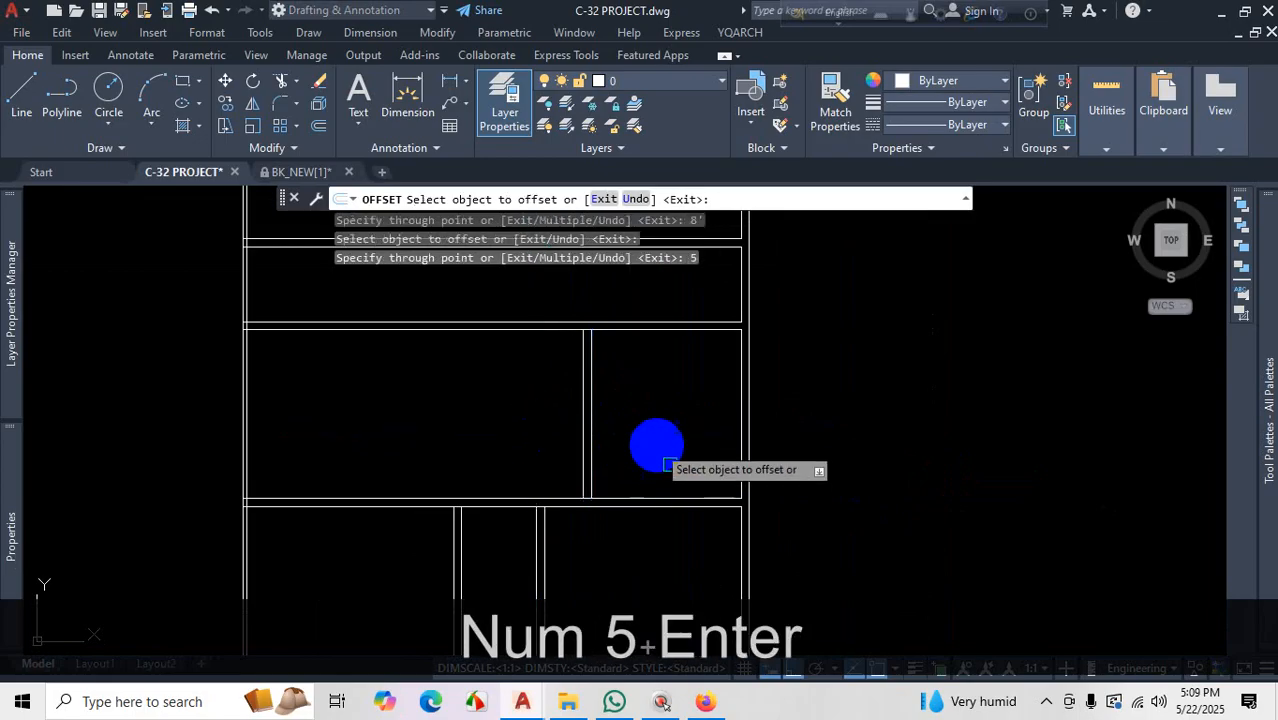
Check the C. Bath's width in the reference PDF in Firefox, and return to C-32 PROJECT.dwg in AutoCAD
{"action": "left_click", "coordinate": [705, 705]}
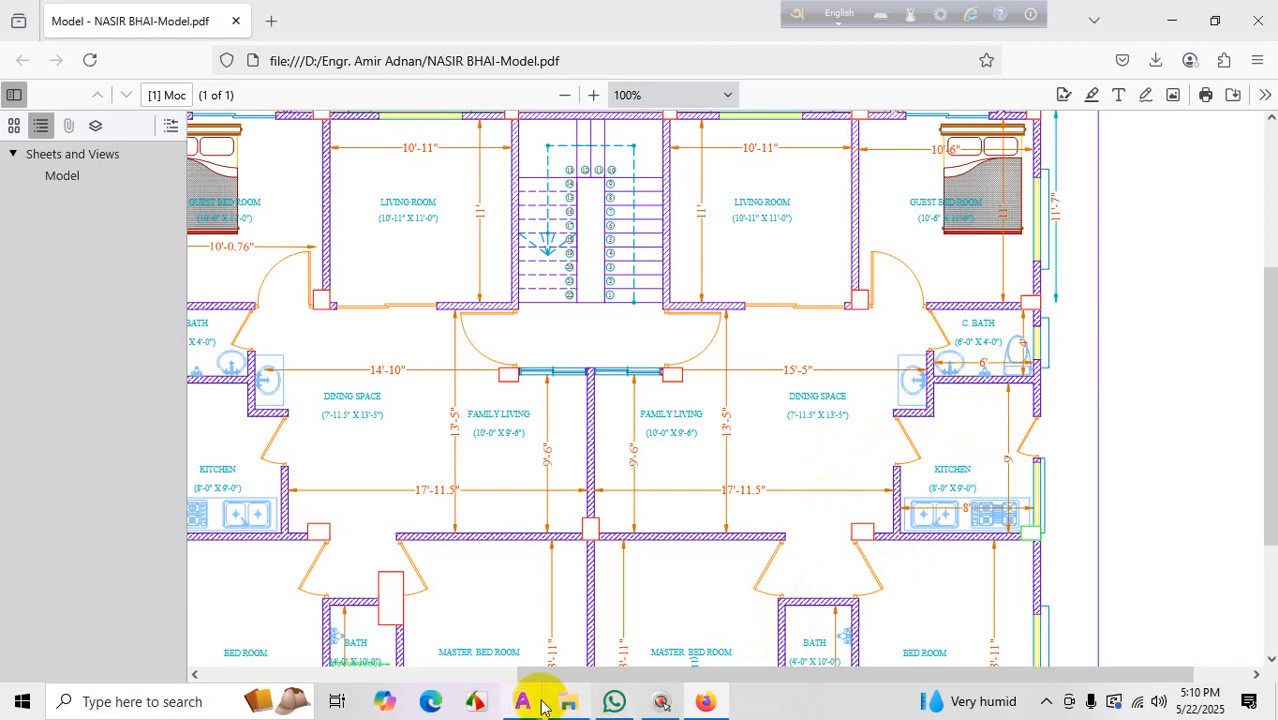
{"action": "mouse_move", "coordinate": [525, 706]}
{"action": "left_click", "coordinate": [485, 638]}
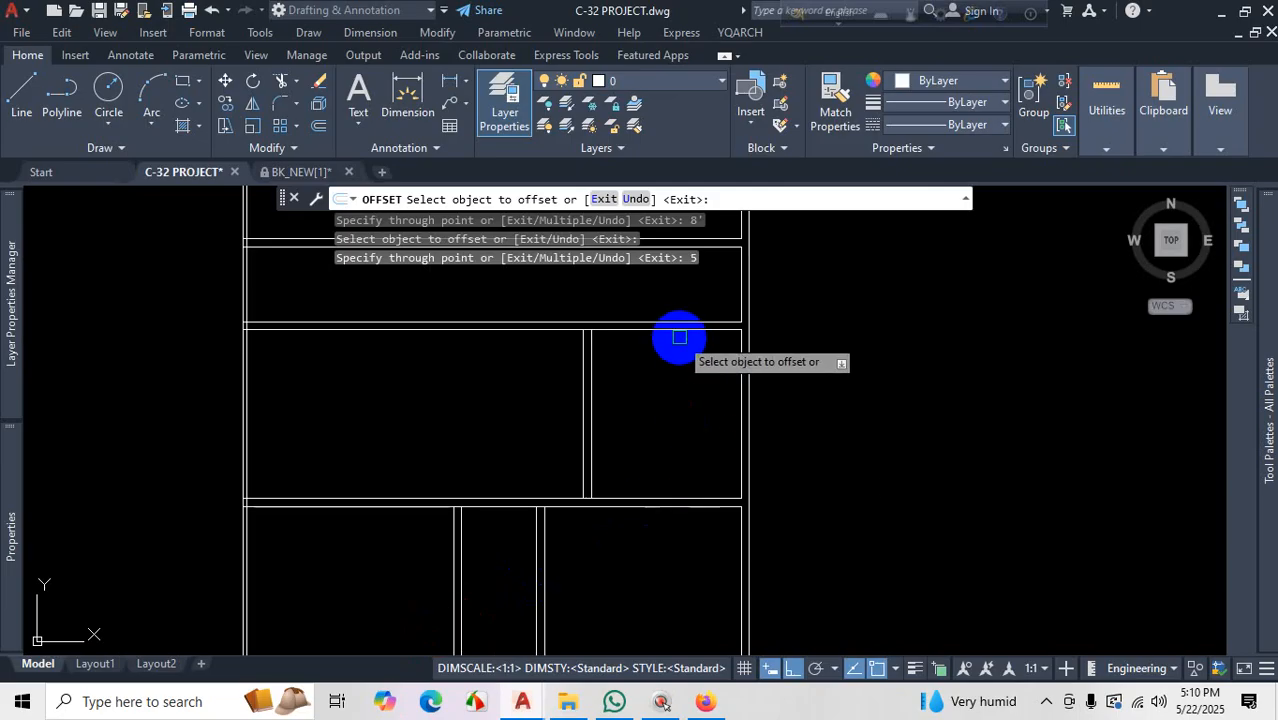
Offset the east wall's inner line in the strip above the kitchen by 6' for the bath's side wall
{"action": "scroll", "coordinate": [720, 335], "scroll_direction": "up", "scroll_amount": 8}
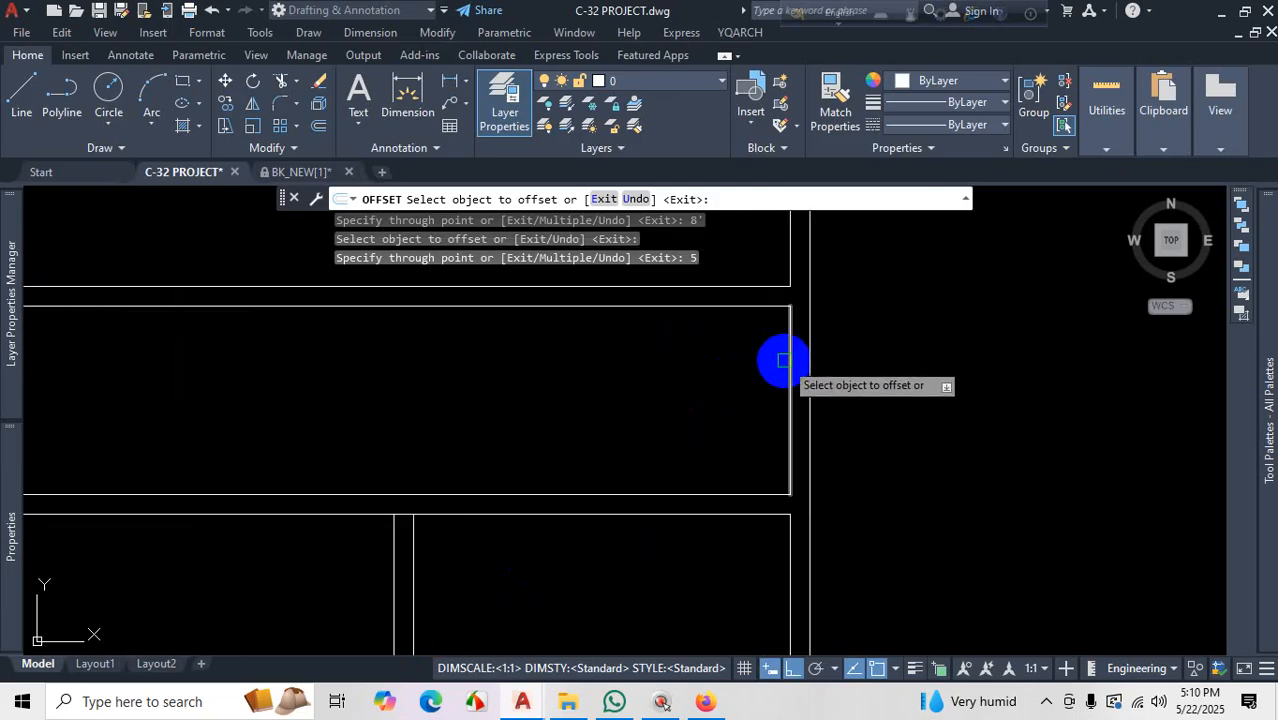
{"action": "left_click", "coordinate": [786, 359]}
{"action": "scroll", "coordinate": [724, 376], "scroll_direction": "down", "scroll_amount": 3}
{"action": "type", "text": "6"}
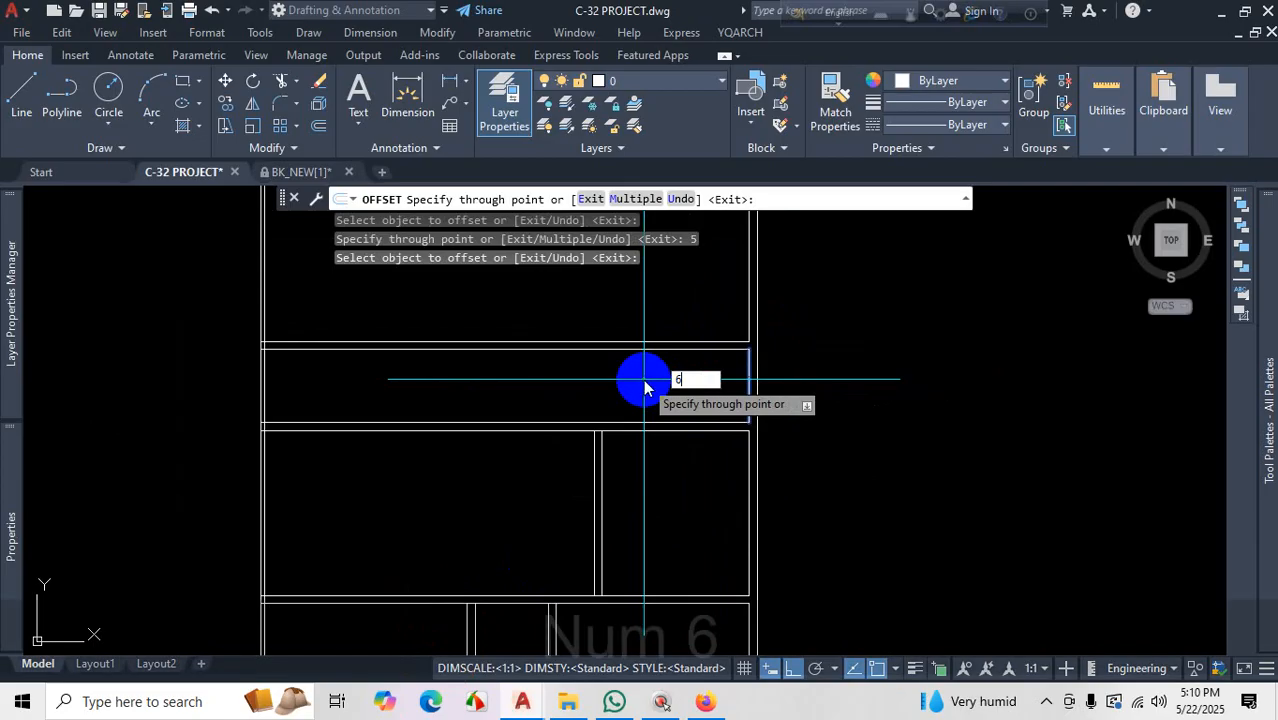
{"action": "type", "text": "'"}
{"action": "key", "text": "Return"}
Offset the new bath side-wall line by 5 away from the bath to give the wall its thickness
{"action": "scroll", "coordinate": [635, 381], "scroll_direction": "up", "scroll_amount": 4}
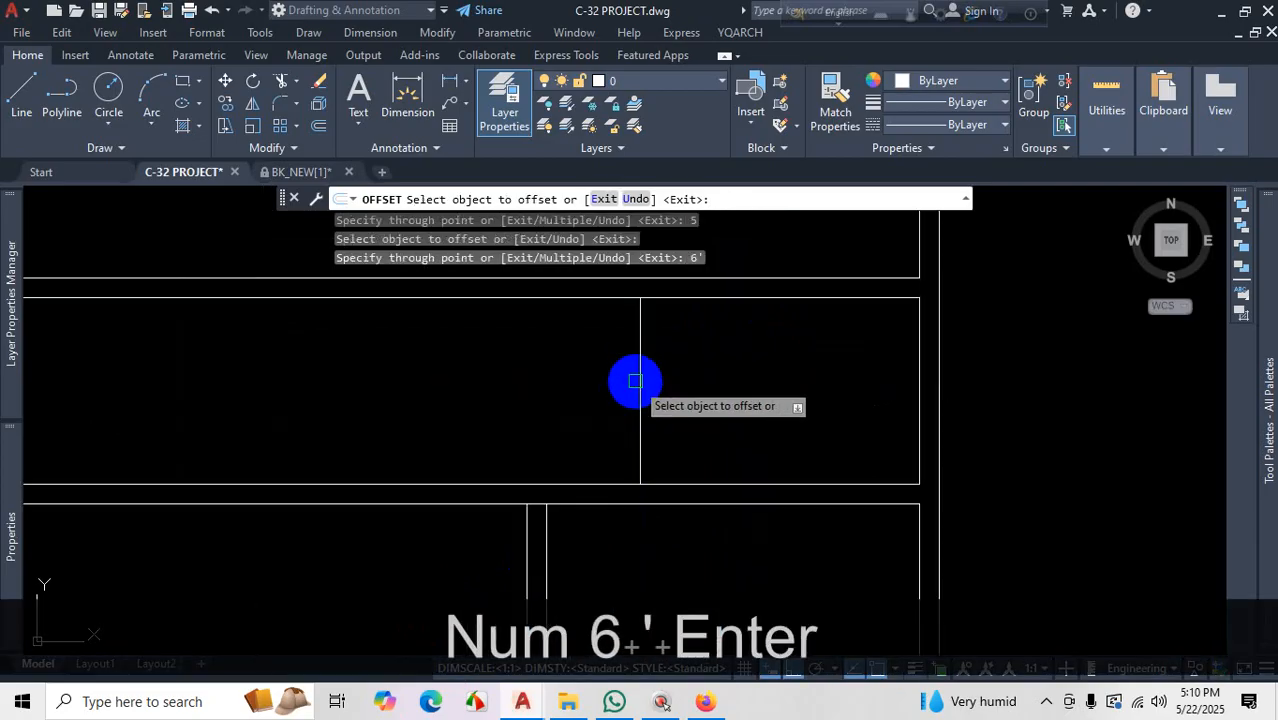
{"action": "left_click", "coordinate": [640, 381]}
{"action": "type", "text": "5"}
{"action": "key", "text": "Return"}
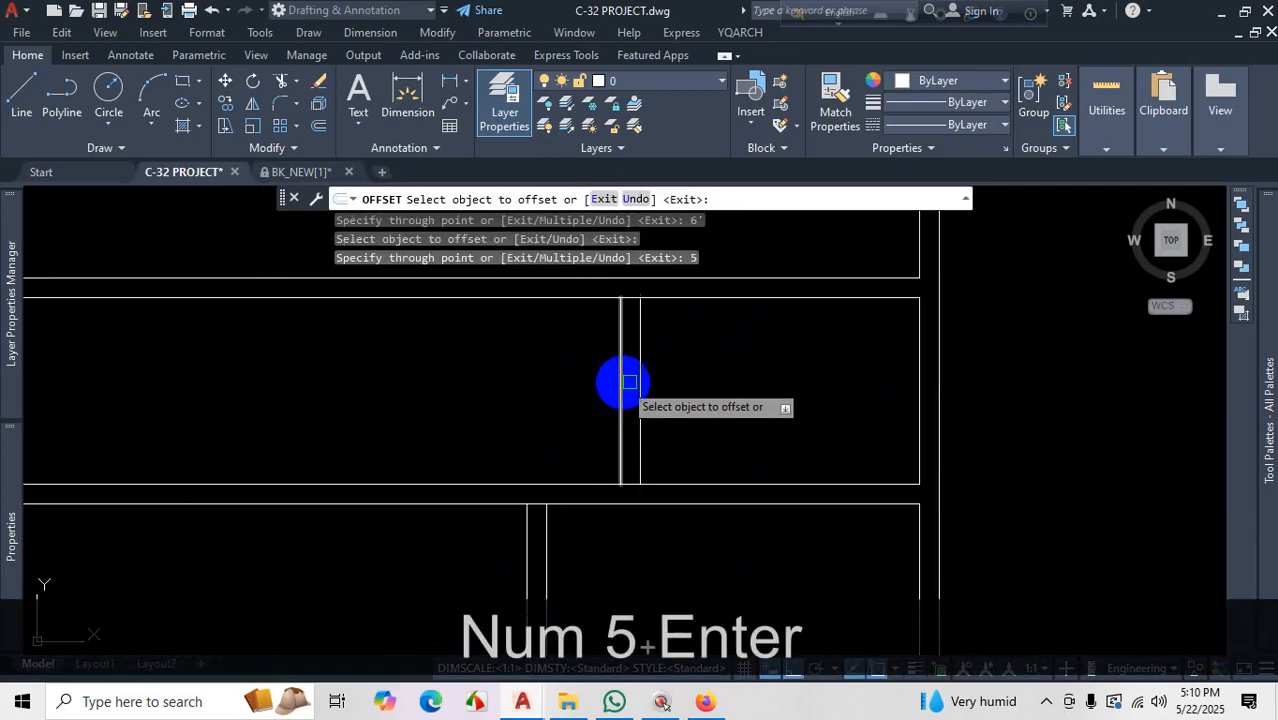
Switch to the reference PDF in Firefox and examine the wall between C. Bath and kitchen and the kitchen's stepped corner, marking them in red
{"action": "scroll", "coordinate": [629, 382], "scroll_direction": "down", "scroll_amount": 3}
{"action": "scroll", "coordinate": [609, 431], "scroll_direction": "up", "scroll_amount": 2}
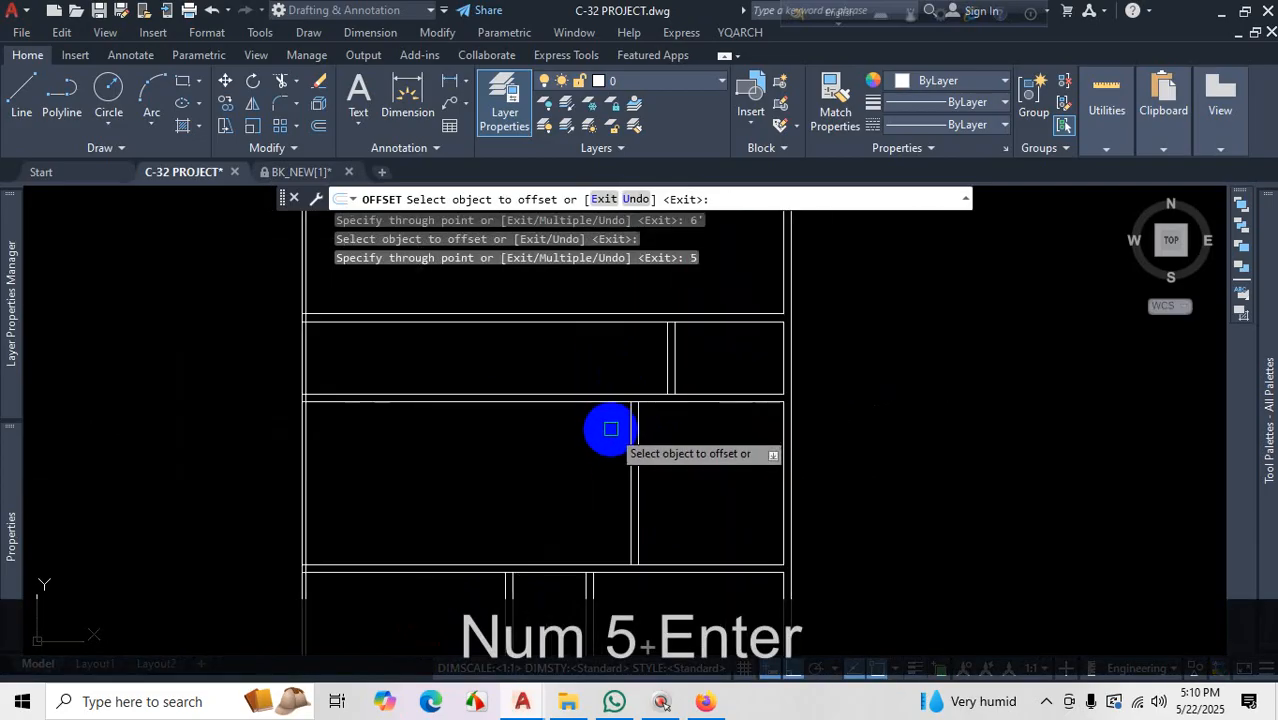
{"action": "left_click", "coordinate": [1047, 703]}
{"action": "left_click", "coordinate": [706, 701]}
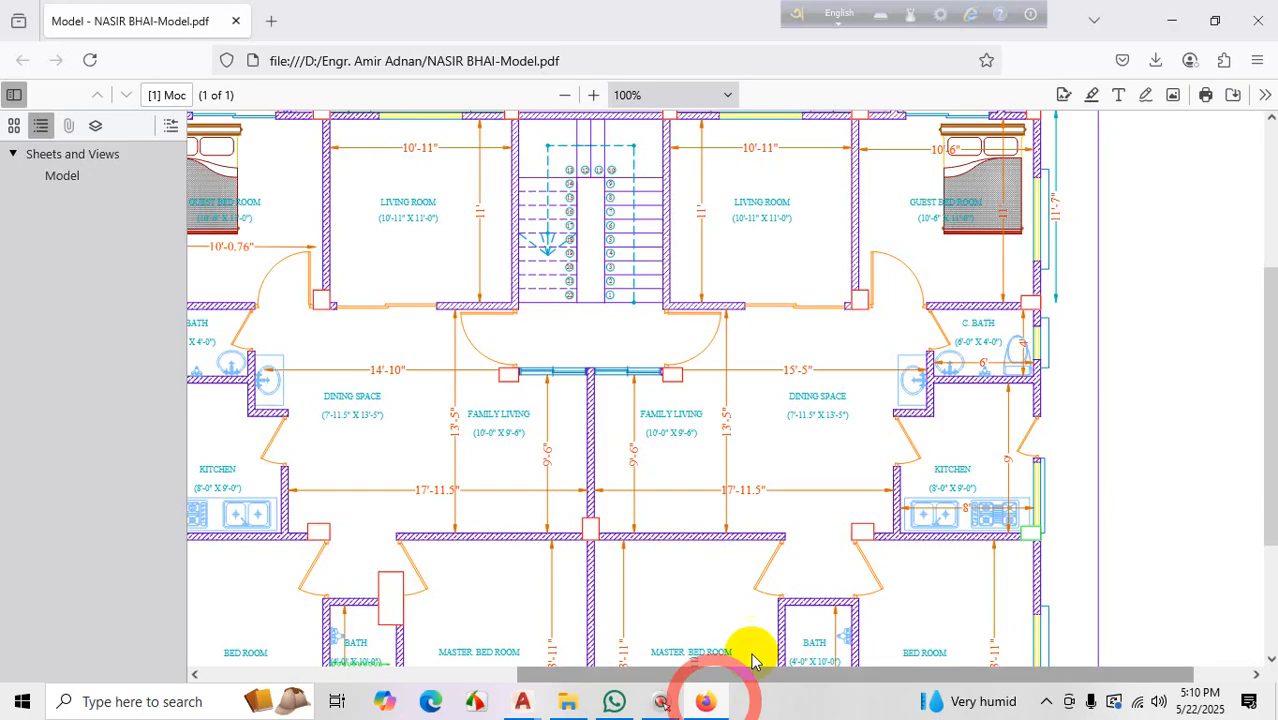
{"action": "key", "text": "ctrl+1"}
{"action": "left_click", "coordinate": [997, 420]}
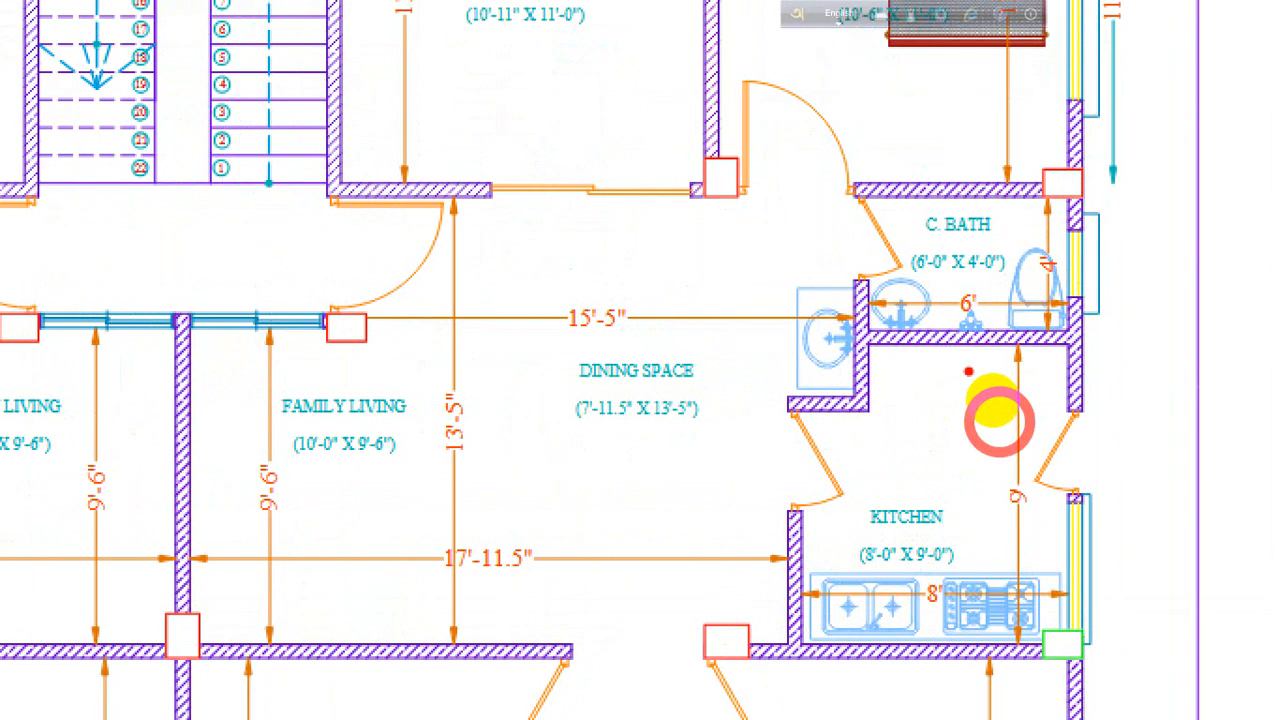
{"action": "left_click_drag", "start_coordinate": [1006, 380], "coordinate": [903, 380]}
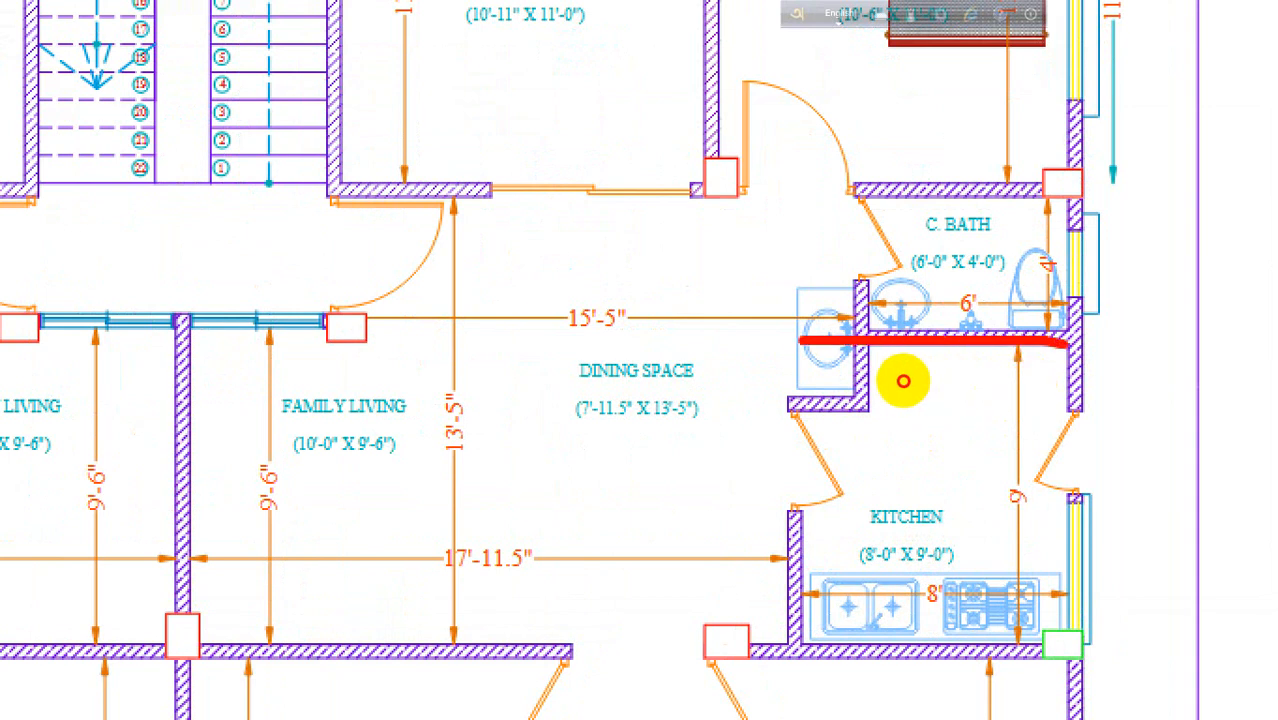
{"action": "left_click_drag", "start_coordinate": [795, 342], "coordinate": [810, 518]}
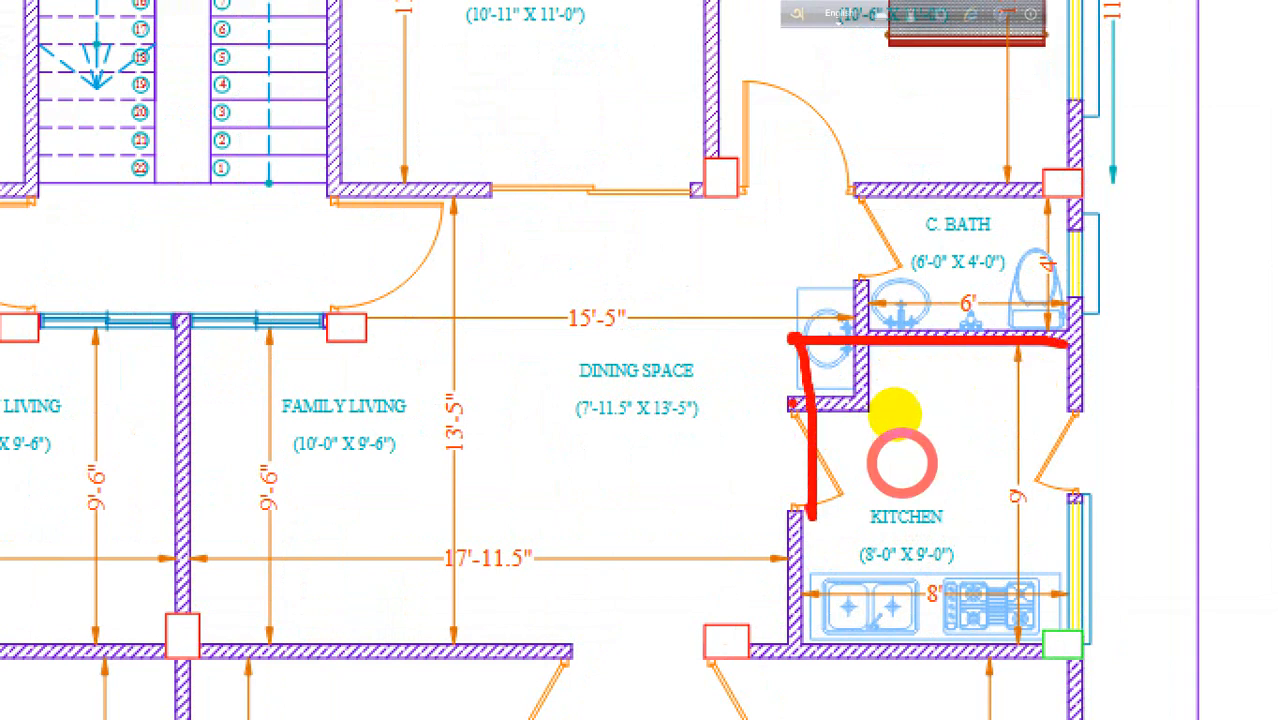
{"action": "left_click", "coordinate": [900, 462]}
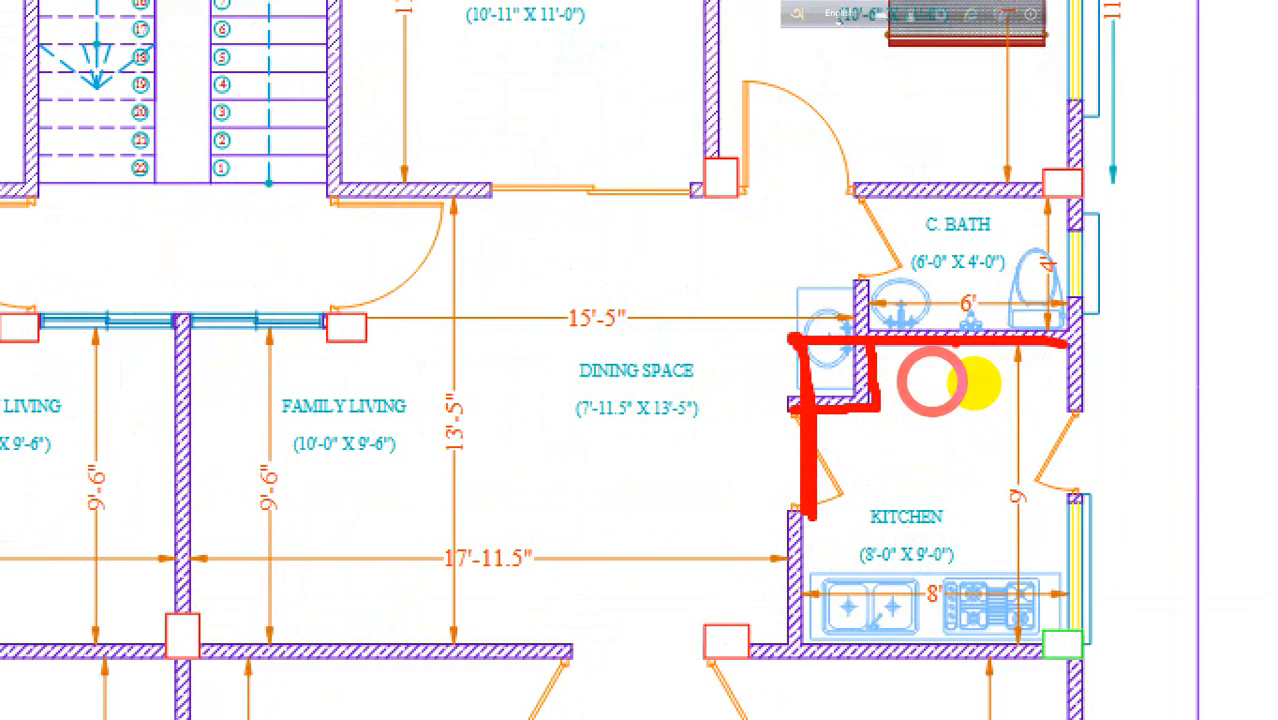
Examine the C. Bath's side wall and the washbasin recess by the dining space, mark them in red, and leave the marked-up view
{"action": "mouse_move", "coordinate": [878, 183]}
{"action": "left_mouse_down"}
{"action": "mouse_move", "coordinate": [868, 385]}
{"action": "mouse_move", "coordinate": [891, 315]}
{"action": "left_mouse_up"}
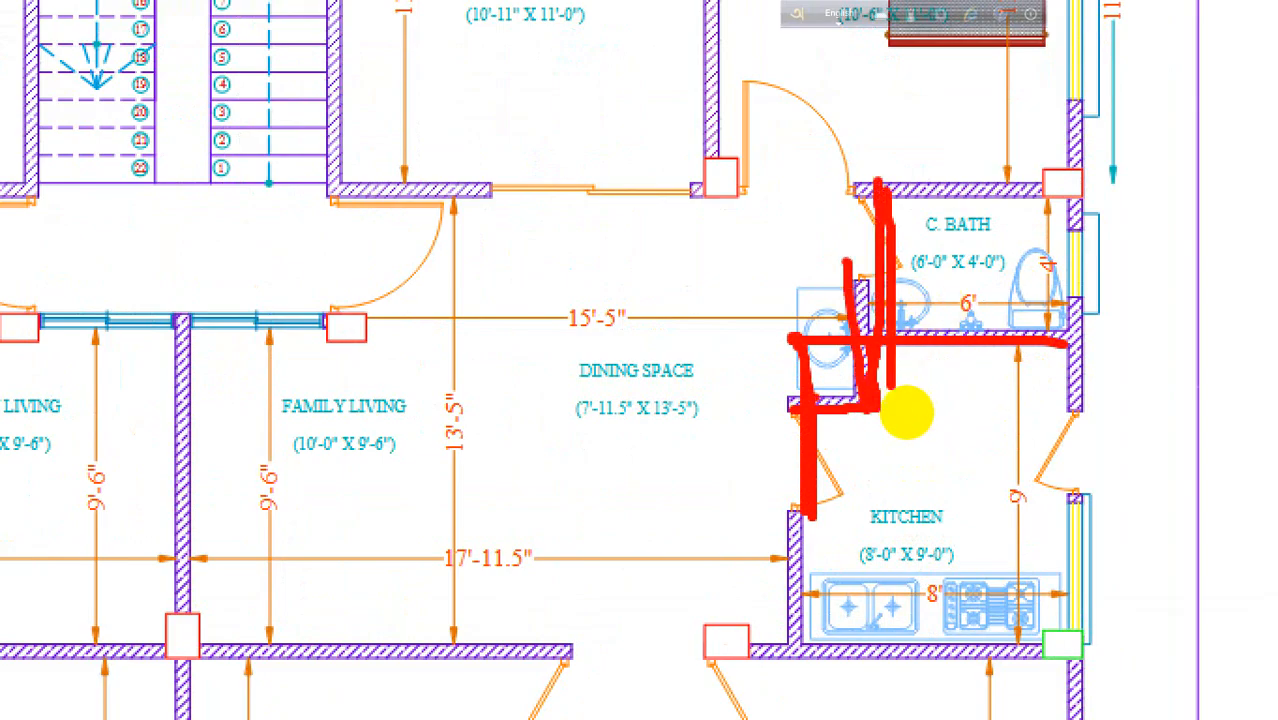
{"action": "mouse_move", "coordinate": [828, 247]}
{"action": "left_mouse_down"}
{"action": "mouse_move", "coordinate": [733, 337]}
{"action": "mouse_move", "coordinate": [900, 395]}
{"action": "left_mouse_up"}
{"action": "middle_click_drag", "start_coordinate": [998, 386], "coordinate": [1000, 454]}
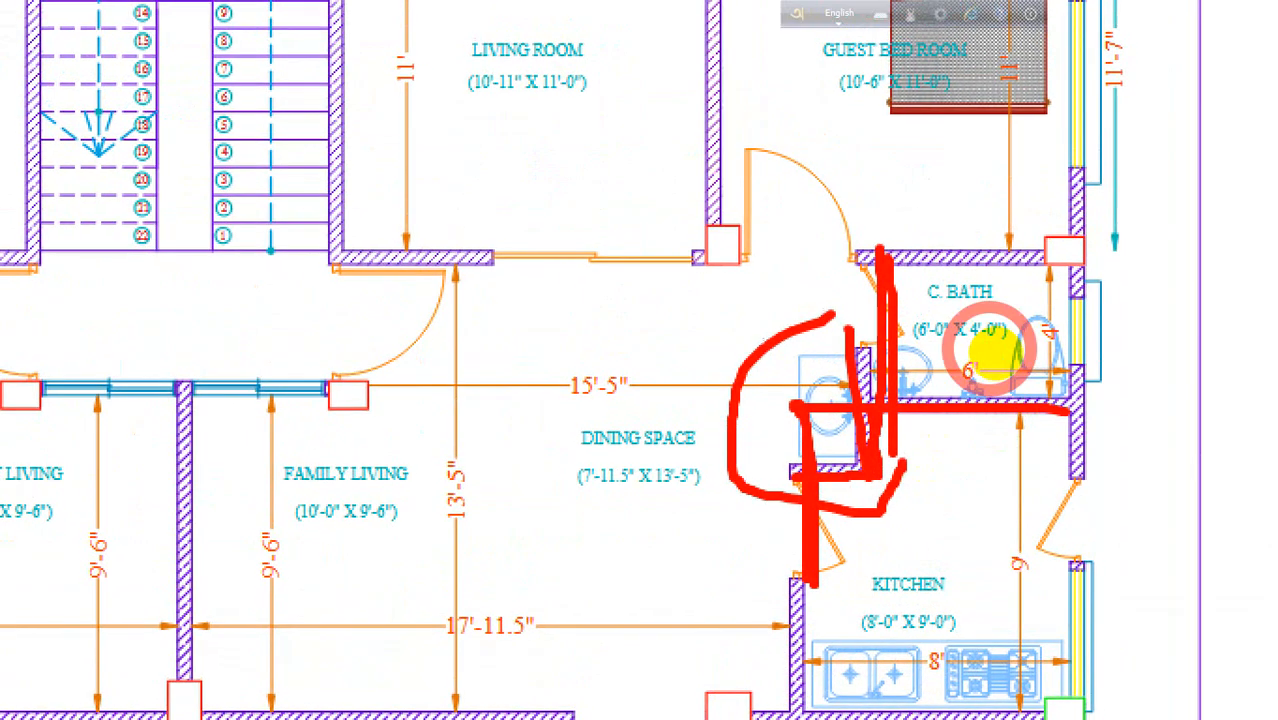
{"action": "left_click", "coordinate": [965, 318]}
{"action": "left_click", "coordinate": [824, 277]}
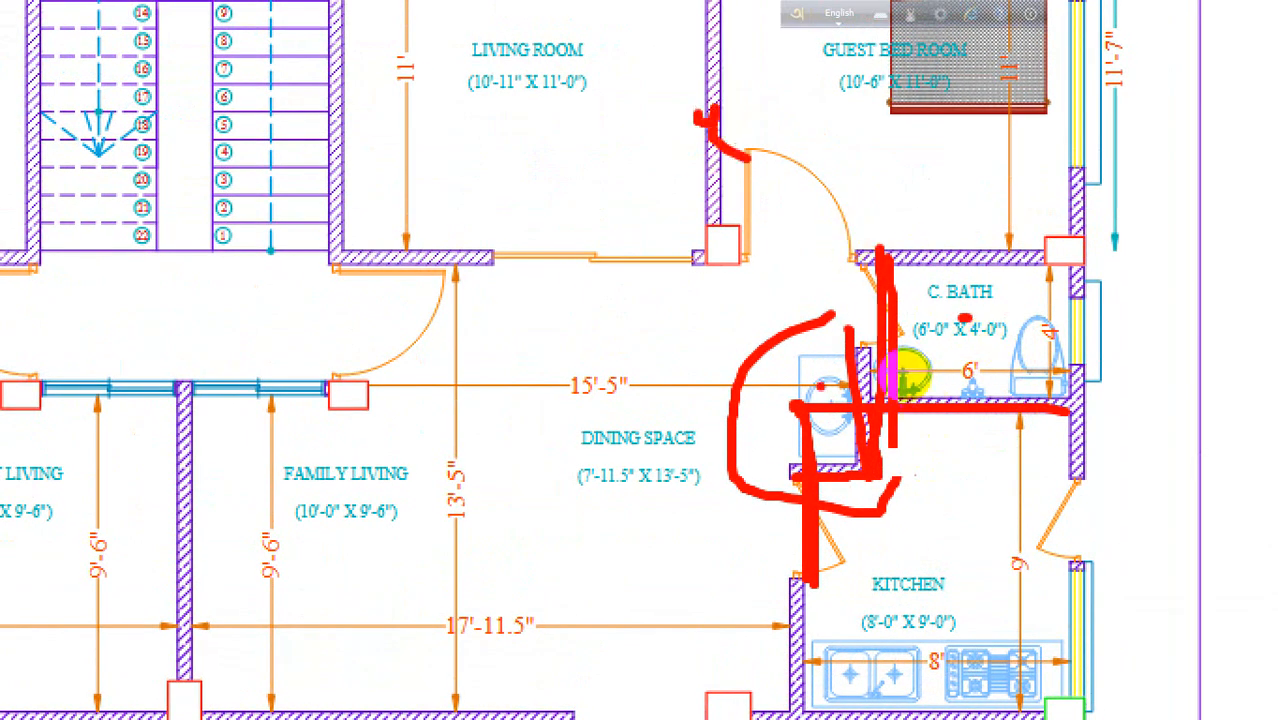
{"action": "mouse_move", "coordinate": [907, 365]}
{"action": "left_mouse_down"}
{"action": "mouse_move", "coordinate": [941, 422]}
{"action": "mouse_move", "coordinate": [831, 417]}
{"action": "left_mouse_up"}
{"action": "key", "text": "Escape"}
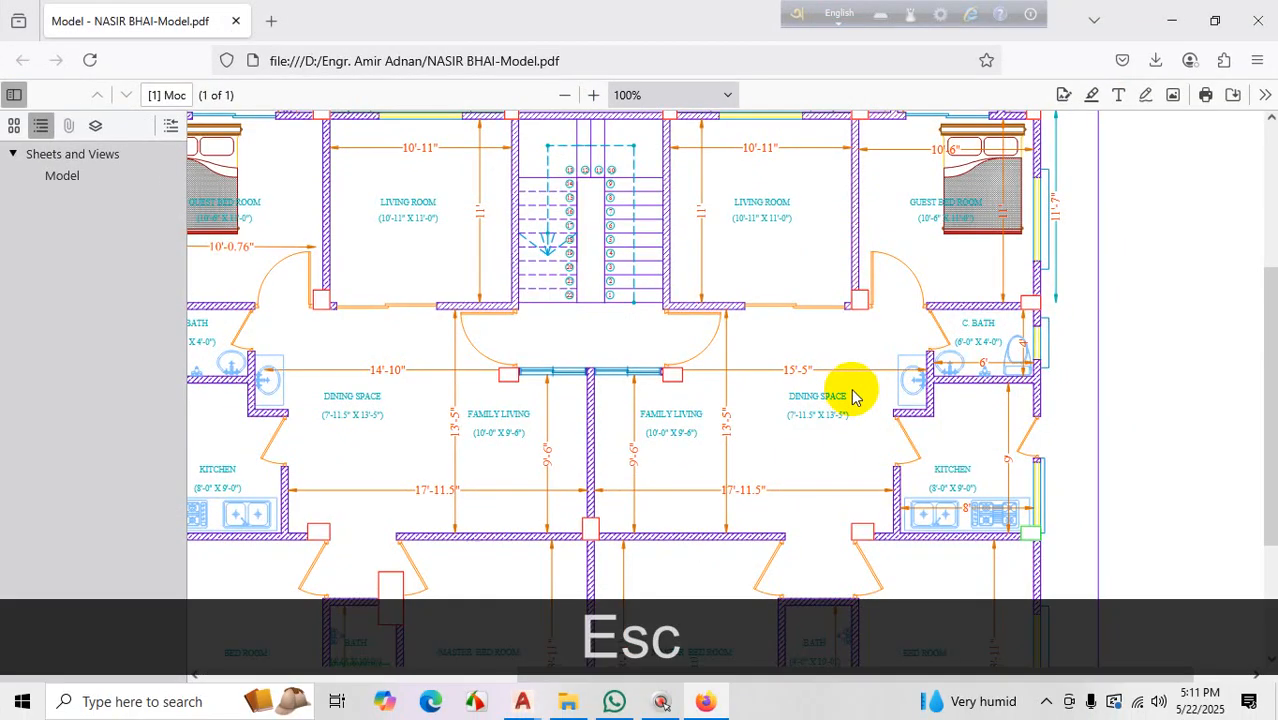
Return to C-32 PROJECT.dwg in AutoCAD and join the inner lines of the kitchen's upper and side walls into a sharp corner with Fillet, Multiple option
{"action": "mouse_move", "coordinate": [522, 700]}
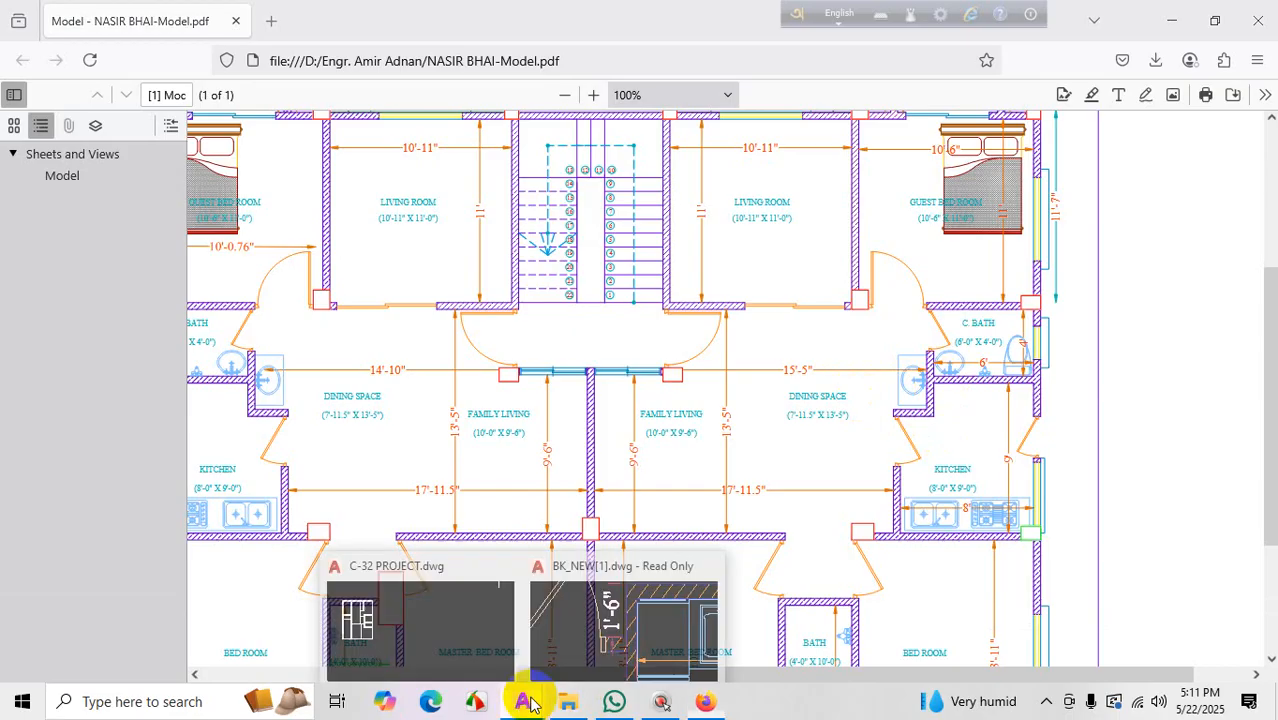
{"action": "left_click", "coordinate": [466, 628]}
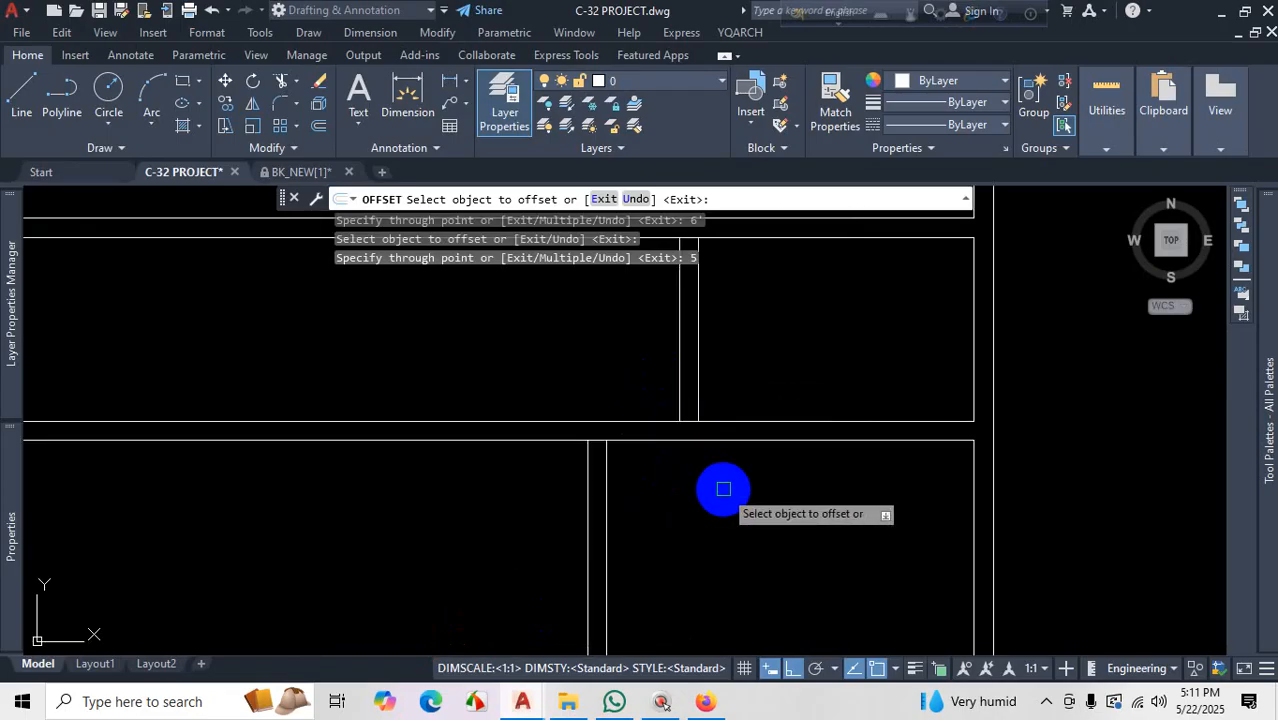
{"action": "scroll", "coordinate": [736, 527], "scroll_direction": "down", "scroll_amount": 3}
{"action": "key", "text": "Escape"}
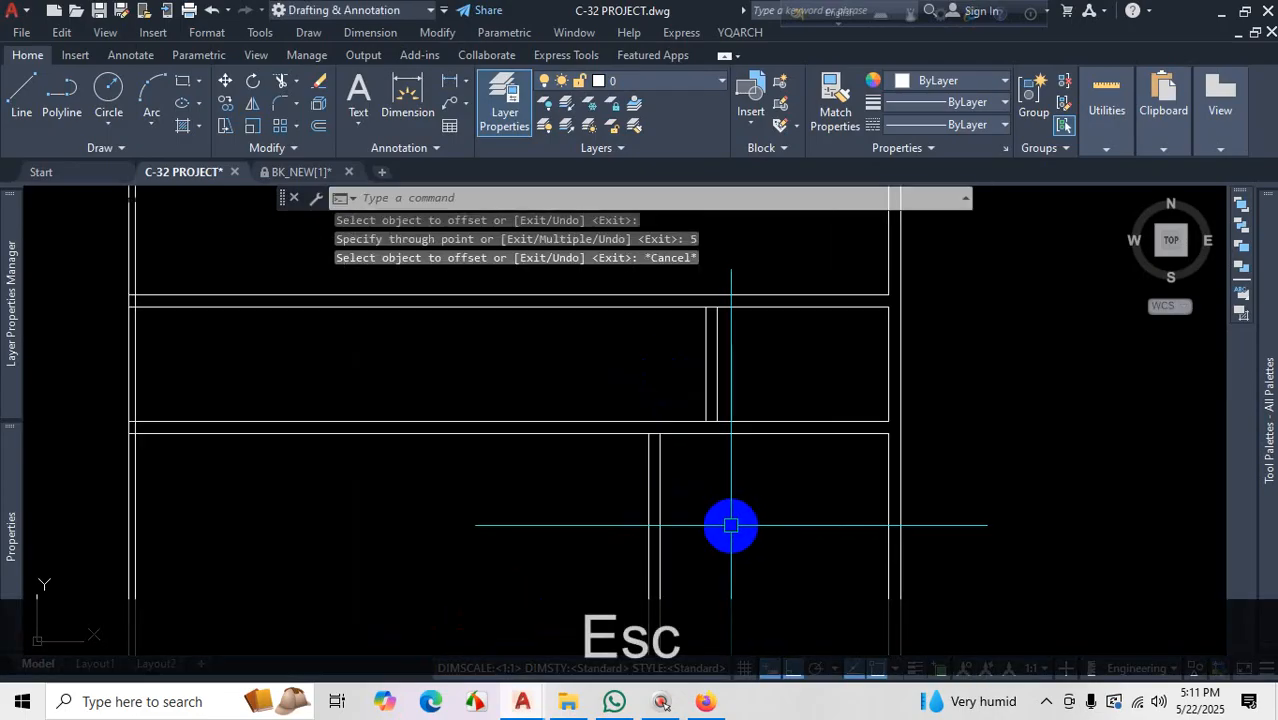
{"action": "type", "text": "f"}
{"action": "key", "text": "Return"}
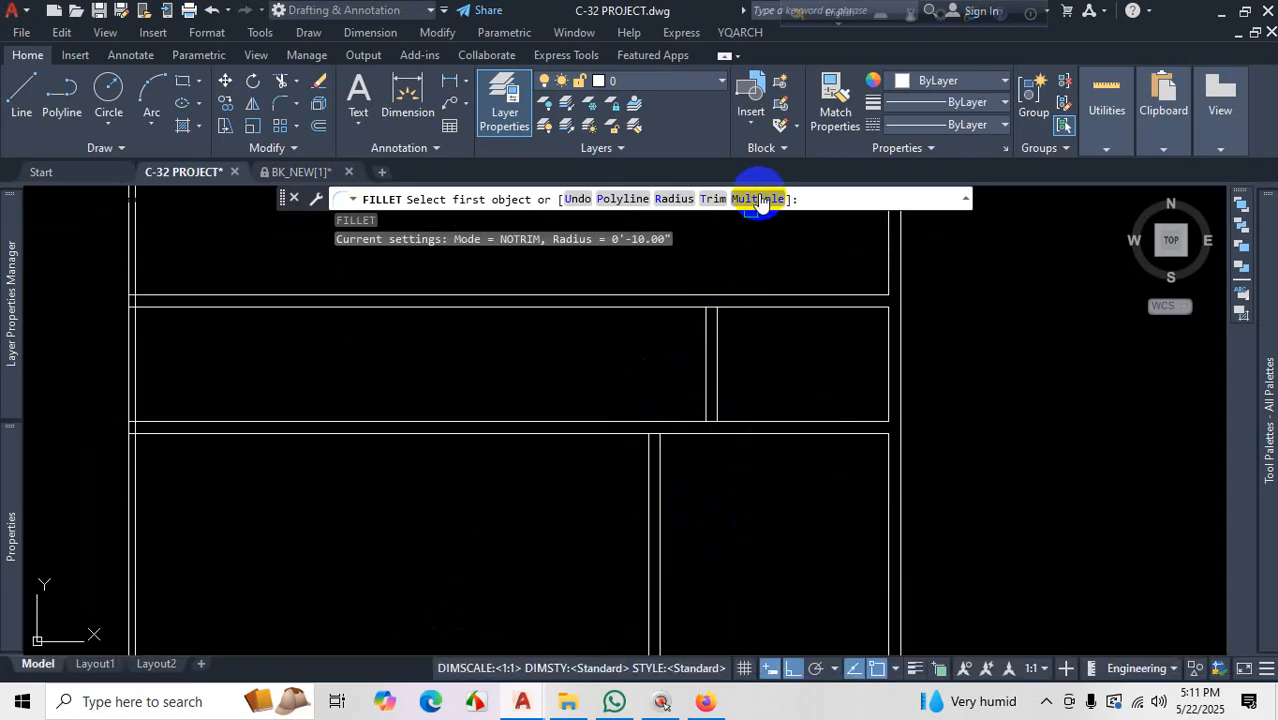
{"action": "left_click", "coordinate": [758, 199]}
{"action": "scroll", "coordinate": [710, 456], "scroll_direction": "up", "scroll_amount": 3}
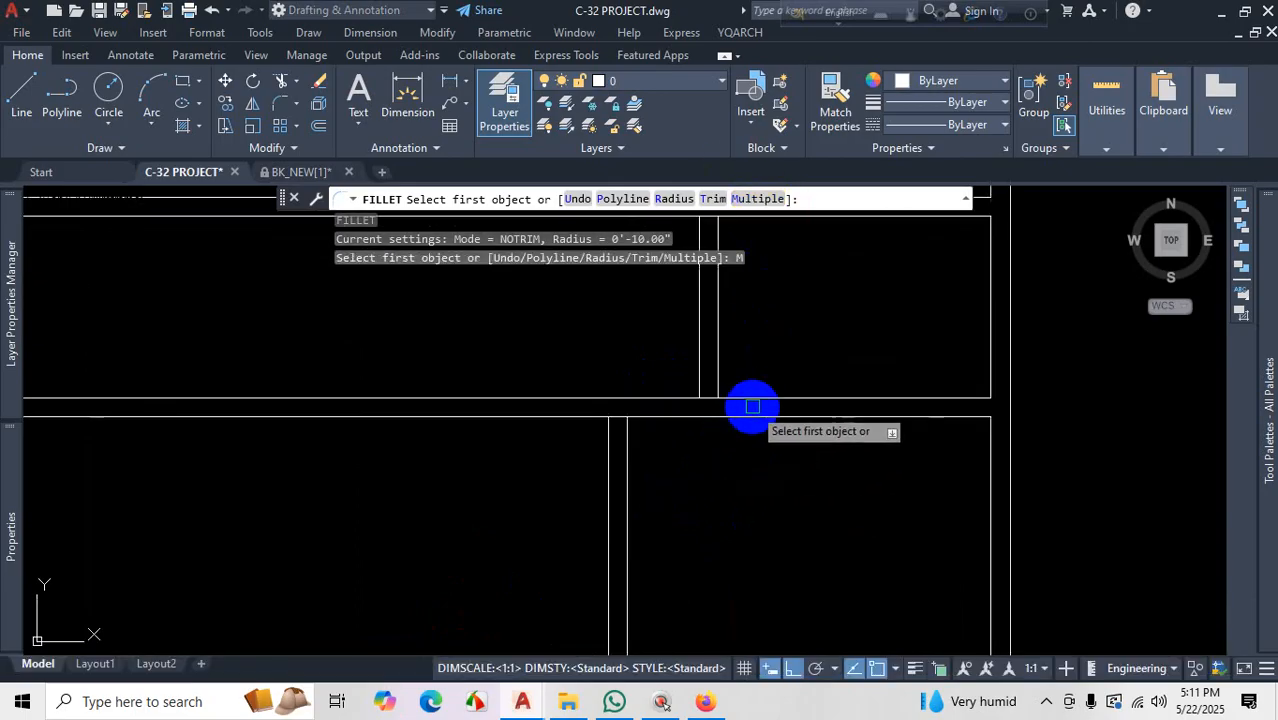
{"action": "left_click", "coordinate": [782, 417]}
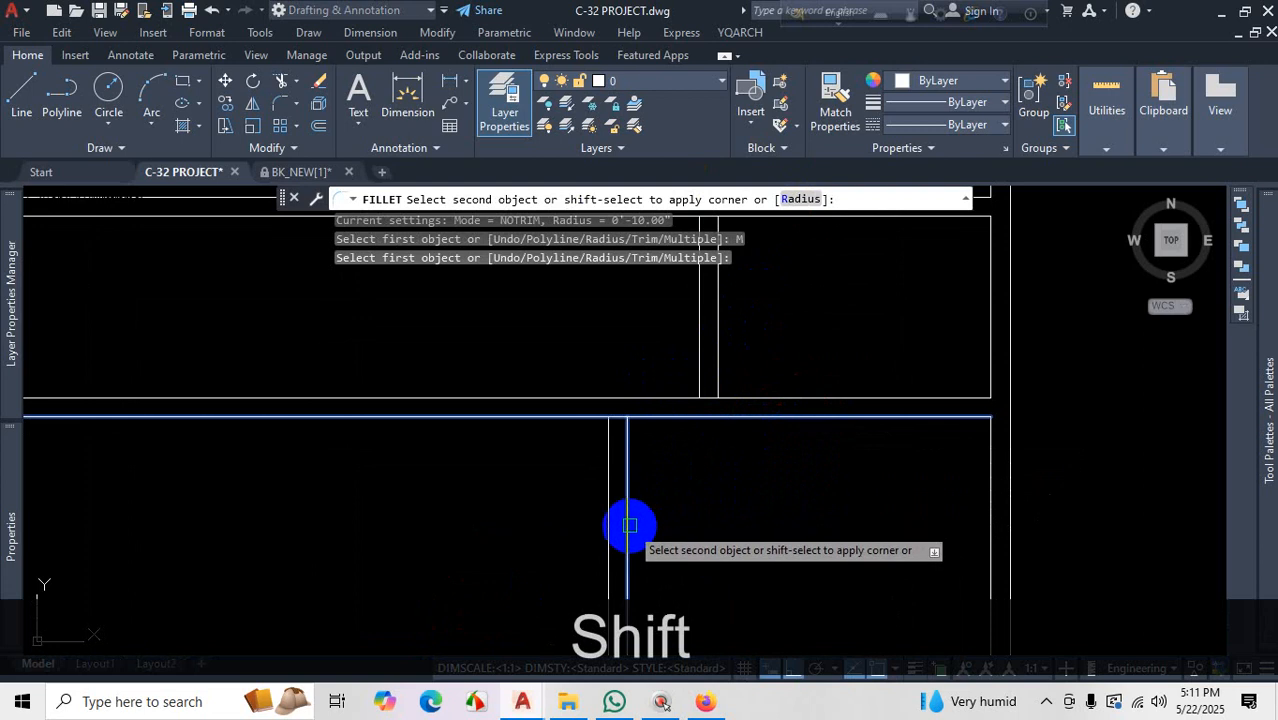
{"action": "left_click", "coordinate": [629, 522], "text": "shift"}
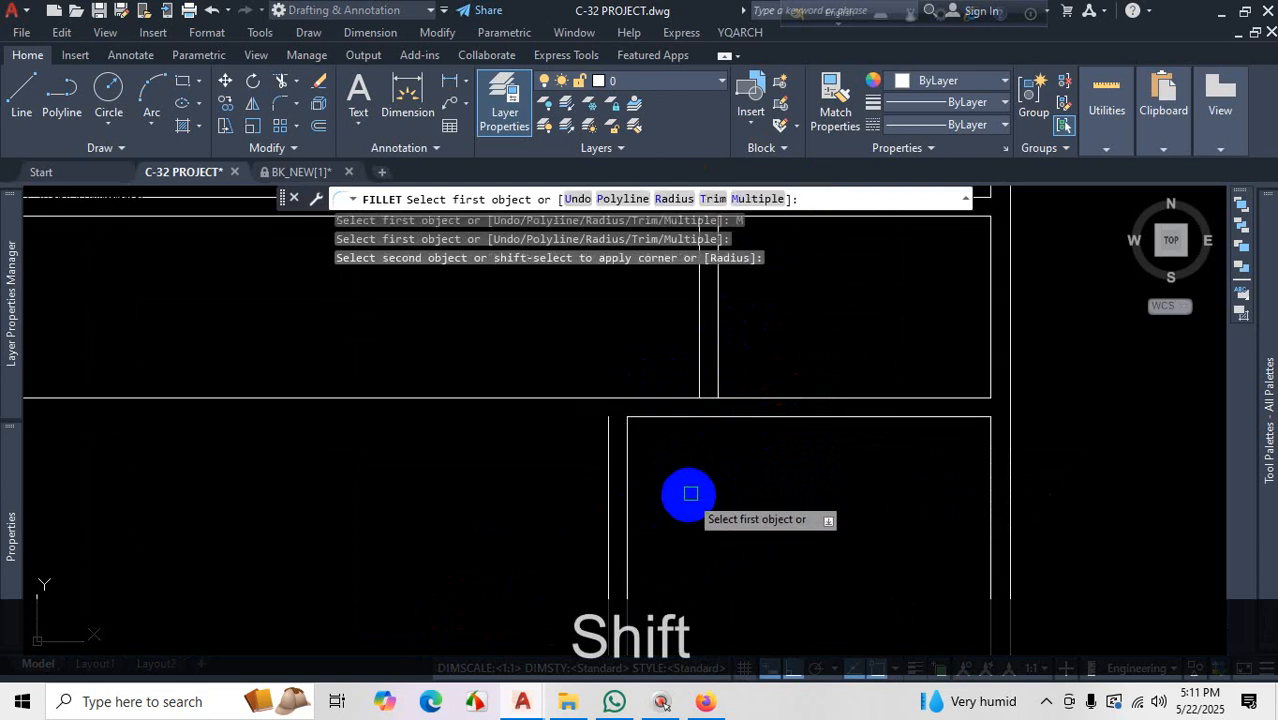
Join the outer lines of the kitchen's upper and side walls into a sharp corner with the Fillet command
{"action": "scroll", "coordinate": [760, 492], "scroll_direction": "down", "scroll_amount": 4}
{"action": "scroll", "coordinate": [773, 490], "scroll_direction": "up", "scroll_amount": 4}
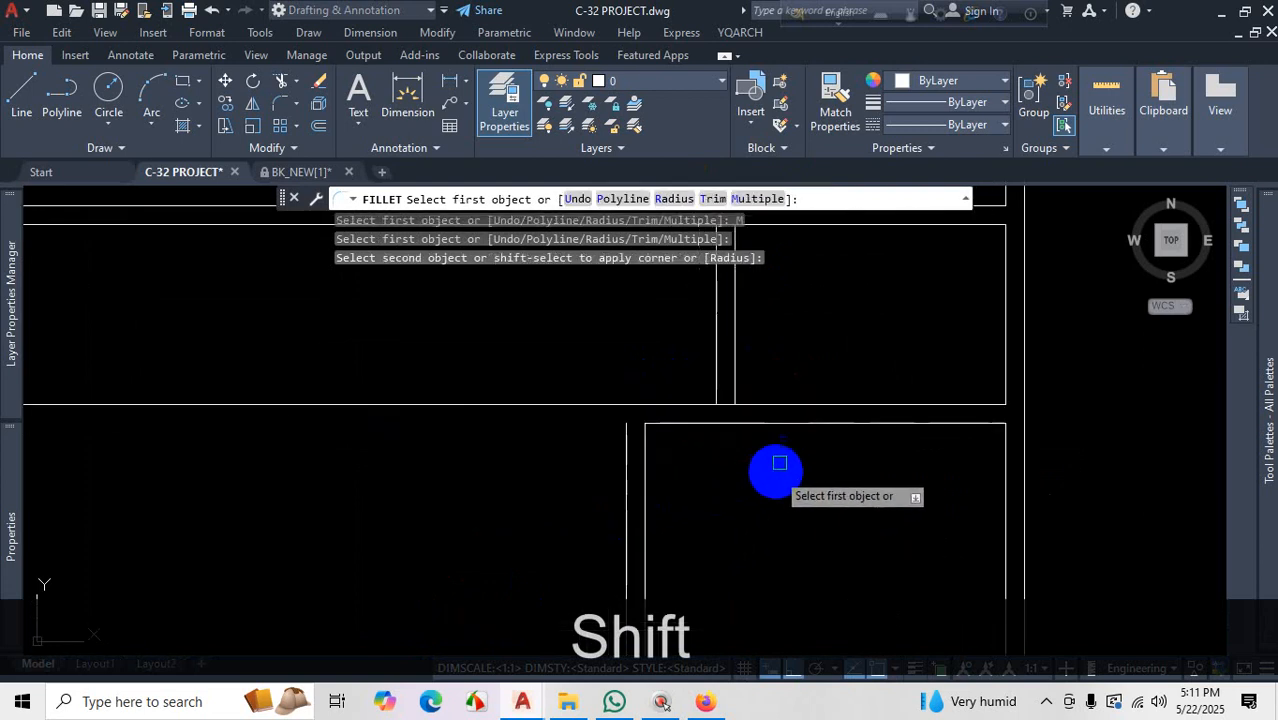
{"action": "scroll", "coordinate": [689, 406], "scroll_direction": "up", "scroll_amount": 2}
{"action": "left_click", "coordinate": [696, 403]}
{"action": "left_click", "coordinate": [589, 510], "text": "shift"}
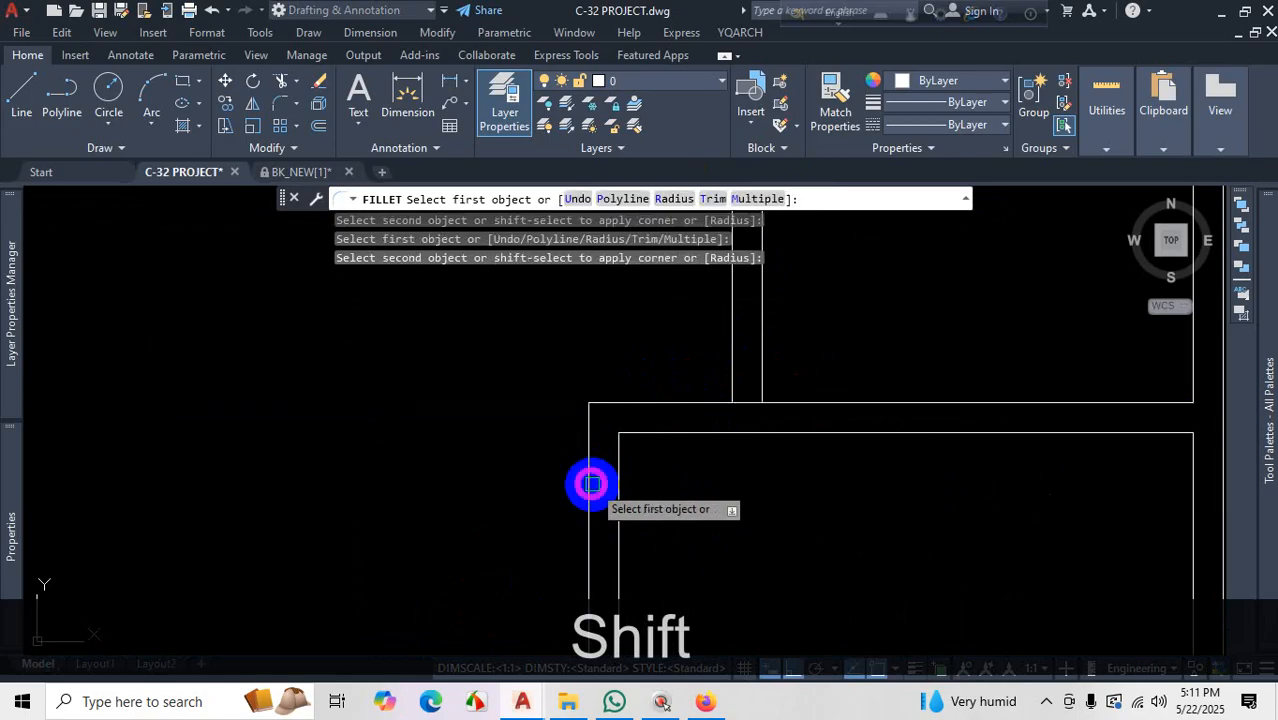
{"action": "scroll", "coordinate": [833, 551], "scroll_direction": "down", "scroll_amount": 2}
{"action": "scroll", "coordinate": [560, 505], "scroll_direction": "down", "scroll_amount": 3}
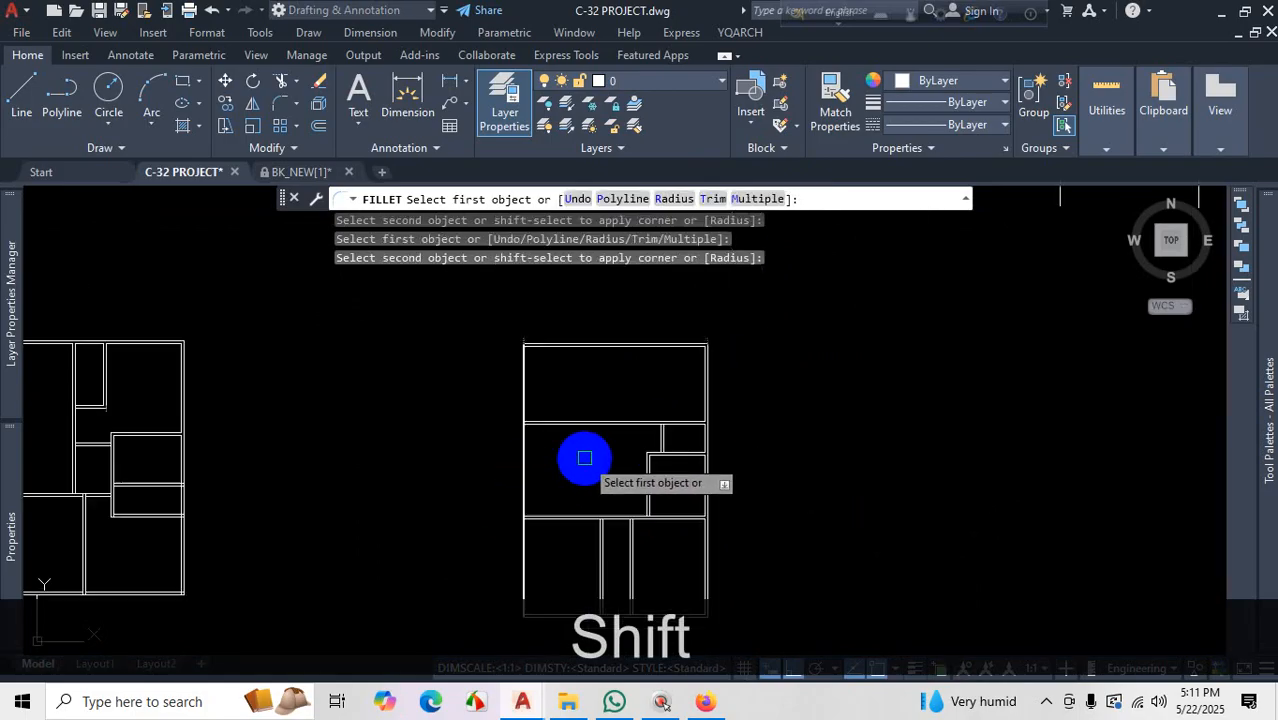
{"action": "scroll", "coordinate": [630, 475], "scroll_direction": "up", "scroll_amount": 3}
{"action": "scroll", "coordinate": [690, 483], "scroll_direction": "up", "scroll_amount": 2}
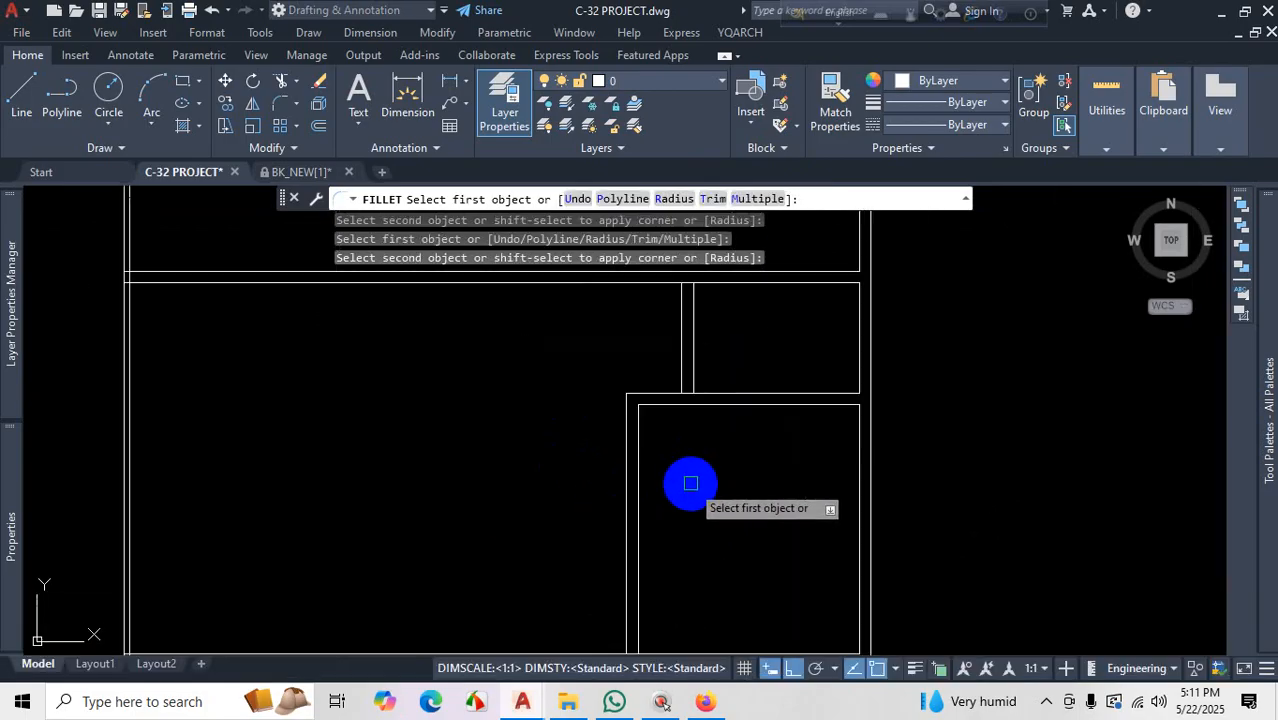
{"action": "scroll", "coordinate": [676, 505], "scroll_direction": "down", "scroll_amount": 2}
{"action": "scroll", "coordinate": [678, 501], "scroll_direction": "up", "scroll_amount": 2}
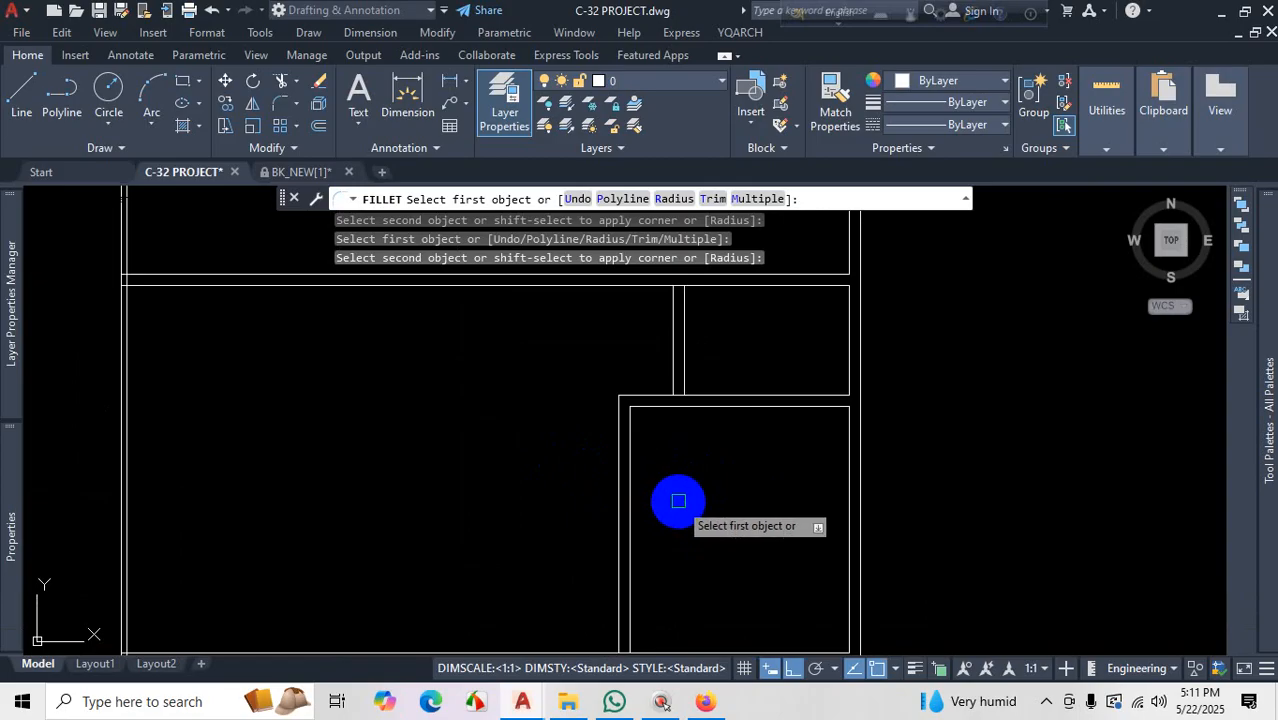
{"action": "scroll", "coordinate": [668, 501], "scroll_direction": "down", "scroll_amount": 4}
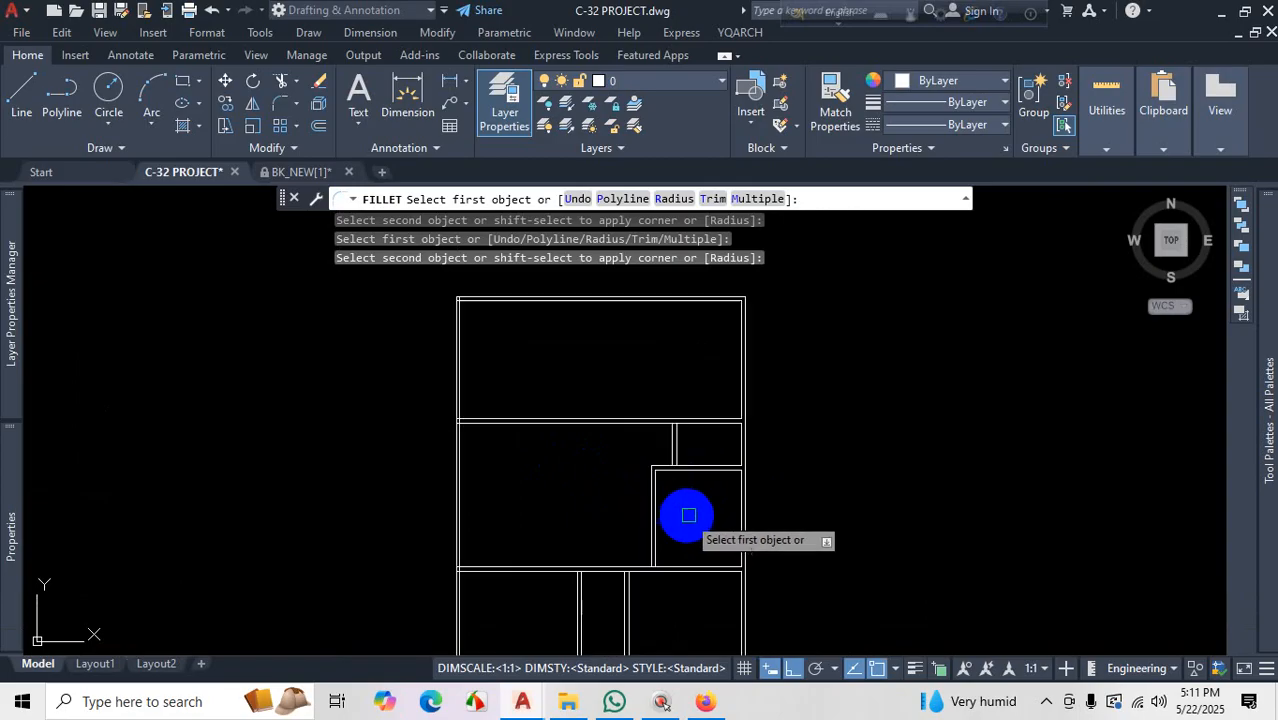
Undo the last two fillets on the kitchen wall corner and leave the Fillet command
{"action": "scroll", "coordinate": [695, 509], "scroll_direction": "up", "scroll_amount": 2}
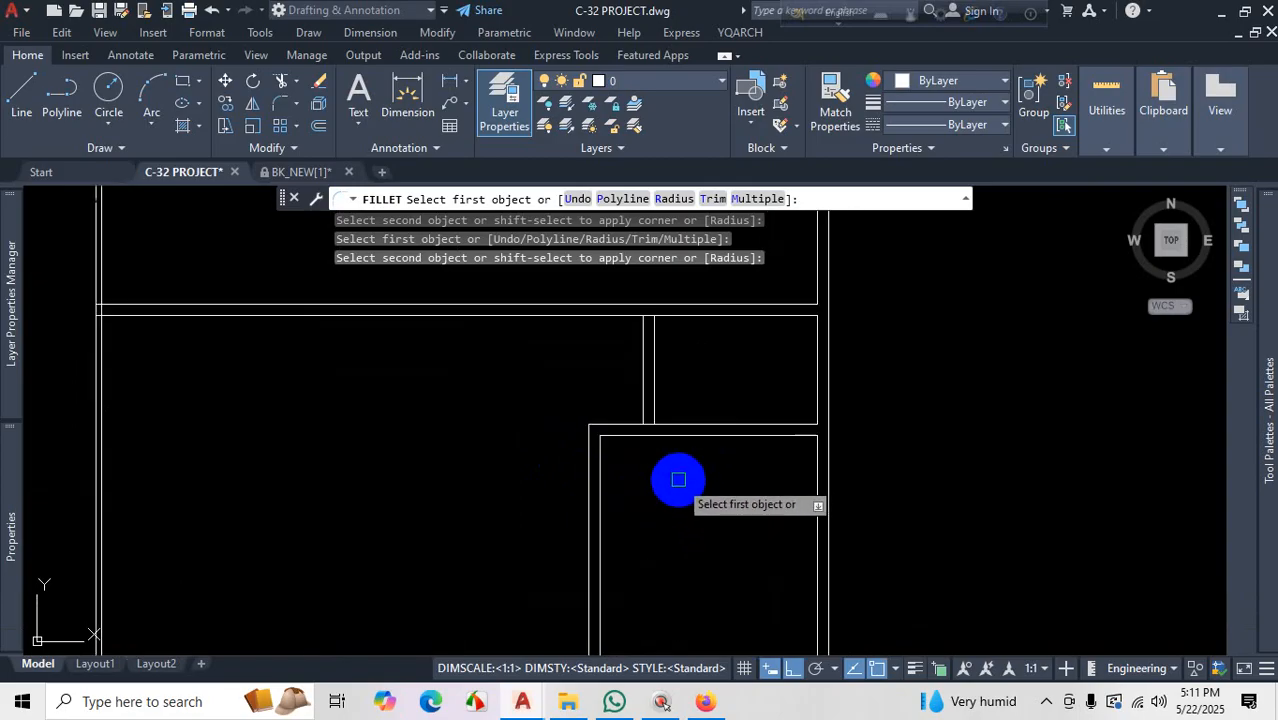
{"action": "scroll", "coordinate": [682, 482], "scroll_direction": "down", "scroll_amount": 2}
{"action": "scroll", "coordinate": [688, 479], "scroll_direction": "up", "scroll_amount": 4}
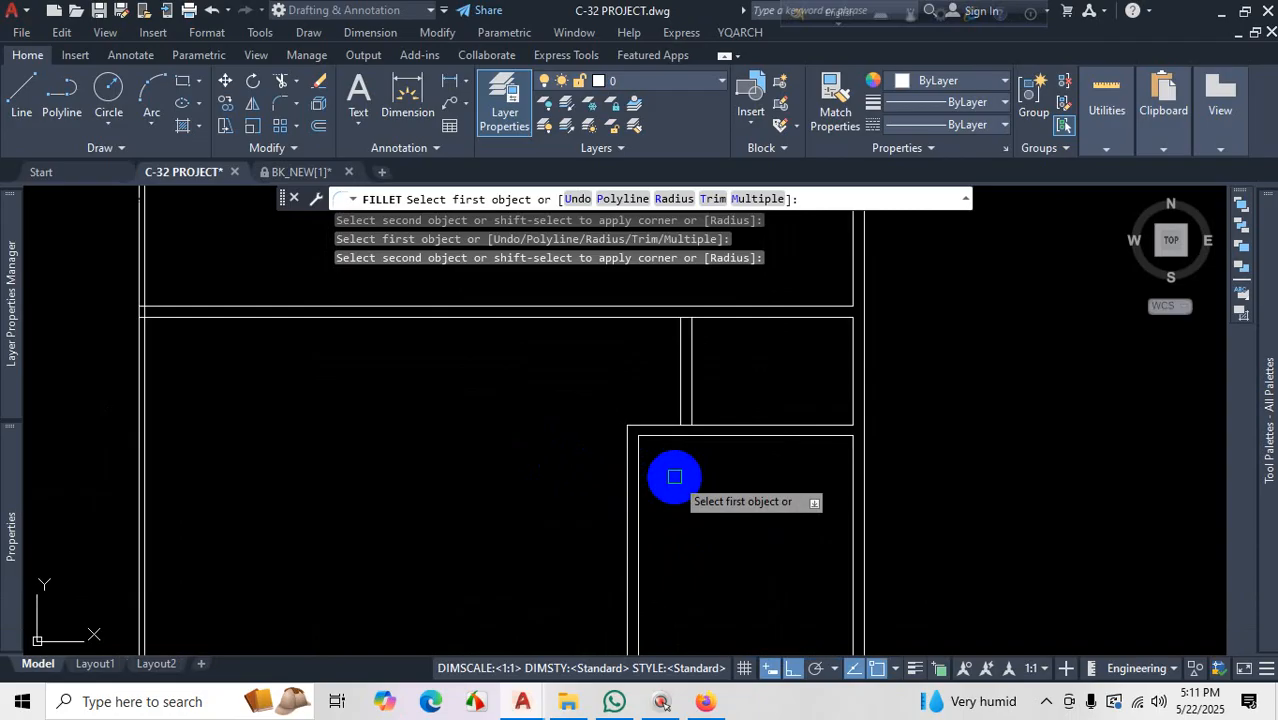
{"action": "key", "text": "ctrl+z"}
{"action": "key", "text": "ctrl+z"}
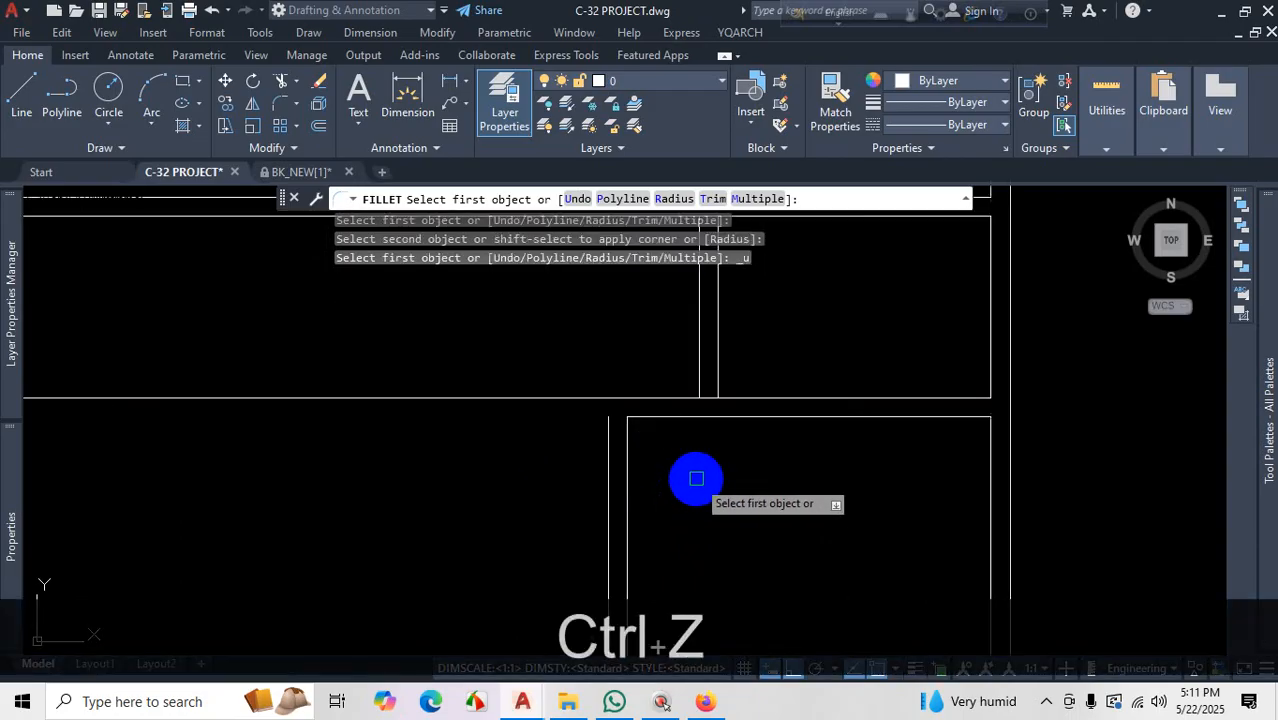
{"action": "scroll", "coordinate": [764, 455], "scroll_direction": "up", "scroll_amount": 3}
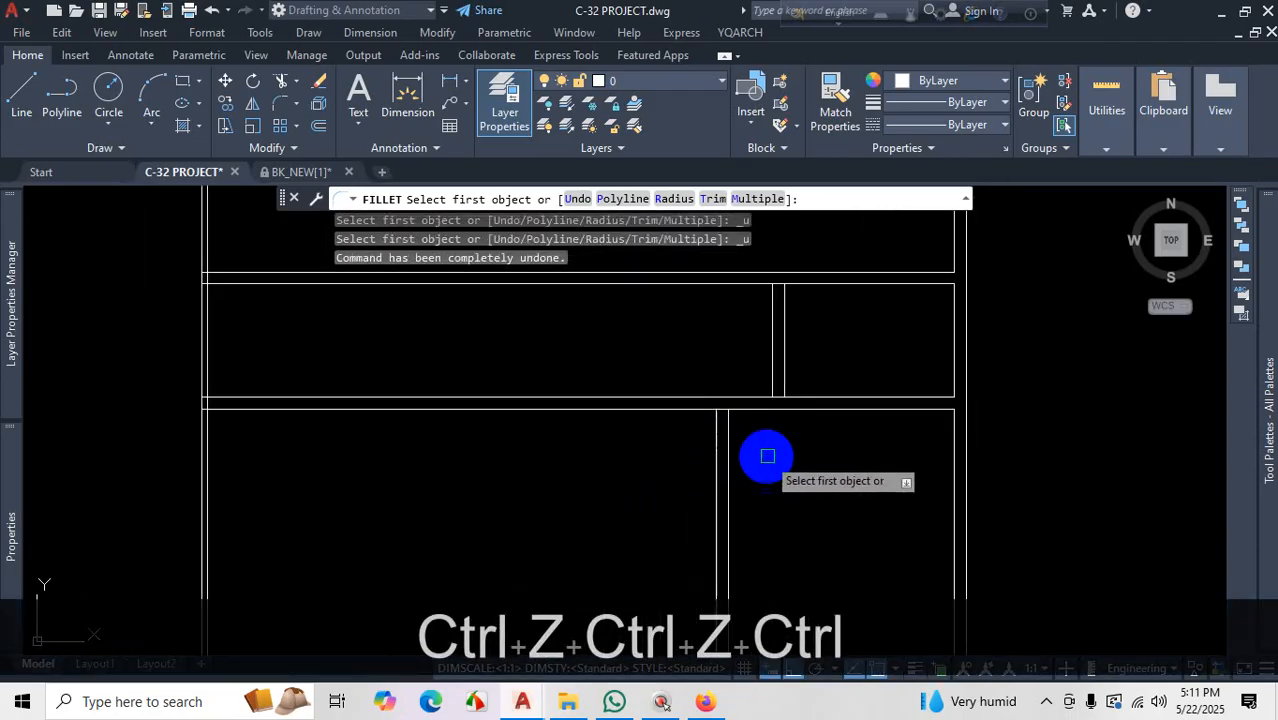
{"action": "key", "text": "Escape"}
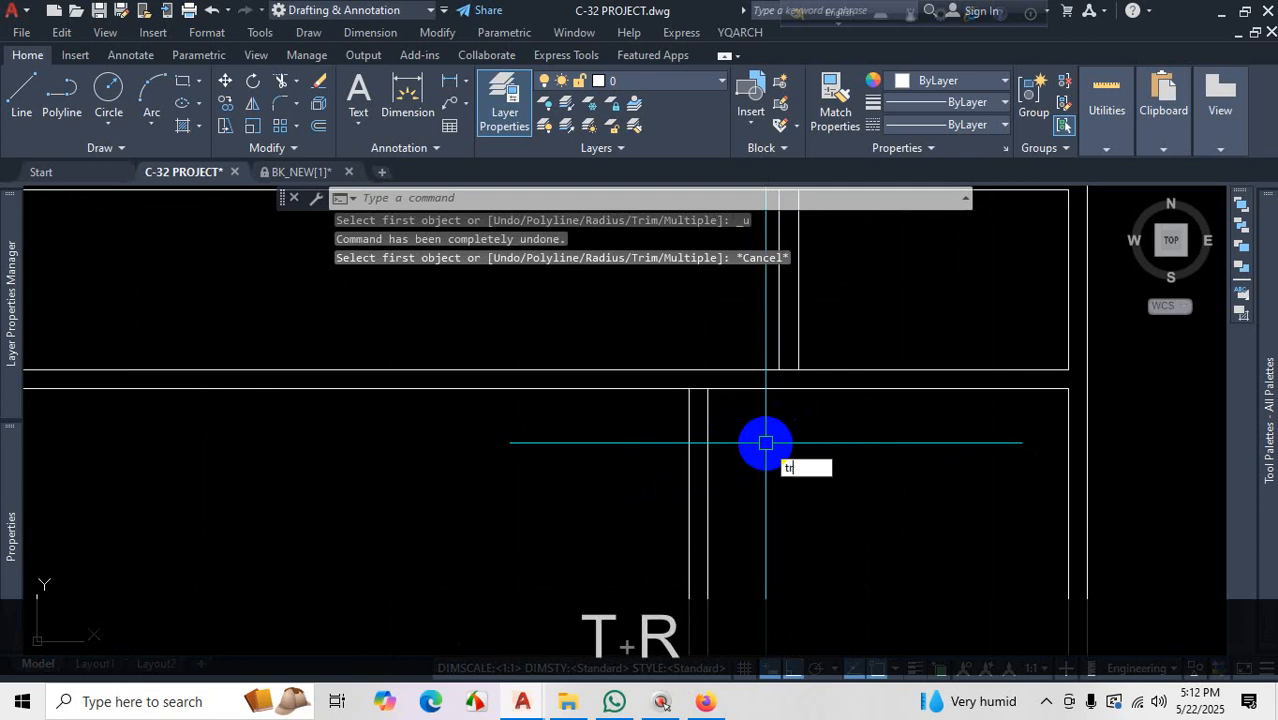
Trim the surplus horizontal wall lines beside the kitchen and extend its outer vertical wall line to form a closed corner
{"action": "type", "text": "tr"}
{"action": "key", "text": "Return"}
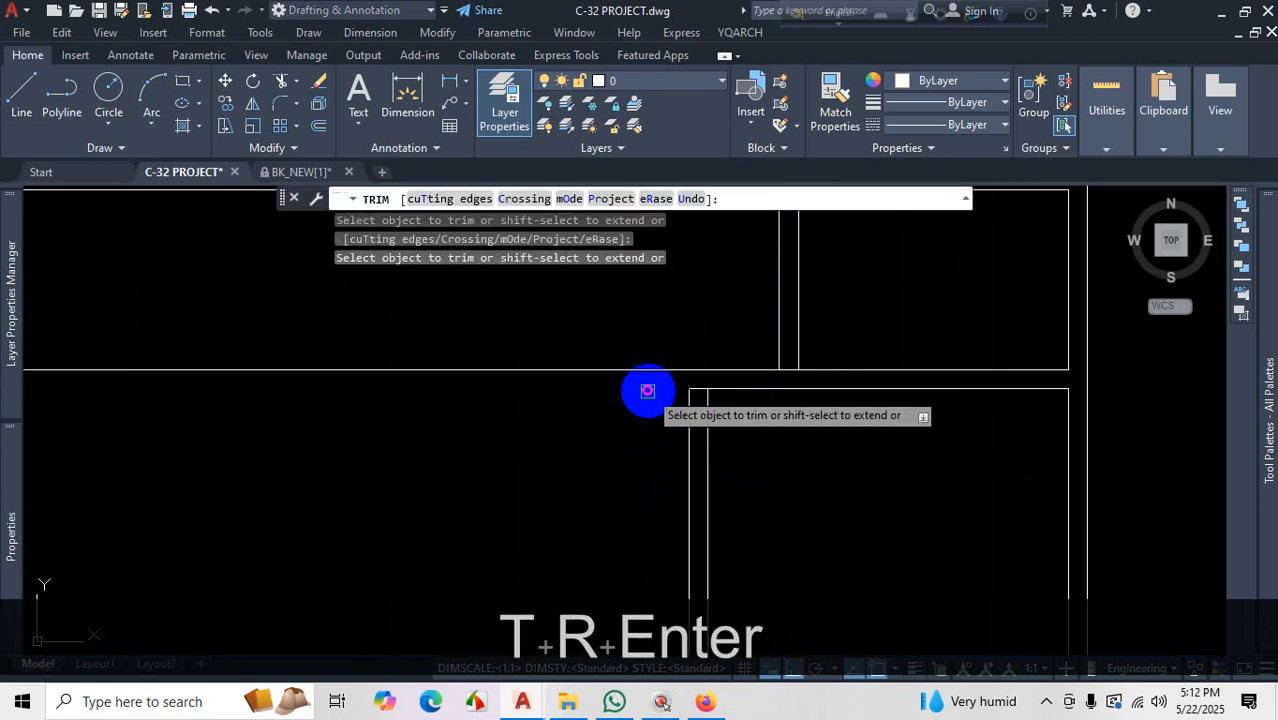
{"action": "scroll", "coordinate": [710, 378], "scroll_direction": "up", "scroll_amount": 2}
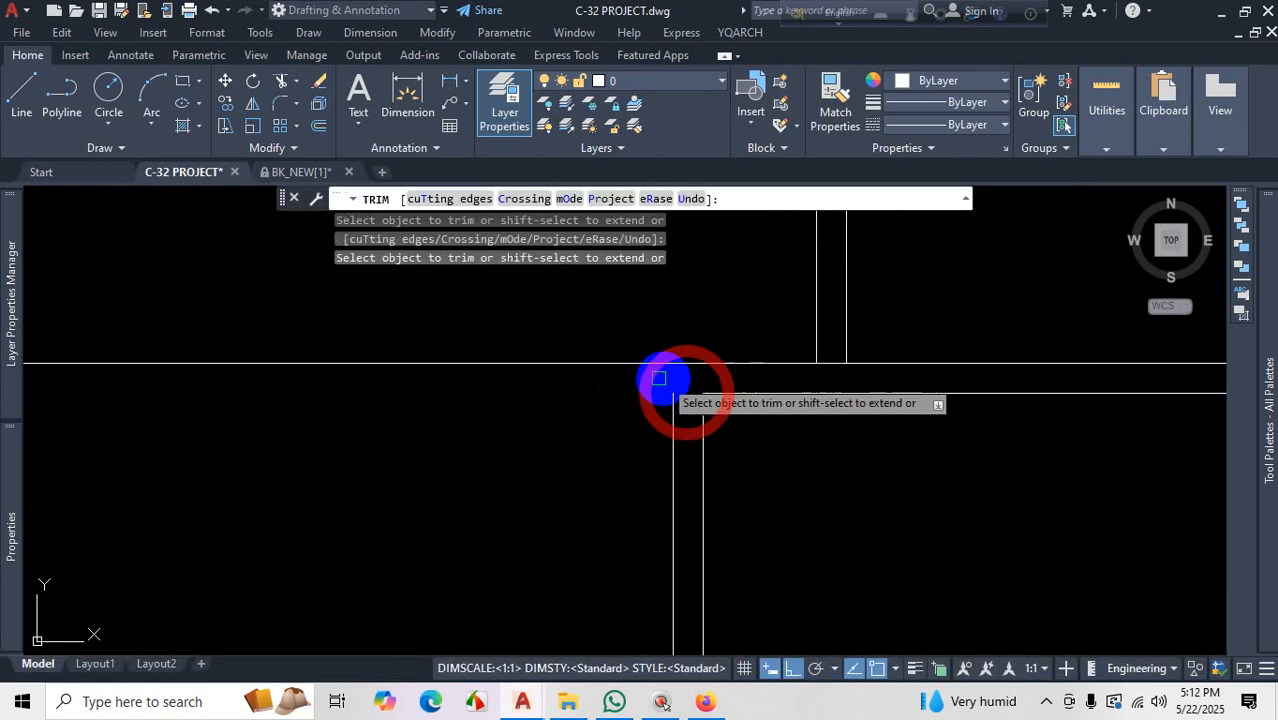
{"action": "scroll", "coordinate": [878, 508], "scroll_direction": "down", "scroll_amount": 2}
{"action": "scroll", "coordinate": [878, 508], "scroll_direction": "down", "scroll_amount": 1}
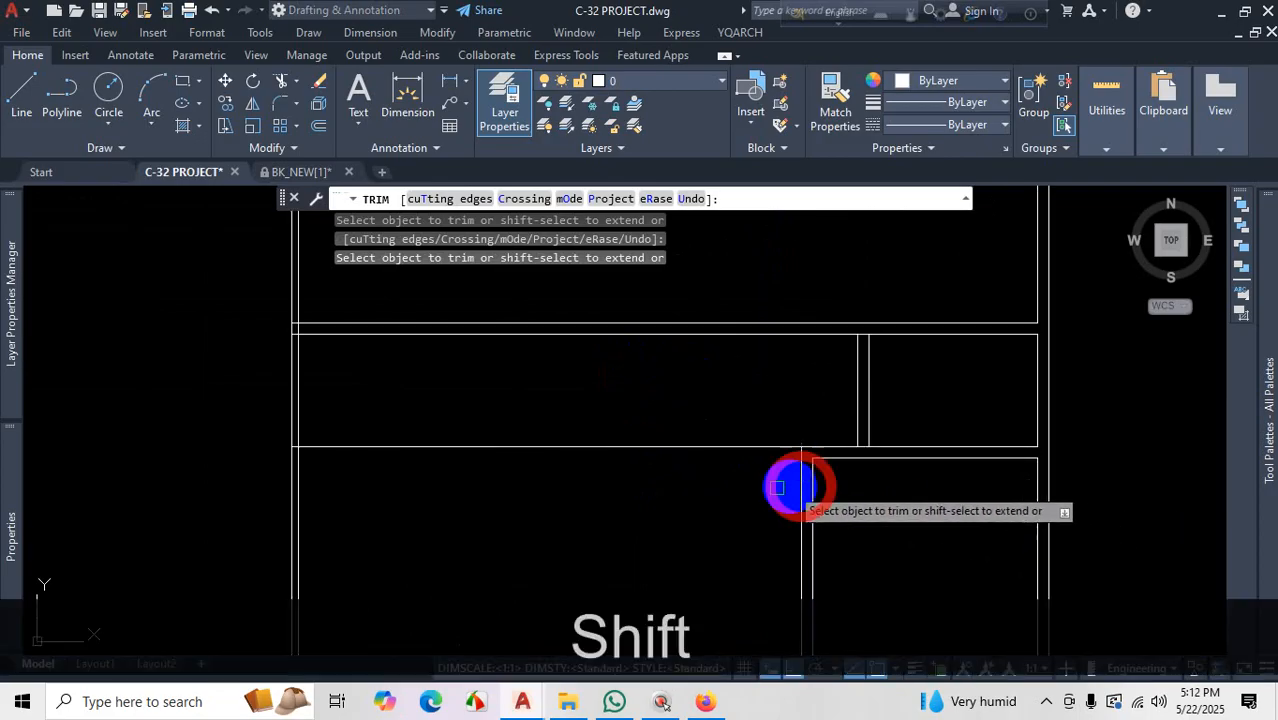
{"action": "left_click", "coordinate": [673, 447]}
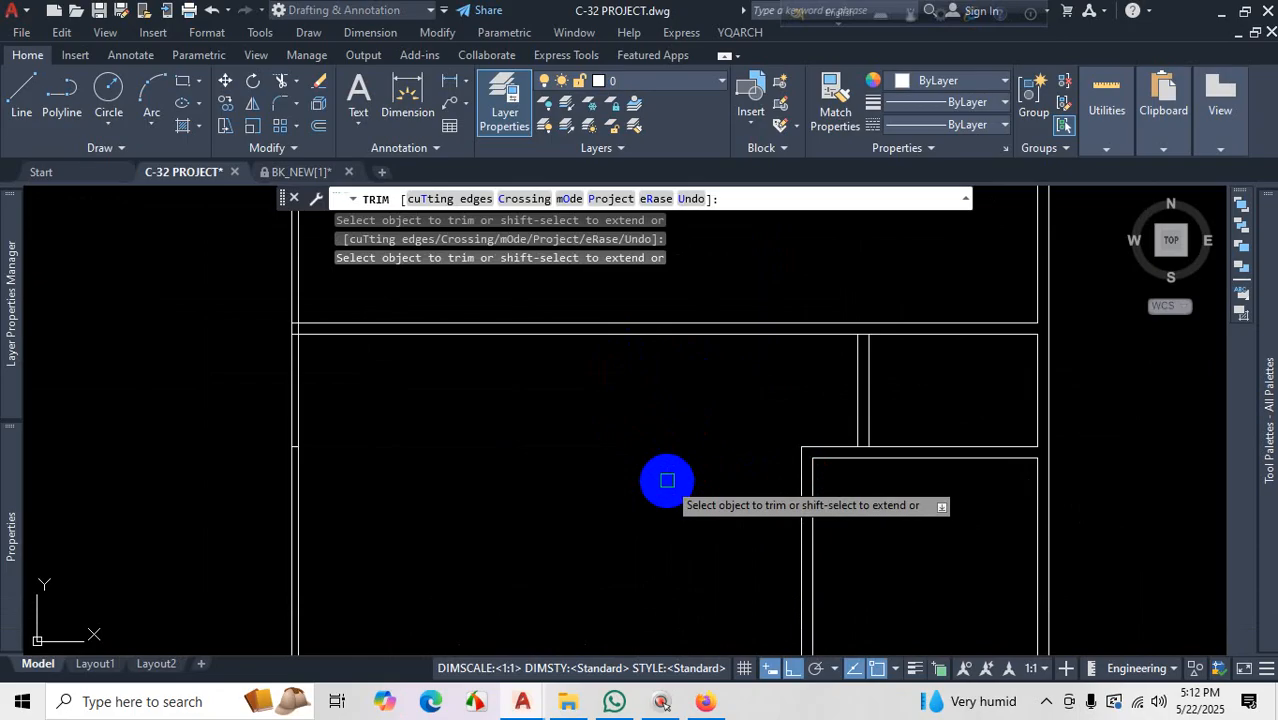
{"action": "key", "text": "Escape"}
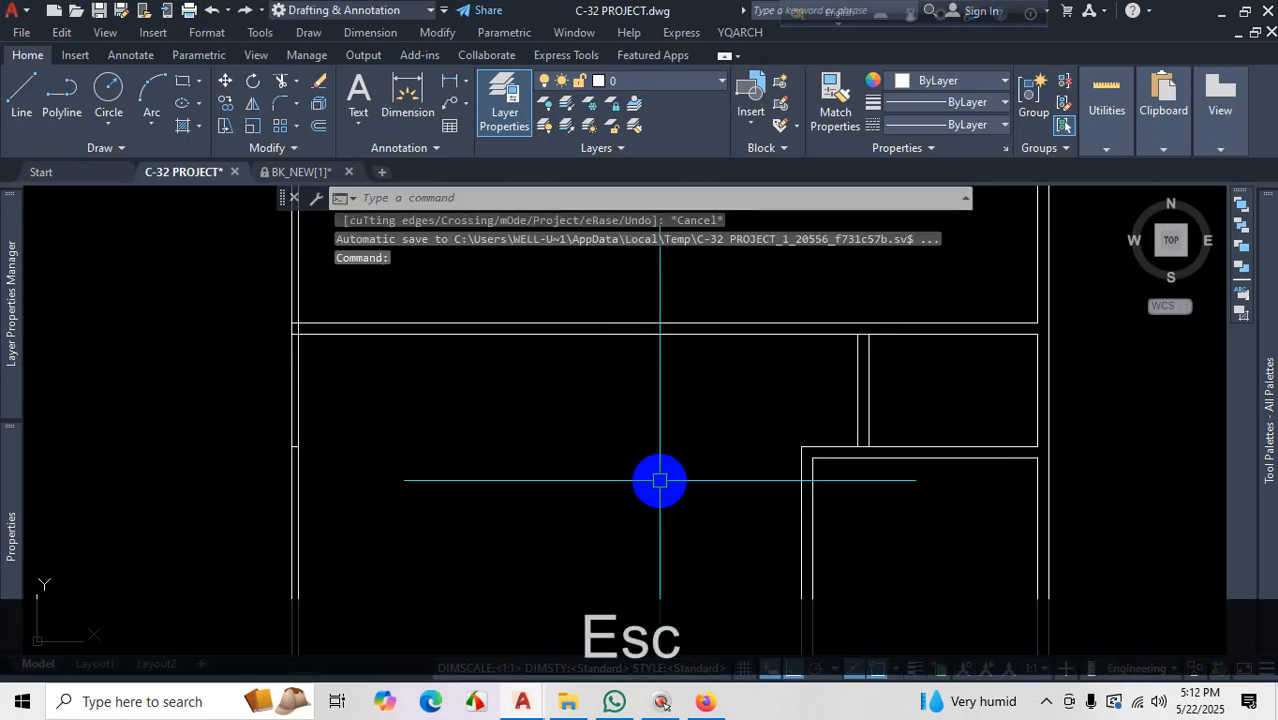
{"action": "scroll", "coordinate": [659, 481], "scroll_direction": "down", "scroll_amount": 5}
{"action": "scroll", "coordinate": [870, 454], "scroll_direction": "up", "scroll_amount": 3}
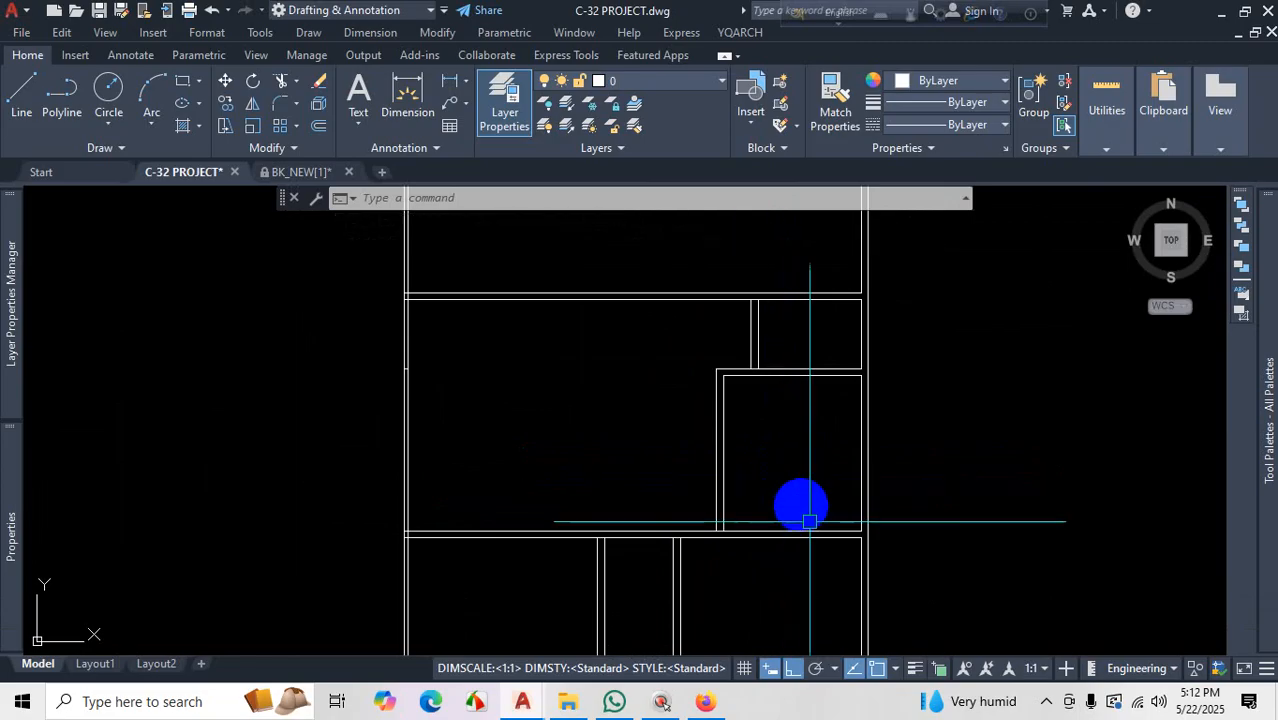
Switch to the reference floor plan PDF in Firefox and examine the wall layout between the dining space, common bath and kitchen
{"action": "left_click", "coordinate": [704, 702]}
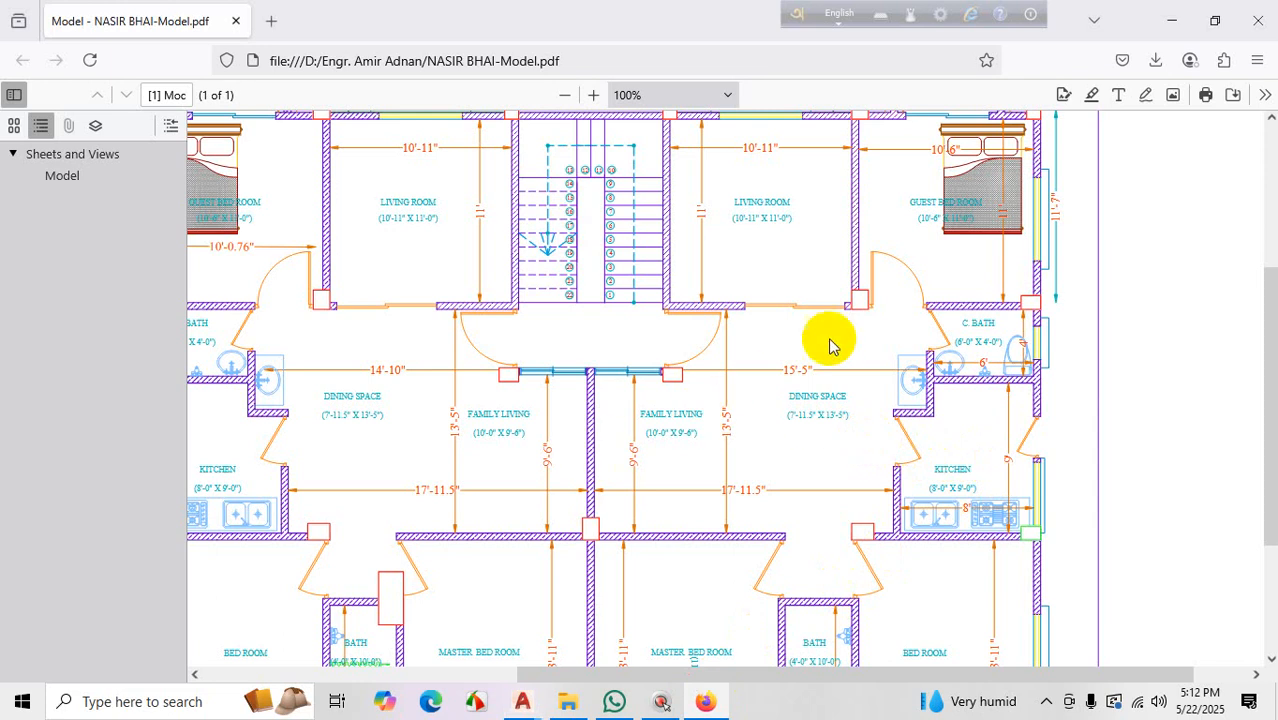
{"action": "scroll", "coordinate": [800, 388], "scroll_direction": "down", "scroll_amount": 1}
{"action": "key", "text": "ctrl+1"}
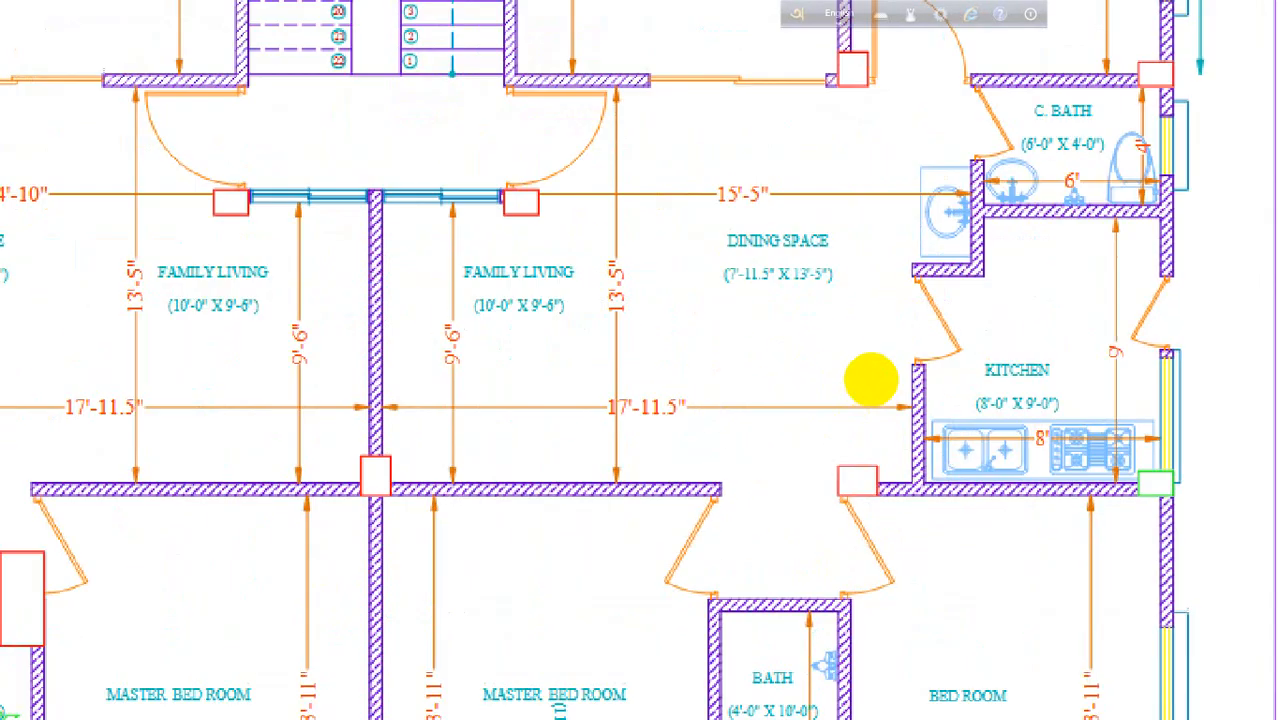
{"action": "scroll", "coordinate": [870, 378], "scroll_direction": "up", "scroll_amount": 1, "text": "ctrl"}
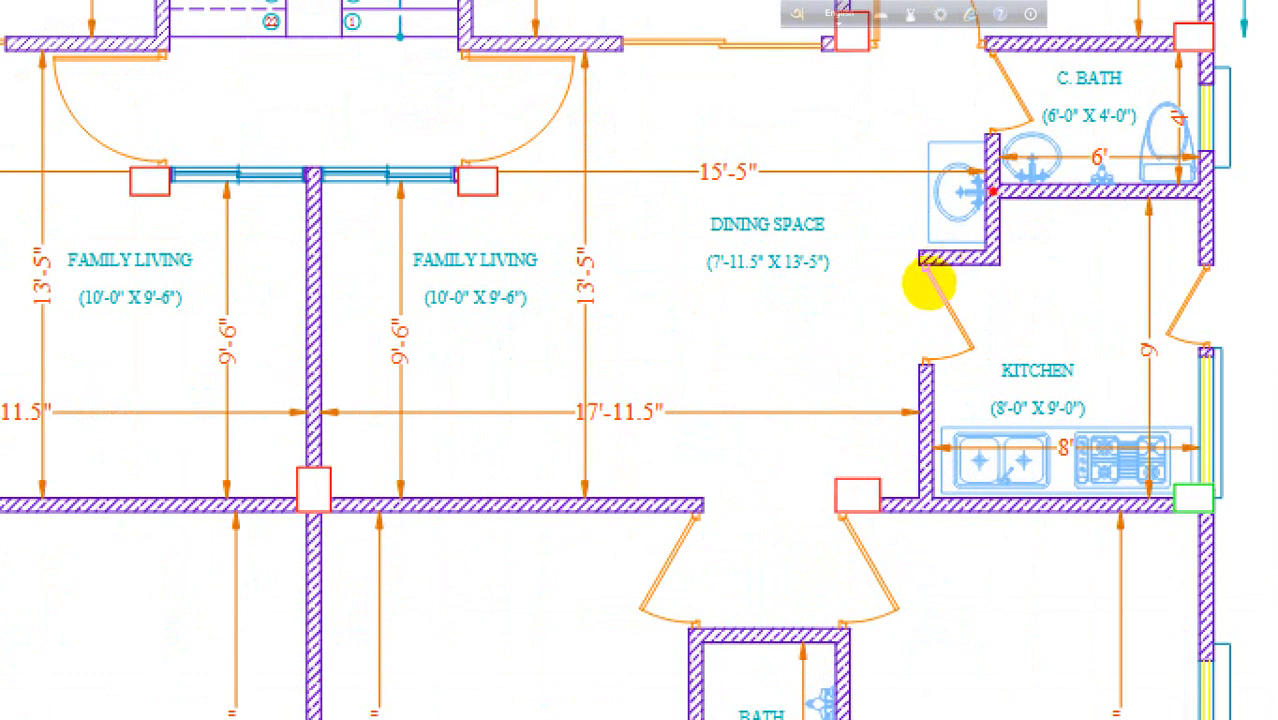
{"action": "left_click_drag", "start_coordinate": [997, 186], "coordinate": [408, 199]}
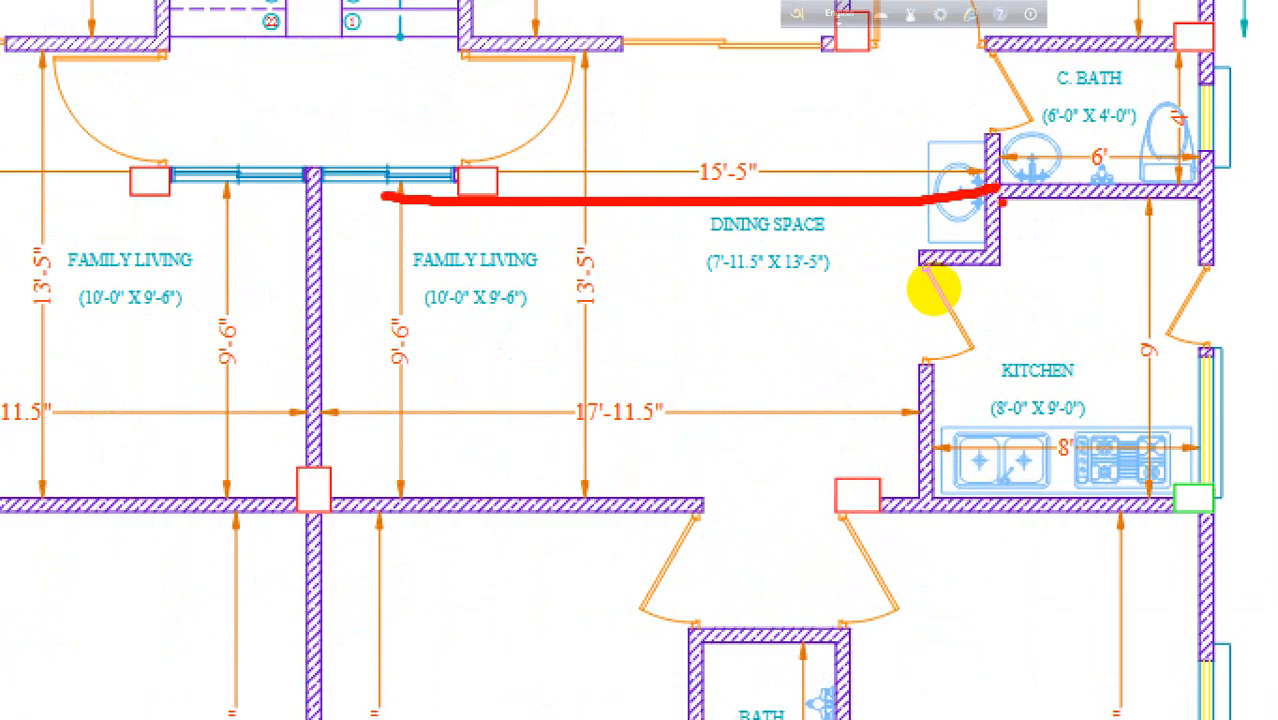
{"action": "left_click_drag", "start_coordinate": [934, 290], "coordinate": [546, 303]}
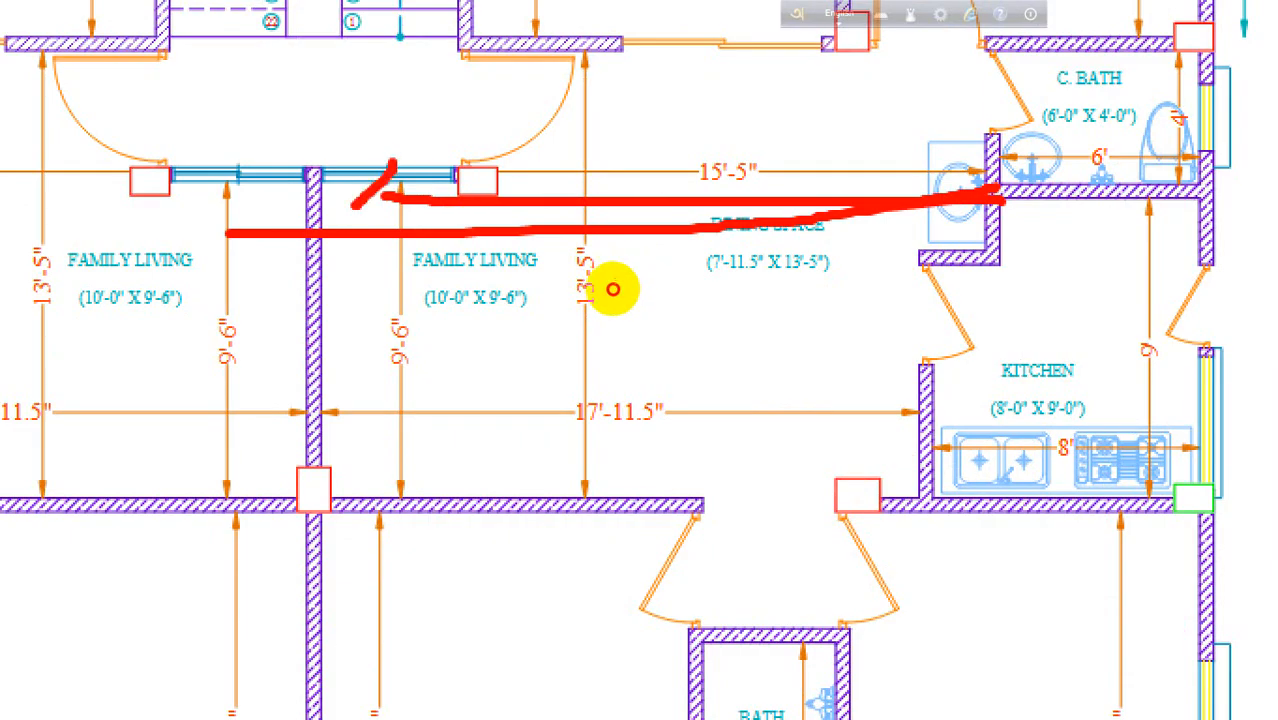
{"action": "left_click_drag", "start_coordinate": [615, 263], "coordinate": [639, 287]}
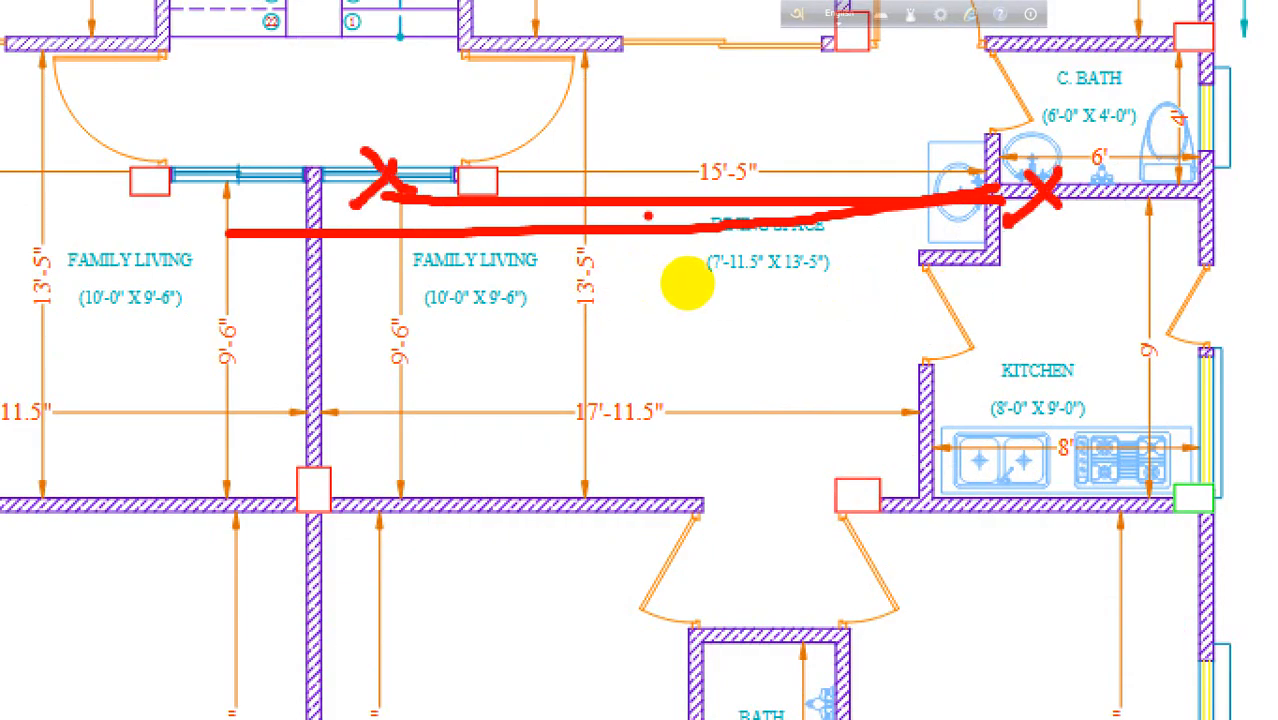
{"action": "key", "text": "Escape"}
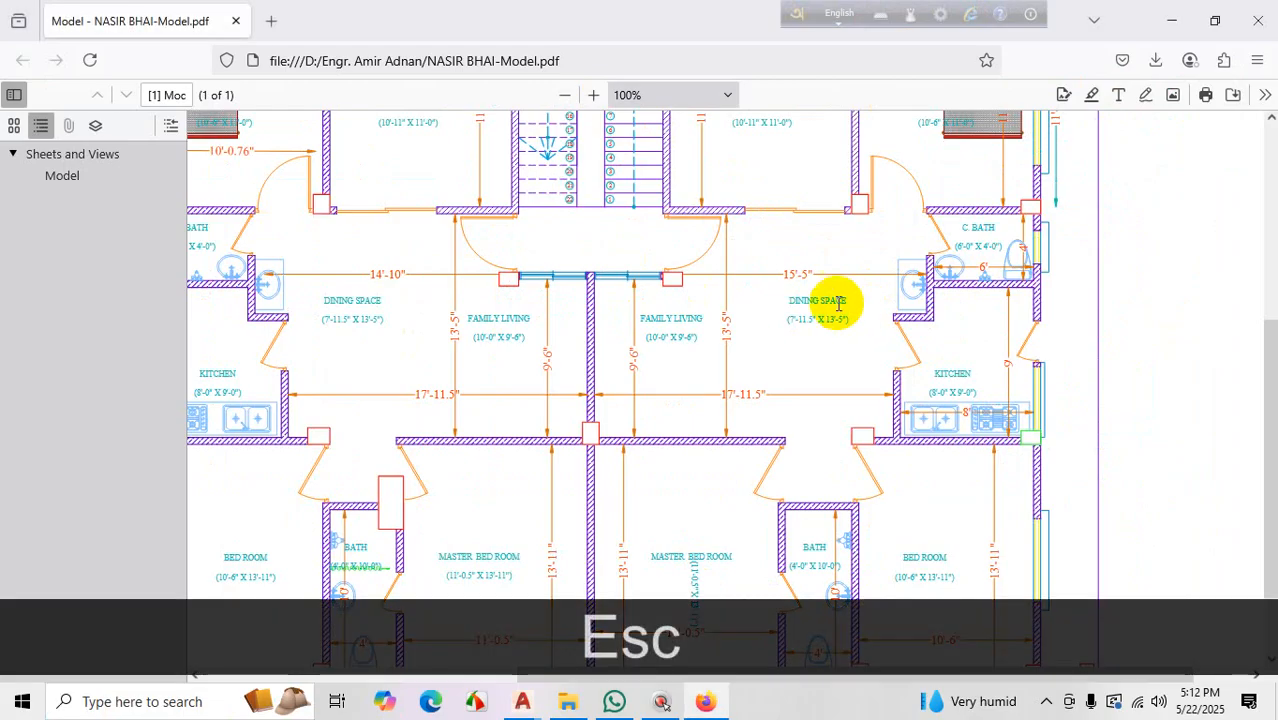
Examine the guest bedroom's outer wall, width dimension and dividing wall on the reference plan
{"action": "scroll", "coordinate": [890, 292], "scroll_direction": "up", "scroll_amount": 4}
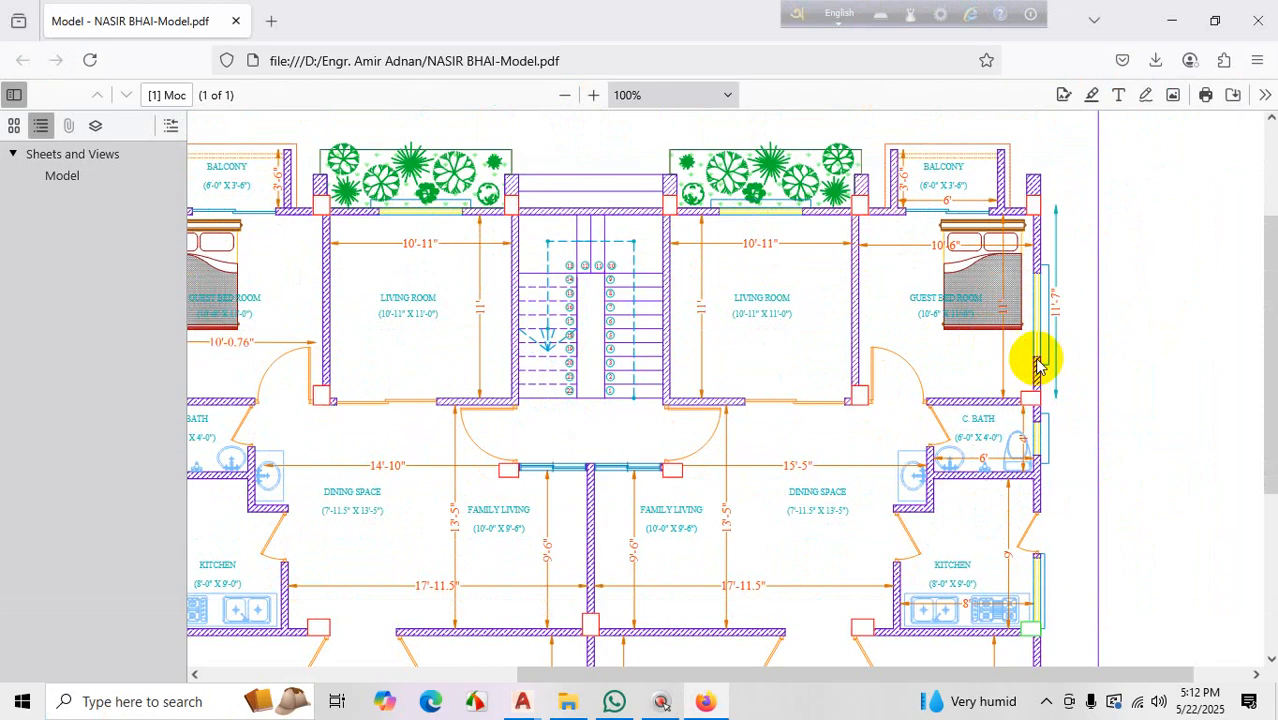
{"action": "key", "text": "ctrl+1"}
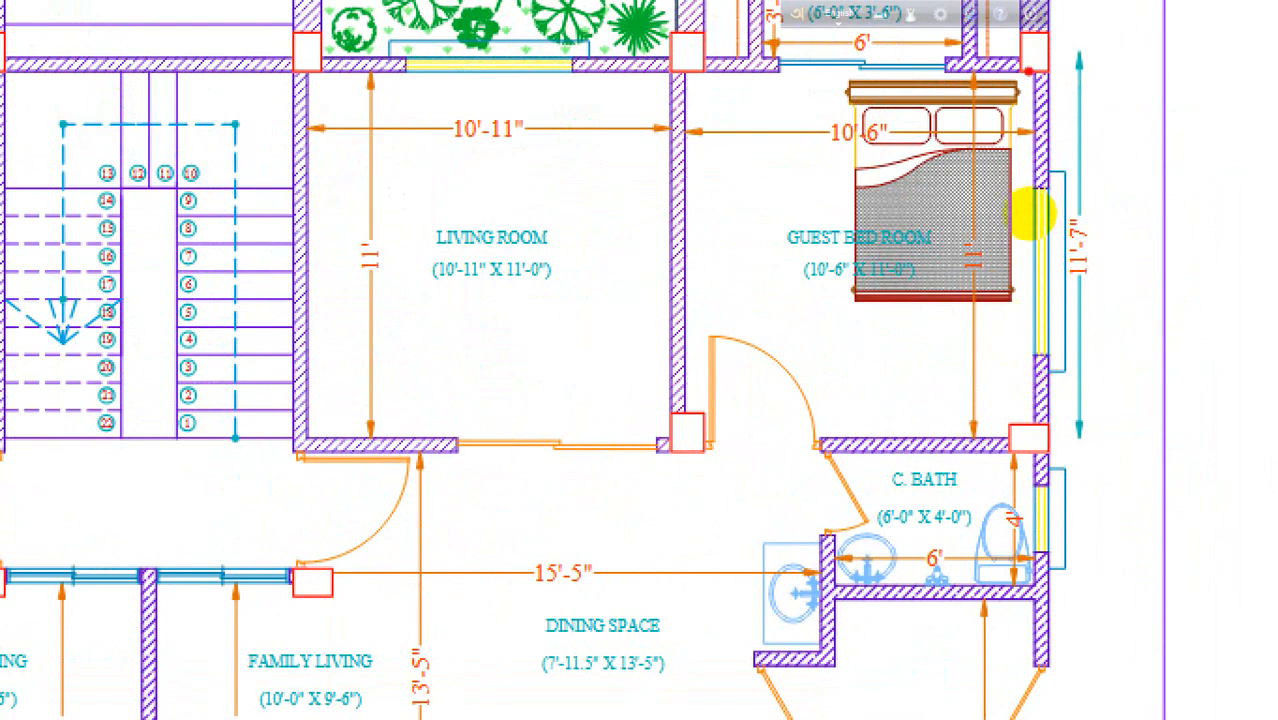
{"action": "left_click_drag", "start_coordinate": [1028, 70], "coordinate": [1035, 238]}
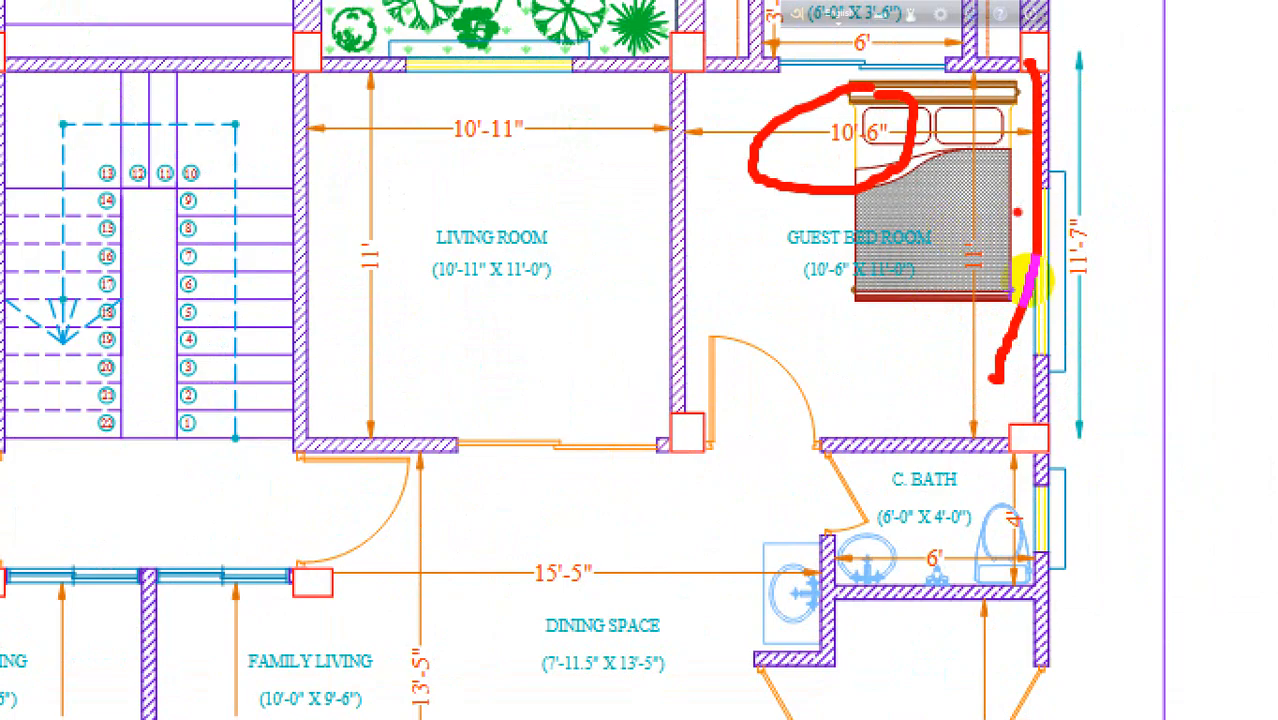
{"action": "mouse_move", "coordinate": [1077, 415]}
{"action": "left_mouse_down"}
{"action": "mouse_move", "coordinate": [1003, 463]}
{"action": "mouse_move", "coordinate": [1087, 466]}
{"action": "left_mouse_up"}
{"action": "left_click_drag", "start_coordinate": [1034, 246], "coordinate": [726, 258]}
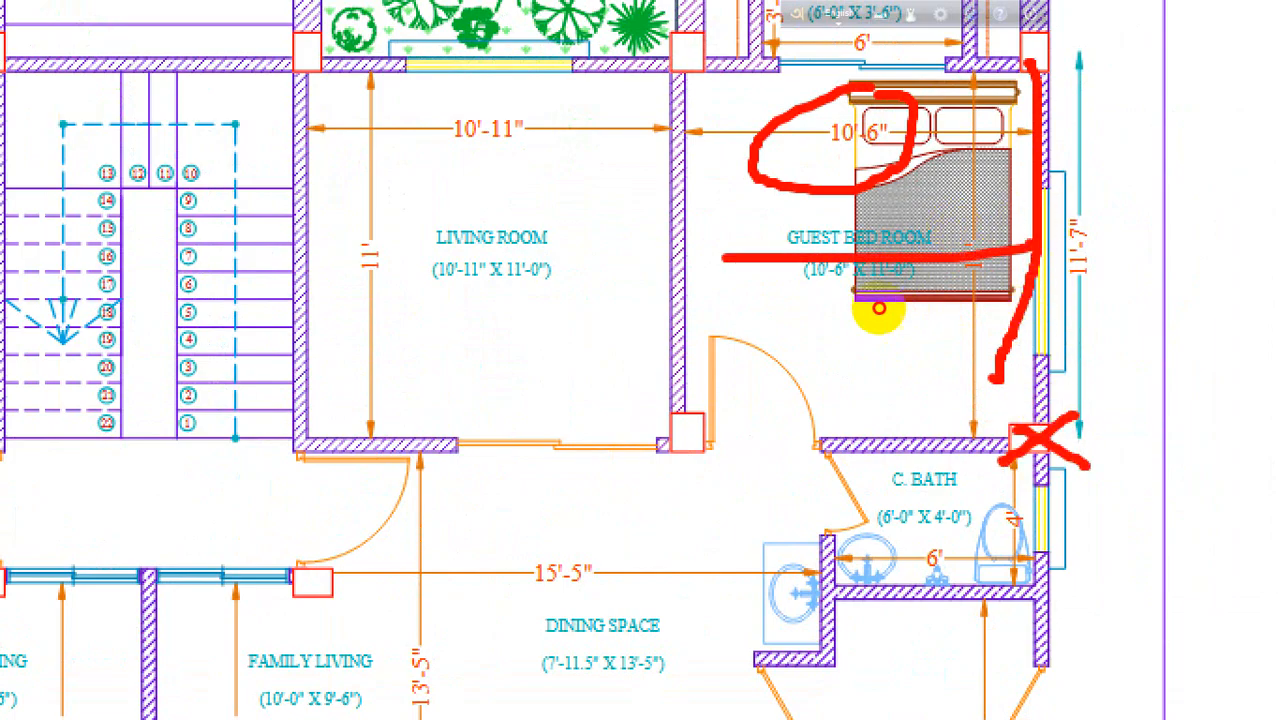
{"action": "left_click_drag", "start_coordinate": [664, 160], "coordinate": [672, 258]}
{"action": "key", "text": "Escape"}
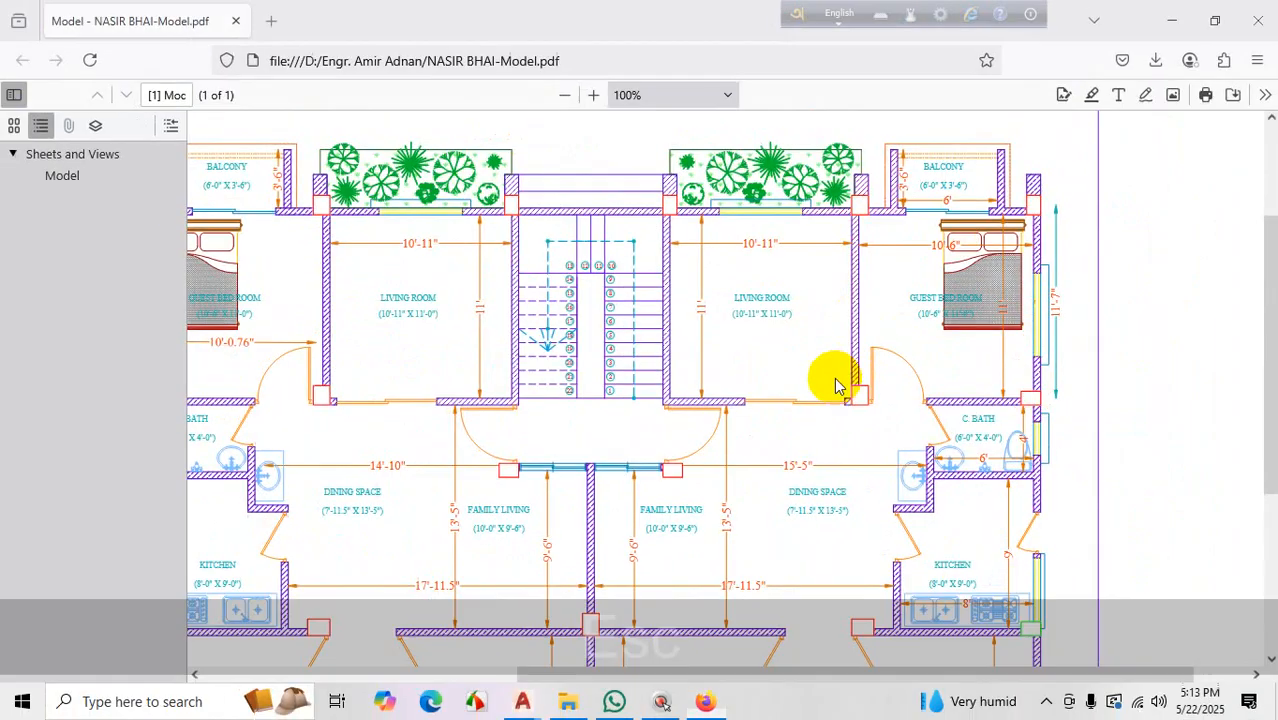
Switch back to C-32 PROJECT.dwg in AutoCAD and offset the top room's inner right wall line 10'6 into the room
{"action": "left_click", "coordinate": [527, 700]}
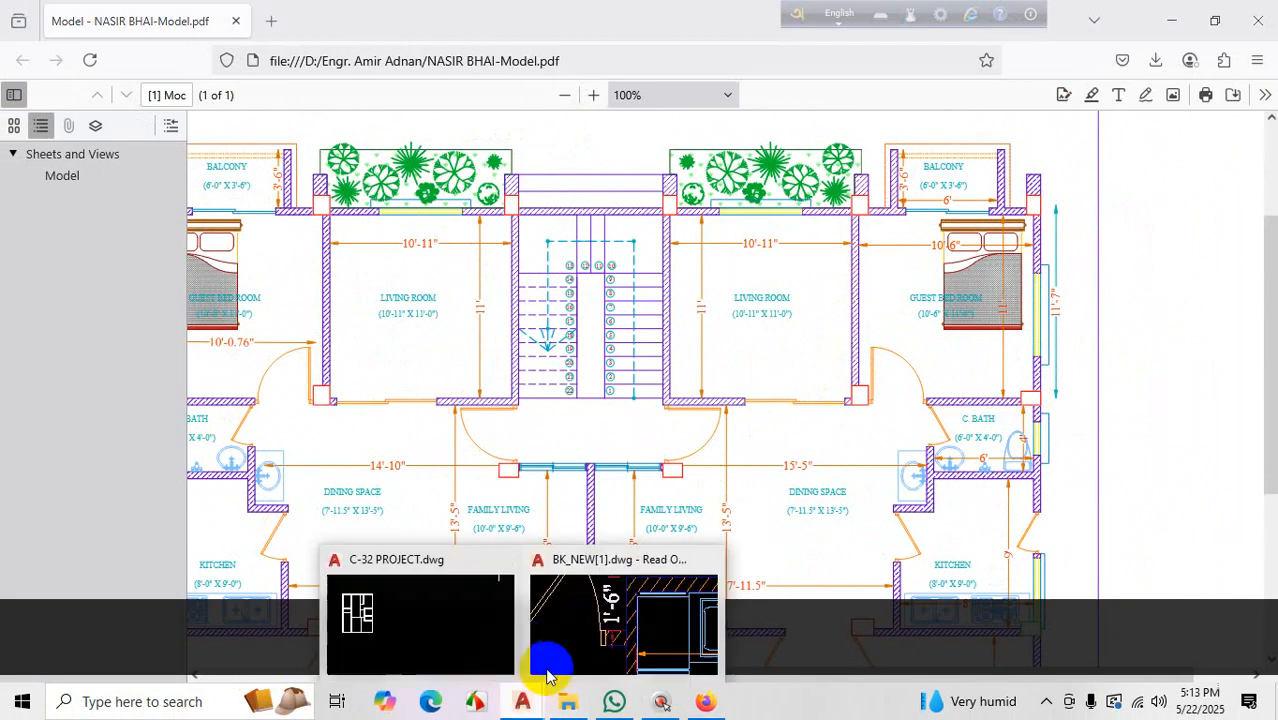
{"action": "left_click", "coordinate": [428, 619]}
{"action": "scroll", "coordinate": [762, 420], "scroll_direction": "up", "scroll_amount": 5}
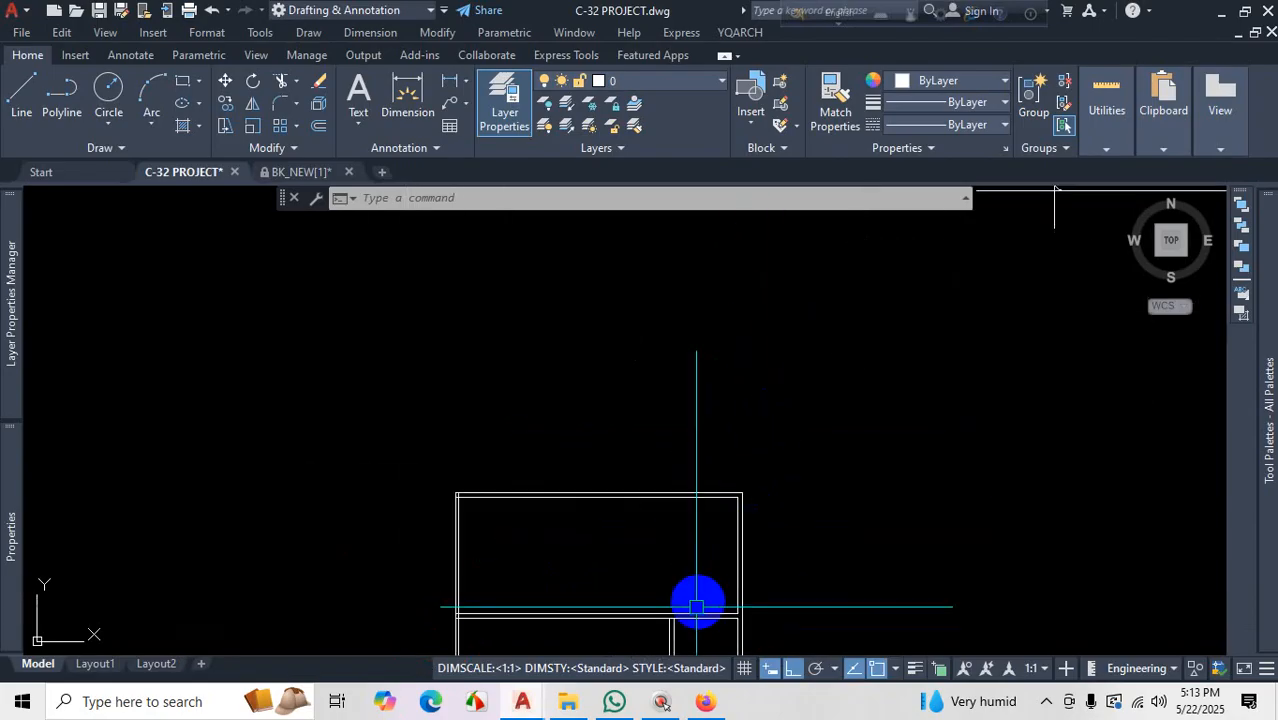
{"action": "scroll", "coordinate": [696, 596], "scroll_direction": "down", "scroll_amount": 5}
{"action": "scroll", "coordinate": [708, 508], "scroll_direction": "up", "scroll_amount": 5}
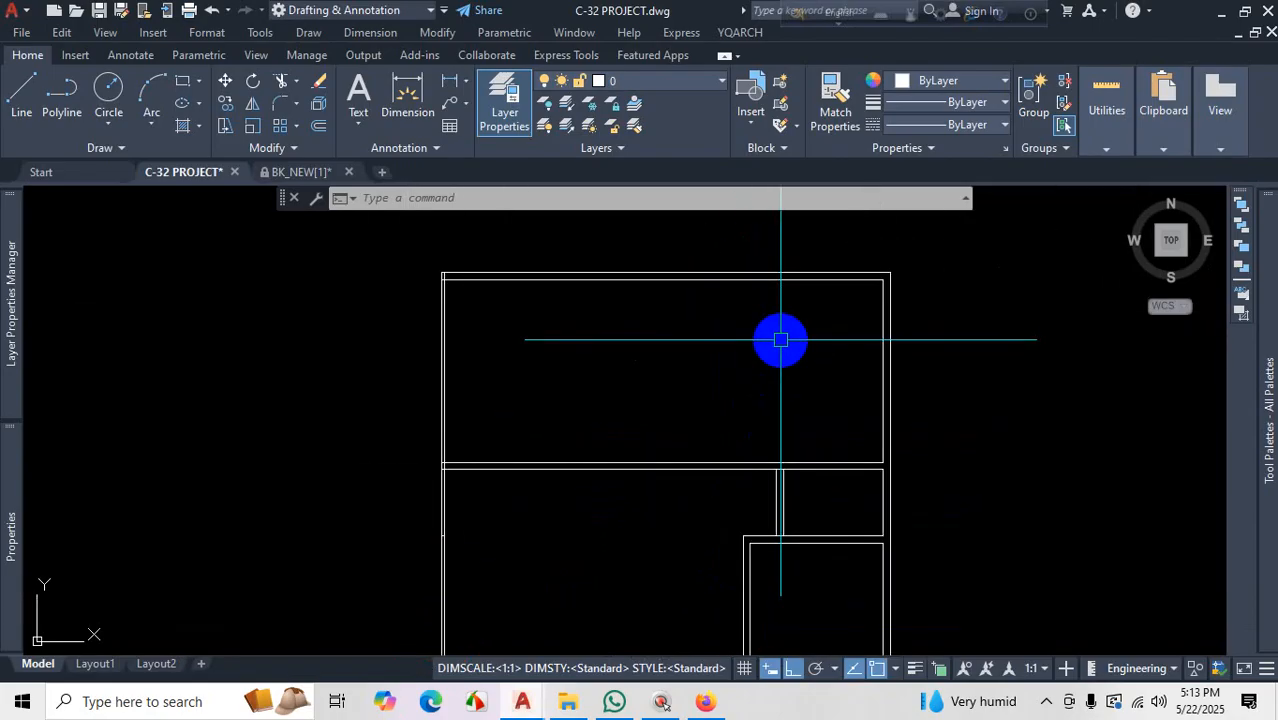
{"action": "type", "text": "o"}
{"action": "key", "text": "Return"}
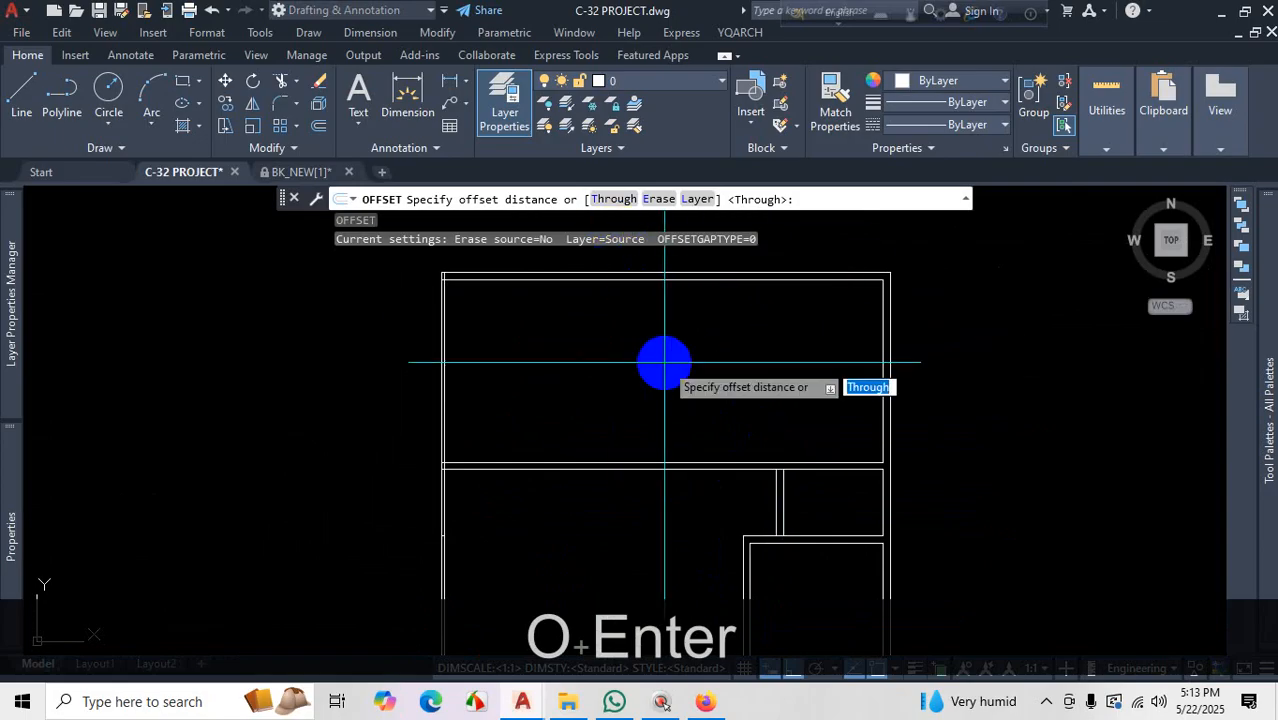
{"action": "key", "text": "Return"}
{"action": "scroll", "coordinate": [880, 385], "scroll_direction": "up", "scroll_amount": 2}
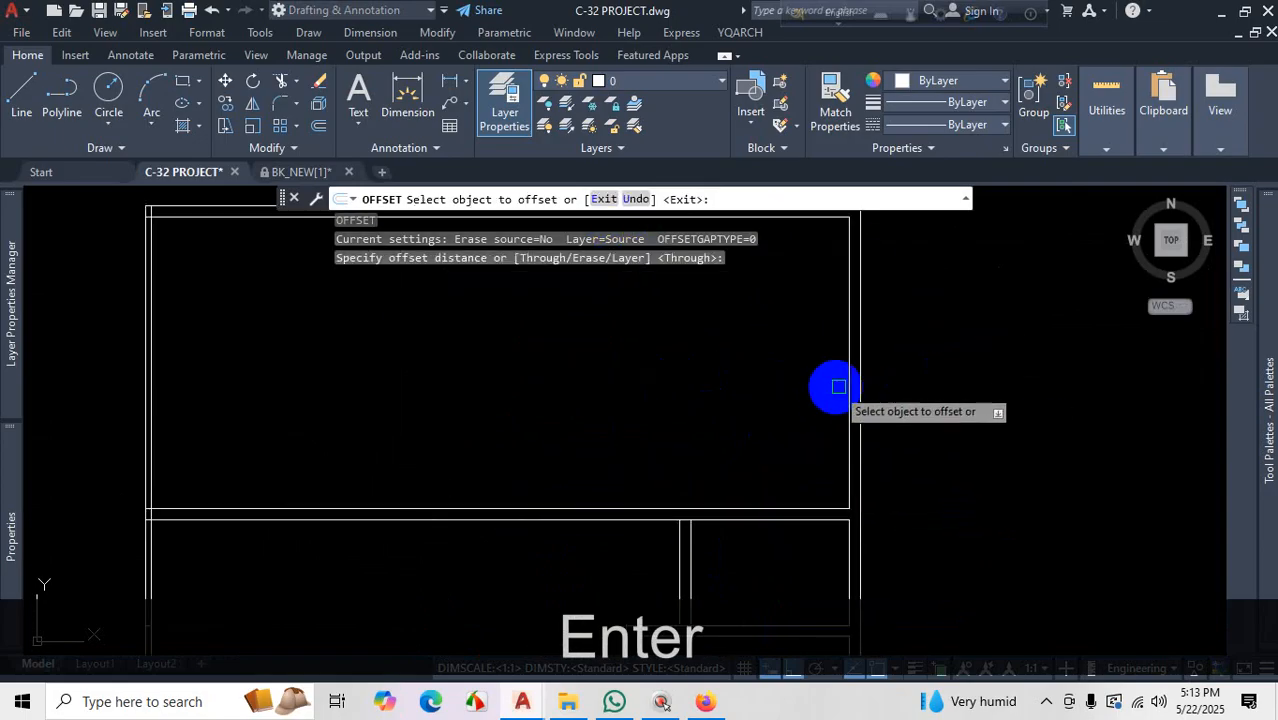
{"action": "left_click", "coordinate": [846, 384]}
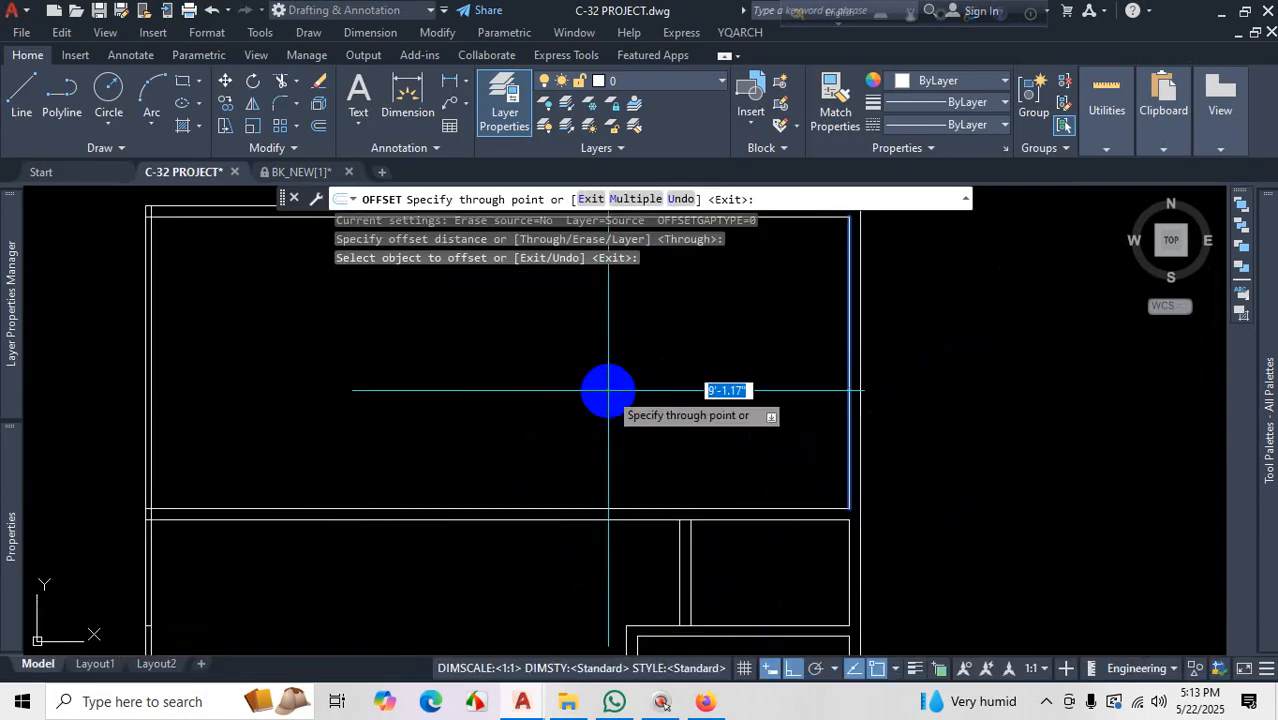
{"action": "type", "text": "10'6"}
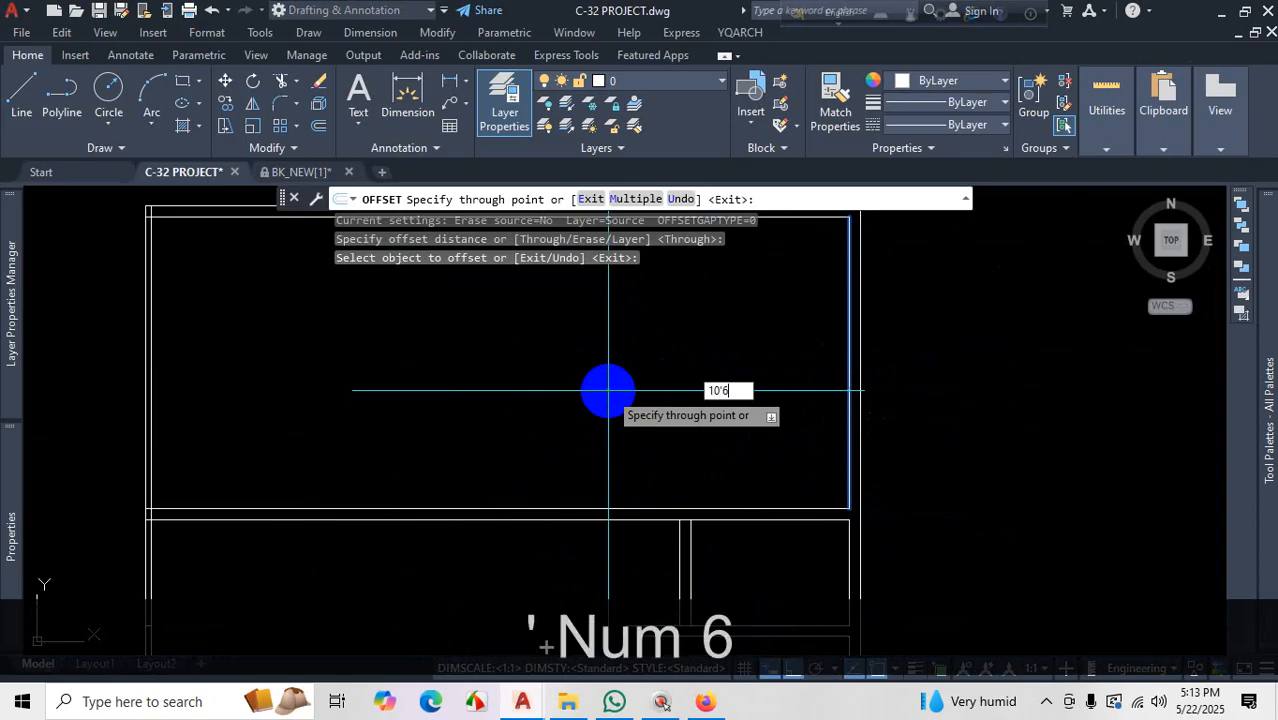
{"action": "key", "text": "Return"}
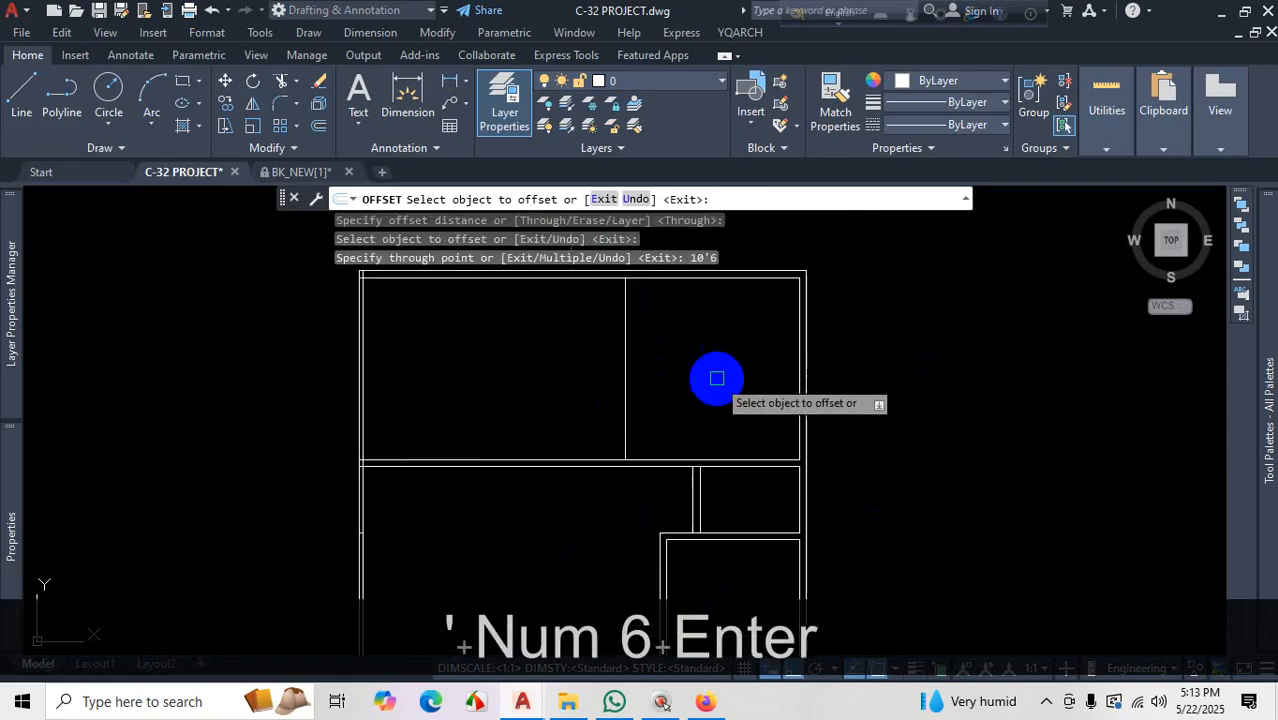
Offset the new guest bedroom partition line by 5 towards the living room to give the wall its thickness
{"action": "scroll", "coordinate": [613, 399], "scroll_direction": "up", "scroll_amount": 2}
{"action": "left_click", "coordinate": [763, 350]}
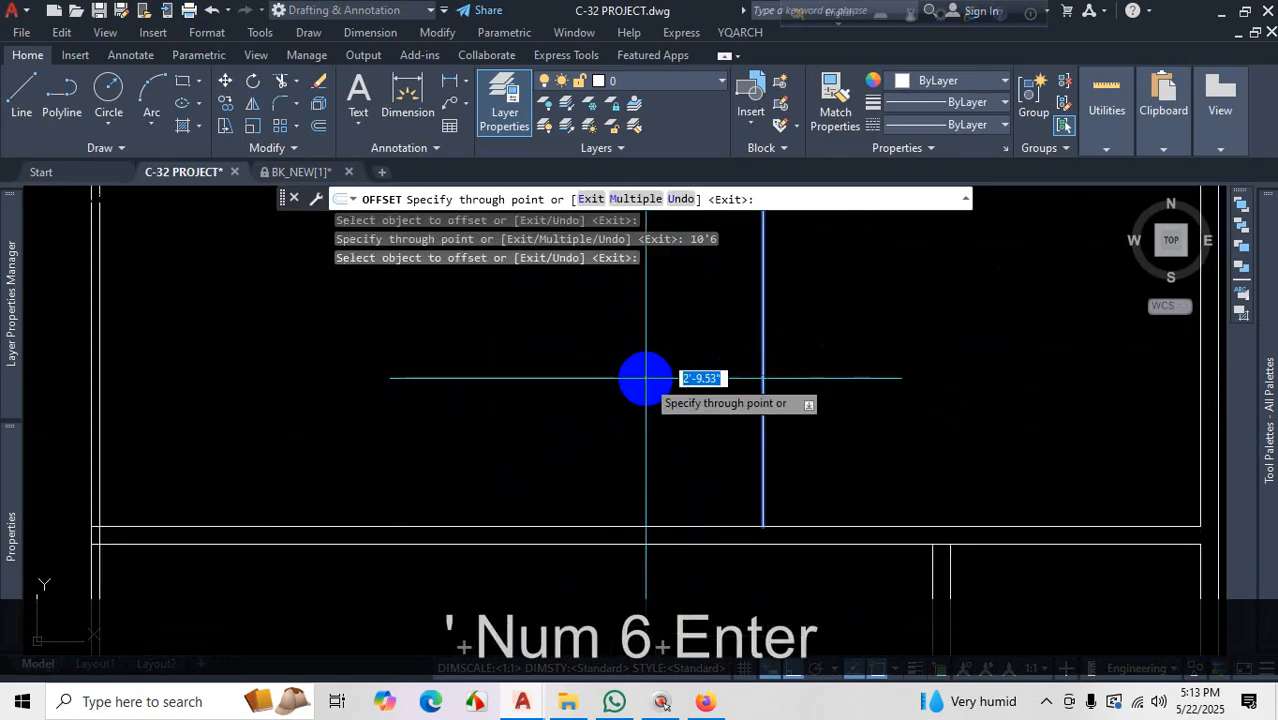
{"action": "type", "text": "5"}
{"action": "key", "text": "Return"}
{"action": "scroll", "coordinate": [799, 450], "scroll_direction": "down", "scroll_amount": 3}
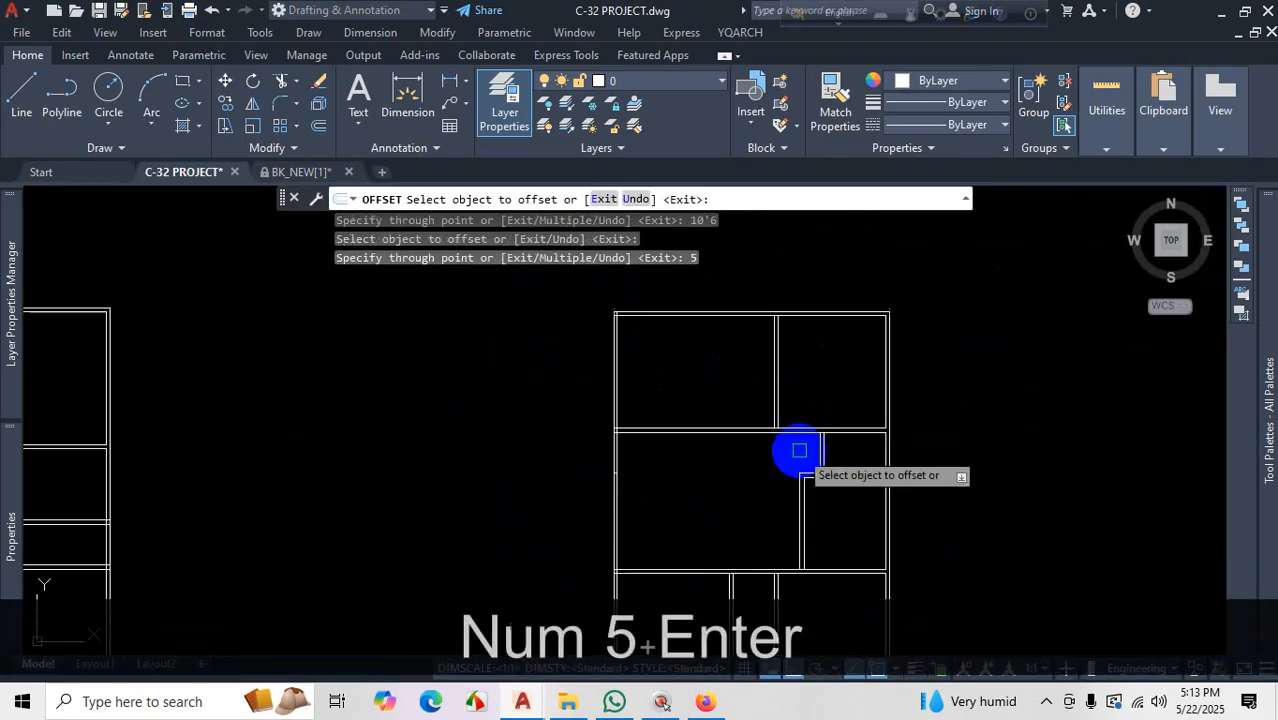
Switch to the reference floor plan PDF in Firefox and examine the width dimensions of the living room and guest bedroom
{"action": "left_click", "coordinate": [706, 700]}
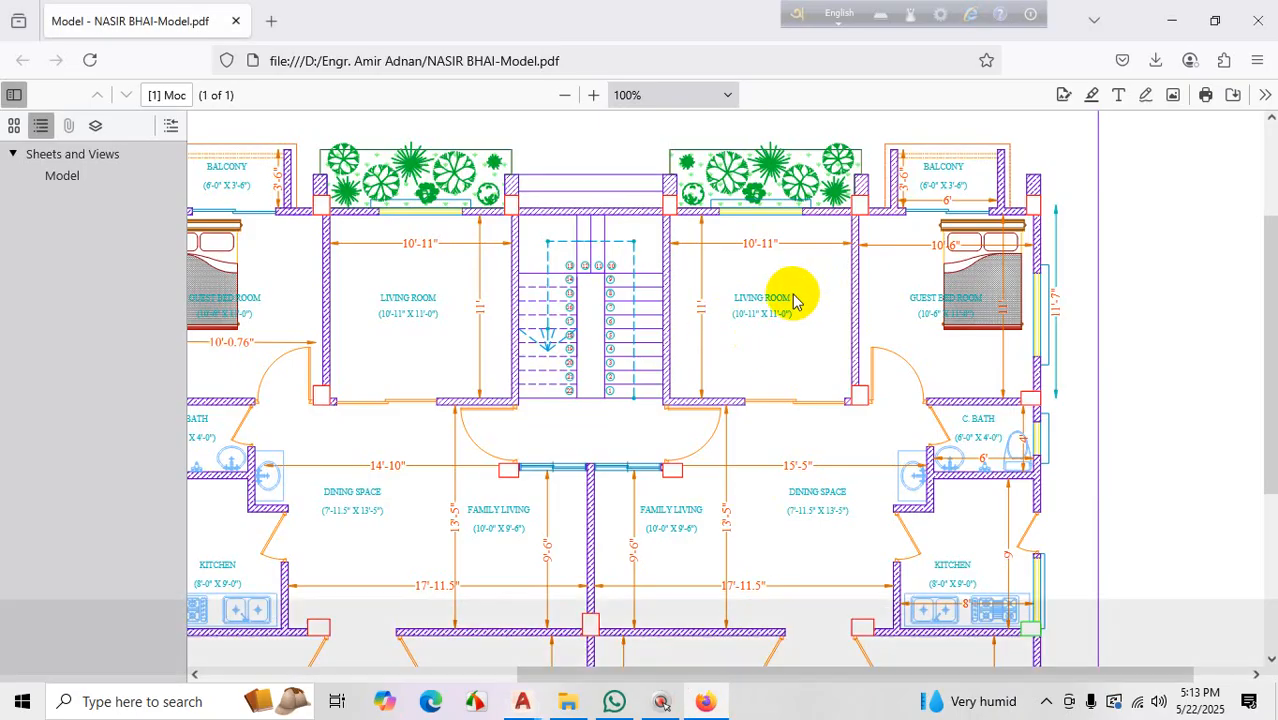
{"action": "key", "text": "ctrl+1"}
{"action": "left_click", "coordinate": [780, 287]}
{"action": "mouse_move", "coordinate": [781, 169]}
{"action": "left_mouse_down"}
{"action": "mouse_move", "coordinate": [678, 214]}
{"action": "mouse_move", "coordinate": [776, 156]}
{"action": "left_mouse_up"}
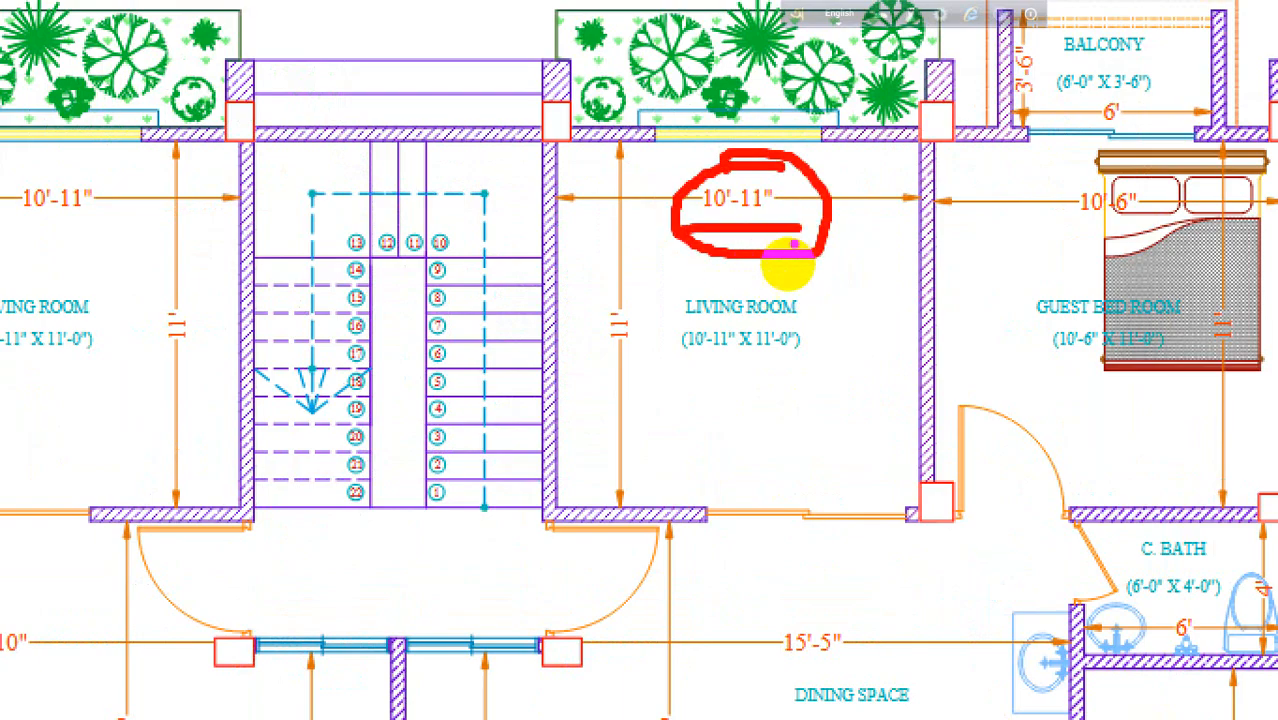
{"action": "key", "text": "Escape"}
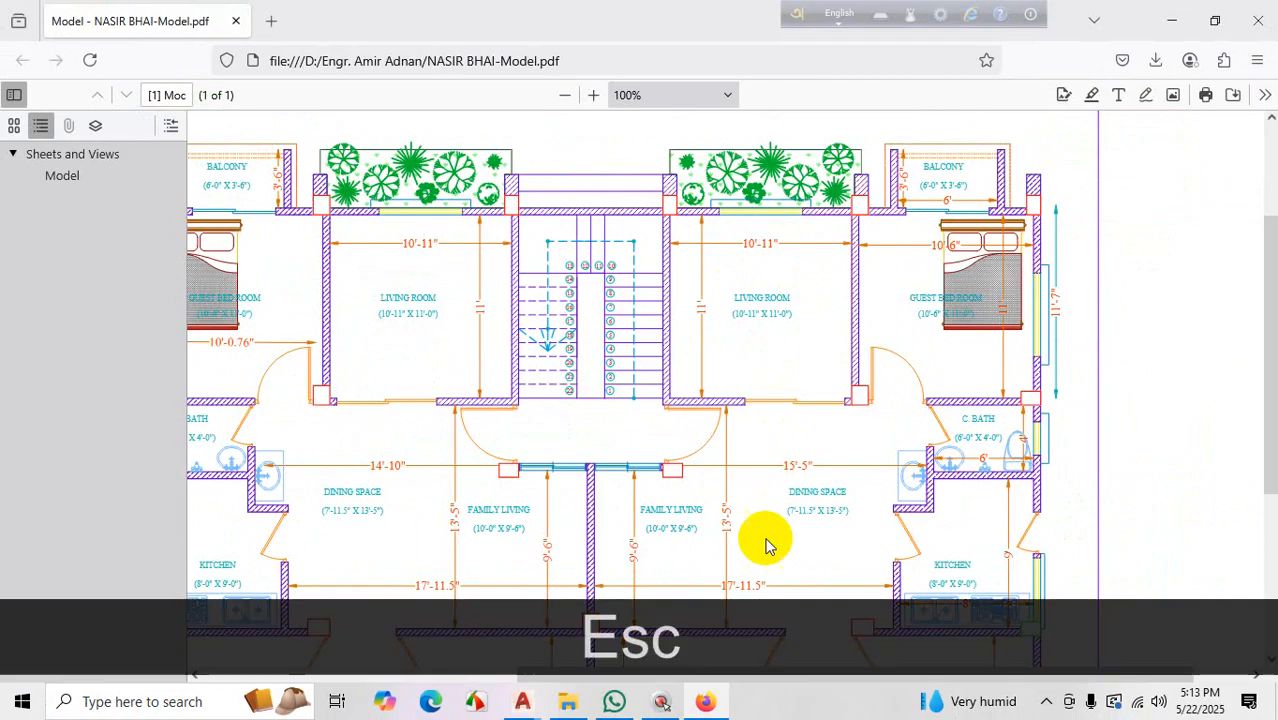
{"action": "key", "text": "ctrl+1"}
{"action": "left_click", "coordinate": [964, 245]}
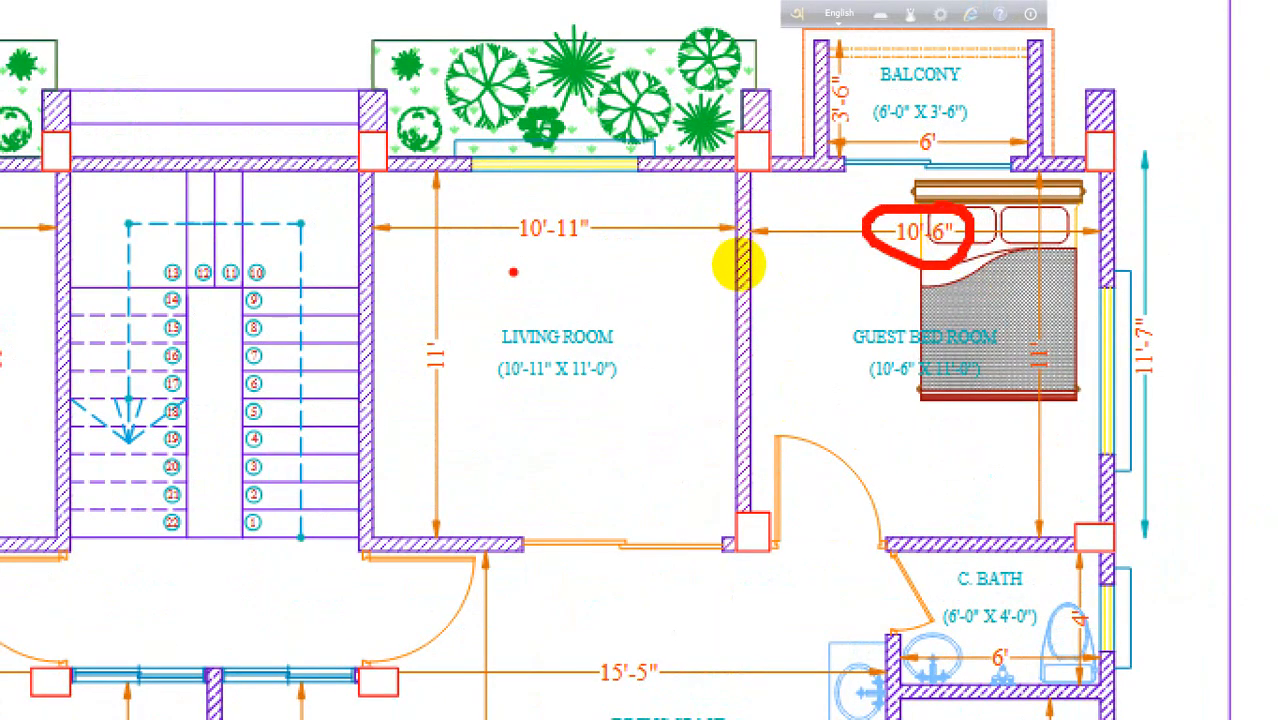
{"action": "left_click_drag", "start_coordinate": [516, 276], "coordinate": [696, 231]}
{"action": "key", "text": "Escape"}
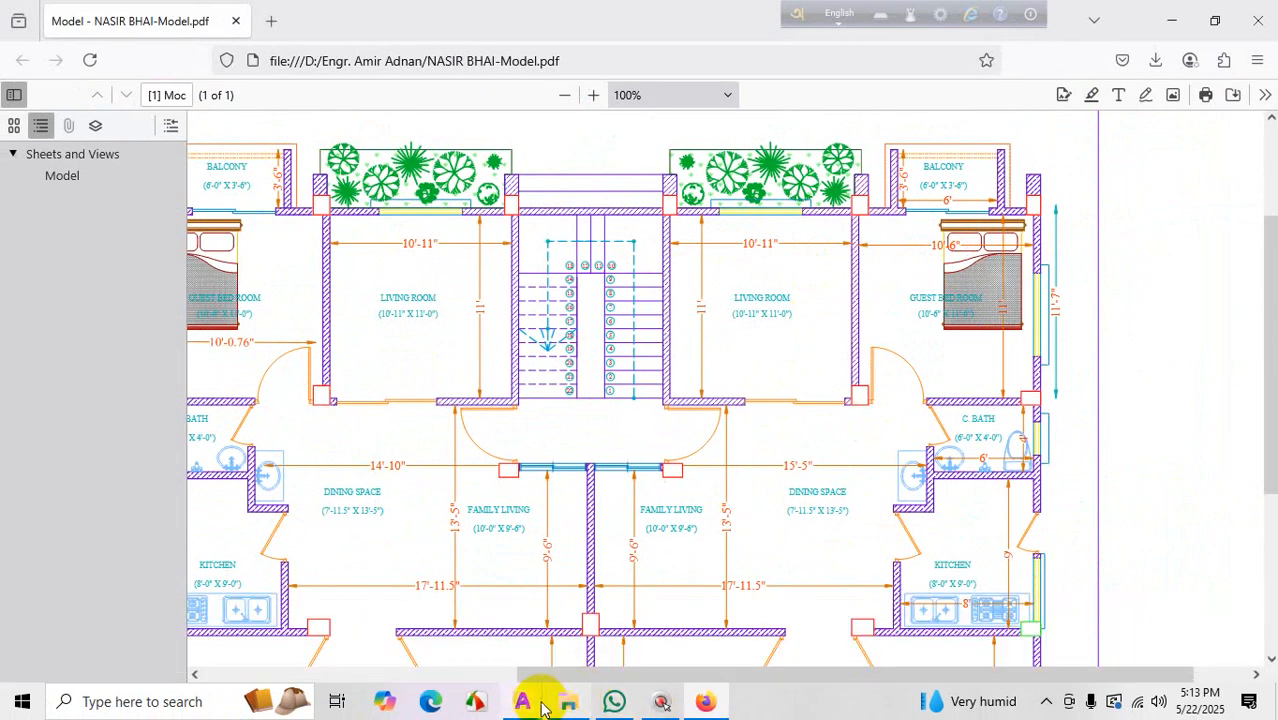
Switch back to C-32 PROJECT.dwg in AutoCAD and offset the guest bedroom partition's living-room-side line by 10'11 across the living room
{"action": "mouse_move", "coordinate": [541, 707]}
{"action": "left_click", "coordinate": [434, 619]}
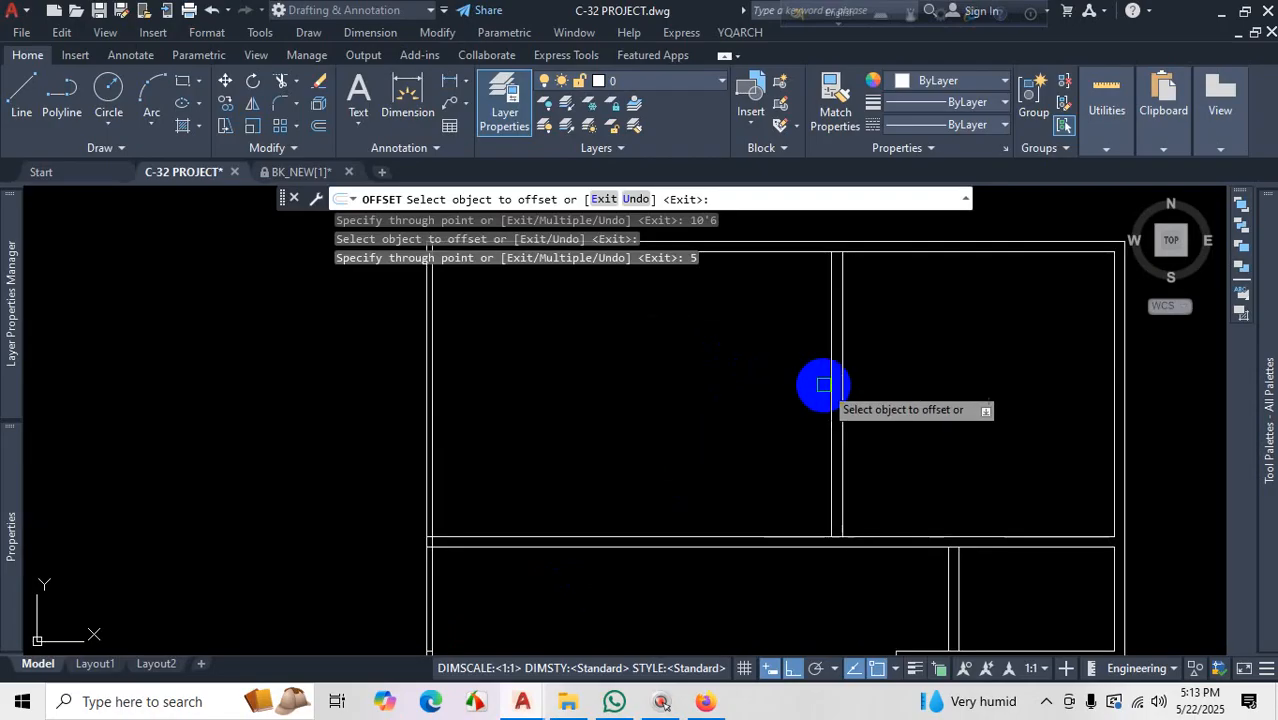
{"action": "left_click", "coordinate": [832, 375]}
{"action": "type", "text": "10"}
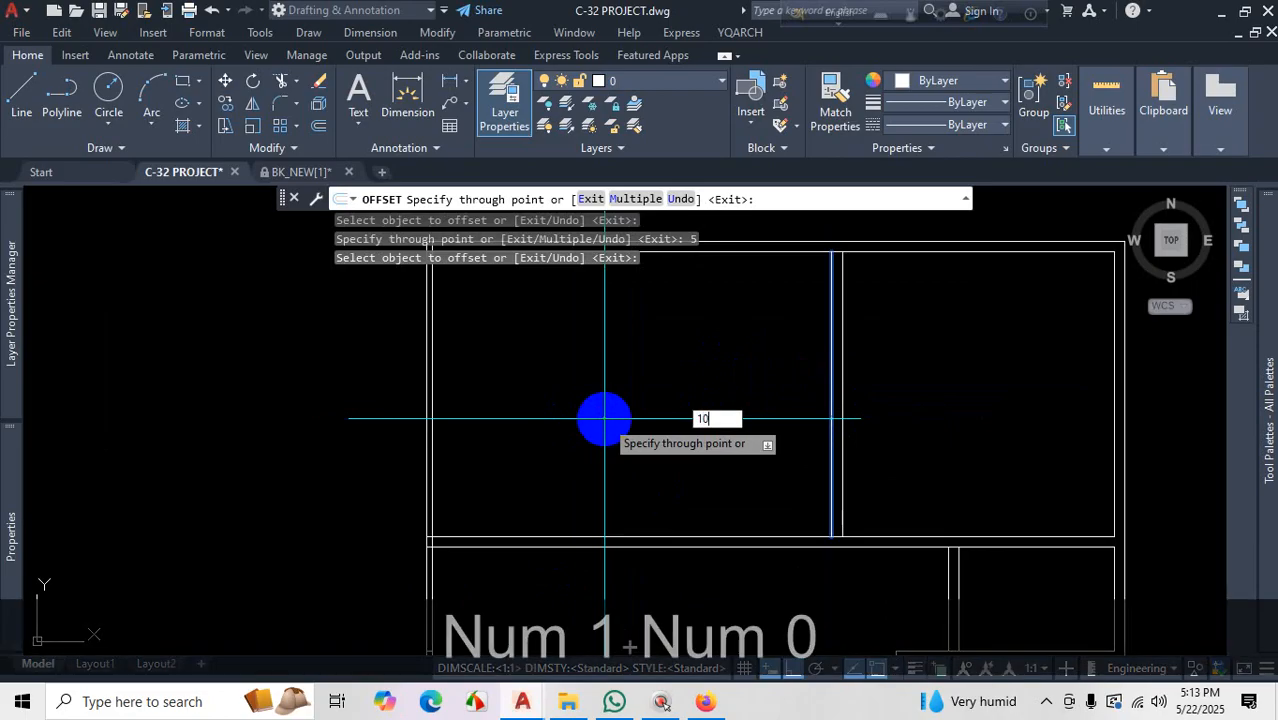
{"action": "type", "text": "'11"}
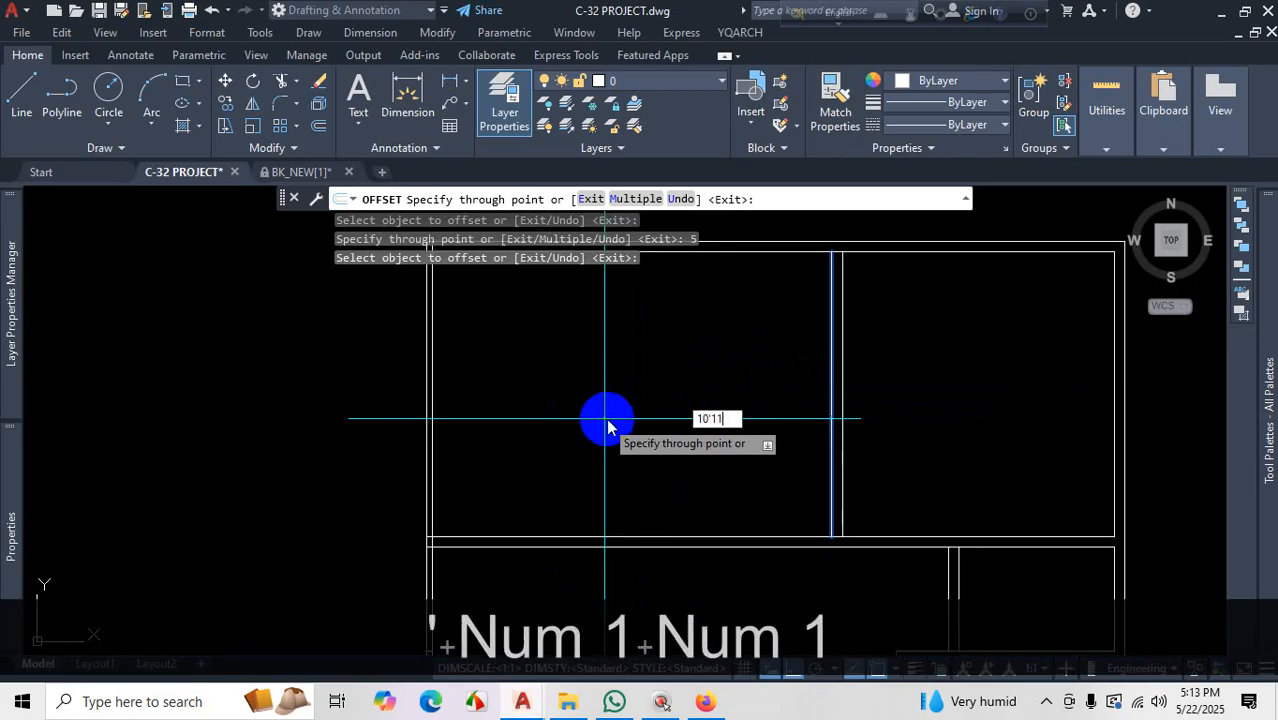
{"action": "key", "text": "Return"}
Offset the new living room wall line by 5 away from the living room to give the wall its thickness
{"action": "left_click", "coordinate": [549, 412]}
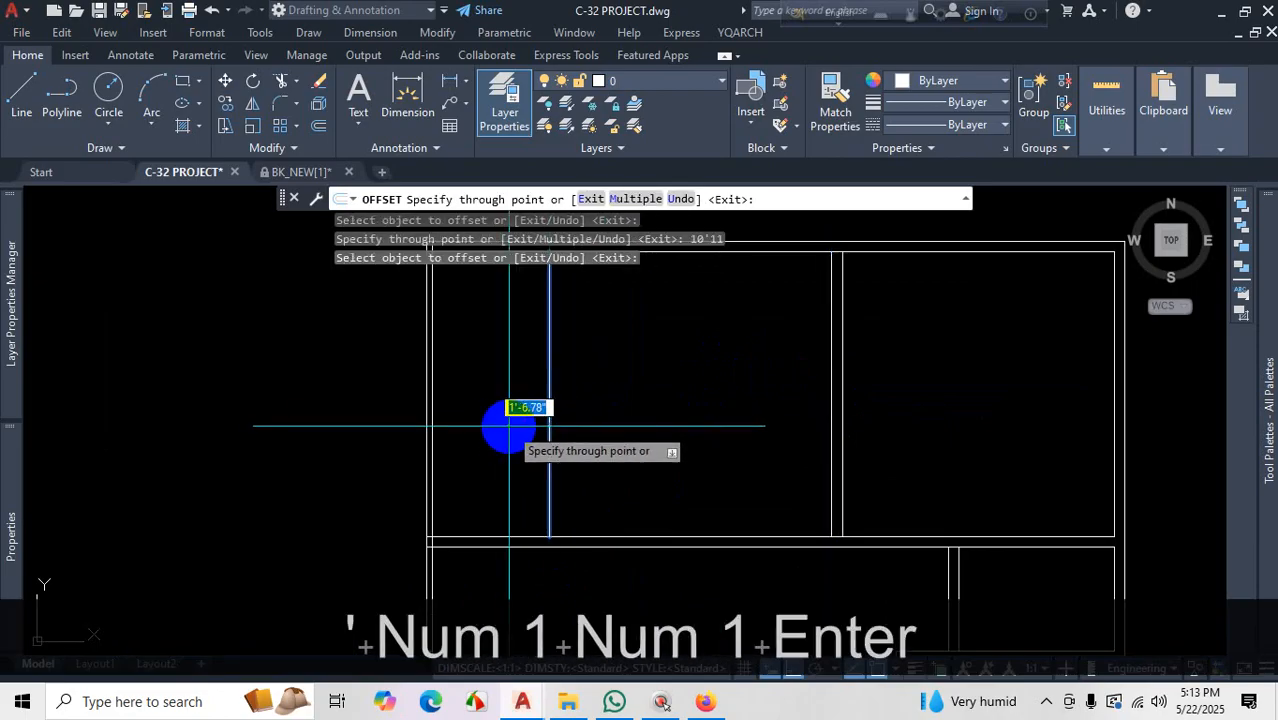
{"action": "type", "text": "5"}
{"action": "key", "text": "Return"}
{"action": "scroll", "coordinate": [601, 471], "scroll_direction": "down", "scroll_amount": 5}
{"action": "scroll", "coordinate": [601, 471], "scroll_direction": "up", "scroll_amount": 4}
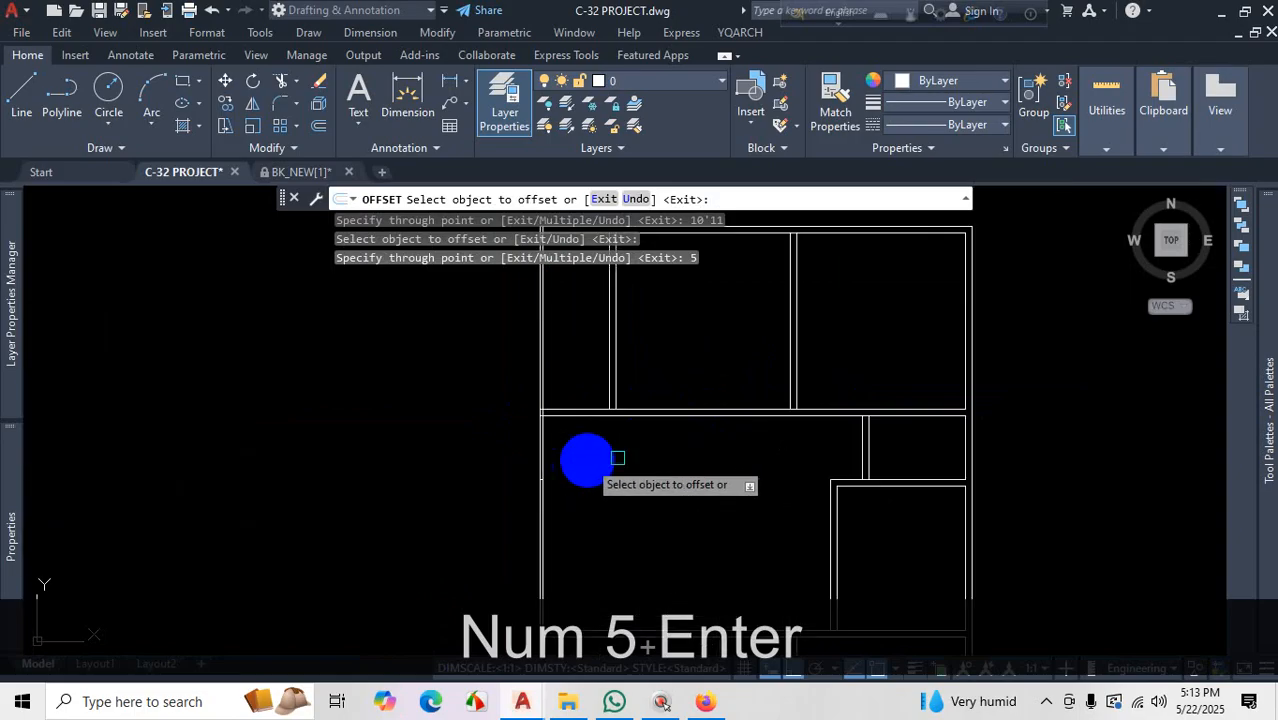
{"action": "scroll", "coordinate": [585, 456], "scroll_direction": "down", "scroll_amount": 4}
{"action": "scroll", "coordinate": [656, 414], "scroll_direction": "up", "scroll_amount": 3}
{"action": "scroll", "coordinate": [685, 391], "scroll_direction": "down", "scroll_amount": 2}
{"action": "scroll", "coordinate": [718, 380], "scroll_direction": "down", "scroll_amount": 3}
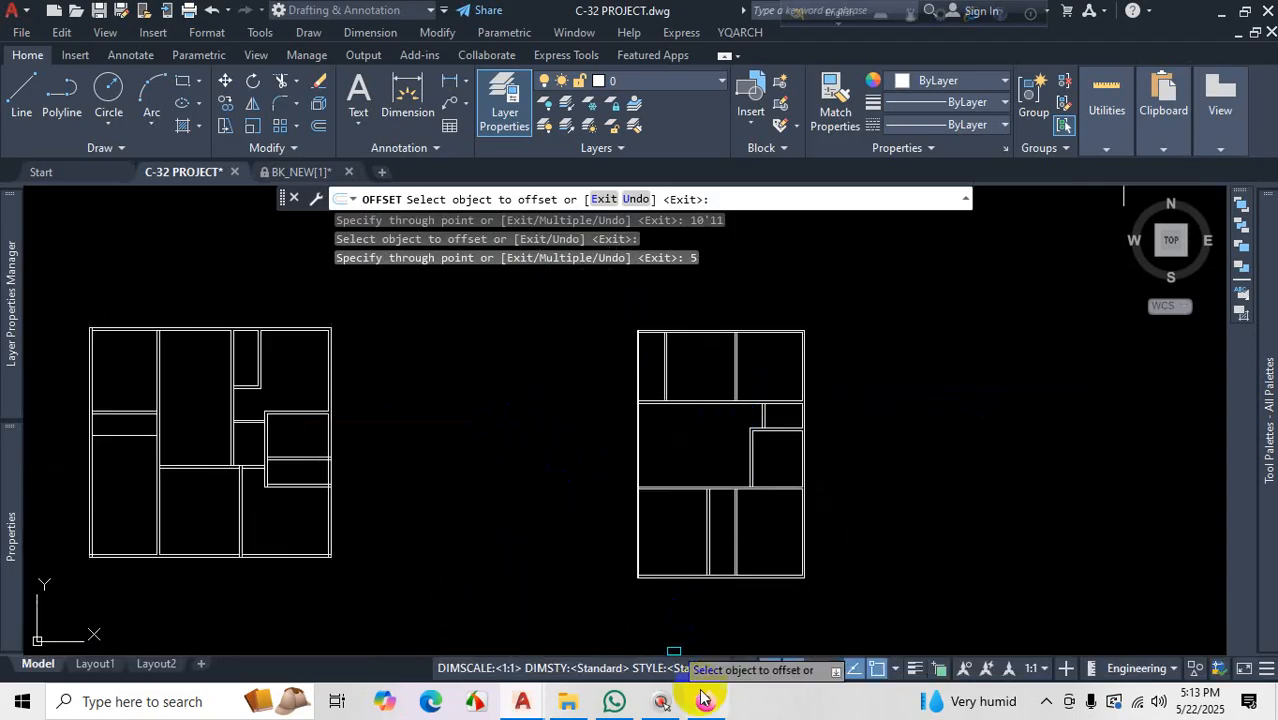
Switch to the reference PDF in Firefox and examine the living room's stair-side wall and its alignment with the family living column
{"action": "left_click", "coordinate": [705, 701]}
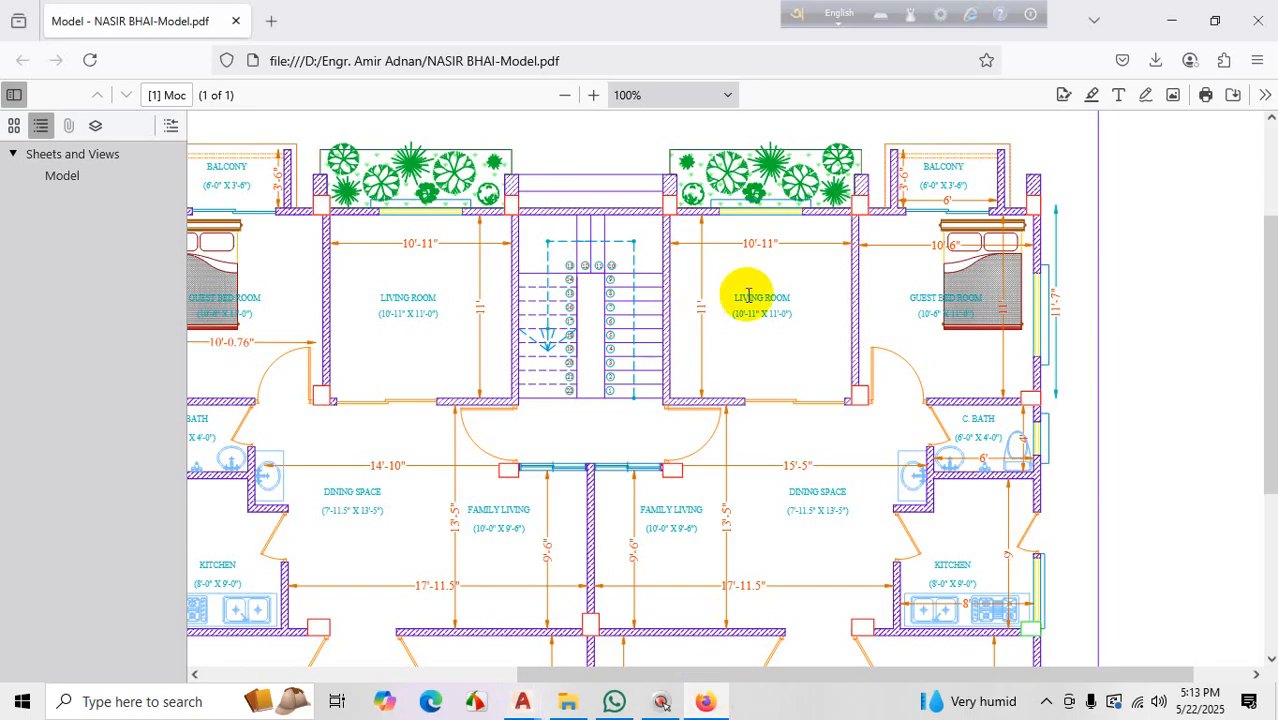
{"action": "key", "text": "ctrl+1"}
{"action": "left_click", "coordinate": [722, 328]}
{"action": "mouse_move", "coordinate": [668, 212]}
{"action": "left_mouse_down"}
{"action": "mouse_move", "coordinate": [664, 338]}
{"action": "mouse_move", "coordinate": [776, 388]}
{"action": "mouse_move", "coordinate": [889, 393]}
{"action": "left_mouse_up"}
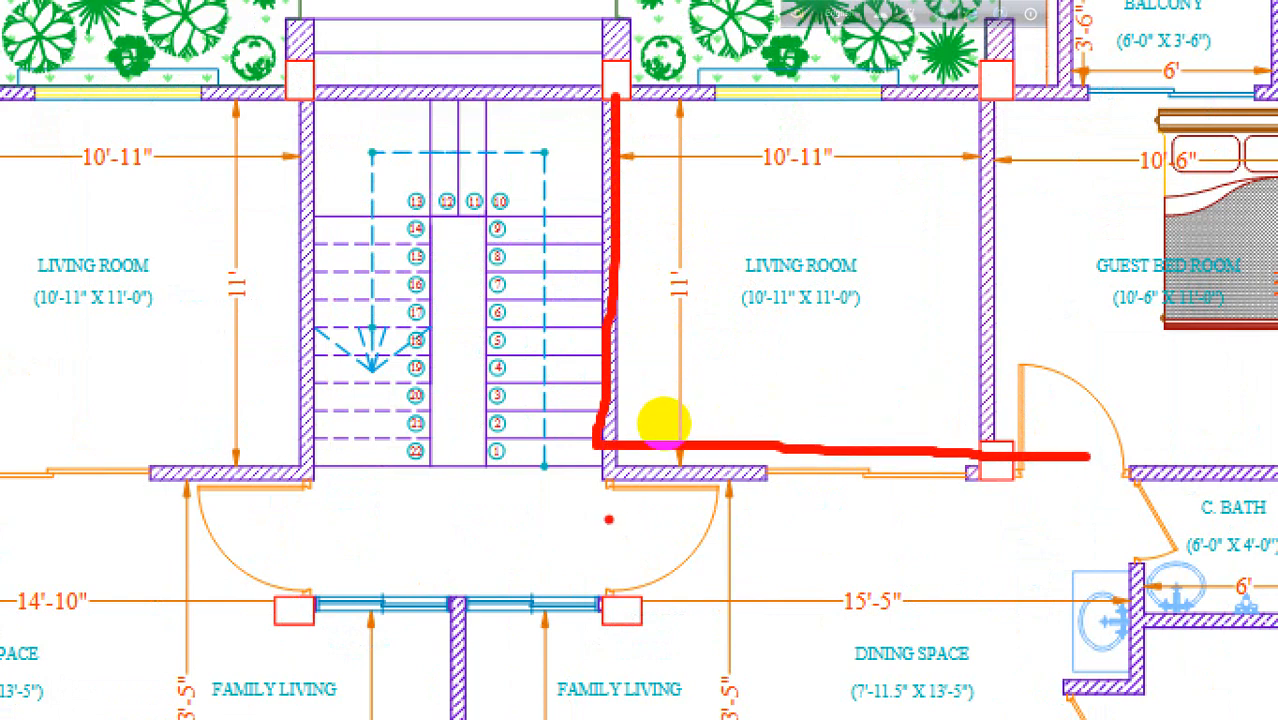
{"action": "left_click_drag", "start_coordinate": [612, 448], "coordinate": [637, 586]}
{"action": "scroll", "coordinate": [660, 397], "scroll_direction": "down", "scroll_amount": 5}
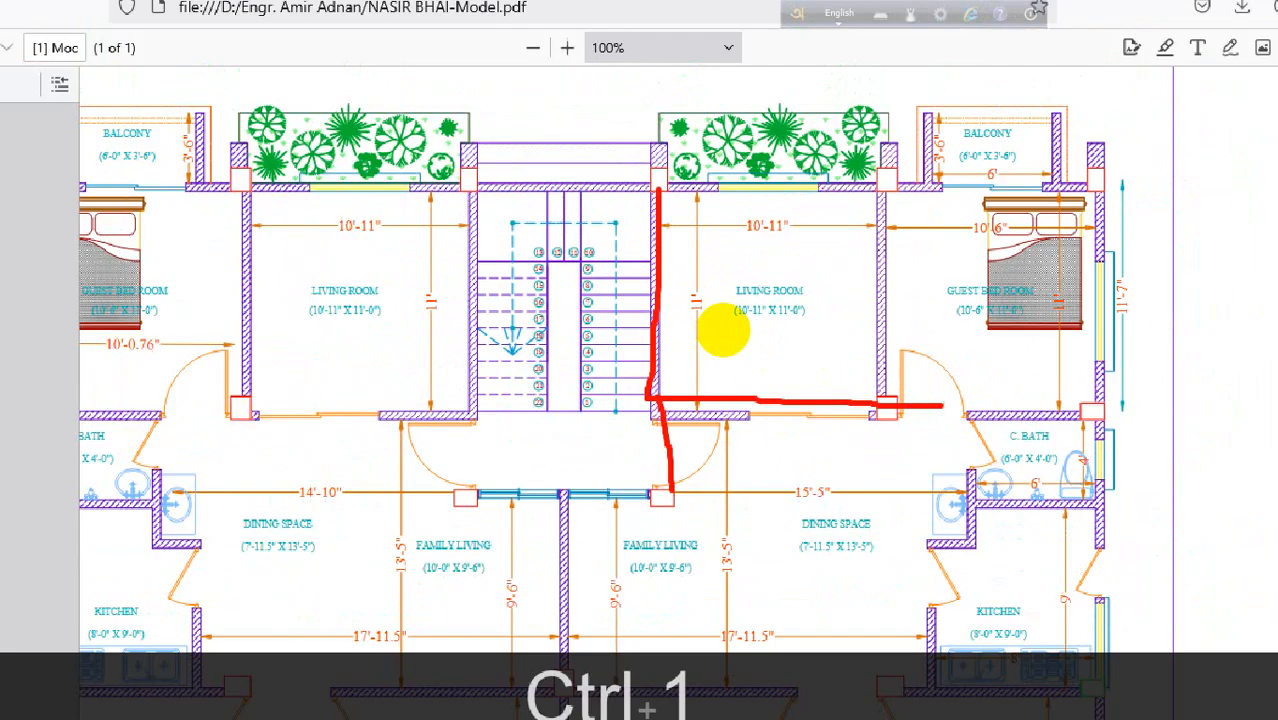
{"action": "scroll", "coordinate": [720, 331], "scroll_direction": "up", "scroll_amount": 5}
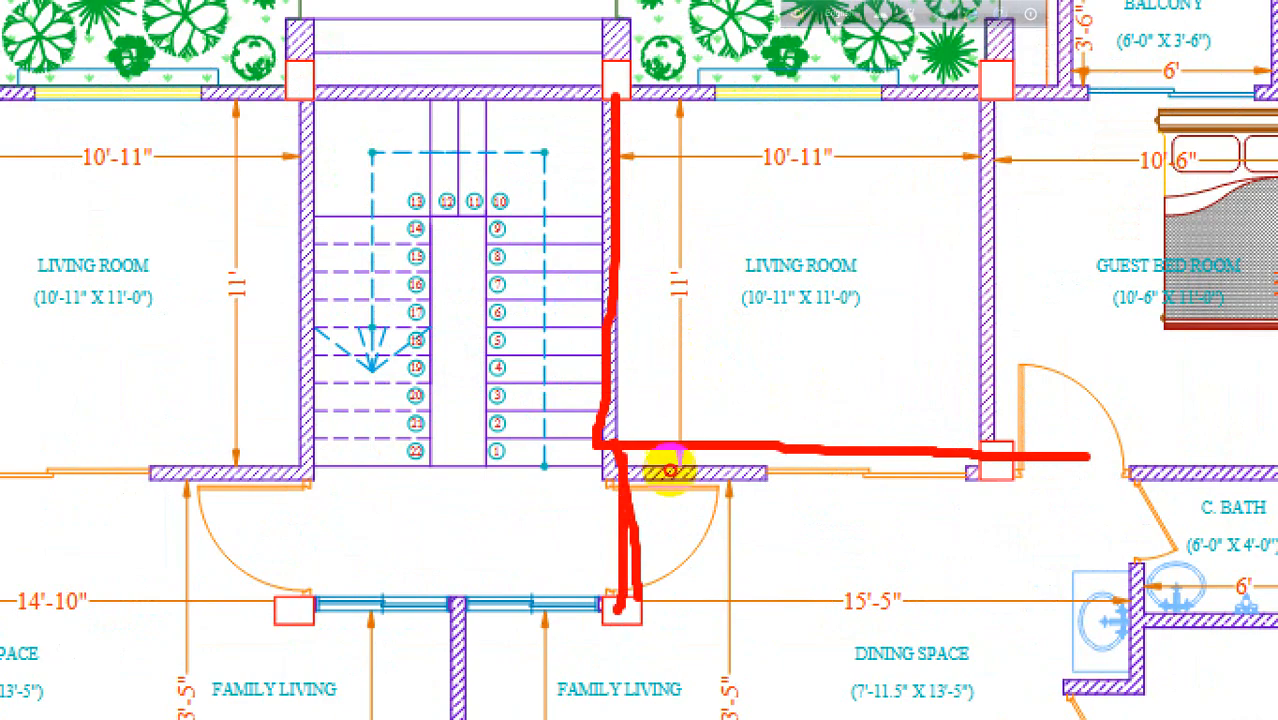
{"action": "key", "text": "Escape"}
Examine the family living area's lower wall and its depth dimension up to the windows on the reference plan
{"action": "scroll", "coordinate": [741, 364], "scroll_direction": "down", "scroll_amount": 2}
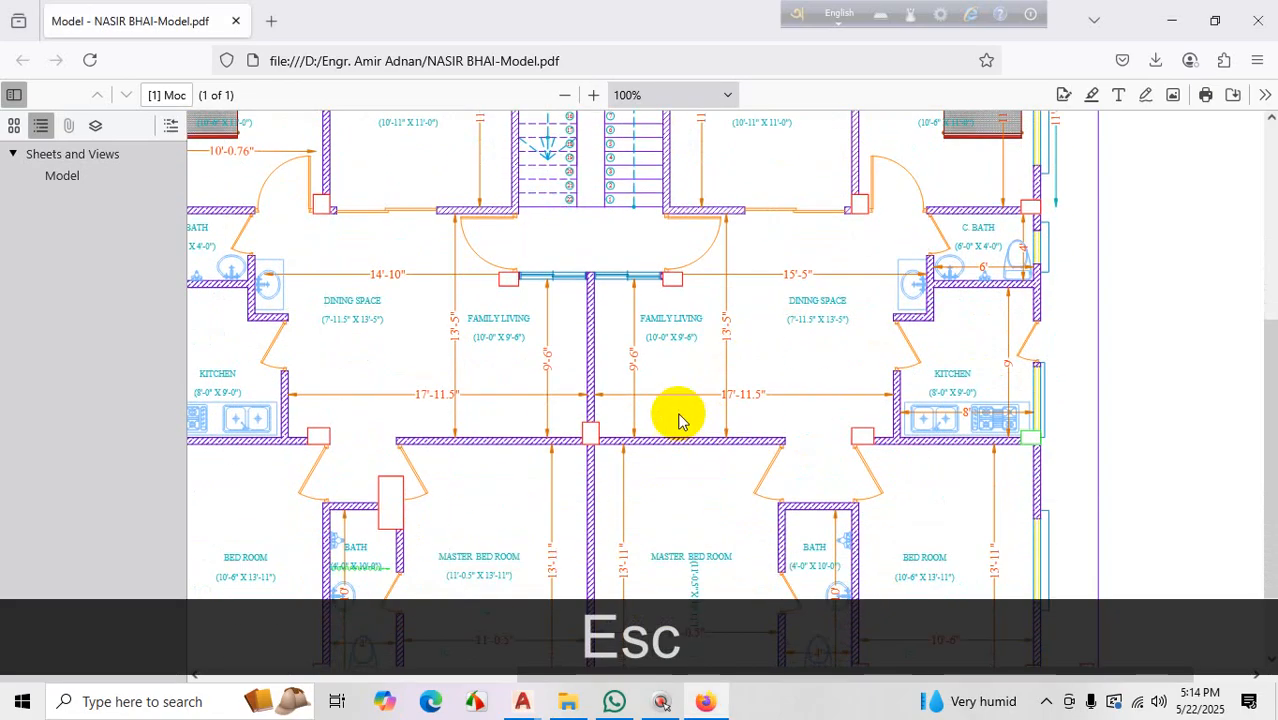
{"action": "scroll", "coordinate": [678, 418], "scroll_direction": "up", "scroll_amount": 2}
{"action": "key", "text": "ctrl+1"}
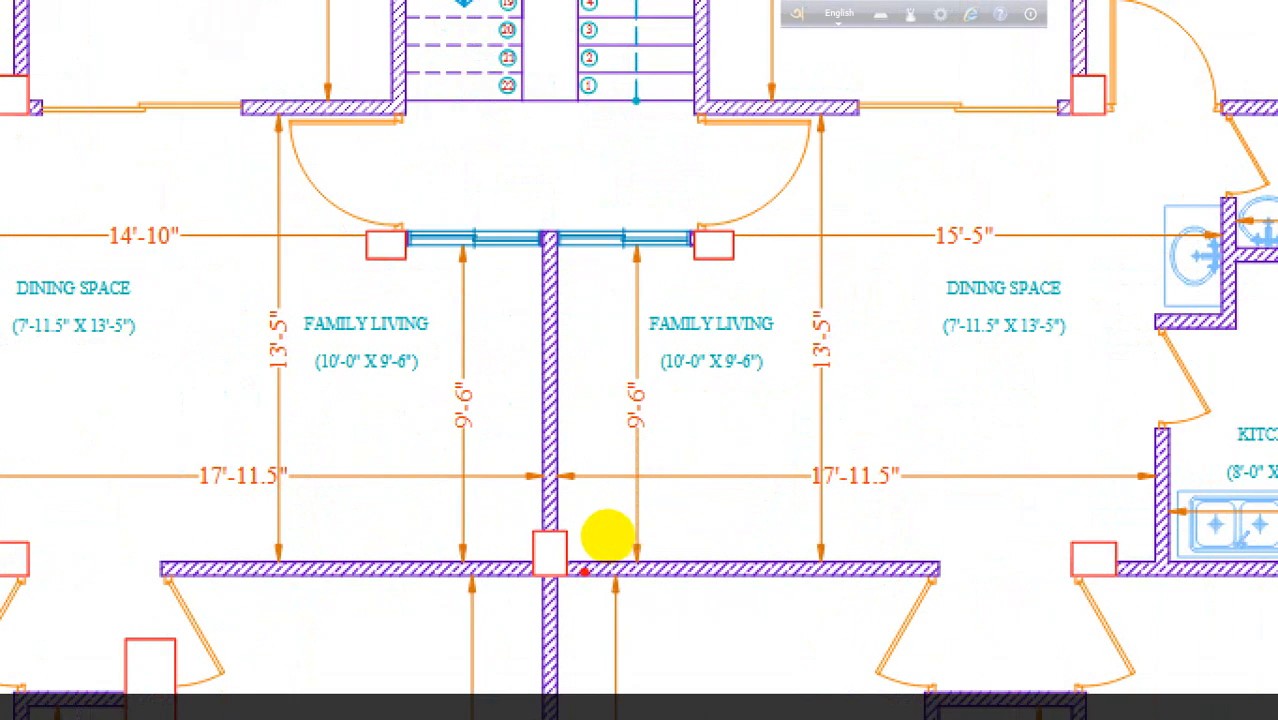
{"action": "left_click_drag", "start_coordinate": [580, 565], "coordinate": [850, 530]}
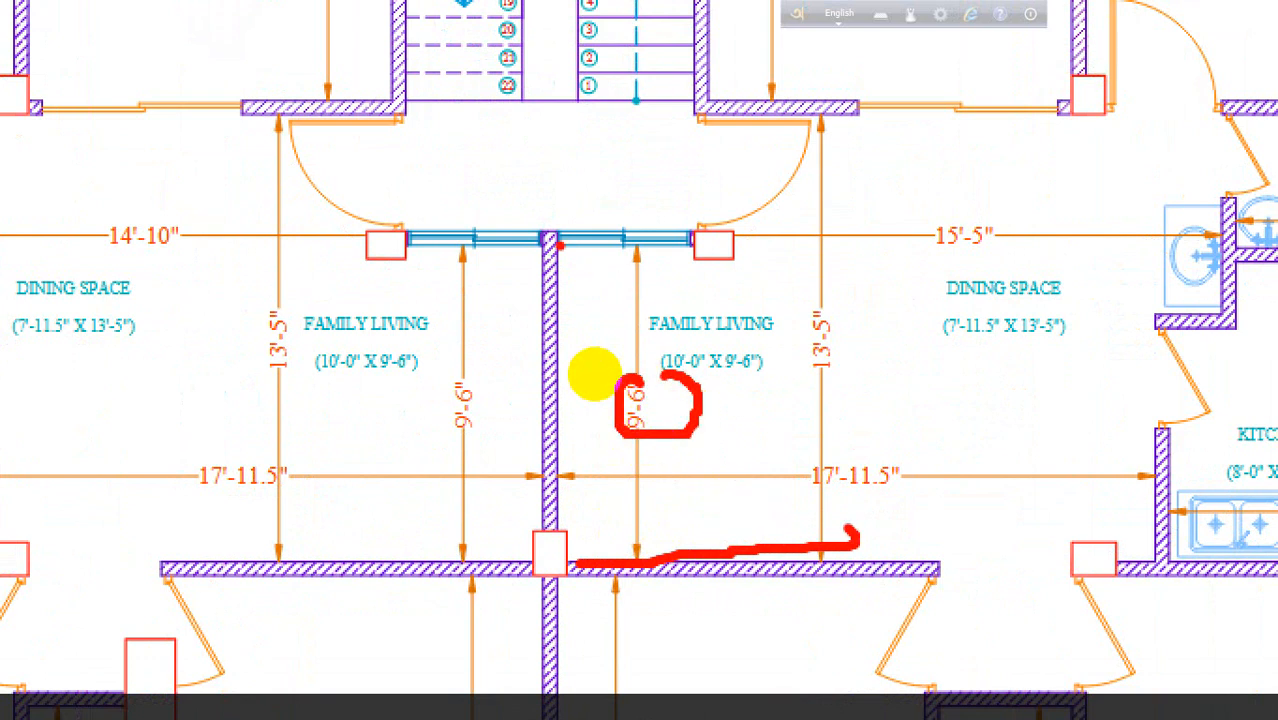
{"action": "right_click", "coordinate": [630, 502]}
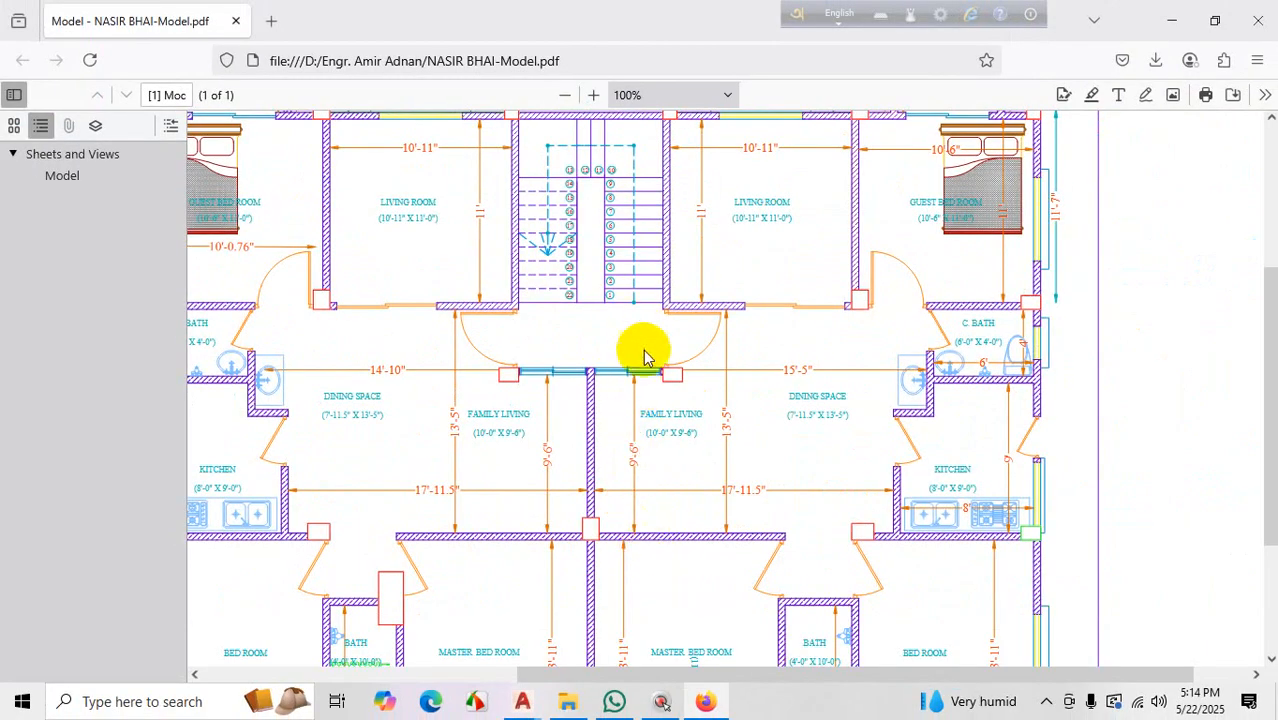
Switch back to C-32 PROJECT.dwg in AutoCAD and trim the horizontal line segment closing the lower end of the kitchen's dining-side wall
{"action": "mouse_move", "coordinate": [527, 708]}
{"action": "left_click", "coordinate": [471, 613]}
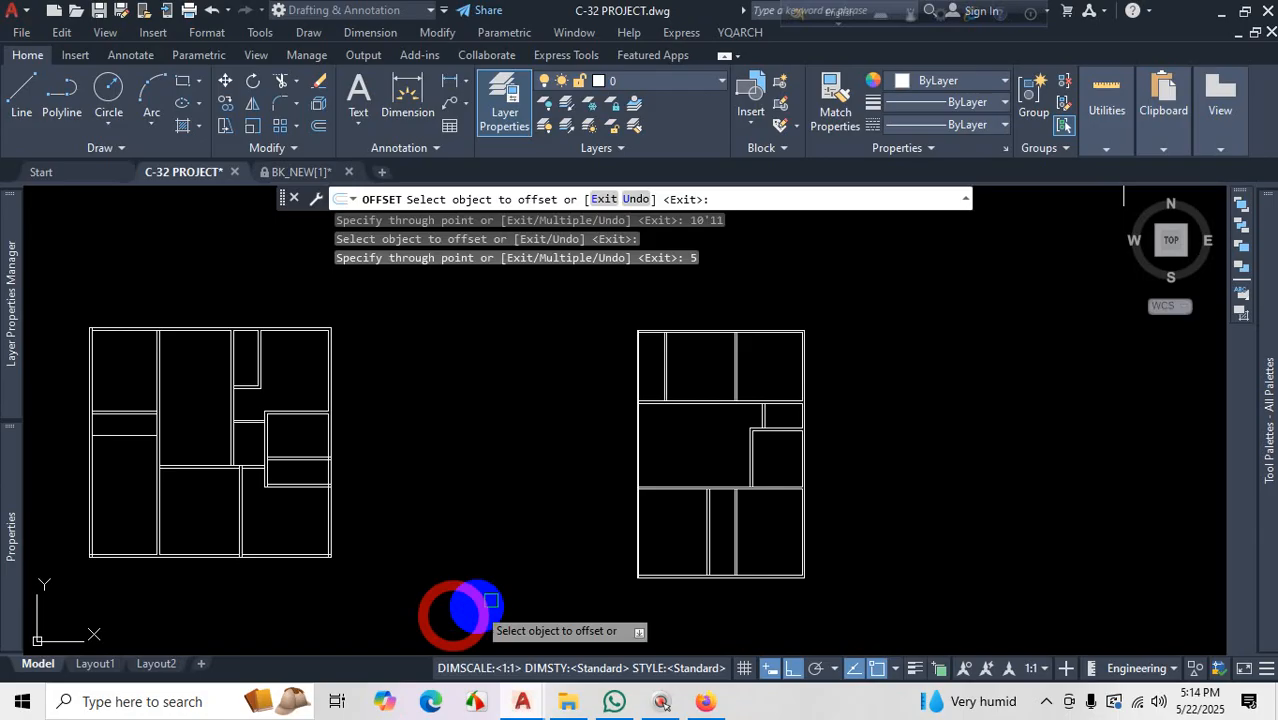
{"action": "scroll", "coordinate": [632, 509], "scroll_direction": "up", "scroll_amount": 3}
{"action": "scroll", "coordinate": [632, 509], "scroll_direction": "up", "scroll_amount": 4}
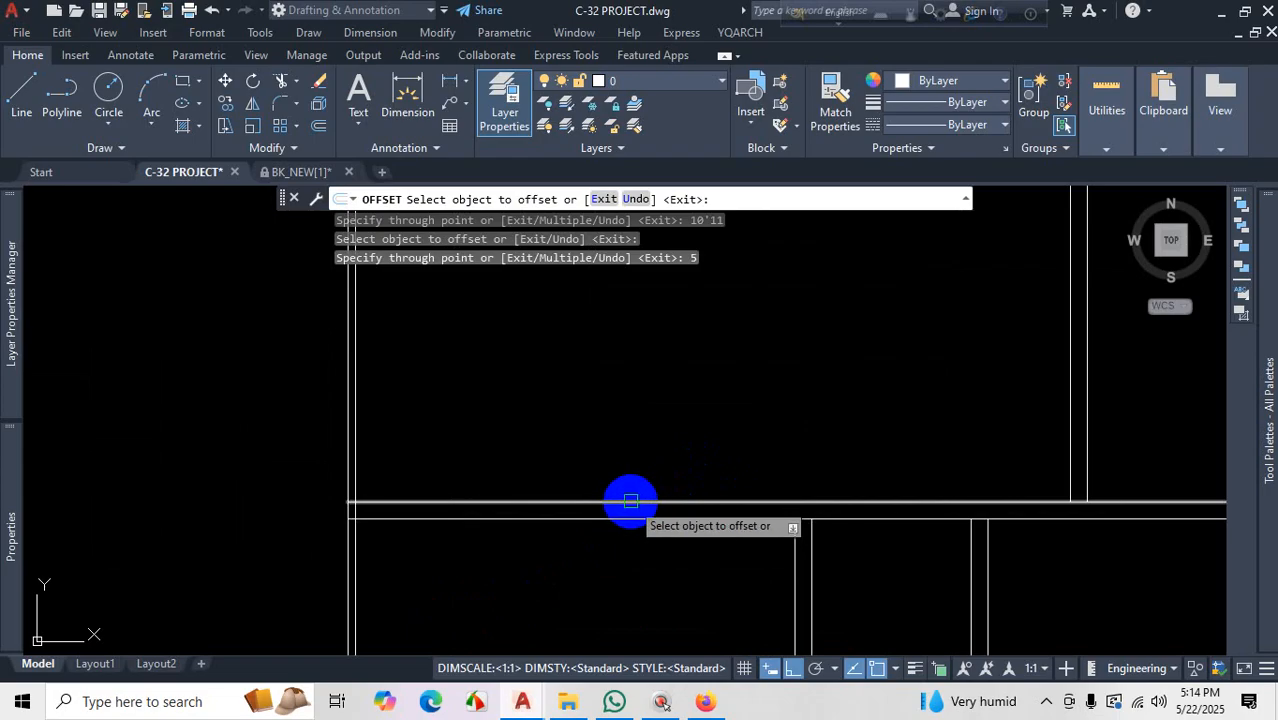
{"action": "scroll", "coordinate": [630, 500], "scroll_direction": "down", "scroll_amount": 3}
{"action": "scroll", "coordinate": [670, 497], "scroll_direction": "up", "scroll_amount": 2}
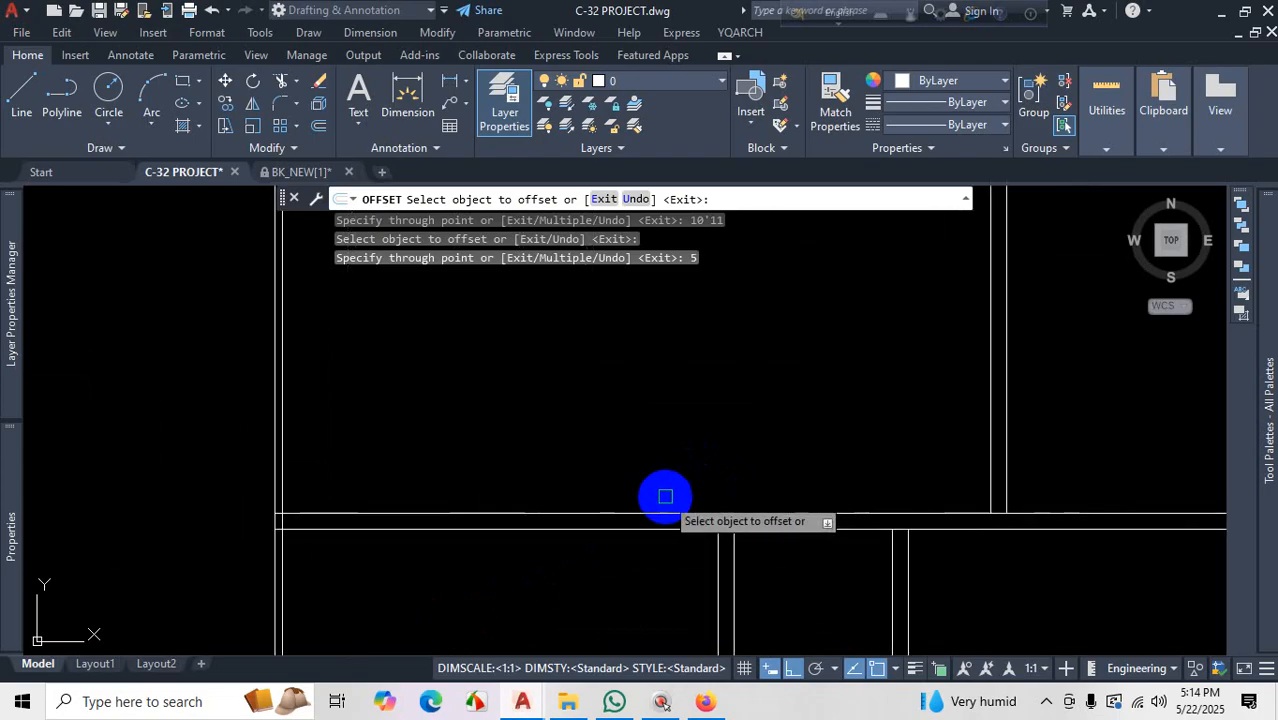
{"action": "scroll", "coordinate": [640, 498], "scroll_direction": "down", "scroll_amount": 2}
{"action": "scroll", "coordinate": [830, 495], "scroll_direction": "up", "scroll_amount": 2}
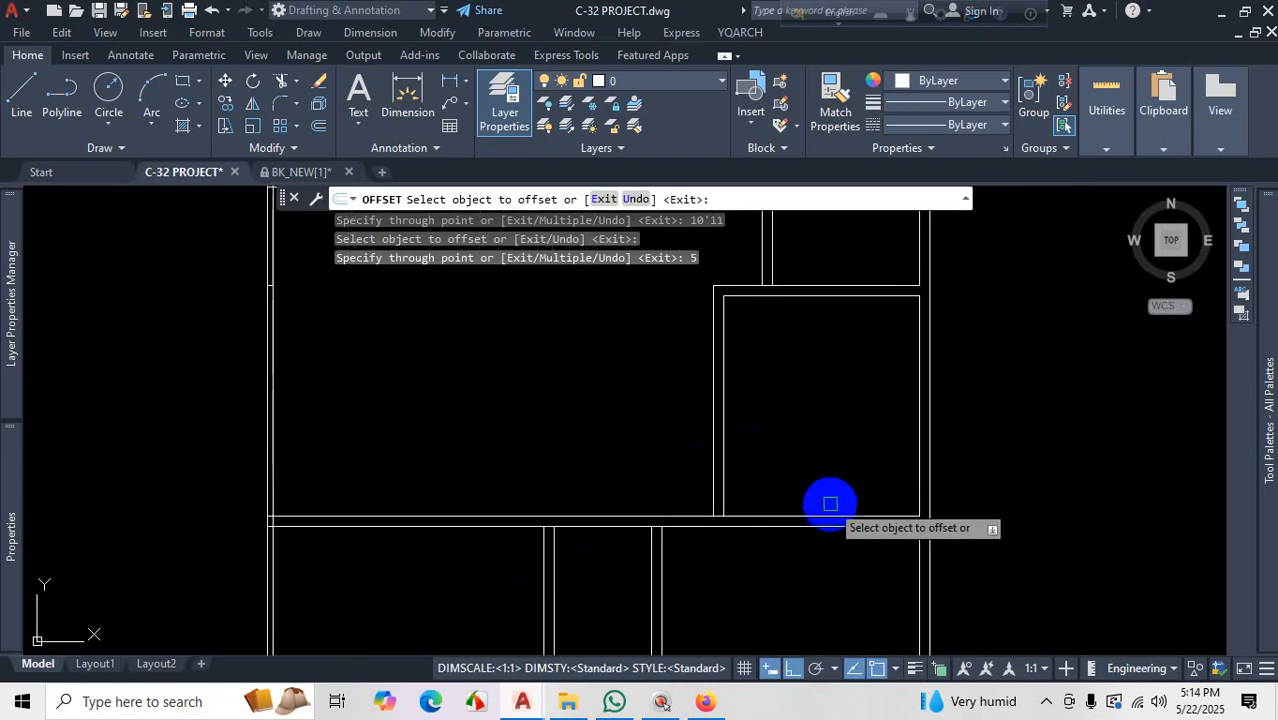
{"action": "key", "text": "Escape"}
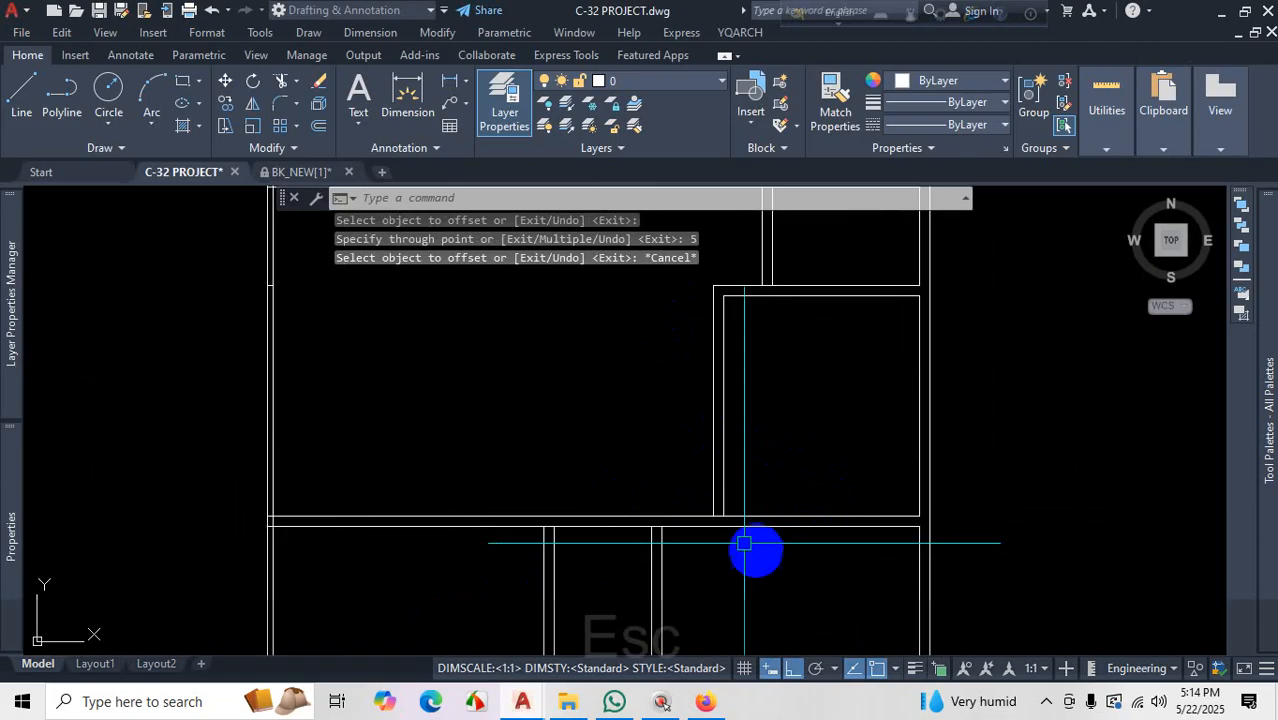
{"action": "scroll", "coordinate": [740, 515], "scroll_direction": "up", "scroll_amount": 6}
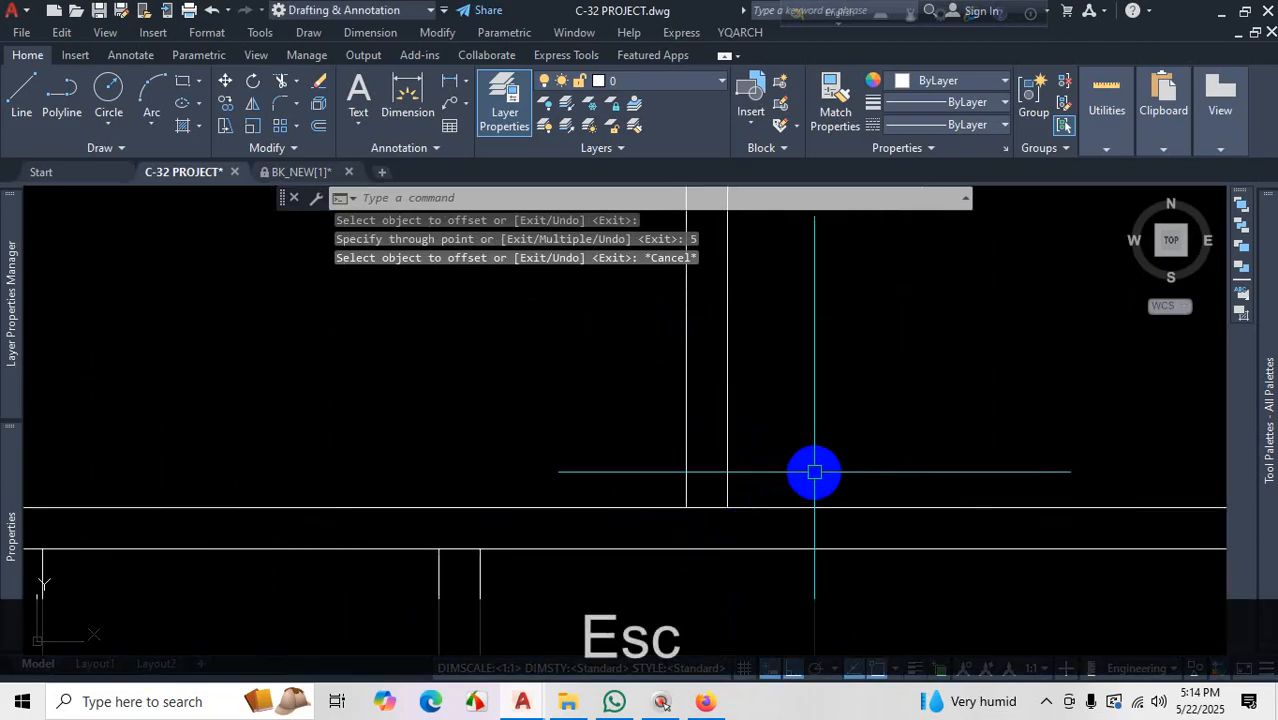
{"action": "type", "text": "tr"}
{"action": "key", "text": "space"}
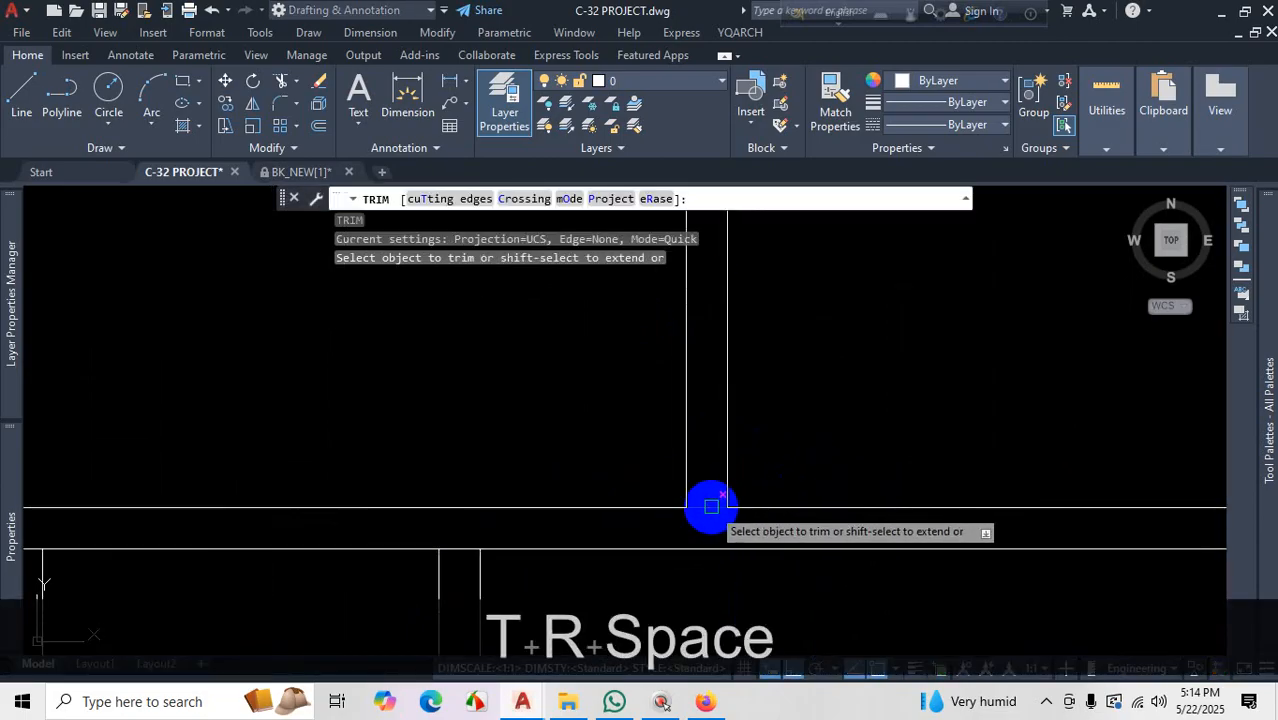
{"action": "scroll", "coordinate": [711, 506], "scroll_direction": "down", "scroll_amount": 3}
{"action": "key", "text": "Escape"}
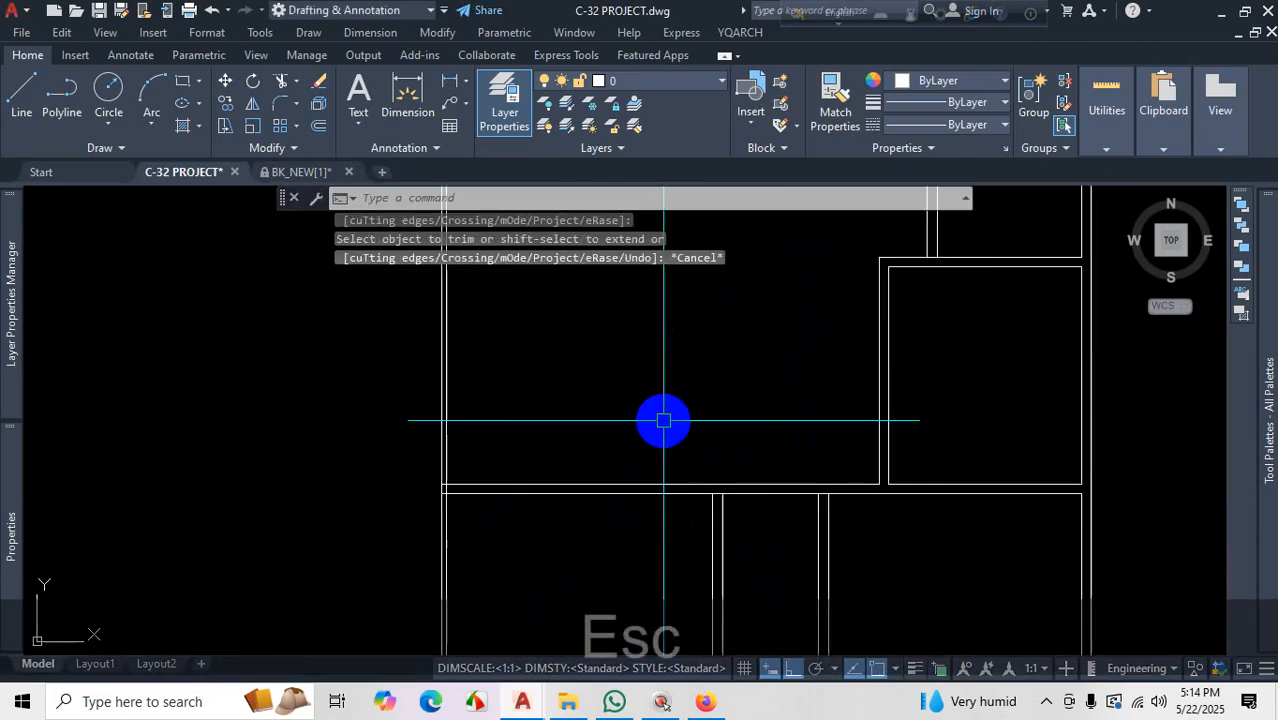
{"action": "scroll", "coordinate": [731, 430], "scroll_direction": "down", "scroll_amount": 2}
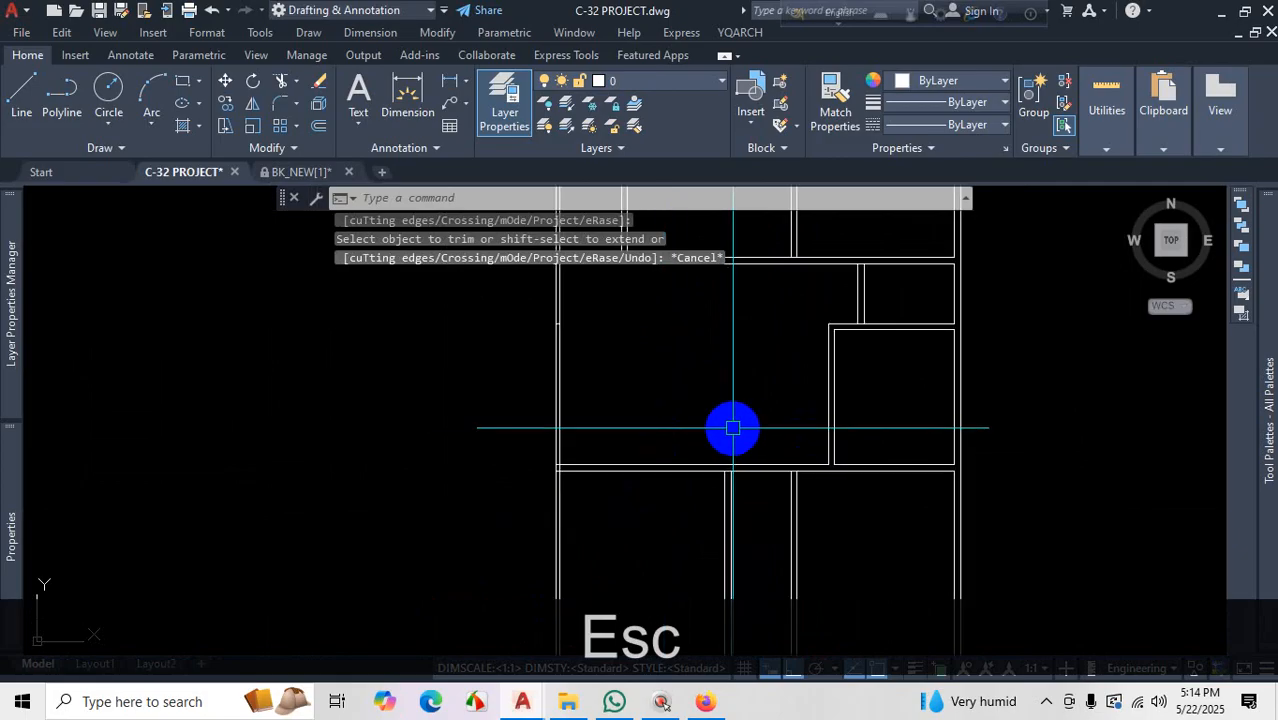
{"action": "type", "text": "o"}
{"action": "key", "text": "Return"}
{"action": "type", "text": "9"}
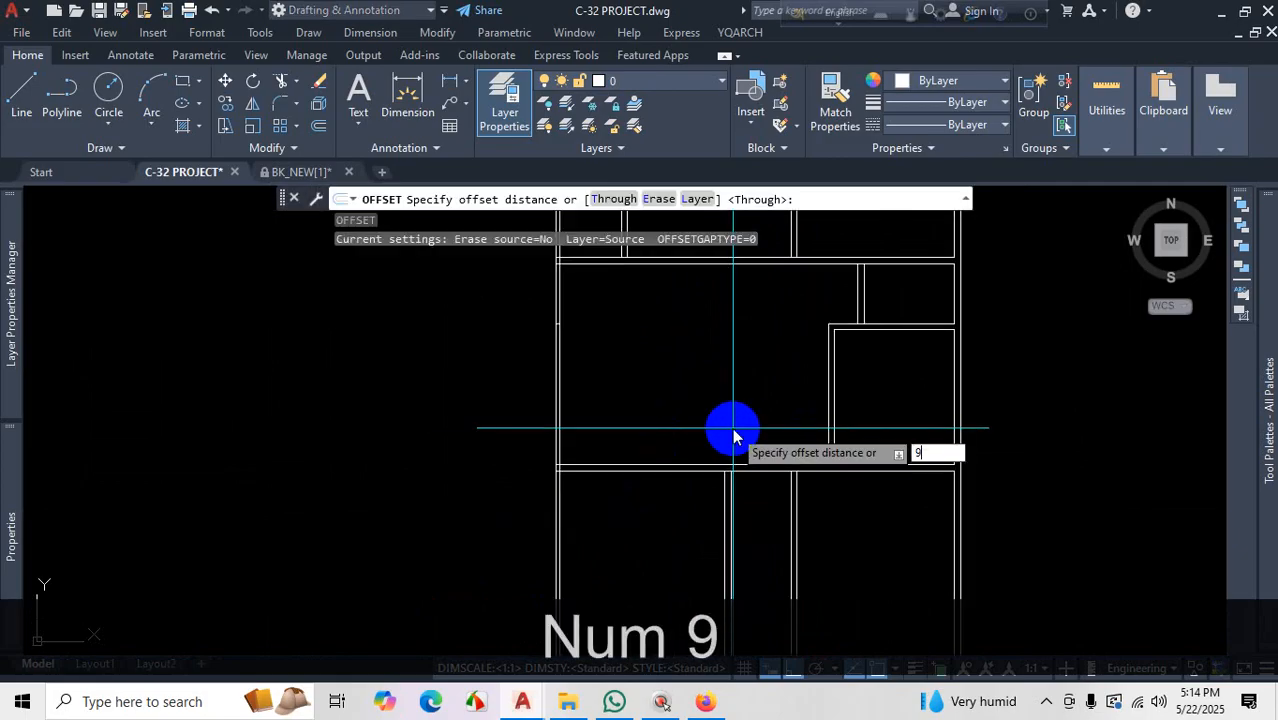
{"action": "key", "text": "Escape"}
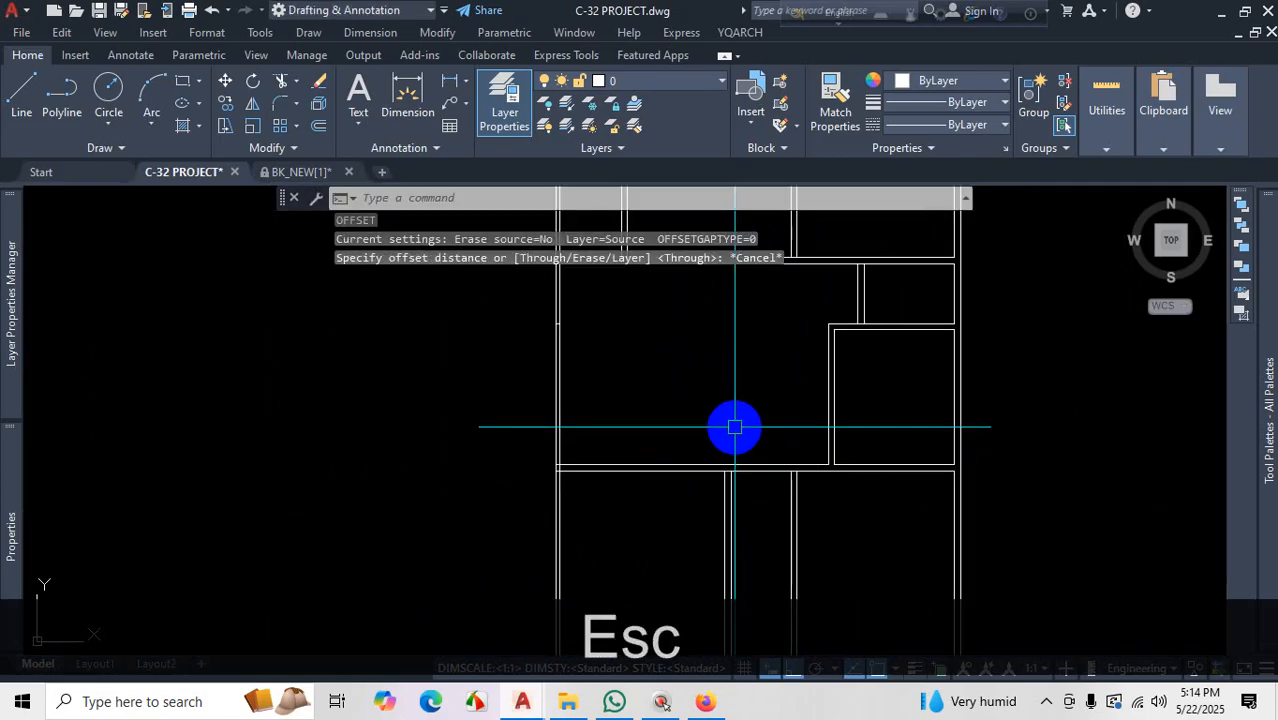
Try to offset the dining area's lower wall line upward by 9'6 with the Through option
{"action": "type", "text": "o"}
{"action": "key", "text": "Return"}
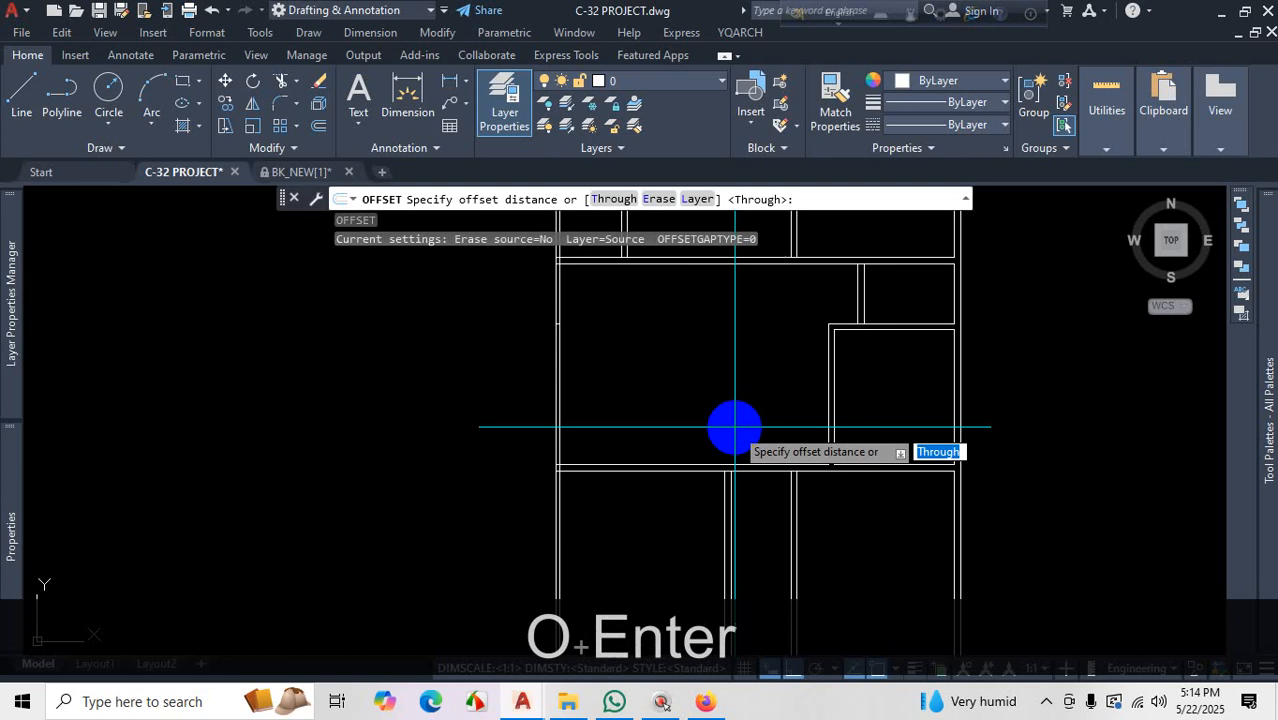
{"action": "left_click", "coordinate": [604, 198]}
{"action": "scroll", "coordinate": [641, 440], "scroll_direction": "up", "scroll_amount": 4}
{"action": "left_click", "coordinate": [650, 503]}
{"action": "scroll", "coordinate": [651, 475], "scroll_direction": "down", "scroll_amount": 6}
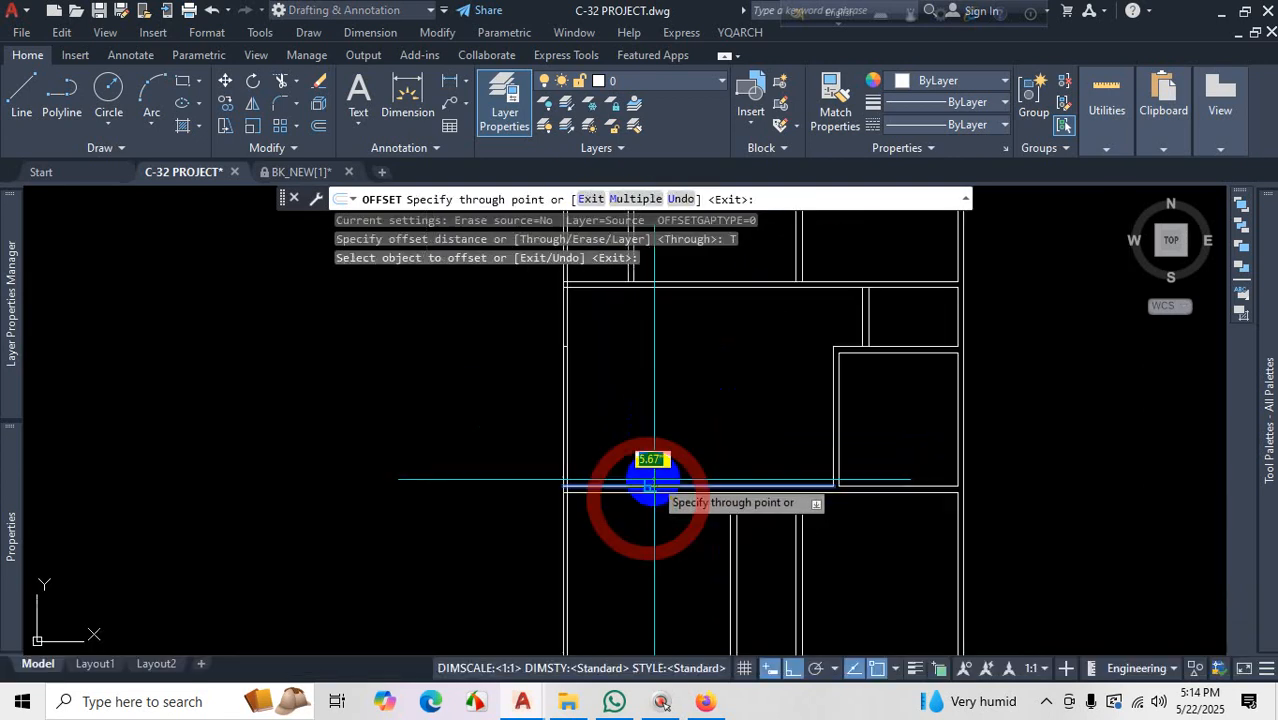
{"action": "scroll", "coordinate": [656, 408], "scroll_direction": "up", "scroll_amount": 4}
{"action": "type", "text": "6"}
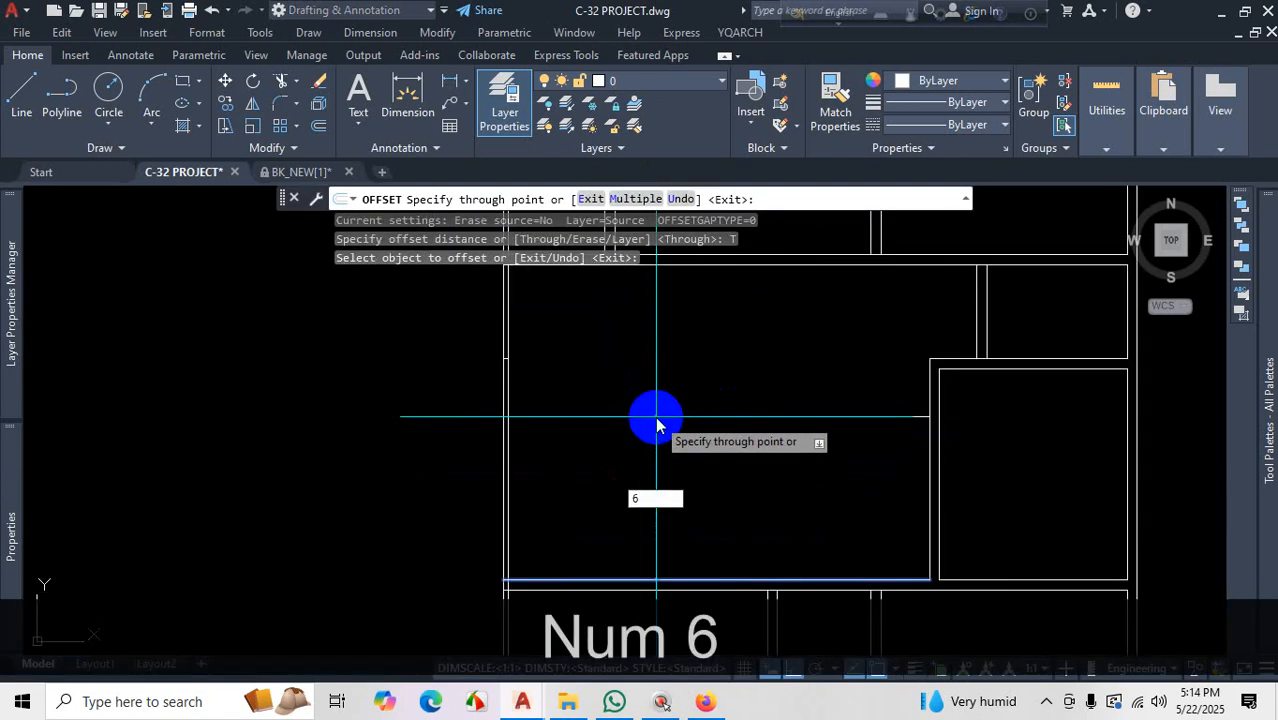
{"action": "key", "text": "BackSpace"}
{"action": "type", "text": "9'6+"}
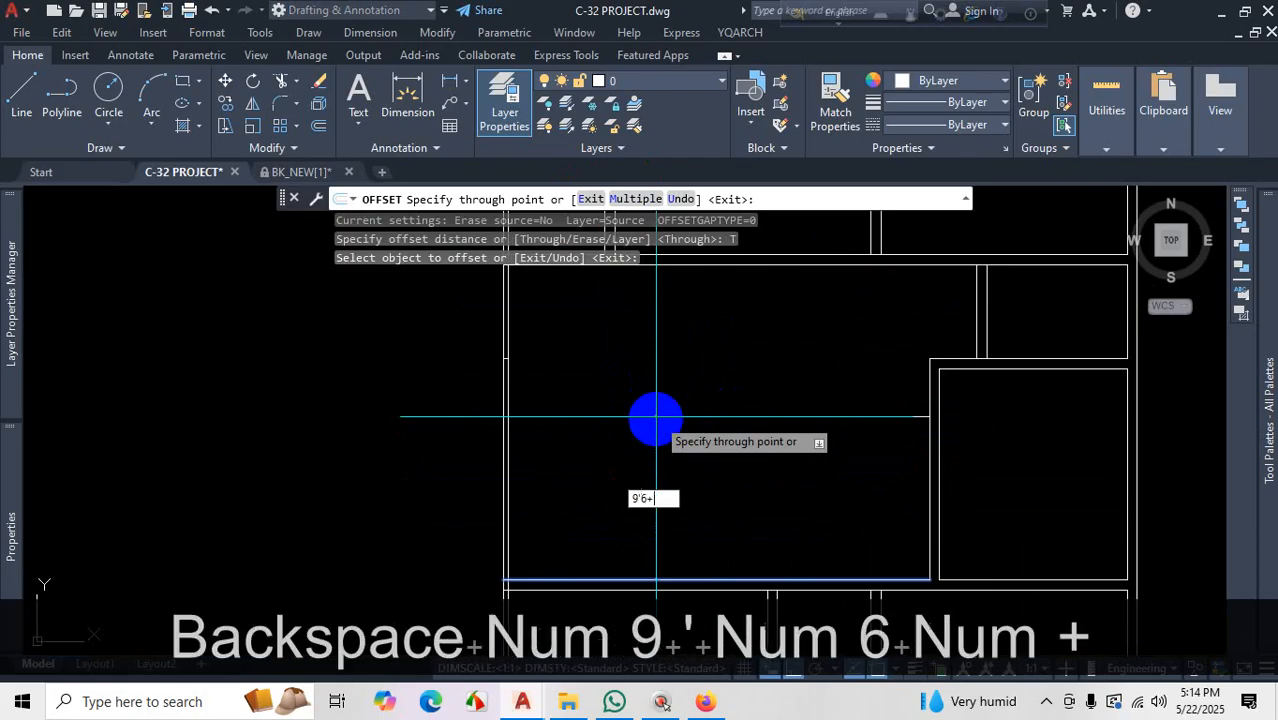
{"action": "key", "text": "Return"}
{"action": "scroll", "coordinate": [650, 418], "scroll_direction": "down", "scroll_amount": 2}
{"action": "key", "text": "Escape"}
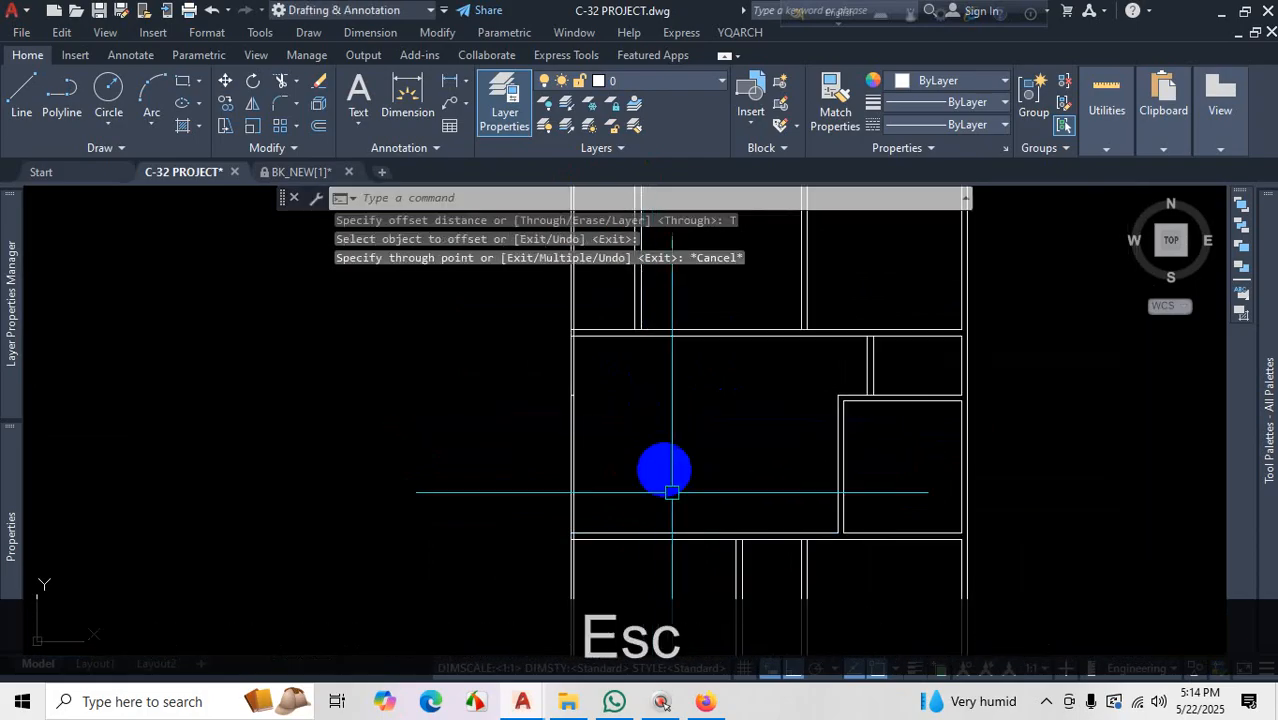
Offset the dining area's lower wall line upward by 9'6 using the Through option
{"action": "key", "text": "Return"}
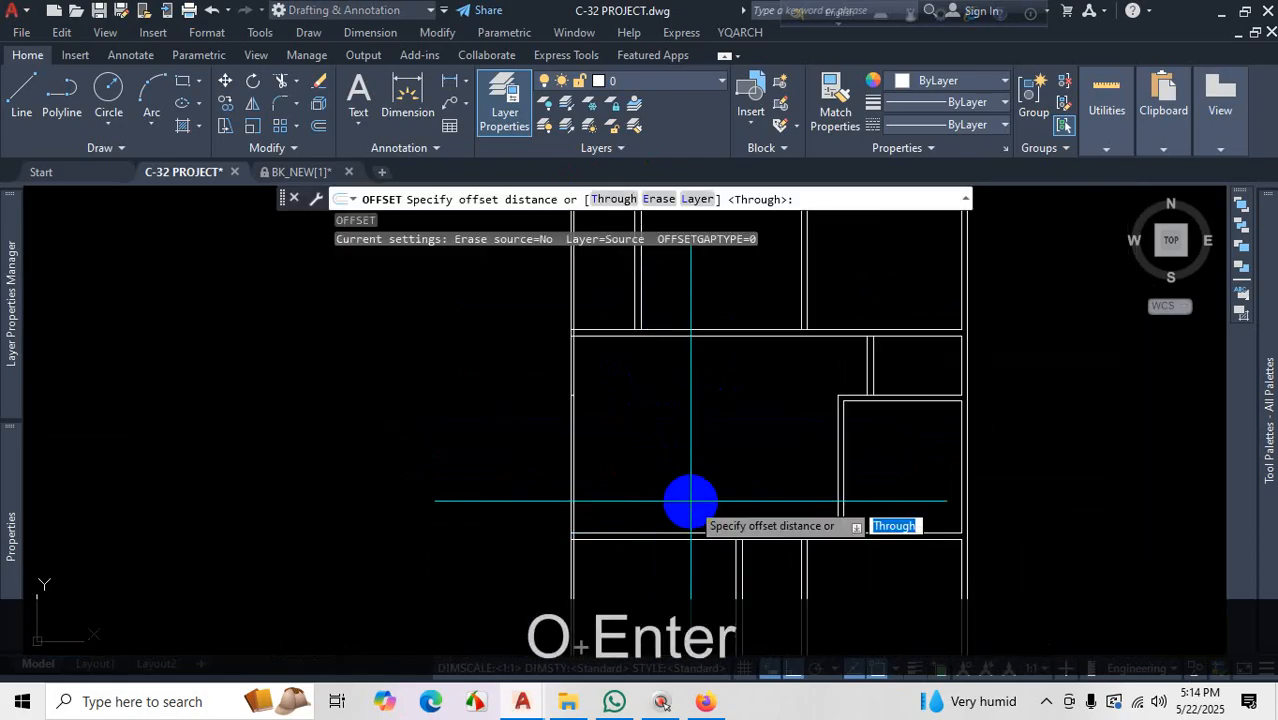
{"action": "key", "text": "Return"}
{"action": "scroll", "coordinate": [676, 520], "scroll_direction": "up", "scroll_amount": 2}
{"action": "left_click", "coordinate": [666, 540]}
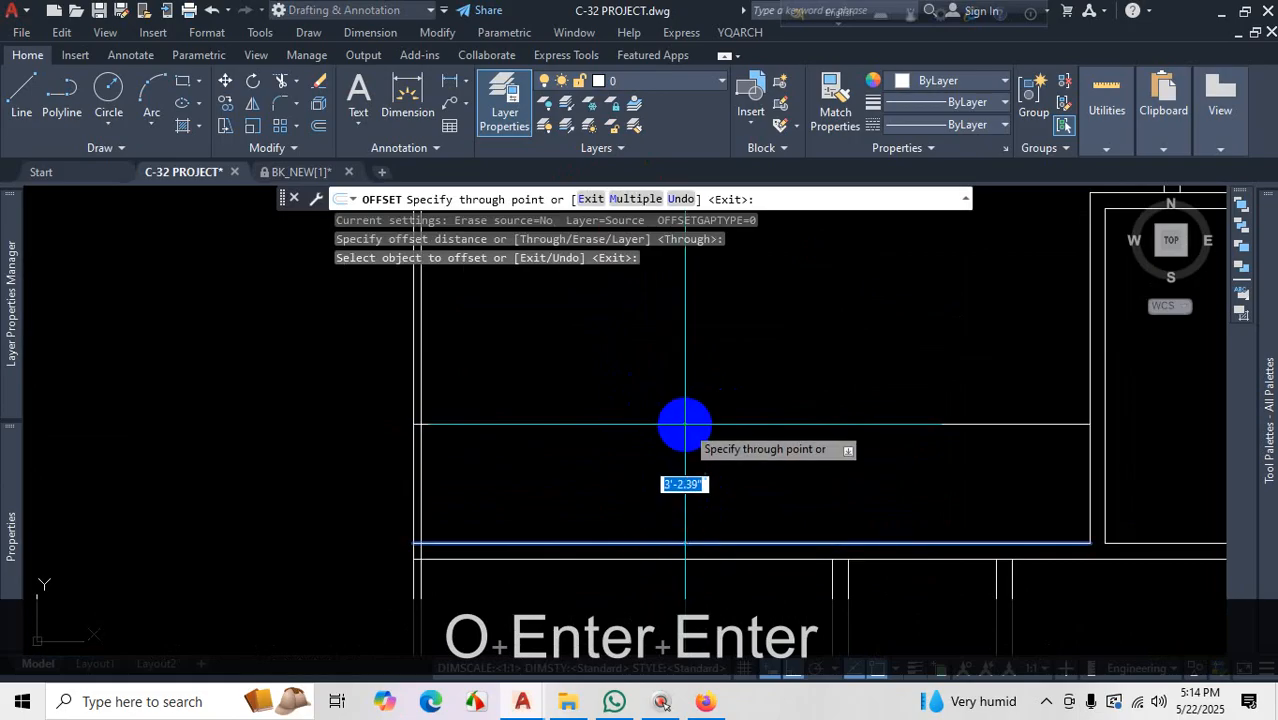
{"action": "scroll", "coordinate": [690, 400], "scroll_direction": "down", "scroll_amount": 2}
{"action": "type", "text": "9'"}
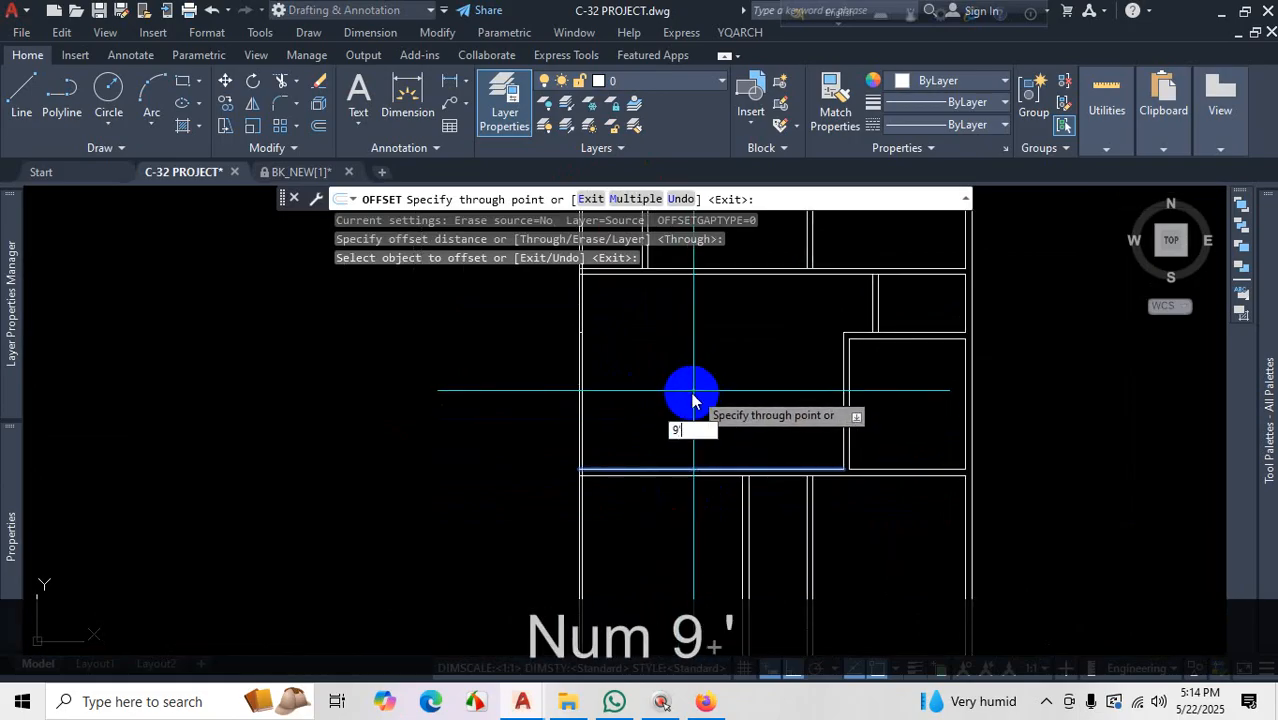
{"action": "type", "text": "6"}
{"action": "key", "text": "Return"}
Offset the new horizontal line upward by 5 to give the wall its thickness, and end the Offset command
{"action": "scroll", "coordinate": [699, 337], "scroll_direction": "up", "scroll_amount": 2}
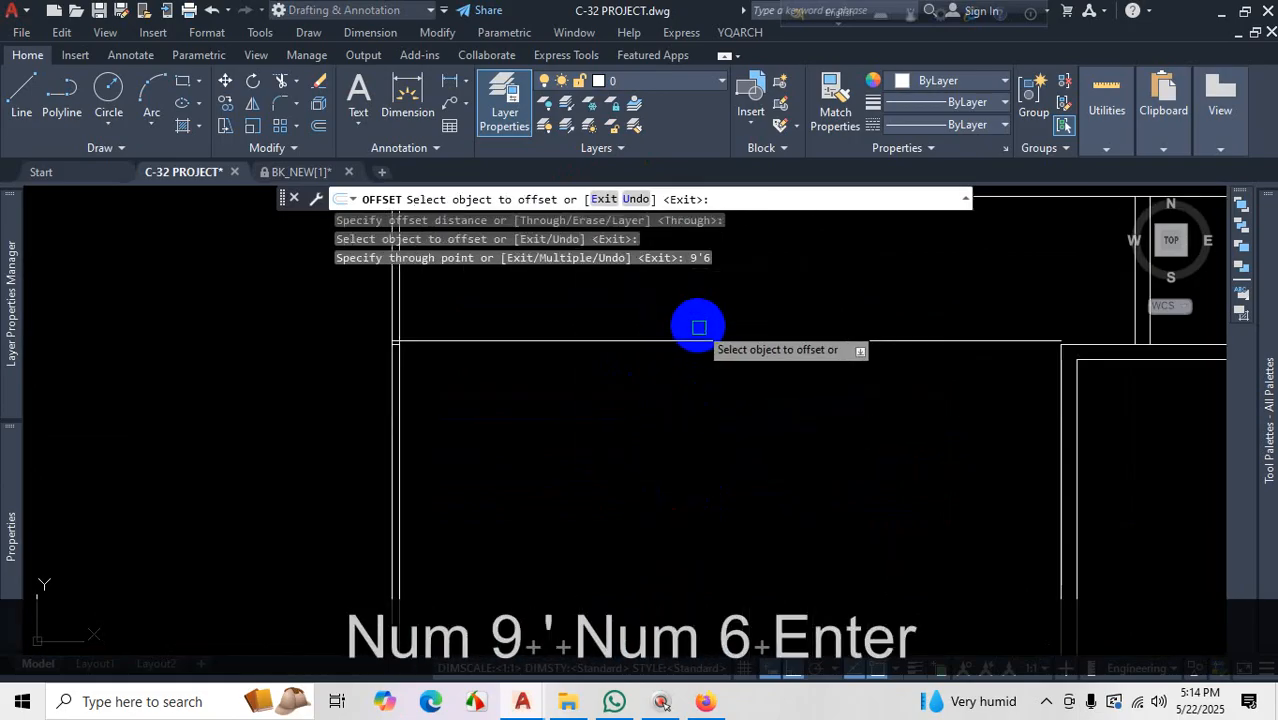
{"action": "left_click", "coordinate": [701, 343]}
{"action": "type", "text": "5"}
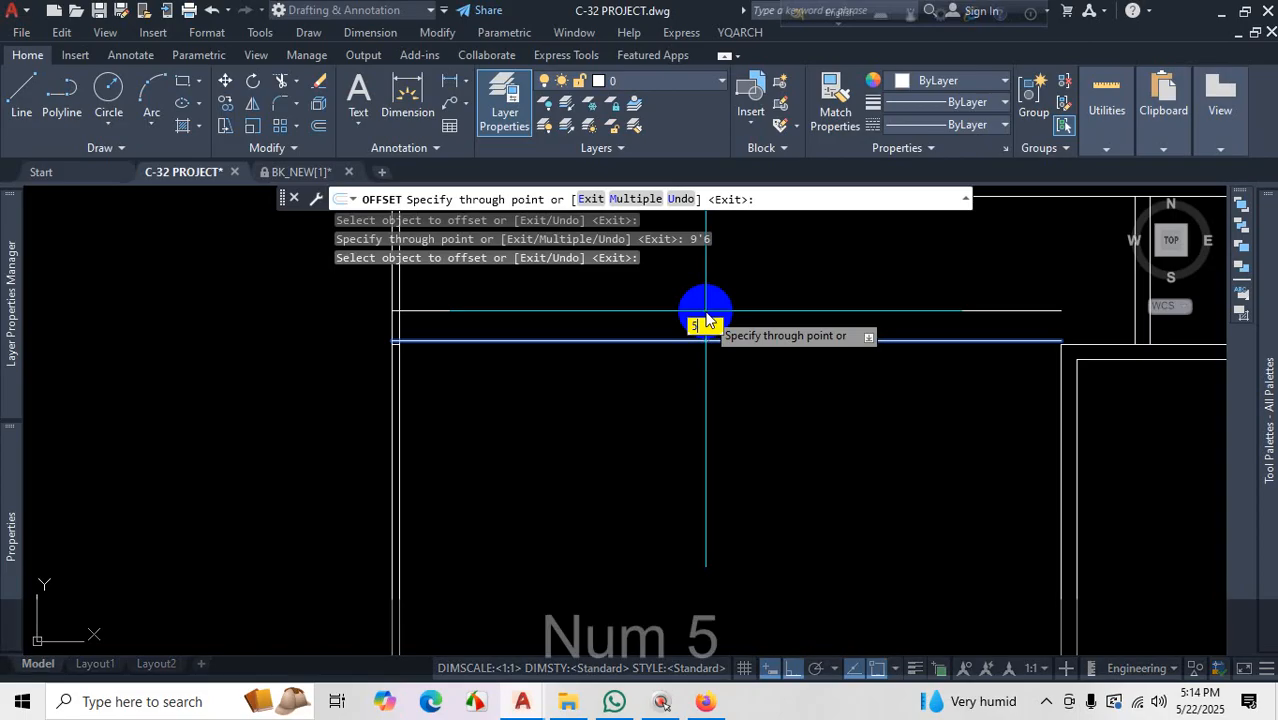
{"action": "key", "text": "Return"}
{"action": "scroll", "coordinate": [761, 399], "scroll_direction": "down", "scroll_amount": 3}
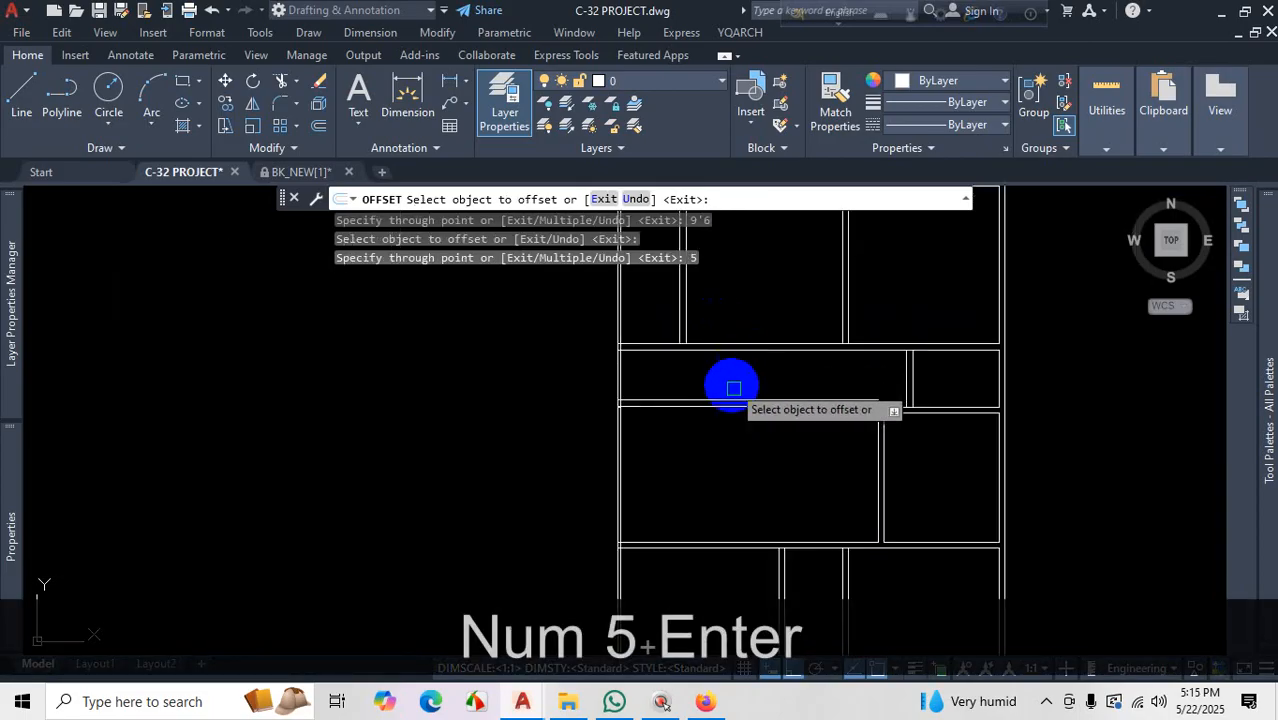
{"action": "scroll", "coordinate": [740, 441], "scroll_direction": "up", "scroll_amount": 2}
{"action": "key", "text": "Escape"}
{"action": "scroll", "coordinate": [742, 442], "scroll_direction": "down", "scroll_amount": 3}
{"action": "scroll", "coordinate": [705, 397], "scroll_direction": "up", "scroll_amount": 3}
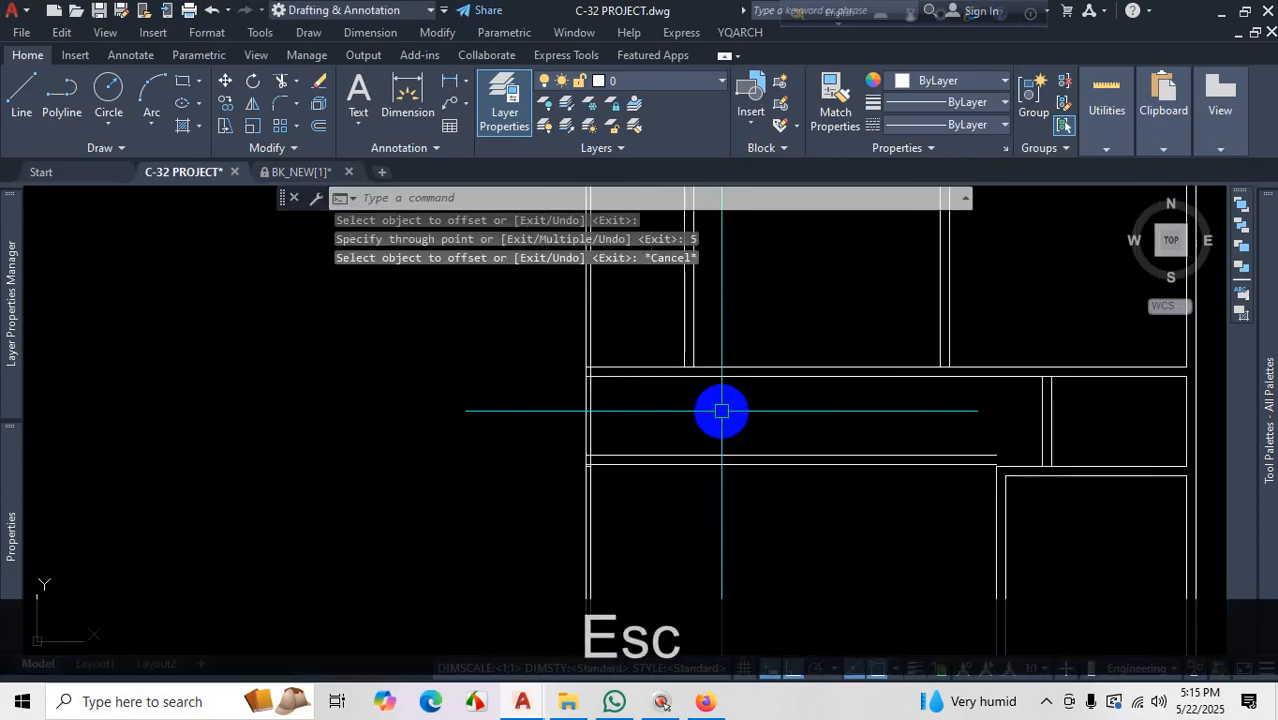
{"action": "key", "text": "ctrl+1"}
{"action": "left_click", "coordinate": [720, 446]}
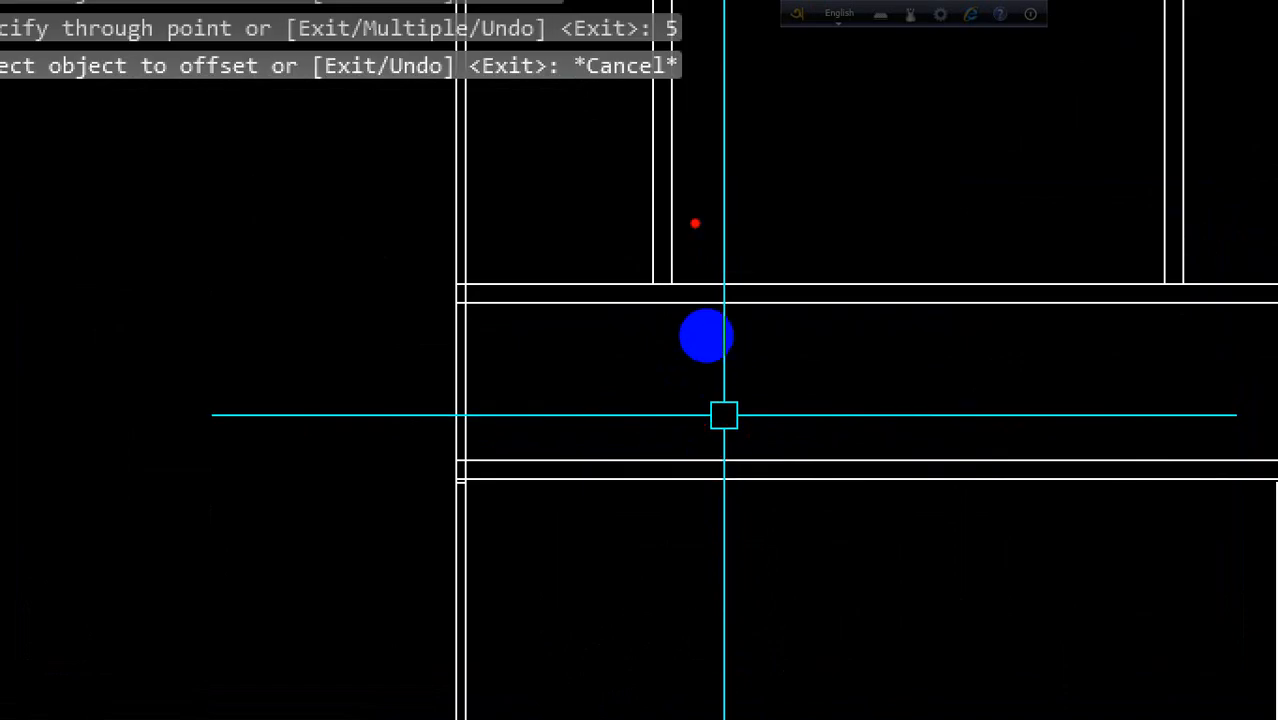
{"action": "mouse_move", "coordinate": [693, 339]}
{"action": "left_mouse_down"}
{"action": "mouse_move", "coordinate": [695, 432]}
{"action": "mouse_move", "coordinate": [627, 470]}
{"action": "mouse_move", "coordinate": [678, 329]}
{"action": "mouse_move", "coordinate": [671, 425]}
{"action": "mouse_move", "coordinate": [594, 453]}
{"action": "left_mouse_up"}
{"action": "right_click", "coordinate": [715, 449]}
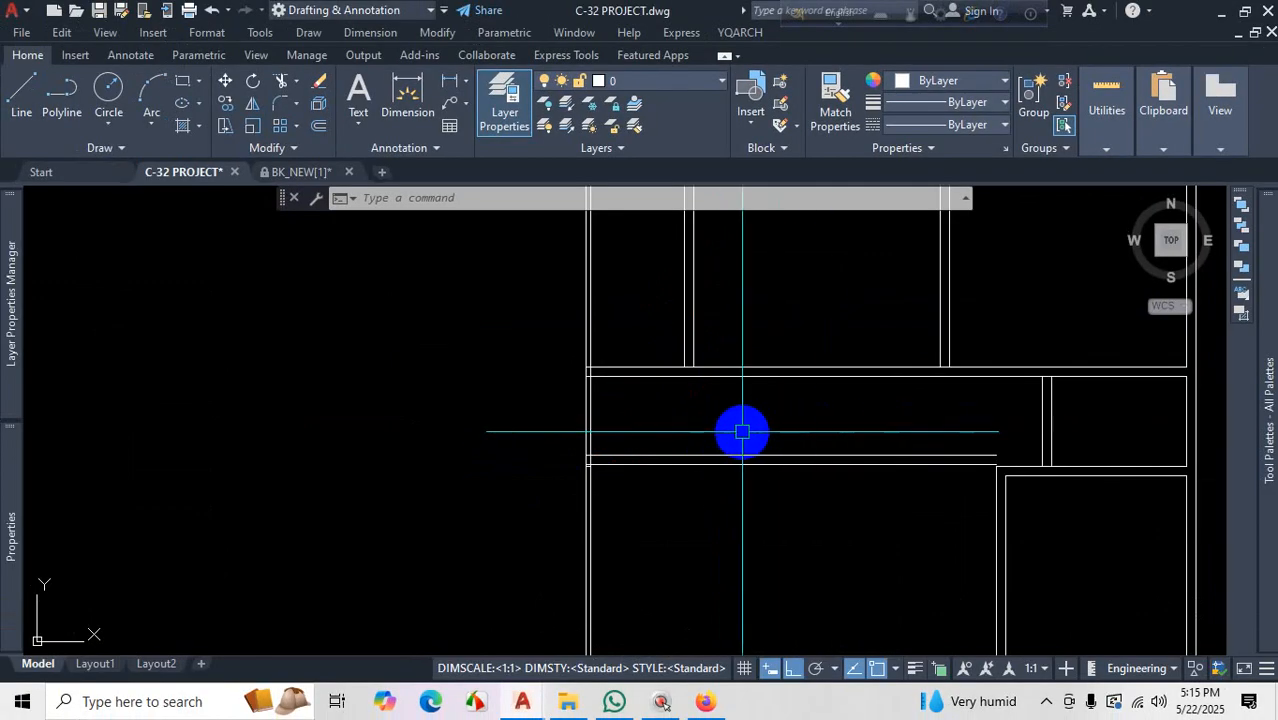
{"action": "scroll", "coordinate": [699, 420], "scroll_direction": "up", "scroll_amount": 2}
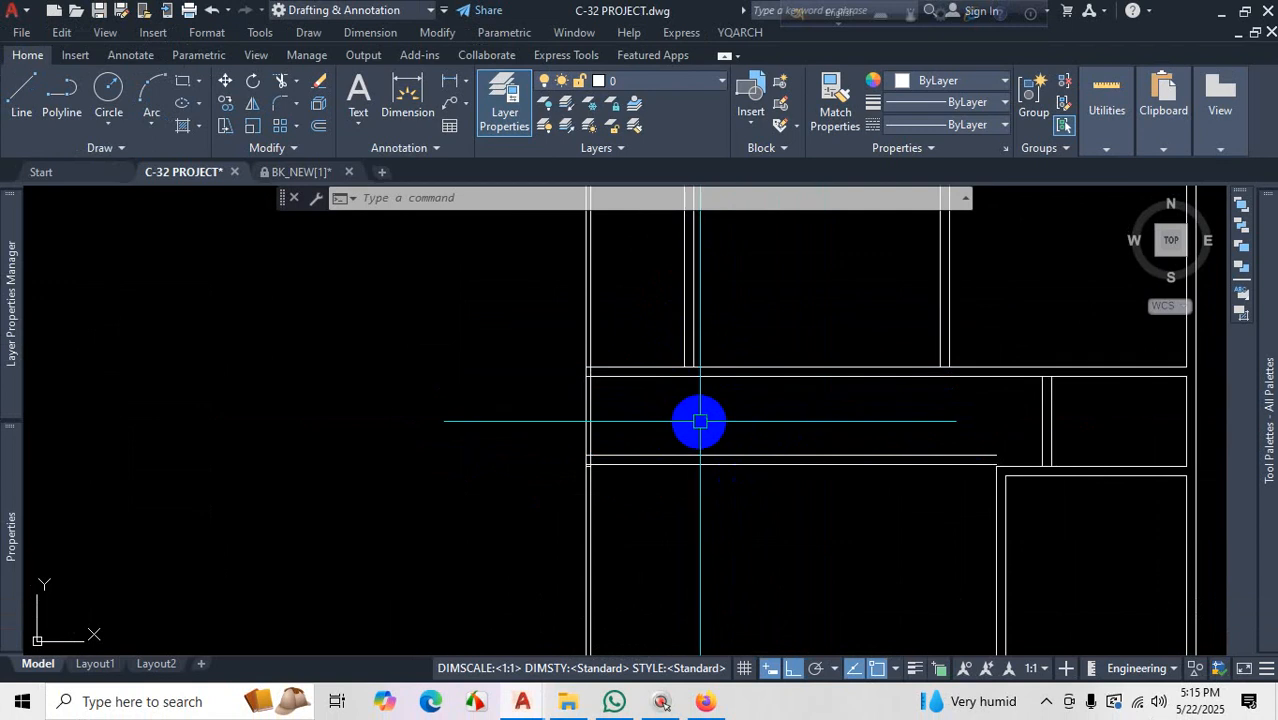
Fillet in Multiple mode the vertical wall's right line with the new horizontal wall's lower line into a sharp corner
{"action": "key", "text": "Escape"}
{"action": "type", "text": "f"}
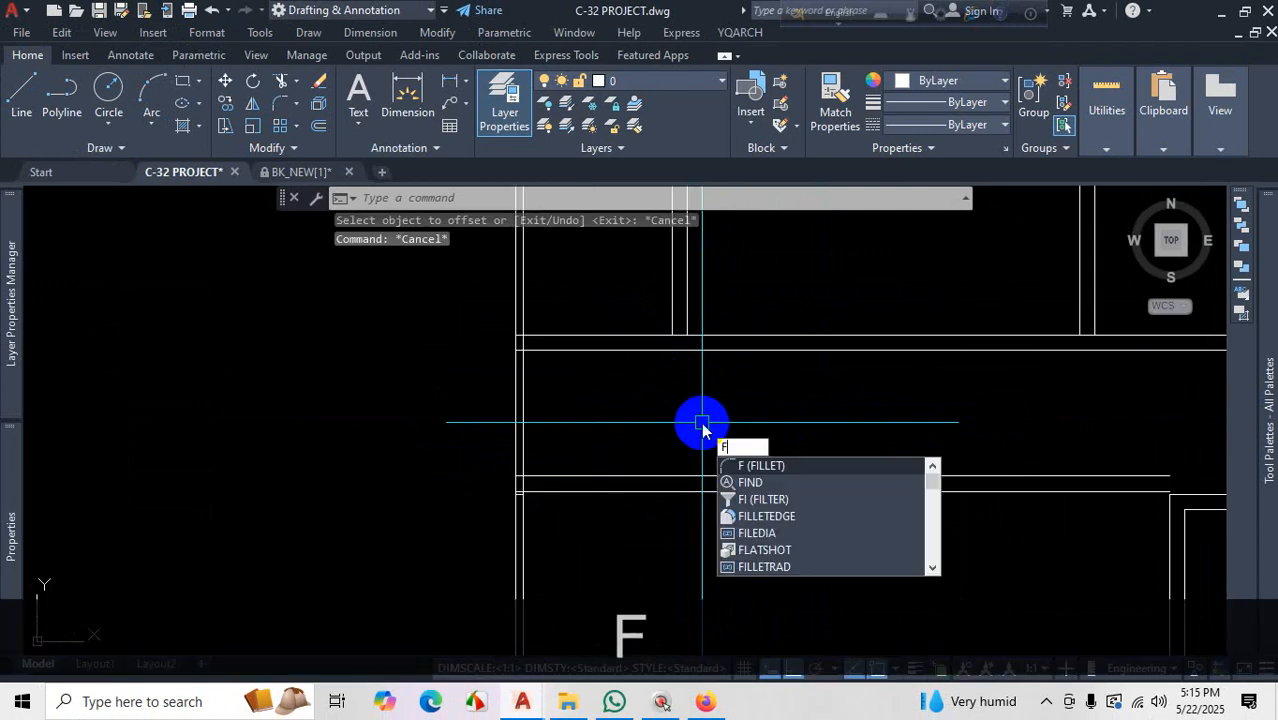
{"action": "key", "text": "Return"}
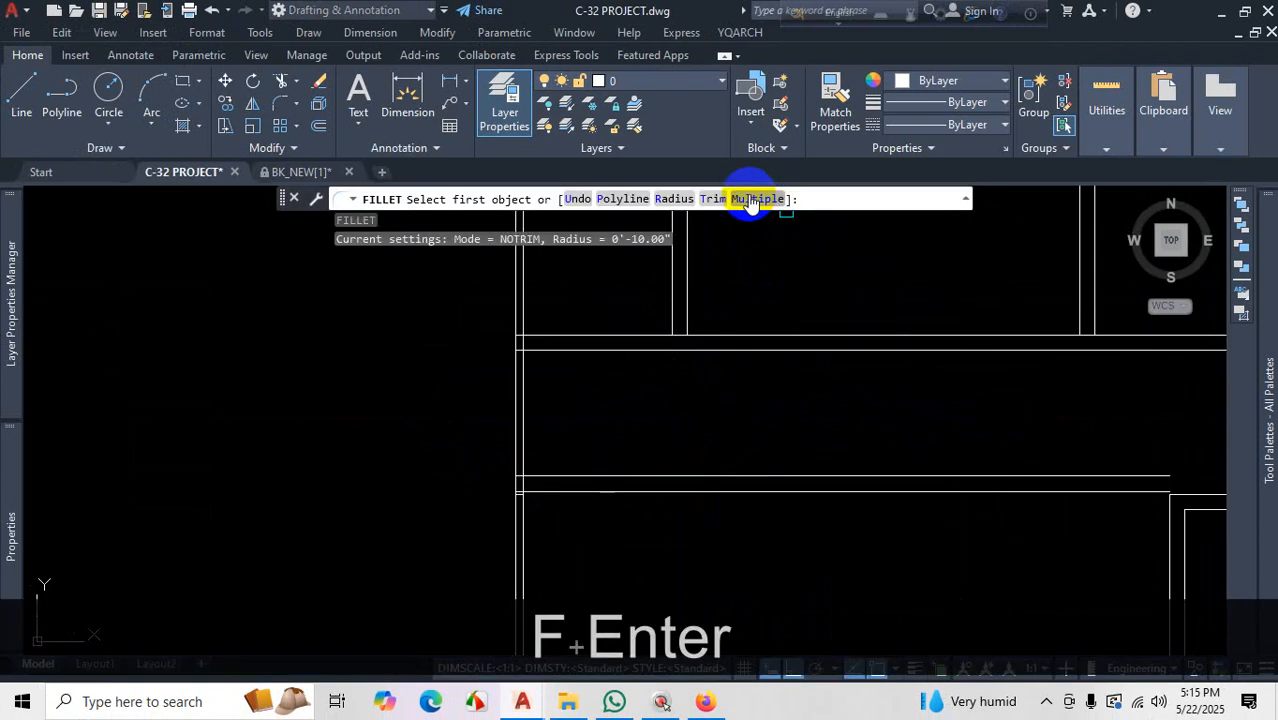
{"action": "left_click", "coordinate": [752, 199]}
{"action": "left_click", "coordinate": [686, 295]}
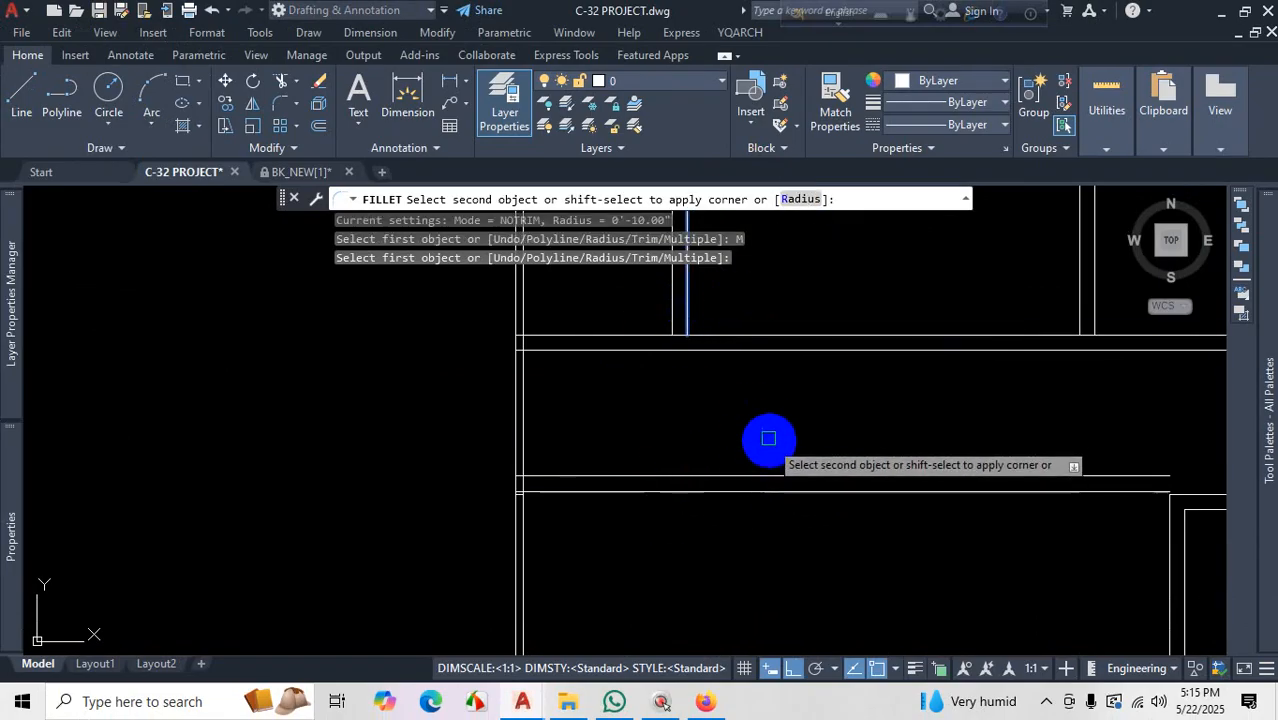
{"action": "scroll", "coordinate": [767, 423], "scroll_direction": "down", "scroll_amount": 4}
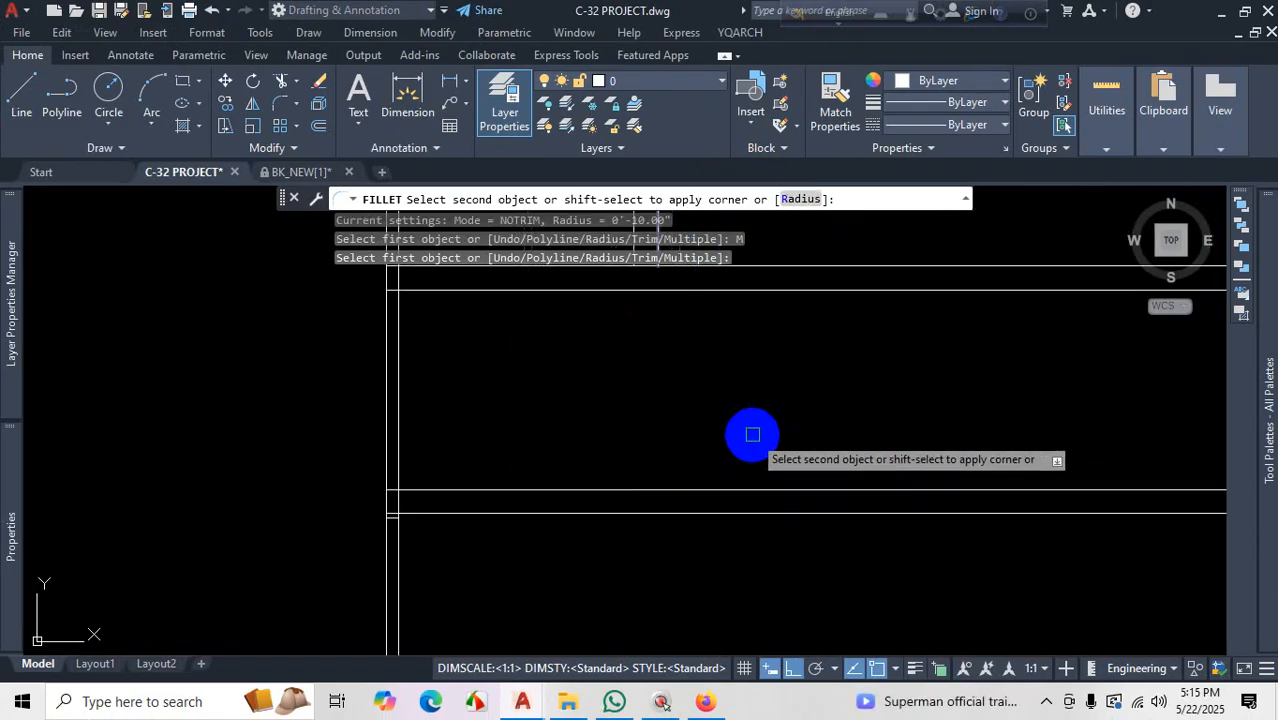
{"action": "scroll", "coordinate": [670, 470], "scroll_direction": "up", "scroll_amount": 2}
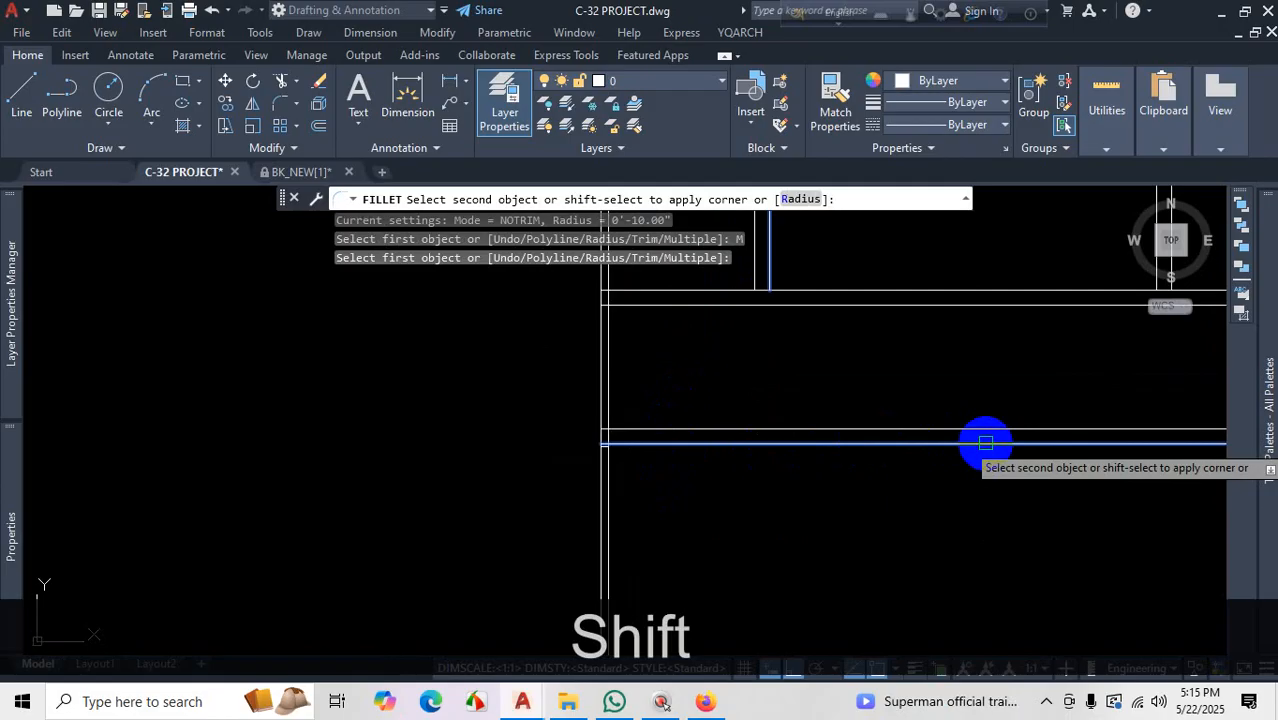
{"action": "left_click", "coordinate": [669, 443], "text": "shift"}
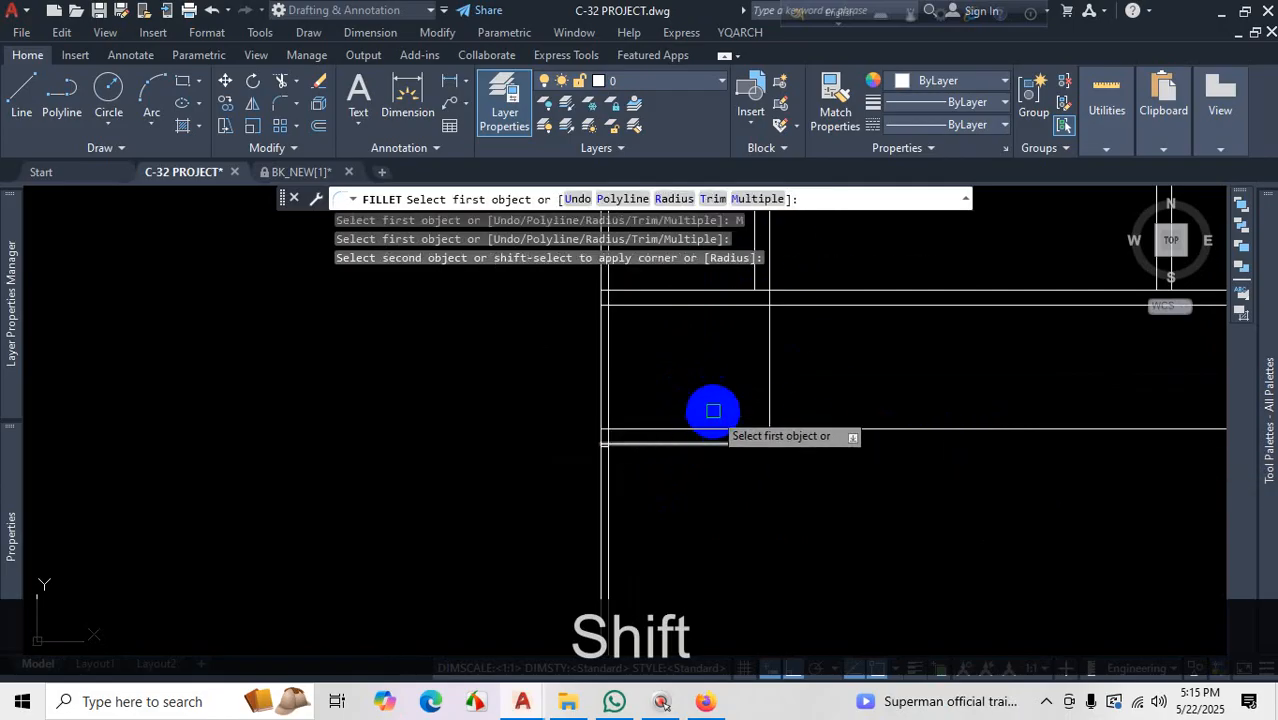
Join the new horizontal wall's upper line and the vertical wall's left line in a sharp inner corner, and end Fillet
{"action": "left_click", "coordinate": [665, 430]}
{"action": "scroll", "coordinate": [664, 426], "scroll_direction": "down", "scroll_amount": 3}
{"action": "scroll", "coordinate": [725, 355], "scroll_direction": "up", "scroll_amount": 3}
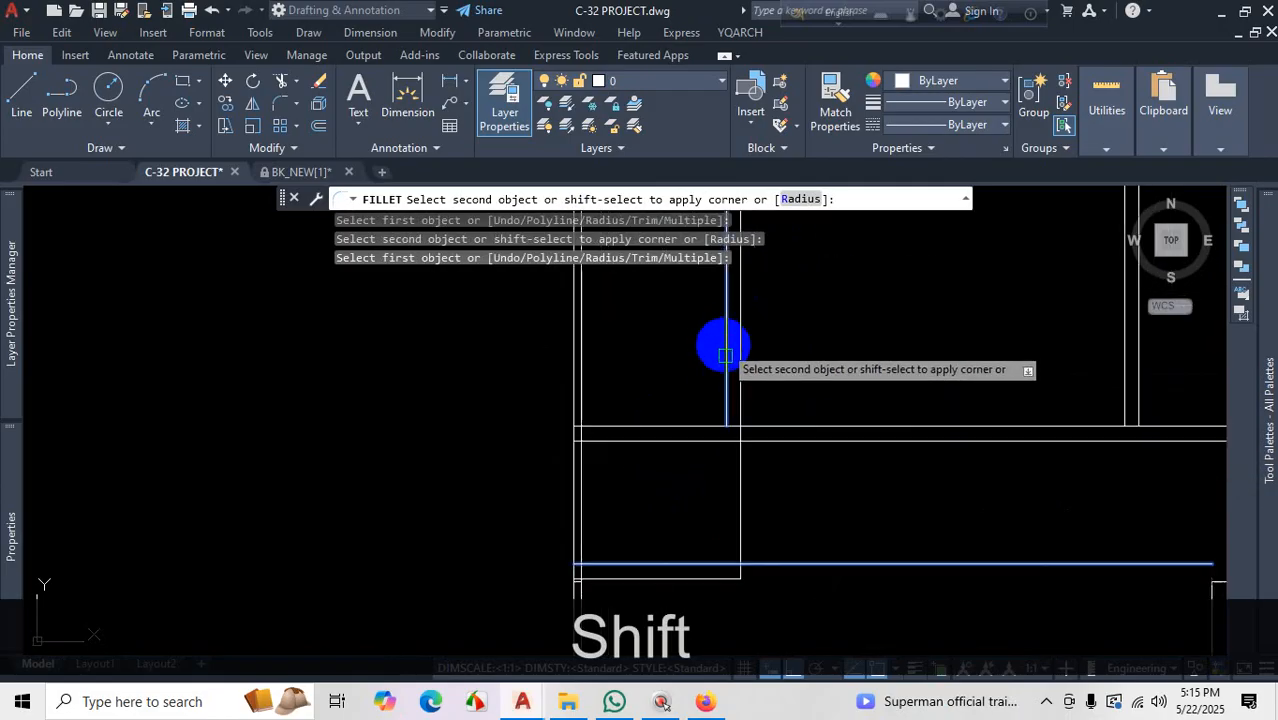
{"action": "left_click", "coordinate": [727, 371], "text": "shift"}
{"action": "scroll", "coordinate": [822, 491], "scroll_direction": "down", "scroll_amount": 2}
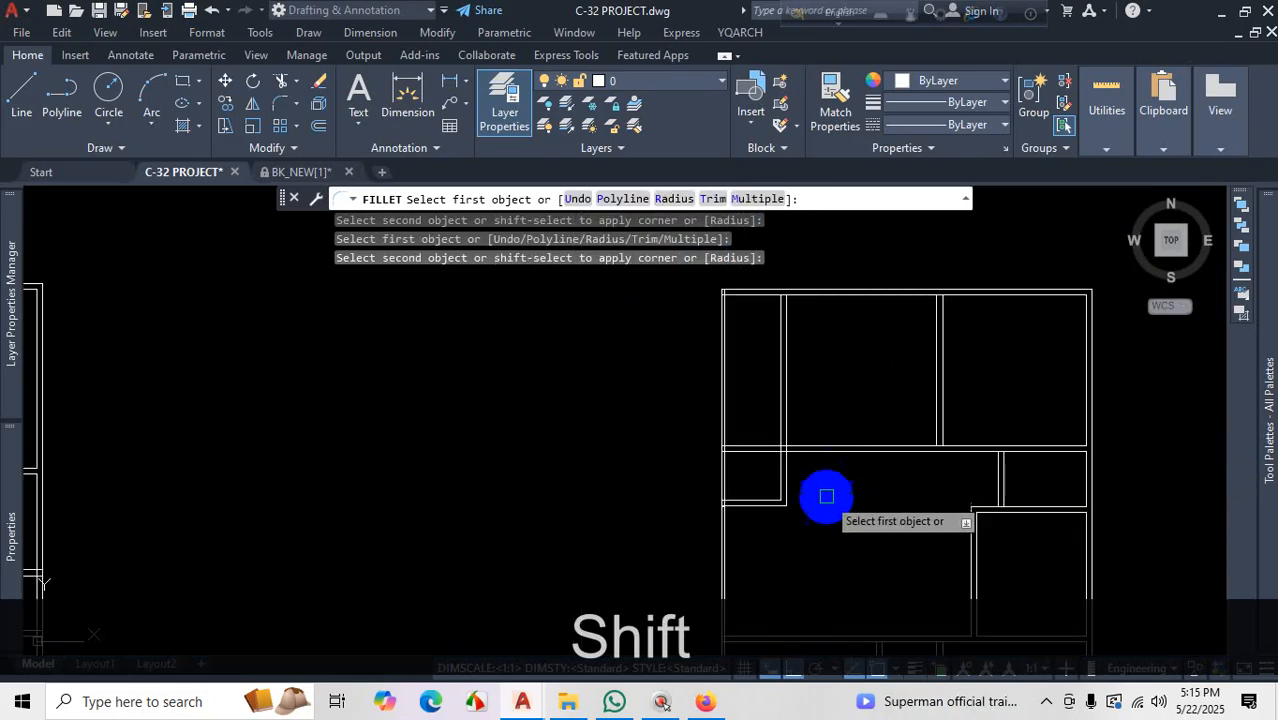
{"action": "scroll", "coordinate": [762, 488], "scroll_direction": "up", "scroll_amount": 2}
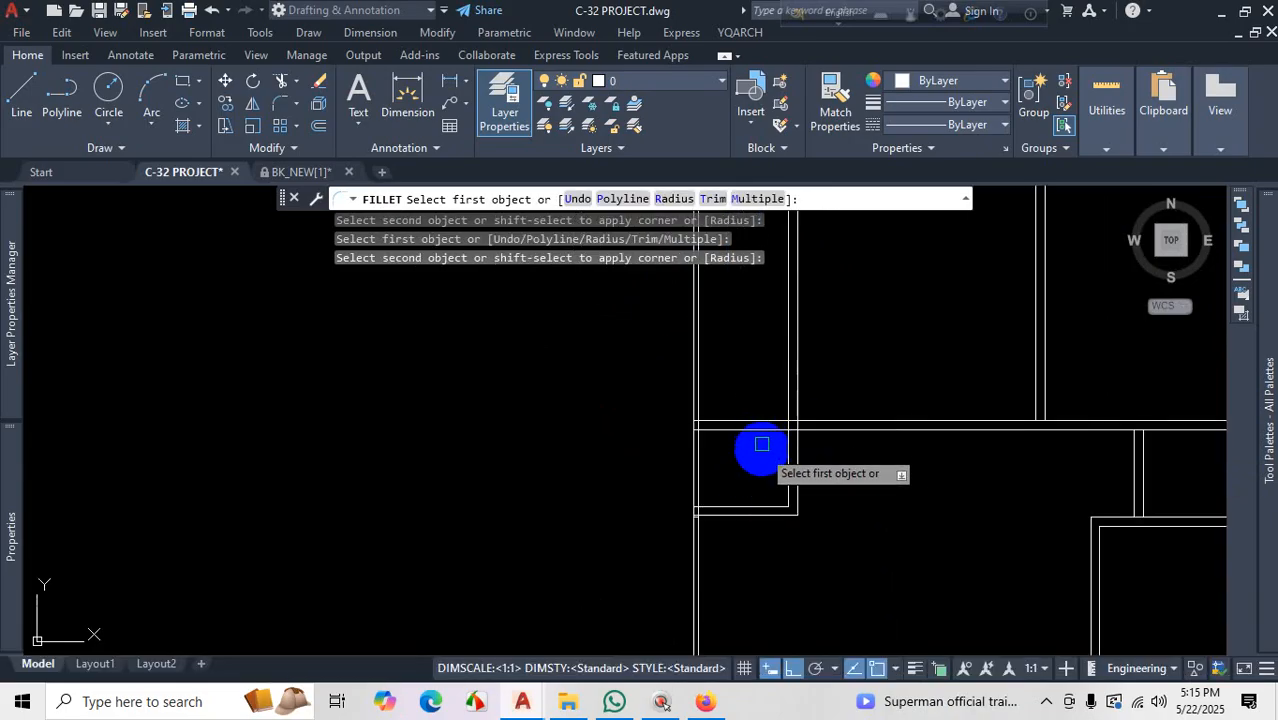
{"action": "scroll", "coordinate": [815, 415], "scroll_direction": "up", "scroll_amount": 2}
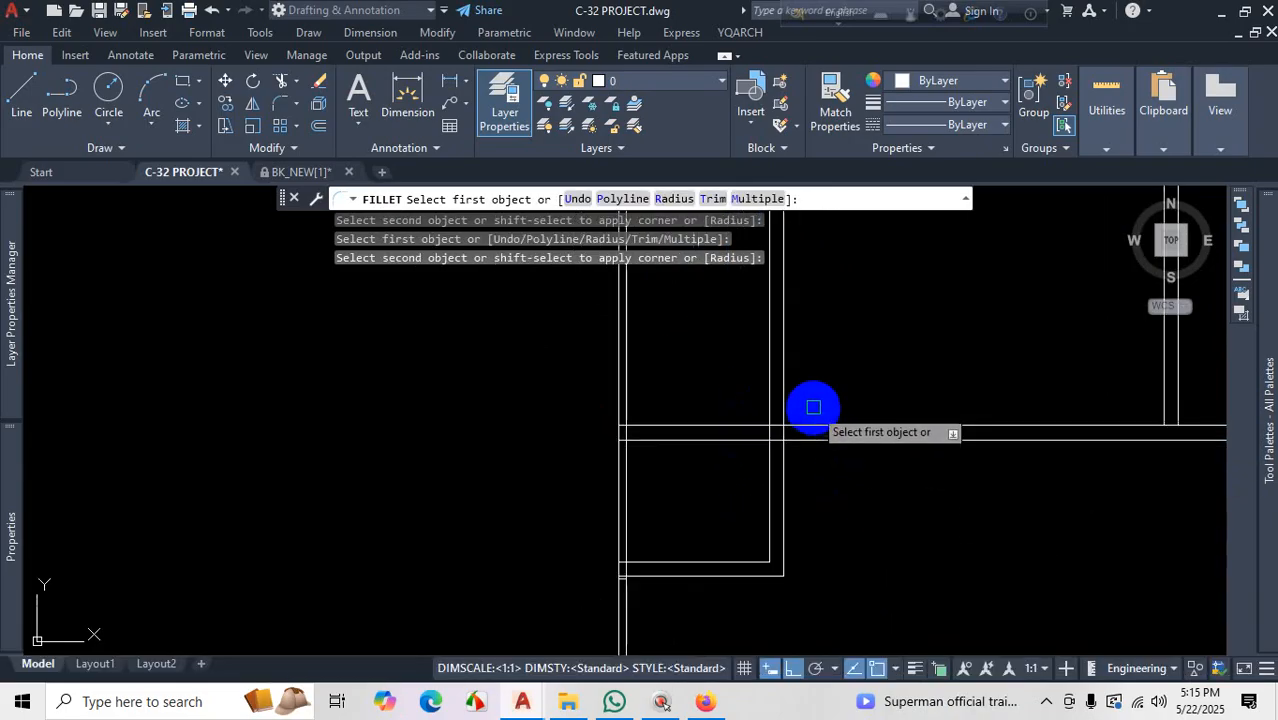
{"action": "key", "text": "Escape"}
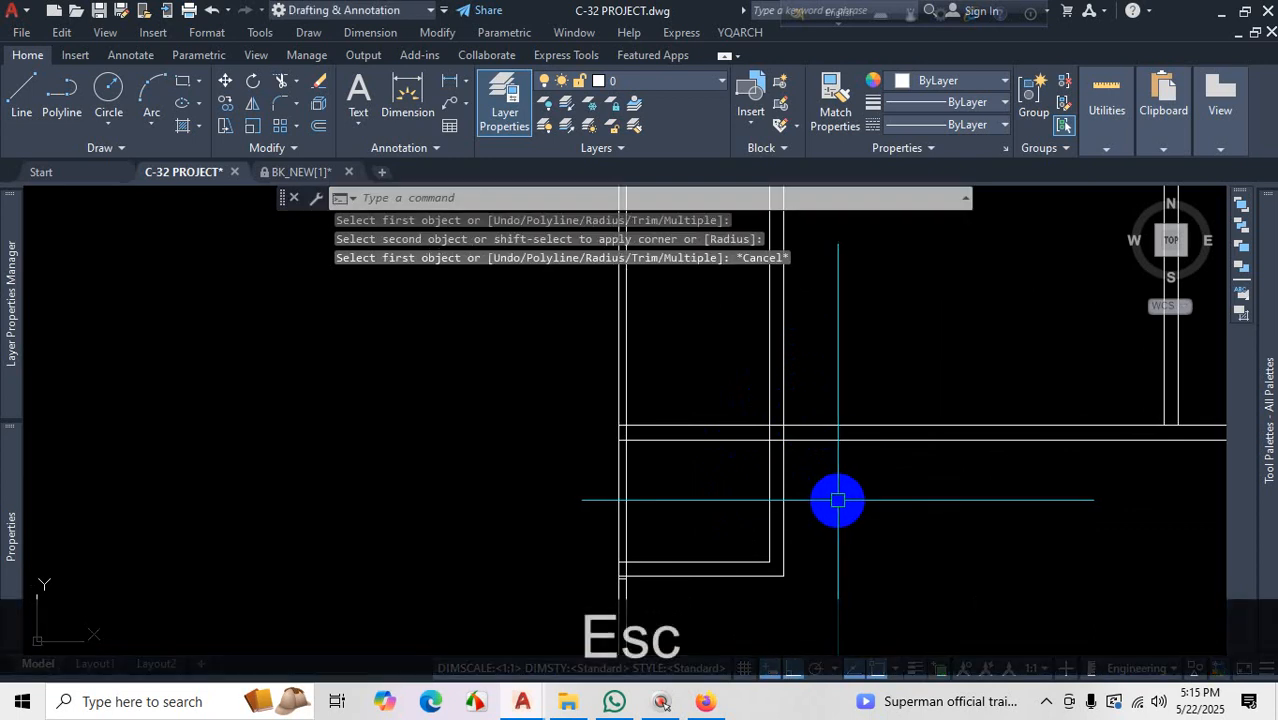
{"action": "type", "text": "f"}
{"action": "key", "text": "Return"}
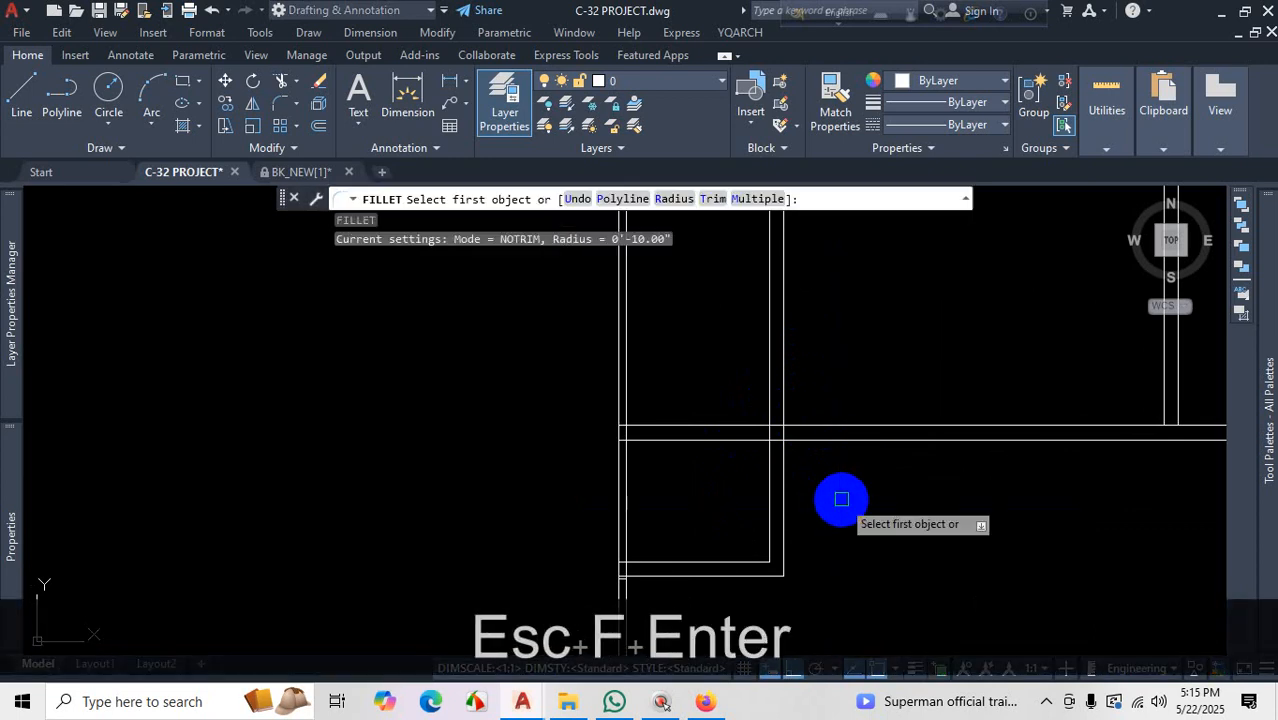
{"action": "left_click", "coordinate": [757, 199]}
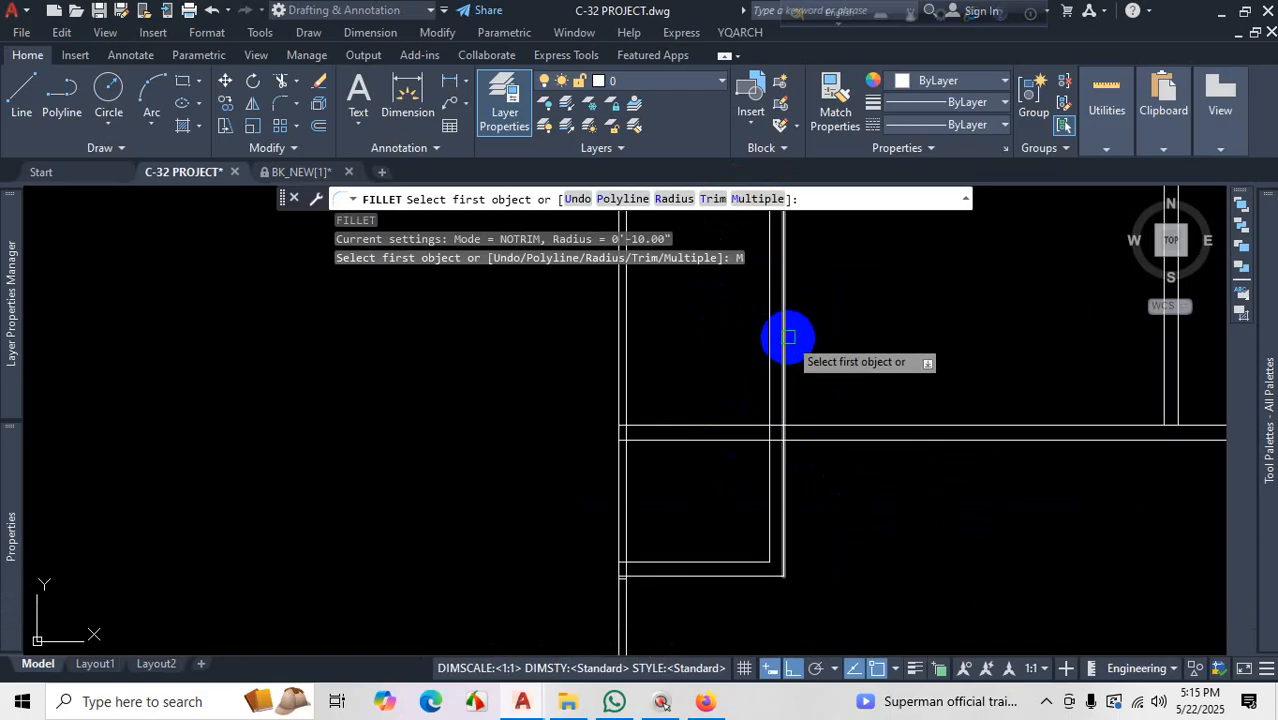
{"action": "key", "text": "ctrl"}
{"action": "left_click", "coordinate": [788, 337]}
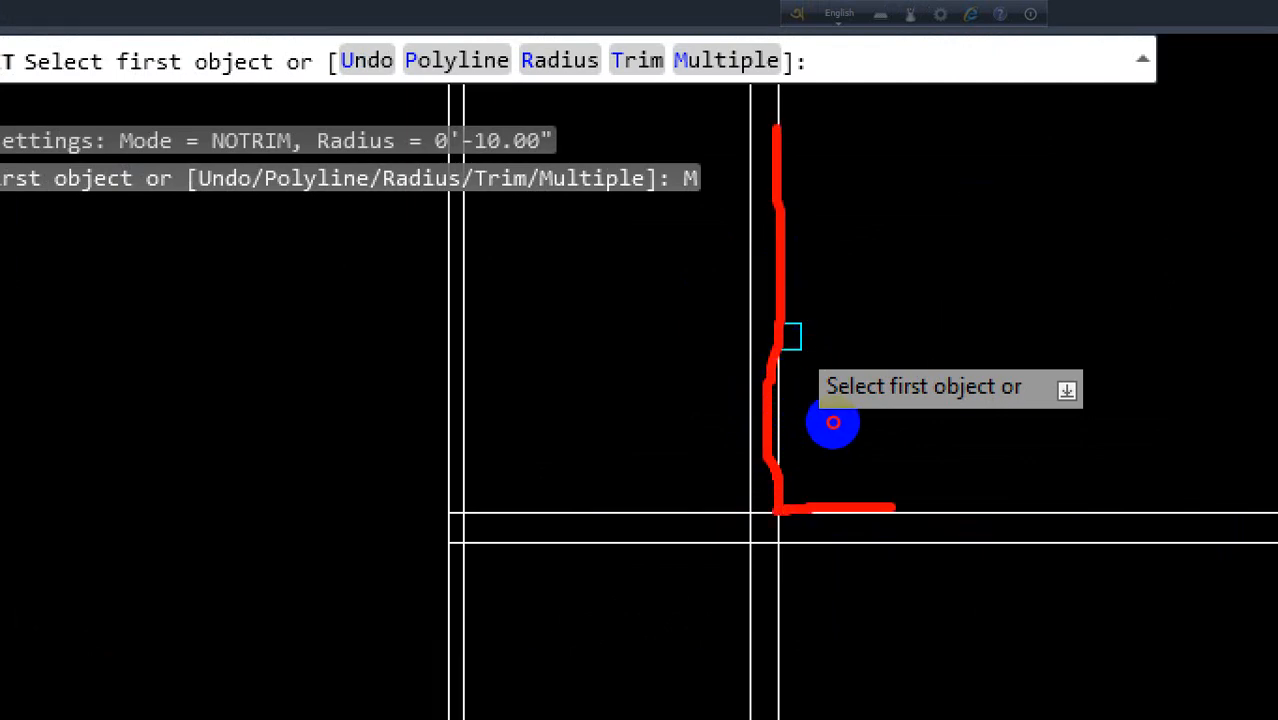
{"action": "key", "text": "ctrl+1"}
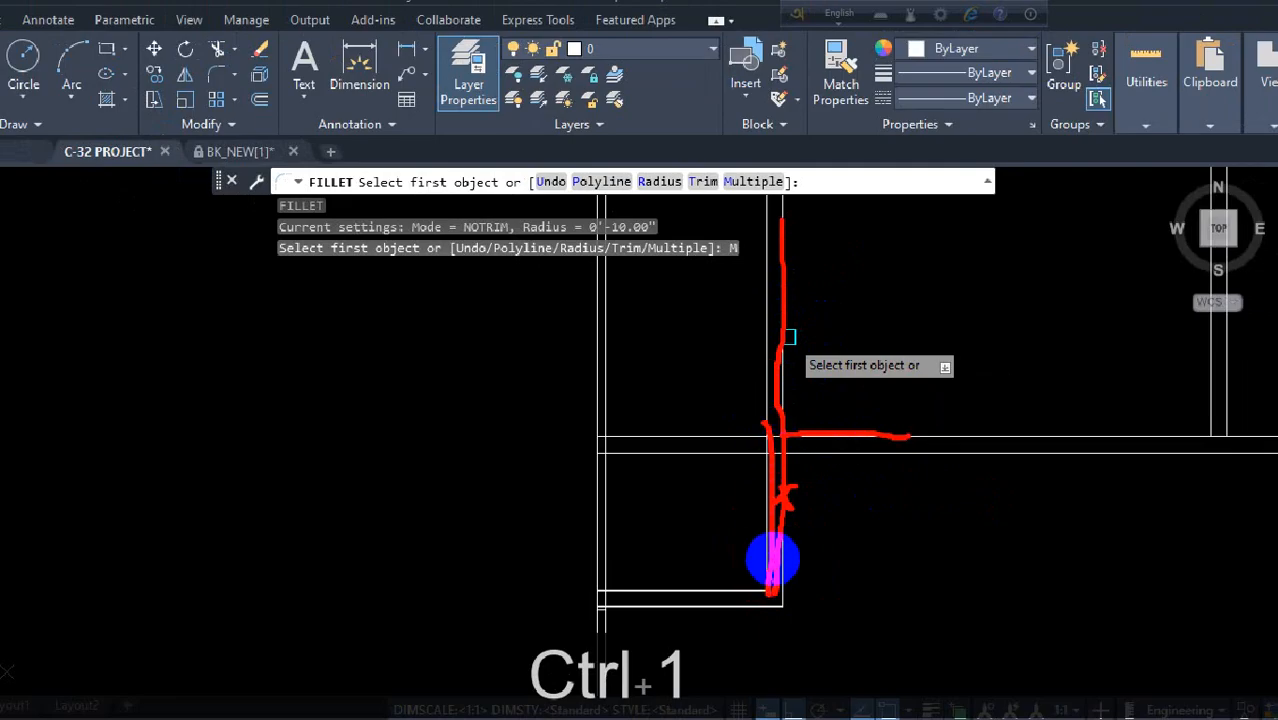
{"action": "key", "text": "Escape"}
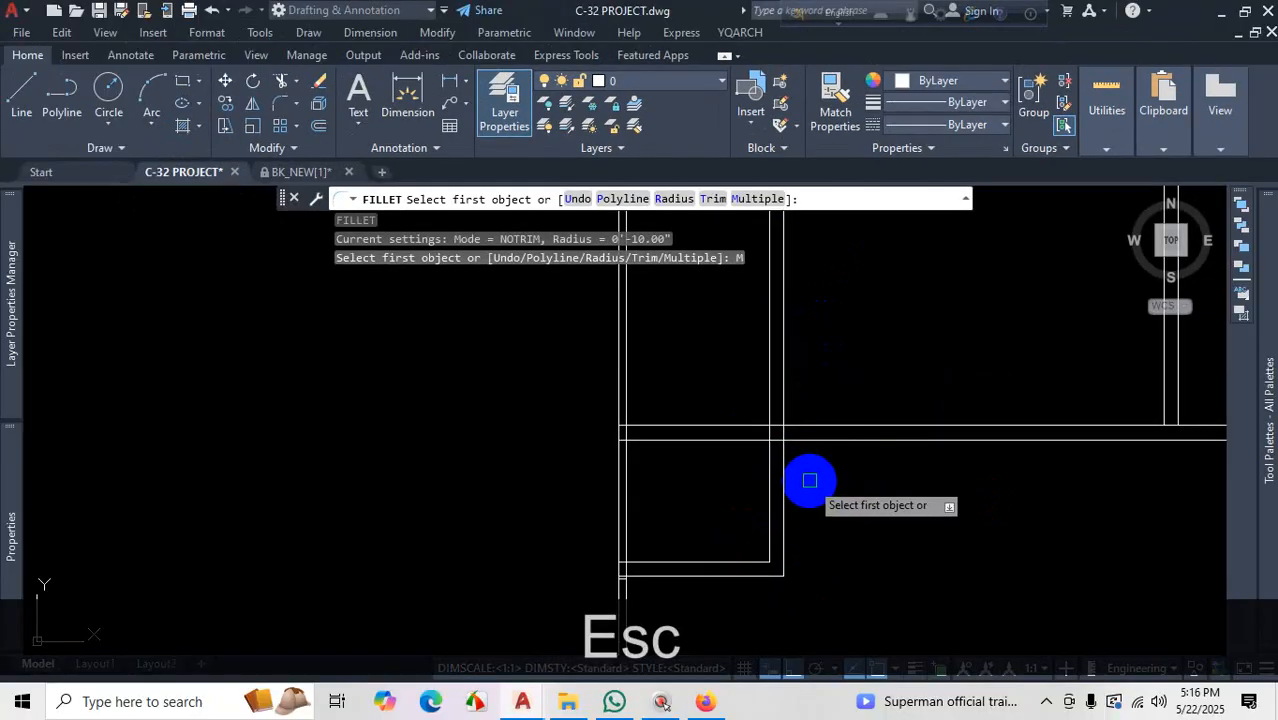
{"action": "key", "text": "Escape"}
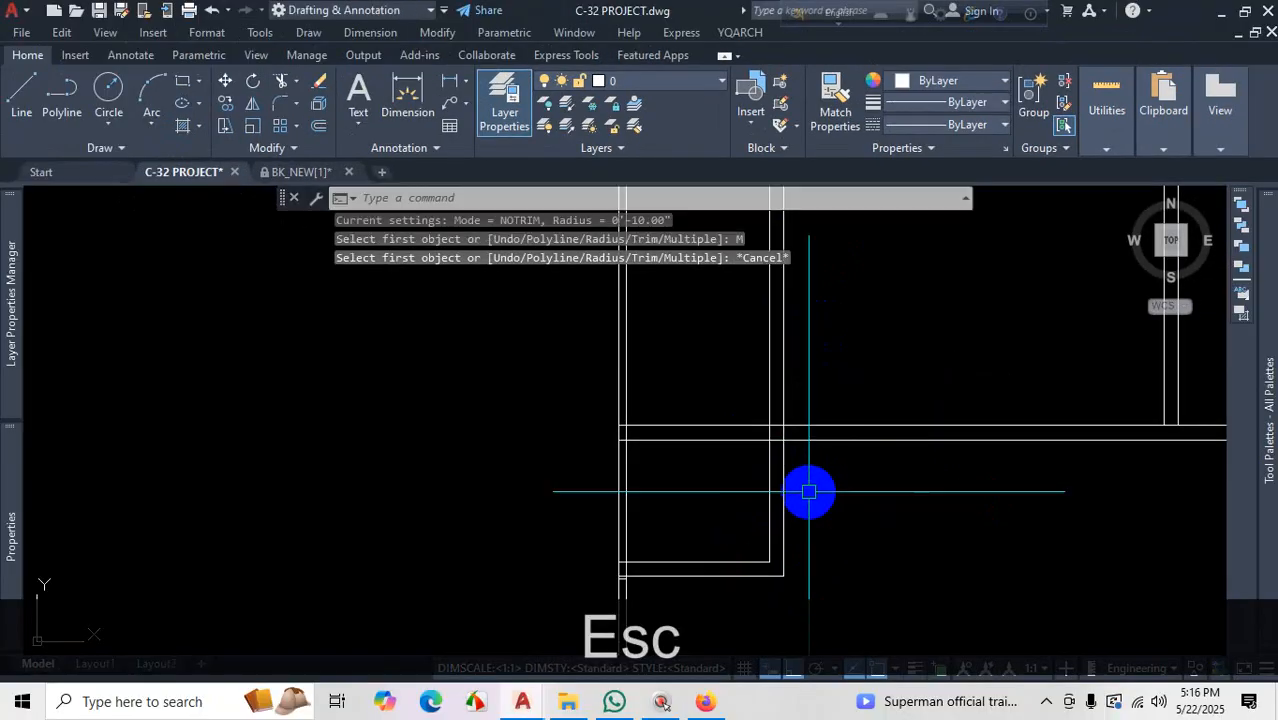
{"action": "type", "text": "tr"}
{"action": "key", "text": "Escape"}
{"action": "key", "text": "Escape"}
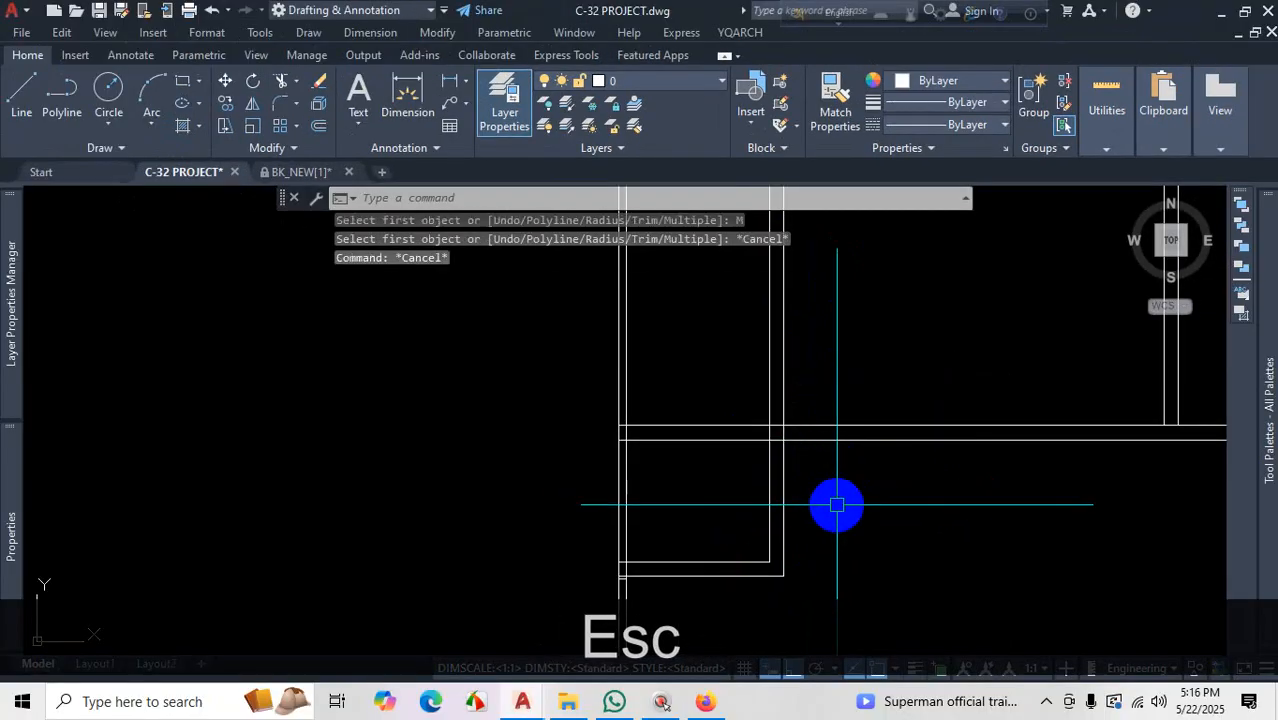
Try to fillet the crossing horizontal wall's upper line with the vertical wall's right line into a sharp corner, and undo it
{"action": "type", "text": "f"}
{"action": "key", "text": "Return"}
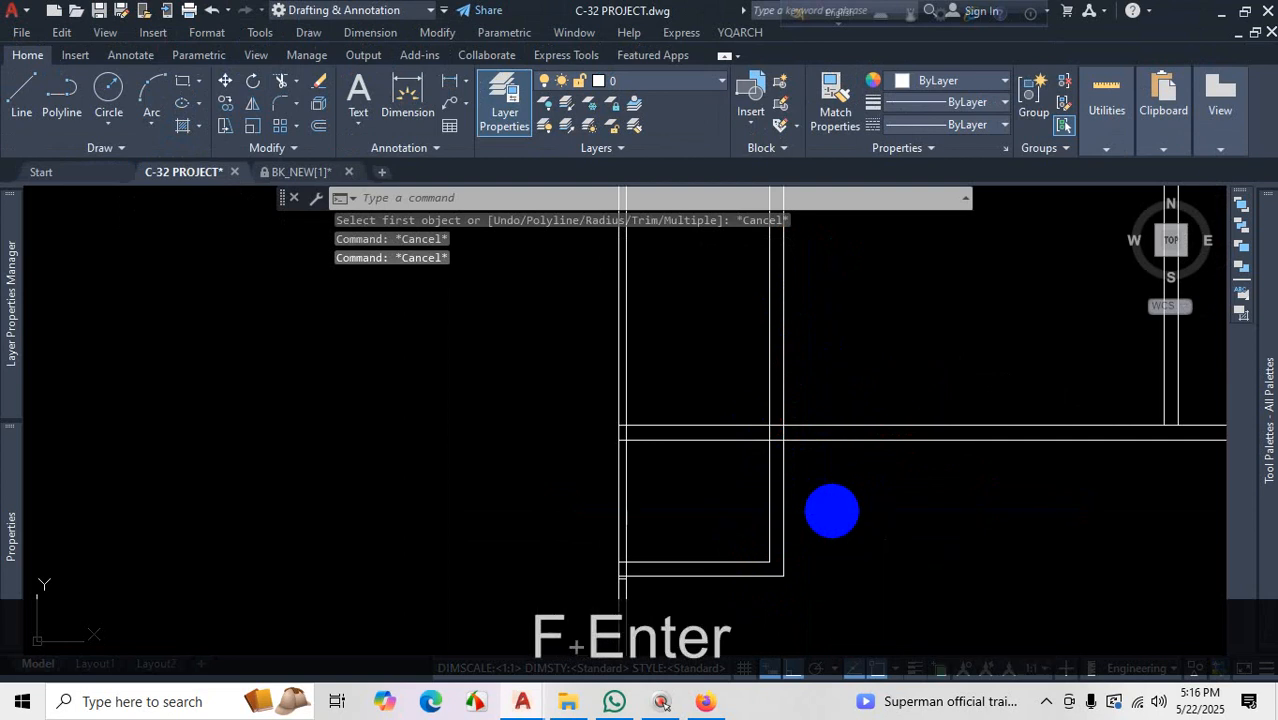
{"action": "left_click", "coordinate": [868, 426]}
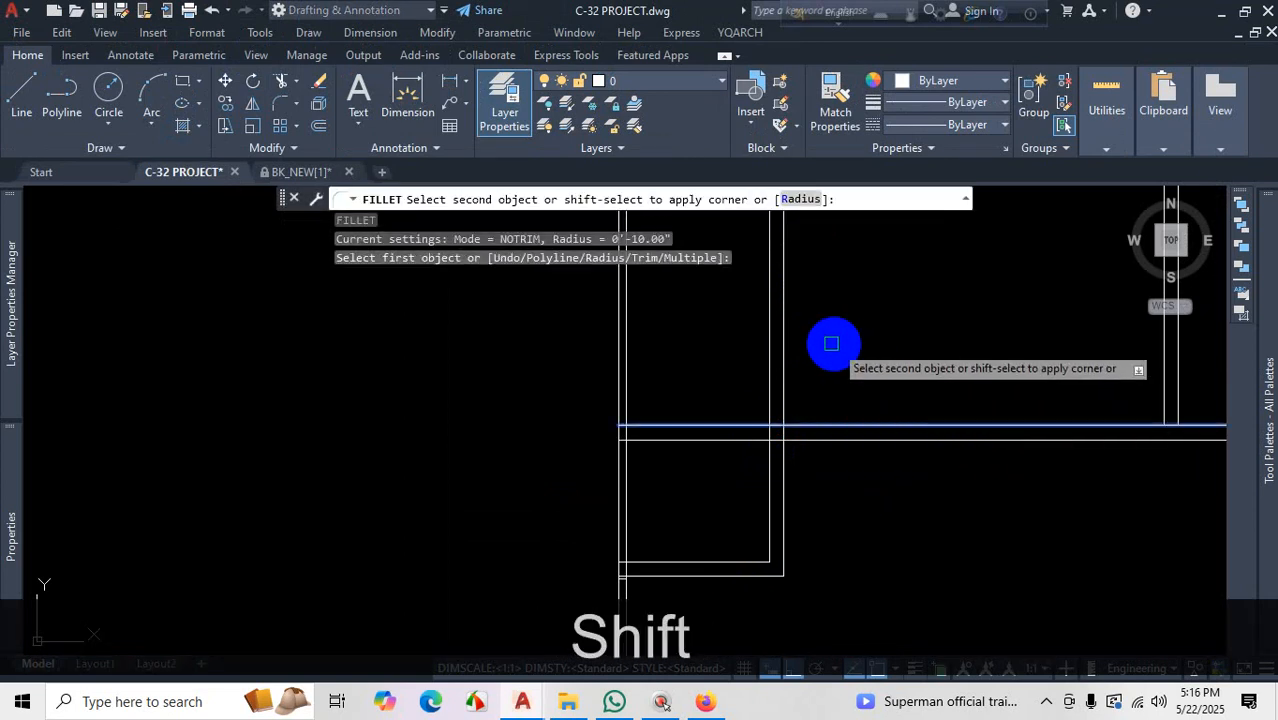
{"action": "left_click", "coordinate": [781, 351], "text": "shift"}
{"action": "scroll", "coordinate": [808, 573], "scroll_direction": "up", "scroll_amount": 2}
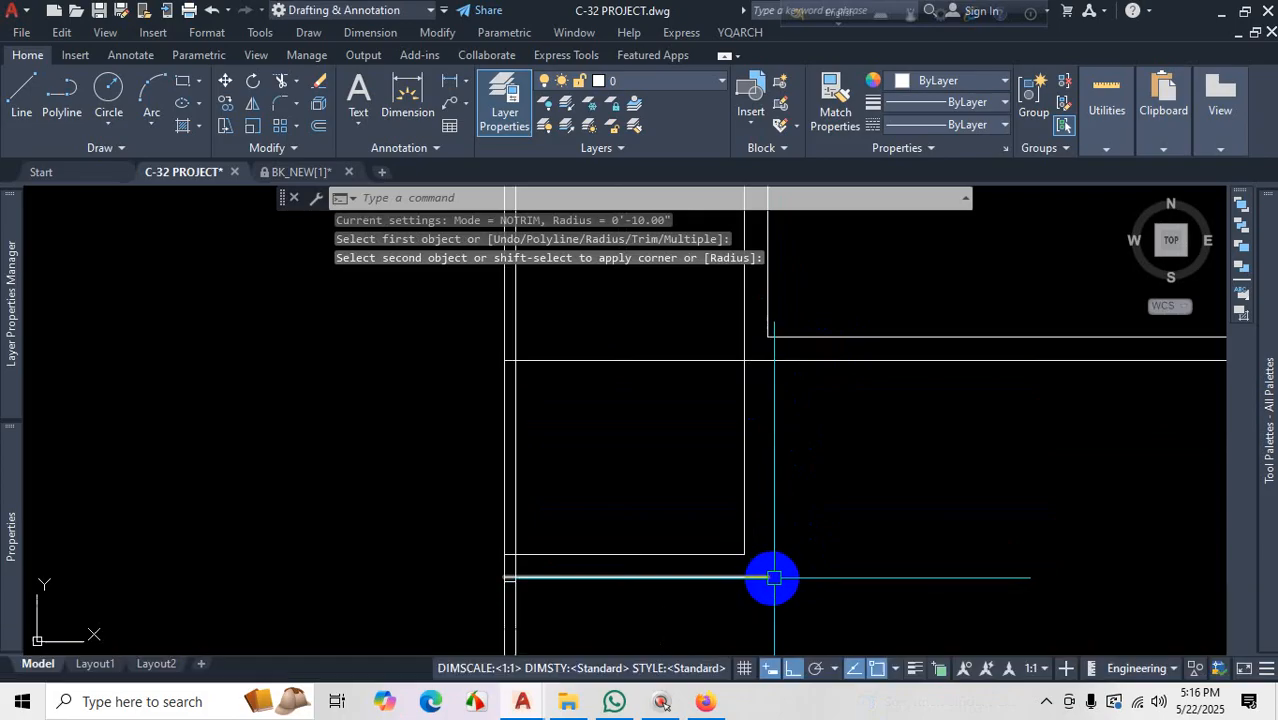
{"action": "scroll", "coordinate": [790, 540], "scroll_direction": "down", "scroll_amount": 2}
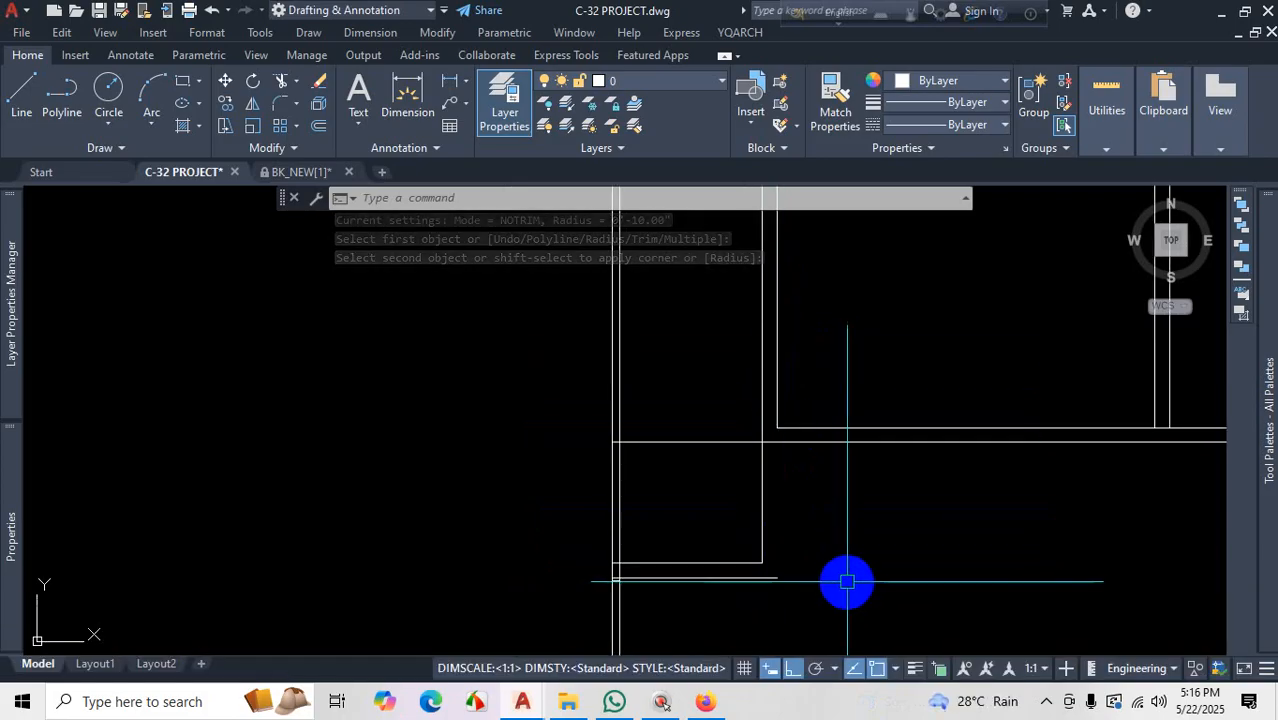
{"action": "key", "text": "ctrl+z"}
{"action": "key", "text": "ctrl+z"}
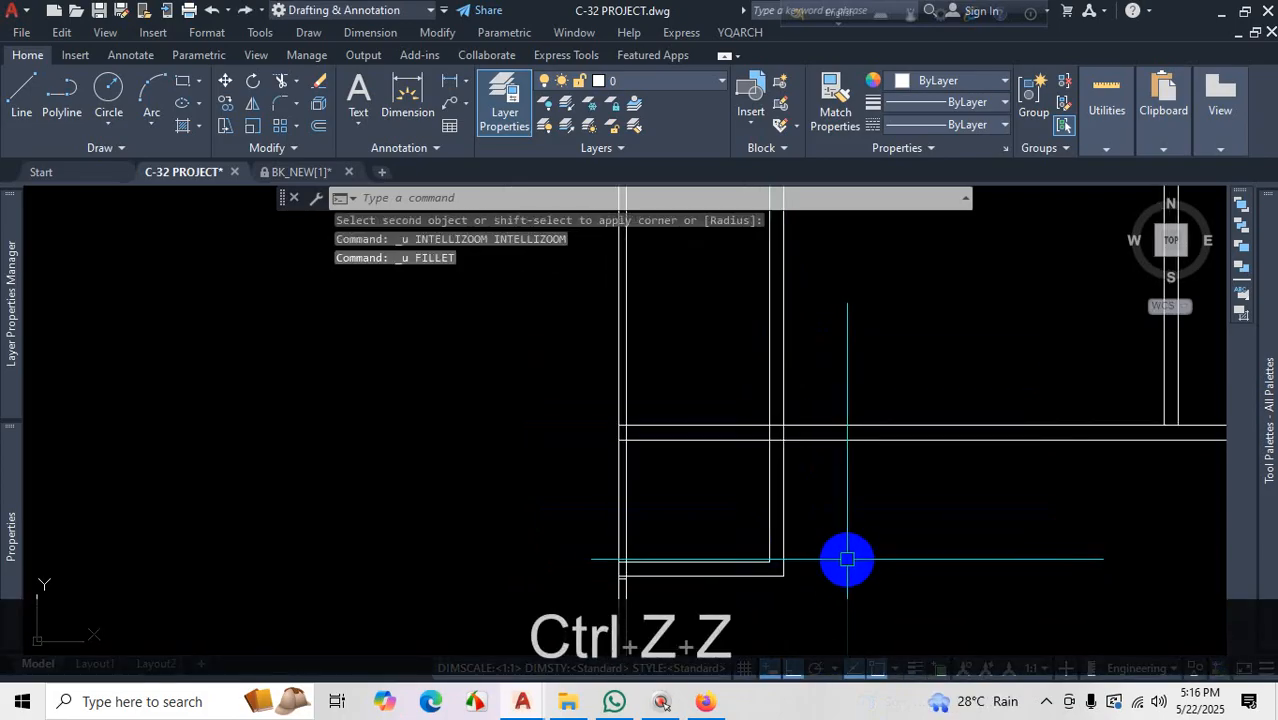
Trim both lines of the crossing horizontal wall between the outer wall and the vertical interior wall with a fence
{"action": "key", "text": "Return"}
{"action": "left_click", "coordinate": [727, 397]}
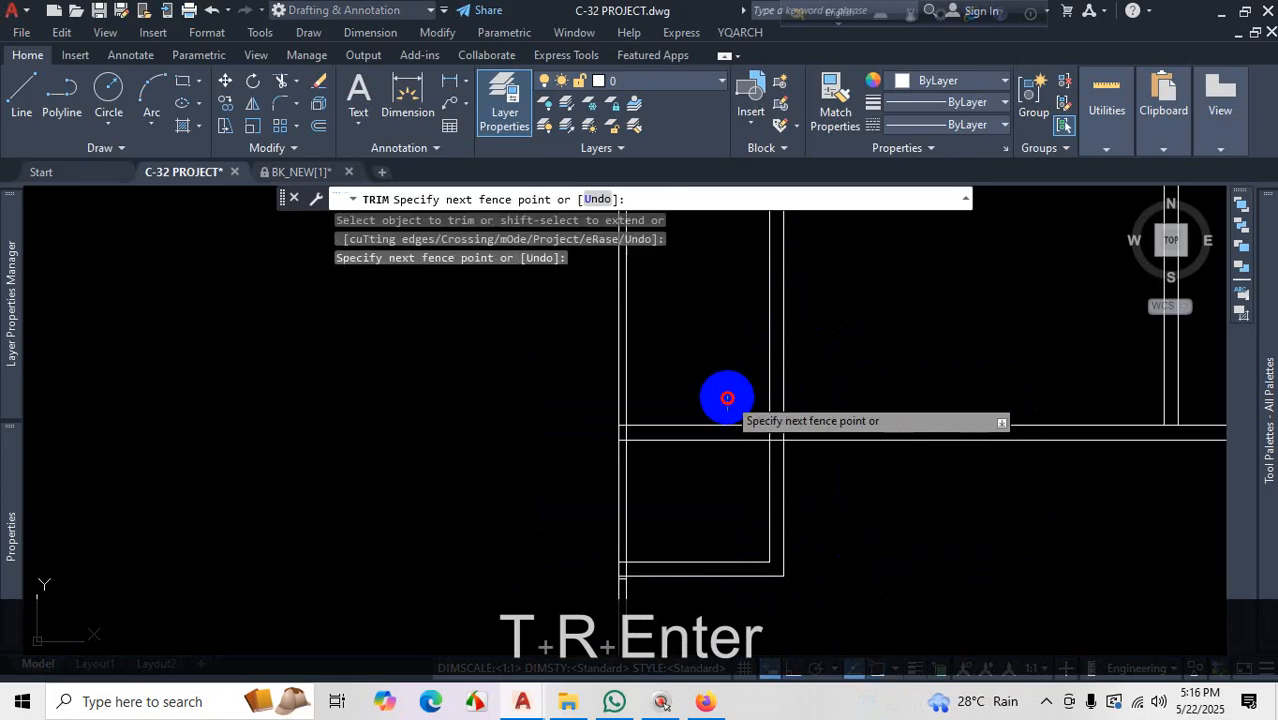
{"action": "left_click", "coordinate": [713, 488]}
Trim the horizontal wall's stubs inside the vertical interior wall and open that wall's right line at the junction
{"action": "scroll", "coordinate": [782, 421], "scroll_direction": "up", "scroll_amount": 3}
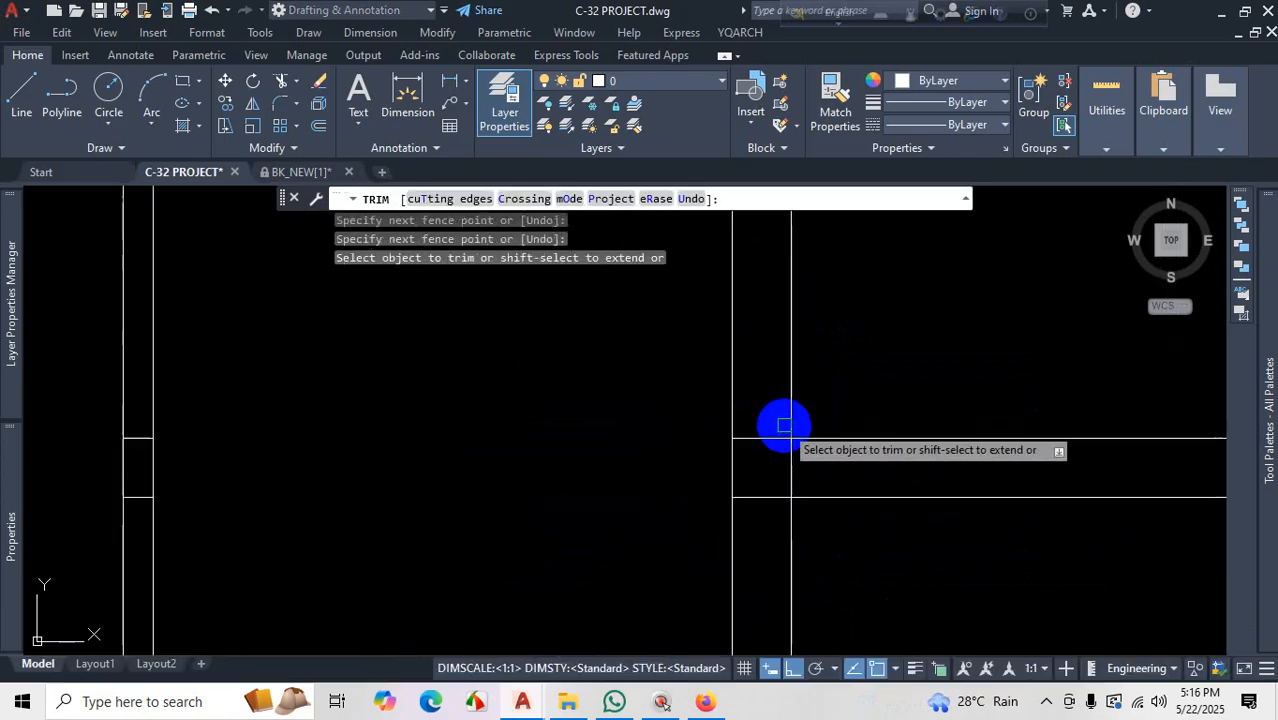
{"action": "left_click", "coordinate": [767, 418]}
{"action": "left_click", "coordinate": [772, 457]}
{"action": "left_click", "coordinate": [760, 485]}
{"action": "left_click", "coordinate": [763, 520]}
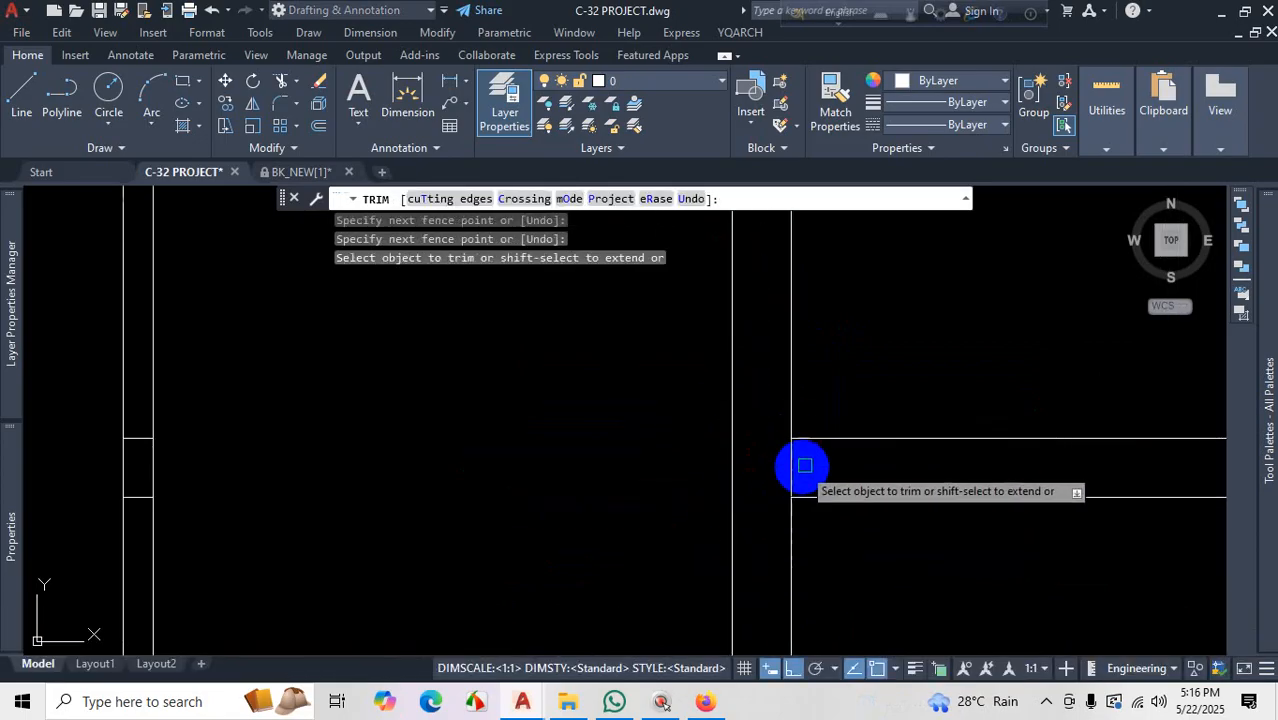
{"action": "left_click", "coordinate": [788, 460]}
End Trim and erase the two short leftover horizontal segments inside the left outer wall
{"action": "scroll", "coordinate": [760, 390], "scroll_direction": "down", "scroll_amount": 3}
{"action": "scroll", "coordinate": [742, 547], "scroll_direction": "down", "scroll_amount": 4}
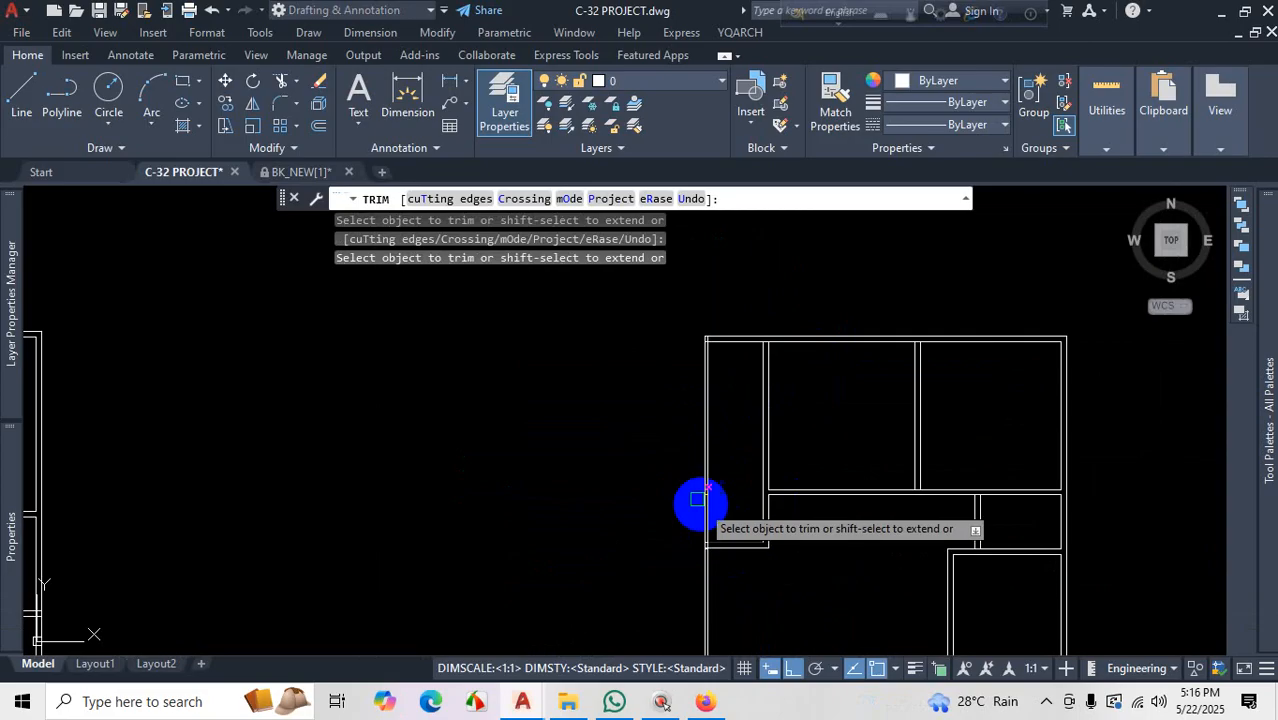
{"action": "scroll", "coordinate": [715, 508], "scroll_direction": "up", "scroll_amount": 6}
{"action": "key", "text": "Escape"}
{"action": "left_click", "coordinate": [667, 455]}
{"action": "left_click", "coordinate": [725, 502]}
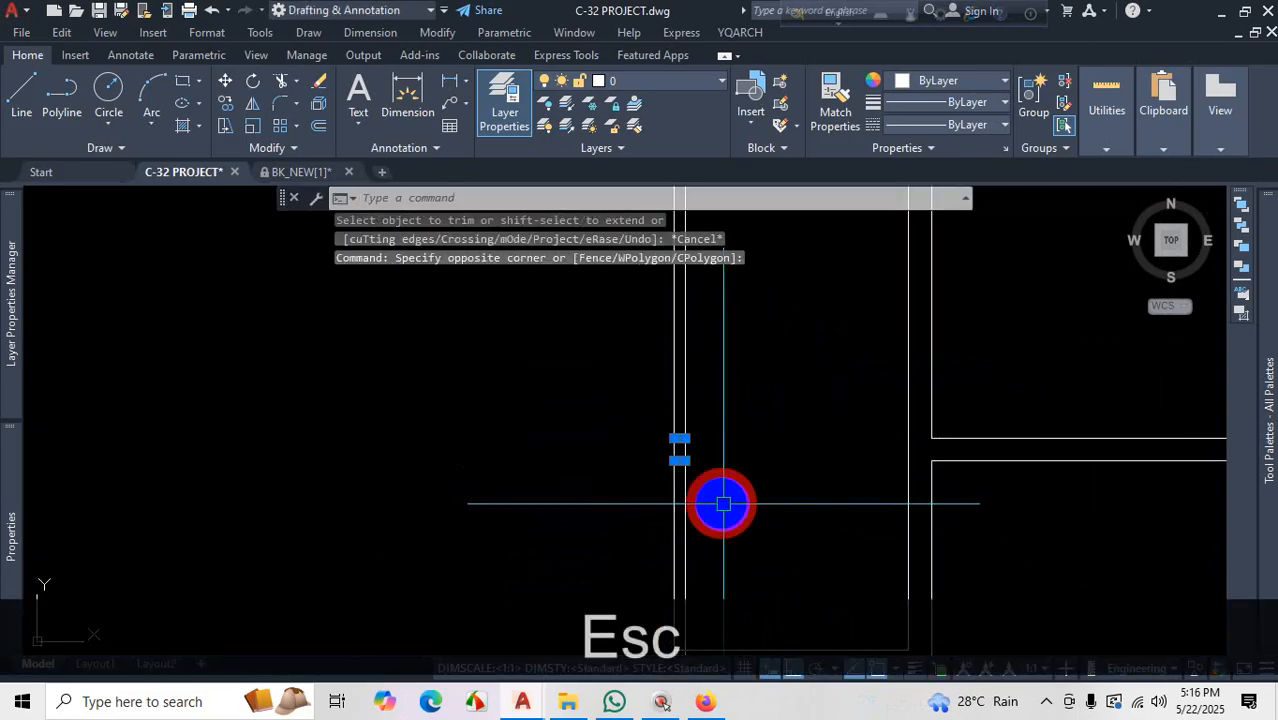
{"action": "key", "text": "Delete"}
Look over the lower rooms of the plan, check the bath's dimensions in the reference PDF, and return to C-32 PROJECT.dwg
{"action": "scroll", "coordinate": [735, 520], "scroll_direction": "down", "scroll_amount": 3}
{"action": "scroll", "coordinate": [740, 500], "scroll_direction": "up", "scroll_amount": 4}
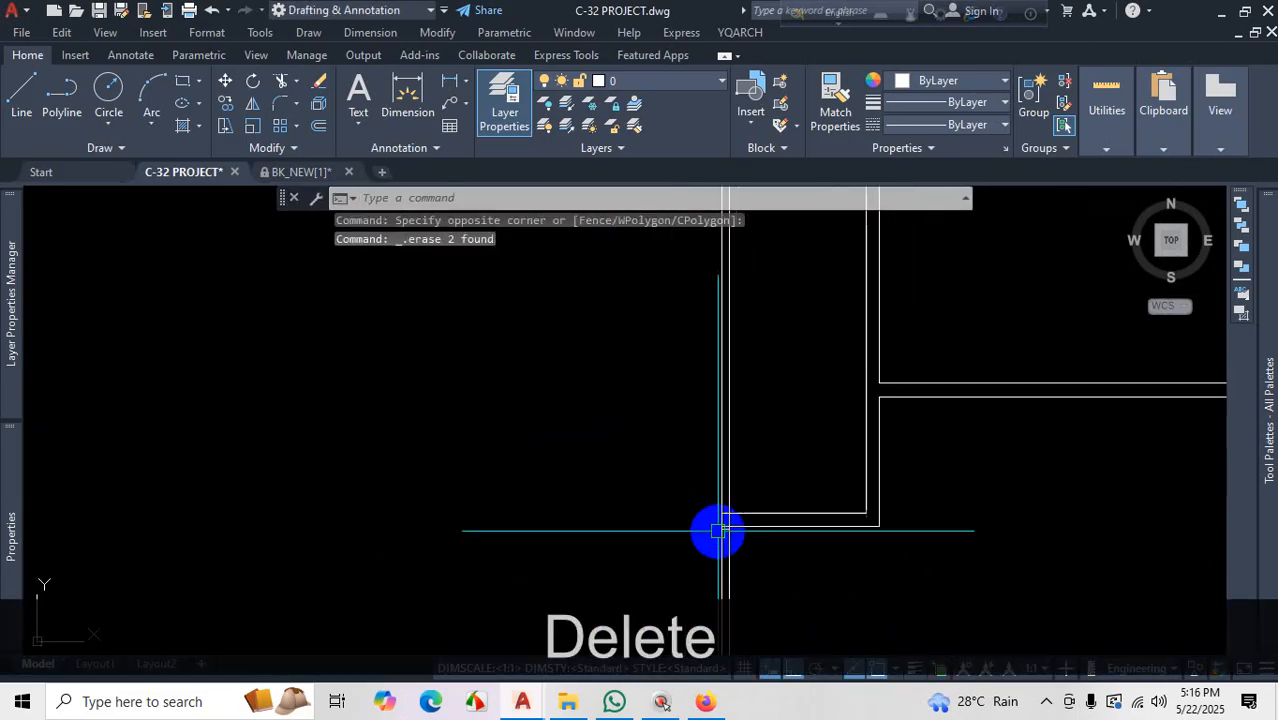
{"action": "scroll", "coordinate": [750, 528], "scroll_direction": "down", "scroll_amount": 8}
{"action": "scroll", "coordinate": [785, 391], "scroll_direction": "up", "scroll_amount": 6}
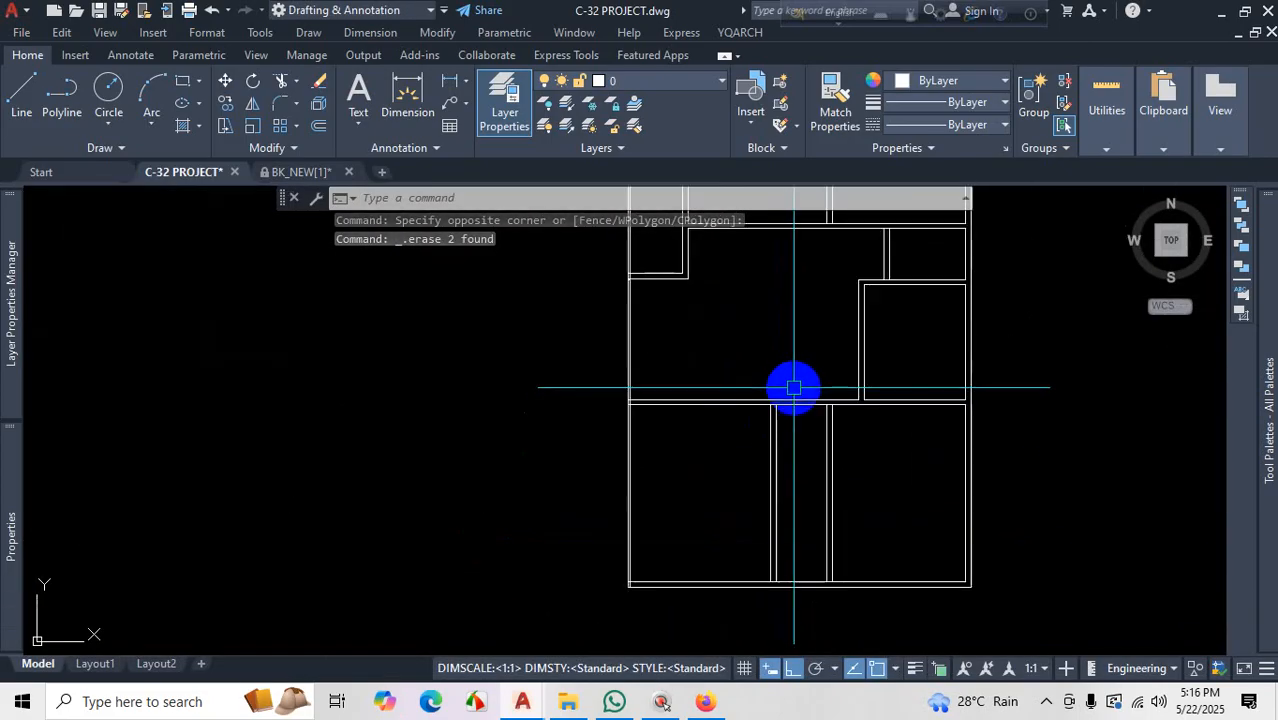
{"action": "scroll", "coordinate": [824, 434], "scroll_direction": "down", "scroll_amount": 4}
{"action": "scroll", "coordinate": [786, 537], "scroll_direction": "up", "scroll_amount": 4}
{"action": "scroll", "coordinate": [786, 530], "scroll_direction": "down", "scroll_amount": 4}
{"action": "scroll", "coordinate": [780, 500], "scroll_direction": "up", "scroll_amount": 8}
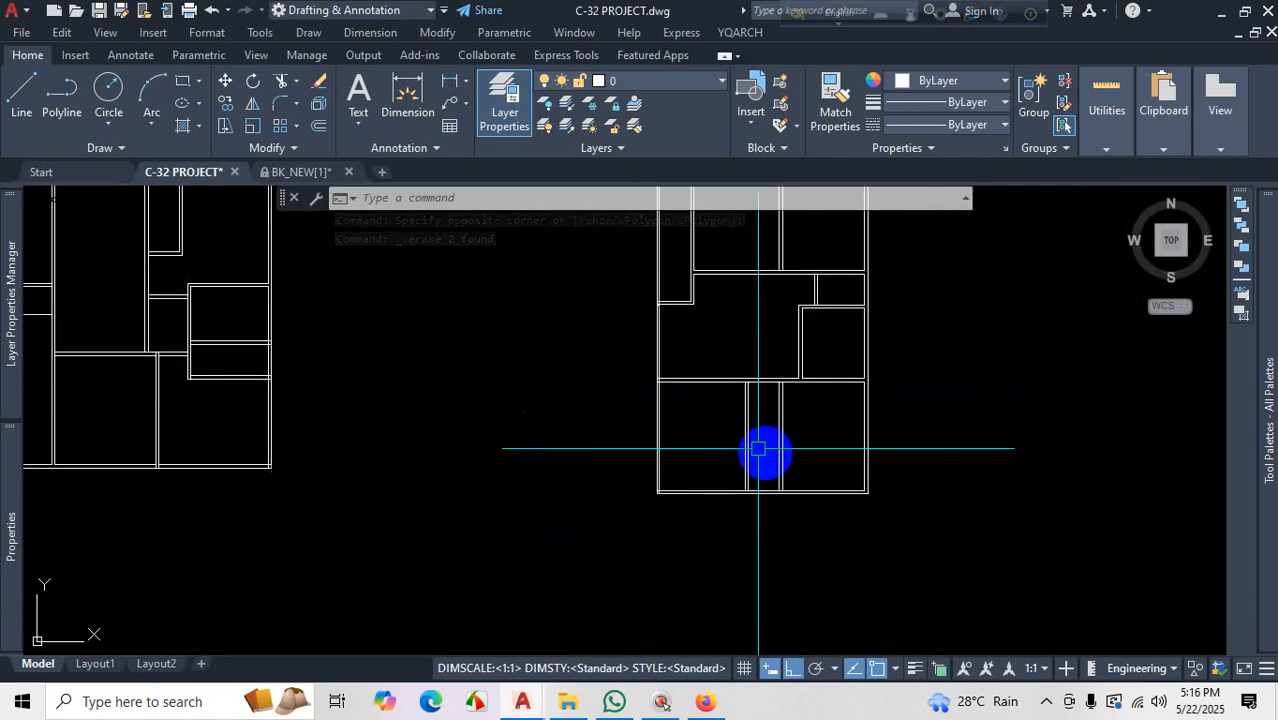
{"action": "scroll", "coordinate": [739, 577], "scroll_direction": "down", "scroll_amount": 4}
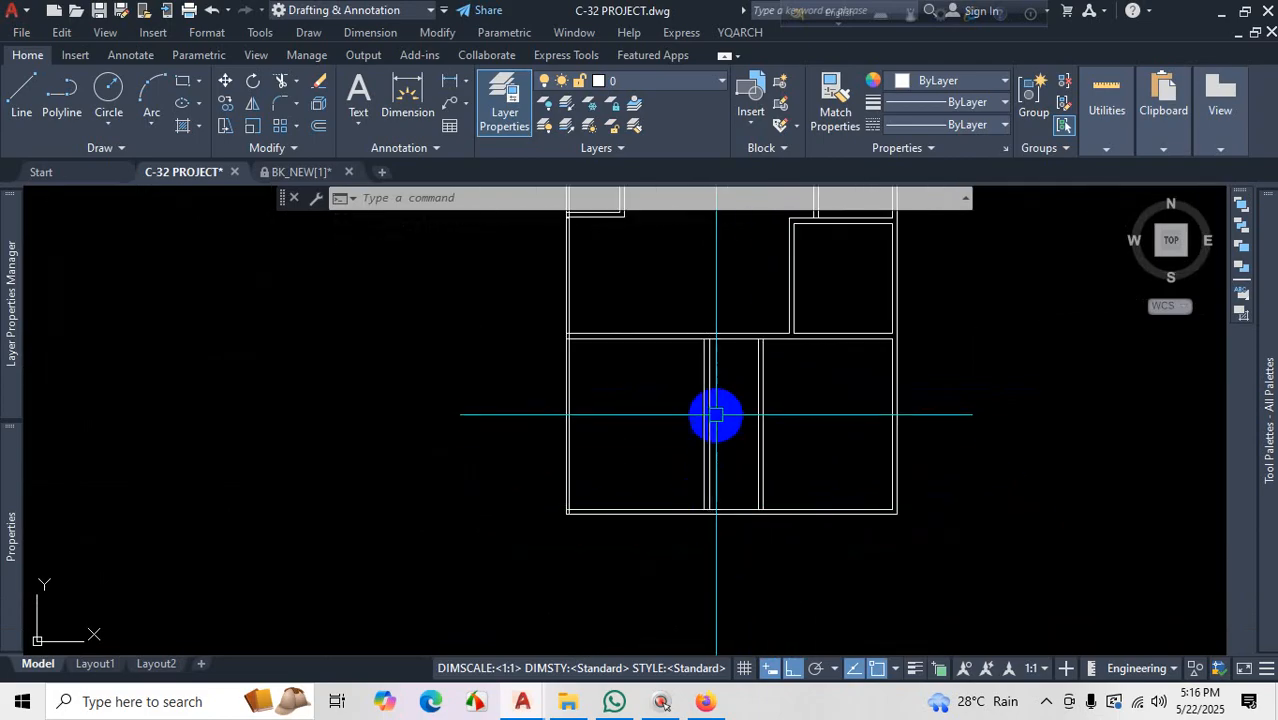
{"action": "left_click", "coordinate": [703, 701]}
{"action": "scroll", "coordinate": [713, 471], "scroll_direction": "down", "scroll_amount": 4}
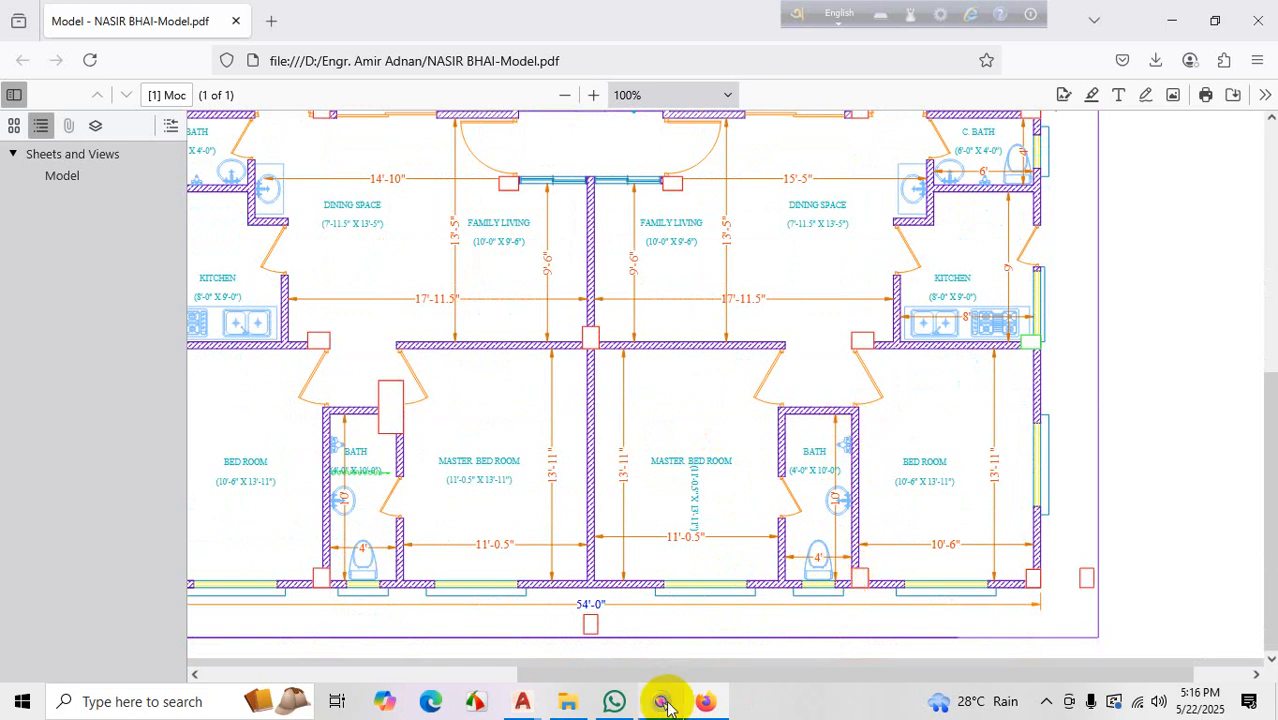
{"action": "mouse_move", "coordinate": [522, 705]}
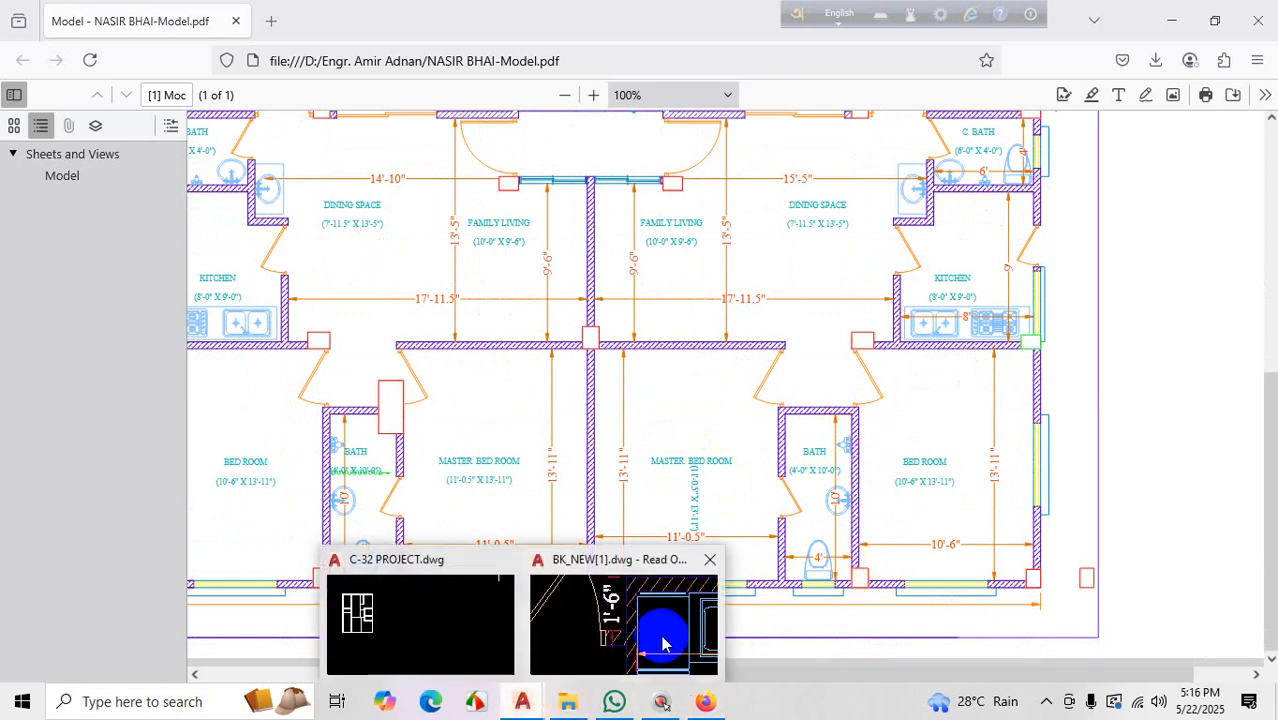
{"action": "left_click", "coordinate": [448, 628]}
Trim the lower outer wall's inner line within the ends of both vertical partition walls, and end Trim
{"action": "scroll", "coordinate": [847, 441], "scroll_direction": "up", "scroll_amount": 4}
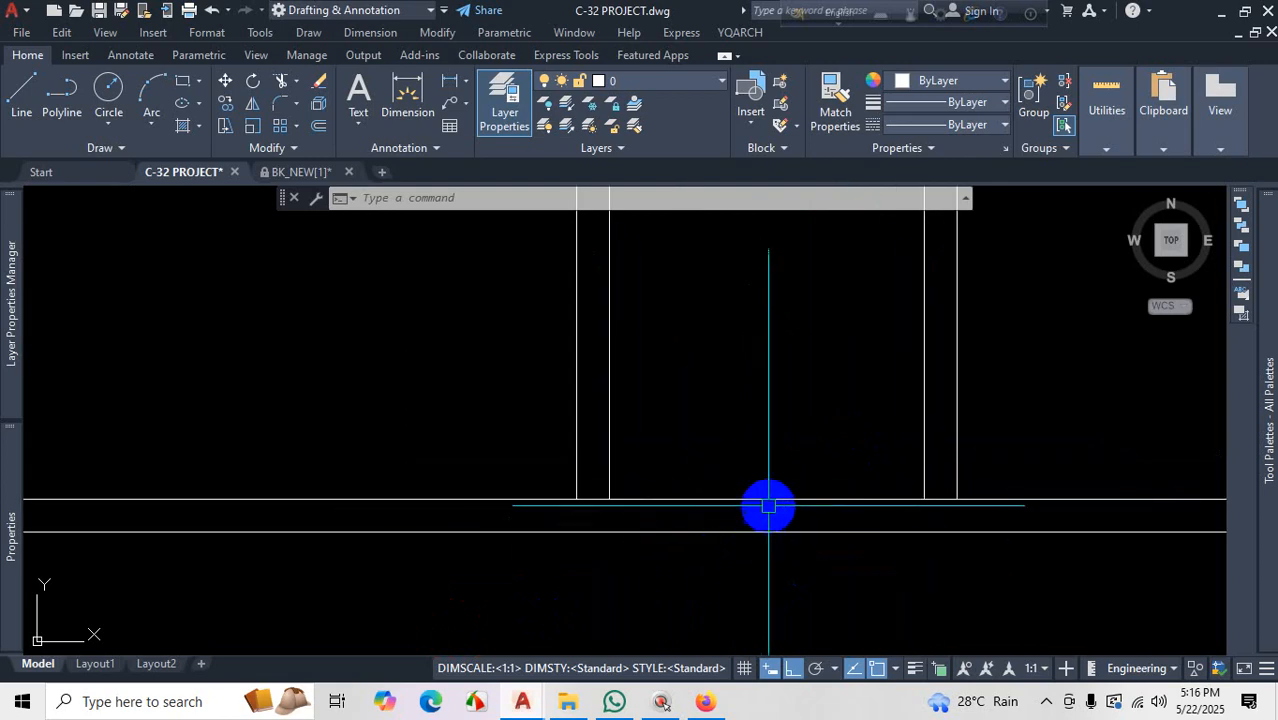
{"action": "scroll", "coordinate": [806, 431], "scroll_direction": "down", "scroll_amount": 4}
{"action": "scroll", "coordinate": [806, 431], "scroll_direction": "up", "scroll_amount": 2}
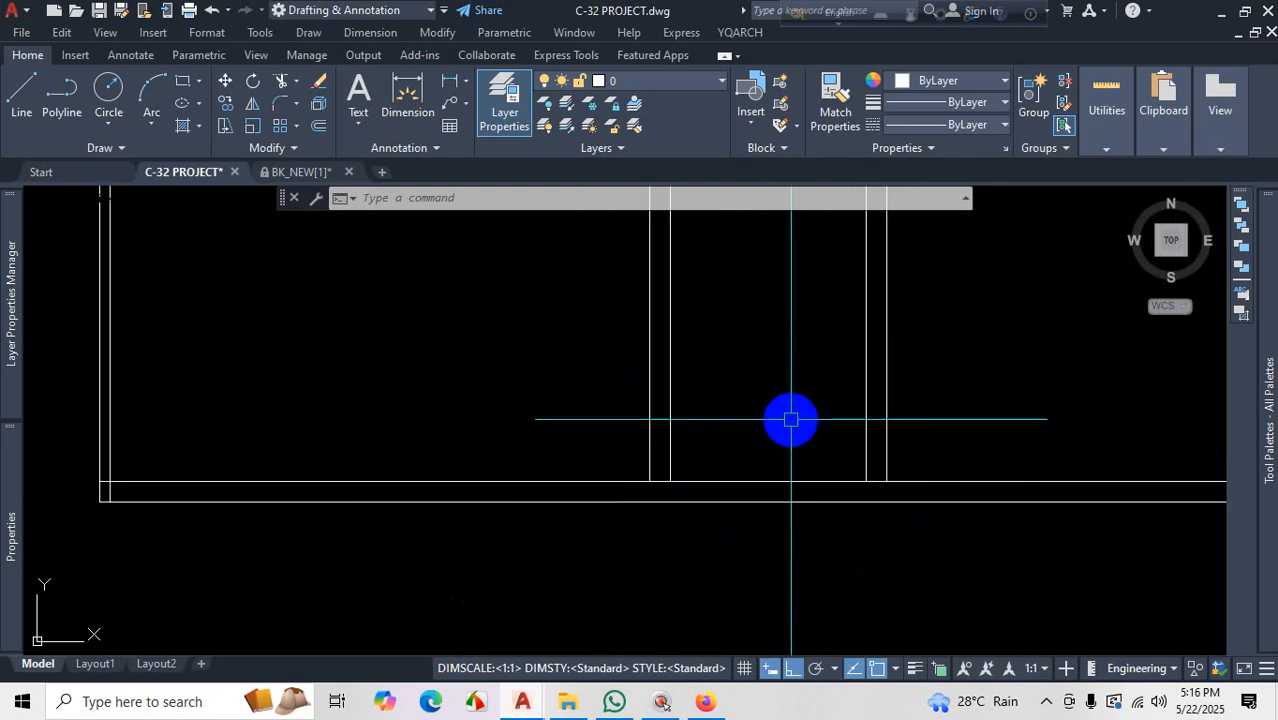
{"action": "type", "text": "tr"}
{"action": "key", "text": "Return"}
{"action": "scroll", "coordinate": [886, 479], "scroll_direction": "up", "scroll_amount": 4}
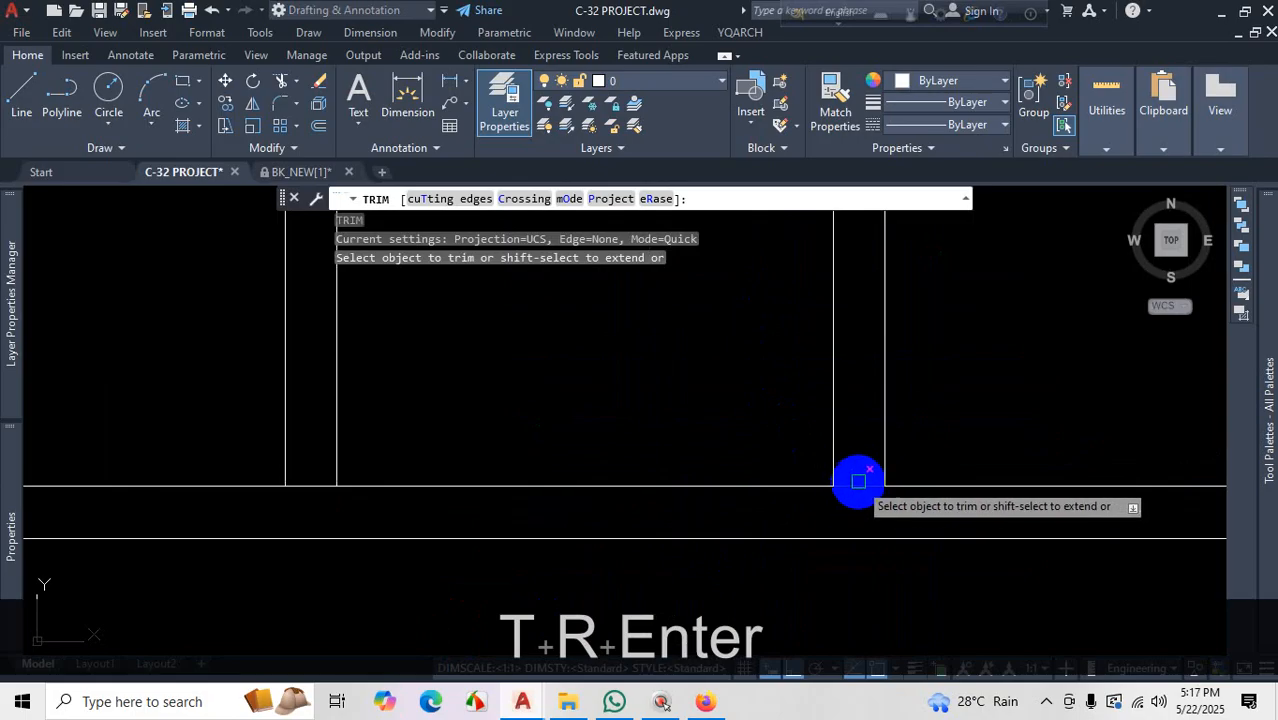
{"action": "left_click", "coordinate": [861, 485]}
{"action": "scroll", "coordinate": [744, 371], "scroll_direction": "down", "scroll_amount": 4}
{"action": "scroll", "coordinate": [752, 372], "scroll_direction": "down", "scroll_amount": 4}
{"action": "scroll", "coordinate": [657, 388], "scroll_direction": "up", "scroll_amount": 10}
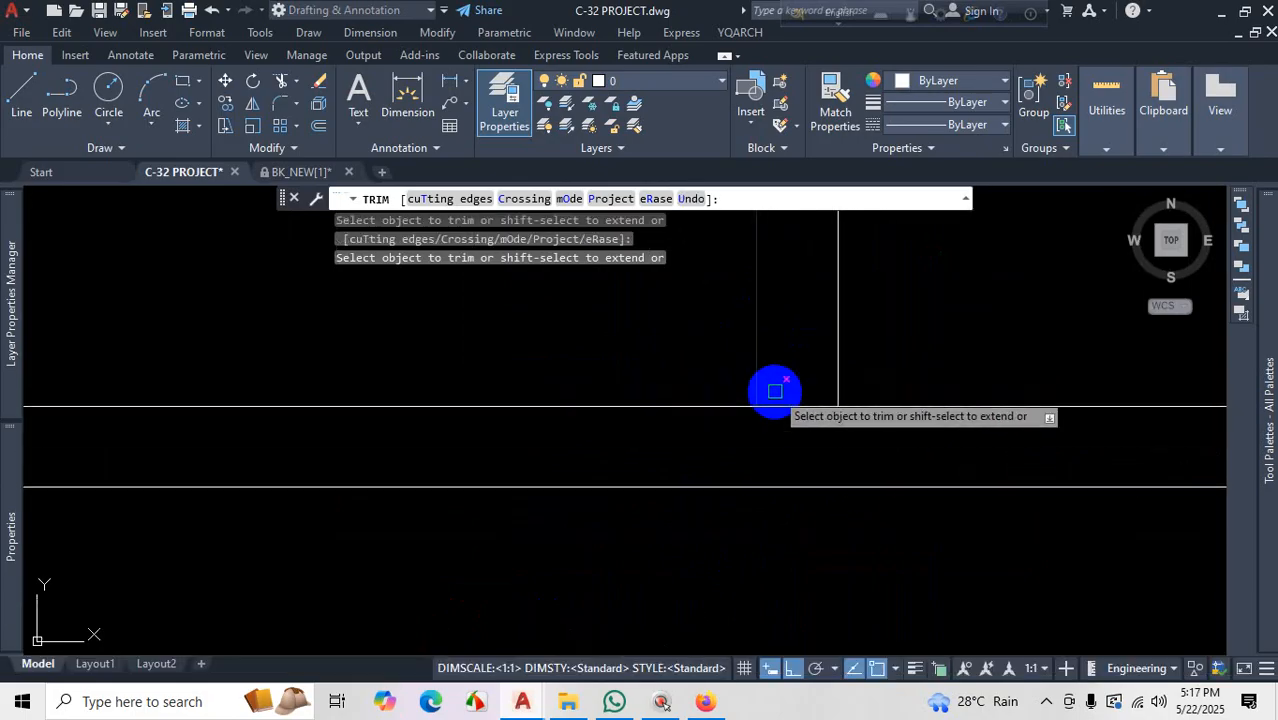
{"action": "left_click", "coordinate": [802, 406]}
{"action": "scroll", "coordinate": [719, 480], "scroll_direction": "down", "scroll_amount": 4}
{"action": "key", "text": "Escape"}
{"action": "scroll", "coordinate": [785, 459], "scroll_direction": "down", "scroll_amount": 3}
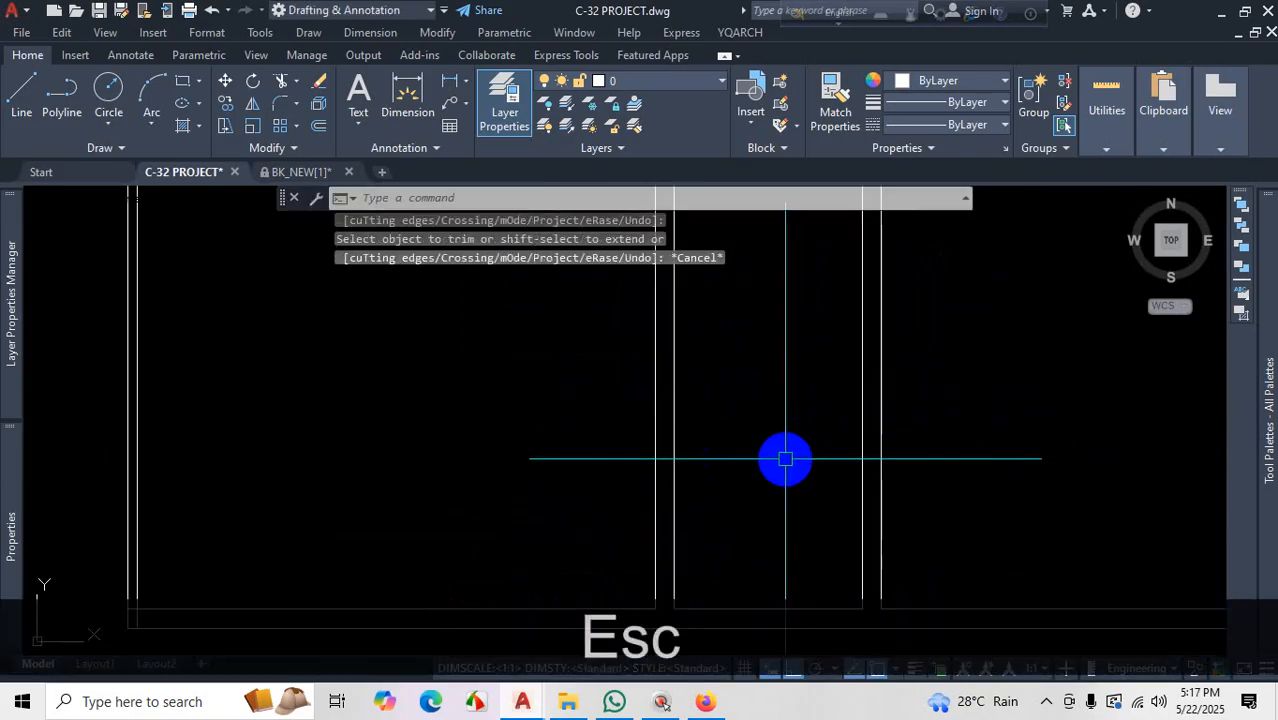
Offset the lower outer wall's inner line between the two partition walls upward by 10' for the bath's length
{"action": "key", "text": "Return"}
{"action": "key", "text": "Return"}
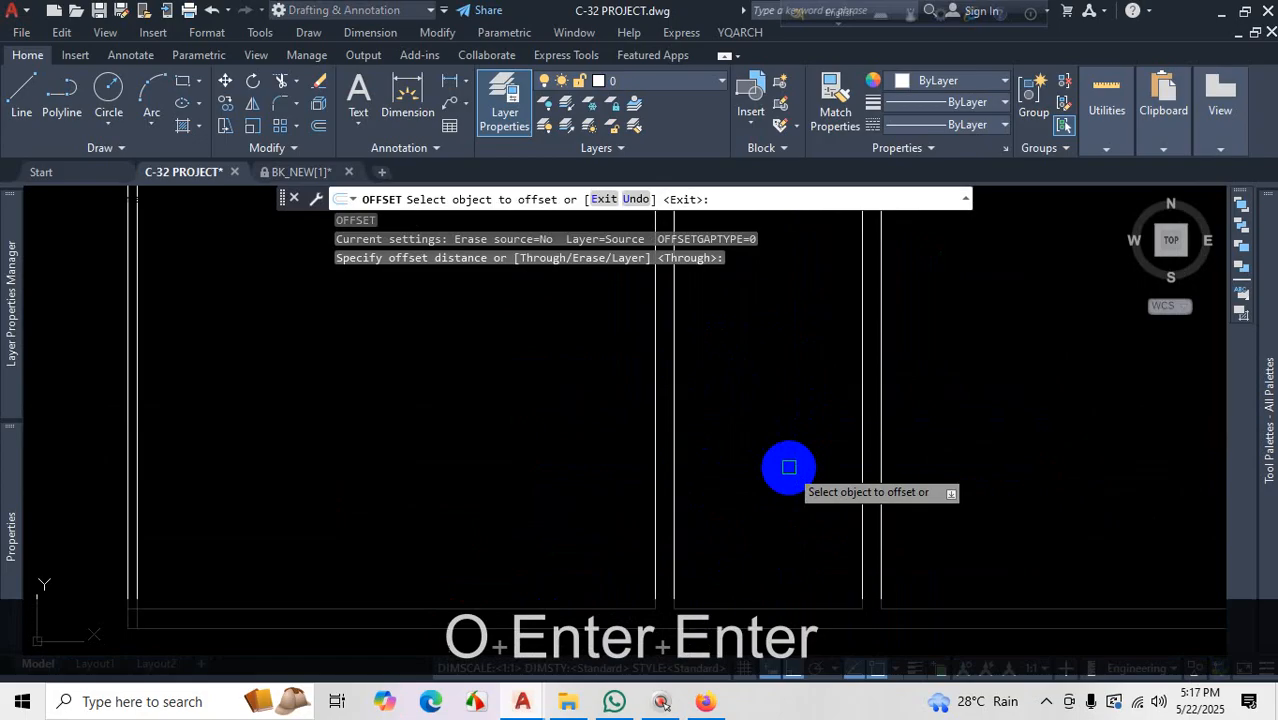
{"action": "scroll", "coordinate": [788, 474], "scroll_direction": "up", "scroll_amount": 5}
{"action": "left_click", "coordinate": [790, 477]}
{"action": "scroll", "coordinate": [776, 445], "scroll_direction": "down", "scroll_amount": 3}
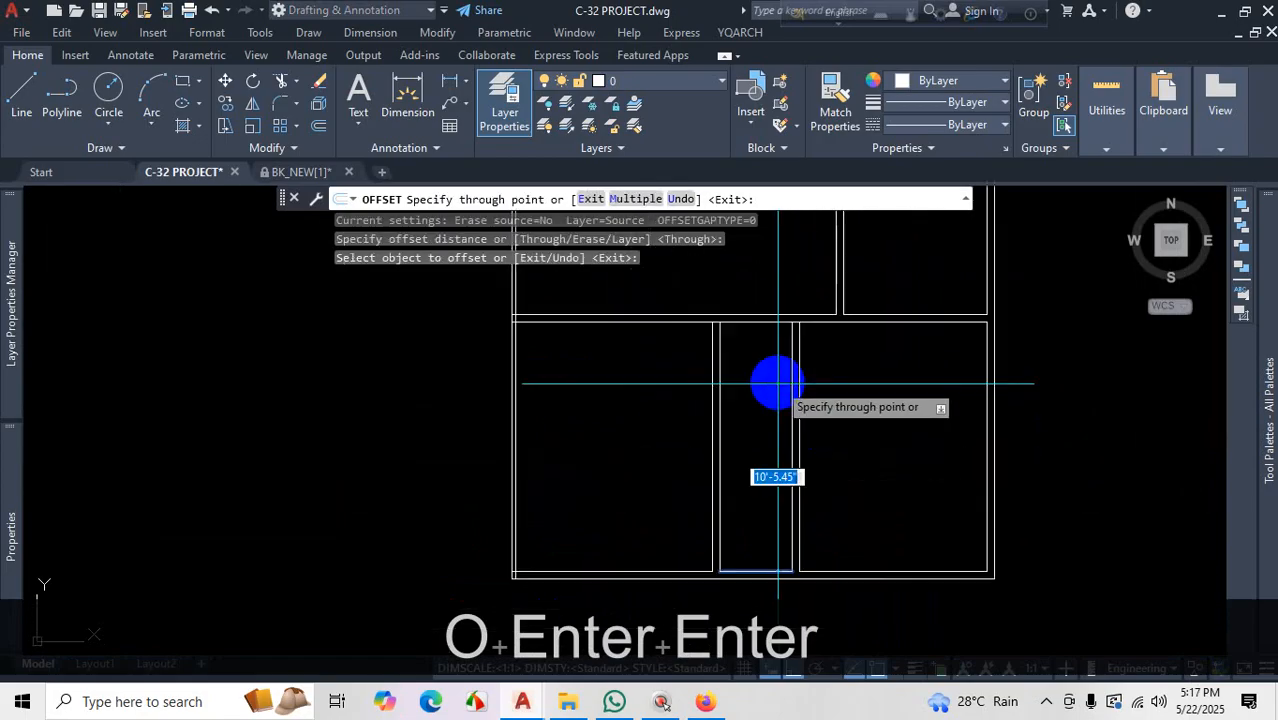
{"action": "type", "text": "10'"}
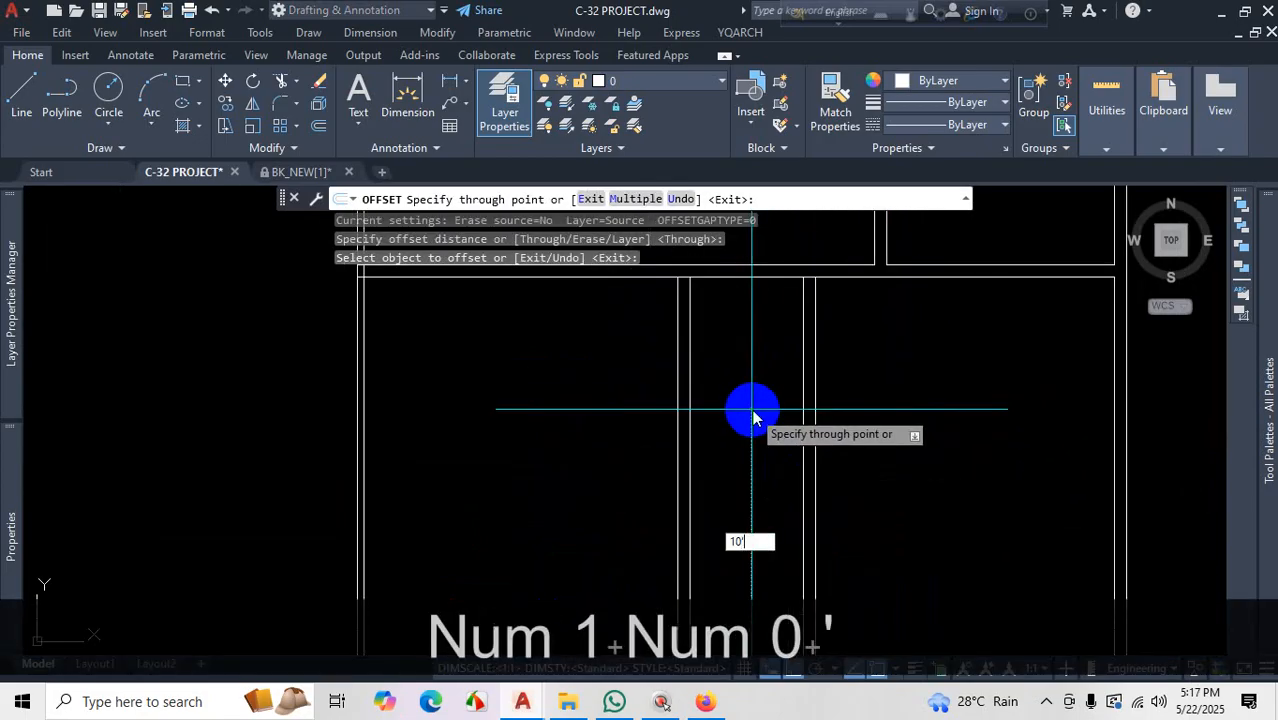
{"action": "key", "text": "Return"}
Offset the new bath line upward by 5 to give the wall its thickness, and end Offset
{"action": "left_click", "coordinate": [754, 389]}
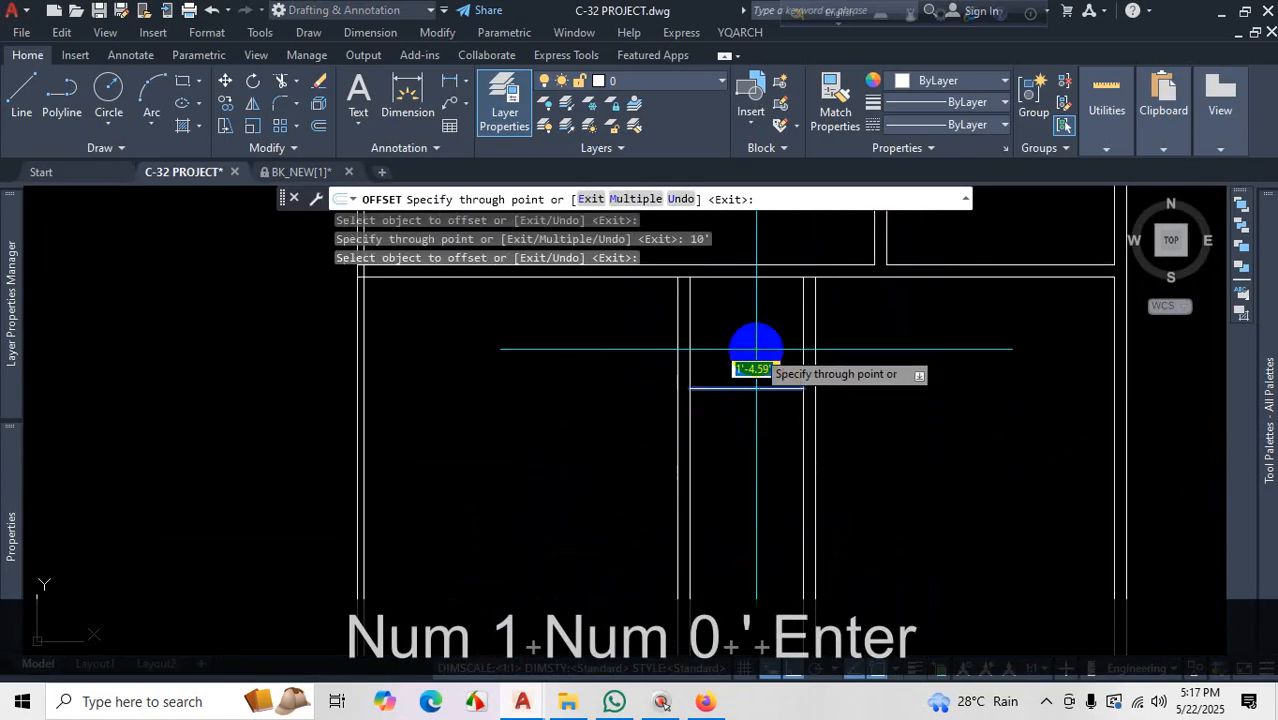
{"action": "type", "text": "5"}
{"action": "key", "text": "Return"}
{"action": "key", "text": "Escape"}
{"action": "scroll", "coordinate": [849, 398], "scroll_direction": "down", "scroll_amount": 3}
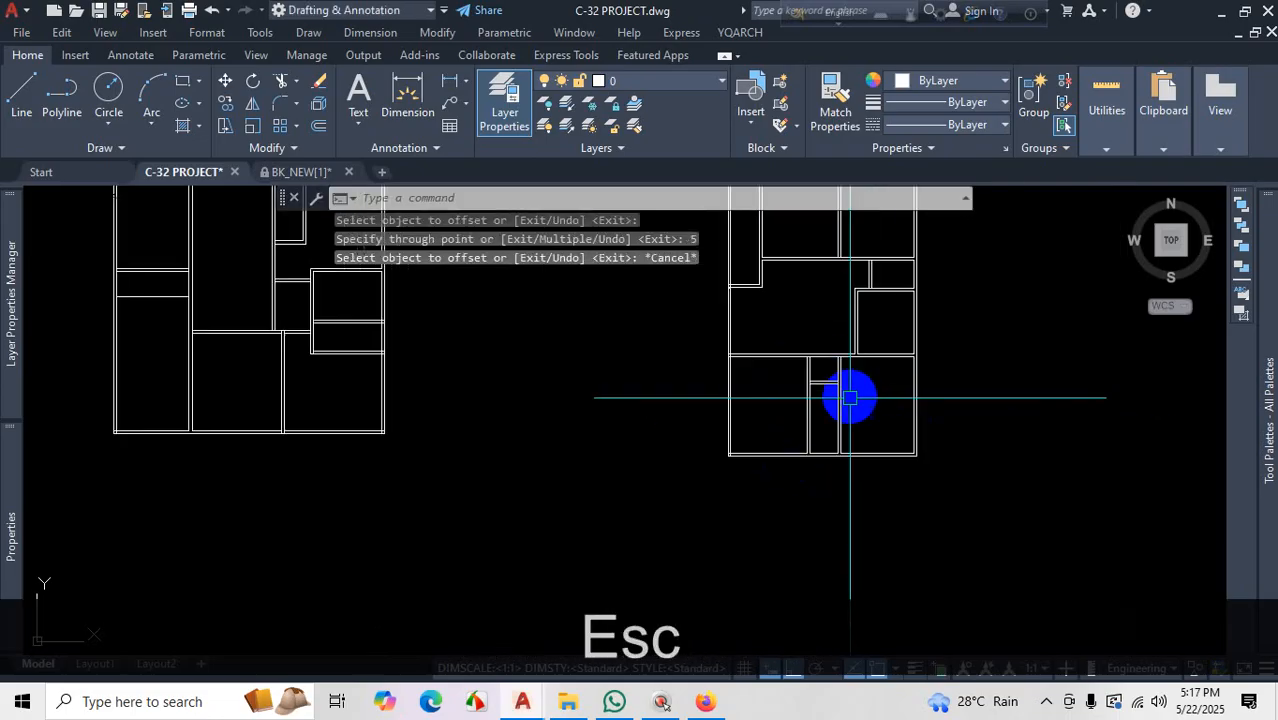
Check the wall layout above the bath in the reference PDF, and return to C-32 PROJECT.dwg
{"action": "left_click", "coordinate": [1047, 703]}
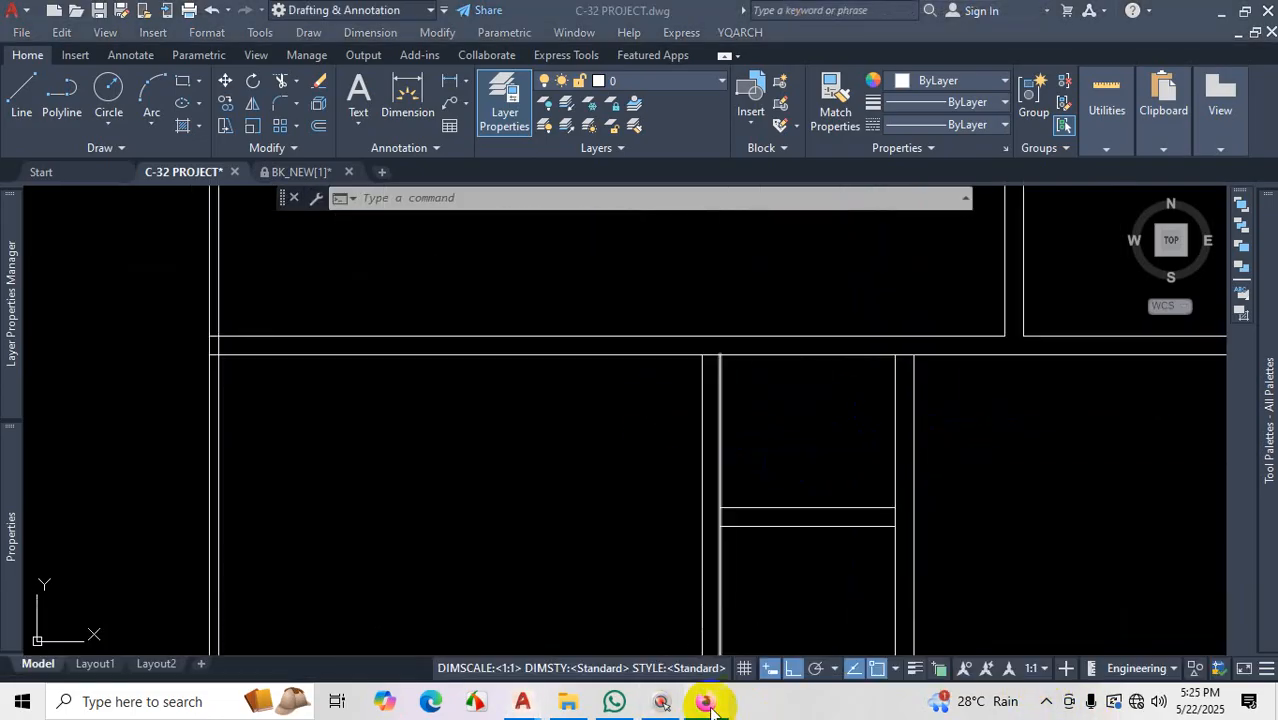
{"action": "left_click", "coordinate": [705, 701]}
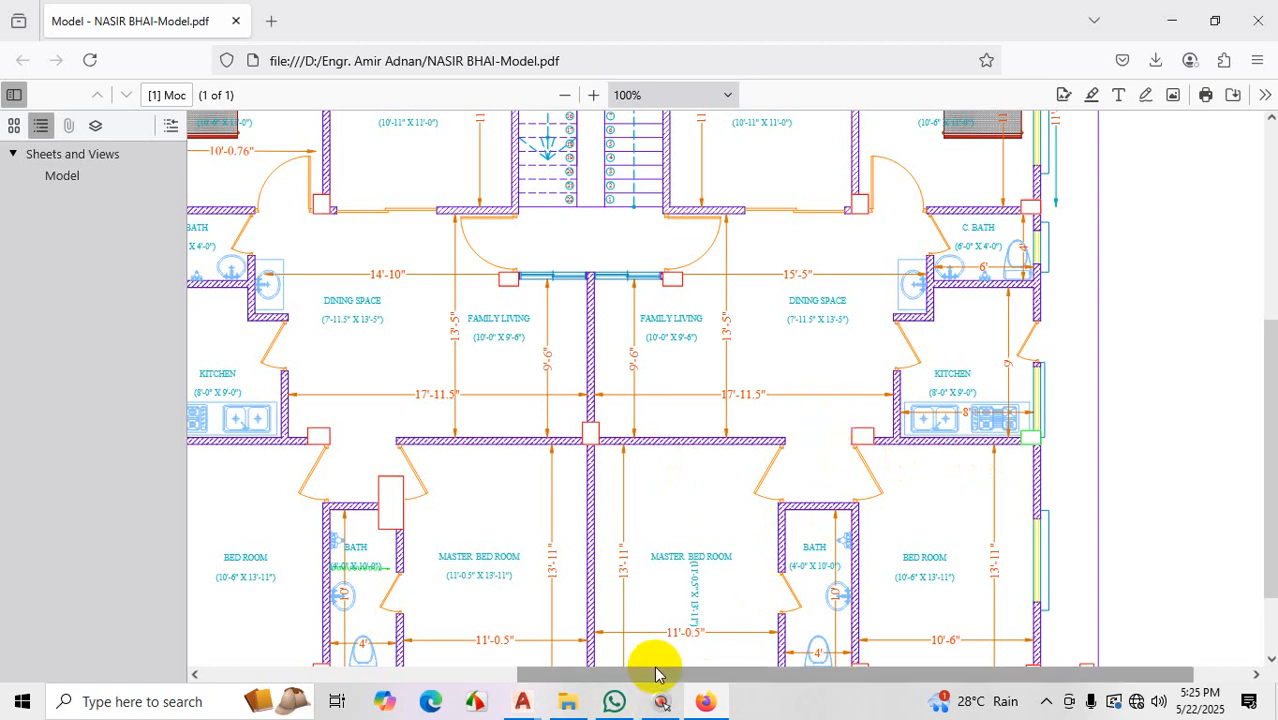
{"action": "mouse_move", "coordinate": [522, 698]}
{"action": "left_click", "coordinate": [405, 626]}
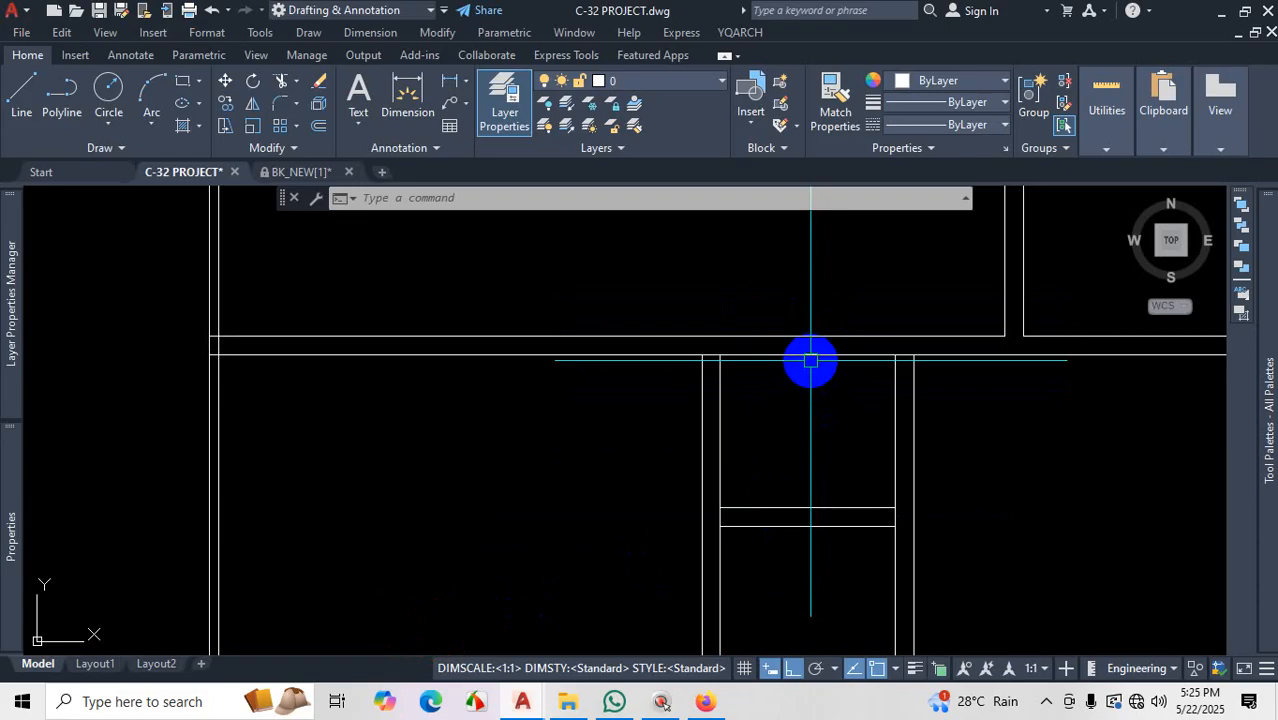
Try trimming the horizontal wall's lower line between the two partition walls above the bath
{"action": "type", "text": "TR"}
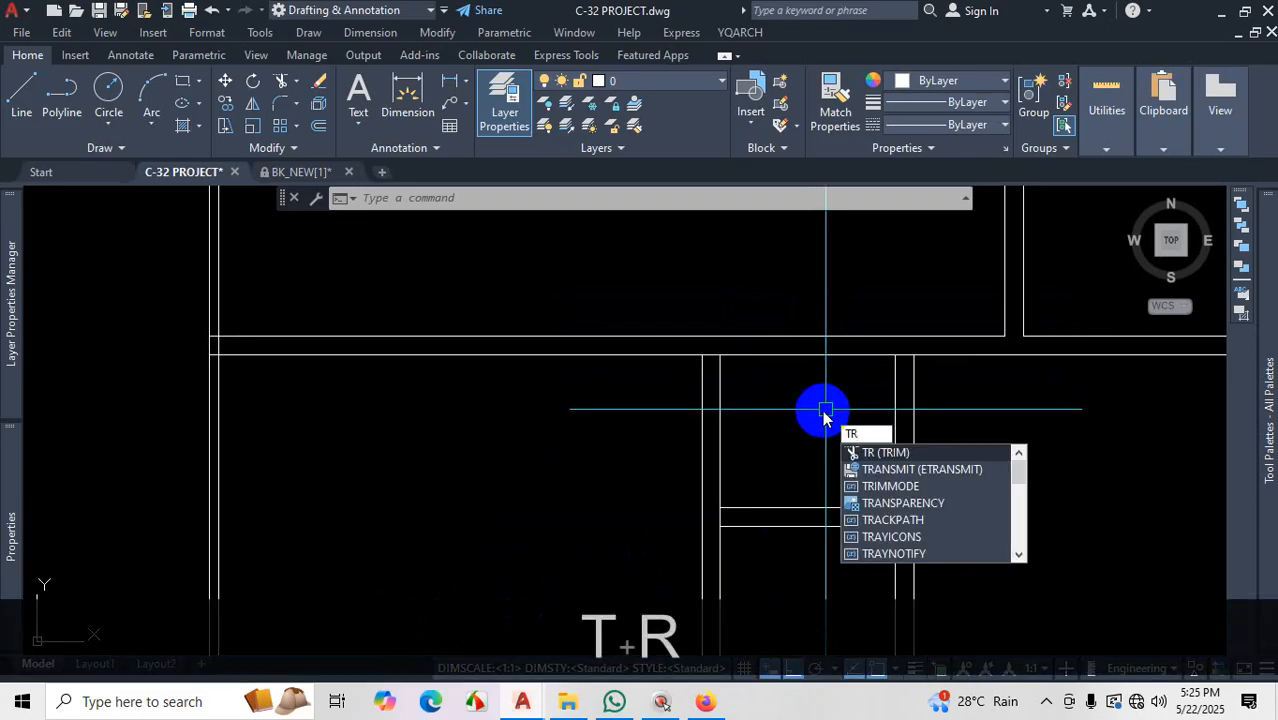
{"action": "key", "text": "Return"}
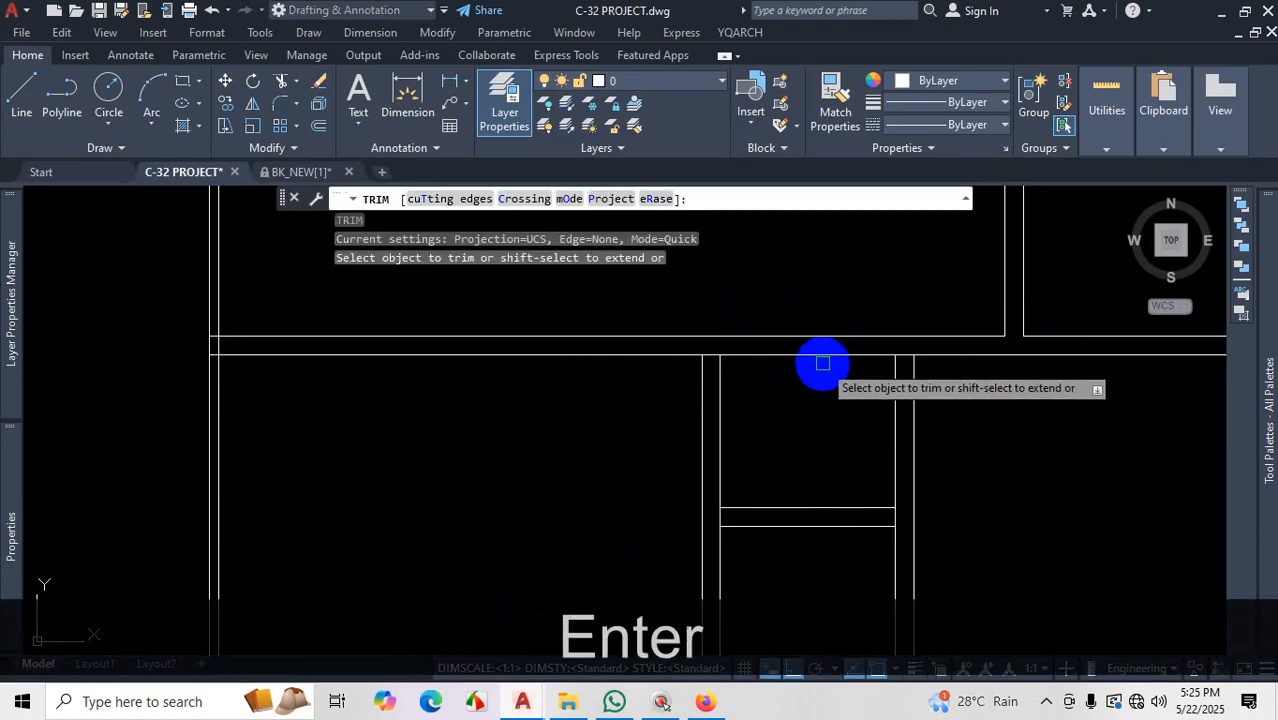
{"action": "left_click", "coordinate": [824, 334]}
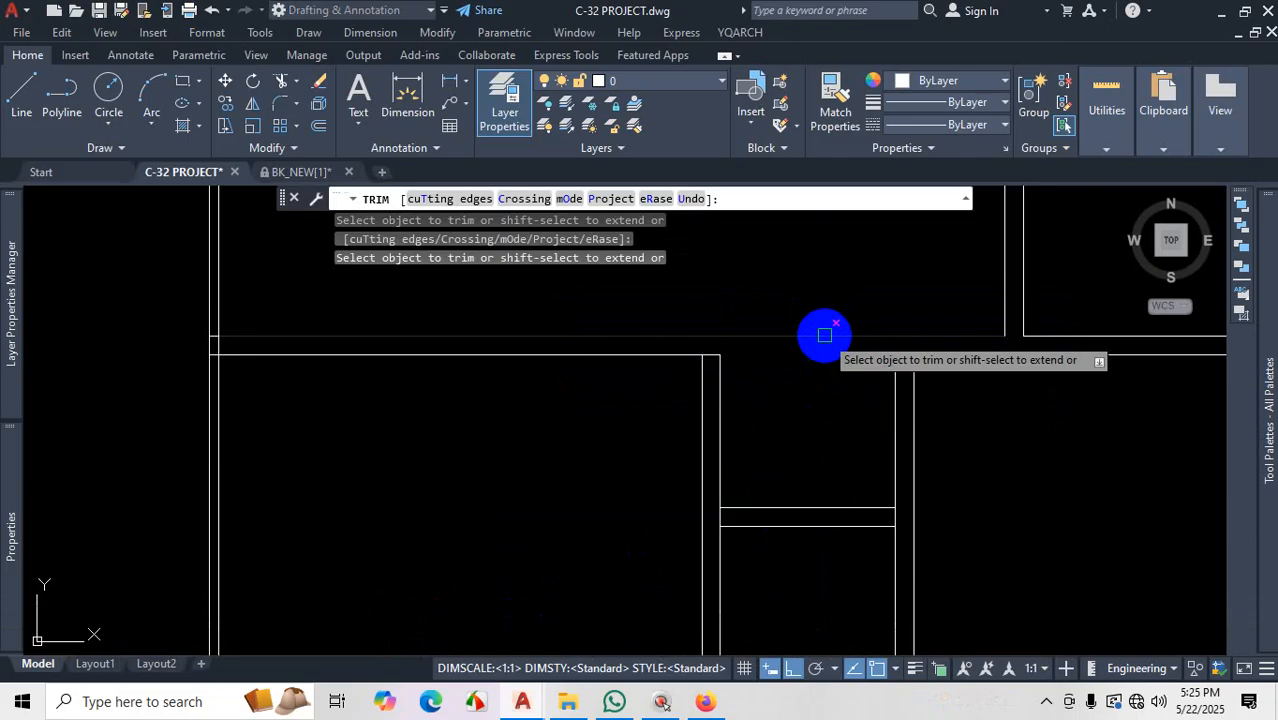
{"action": "left_click", "coordinate": [825, 355]}
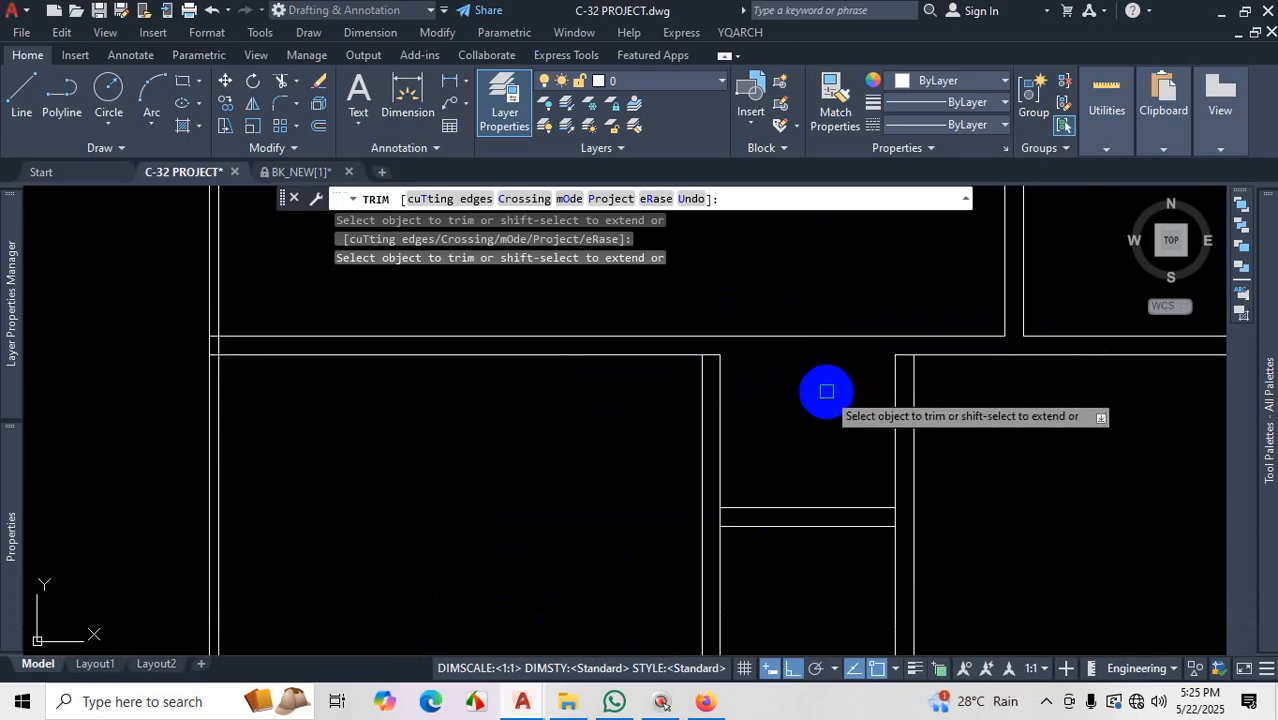
Extend the partition walls' inner lines up to the horizontal wall's upper line, and trim the upper line between them
{"action": "key", "text": "shift"}
{"action": "left_click", "coordinate": [723, 381], "text": "shift"}
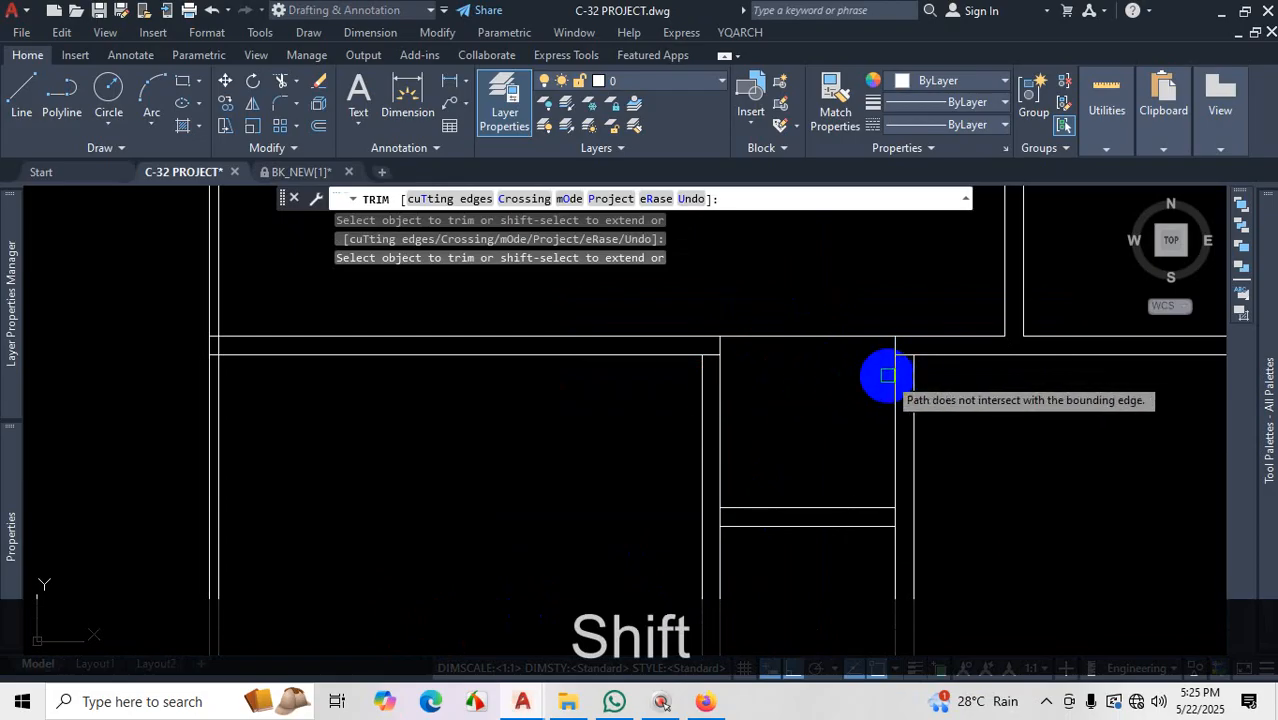
{"action": "left_click", "coordinate": [830, 336]}
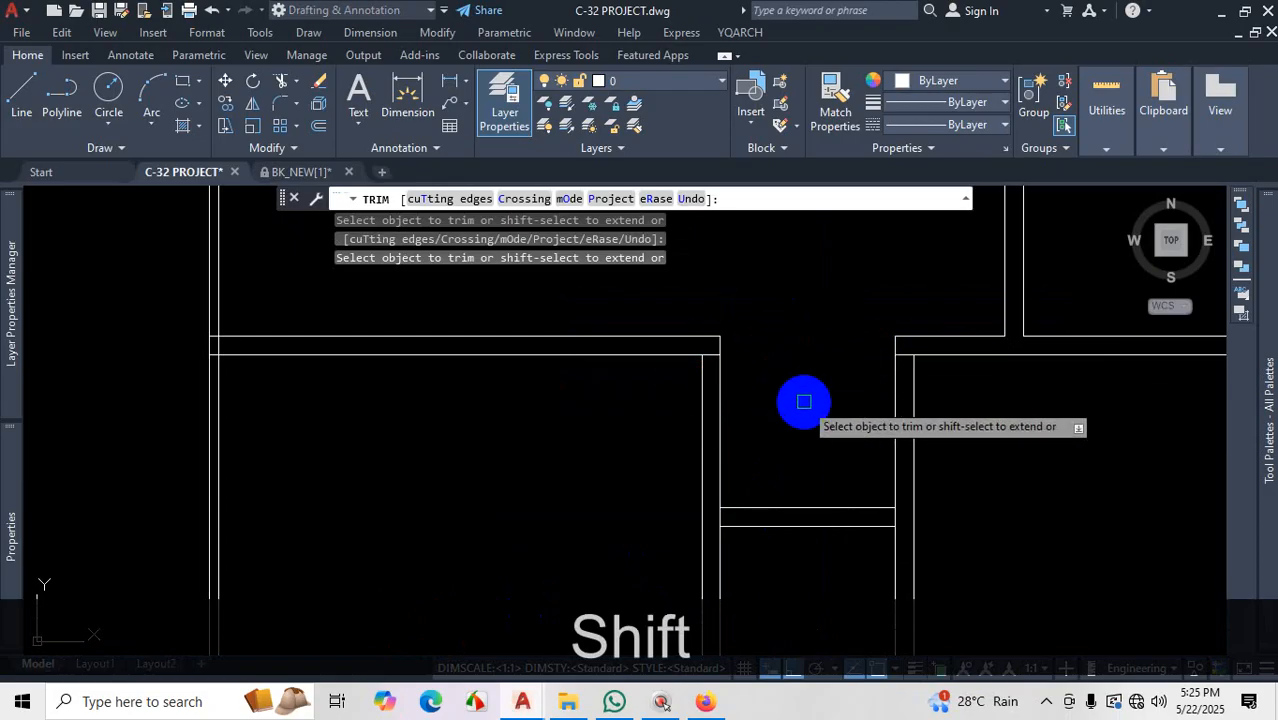
Trim the horizontal wall's lower-line stubs inside both partition walls to clean up the corners of the opening
{"action": "scroll", "coordinate": [713, 363], "scroll_direction": "up", "scroll_amount": 5}
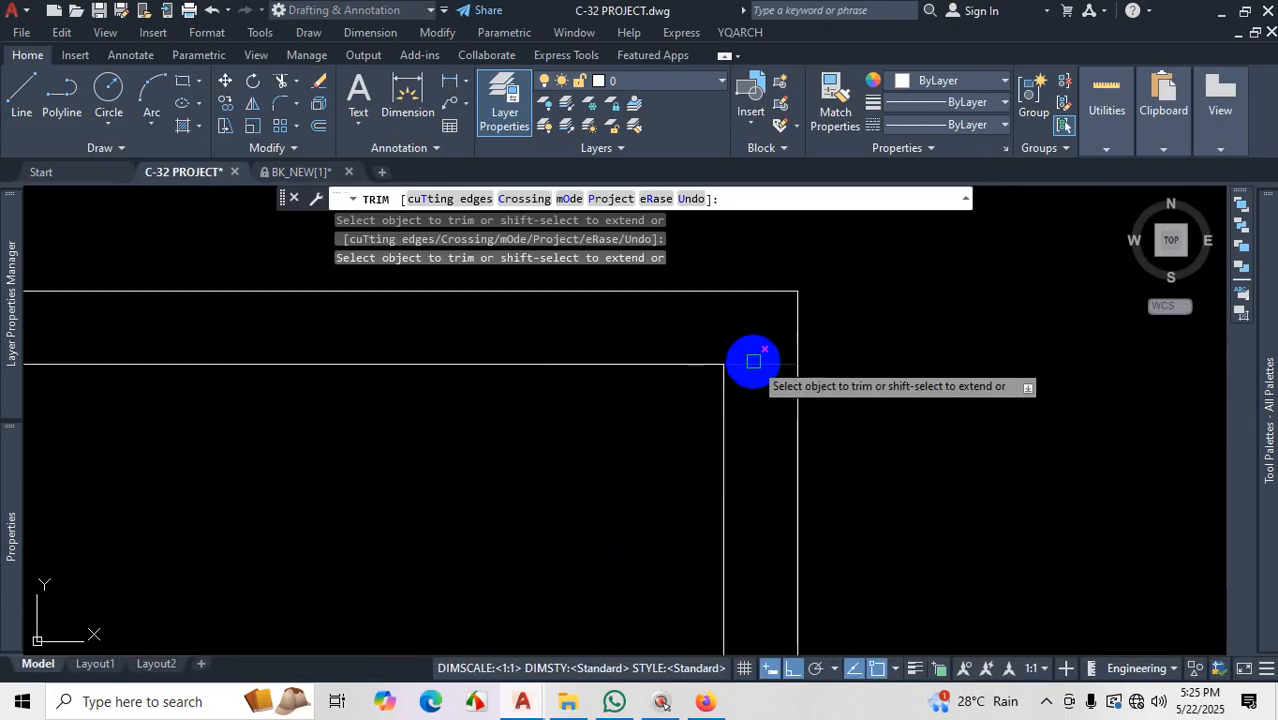
{"action": "left_click", "coordinate": [752, 362]}
{"action": "scroll", "coordinate": [713, 315], "scroll_direction": "down", "scroll_amount": 5}
{"action": "scroll", "coordinate": [906, 339], "scroll_direction": "up", "scroll_amount": 3}
{"action": "left_click", "coordinate": [926, 324]}
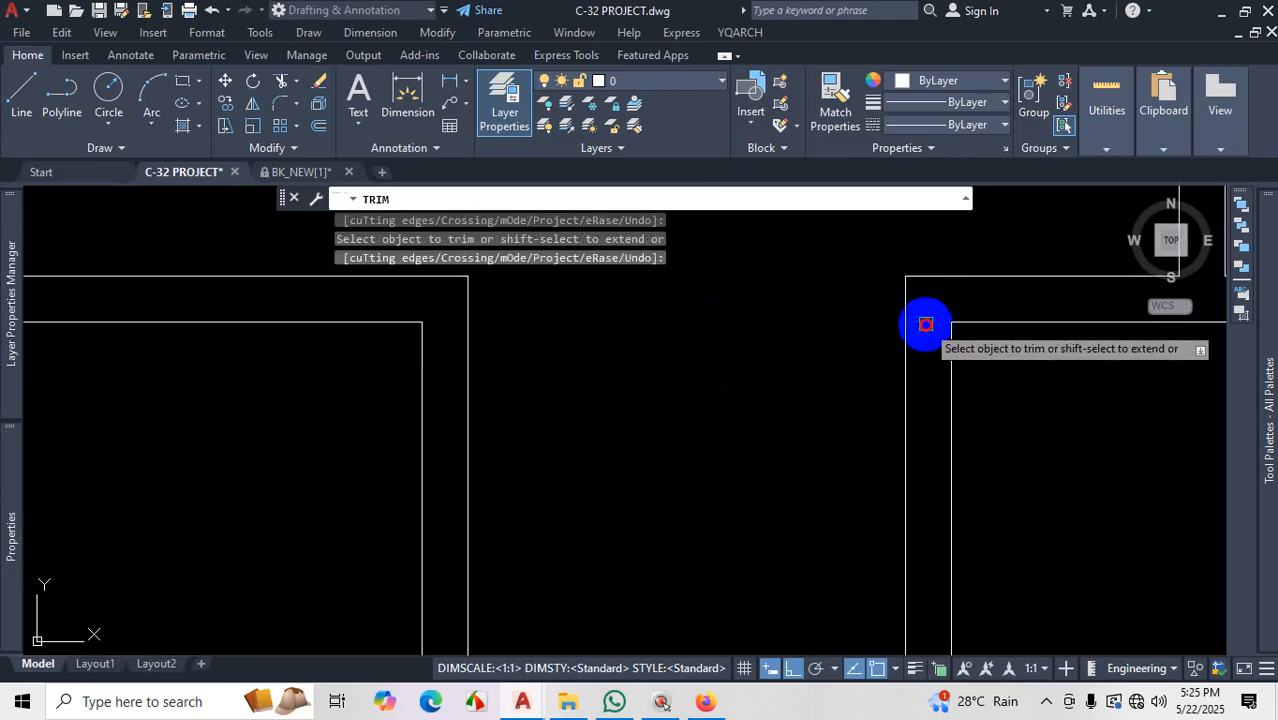
{"action": "scroll", "coordinate": [753, 357], "scroll_direction": "down", "scroll_amount": 4}
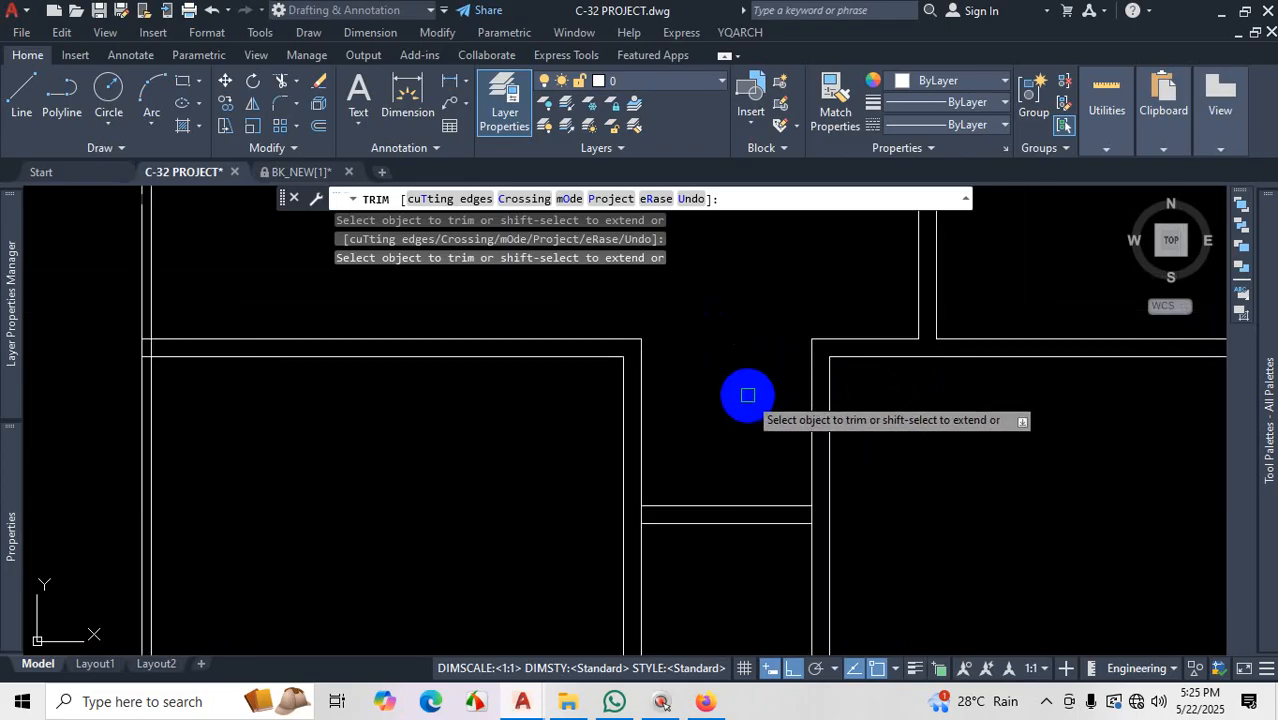
End Trim and undo the whole trimming of the horizontal wall above the bath
{"action": "key", "text": "Escape"}
{"action": "key", "text": "ctrl+z"}
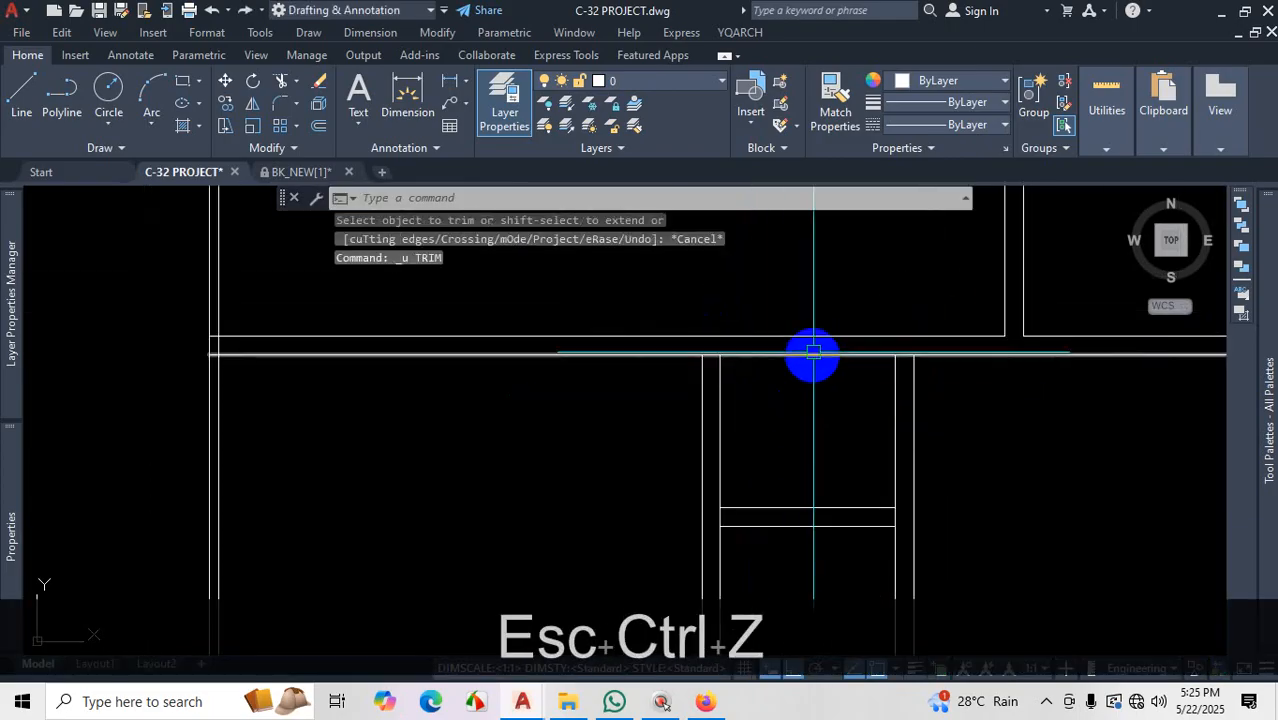
{"action": "scroll", "coordinate": [808, 353], "scroll_direction": "down", "scroll_amount": 3}
{"action": "scroll", "coordinate": [727, 390], "scroll_direction": "up", "scroll_amount": 4}
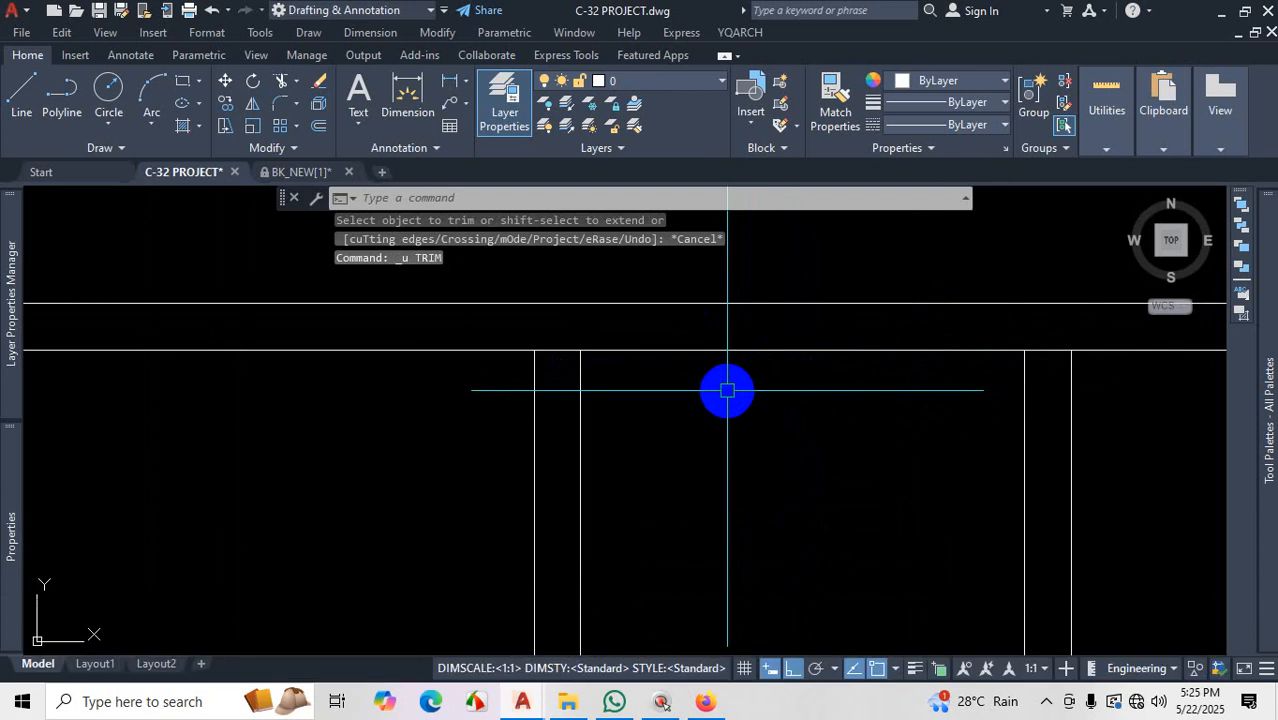
Trim the horizontal wall's lower line between the two partition walls above the bath
{"action": "scroll", "coordinate": [712, 382], "scroll_direction": "down", "scroll_amount": 4}
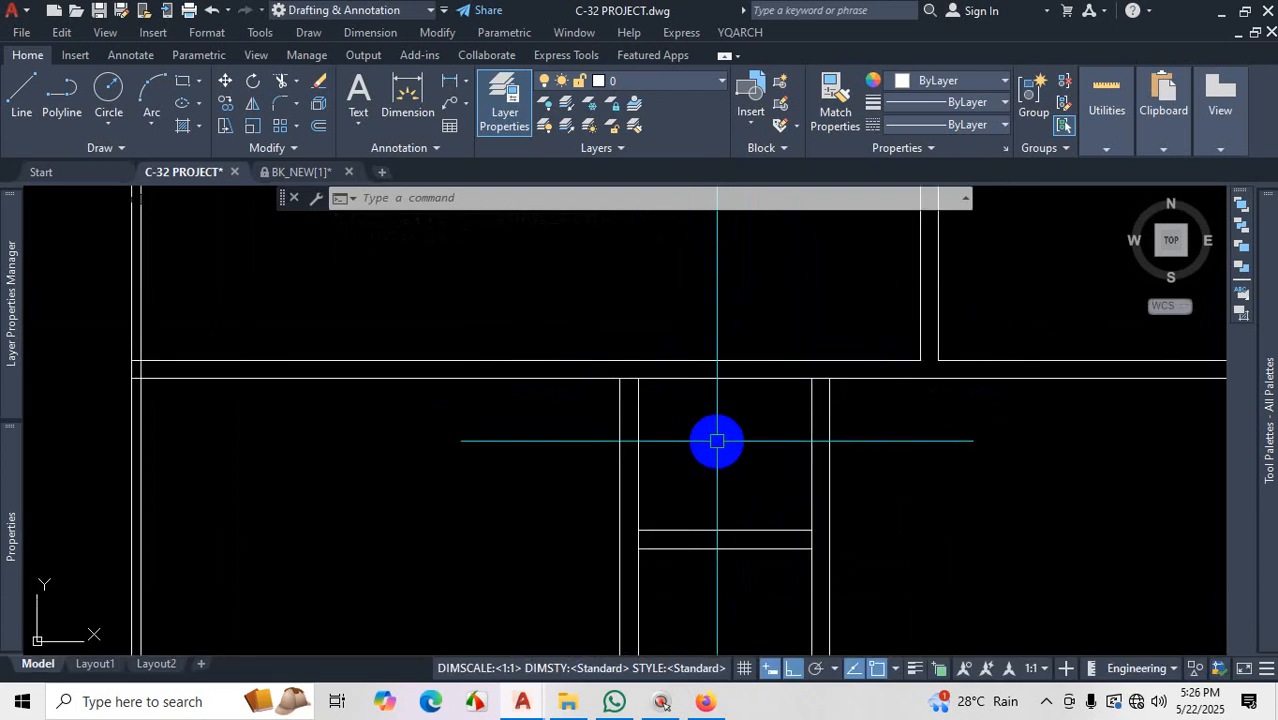
{"action": "type", "text": "TR"}
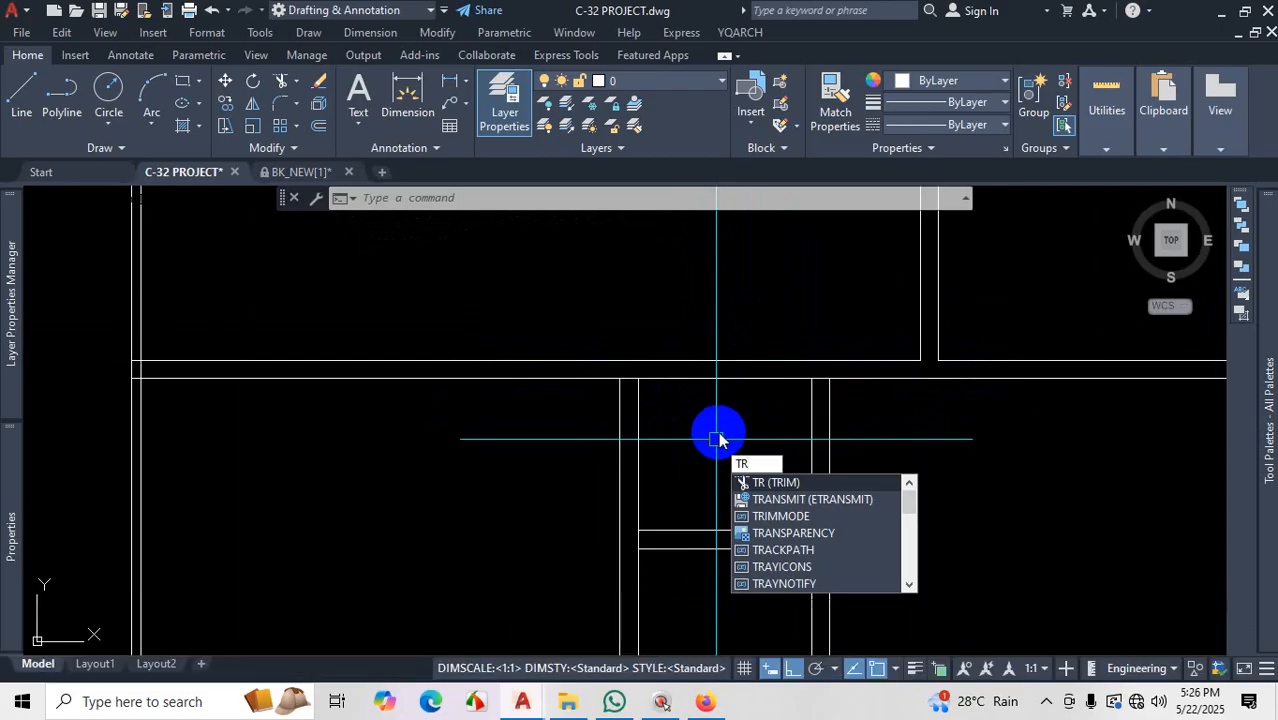
{"action": "key", "text": "Return"}
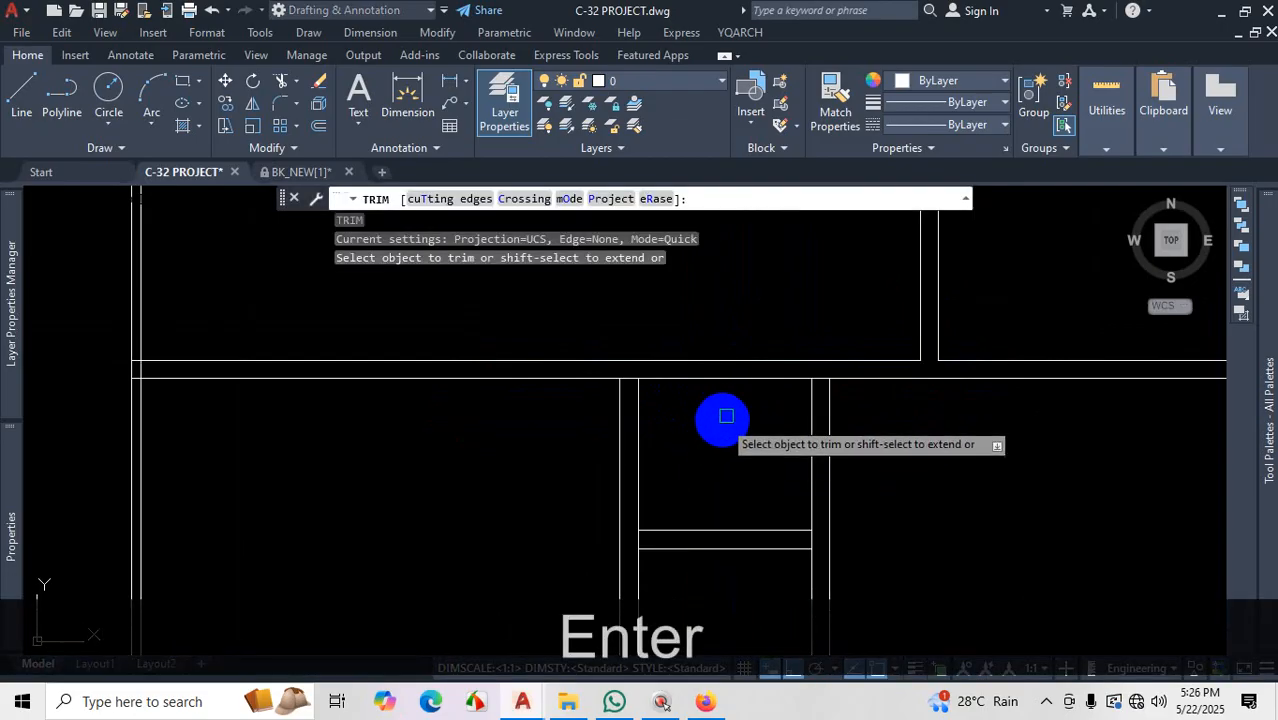
{"action": "left_click", "coordinate": [741, 378]}
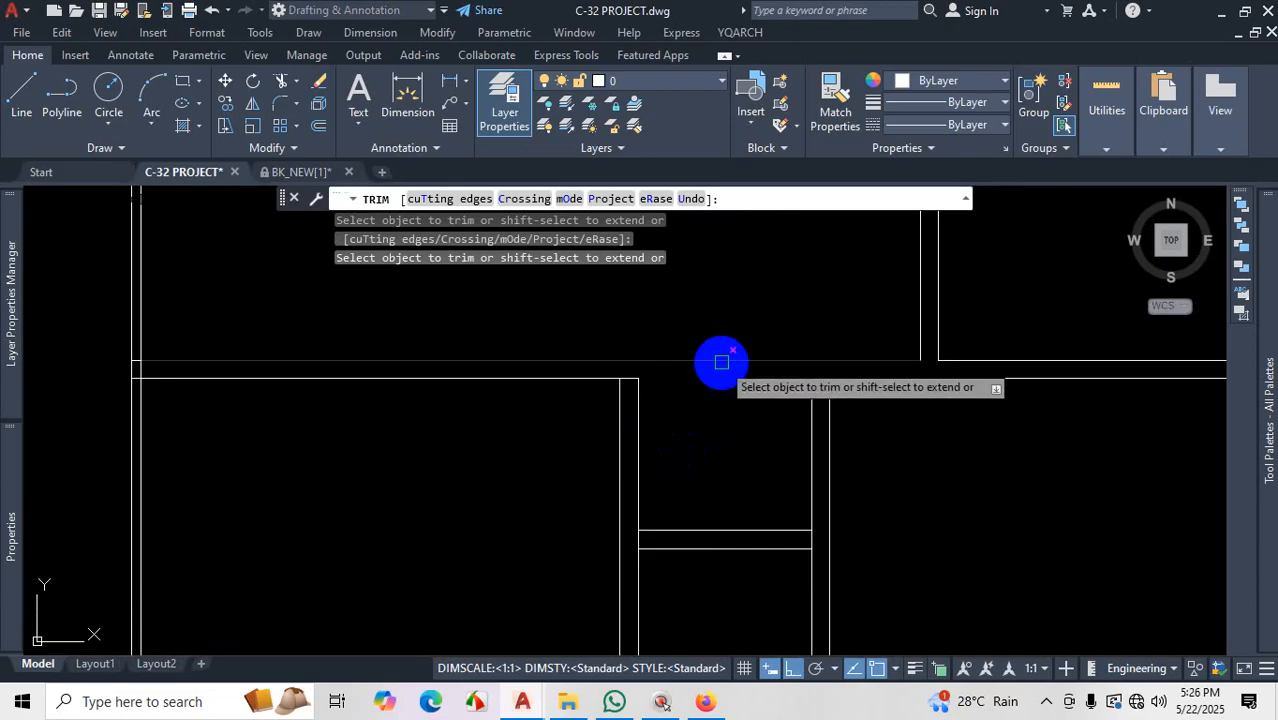
{"action": "key", "text": "ctrl+1"}
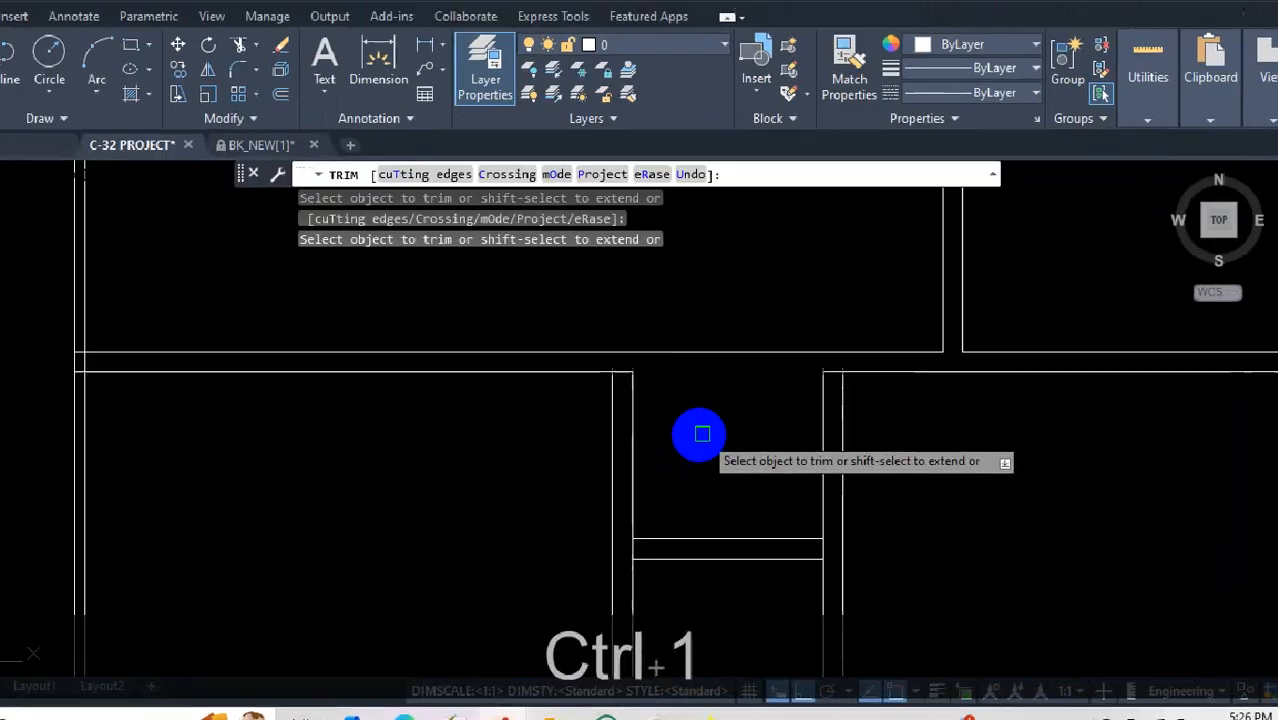
{"action": "left_click", "coordinate": [679, 421]}
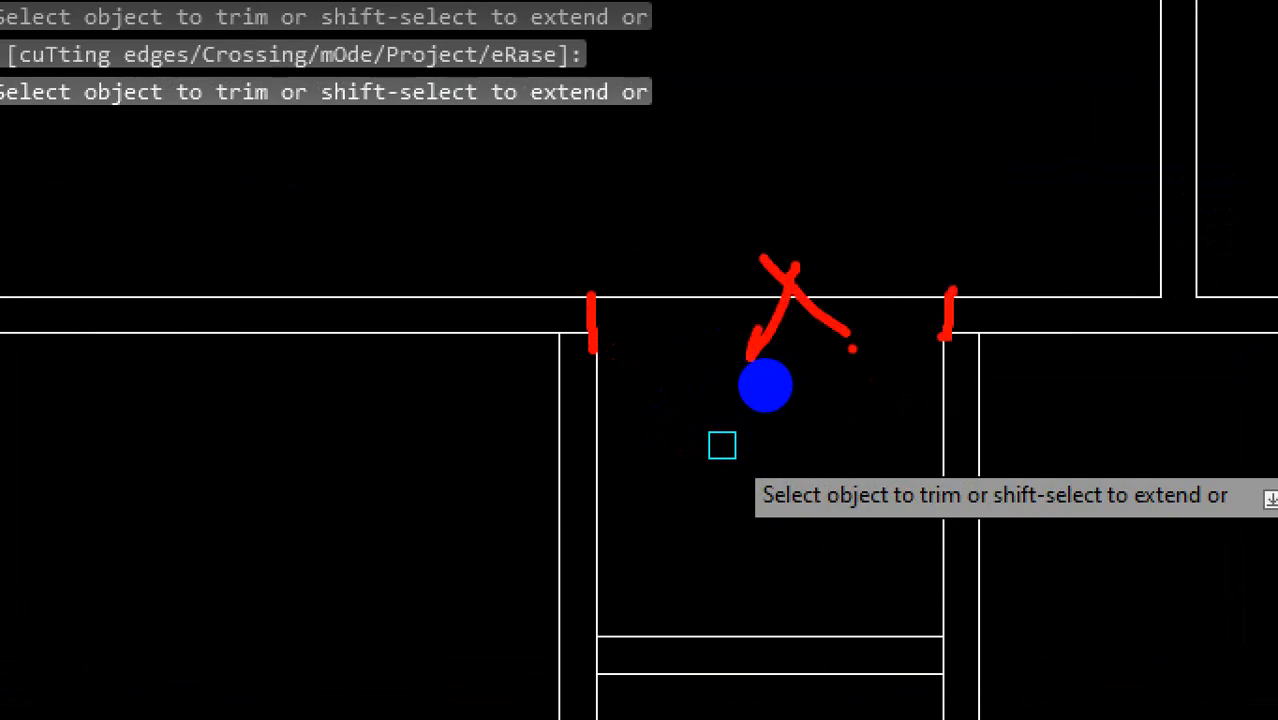
{"action": "key", "text": "Escape"}
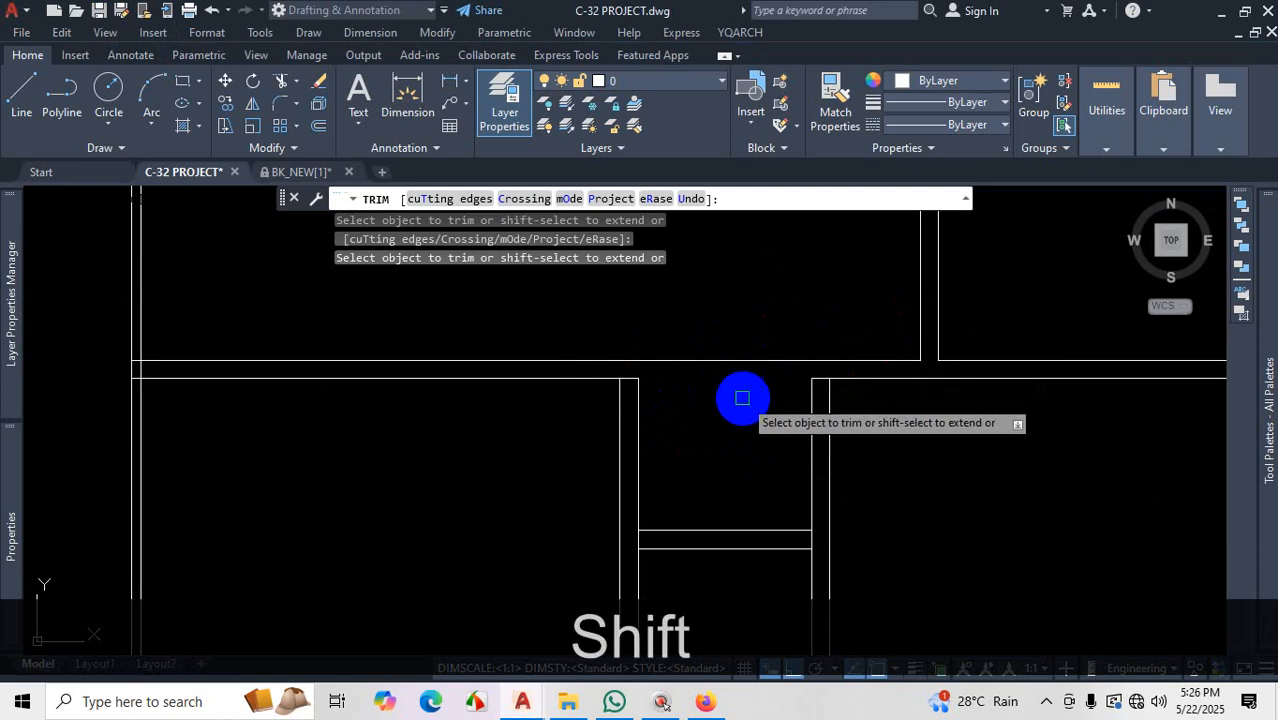
Extend both partition walls' inner lines to the horizontal wall's upper line, and trim the upper line and the corner stubs at the opening
{"action": "left_click", "coordinate": [642, 397], "text": "shift"}
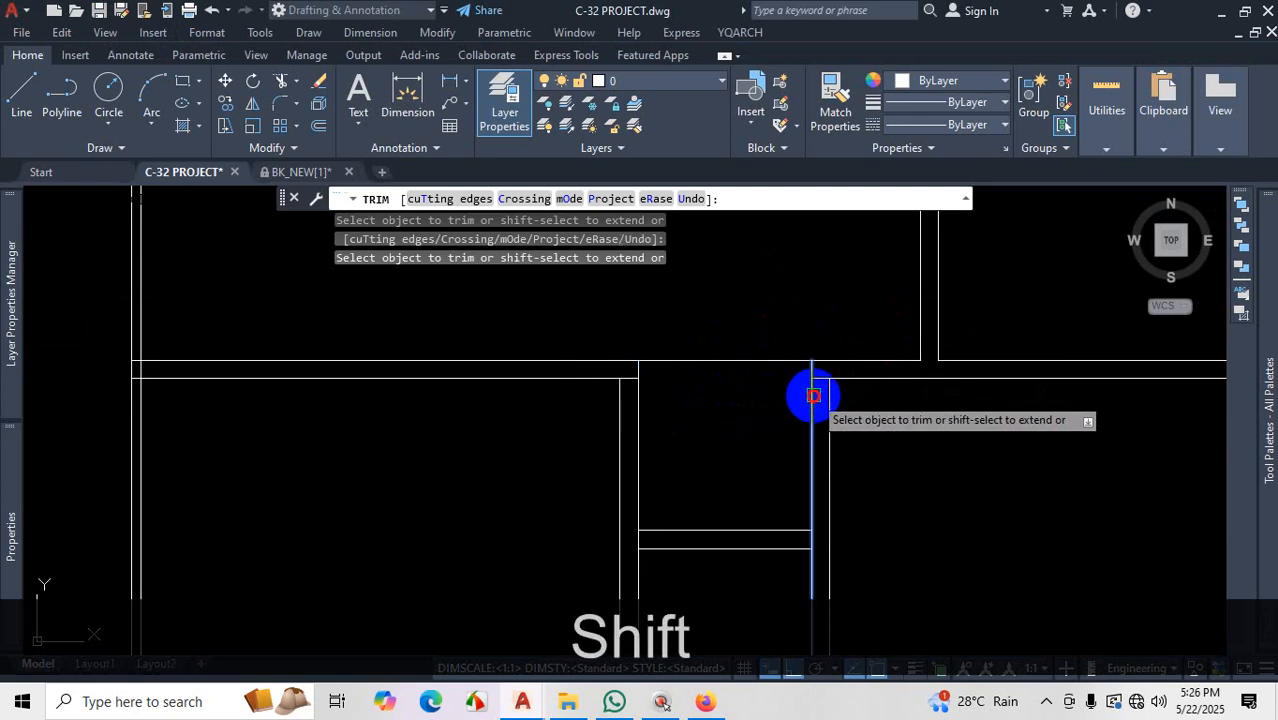
{"action": "left_click", "coordinate": [770, 364]}
{"action": "scroll", "coordinate": [833, 377], "scroll_direction": "up", "scroll_amount": 4}
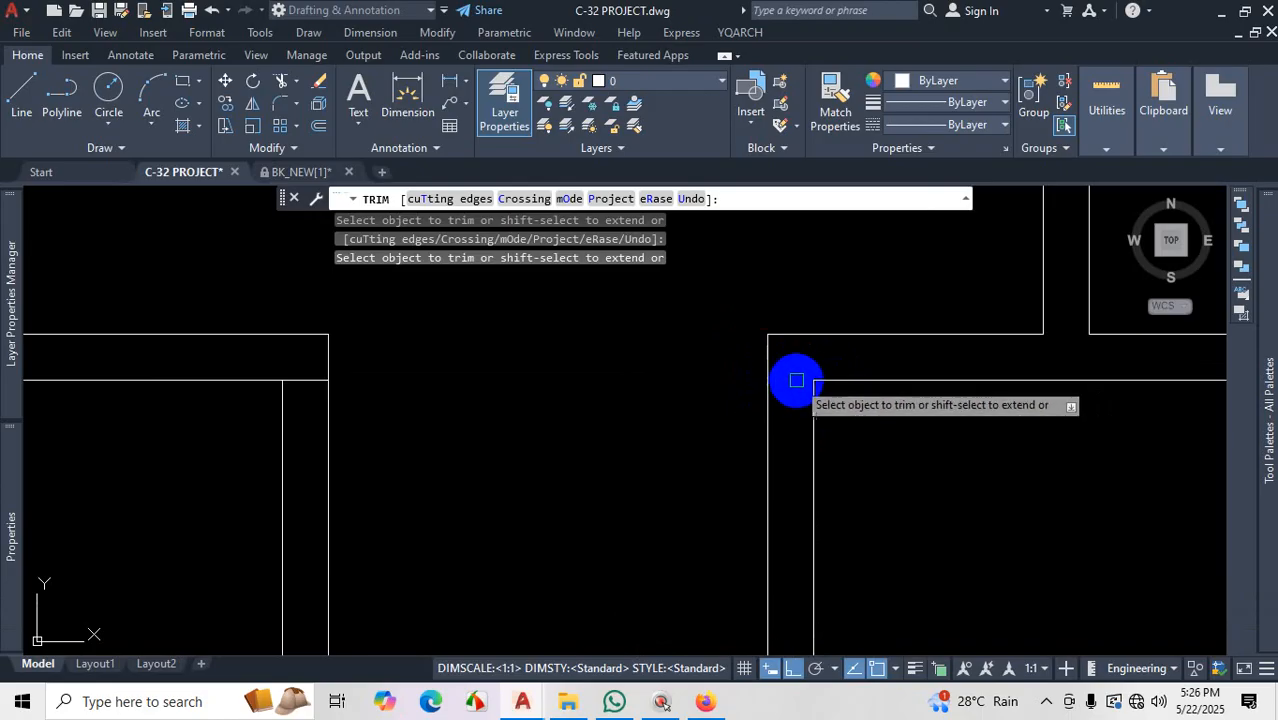
{"action": "scroll", "coordinate": [799, 380], "scroll_direction": "down", "scroll_amount": 4}
{"action": "scroll", "coordinate": [615, 370], "scroll_direction": "down", "scroll_amount": 2}
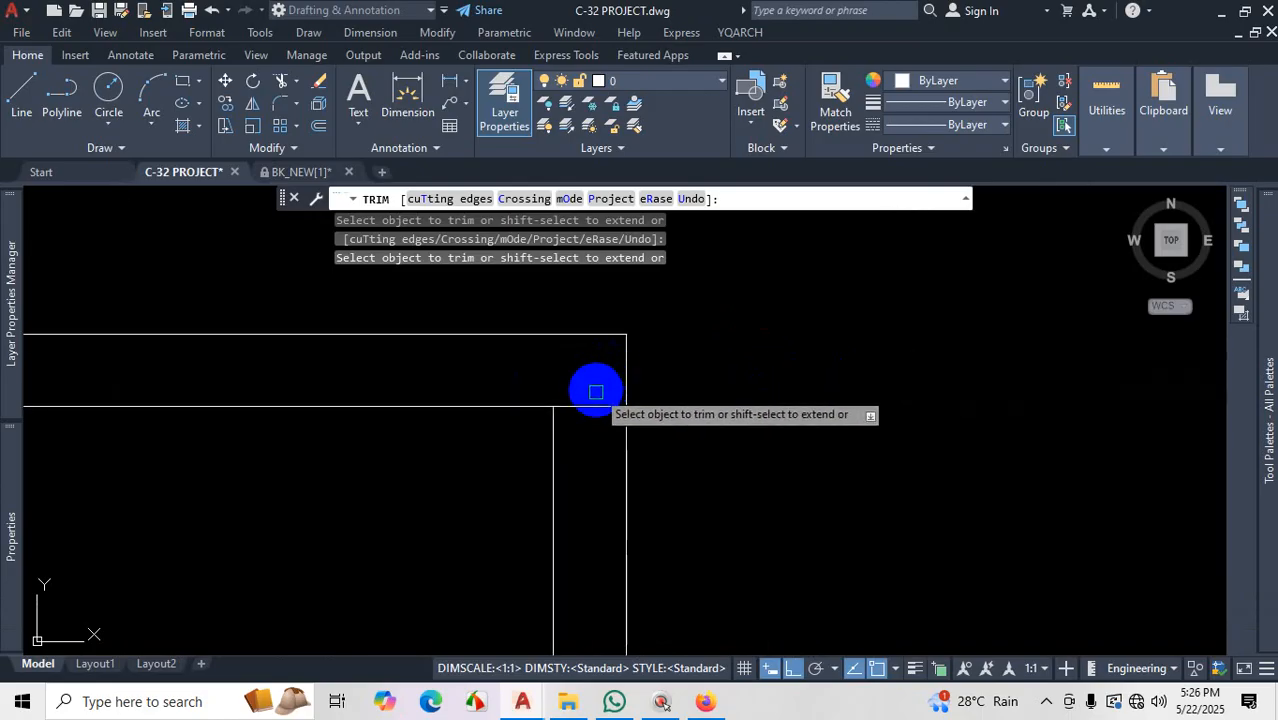
{"action": "middle_click_drag", "start_coordinate": [588, 411], "coordinate": [802, 313]}
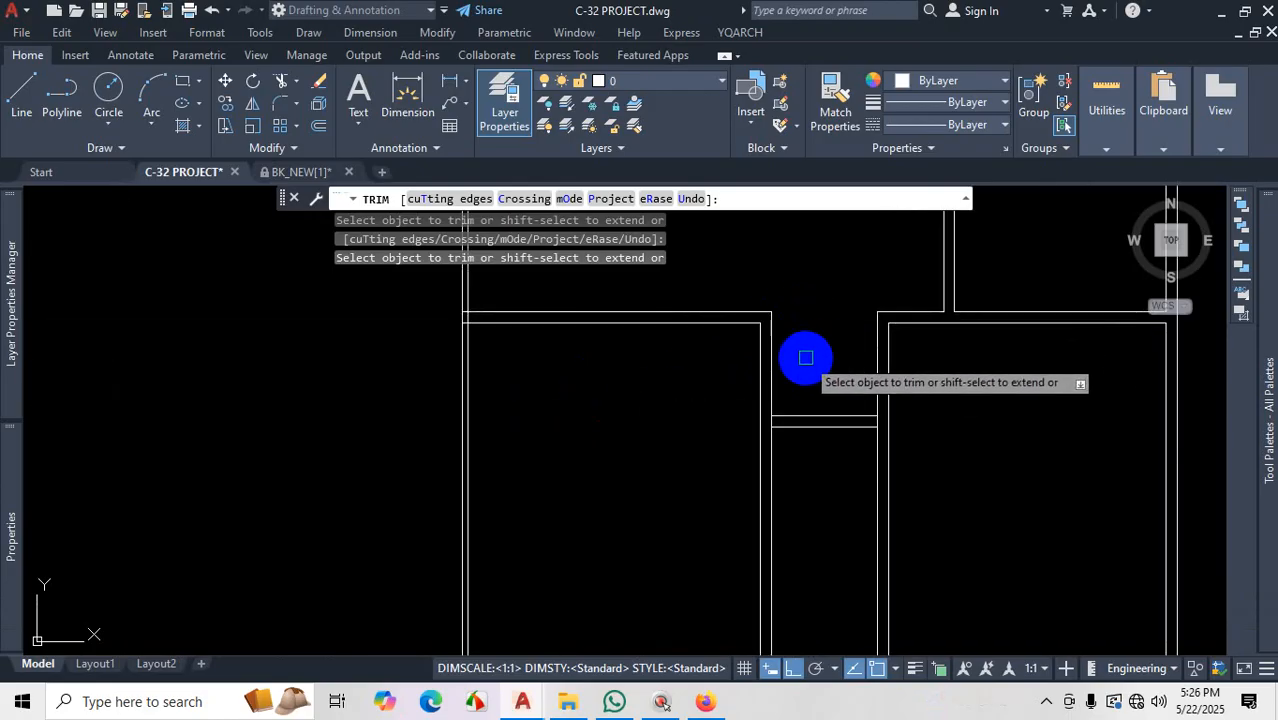
Trim the partition walls' inner lines across both ends of the short cross wall below the opening
{"action": "scroll", "coordinate": [875, 430], "scroll_direction": "up", "scroll_amount": 5}
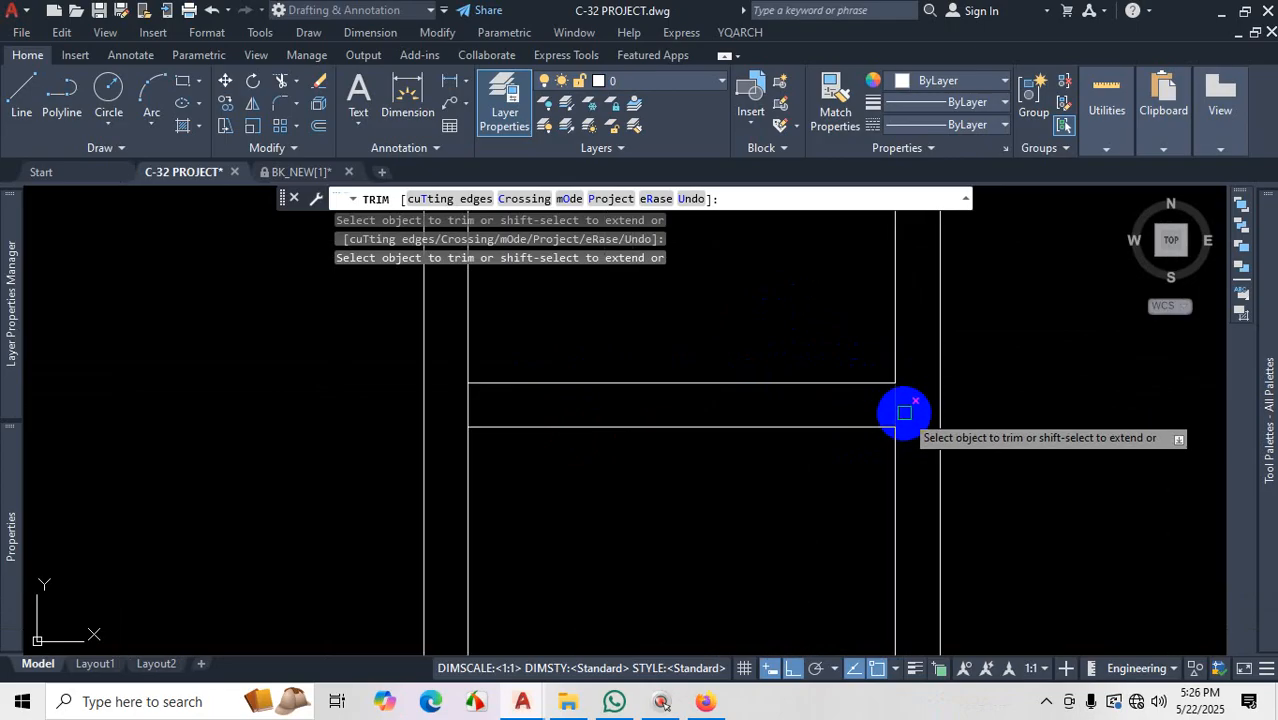
{"action": "left_click", "coordinate": [893, 405]}
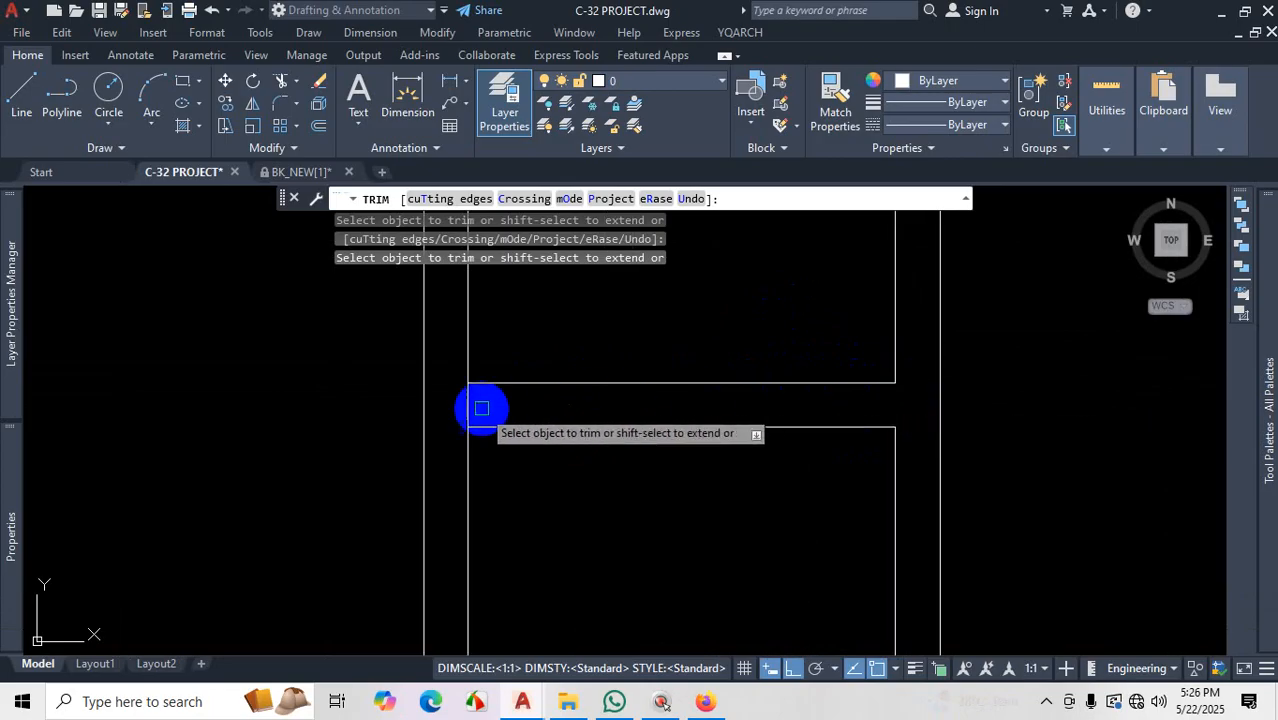
{"action": "scroll", "coordinate": [605, 428], "scroll_direction": "down", "scroll_amount": 5}
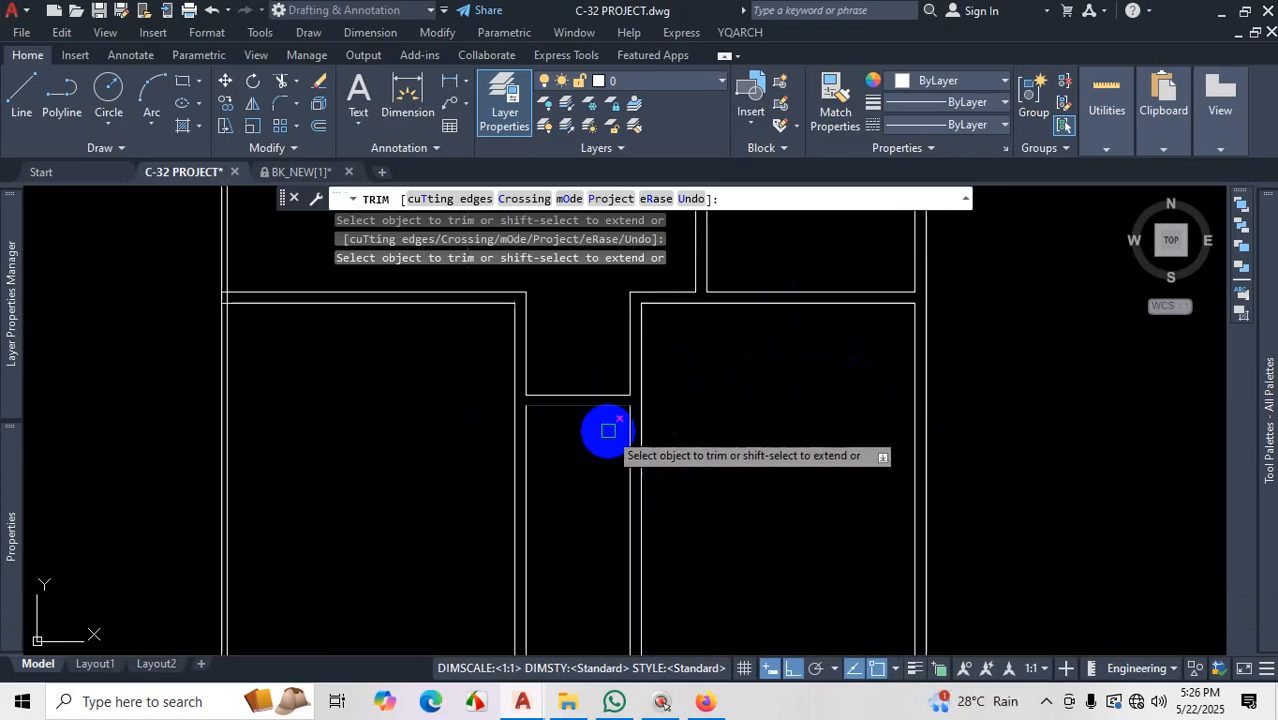
{"action": "scroll", "coordinate": [590, 498], "scroll_direction": "up", "scroll_amount": 3}
Examine the wall junctions of the lower rooms and along the outer walls for line segments left to trim
{"action": "scroll", "coordinate": [573, 498], "scroll_direction": "down", "scroll_amount": 5}
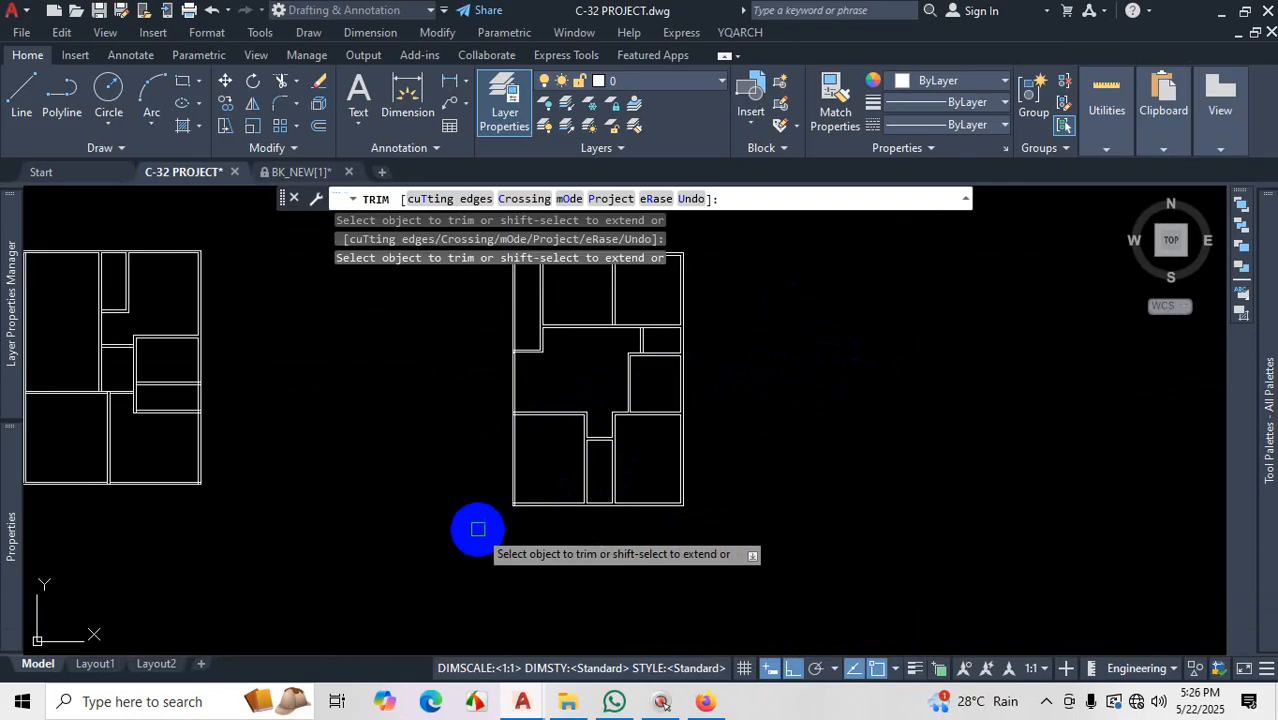
{"action": "scroll", "coordinate": [585, 480], "scroll_direction": "up", "scroll_amount": 5}
{"action": "scroll", "coordinate": [527, 505], "scroll_direction": "down", "scroll_amount": 3}
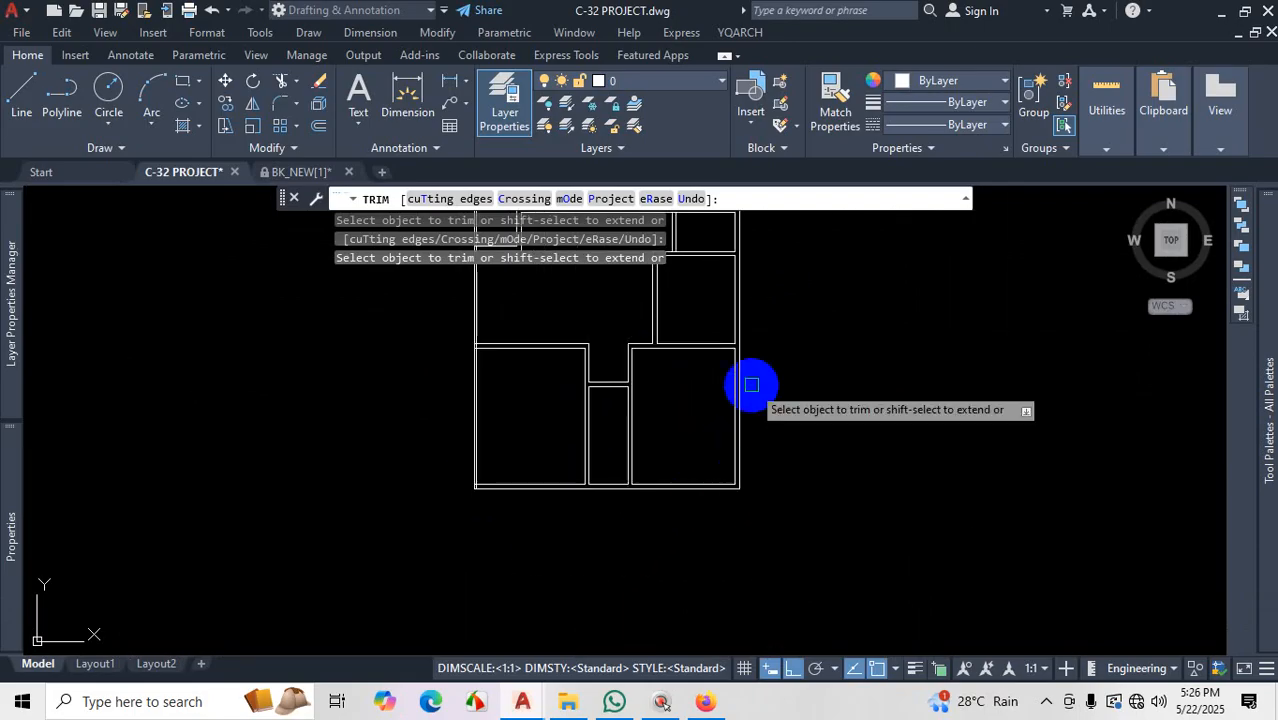
{"action": "scroll", "coordinate": [750, 379], "scroll_direction": "up", "scroll_amount": 3}
{"action": "scroll", "coordinate": [750, 379], "scroll_direction": "down", "scroll_amount": 4}
{"action": "scroll", "coordinate": [789, 415], "scroll_direction": "up", "scroll_amount": 4}
{"action": "scroll", "coordinate": [585, 342], "scroll_direction": "down", "scroll_amount": 4}
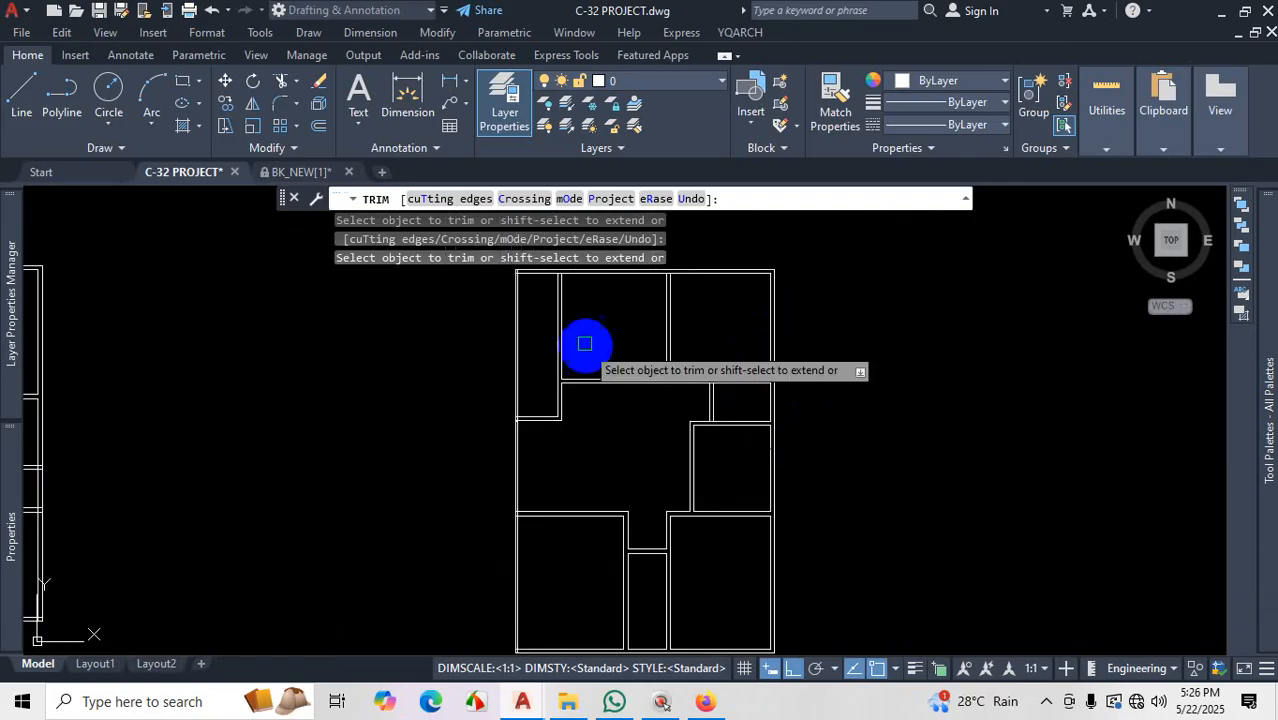
Trim the horizontal wall lines across both ends of the partition between the two upper rooms
{"action": "scroll", "coordinate": [707, 459], "scroll_direction": "up", "scroll_amount": 3}
{"action": "scroll", "coordinate": [713, 496], "scroll_direction": "down", "scroll_amount": 1}
{"action": "scroll", "coordinate": [800, 400], "scroll_direction": "up", "scroll_amount": 3}
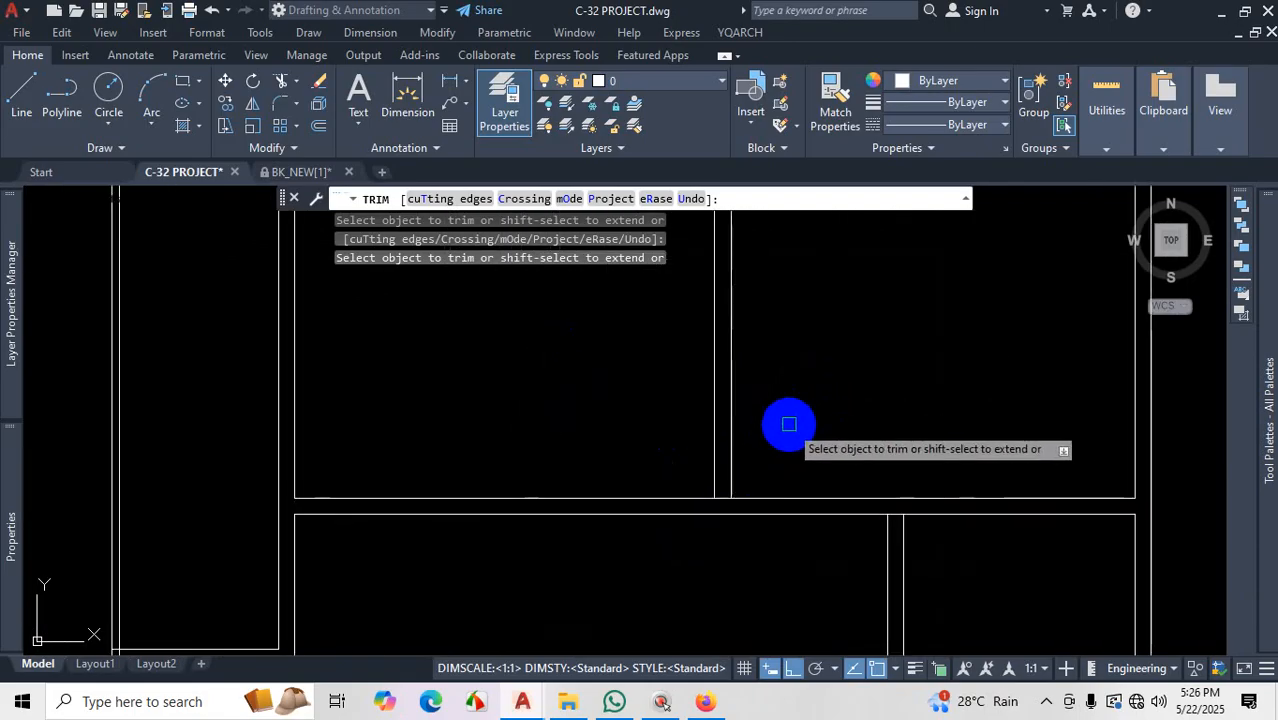
{"action": "scroll", "coordinate": [715, 510], "scroll_direction": "down", "scroll_amount": 4}
{"action": "scroll", "coordinate": [710, 440], "scroll_direction": "up", "scroll_amount": 3}
{"action": "scroll", "coordinate": [711, 372], "scroll_direction": "up", "scroll_amount": 4}
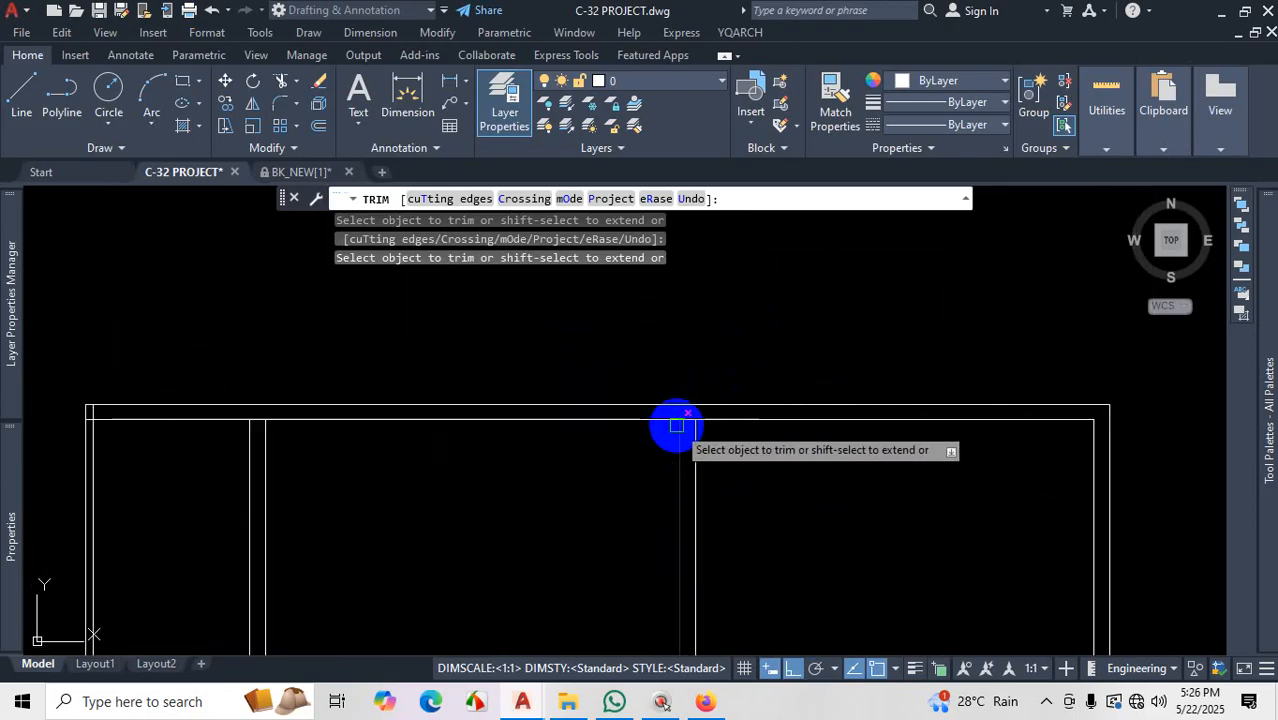
{"action": "scroll", "coordinate": [701, 406], "scroll_direction": "down", "scroll_amount": 4}
{"action": "scroll", "coordinate": [736, 502], "scroll_direction": "up", "scroll_amount": 3}
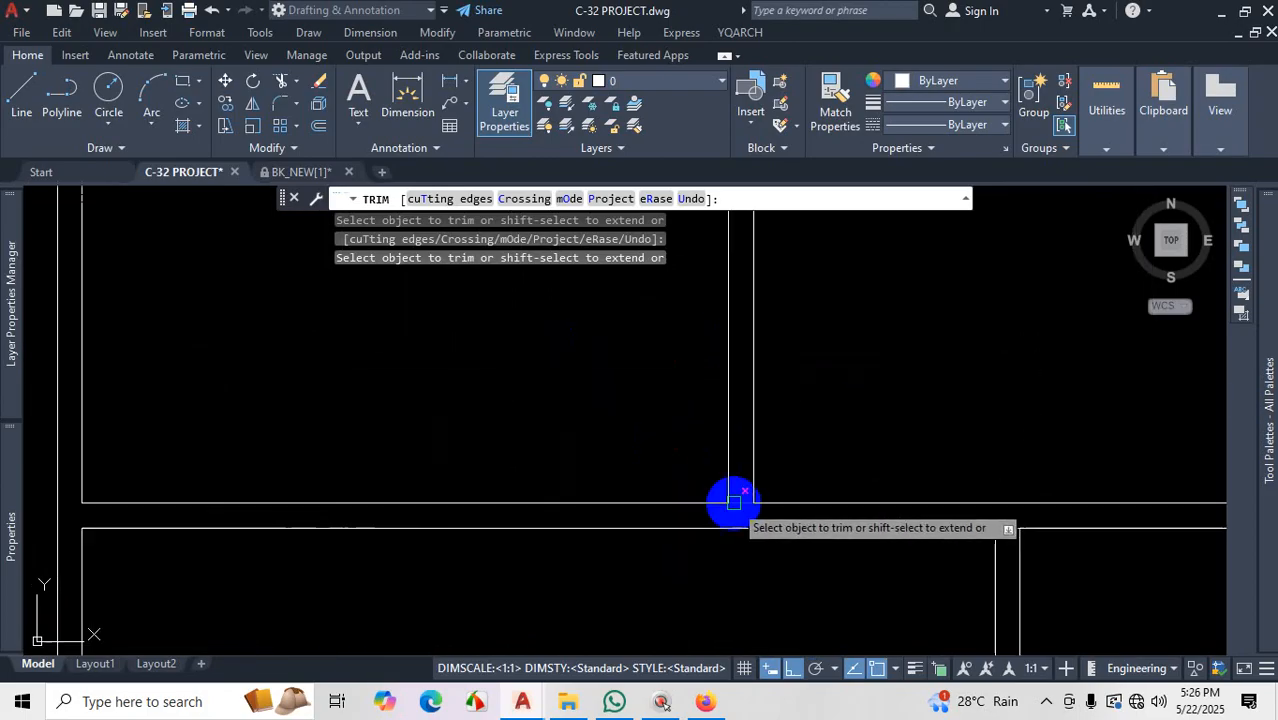
{"action": "scroll", "coordinate": [718, 500], "scroll_direction": "down", "scroll_amount": 3}
{"action": "scroll", "coordinate": [810, 392], "scroll_direction": "up", "scroll_amount": 3}
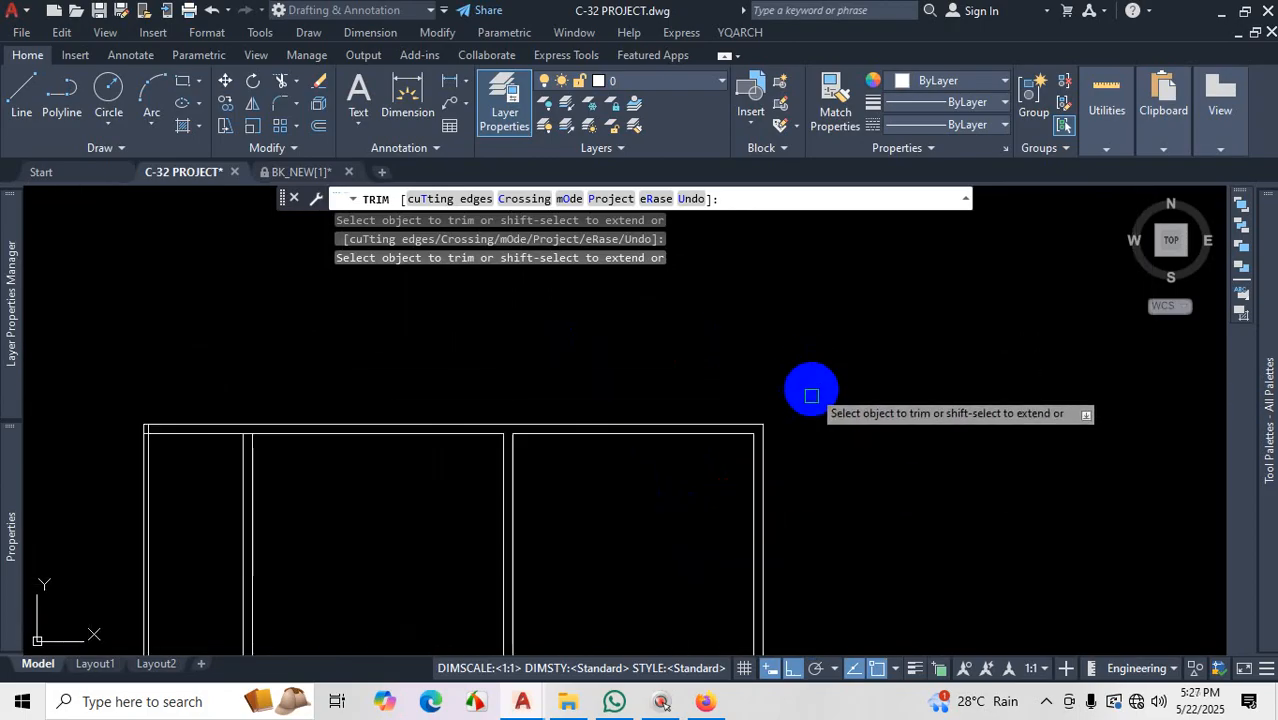
Examine the junctions of the partition between the two upper rooms with the adjoining walls
{"action": "scroll", "coordinate": [822, 400], "scroll_direction": "down", "scroll_amount": 3}
{"action": "scroll", "coordinate": [797, 430], "scroll_direction": "up", "scroll_amount": 3}
{"action": "scroll", "coordinate": [535, 390], "scroll_direction": "up", "scroll_amount": 3}
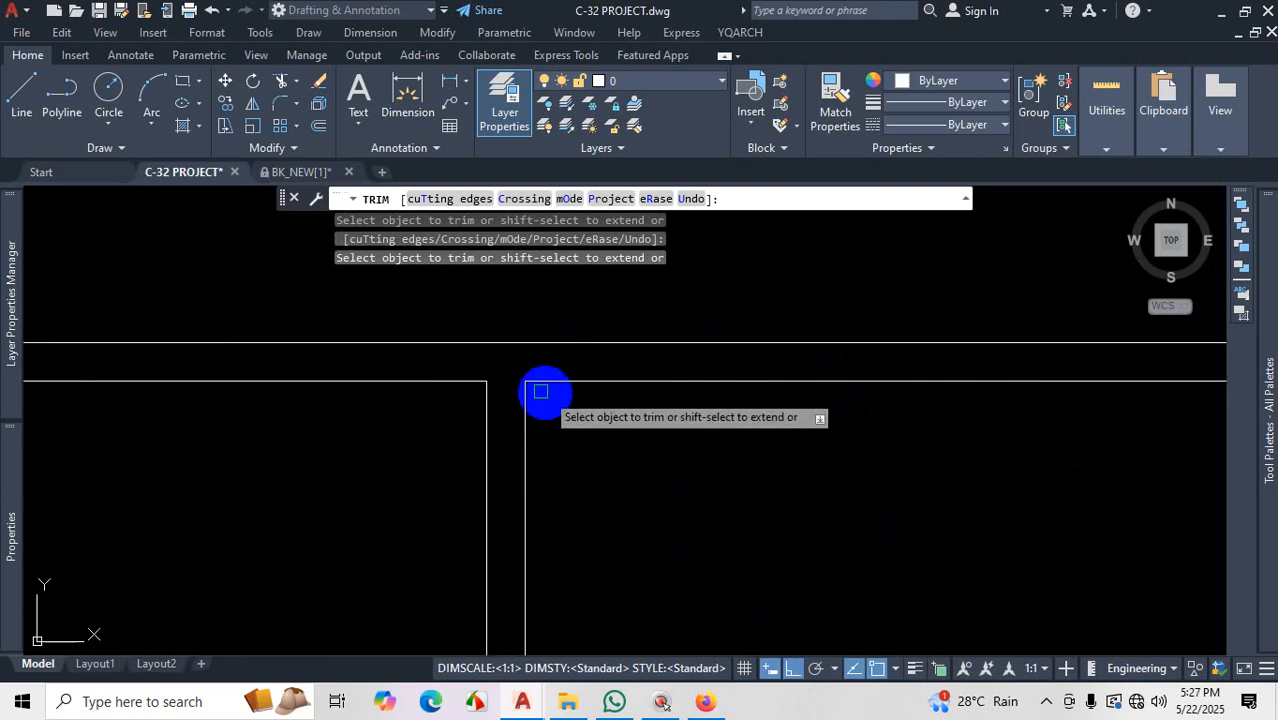
{"action": "scroll", "coordinate": [540, 390], "scroll_direction": "down", "scroll_amount": 2}
{"action": "scroll", "coordinate": [600, 420], "scroll_direction": "down", "scroll_amount": 3}
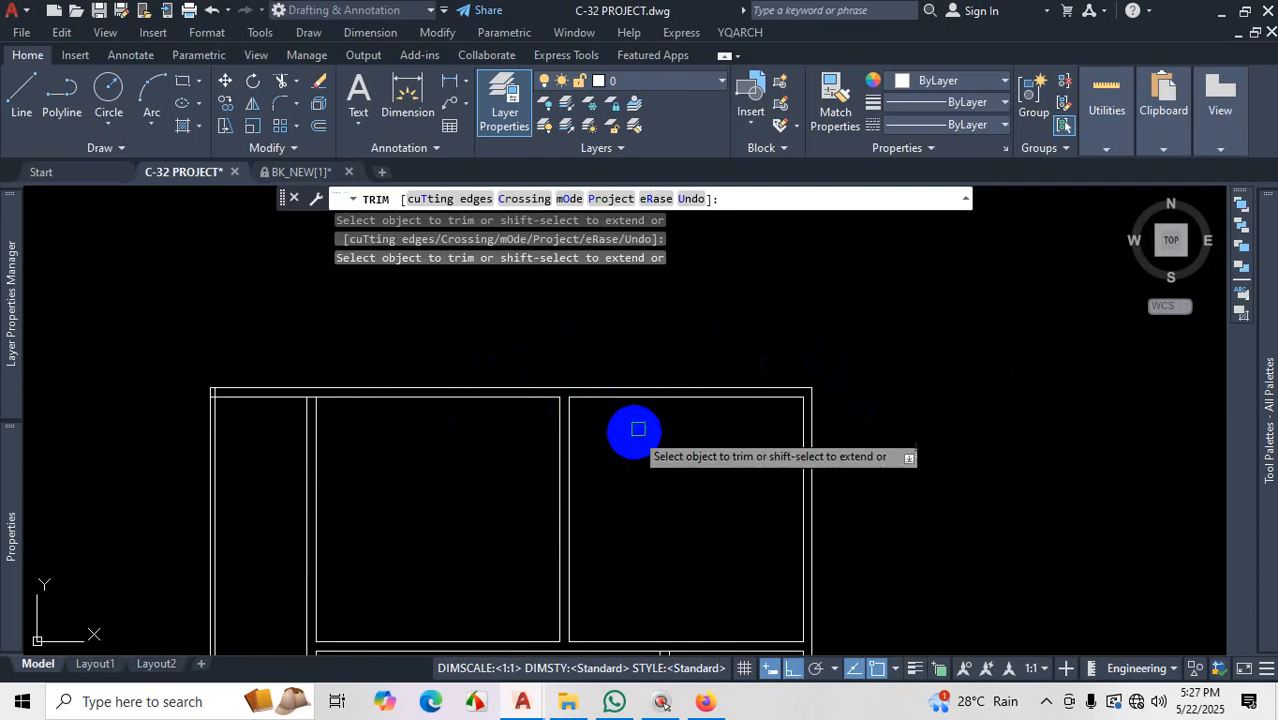
{"action": "scroll", "coordinate": [559, 434], "scroll_direction": "up", "scroll_amount": 3}
{"action": "scroll", "coordinate": [479, 342], "scroll_direction": "up", "scroll_amount": 2}
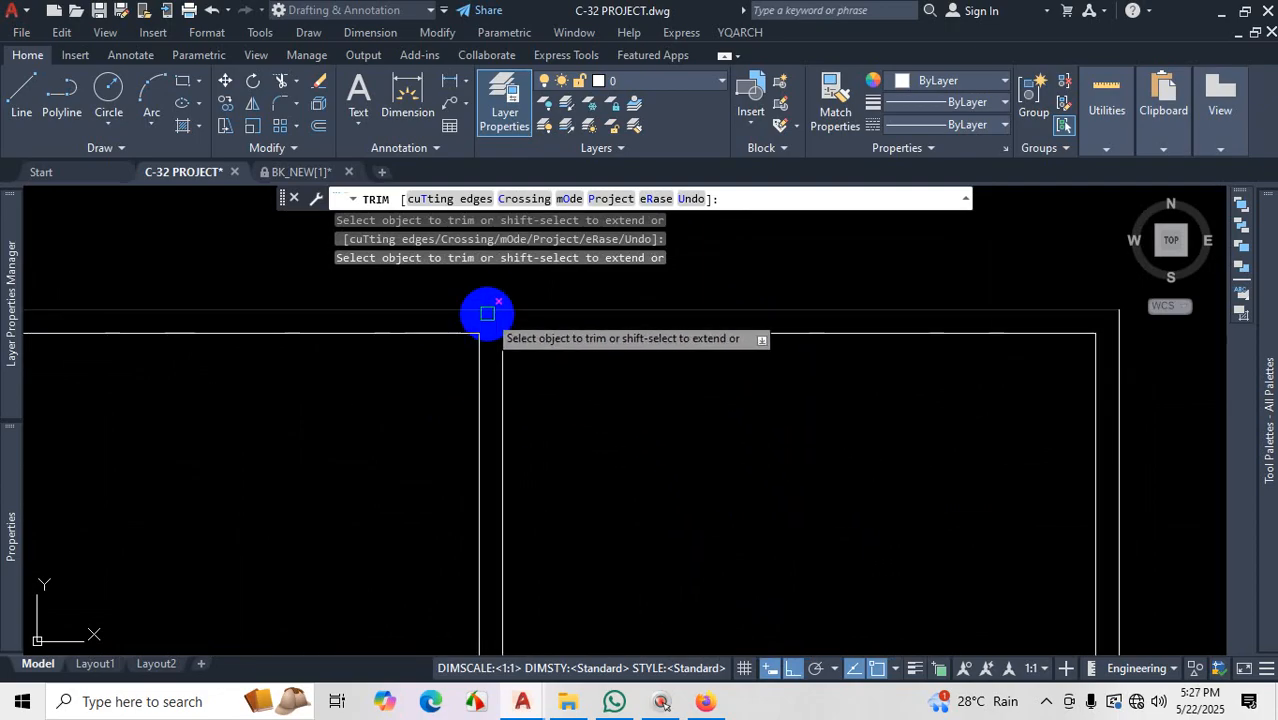
{"action": "scroll", "coordinate": [488, 322], "scroll_direction": "up", "scroll_amount": 2}
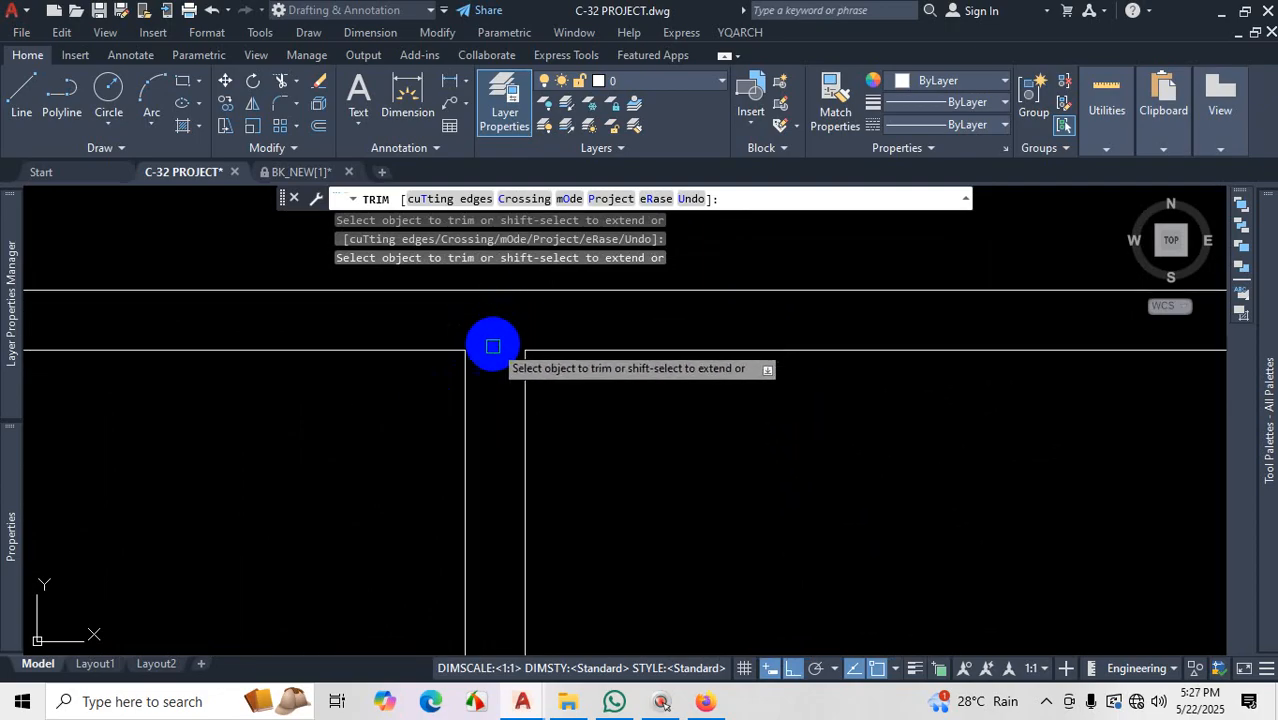
{"action": "scroll", "coordinate": [653, 353], "scroll_direction": "up", "scroll_amount": 4}
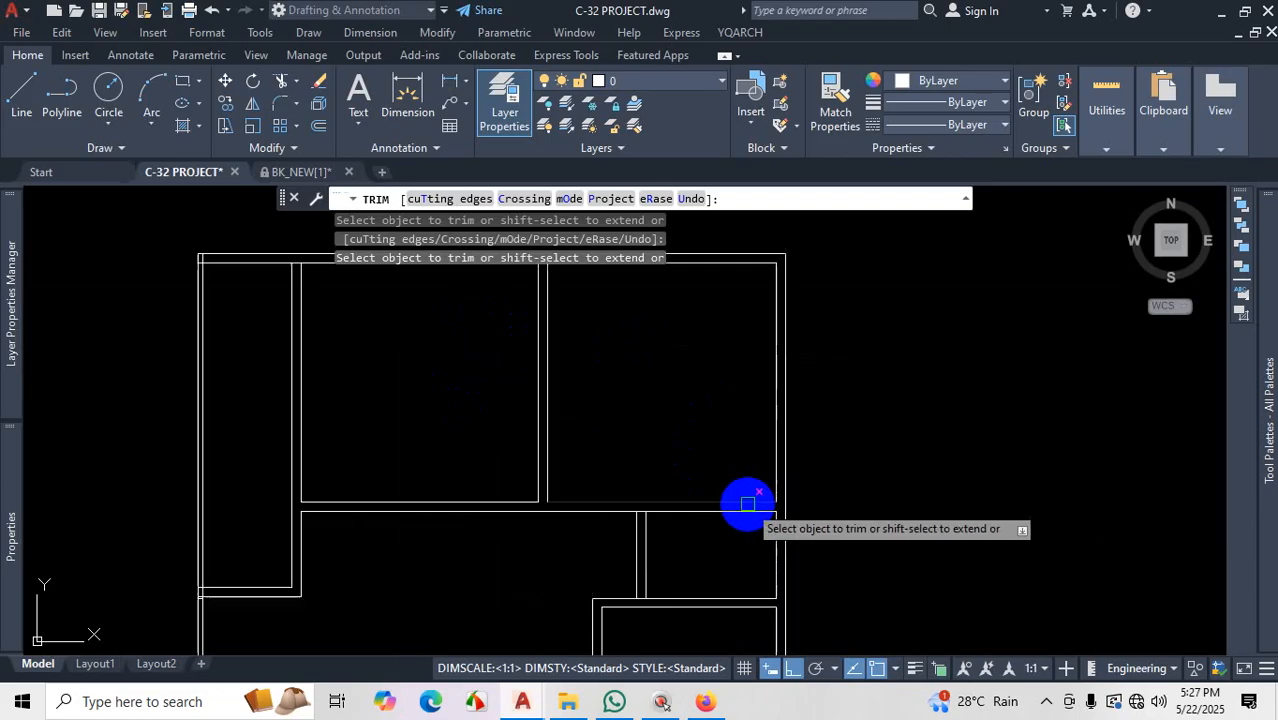
Trim the top outer wall's inner line where the narrow upper-left room's partition meets it
{"action": "scroll", "coordinate": [896, 522], "scroll_direction": "down", "scroll_amount": 5}
{"action": "scroll", "coordinate": [879, 488], "scroll_direction": "up", "scroll_amount": 4}
{"action": "scroll", "coordinate": [800, 450], "scroll_direction": "up", "scroll_amount": 5}
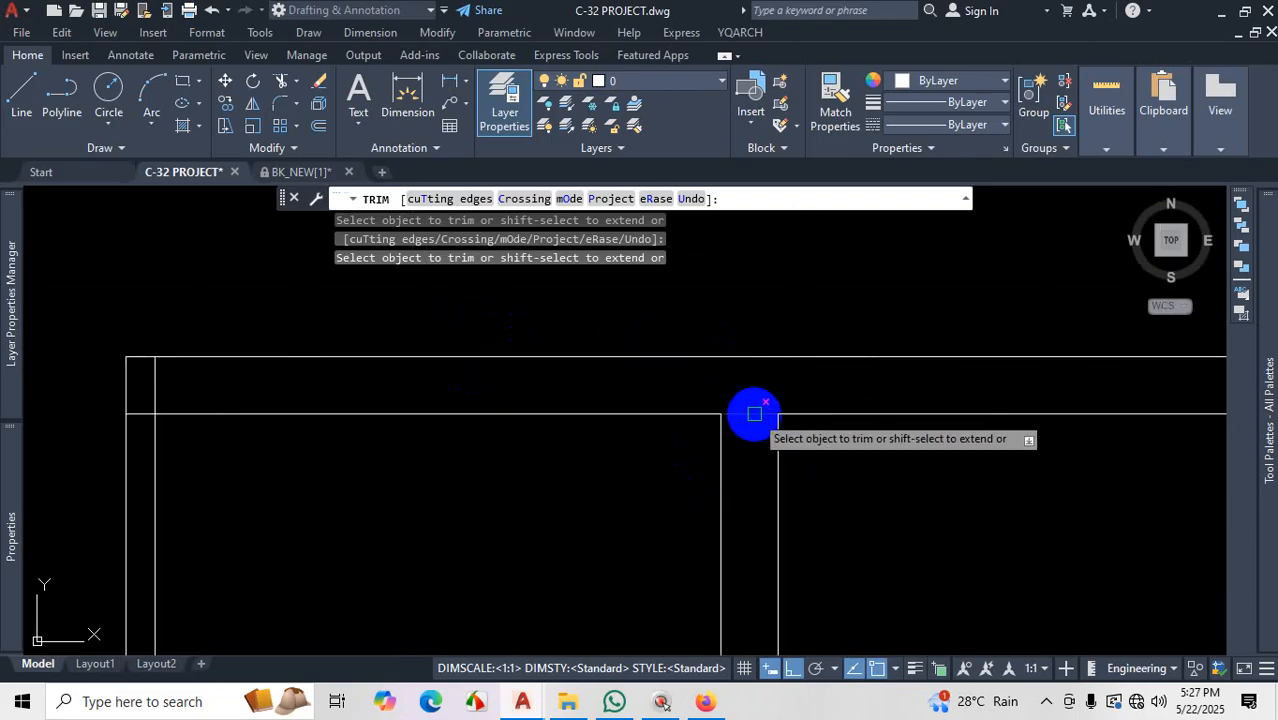
{"action": "scroll", "coordinate": [755, 413], "scroll_direction": "down", "scroll_amount": 6}
{"action": "scroll", "coordinate": [739, 474], "scroll_direction": "up", "scroll_amount": 3}
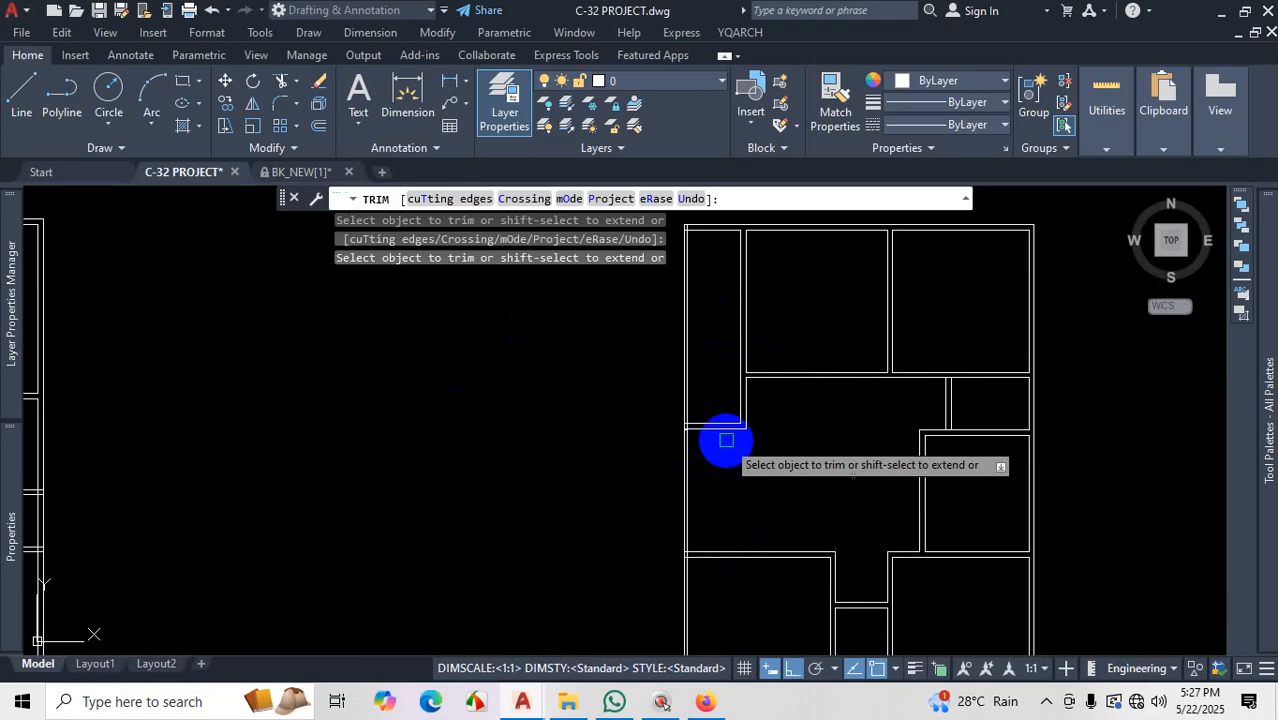
Trim the overlapping lines where the narrow upper-left room's bottom wall meets the left outer wall, and end Trim
{"action": "scroll", "coordinate": [726, 440], "scroll_direction": "up", "scroll_amount": 5}
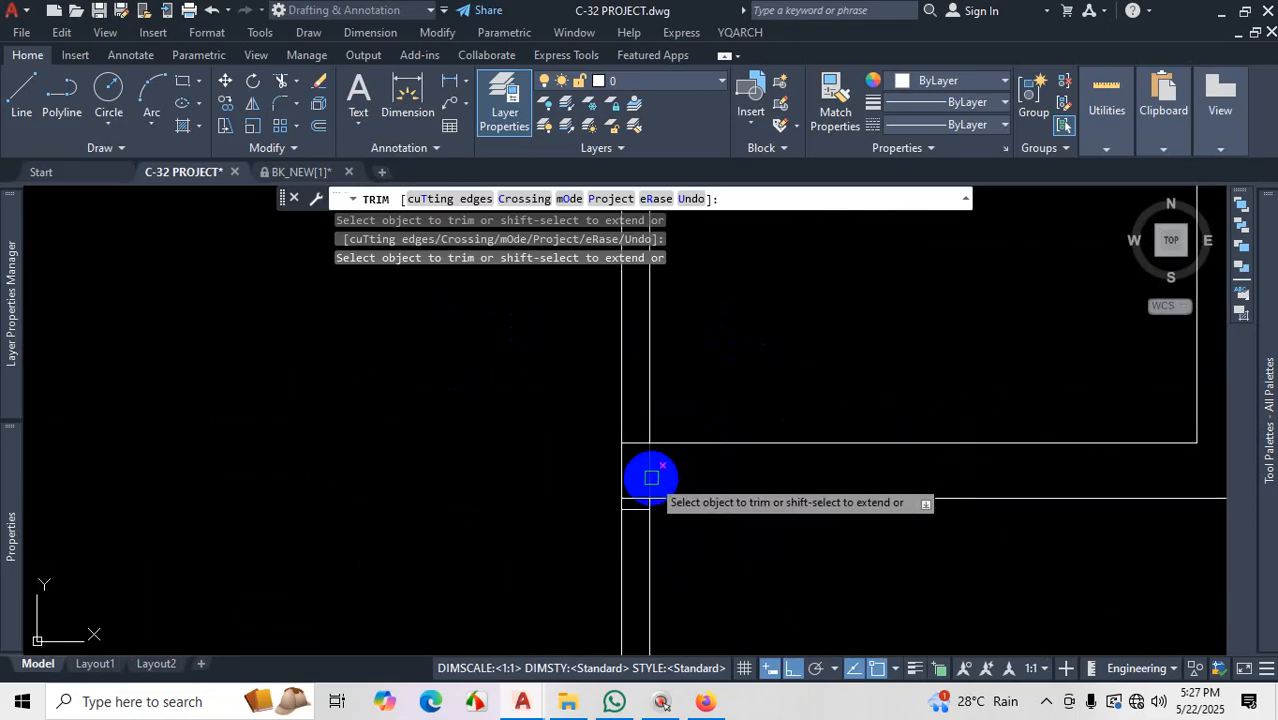
{"action": "scroll", "coordinate": [645, 465], "scroll_direction": "down", "scroll_amount": 4}
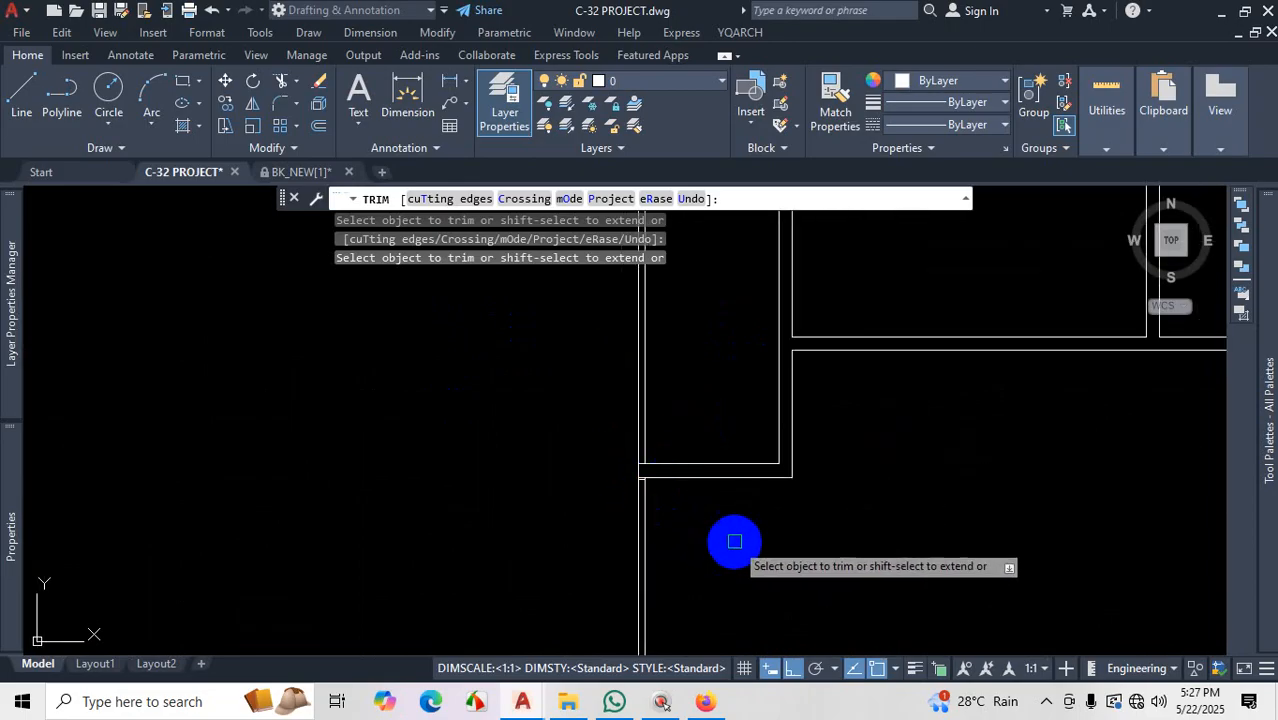
{"action": "scroll", "coordinate": [640, 480], "scroll_direction": "up", "scroll_amount": 3}
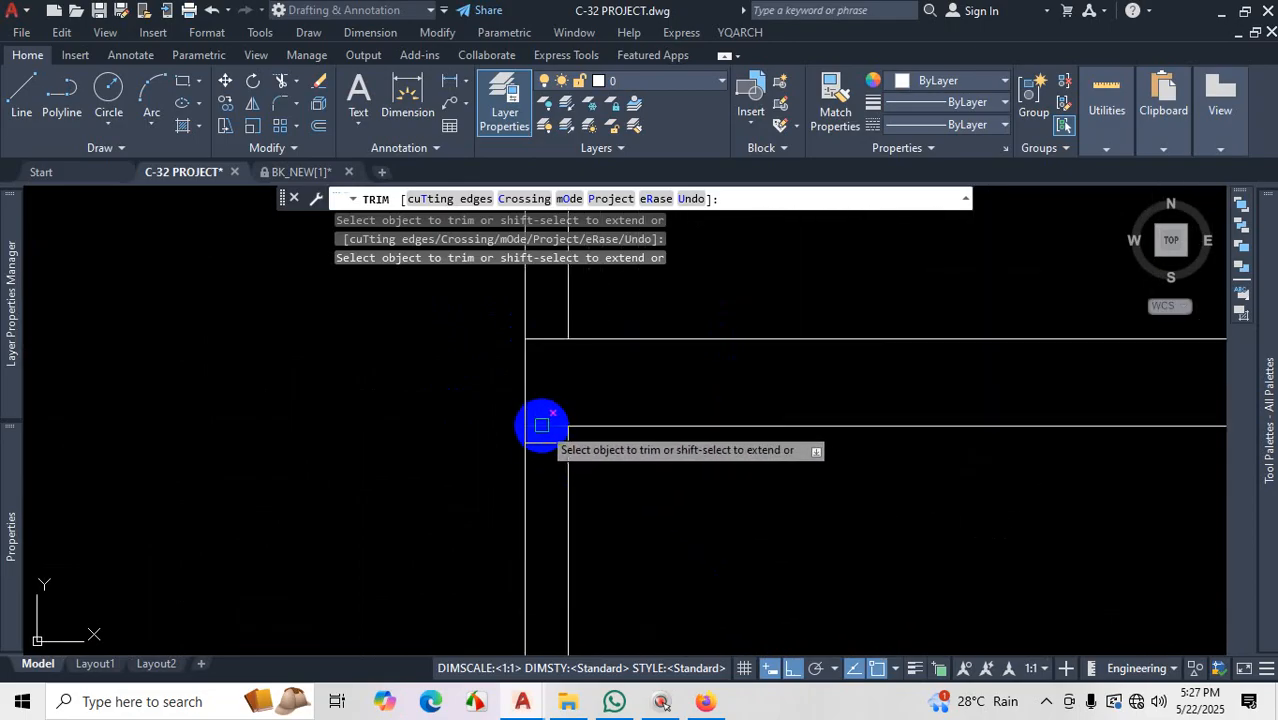
{"action": "scroll", "coordinate": [600, 435], "scroll_direction": "down", "scroll_amount": 4}
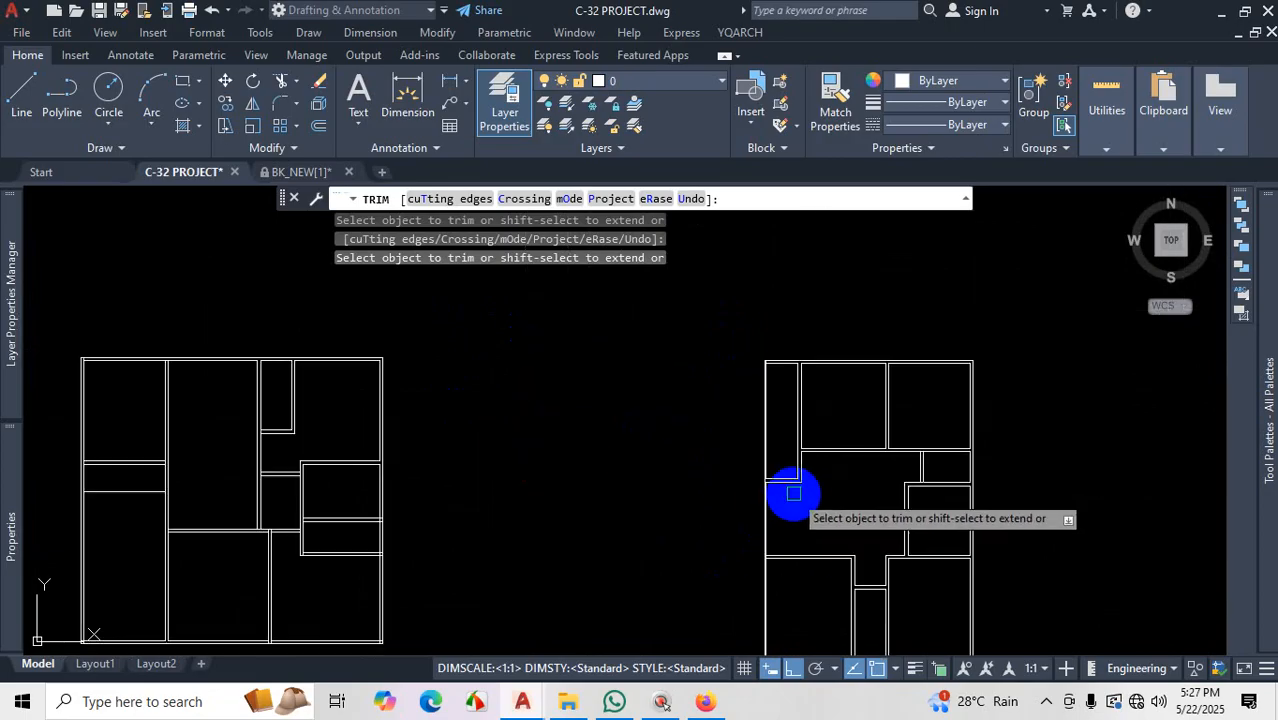
{"action": "scroll", "coordinate": [823, 515], "scroll_direction": "up", "scroll_amount": 3}
{"action": "key", "text": "Escape"}
{"action": "scroll", "coordinate": [700, 415], "scroll_direction": "up", "scroll_amount": 3}
{"action": "scroll", "coordinate": [700, 405], "scroll_direction": "down", "scroll_amount": 3}
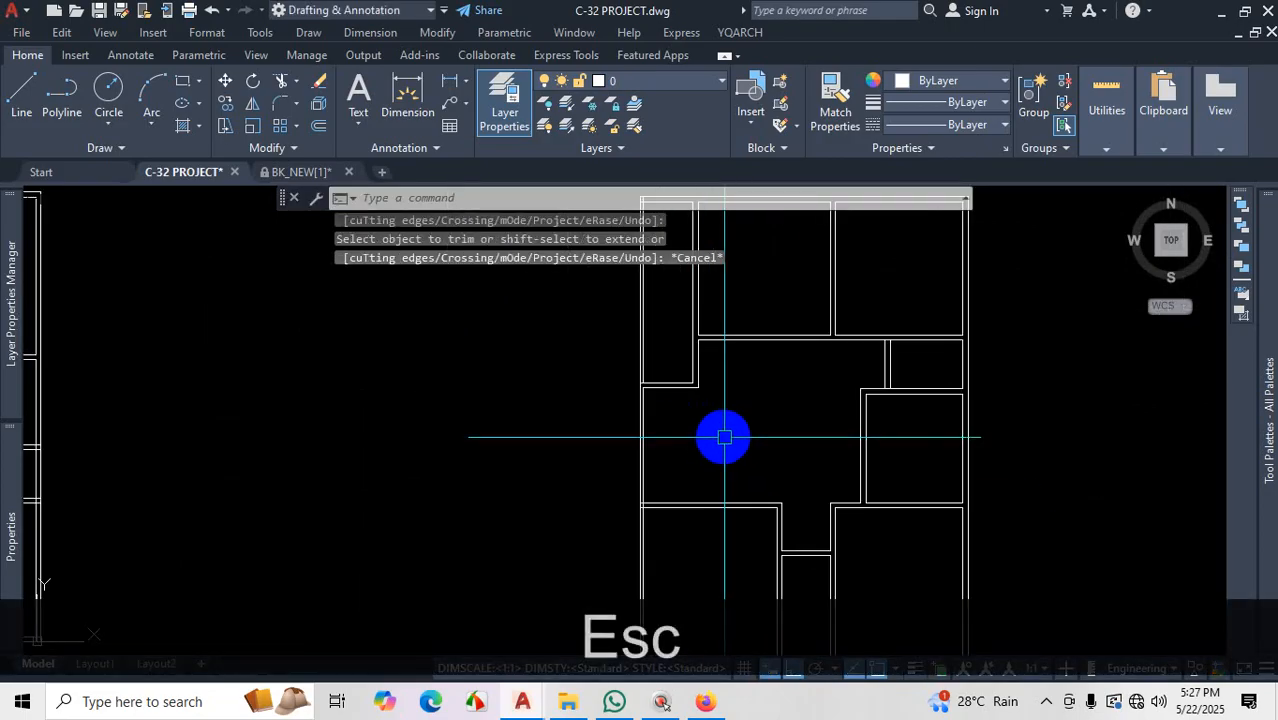
{"action": "scroll", "coordinate": [705, 470], "scroll_direction": "down", "scroll_amount": 3}
{"action": "scroll", "coordinate": [690, 500], "scroll_direction": "up", "scroll_amount": 3}
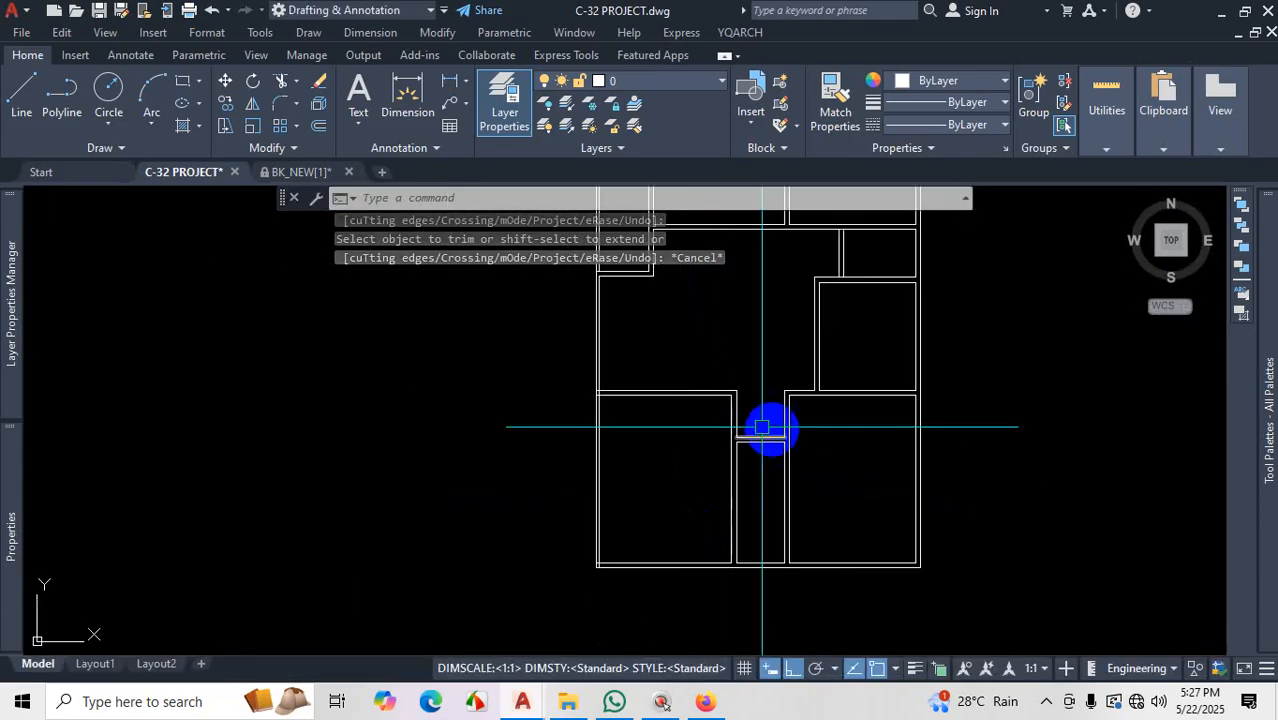
{"action": "scroll", "coordinate": [765, 428], "scroll_direction": "up", "scroll_amount": 2}
{"action": "scroll", "coordinate": [736, 436], "scroll_direction": "down", "scroll_amount": 5}
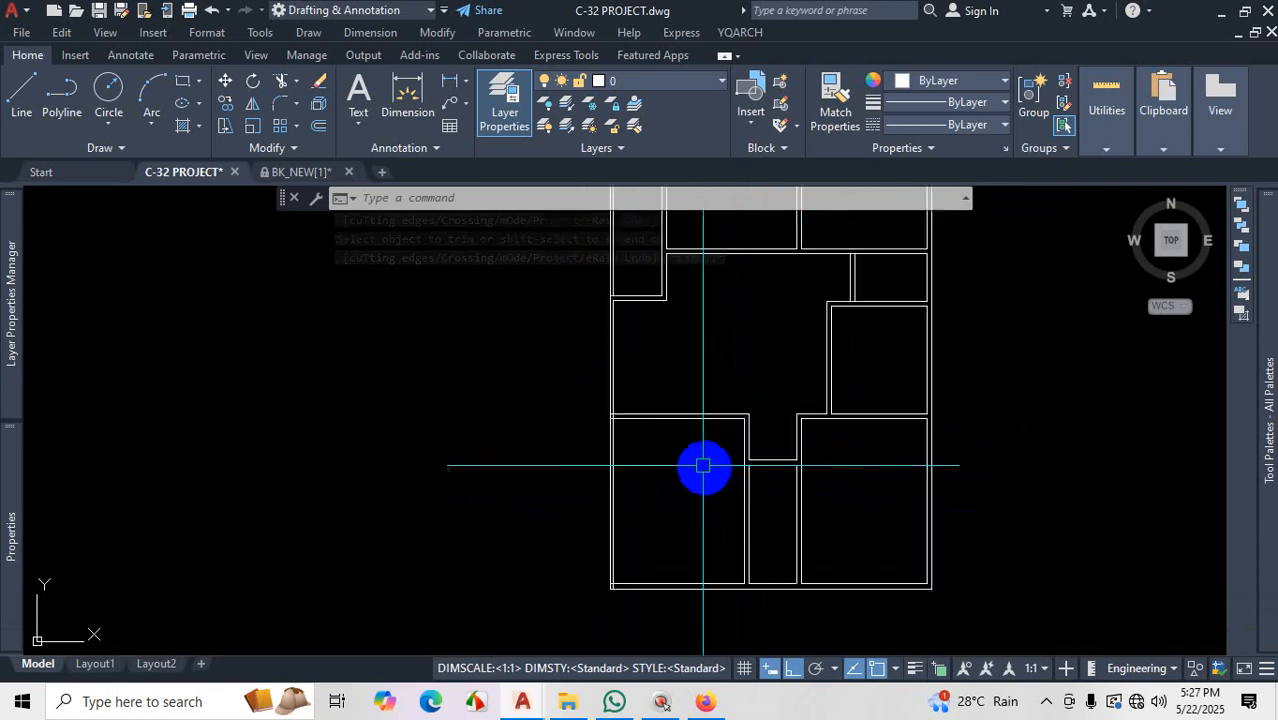
Examine the cleaned-up wall junctions across the whole floor plan
{"action": "scroll", "coordinate": [726, 541], "scroll_direction": "up", "scroll_amount": 1}
{"action": "scroll", "coordinate": [756, 374], "scroll_direction": "up", "scroll_amount": 4}
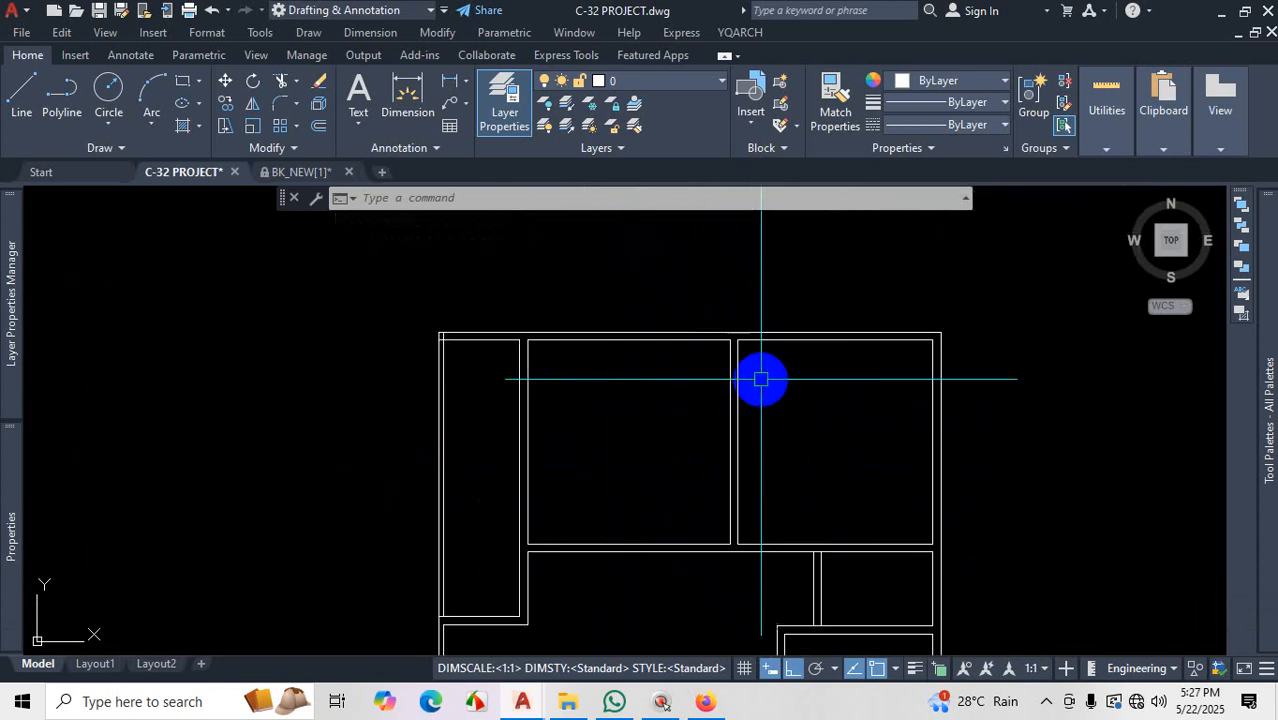
{"action": "scroll", "coordinate": [734, 375], "scroll_direction": "down", "scroll_amount": 7}
{"action": "scroll", "coordinate": [716, 519], "scroll_direction": "up", "scroll_amount": 4}
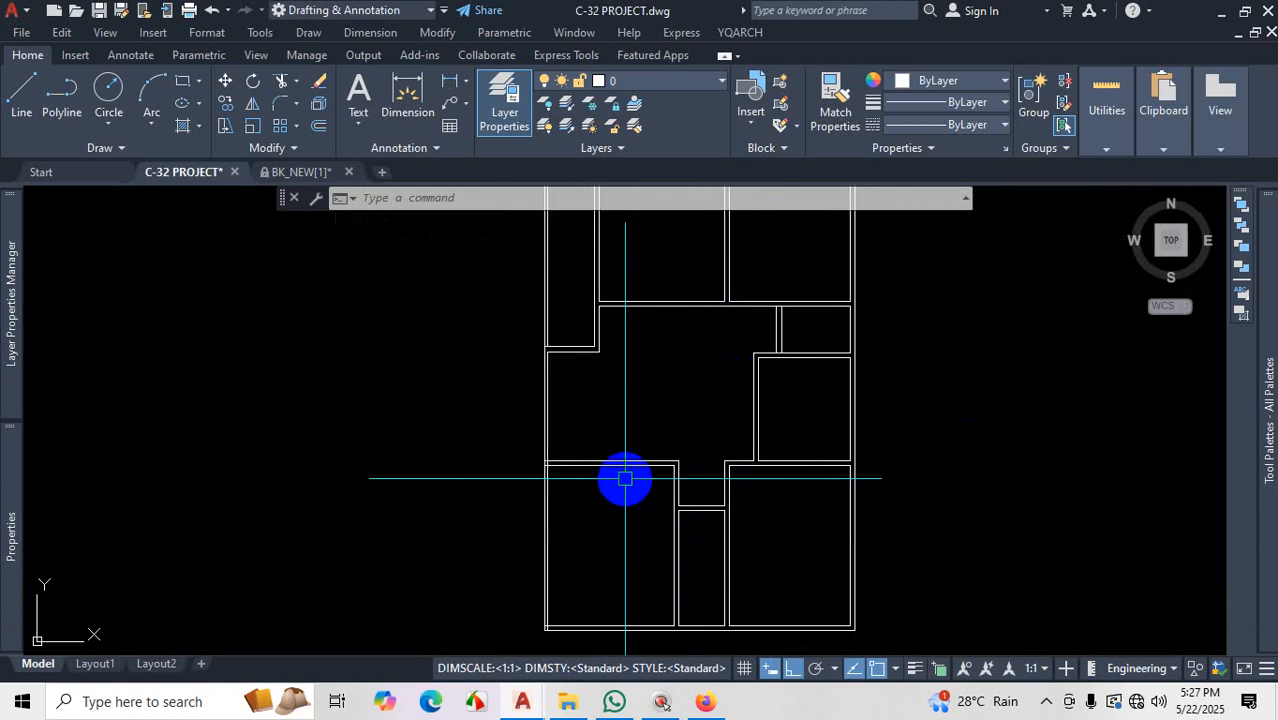
{"action": "scroll", "coordinate": [699, 467], "scroll_direction": "down", "scroll_amount": 4}
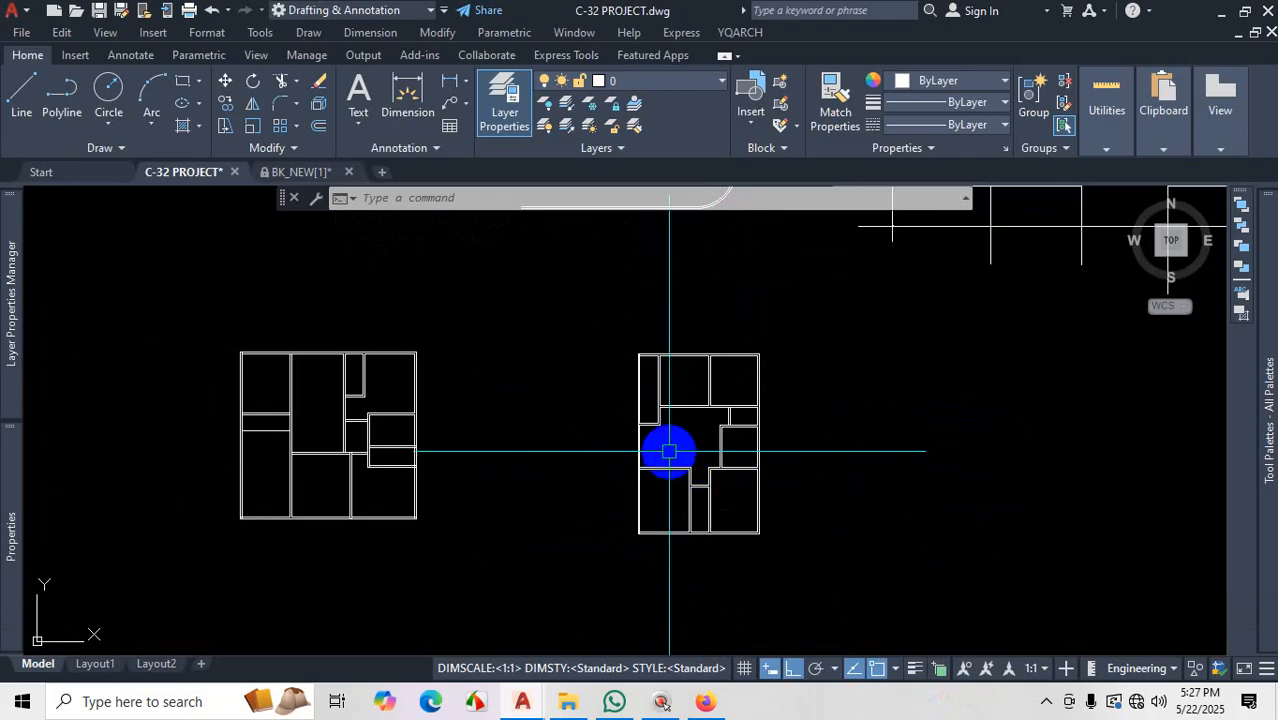
{"action": "scroll", "coordinate": [708, 480], "scroll_direction": "up", "scroll_amount": 4}
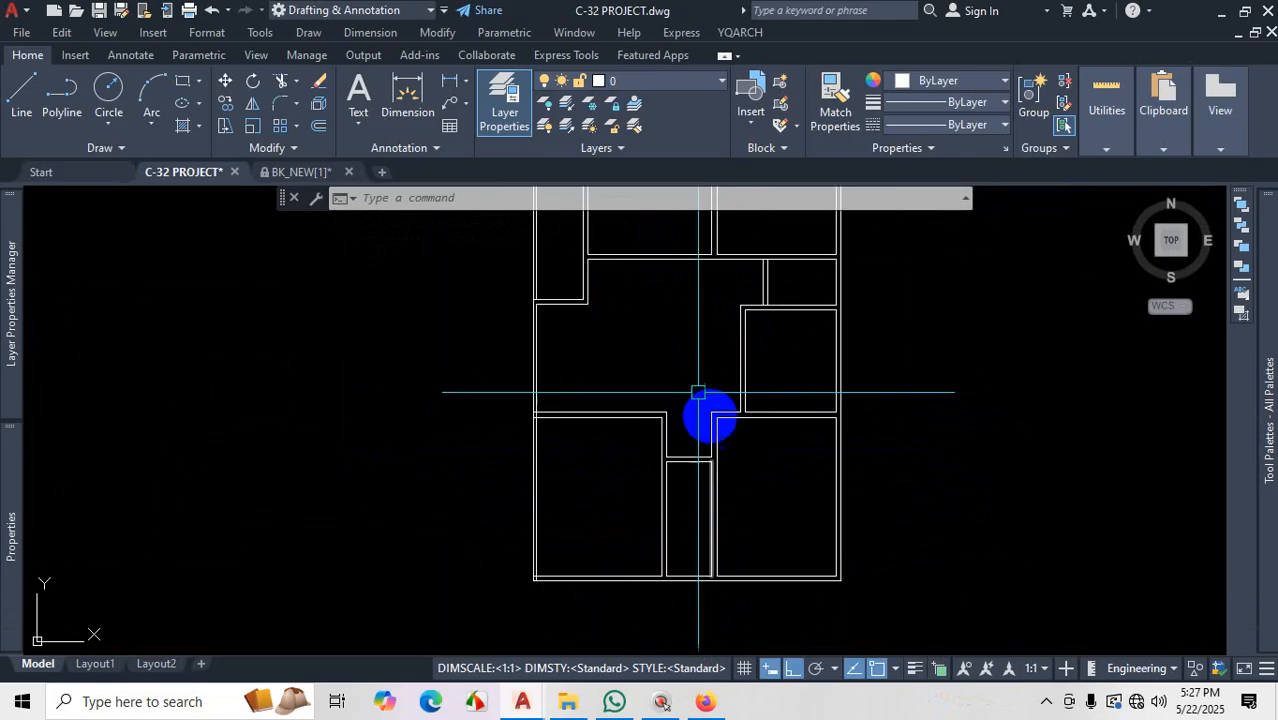
{"action": "scroll", "coordinate": [700, 345], "scroll_direction": "up", "scroll_amount": 5}
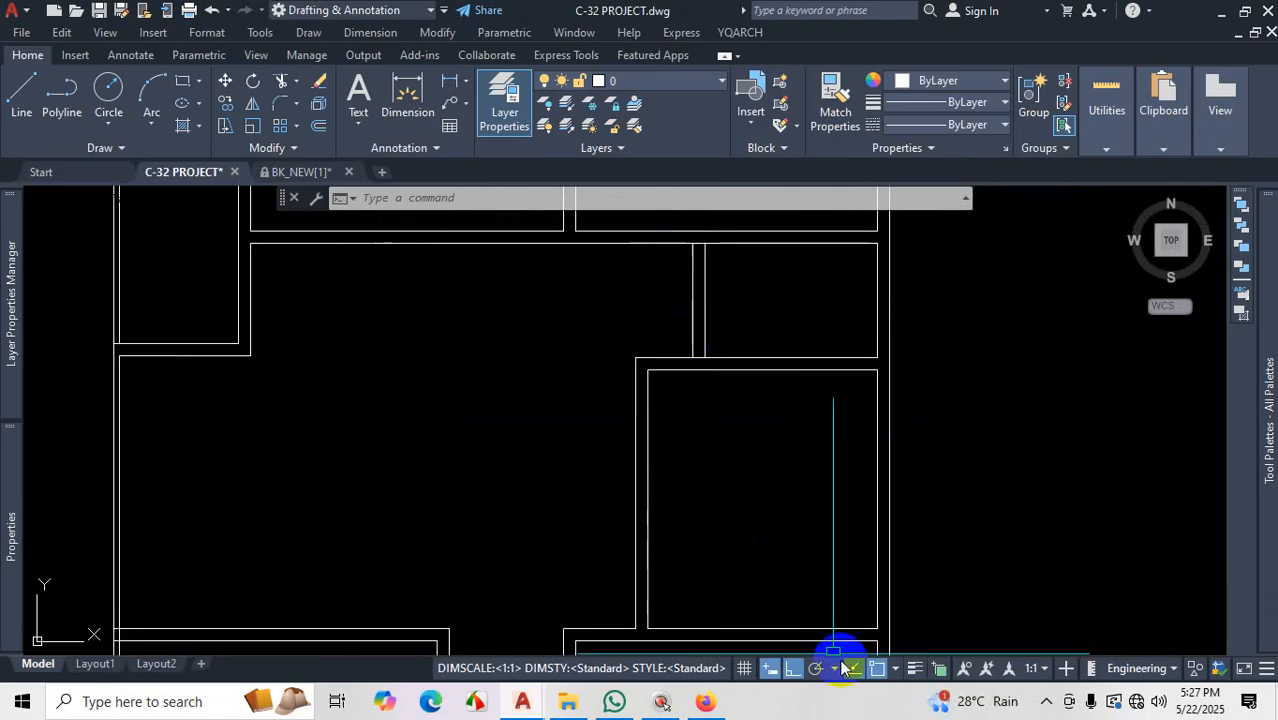
{"action": "left_click", "coordinate": [1045, 702]}
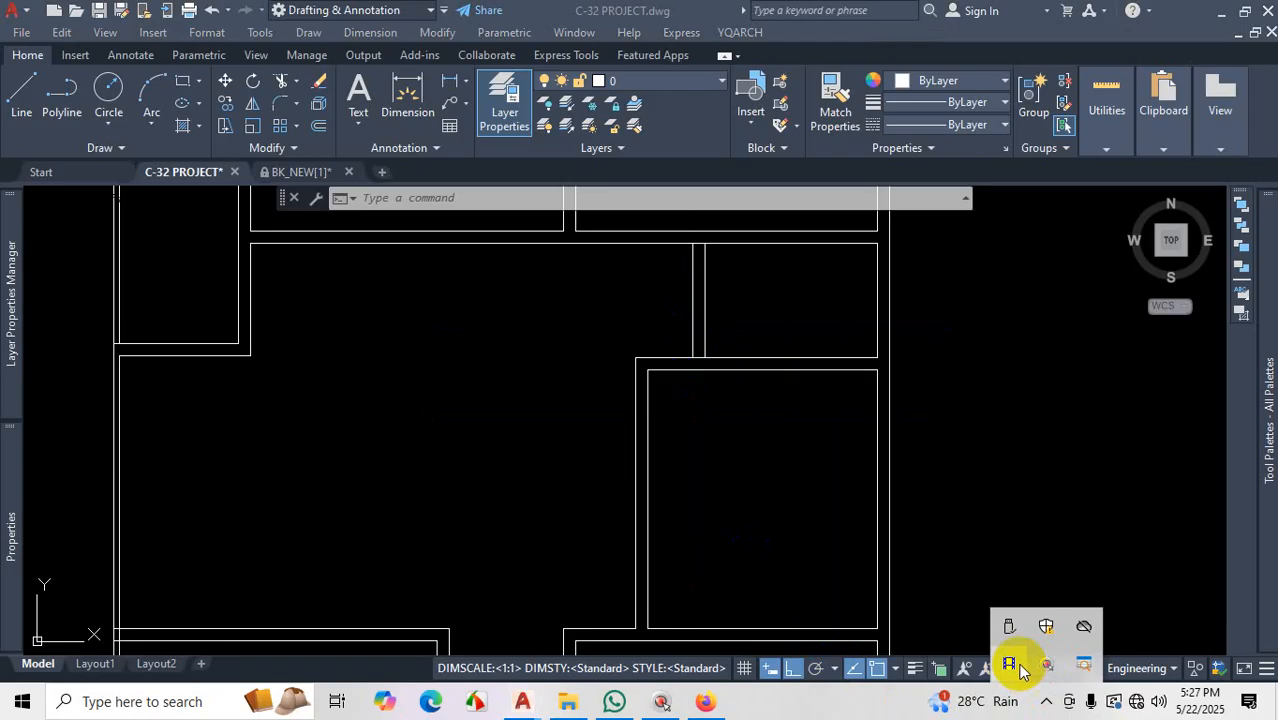
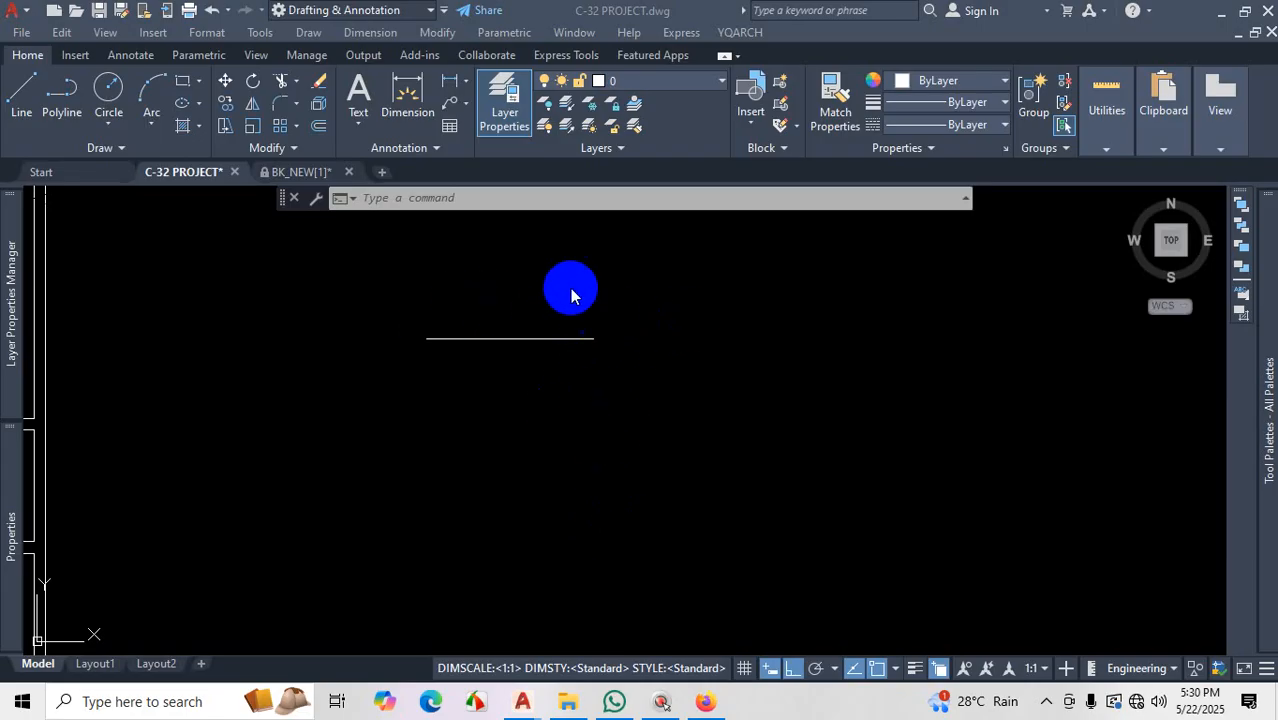
{"action": "left_click", "coordinate": [289, 152]}
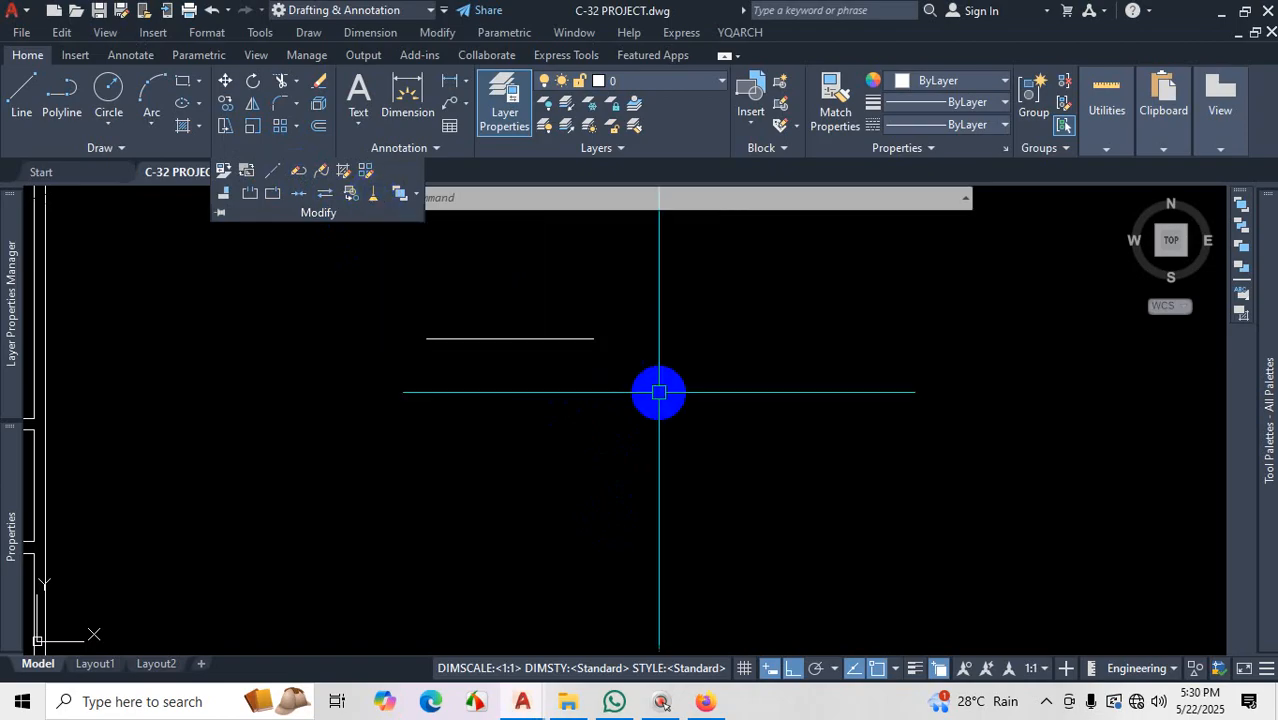
{"action": "key", "text": "Escape"}
{"action": "key", "text": "Escape"}
Draw a horizontal line about 5'-6" long in the empty space beside the floor plan, above the existing short line
{"action": "scroll", "coordinate": [585, 379], "scroll_direction": "down", "scroll_amount": 3}
{"action": "scroll", "coordinate": [474, 332], "scroll_direction": "up", "scroll_amount": 1}
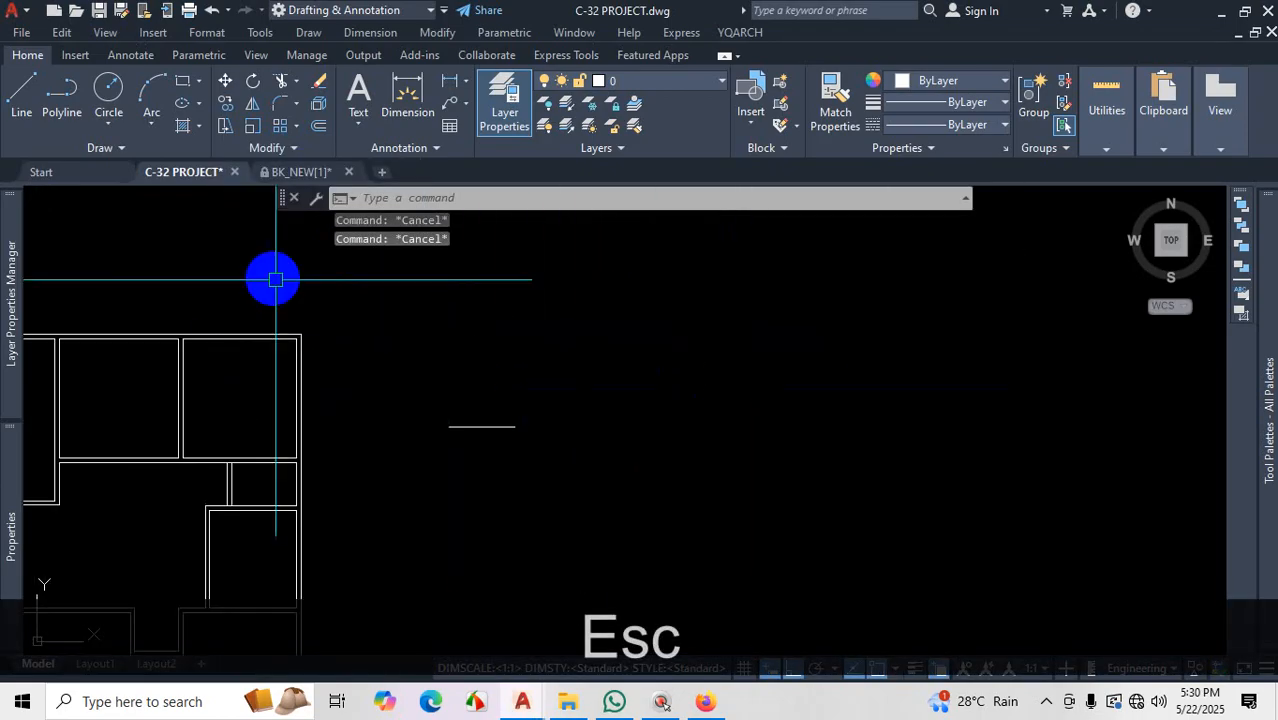
{"action": "left_click", "coordinate": [22, 90]}
{"action": "scroll", "coordinate": [475, 312], "scroll_direction": "up", "scroll_amount": 4}
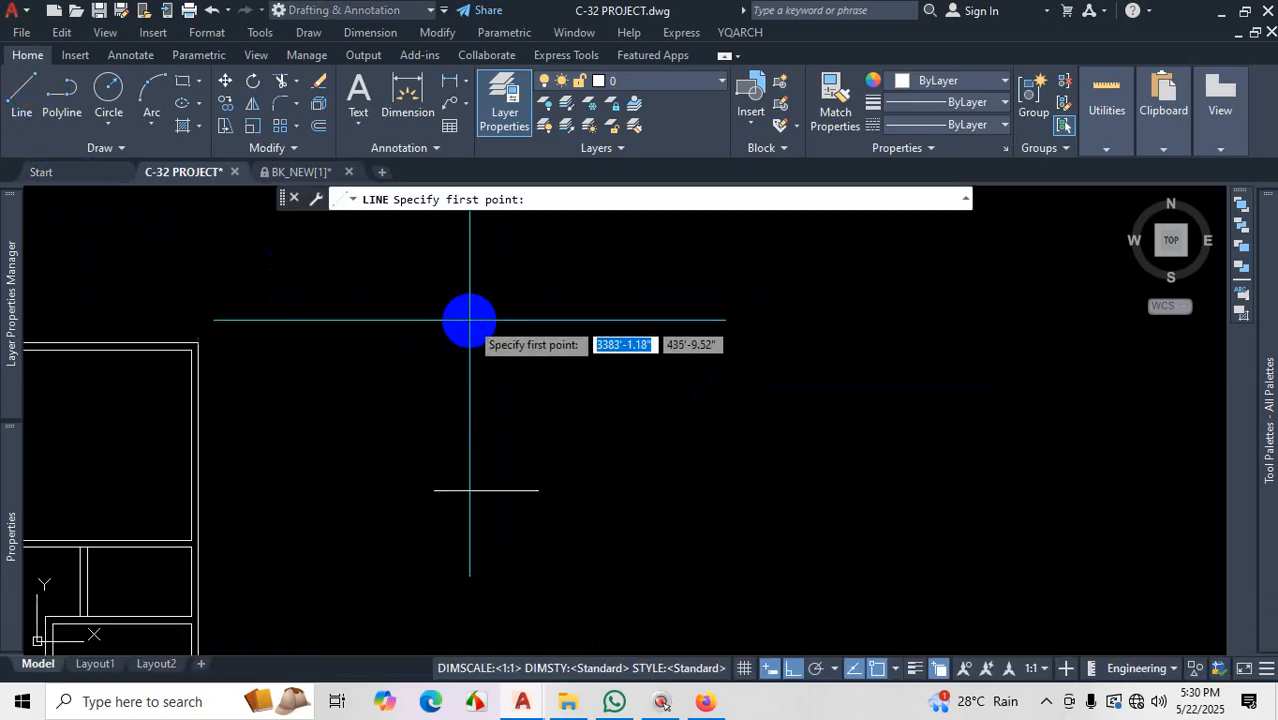
{"action": "left_click", "coordinate": [415, 304]}
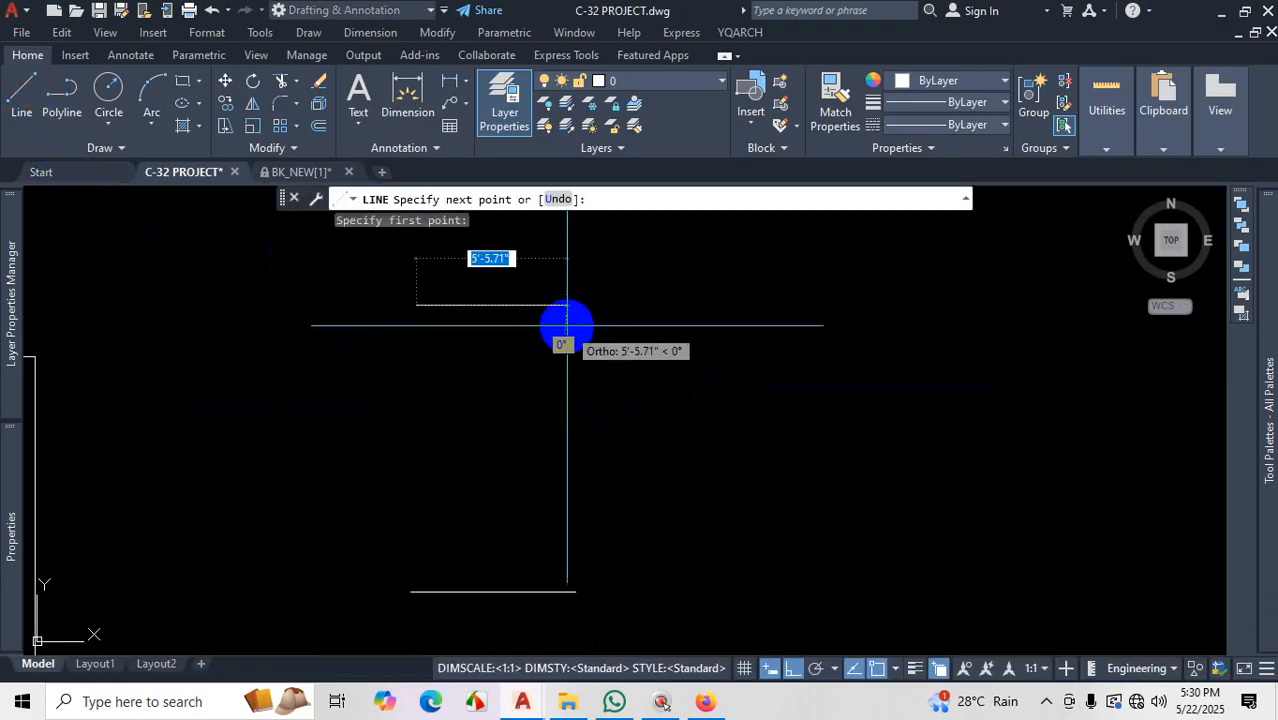
{"action": "left_click", "coordinate": [572, 318]}
{"action": "key", "text": "Escape"}
{"action": "scroll", "coordinate": [551, 358], "scroll_direction": "down", "scroll_amount": 4}
{"action": "scroll", "coordinate": [548, 352], "scroll_direction": "up", "scroll_amount": 4}
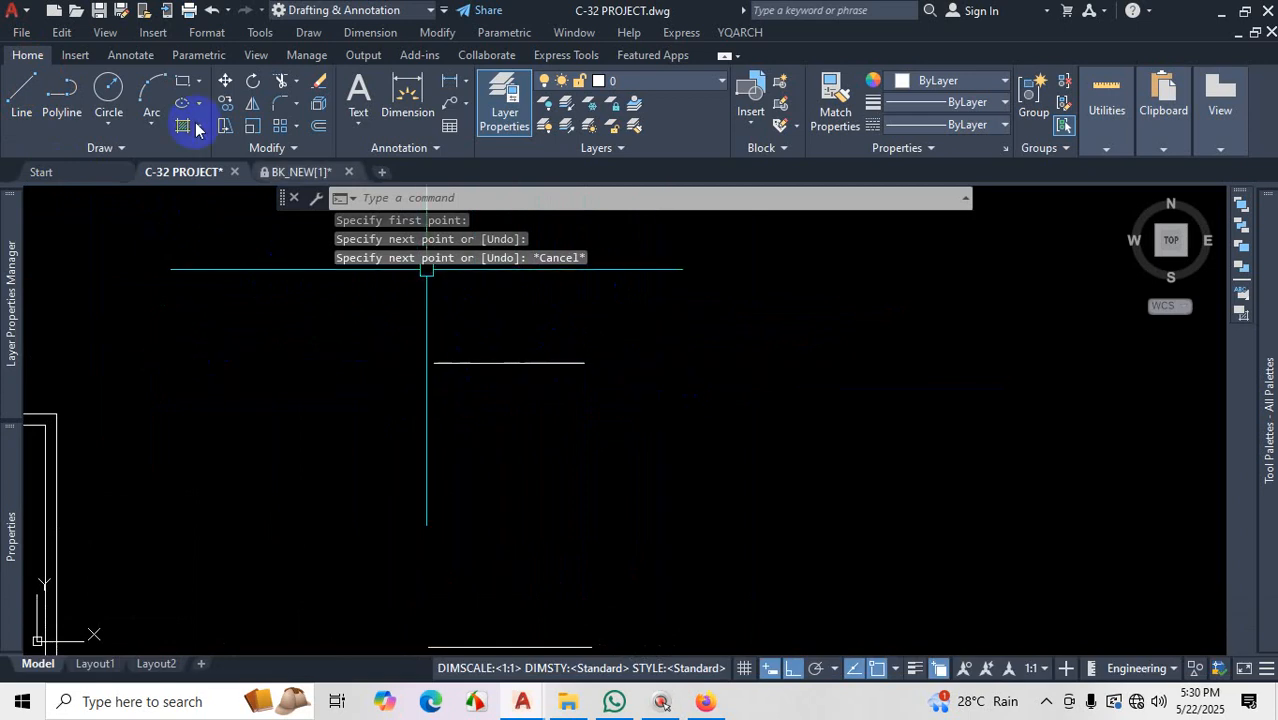
Draw two more lines exactly over the new horizontal line, from endpoint to endpoint
{"action": "left_click", "coordinate": [22, 97]}
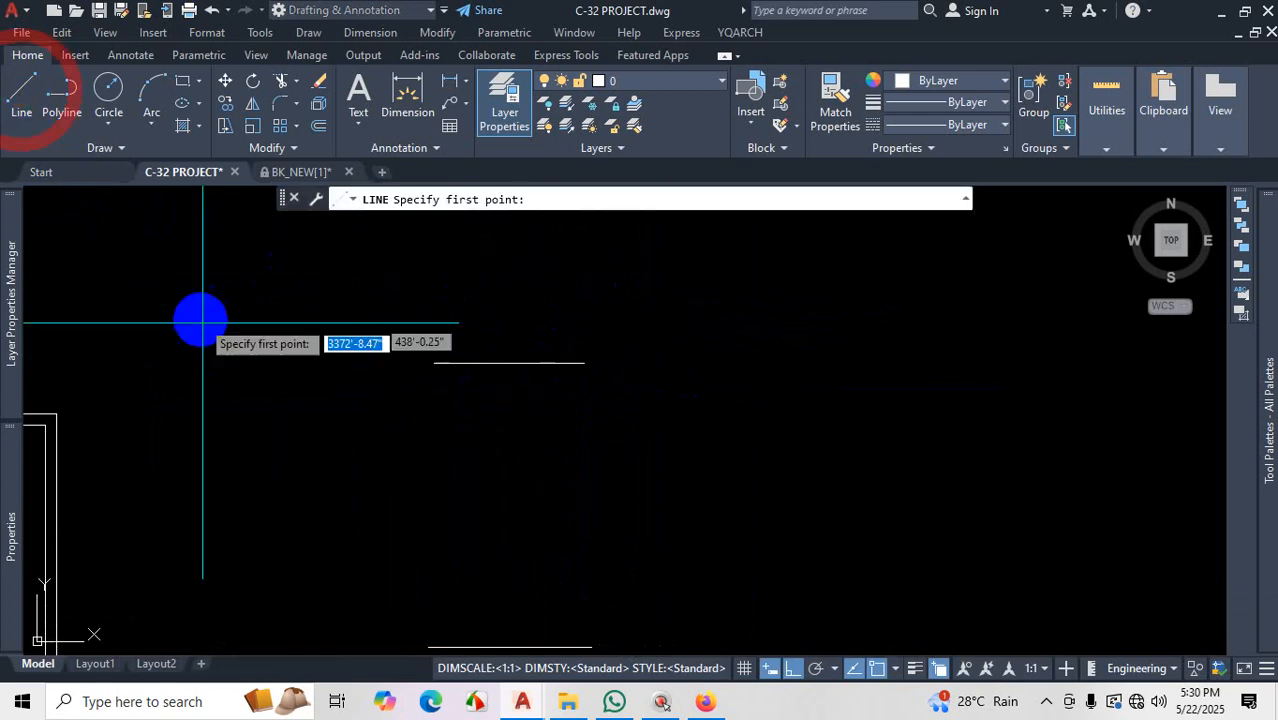
{"action": "left_click", "coordinate": [434, 363]}
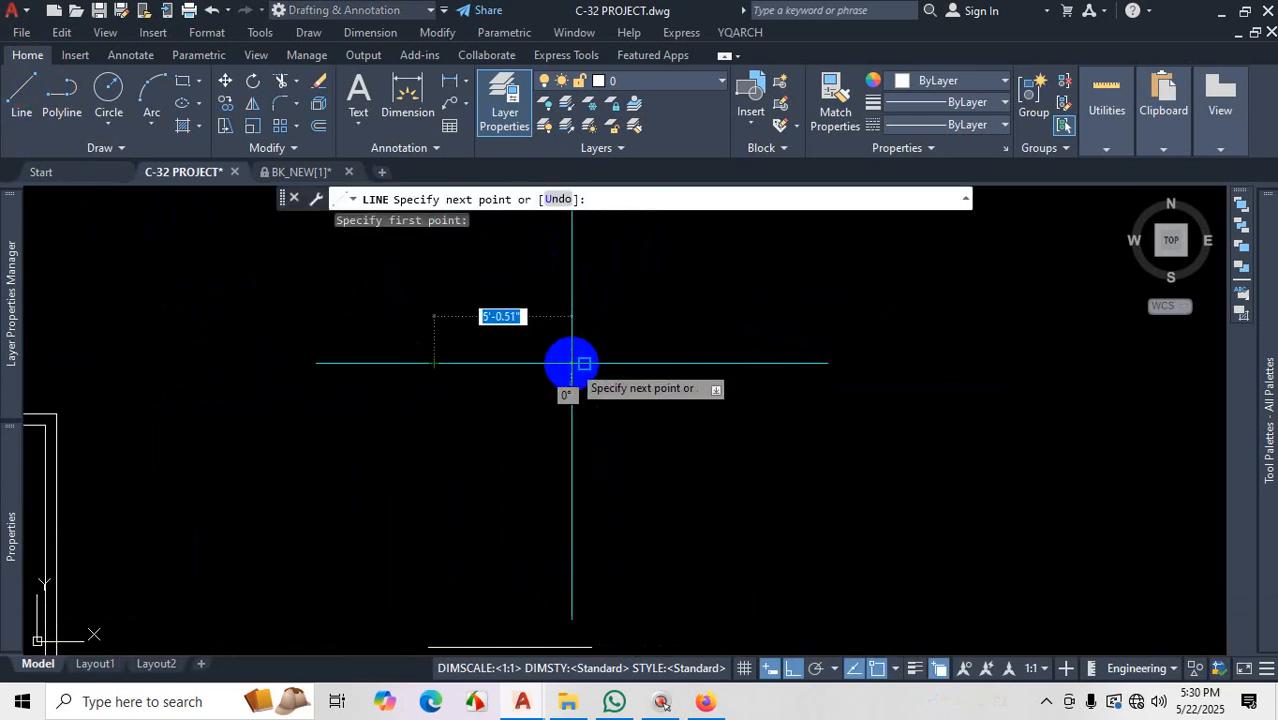
{"action": "left_click", "coordinate": [583, 363]}
{"action": "key", "text": "Escape"}
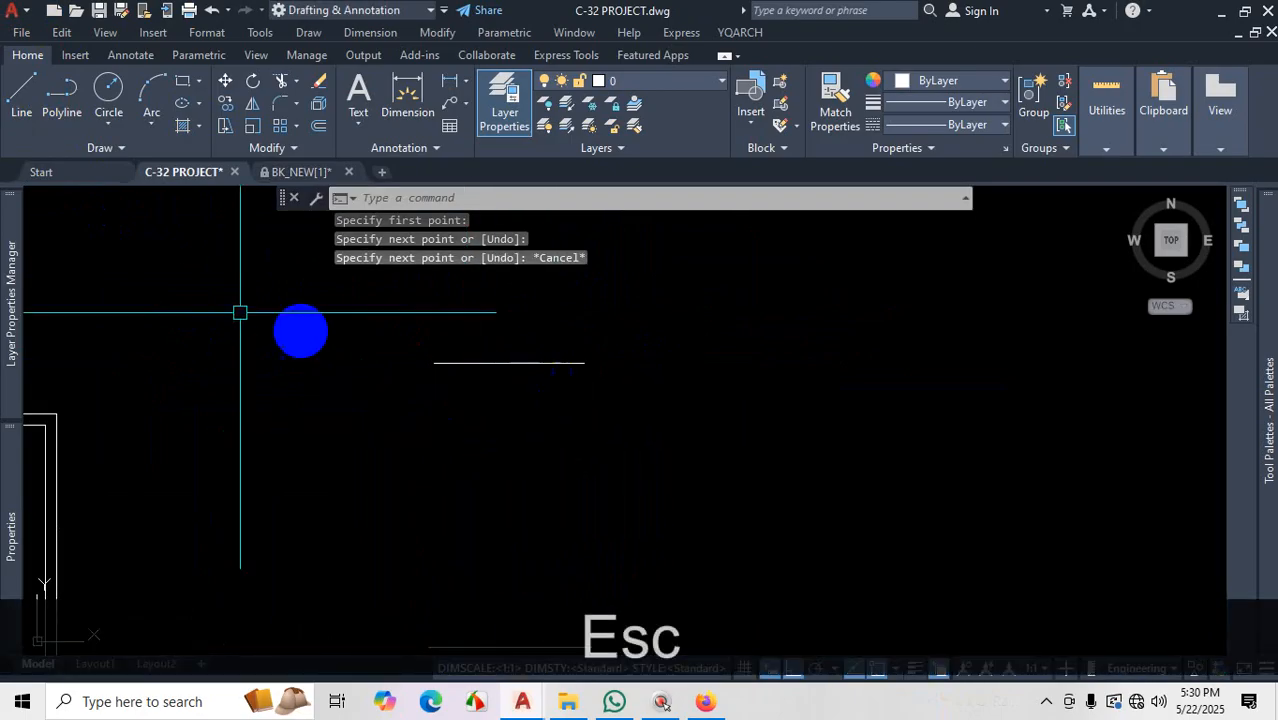
{"action": "left_click", "coordinate": [20, 98]}
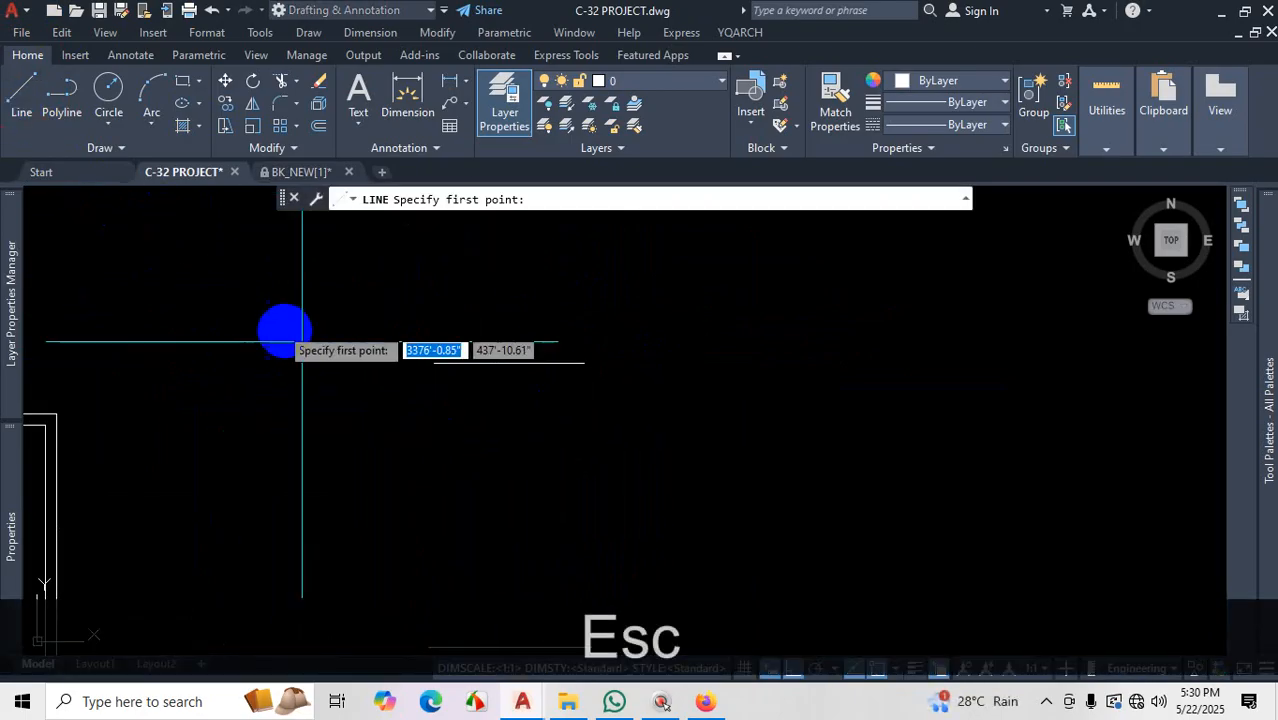
{"action": "left_click", "coordinate": [434, 363]}
{"action": "left_click", "coordinate": [583, 363]}
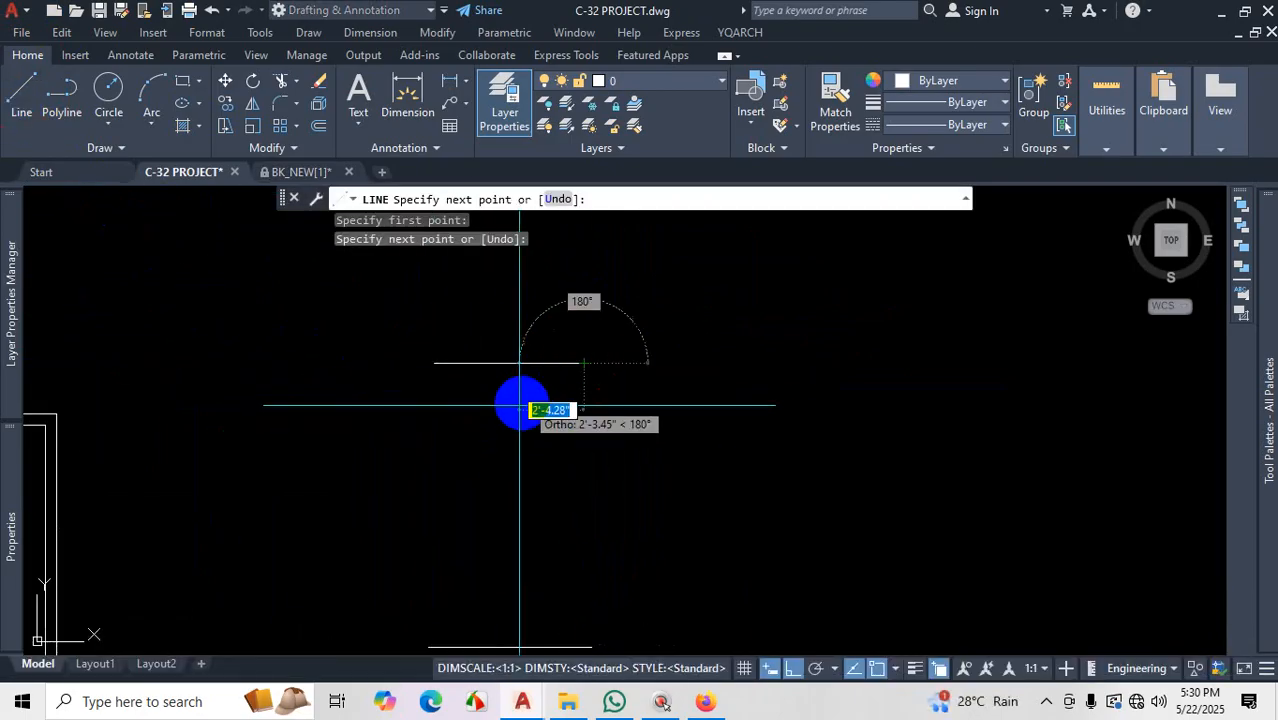
{"action": "key", "text": "Escape"}
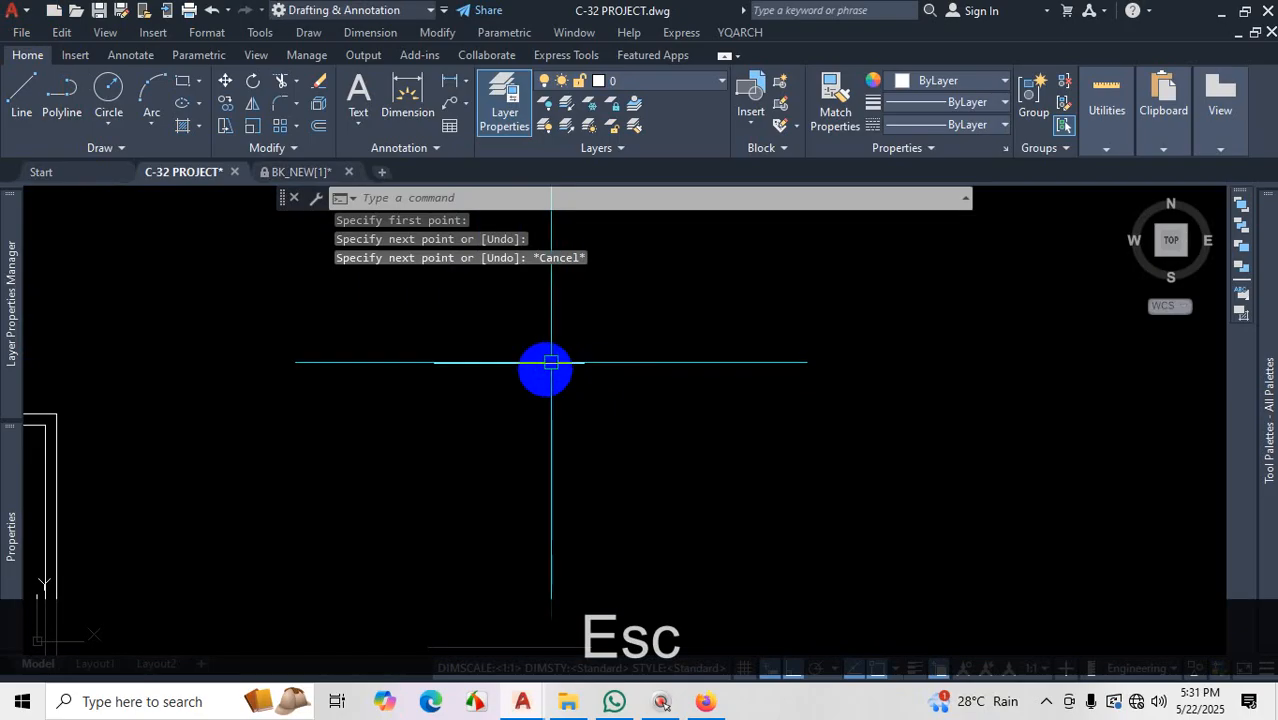
Select the stacked lines with selection cycling to list the overlapping objects, and close the list
{"action": "left_click", "coordinate": [940, 668]}
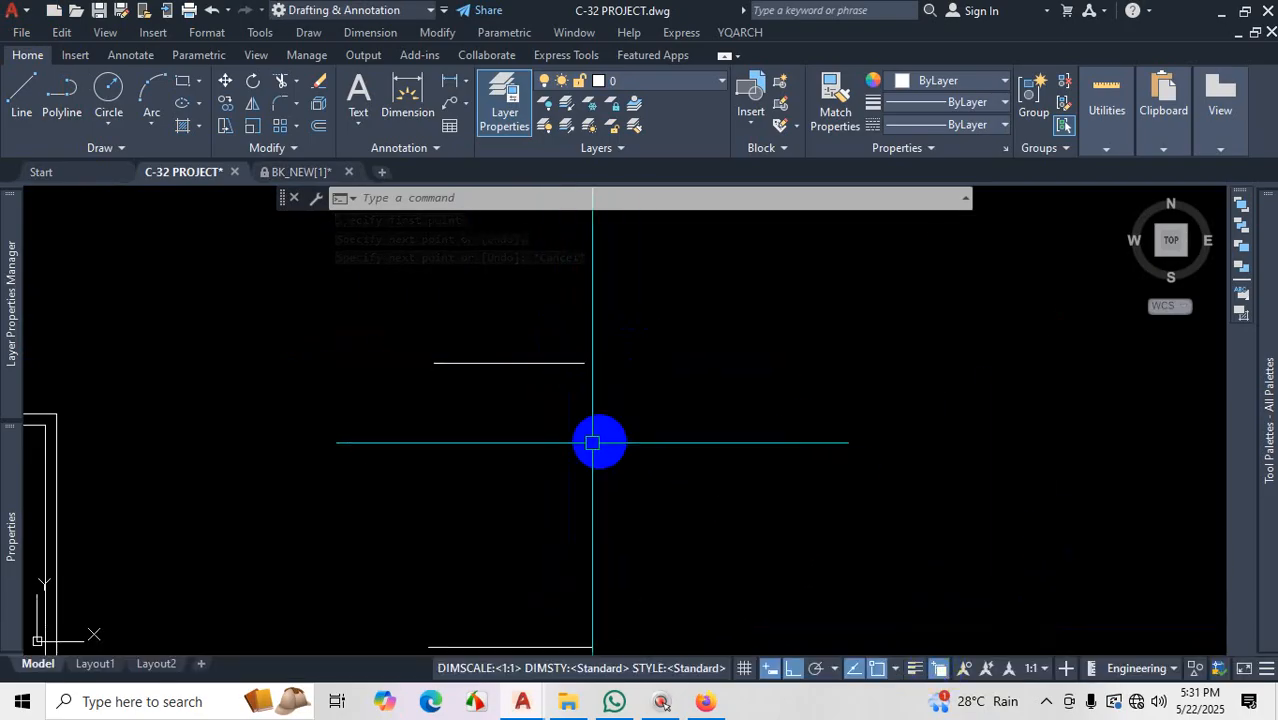
{"action": "left_click", "coordinate": [564, 400]}
{"action": "left_click", "coordinate": [558, 369]}
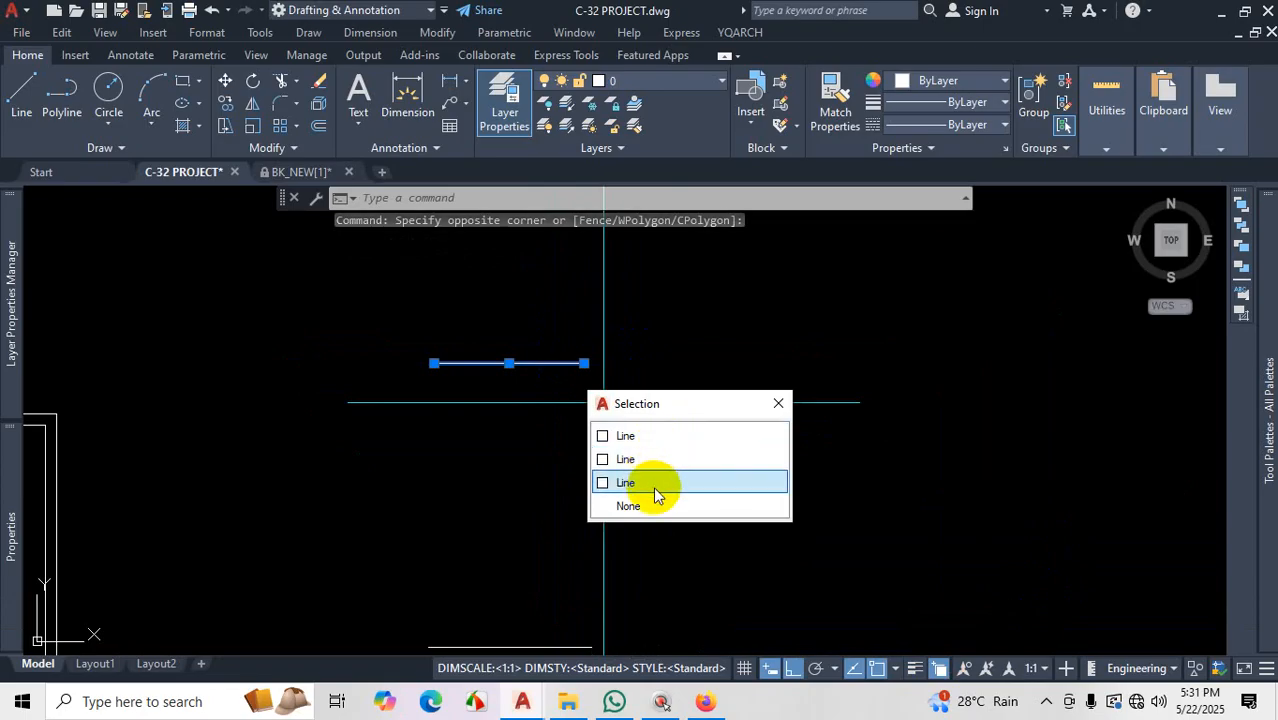
{"action": "left_click", "coordinate": [784, 404]}
{"action": "scroll", "coordinate": [748, 431], "scroll_direction": "down", "scroll_amount": 5}
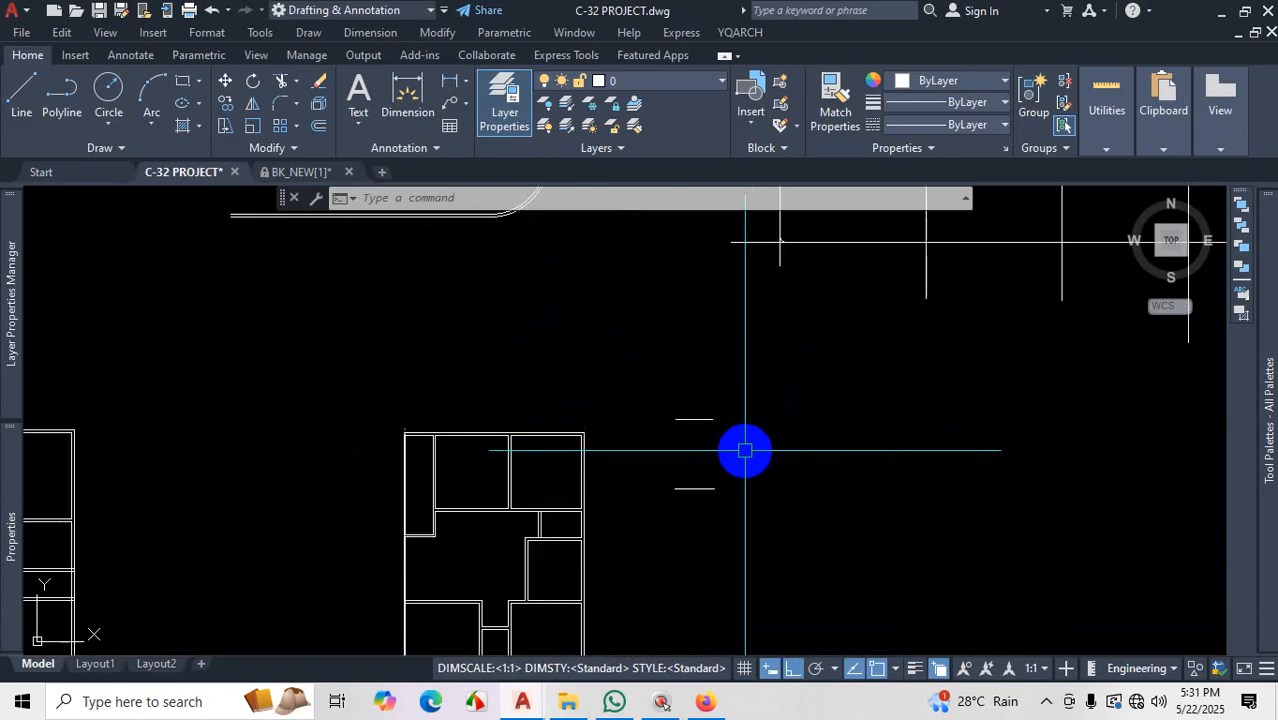
Clear the selection and compare the overlap indication on the stacked lines with that on the single line below them
{"action": "scroll", "coordinate": [589, 467], "scroll_direction": "up", "scroll_amount": 4}
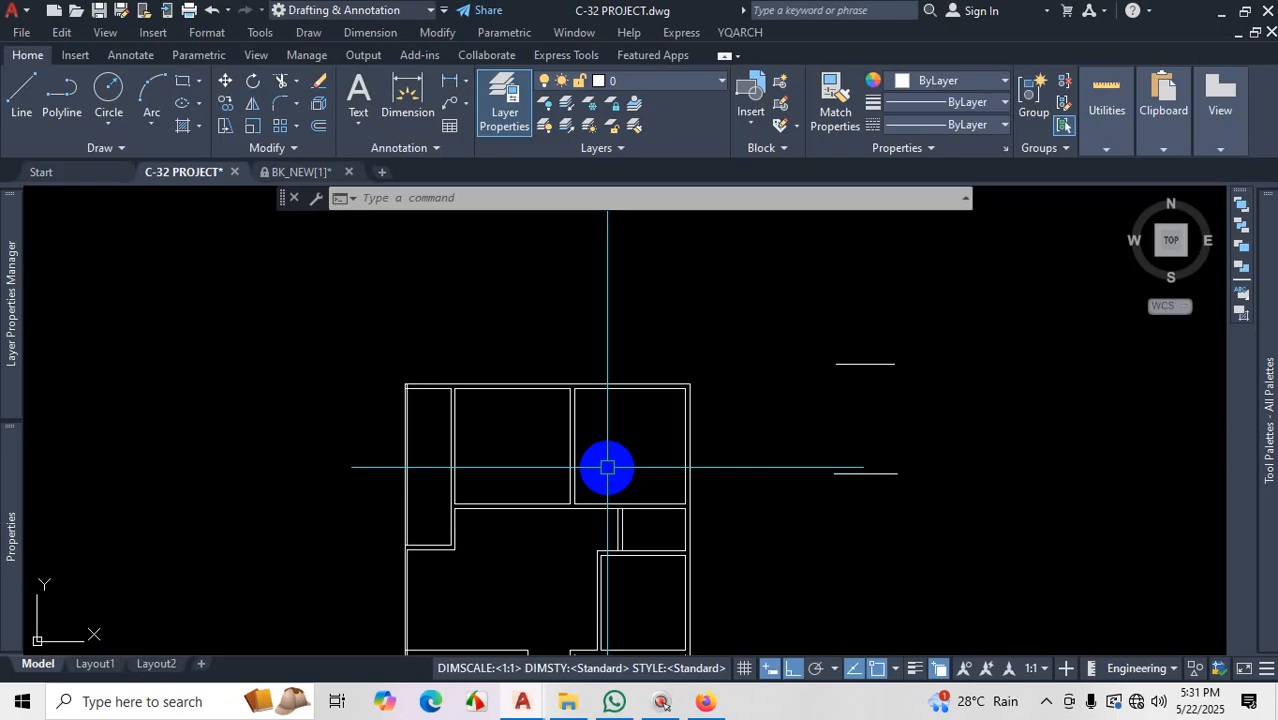
{"action": "scroll", "coordinate": [884, 366], "scroll_direction": "up", "scroll_amount": 4}
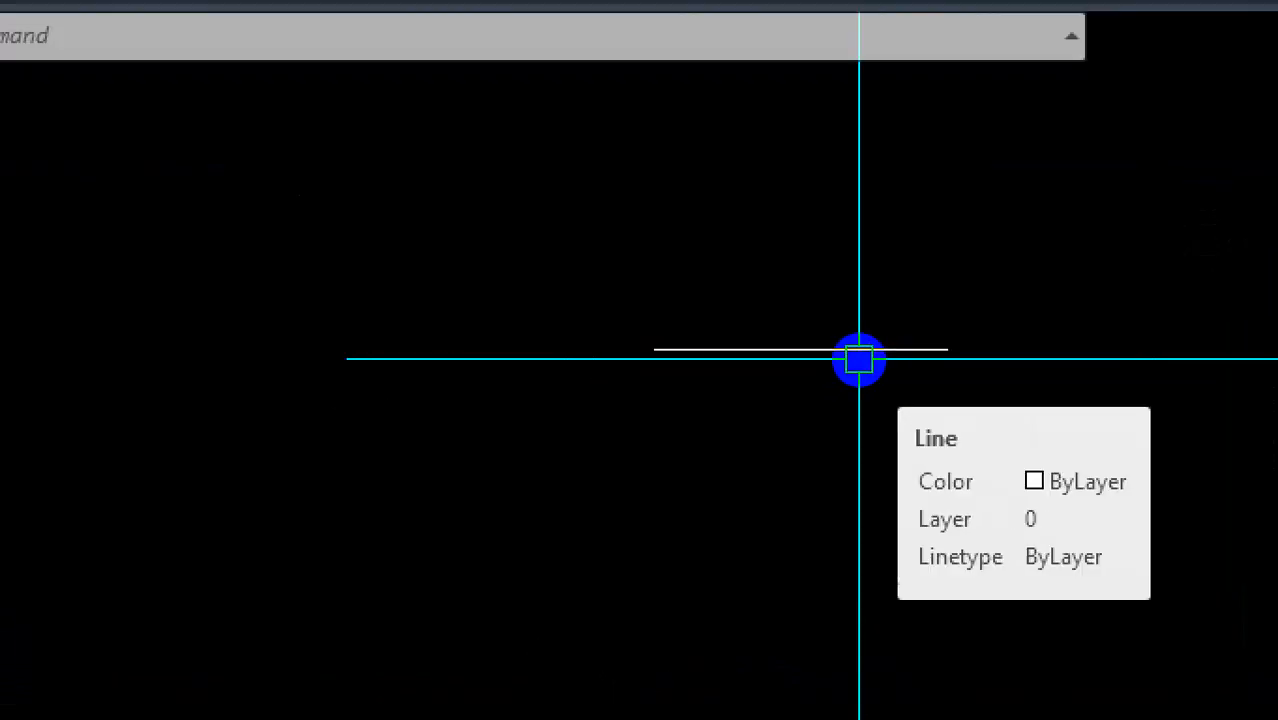
{"action": "key", "text": "Escape"}
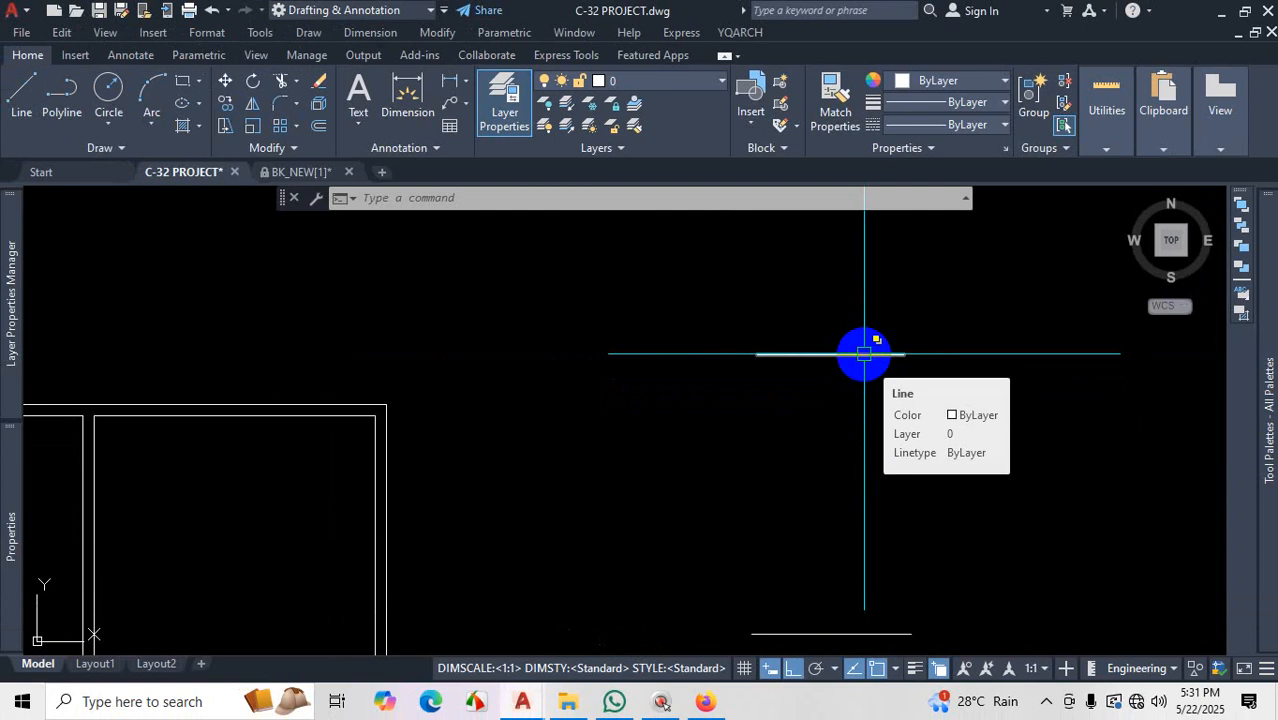
{"action": "key", "text": "Escape"}
{"action": "key", "text": "Escape"}
{"action": "scroll", "coordinate": [846, 334], "scroll_direction": "down", "scroll_amount": 5}
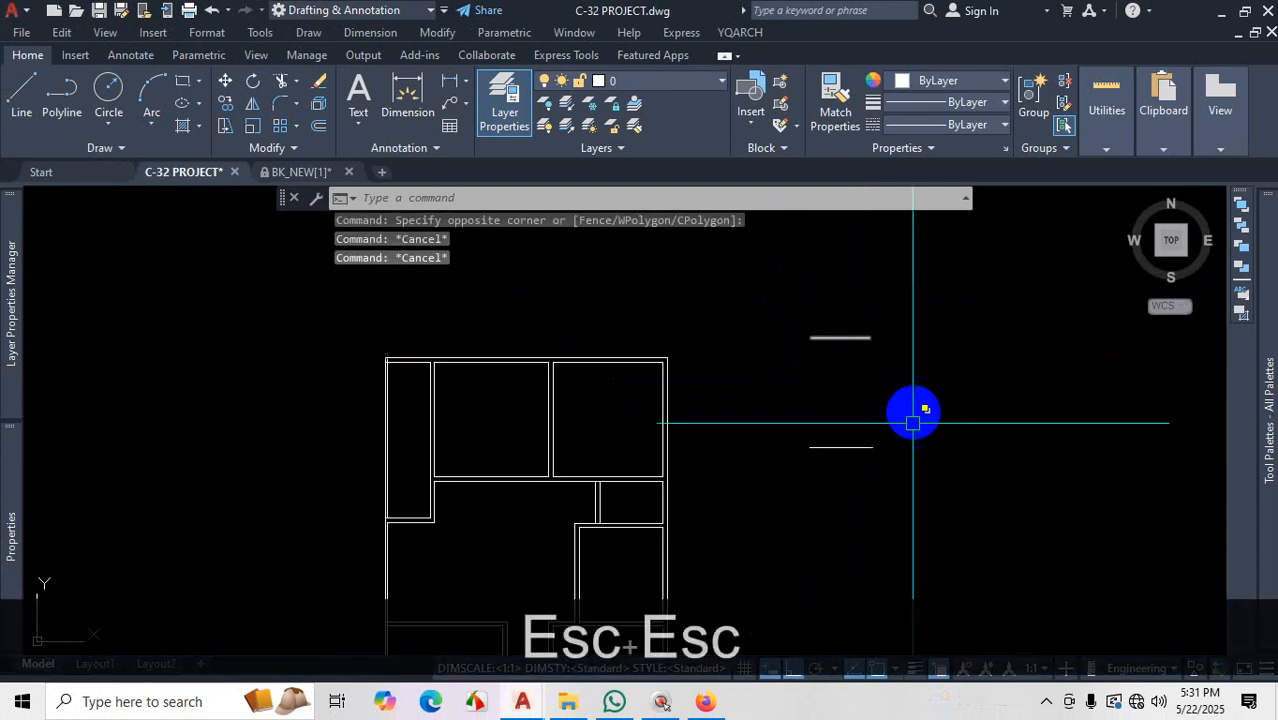
{"action": "scroll", "coordinate": [862, 434], "scroll_direction": "up", "scroll_amount": 5}
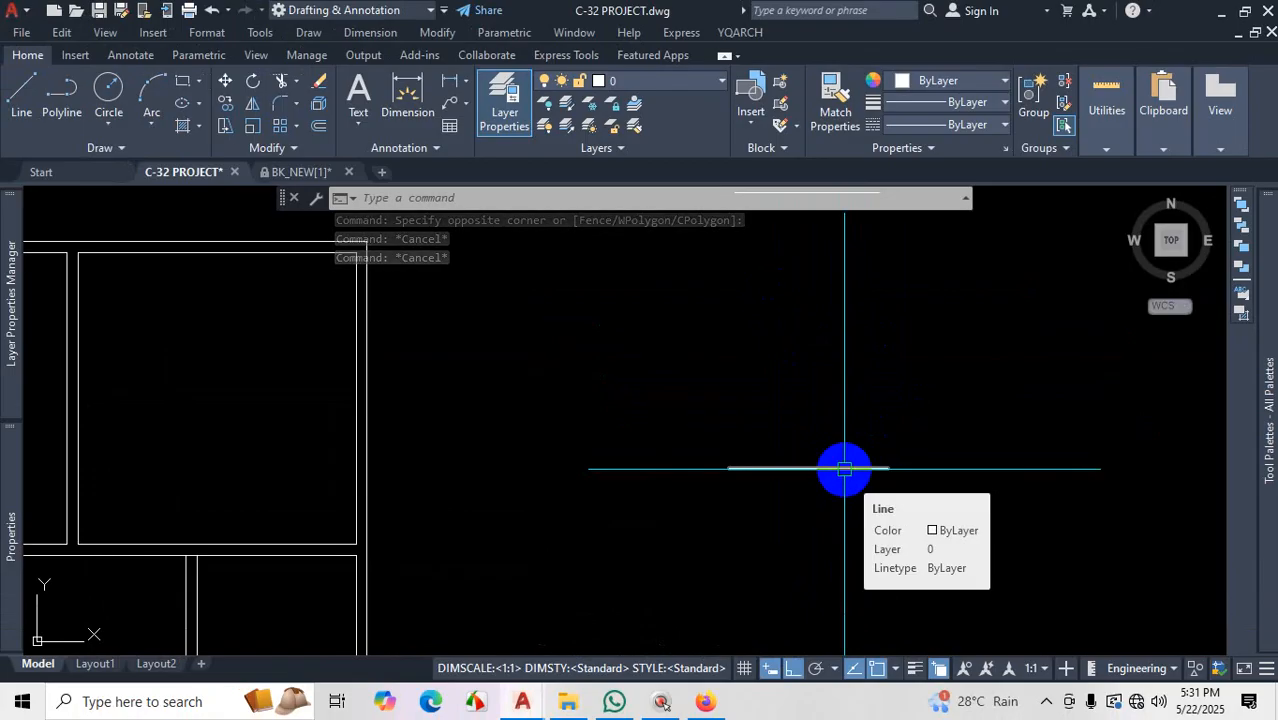
{"action": "scroll", "coordinate": [845, 468], "scroll_direction": "down", "scroll_amount": 4}
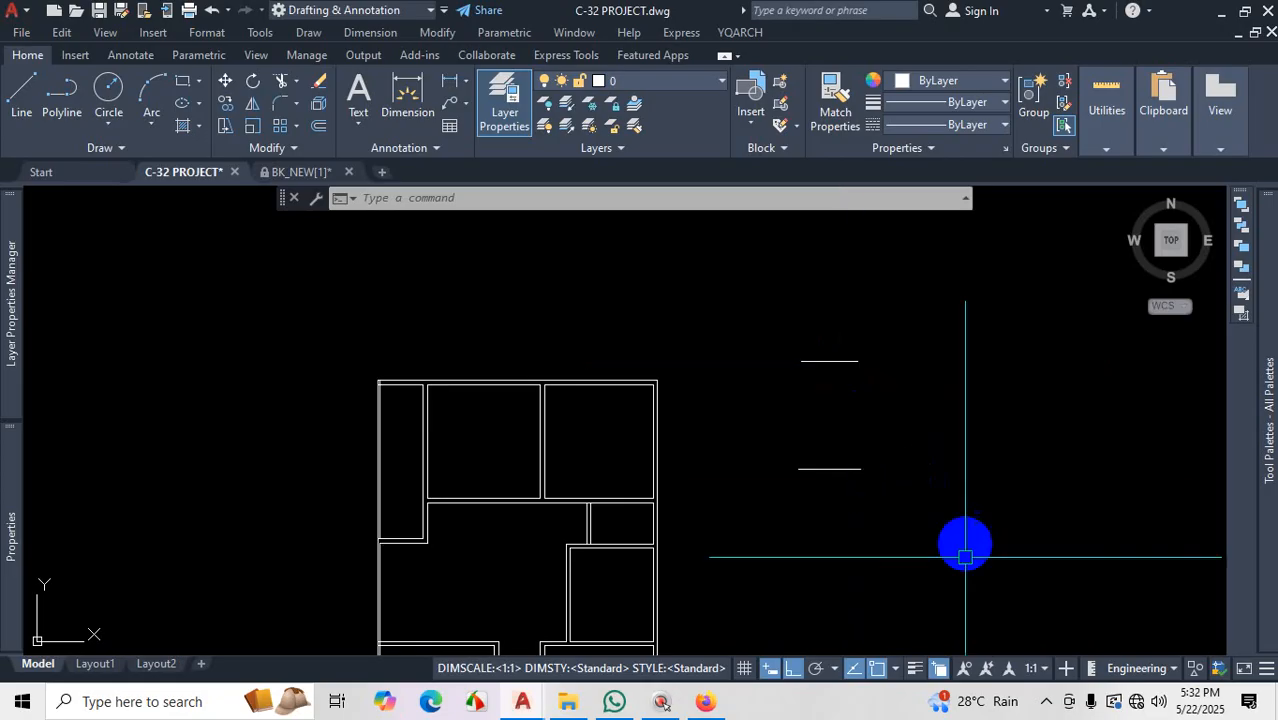
Check the stacked lines with selection cycling off and back on, listing the overlapping objects again
{"action": "left_click", "coordinate": [938, 668]}
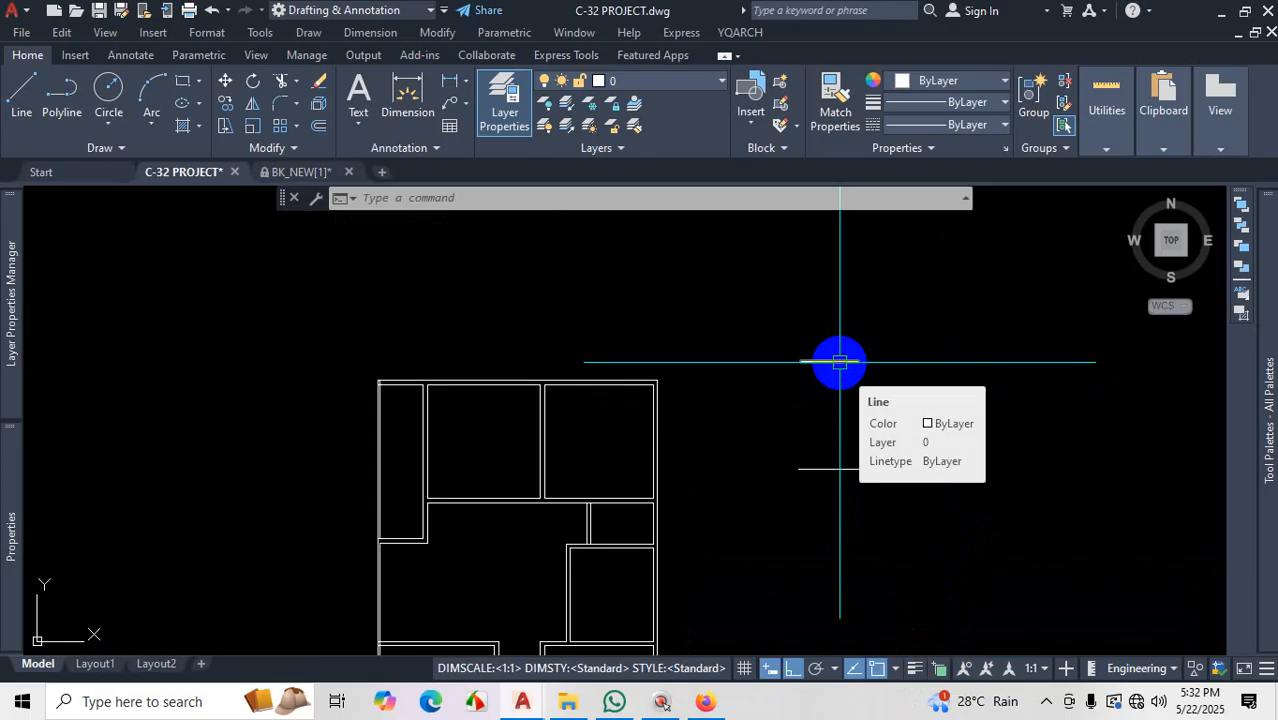
{"action": "scroll", "coordinate": [839, 362], "scroll_direction": "up", "scroll_amount": 4}
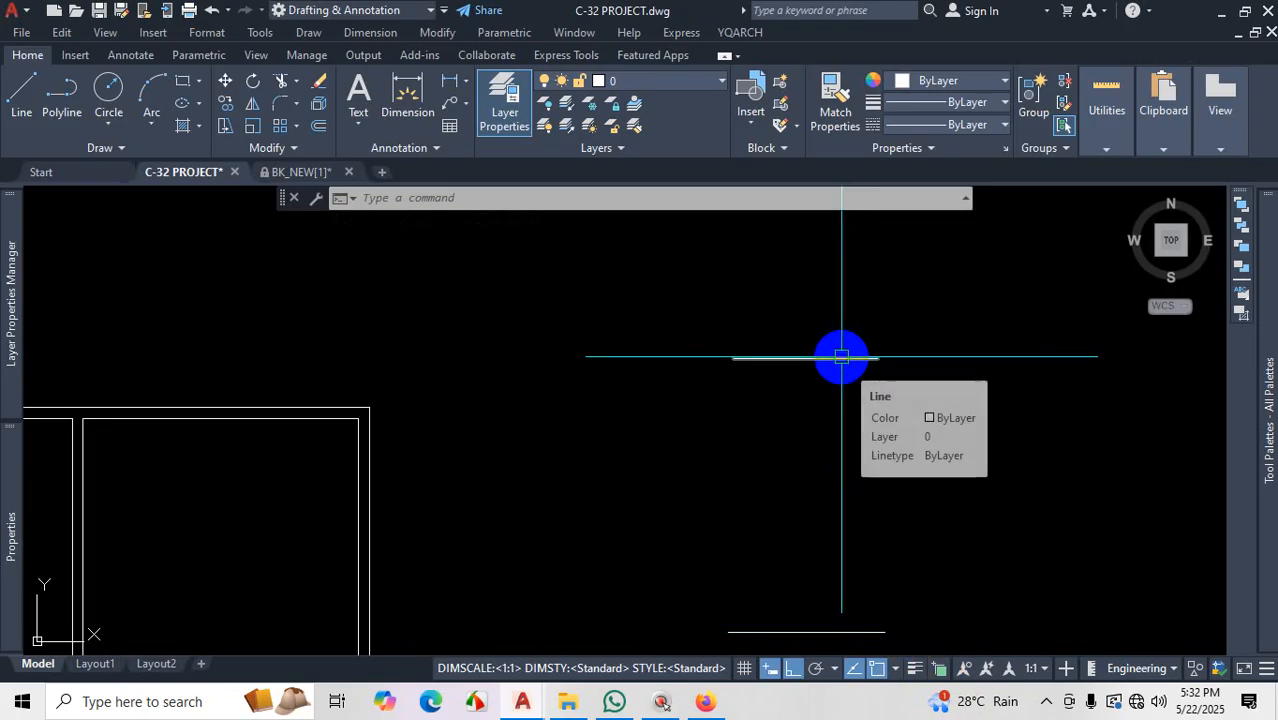
{"action": "left_click", "coordinate": [939, 668]}
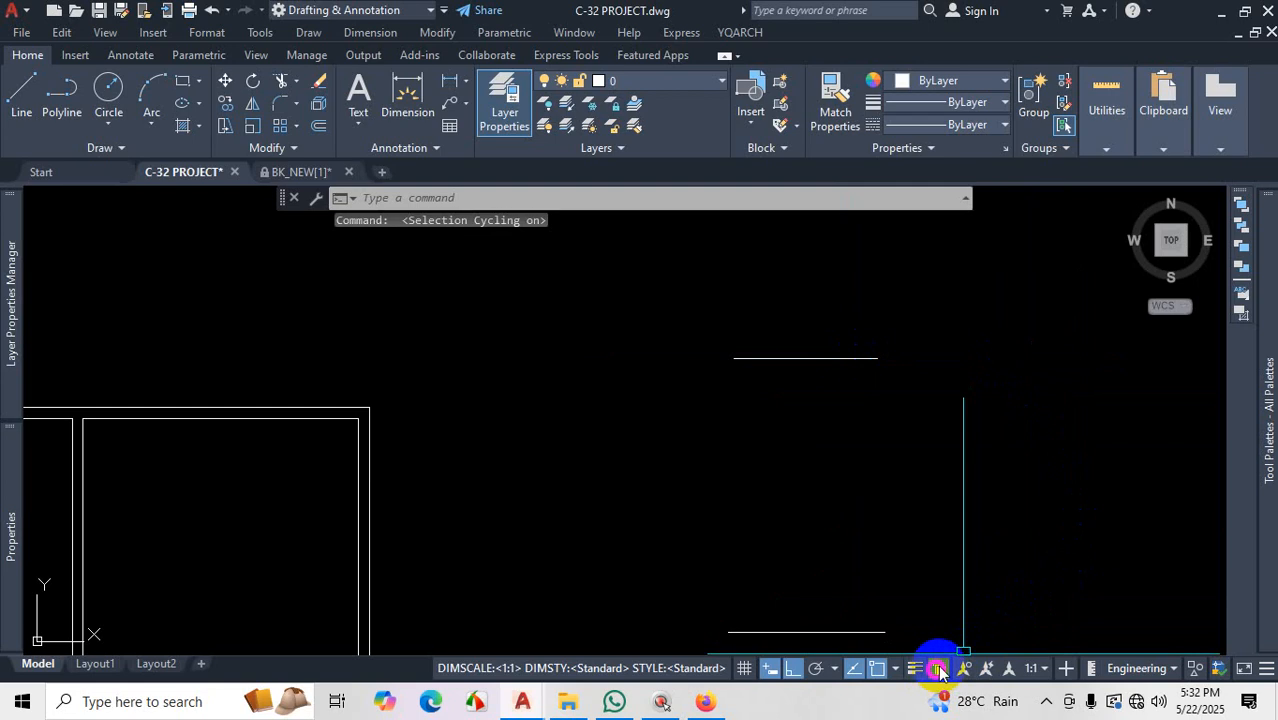
{"action": "left_click", "coordinate": [843, 358]}
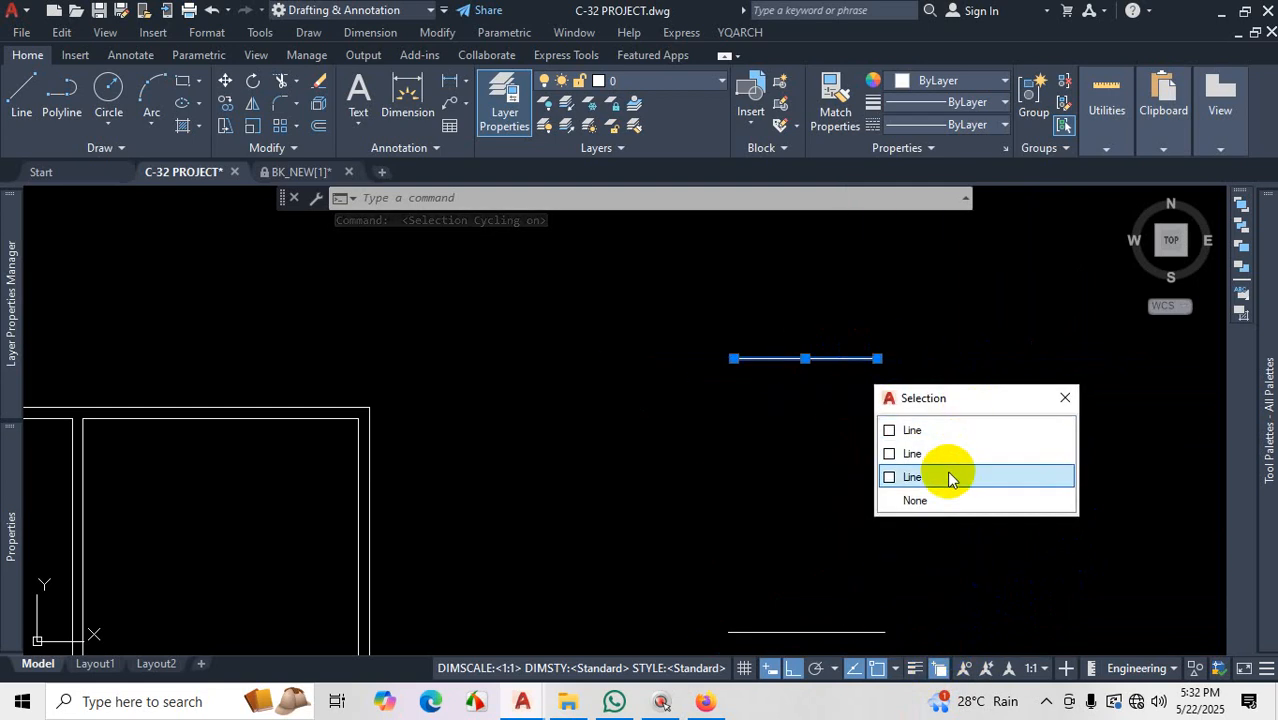
{"action": "left_click", "coordinate": [1061, 400]}
{"action": "key", "text": "Escape"}
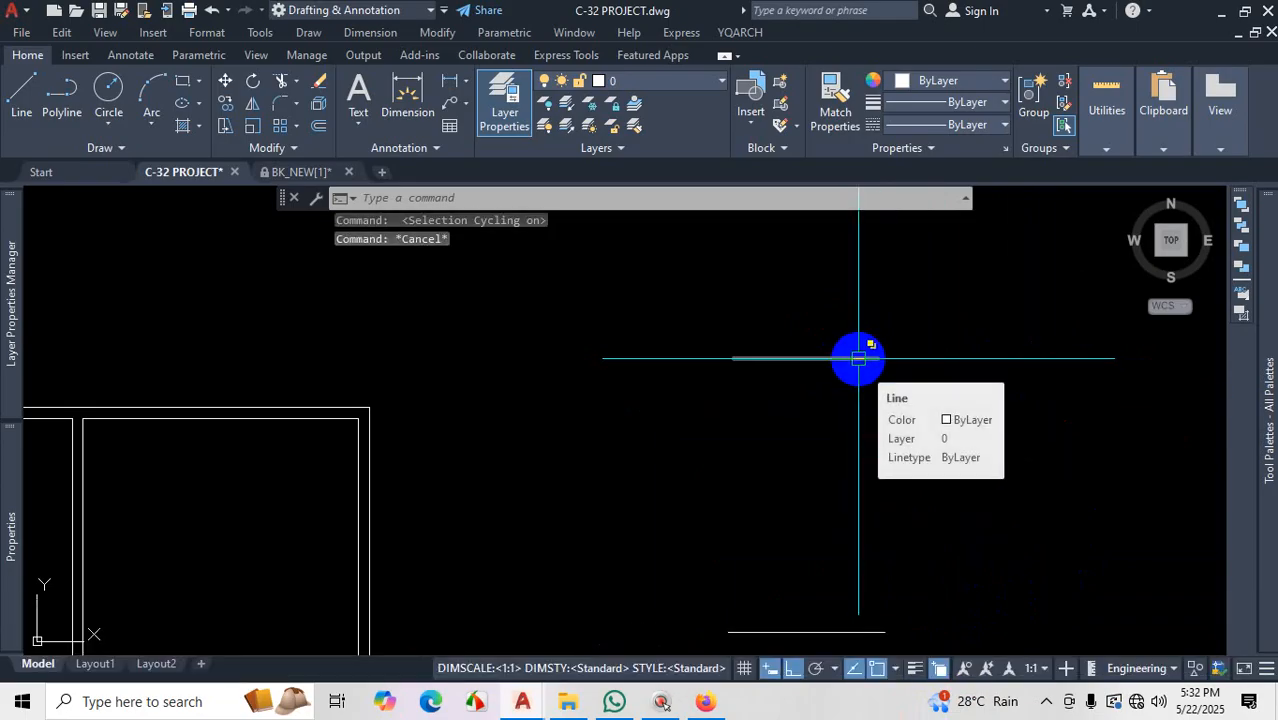
Run Overkill on the stacked upper horizontal lines beside the floor plan, keeping the existing comparison settings and options
{"action": "left_click", "coordinate": [293, 149]}
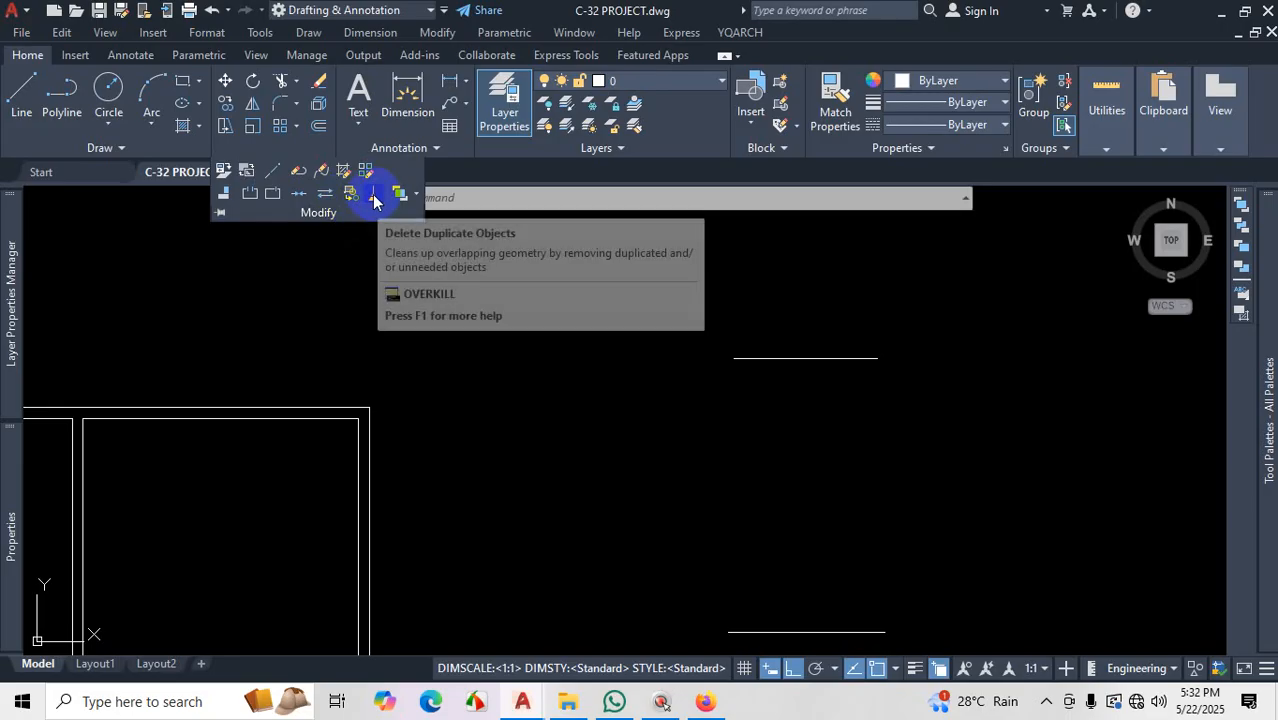
{"action": "left_click", "coordinate": [374, 198]}
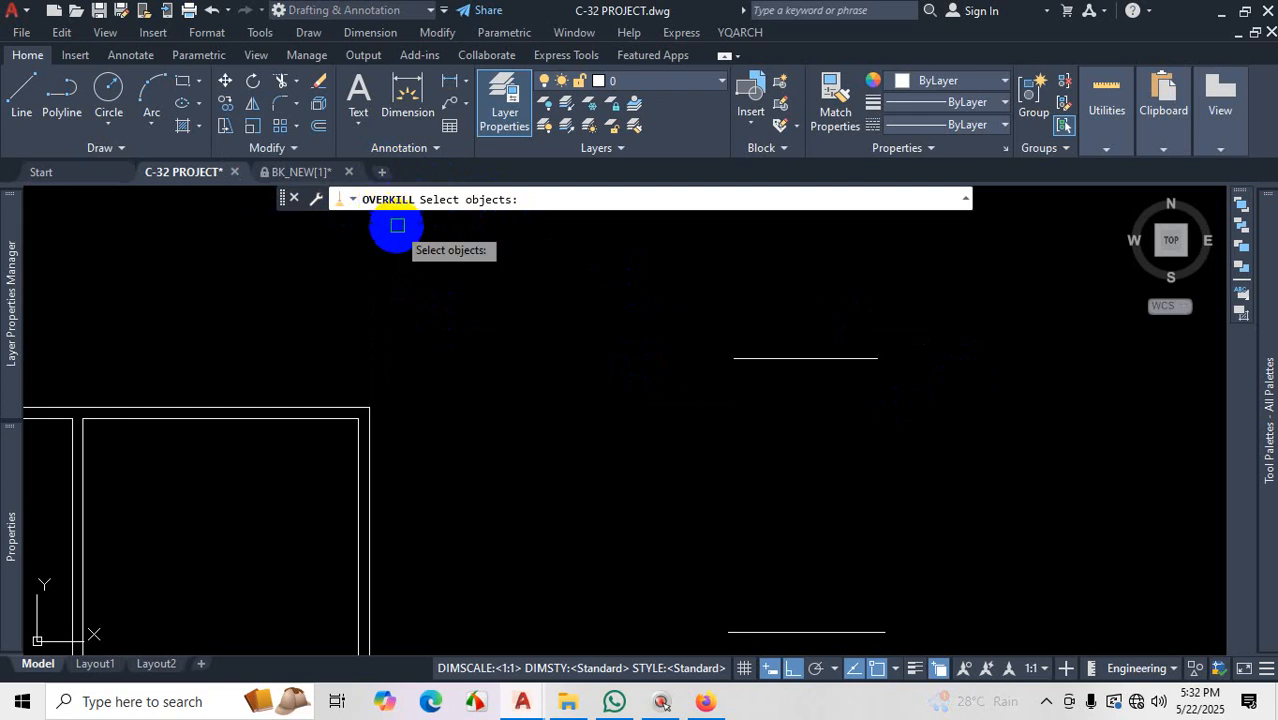
{"action": "left_click", "coordinate": [294, 147]}
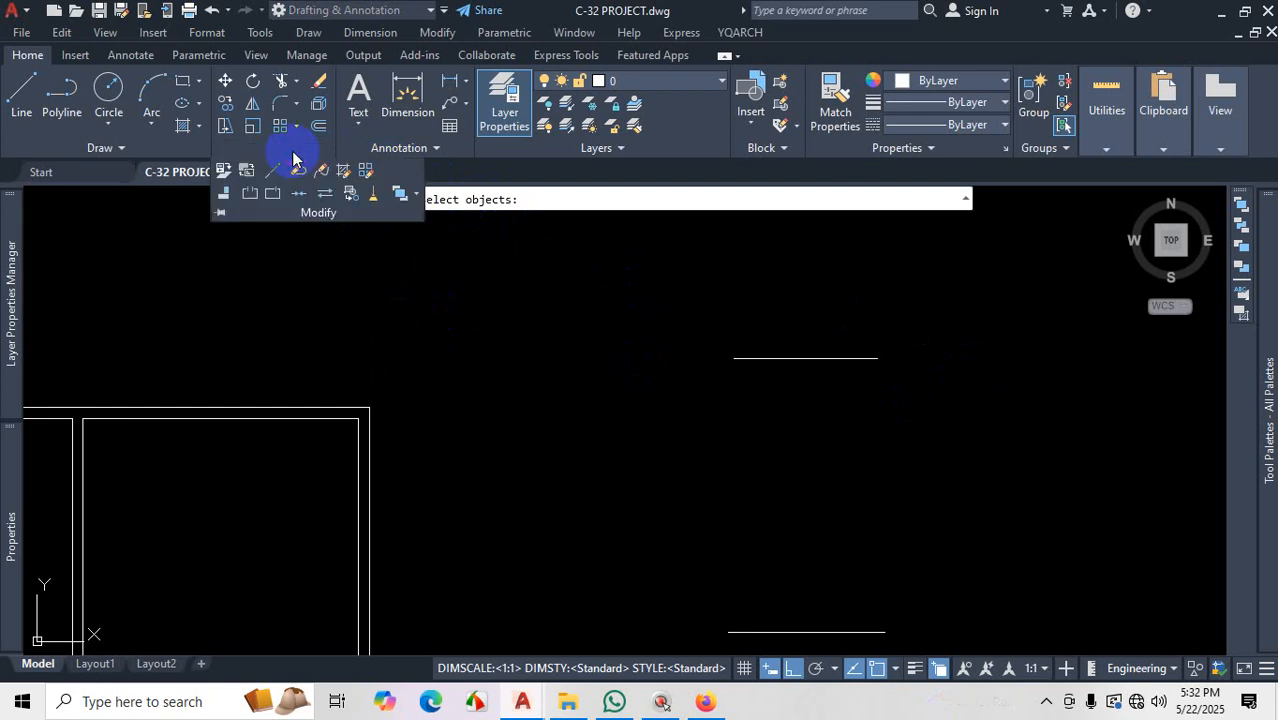
{"action": "left_click", "coordinate": [376, 199]}
{"action": "left_click", "coordinate": [865, 317]}
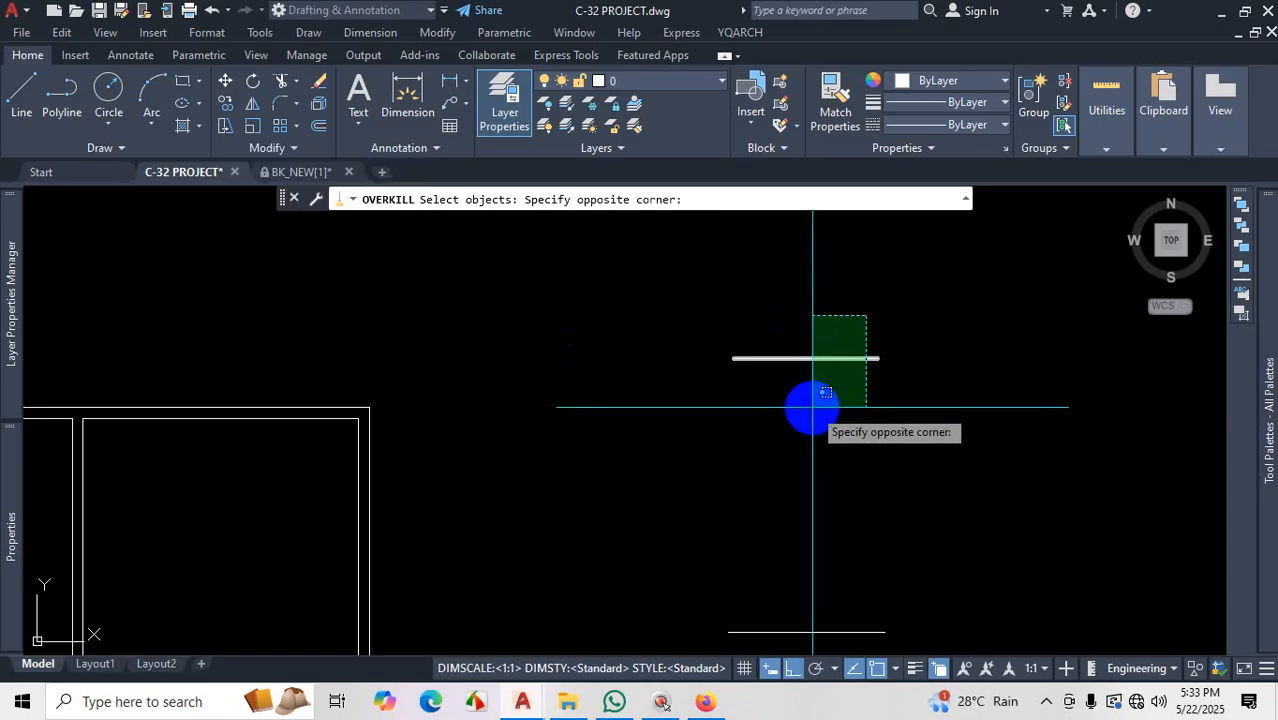
{"action": "left_click", "coordinate": [812, 406]}
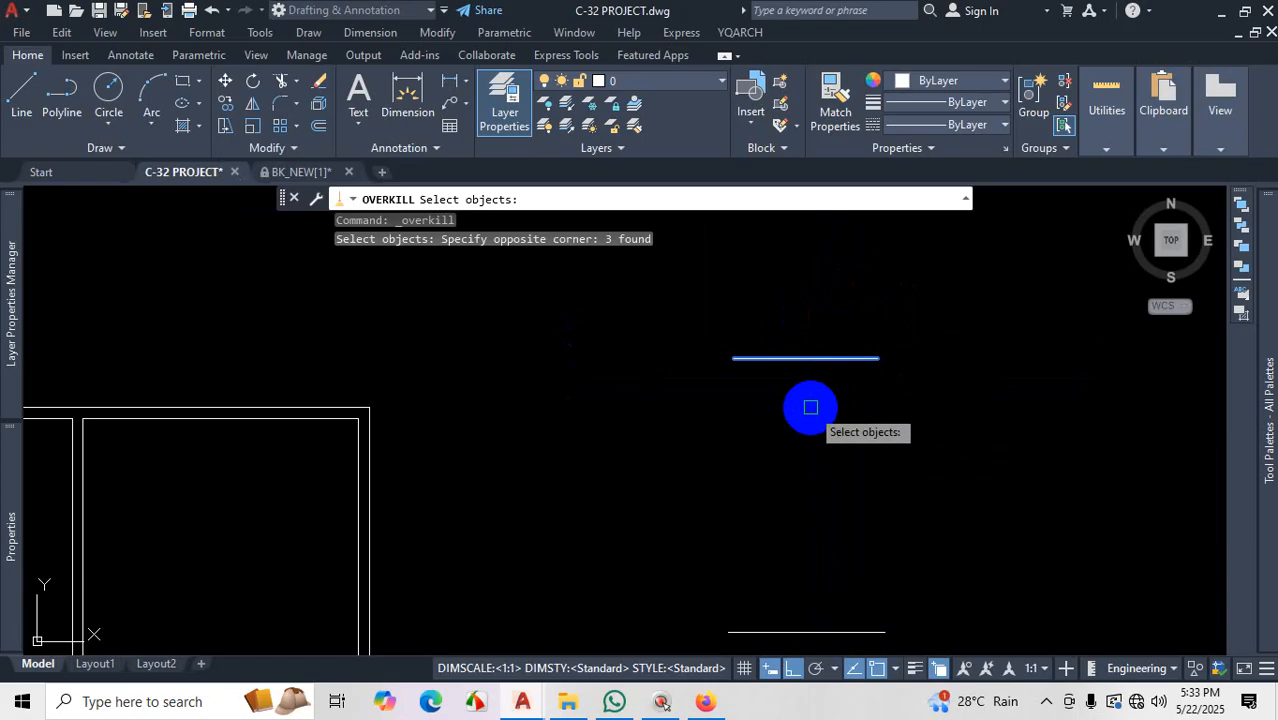
{"action": "key", "text": "Return"}
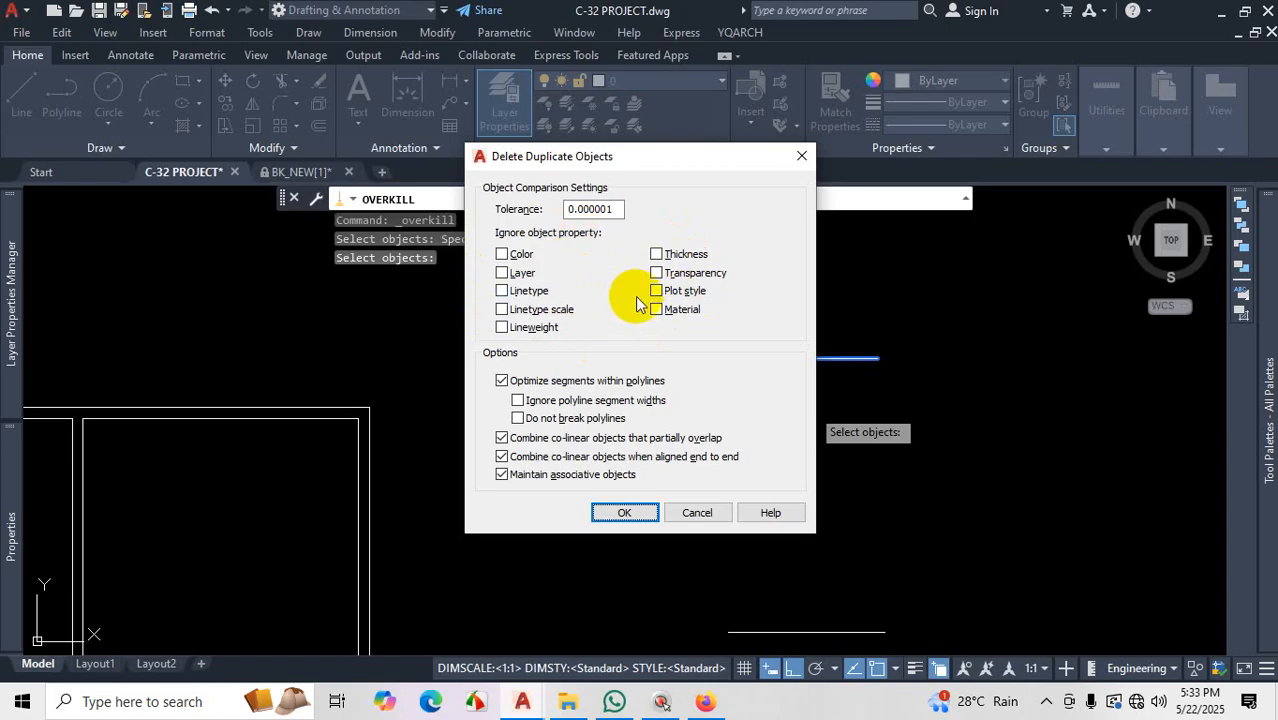
{"action": "left_click", "coordinate": [614, 513]}
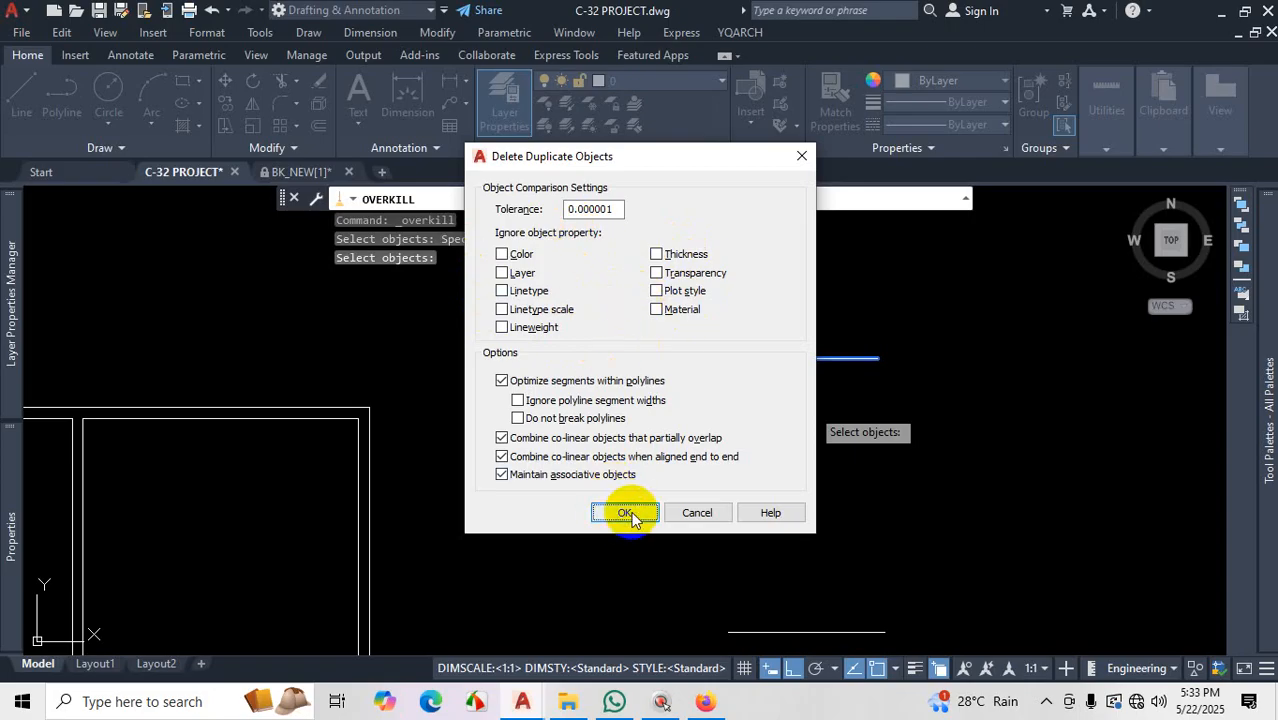
{"action": "left_click", "coordinate": [631, 513]}
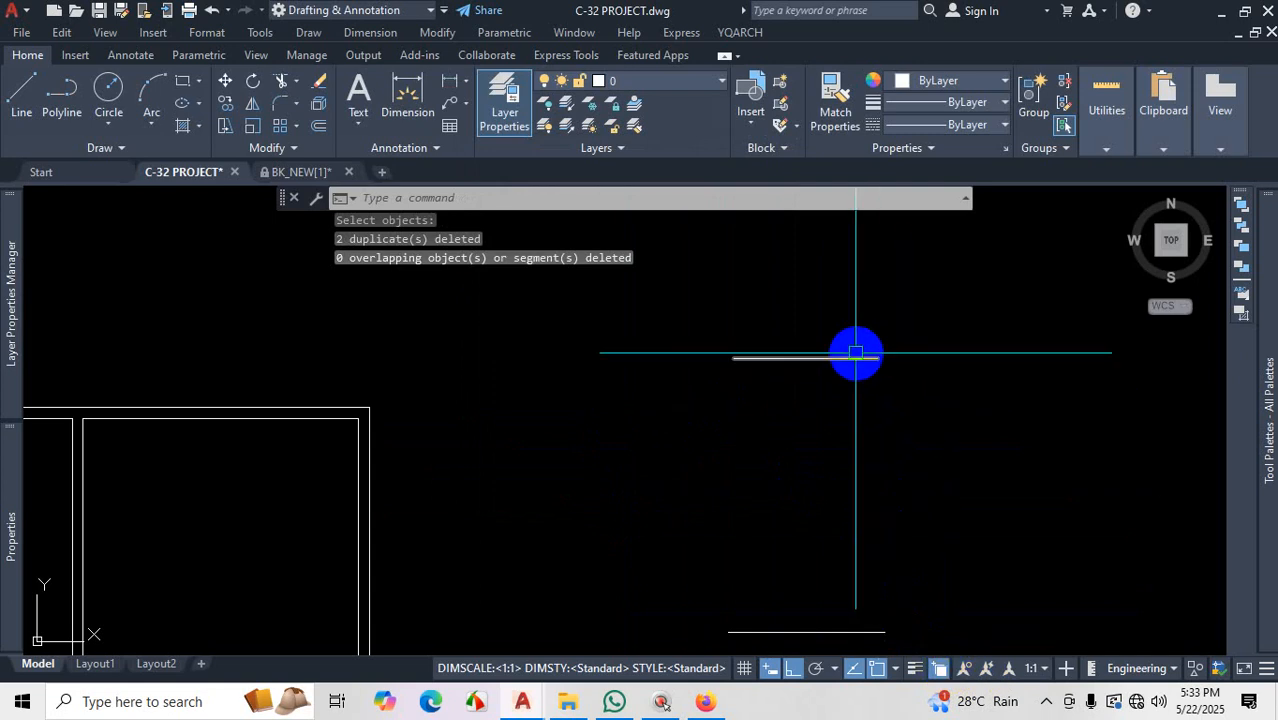
Select the upper horizontal line to check for remaining overlapping objects, and clear the selection
{"action": "mouse_move", "coordinate": [834, 359]}
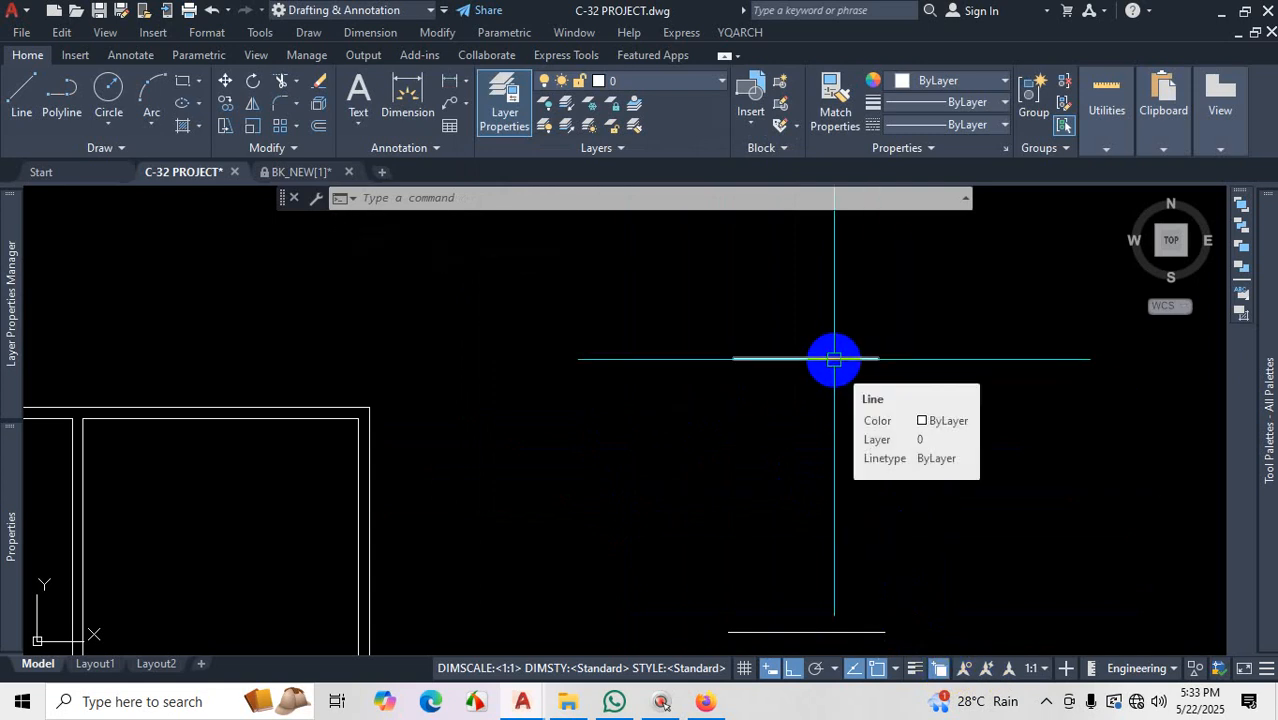
{"action": "left_click", "coordinate": [834, 359]}
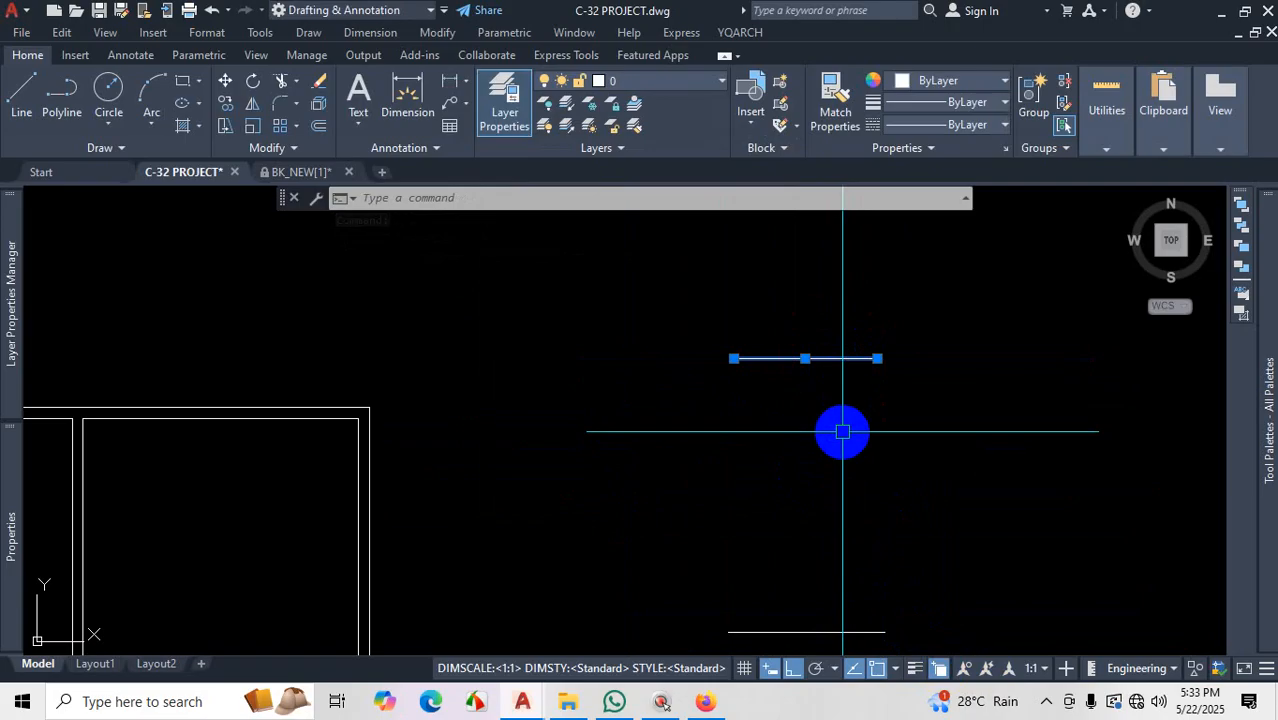
{"action": "key", "text": "Escape"}
Draw a duplicate line over the inner top wall line of the right floor plan's upper-right room, from corner to corner
{"action": "scroll", "coordinate": [900, 380], "scroll_direction": "down", "scroll_amount": 5}
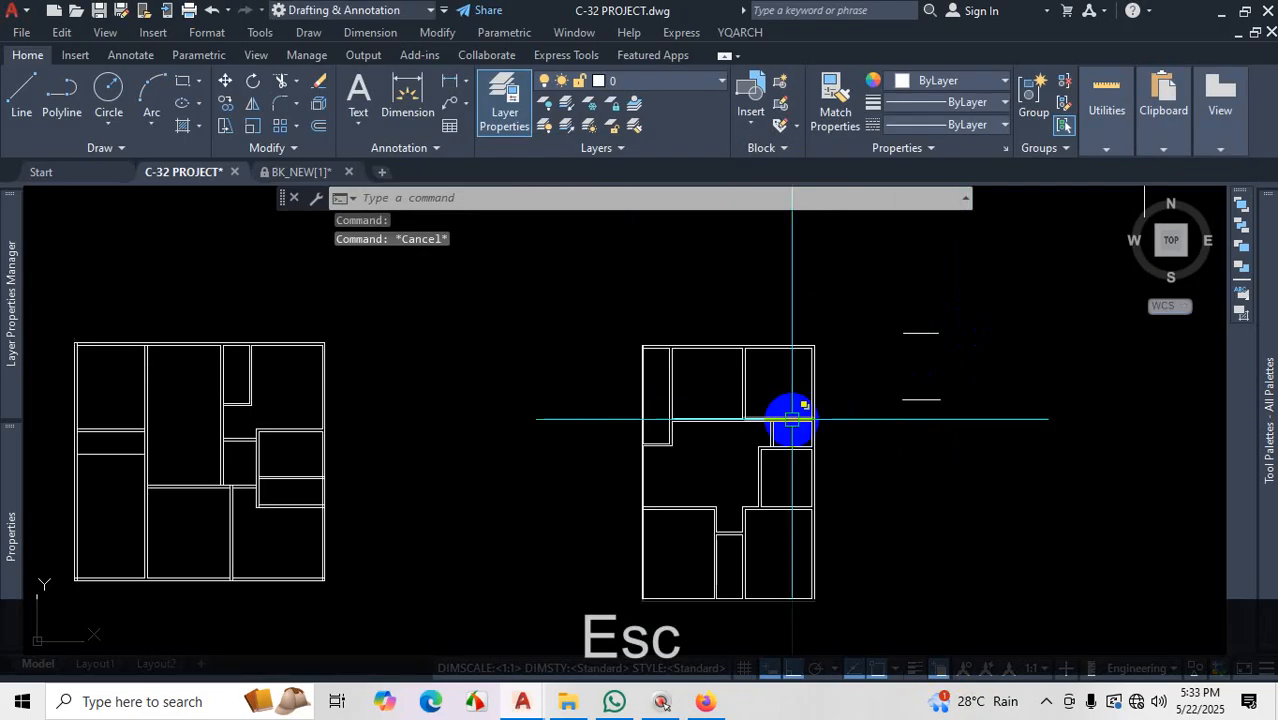
{"action": "scroll", "coordinate": [760, 350], "scroll_direction": "up", "scroll_amount": 5}
{"action": "scroll", "coordinate": [600, 362], "scroll_direction": "up", "scroll_amount": 3}
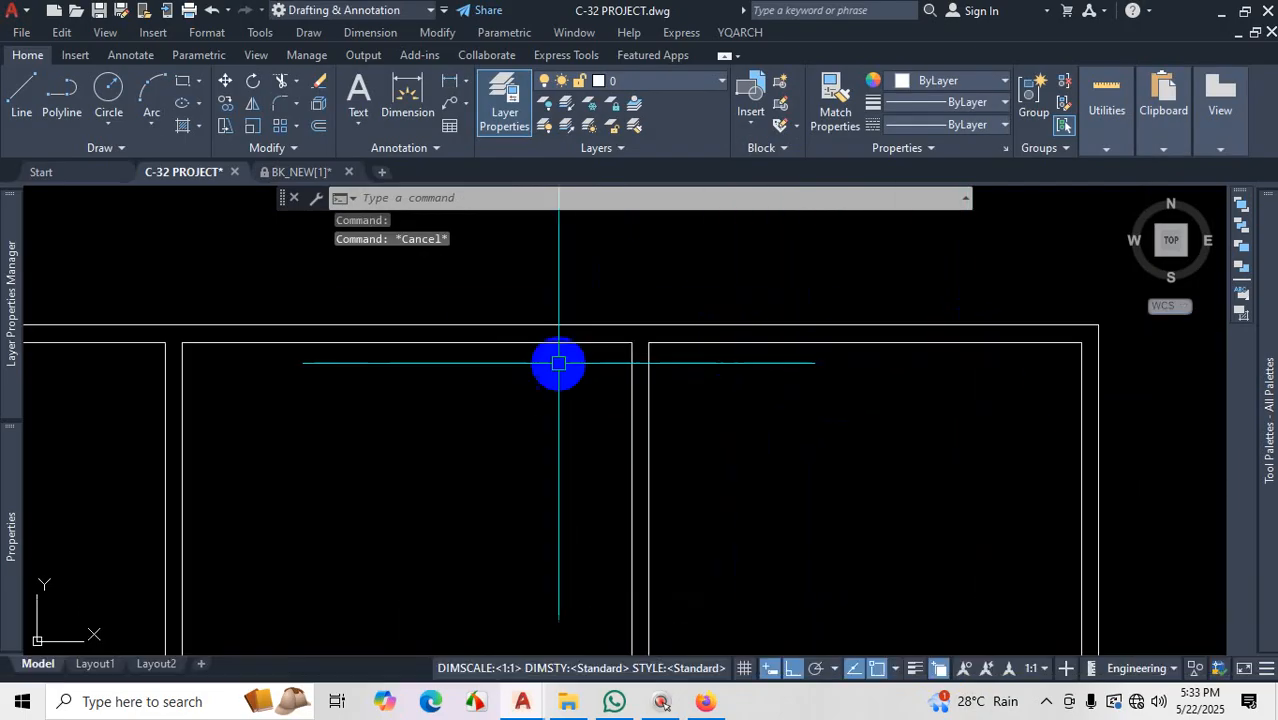
{"action": "left_click", "coordinate": [25, 97]}
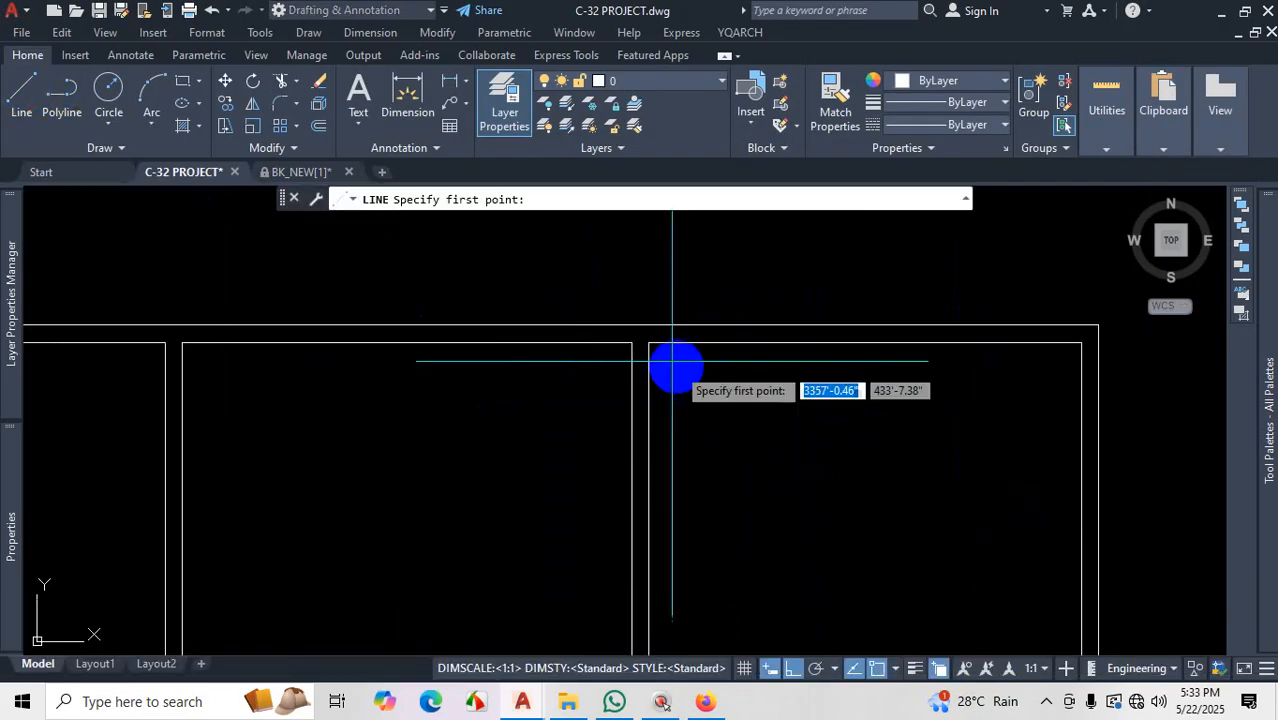
{"action": "left_click", "coordinate": [643, 341]}
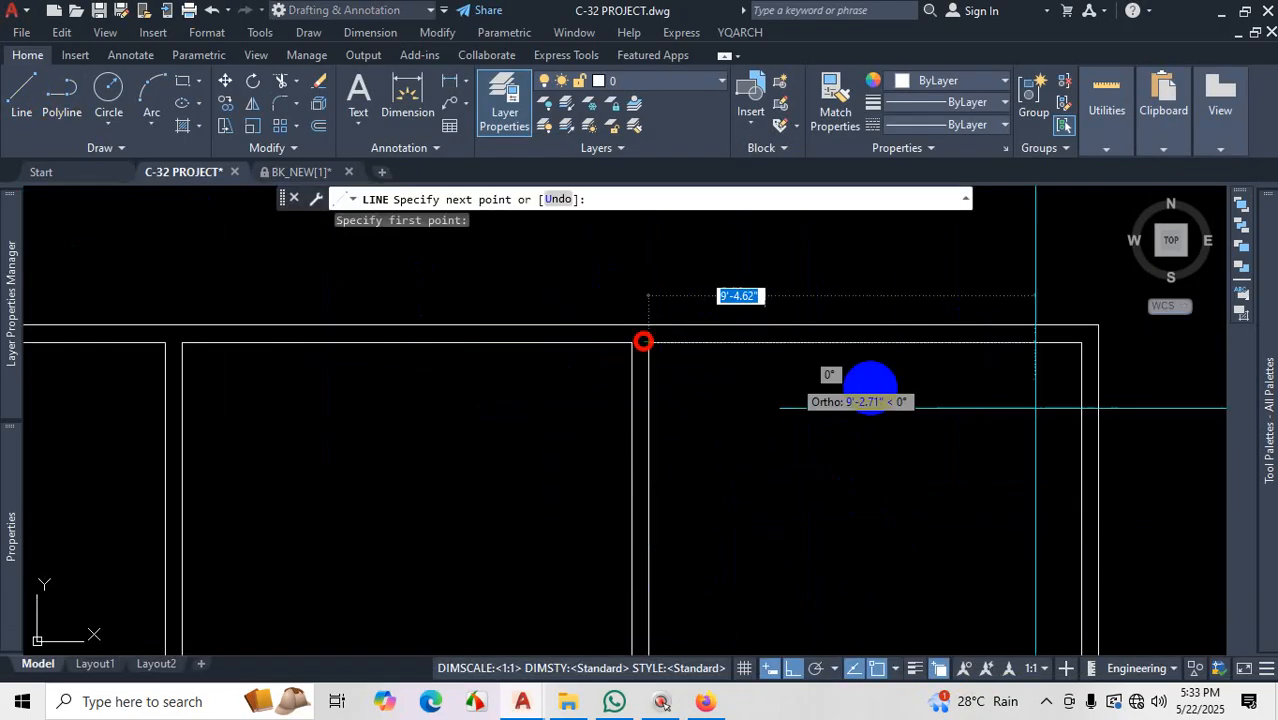
{"action": "left_click", "coordinate": [1078, 342]}
{"action": "scroll", "coordinate": [893, 399], "scroll_direction": "down", "scroll_amount": 2}
{"action": "key", "text": "Escape"}
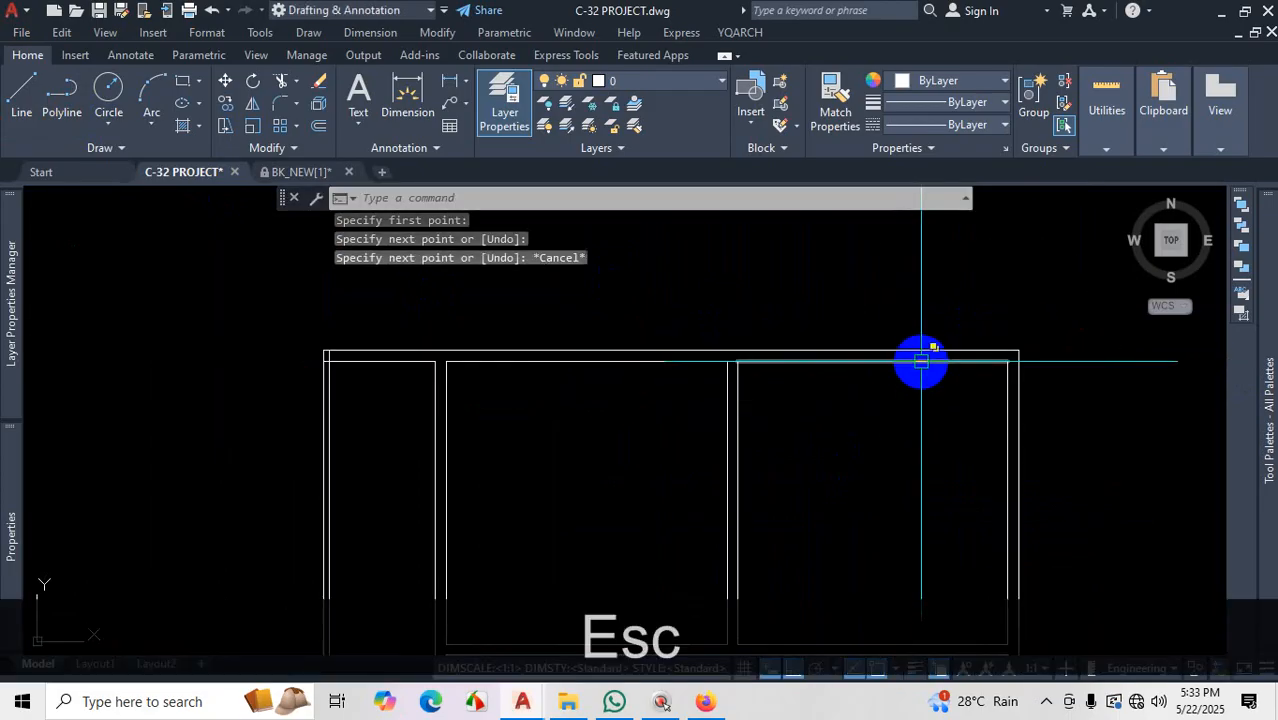
Draw a duplicate line over the short vertical wall line on the right side of the recess between the two lower rooms
{"action": "scroll", "coordinate": [921, 360], "scroll_direction": "down", "scroll_amount": 3}
{"action": "left_click", "coordinate": [22, 90]}
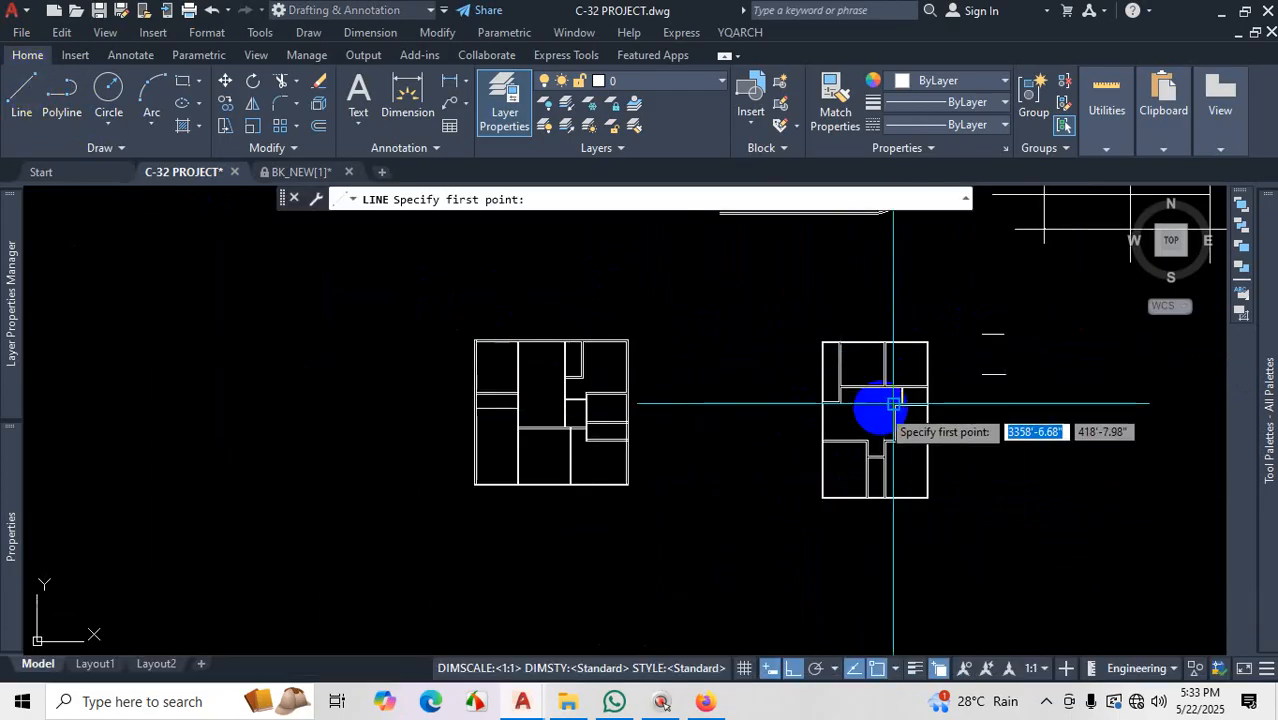
{"action": "scroll", "coordinate": [870, 410], "scroll_direction": "up", "scroll_amount": 6}
{"action": "scroll", "coordinate": [795, 414], "scroll_direction": "up", "scroll_amount": 3}
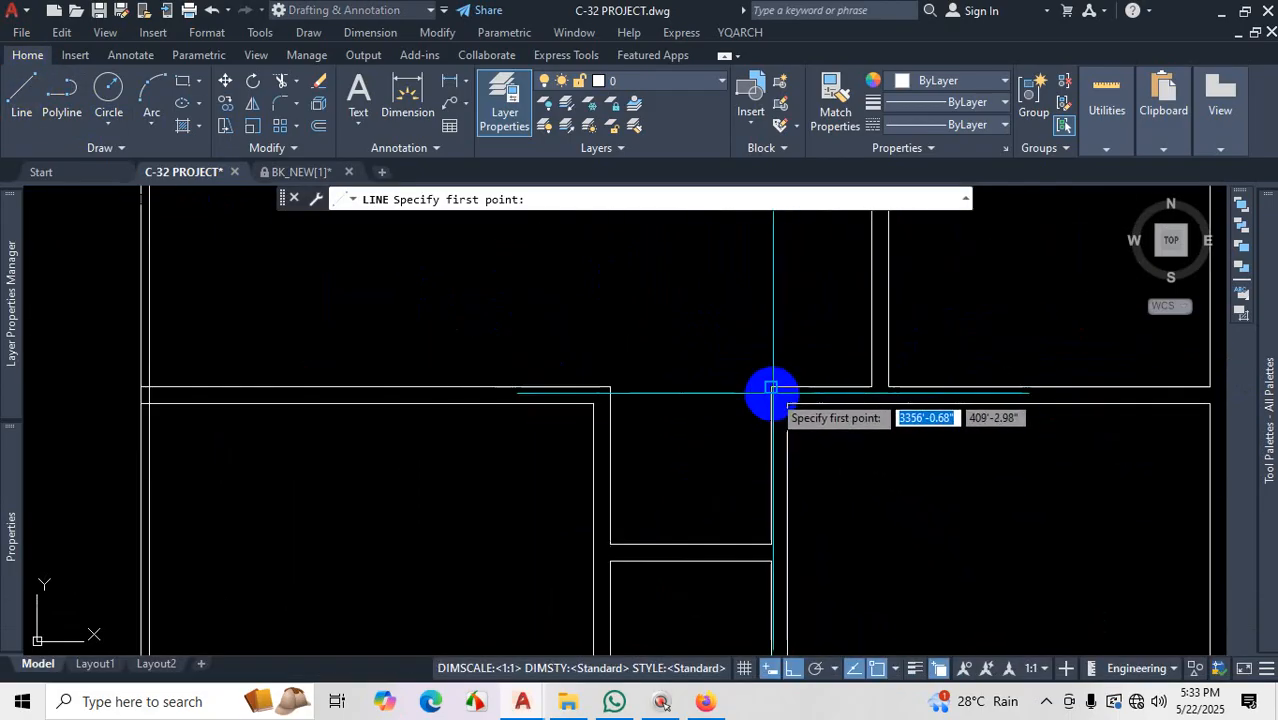
{"action": "left_click", "coordinate": [770, 386]}
{"action": "left_click", "coordinate": [770, 543]}
{"action": "right_click", "coordinate": [768, 541]}
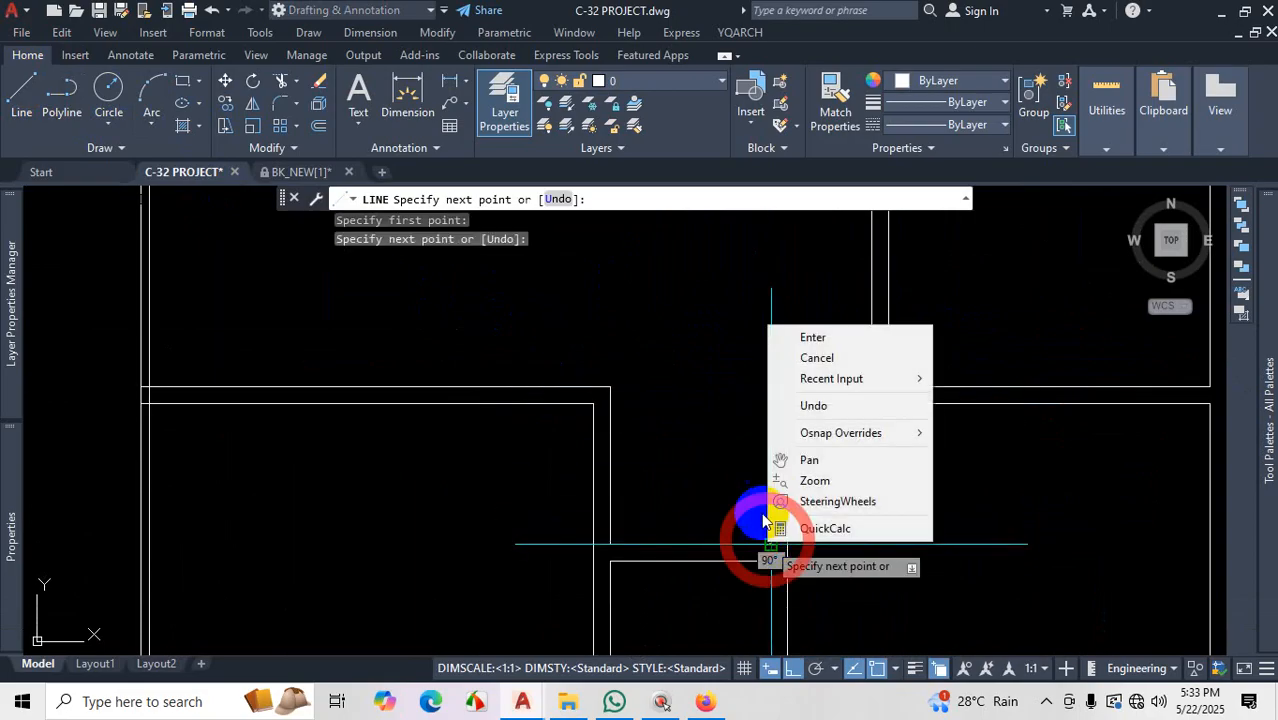
{"action": "key", "text": "Escape"}
{"action": "scroll", "coordinate": [759, 407], "scroll_direction": "down", "scroll_amount": 2}
{"action": "key", "text": "Escape"}
Run Overkill on the entire right floor plan, selected with a window, keeping the existing comparison settings and options
{"action": "scroll", "coordinate": [760, 430], "scroll_direction": "down", "scroll_amount": 5}
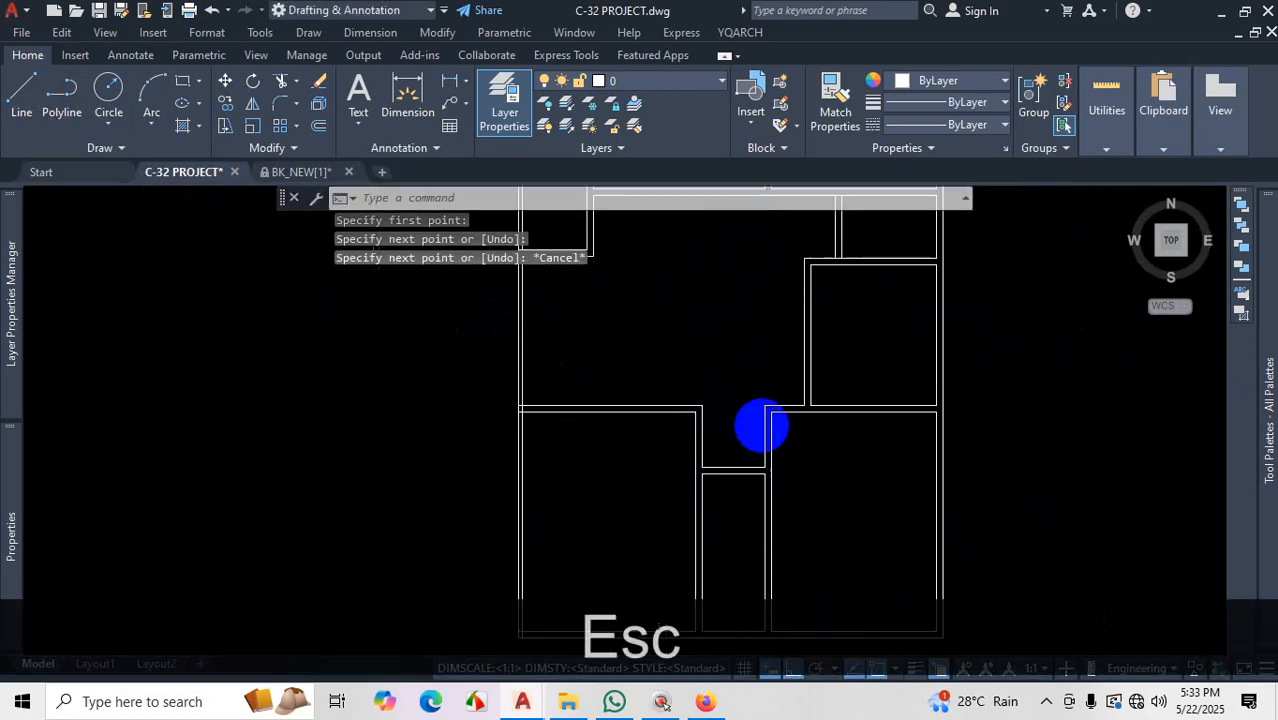
{"action": "left_click", "coordinate": [300, 149]}
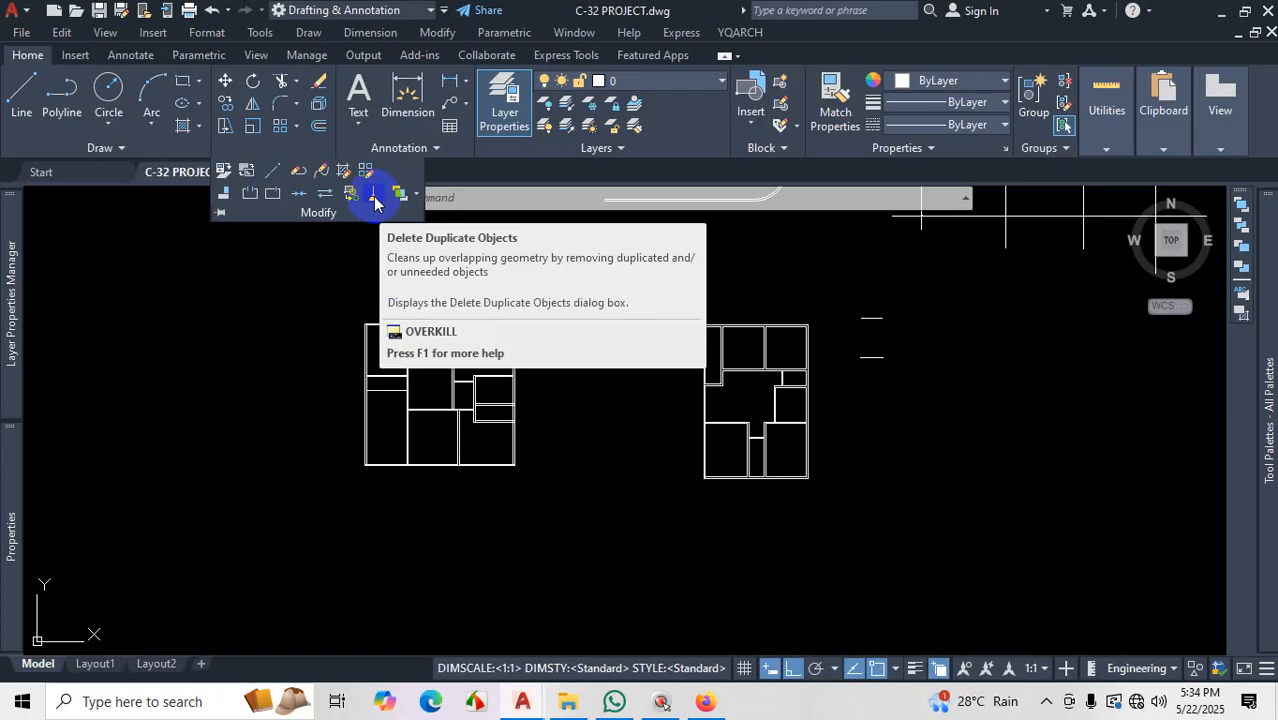
{"action": "left_click", "coordinate": [375, 200]}
{"action": "scroll", "coordinate": [580, 330], "scroll_direction": "down", "scroll_amount": 1}
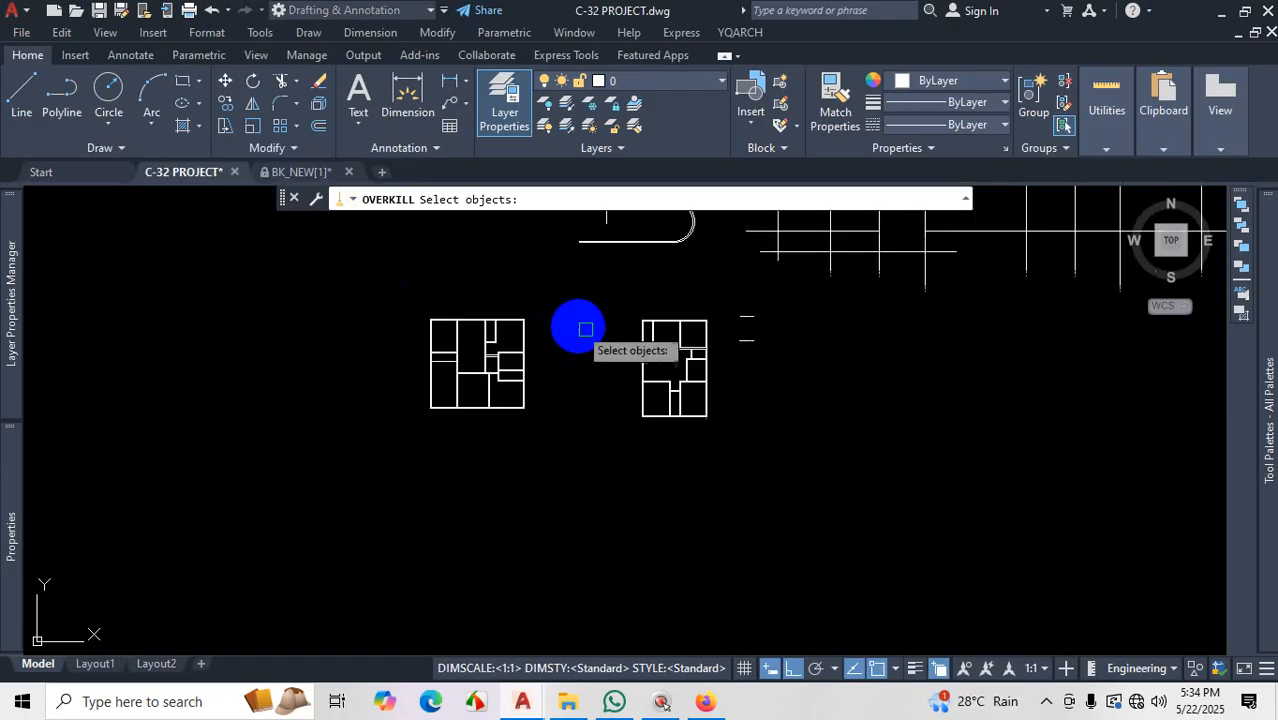
{"action": "scroll", "coordinate": [610, 315], "scroll_direction": "up", "scroll_amount": 3}
{"action": "left_click", "coordinate": [555, 258]}
{"action": "scroll", "coordinate": [620, 330], "scroll_direction": "down", "scroll_amount": 2}
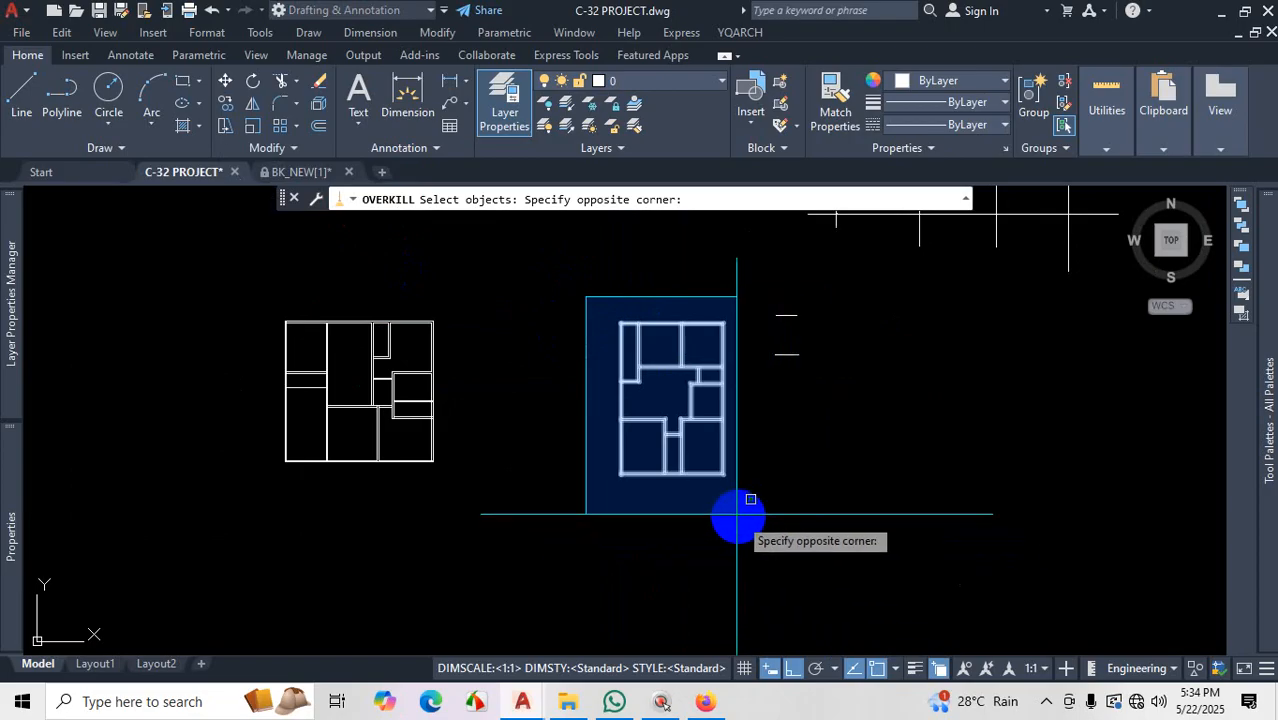
{"action": "left_click", "coordinate": [743, 507]}
{"action": "key", "text": "Return"}
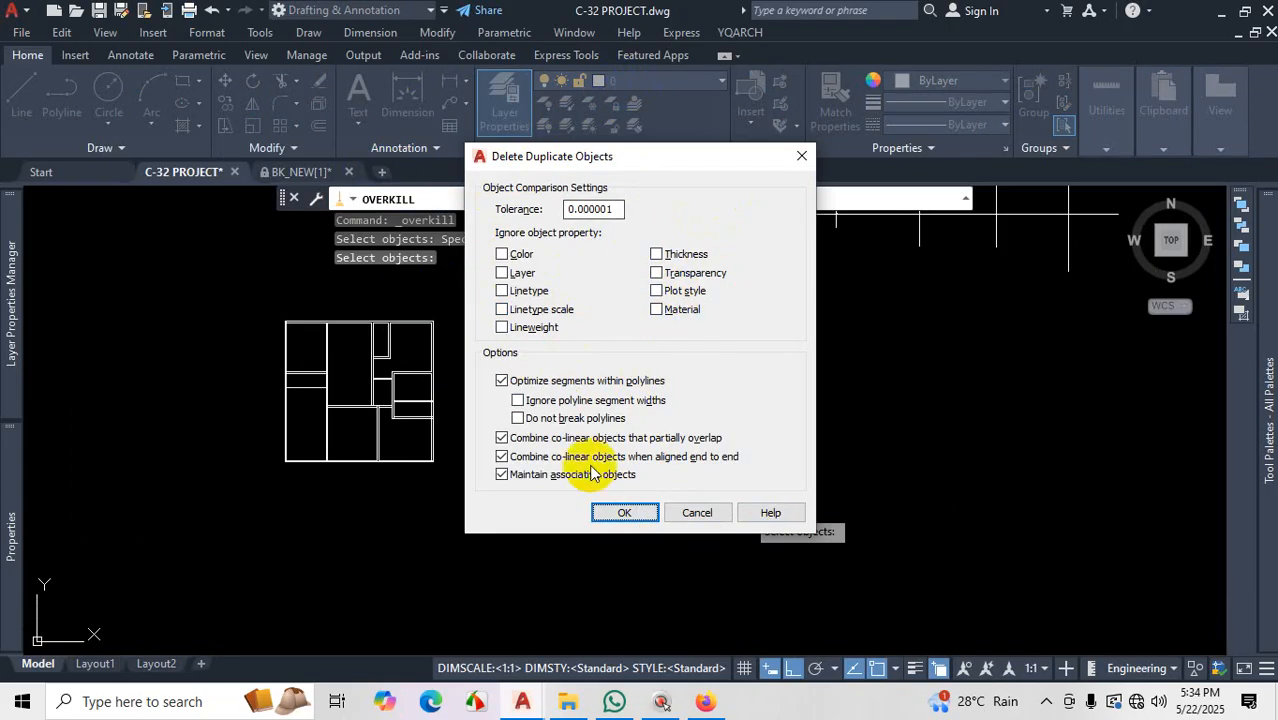
{"action": "left_click", "coordinate": [624, 512]}
Select the vertical wall line of the recess between the lower rooms to check for duplicates, and clear the selection
{"action": "scroll", "coordinate": [625, 514], "scroll_direction": "up", "scroll_amount": 8}
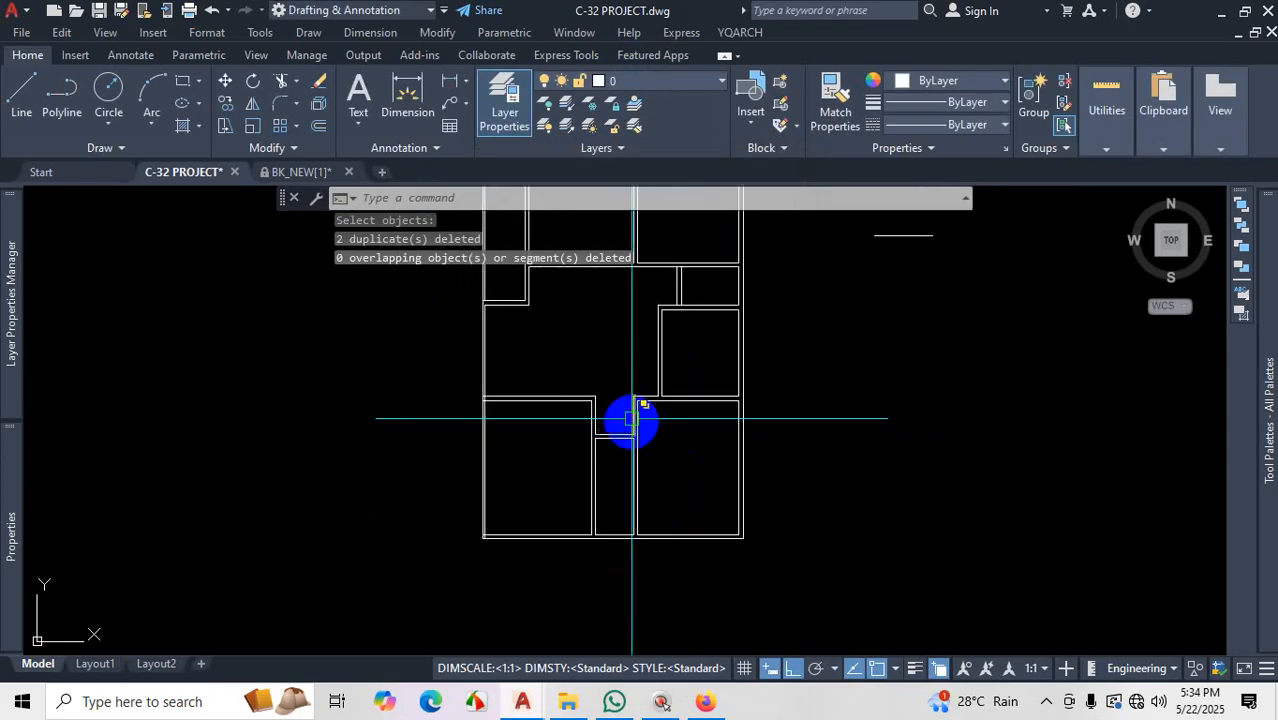
{"action": "scroll", "coordinate": [626, 410], "scroll_direction": "up", "scroll_amount": 2}
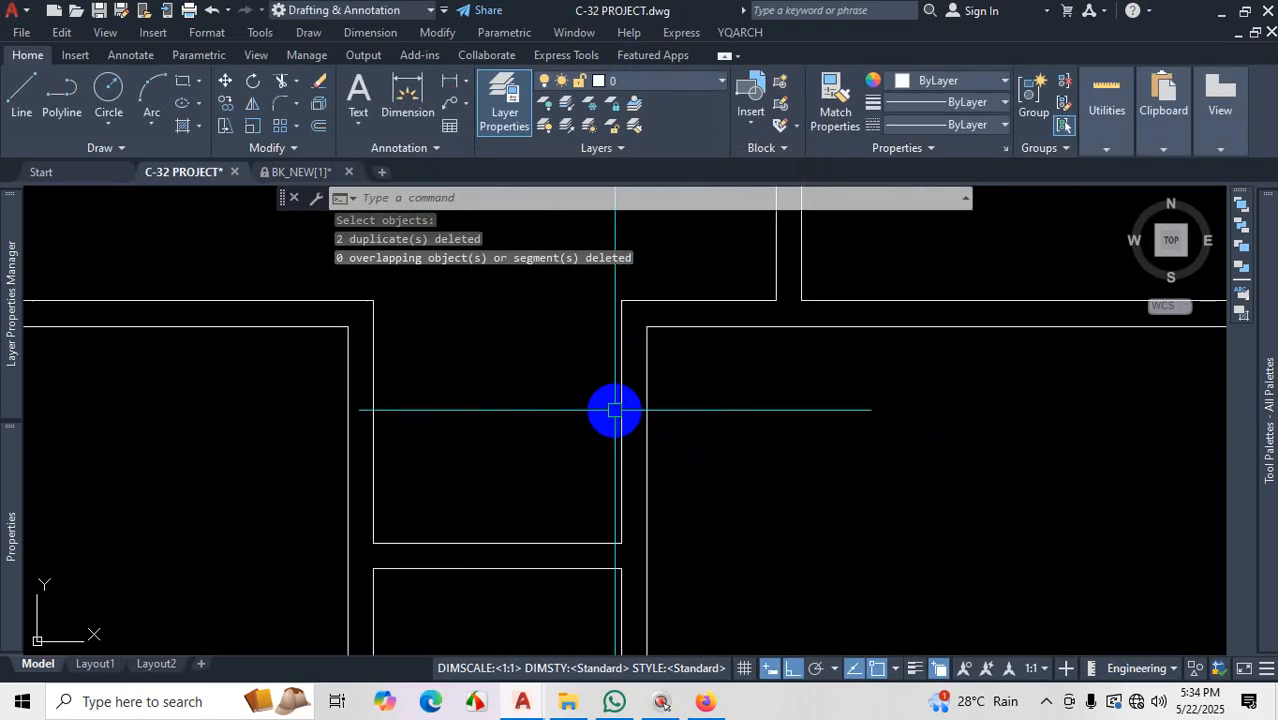
{"action": "left_click", "coordinate": [621, 404]}
{"action": "scroll", "coordinate": [688, 499], "scroll_direction": "down", "scroll_amount": 5}
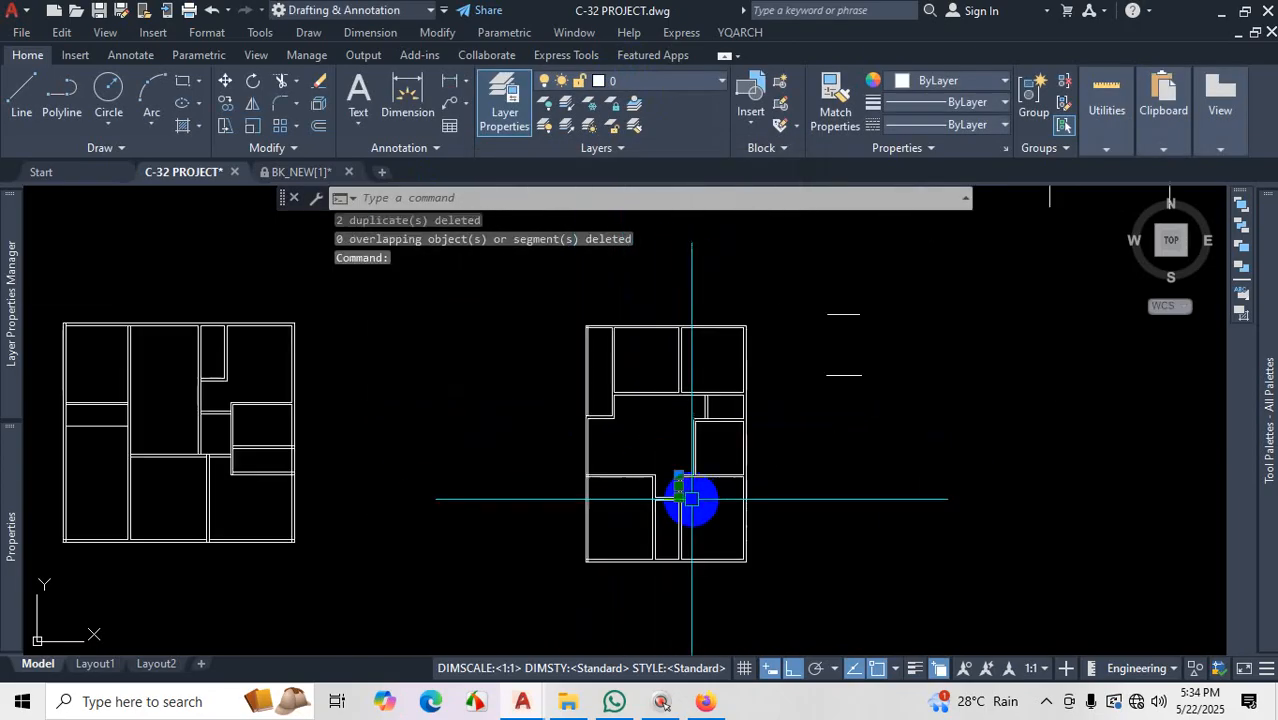
{"action": "key", "text": "Escape"}
Select the inner top wall line of the upper-right room to check for duplicates, and clear the selection
{"action": "scroll", "coordinate": [608, 531], "scroll_direction": "up", "scroll_amount": 3}
{"action": "scroll", "coordinate": [613, 574], "scroll_direction": "up", "scroll_amount": 4}
{"action": "scroll", "coordinate": [671, 352], "scroll_direction": "down", "scroll_amount": 3}
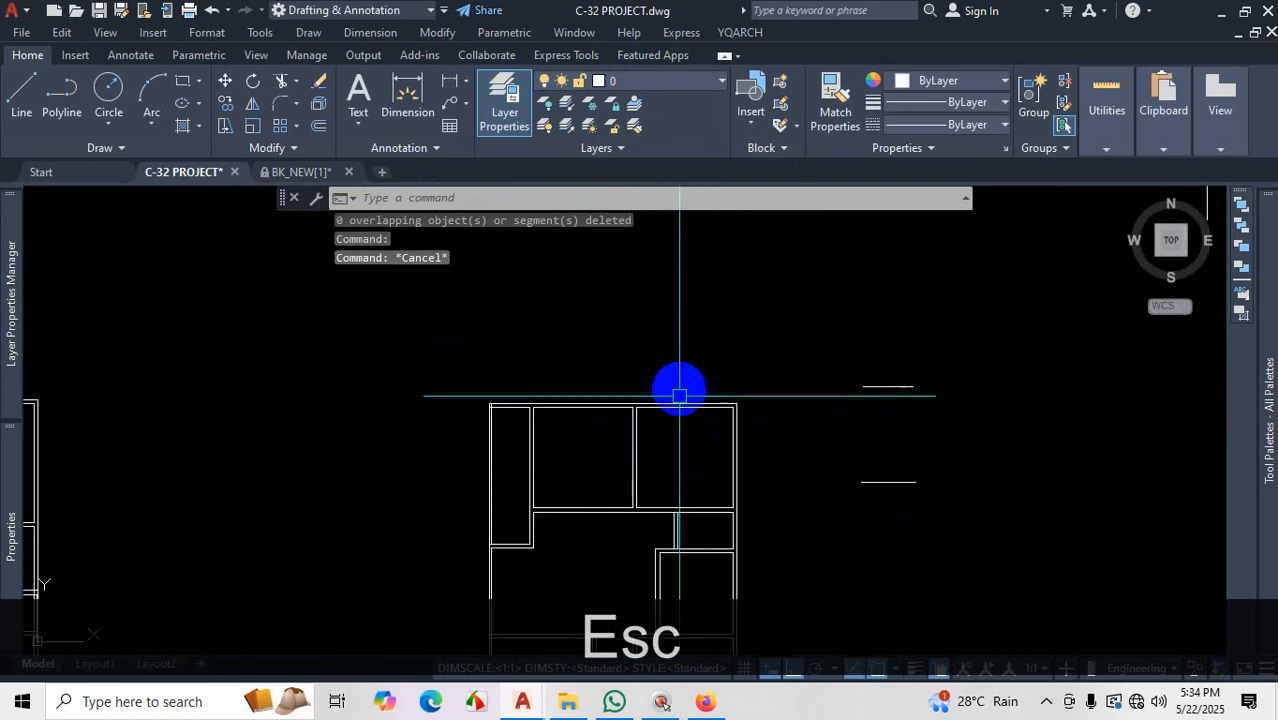
{"action": "scroll", "coordinate": [678, 408], "scroll_direction": "up", "scroll_amount": 5}
{"action": "left_click", "coordinate": [676, 393]}
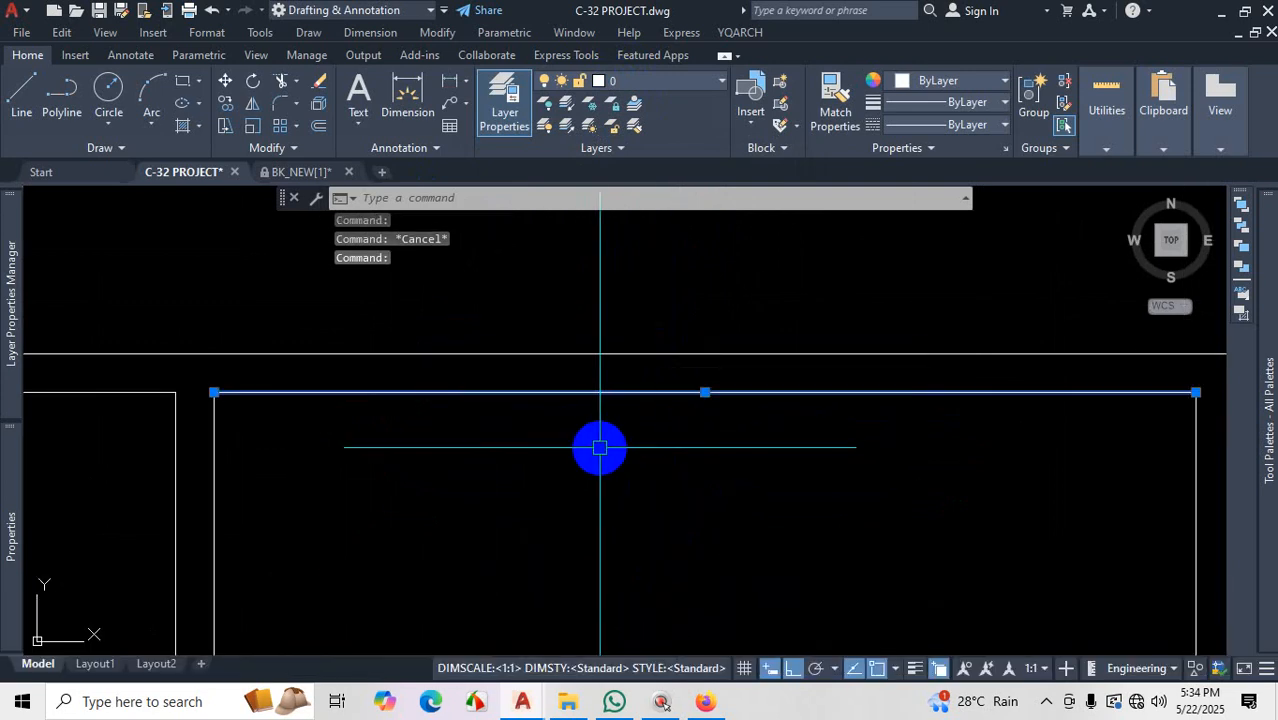
{"action": "key", "text": "Escape"}
{"action": "scroll", "coordinate": [618, 352], "scroll_direction": "down", "scroll_amount": 4}
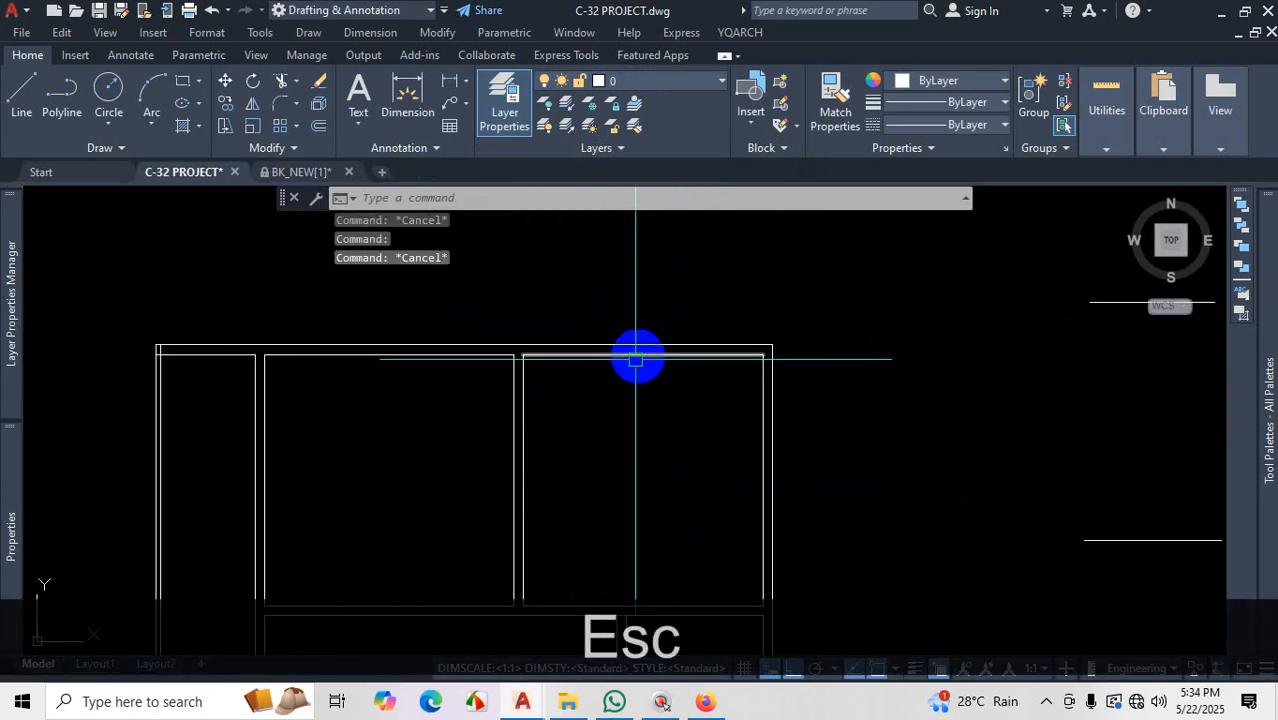
{"action": "scroll", "coordinate": [611, 361], "scroll_direction": "down", "scroll_amount": 4}
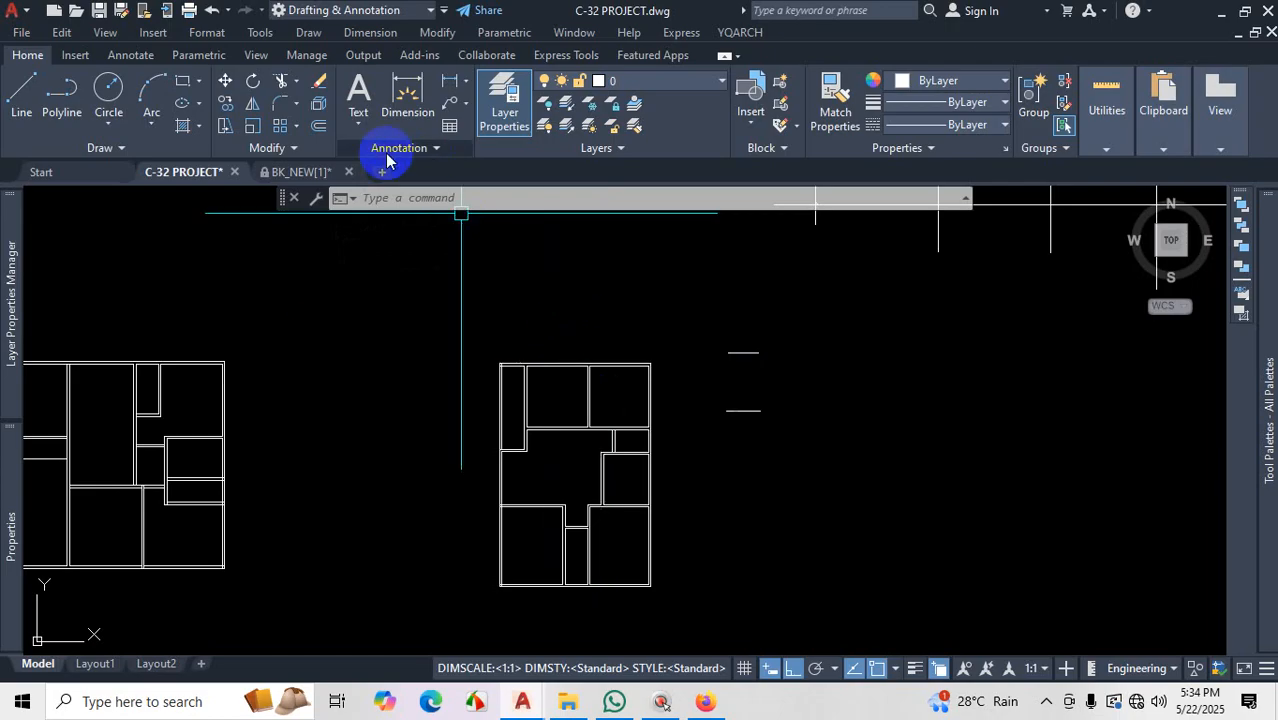
{"action": "left_click", "coordinate": [294, 148]}
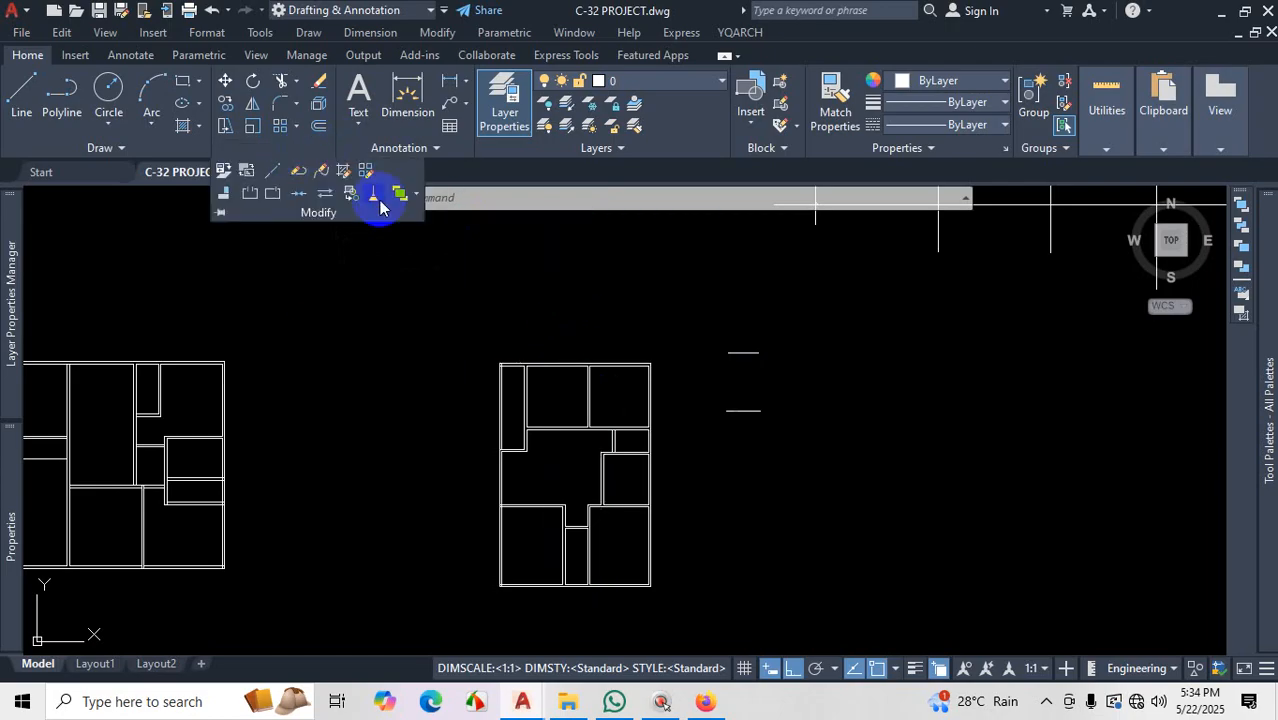
{"action": "left_click", "coordinate": [377, 198]}
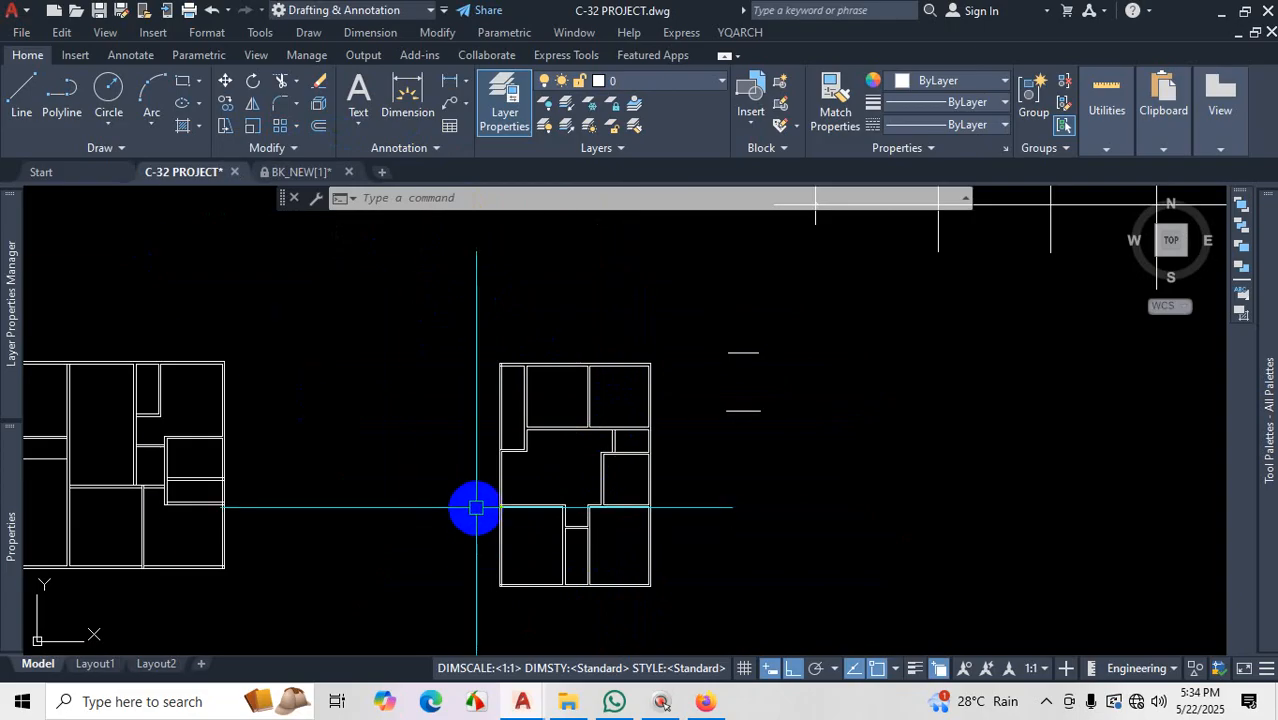
{"action": "left_click", "coordinate": [409, 306]}
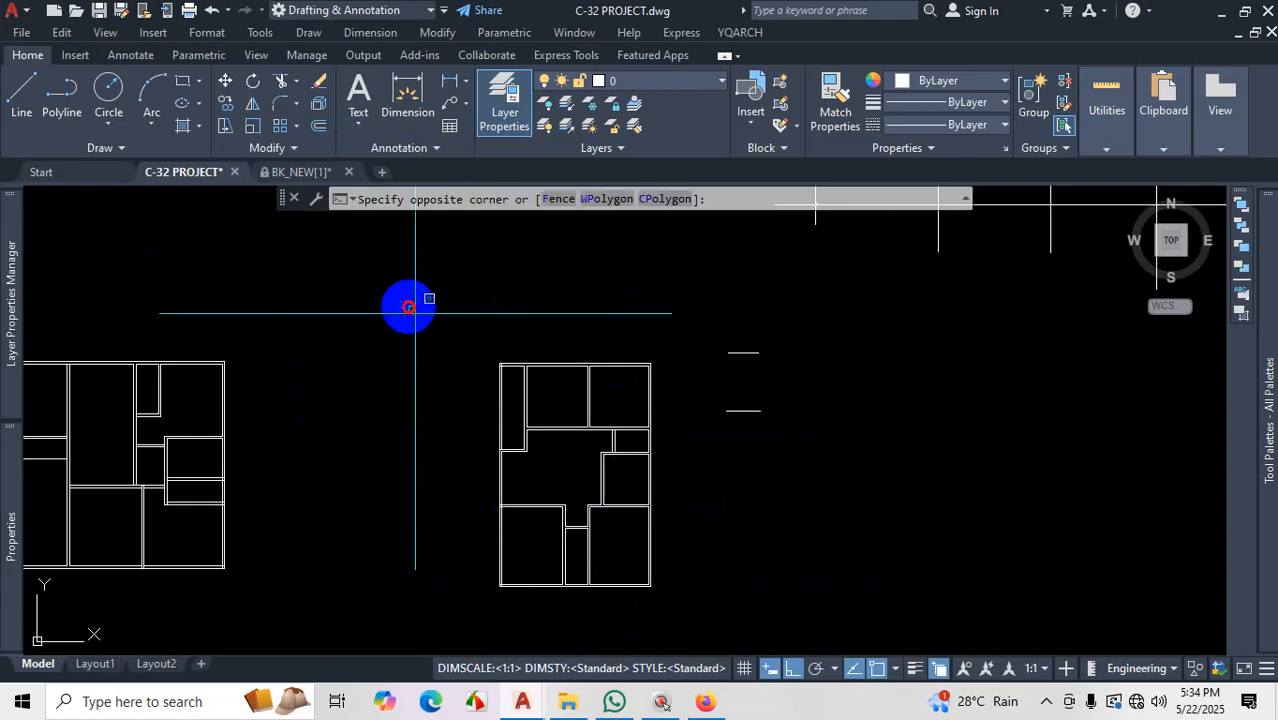
{"action": "left_click", "coordinate": [663, 604]}
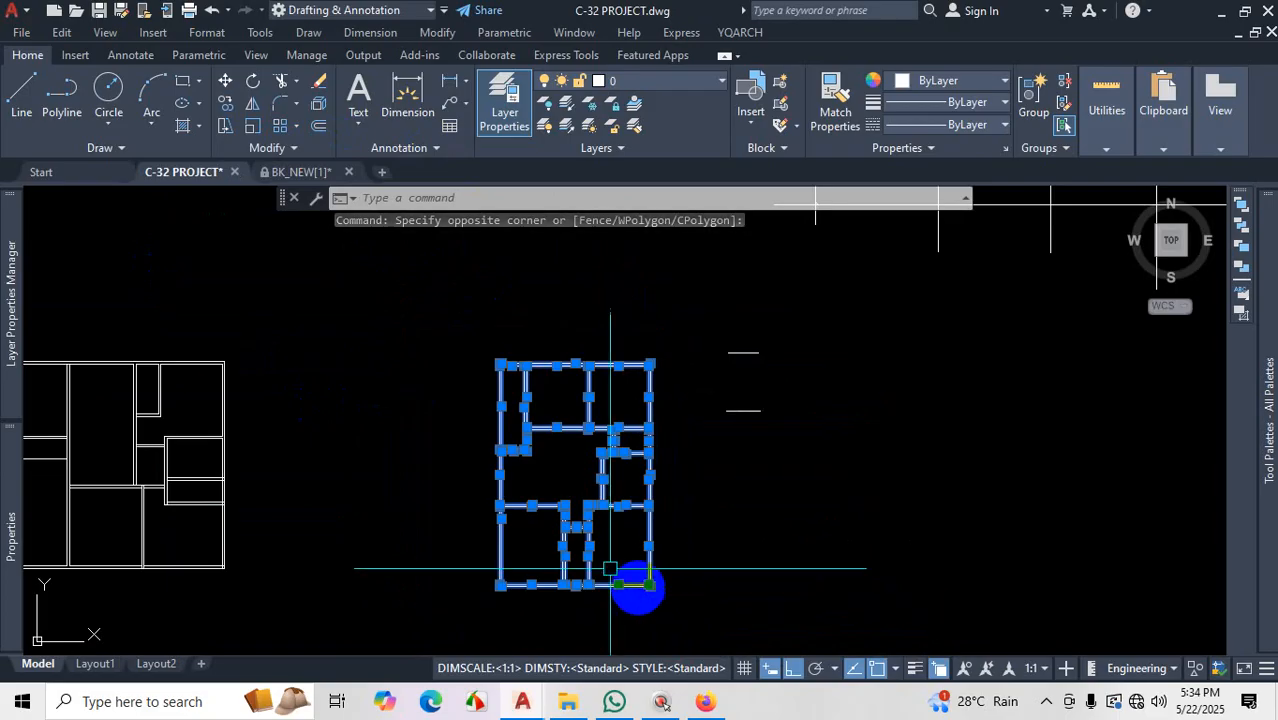
{"action": "key", "text": "Escape"}
{"action": "scroll", "coordinate": [605, 450], "scroll_direction": "down", "scroll_amount": 3}
{"action": "scroll", "coordinate": [575, 470], "scroll_direction": "up", "scroll_amount": 6}
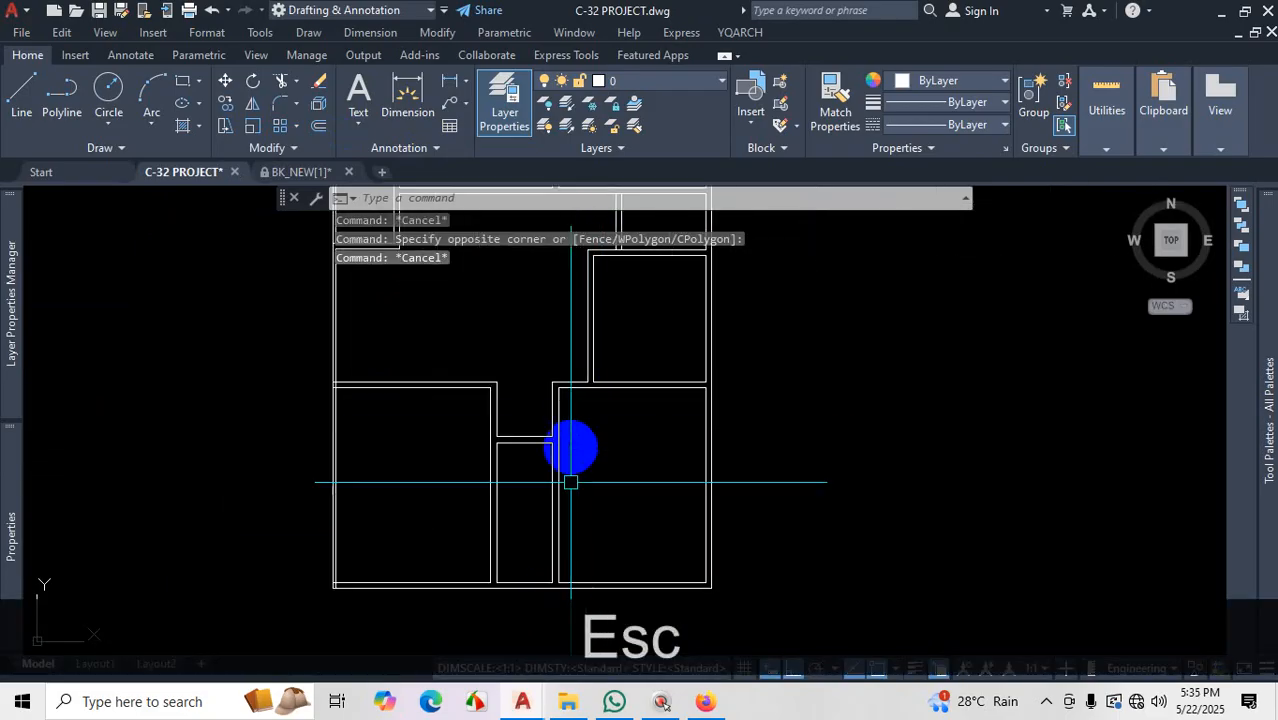
Check the corner where the small bath's bottom wall line meets the outer right wall for overlapping lines, and clear the selection
{"action": "scroll", "coordinate": [571, 482], "scroll_direction": "up", "scroll_amount": 2}
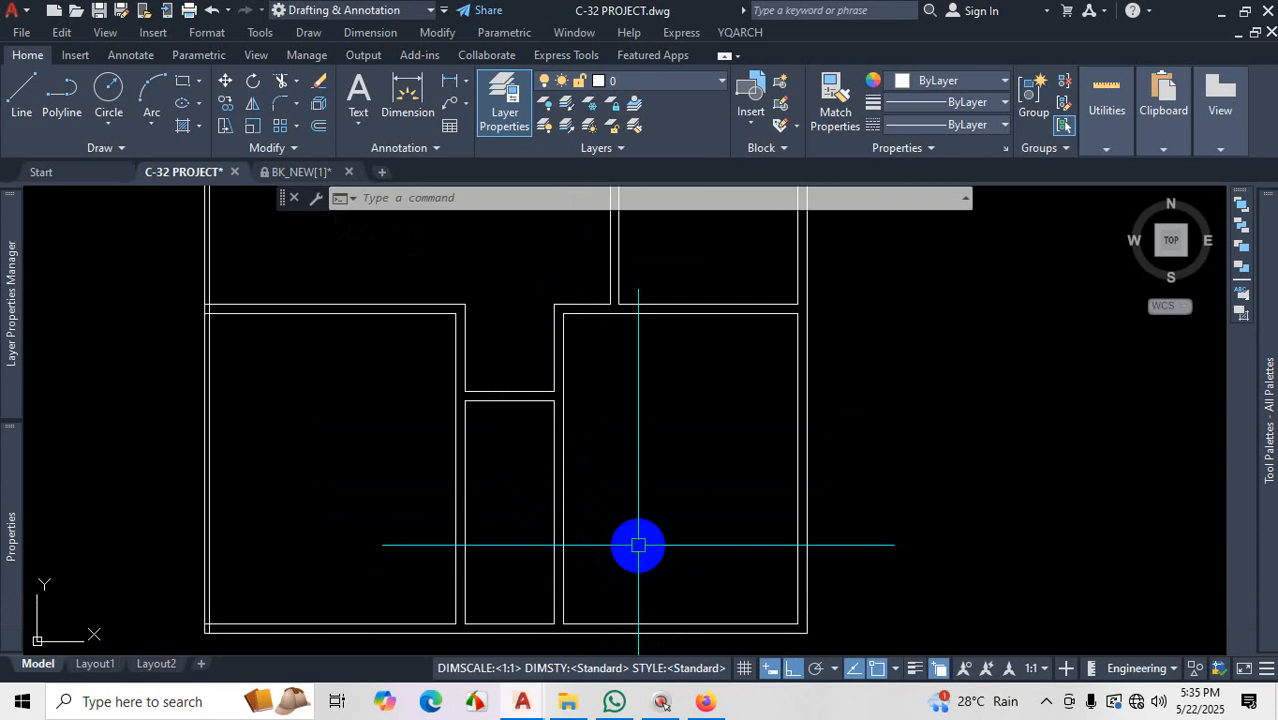
{"action": "scroll", "coordinate": [638, 545], "scroll_direction": "down", "scroll_amount": 1}
{"action": "scroll", "coordinate": [676, 277], "scroll_direction": "down", "scroll_amount": 5}
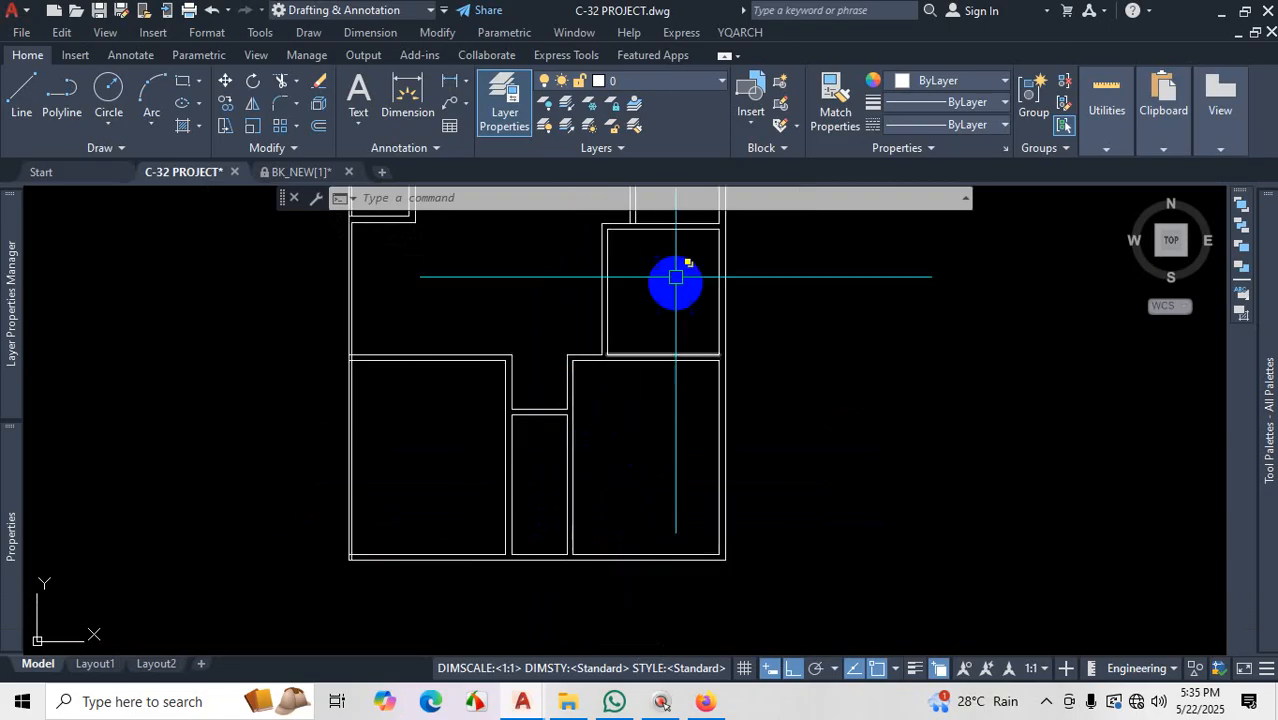
{"action": "scroll", "coordinate": [624, 357], "scroll_direction": "up", "scroll_amount": 8}
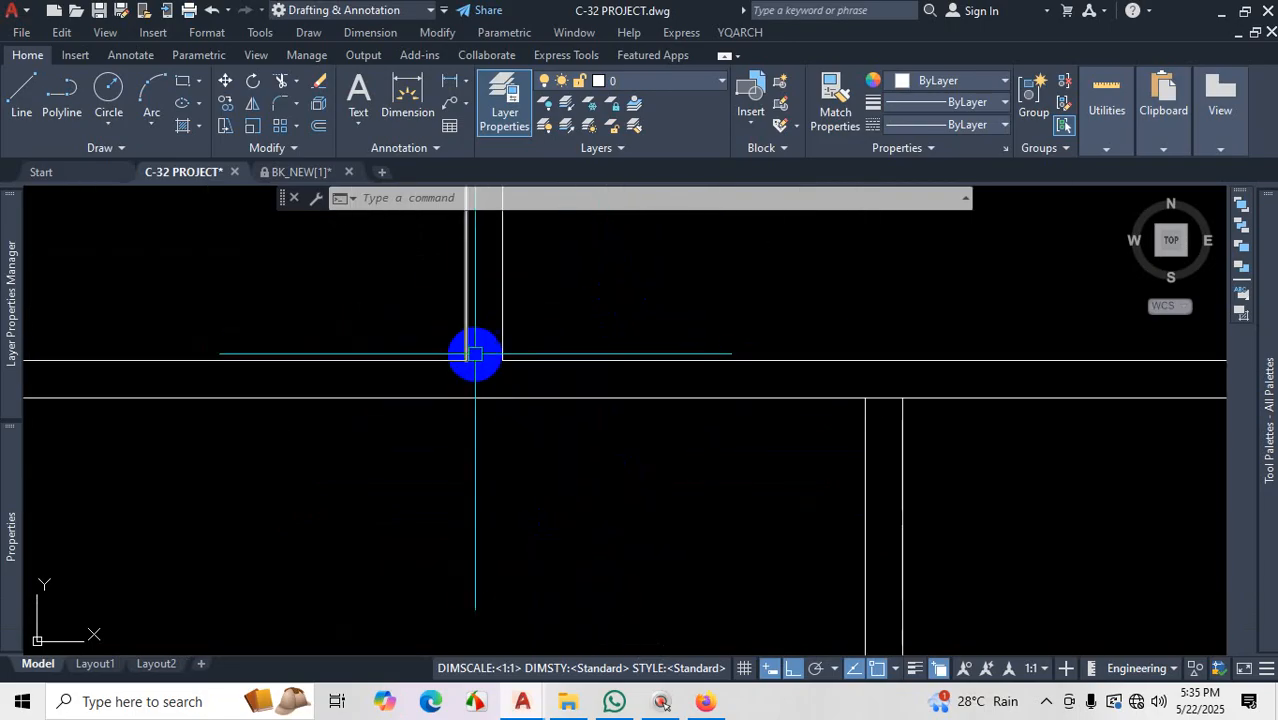
{"action": "scroll", "coordinate": [490, 340], "scroll_direction": "up", "scroll_amount": 4}
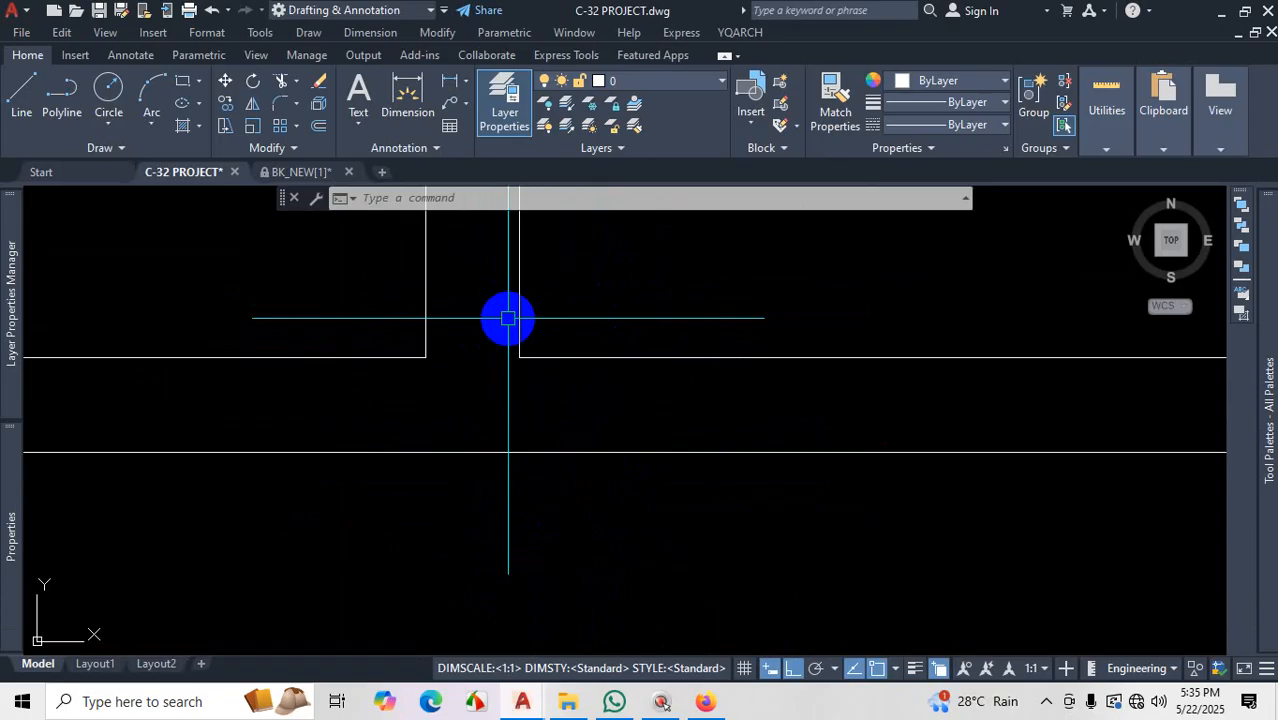
{"action": "scroll", "coordinate": [515, 330], "scroll_direction": "down", "scroll_amount": 7}
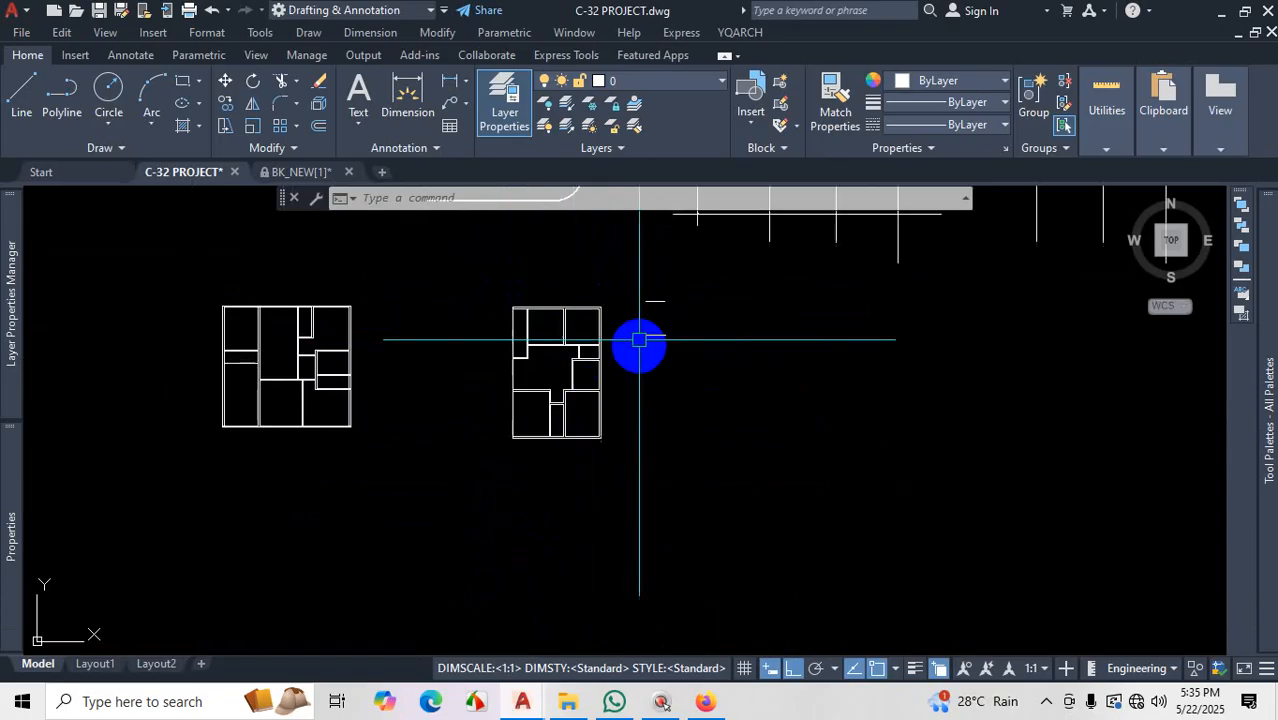
{"action": "scroll", "coordinate": [611, 348], "scroll_direction": "up", "scroll_amount": 2}
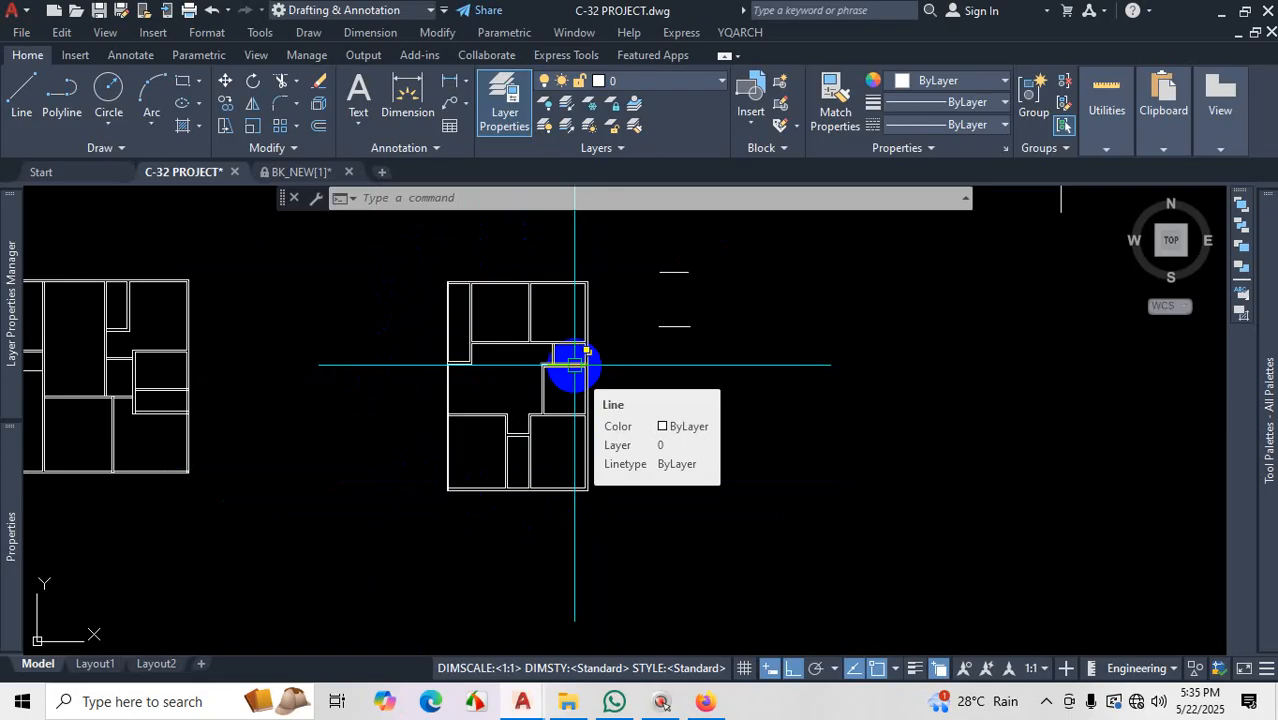
{"action": "scroll", "coordinate": [574, 364], "scroll_direction": "up", "scroll_amount": 8}
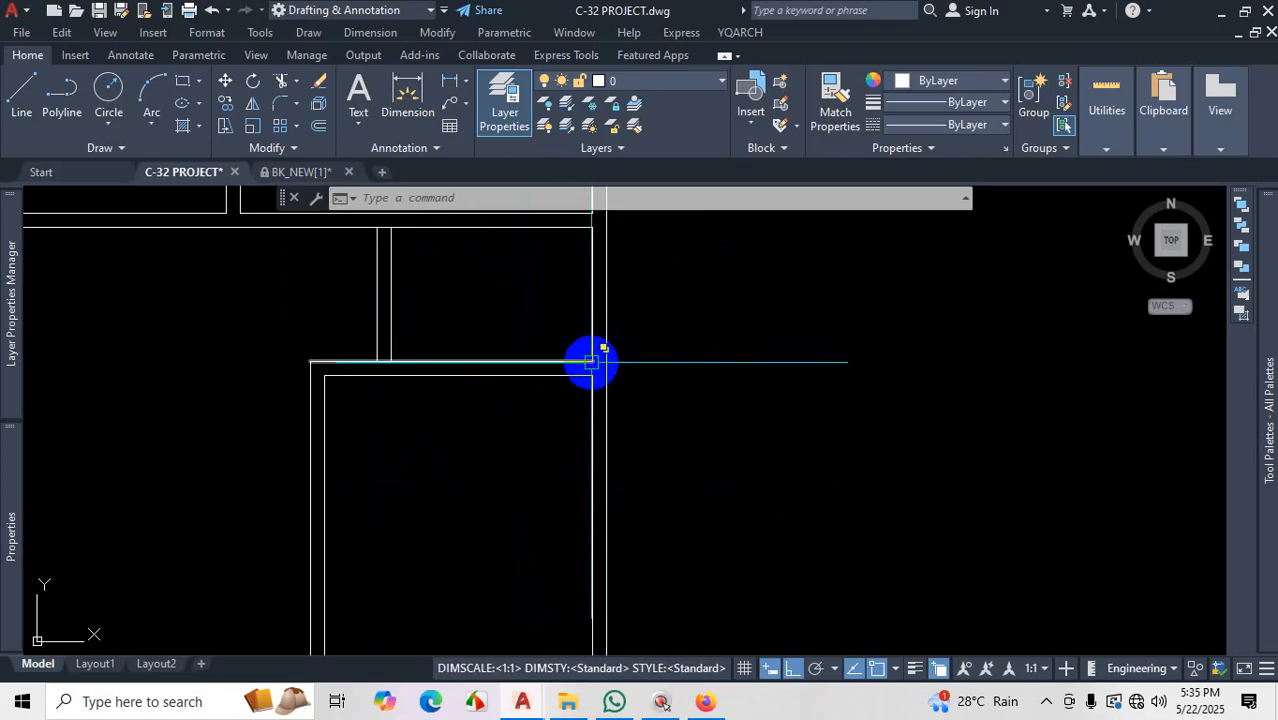
{"action": "scroll", "coordinate": [593, 360], "scroll_direction": "up", "scroll_amount": 2}
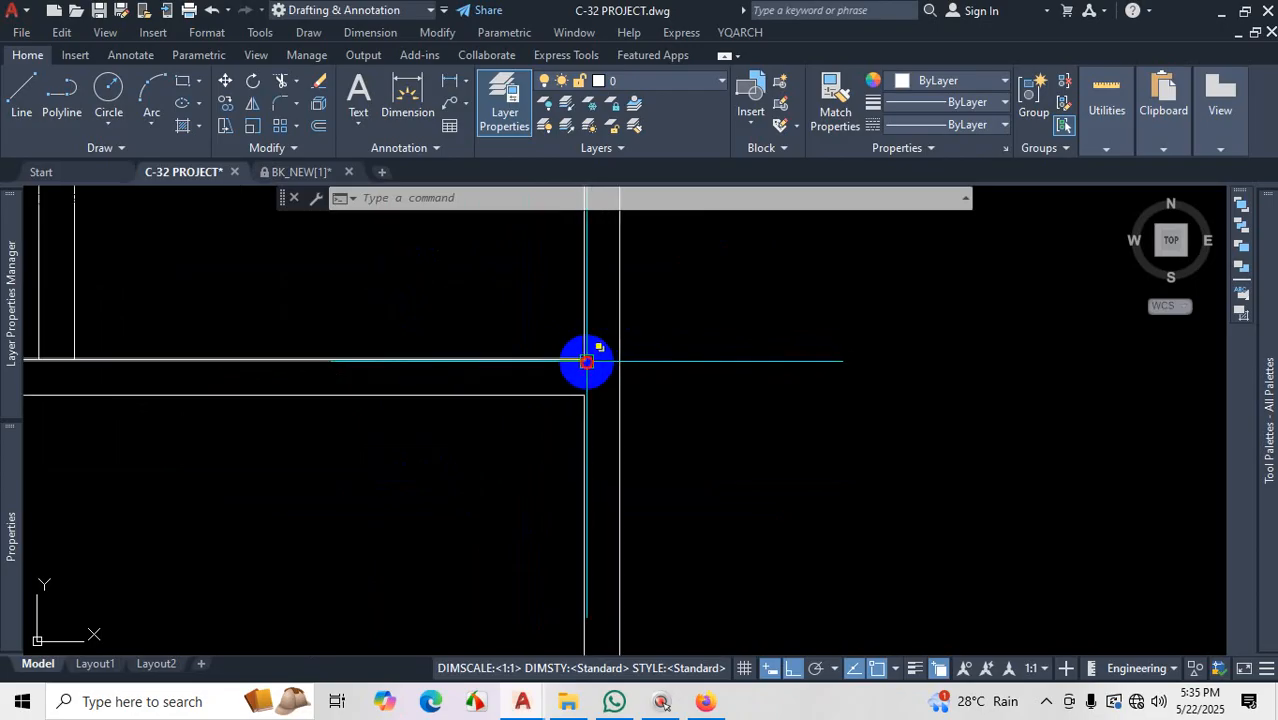
{"action": "left_click", "coordinate": [585, 359]}
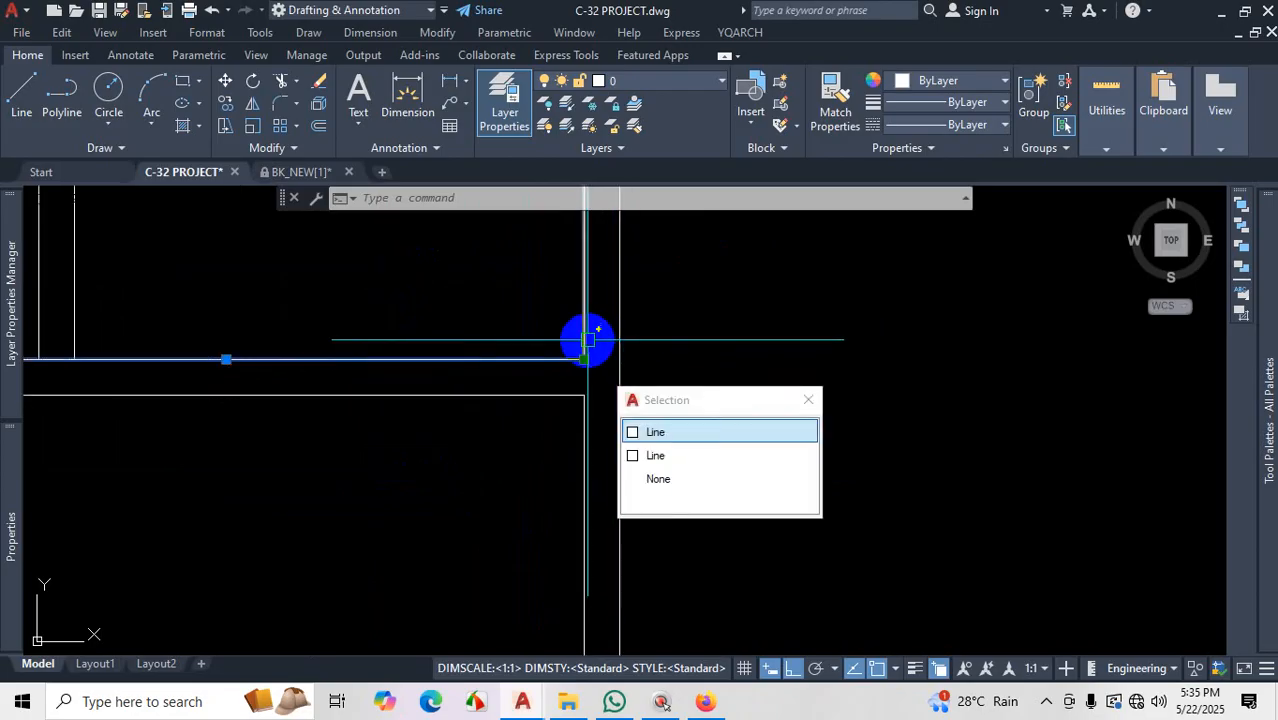
{"action": "key", "text": "Escape"}
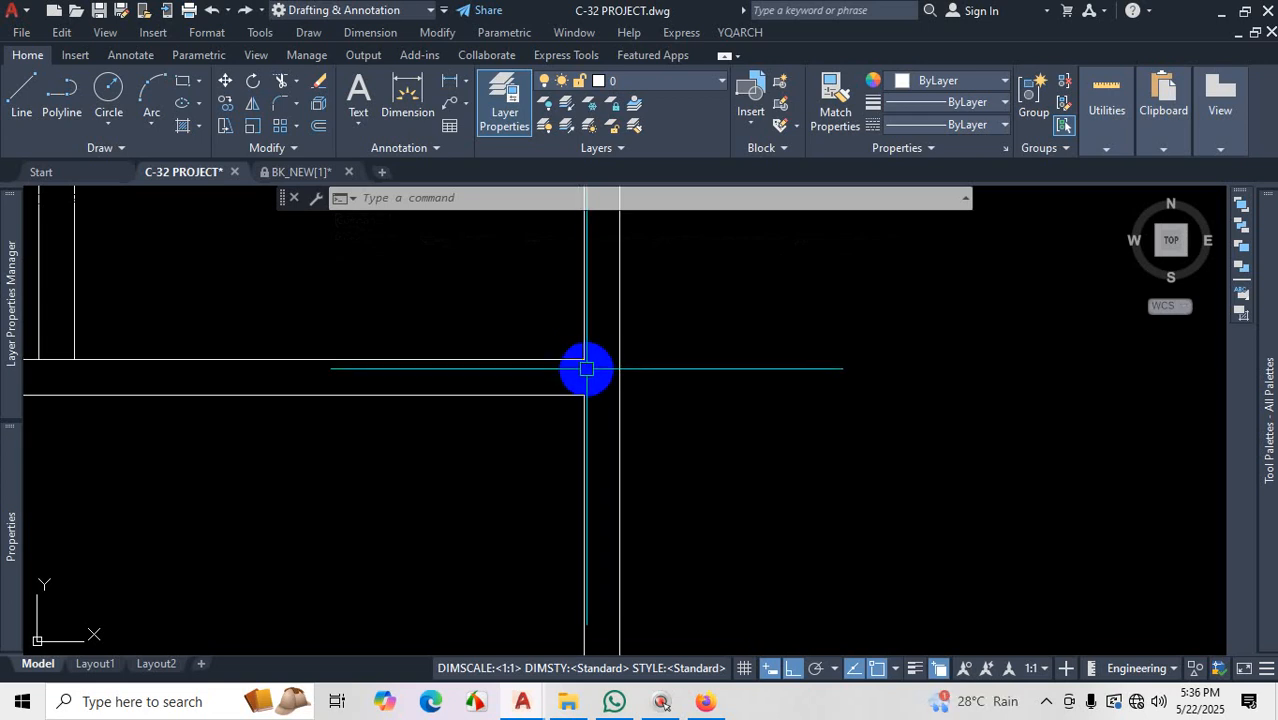
{"action": "scroll", "coordinate": [581, 357], "scroll_direction": "up", "scroll_amount": 4}
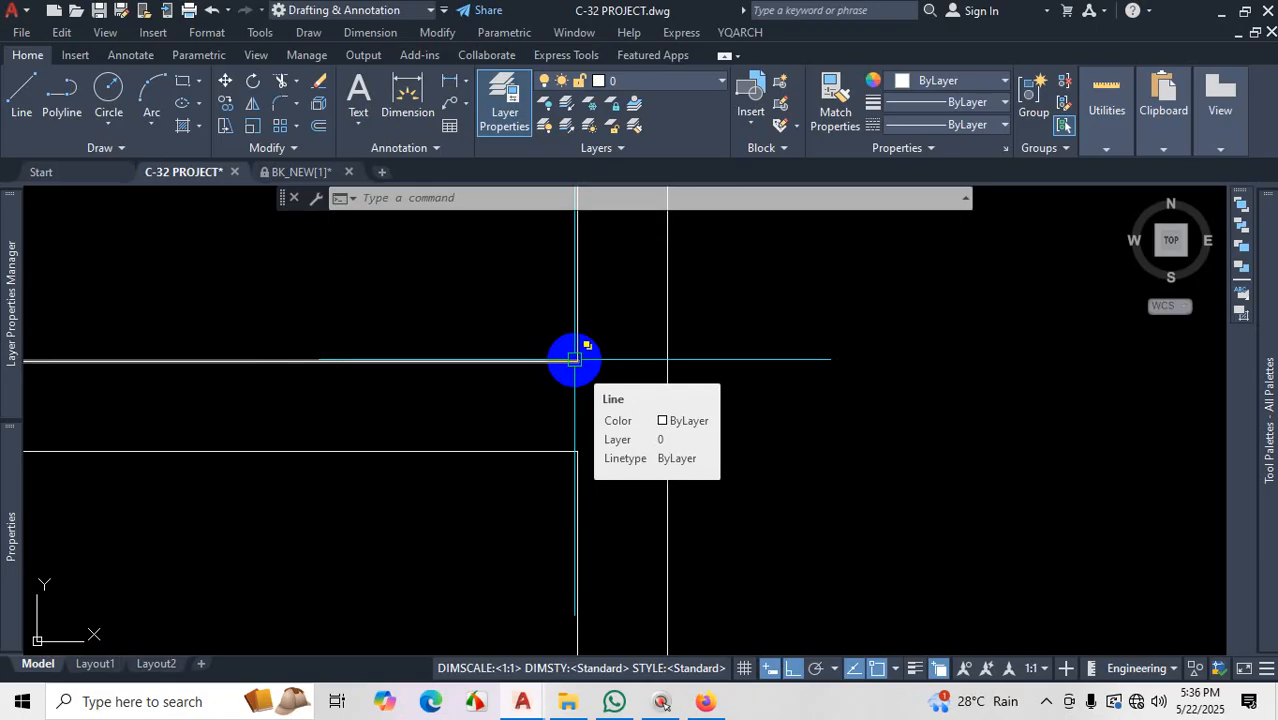
{"action": "scroll", "coordinate": [700, 370], "scroll_direction": "down", "scroll_amount": 10}
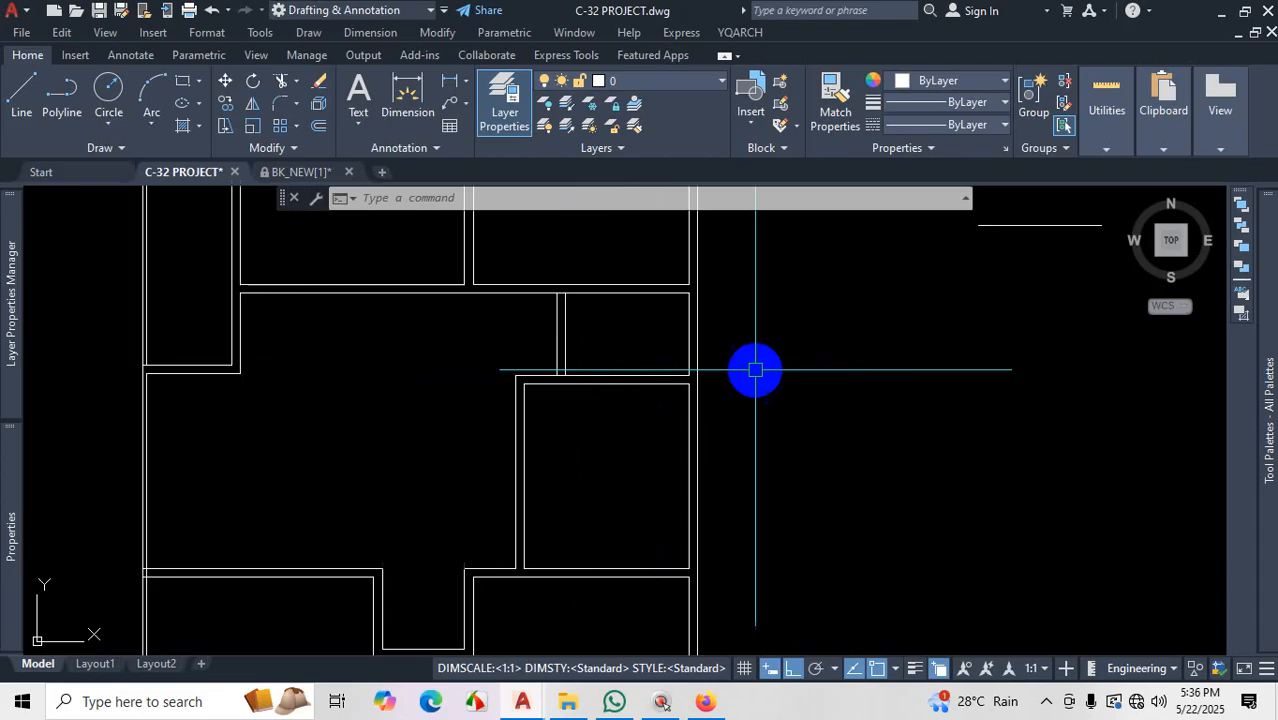
{"action": "scroll", "coordinate": [587, 383], "scroll_direction": "up", "scroll_amount": 4}
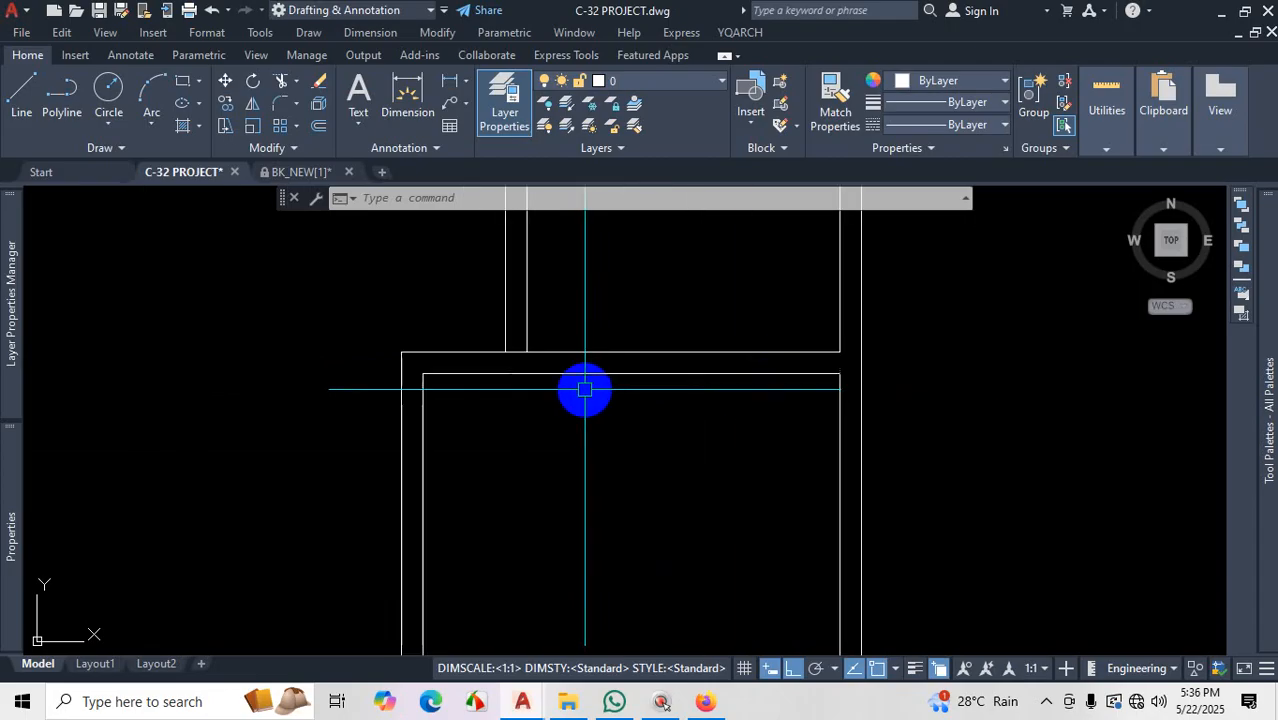
{"action": "left_click", "coordinate": [1046, 708]}
{"action": "left_click", "coordinate": [1012, 666]}
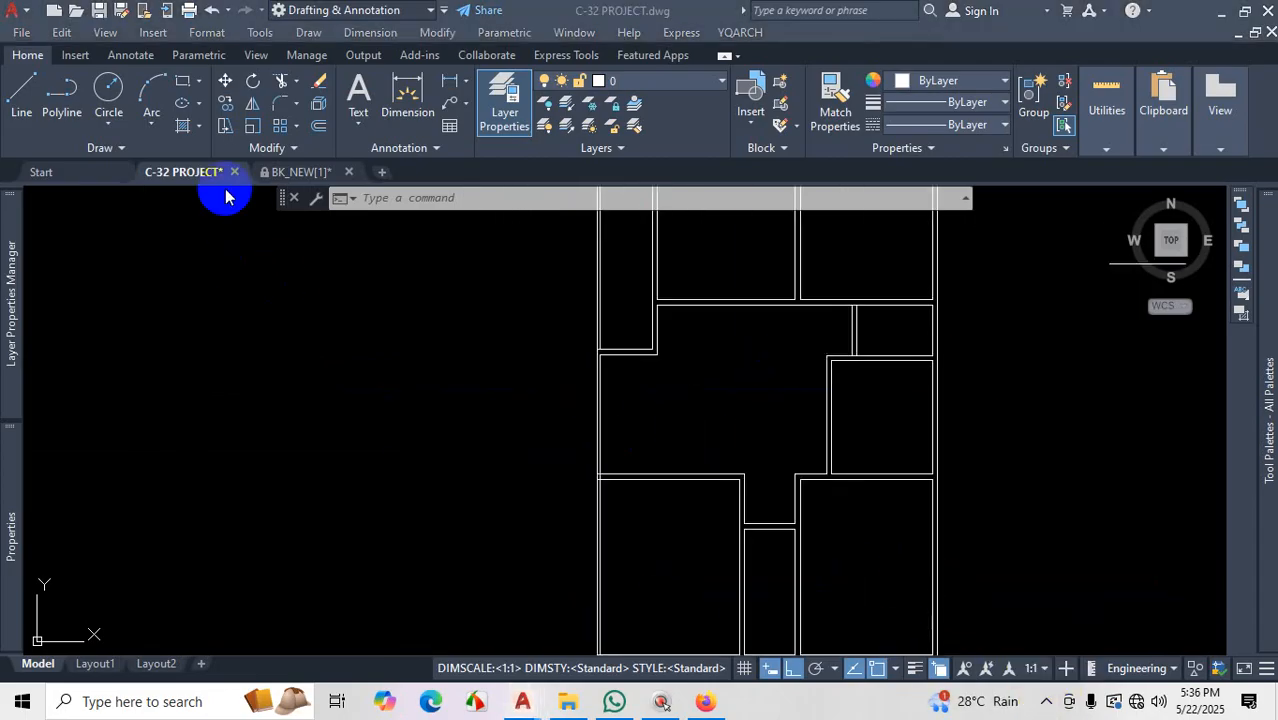
{"action": "left_click", "coordinate": [293, 149]}
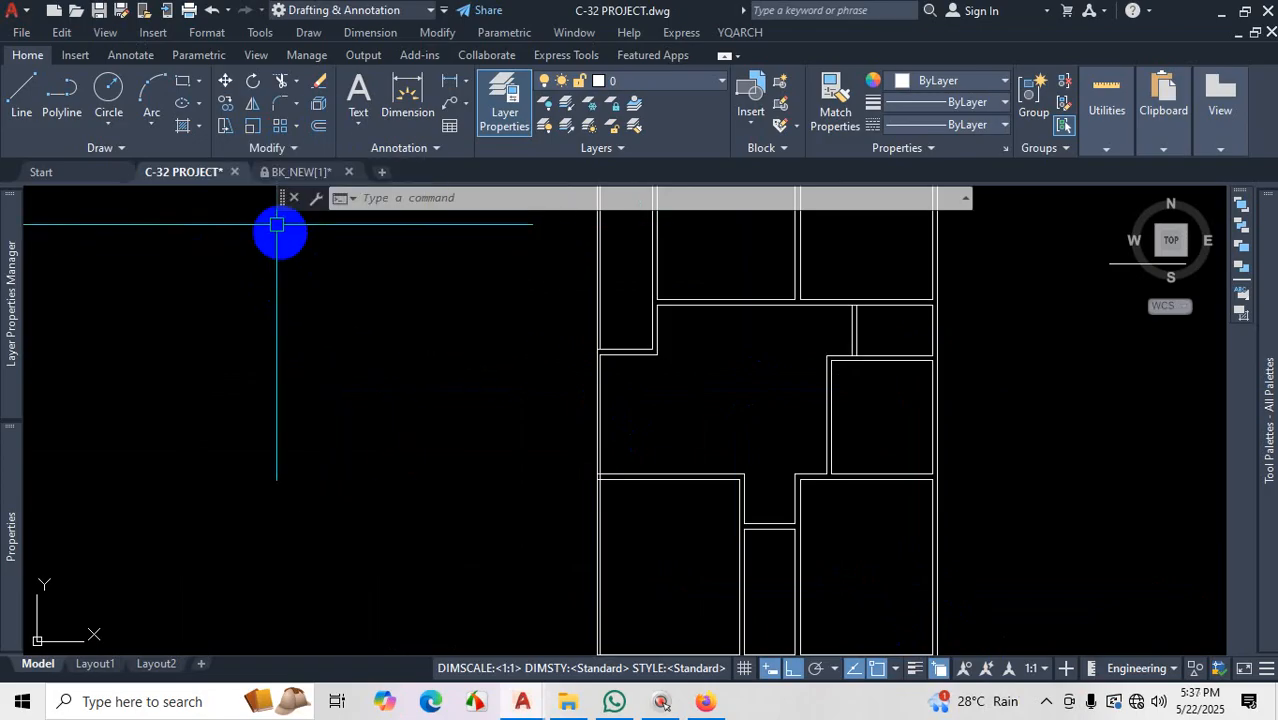
{"action": "right_click", "coordinate": [275, 151]}
{"action": "left_click", "coordinate": [256, 150]}
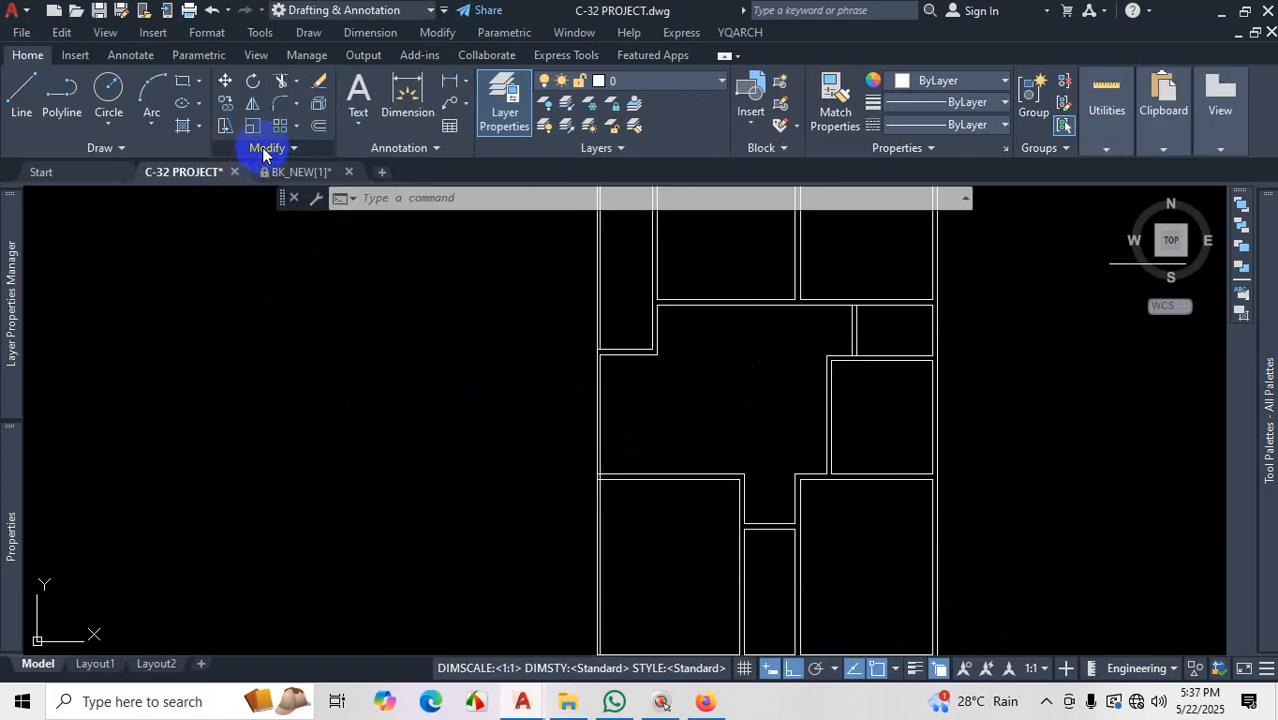
{"action": "left_click", "coordinate": [298, 150]}
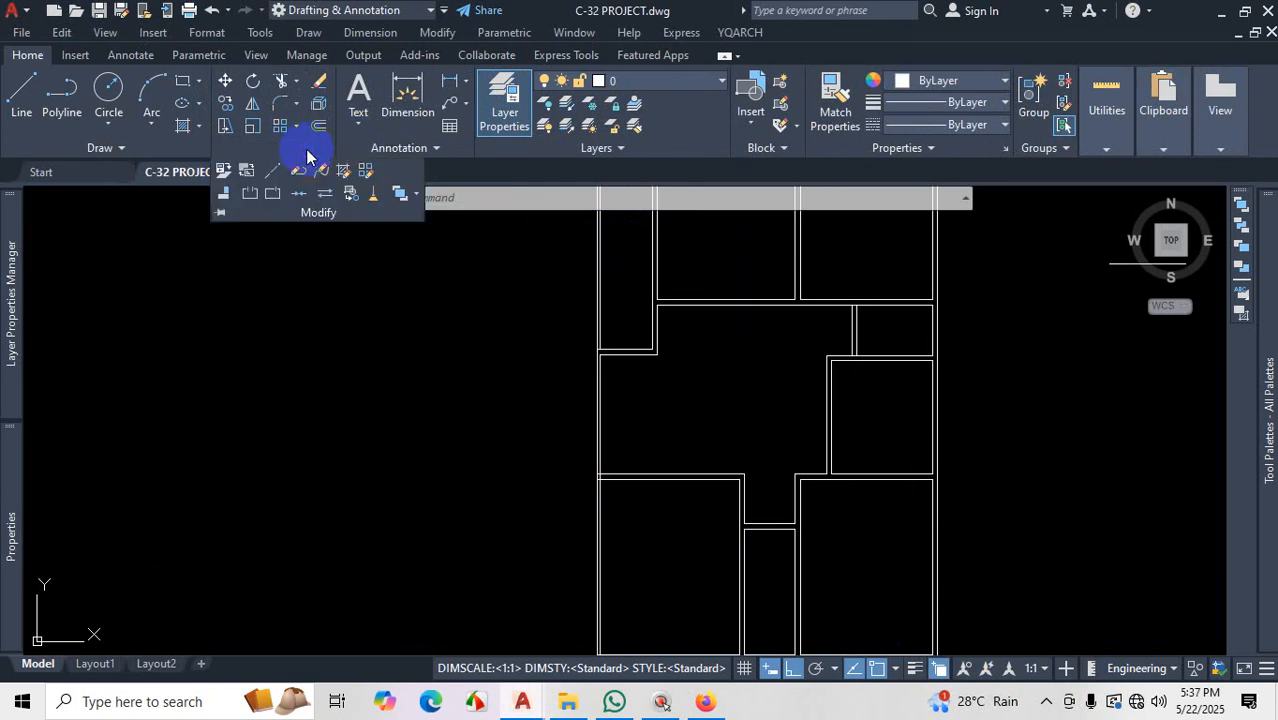
{"action": "left_click", "coordinate": [220, 214]}
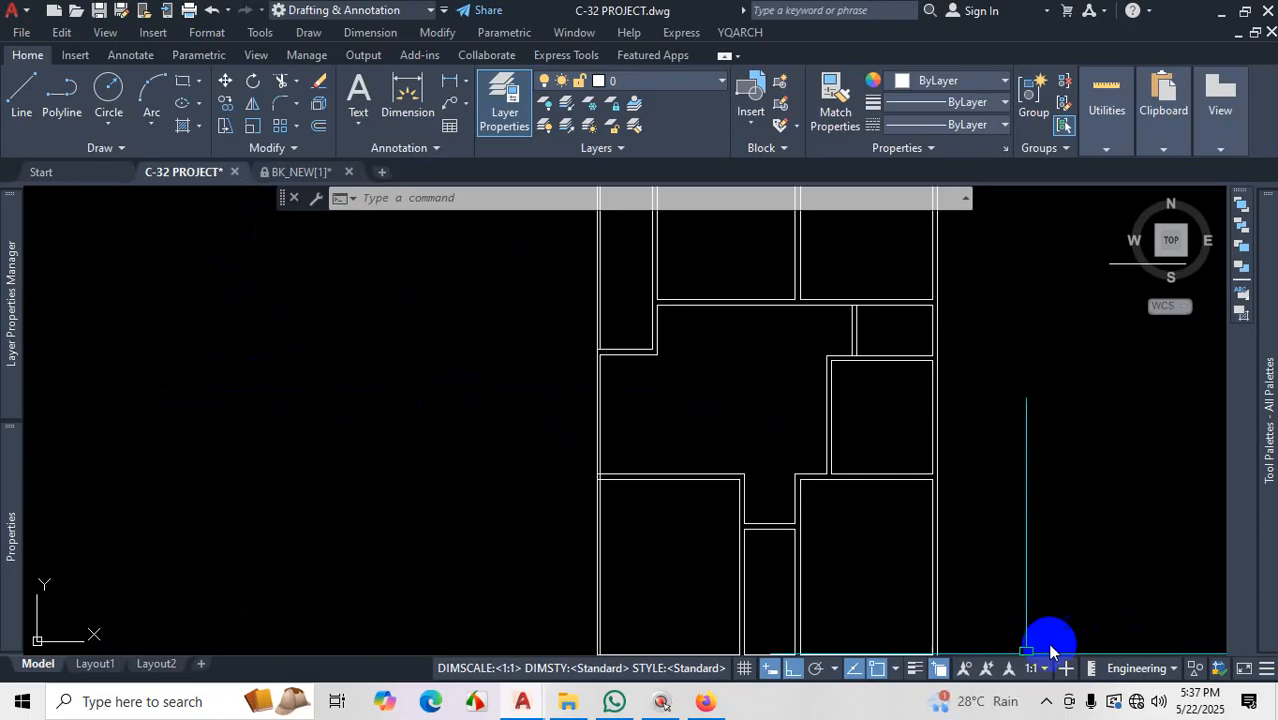
{"action": "left_click", "coordinate": [1046, 701]}
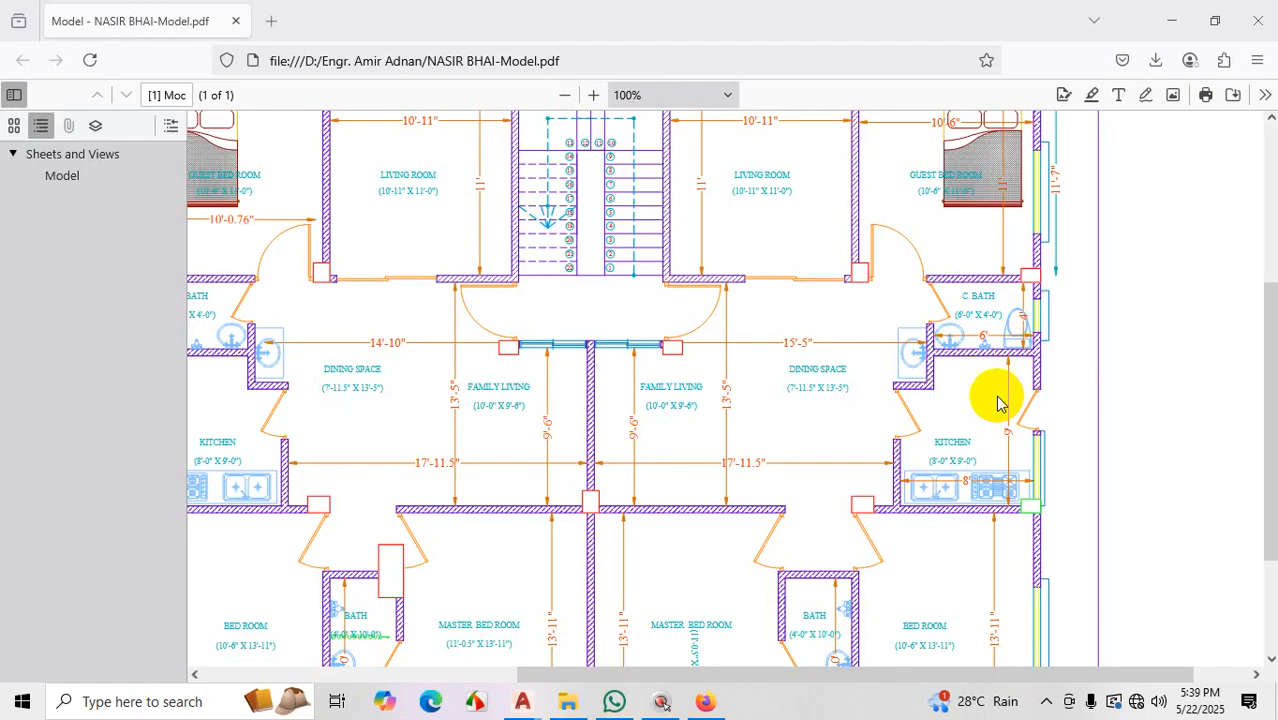
Examine the wall layout between the C. Bath and the kitchen in the NASIR BHAI-Model.pdf reference plan
{"action": "key", "text": "ctrl+1"}
{"action": "left_click", "coordinate": [965, 350]}
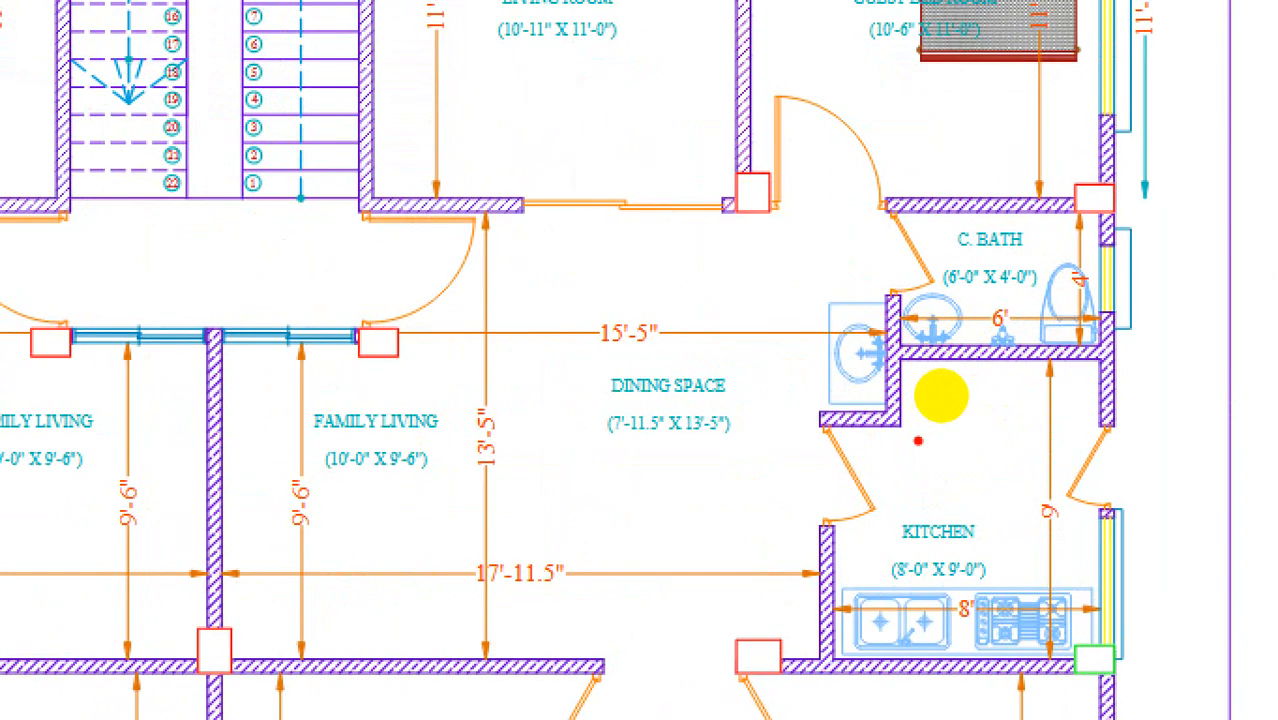
{"action": "left_click", "coordinate": [968, 375]}
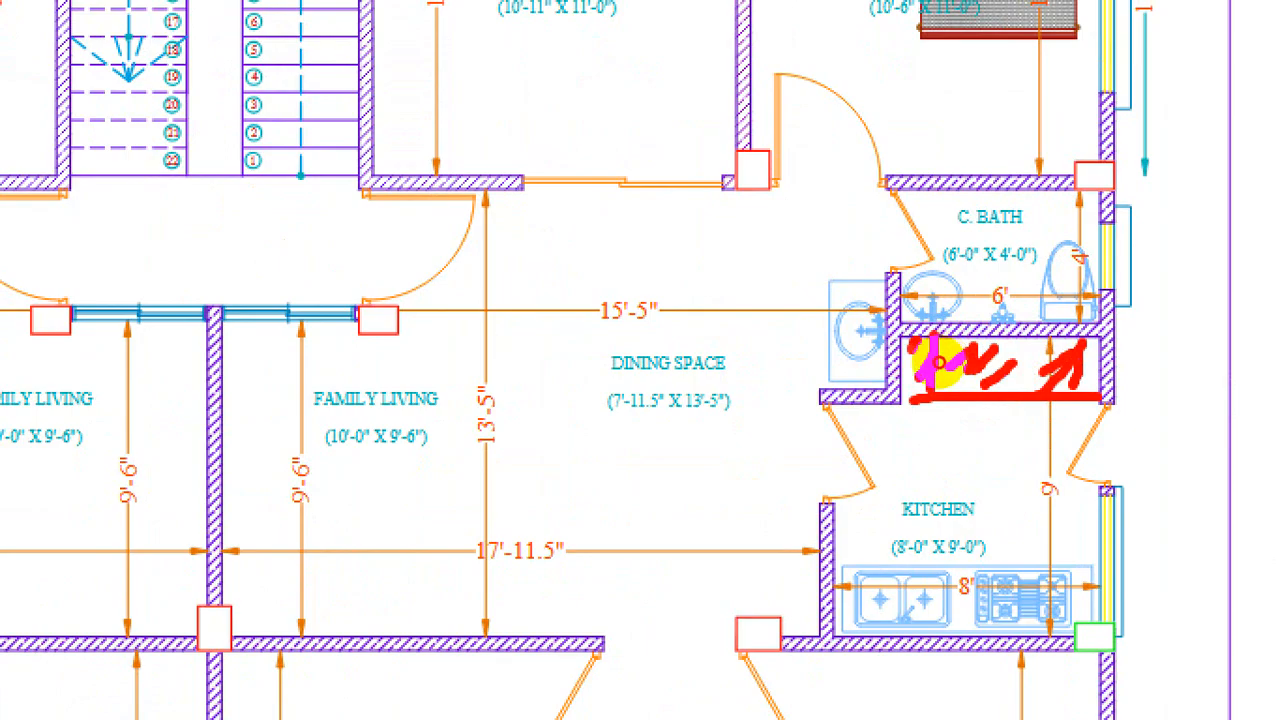
{"action": "mouse_move", "coordinate": [890, 636]}
{"action": "left_mouse_down"}
{"action": "mouse_move", "coordinate": [864, 491]}
{"action": "mouse_move", "coordinate": [867, 405]}
{"action": "left_mouse_up"}
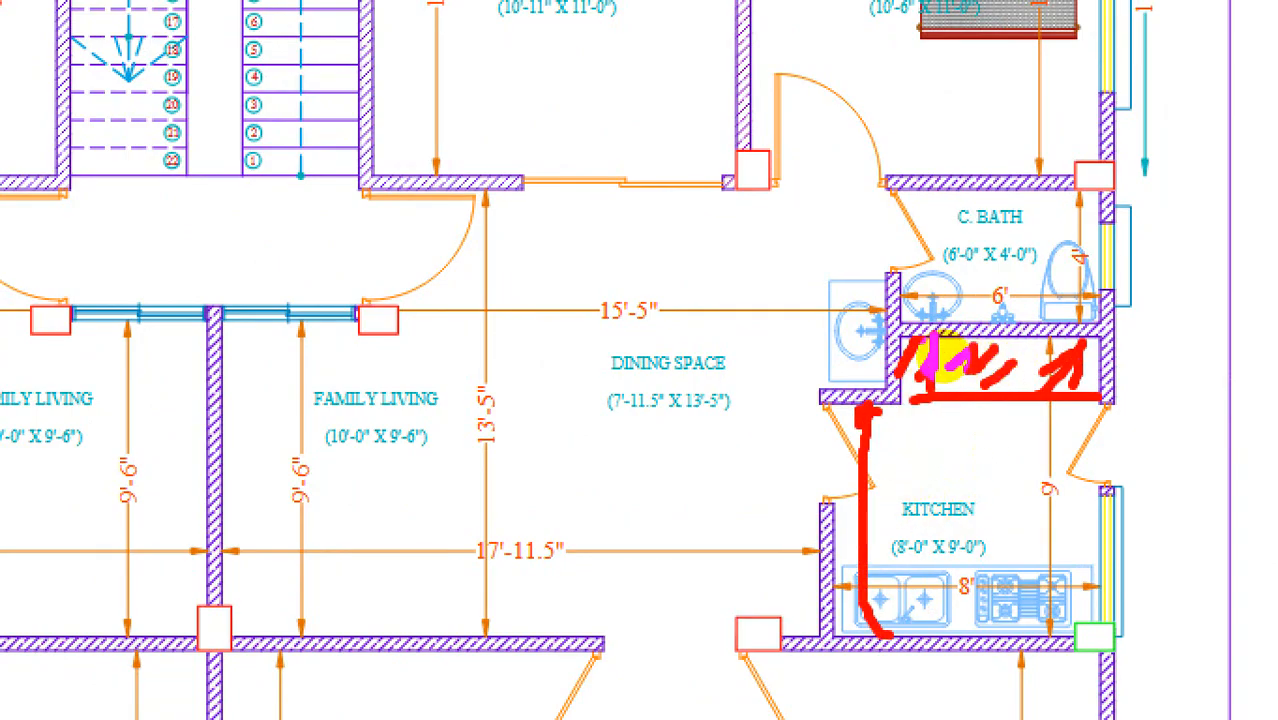
{"action": "left_click", "coordinate": [959, 384]}
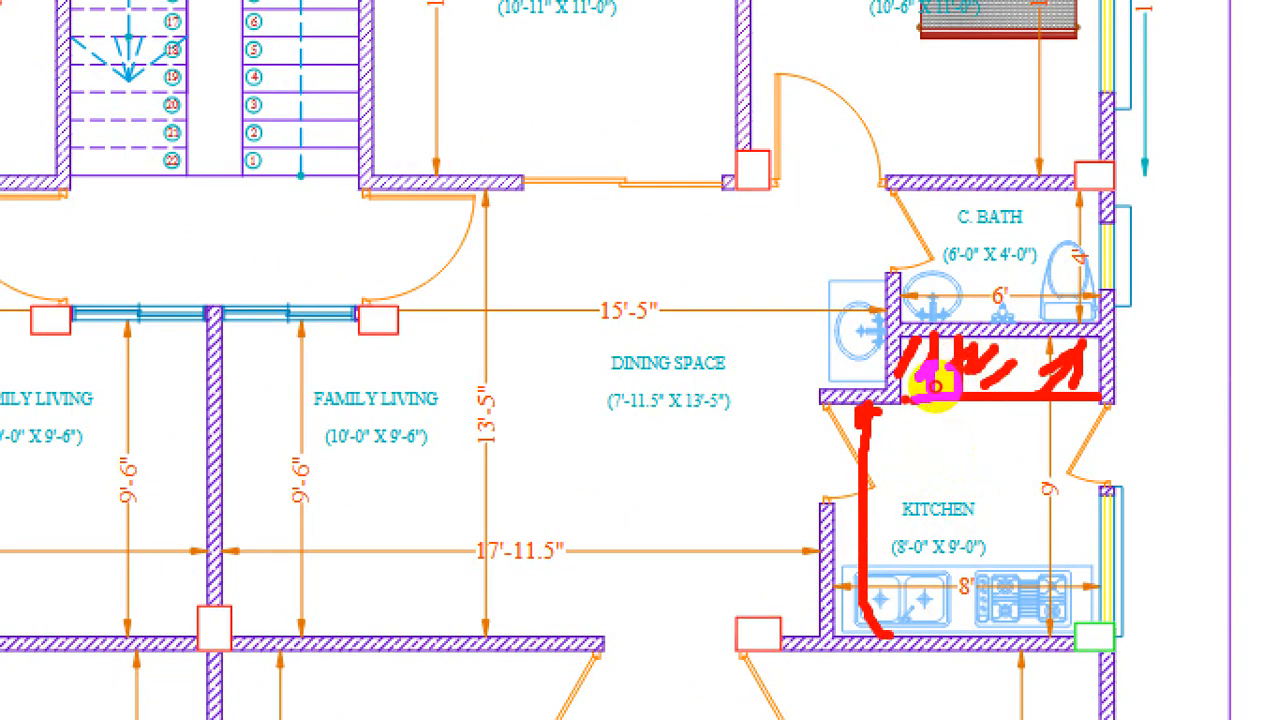
{"action": "left_click_drag", "start_coordinate": [932, 384], "coordinate": [1156, 404]}
{"action": "mouse_move", "coordinate": [940, 380]}
{"action": "left_mouse_down"}
{"action": "mouse_move", "coordinate": [1004, 366]}
{"action": "mouse_move", "coordinate": [928, 385]}
{"action": "left_mouse_up"}
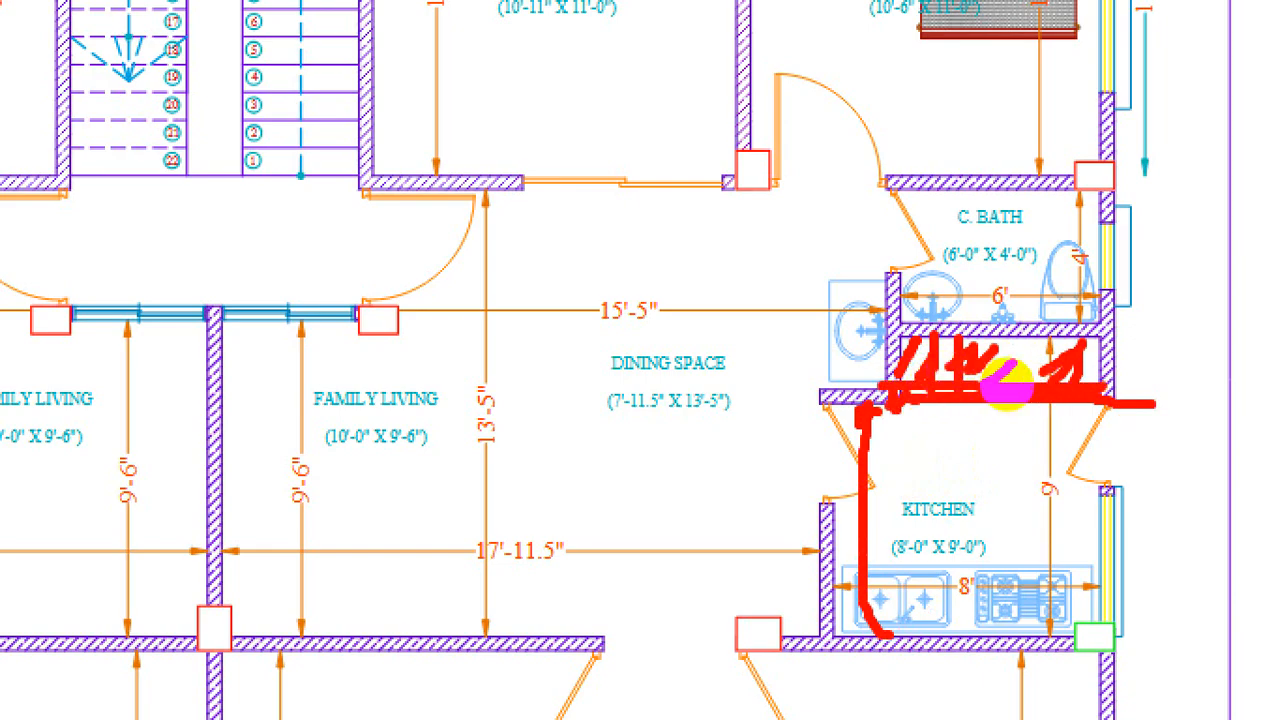
{"action": "key", "text": "Escape"}
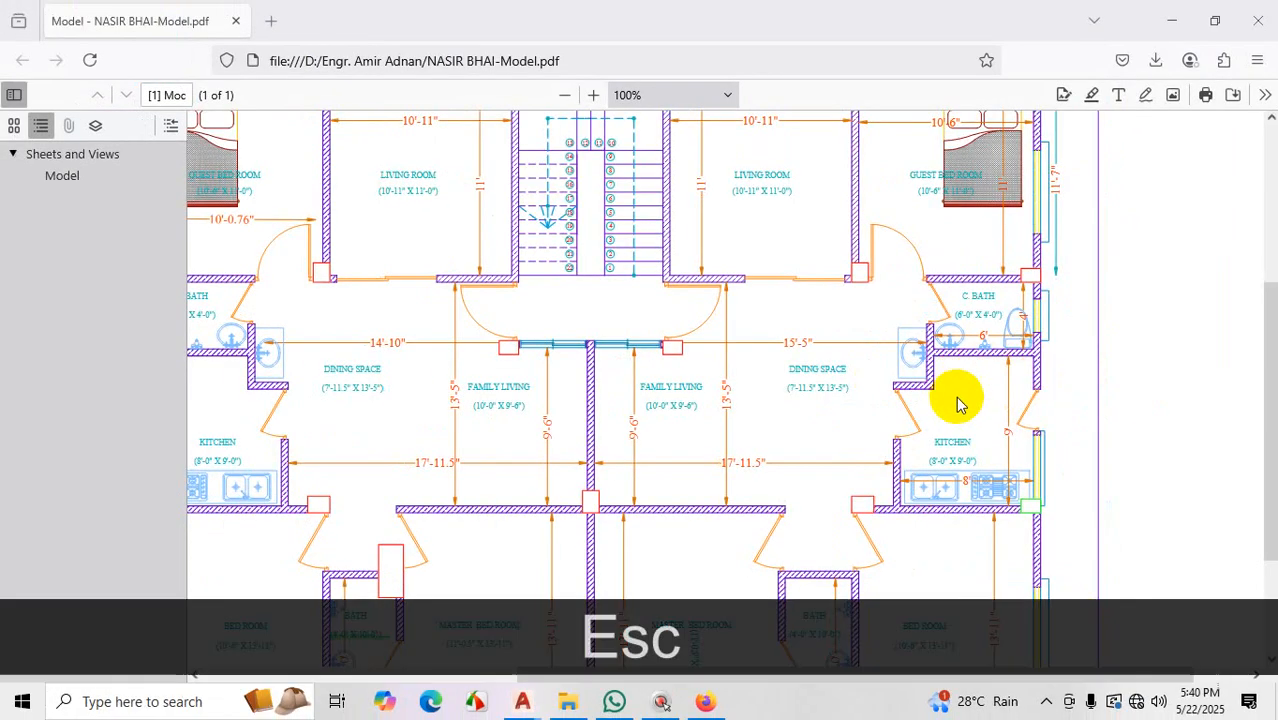
Switch to C-32 PROJECT.dwg in AutoCAD and offset the kitchen's inner top wall line 18 inches down into the room
{"action": "mouse_move", "coordinate": [522, 701]}
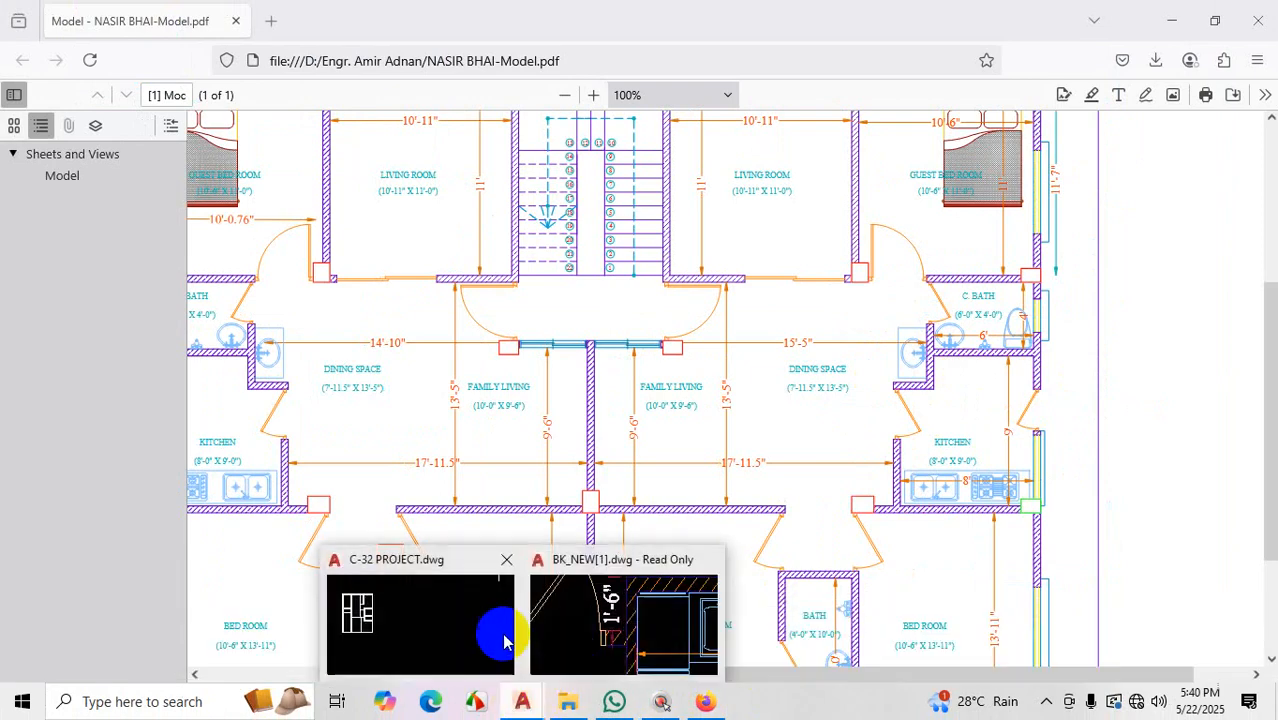
{"action": "left_click", "coordinate": [471, 632]}
{"action": "scroll", "coordinate": [802, 300], "scroll_direction": "up", "scroll_amount": 5}
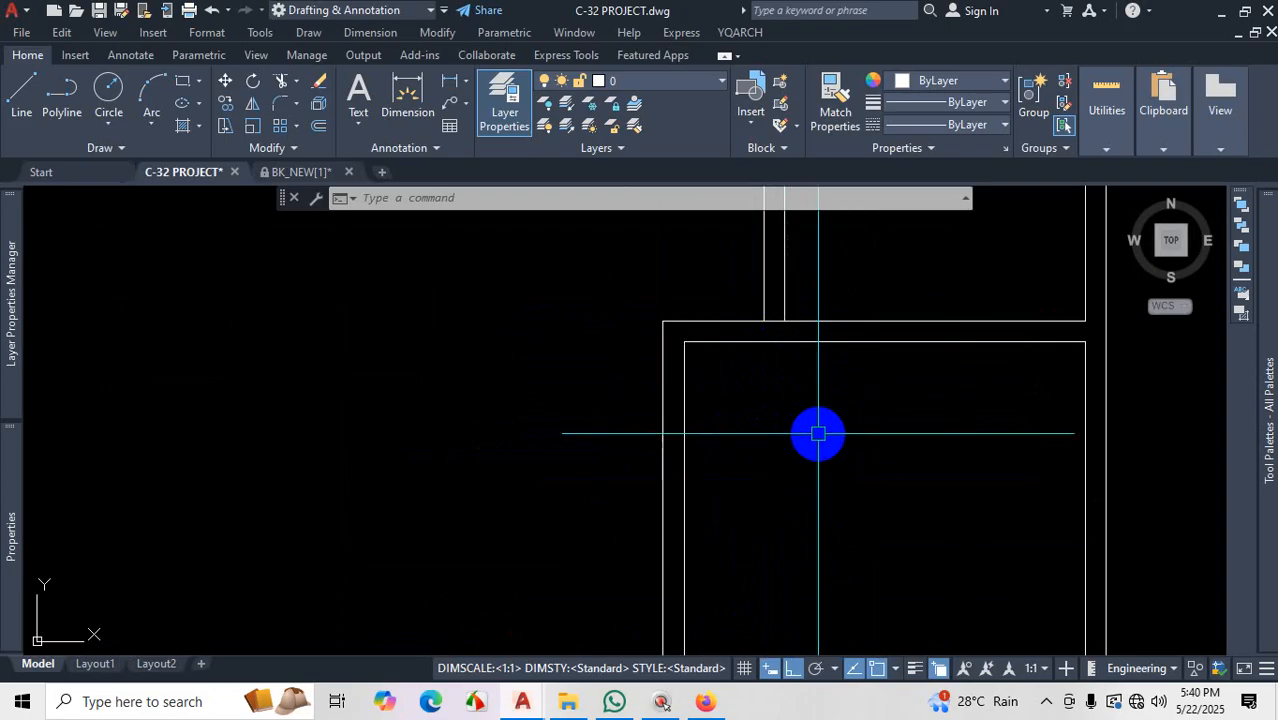
{"action": "type", "text": "o"}
{"action": "key", "text": "Return"}
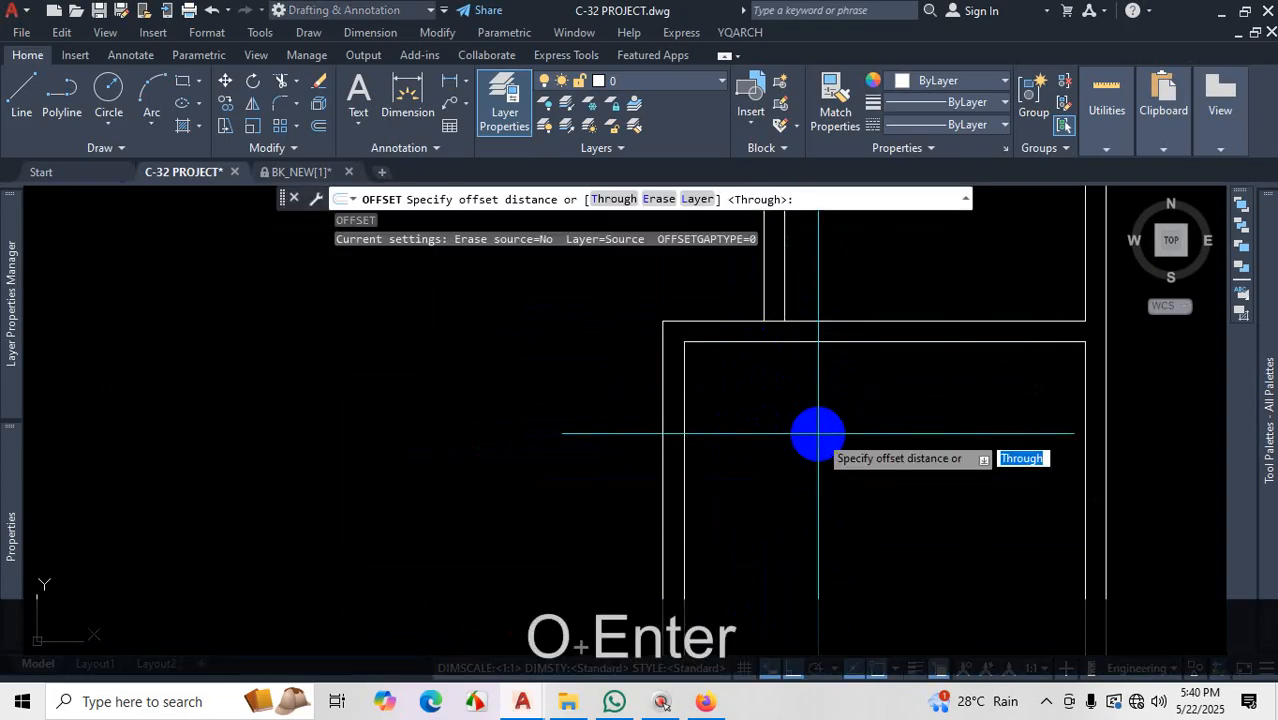
{"action": "type", "text": "18"}
{"action": "key", "text": "Return"}
{"action": "left_click", "coordinate": [866, 342]}
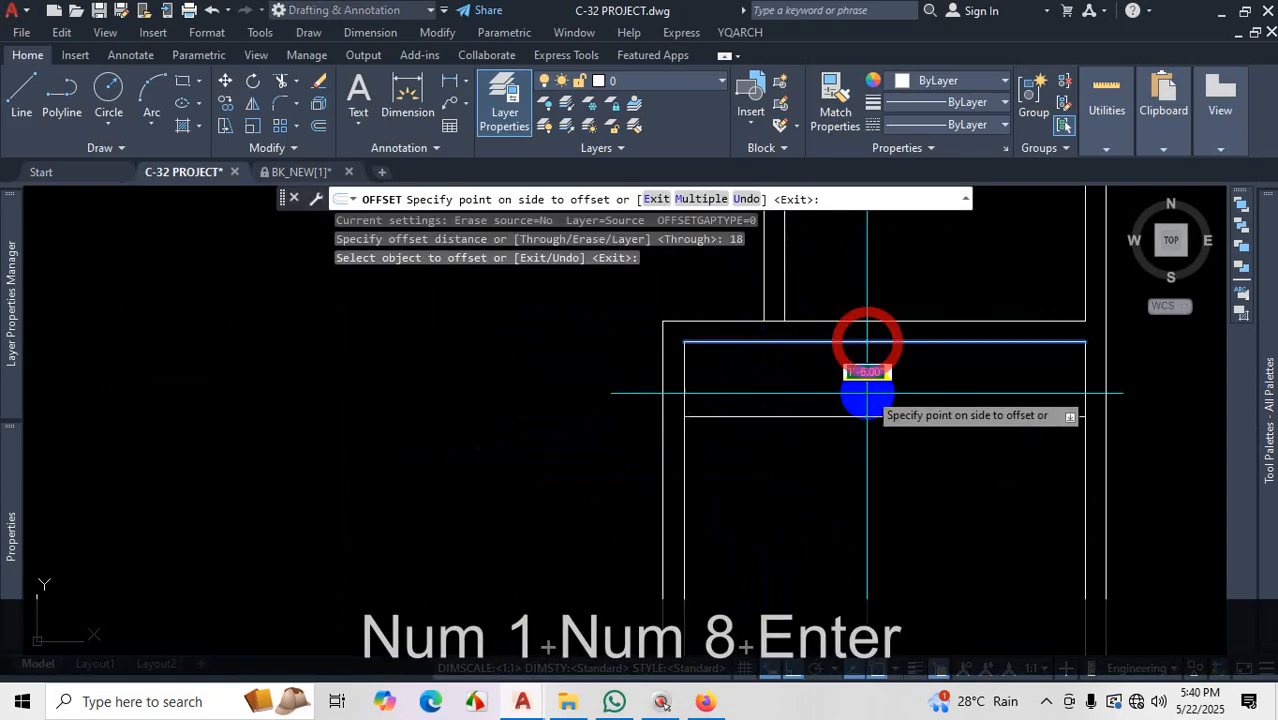
{"action": "left_click", "coordinate": [866, 392]}
Offset the new horizontal line in the kitchen another 5 inches downward to give the wall its thickness, and end the Offset command
{"action": "left_click", "coordinate": [858, 416]}
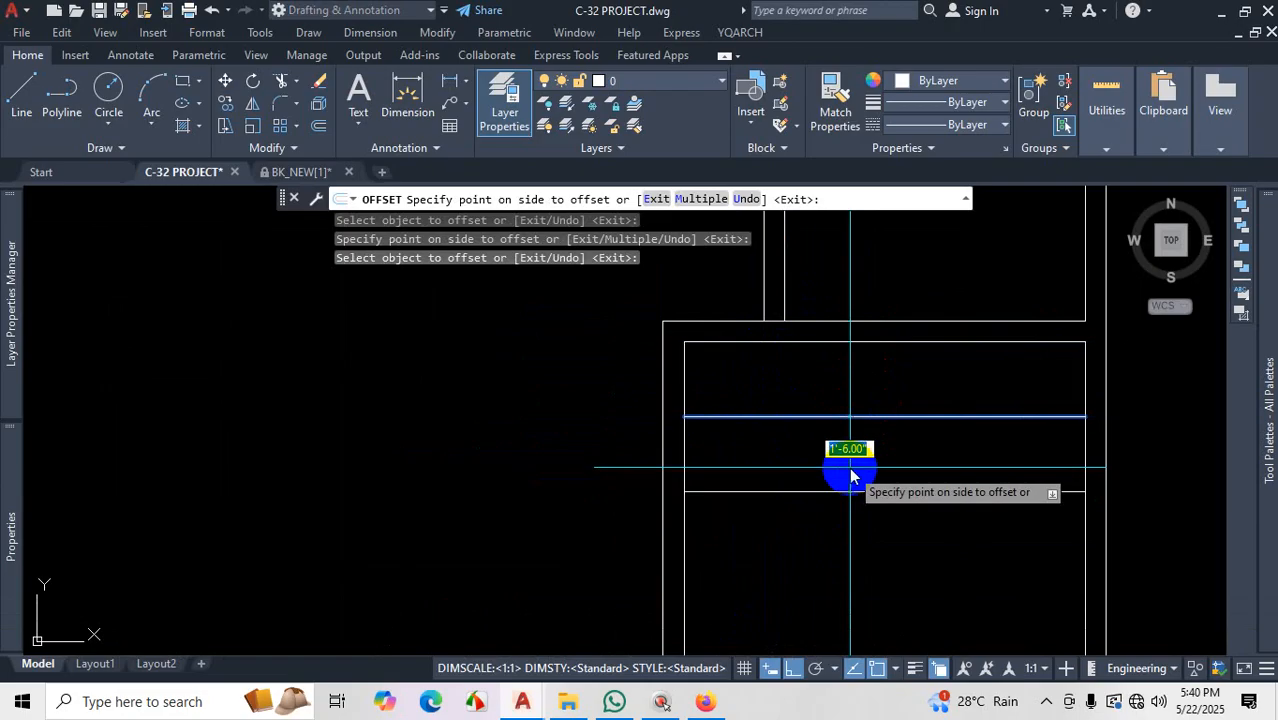
{"action": "type", "text": "5"}
{"action": "key", "text": "Return"}
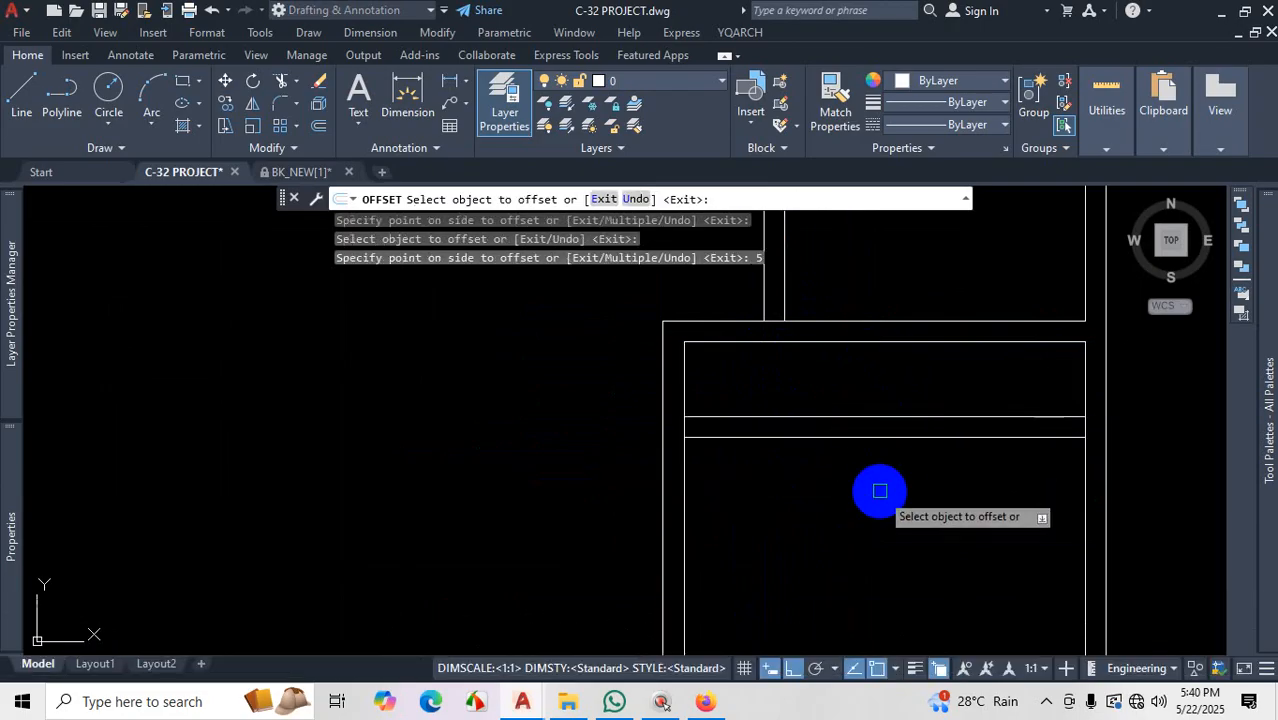
{"action": "key", "text": "Escape"}
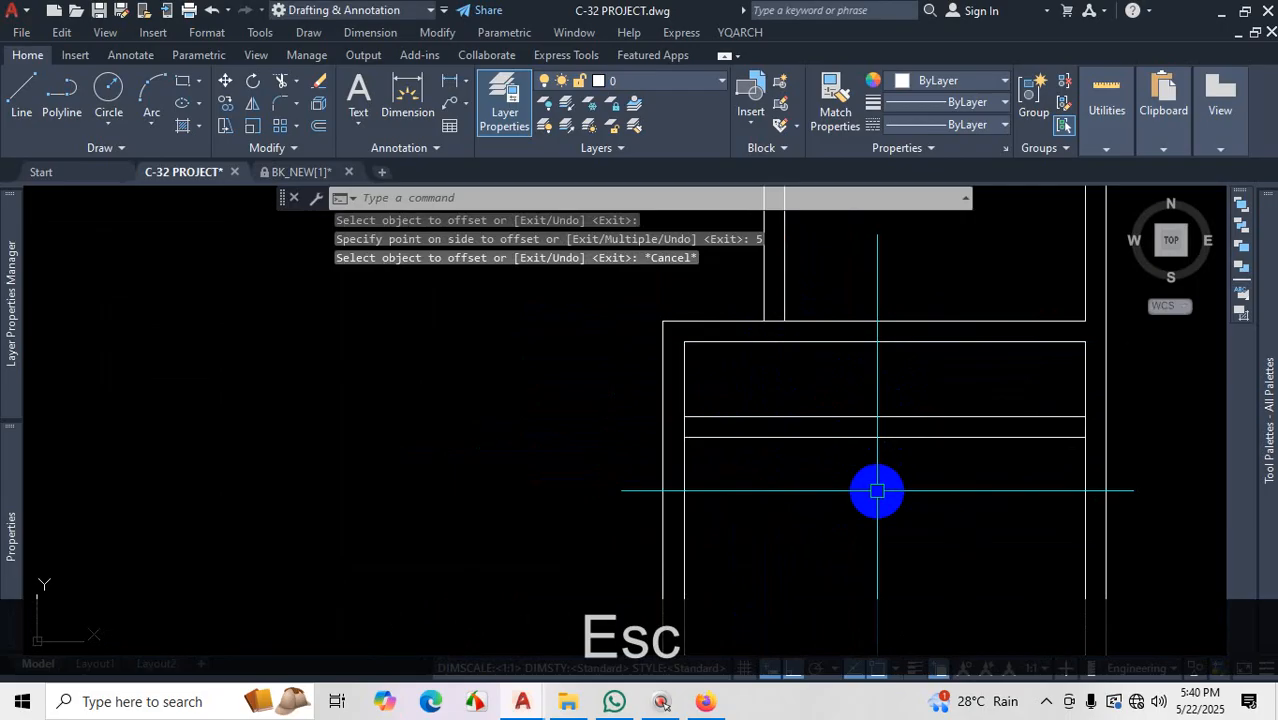
Fillet the small bath's two left wall lines to the two offset kitchen lines with sharp corners
{"action": "type", "text": "f"}
{"action": "key", "text": "Return"}
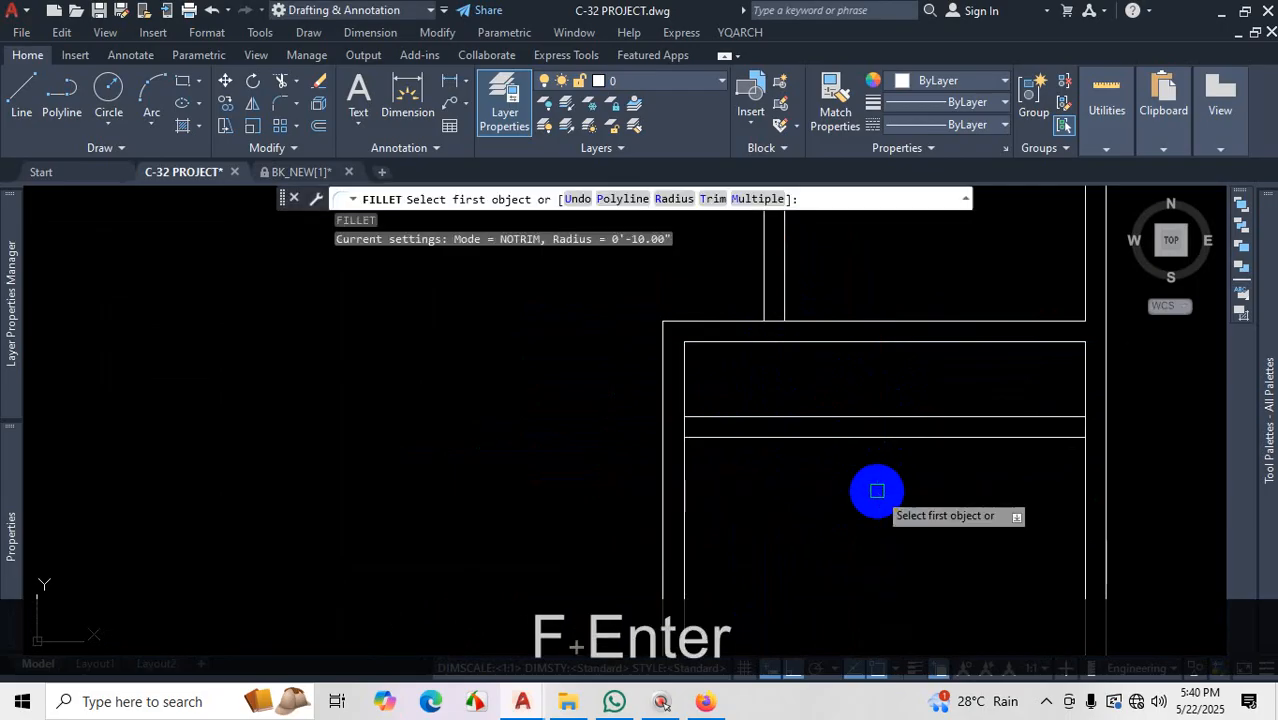
{"action": "left_click", "coordinate": [786, 278]}
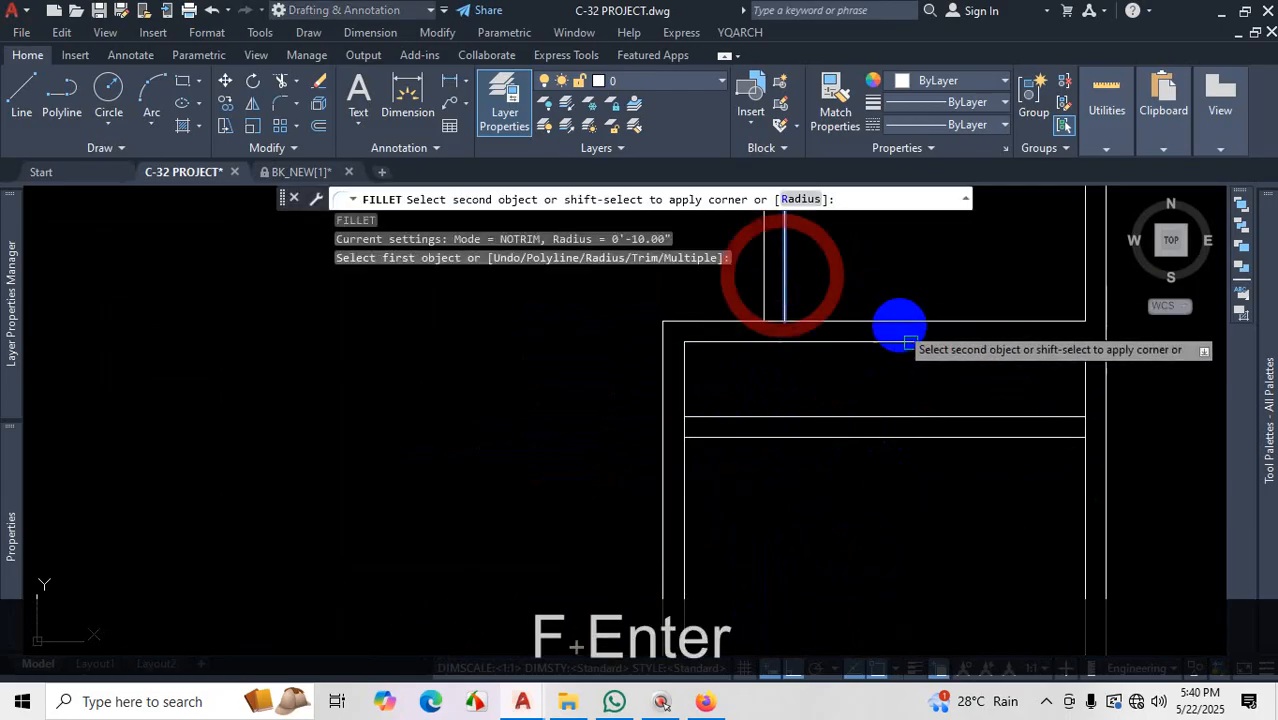
{"action": "left_click", "coordinate": [720, 438], "text": "shift"}
{"action": "key", "text": "space"}
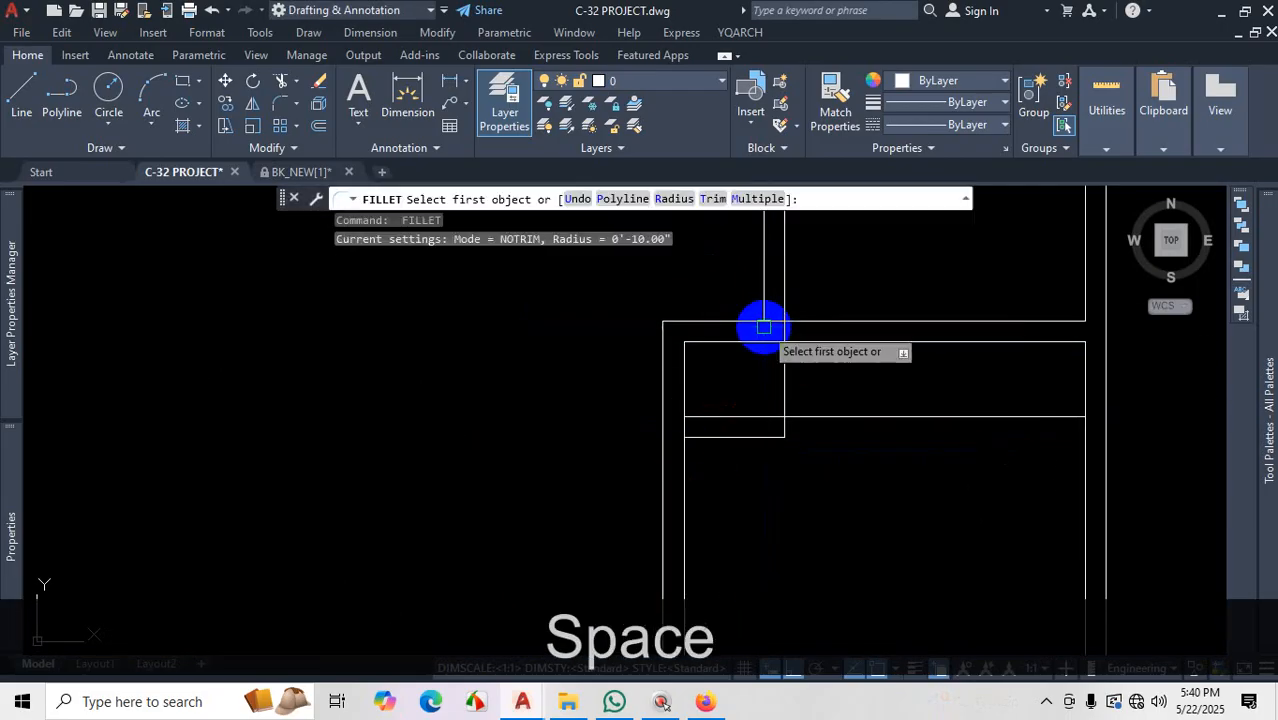
{"action": "left_click", "coordinate": [763, 327]}
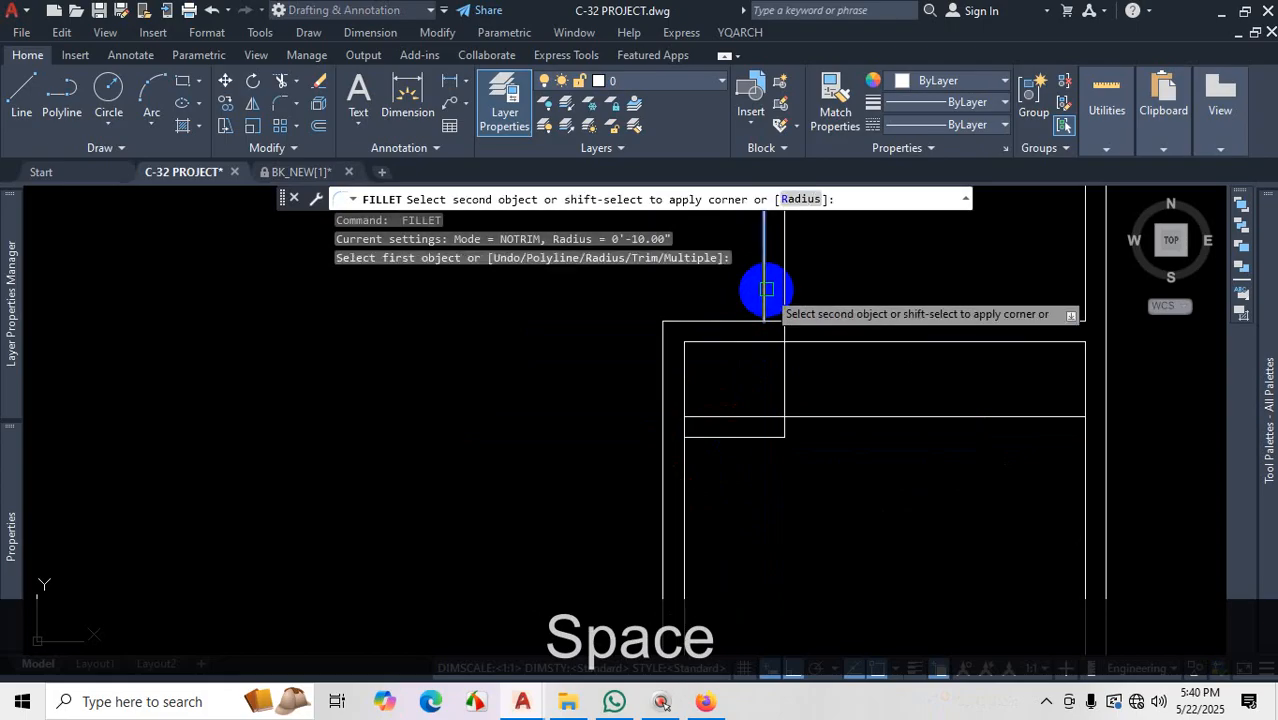
{"action": "left_click", "coordinate": [712, 417], "text": "shift"}
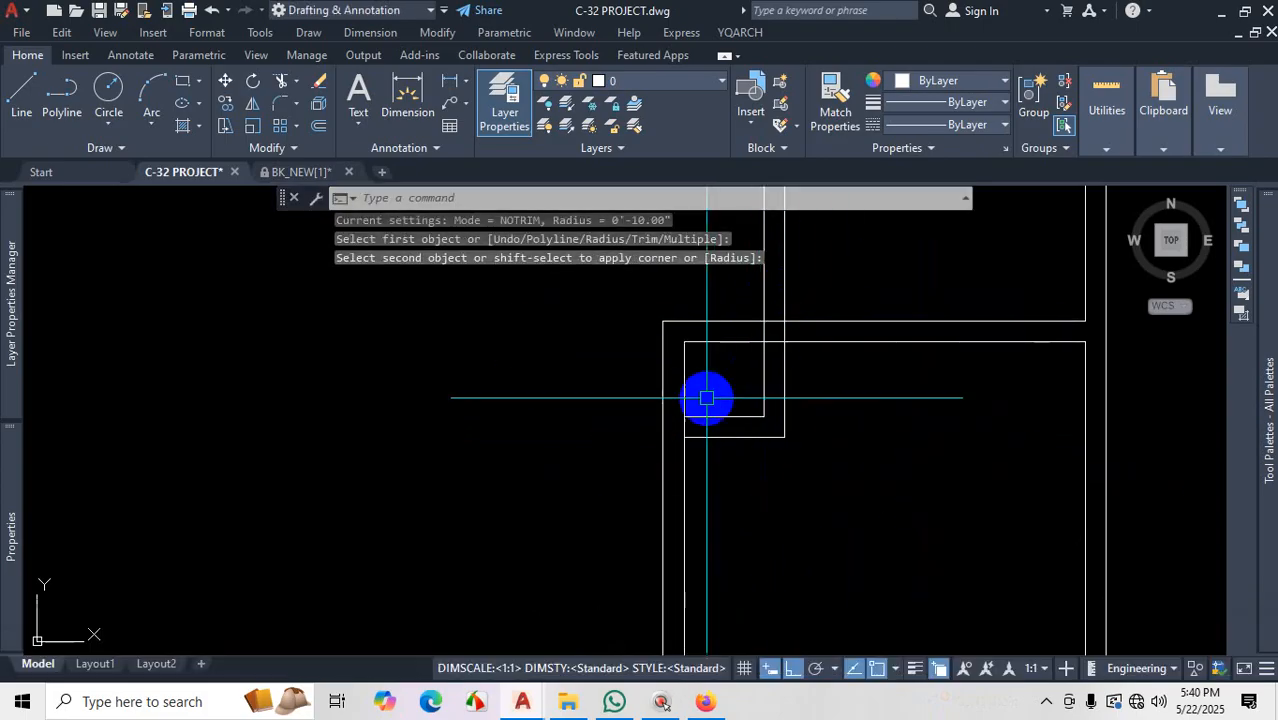
Using Fillet's Multiple option, join the step's two horizontal lines to the kitchen's two left wall lines with sharp corners
{"action": "scroll", "coordinate": [723, 373], "scroll_direction": "down", "scroll_amount": 2}
{"action": "scroll", "coordinate": [767, 432], "scroll_direction": "up", "scroll_amount": 2}
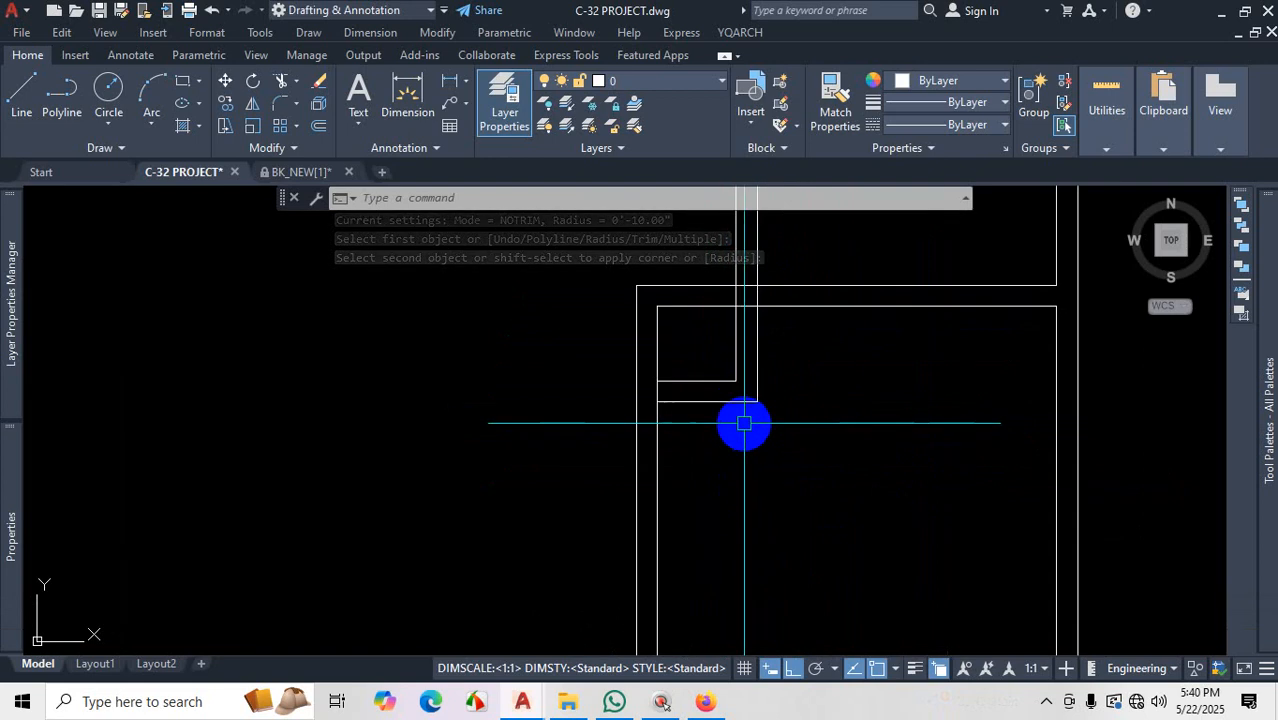
{"action": "type", "text": "f"}
{"action": "key", "text": "Return"}
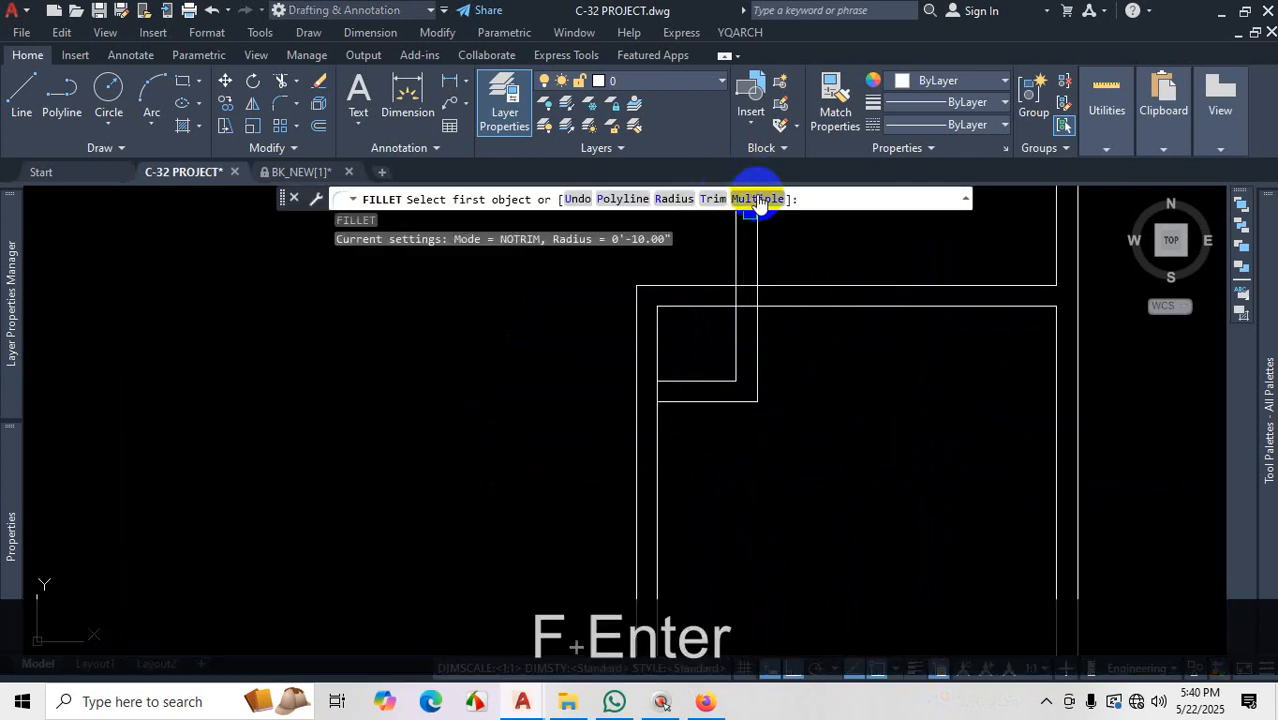
{"action": "left_click", "coordinate": [757, 199]}
{"action": "left_click", "coordinate": [707, 401]}
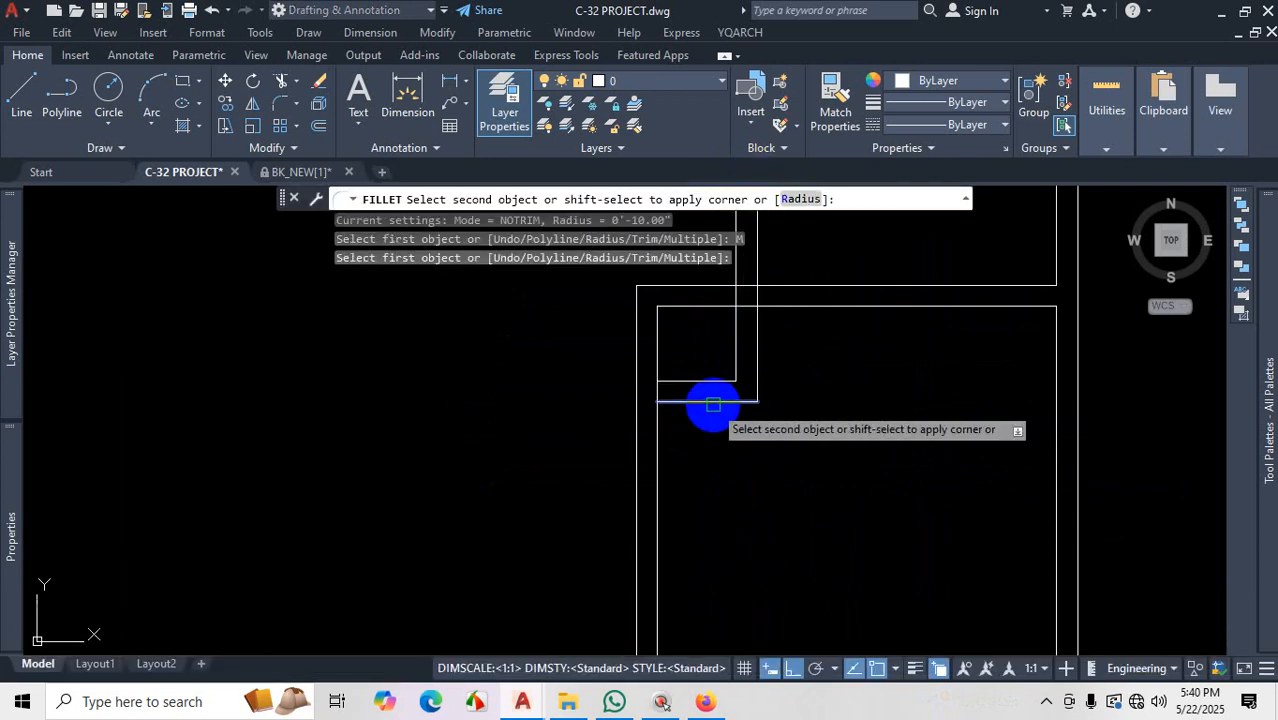
{"action": "left_click", "coordinate": [640, 500], "text": "shift"}
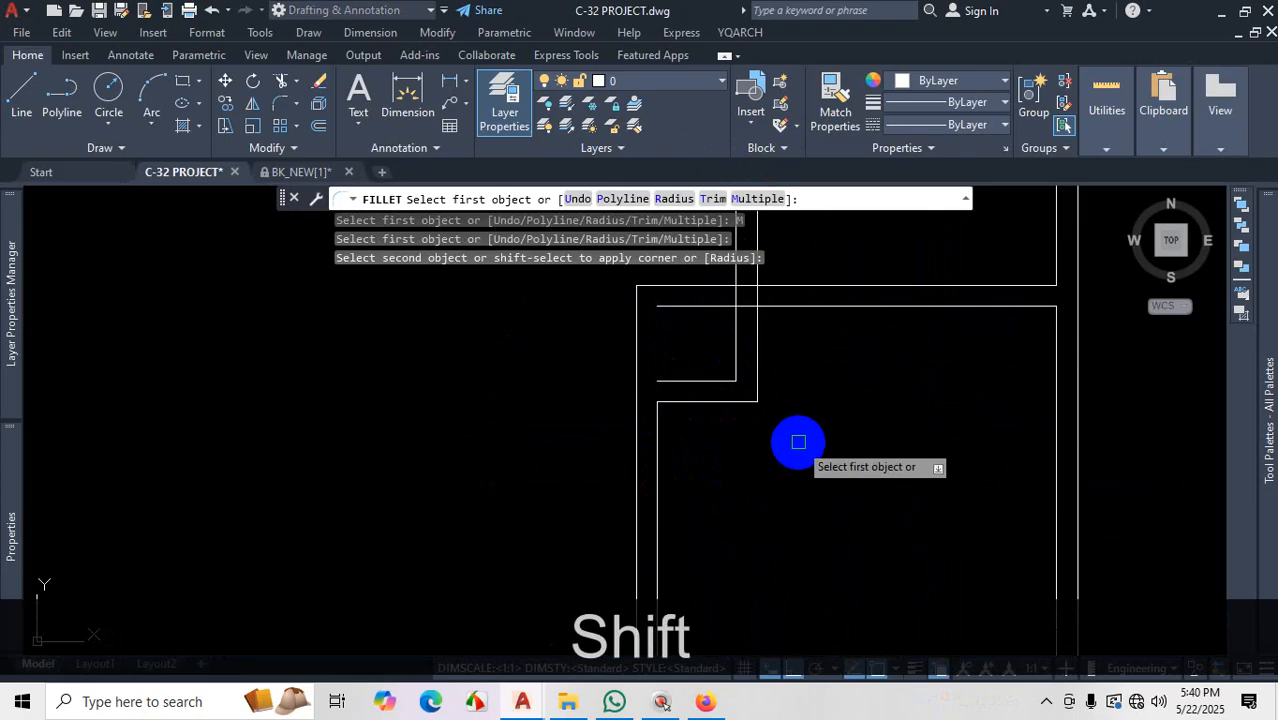
{"action": "left_click", "coordinate": [678, 379]}
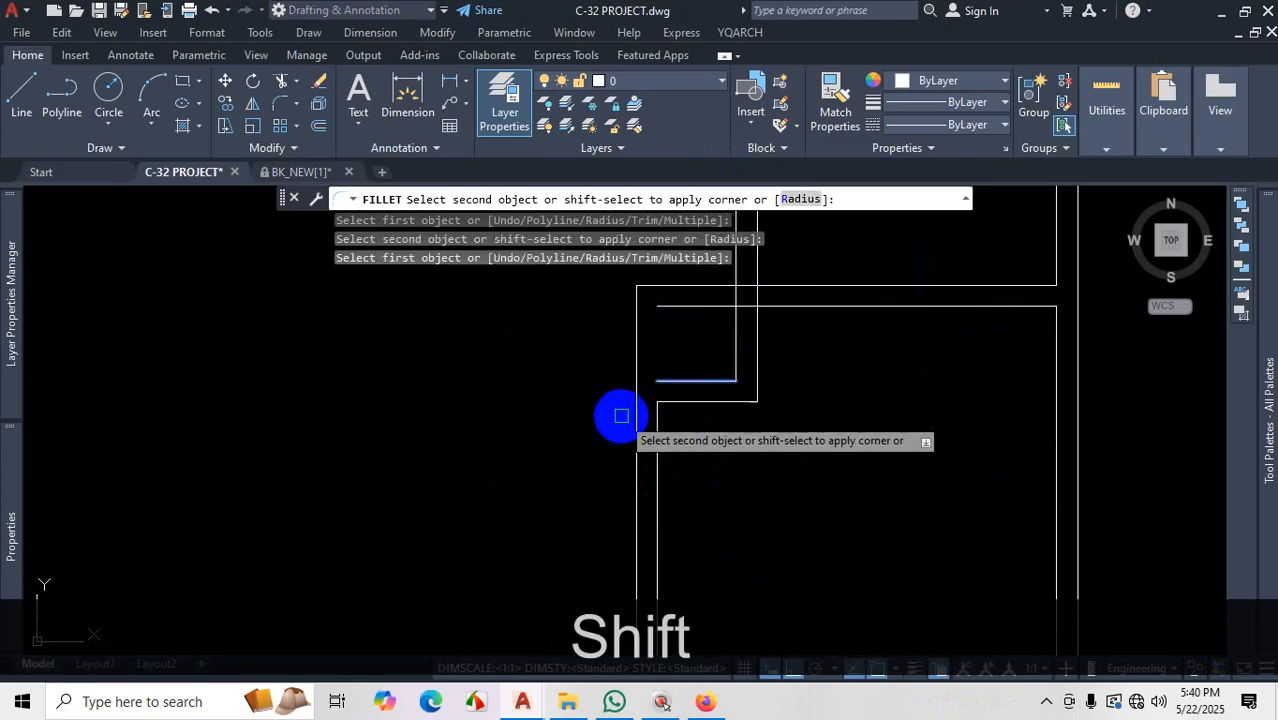
{"action": "left_click", "coordinate": [636, 480], "text": "shift"}
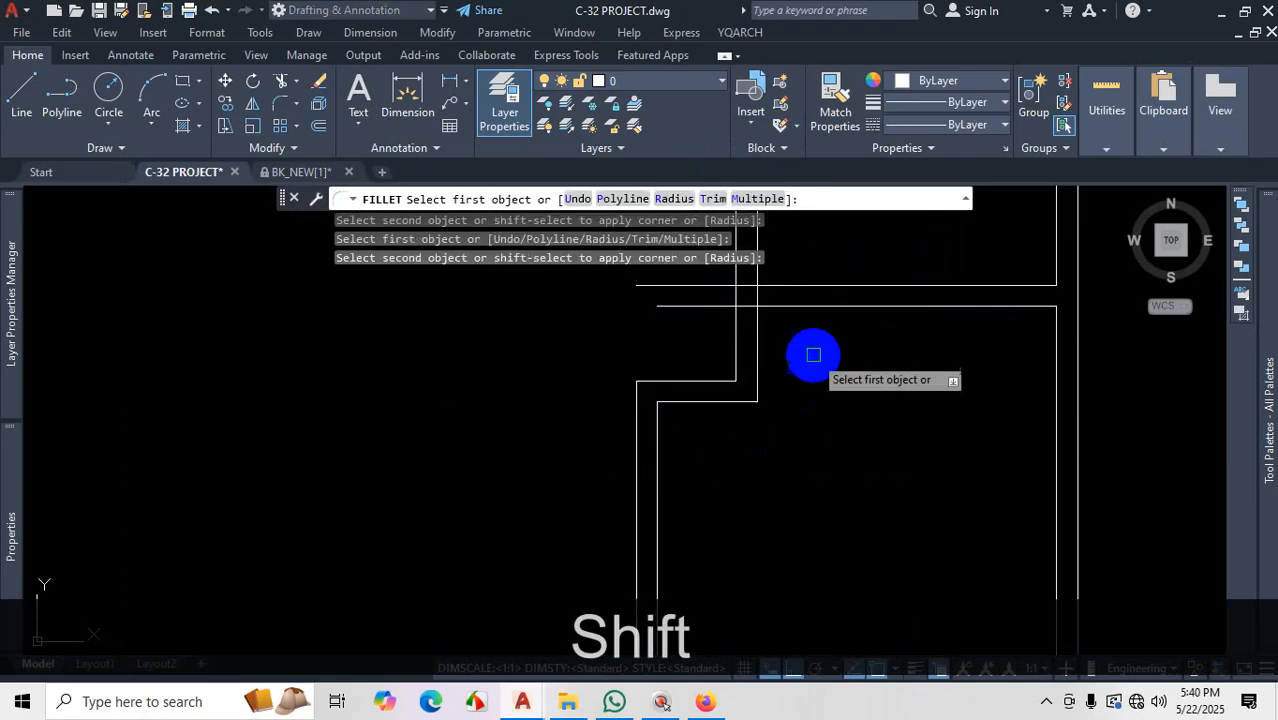
Fillet the small bath's bottom inner wall line to its left inner wall line with a sharp corner, and end the Fillet command
{"action": "scroll", "coordinate": [805, 370], "scroll_direction": "down", "scroll_amount": 3}
{"action": "scroll", "coordinate": [818, 380], "scroll_direction": "up", "scroll_amount": 5}
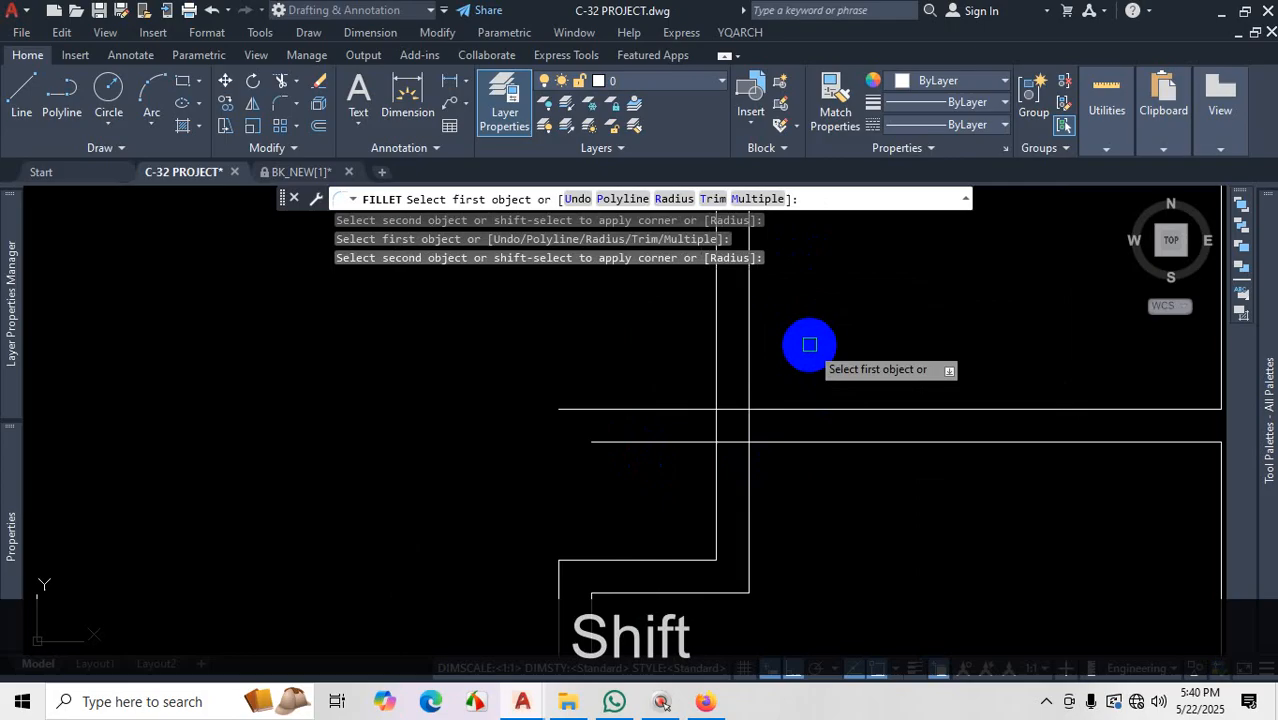
{"action": "left_click", "coordinate": [818, 408]}
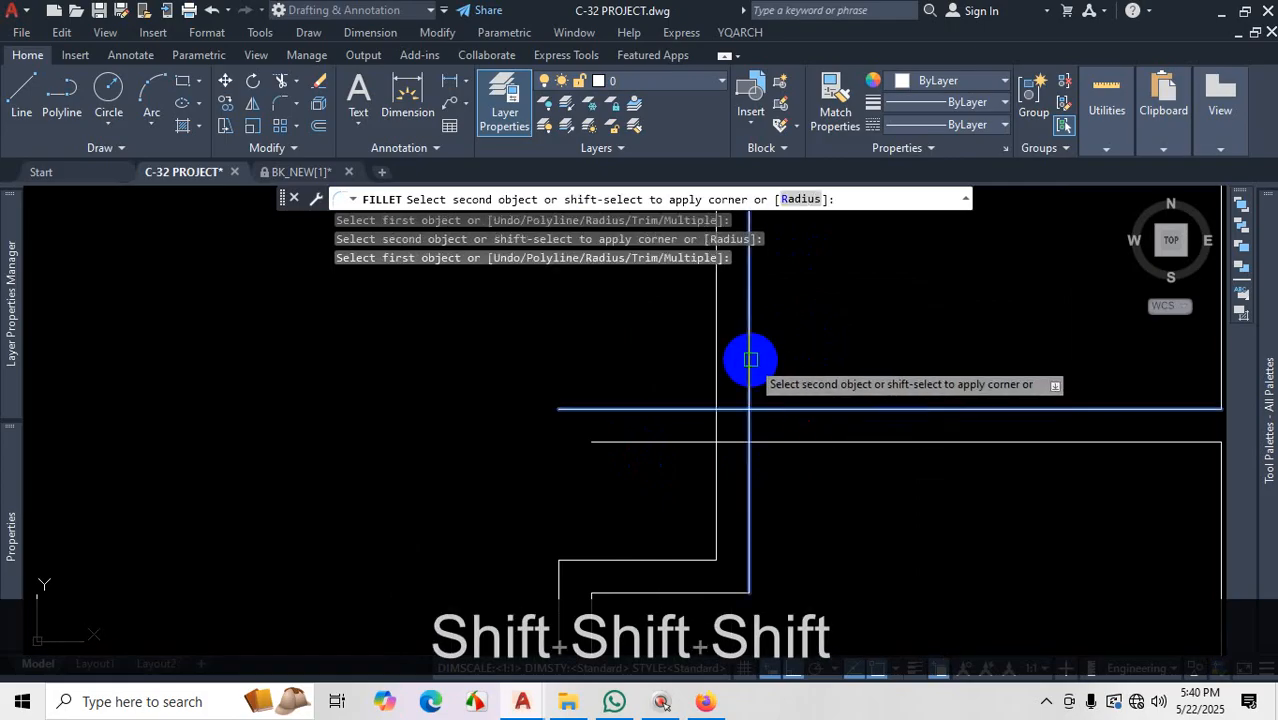
{"action": "left_click", "coordinate": [749, 361], "text": "shift"}
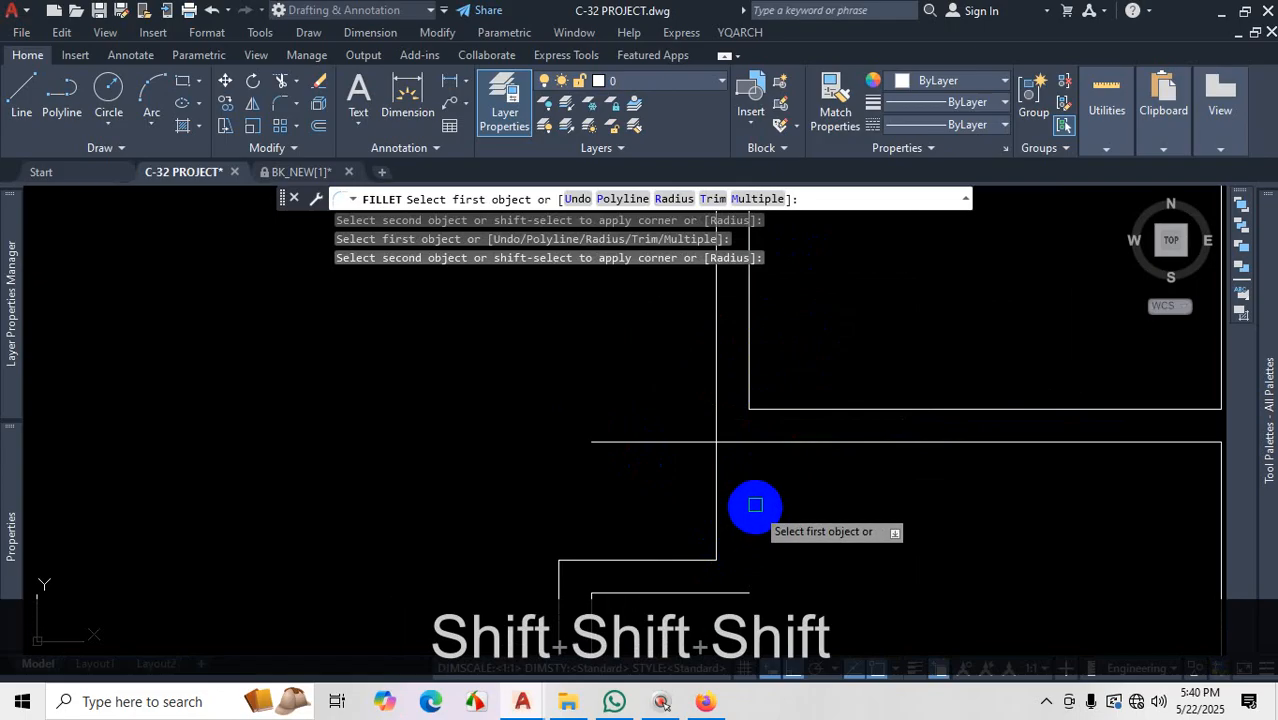
{"action": "scroll", "coordinate": [770, 455], "scroll_direction": "down", "scroll_amount": 3}
{"action": "scroll", "coordinate": [790, 468], "scroll_direction": "up", "scroll_amount": 1}
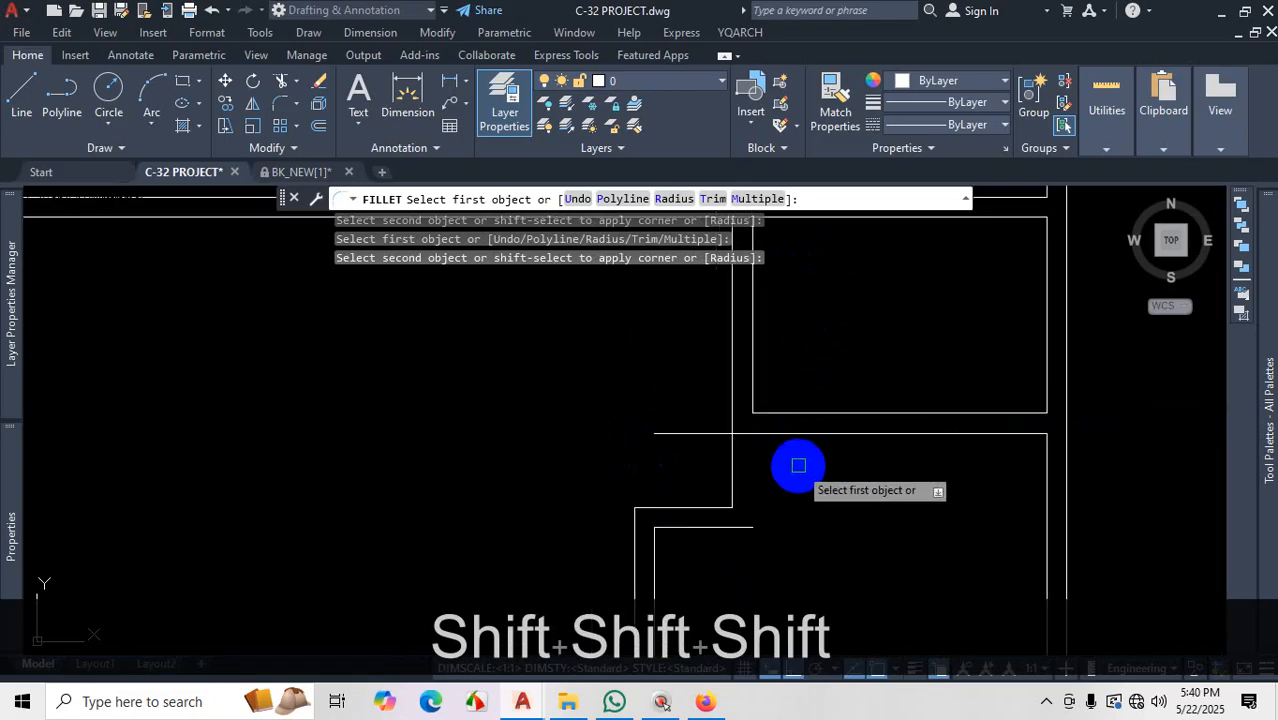
{"action": "key", "text": "Escape"}
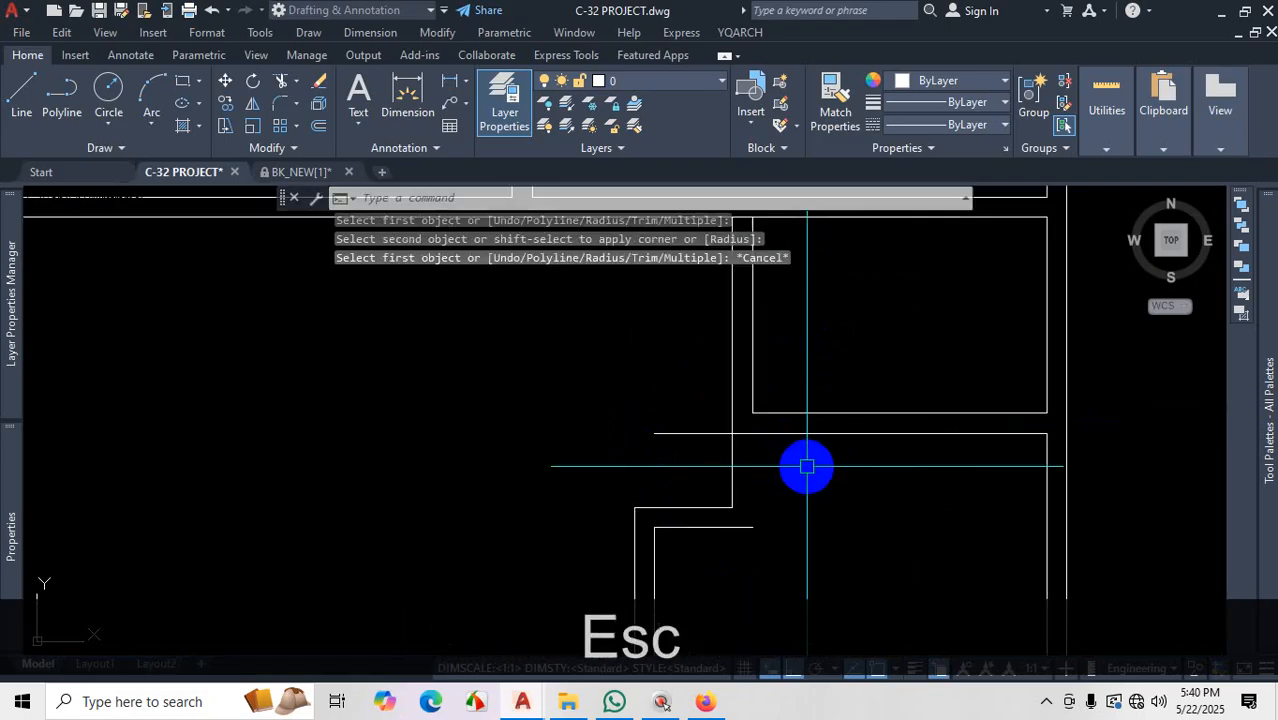
Trim the leftover line ends at the bath-kitchen wall junction and extend the bath's inner left wall line down to the step corner
{"action": "type", "text": "t"}
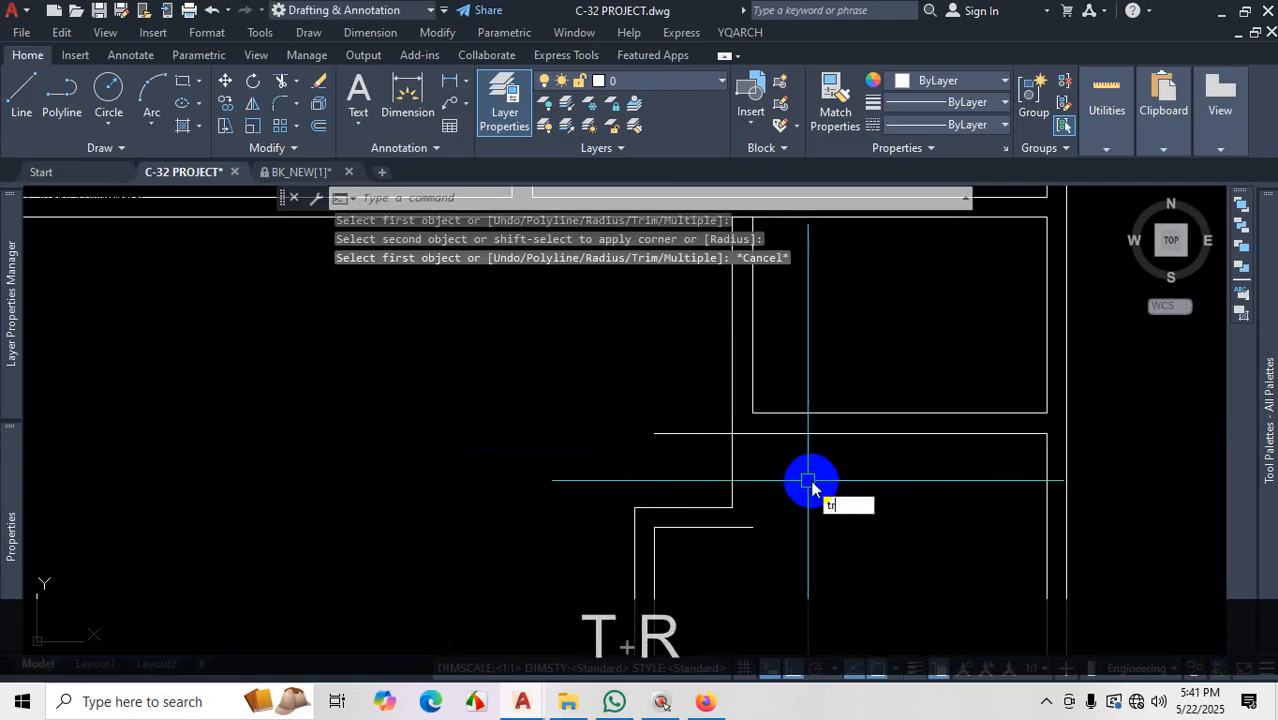
{"action": "type", "text": "r"}
{"action": "key", "text": "Return"}
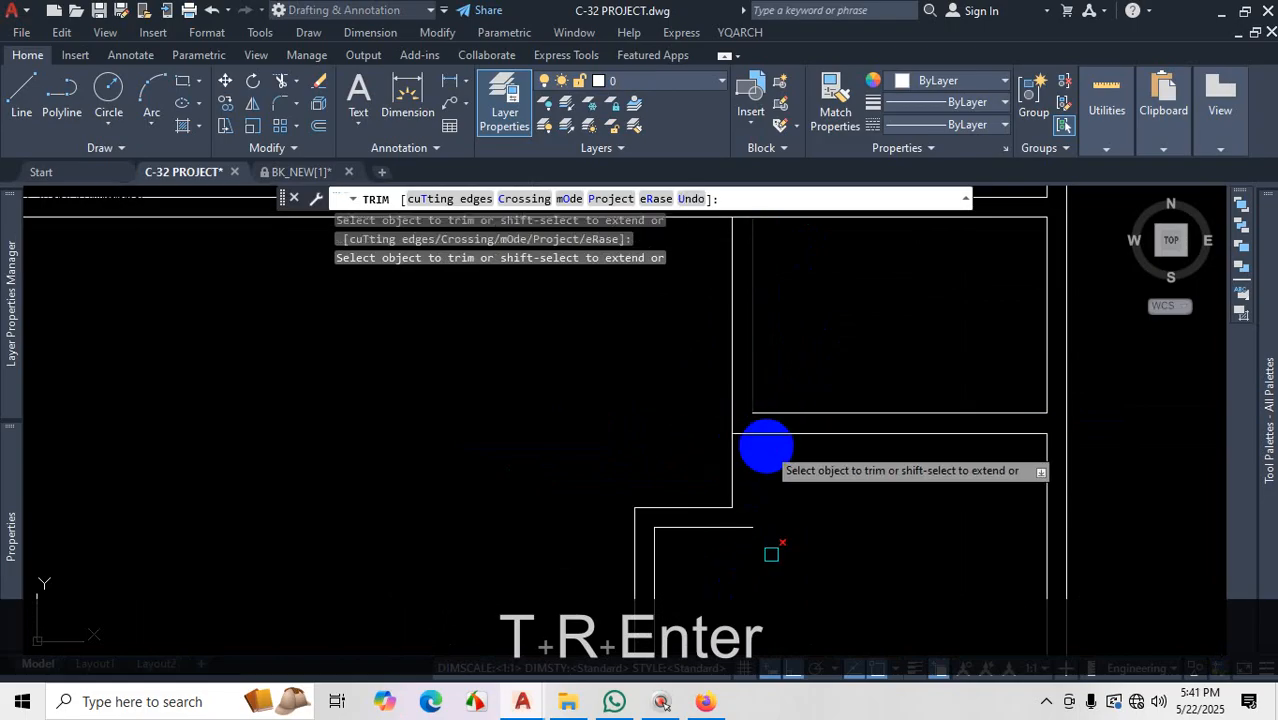
{"action": "left_click", "coordinate": [754, 379], "text": "shift"}
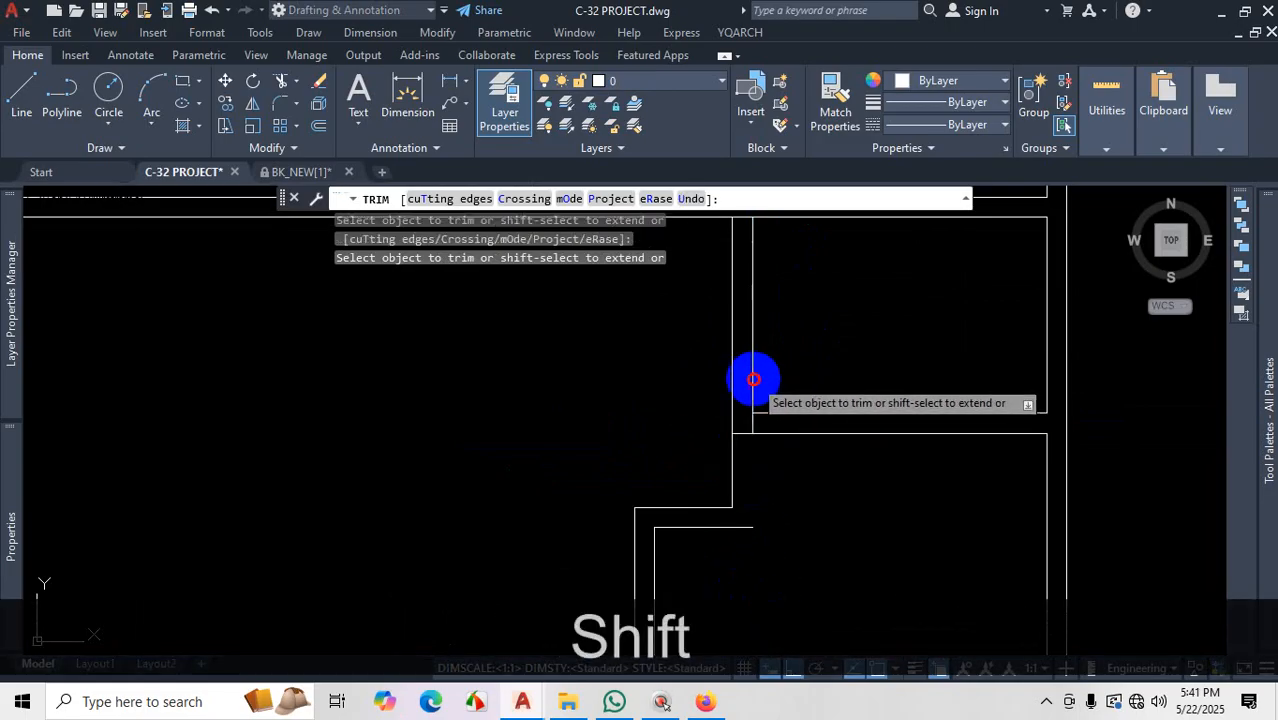
{"action": "left_click", "coordinate": [755, 388], "text": "shift"}
{"action": "scroll", "coordinate": [740, 440], "scroll_direction": "up", "scroll_amount": 3}
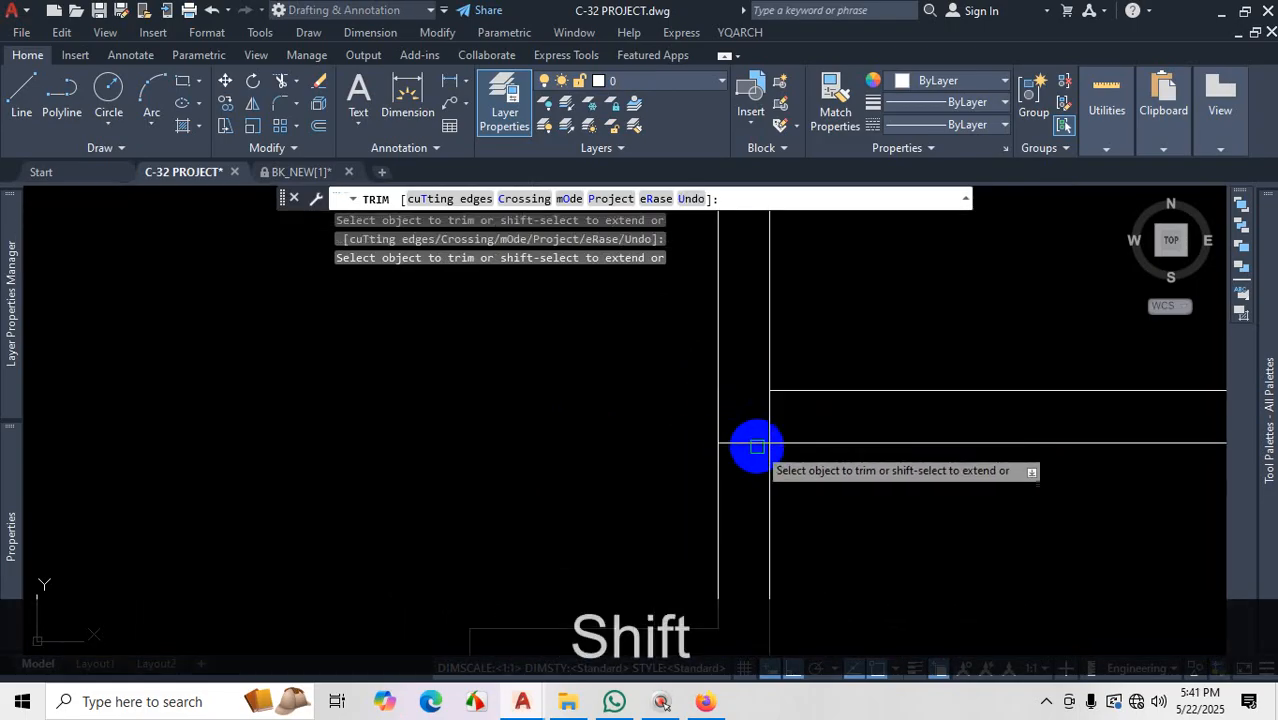
{"action": "left_click", "coordinate": [751, 439]}
{"action": "left_click", "coordinate": [769, 413]}
{"action": "scroll", "coordinate": [757, 403], "scroll_direction": "down", "scroll_amount": 5}
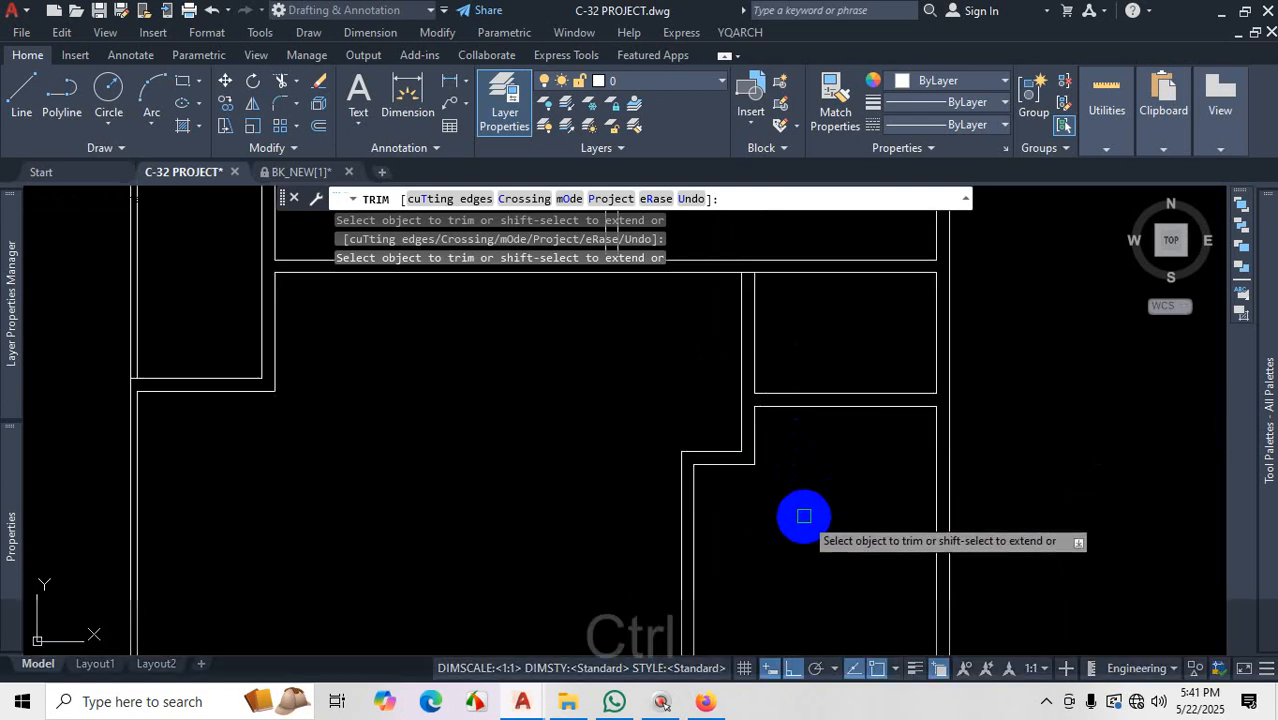
{"action": "key", "text": "ctrl+1"}
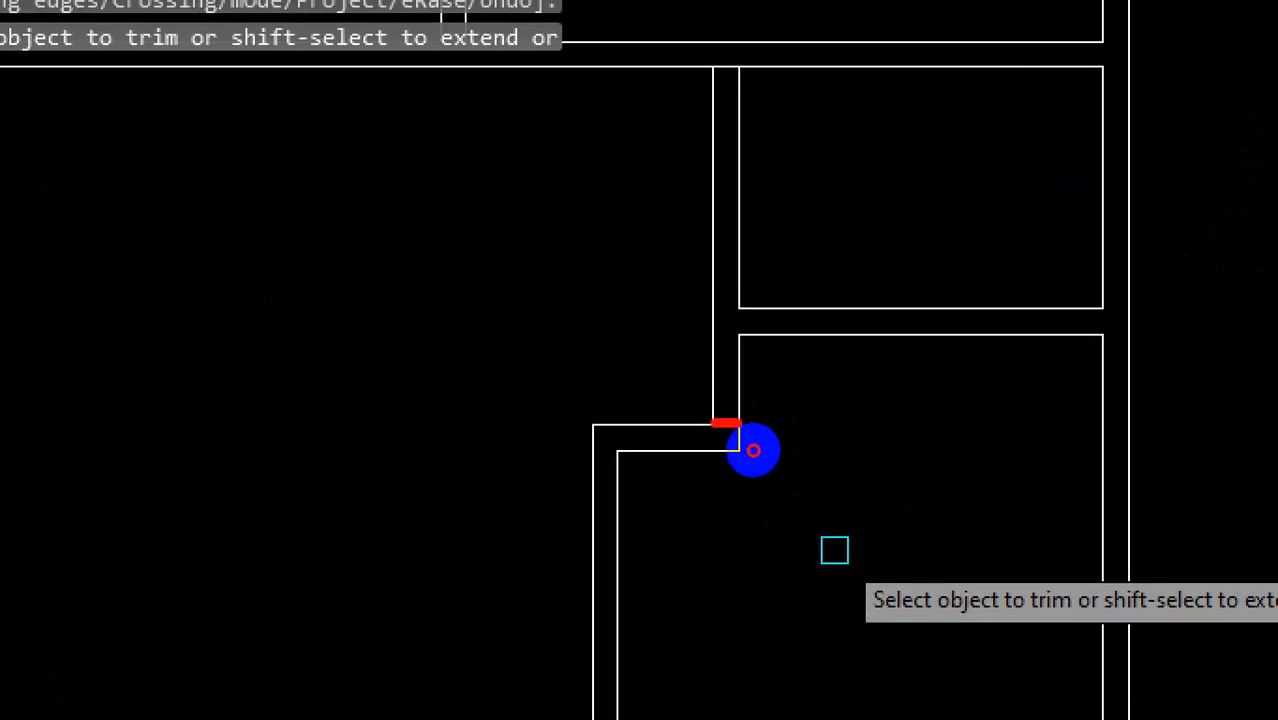
{"action": "left_click_drag", "start_coordinate": [753, 450], "coordinate": [933, 444]}
{"action": "right_click", "coordinate": [770, 476]}
{"action": "left_click", "coordinate": [688, 455]}
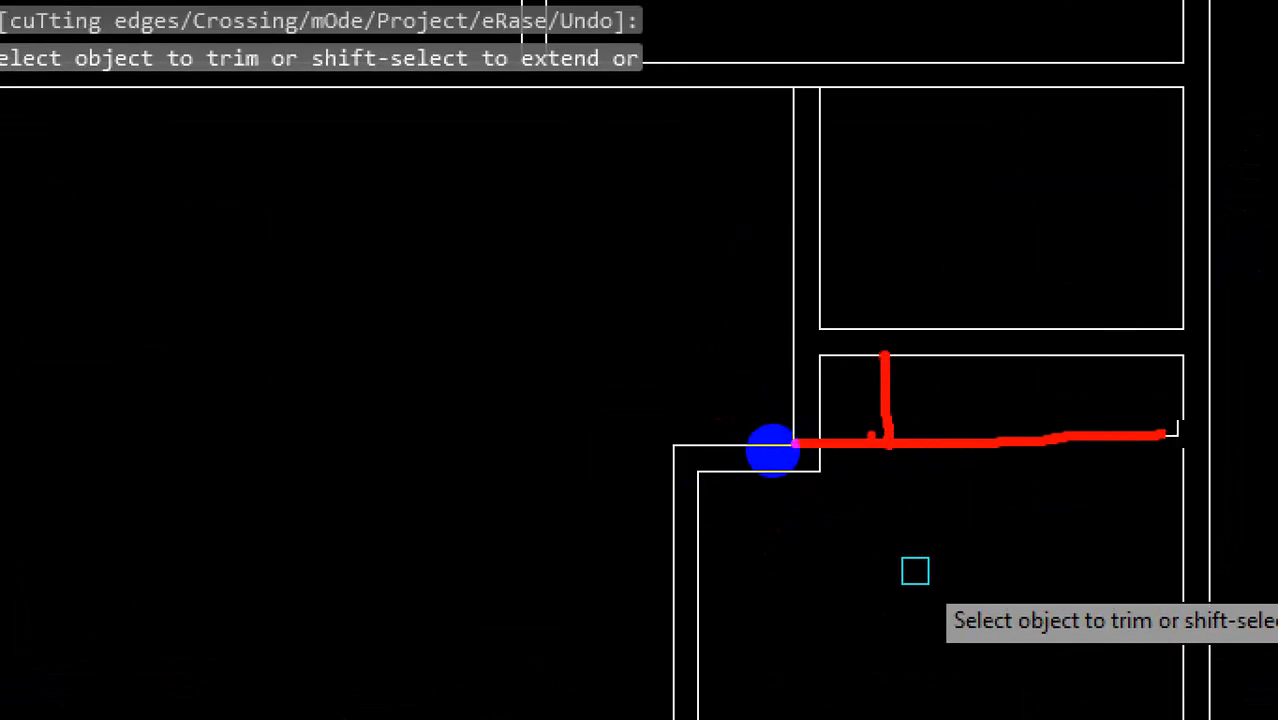
{"action": "mouse_move", "coordinate": [818, 476]}
{"action": "left_mouse_down"}
{"action": "mouse_move", "coordinate": [984, 471]}
{"action": "mouse_move", "coordinate": [1246, 503]}
{"action": "left_mouse_up"}
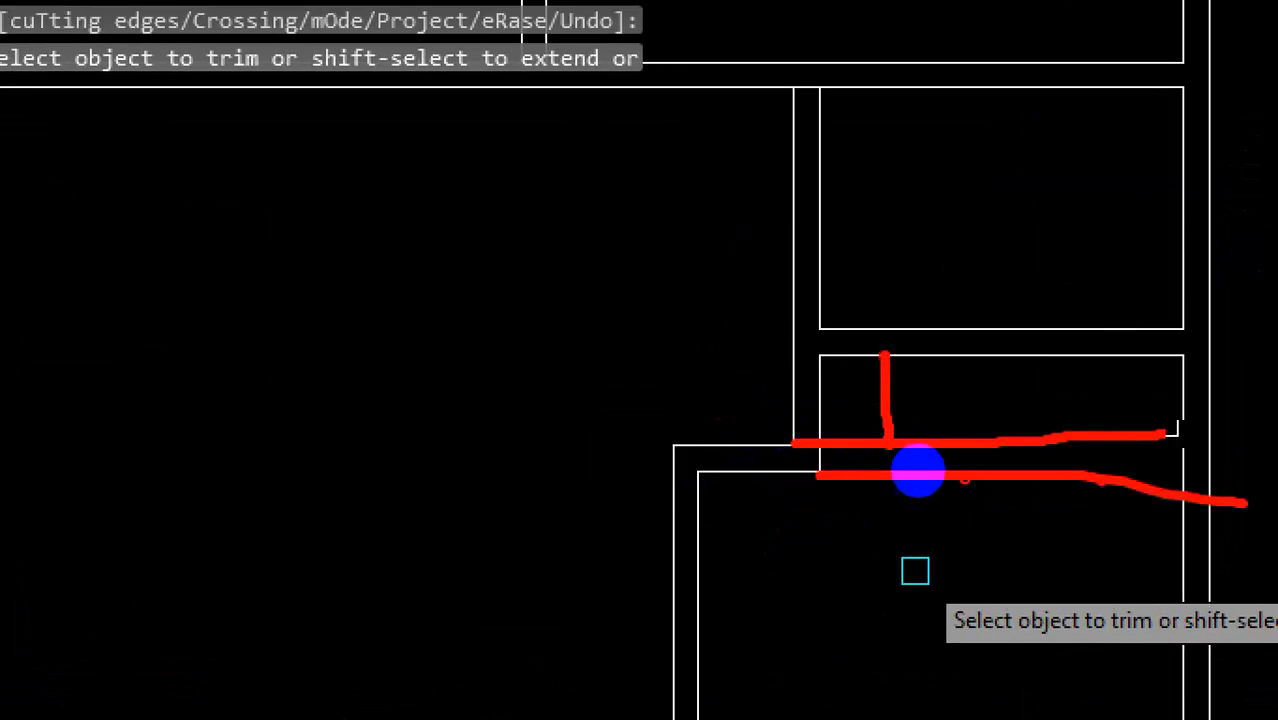
{"action": "left_click_drag", "start_coordinate": [835, 323], "coordinate": [600, 329]}
{"action": "left_click_drag", "start_coordinate": [813, 359], "coordinate": [606, 381]}
{"action": "left_click_drag", "start_coordinate": [822, 208], "coordinate": [843, 390]}
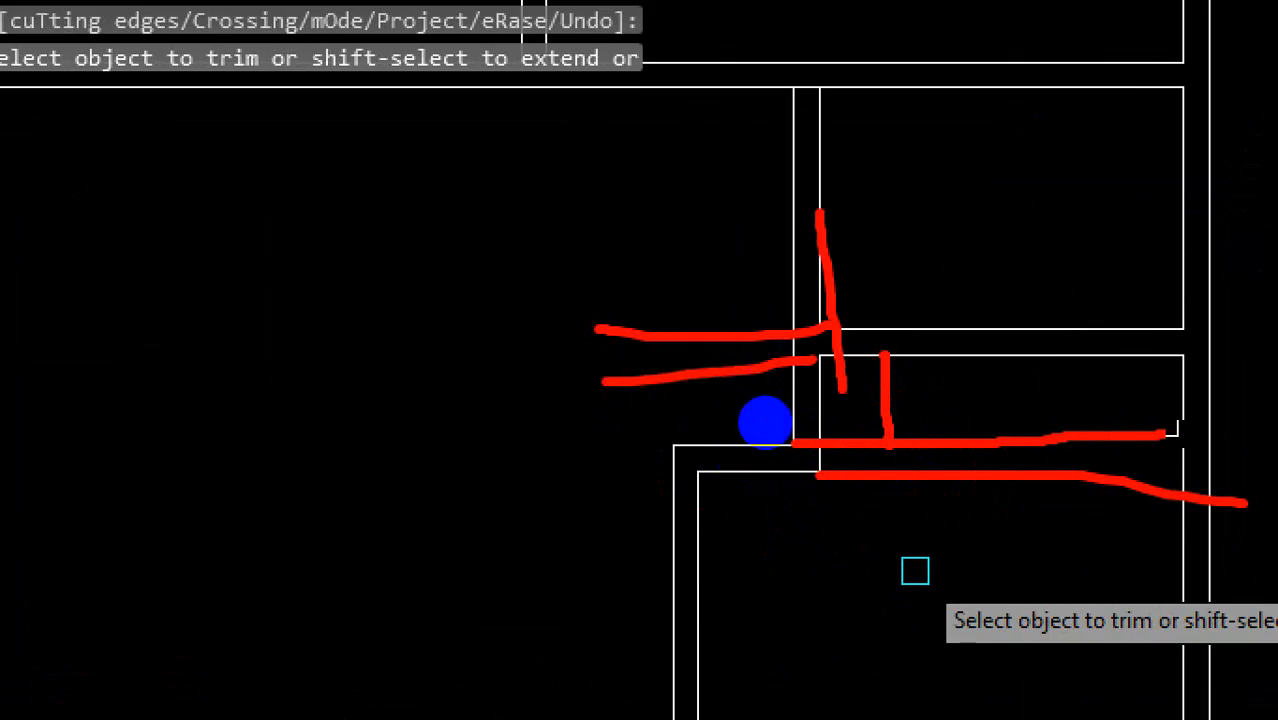
{"action": "left_click_drag", "start_coordinate": [818, 310], "coordinate": [818, 440]}
{"action": "left_click_drag", "start_coordinate": [776, 300], "coordinate": [773, 420]}
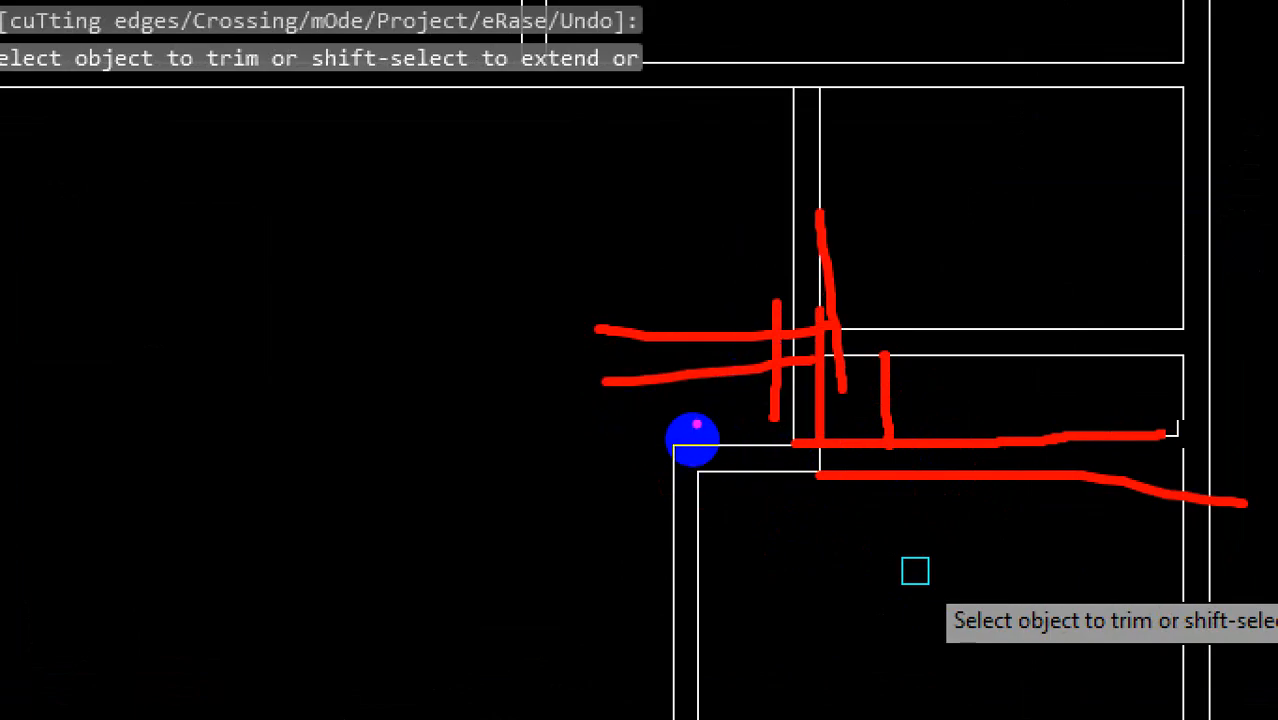
{"action": "key", "text": "ctrl+1"}
End the Trim command, switch to Firefox and examine the C. Bath and kitchen walls in the NASIR BHAI-Model.pdf reference plan
{"action": "key", "text": "Escape"}
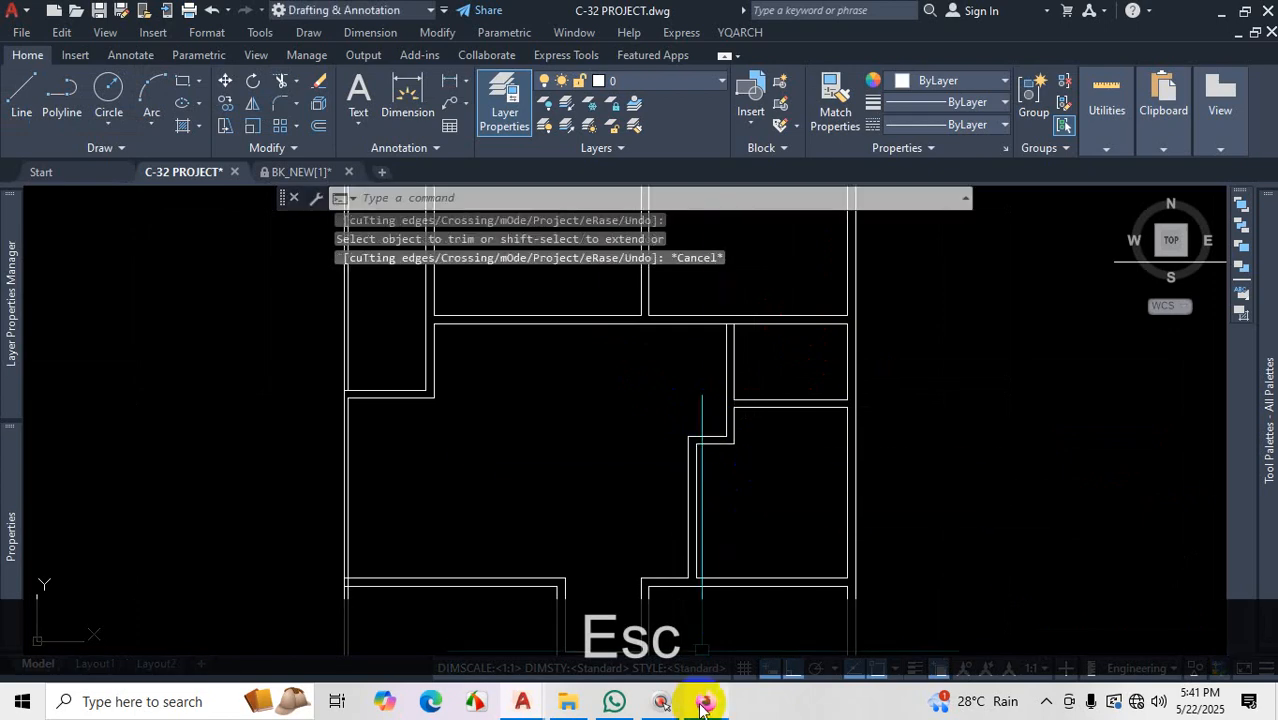
{"action": "left_click", "coordinate": [703, 704]}
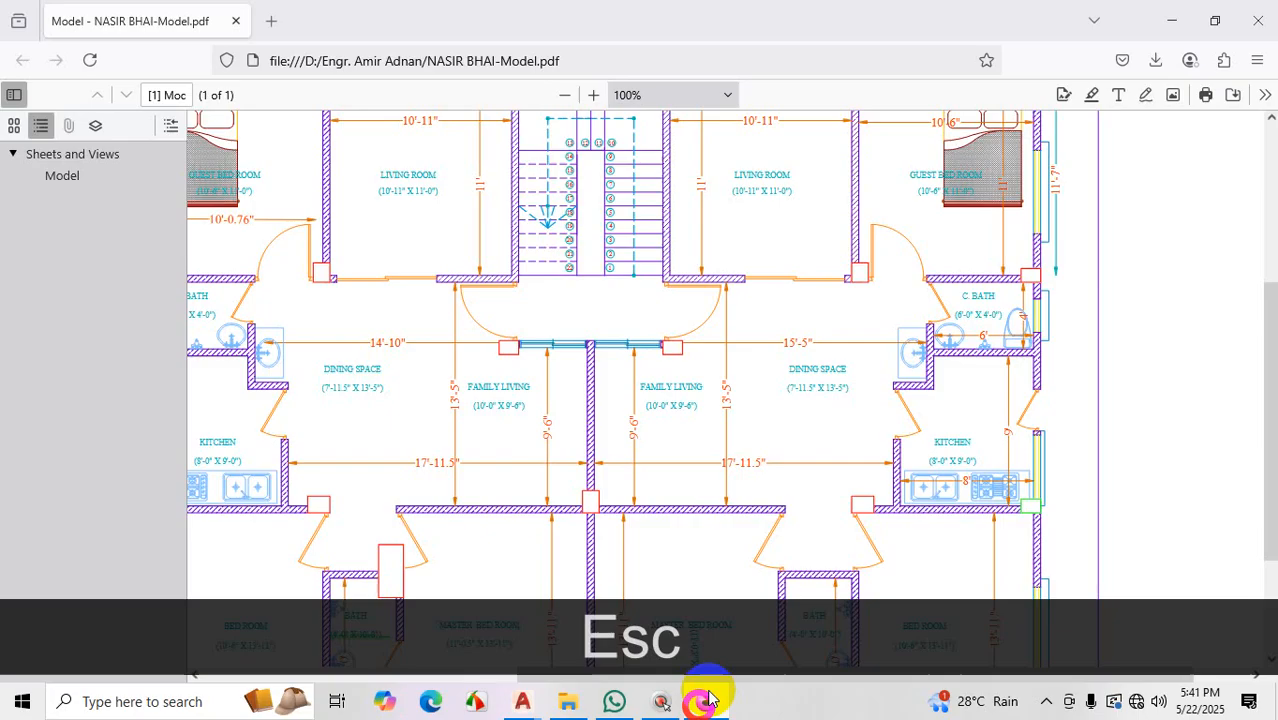
{"action": "key", "text": "ctrl+1"}
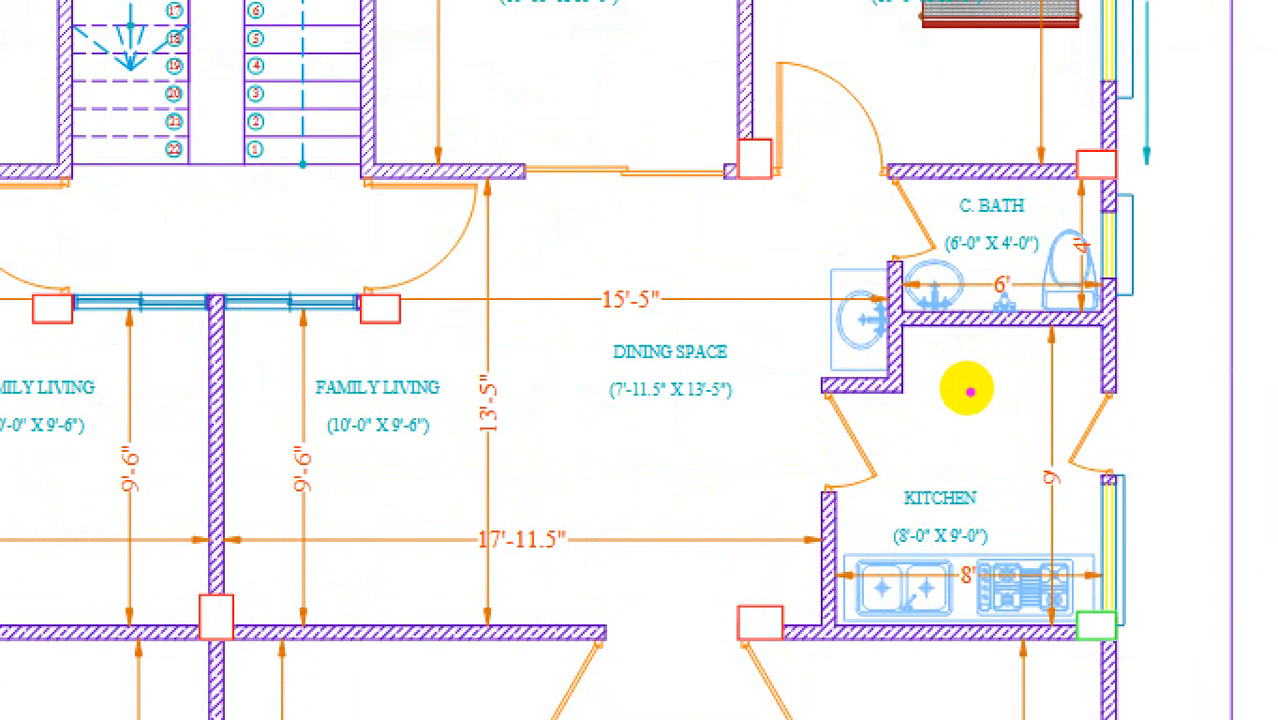
{"action": "left_click_drag", "start_coordinate": [896, 320], "coordinate": [896, 372]}
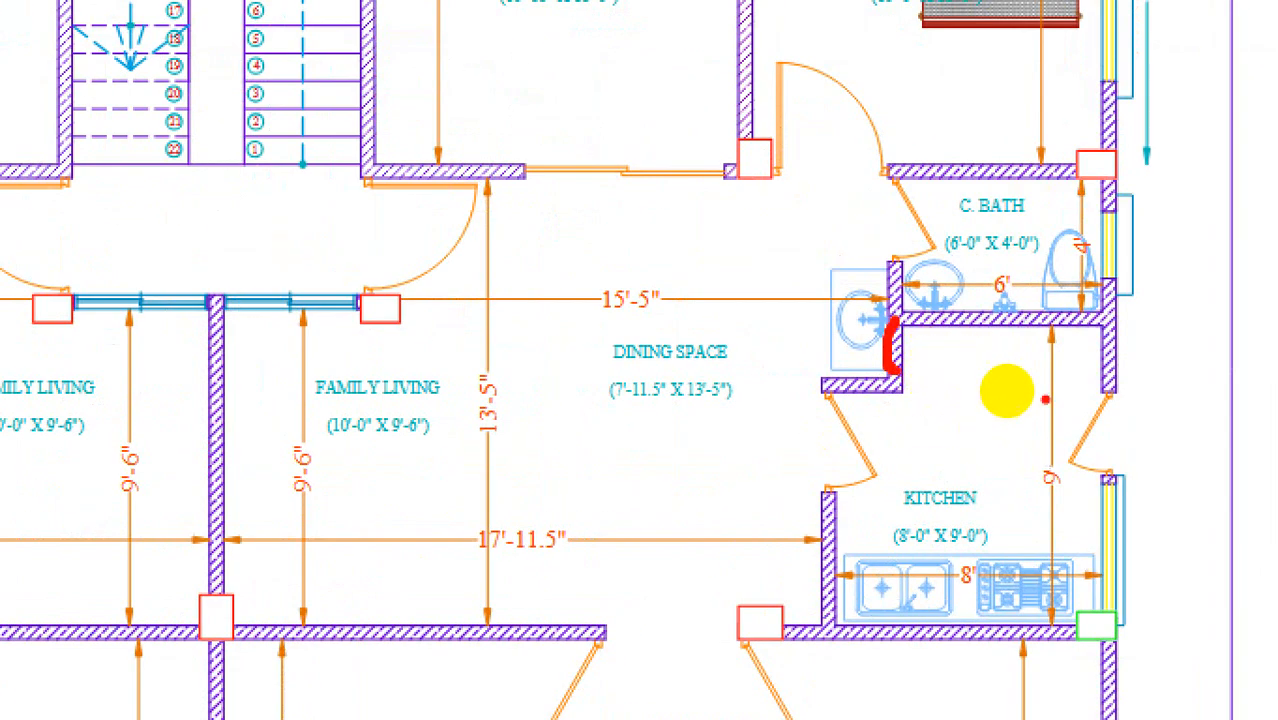
{"action": "key", "text": "Escape"}
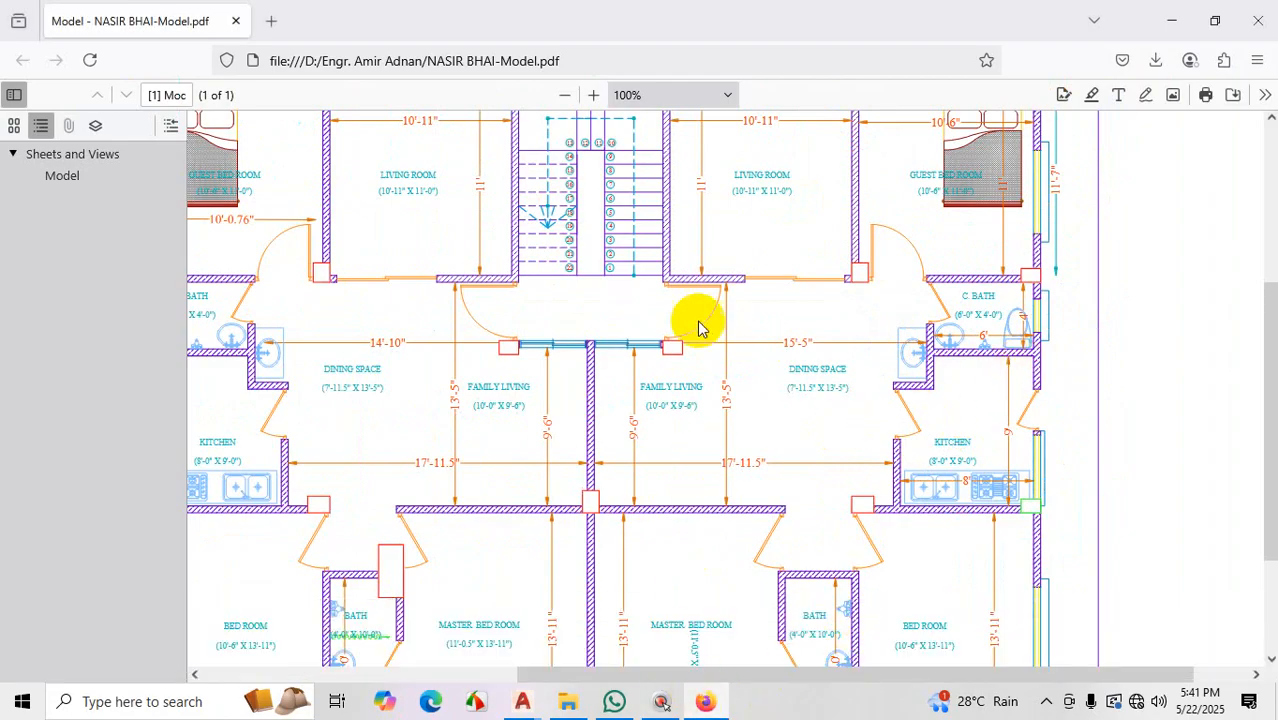
{"action": "scroll", "coordinate": [788, 378], "scroll_direction": "up", "scroll_amount": 3}
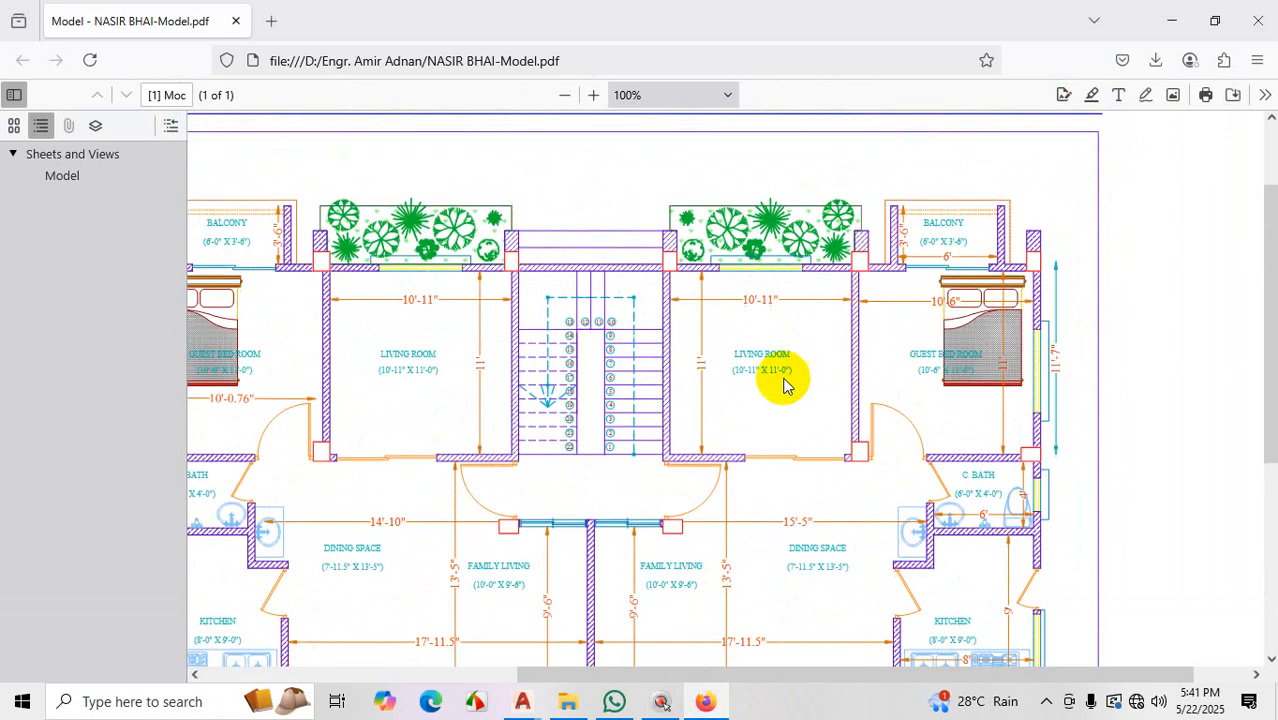